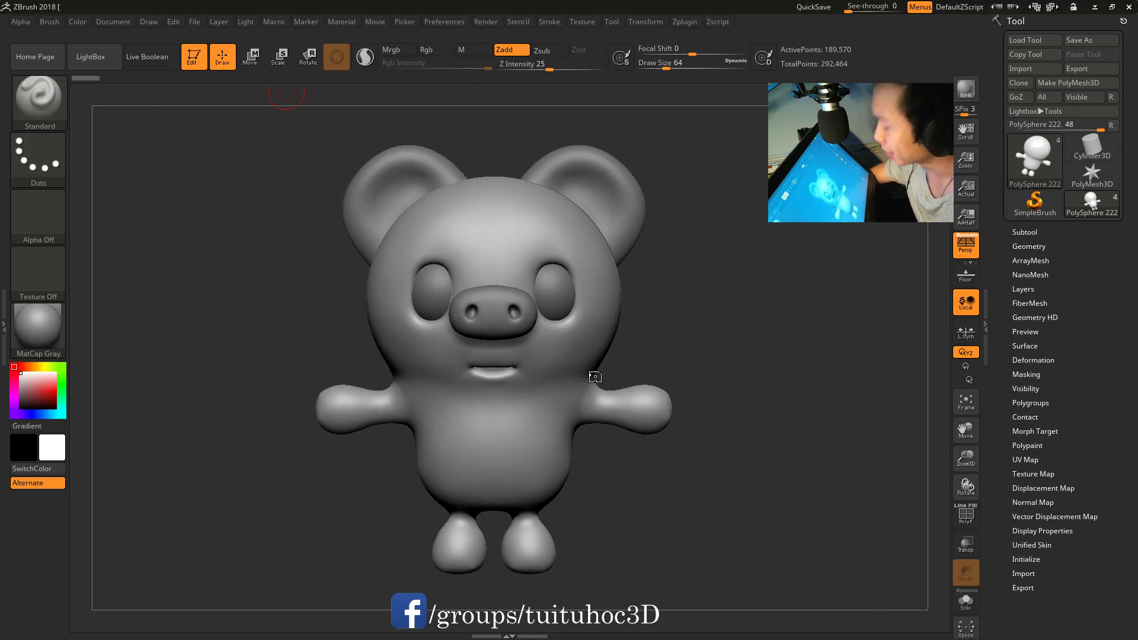
Orbit the pig sculpt and place the blue bear reference window on the canvas's left side
mouse_move(752, 416)
left_mouse_down()
mouse_move(739, 439)
mouse_move(767, 412)
mouse_move(749, 464)
mouse_move(773, 452)
mouse_move(755, 423)
left_mouse_up()
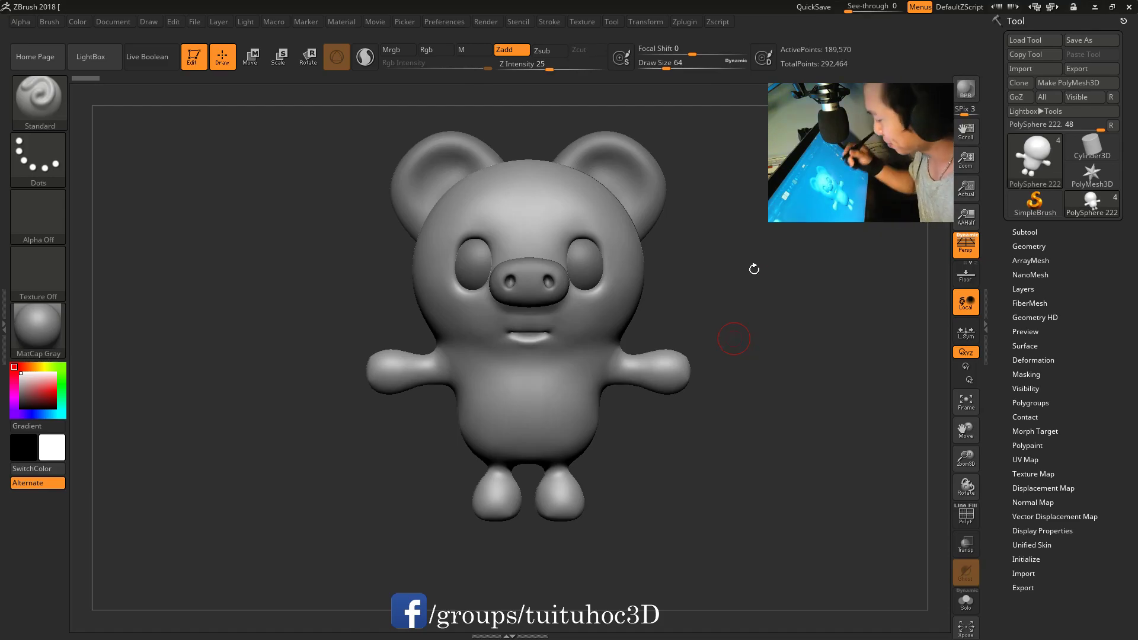
mouse_move(763, 316)
left_mouse_down()
mouse_move(778, 316)
mouse_move(720, 338)
mouse_move(706, 290)
mouse_move(756, 322)
mouse_move(768, 304)
mouse_move(726, 302)
mouse_move(744, 381)
mouse_move(708, 304)
mouse_move(749, 275)
mouse_move(808, 272)
mouse_move(779, 340)
mouse_move(793, 345)
mouse_move(808, 325)
mouse_move(777, 356)
mouse_move(785, 374)
left_mouse_up()
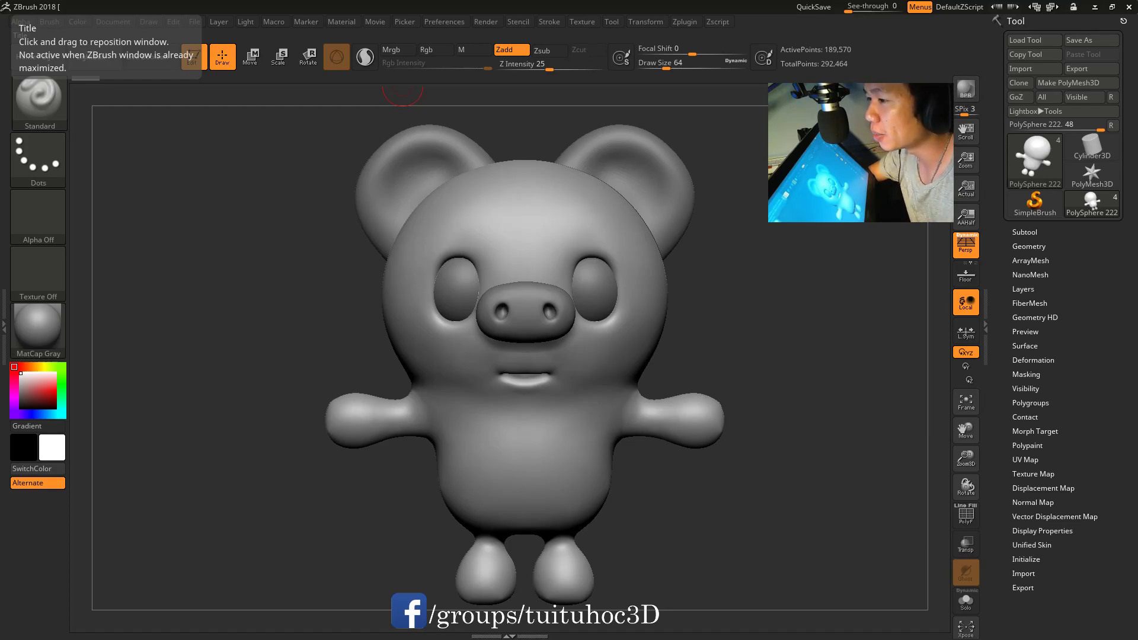
left_click_drag(0, 255, 165, 263)
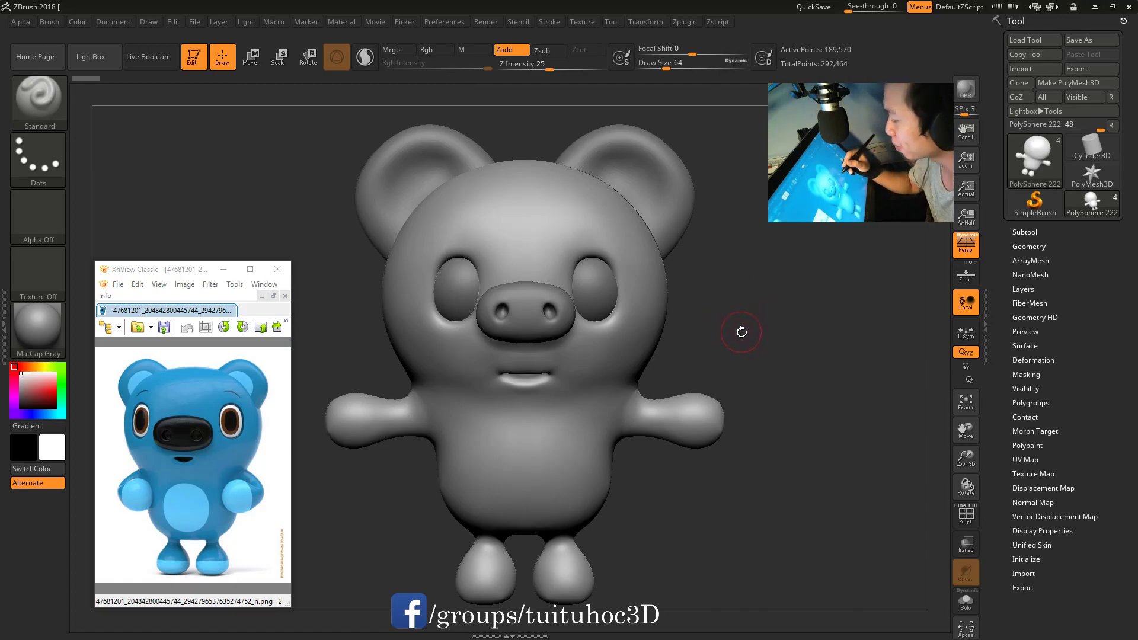
Turn the pig back to front view and snip the ZBrush canvas with Snipping Tool
left_click_drag(738, 329, 622, 304)
left_click_drag(741, 269, 716, 319)
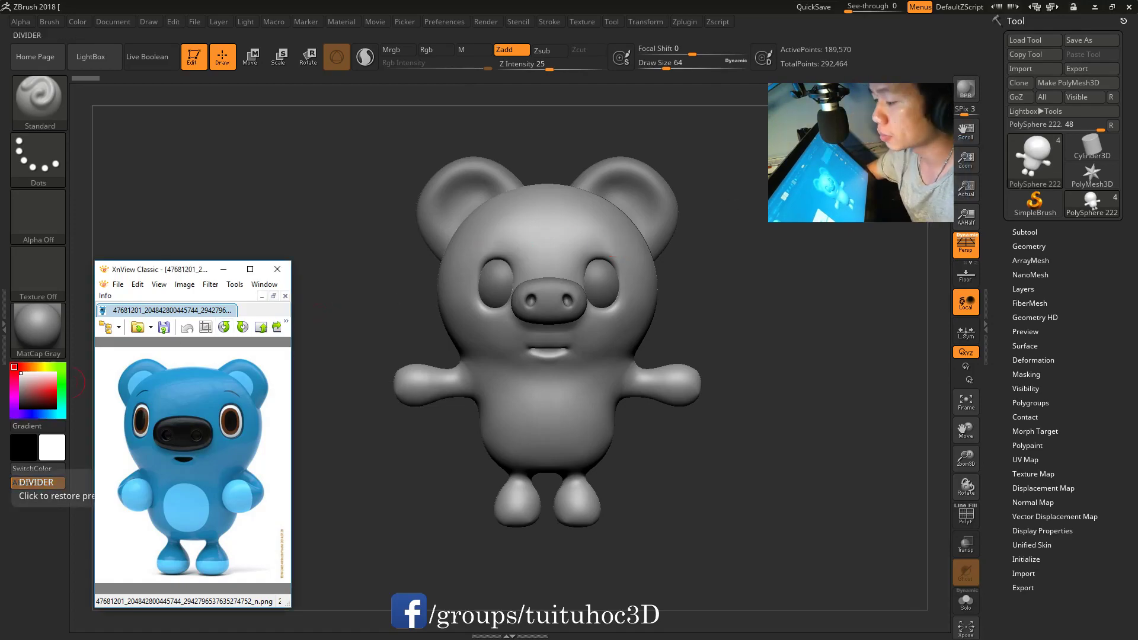
key("ctrl+alt+s")
left_click_drag(272, 98, 948, 606)
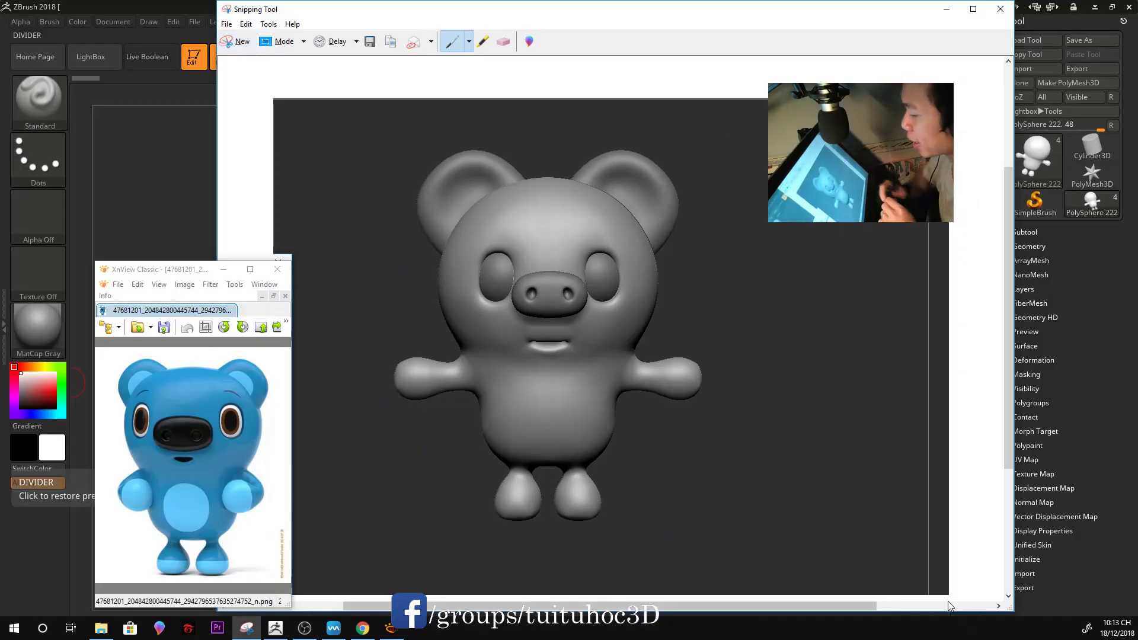
Trace the pig's head edge and right side in red
left_click_drag(560, 175, 563, 177)
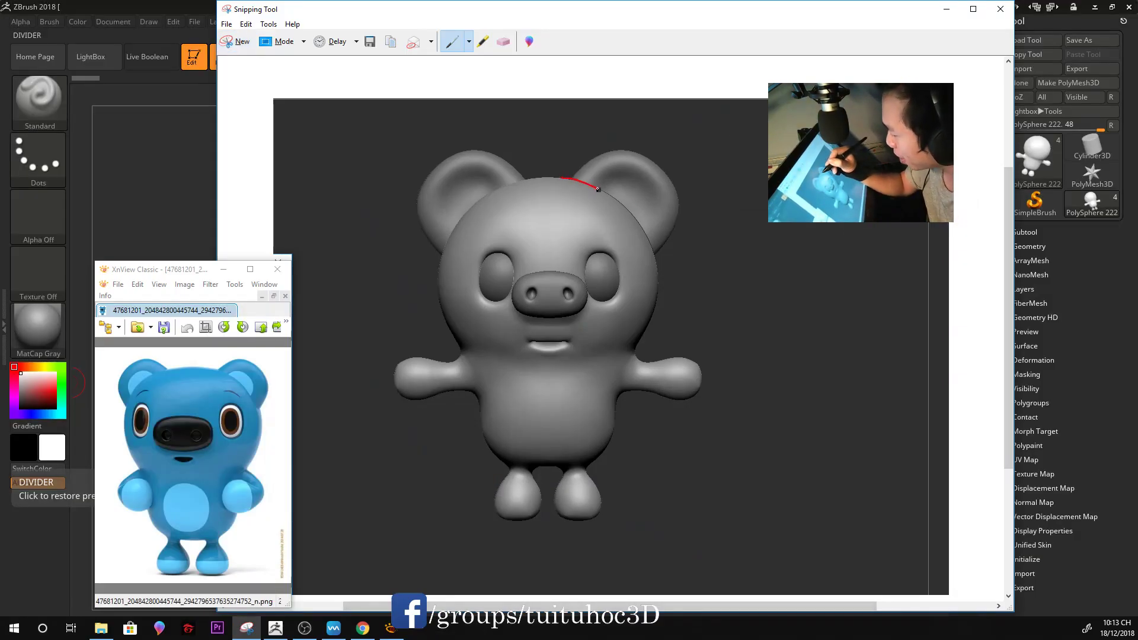
mouse_move(658, 252)
left_mouse_down()
mouse_move(659, 304)
mouse_move(639, 342)
left_mouse_up()
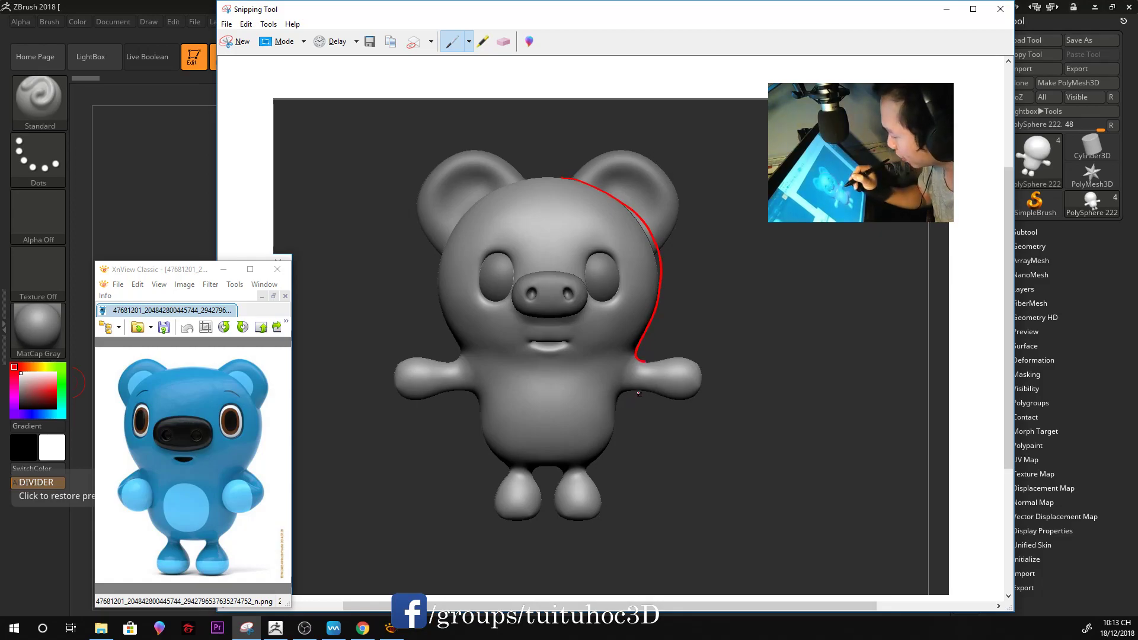
mouse_move(623, 393)
left_mouse_down()
mouse_move(611, 451)
mouse_move(587, 466)
mouse_move(526, 468)
left_mouse_up()
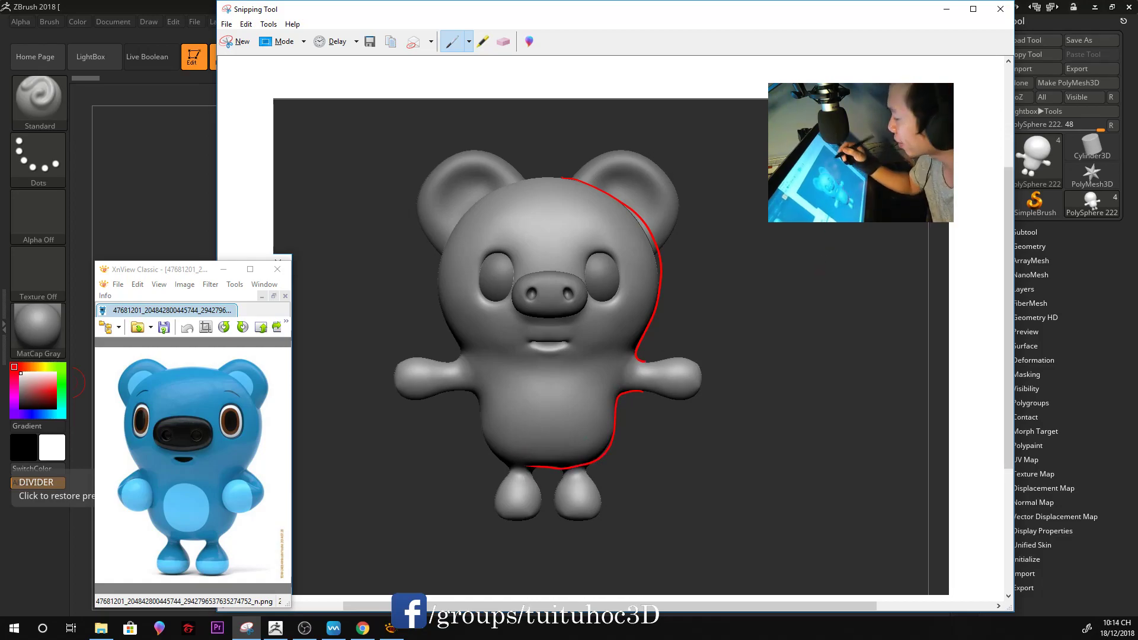
Sketch a red round head and body silhouette beside it, then return to ZBrush's top view
mouse_move(841, 224)
left_mouse_down()
mouse_move(863, 302)
mouse_move(818, 330)
left_mouse_up()
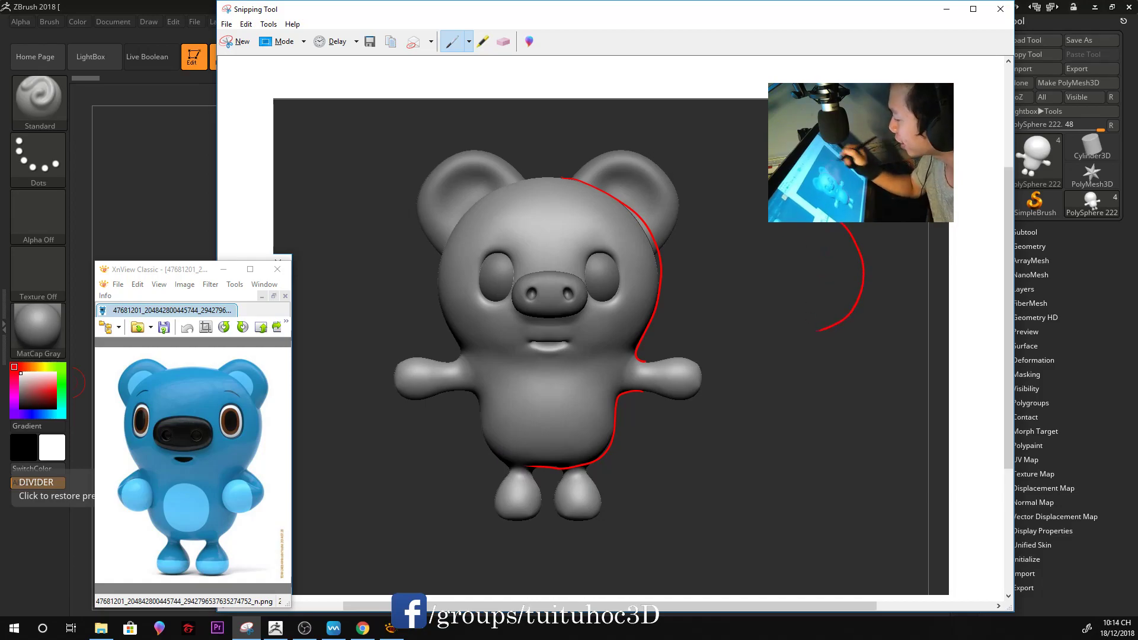
mouse_move(771, 210)
left_mouse_down()
mouse_move(741, 279)
mouse_move(777, 326)
left_mouse_up()
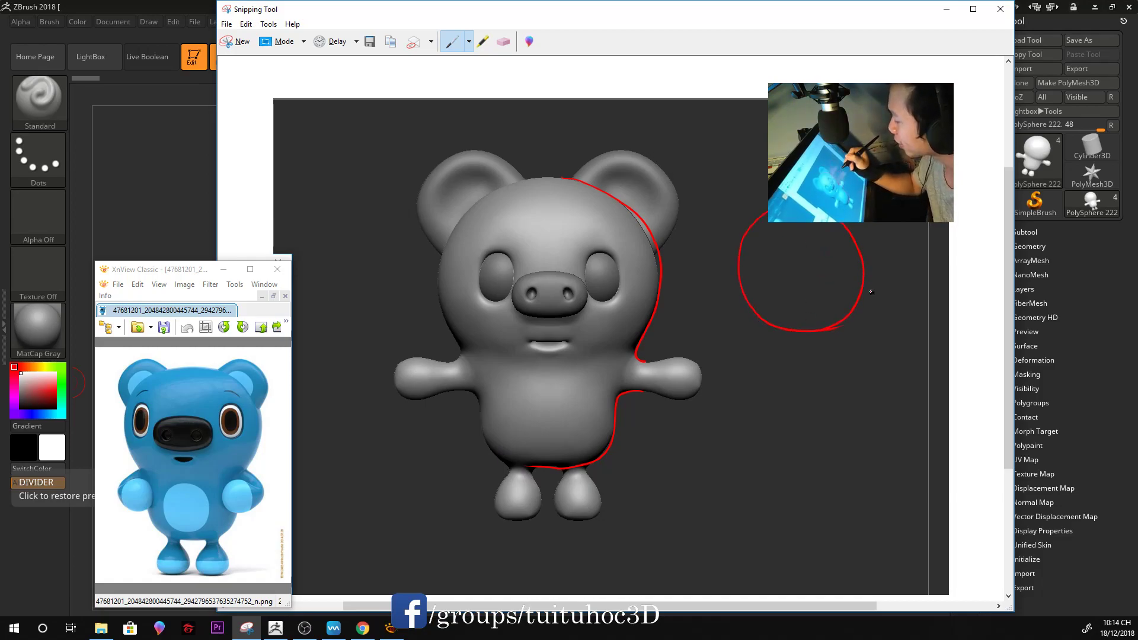
mouse_move(844, 224)
left_mouse_down()
mouse_move(866, 299)
mouse_move(841, 323)
left_mouse_up()
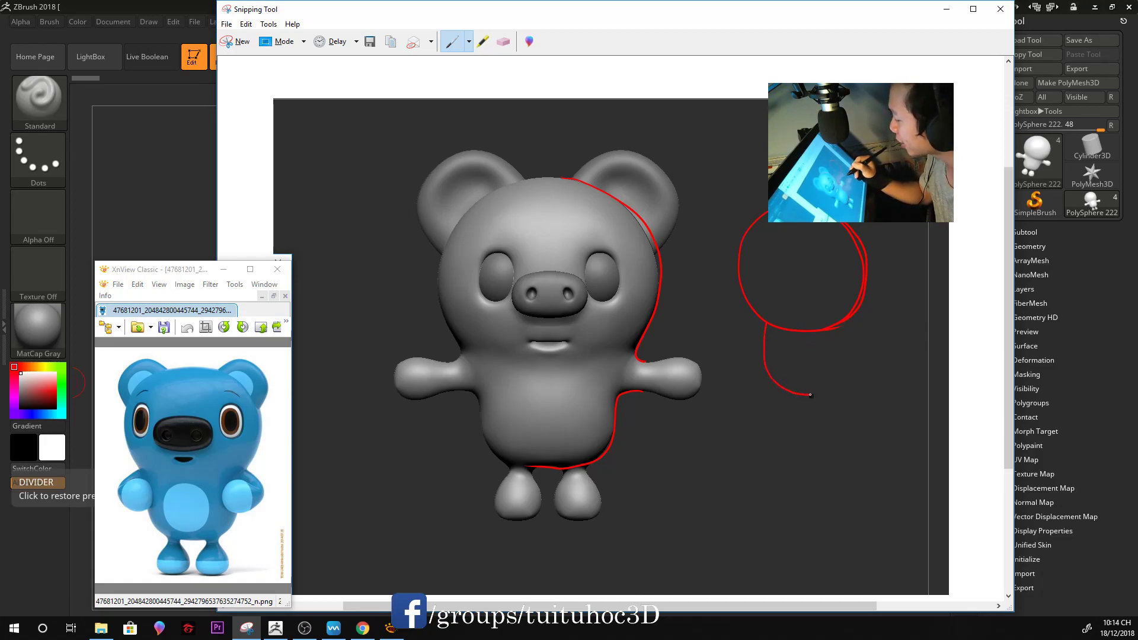
left_click_drag(847, 351, 831, 396)
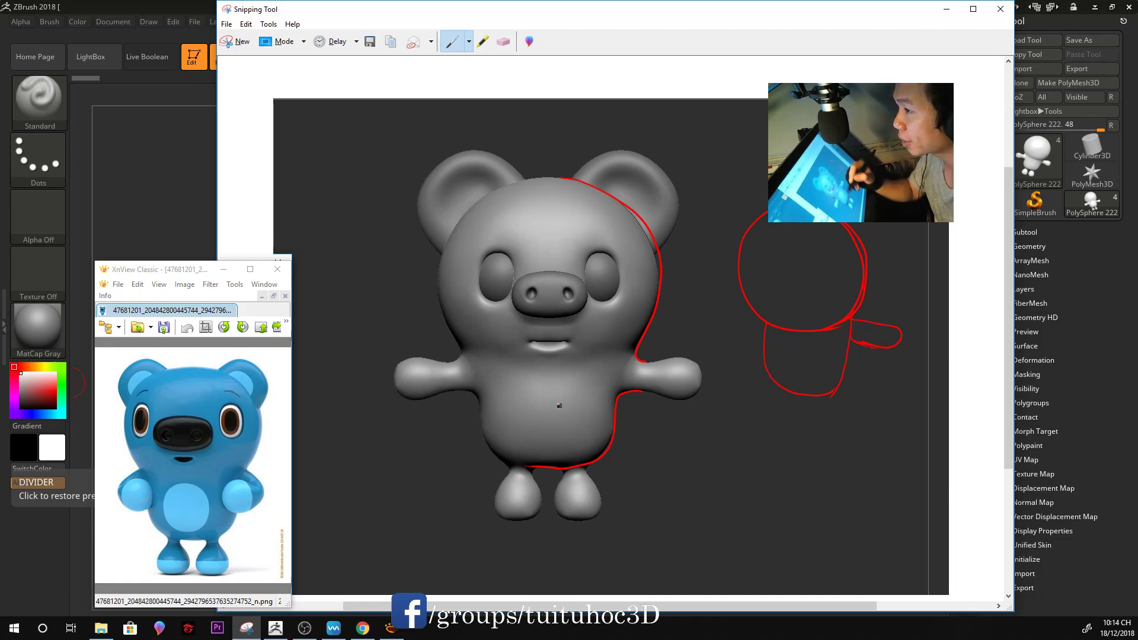
key("alt+F4")
left_click_drag(719, 352, 754, 360)
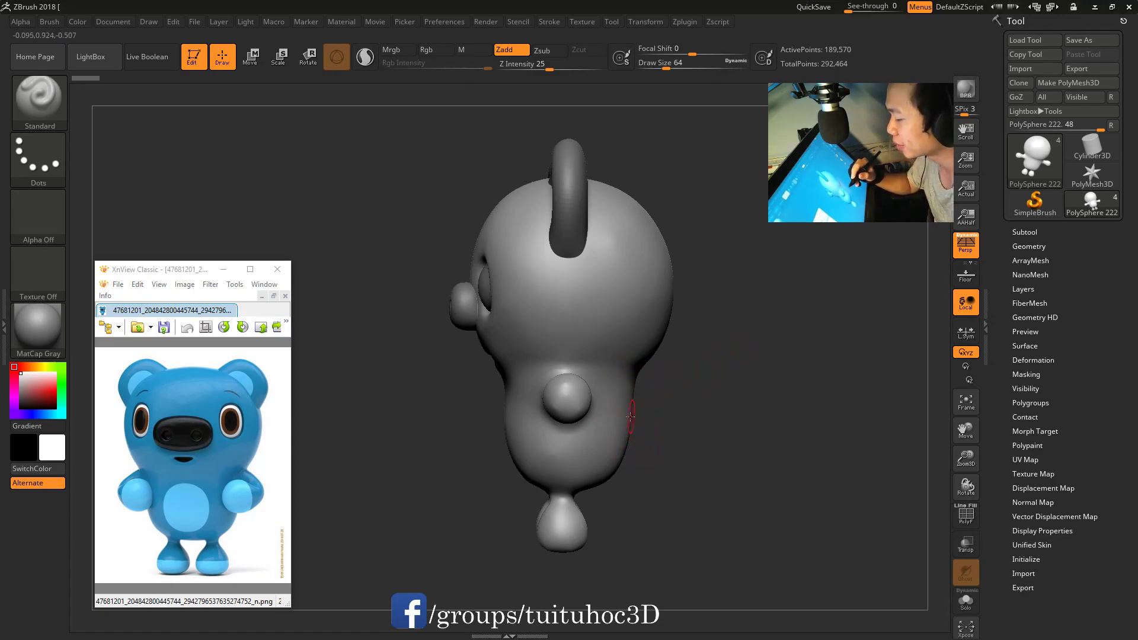
Push the pig's lower body outward in side profile with a large Move brush
left_click_drag(671, 391, 654, 356, "shift")
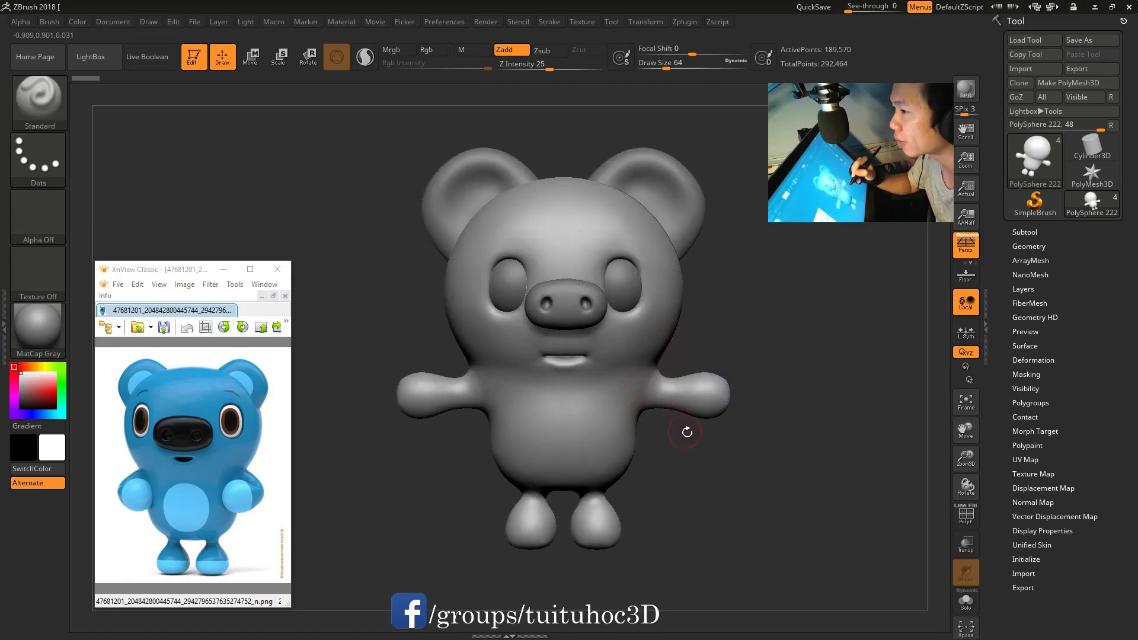
left_click_drag(687, 431, 696, 447)
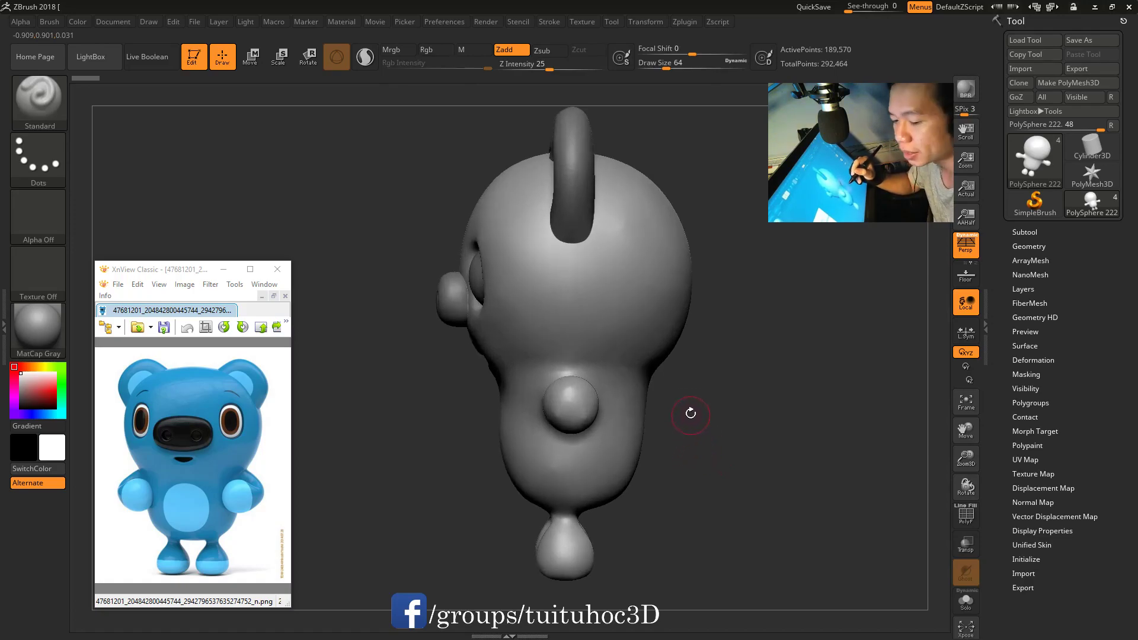
key("b")
key("m")
key("v")
key("space")
left_click_drag(662, 413, 681, 414)
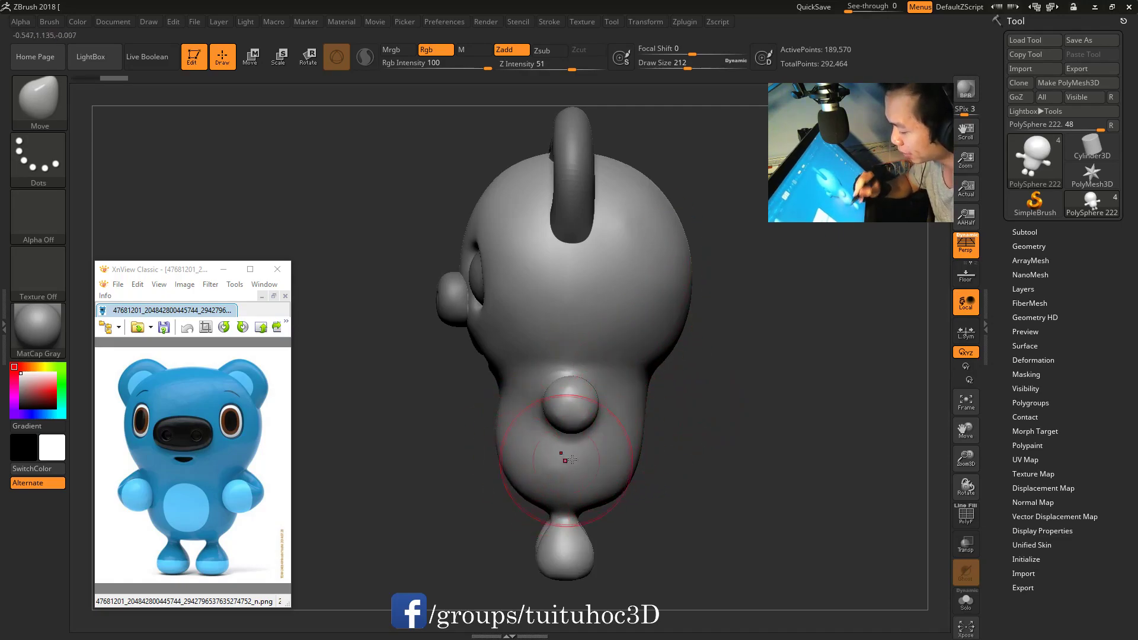
mouse_move(629, 455)
left_mouse_down()
mouse_move(648, 458)
mouse_move(647, 365)
left_mouse_up()
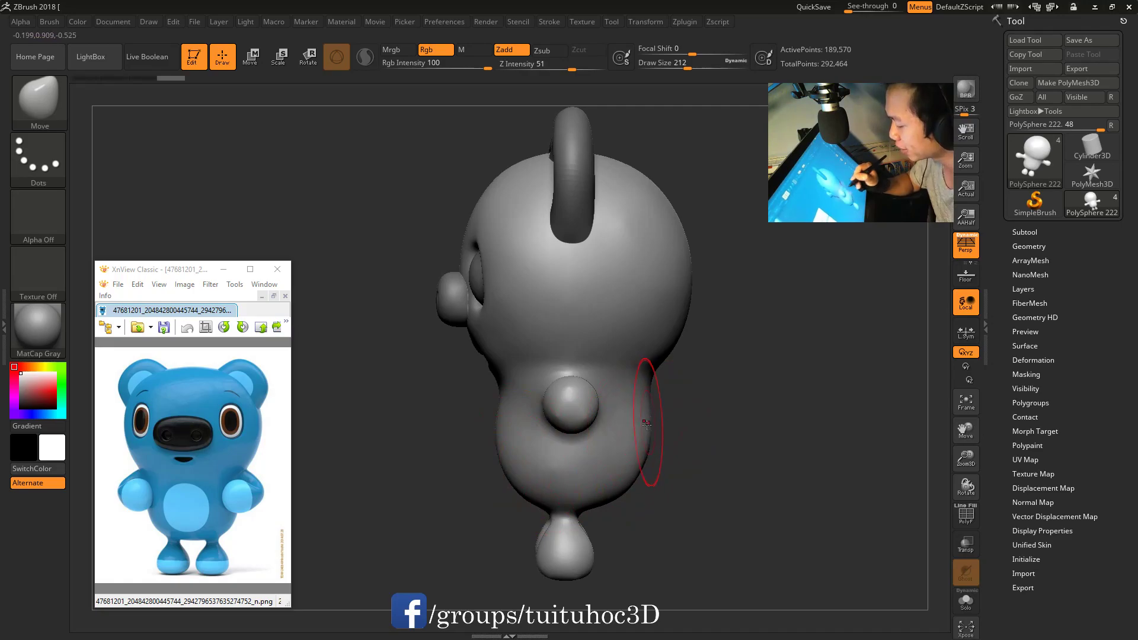
left_click_drag(616, 480, 593, 500)
left_click_drag(545, 531, 566, 525)
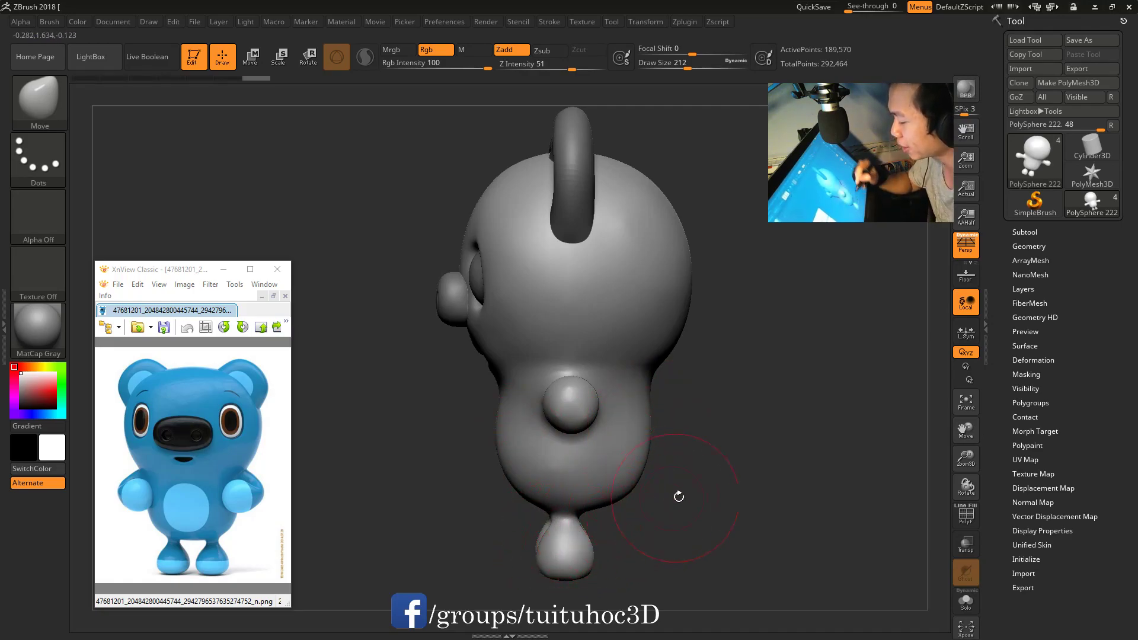
left_click_drag(678, 496, 667, 391)
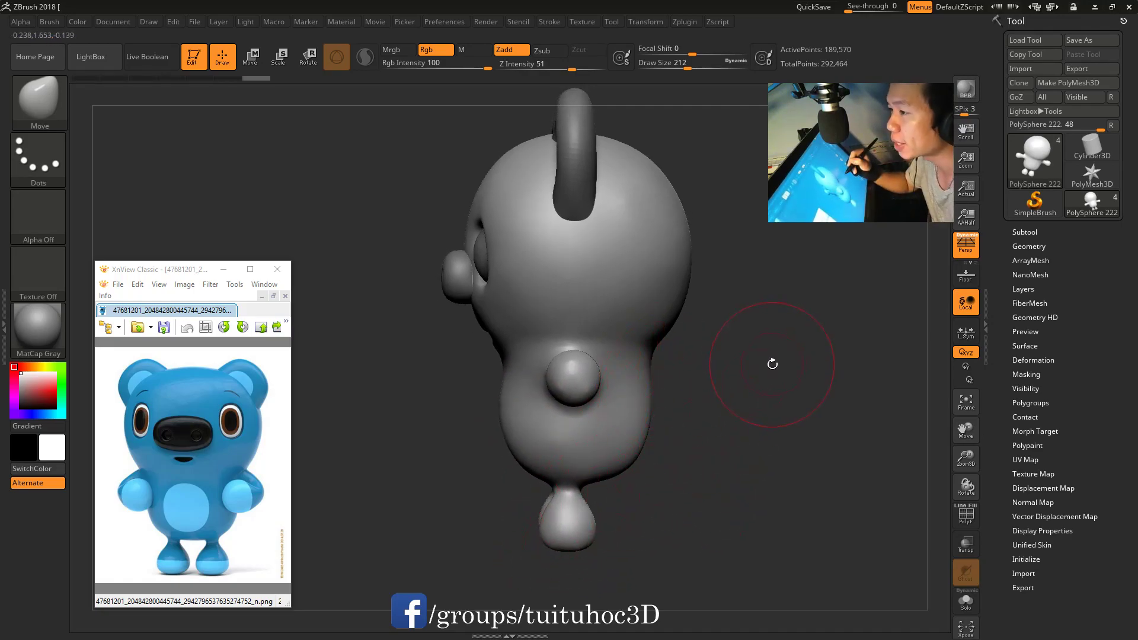
left_click_drag(771, 366, 699, 427)
Switch to an enlarged ClayBuildup brush and stroke across the belly
key("b")
key("c")
key("b")
key("space")
mouse_move(602, 416)
left_mouse_down()
mouse_move(664, 385)
mouse_move(687, 409)
mouse_move(606, 457)
mouse_move(599, 409)
left_mouse_up()
mouse_move(770, 415)
left_mouse_down("alt")
mouse_move(770, 356)
mouse_move(792, 454)
mouse_move(731, 357)
left_mouse_up("alt")
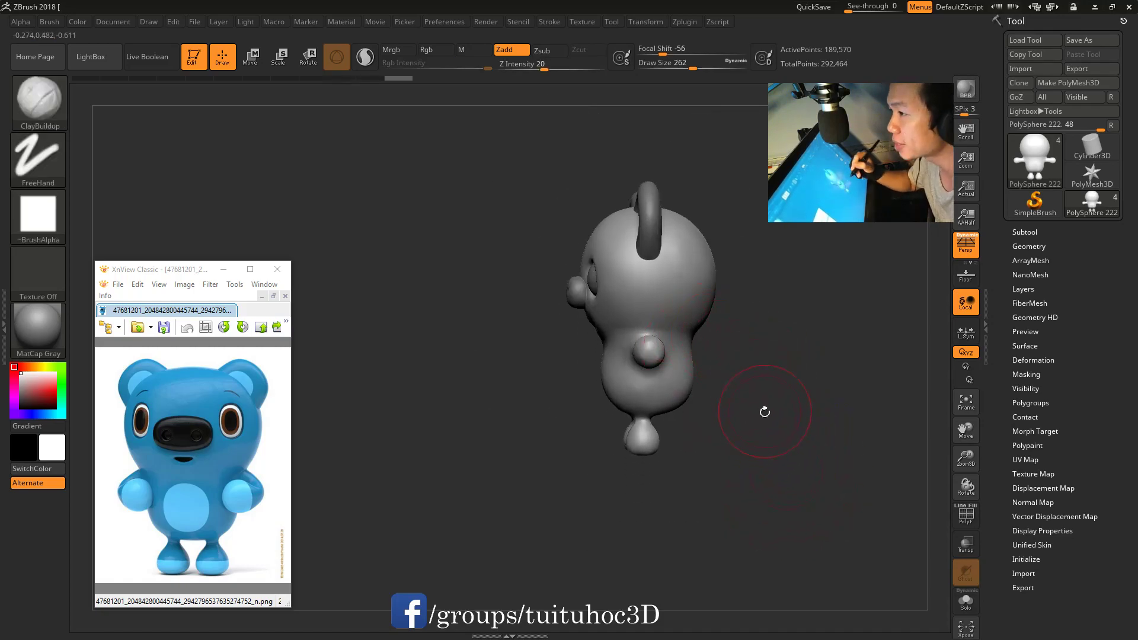
Add a clay stroke on the pig's cheek with a smaller ClayBuildup brush
mouse_move(760, 400)
left_mouse_down("shift")
mouse_move(770, 409)
mouse_move(777, 389)
left_mouse_up("shift")
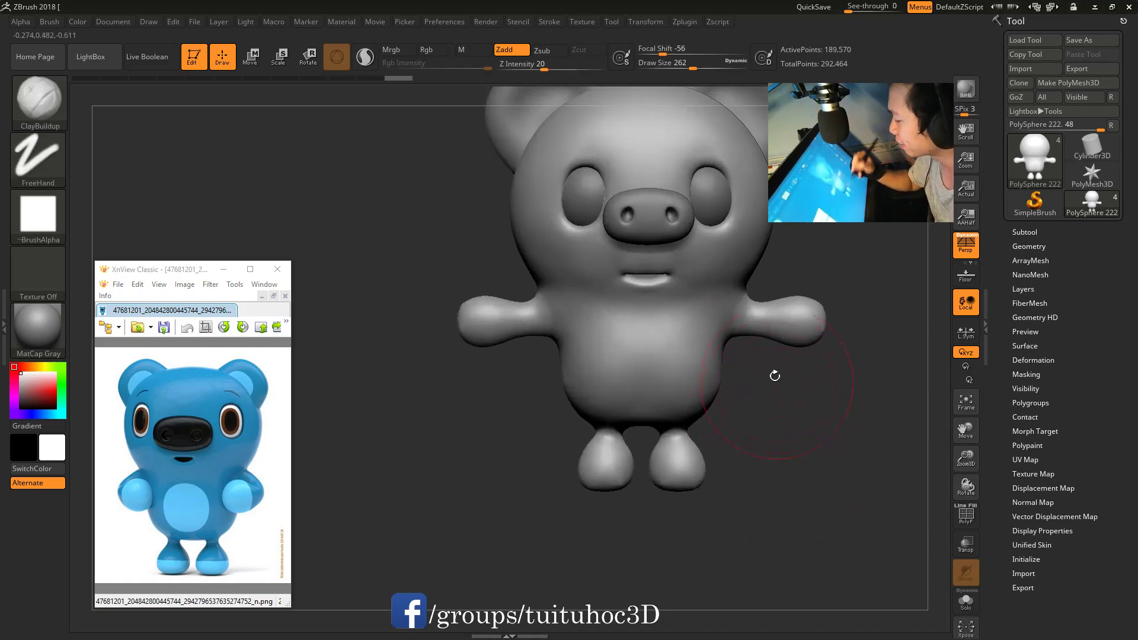
key("b")
key("d")
key("s")
mouse_move(794, 385)
left_mouse_down()
mouse_move(790, 452)
mouse_move(735, 296)
left_mouse_up()
right_click(735, 297)
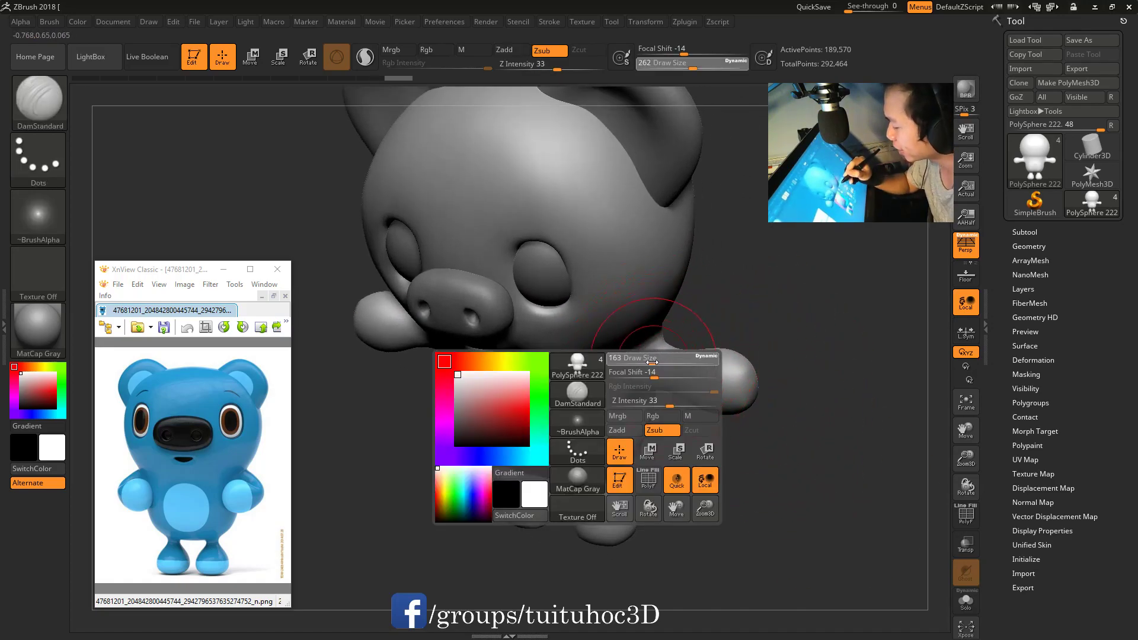
mouse_move(771, 356)
left_mouse_down()
mouse_move(812, 271)
mouse_move(646, 316)
mouse_move(762, 275)
mouse_move(609, 340)
mouse_move(600, 333)
left_mouse_up()
key("b")
key("c")
key("b")
right_click(607, 332)
left_click_drag(658, 299, 589, 333)
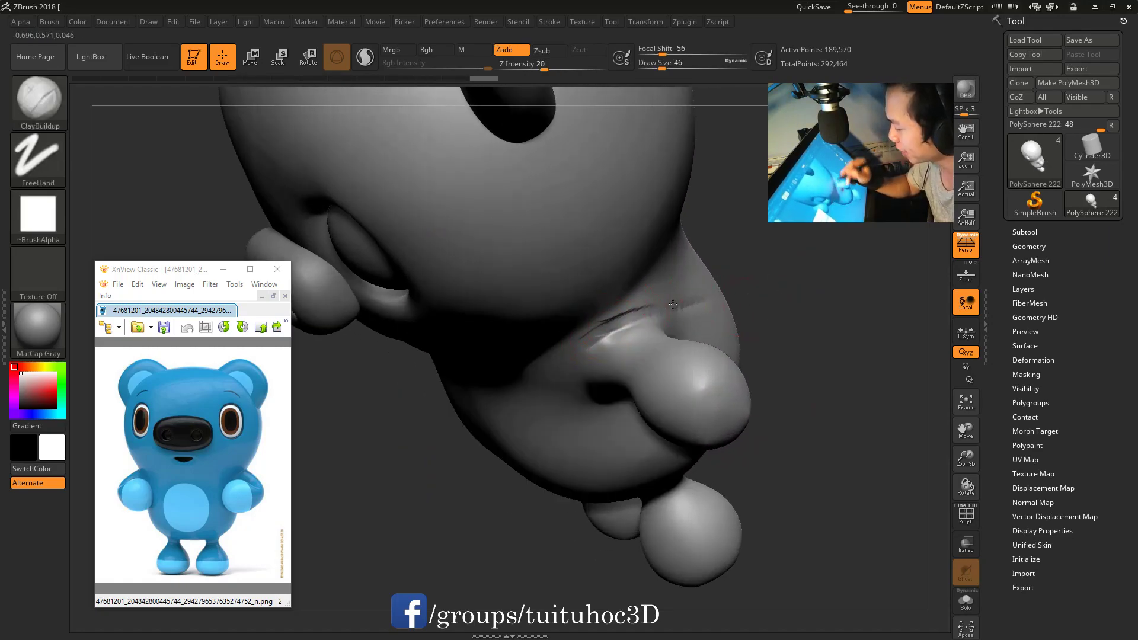
Smooth the chest below the mouth with a size-128 brush
mouse_move(758, 279)
left_mouse_down()
mouse_move(783, 249)
mouse_move(754, 236)
left_mouse_up()
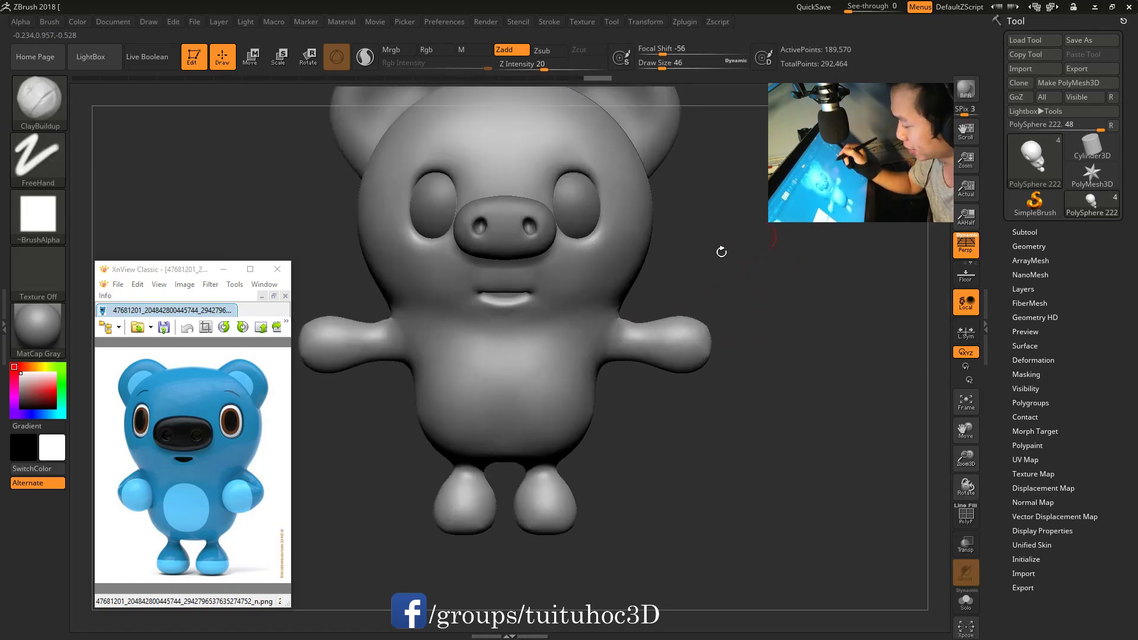
right_click(620, 305)
mouse_move(620, 305)
left_mouse_down()
mouse_move(640, 306)
mouse_move(546, 324)
left_mouse_up()
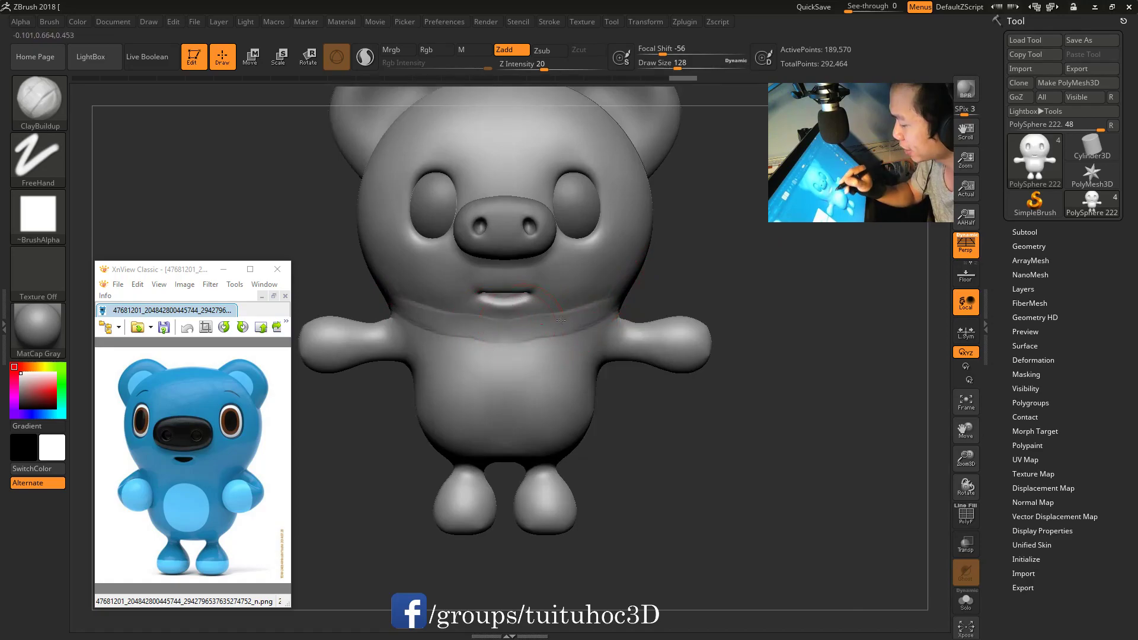
key("shift")
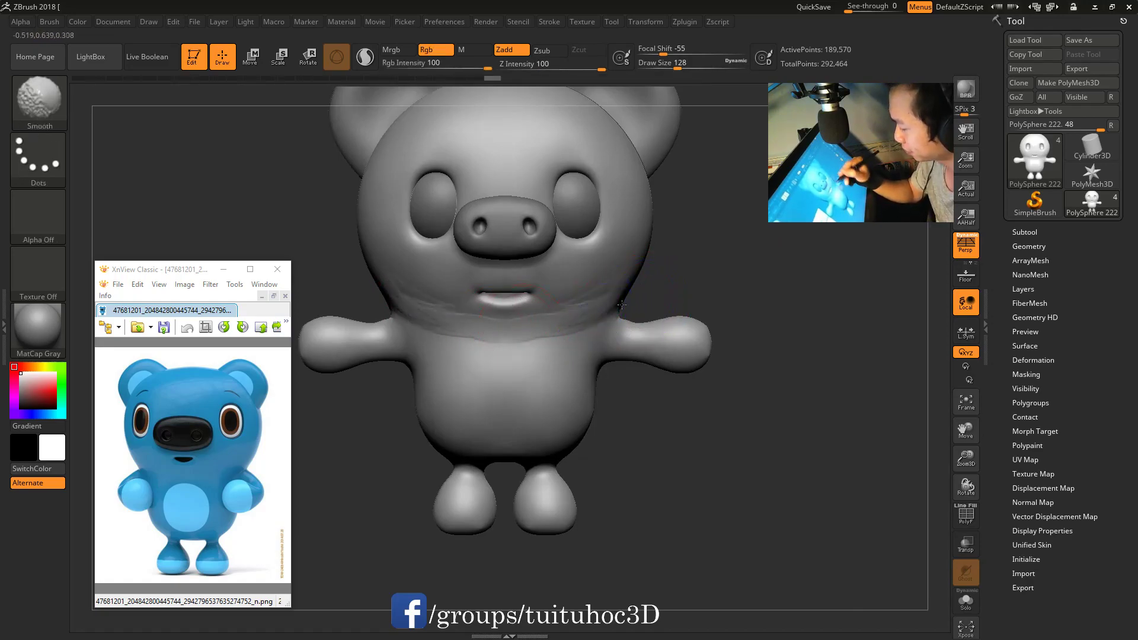
left_click_drag(508, 343, 619, 298)
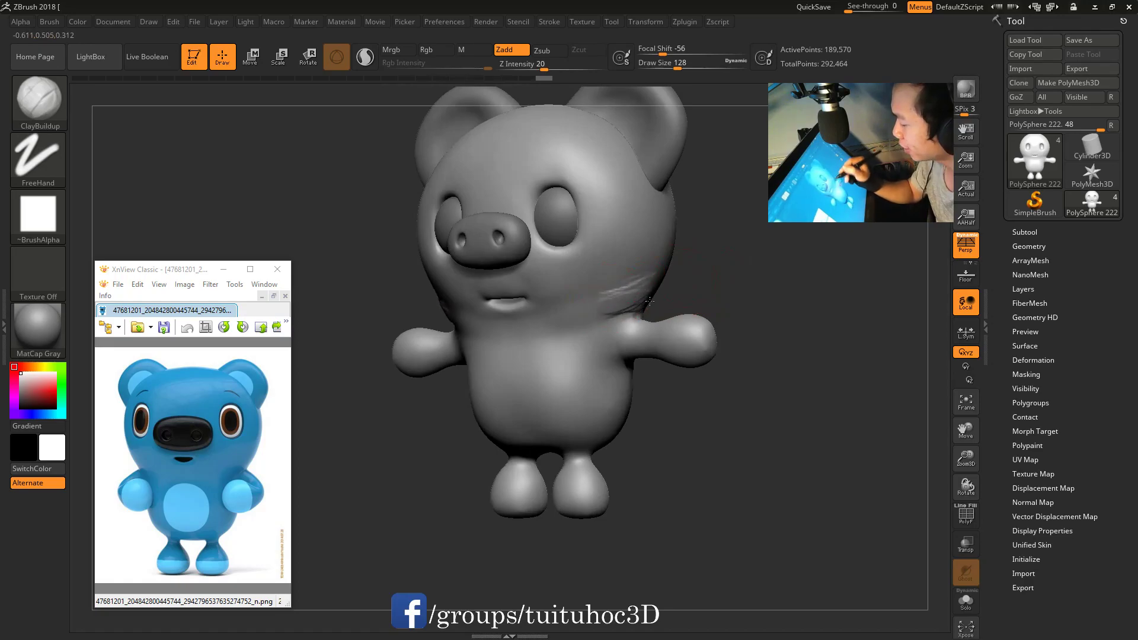
mouse_move(650, 302)
left_mouse_down()
mouse_move(746, 254)
mouse_move(812, 277)
left_mouse_up()
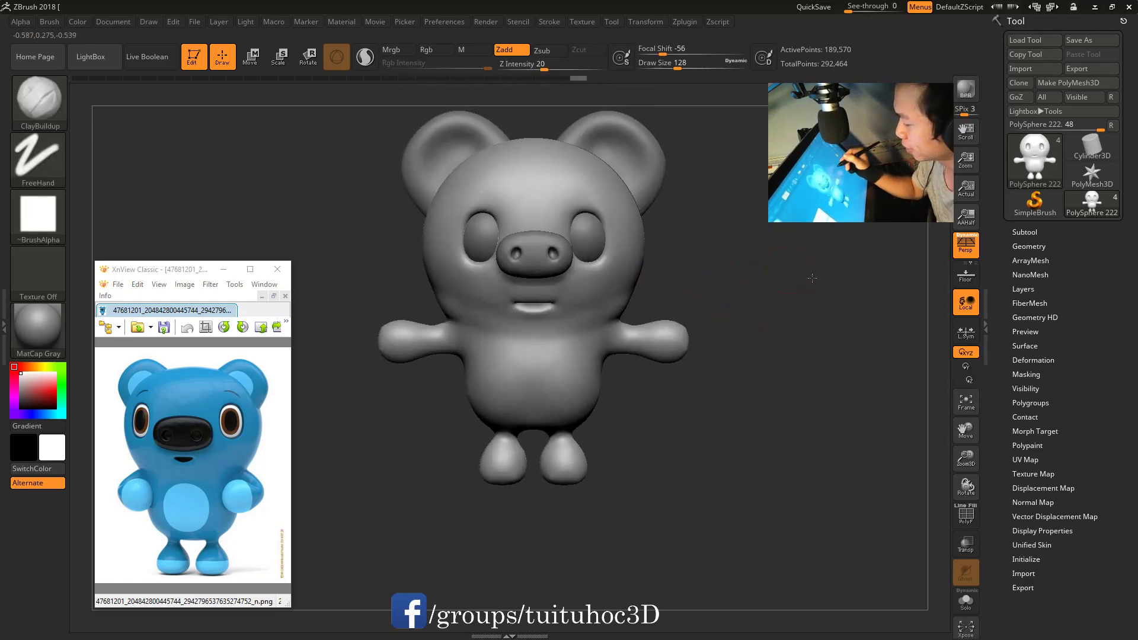
mouse_move(554, 253)
left_mouse_down("alt")
mouse_move(660, 284)
mouse_move(648, 300)
mouse_move(611, 295)
left_mouse_up("alt")
key("space")
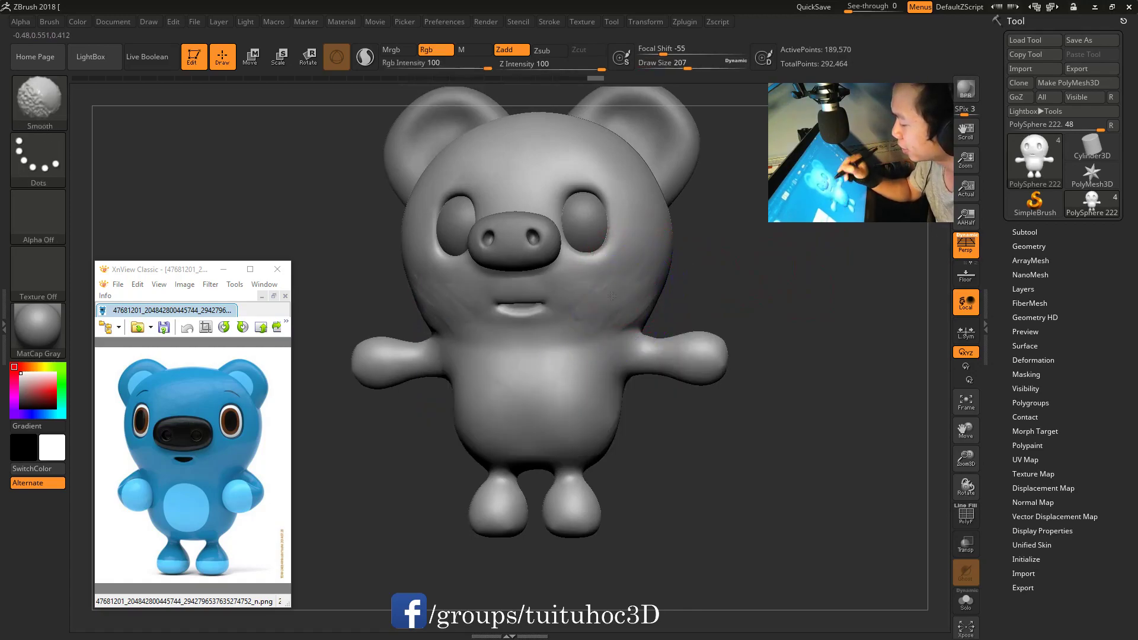
mouse_move(774, 299)
left_mouse_down("alt")
mouse_move(631, 356)
mouse_move(716, 389)
mouse_move(656, 343)
left_mouse_up("alt")
Select the DamStandard brush with Zsub for carving
key("b")
key("d")
key("s")
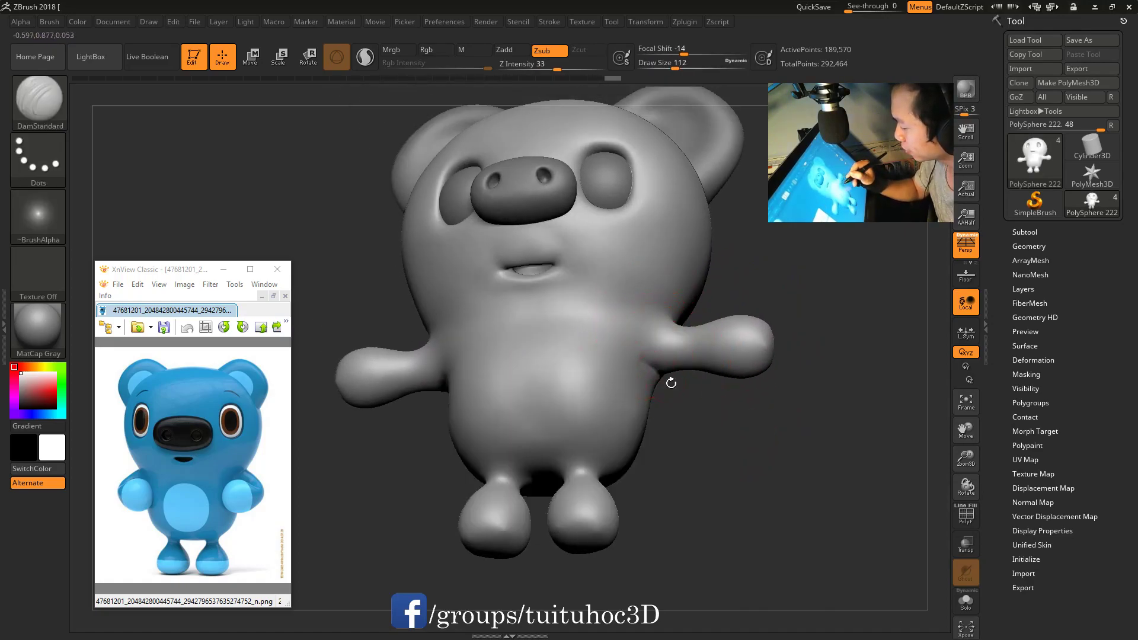
Carve and smooth the crease where the pig's head meets the body on its side
mouse_move(671, 386)
left_mouse_down("shift")
mouse_move(728, 434)
mouse_move(656, 330)
mouse_move(787, 401)
mouse_move(798, 491)
mouse_move(674, 342)
mouse_move(838, 427)
mouse_move(737, 368)
mouse_move(785, 414)
mouse_move(590, 347)
left_mouse_up("shift")
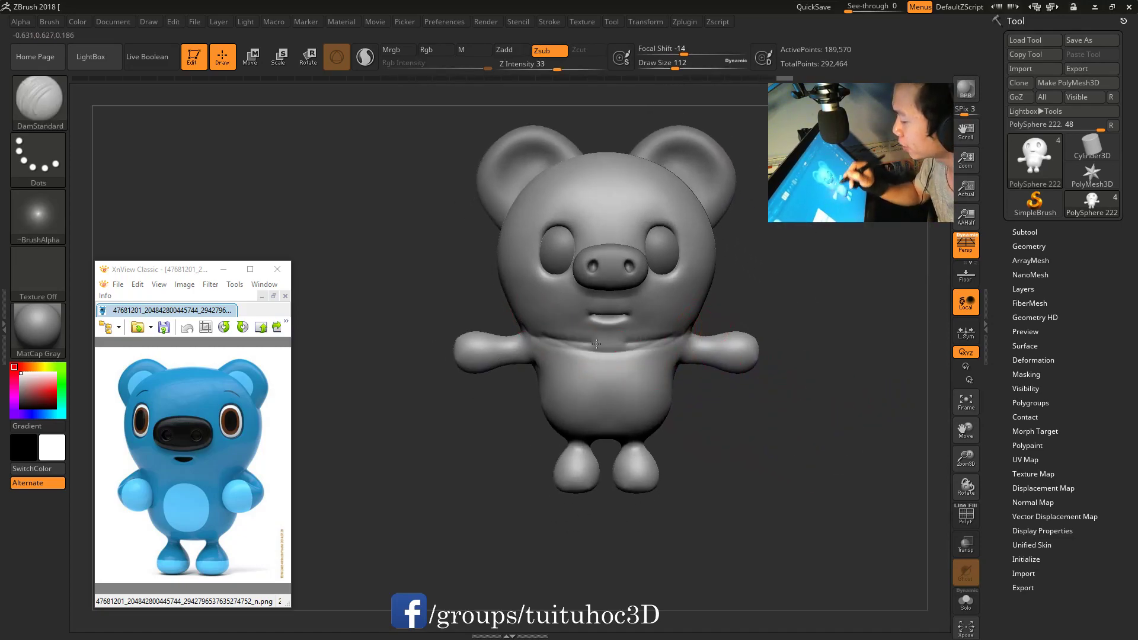
mouse_move(790, 325)
left_mouse_down()
mouse_move(799, 386)
mouse_move(809, 308)
mouse_move(797, 355)
left_mouse_up()
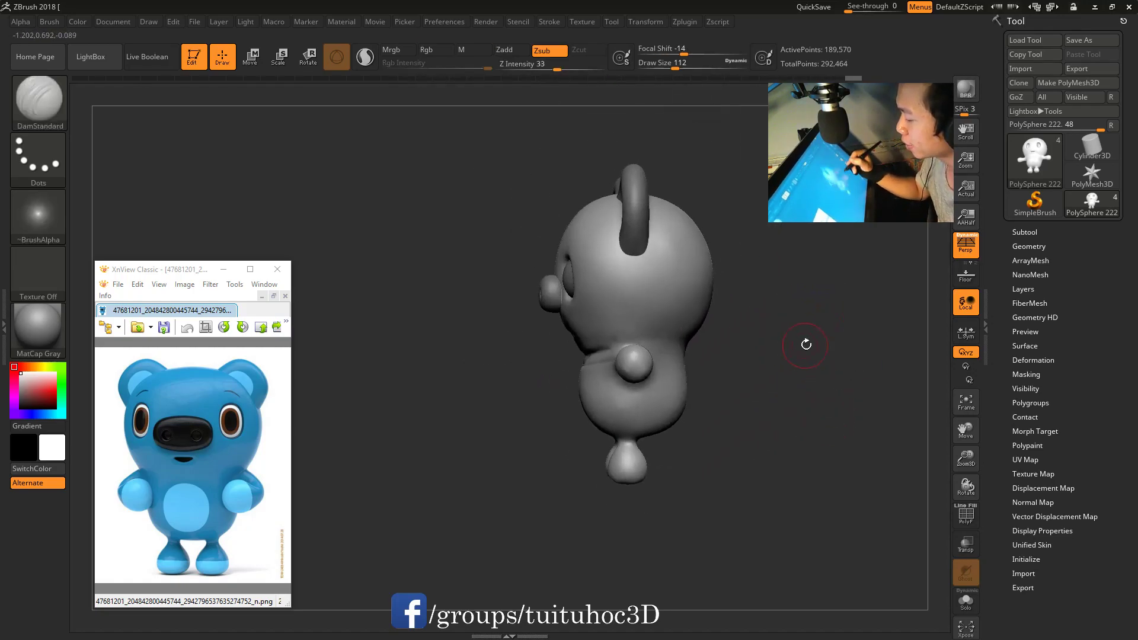
mouse_move(778, 430)
left_mouse_down()
mouse_move(640, 312)
mouse_move(788, 284)
left_mouse_up()
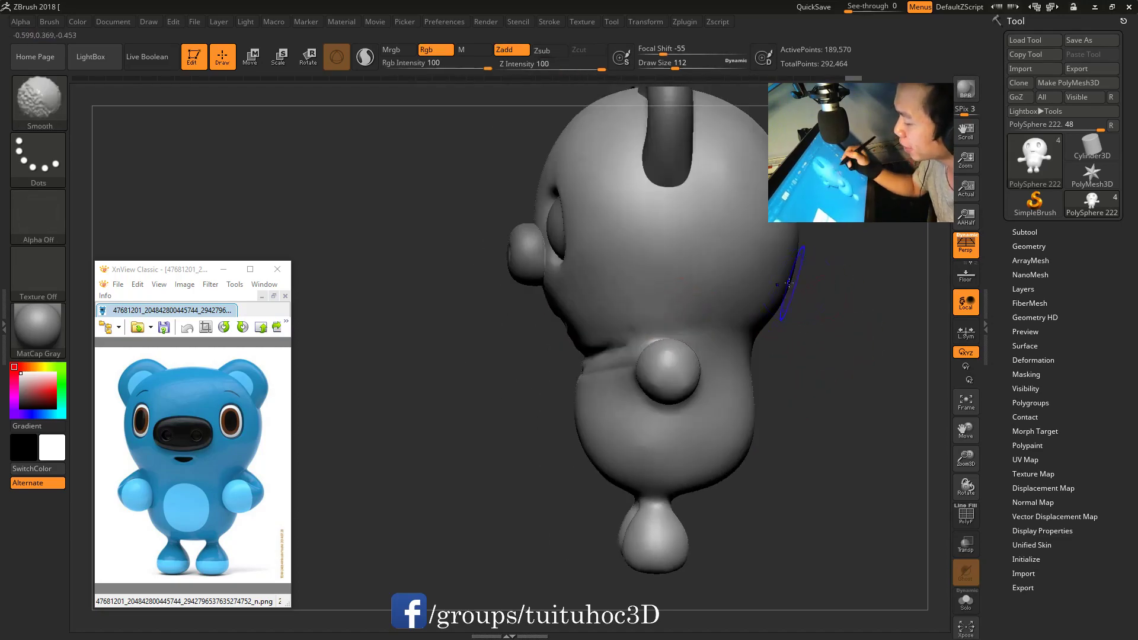
left_click_drag(451, 278, 534, 296)
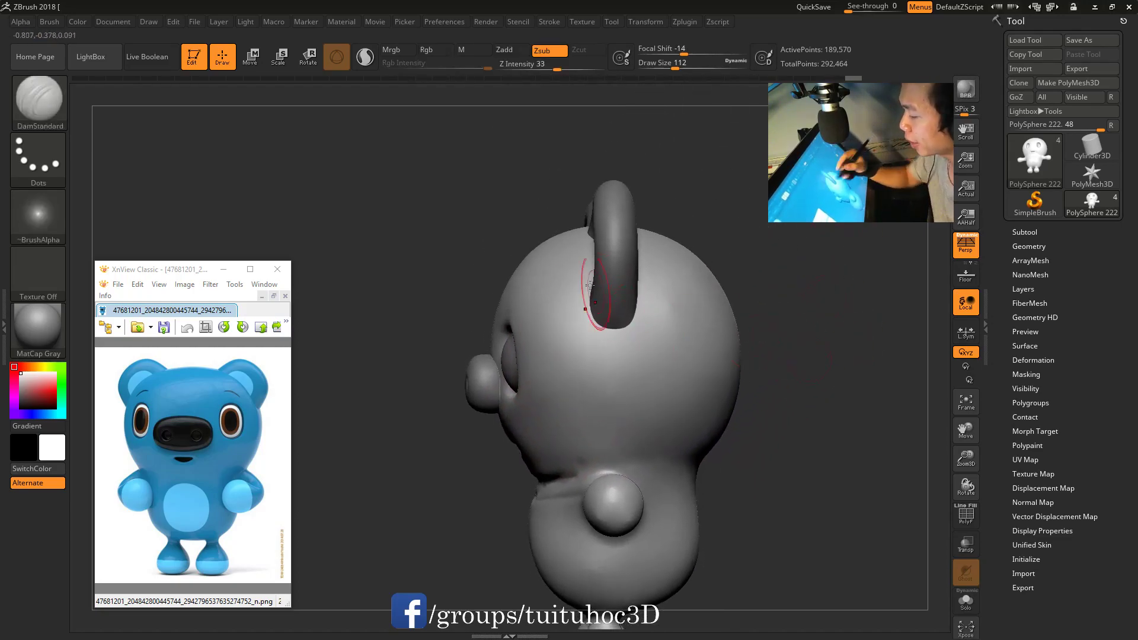
mouse_move(779, 399)
left_mouse_down()
mouse_move(794, 398)
mouse_move(507, 358)
left_mouse_up()
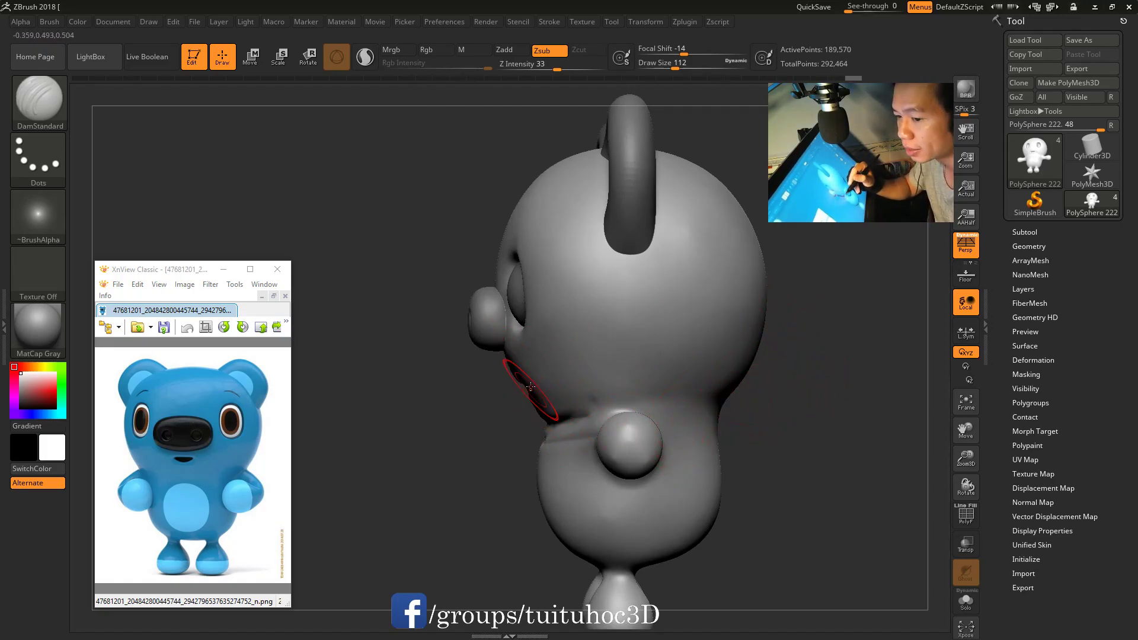
left_click_drag(463, 385, 680, 366)
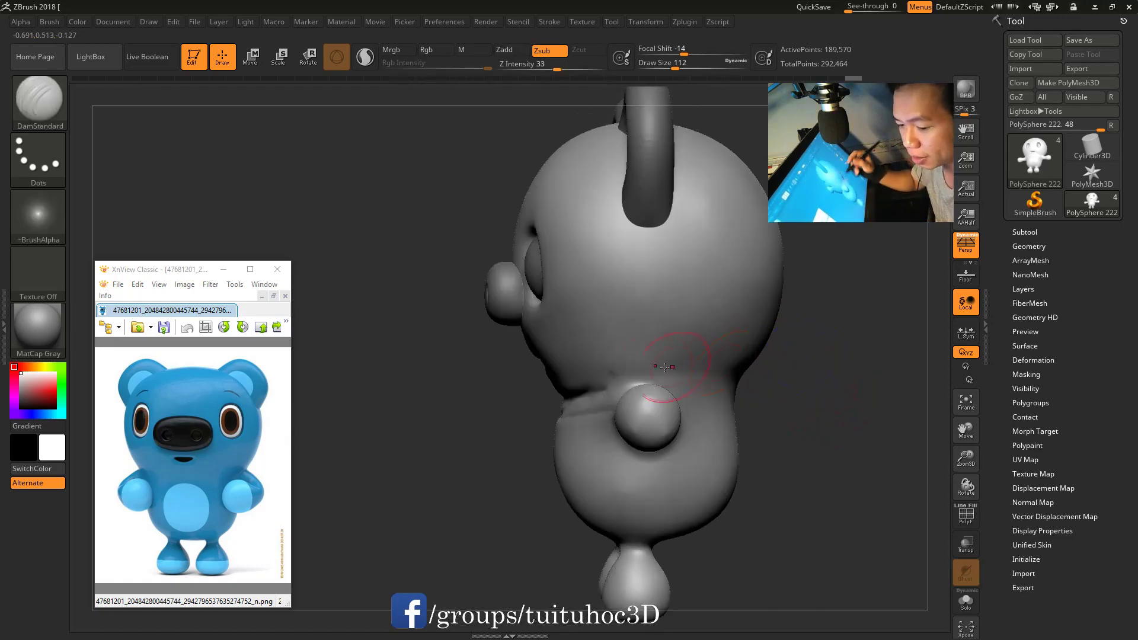
Switch to the Move brush and bring up the quick brush settings
key("b")
key("m")
key("v")
key("space")
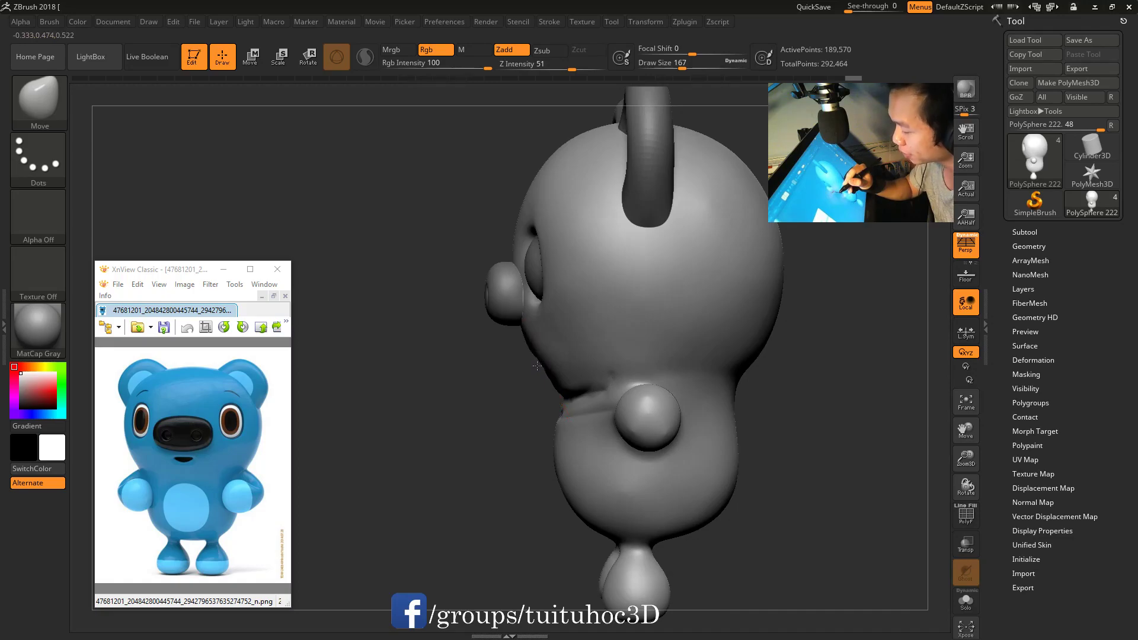
Resize the Move brush from 132 to 172 and finally 120 while framing the front
mouse_move(528, 375)
right_mouse_down()
mouse_move(526, 354)
mouse_move(545, 380)
right_mouse_up()
key("space")
left_click_drag(557, 387, 553, 387)
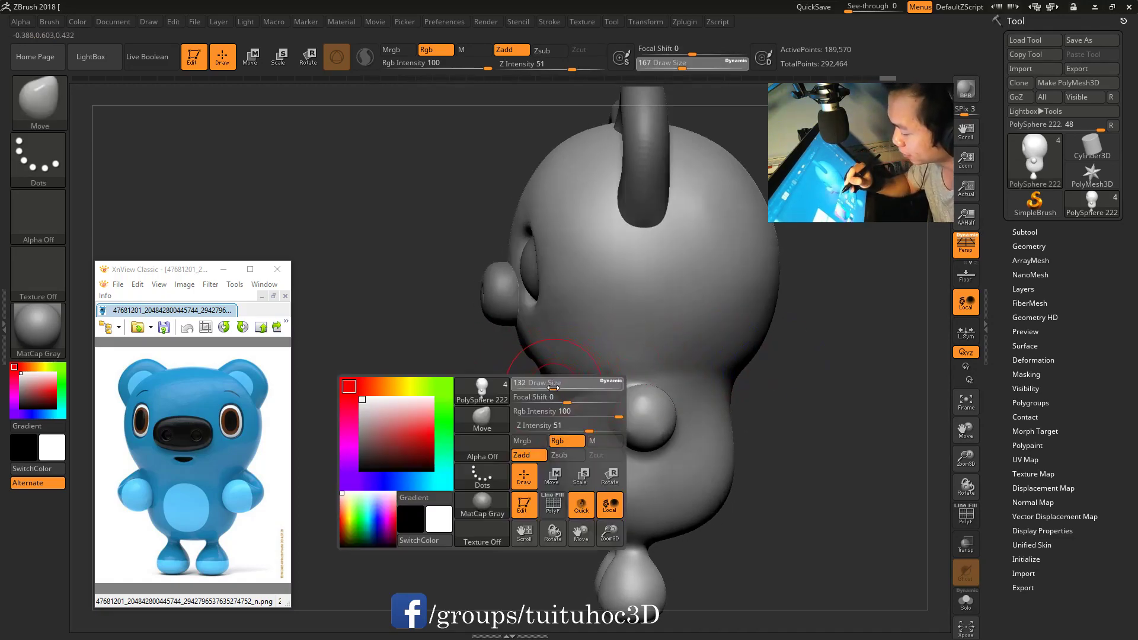
right_click_drag(565, 386, 508, 300)
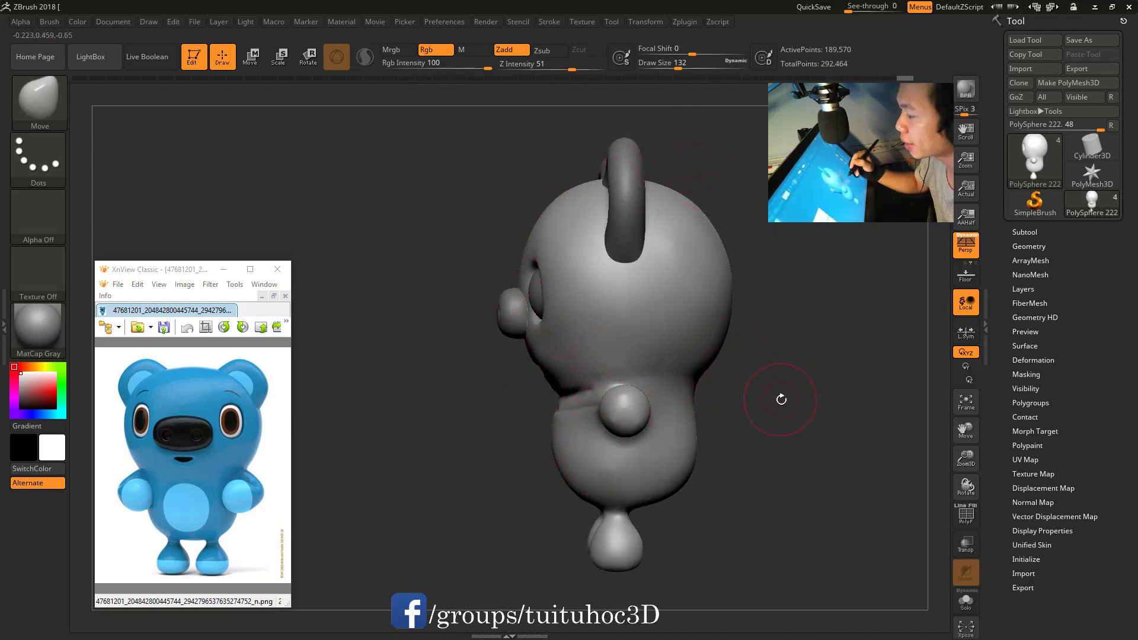
right_click_drag(781, 399, 652, 368)
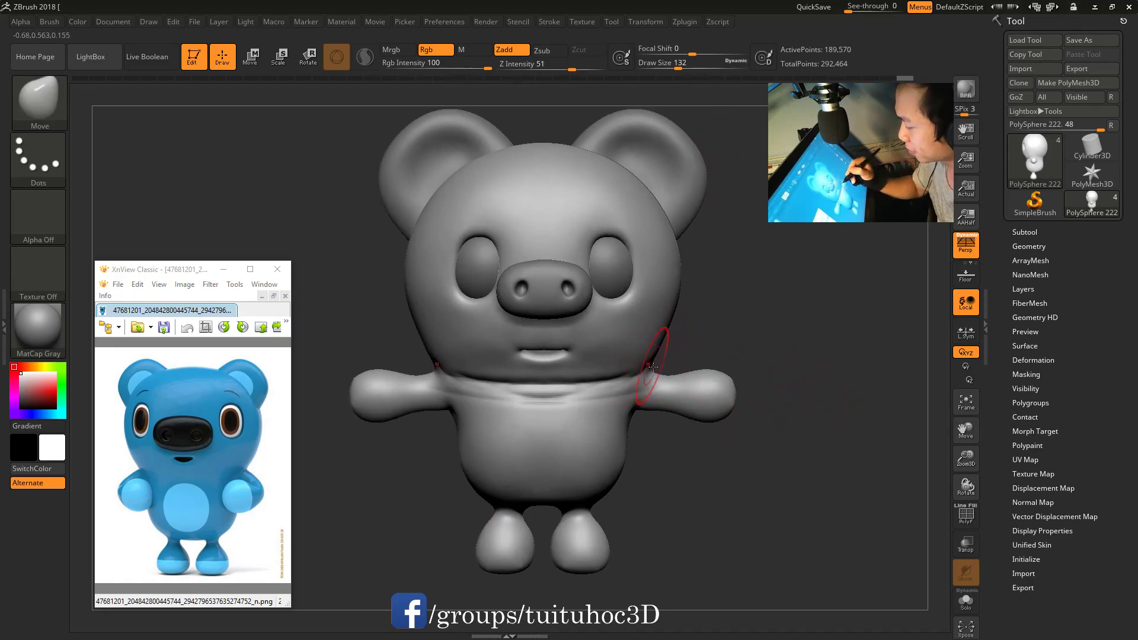
key("space")
left_click_drag(652, 367, 636, 369)
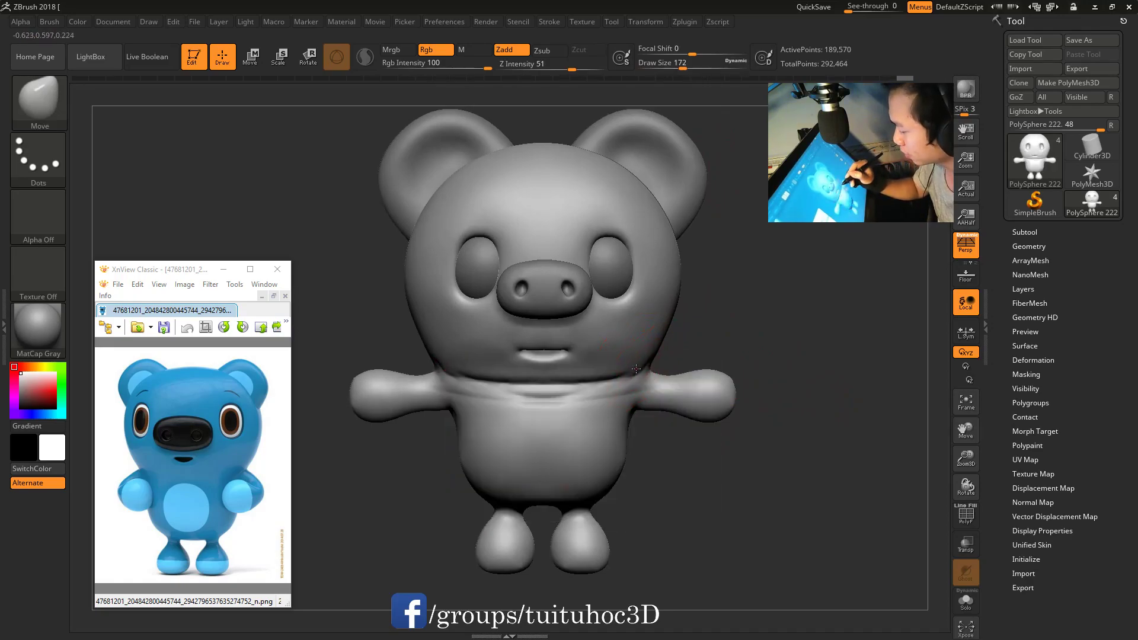
mouse_move(749, 464)
right_mouse_down("alt")
mouse_move(669, 438)
mouse_move(635, 356)
right_mouse_up("alt")
key("space")
left_click_drag(622, 379, 613, 375)
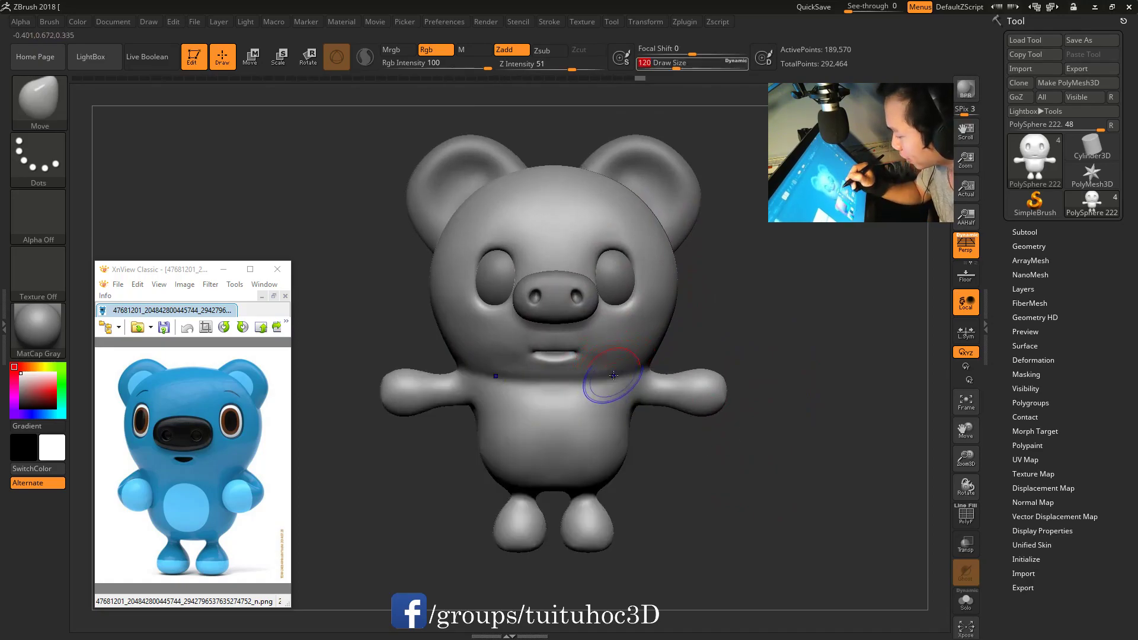
Smooth where the right arm and shoulder join the body, then show the PolyFrame wireframe
key("shift")
mouse_move(677, 349)
right_mouse_down("alt")
mouse_move(729, 464)
mouse_move(783, 490)
mouse_move(720, 370)
right_mouse_up("alt")
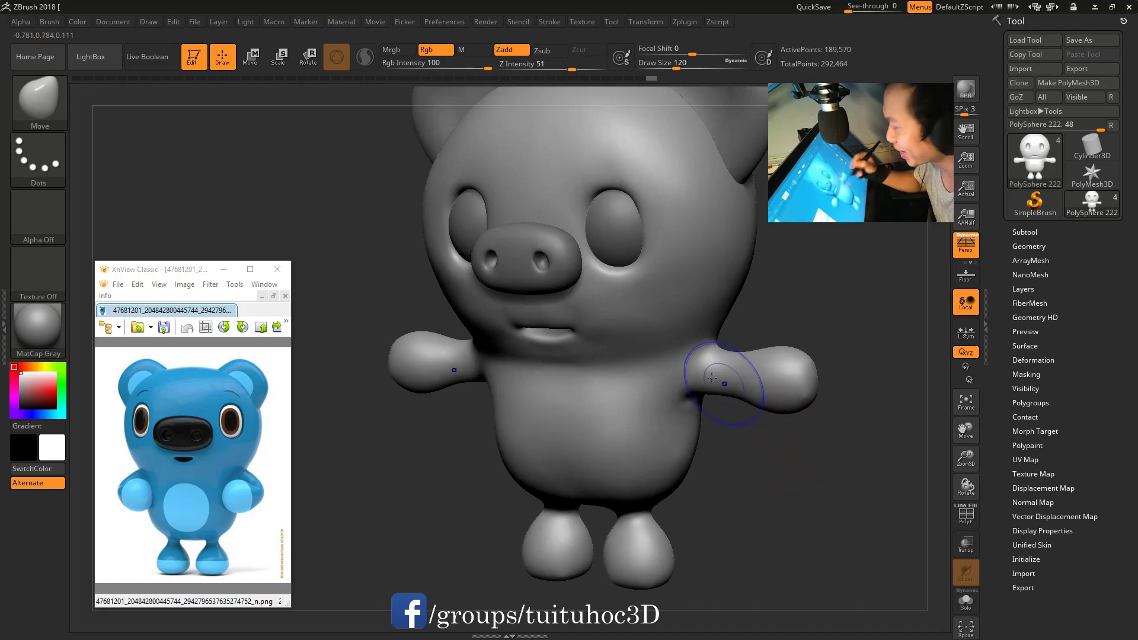
key("shift")
right_click_drag(758, 336, 736, 398, "alt")
left_click_drag(715, 466, 759, 450)
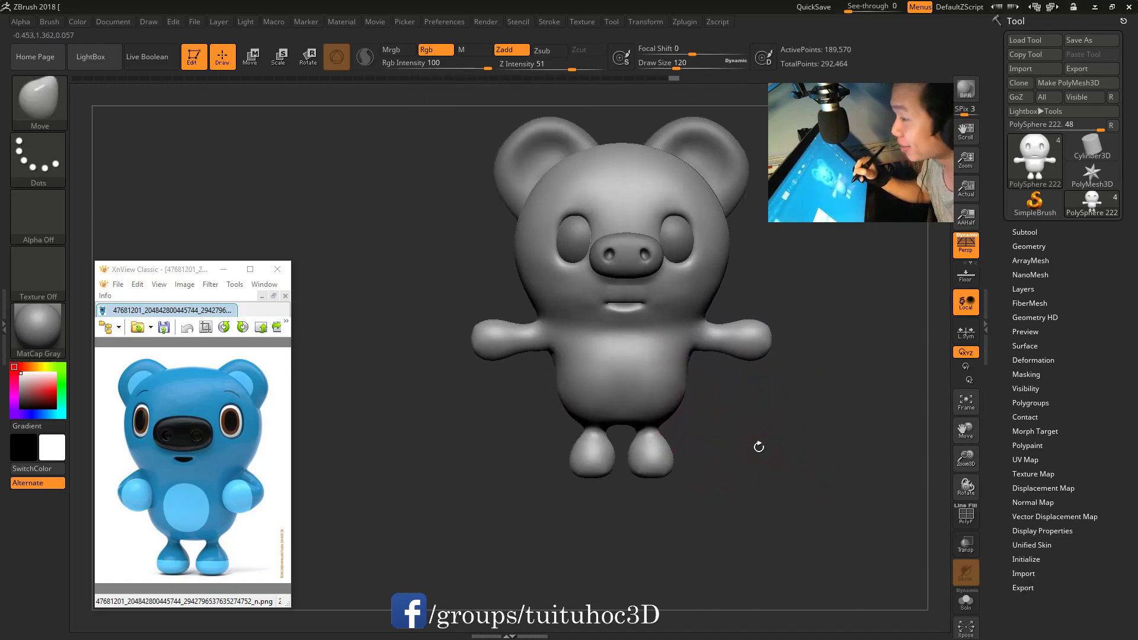
mouse_move(780, 420)
left_mouse_down("alt")
mouse_move(785, 407)
mouse_move(757, 452)
left_mouse_up("alt")
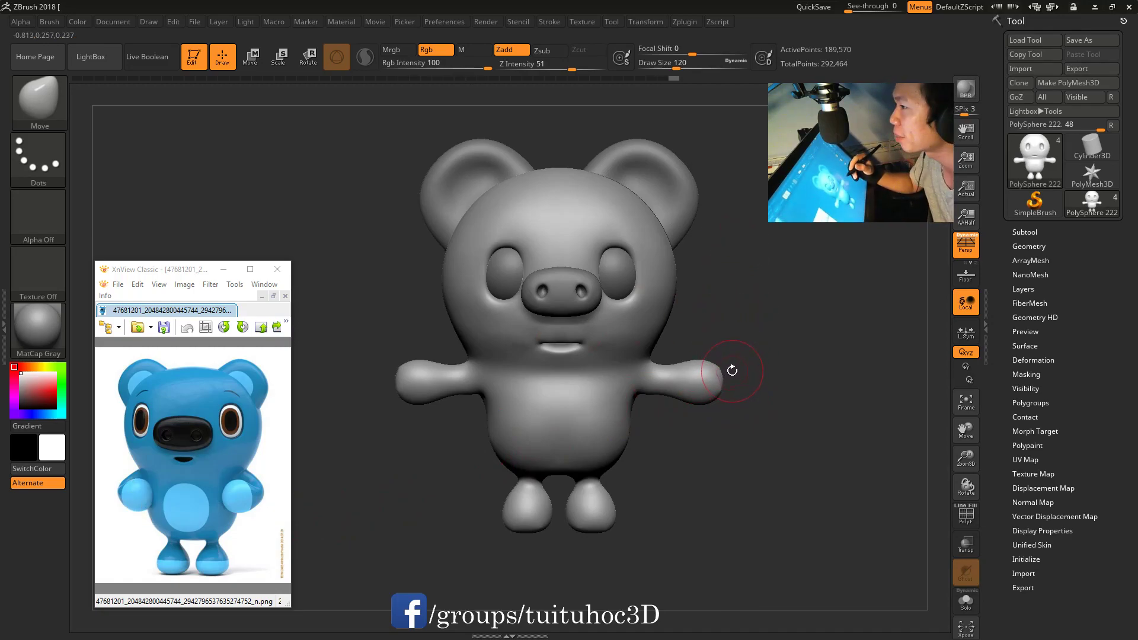
mouse_move(729, 383)
left_mouse_down()
mouse_move(827, 444)
mouse_move(586, 348)
left_mouse_up()
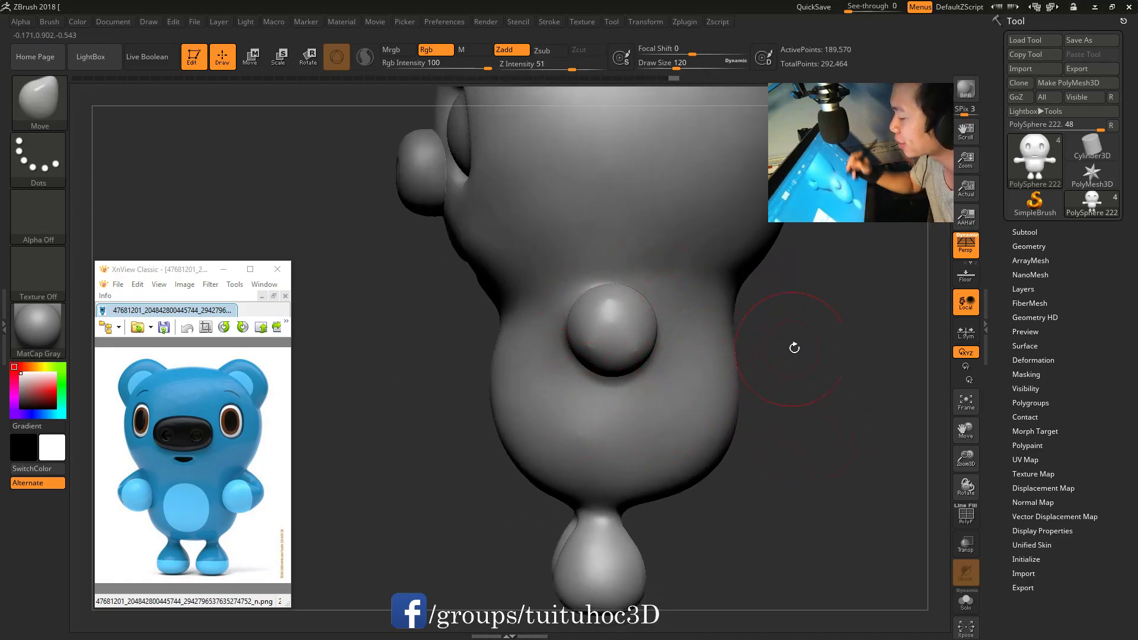
key("shift+f")
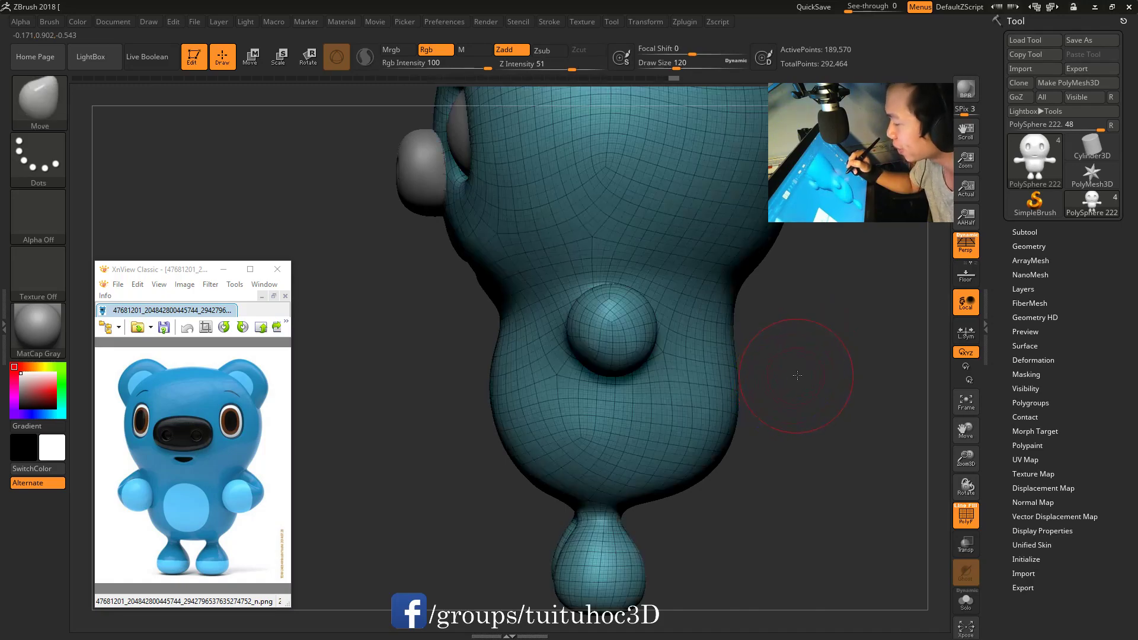
Open Tool > Geometry and hide the PolyFrame wireframe
left_click_drag(787, 383, 801, 372)
key("shift")
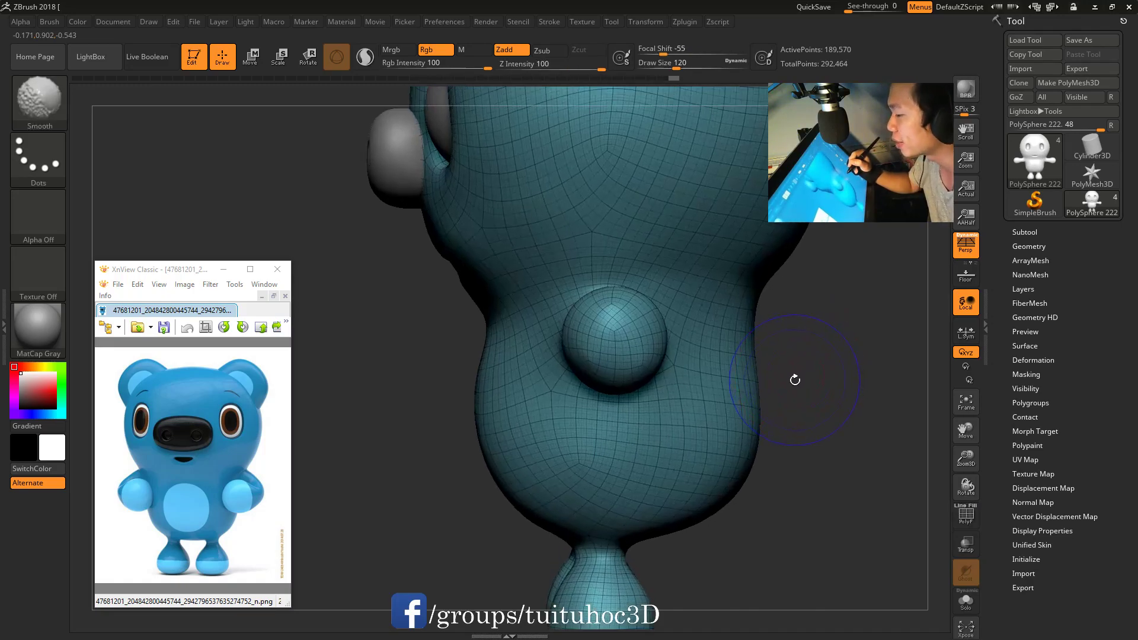
key("shift+f")
key("shift+f")
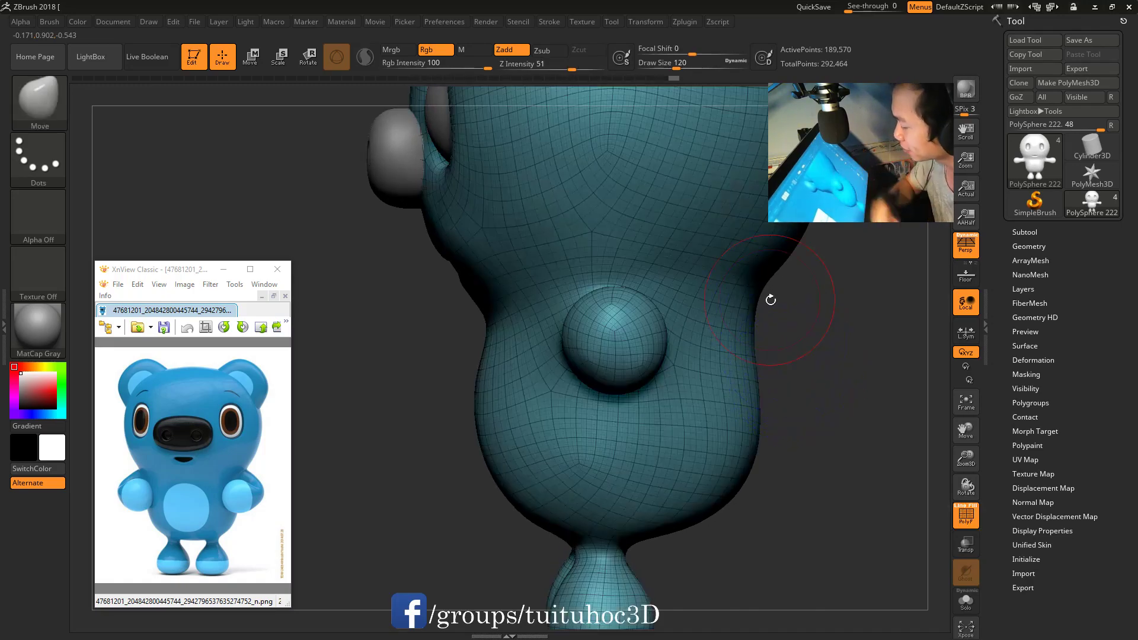
left_click(1029, 246)
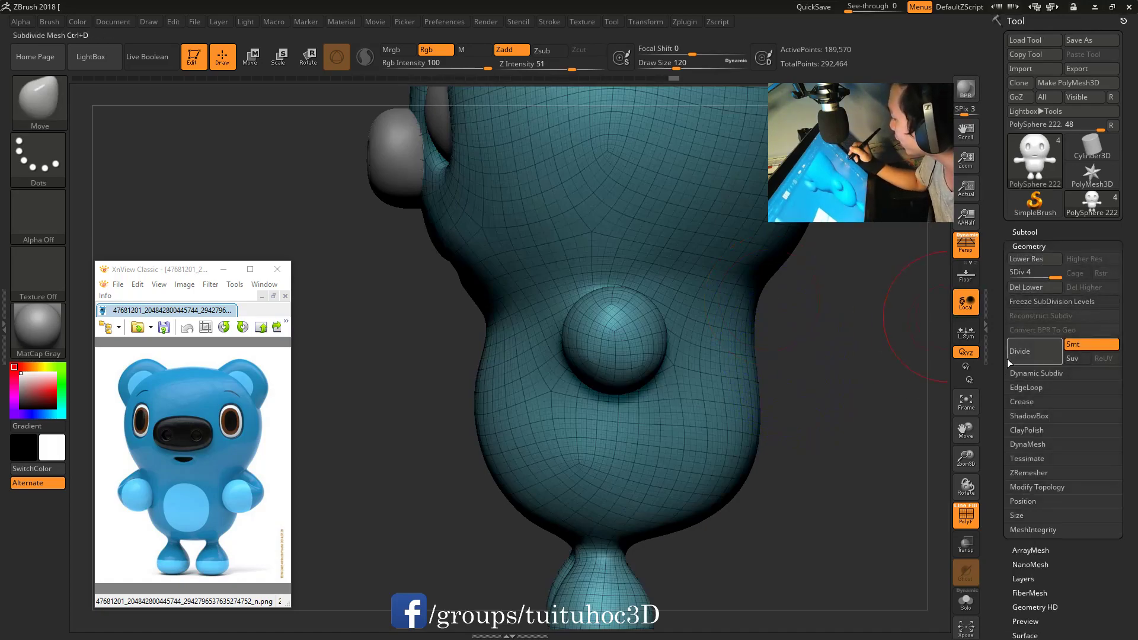
left_click_drag(998, 414, 998, 394)
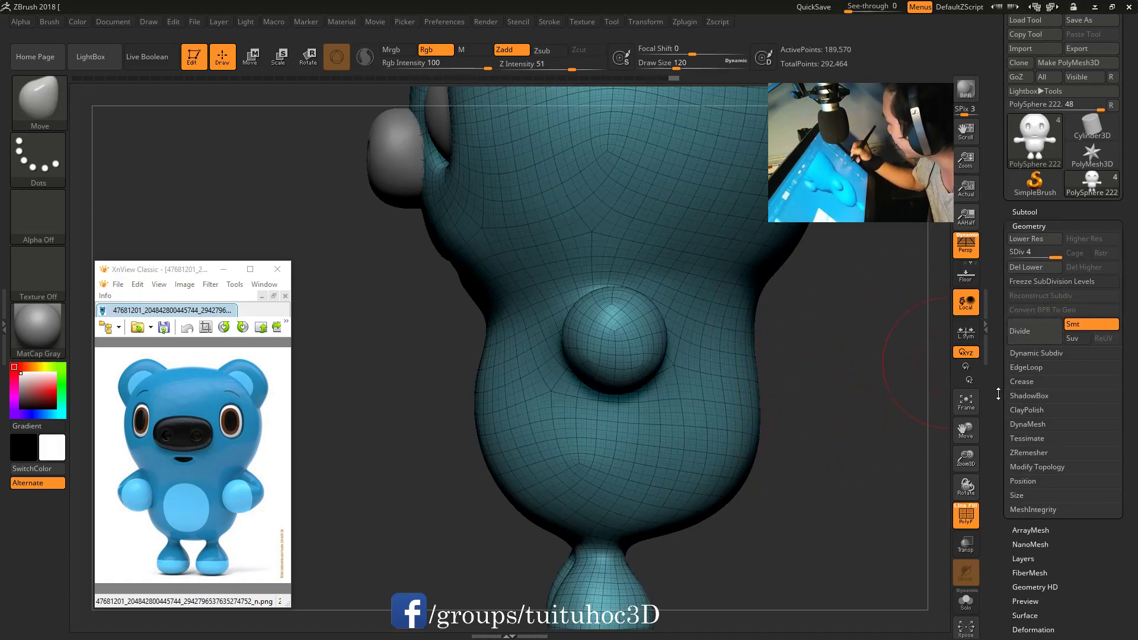
key("shift+f")
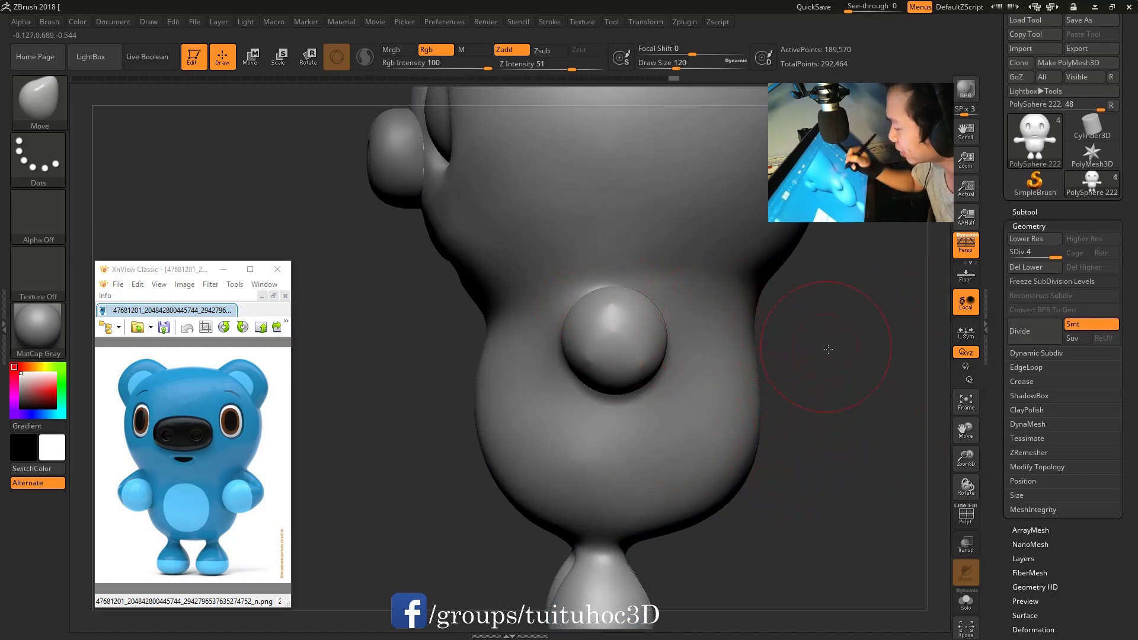
Smooth the top of the round ball with a size-31 brush, checking it from several angles
left_click_drag(828, 350, 681, 381)
key("space")
left_click_drag(673, 328, 653, 328)
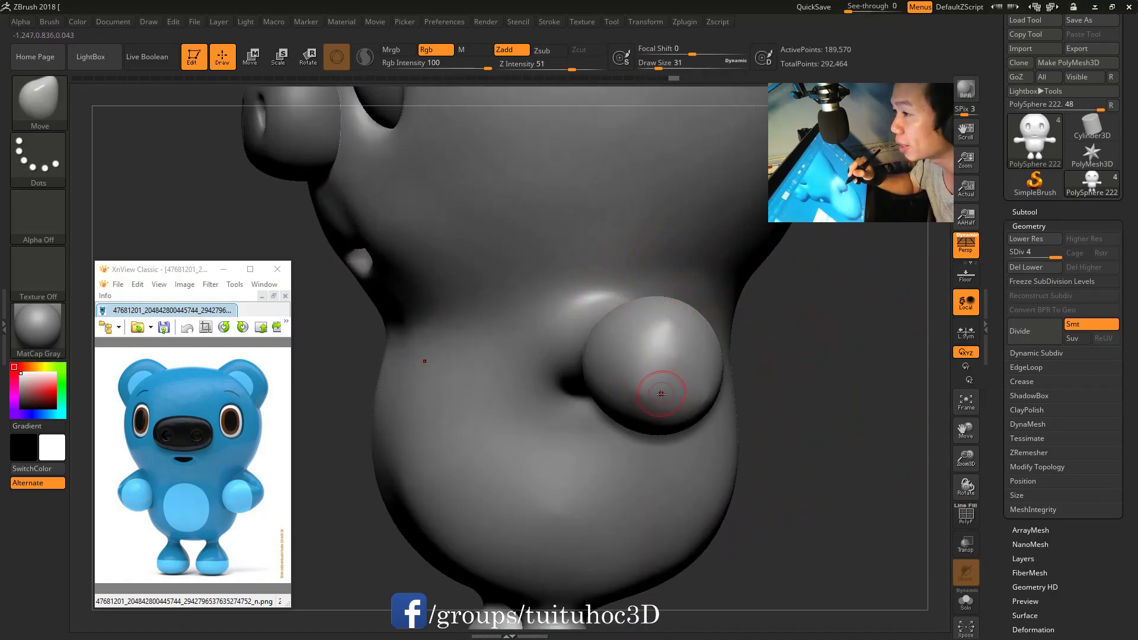
left_click_drag(675, 340, 666, 325, "shift")
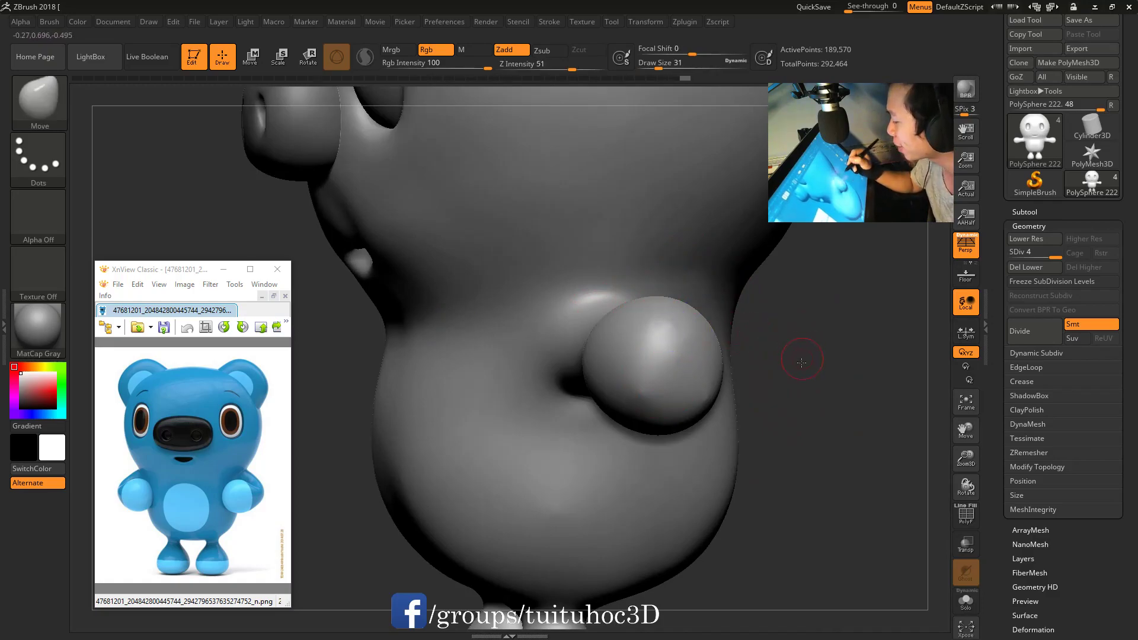
left_click_drag(803, 358, 681, 337)
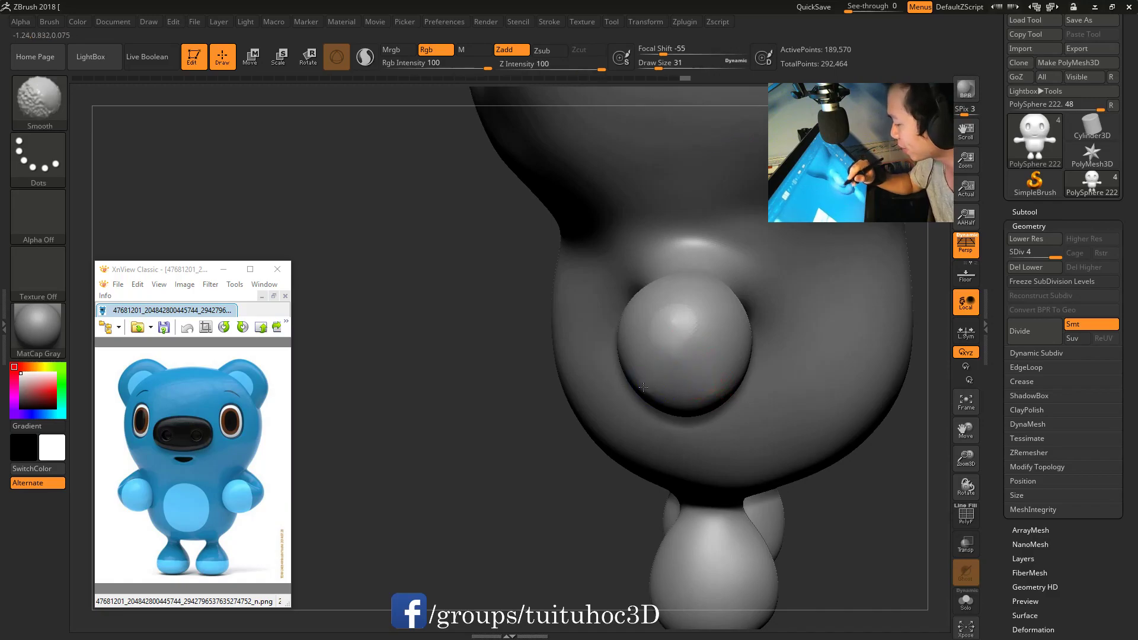
left_click_drag(571, 494, 599, 482)
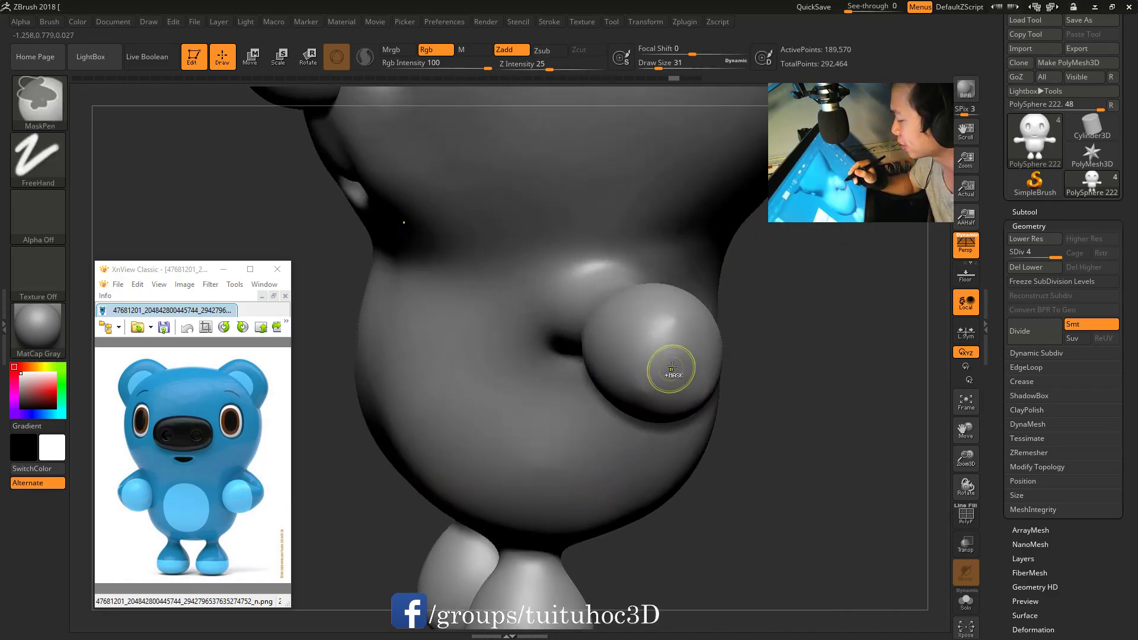
mouse_move(802, 379)
left_mouse_down()
mouse_move(806, 363)
mouse_move(773, 375)
left_mouse_up()
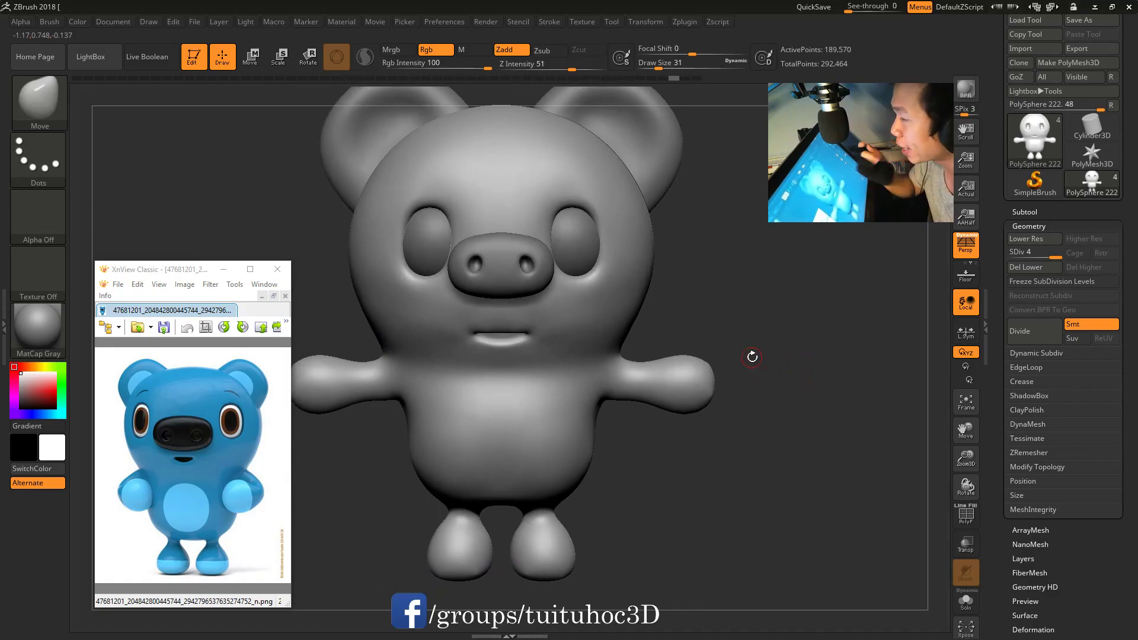
mouse_move(816, 414)
left_mouse_down()
mouse_move(784, 465)
mouse_move(724, 458)
left_mouse_up()
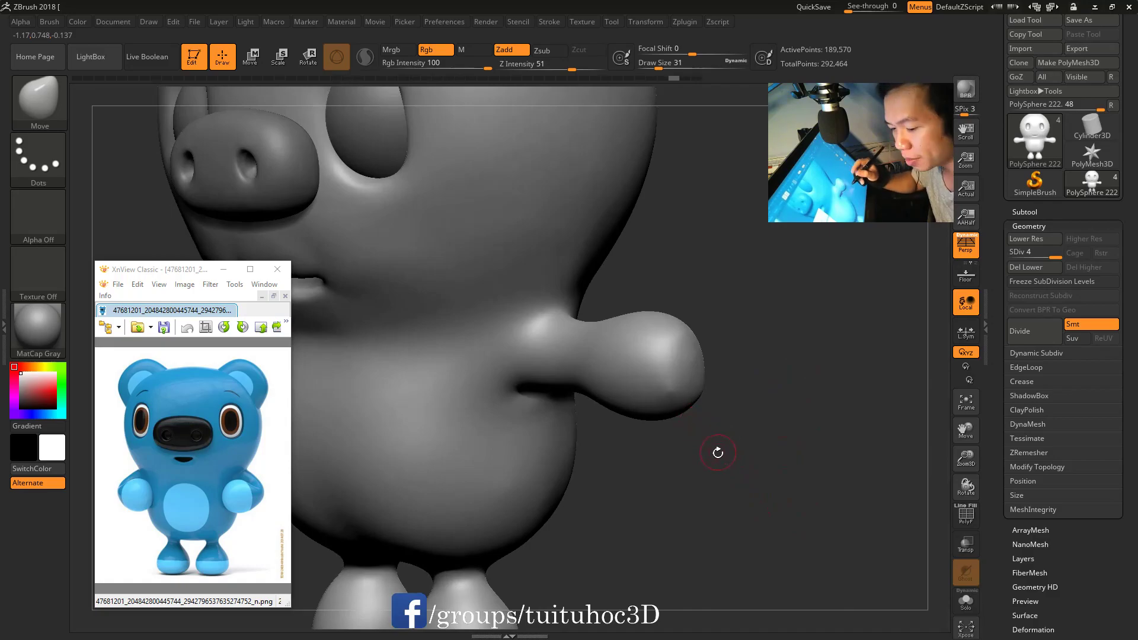
Select the hPolish brush and show the PolyFrame wireframe again
key("b")
key("h")
key("p")
left_click_drag(732, 418, 800, 434)
key("shift+f")
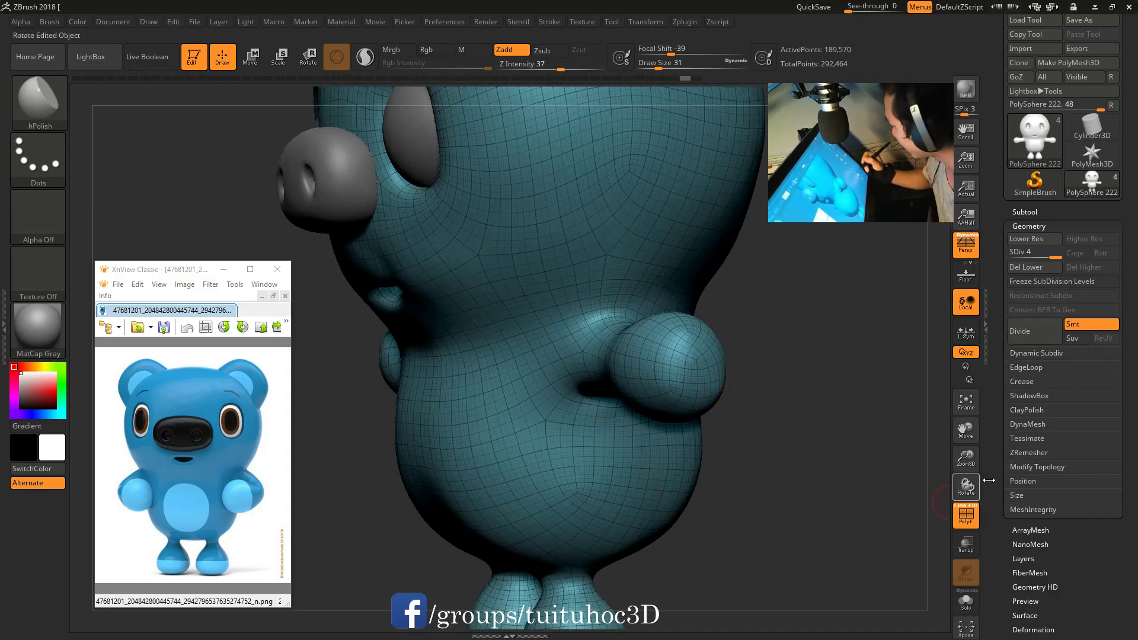
Run ZRemesher from the Geometry panel to rebuild the mesh at 2,774 points
left_click(1025, 424)
left_click(1021, 426)
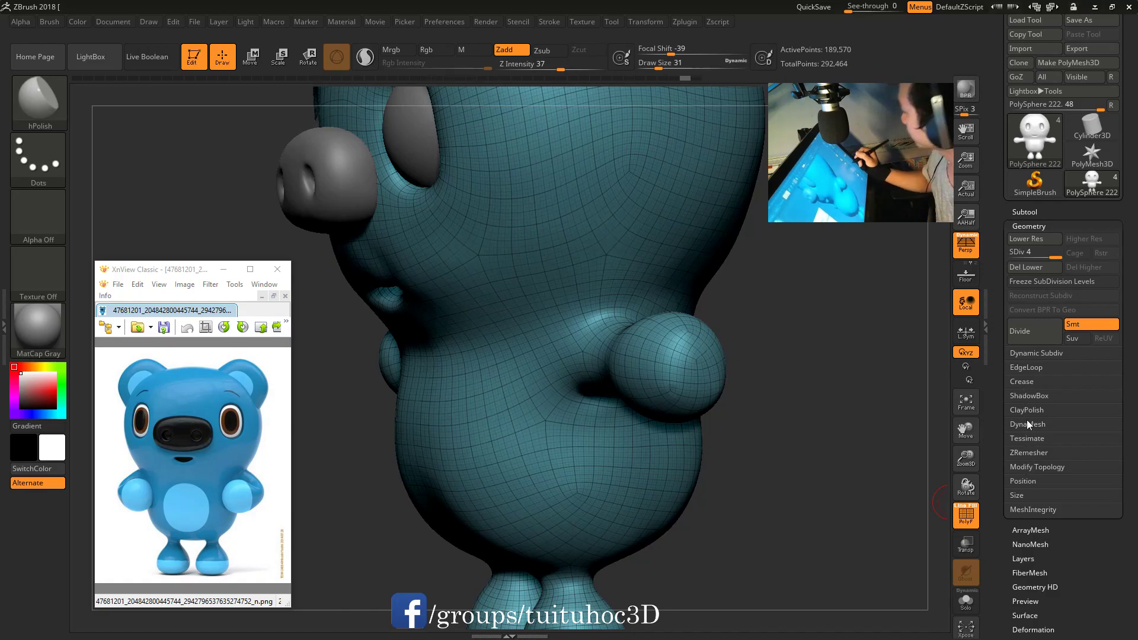
left_click(1028, 451)
left_click(1029, 438)
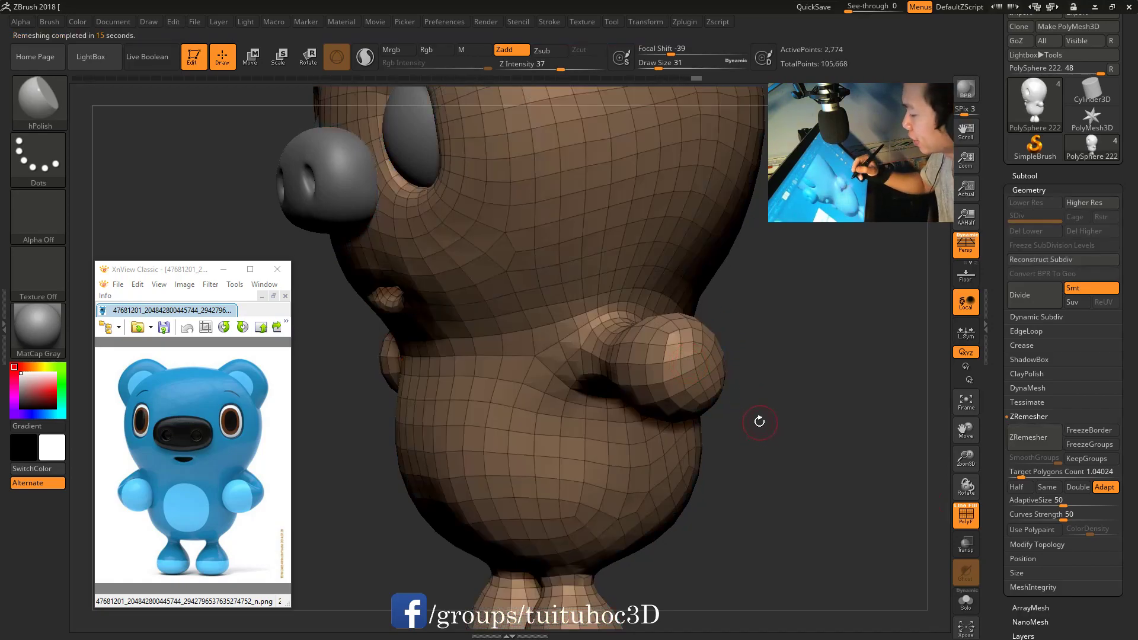
Orbit the remeshed character to inspect its new quad topology
mouse_move(760, 423)
left_mouse_down()
mouse_move(838, 528)
mouse_move(777, 495)
mouse_move(886, 348)
left_mouse_up()
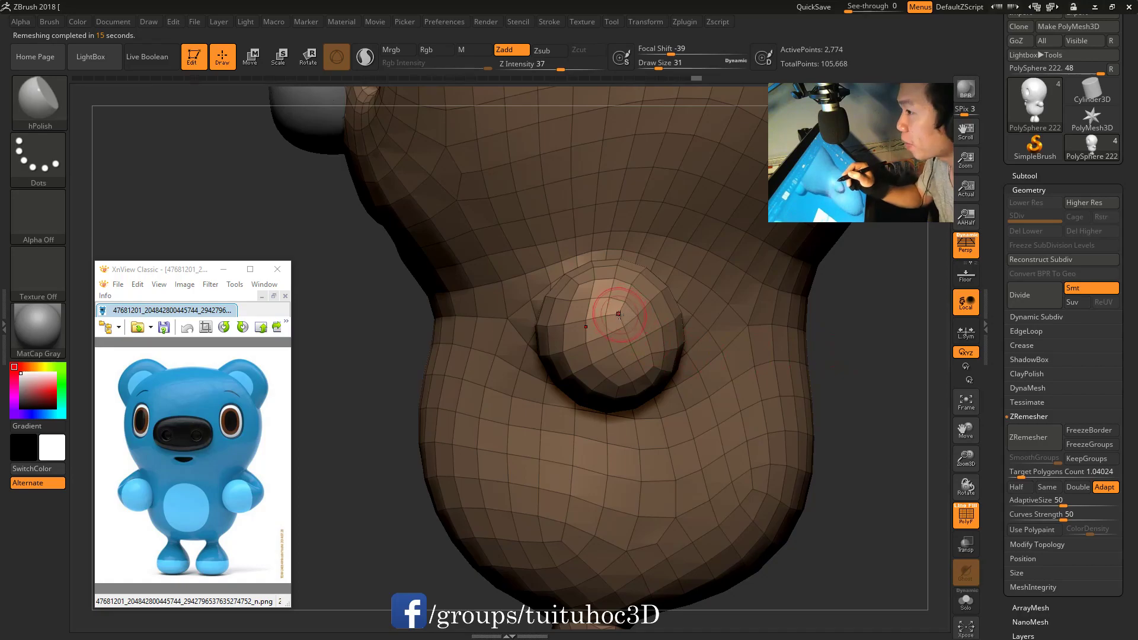
left_click_drag(633, 310, 544, 375, "alt")
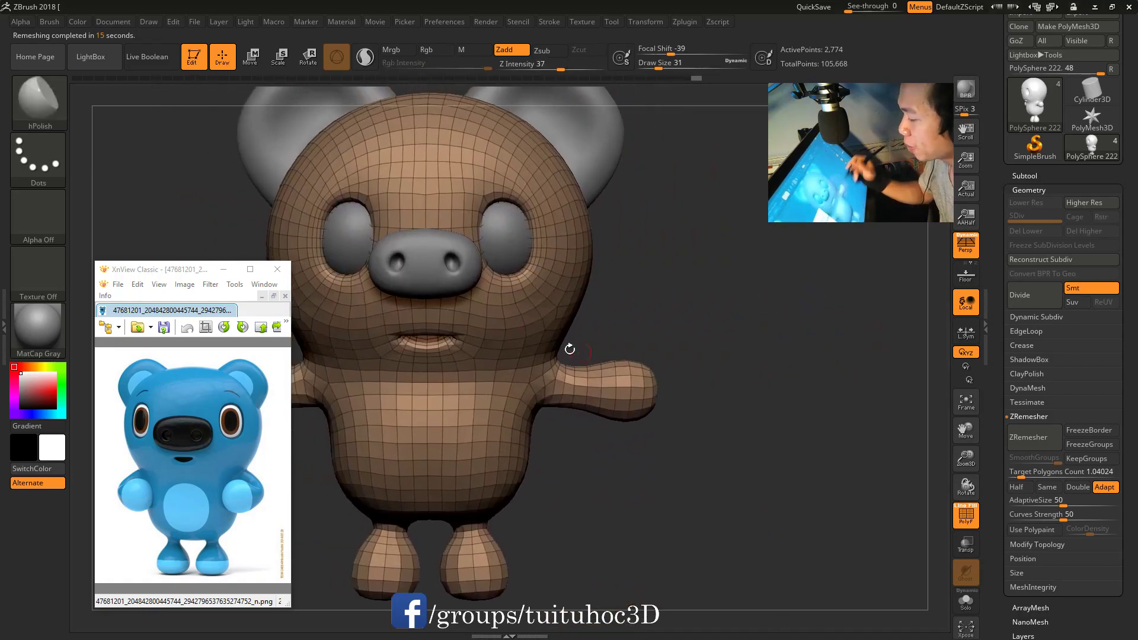
left_click_drag(541, 372, 734, 406)
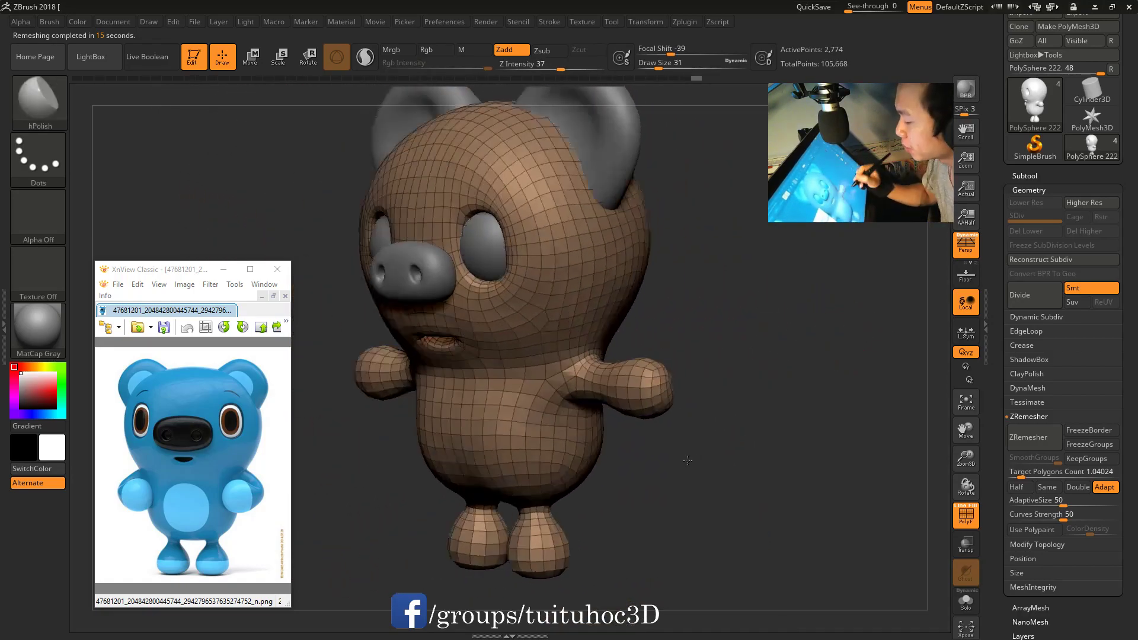
left_click_drag(837, 486, 806, 498)
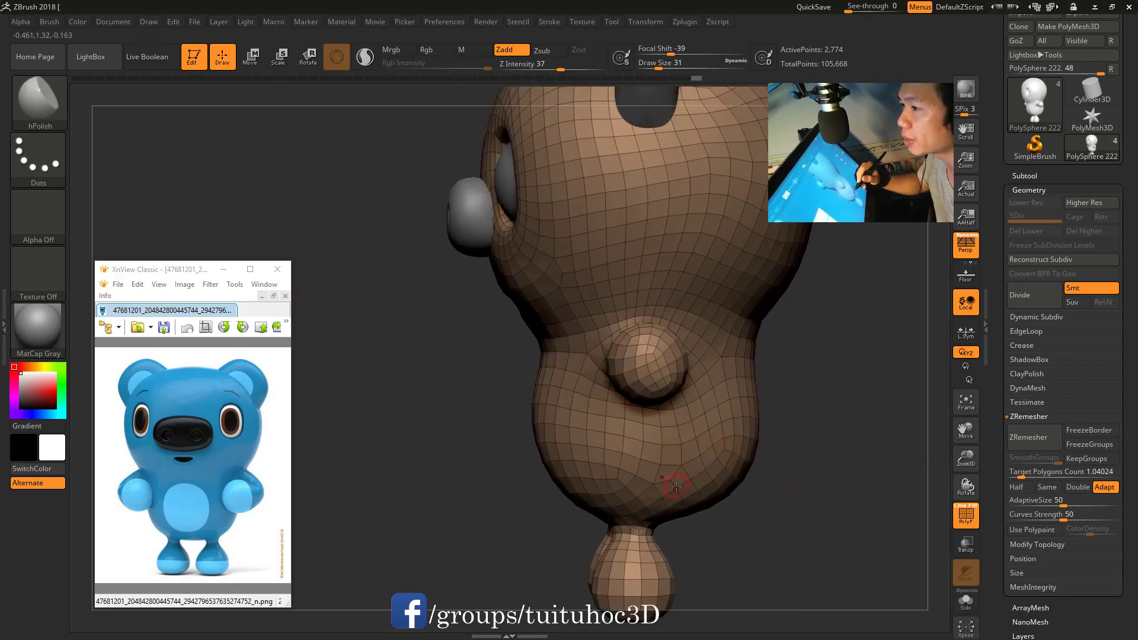
Run ZRemesher again to 3,102 points and assign the mesh a new polygroup
left_click(1028, 436)
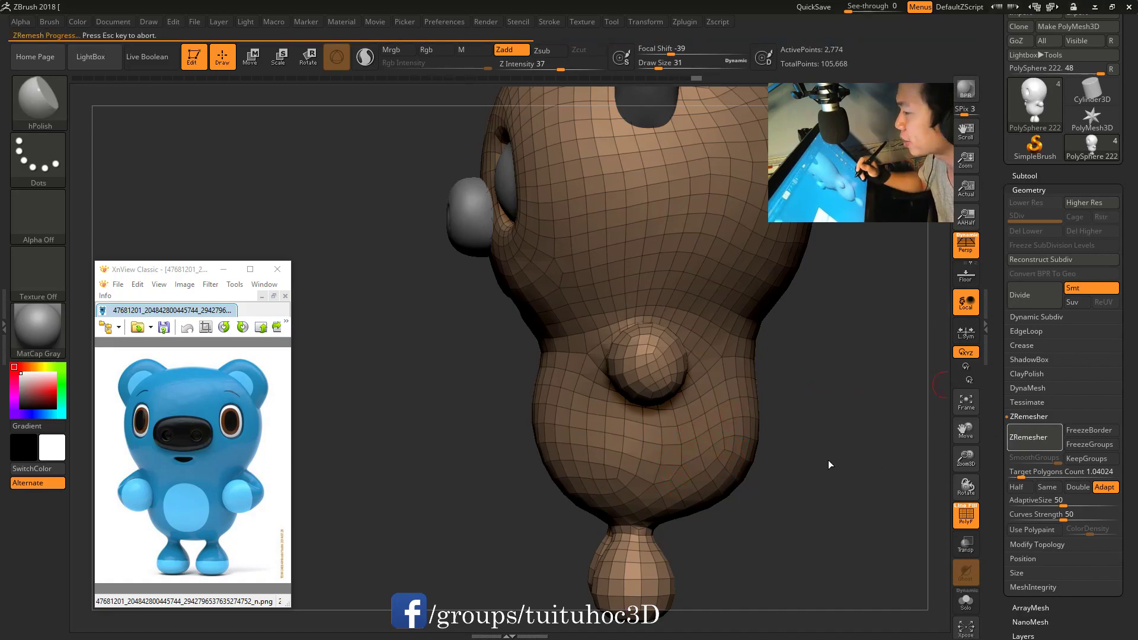
key("ctrl+w")
left_click_drag(782, 437, 661, 385)
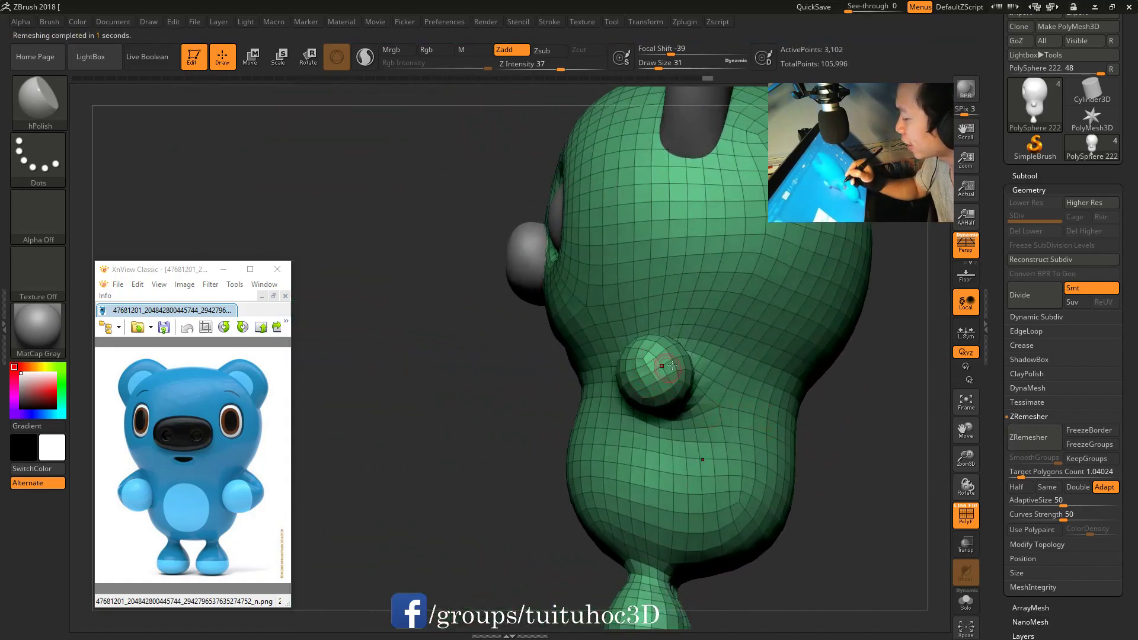
left_click_drag(873, 421, 649, 372)
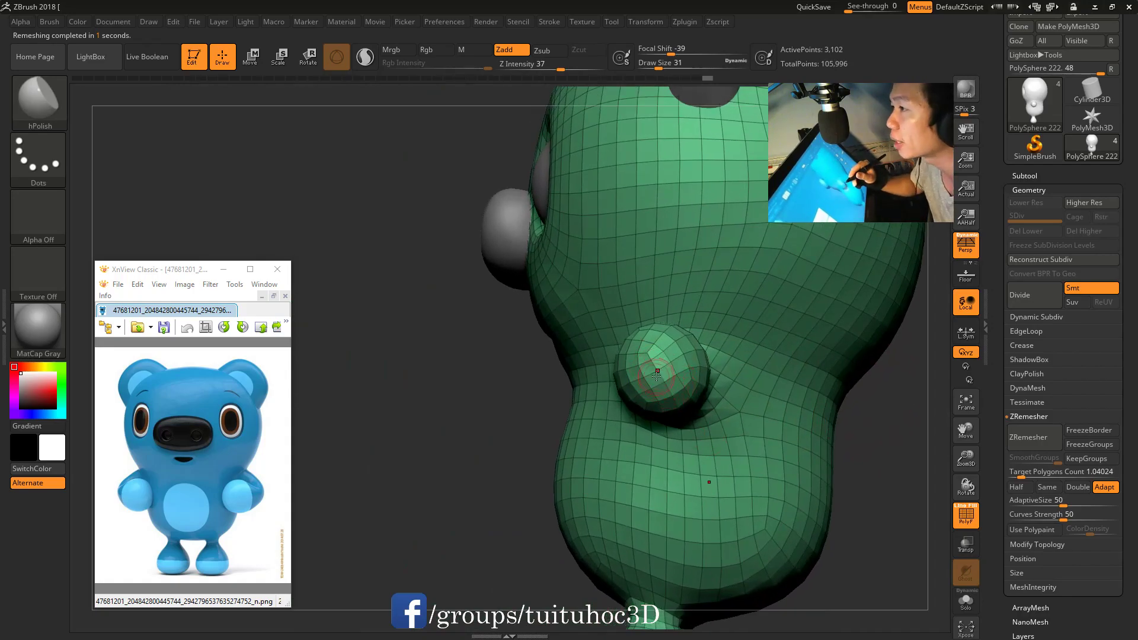
left_click_drag(859, 408, 827, 383)
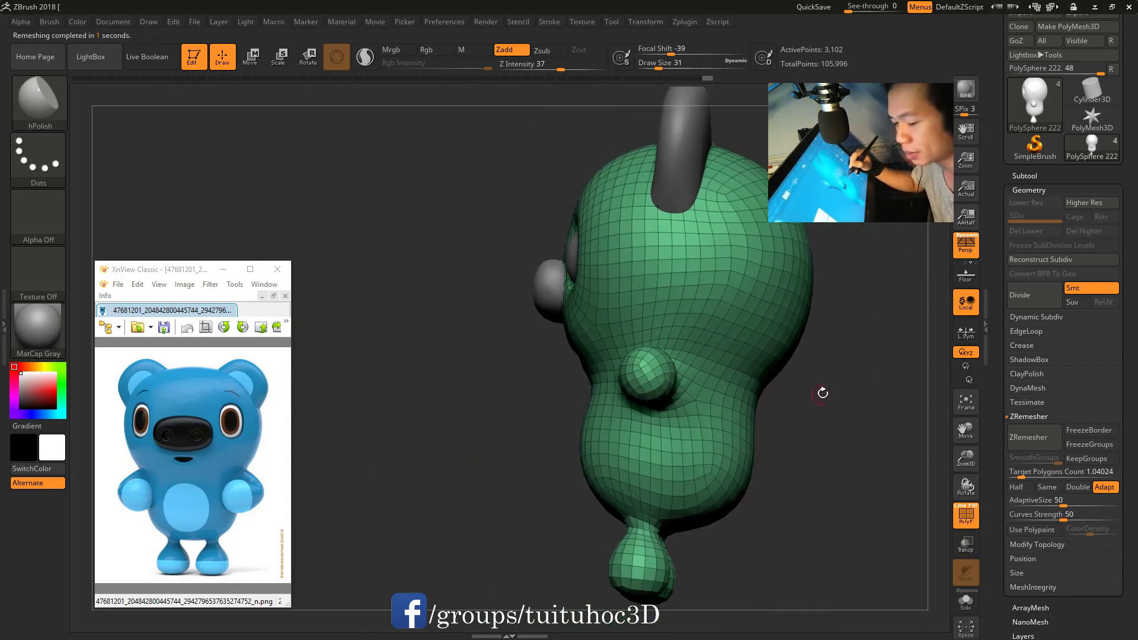
Subdivide to SDiv 5 (793,602 points) with the PolyFrame wireframe hidden
key("ctrl+d")
key("ctrl+d")
key("ctrl+d")
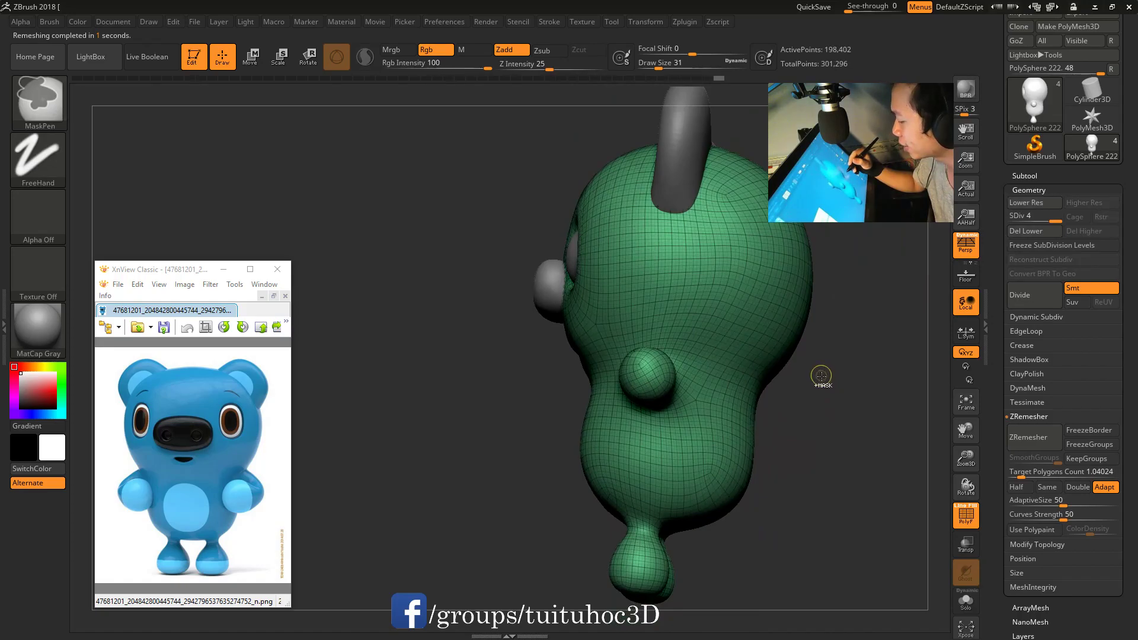
key("shift+f")
key("ctrl+d")
left_click_drag(826, 387, 695, 418, "alt")
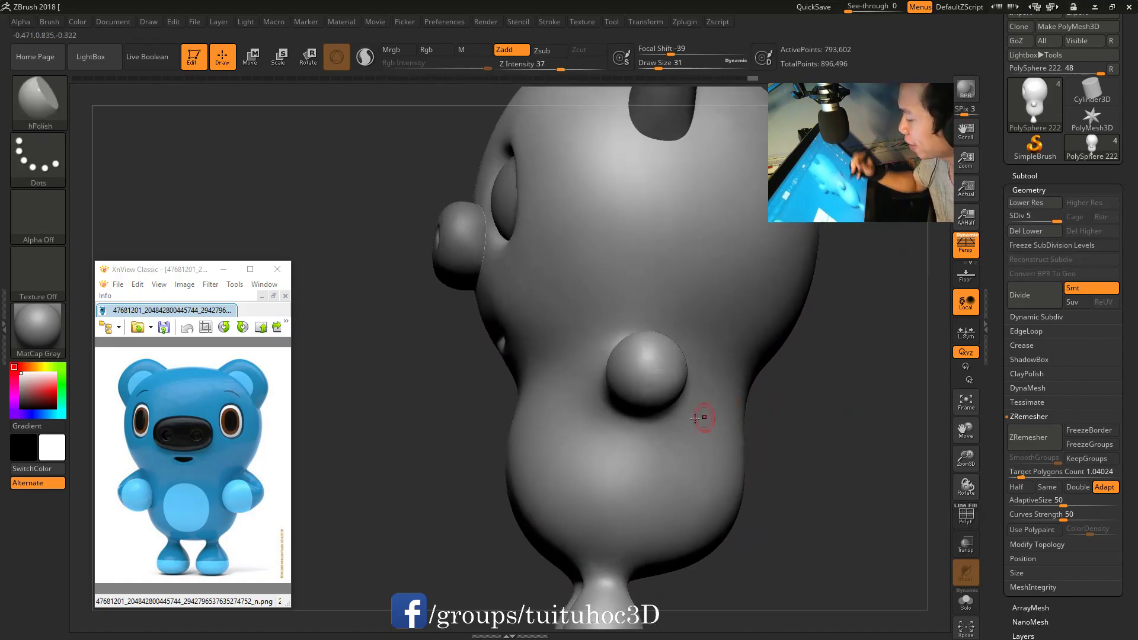
Resize the brush to 49 and Shift-smooth the belly bump from a frontal angle
left_click_drag(790, 401, 797, 399)
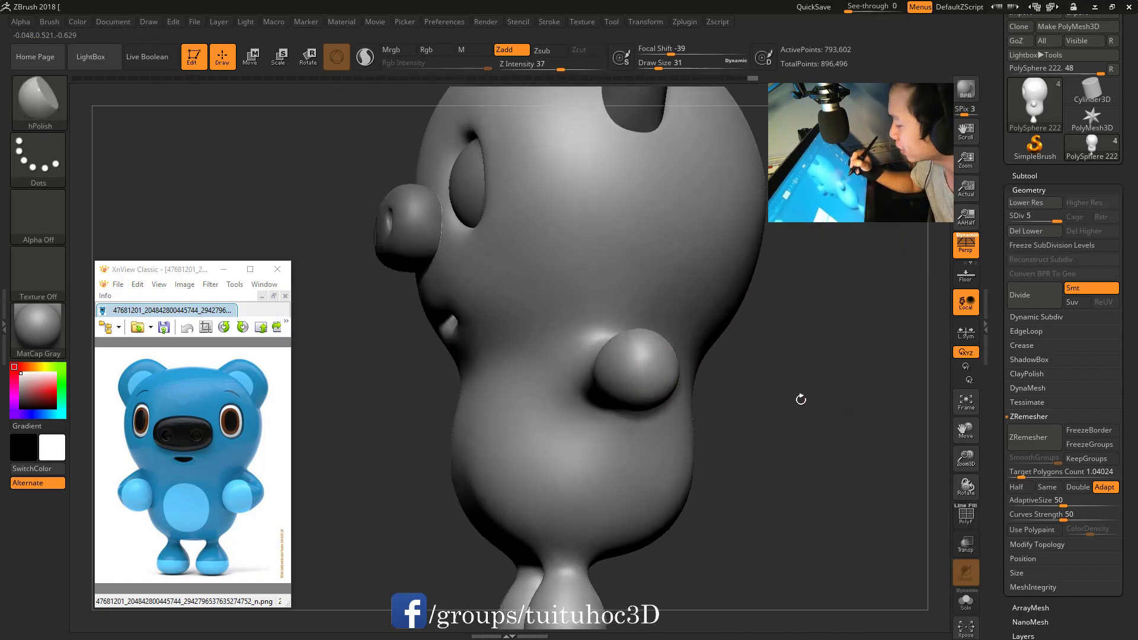
key("space")
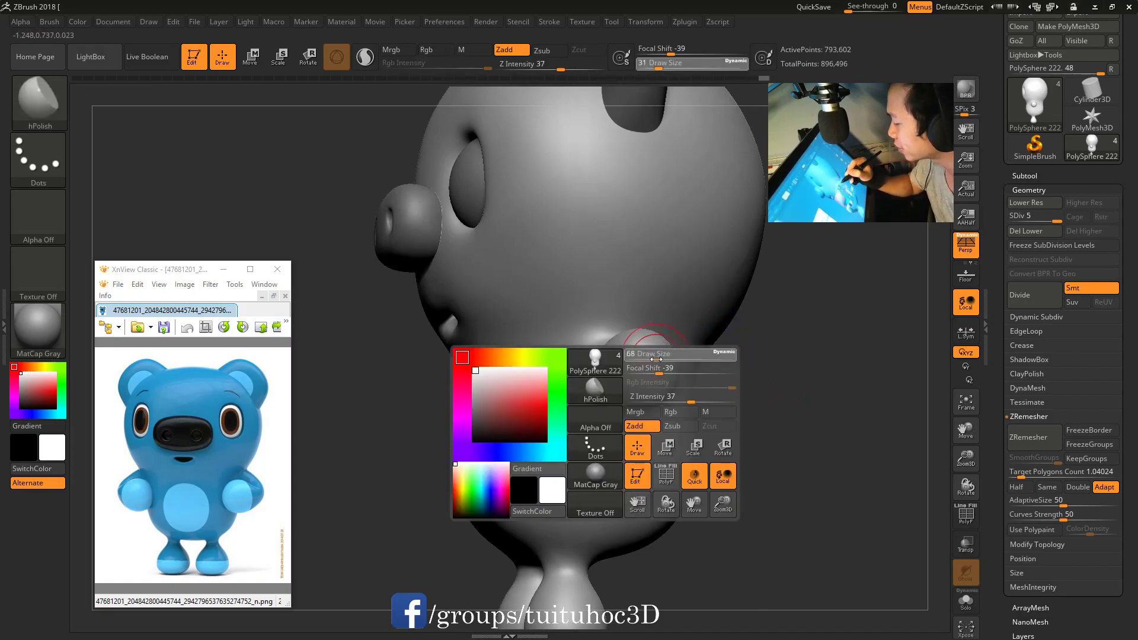
left_click_drag(672, 354, 635, 368)
mouse_move(833, 375)
left_mouse_down()
mouse_move(807, 412)
mouse_move(827, 391)
mouse_move(809, 392)
left_mouse_up()
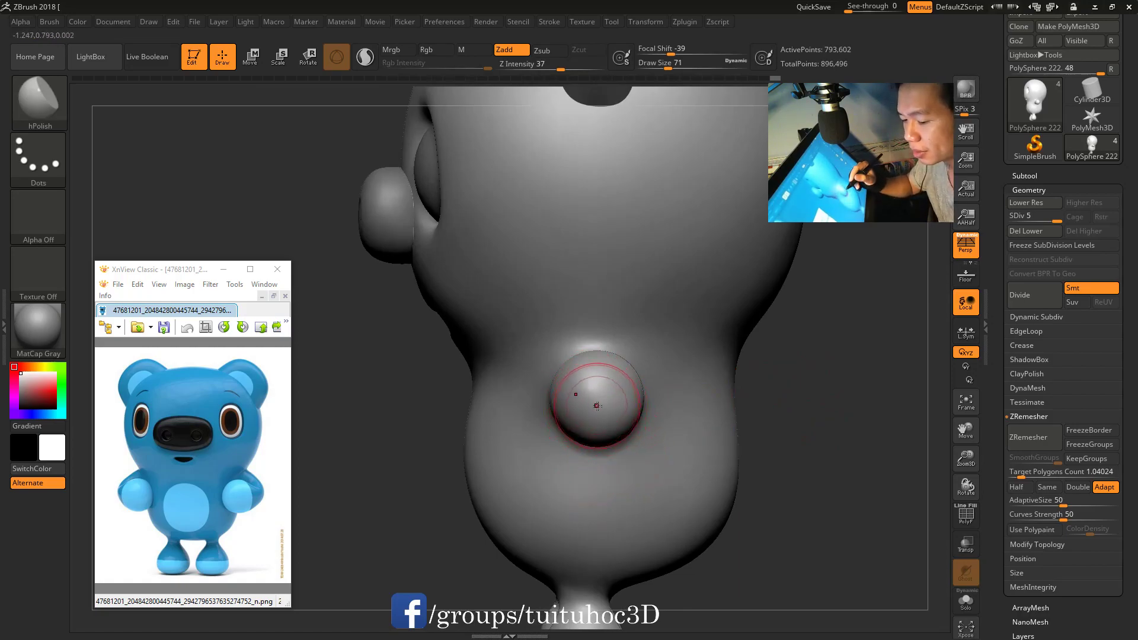
key("space")
left_click_drag(592, 397, 578, 396)
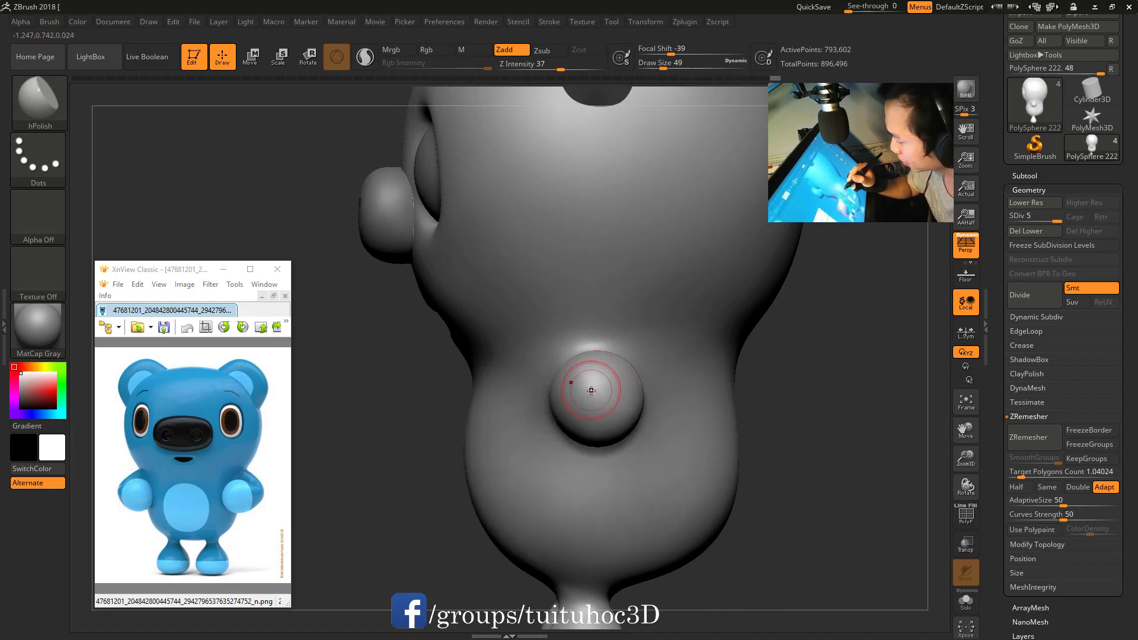
mouse_move(822, 405)
left_mouse_down("shift")
mouse_move(596, 392)
mouse_move(782, 398)
mouse_move(812, 469)
mouse_move(625, 356)
left_mouse_up("shift")
left_click_drag(736, 450, 820, 419)
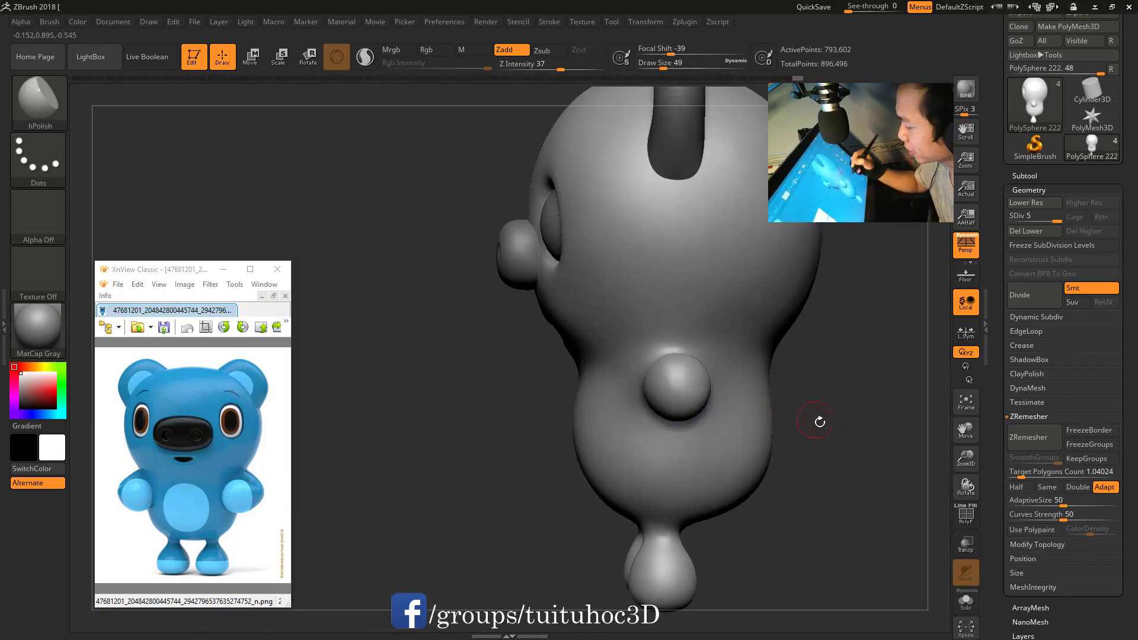
Switch to the Move brush at draw size 97, framed on the belly bump
key("b")
key("m")
key("v")
key("space")
mouse_move(678, 372)
left_mouse_down()
mouse_move(704, 365)
mouse_move(651, 360)
left_mouse_up()
key("space")
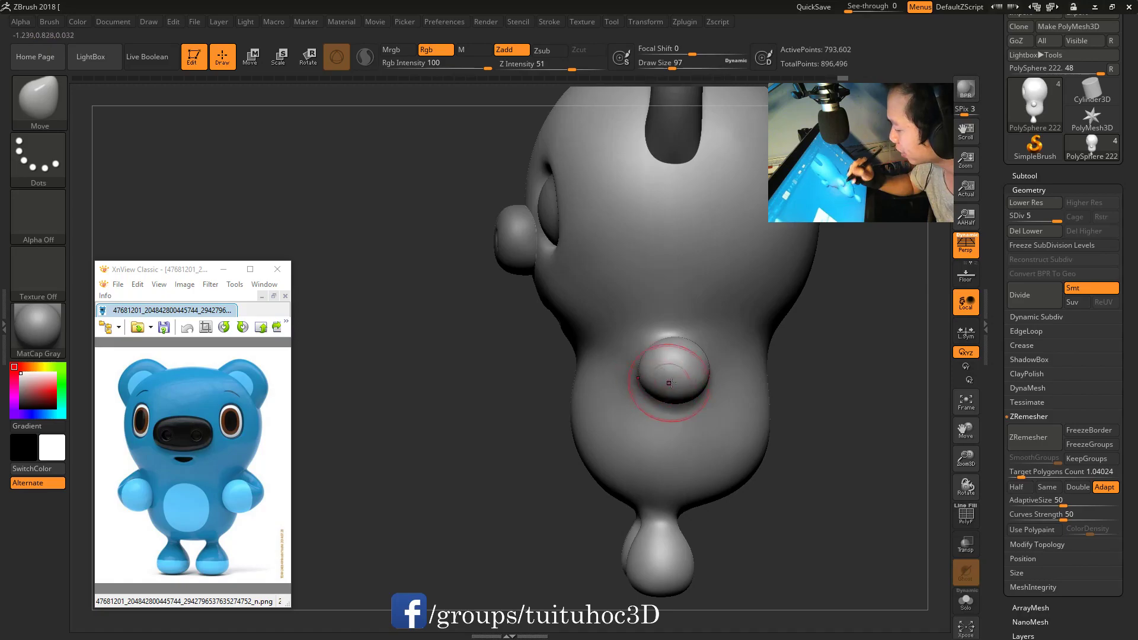
left_click_drag(666, 382, 711, 317)
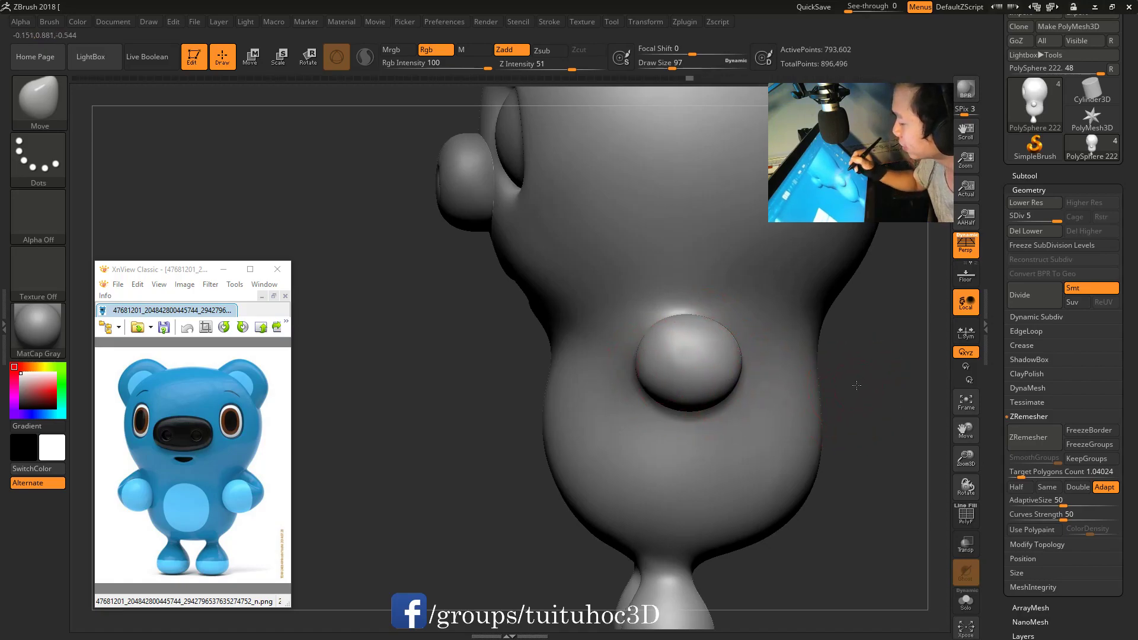
Set the Move brush to draw size 128 and smooth the model from the front
left_click_drag(829, 380, 846, 348, "shift")
left_click_drag(767, 361, 718, 360)
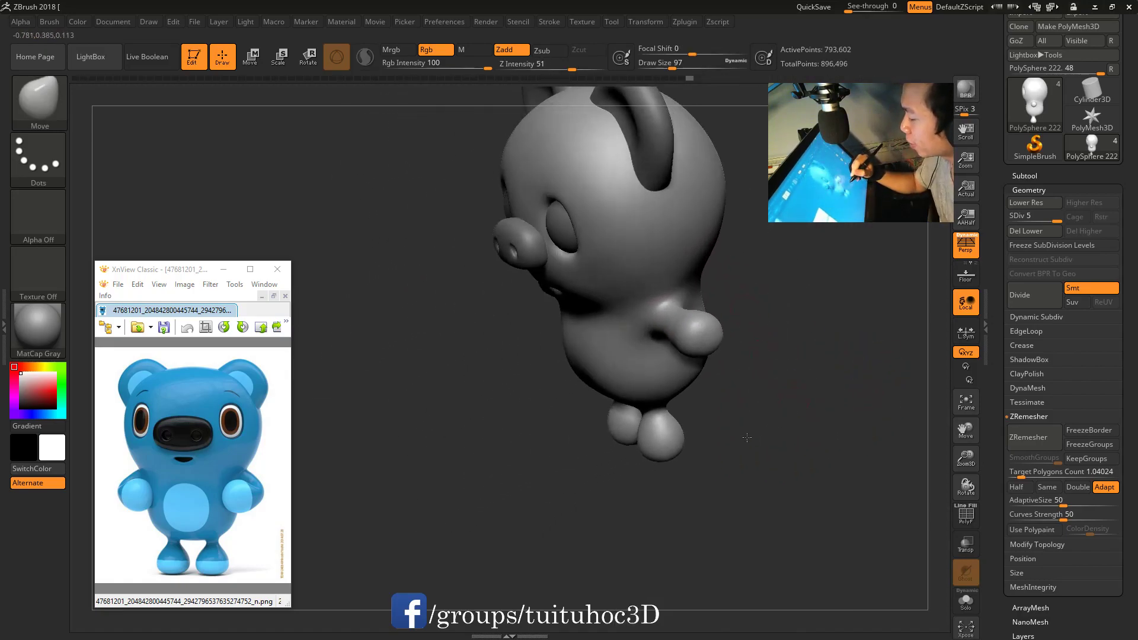
mouse_move(803, 371)
left_mouse_down("shift")
mouse_move(818, 358)
mouse_move(854, 364)
mouse_move(785, 336)
left_mouse_up("shift")
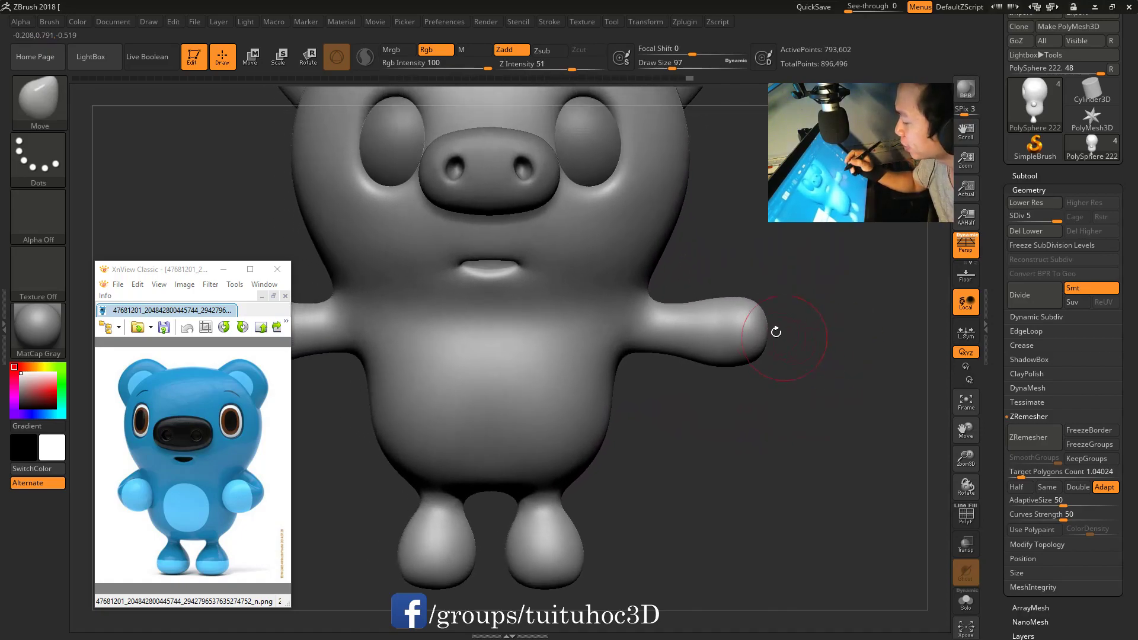
key("space")
left_click_drag(729, 310, 745, 320)
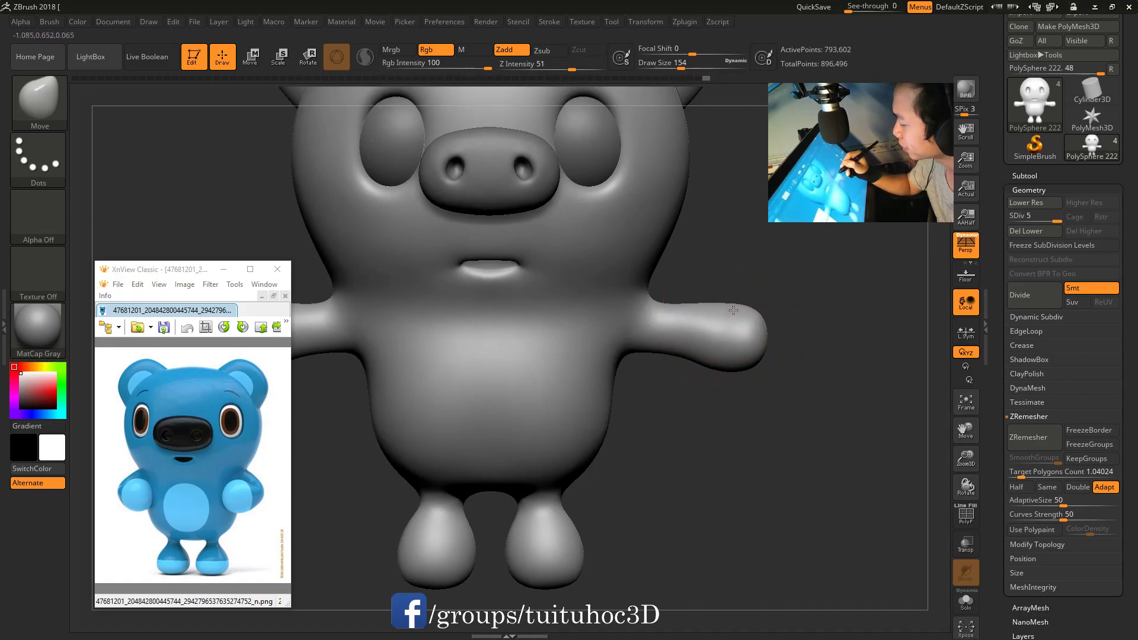
mouse_move(764, 320)
left_mouse_down("alt")
mouse_move(807, 358)
mouse_move(788, 394)
mouse_move(820, 320)
left_mouse_up("alt")
key("shift")
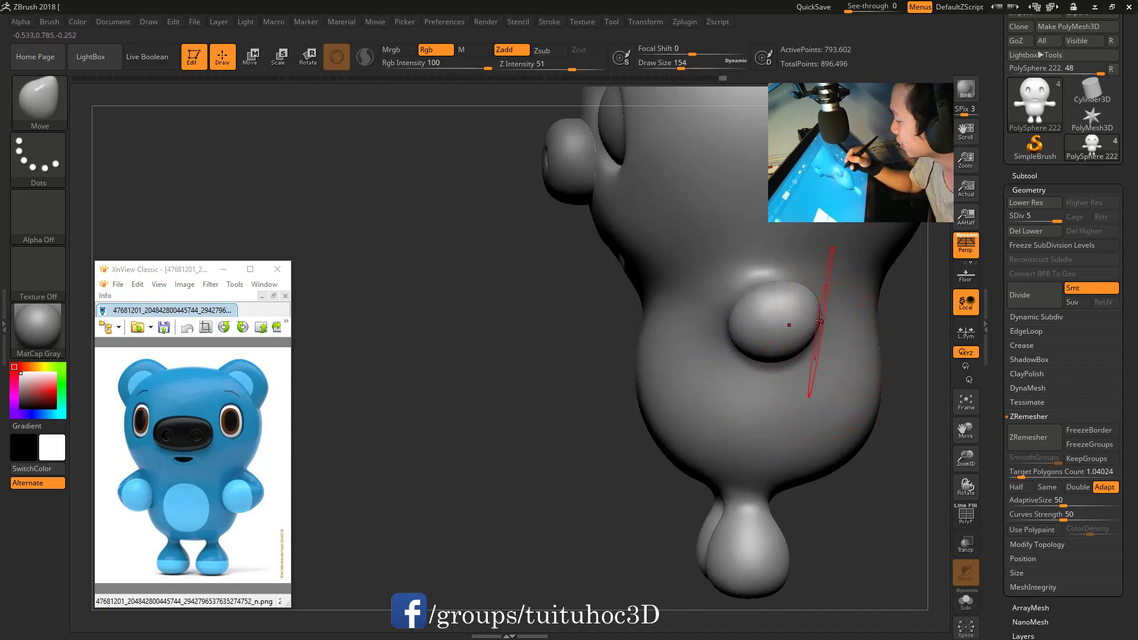
key("space")
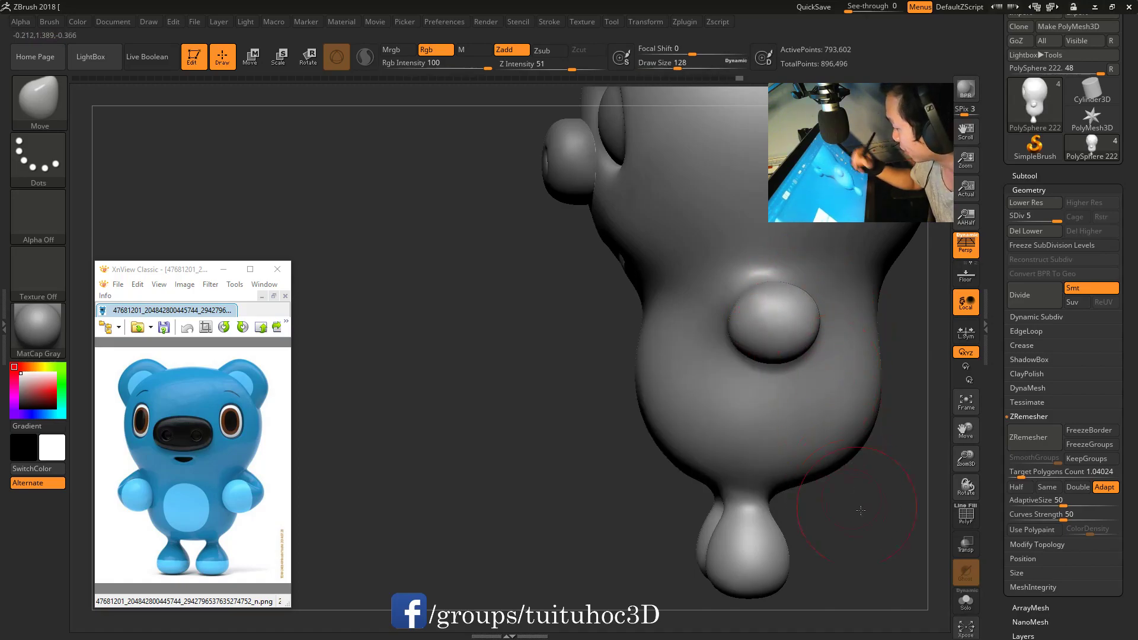
Orbit and zoom the pig through front and top views to a close head profile
left_click_drag(860, 510, 897, 432, "shift")
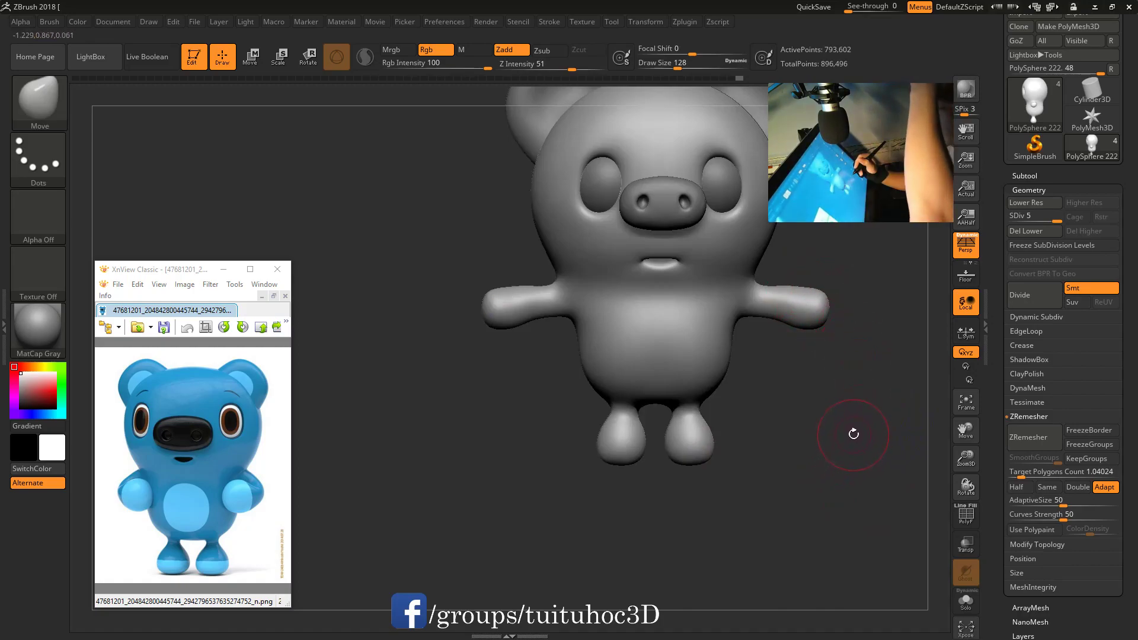
left_click_drag(837, 397, 711, 305, "alt")
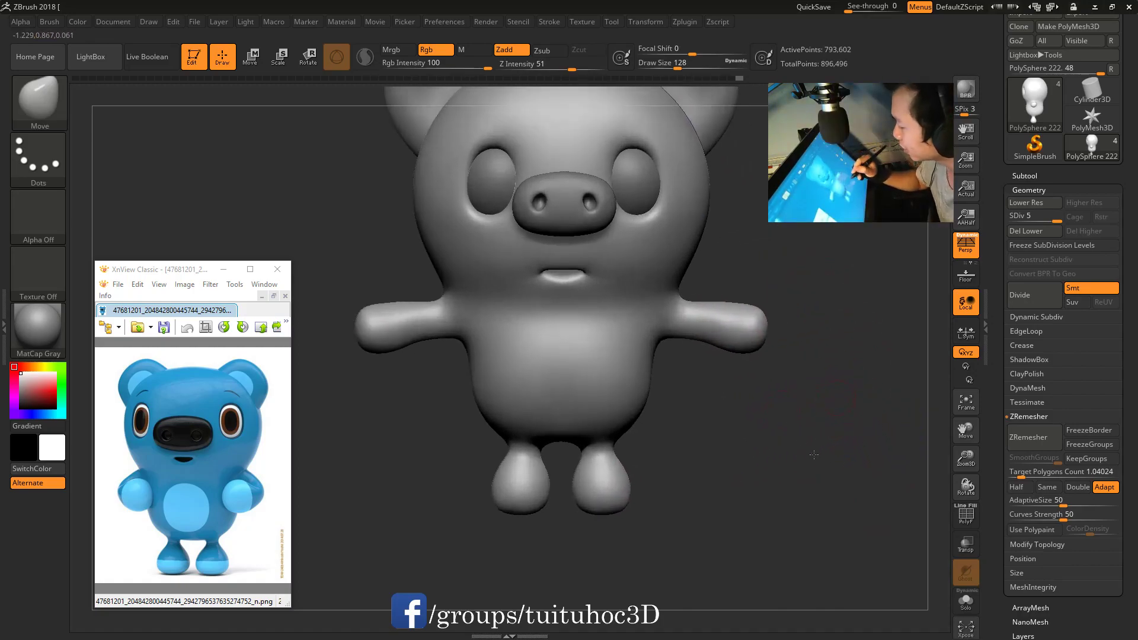
key("f")
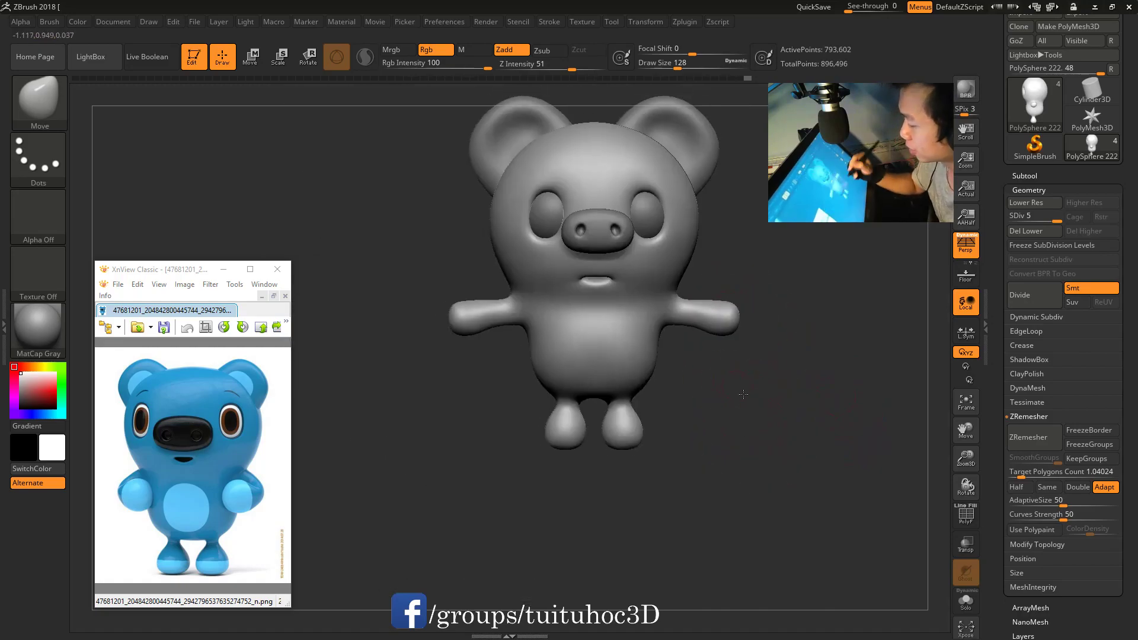
mouse_move(775, 444)
left_mouse_down()
mouse_move(868, 383)
mouse_move(879, 422)
left_mouse_up()
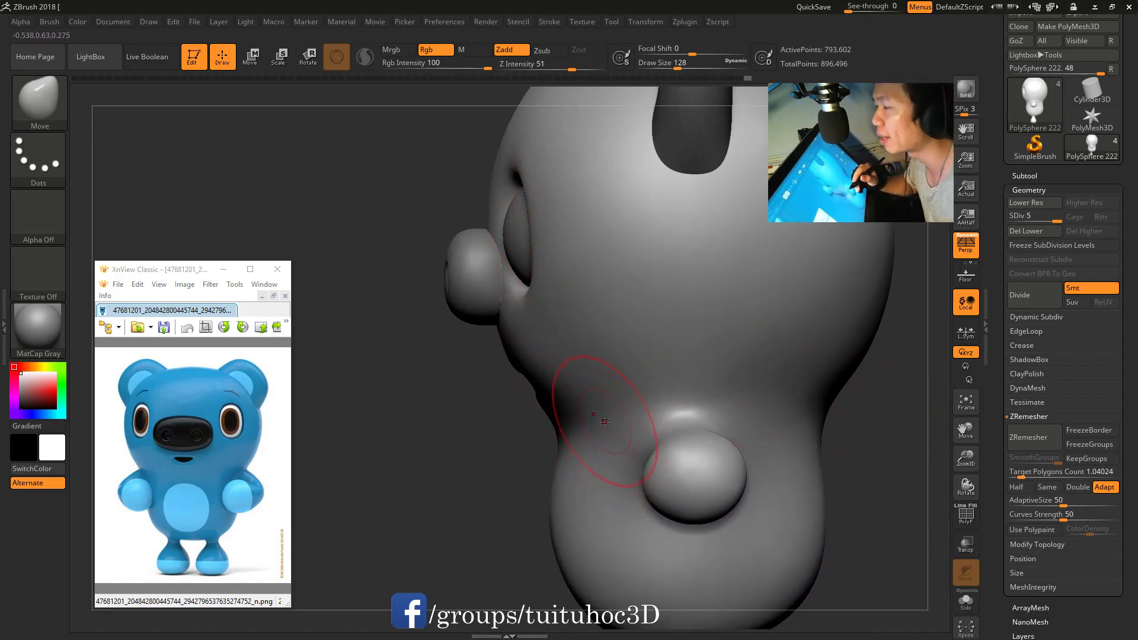
left_click_drag(473, 430, 632, 375)
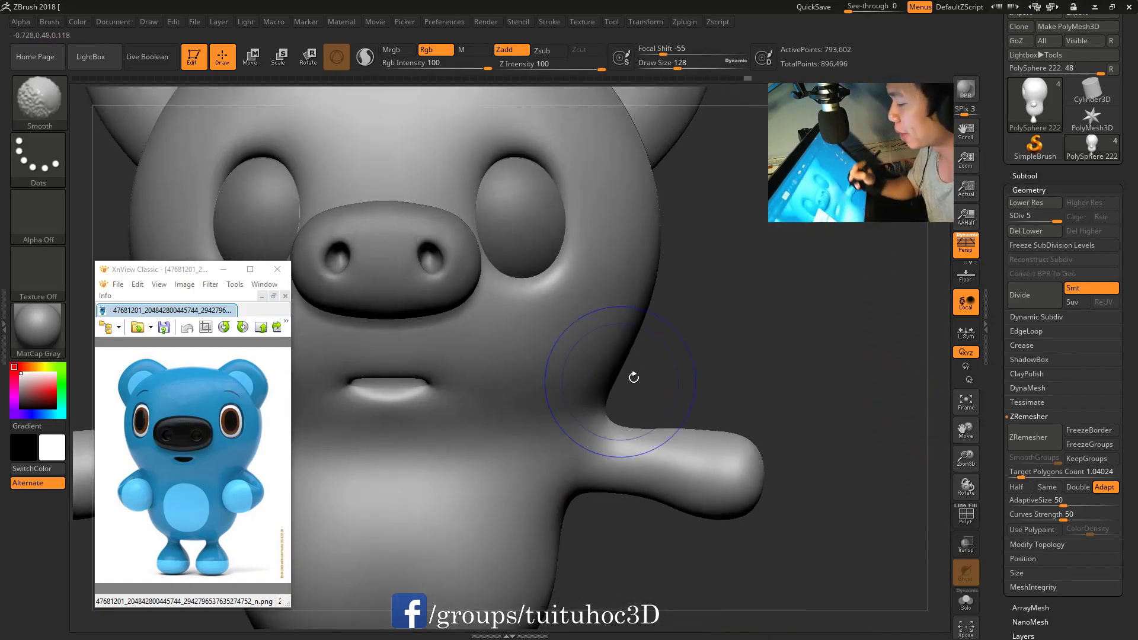
left_click_drag(817, 353, 617, 296, "alt")
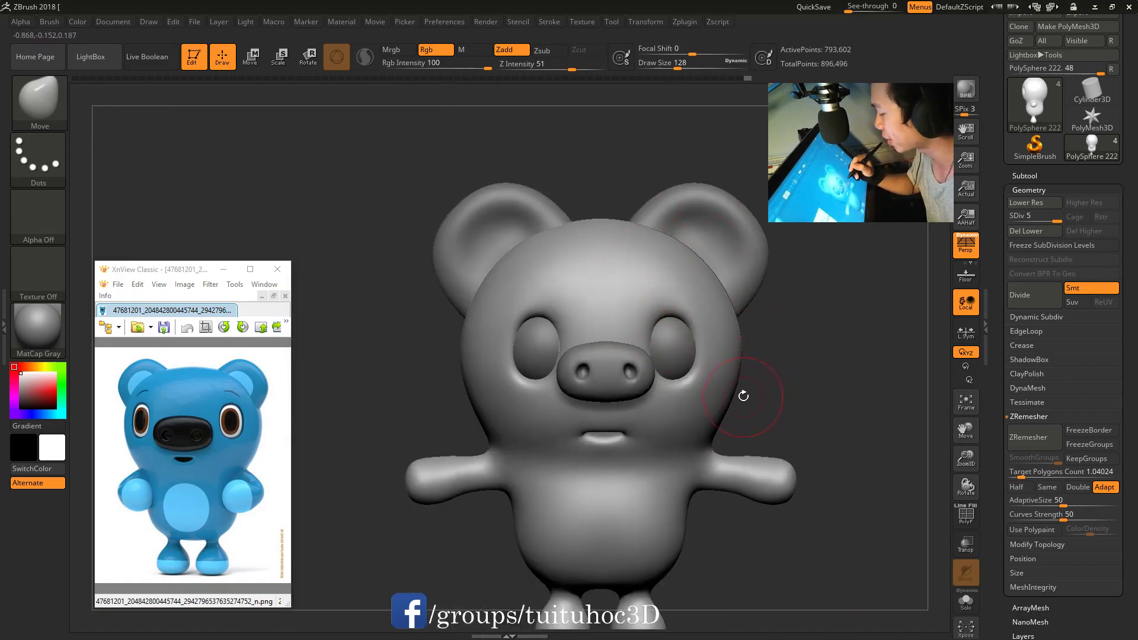
mouse_move(753, 378)
left_mouse_down()
mouse_move(623, 483)
mouse_move(613, 199)
left_mouse_up()
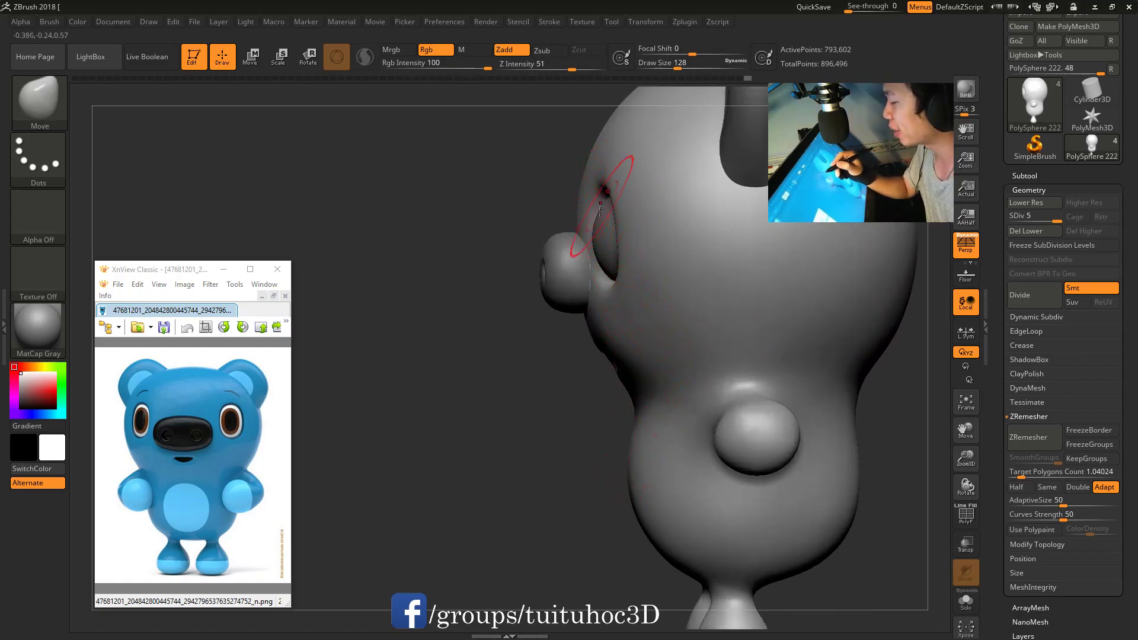
Select the PM3D_Sphere3D2 eyeball subtool and inspect the eye from the side
left_click(604, 243, "alt")
left_click(1029, 190)
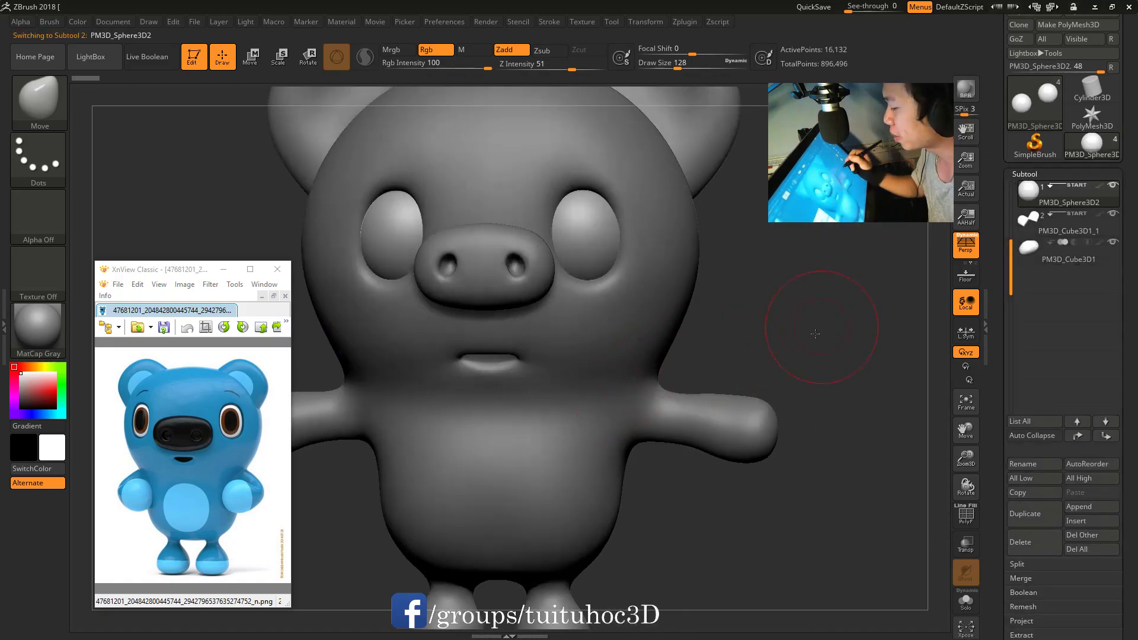
mouse_move(730, 342)
left_mouse_down()
mouse_move(877, 380)
mouse_move(860, 367)
left_mouse_up()
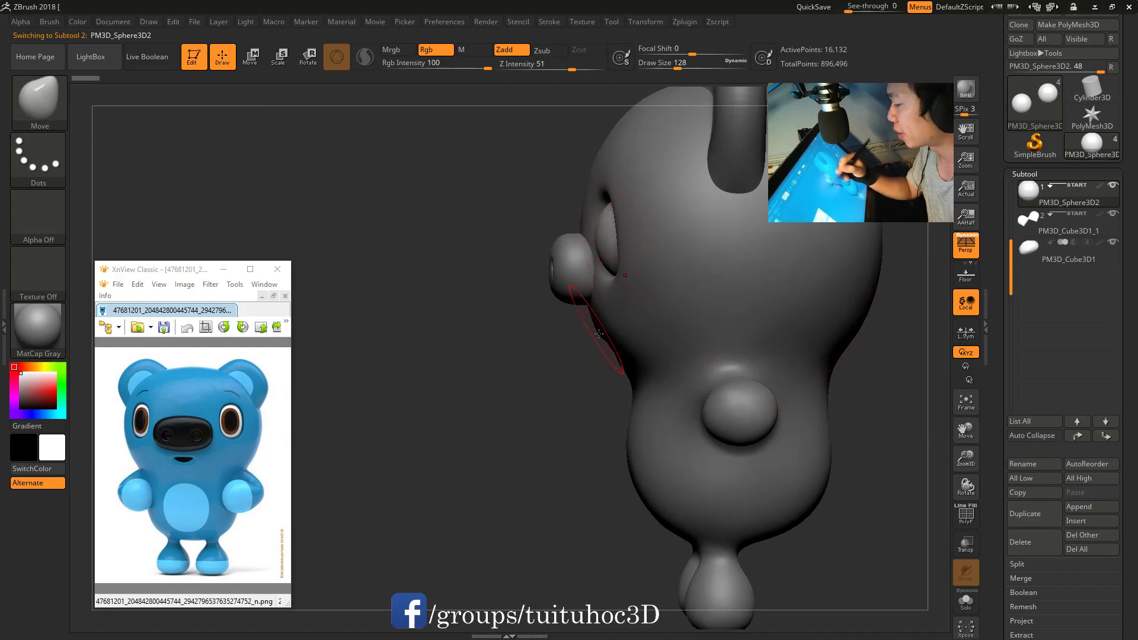
left_click_drag(592, 409, 561, 432)
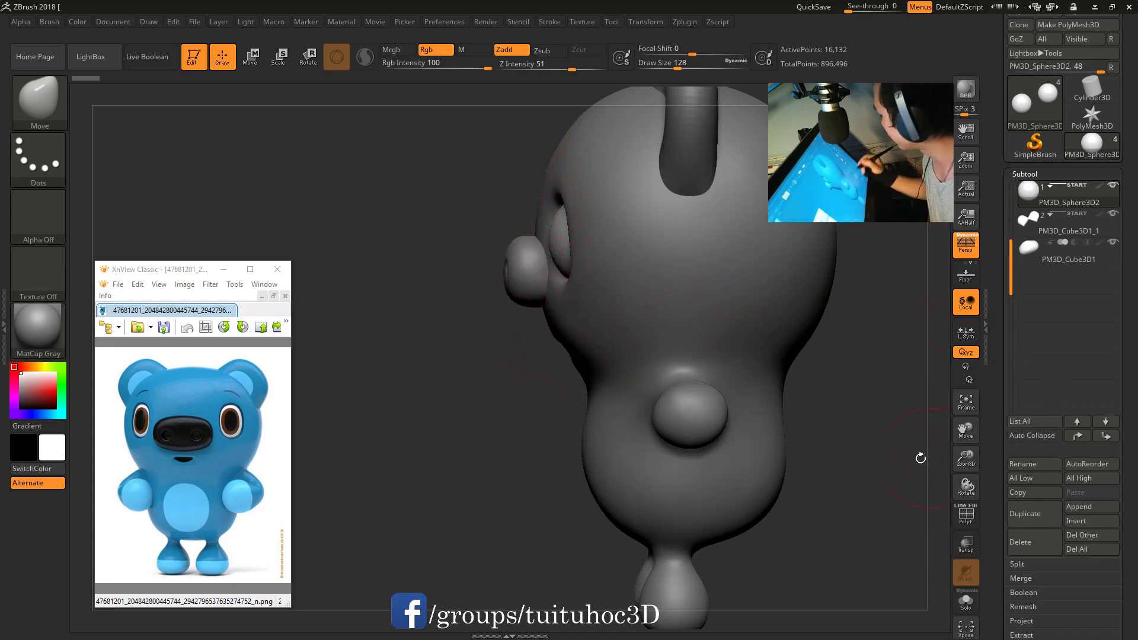
left_click_drag(862, 456, 800, 462)
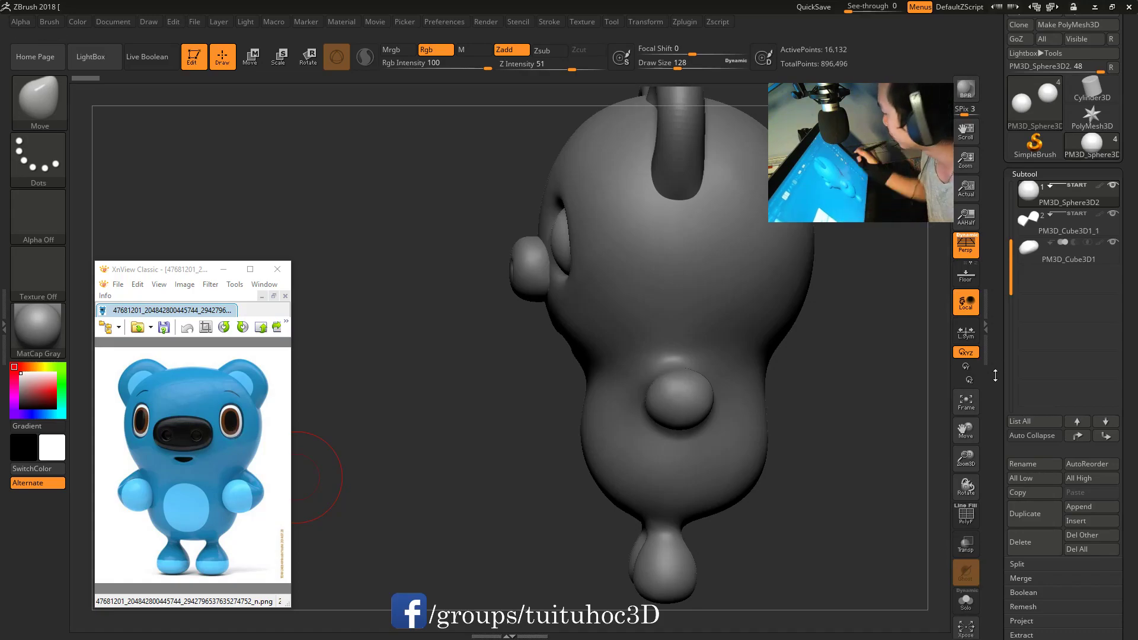
scroll(997, 443, "up", 2)
scroll(997, 444, "up", 1)
scroll(1053, 308, "up", 1)
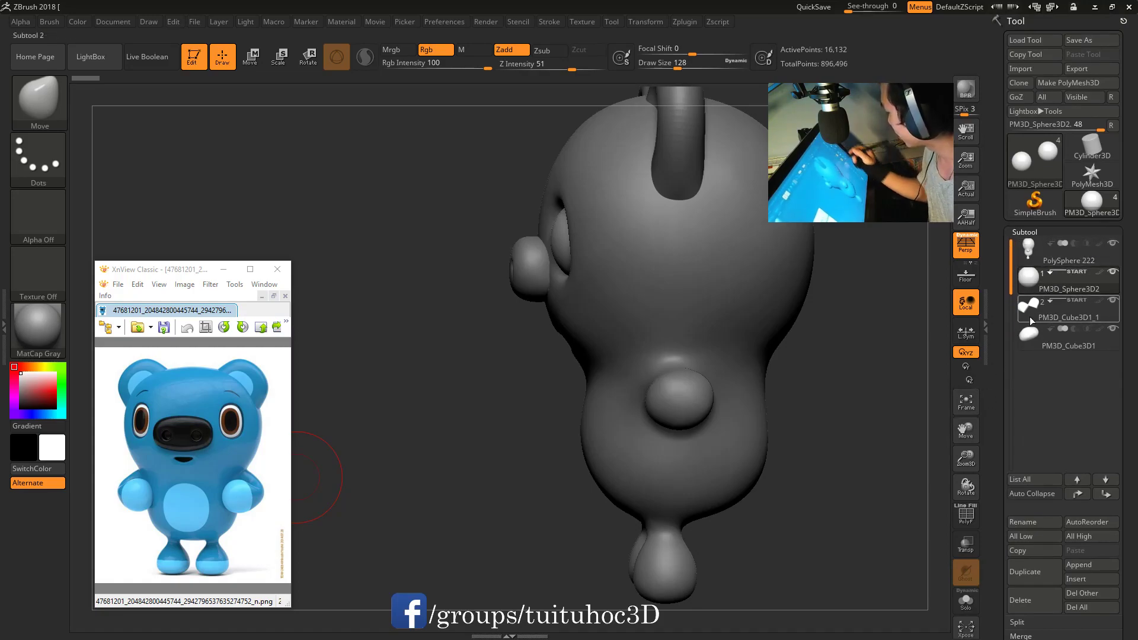
left_click_drag(556, 292, 936, 344)
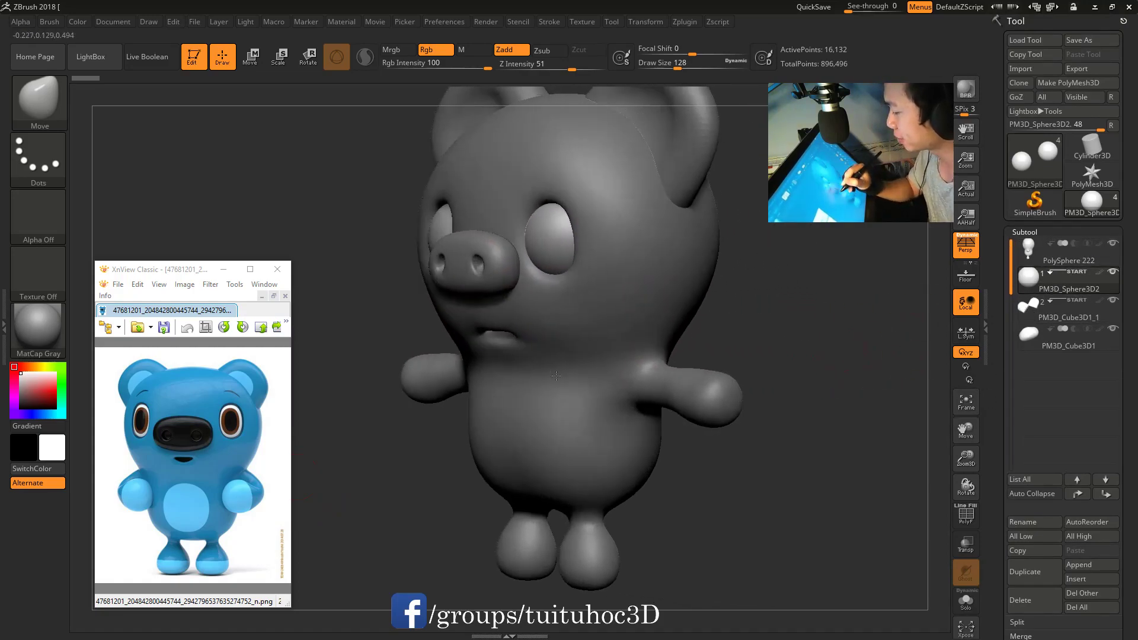
scroll(1013, 435, "down", 2)
Delete the PM3D_Sphere3D2 subtool and insert a new sphere subtool
left_click(1020, 521)
left_click(923, 547)
left_click_drag(806, 488, 766, 472)
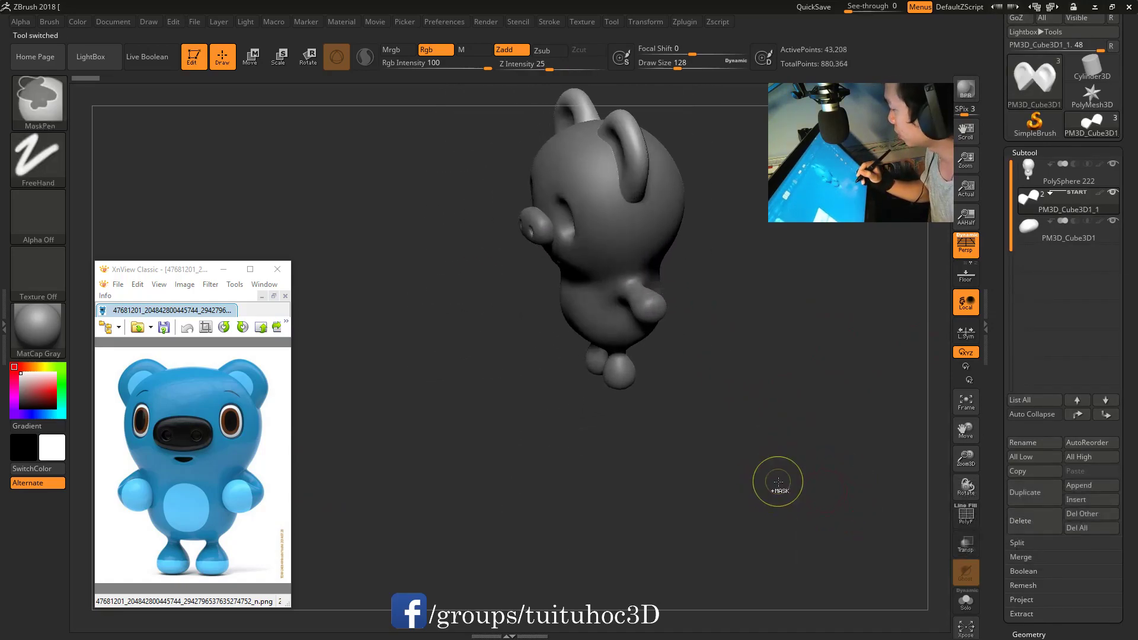
left_click_drag(775, 483, 925, 436, "shift")
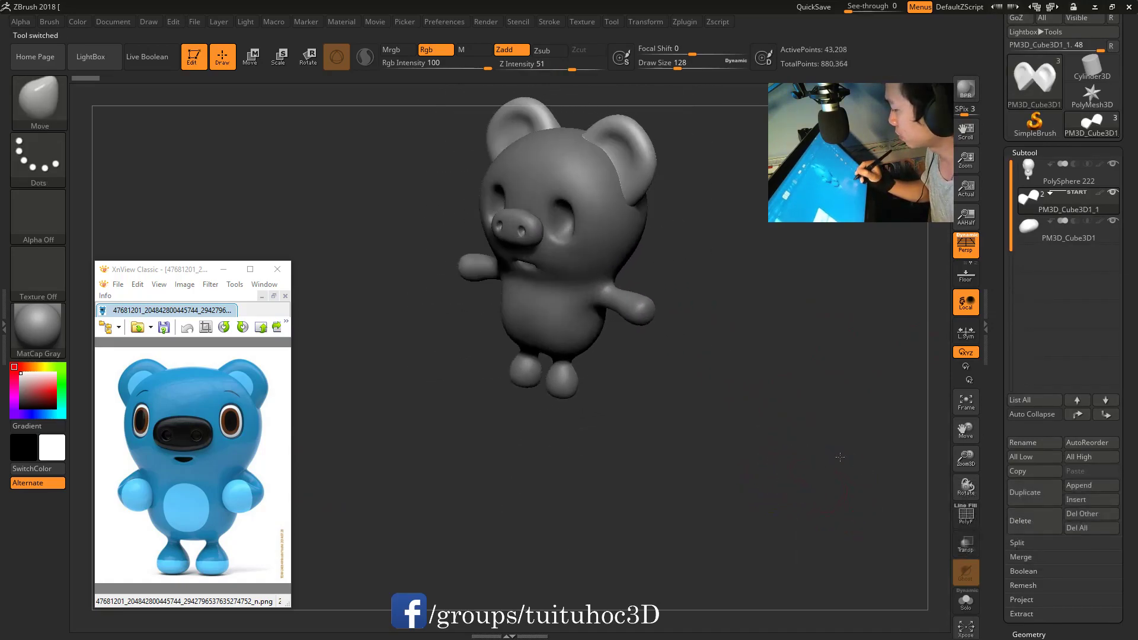
left_click(1085, 500)
left_click(724, 376)
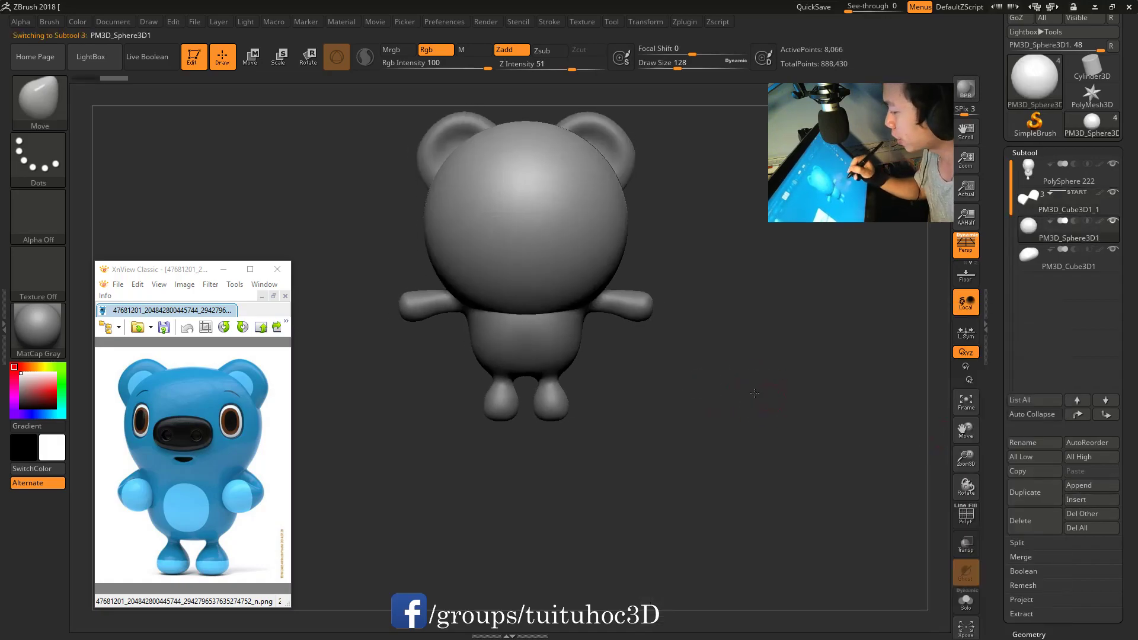
Scale the sphere down to eyeball size and seat it in the right eye socket
key("f")
key("r")
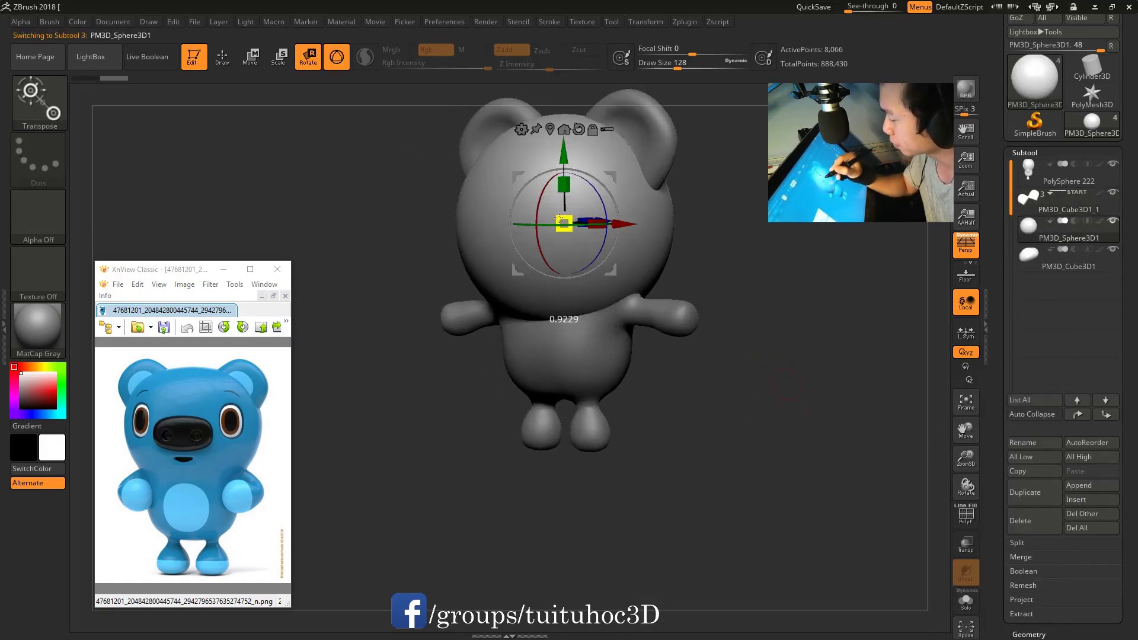
left_click_drag(588, 209, 652, 215)
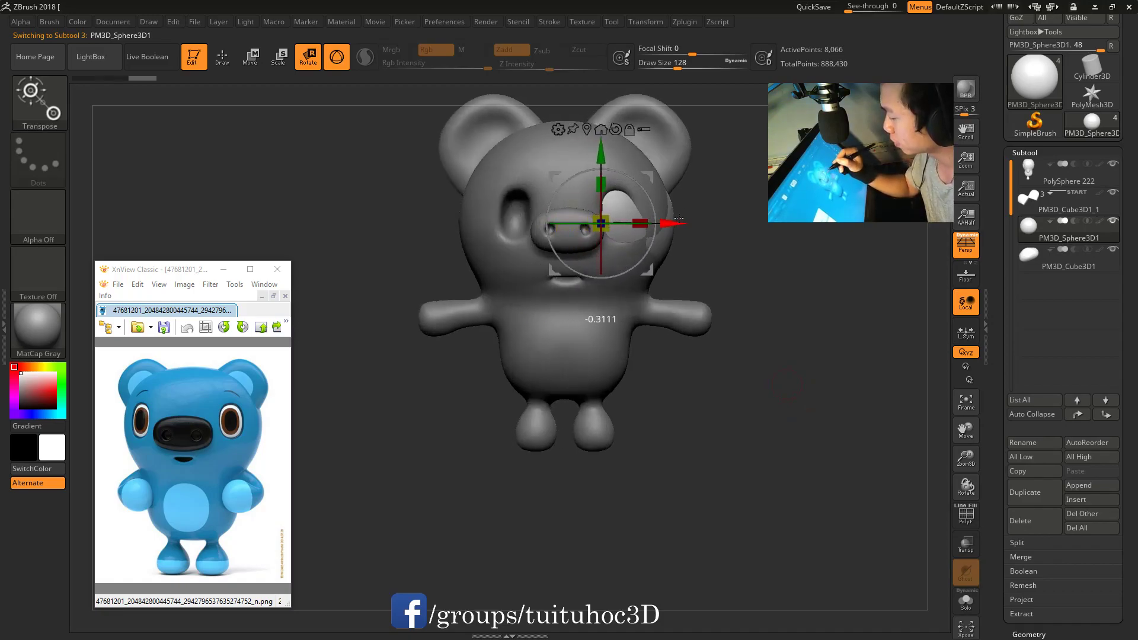
mouse_move(652, 214)
left_mouse_down()
mouse_move(667, 222)
mouse_move(664, 162)
left_mouse_up()
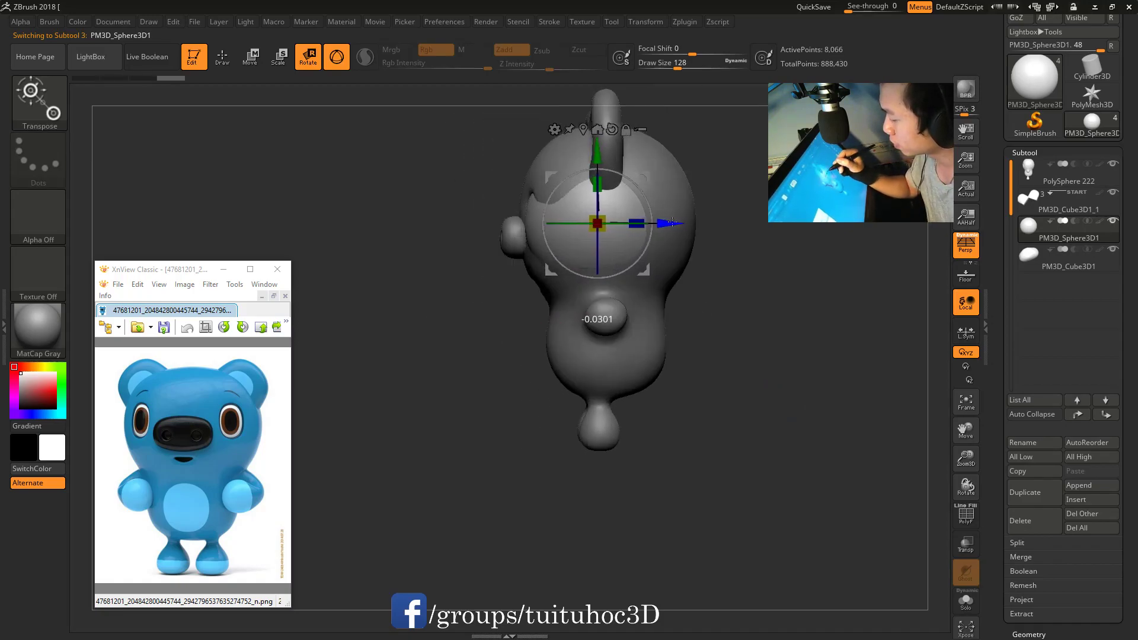
mouse_move(663, 162)
left_mouse_down()
mouse_move(600, 209)
mouse_move(668, 205)
left_mouse_up()
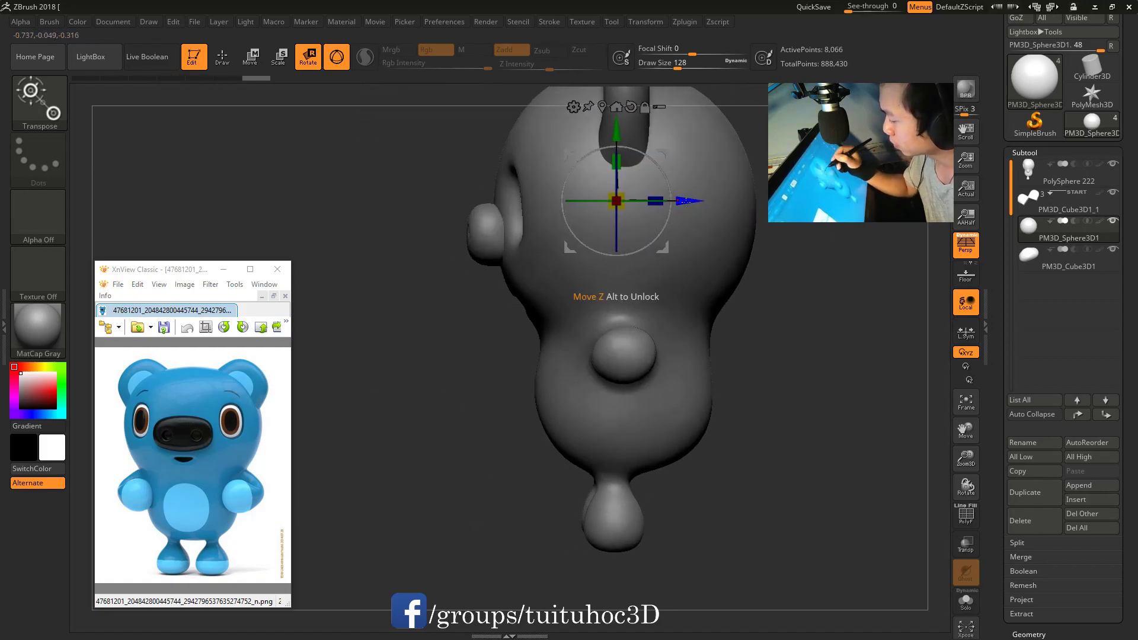
mouse_move(771, 284)
left_mouse_down()
mouse_move(793, 247)
mouse_move(756, 273)
mouse_move(823, 414)
left_mouse_up()
key("q")
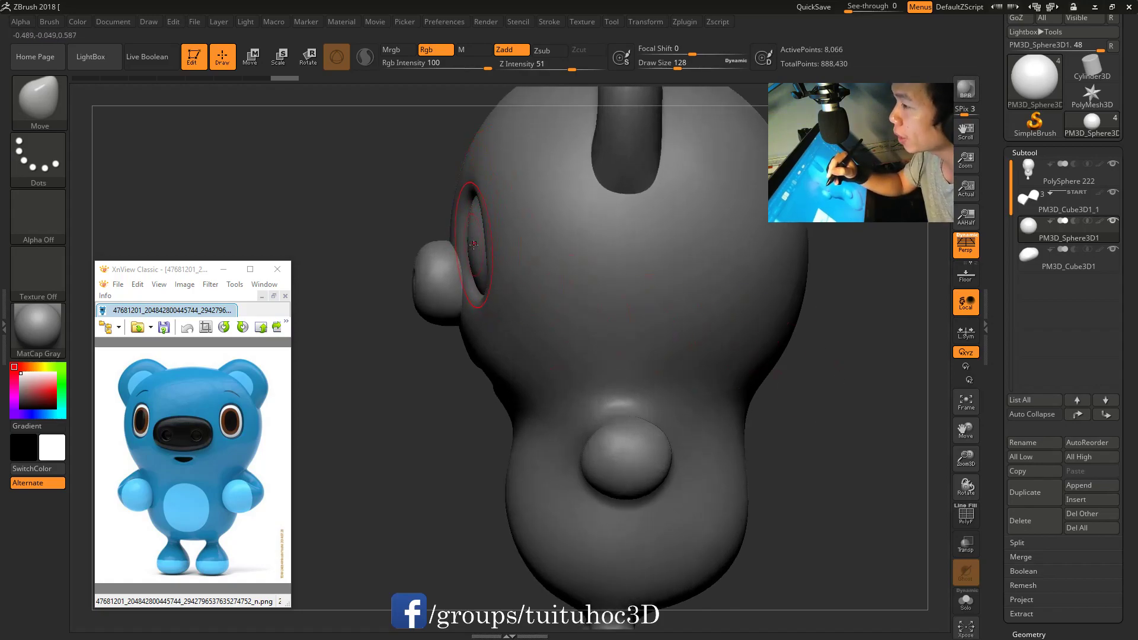
Return to a full front view and make PolySphere 222 the active subtool
left_click_drag(391, 237, 663, 246, "shift")
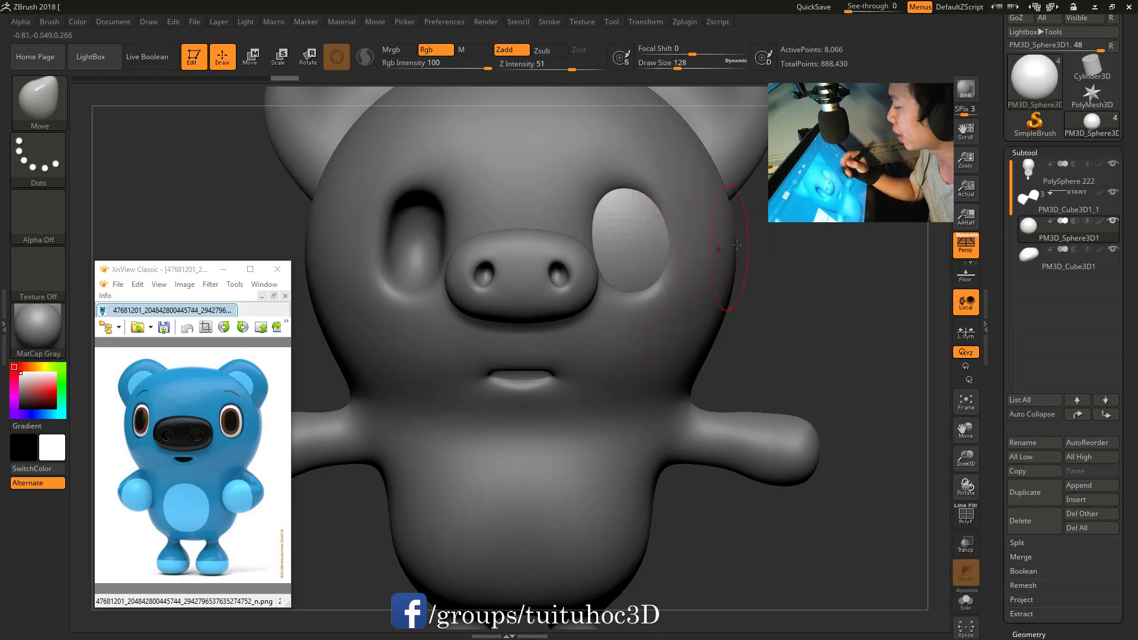
left_click_drag(744, 330, 501, 287, "alt")
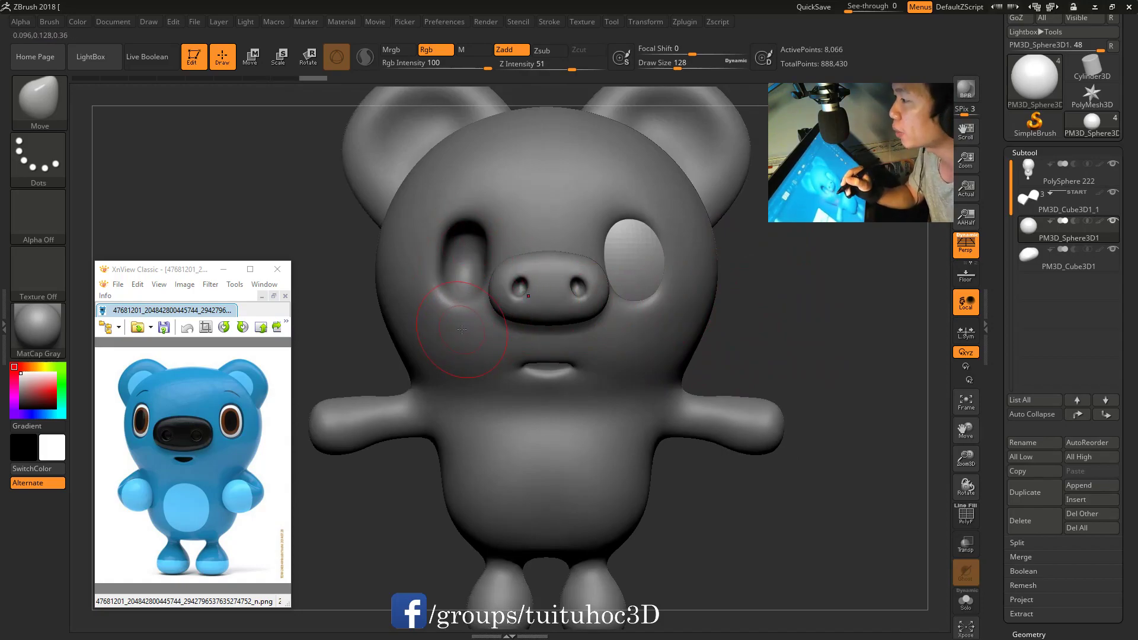
key("b")
key("c")
key("b")
left_click(670, 169, "alt")
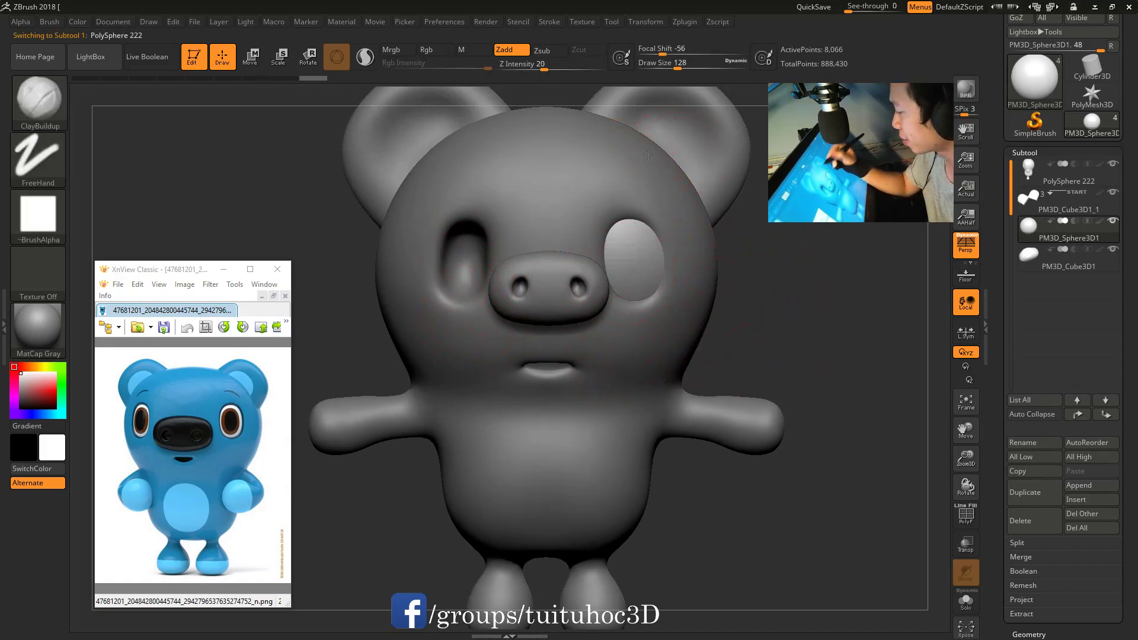
Switch back to the Move brush at draw size 163 and orbit the pig to inspect it
left_click_drag(787, 291, 606, 244)
key("b")
key("m")
key("v")
key("space")
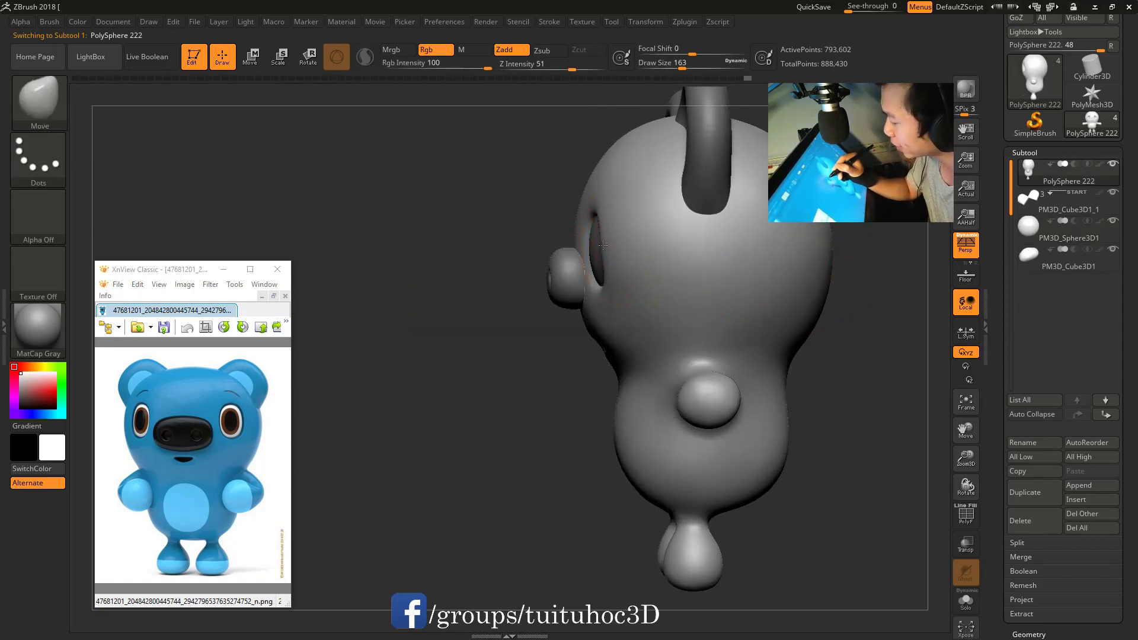
left_click_drag(584, 381, 629, 240, "shift")
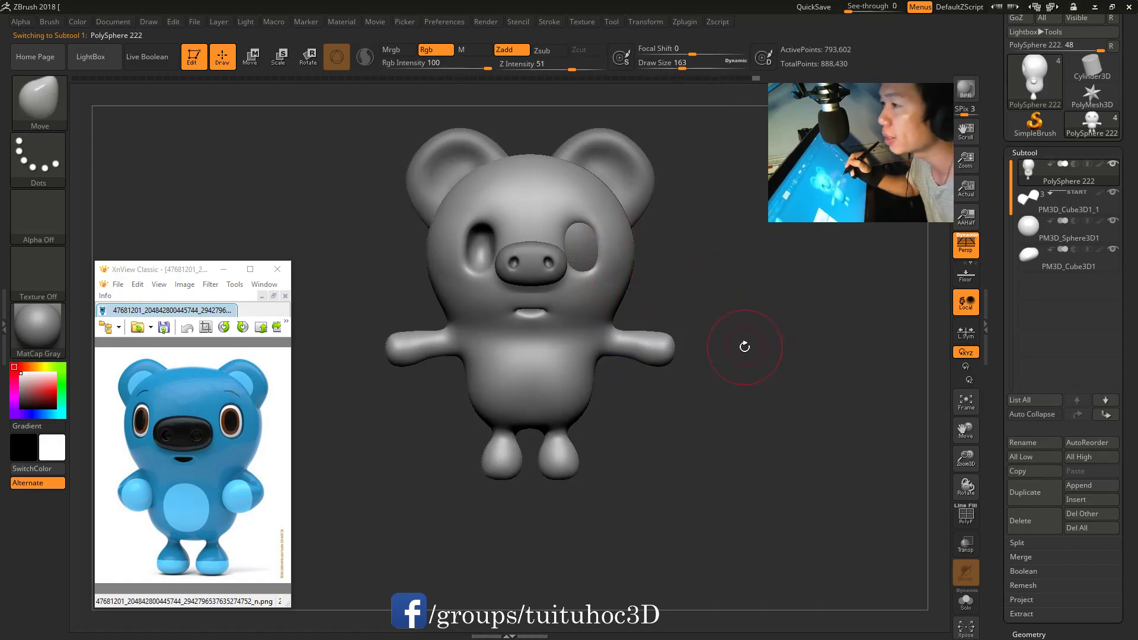
mouse_move(750, 339)
left_mouse_down("alt")
mouse_move(771, 364)
mouse_move(593, 279)
mouse_move(607, 269)
left_mouse_up("alt")
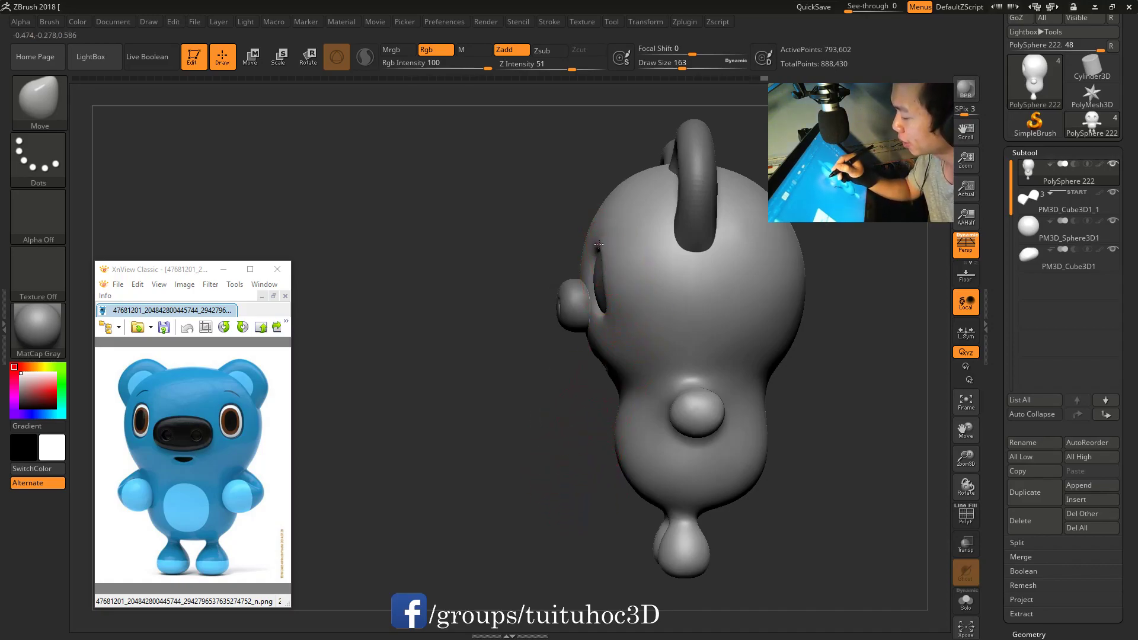
mouse_move(605, 362)
left_mouse_down()
mouse_move(528, 395)
mouse_move(777, 339)
mouse_move(782, 355)
left_mouse_up()
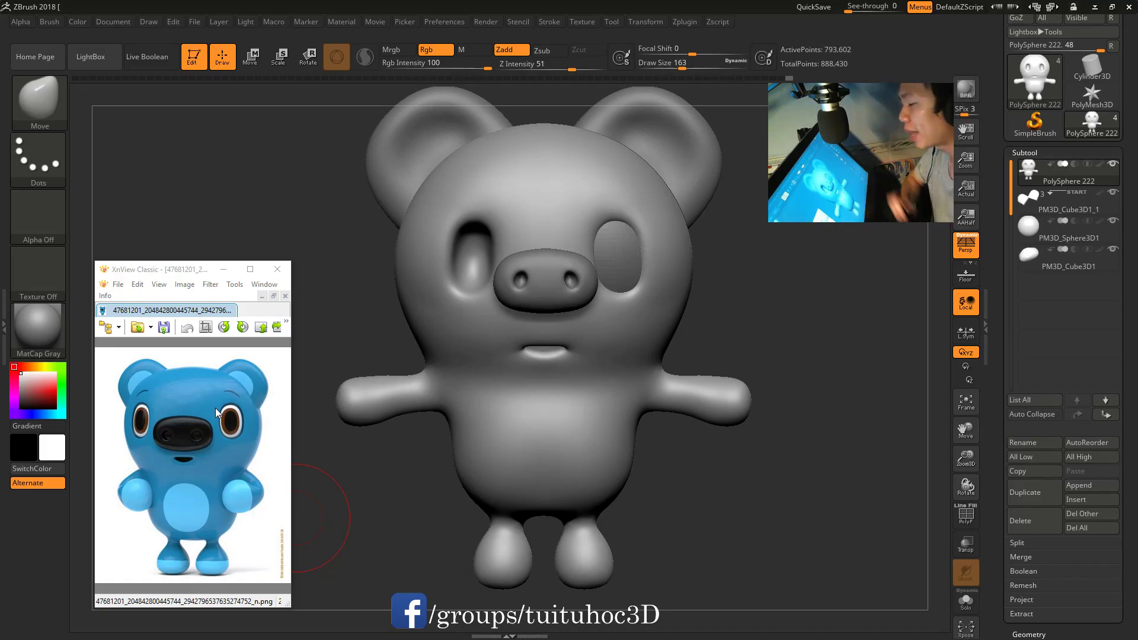
mouse_move(765, 384)
left_mouse_down("alt")
mouse_move(751, 377)
mouse_move(719, 432)
mouse_move(670, 453)
left_mouse_up("alt")
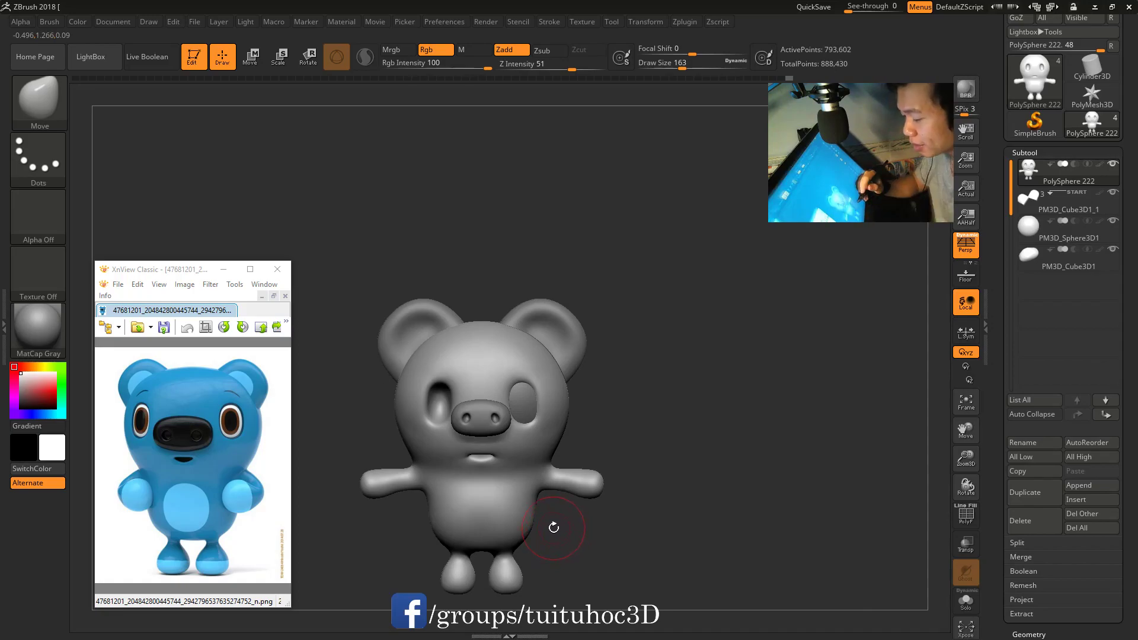
left_click_drag(577, 474, 587, 443)
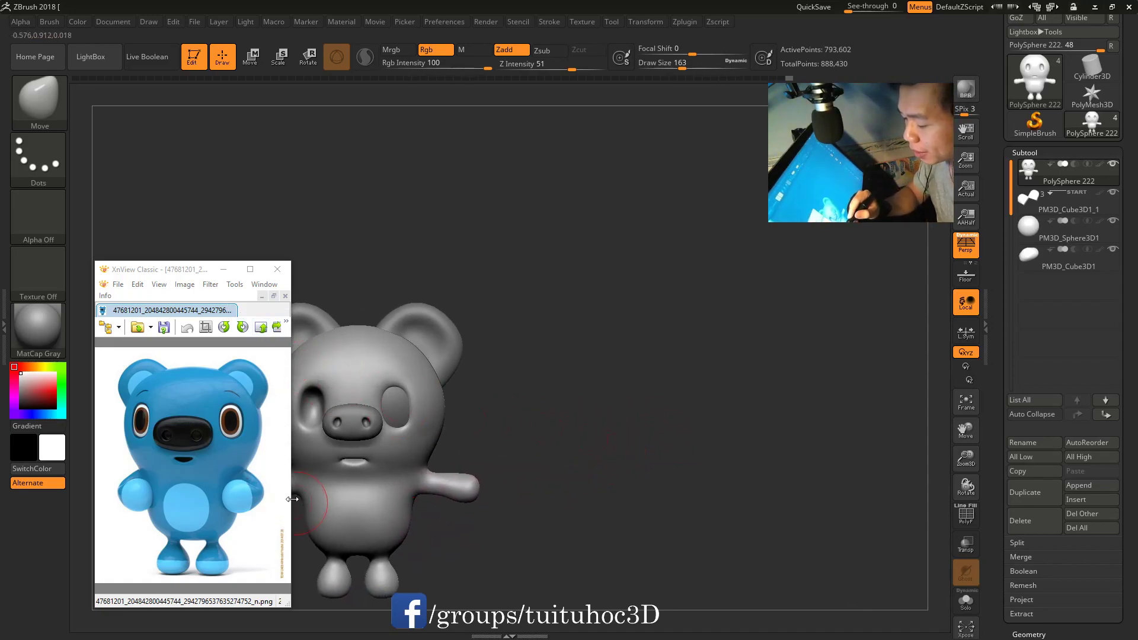
Narrow the XnView window to half the bear and butt the pig model against it
left_click_drag(291, 505, 234, 503)
left_click_drag(131, 272, 429, 194)
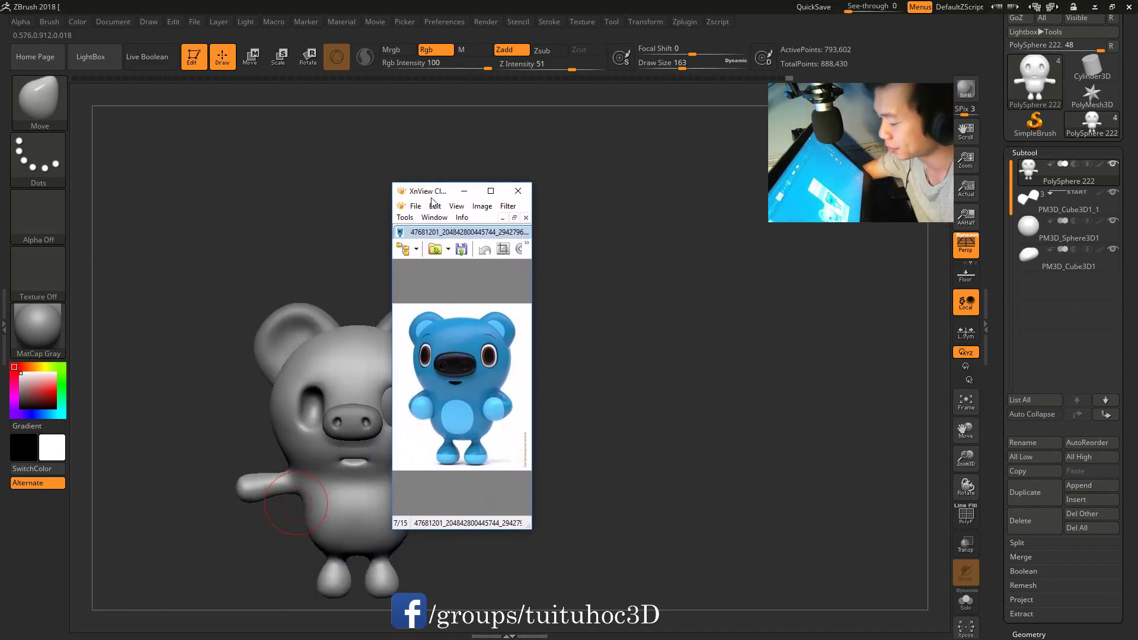
scroll(481, 353, "up", 2)
scroll(481, 353, "down", 1)
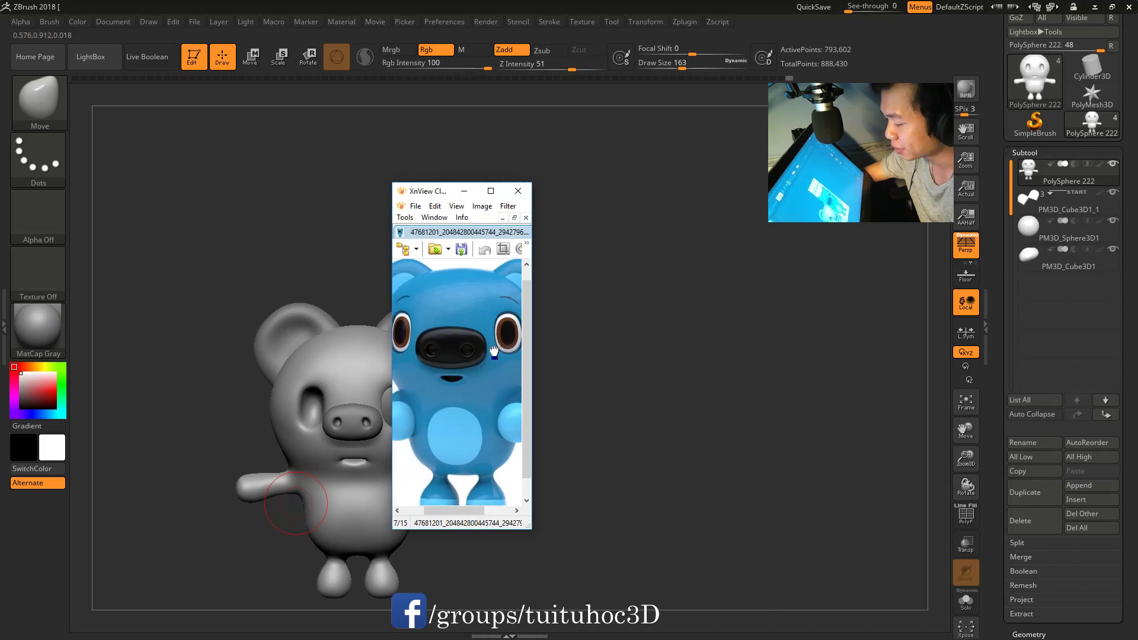
scroll(500, 350, "down", 1)
left_click_drag(531, 359, 470, 360)
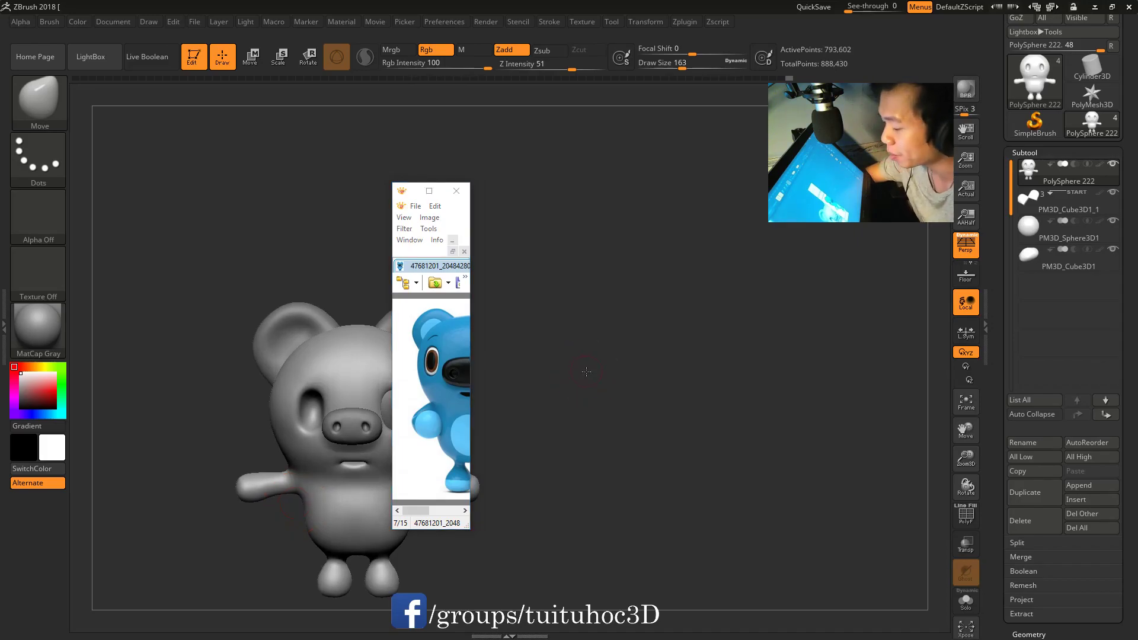
mouse_move(586, 364)
left_mouse_down("alt")
mouse_move(724, 322)
mouse_move(650, 370)
left_mouse_up("alt")
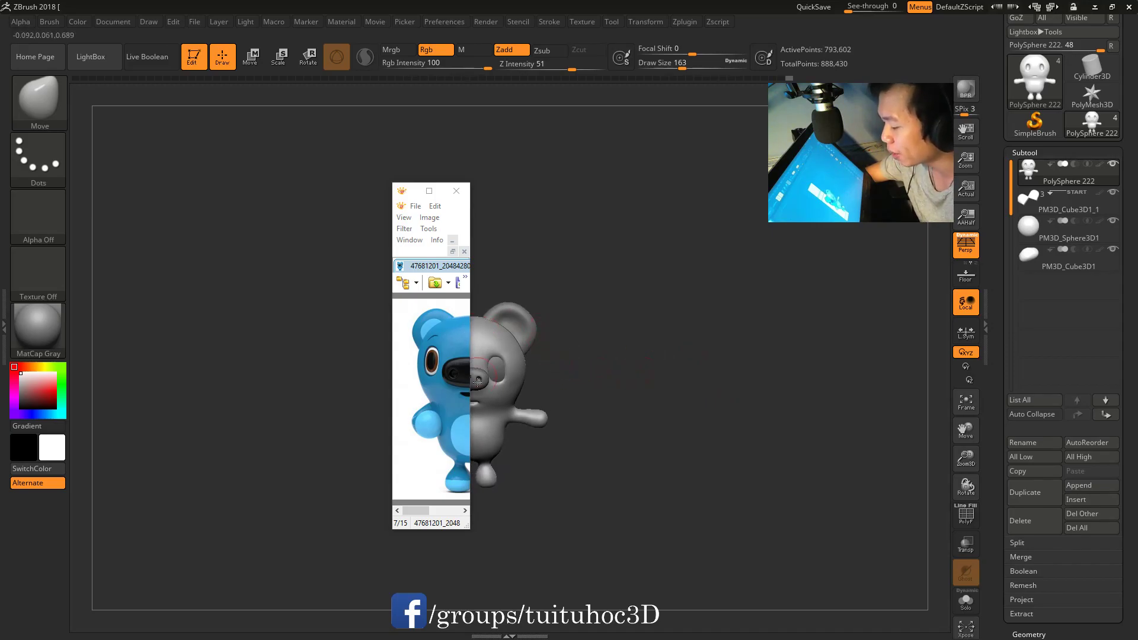
left_click_drag(572, 456, 580, 458)
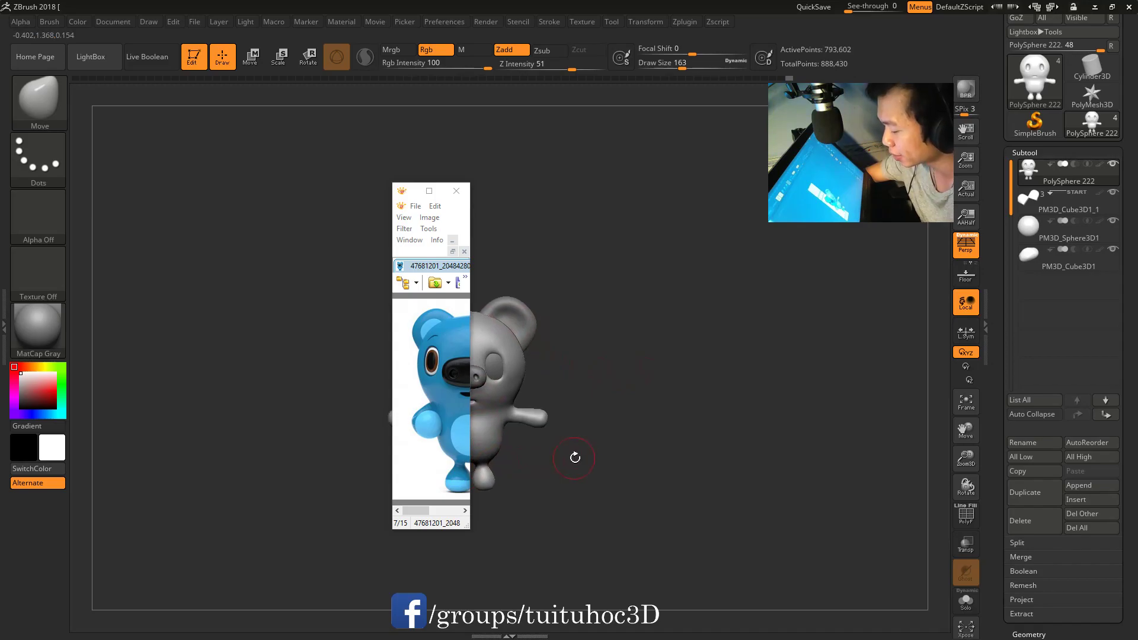
Drag the XnView window's right edge out to reveal the full blue bear reference
left_click_drag(580, 457, 597, 448)
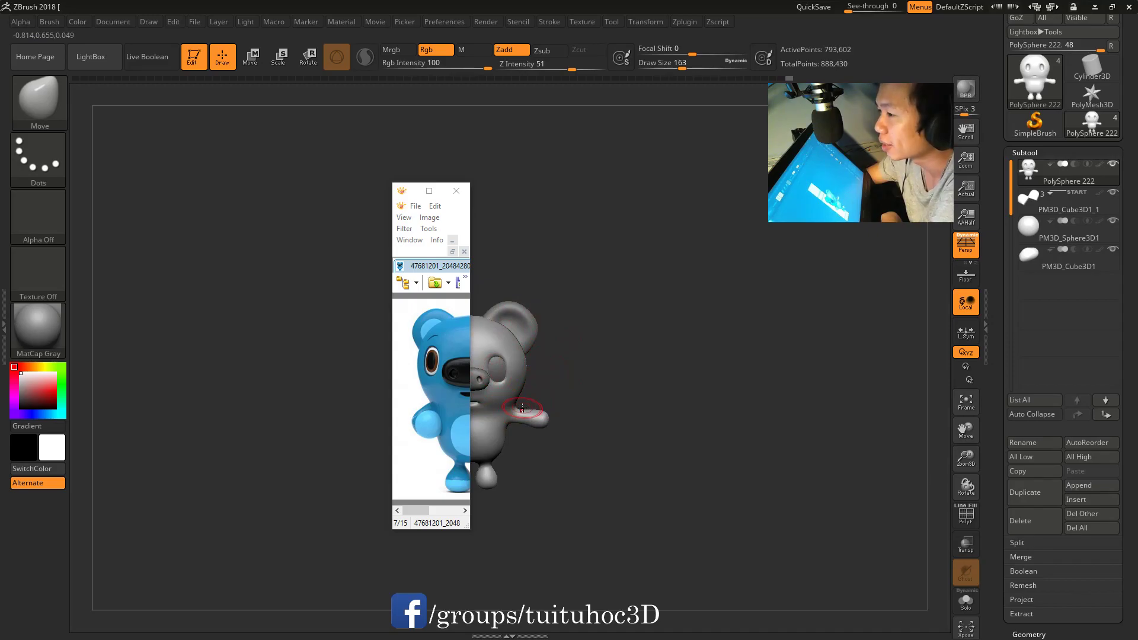
left_click_drag(470, 379, 549, 378)
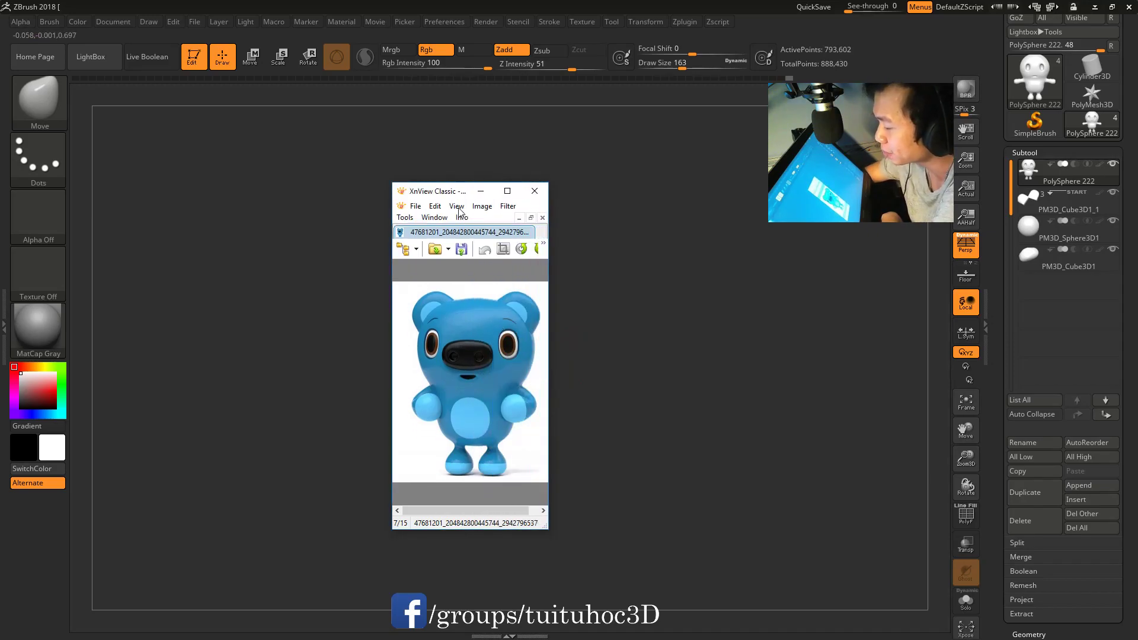
left_click_drag(439, 191, 181, 246)
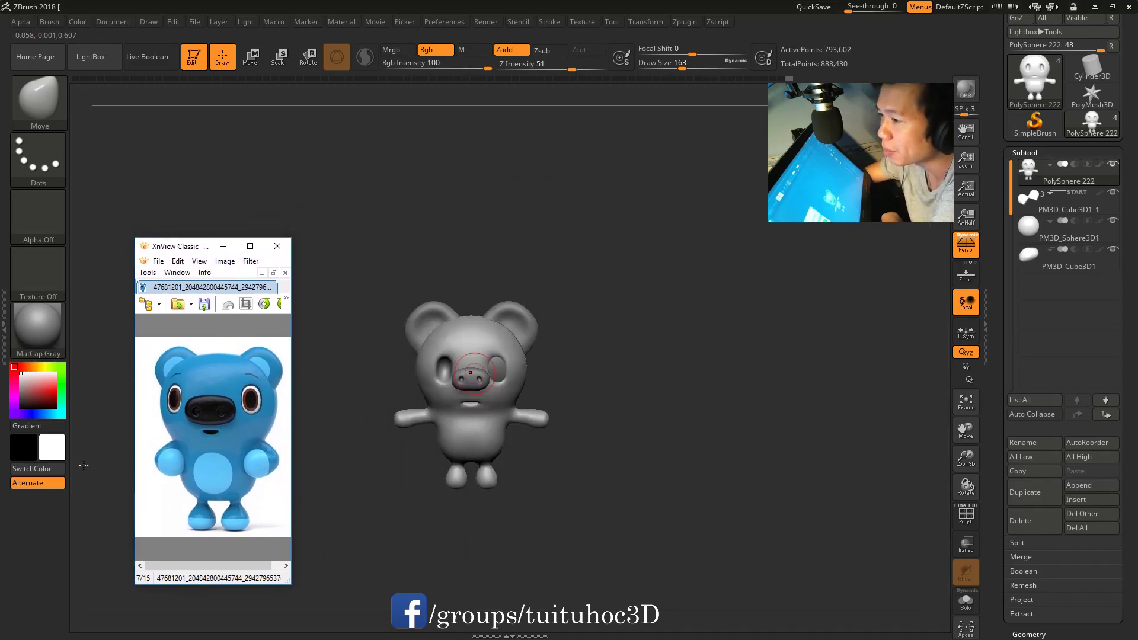
mouse_move(626, 399)
left_mouse_down()
mouse_move(590, 479)
mouse_move(623, 508)
left_mouse_up()
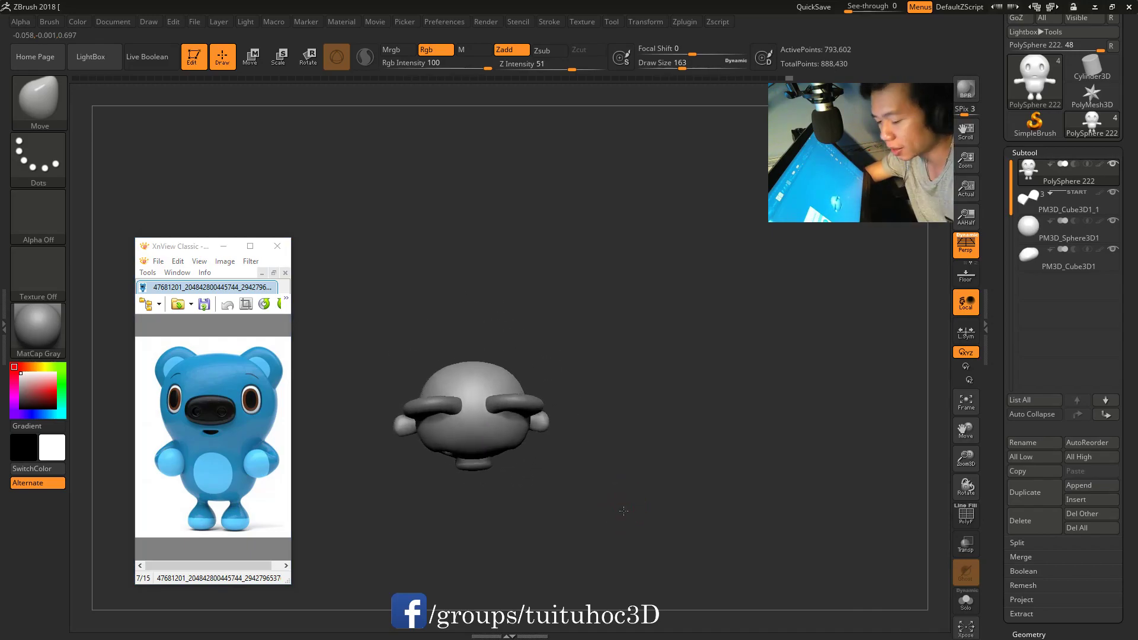
left_click_drag(624, 511, 743, 516, "alt")
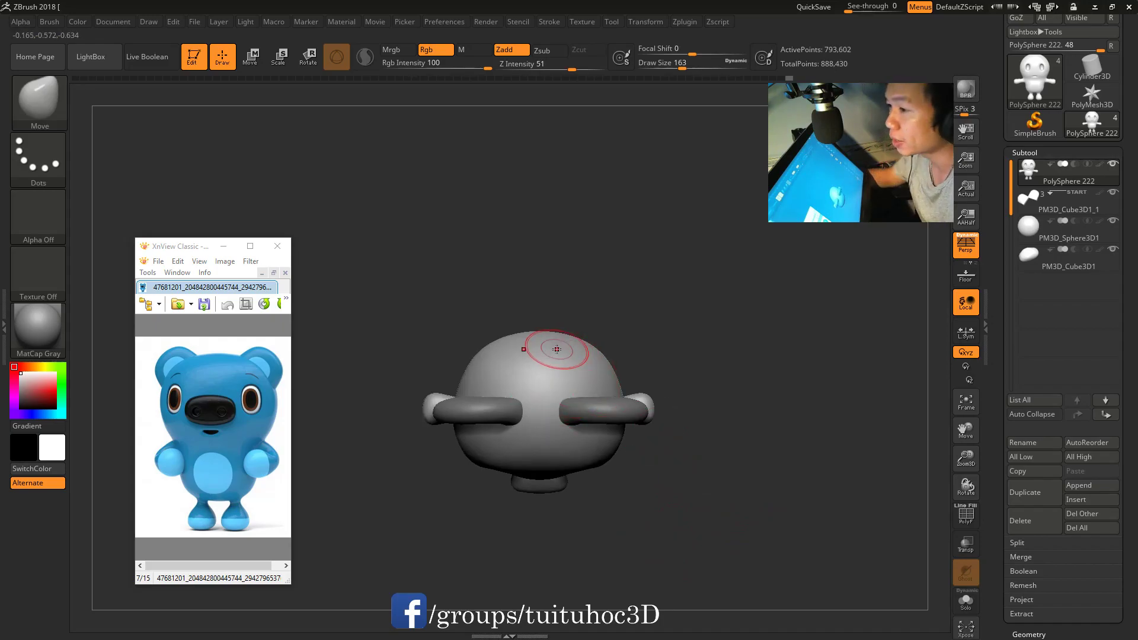
mouse_move(686, 388)
left_mouse_down()
mouse_move(738, 359)
mouse_move(802, 455)
mouse_move(788, 437)
left_mouse_up()
key("space")
left_click_drag(683, 332, 708, 334)
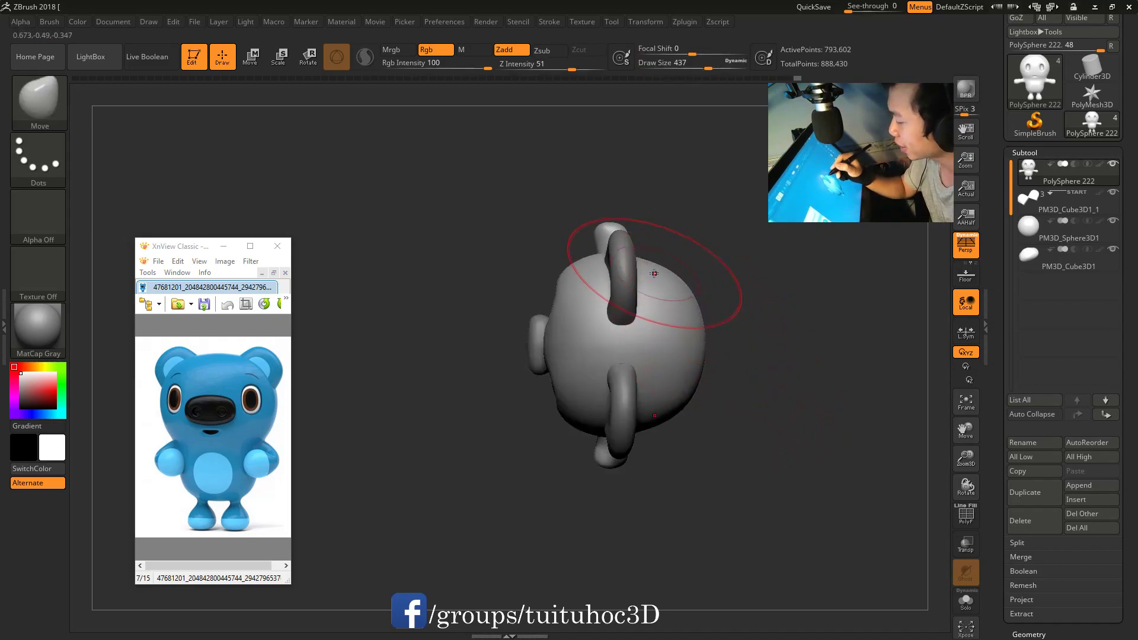
key("space")
left_click_drag(572, 329, 546, 329)
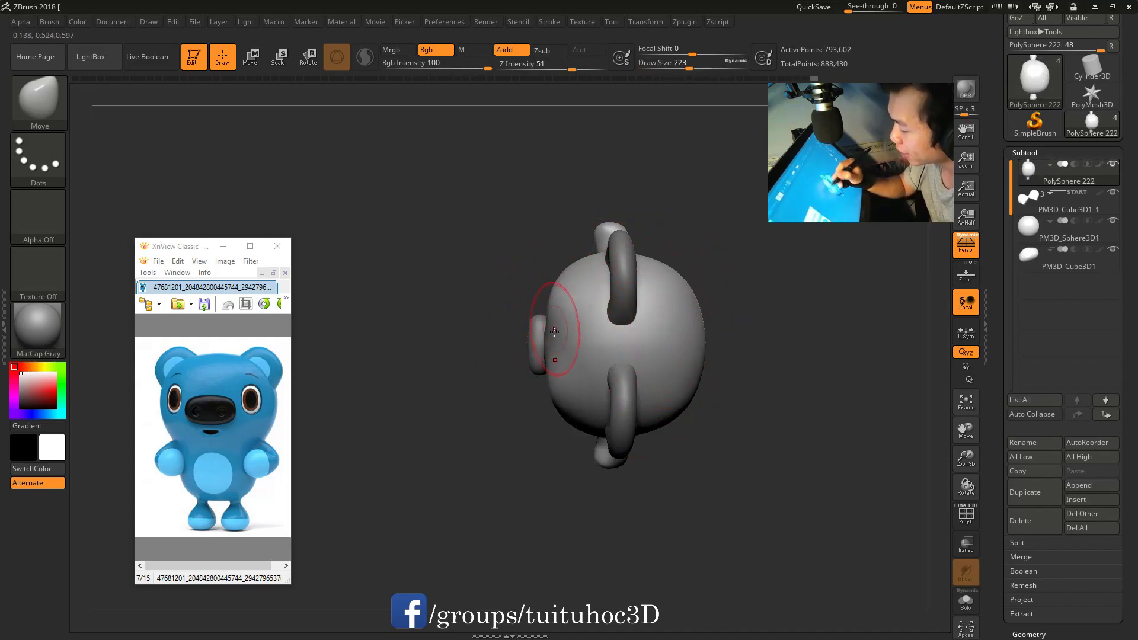
left_click_drag(705, 285, 731, 279)
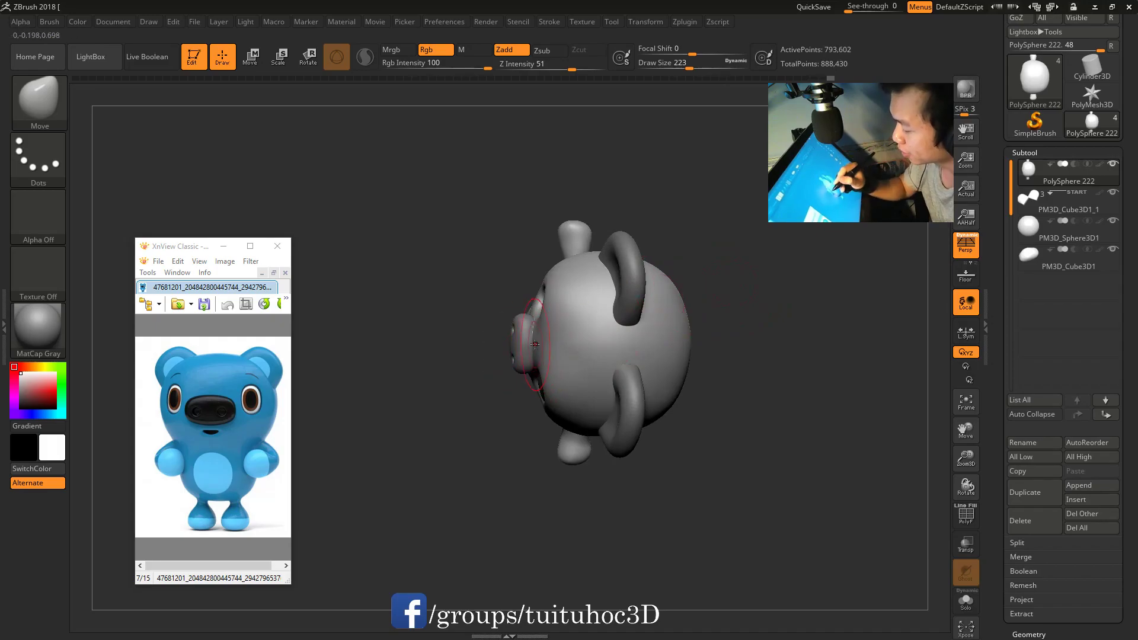
mouse_move(653, 312)
left_mouse_down()
mouse_move(756, 277)
mouse_move(591, 317)
mouse_move(620, 352)
left_mouse_up()
key("space")
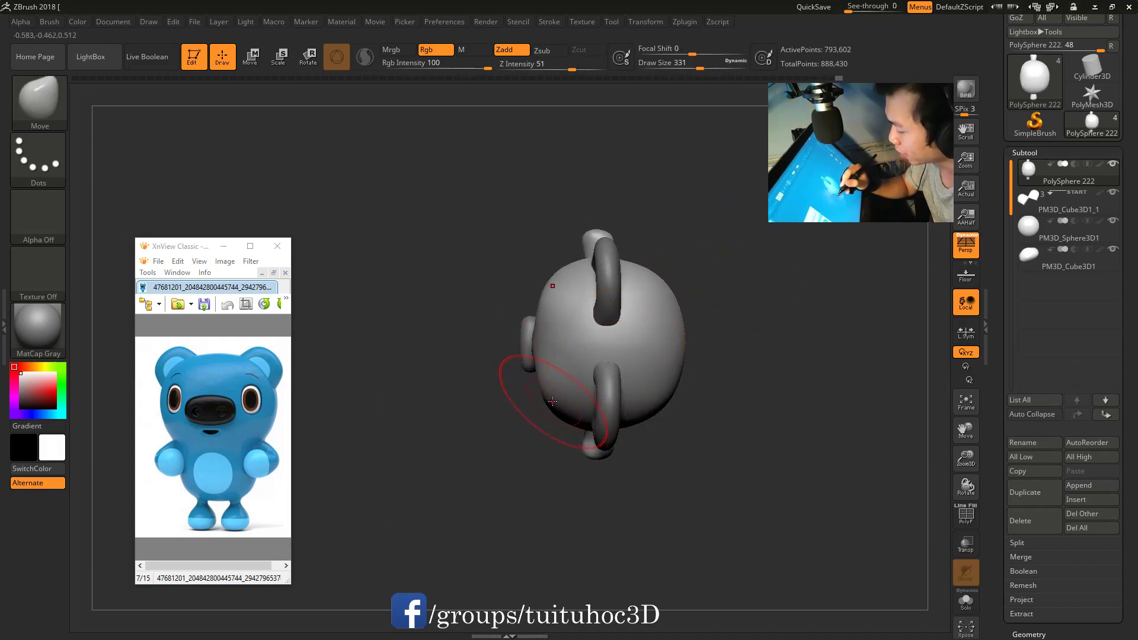
key("space")
left_click_drag(593, 314, 578, 314)
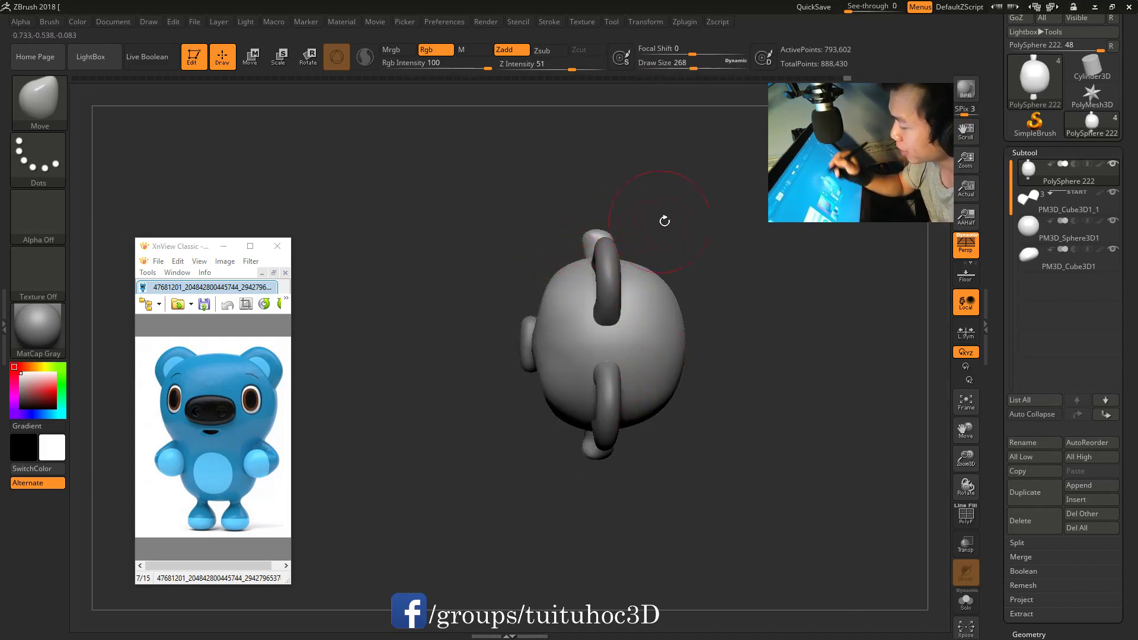
left_click_drag(743, 244, 660, 342)
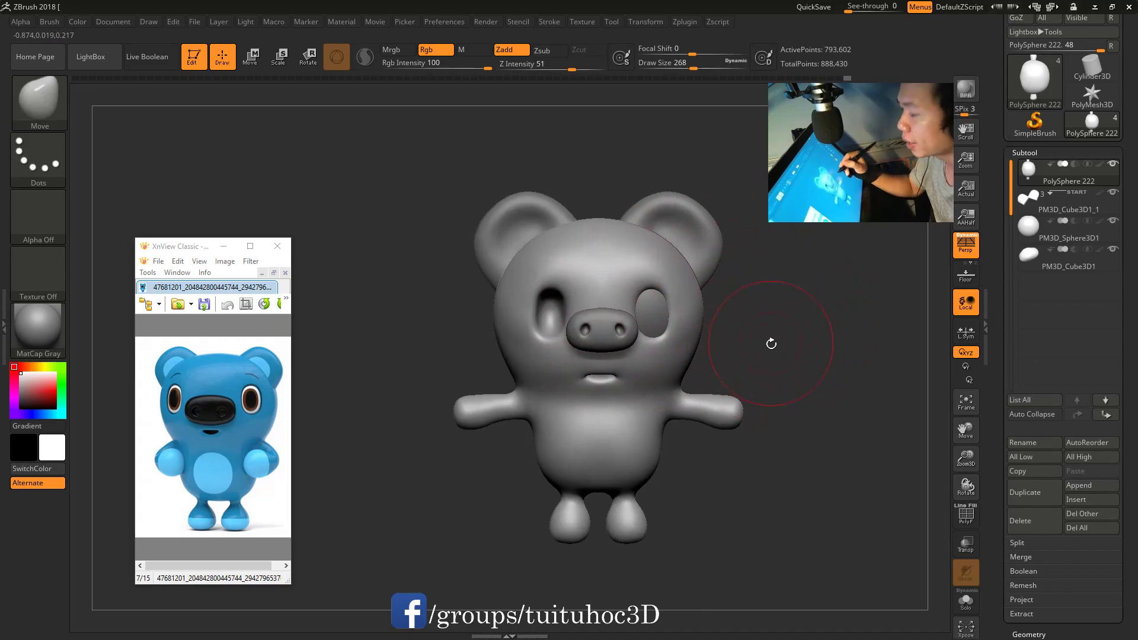
left_click_drag(767, 337, 752, 356)
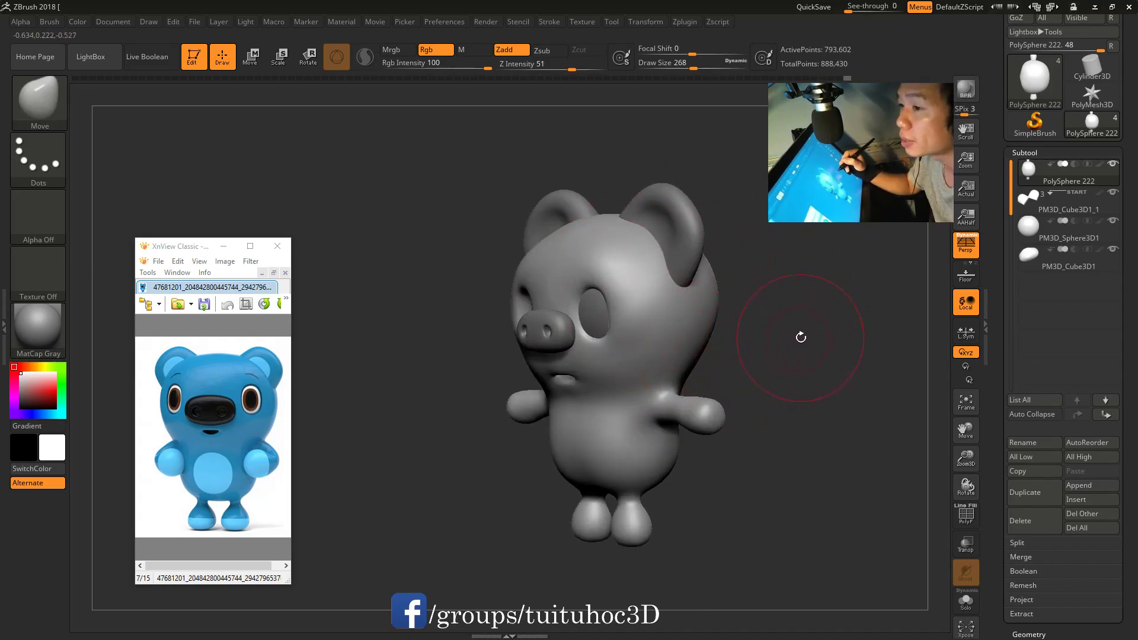
mouse_move(794, 332)
left_mouse_down()
mouse_move(809, 330)
mouse_move(800, 323)
left_mouse_up()
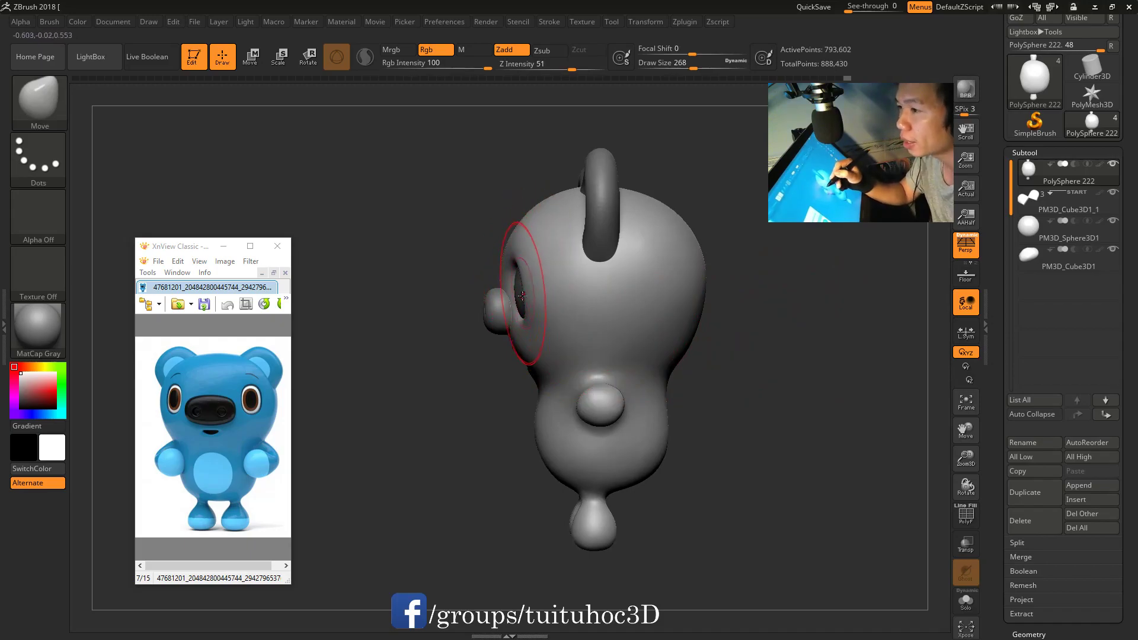
key("space")
left_click_drag(504, 284, 519, 284)
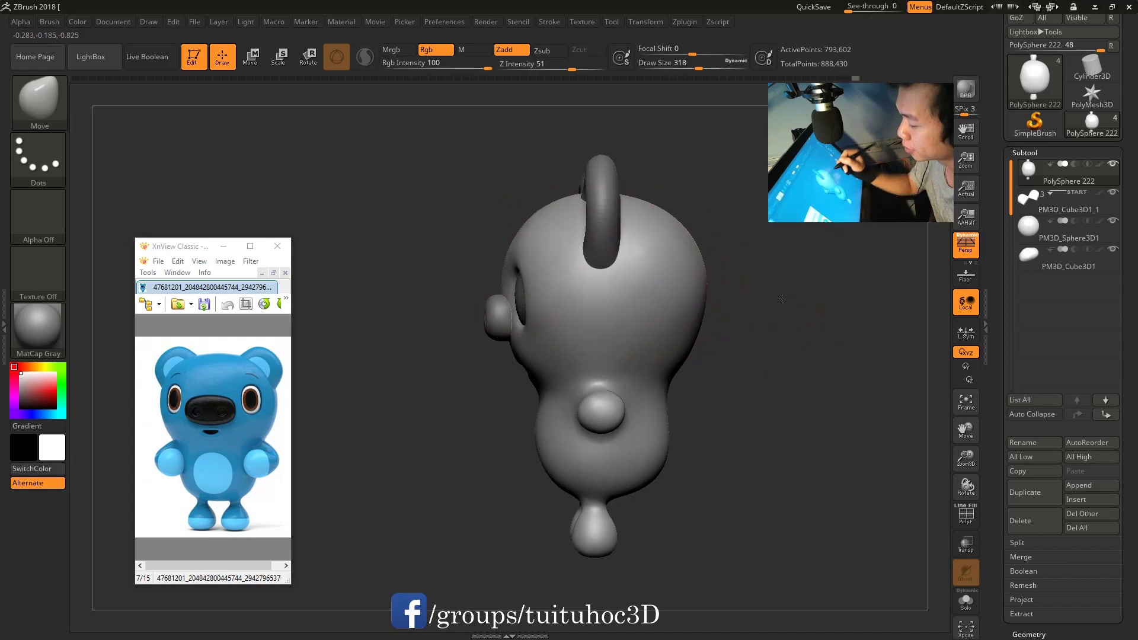
mouse_move(682, 415)
left_mouse_down()
mouse_move(746, 367)
mouse_move(750, 496)
left_mouse_up()
key("space")
left_click_drag(557, 331, 526, 331)
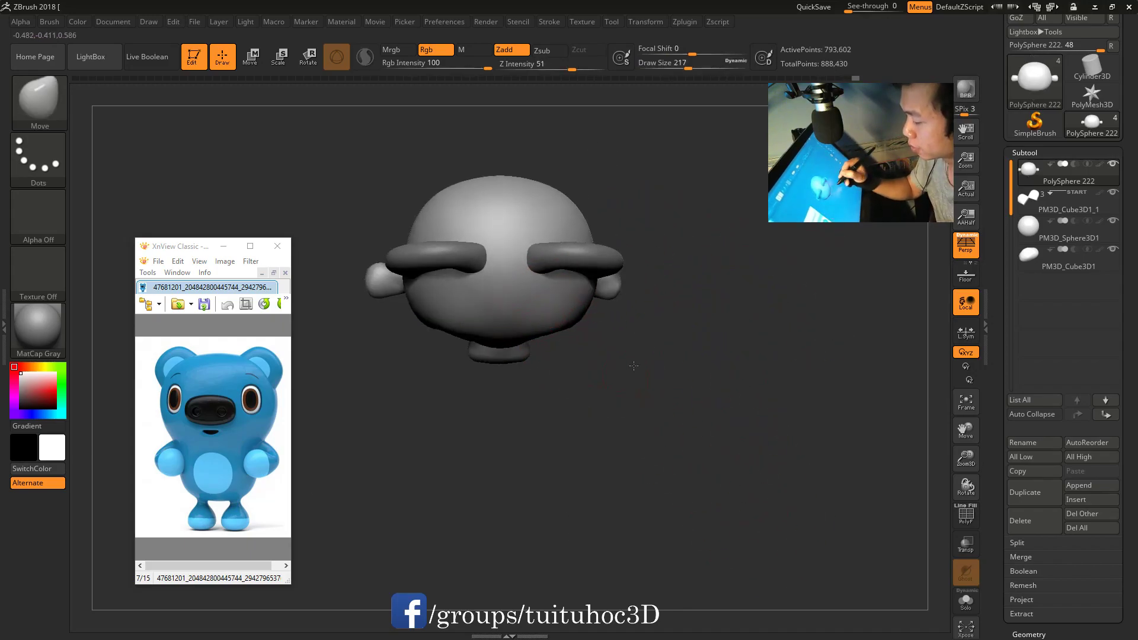
mouse_move(666, 406)
left_mouse_down()
mouse_move(675, 281)
mouse_move(752, 381)
mouse_move(763, 482)
mouse_move(691, 335)
left_mouse_up()
key("shift")
mouse_move(787, 350)
left_mouse_down("shift")
mouse_move(820, 320)
mouse_move(747, 325)
mouse_move(772, 361)
mouse_move(607, 355)
left_mouse_up("shift")
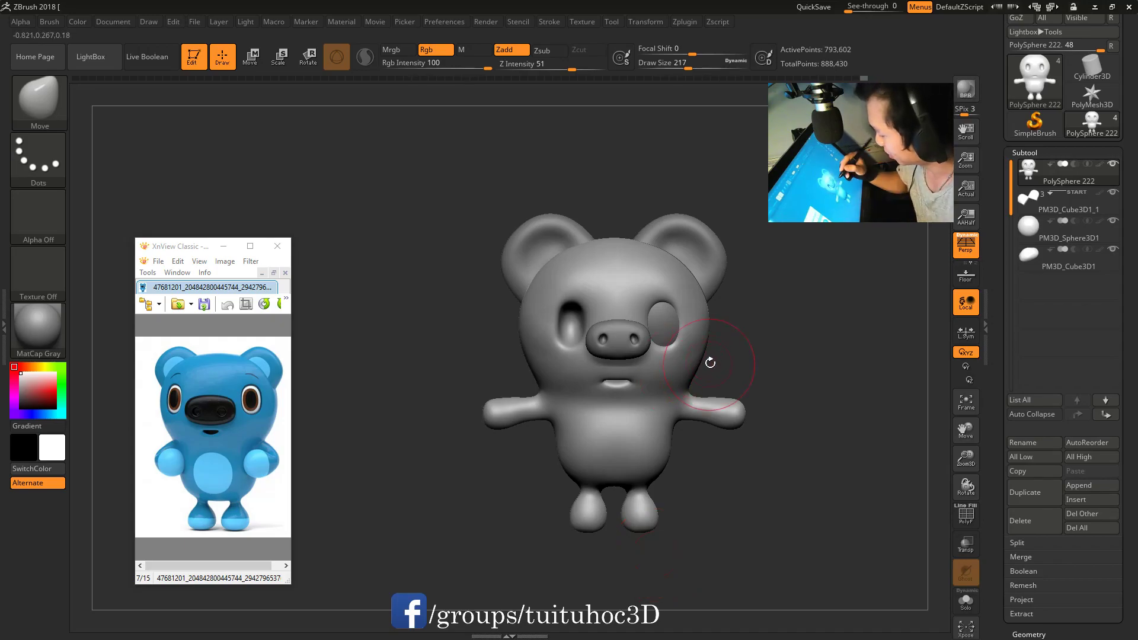
left_click_drag(783, 377, 627, 237)
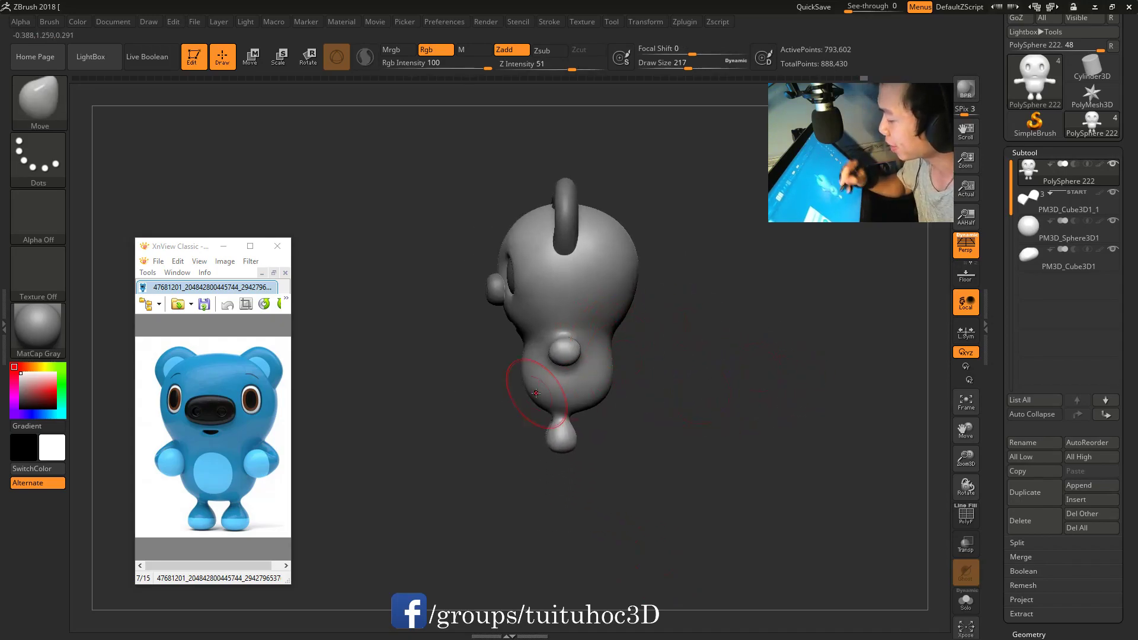
left_click_drag(699, 355, 649, 305)
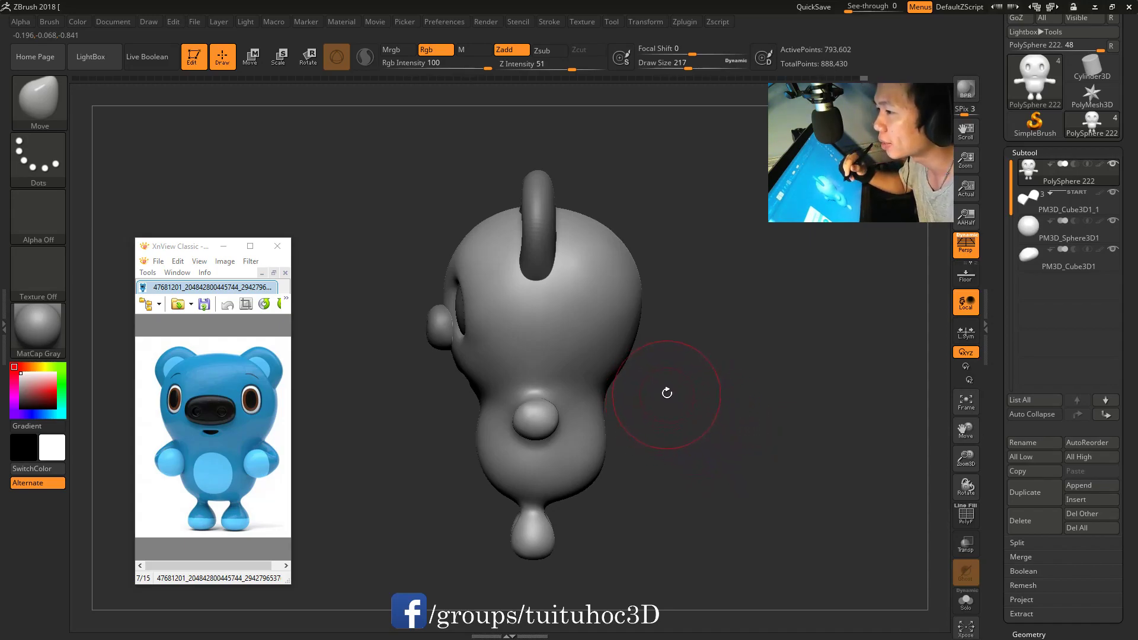
mouse_move(667, 393)
left_mouse_down()
mouse_move(735, 393)
mouse_move(757, 371)
mouse_move(658, 368)
left_mouse_up()
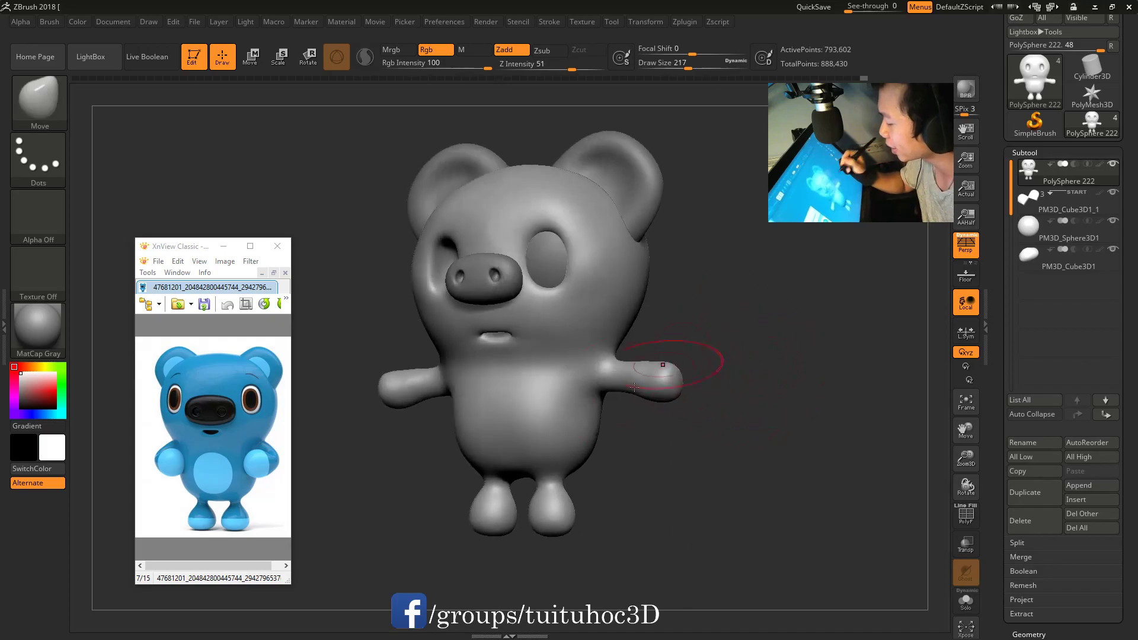
left_click_drag(744, 445, 709, 401, "alt")
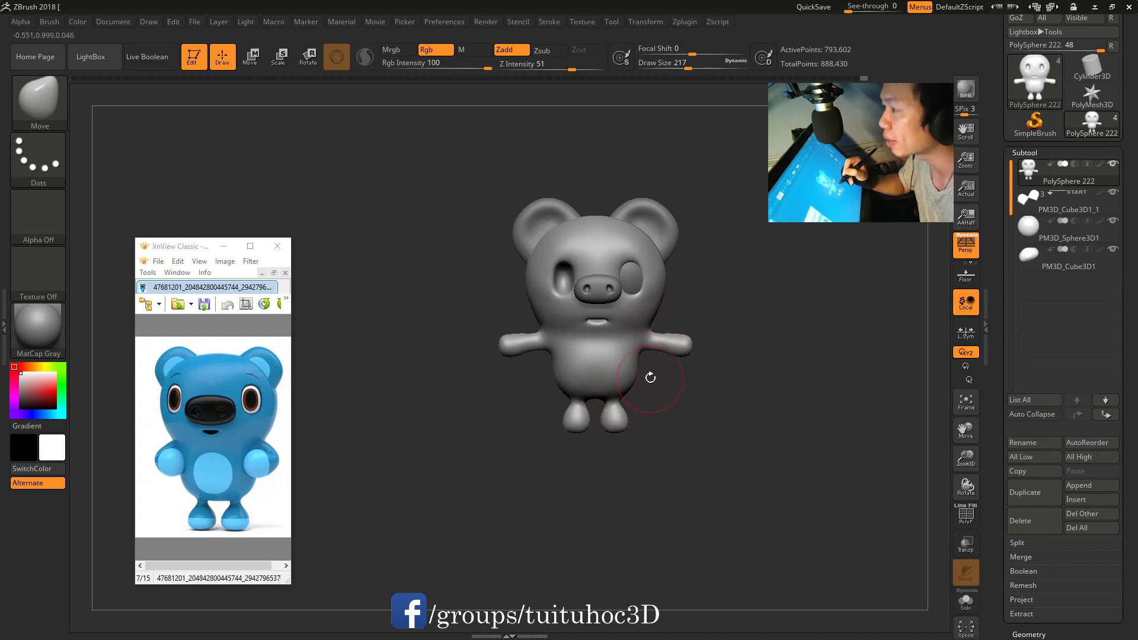
mouse_move(638, 402)
left_mouse_down()
mouse_move(684, 427)
mouse_move(687, 446)
mouse_move(744, 445)
mouse_move(730, 410)
mouse_move(788, 487)
mouse_move(757, 439)
mouse_move(746, 381)
left_mouse_up()
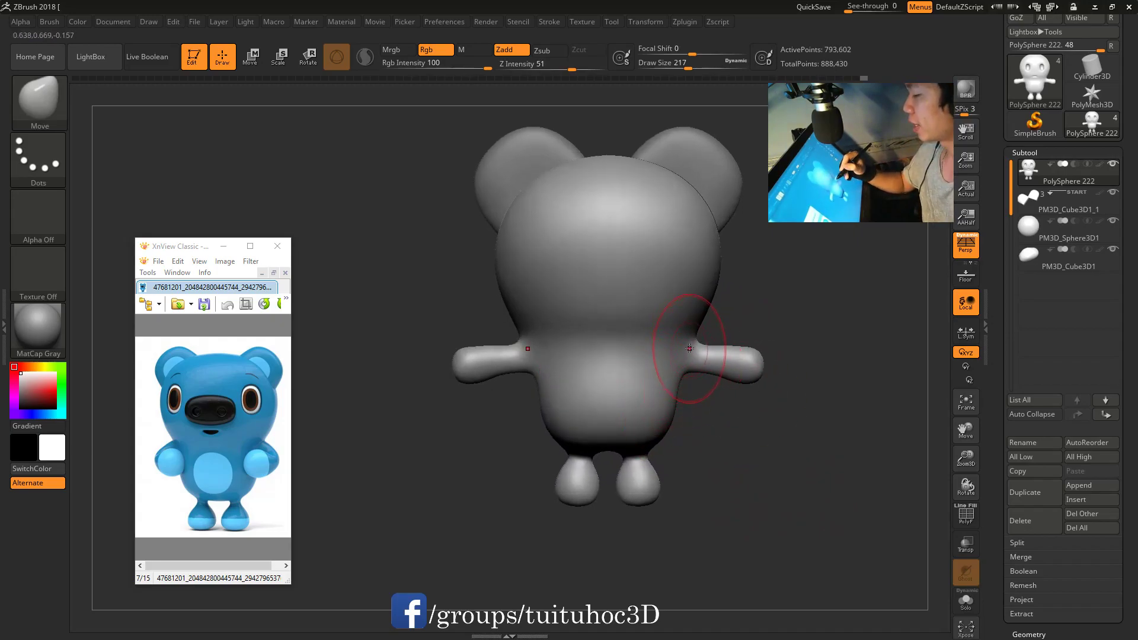
Select the ClayBuildup brush with draw size 172 and focal shift -37
key("b")
key("c")
key("b")
key("space")
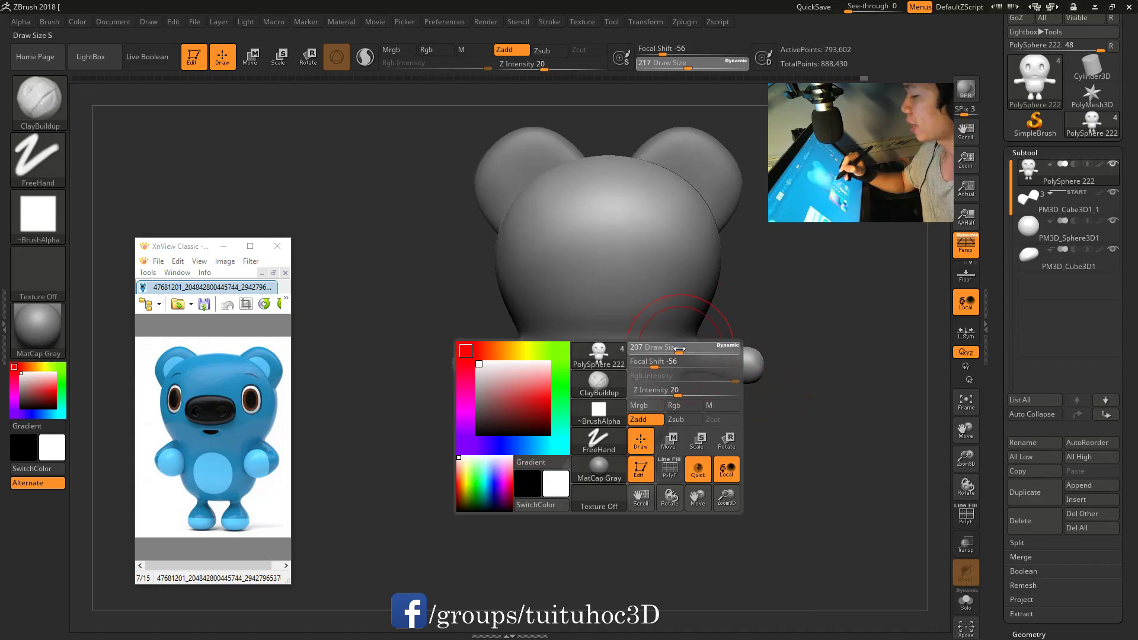
left_click_drag(679, 349, 672, 349)
key("space")
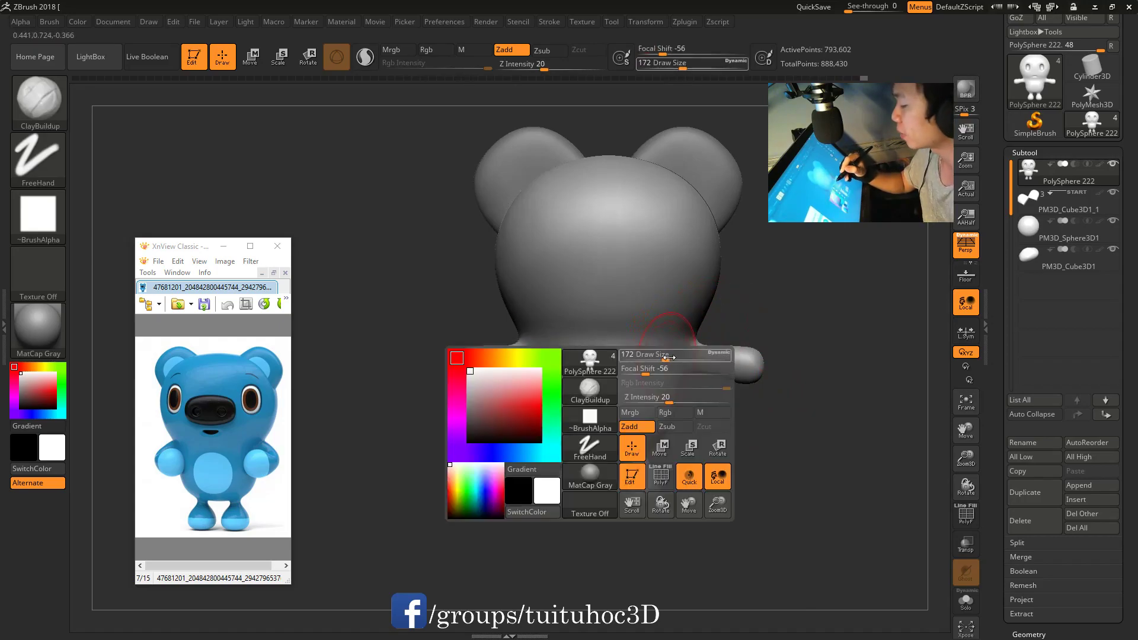
left_click_drag(667, 370, 677, 369)
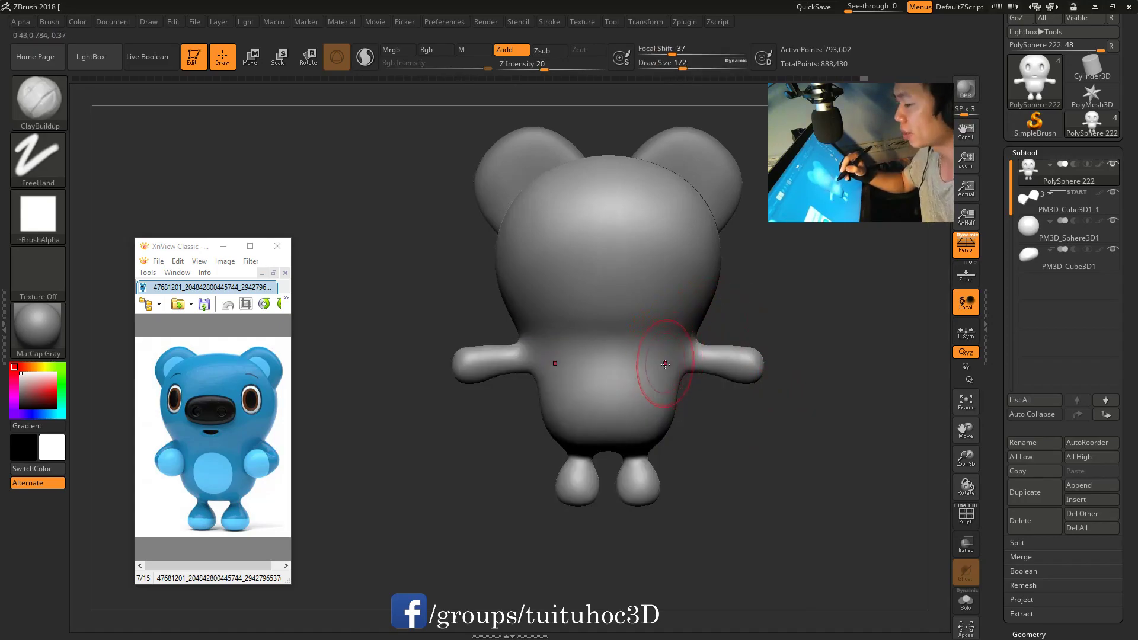
Shift-smooth the armpit where the arm meets the body, then check it from several angles
key("shift")
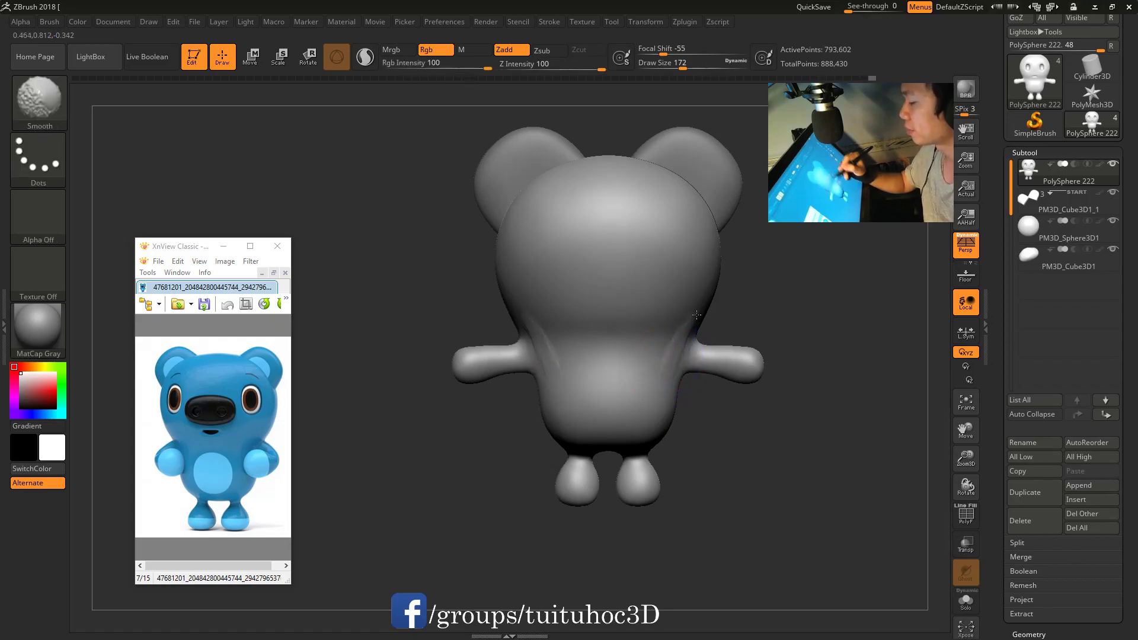
key("shift")
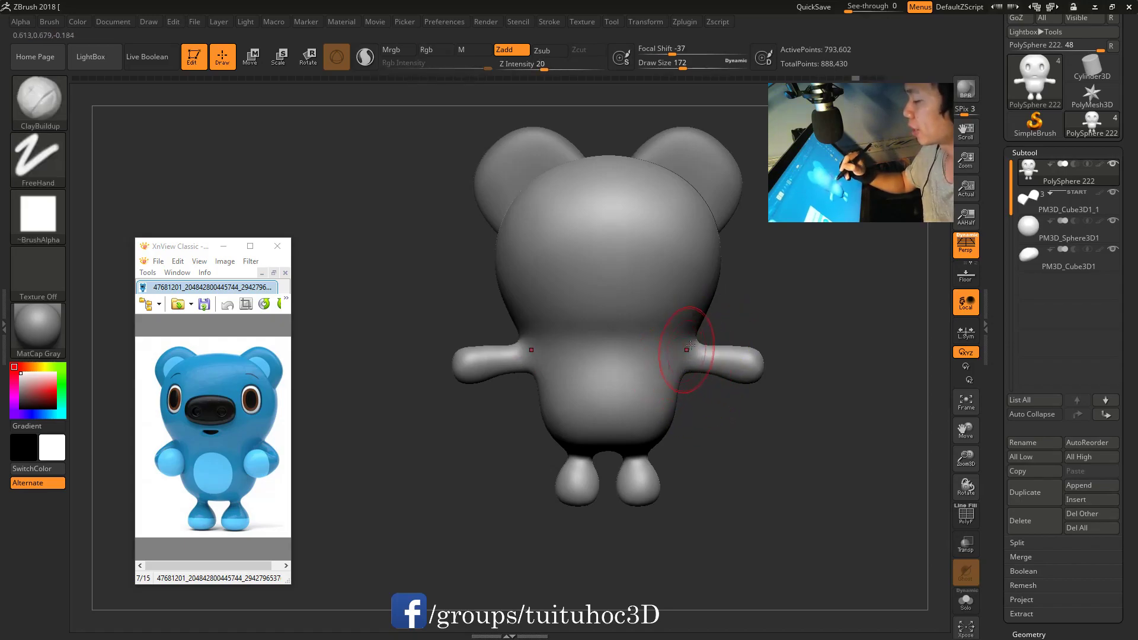
left_click_drag(673, 391, 673, 363, "shift")
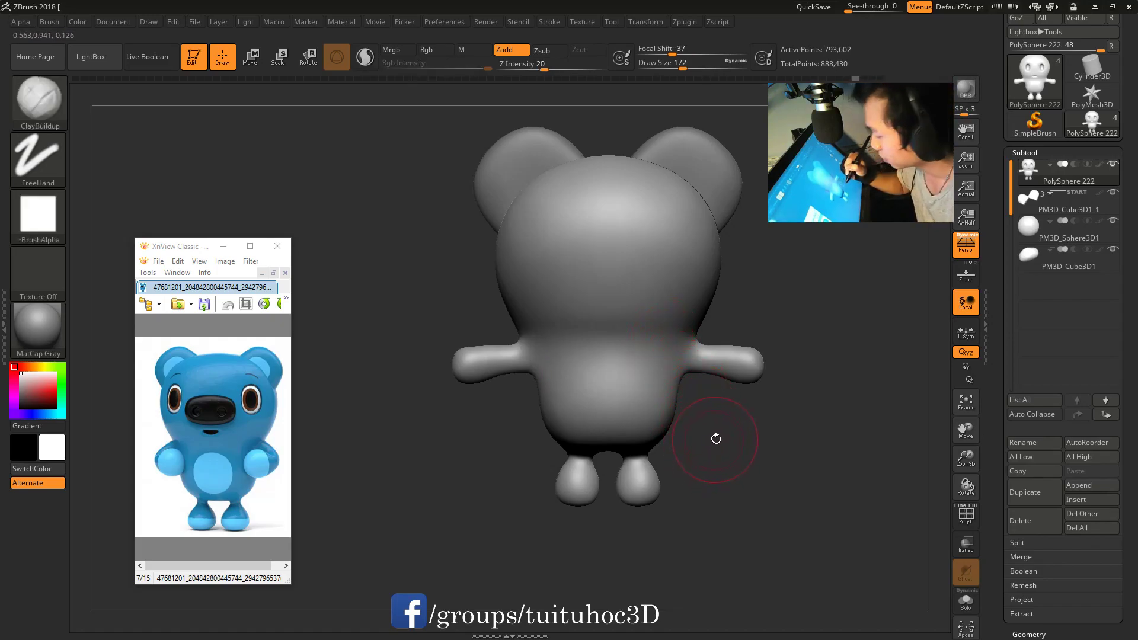
mouse_move(717, 437)
left_mouse_down()
mouse_move(702, 457)
mouse_move(830, 461)
mouse_move(729, 407)
mouse_move(782, 472)
mouse_move(745, 468)
left_mouse_up()
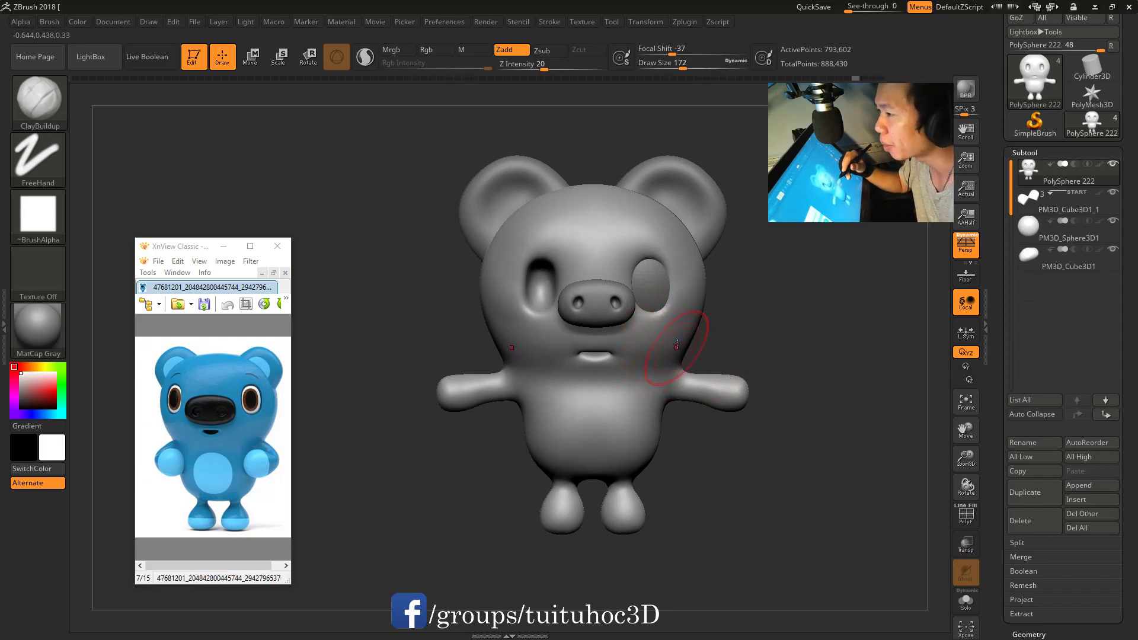
mouse_move(749, 300)
left_mouse_down()
mouse_move(753, 343)
mouse_move(699, 351)
mouse_move(743, 358)
mouse_move(721, 363)
mouse_move(742, 355)
mouse_move(731, 370)
mouse_move(718, 368)
mouse_move(727, 341)
mouse_move(735, 378)
mouse_move(659, 413)
left_mouse_up()
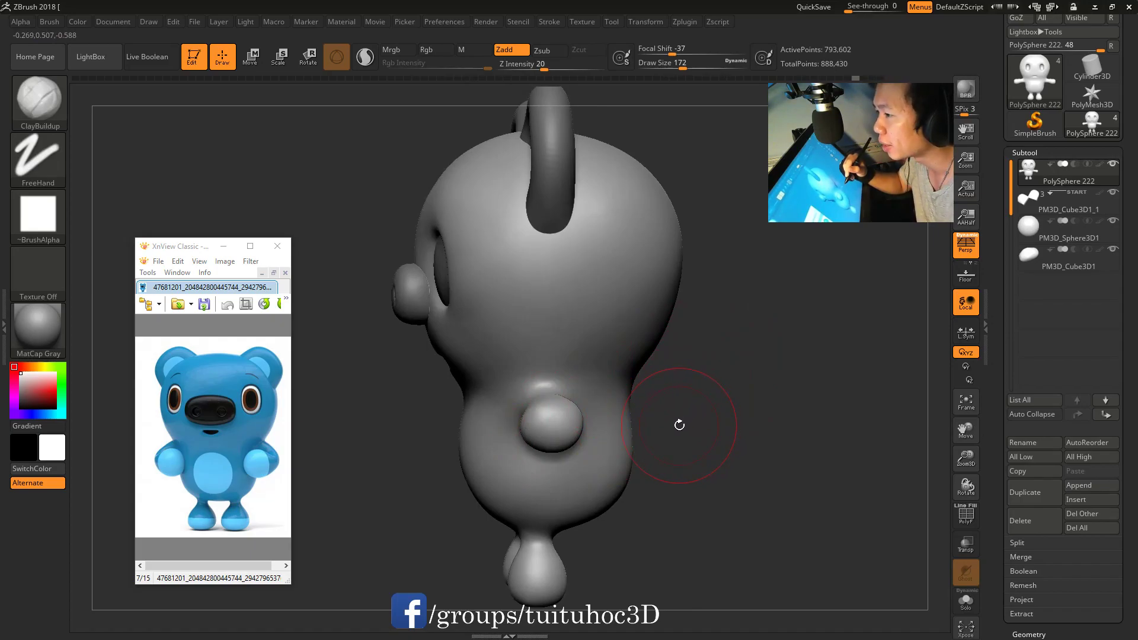
mouse_move(701, 368)
left_mouse_down()
mouse_move(685, 375)
mouse_move(777, 380)
mouse_move(782, 342)
left_mouse_up()
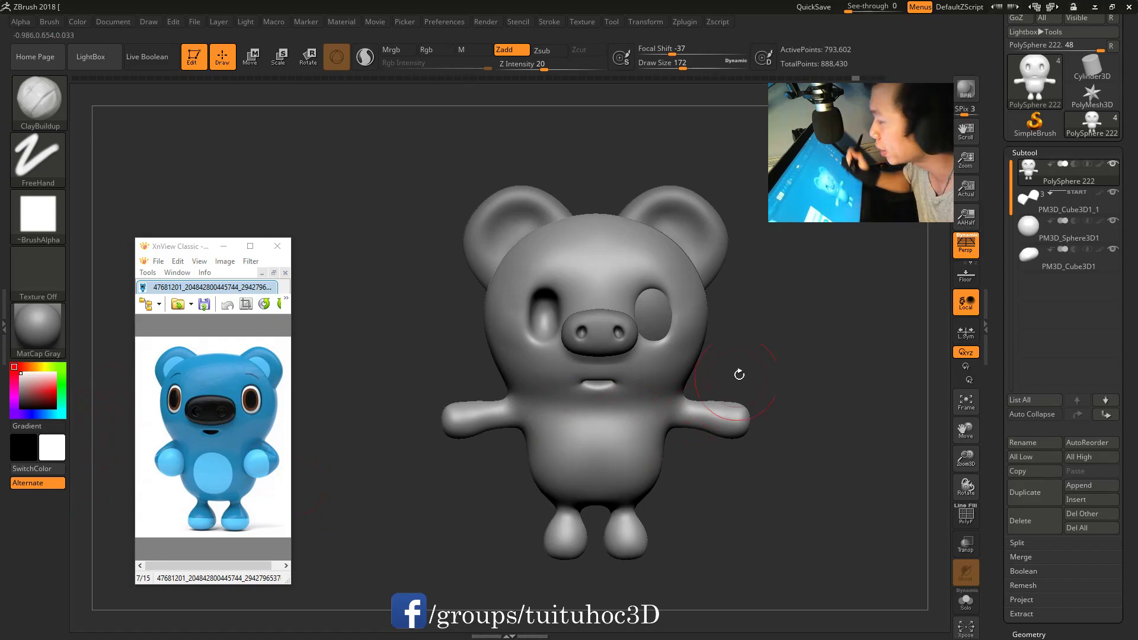
left_click_drag(749, 316, 753, 394)
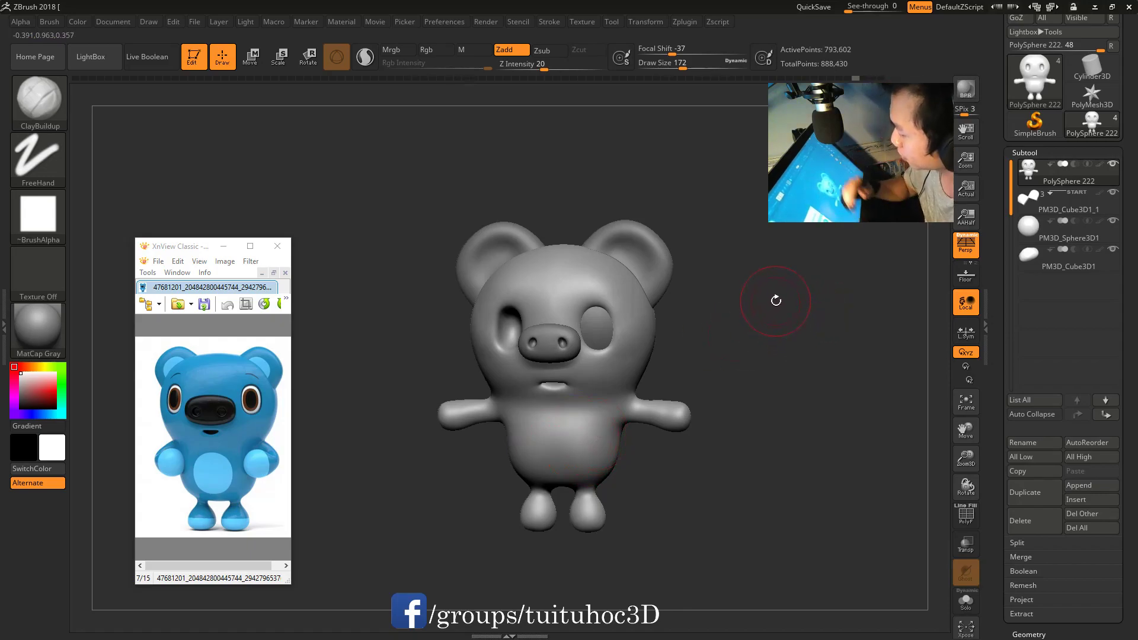
mouse_move(777, 367)
left_mouse_down()
mouse_move(784, 394)
mouse_move(795, 371)
mouse_move(799, 379)
left_mouse_up()
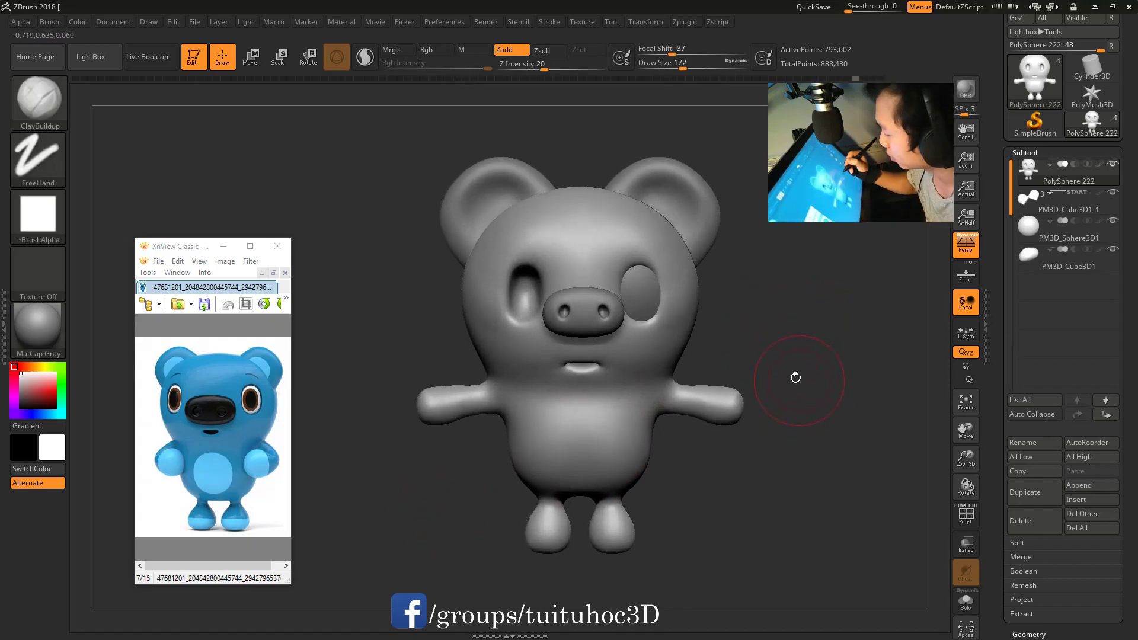
left_click_drag(800, 333, 787, 381)
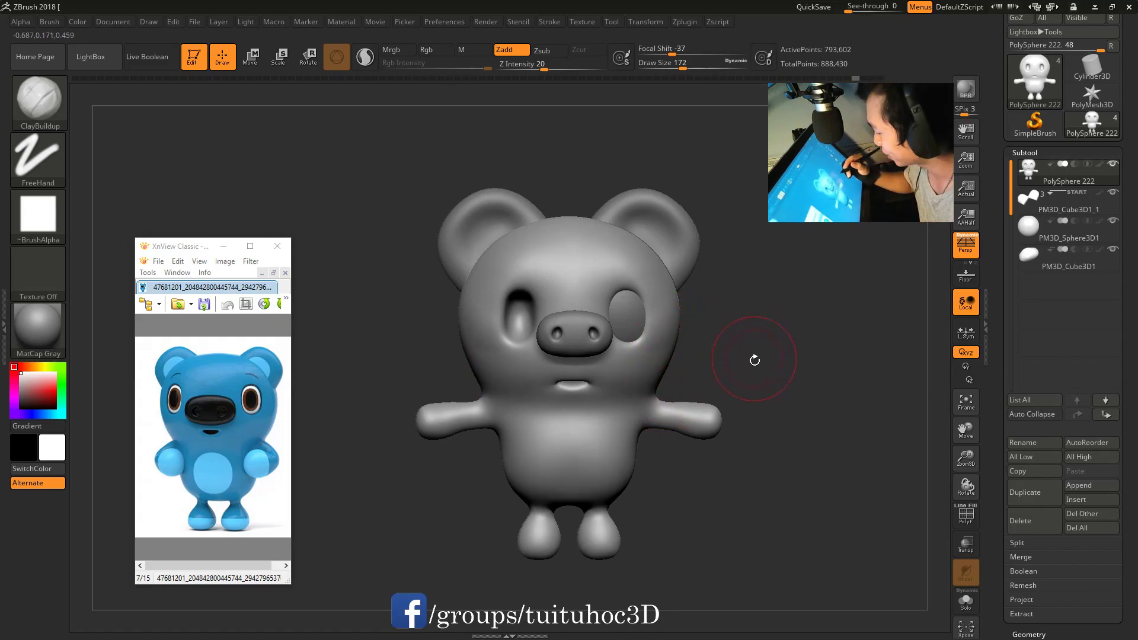
left_click_drag(754, 354, 783, 397)
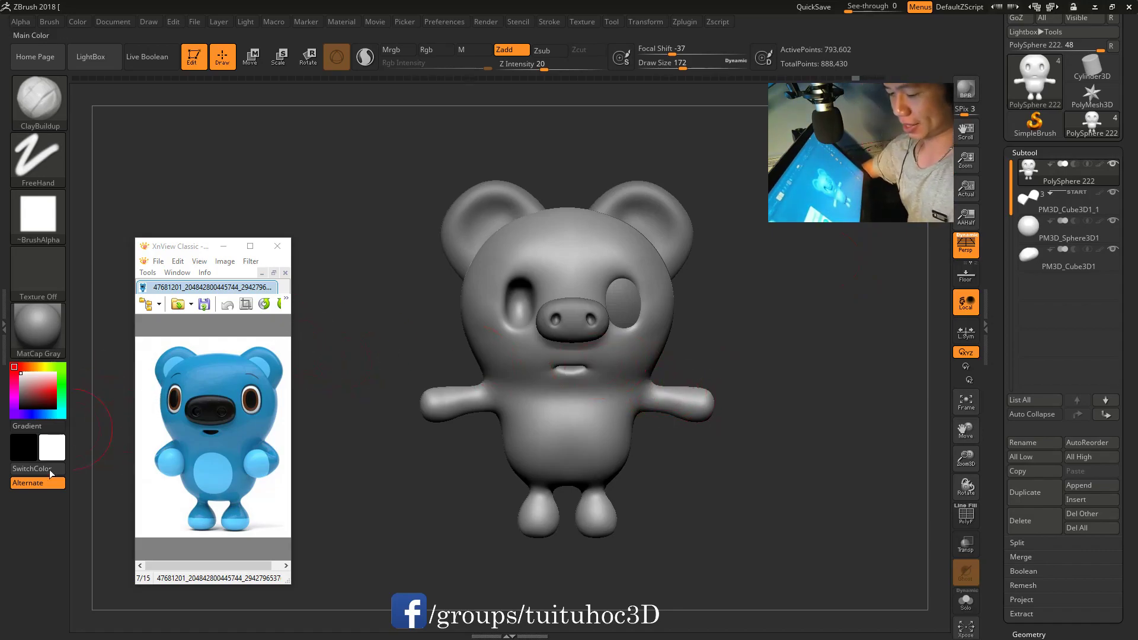
mouse_move(775, 356)
left_mouse_down()
mouse_move(744, 363)
mouse_move(634, 288)
mouse_move(727, 322)
mouse_move(646, 327)
left_mouse_up()
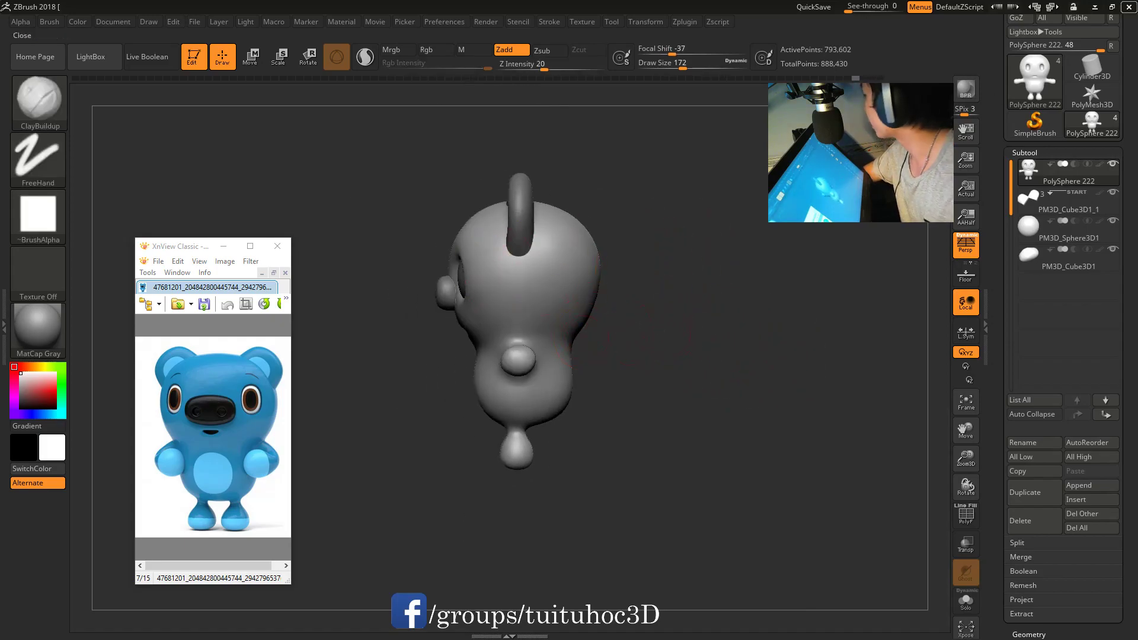
left_click(1092, 7)
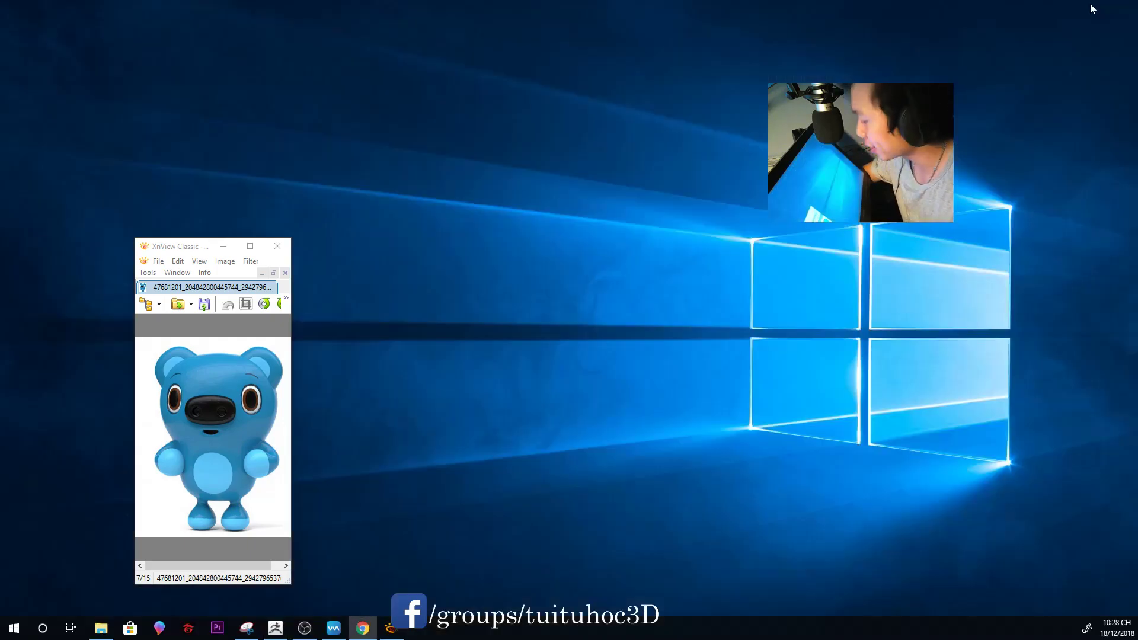
Close the XnView viewer and launch TopoGun from Windows search by typing 't'
left_click(274, 247)
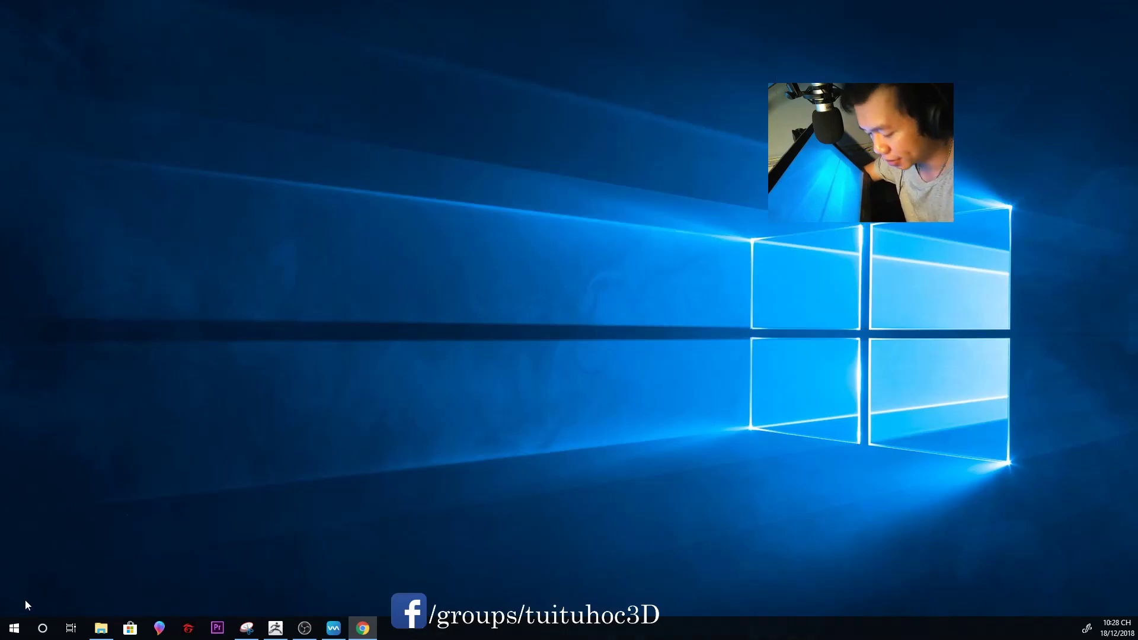
left_click(42, 628)
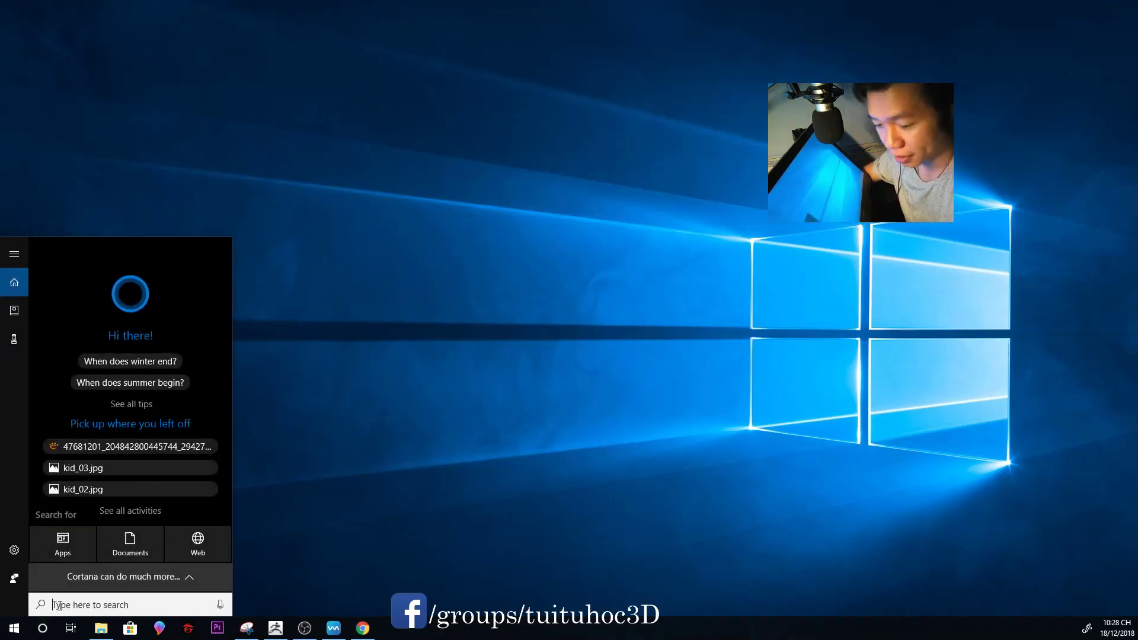
type("t")
left_click(105, 307)
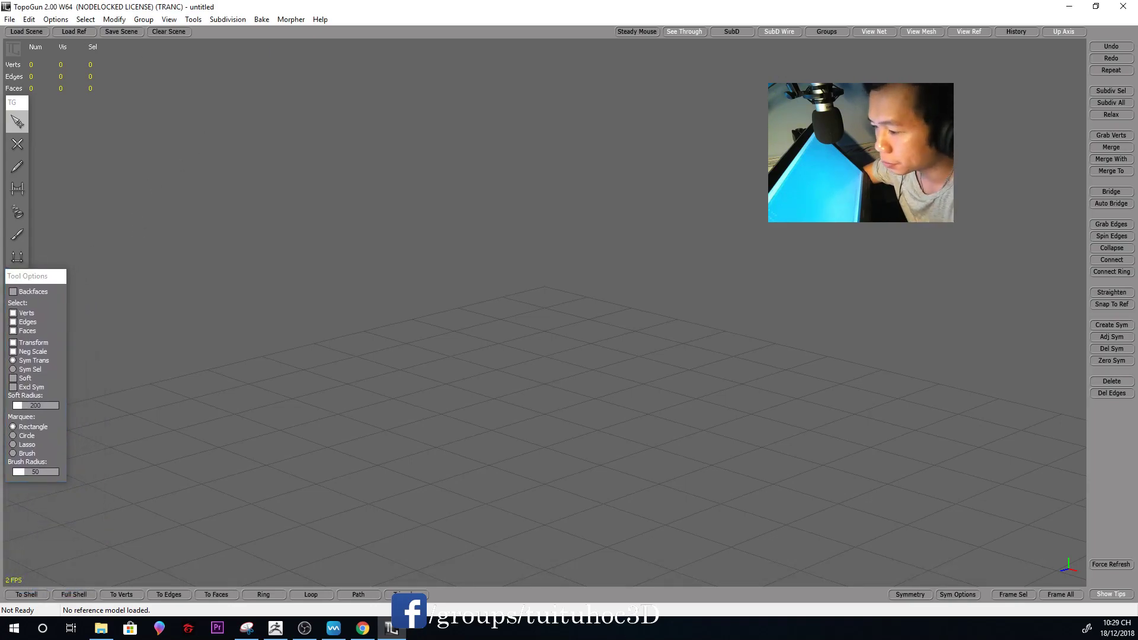
Load the scene di luoi.tgs from DATA2 (E:) > tac pham > neeko
left_click(8, 19)
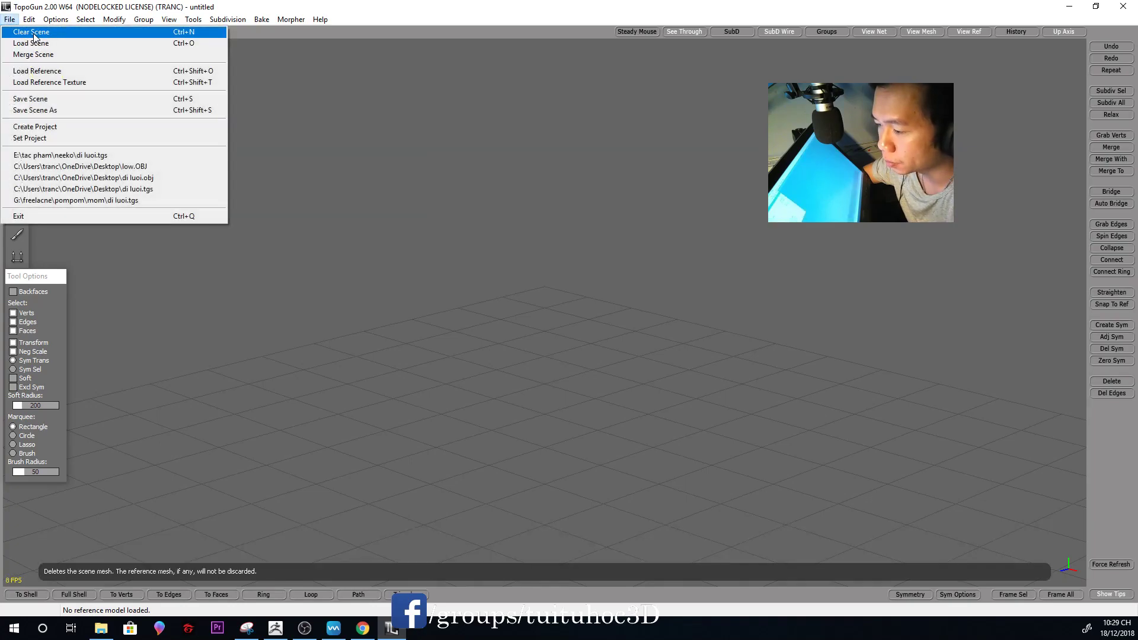
left_click(36, 43)
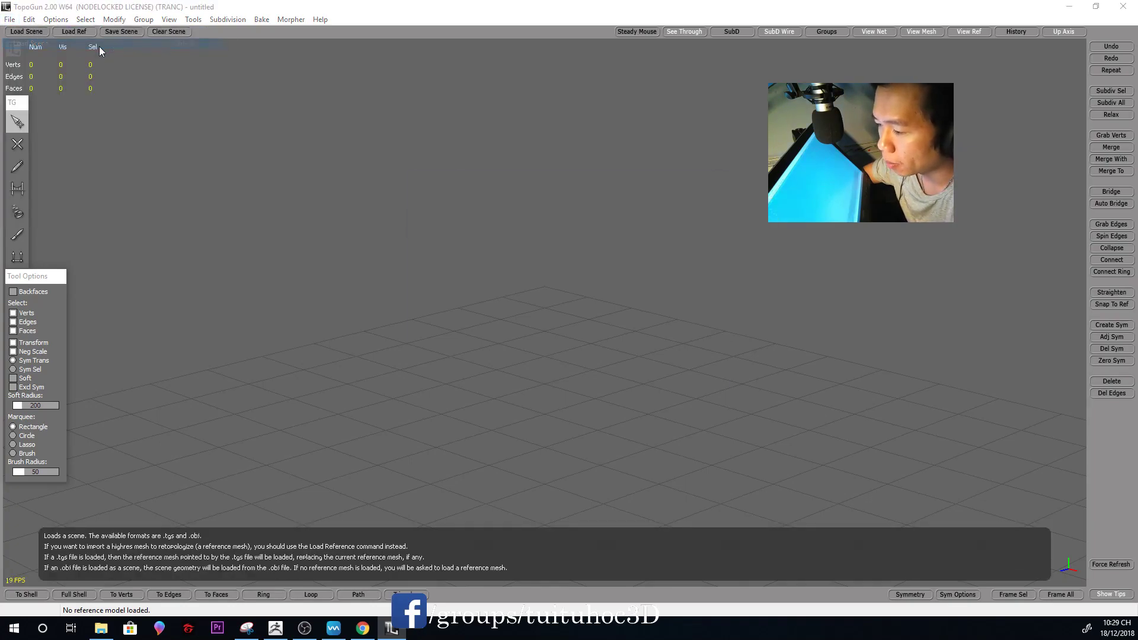
left_click(435, 332)
scroll(534, 320, "down", 5)
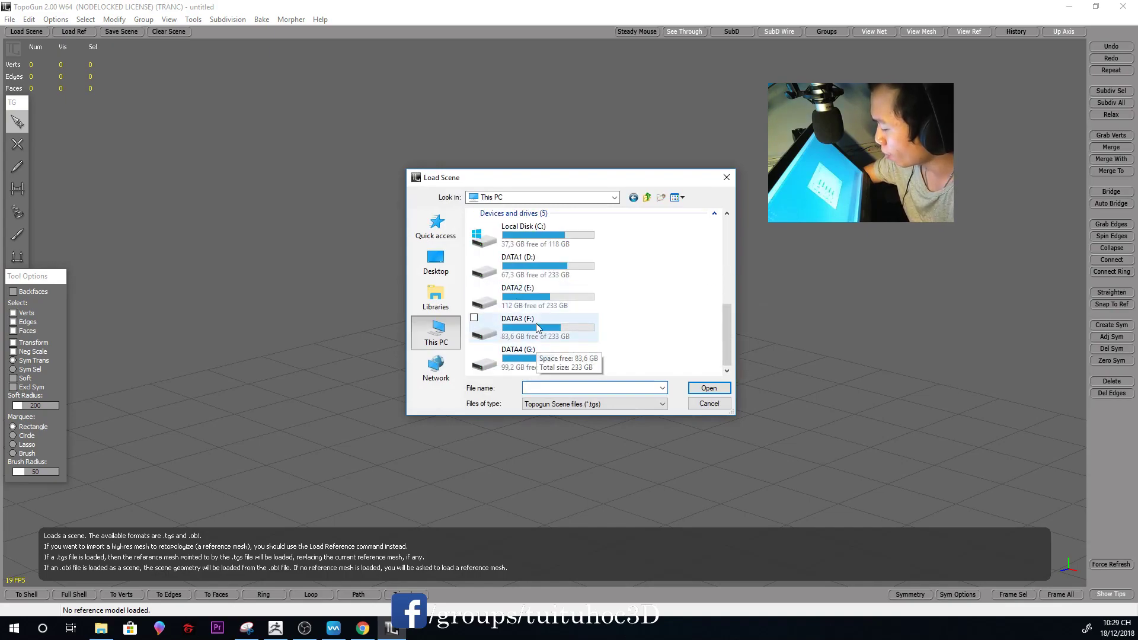
left_click(546, 260)
double_click(548, 266)
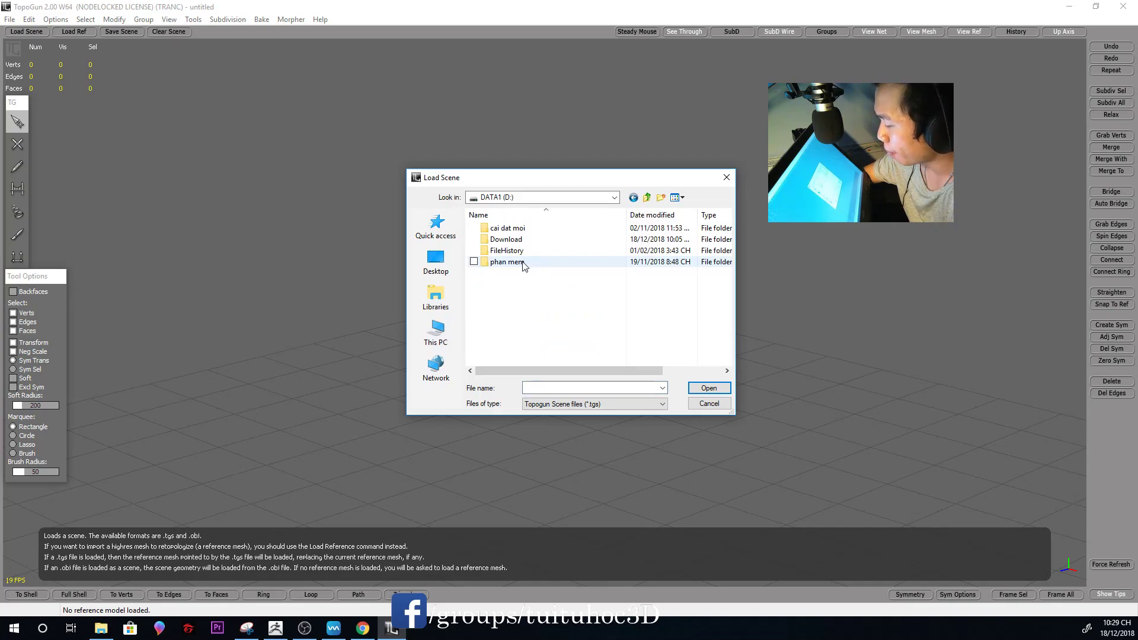
left_click(633, 197)
scroll(544, 332, "down", 2)
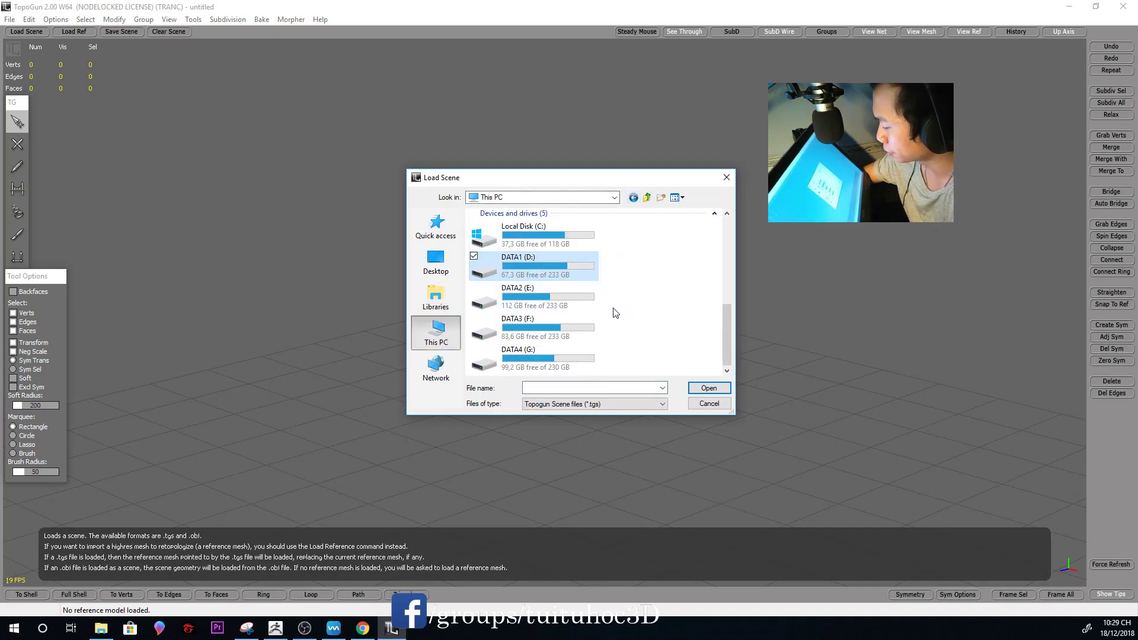
double_click(545, 297)
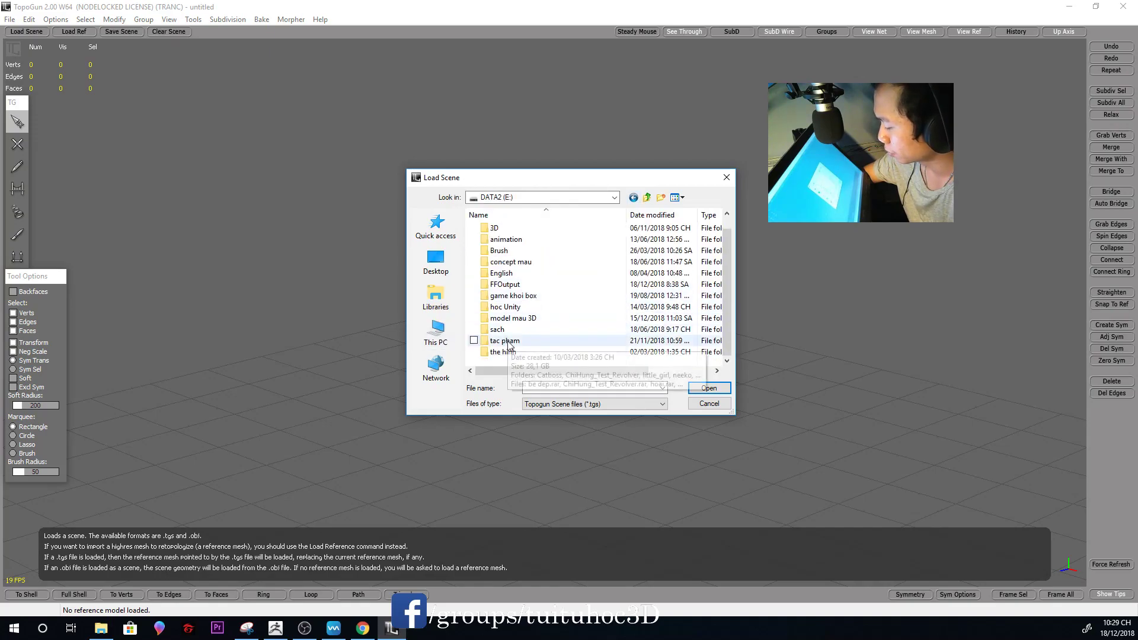
double_click(505, 341)
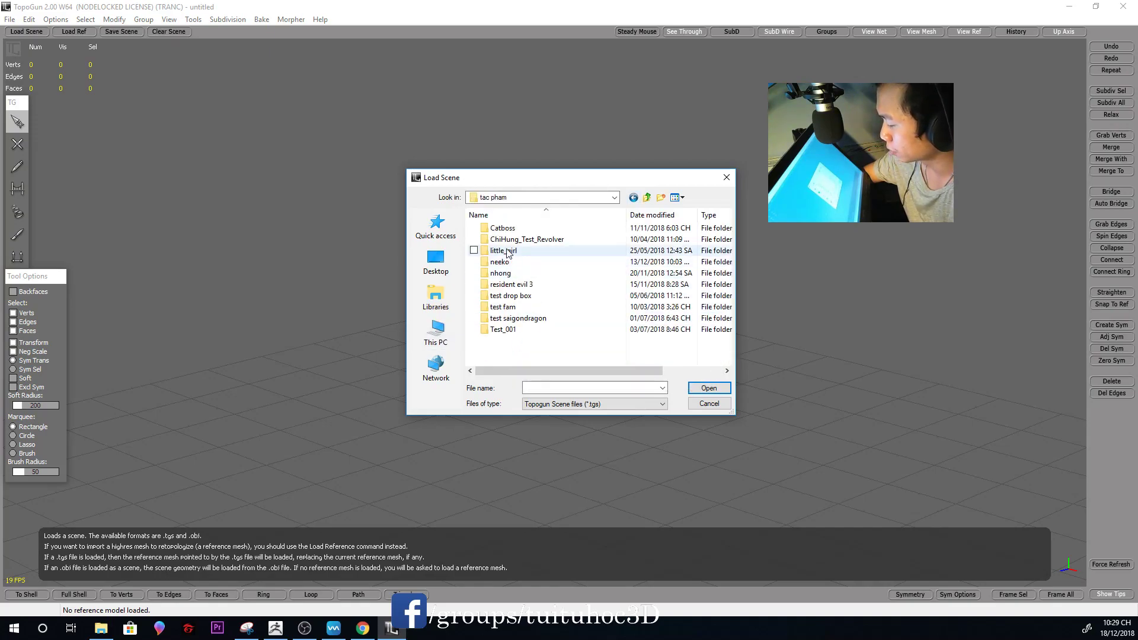
double_click(507, 265)
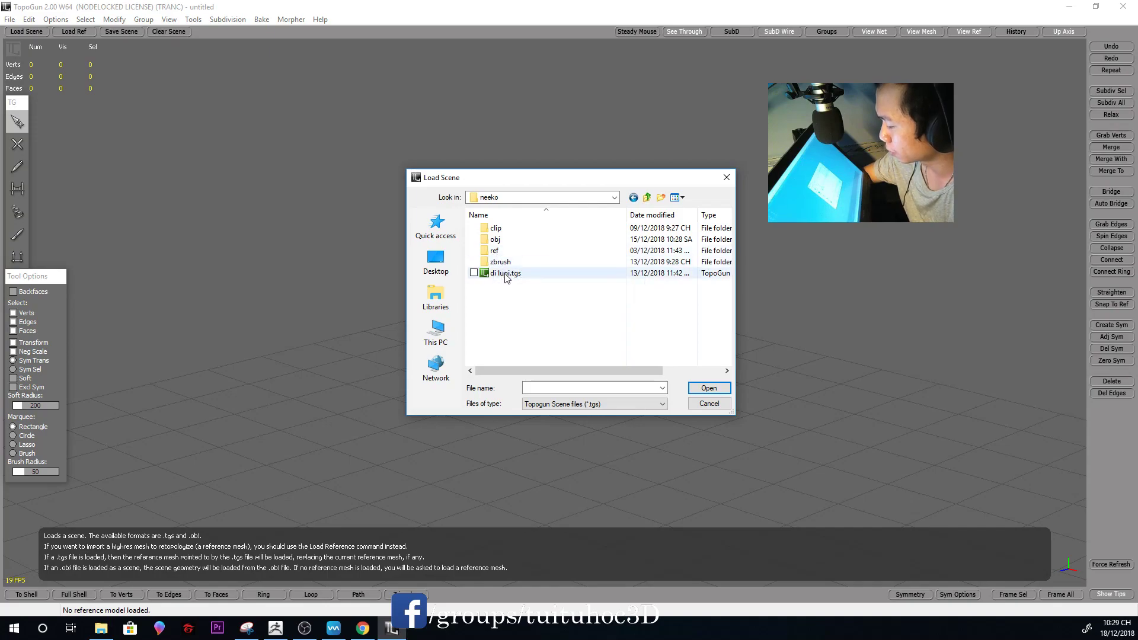
double_click(507, 273)
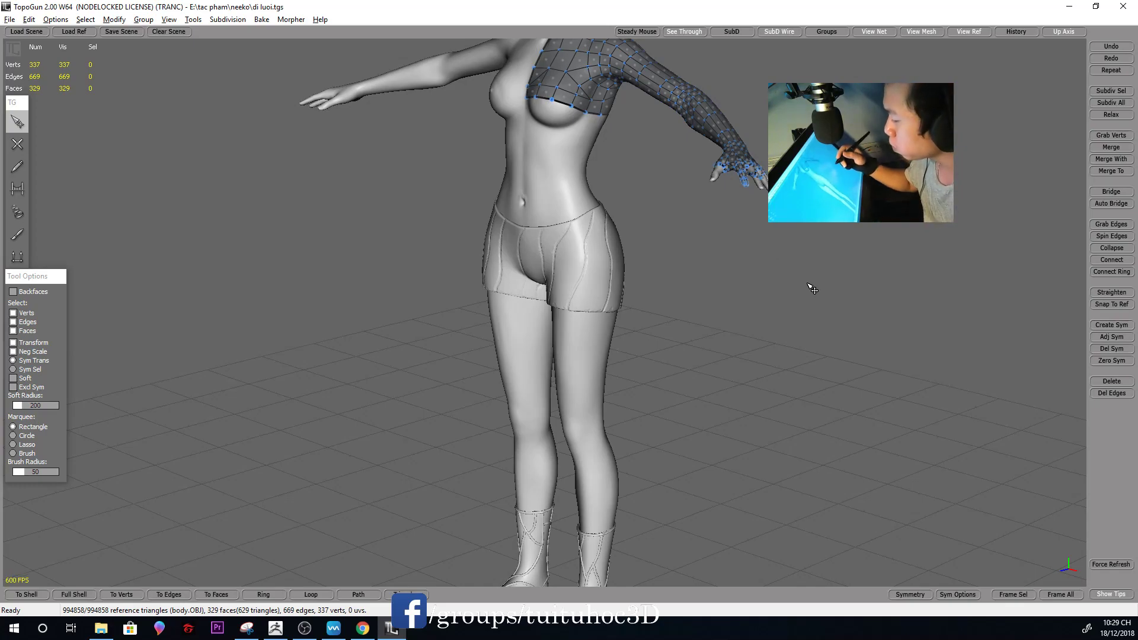
scroll(814, 289, "down", 3)
mouse_move(757, 223)
middle_mouse_down()
mouse_move(721, 332)
mouse_move(701, 338)
mouse_move(699, 327)
middle_mouse_up()
scroll(683, 320, "up", 1)
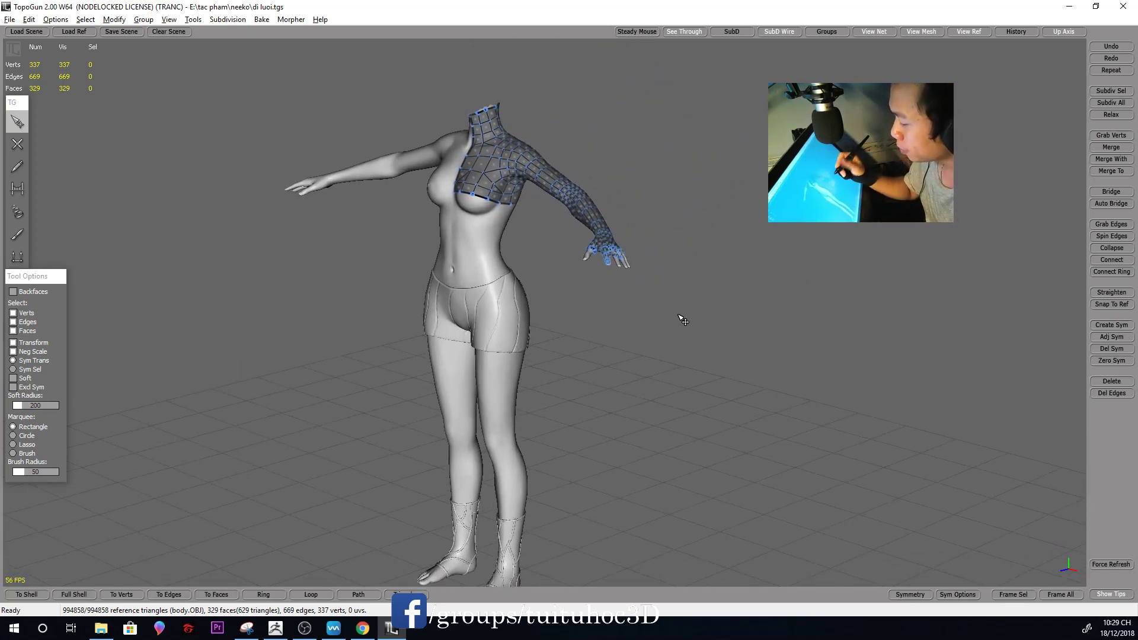
scroll(683, 320, "up", 3)
scroll(747, 275, "down", 2)
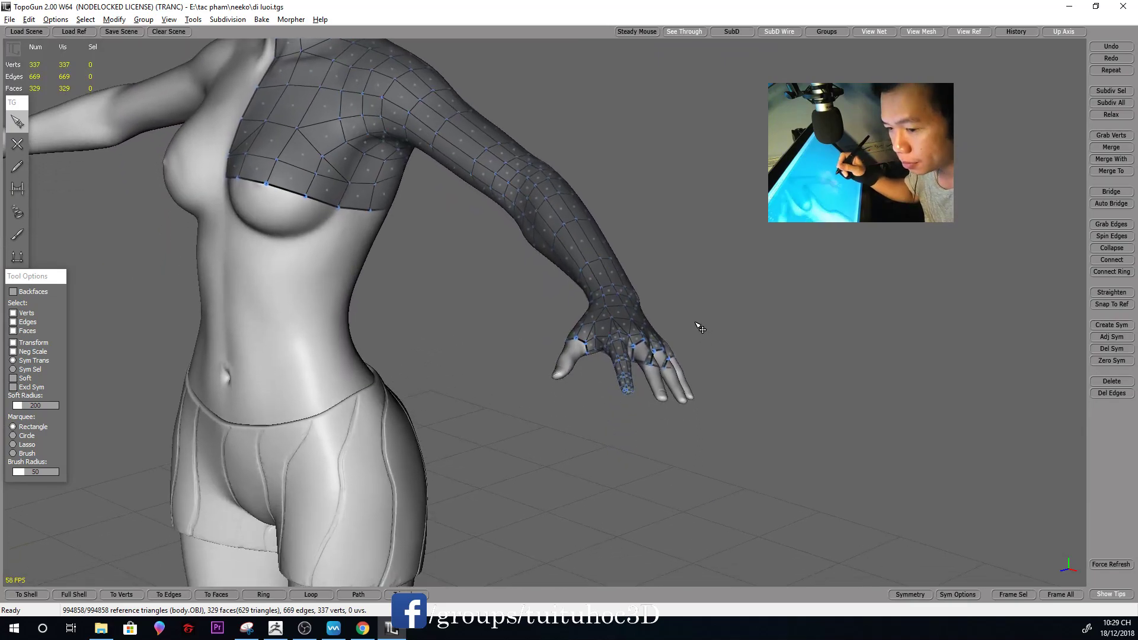
scroll(614, 351, "up", 3)
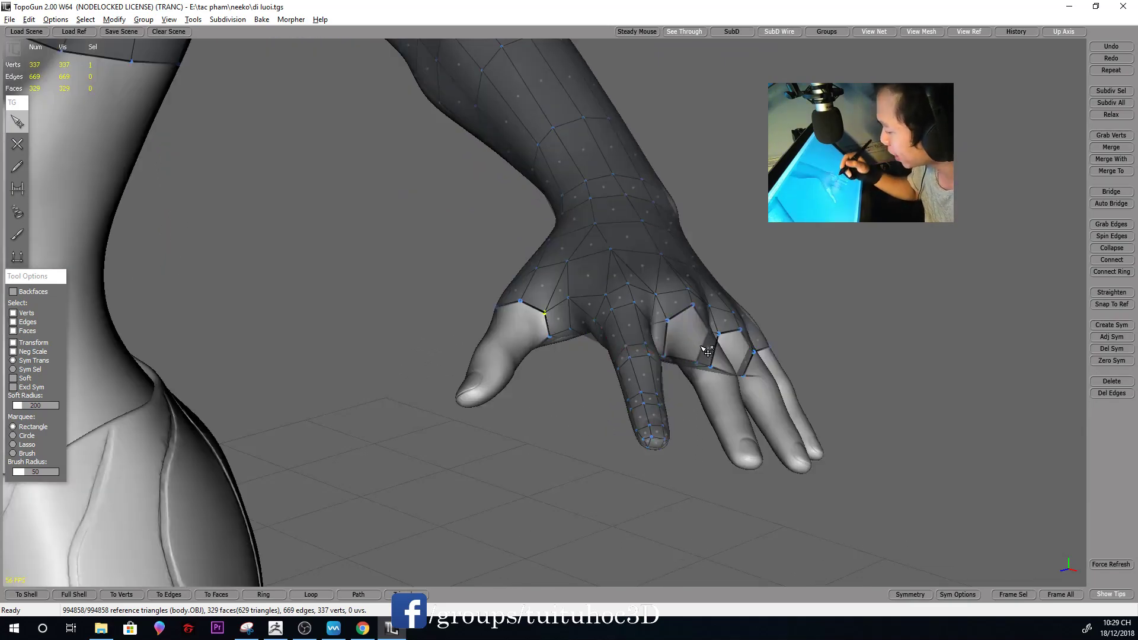
scroll(718, 328, "down", 2)
mouse_move(718, 327)
middle_mouse_down()
mouse_move(838, 315)
mouse_move(768, 381)
mouse_move(753, 372)
mouse_move(749, 452)
mouse_move(745, 394)
mouse_move(705, 363)
middle_mouse_up()
scroll(758, 377, "up", 2)
scroll(719, 393, "up", 3)
scroll(553, 325, "down", 3)
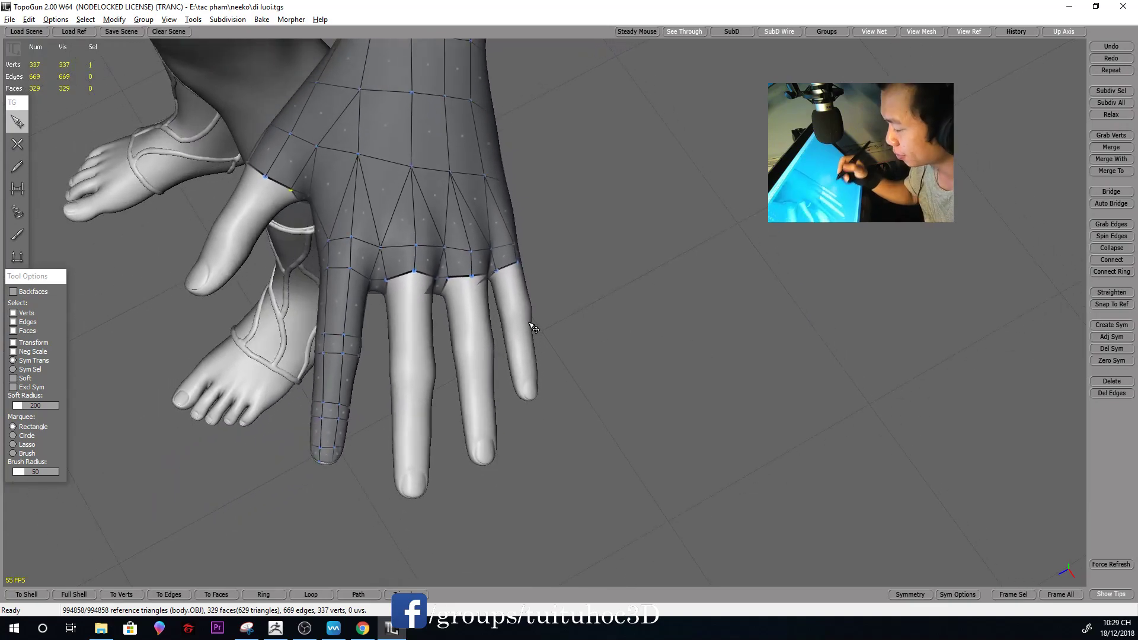
scroll(487, 290, "up", 2)
mouse_move(619, 325)
middle_mouse_down()
mouse_move(680, 299)
mouse_move(711, 198)
mouse_move(692, 183)
mouse_move(695, 237)
mouse_move(713, 247)
mouse_move(737, 161)
mouse_move(661, 357)
middle_mouse_up()
mouse_move(680, 272)
middle_mouse_down()
mouse_move(694, 287)
mouse_move(637, 499)
mouse_move(701, 365)
middle_mouse_up()
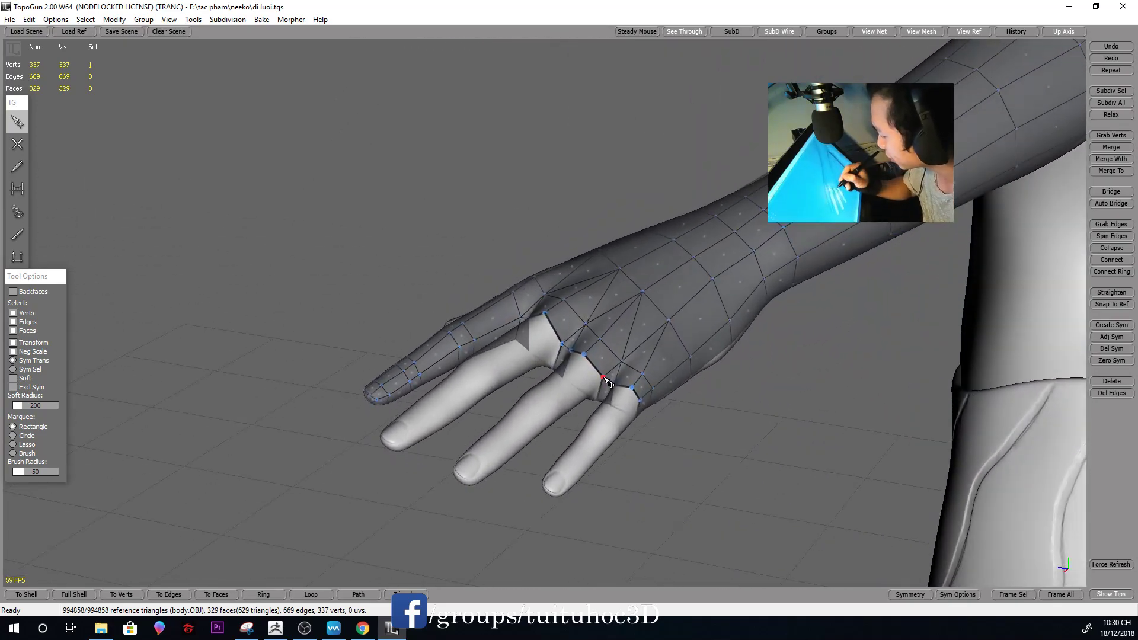
mouse_move(610, 382)
middle_mouse_down()
mouse_move(683, 474)
mouse_move(683, 457)
mouse_move(702, 457)
mouse_move(724, 496)
mouse_move(644, 420)
middle_mouse_up()
mouse_move(737, 483)
middle_mouse_down()
mouse_move(802, 241)
mouse_move(853, 264)
mouse_move(689, 327)
middle_mouse_up()
mouse_move(638, 385)
middle_mouse_down()
mouse_move(747, 305)
mouse_move(802, 244)
mouse_move(790, 262)
mouse_move(686, 286)
middle_mouse_up()
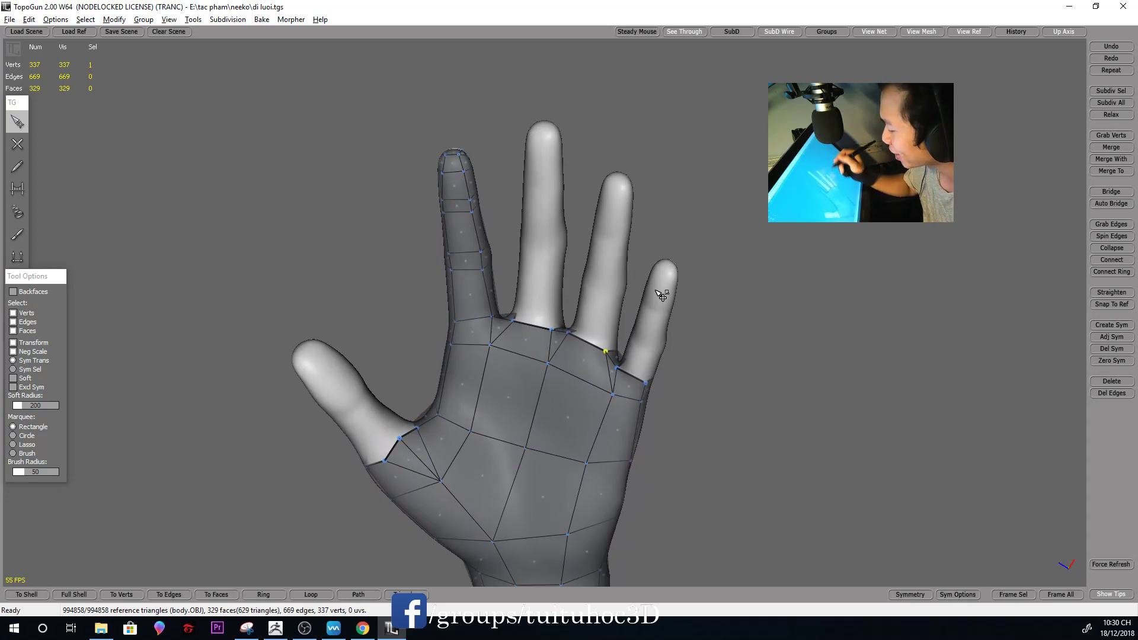
mouse_move(576, 340)
middle_mouse_down()
mouse_move(703, 300)
mouse_move(694, 350)
mouse_move(808, 457)
mouse_move(762, 453)
mouse_move(773, 473)
middle_mouse_up()
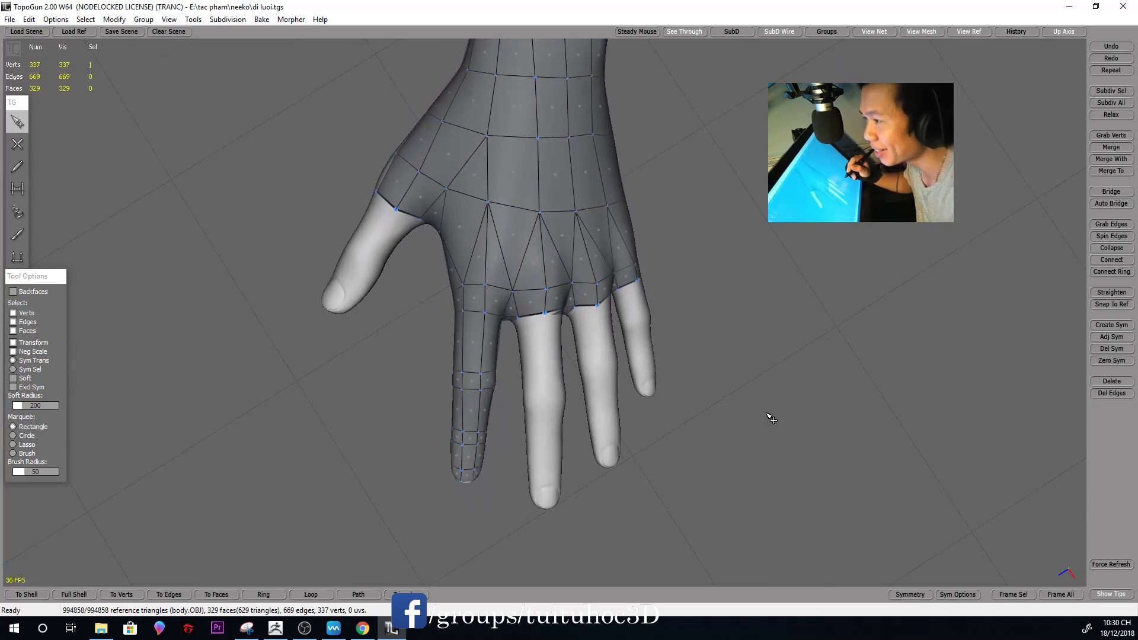
scroll(751, 349, "up", 3)
scroll(753, 353, "up", 2)
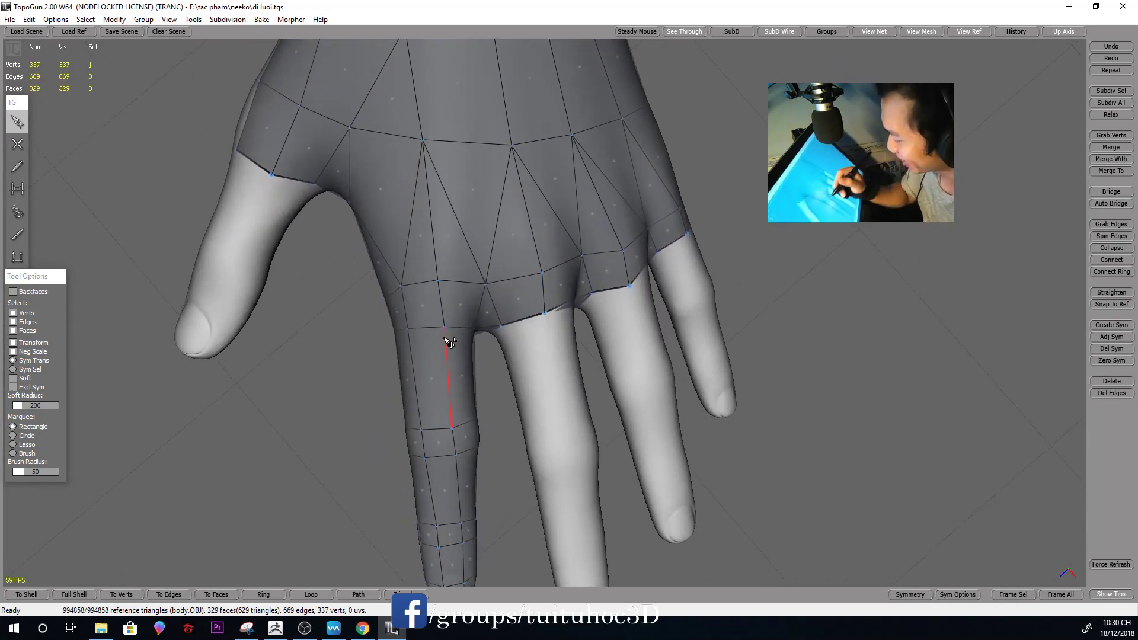
Place SimpleCreate vertices along the finger base, starting quads off the back of the hand
key("2")
left_click(447, 347)
mouse_move(452, 339)
middle_mouse_down()
mouse_move(587, 297)
mouse_move(558, 424)
mouse_move(647, 340)
mouse_move(652, 196)
mouse_move(563, 269)
mouse_move(634, 280)
mouse_move(589, 288)
mouse_move(631, 137)
middle_mouse_up()
left_click(534, 437)
left_click(558, 425)
left_click(562, 268)
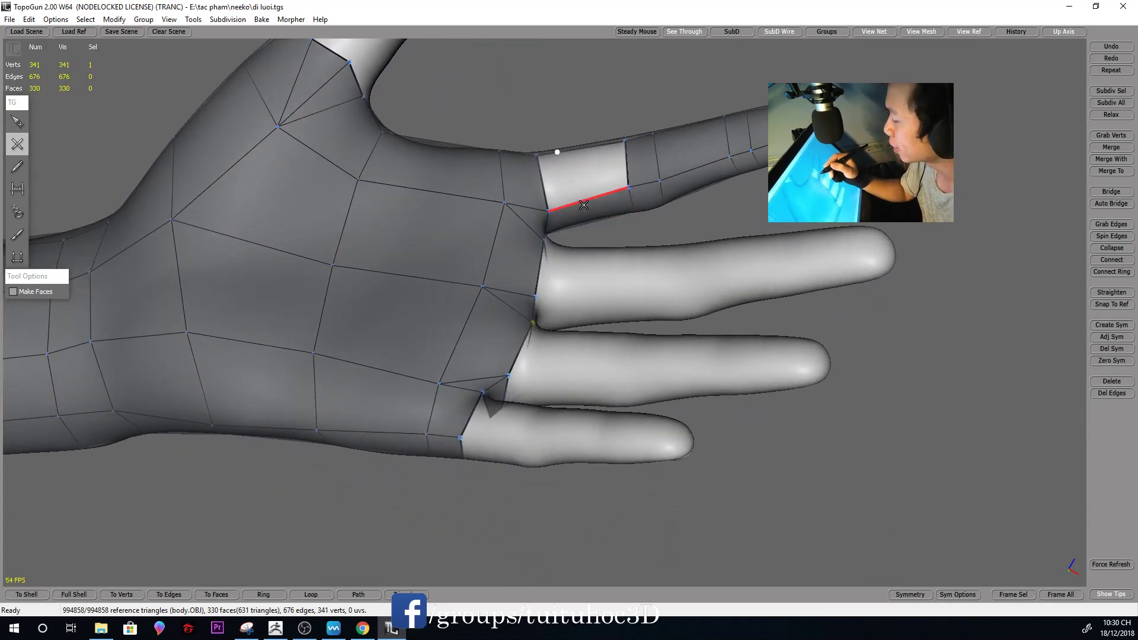
left_click(569, 204)
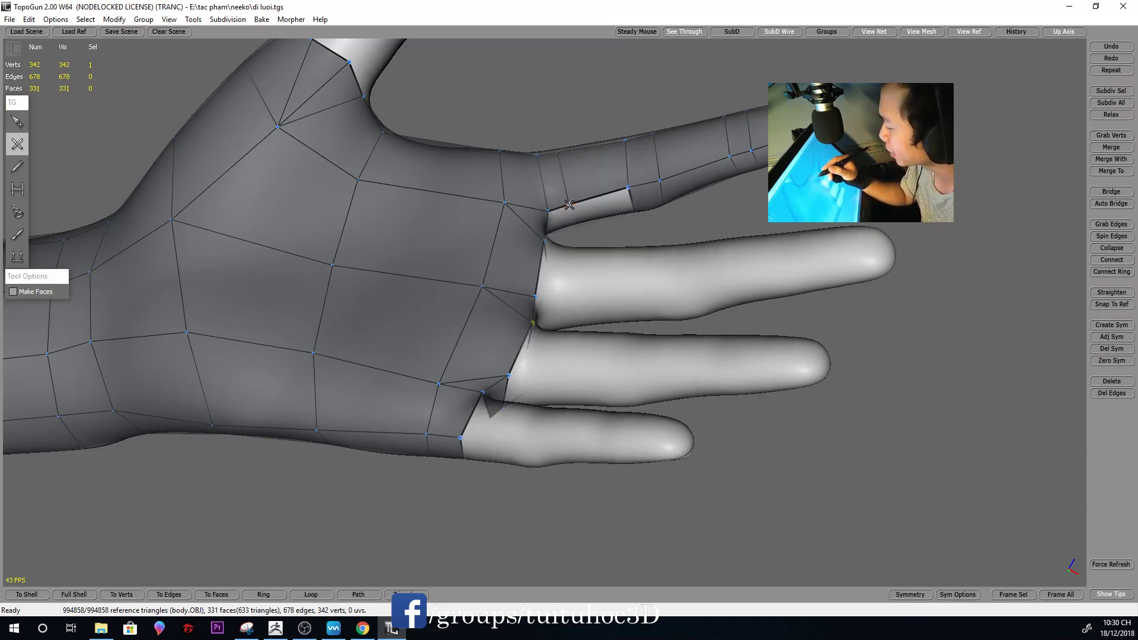
Add one more finger vertex and build its quad faces, undoing and redoing the creation
middle_click_drag(613, 192, 629, 176)
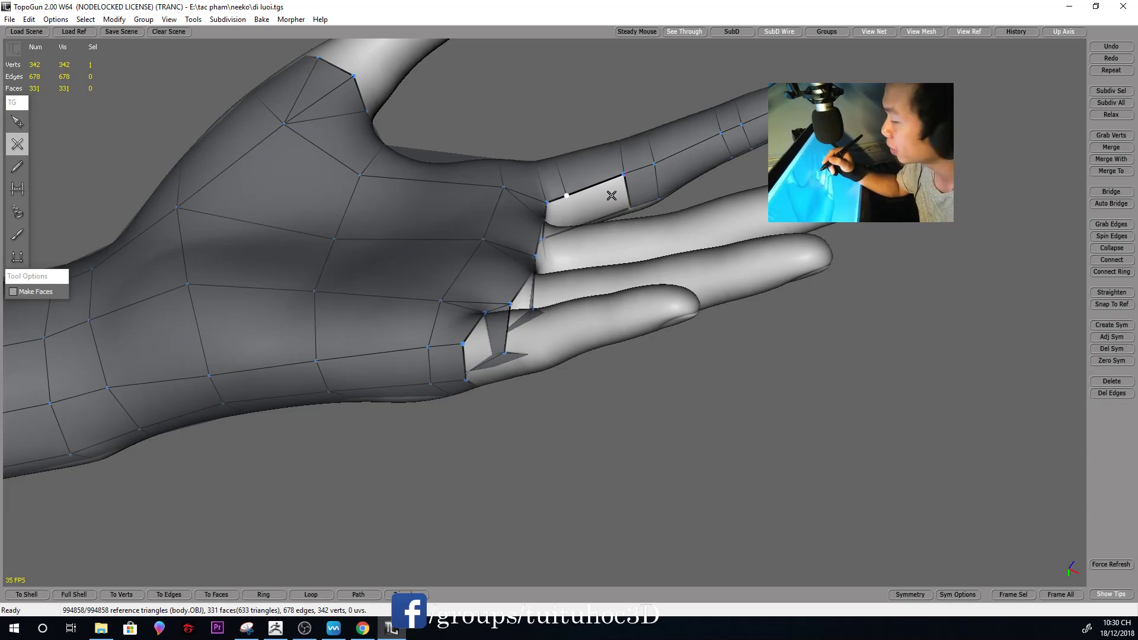
mouse_move(625, 228)
middle_mouse_down()
mouse_move(640, 48)
mouse_move(650, 385)
mouse_move(637, 282)
mouse_move(658, 440)
mouse_move(628, 448)
mouse_move(669, 432)
middle_mouse_up()
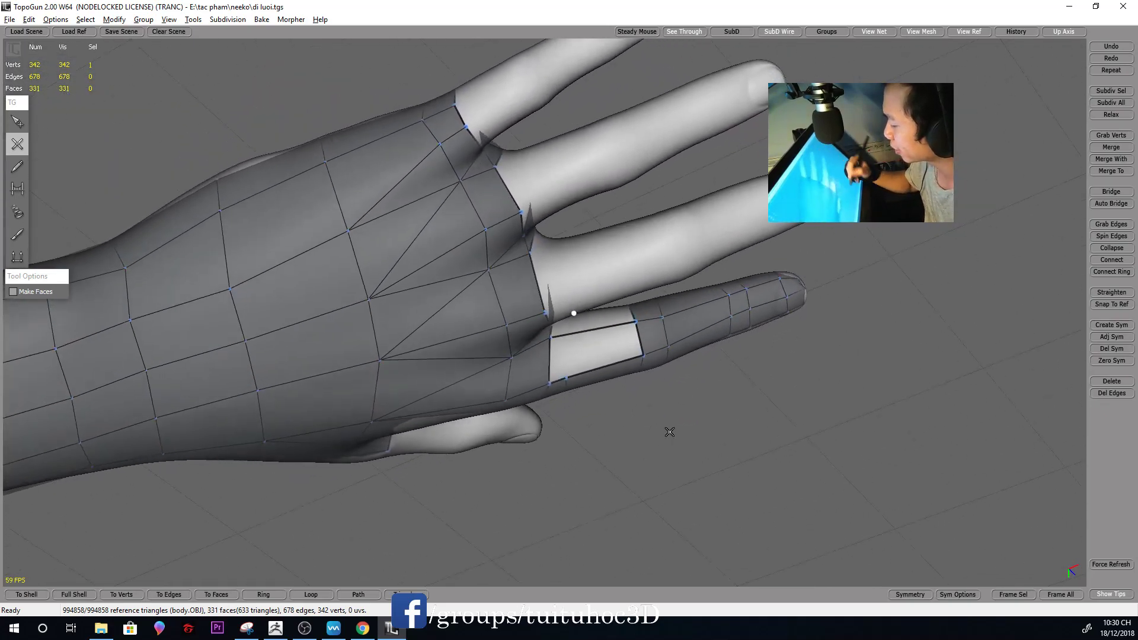
left_click(574, 333)
left_click(566, 376)
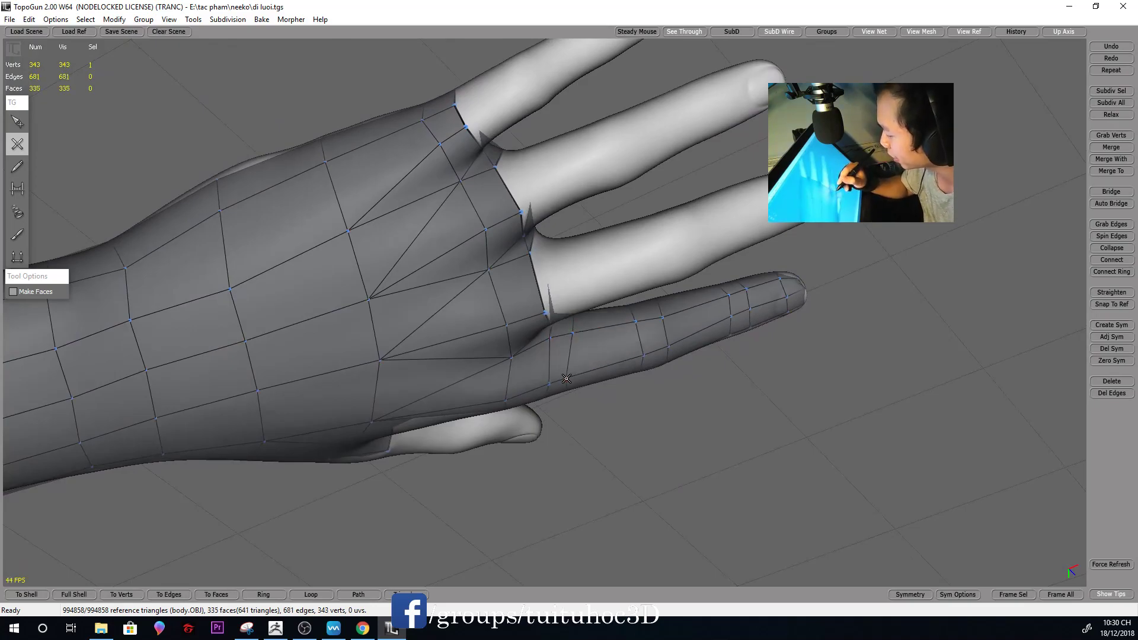
key("ctrl+z")
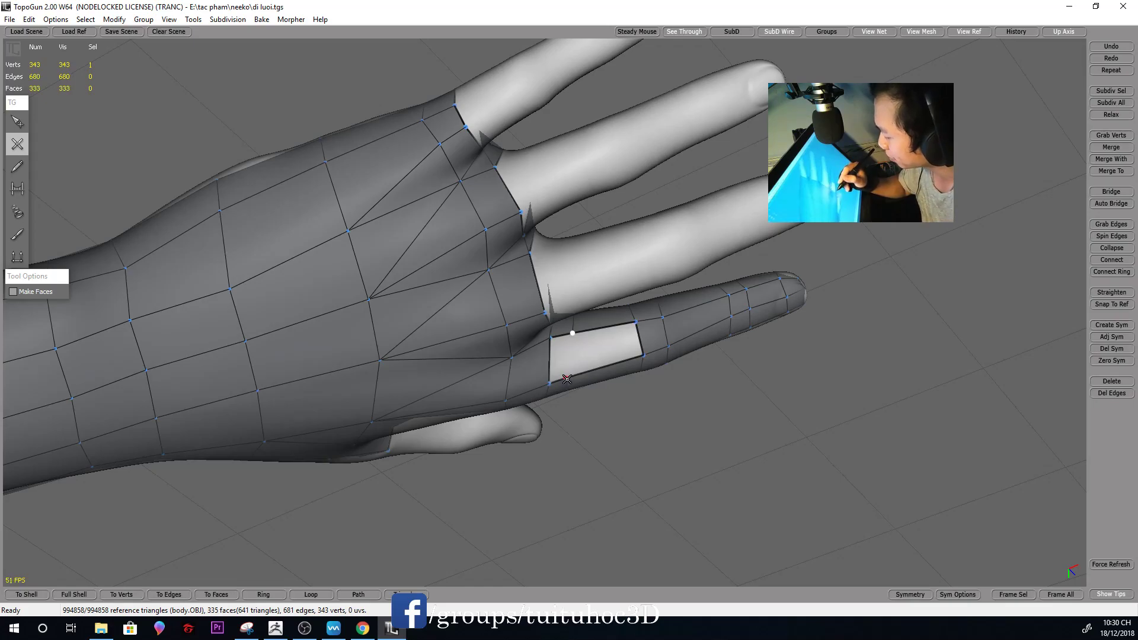
left_click(567, 376)
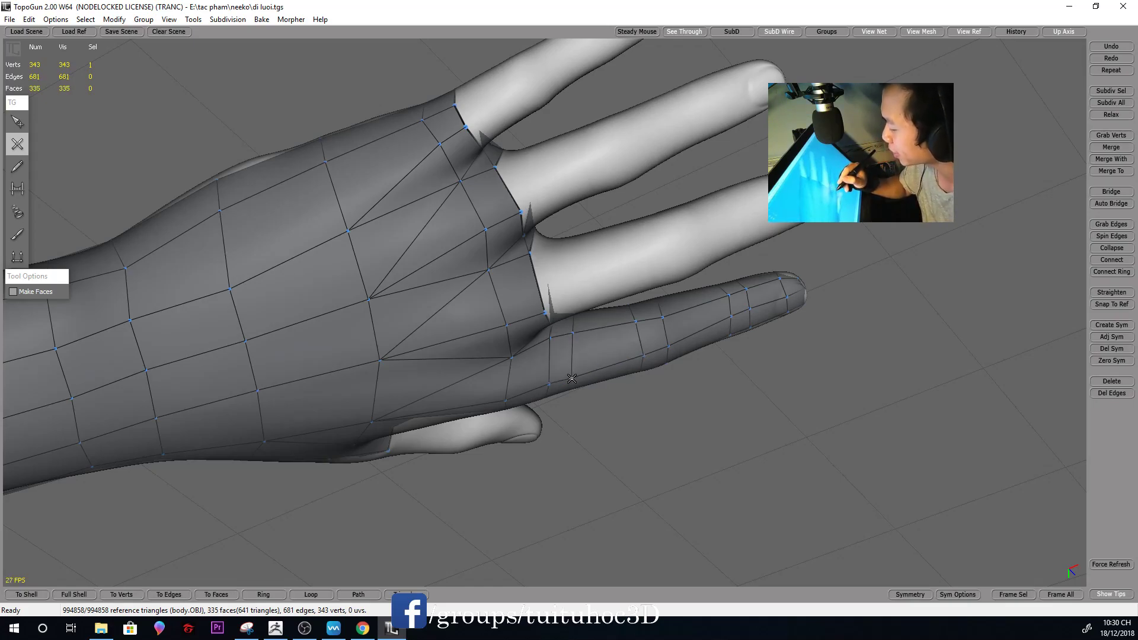
scroll(683, 346, "down", 3)
key("s")
mouse_move(680, 327)
middle_mouse_down()
mouse_move(685, 203)
mouse_move(738, 310)
mouse_move(676, 325)
mouse_move(593, 315)
middle_mouse_up()
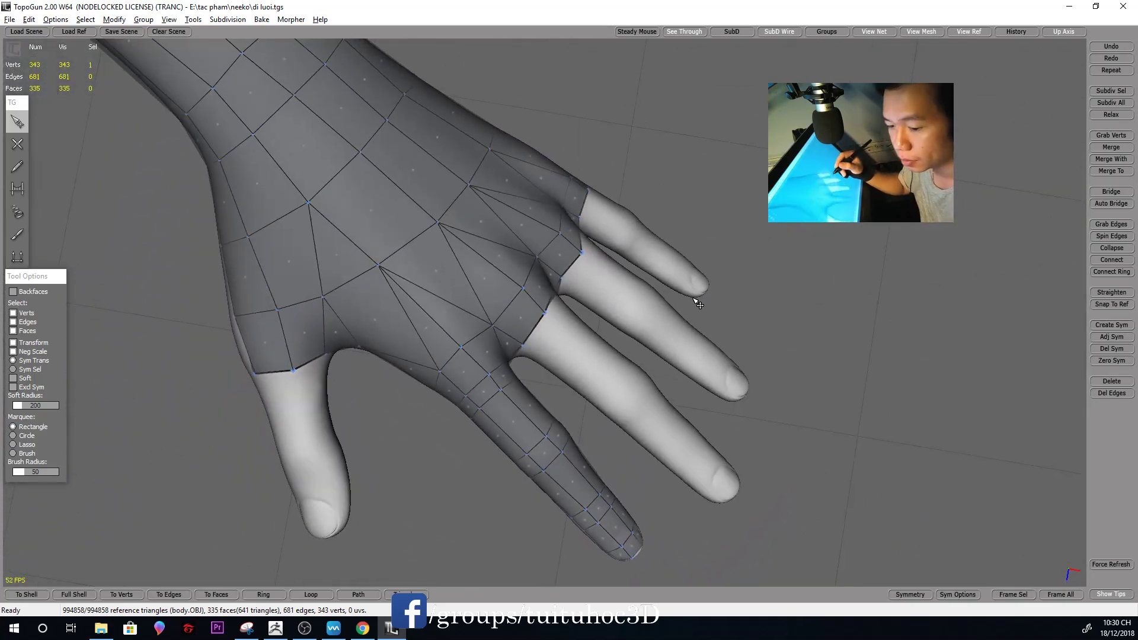
Switch between Create and Select while orbiting the hand toward the middle-finger knuckle
mouse_move(699, 288)
middle_mouse_down()
mouse_move(686, 297)
mouse_move(701, 297)
mouse_move(700, 322)
mouse_move(643, 399)
mouse_move(602, 326)
mouse_move(676, 299)
mouse_move(557, 338)
mouse_move(665, 282)
mouse_move(515, 354)
mouse_move(579, 363)
mouse_move(531, 368)
middle_mouse_up()
key("c")
mouse_move(601, 348)
middle_mouse_down()
mouse_move(552, 346)
mouse_move(555, 380)
mouse_move(734, 176)
mouse_move(559, 350)
mouse_move(551, 332)
mouse_move(537, 339)
middle_mouse_up()
mouse_move(603, 272)
middle_mouse_down()
mouse_move(635, 465)
mouse_move(530, 444)
mouse_move(521, 372)
mouse_move(656, 358)
mouse_move(593, 379)
mouse_move(580, 398)
mouse_move(673, 368)
mouse_move(673, 394)
middle_mouse_up()
key("q")
scroll(673, 395, "up", 2)
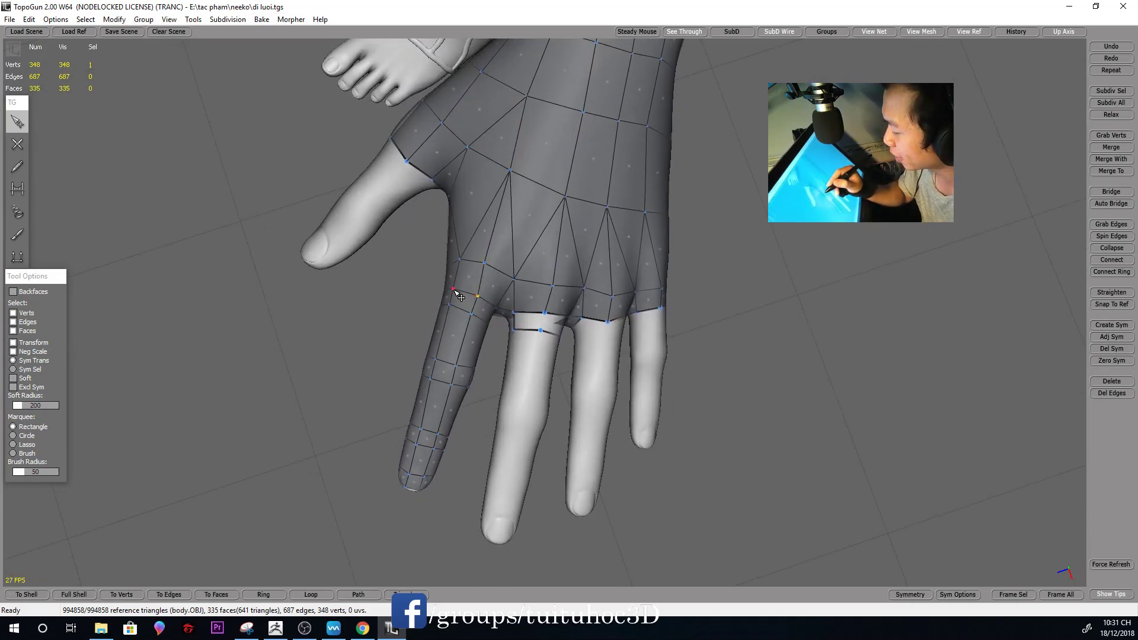
middle_click_drag(452, 312, 474, 319)
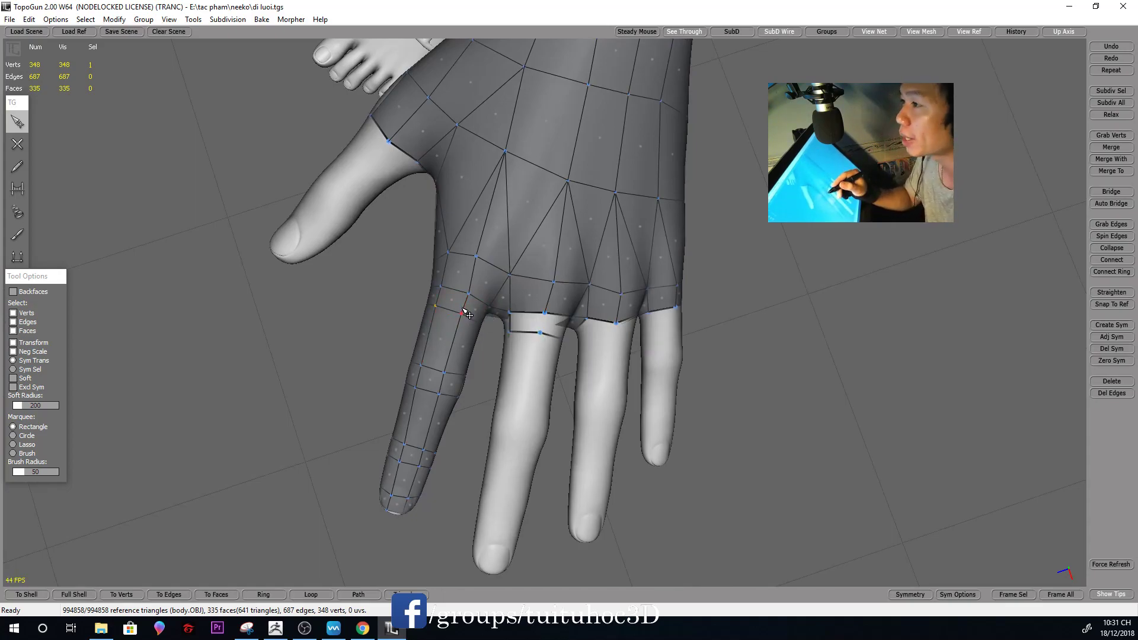
middle_click_drag(484, 331, 666, 261)
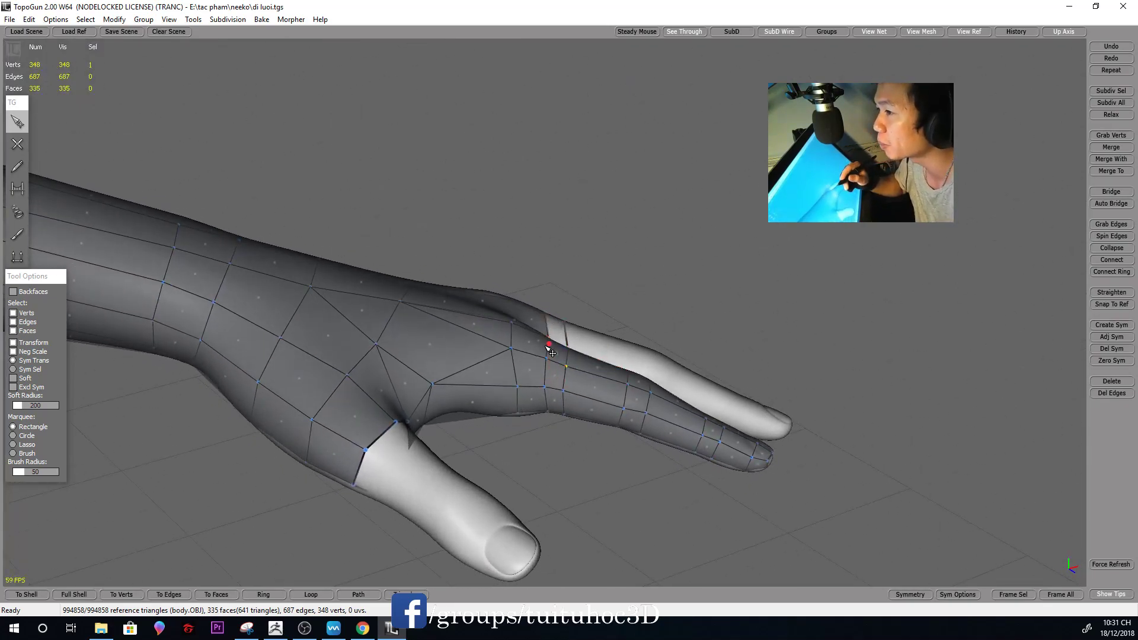
Re-enter the Create tool and work top-down along the middle finger toward its tip
mouse_move(719, 310)
middle_mouse_down()
mouse_move(739, 325)
mouse_move(639, 409)
middle_mouse_up()
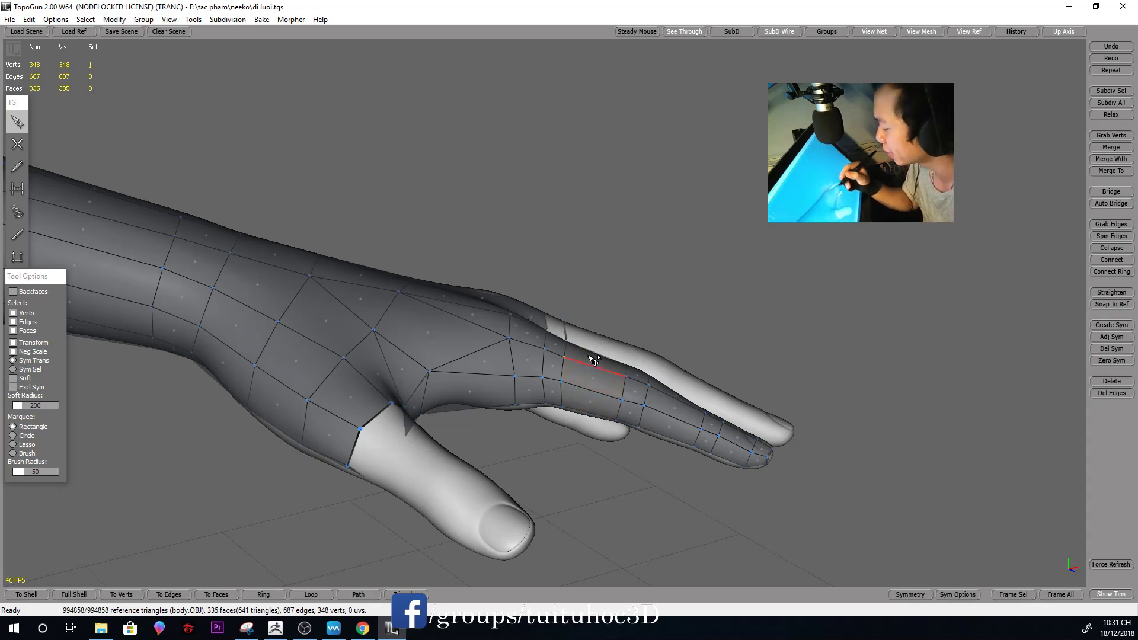
mouse_move(507, 381)
middle_mouse_down()
mouse_move(660, 338)
mouse_move(600, 341)
mouse_move(622, 348)
middle_mouse_up()
scroll(615, 411, "up", 5)
scroll(604, 411, "up", 3)
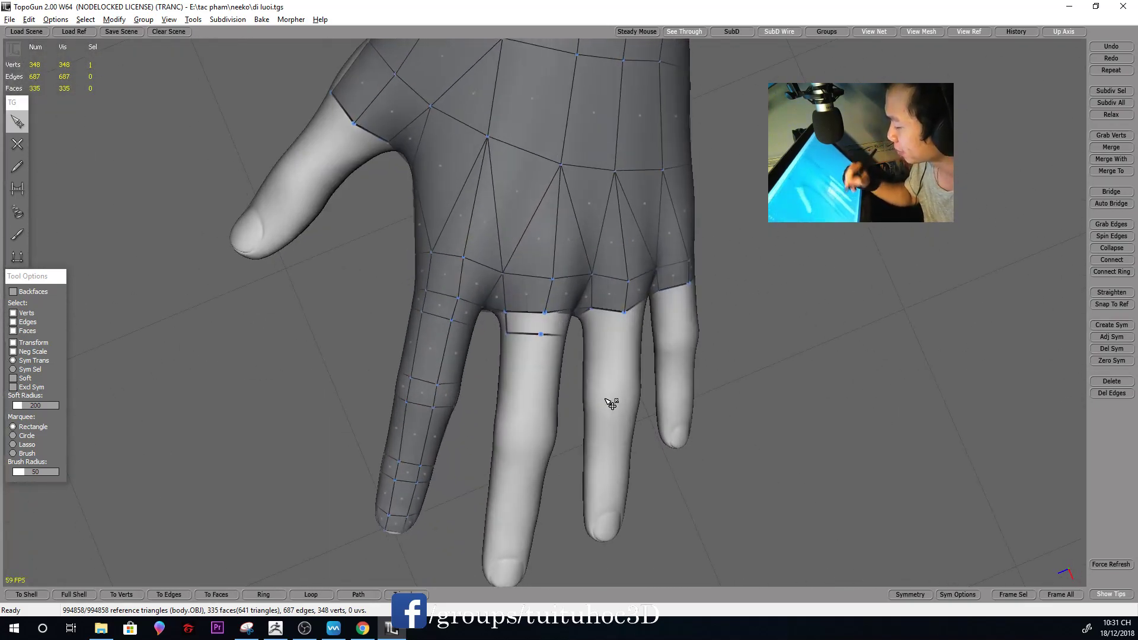
mouse_move(662, 325)
middle_mouse_down()
mouse_move(559, 224)
mouse_move(555, 342)
middle_mouse_up()
middle_click_drag(631, 327, 755, 304)
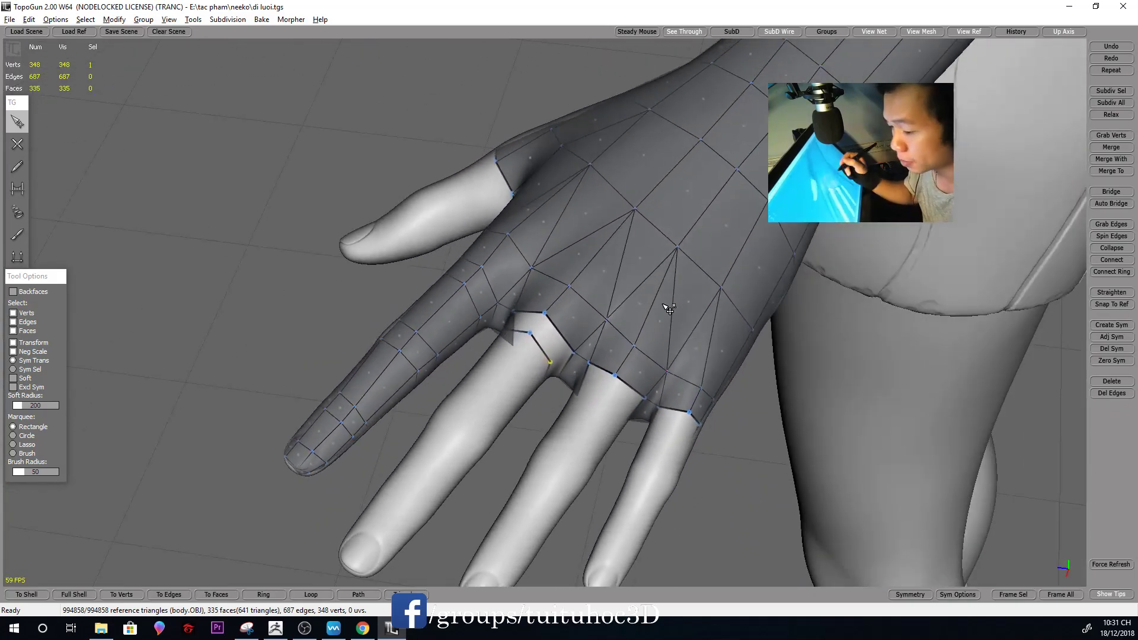
middle_click_drag(638, 364, 549, 307)
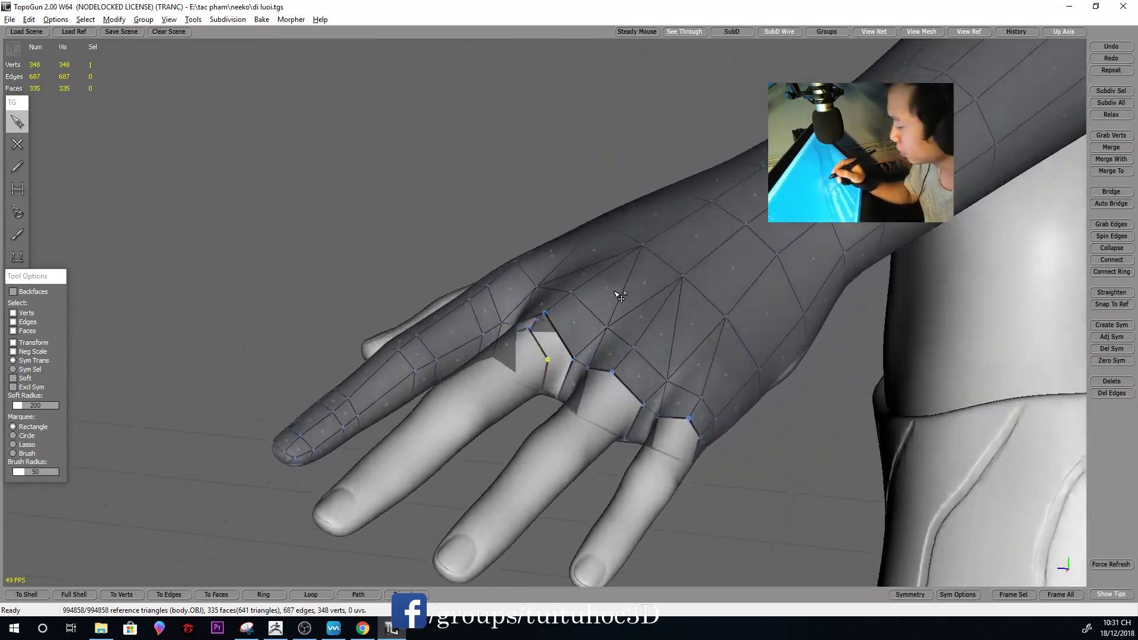
key("e")
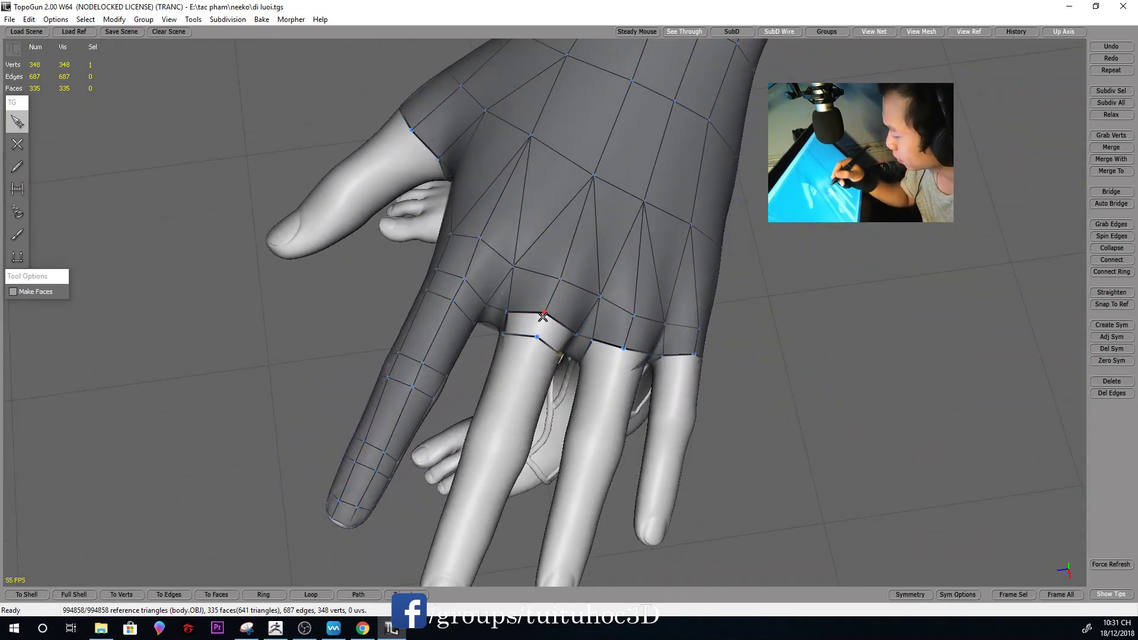
mouse_move(535, 338)
middle_mouse_down()
mouse_move(574, 342)
mouse_move(593, 294)
middle_mouse_up()
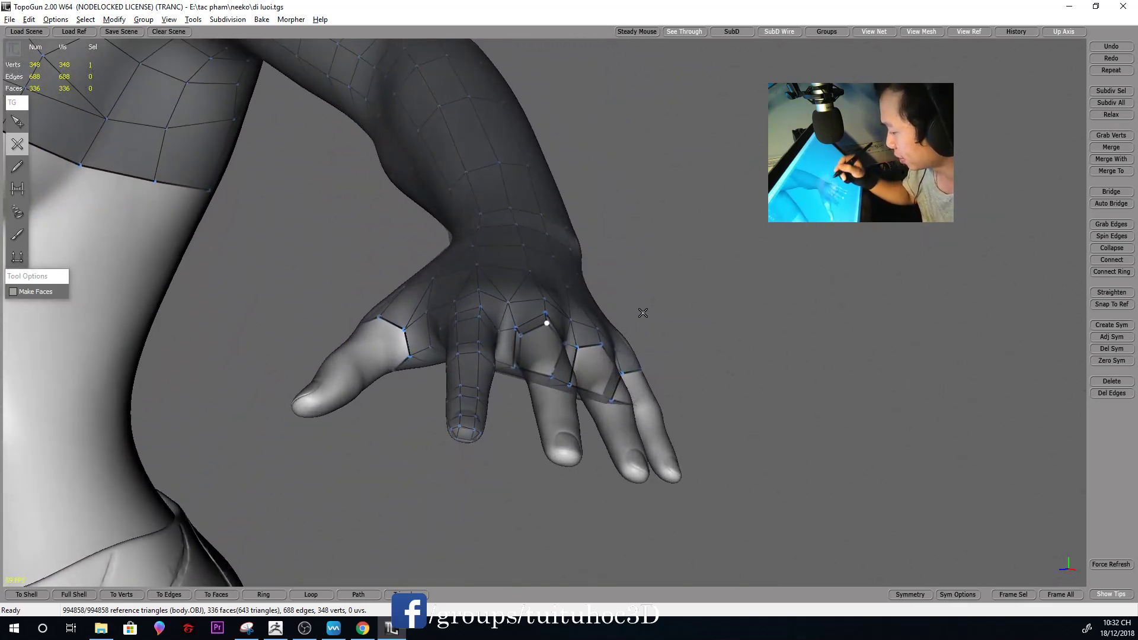
mouse_move(643, 312)
middle_mouse_down()
mouse_move(642, 437)
mouse_move(545, 358)
middle_mouse_up()
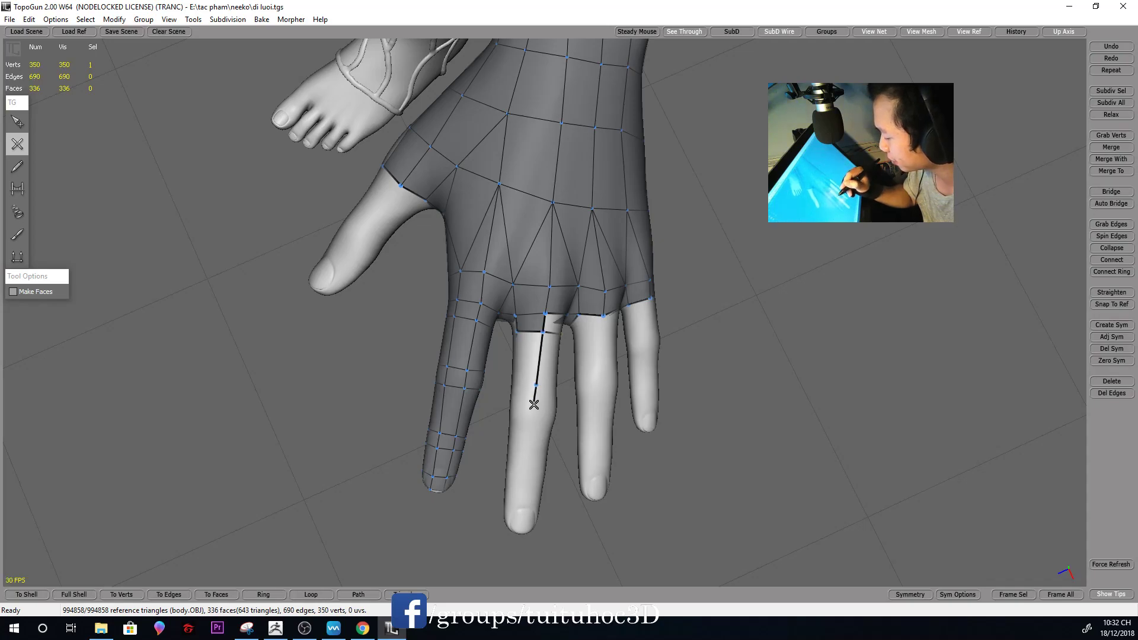
mouse_move(563, 392)
middle_mouse_down()
mouse_move(586, 332)
mouse_move(623, 356)
mouse_move(663, 305)
mouse_move(605, 361)
middle_mouse_up()
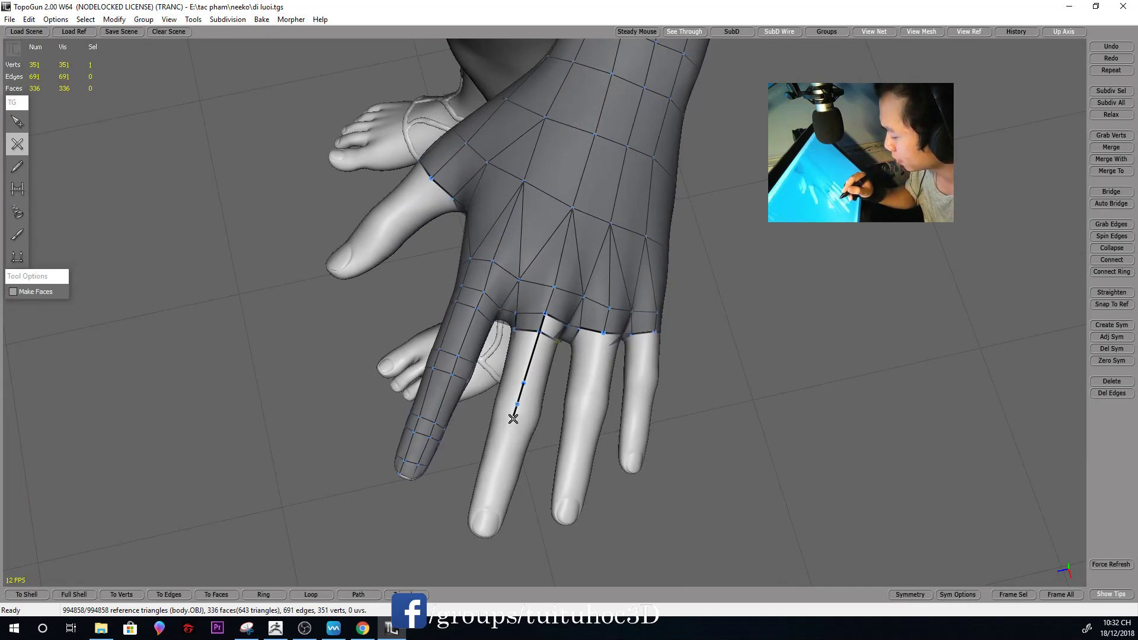
middle_click_drag(658, 368, 674, 345)
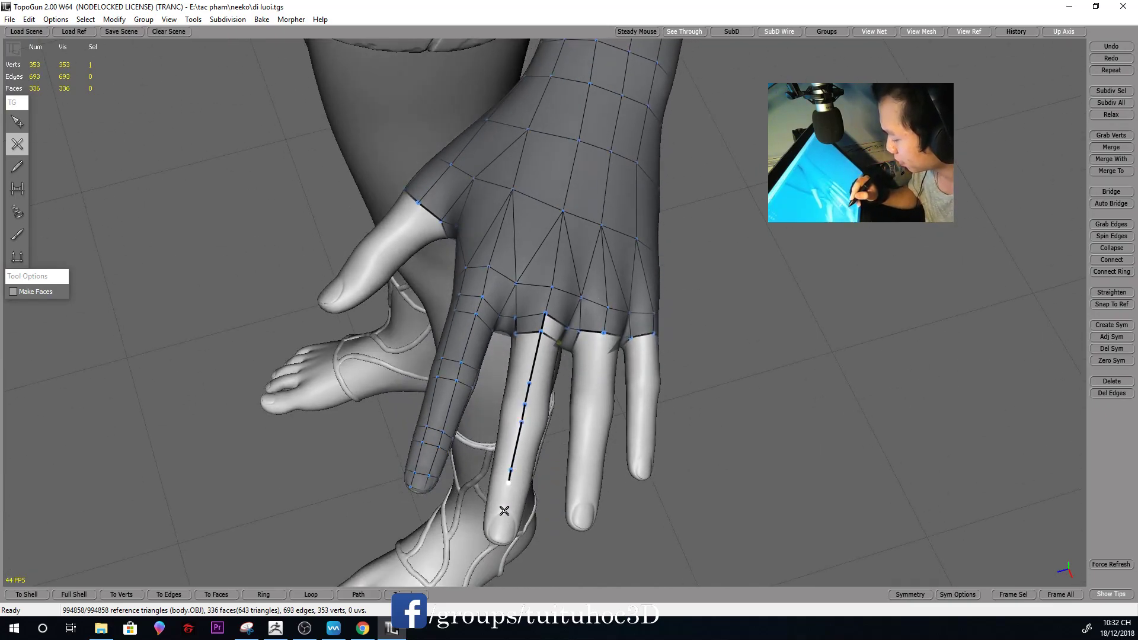
Nudge an index-finger vertex slightly upward and deselect it
key("s")
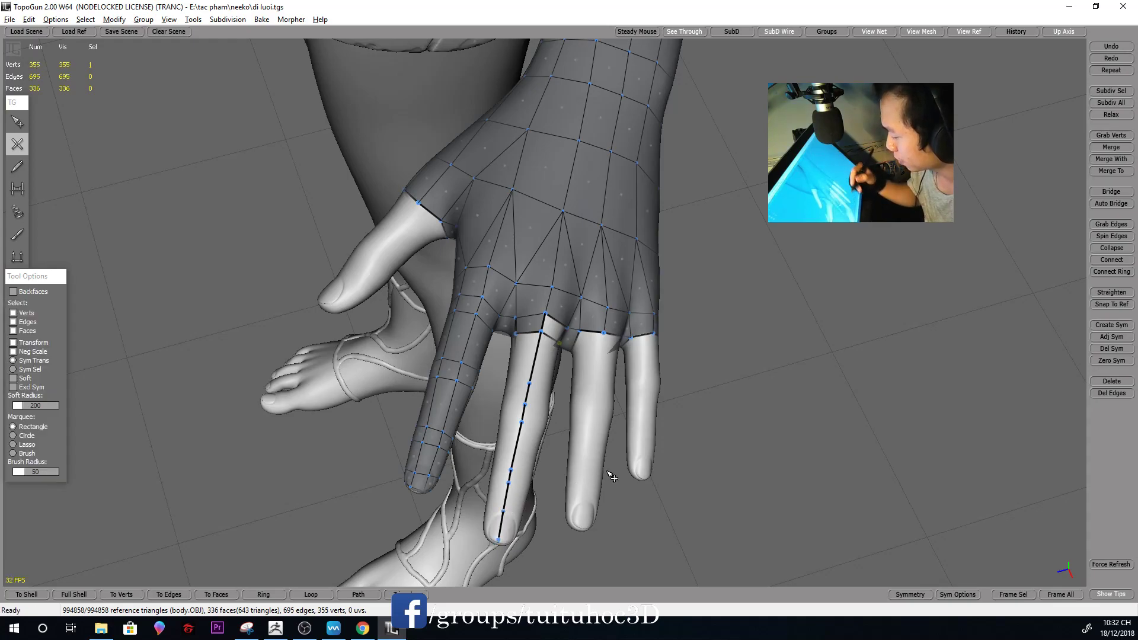
mouse_move(513, 513)
middle_mouse_down()
mouse_move(648, 386)
mouse_move(668, 427)
mouse_move(681, 406)
mouse_move(569, 380)
mouse_move(709, 337)
mouse_move(816, 280)
mouse_move(816, 314)
mouse_move(839, 282)
mouse_move(780, 361)
mouse_move(463, 438)
middle_mouse_up()
key("c")
key("s")
left_click_drag(461, 438, 460, 429)
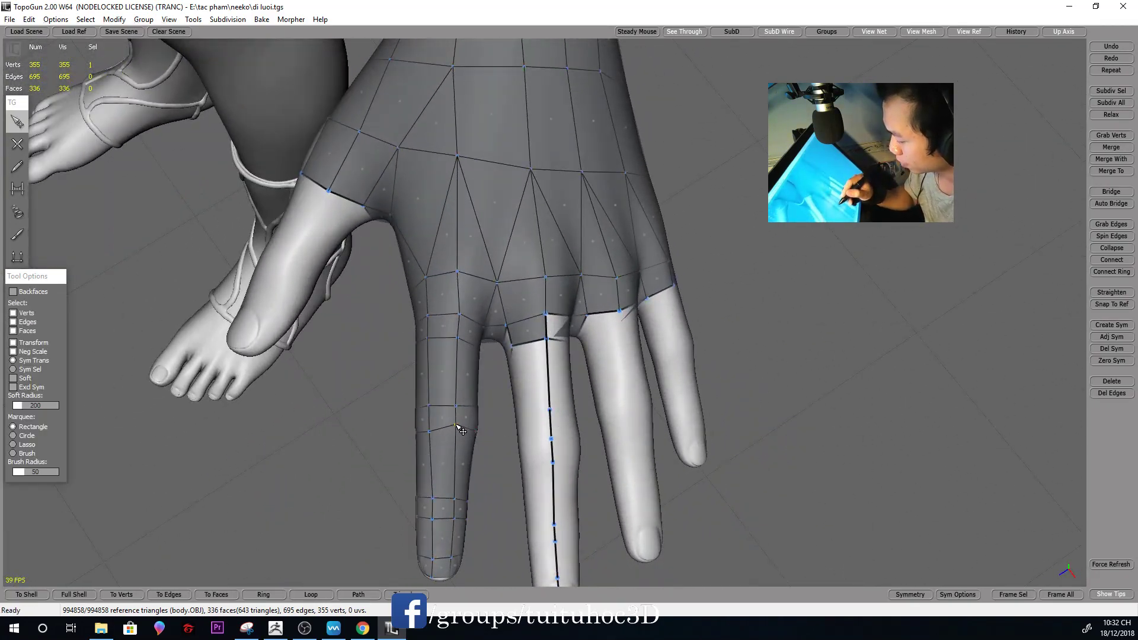
left_click(489, 444)
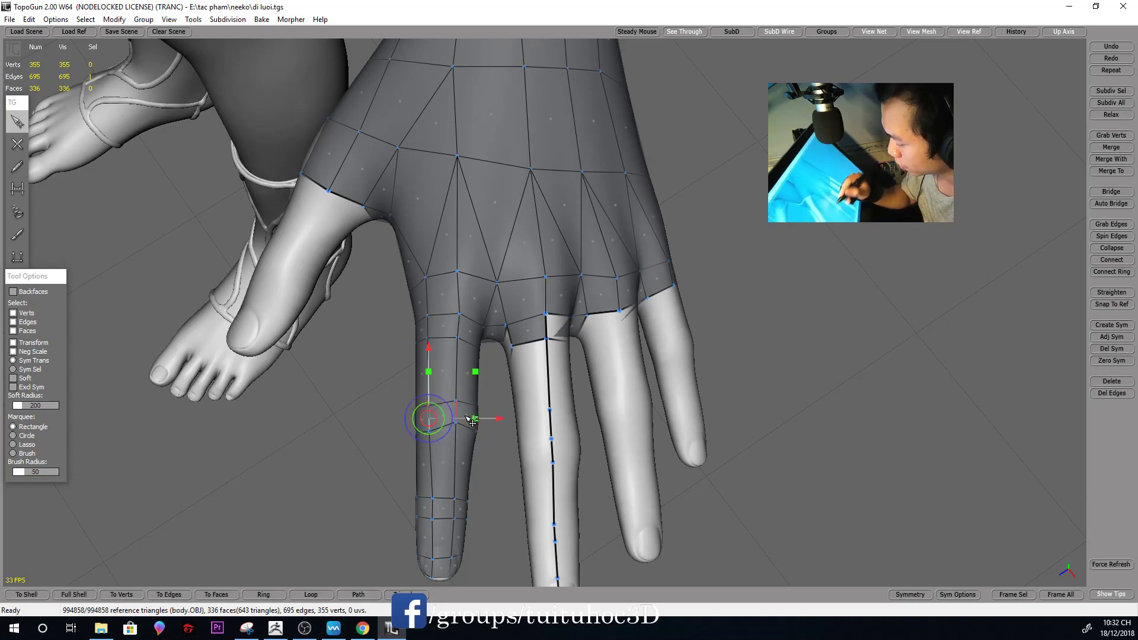
Zoom in and slide a second index-finger vertex slightly to the right
scroll(497, 434, "up", 10)
scroll(497, 434, "down", 8)
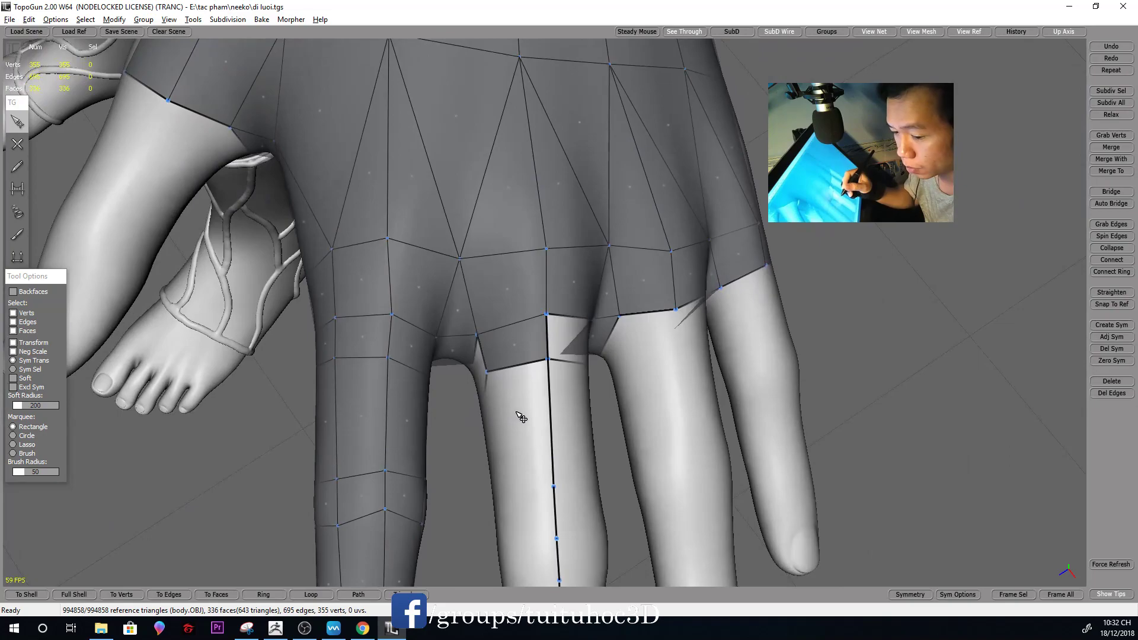
scroll(521, 414, "down", 1)
scroll(516, 415, "down", 1)
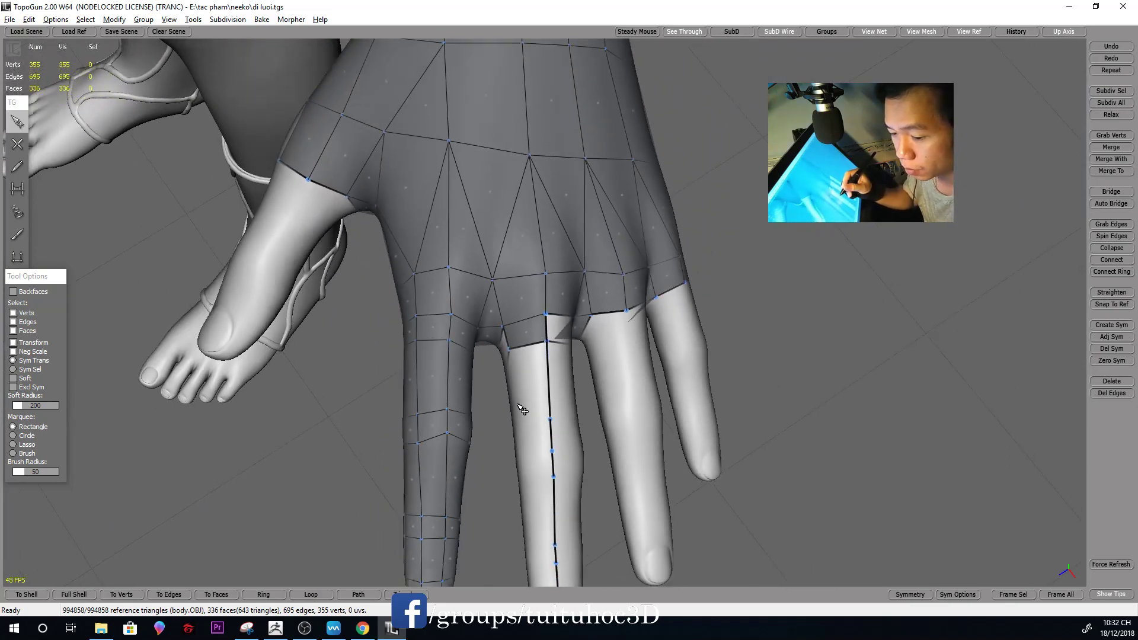
scroll(522, 410, "down", 1)
scroll(521, 409, "up", 2)
scroll(453, 375, "up", 1)
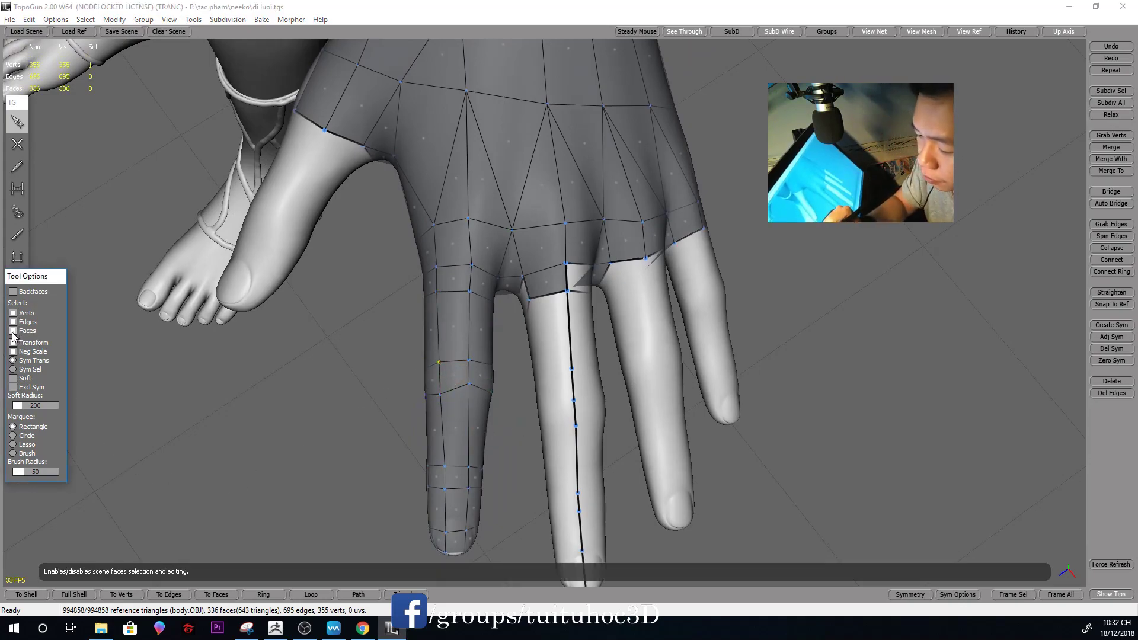
mouse_move(492, 358)
middle_mouse_down()
mouse_move(503, 361)
mouse_move(460, 363)
middle_mouse_up()
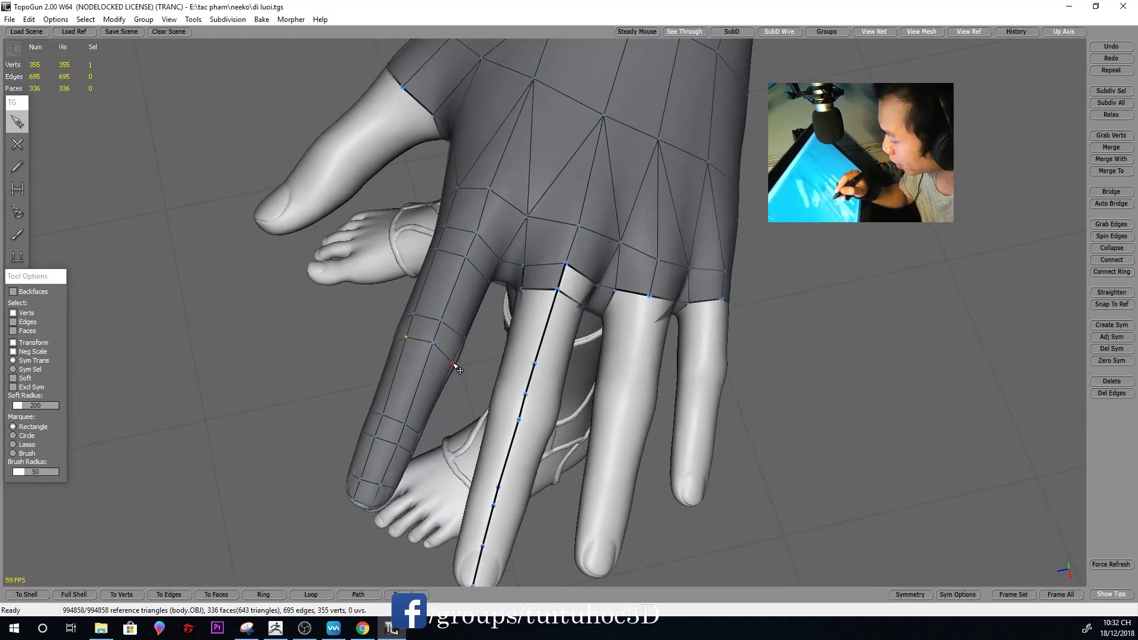
mouse_move(557, 340)
middle_mouse_down()
mouse_move(454, 304)
mouse_move(475, 216)
mouse_move(482, 452)
mouse_move(479, 382)
middle_mouse_up()
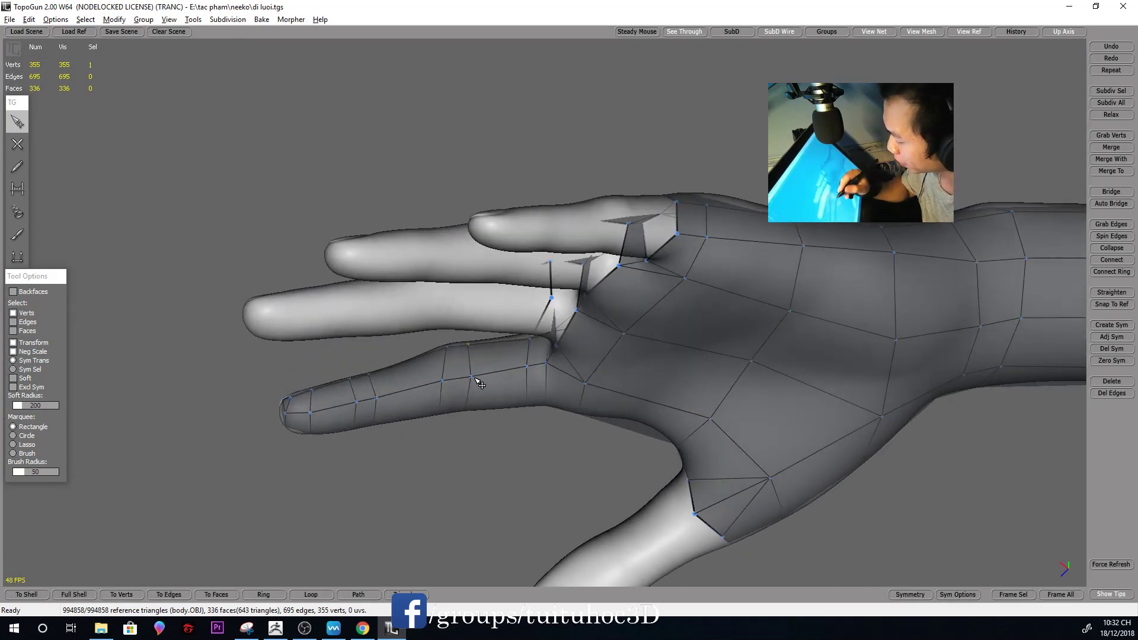
left_click_drag(442, 380, 450, 381)
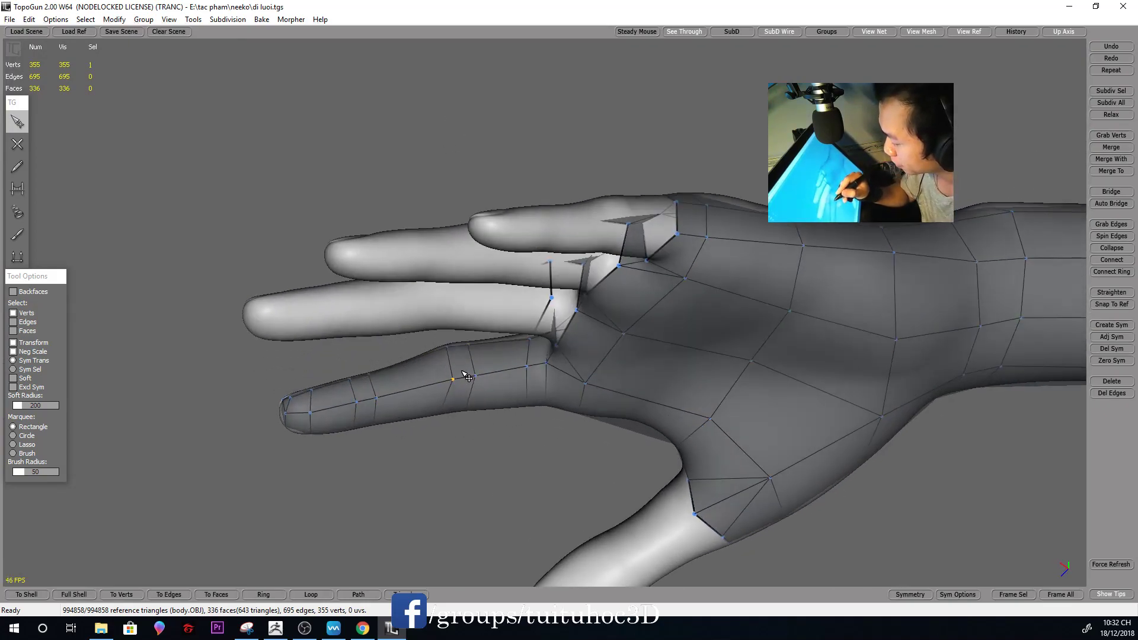
Orbit to the back of the hand and select an index-finger vertex to build from
middle_click_drag(509, 408, 487, 260)
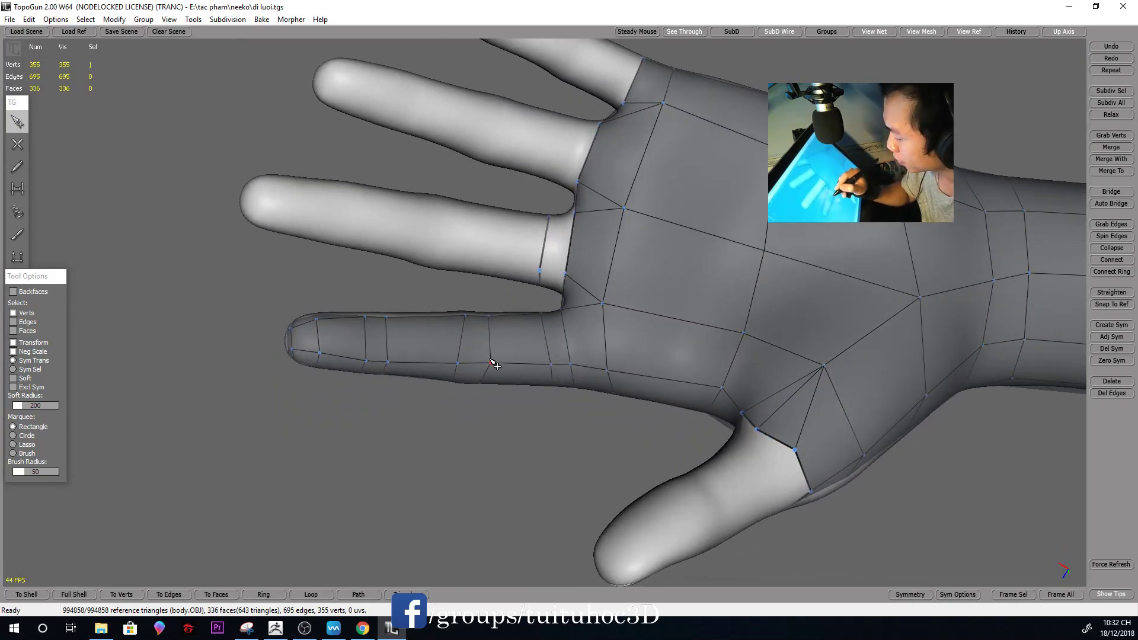
mouse_move(525, 364)
middle_mouse_down()
mouse_move(542, 326)
mouse_move(529, 259)
middle_mouse_up()
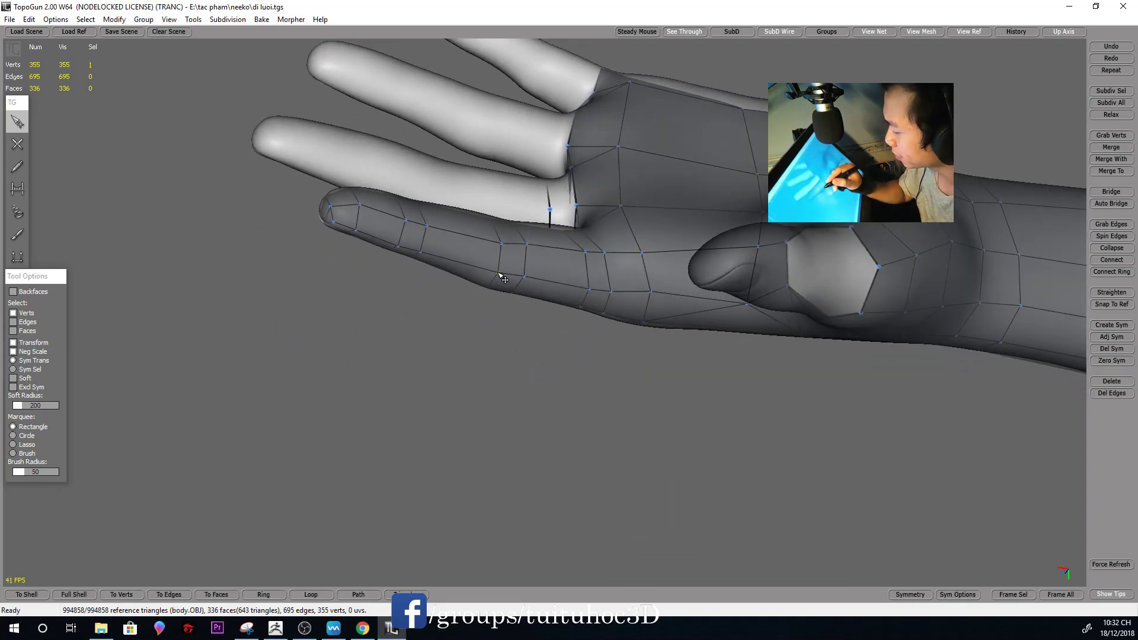
mouse_move(620, 303)
middle_mouse_down()
mouse_move(659, 302)
mouse_move(777, 356)
mouse_move(658, 376)
mouse_move(697, 414)
middle_mouse_up()
scroll(697, 414, "up", 3)
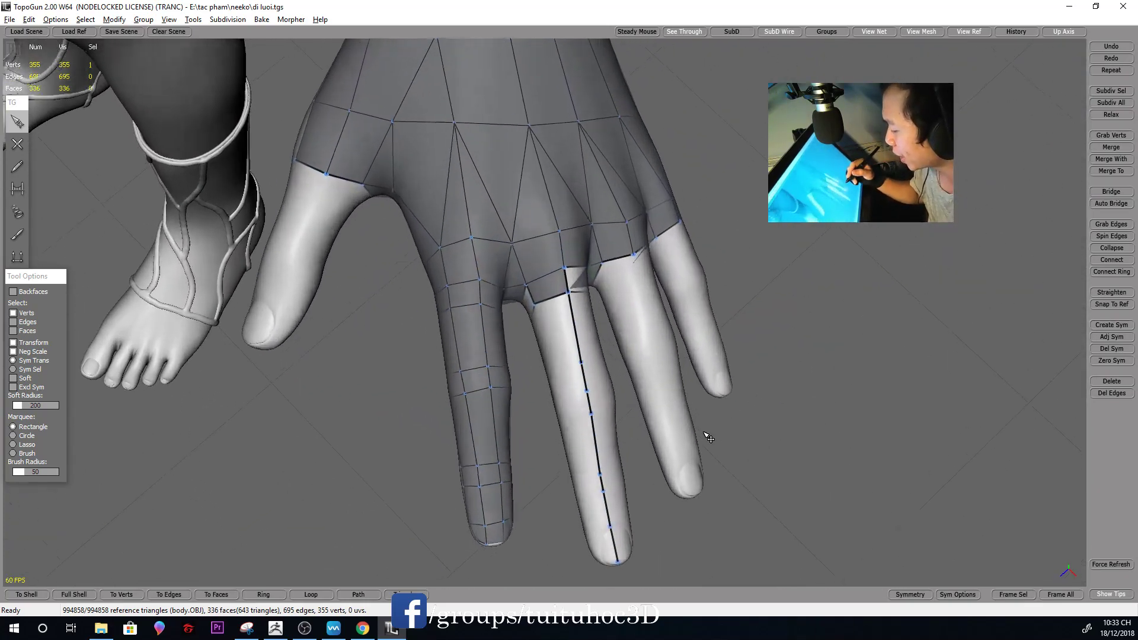
scroll(706, 436, "up", 2)
left_click(449, 409)
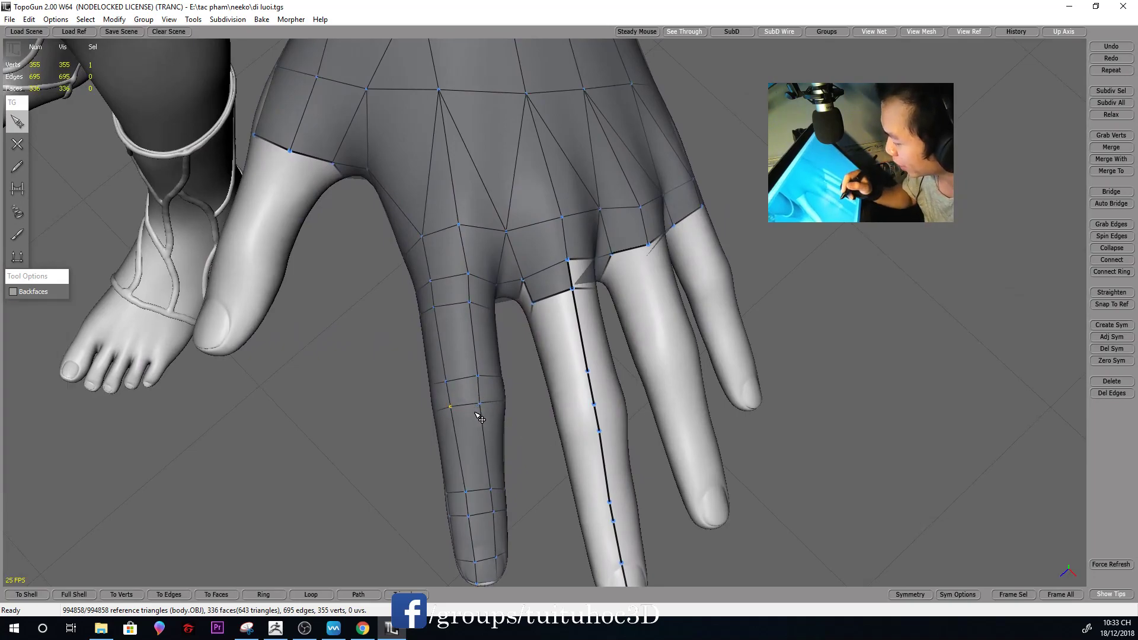
Add new faces along the index finger's strip with Make Faces
key("e")
left_click(453, 422)
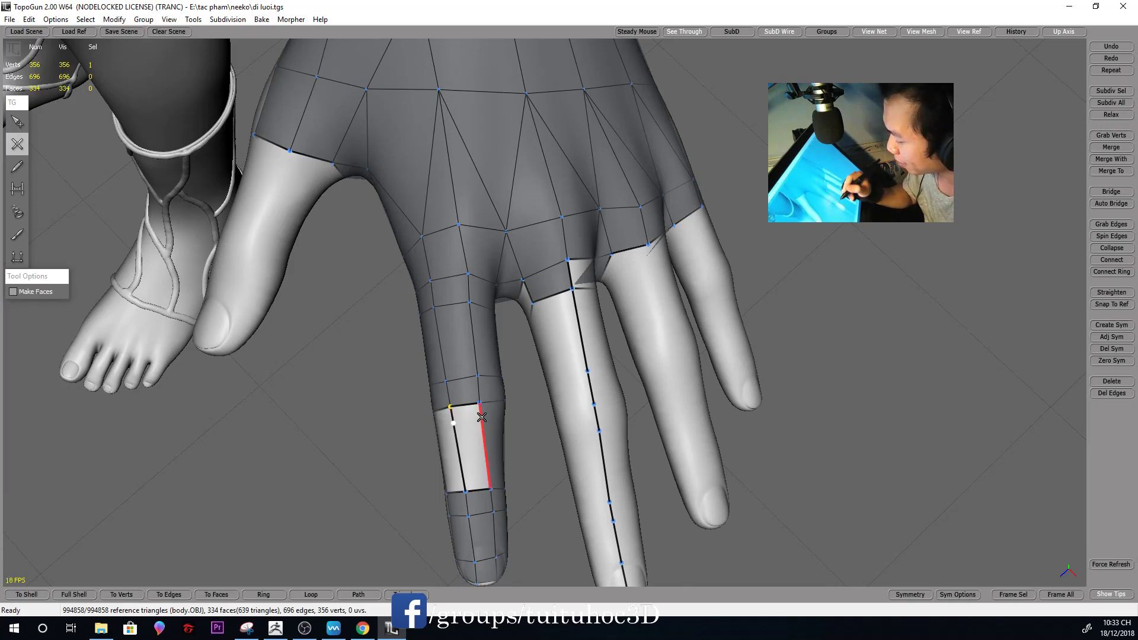
right_click_drag(533, 408, 413, 332)
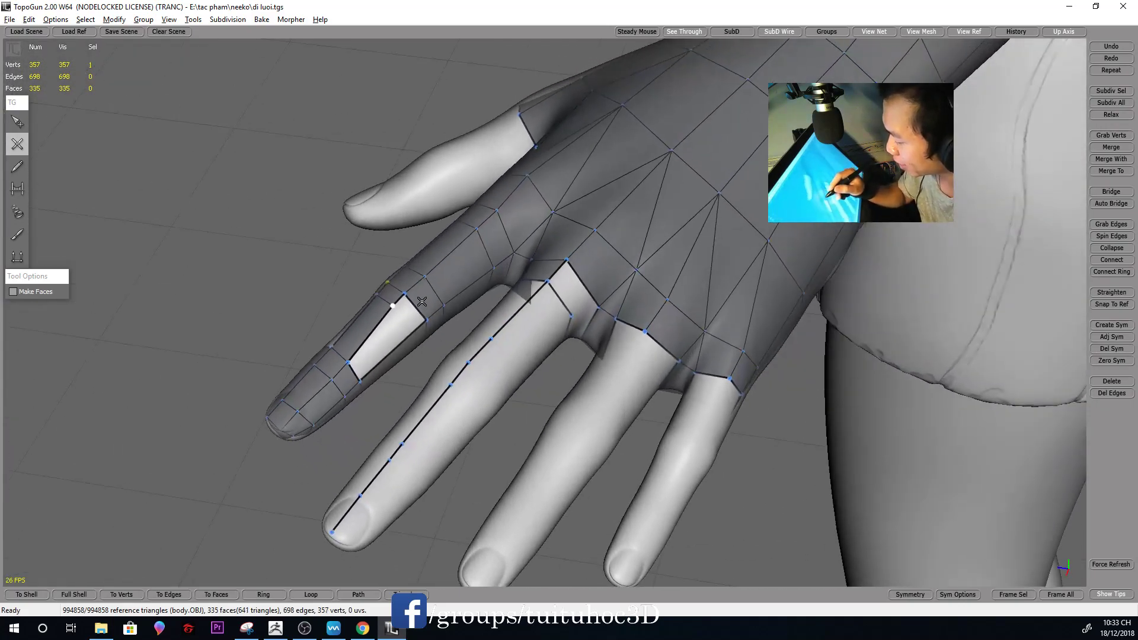
left_click(414, 332)
right_click_drag(492, 384, 448, 405)
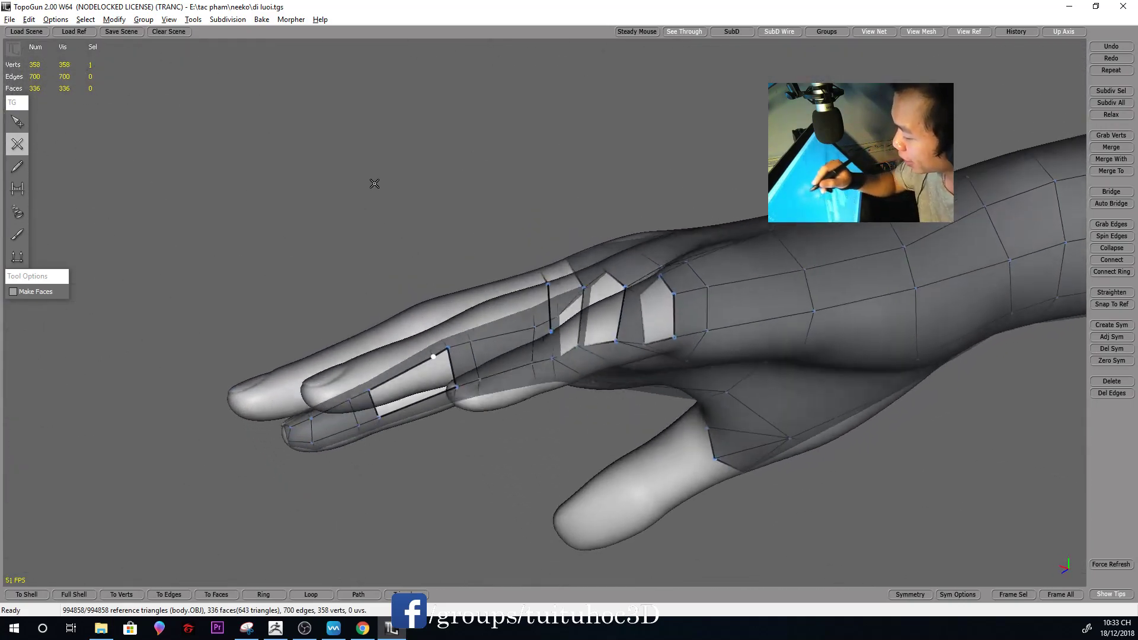
left_click(448, 405)
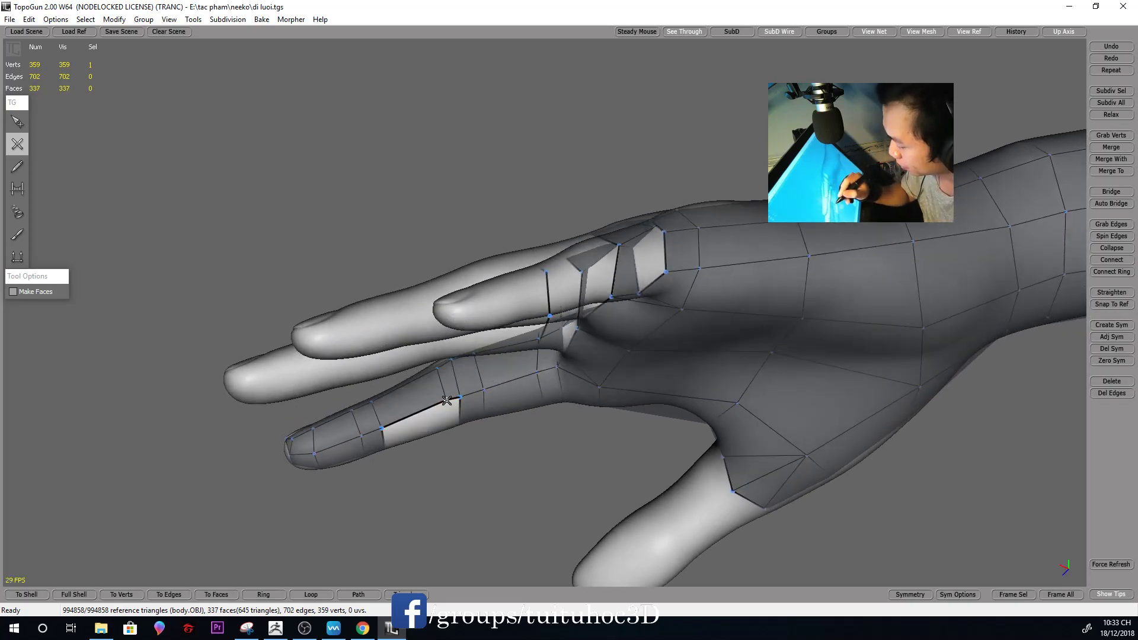
mouse_move(457, 397)
right_mouse_down()
mouse_move(460, 254)
mouse_move(484, 403)
right_mouse_up()
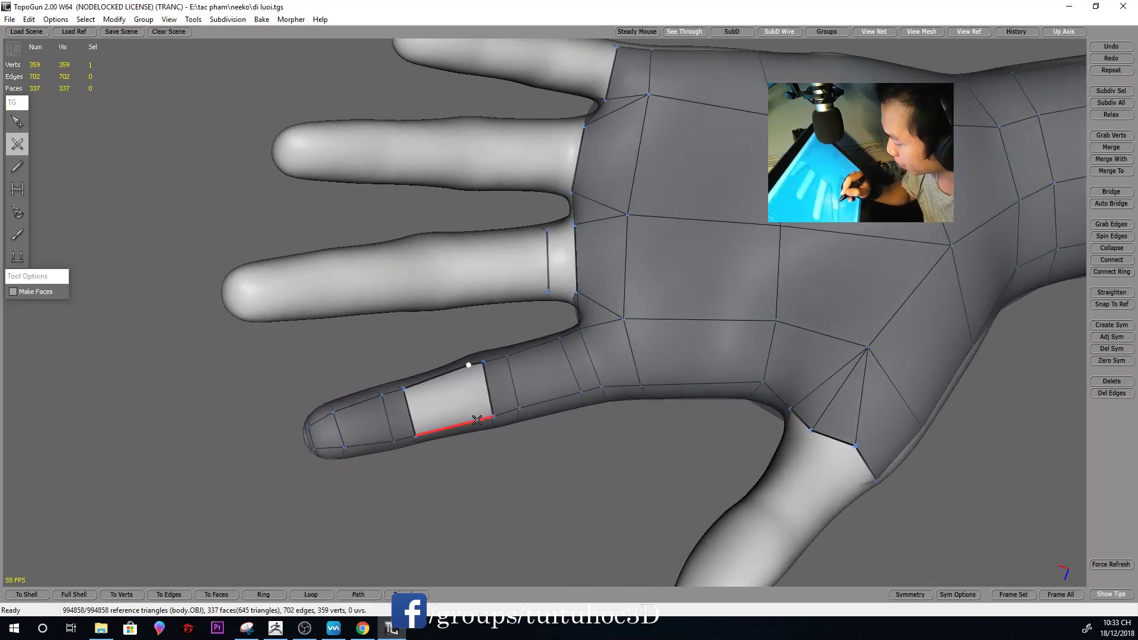
left_click(477, 419)
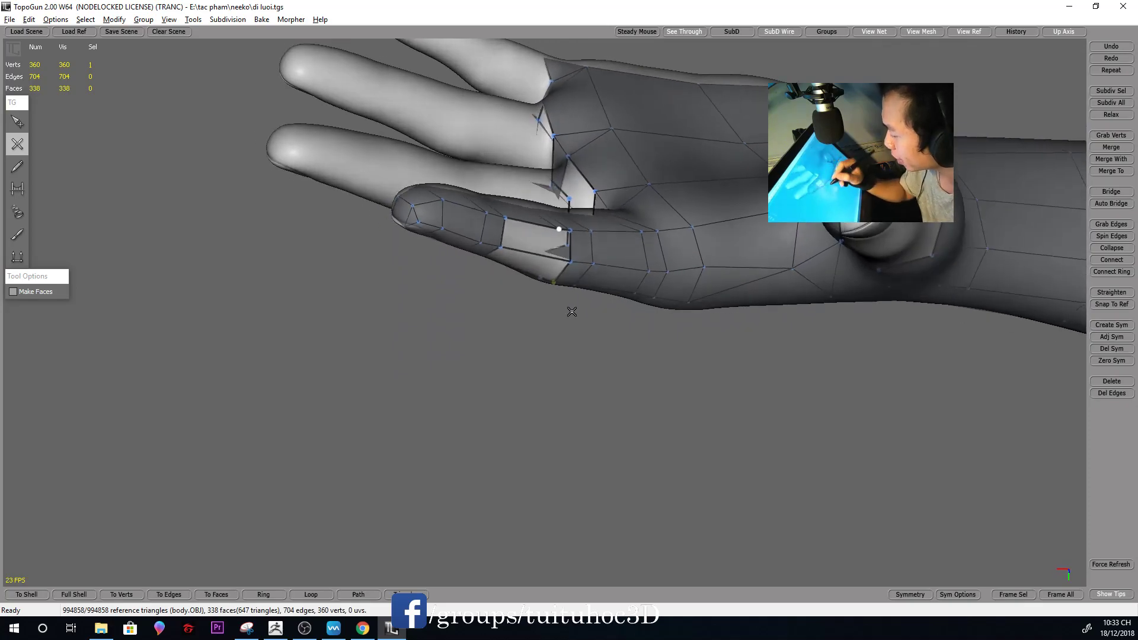
mouse_move(503, 407)
right_mouse_down()
mouse_move(652, 291)
mouse_move(647, 270)
right_mouse_up()
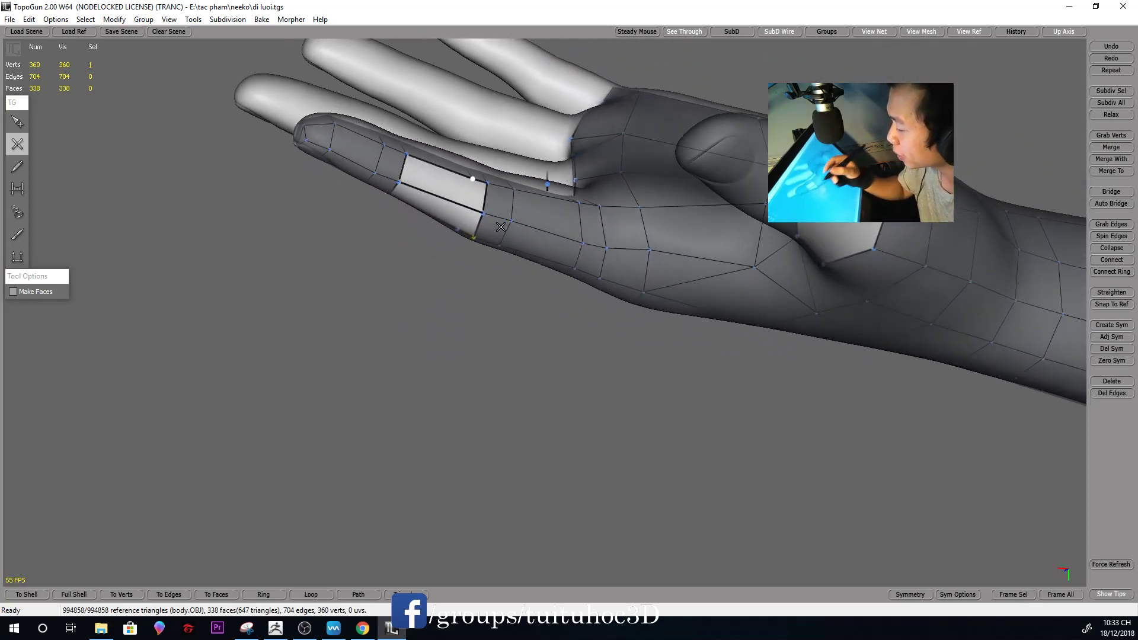
Cut an extra edge across the new finger face and inspect the fingers
left_click(467, 207)
left_click(481, 205)
mouse_move(481, 205)
right_mouse_down()
mouse_move(598, 203)
mouse_move(605, 477)
mouse_move(638, 292)
mouse_move(800, 411)
right_mouse_up()
scroll(598, 203, "down", 5)
scroll(673, 419, "up", 5)
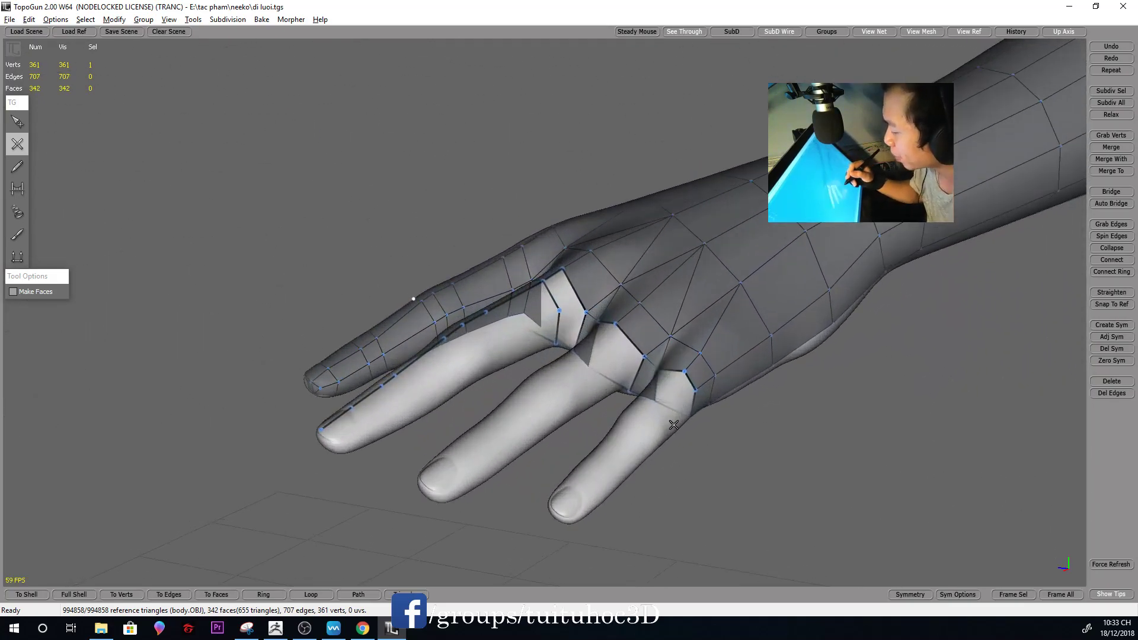
mouse_move(655, 399)
right_mouse_down()
mouse_move(732, 439)
mouse_move(762, 472)
right_mouse_up()
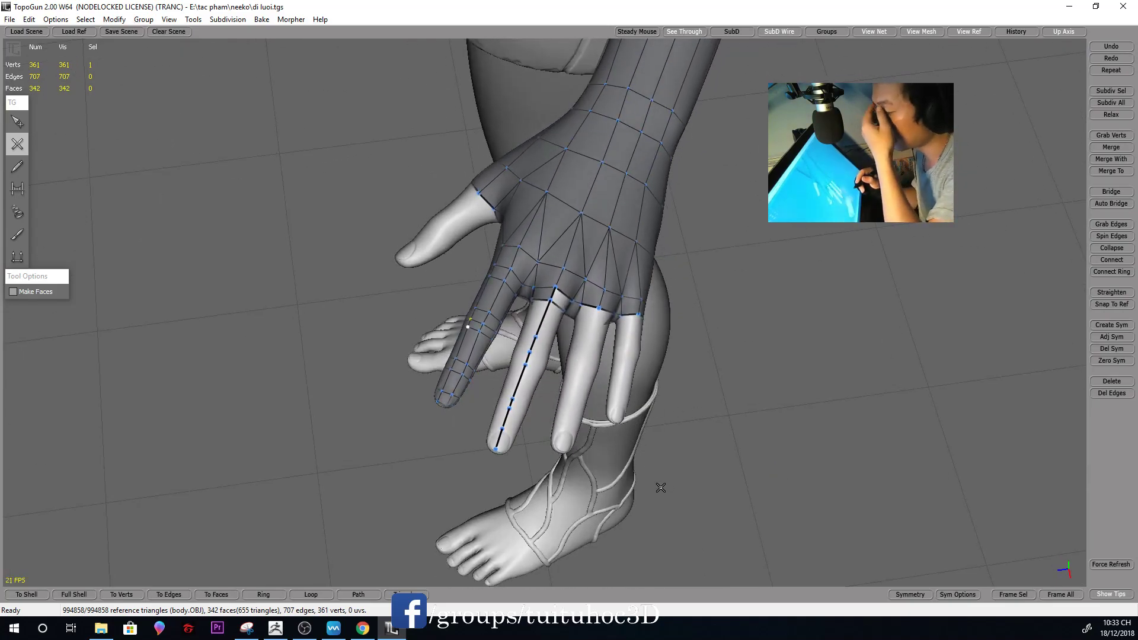
mouse_move(683, 431)
right_mouse_down()
mouse_move(696, 391)
mouse_move(729, 378)
mouse_move(733, 361)
mouse_move(620, 348)
mouse_move(627, 366)
mouse_move(543, 234)
mouse_move(703, 241)
mouse_move(604, 336)
right_mouse_up()
scroll(703, 240, "up", 3)
scroll(604, 336, "up", 2)
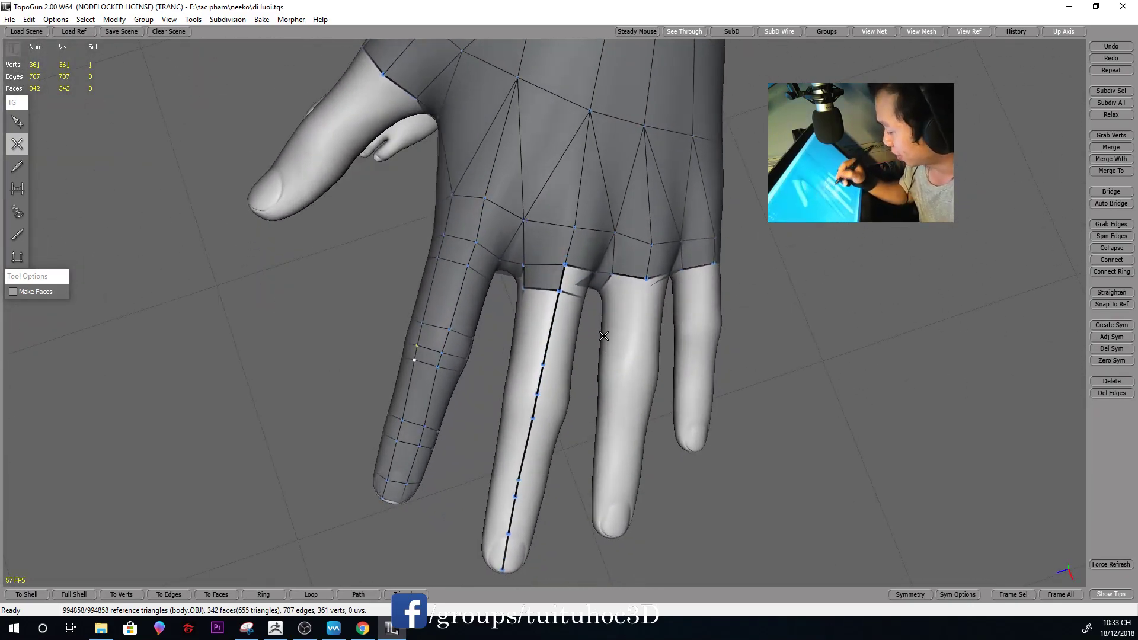
mouse_move(602, 337)
right_mouse_down()
mouse_move(616, 308)
mouse_move(591, 315)
right_mouse_up()
Cut an edge line down the middle finger from its base to the fingertip
key("q")
key("c")
left_click(556, 315)
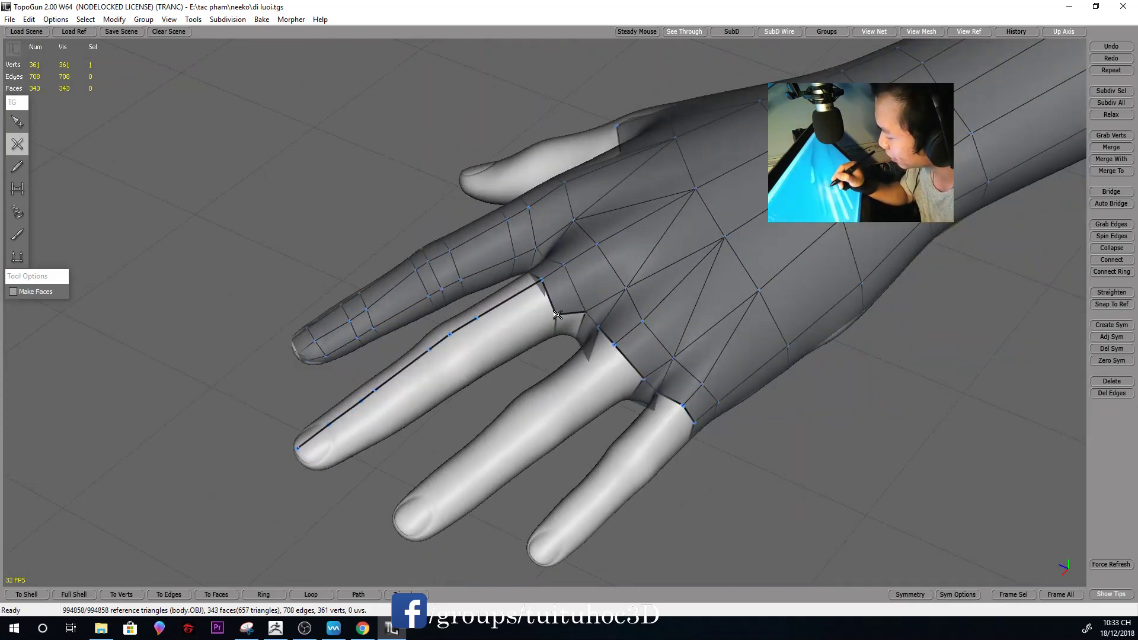
right_click_drag(555, 315, 548, 319)
left_click(490, 343)
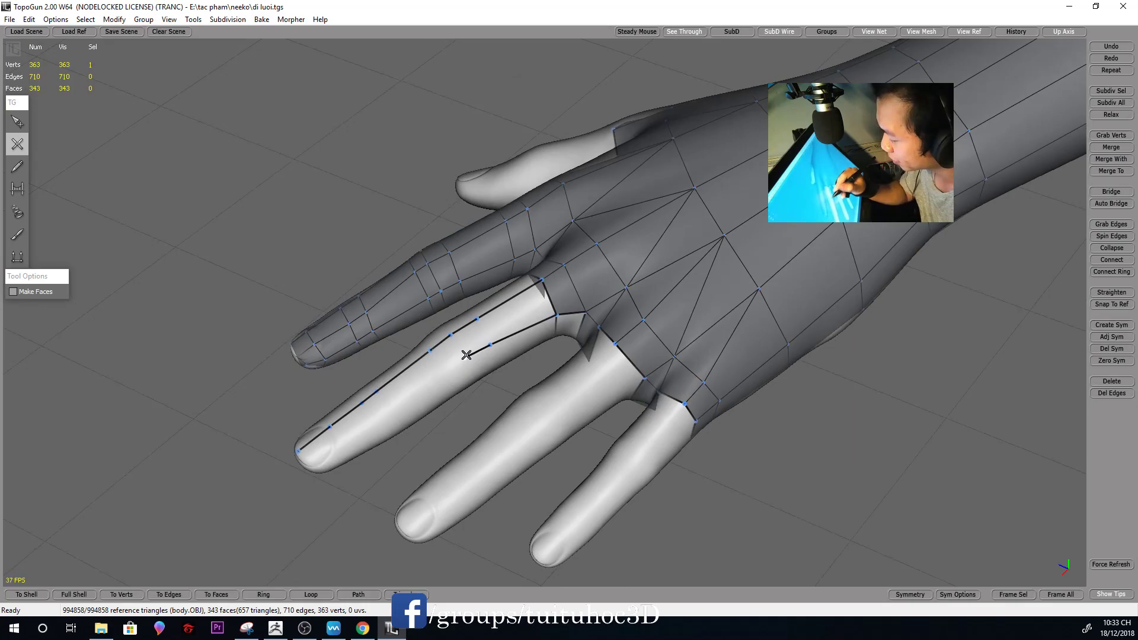
left_click(444, 371)
right_click_drag(444, 371, 450, 432)
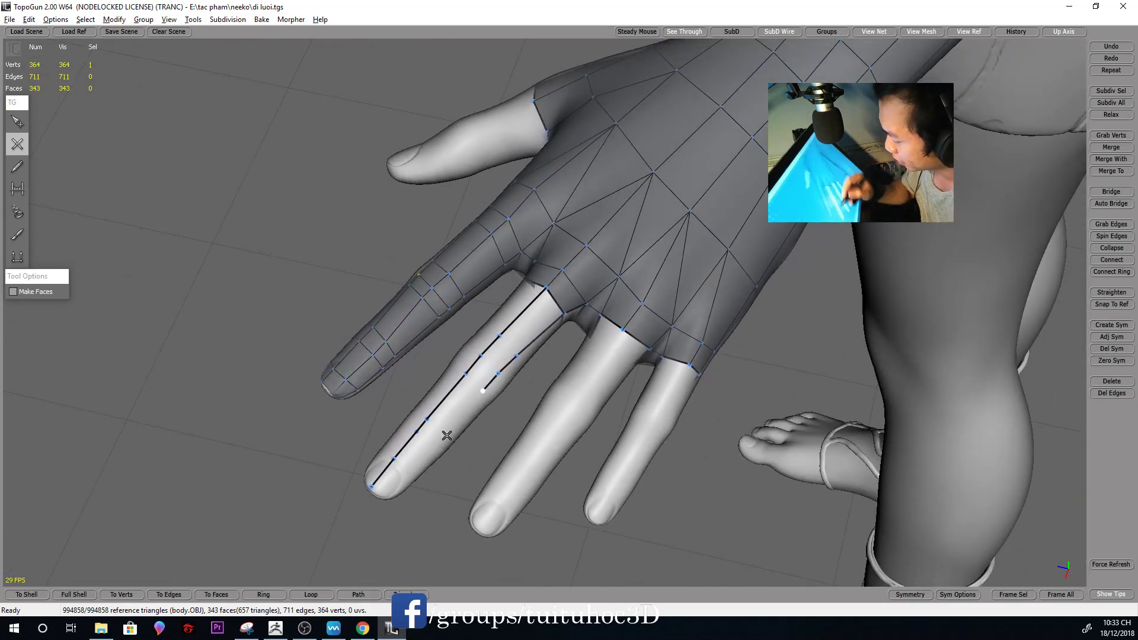
left_click(434, 450)
right_click_drag(434, 450, 419, 477)
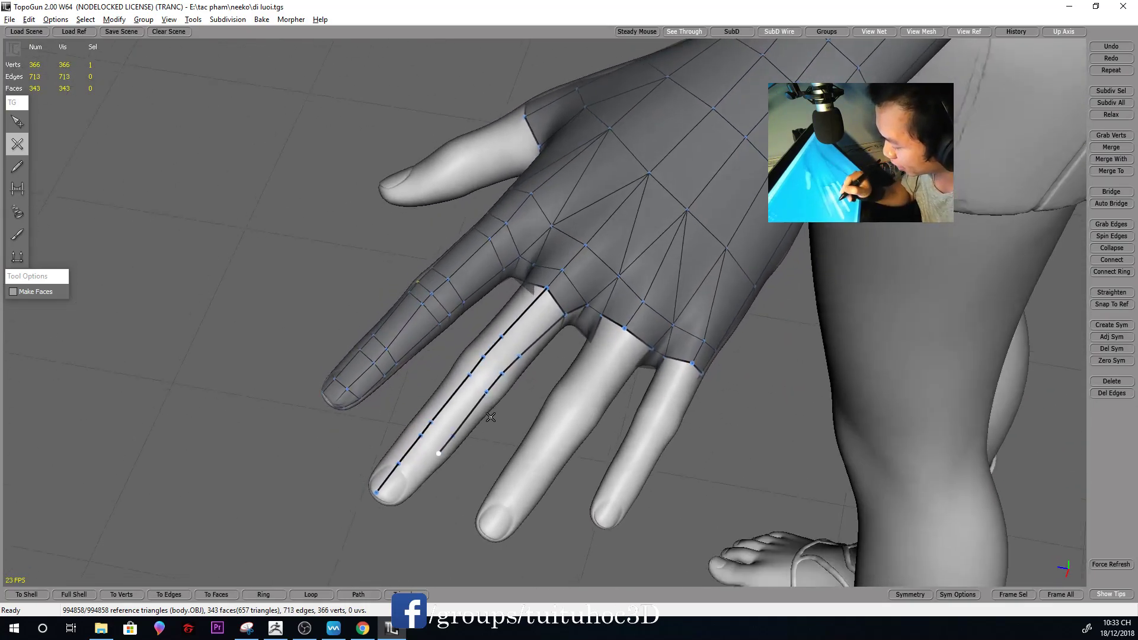
left_click(416, 481)
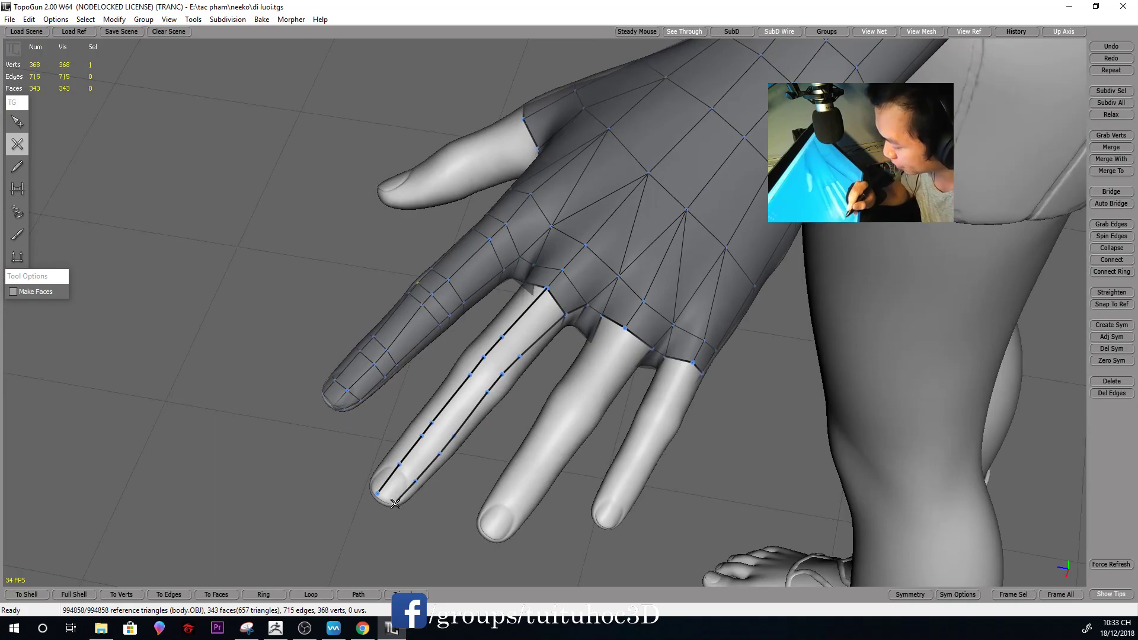
Start another cut at the middle finger's base, continue it downward, and check the lines
key("s")
right_click_drag(394, 503, 613, 328)
key("c")
key("s")
key("c")
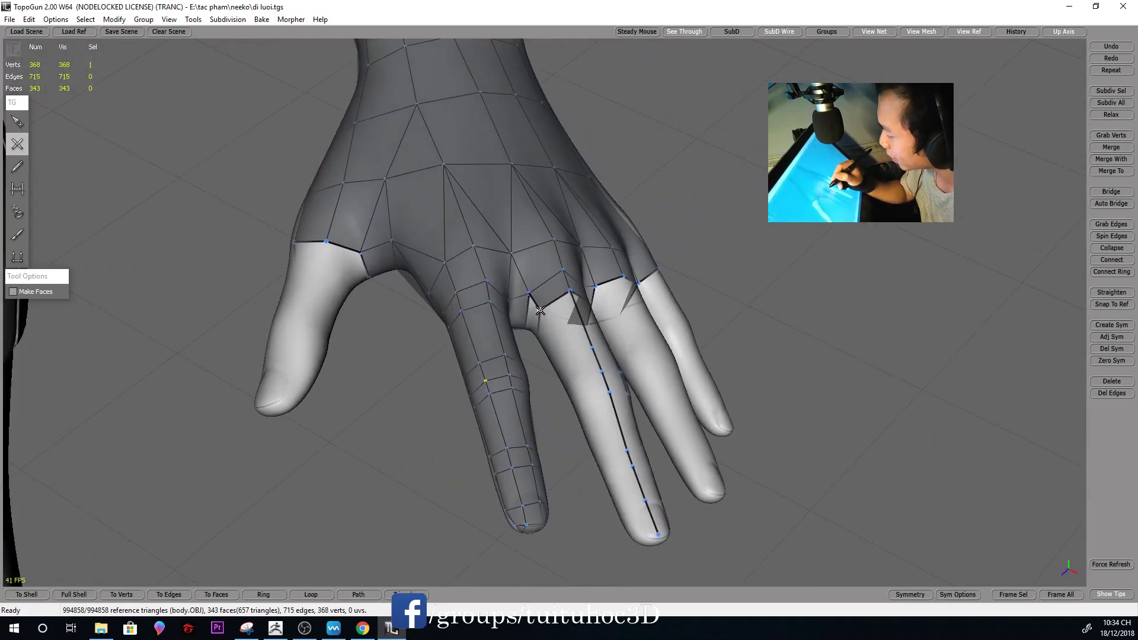
left_click(540, 310)
mouse_move(609, 322)
right_mouse_down()
mouse_move(566, 369)
mouse_move(589, 386)
mouse_move(614, 399)
mouse_move(686, 366)
right_mouse_up()
left_click(567, 368)
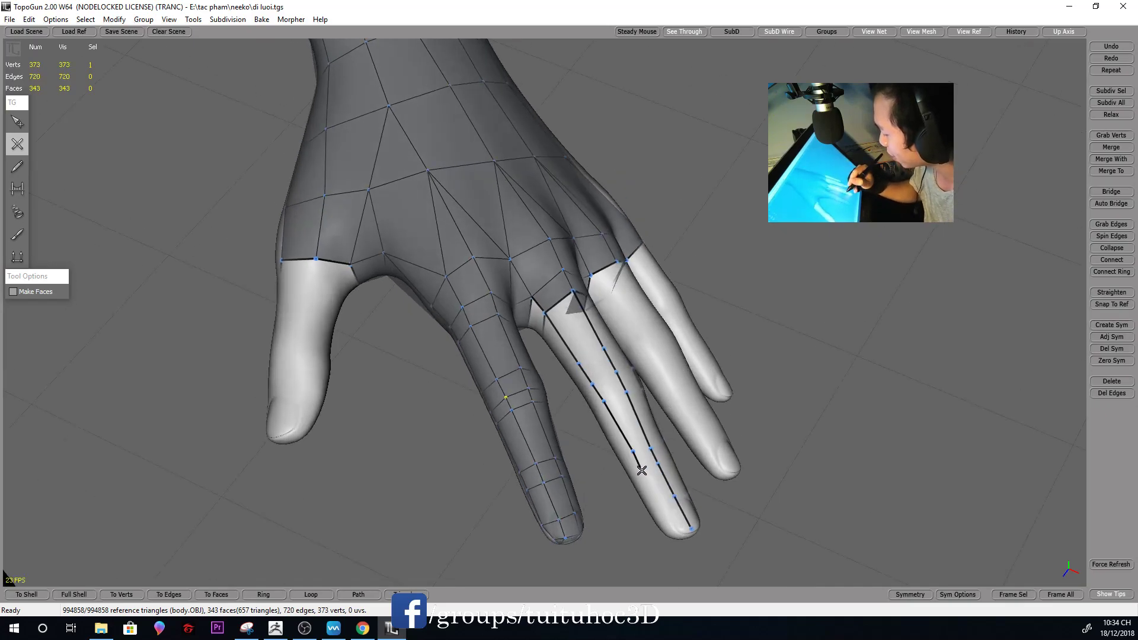
right_click_drag(641, 470, 617, 426)
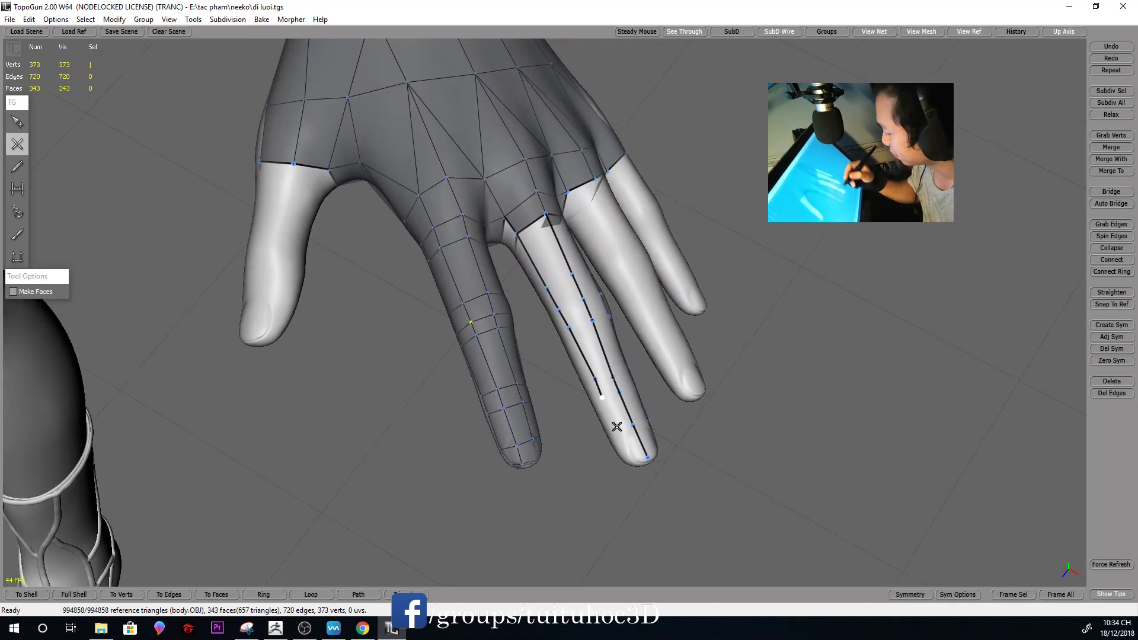
mouse_move(633, 461)
right_mouse_down()
mouse_move(733, 414)
mouse_move(743, 390)
right_mouse_up()
key("q")
mouse_move(764, 291)
middle_mouse_down()
mouse_move(731, 300)
mouse_move(516, 273)
middle_mouse_up()
Cut an edge line along the next finger out to its fingertip
key("e")
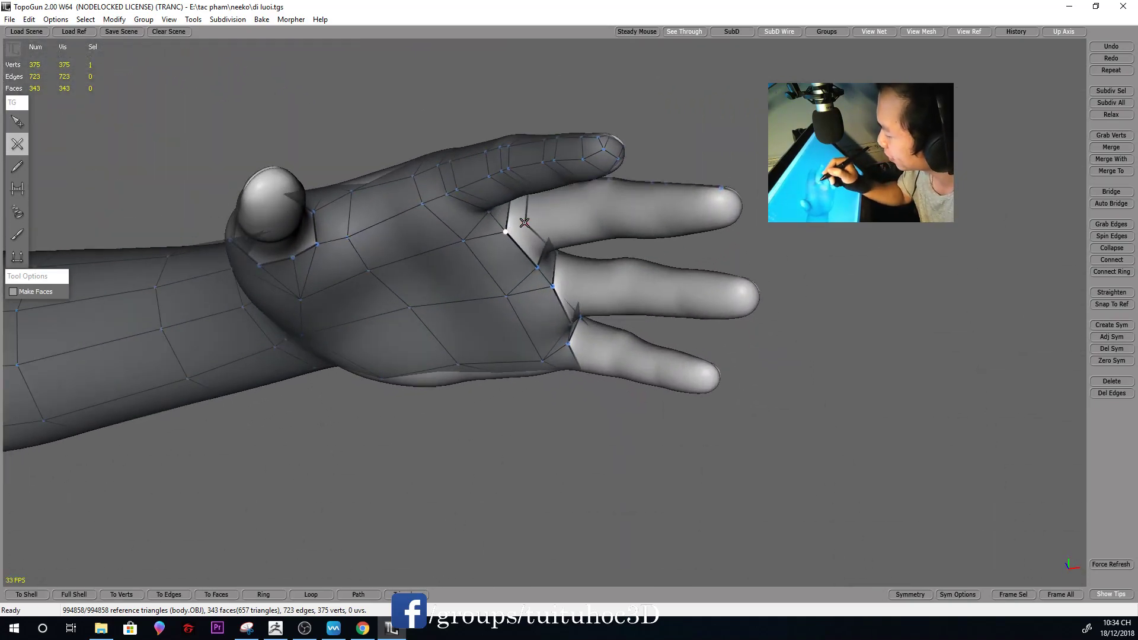
middle_click_drag(539, 214, 626, 224)
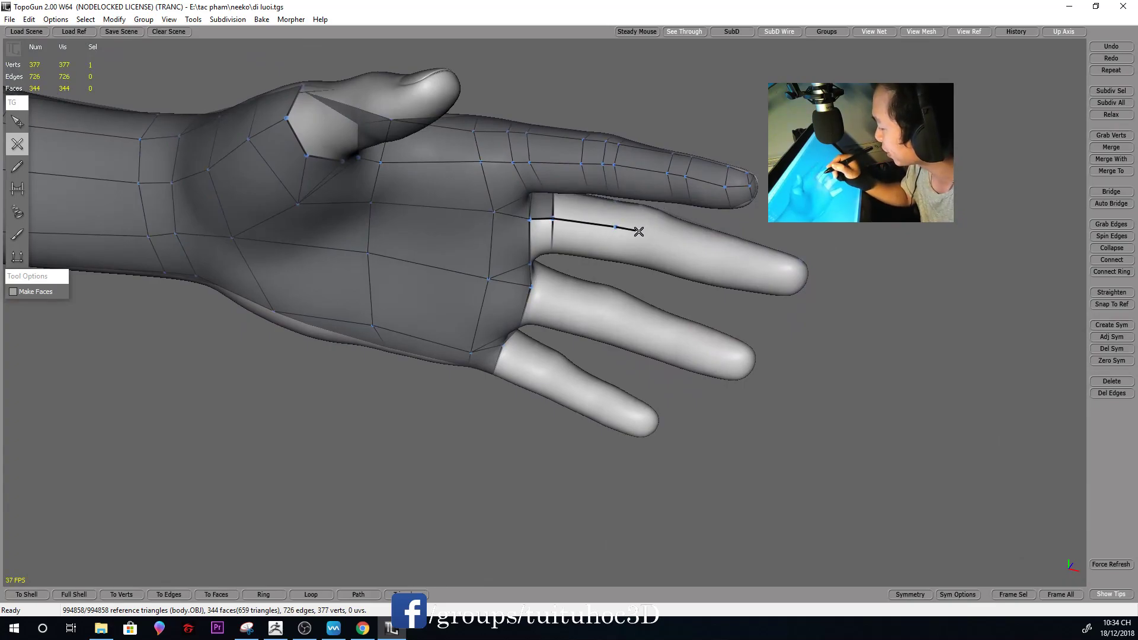
mouse_move(659, 236)
middle_mouse_down()
mouse_move(741, 279)
mouse_move(711, 274)
middle_mouse_up()
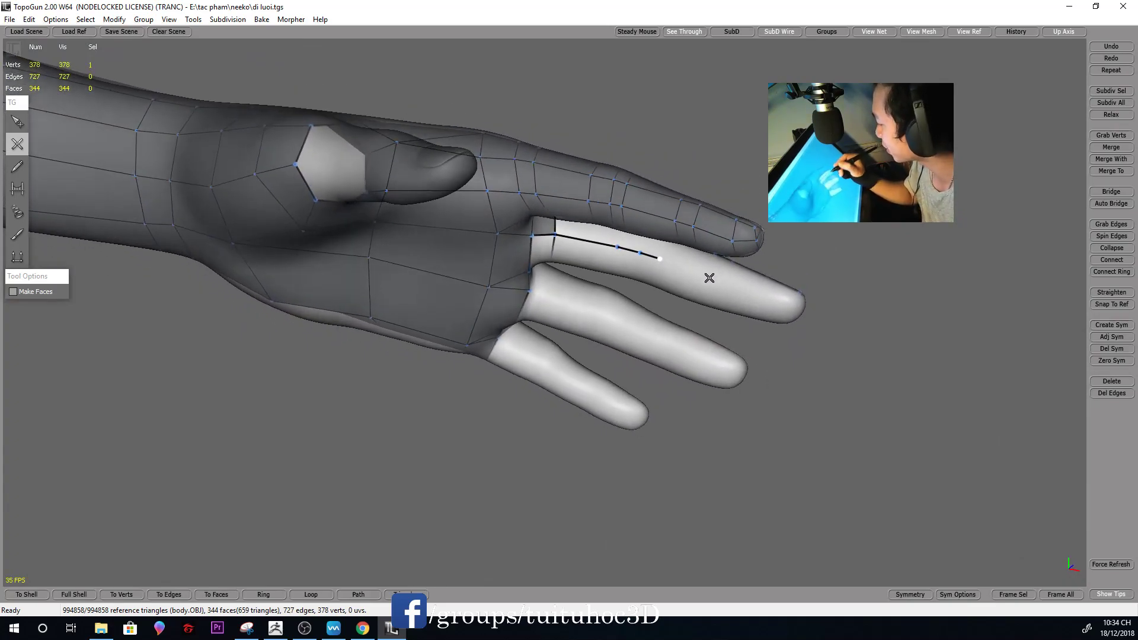
left_click(707, 276)
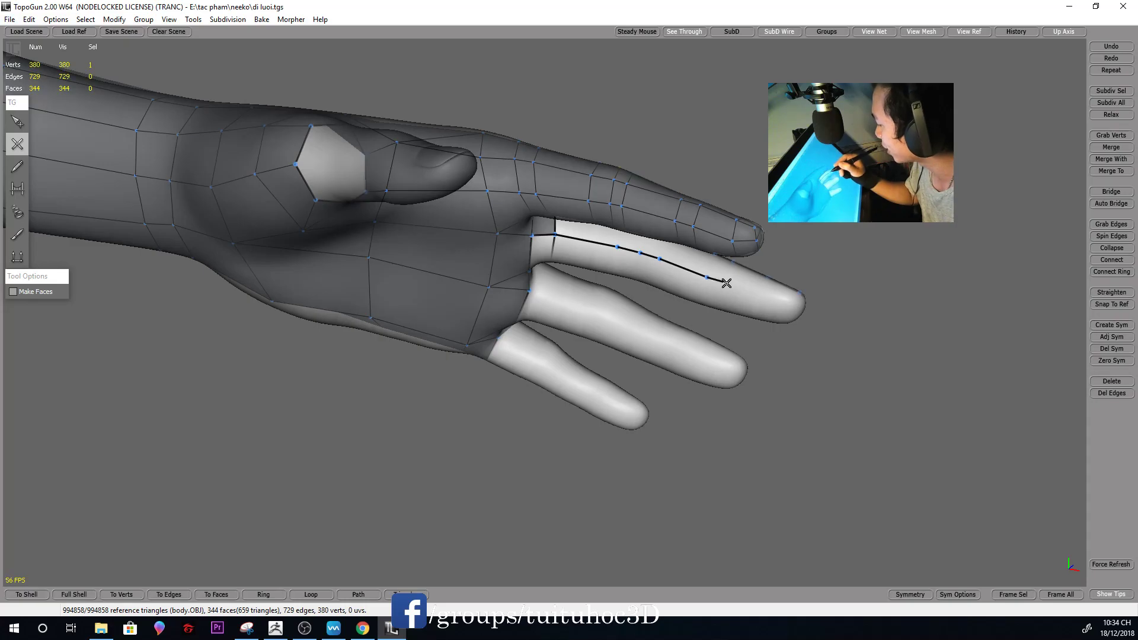
mouse_move(728, 286)
middle_mouse_down()
mouse_move(761, 540)
mouse_move(805, 280)
mouse_move(802, 376)
middle_mouse_up()
left_click(762, 298)
left_click(781, 334)
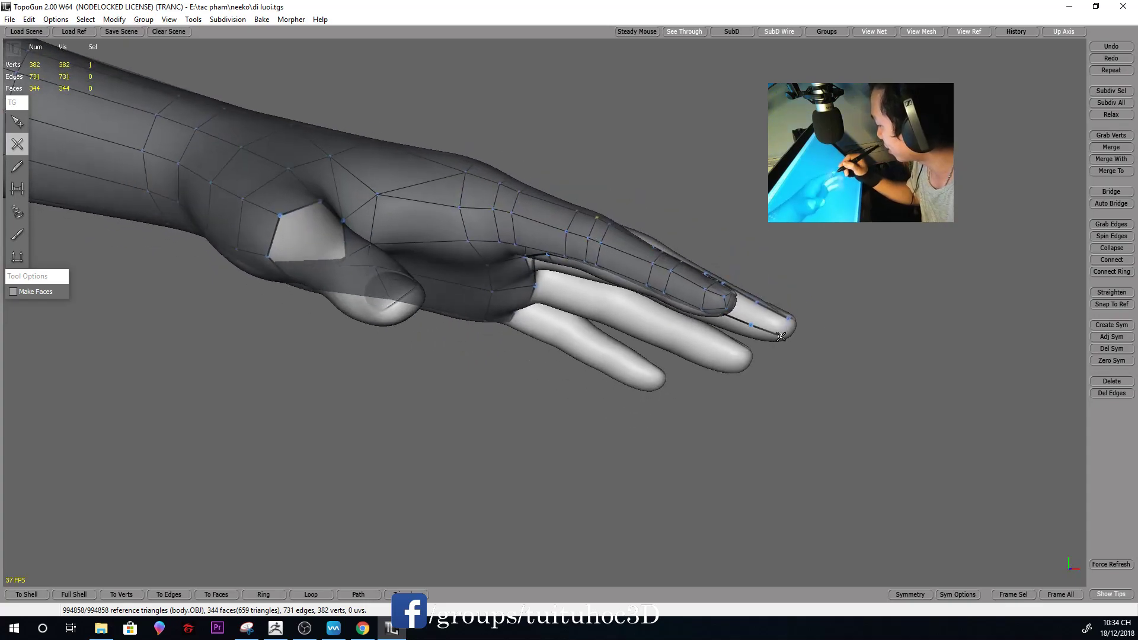
mouse_move(781, 336)
middle_mouse_down()
mouse_move(812, 290)
mouse_move(806, 195)
mouse_move(622, 177)
middle_mouse_up()
Build faces at the finger's base and join vertices along its side to the tip
key("q")
key("w")
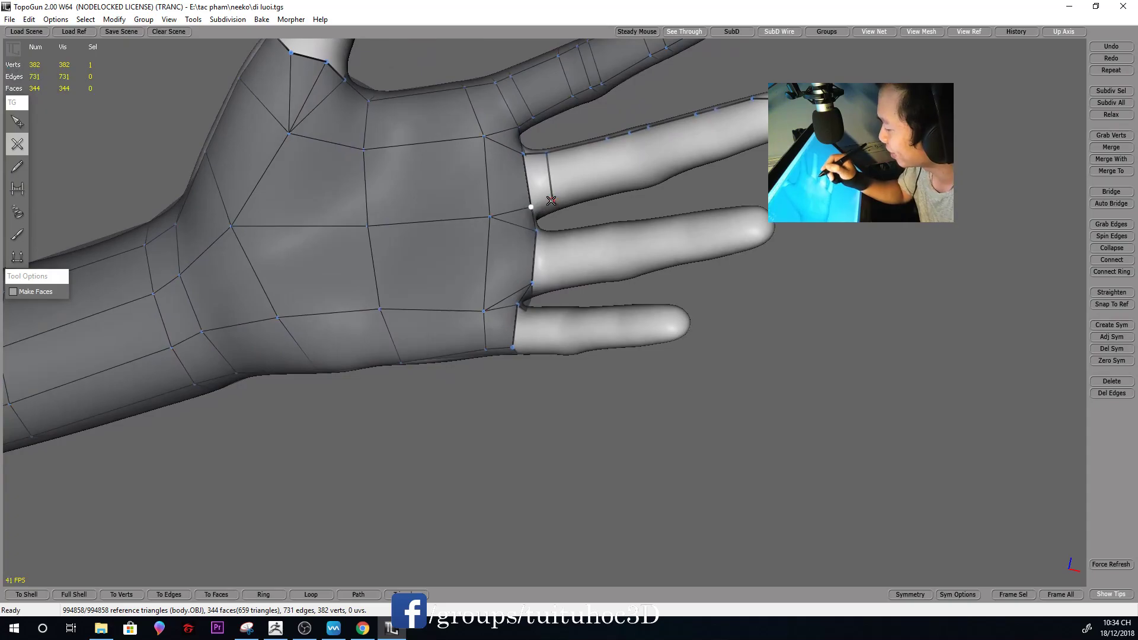
left_click(550, 200)
middle_click_drag(551, 200, 569, 196)
left_click(618, 190)
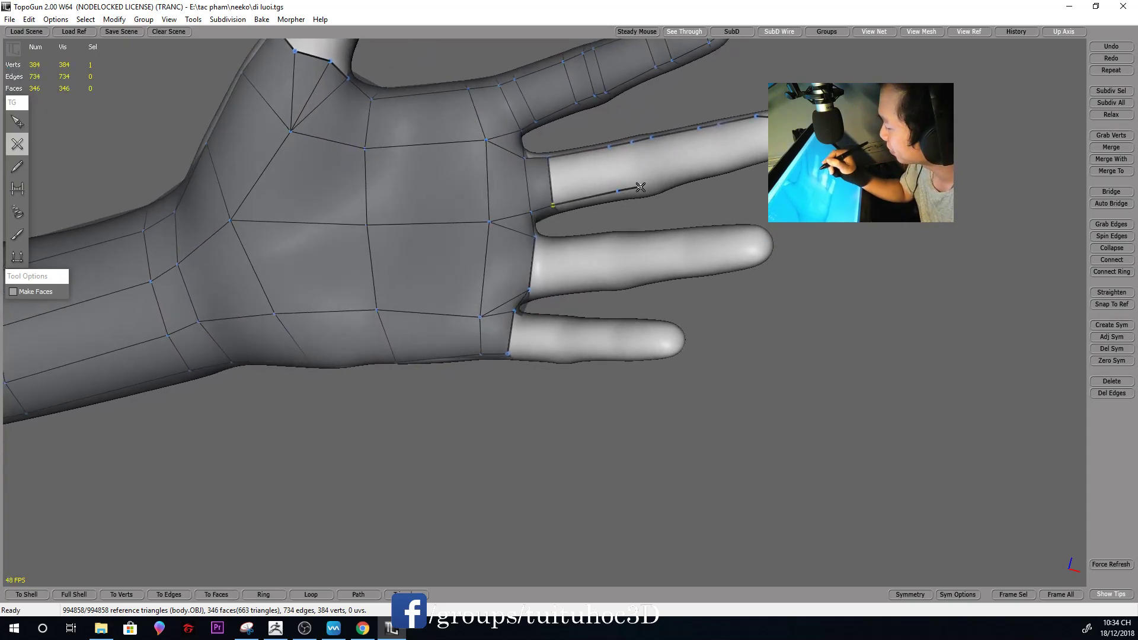
left_click(703, 172)
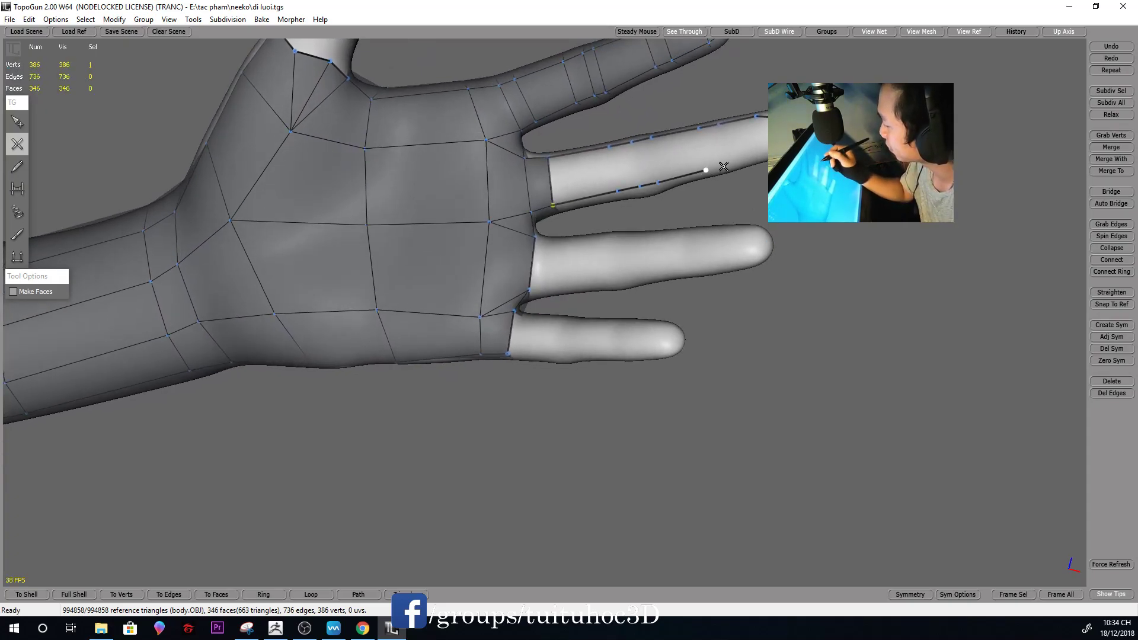
left_click(725, 164)
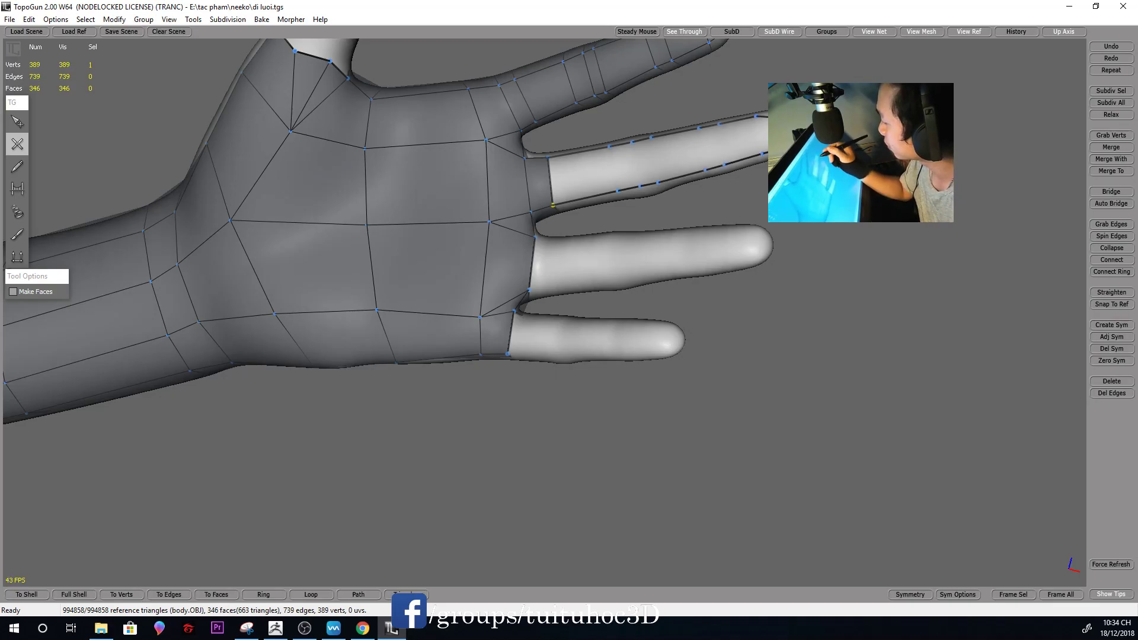
mouse_move(729, 178)
middle_mouse_down()
mouse_move(761, 226)
mouse_move(750, 112)
mouse_move(796, 229)
mouse_move(788, 434)
mouse_move(739, 458)
mouse_move(789, 310)
mouse_move(782, 323)
mouse_move(736, 280)
mouse_move(749, 148)
mouse_move(727, 166)
middle_mouse_up()
left_click(747, 111)
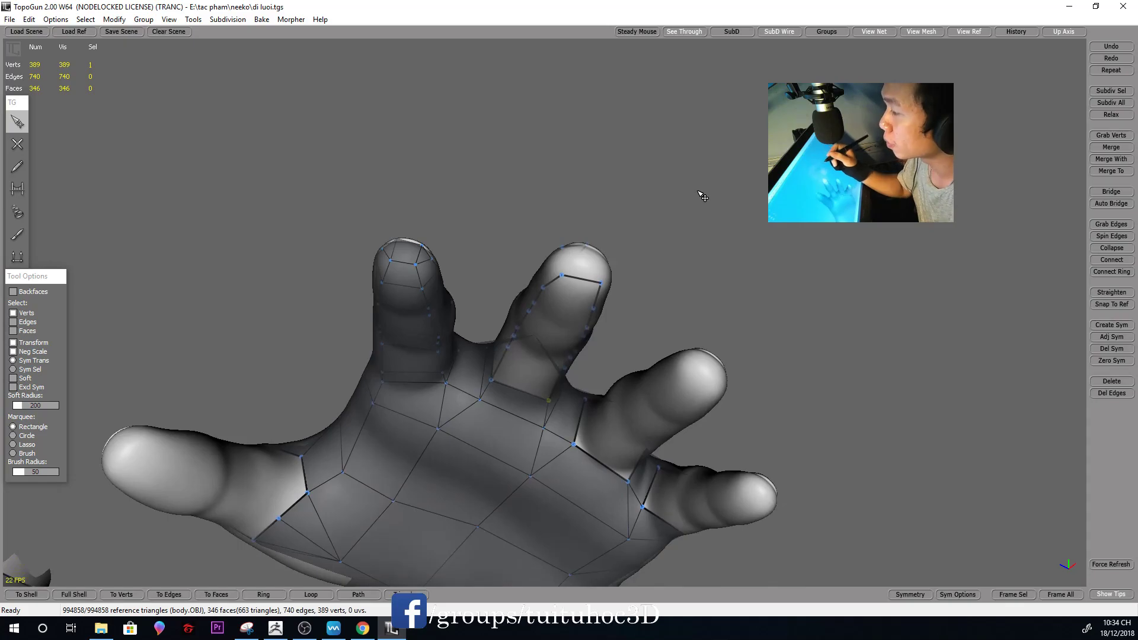
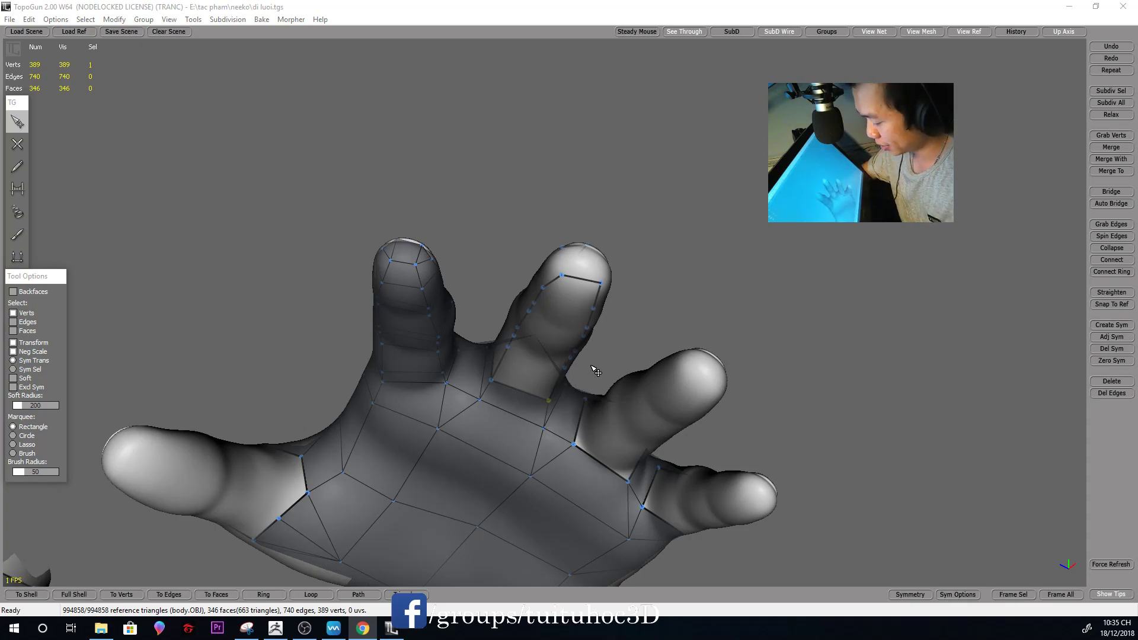
Orbit in on the hand and nudge the middle fingertip vertex slightly up and left
right_click_drag(596, 370, 545, 506)
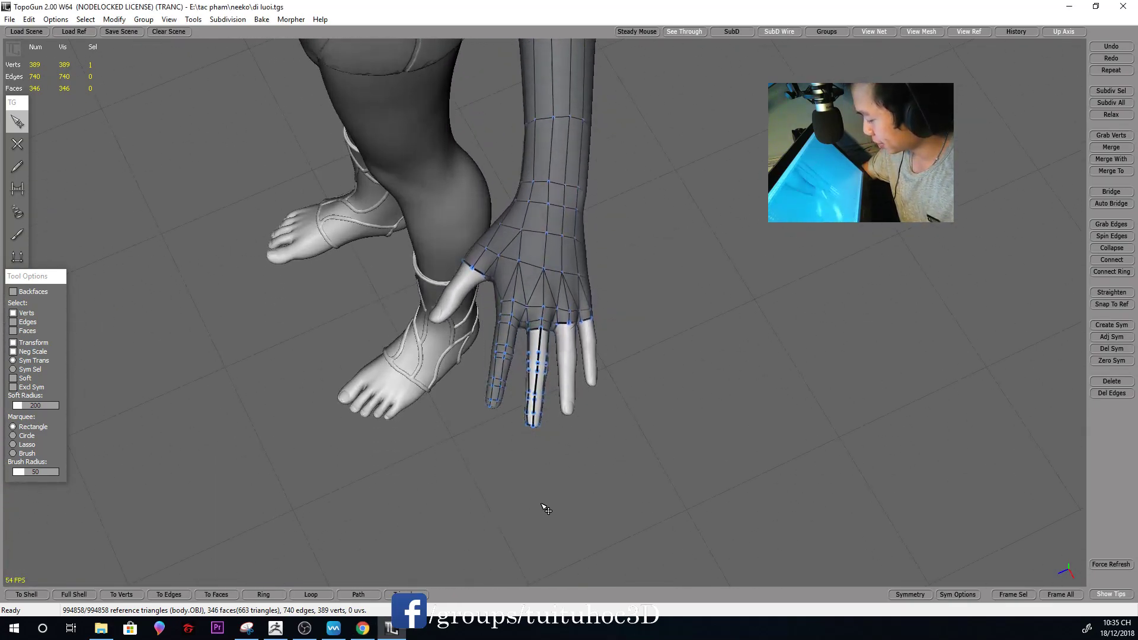
right_click_drag(546, 507, 521, 383)
scroll(521, 383, "up", 3)
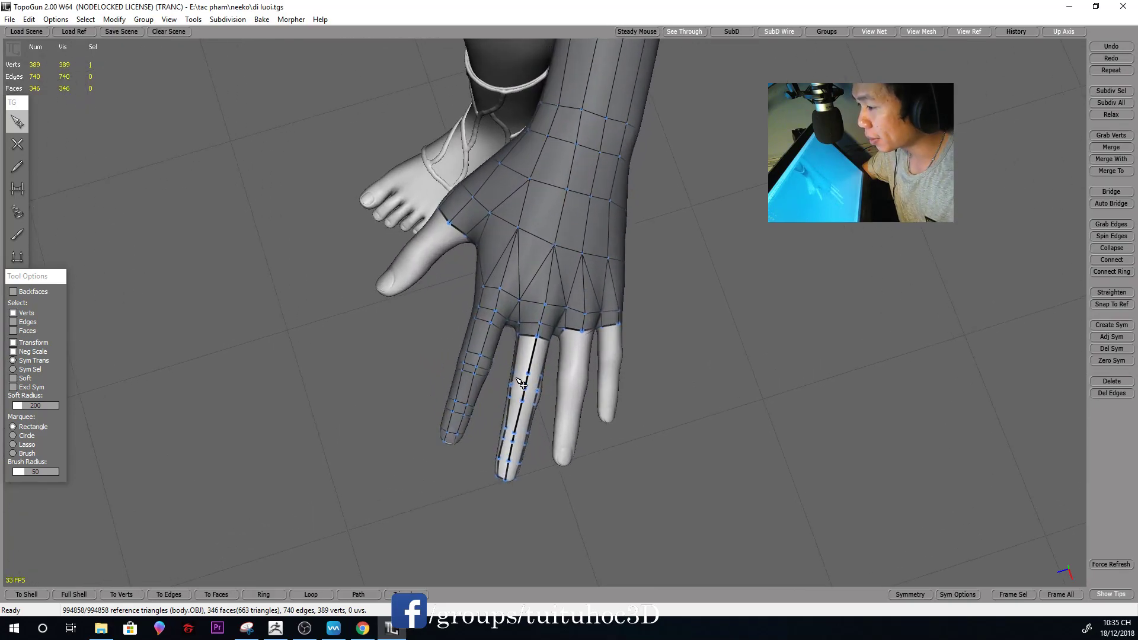
scroll(521, 383, "up", 2)
right_click_drag(530, 389, 527, 387)
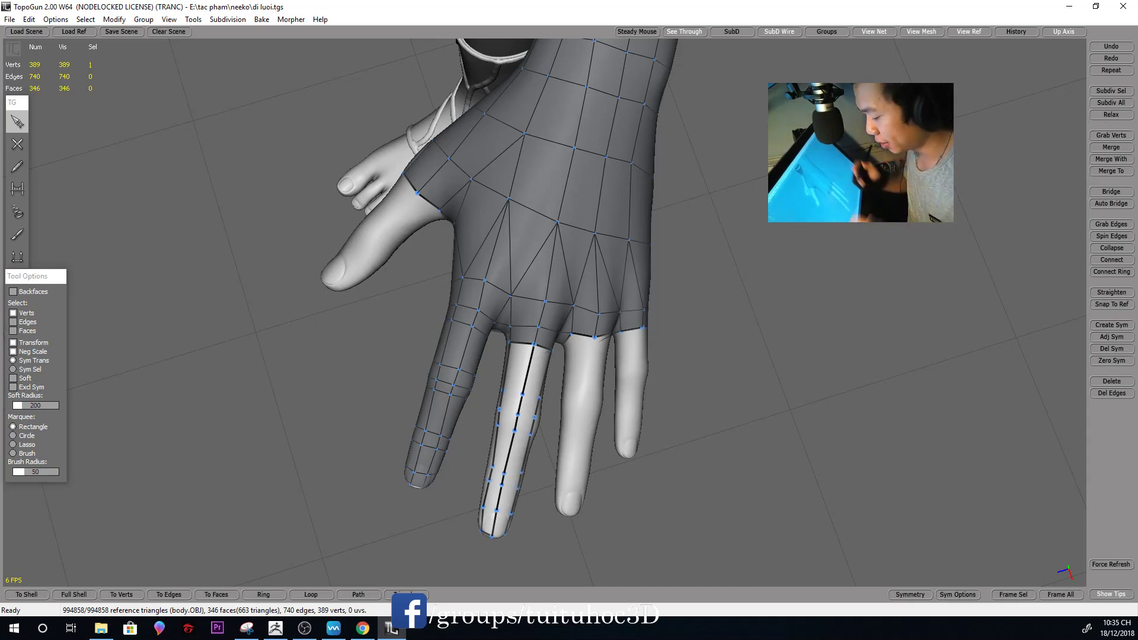
right_click_drag(657, 386, 697, 205)
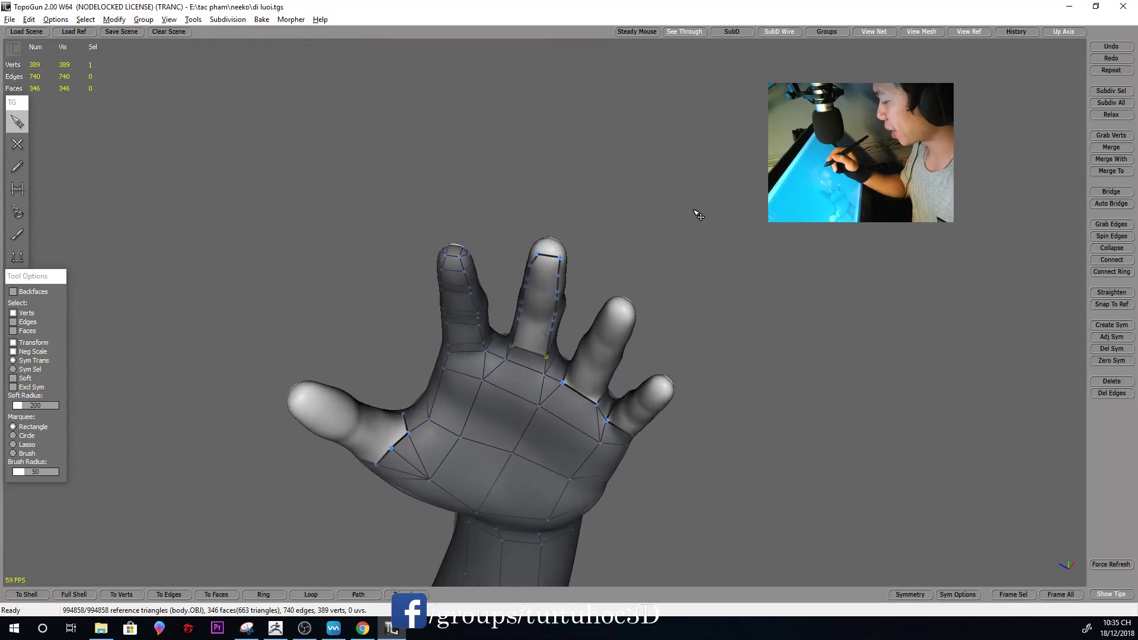
scroll(696, 208, "up", 2)
scroll(696, 207, "up", 2)
left_click_drag(536, 220, 532, 217)
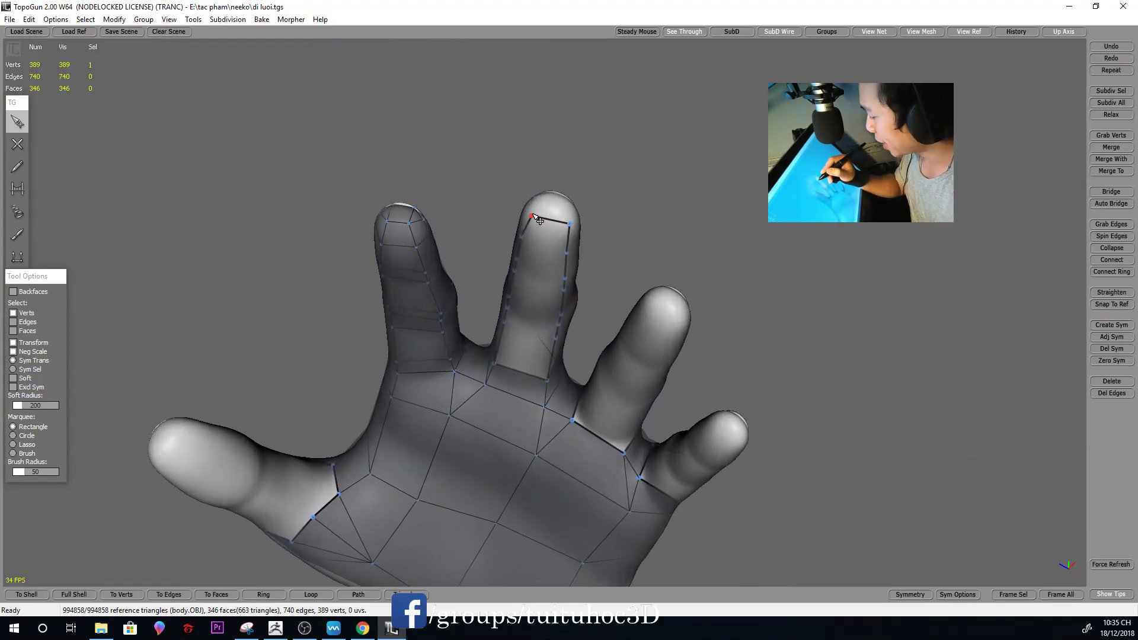
Select a palm vertex and inspect the hand from several angles before switching to the browser
mouse_move(600, 218)
right_mouse_down()
mouse_move(656, 229)
mouse_move(643, 320)
mouse_move(681, 176)
mouse_move(607, 257)
mouse_move(663, 330)
mouse_move(643, 344)
mouse_move(630, 335)
mouse_move(683, 158)
right_mouse_up()
scroll(678, 161, "up", 3)
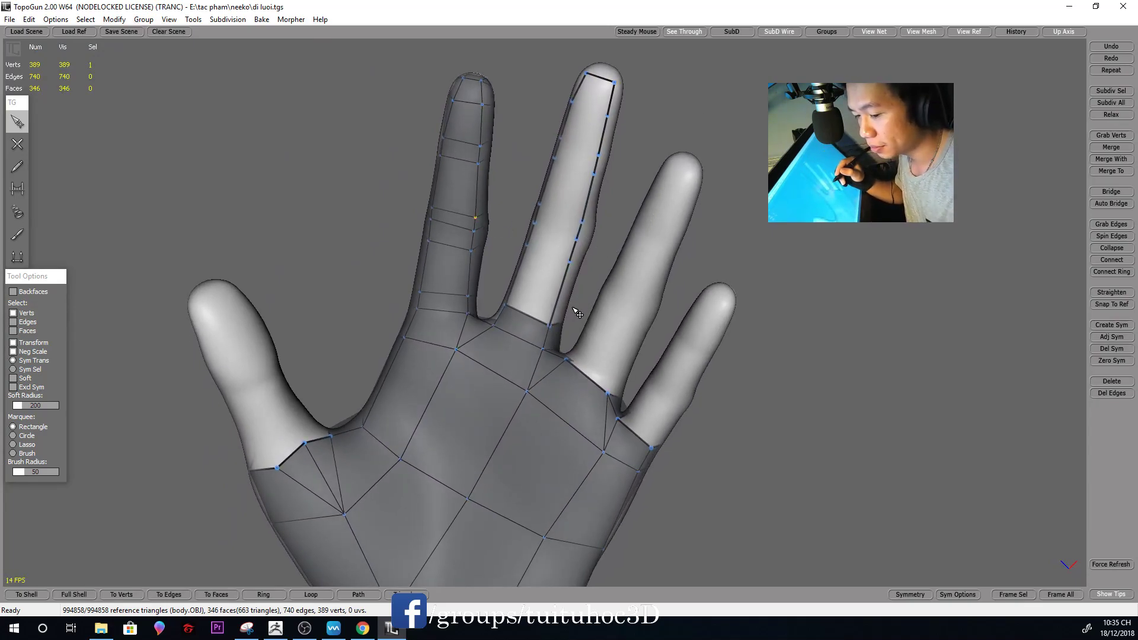
mouse_move(660, 242)
right_mouse_down()
mouse_move(650, 232)
mouse_move(610, 314)
mouse_move(496, 393)
mouse_move(599, 332)
mouse_move(620, 354)
mouse_move(518, 350)
right_mouse_up()
left_click(464, 397)
scroll(620, 355, "down", 3)
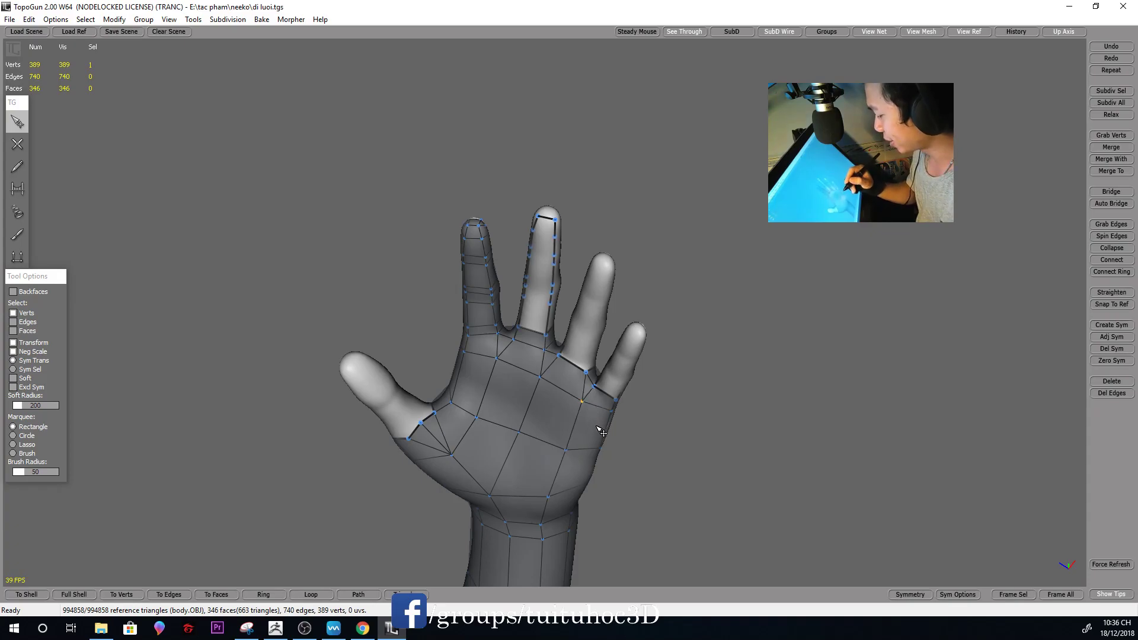
middle_click_drag(601, 432, 589, 349)
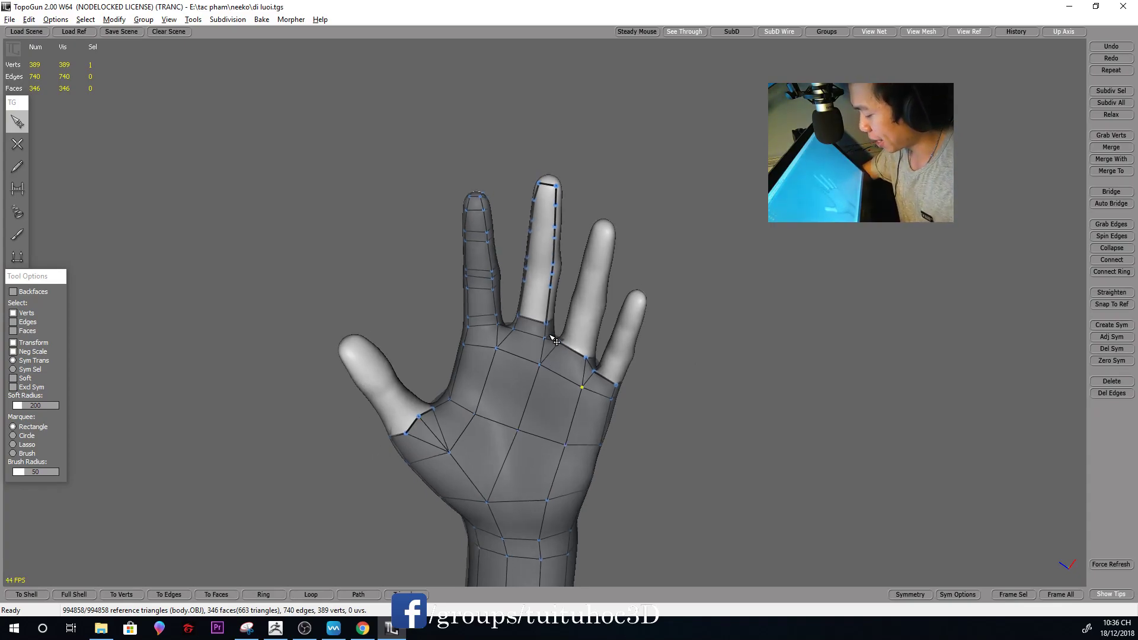
middle_click_drag(557, 323, 523, 356)
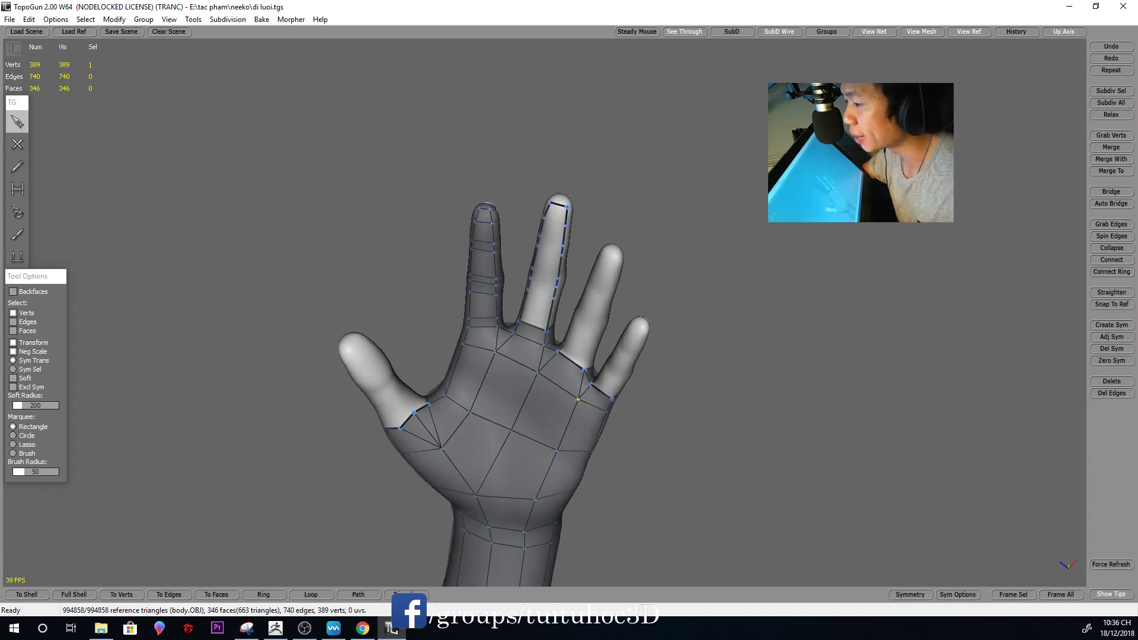
left_click(363, 628)
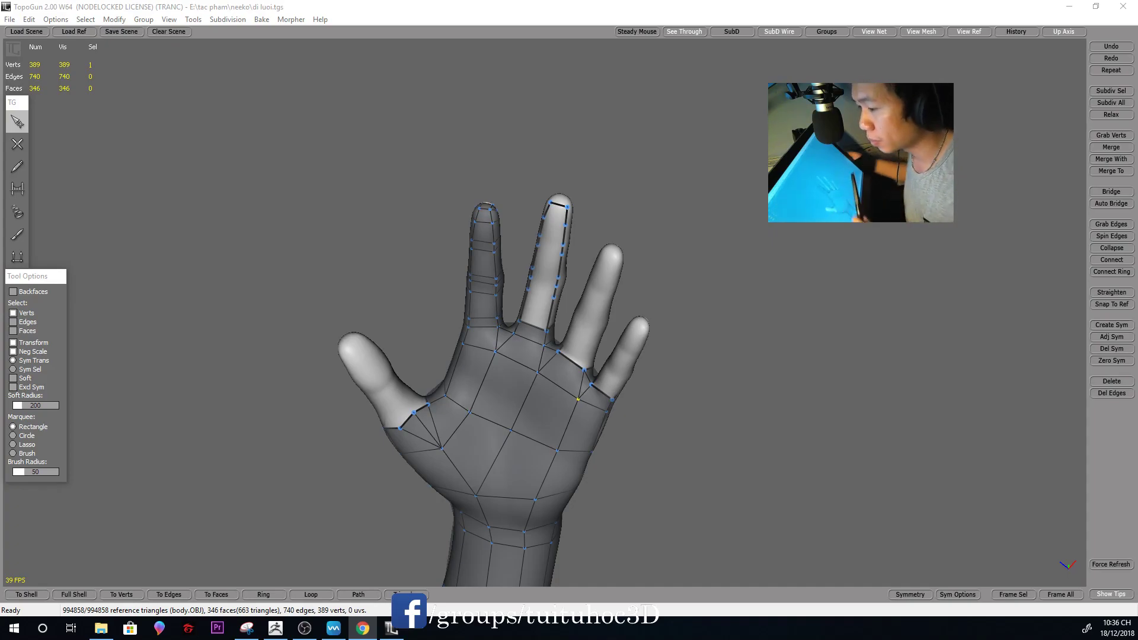
Orbit close to the fingers from the side and switch to the Create tool
mouse_move(719, 363)
middle_mouse_down()
mouse_move(681, 388)
mouse_move(709, 356)
mouse_move(698, 508)
mouse_move(760, 294)
mouse_move(739, 246)
mouse_move(668, 315)
mouse_move(665, 452)
mouse_move(694, 376)
mouse_move(816, 363)
mouse_move(851, 393)
mouse_move(764, 409)
mouse_move(714, 314)
mouse_move(865, 411)
mouse_move(780, 358)
mouse_move(734, 371)
mouse_move(734, 357)
mouse_move(780, 384)
middle_mouse_up()
key("c")
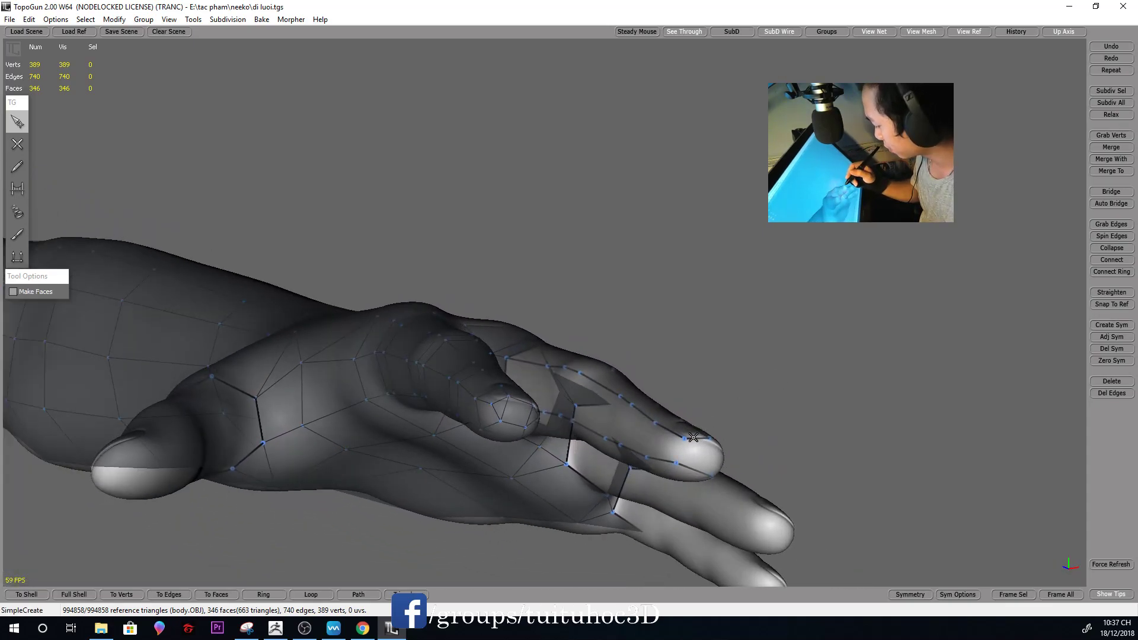
Add a new vertex and edge at the middle fingertip
mouse_move(709, 453)
middle_mouse_down()
mouse_move(713, 470)
mouse_move(414, 548)
mouse_move(457, 521)
mouse_move(417, 484)
mouse_move(364, 483)
mouse_move(483, 452)
mouse_move(544, 511)
mouse_move(561, 449)
mouse_move(575, 454)
middle_mouse_up()
left_click(414, 541)
left_click(363, 488)
key("q")
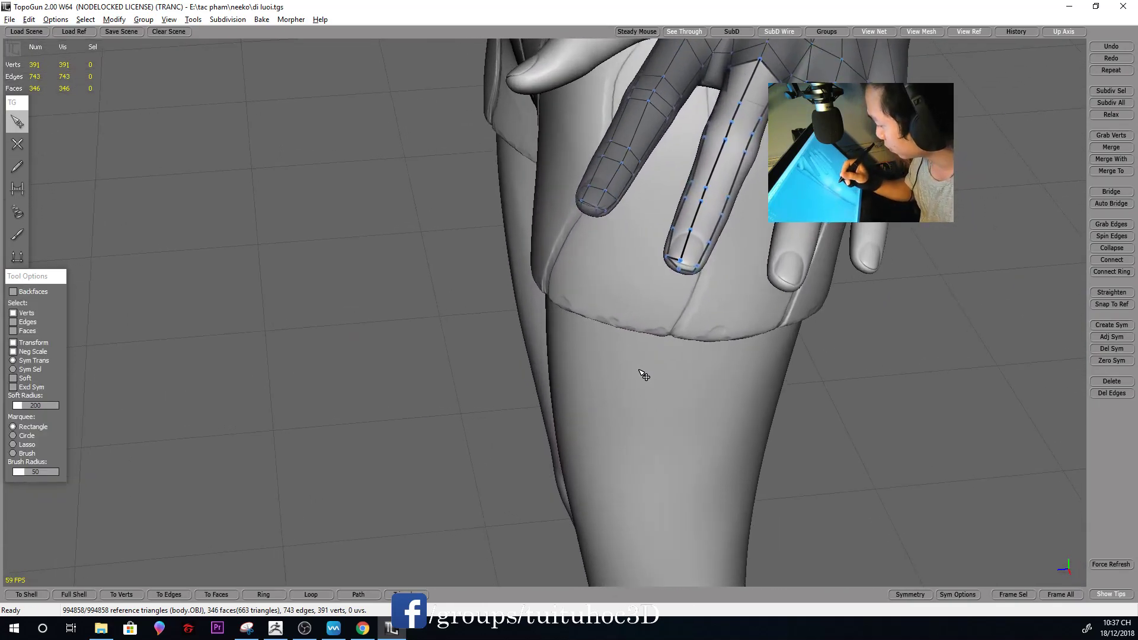
Connect an edge across the fingertip to close a new face
mouse_move(687, 265)
middle_mouse_down()
mouse_move(685, 287)
mouse_move(609, 315)
middle_mouse_up()
key("w")
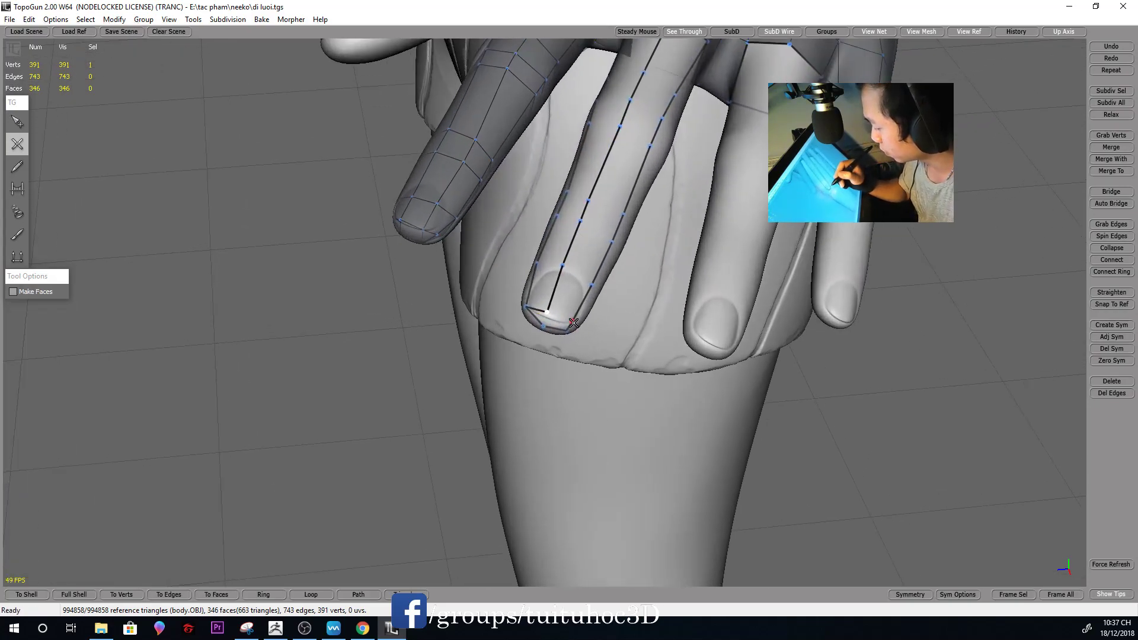
middle_click_drag(610, 311, 590, 313)
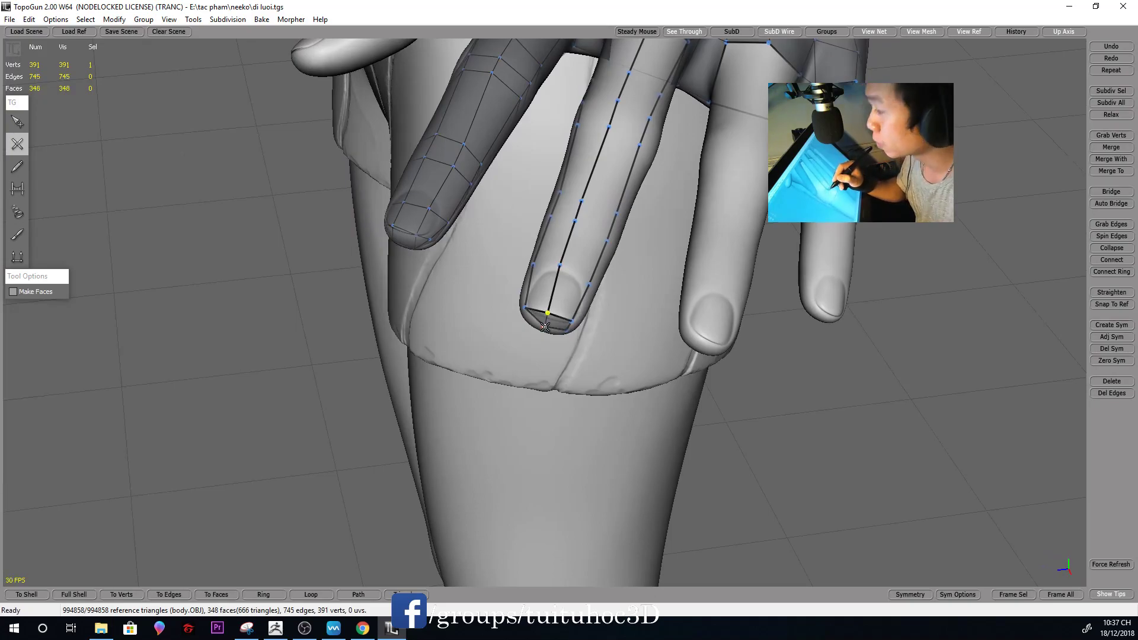
mouse_move(610, 300)
middle_mouse_down()
mouse_move(647, 172)
mouse_move(643, 127)
mouse_move(638, 190)
middle_mouse_up()
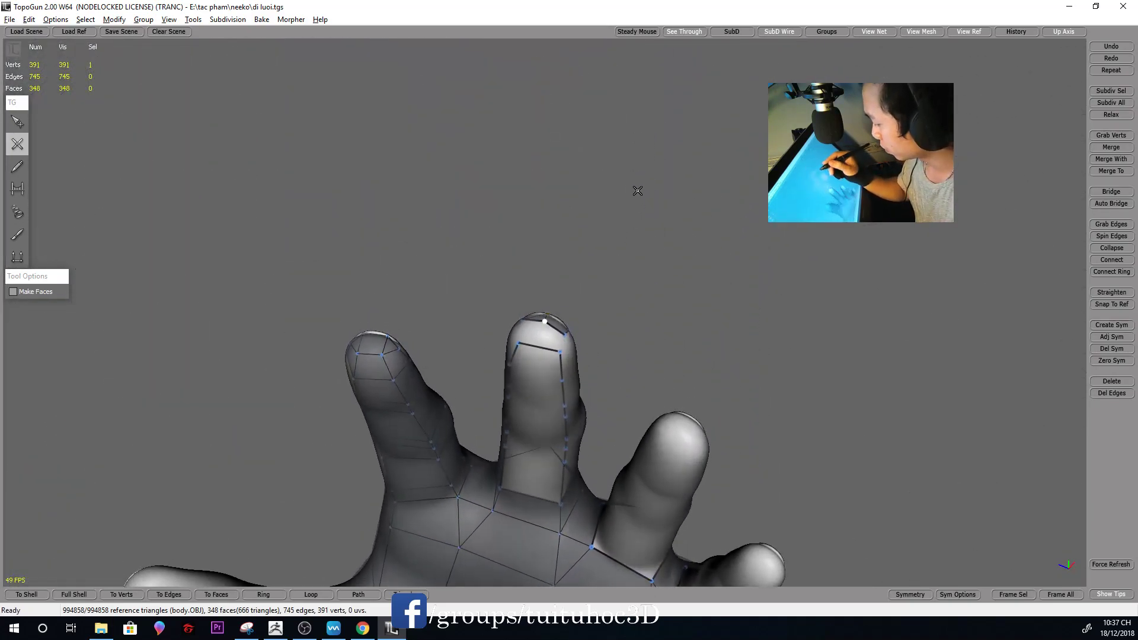
left_click(520, 342)
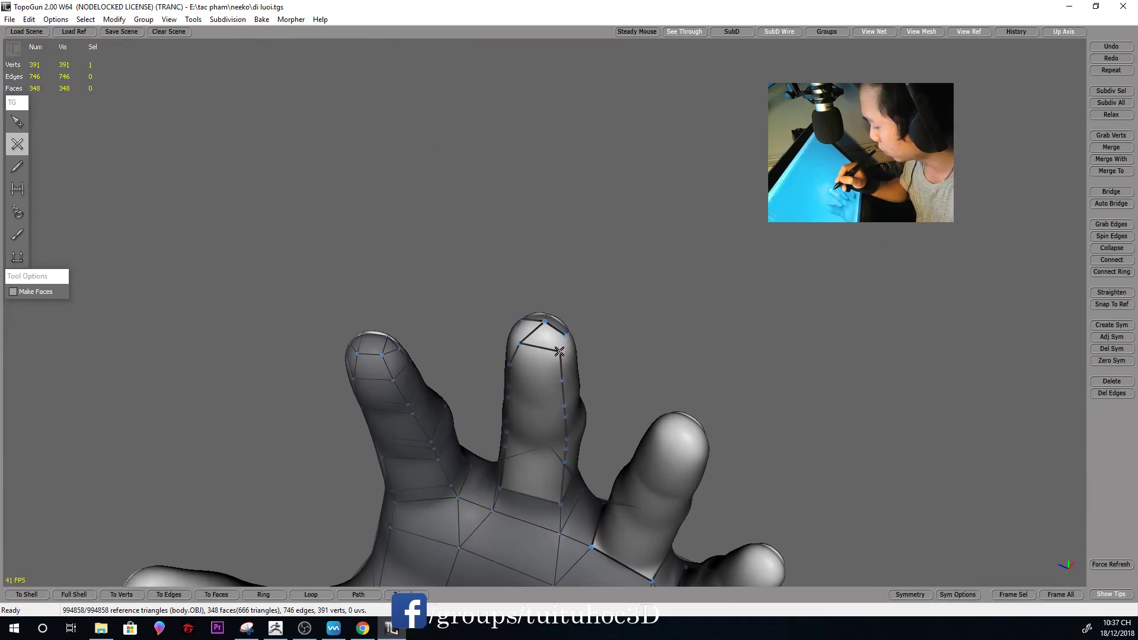
left_click(562, 333)
Close the last fingertip face, bringing the mesh to 350 faces, and return to Select
mouse_move(566, 328)
middle_mouse_down()
mouse_move(579, 317)
mouse_move(646, 394)
mouse_move(739, 451)
mouse_move(634, 362)
middle_mouse_up()
left_click(526, 318)
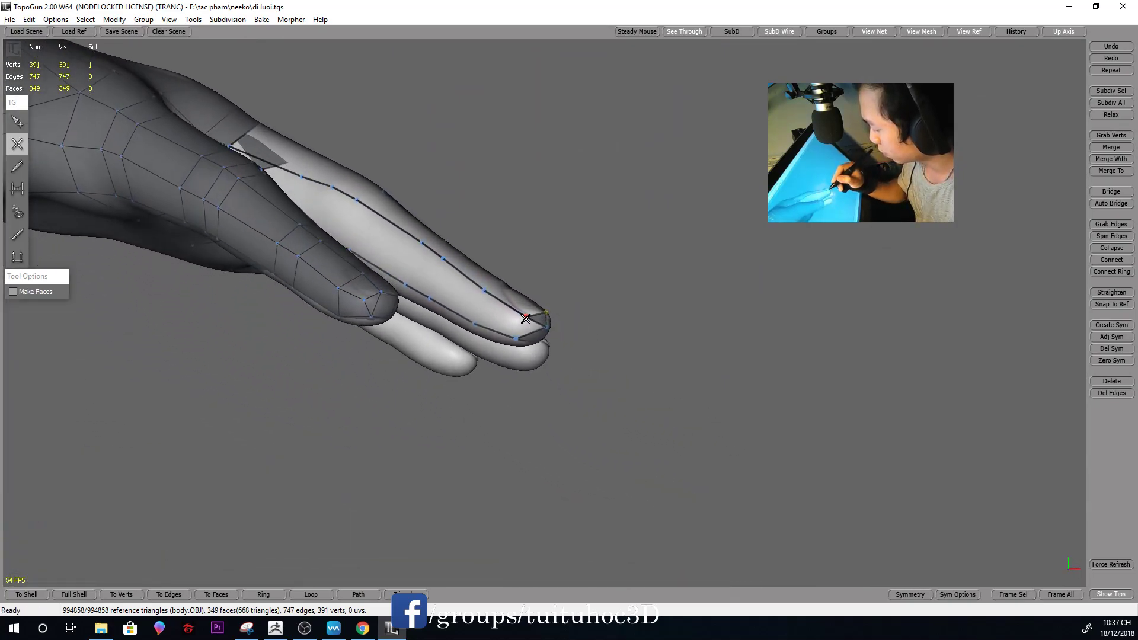
left_click(520, 333)
key("s")
mouse_move(568, 338)
middle_mouse_down()
mouse_move(613, 348)
mouse_move(606, 335)
middle_mouse_up()
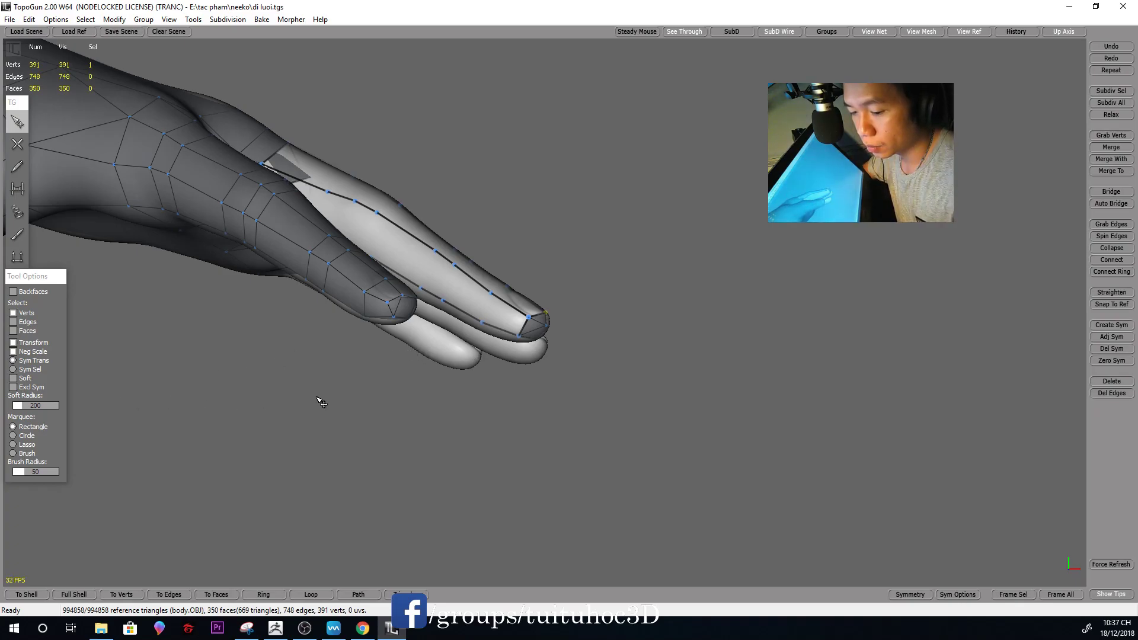
scroll(318, 403, "down", 5)
mouse_move(330, 376)
left_mouse_down("alt")
mouse_move(435, 355)
mouse_move(432, 386)
mouse_move(434, 358)
mouse_move(439, 376)
mouse_move(442, 364)
left_mouse_up("alt")
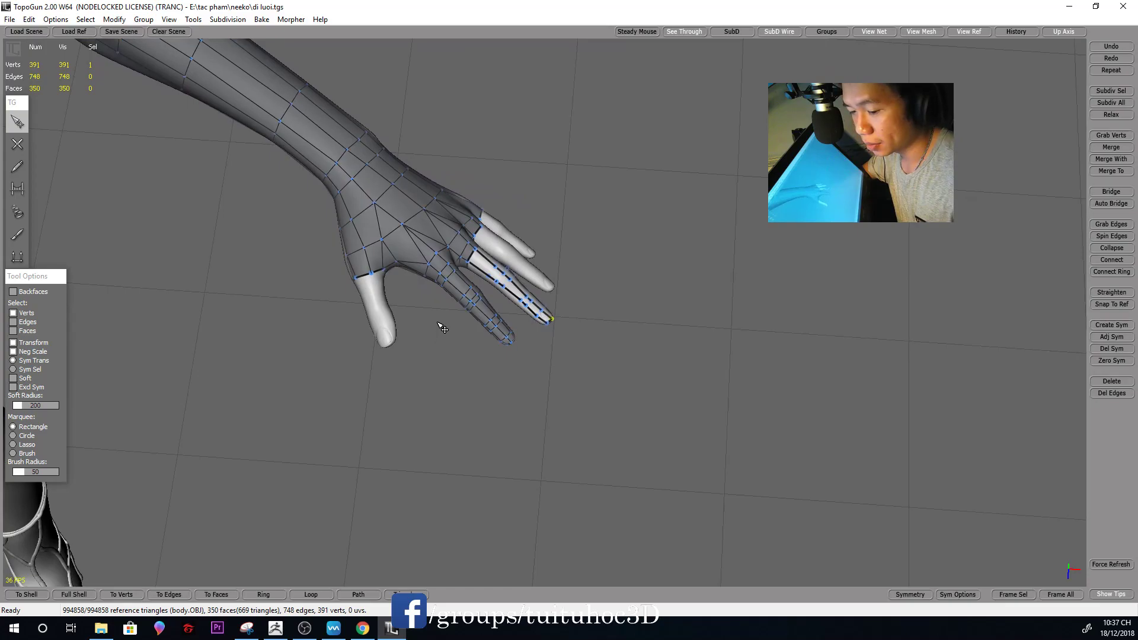
mouse_move(440, 306)
left_mouse_down("alt")
mouse_move(452, 315)
mouse_move(541, 178)
left_mouse_up("alt")
mouse_move(546, 342)
left_mouse_down("alt")
mouse_move(483, 152)
mouse_move(407, 426)
mouse_move(526, 272)
mouse_move(516, 310)
mouse_move(503, 236)
mouse_move(624, 130)
mouse_move(611, 179)
mouse_move(525, 262)
left_mouse_up("alt")
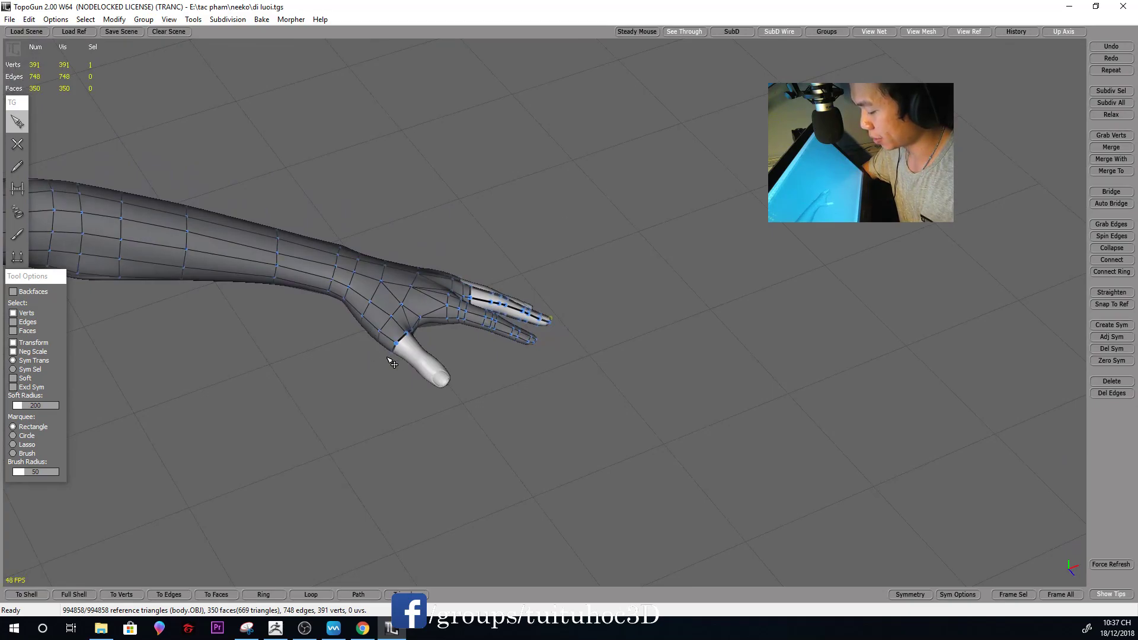
mouse_move(424, 367)
left_mouse_down("alt")
mouse_move(328, 251)
mouse_move(348, 251)
mouse_move(423, 343)
left_mouse_up("alt")
mouse_move(496, 323)
left_mouse_down("alt")
mouse_move(506, 394)
mouse_move(422, 276)
mouse_move(435, 326)
left_mouse_up("alt")
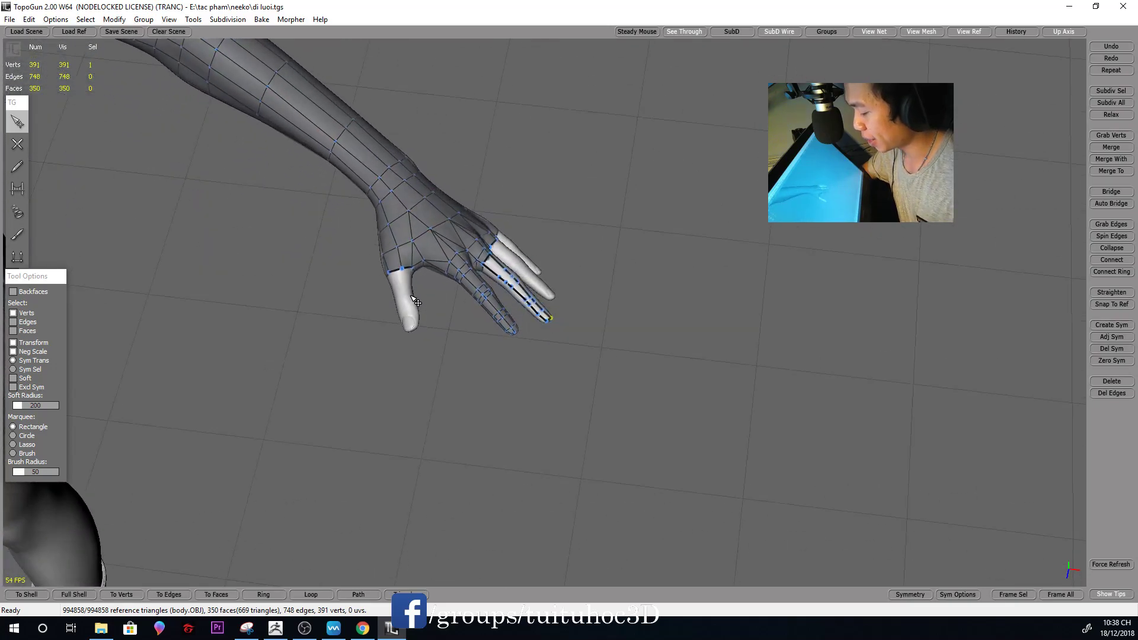
left_click_drag(501, 313, 489, 391, "alt")
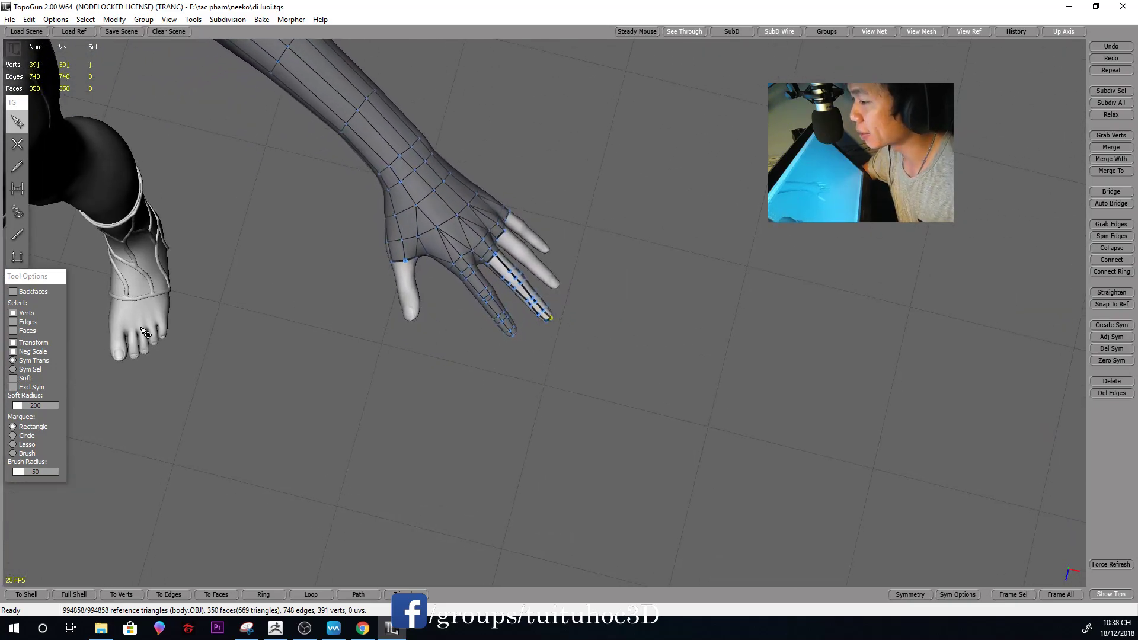
key("alt+Tab")
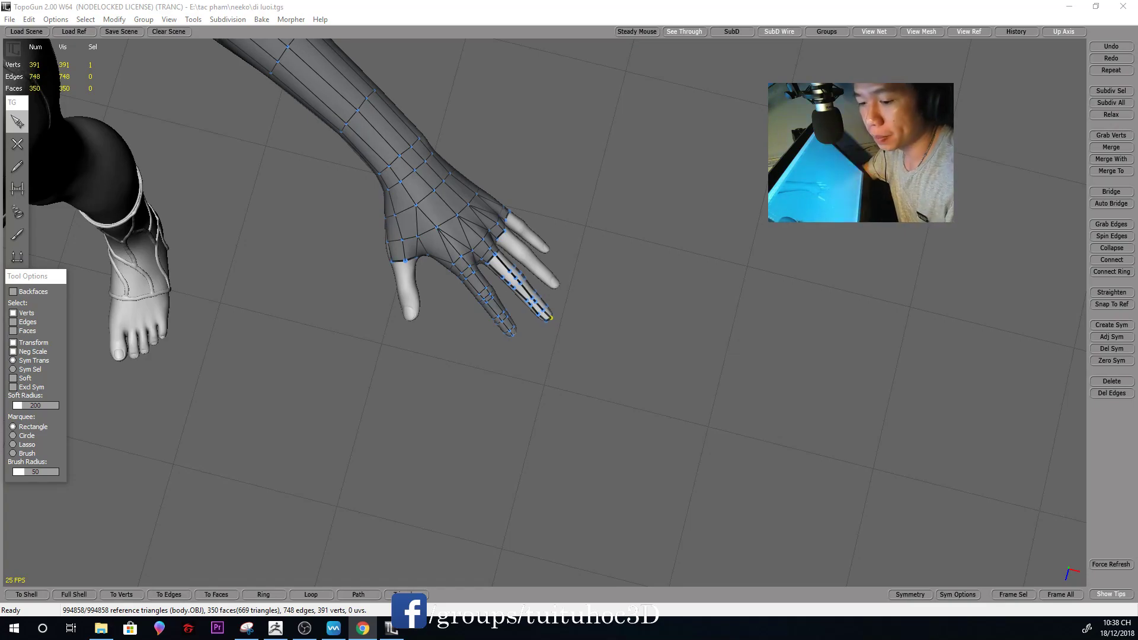
left_click(612, 330)
mouse_move(612, 330)
left_mouse_down("alt")
mouse_move(605, 346)
mouse_move(610, 326)
left_mouse_up("alt")
scroll(613, 317, "up", 5)
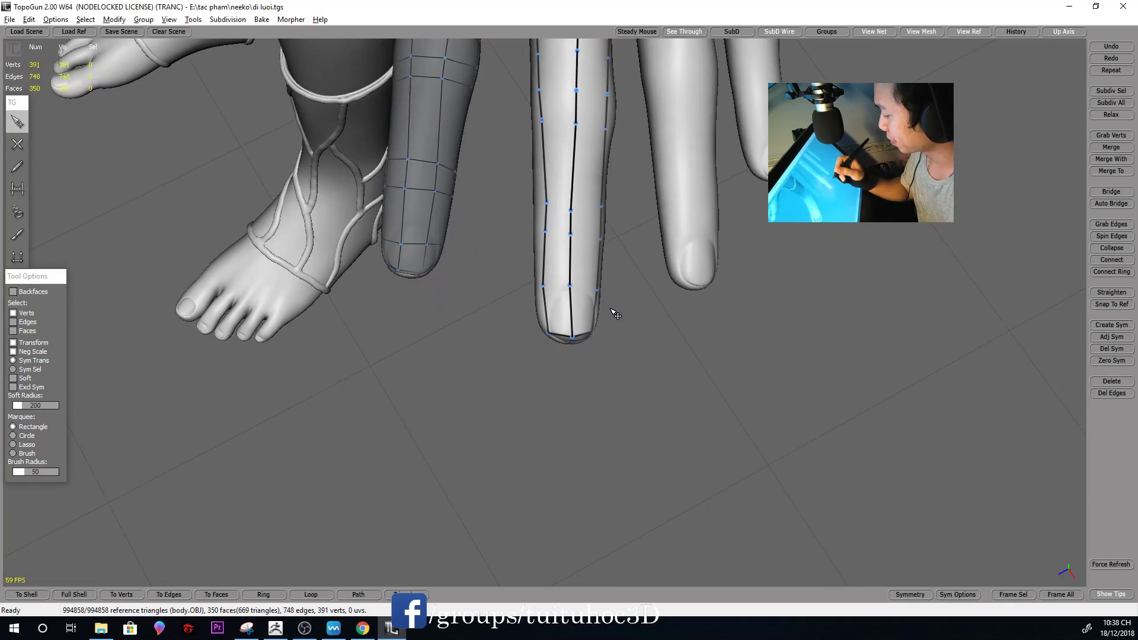
left_click(544, 204)
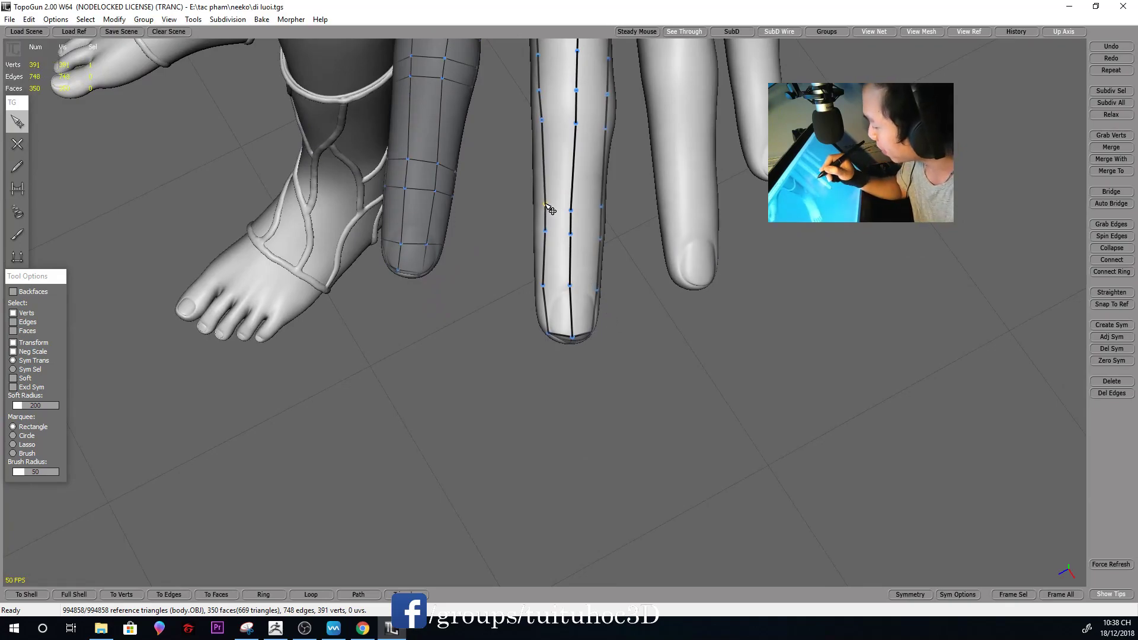
left_click_drag(577, 216, 574, 234)
left_click(572, 205)
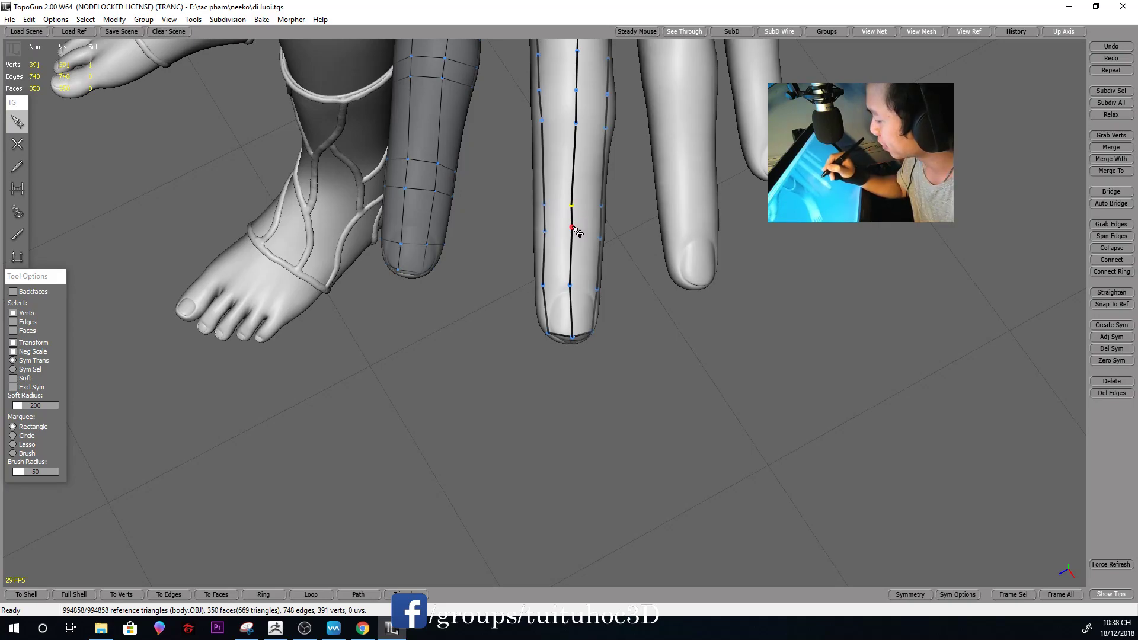
mouse_move(716, 287)
middle_mouse_down()
mouse_move(681, 109)
mouse_move(733, 130)
mouse_move(762, 262)
mouse_move(877, 379)
mouse_move(902, 442)
mouse_move(871, 427)
mouse_move(862, 296)
mouse_move(863, 338)
mouse_move(824, 314)
middle_mouse_up()
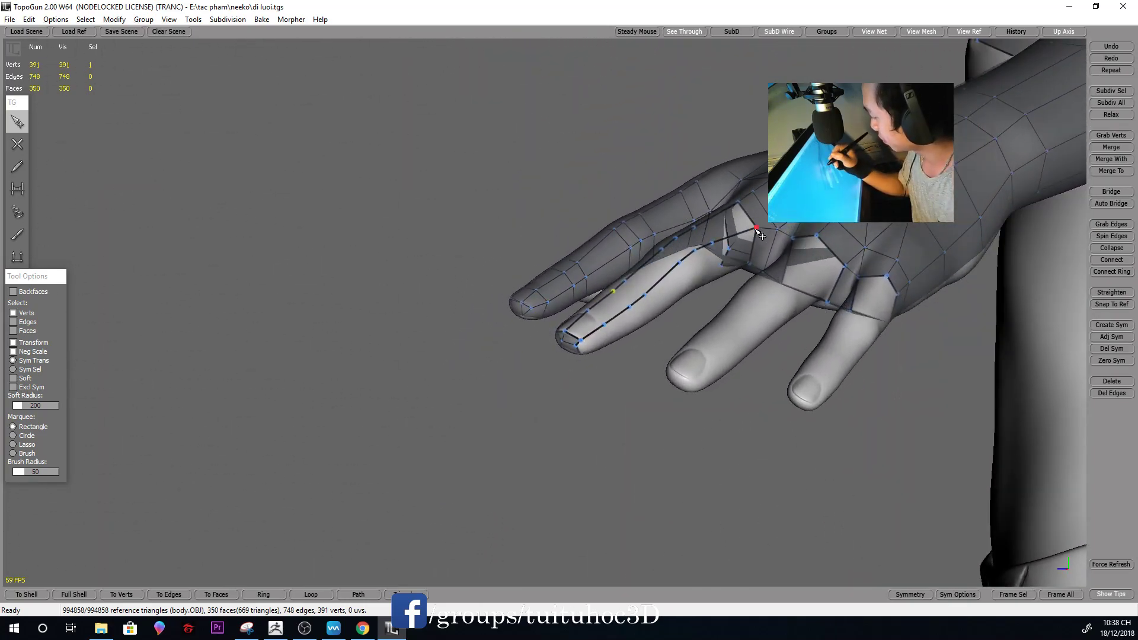
left_click_drag(714, 244, 698, 254)
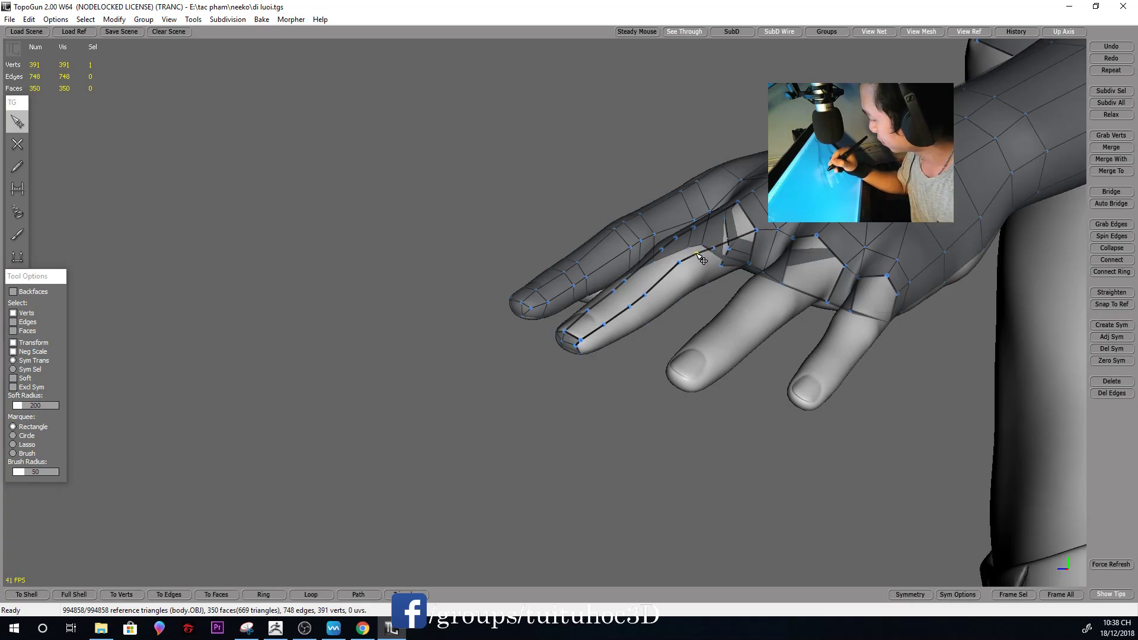
mouse_move(686, 266)
middle_mouse_down()
mouse_move(867, 292)
mouse_move(880, 397)
mouse_move(851, 353)
mouse_move(735, 286)
mouse_move(630, 293)
mouse_move(652, 230)
middle_mouse_up()
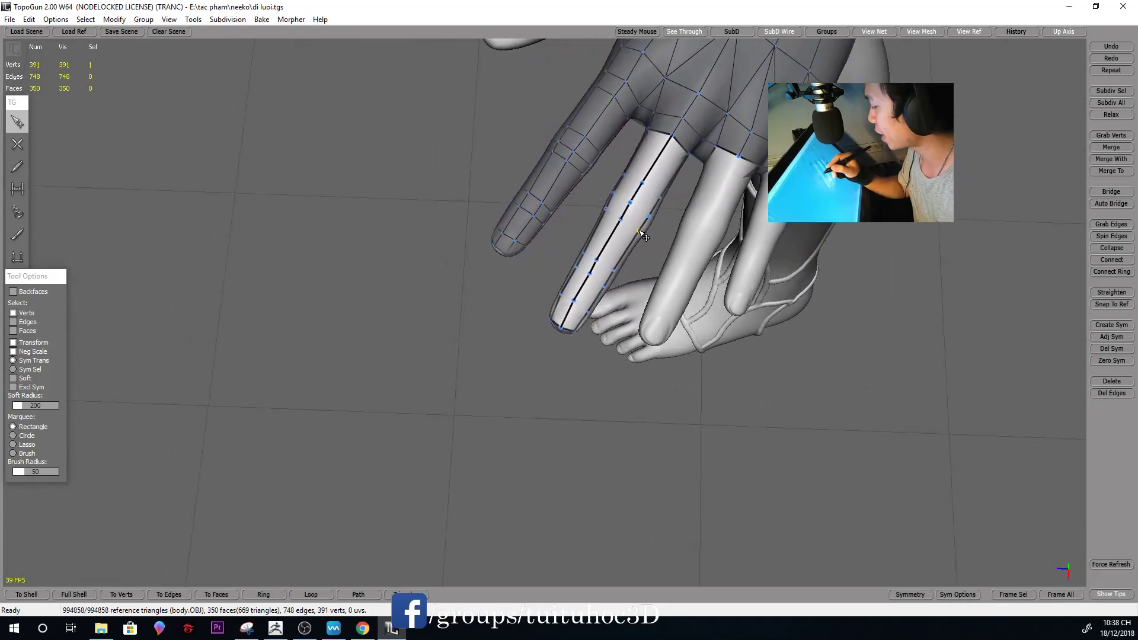
mouse_move(663, 244)
middle_mouse_down()
mouse_move(727, 117)
mouse_move(703, 152)
mouse_move(666, 323)
mouse_move(721, 249)
mouse_move(813, 282)
mouse_move(749, 265)
middle_mouse_up()
key("alt")
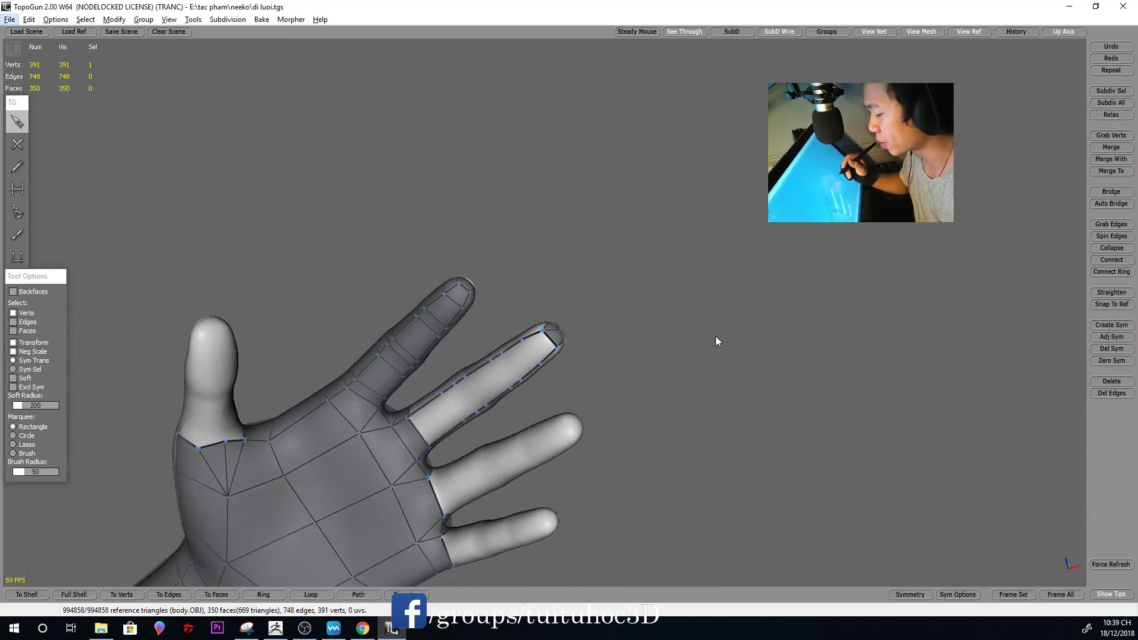
mouse_move(731, 302)
middle_mouse_down()
mouse_move(622, 474)
mouse_move(744, 361)
mouse_move(701, 482)
mouse_move(739, 389)
mouse_move(719, 407)
mouse_move(726, 381)
mouse_move(672, 304)
middle_mouse_up()
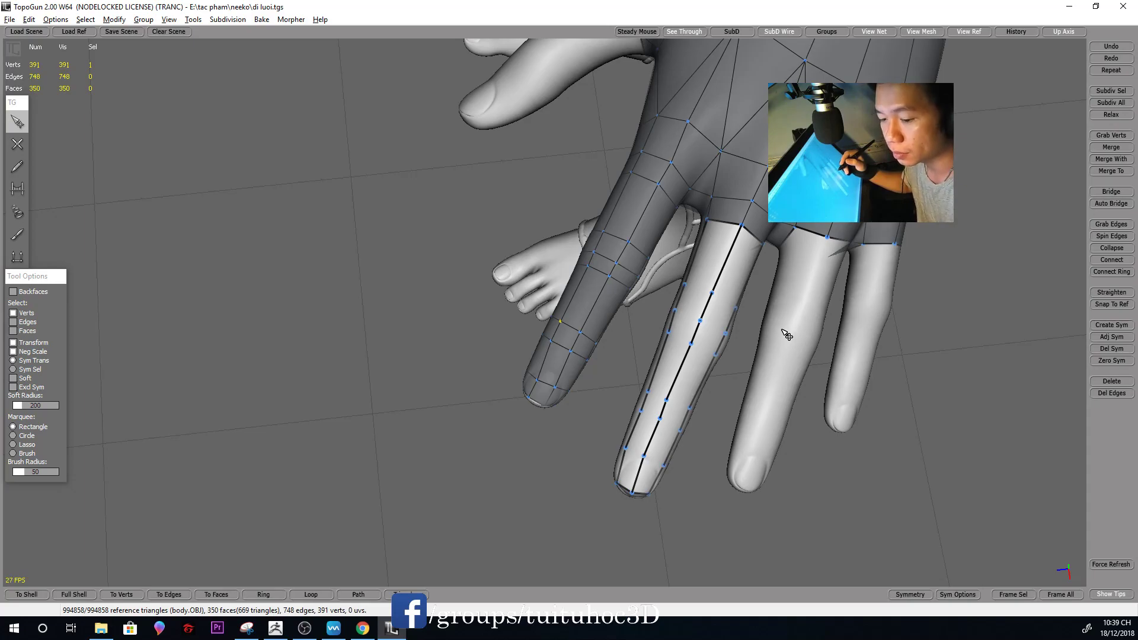
mouse_move(786, 337)
middle_mouse_down()
mouse_move(780, 318)
mouse_move(795, 318)
mouse_move(767, 330)
mouse_move(651, 330)
mouse_move(754, 358)
mouse_move(752, 297)
mouse_move(757, 325)
mouse_move(745, 342)
mouse_move(744, 304)
mouse_move(733, 393)
mouse_move(683, 462)
mouse_move(719, 427)
mouse_move(691, 317)
mouse_move(745, 385)
mouse_move(721, 403)
mouse_move(681, 381)
mouse_move(676, 395)
mouse_move(685, 377)
middle_mouse_up()
mouse_move(691, 320)
middle_mouse_down()
mouse_move(717, 335)
mouse_move(731, 366)
middle_mouse_up()
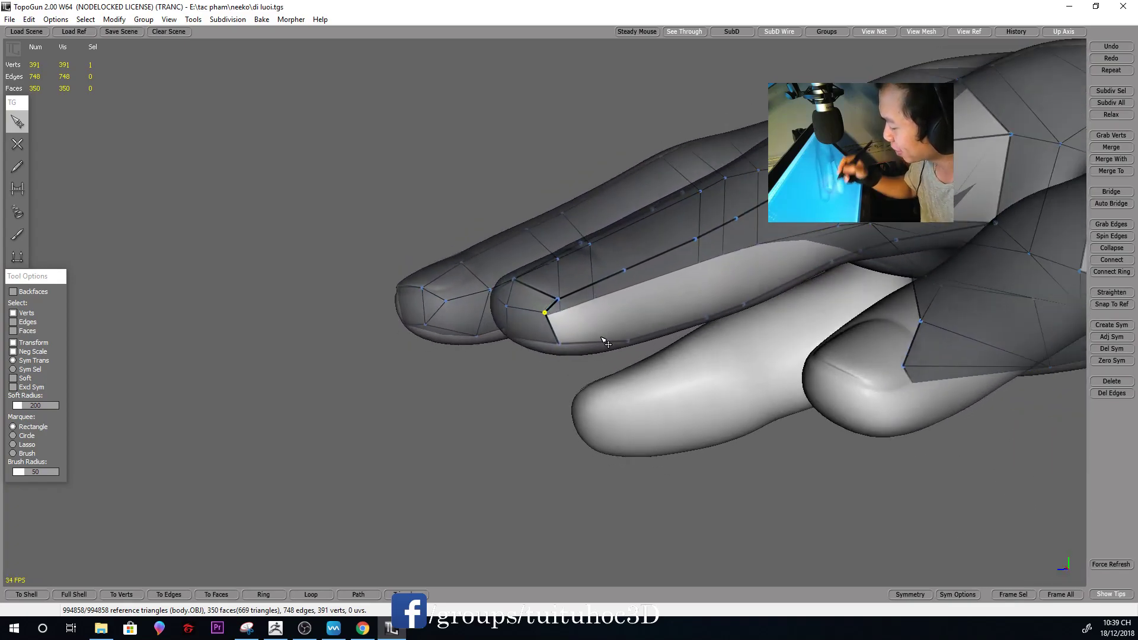
Add one vertex and face to the middle finger strip, then return to Select
key("c")
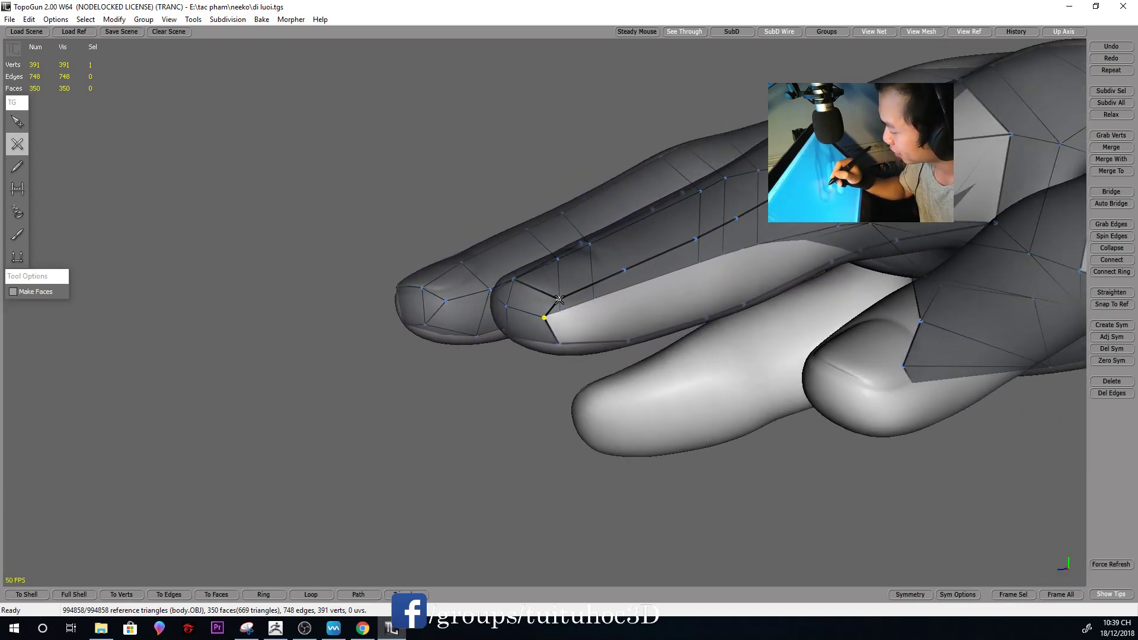
left_click(576, 336)
key("e")
key("s")
Orbit and zoom out to view the fingers and the whole figure
mouse_move(691, 323)
middle_mouse_down()
mouse_move(713, 477)
mouse_move(800, 371)
mouse_move(853, 254)
mouse_move(780, 318)
middle_mouse_up()
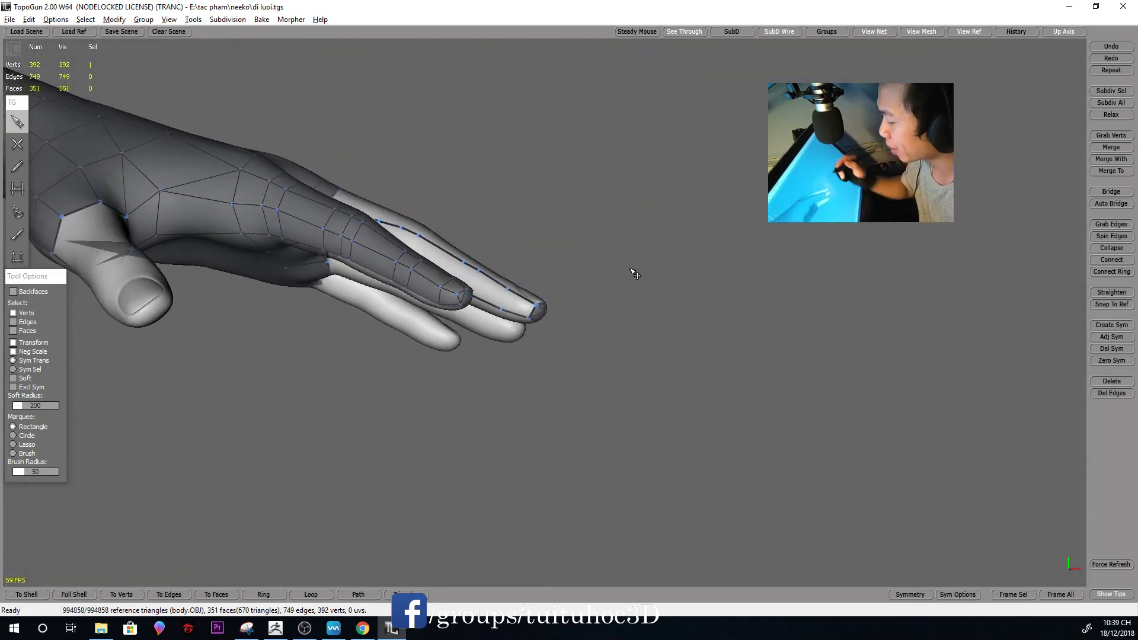
middle_click_drag(635, 272, 589, 323)
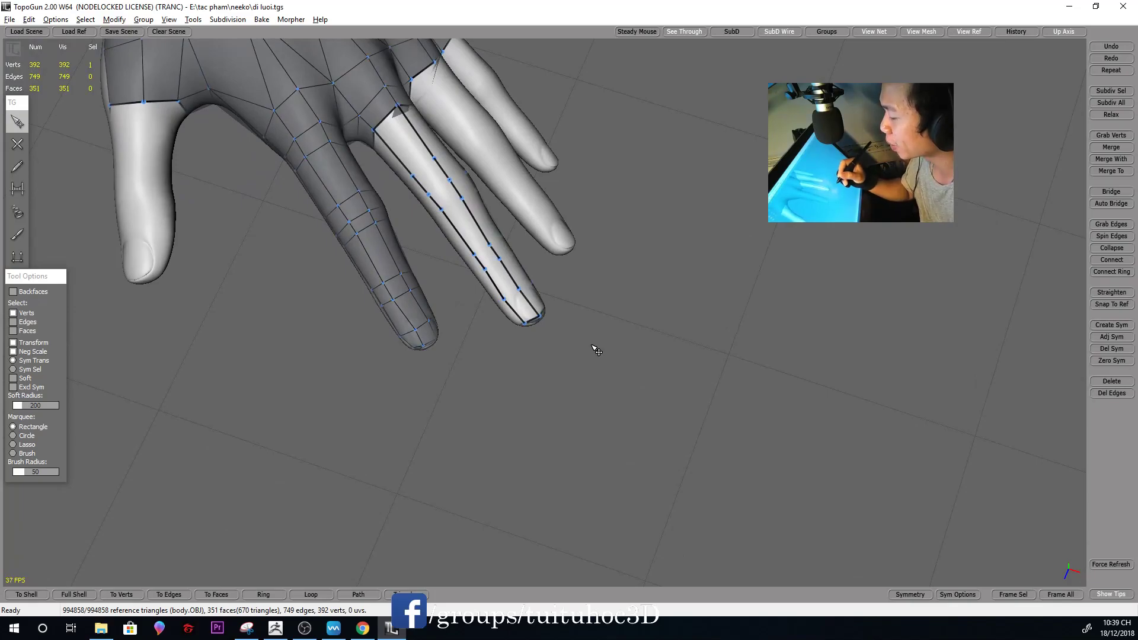
mouse_move(597, 343)
middle_mouse_down()
mouse_move(643, 317)
mouse_move(564, 363)
mouse_move(642, 300)
middle_mouse_up()
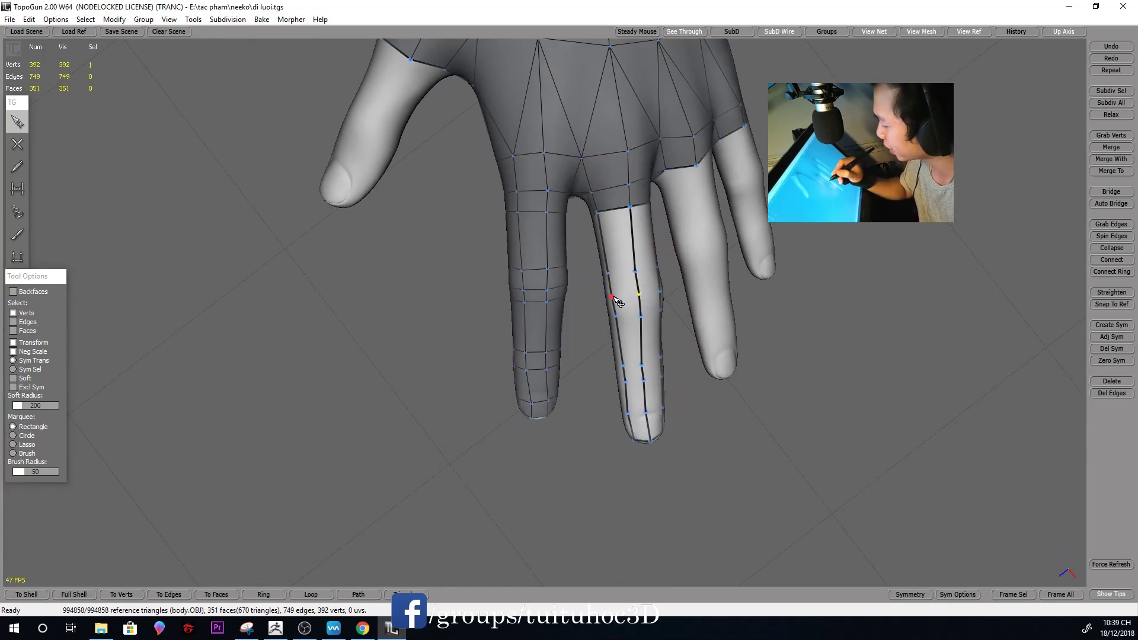
mouse_move(617, 300)
middle_mouse_down()
mouse_move(617, 287)
mouse_move(770, 264)
mouse_move(734, 254)
mouse_move(821, 276)
mouse_move(765, 305)
middle_mouse_up()
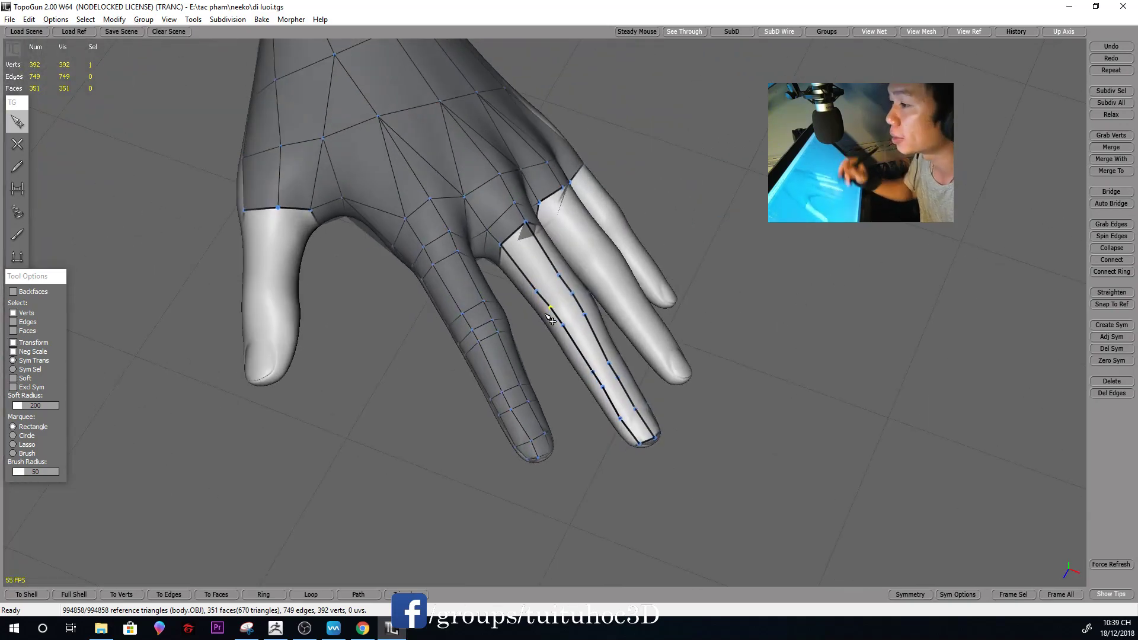
scroll(662, 249, "down", 5)
scroll(662, 249, "down", 3)
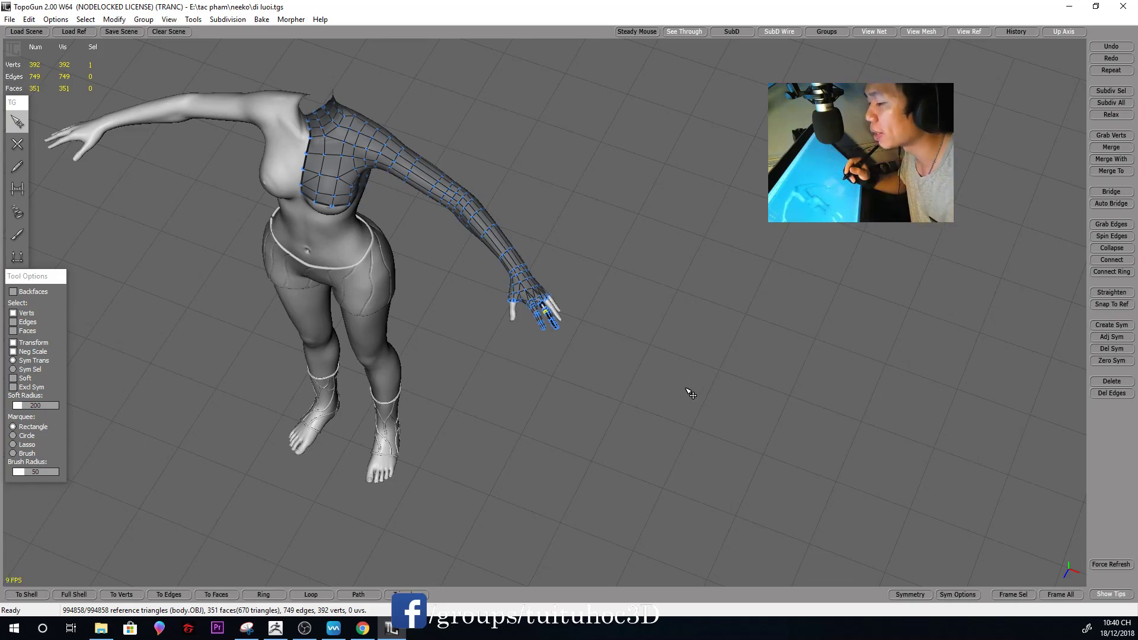
Orbit and zoom from the full figure into the right hand beside the leg
mouse_move(685, 380)
middle_mouse_down()
mouse_move(682, 233)
mouse_move(681, 246)
mouse_move(403, 243)
mouse_move(733, 265)
middle_mouse_up()
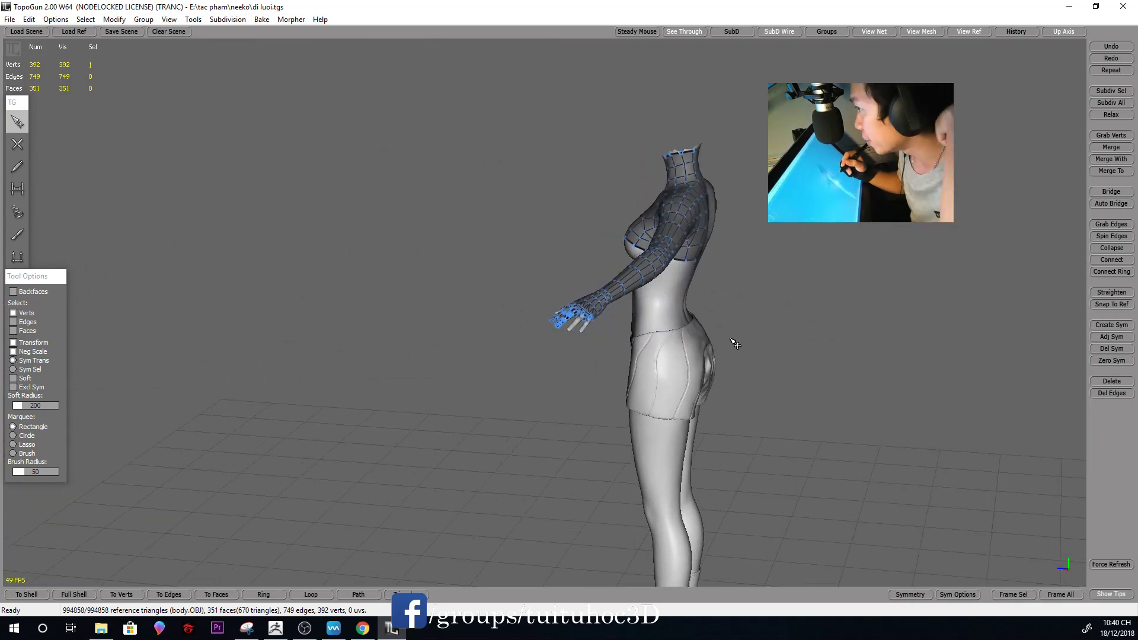
middle_click_drag(719, 324, 736, 358)
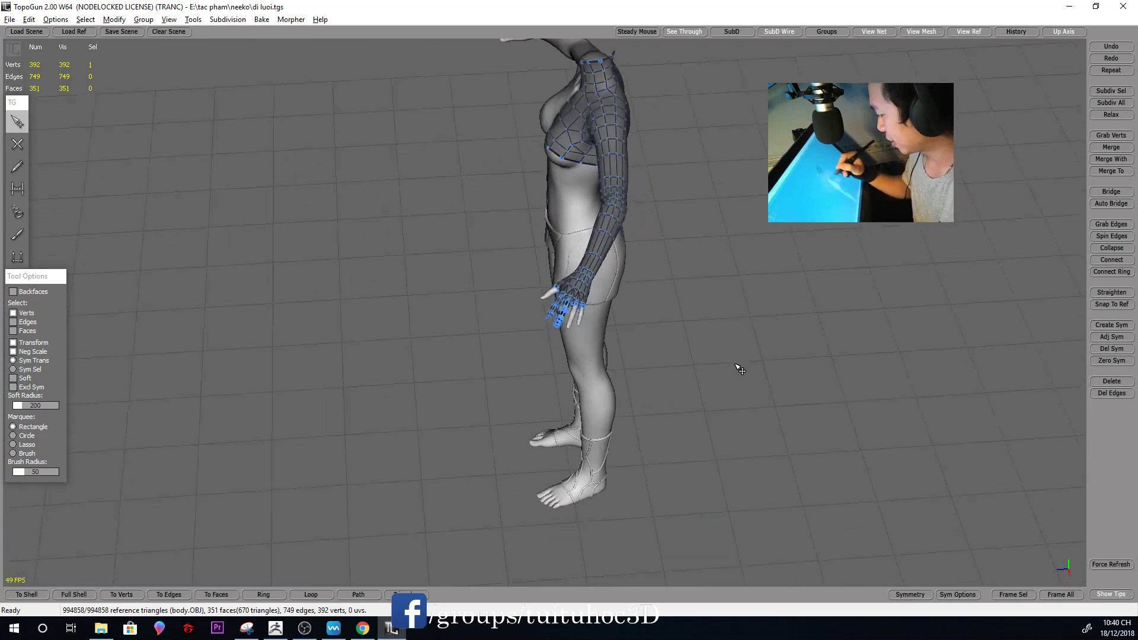
scroll(737, 358, "up", 3)
scroll(706, 317, "up", 3)
scroll(718, 361, "up", 4)
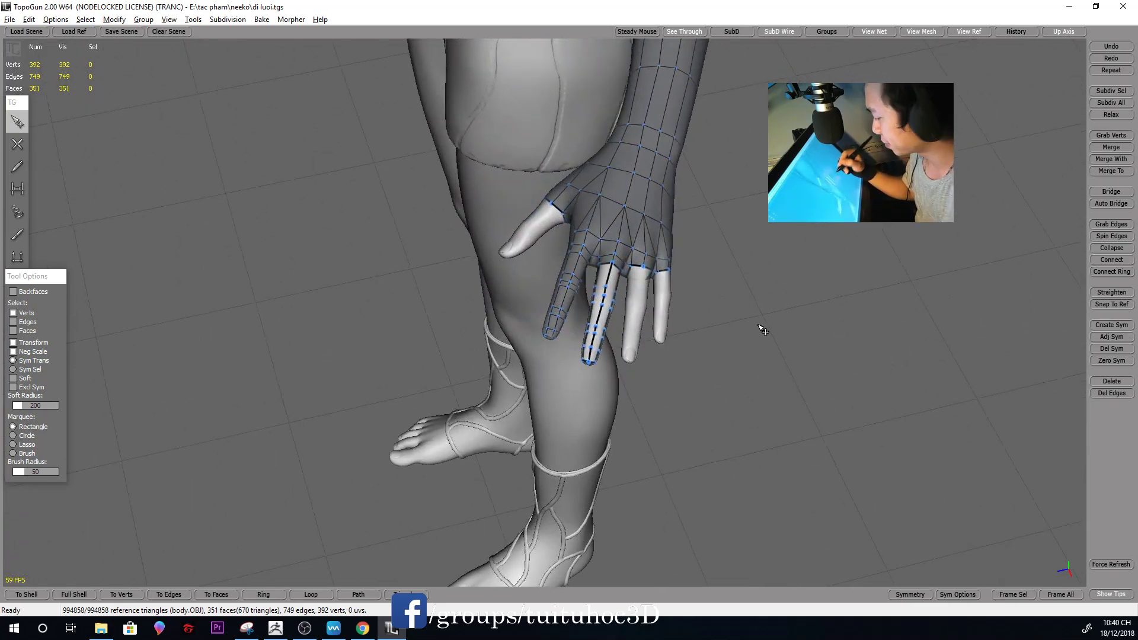
middle_click_drag(763, 355, 611, 372)
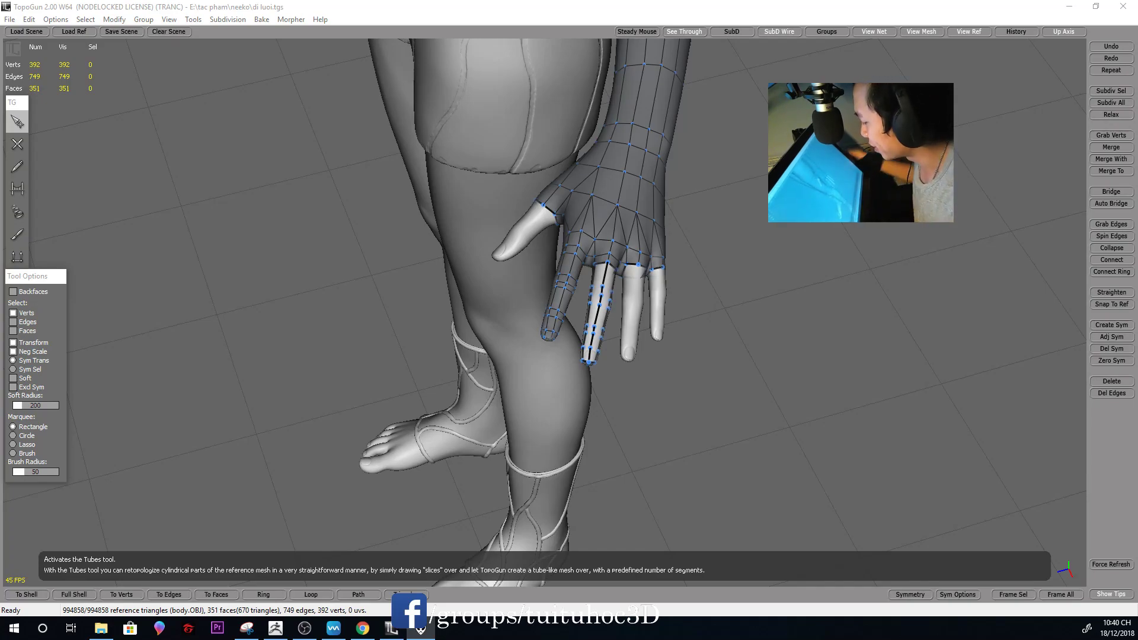
scroll(737, 291, "up", 5)
Orbit in on the hand and select a vertex at a finger base
mouse_move(736, 287)
right_mouse_down()
mouse_move(729, 320)
mouse_move(761, 296)
right_mouse_up()
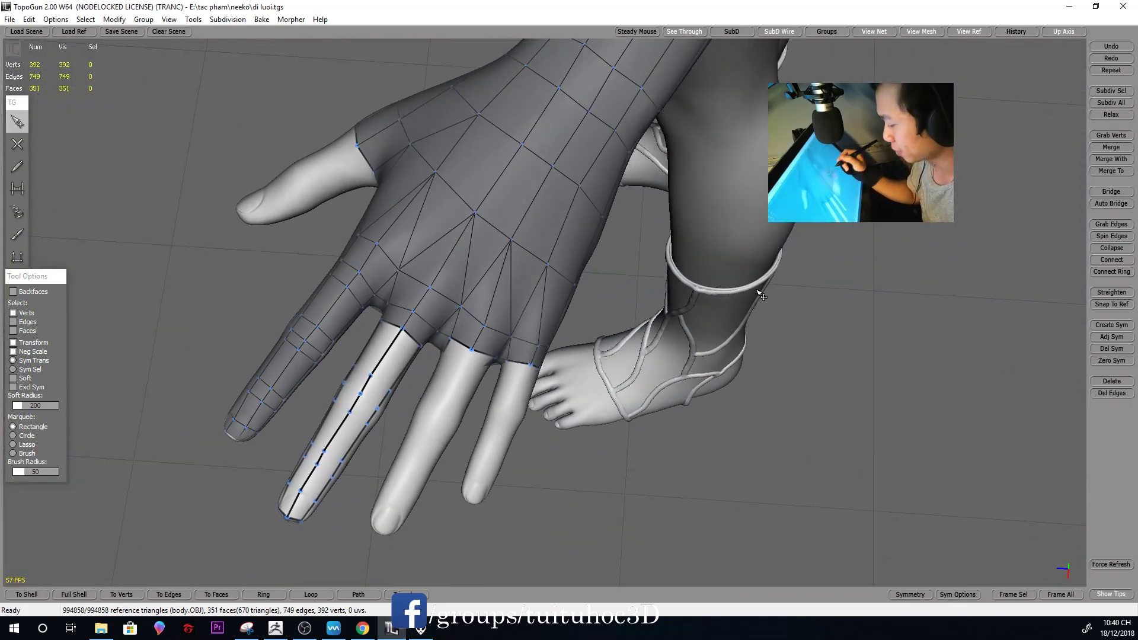
left_click(452, 339)
mouse_move(456, 341)
right_mouse_down()
mouse_move(679, 379)
mouse_move(907, 249)
right_mouse_up()
scroll(572, 354, "up", 2)
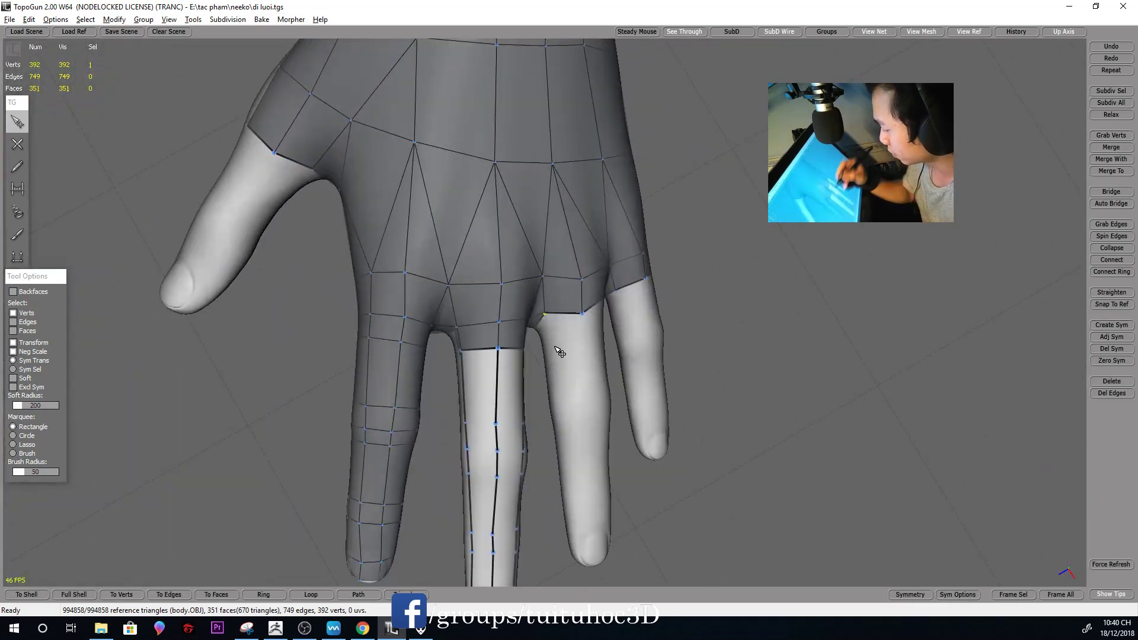
mouse_move(618, 310)
right_mouse_down()
mouse_move(684, 285)
mouse_move(386, 347)
right_mouse_up()
Bridge quads along both sides of the middle finger out to its tip
key("b")
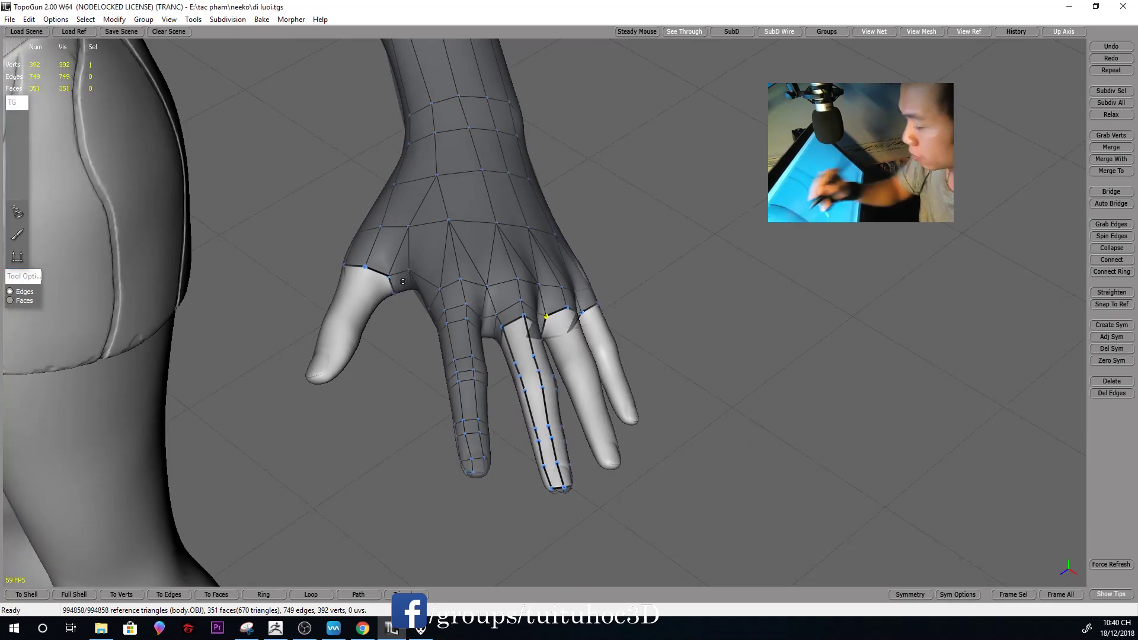
mouse_move(639, 329)
right_mouse_down()
mouse_move(640, 381)
mouse_move(526, 402)
right_mouse_up()
left_click_drag(525, 401, 516, 356)
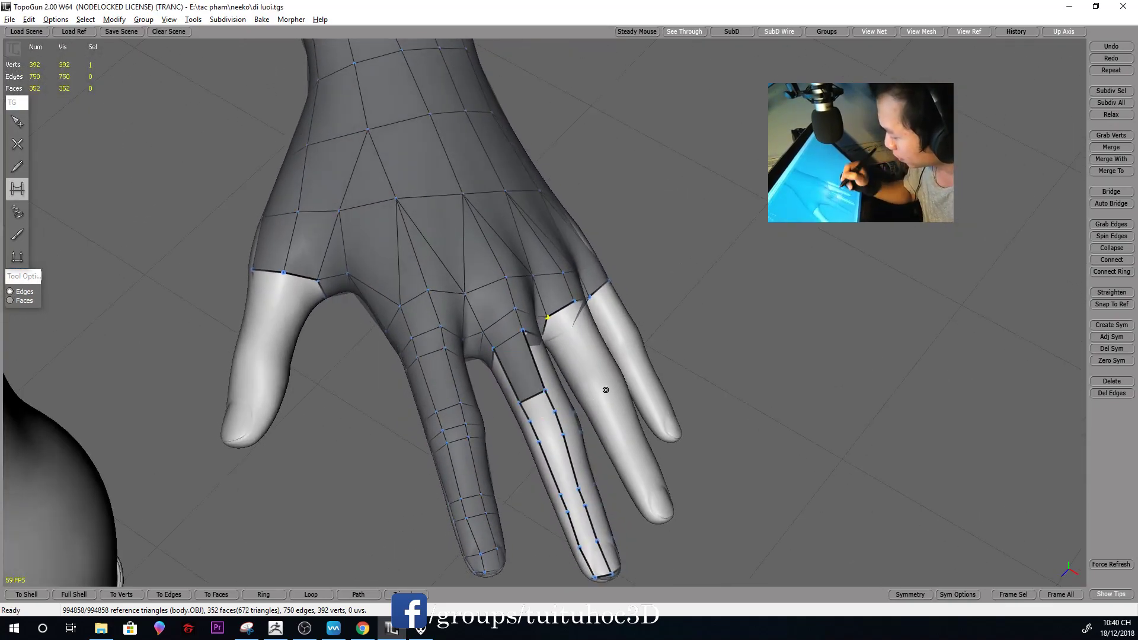
right_click_drag(673, 457, 487, 399)
left_click(480, 363)
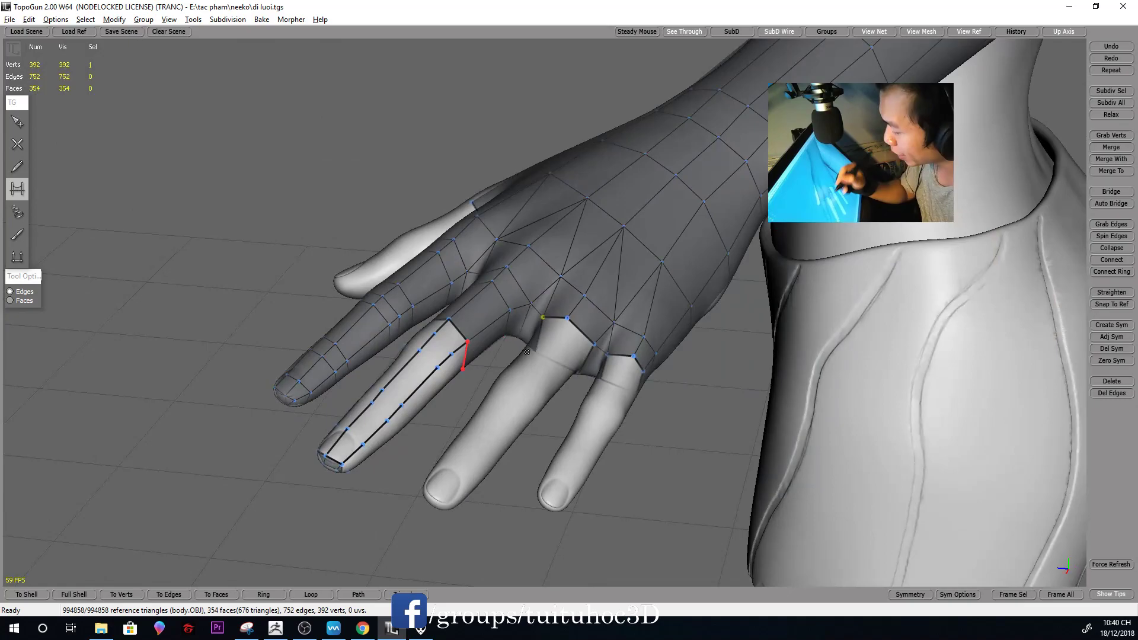
middle_click_drag(481, 363, 671, 374)
left_click_drag(541, 409, 525, 430)
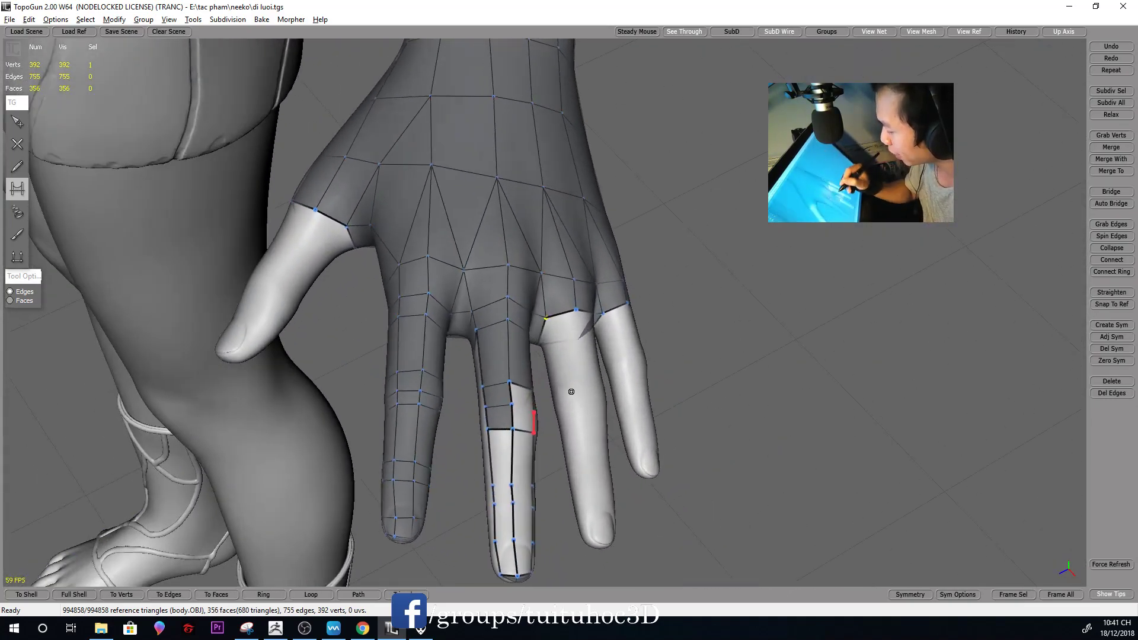
middle_click_drag(569, 394, 521, 468)
left_click_drag(521, 468, 537, 554)
mouse_move(536, 554)
middle_mouse_down()
mouse_move(737, 419)
mouse_move(591, 376)
middle_mouse_up()
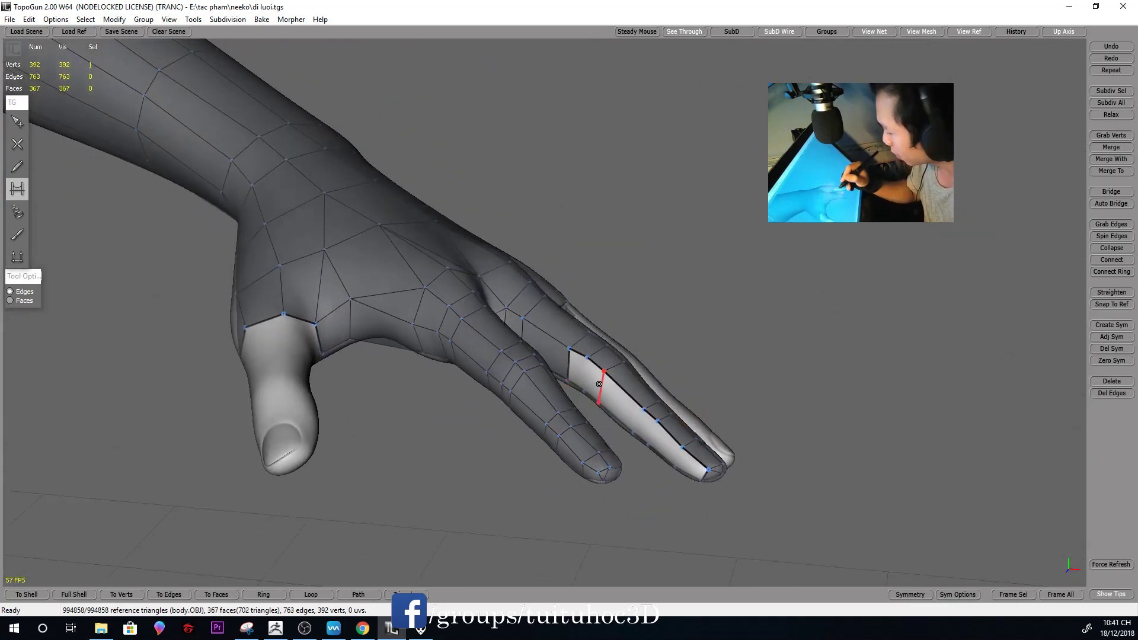
left_click_drag(583, 377, 658, 439)
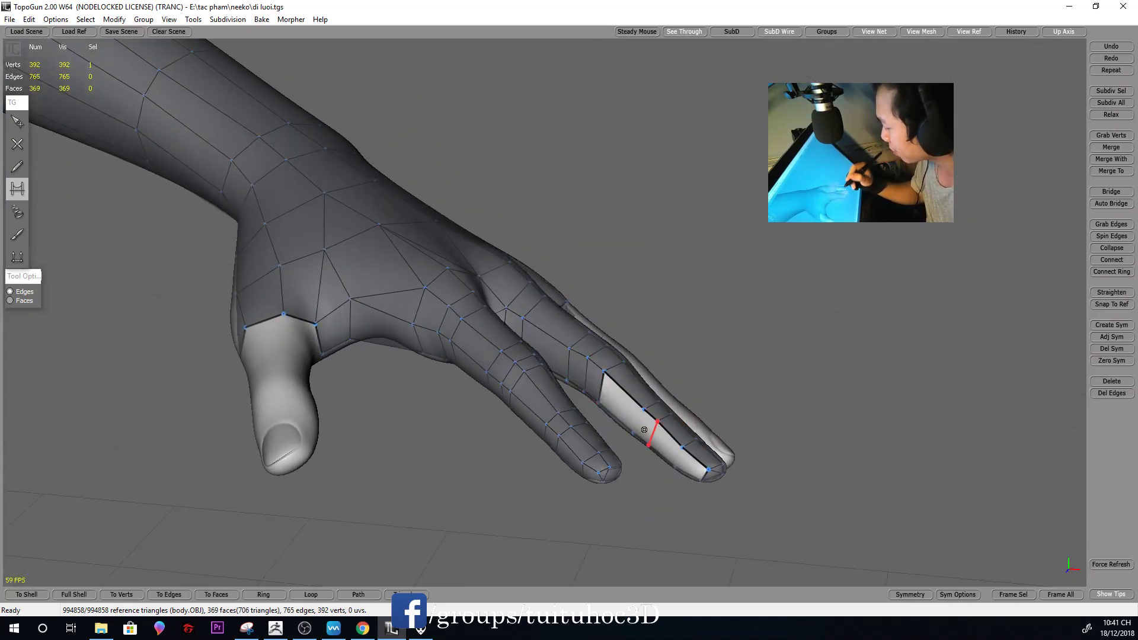
Close off the fingertip and fill faces outward from the finger base
mouse_move(658, 438)
middle_mouse_down()
mouse_move(744, 418)
mouse_move(711, 438)
middle_mouse_up()
left_click_drag(711, 439, 732, 450)
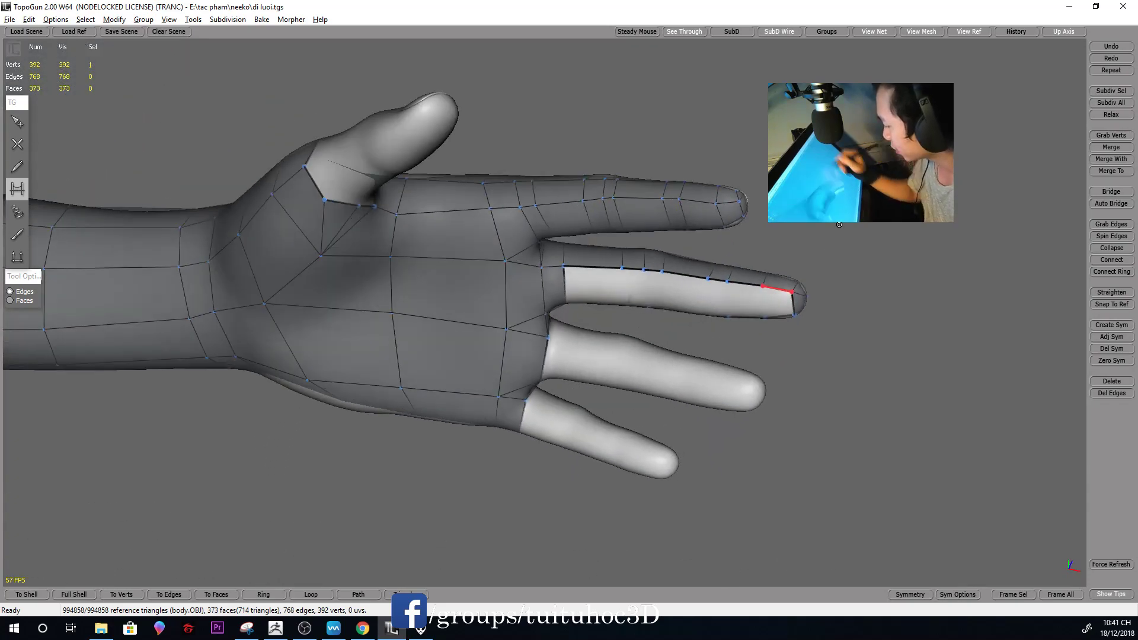
middle_click_drag(732, 451, 784, 265)
left_click_drag(646, 277, 675, 281)
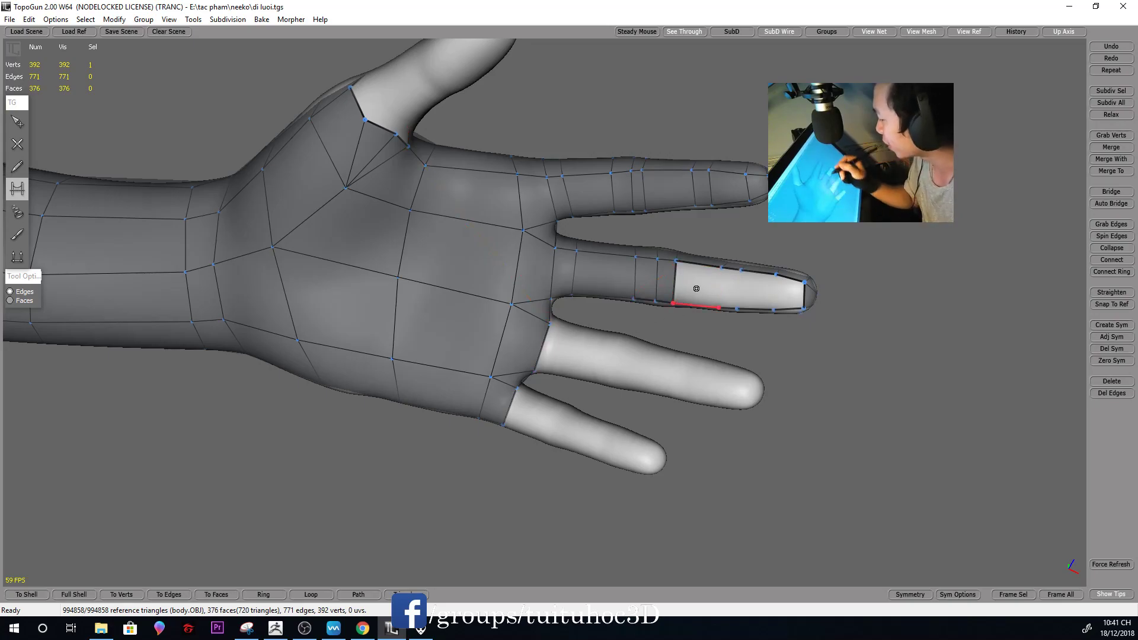
left_click(720, 288)
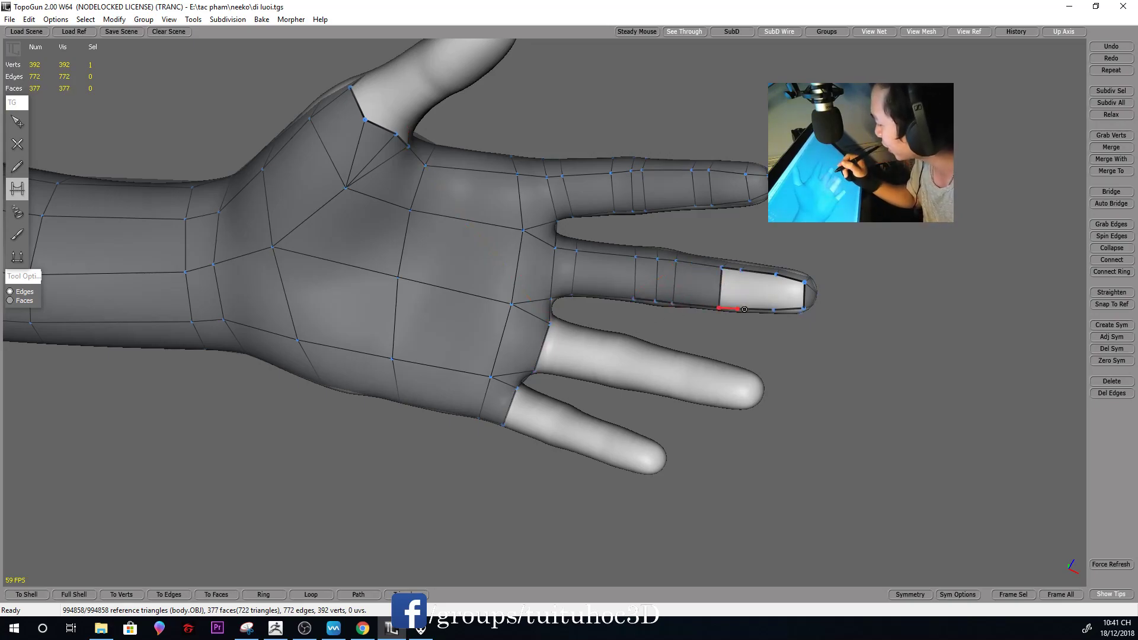
left_click(772, 288)
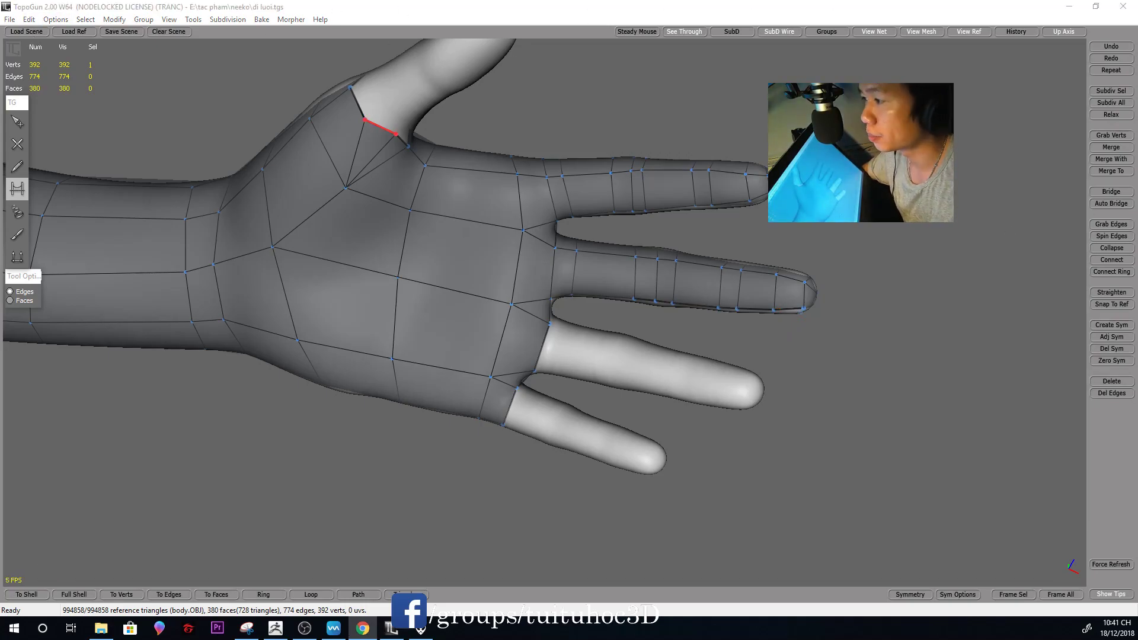
Add an edge loop around the index finger, raising the mesh to 386 faces
mouse_move(864, 348)
left_mouse_down("alt")
mouse_move(808, 418)
mouse_move(427, 291)
left_mouse_up("alt")
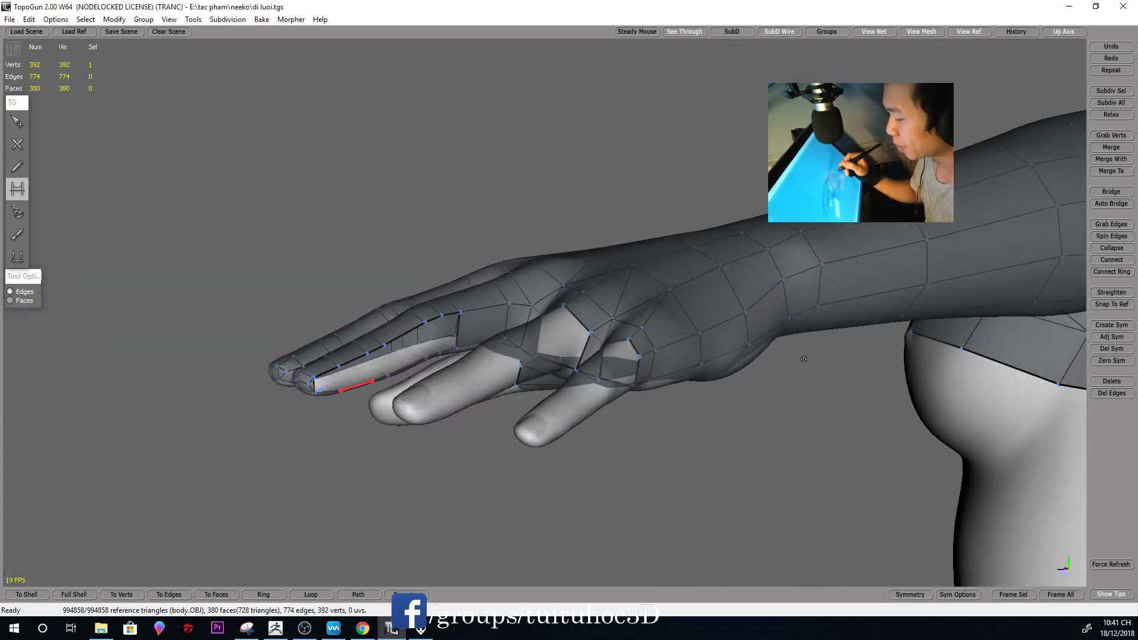
left_click_drag(526, 280, 443, 336, "alt")
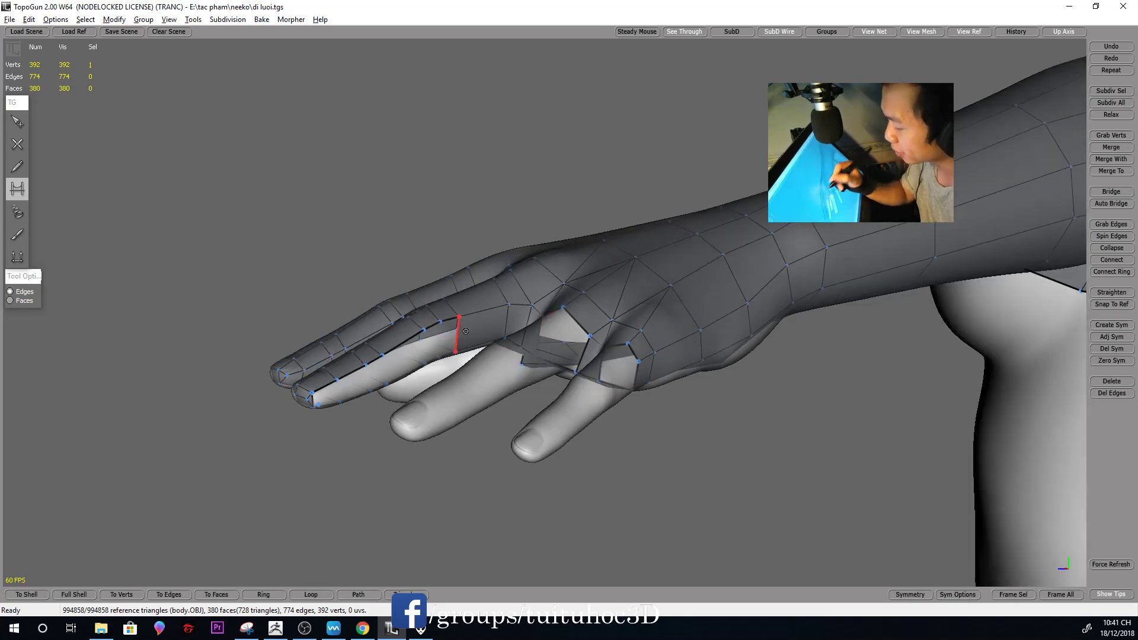
left_click(441, 344)
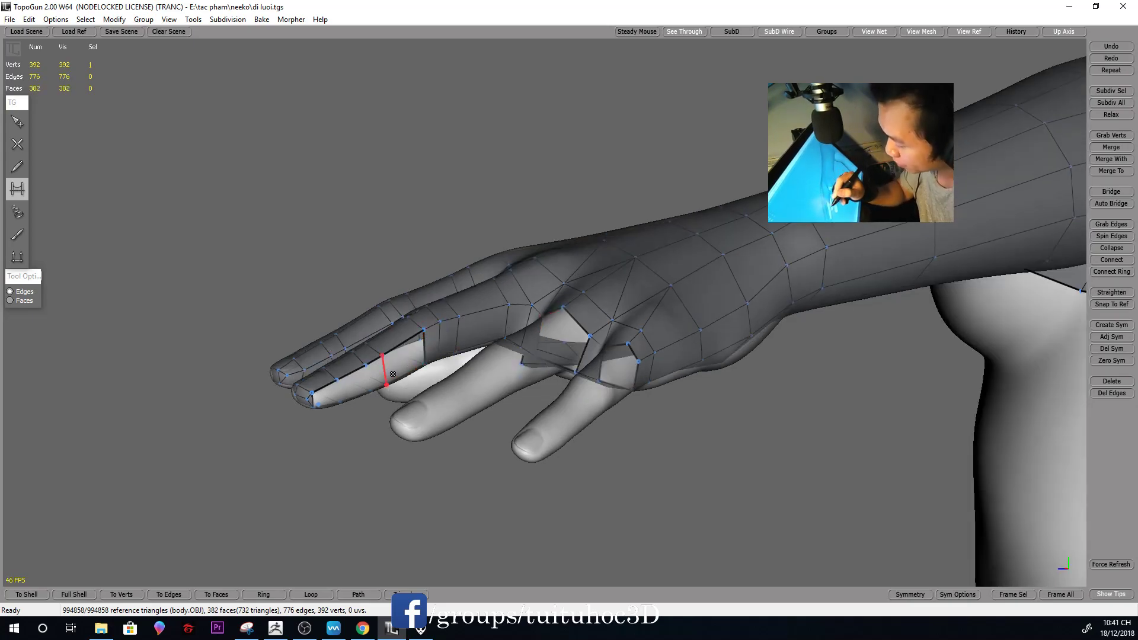
left_click_drag(417, 377, 684, 383, "alt")
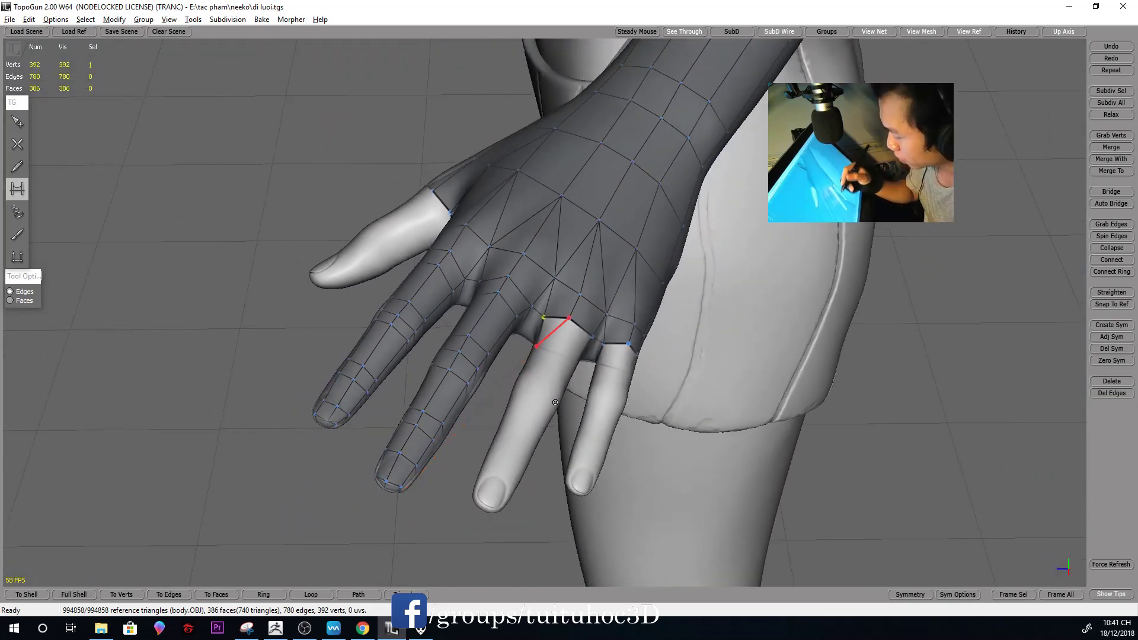
right_click_drag(546, 405, 49, 228, "alt")
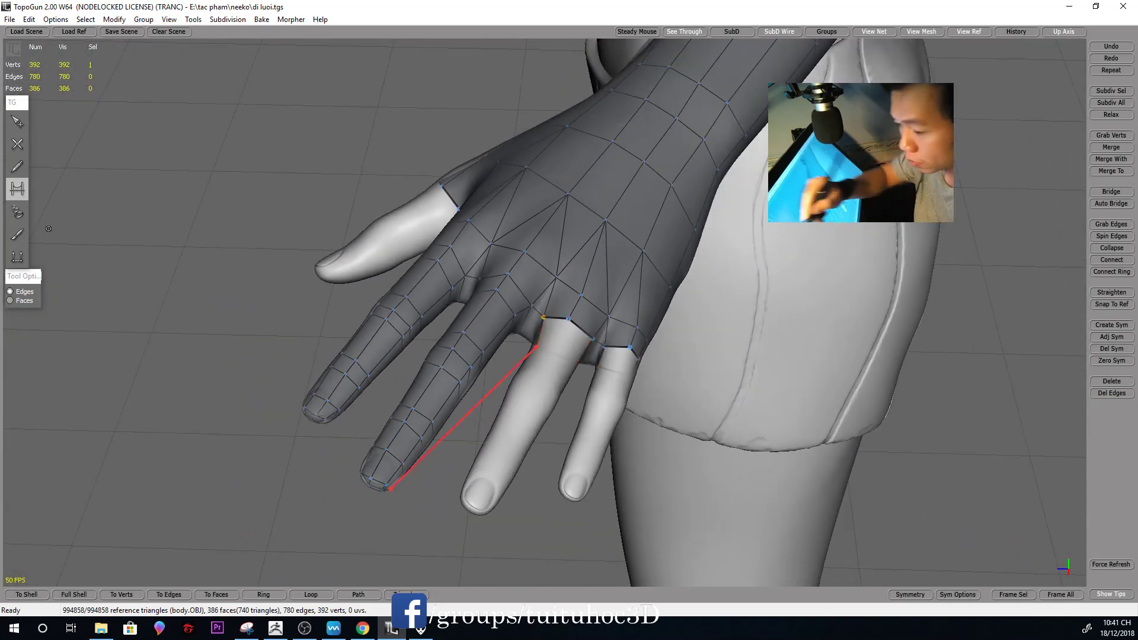
Delete the misplaced webbing vertex, re-create it and drag it to the finger base
key("q")
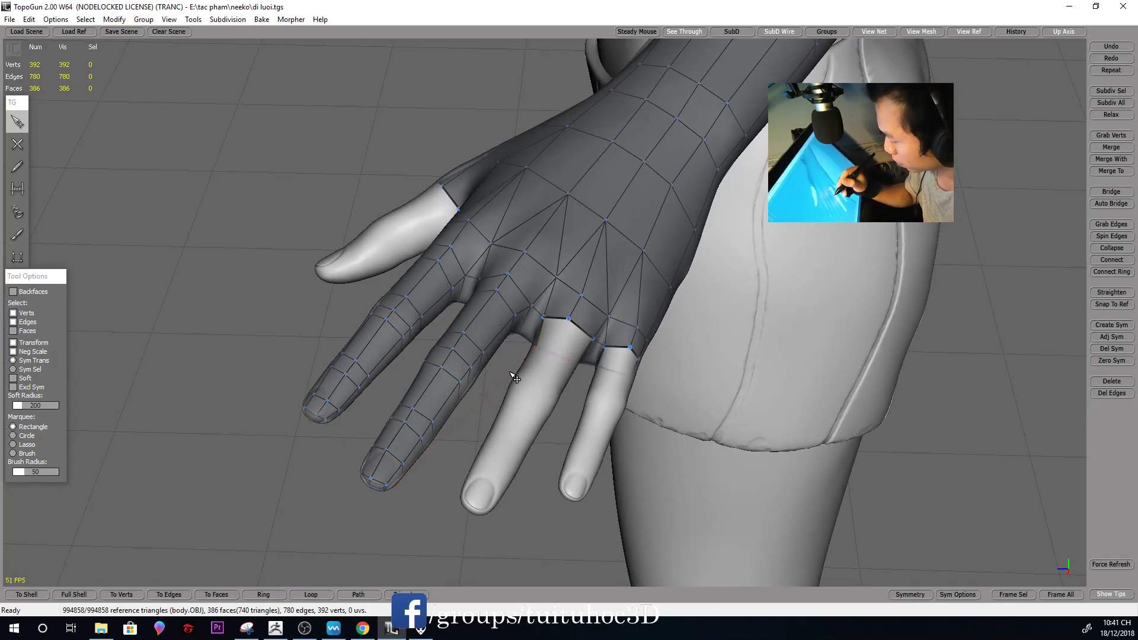
left_click_drag(525, 358, 602, 270, "alt")
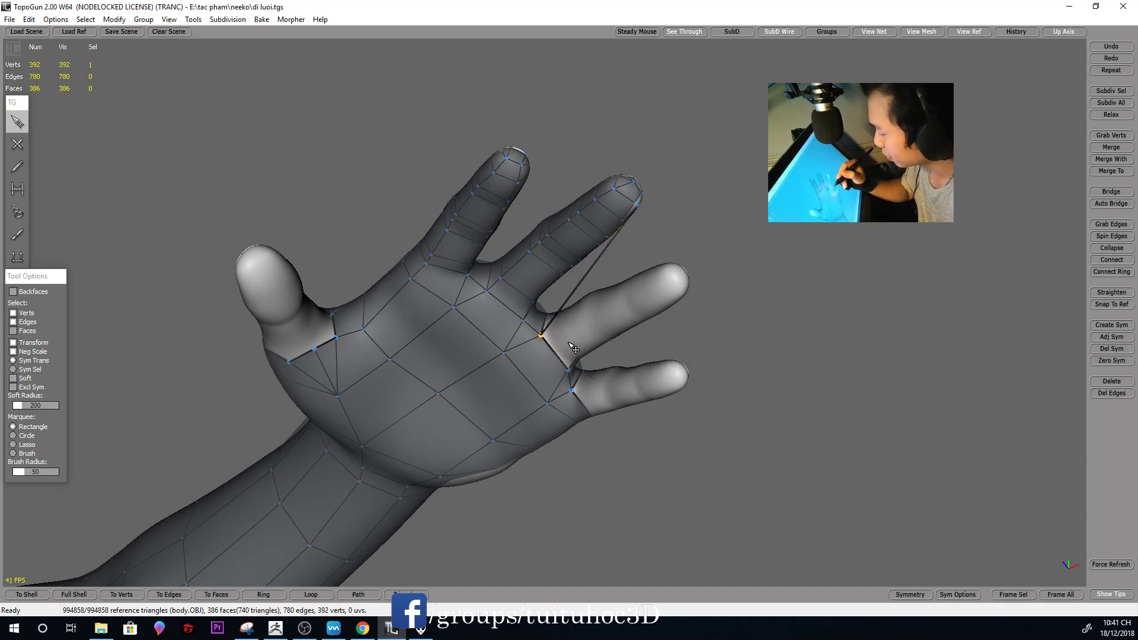
key("Delete")
left_click_drag(639, 316, 568, 339, "alt")
left_click(543, 335)
mouse_move(656, 323)
left_mouse_down("alt")
mouse_move(618, 217)
mouse_move(567, 266)
left_mouse_up("alt")
mouse_move(536, 346)
left_mouse_down()
mouse_move(660, 297)
mouse_move(805, 271)
left_mouse_up()
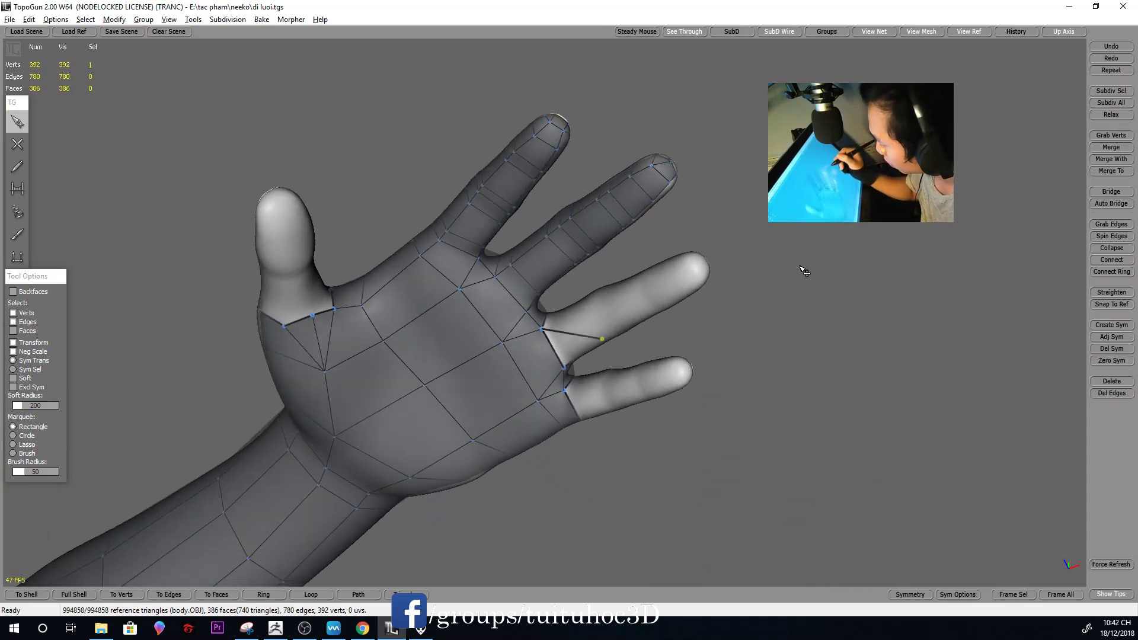
mouse_move(650, 286)
left_mouse_down("alt")
mouse_move(726, 396)
mouse_move(741, 218)
mouse_move(724, 216)
mouse_move(749, 221)
left_mouse_up("alt")
scroll(580, 308, "up", 3)
Add a new vertex at the ring finger base with the Create tool
key("2")
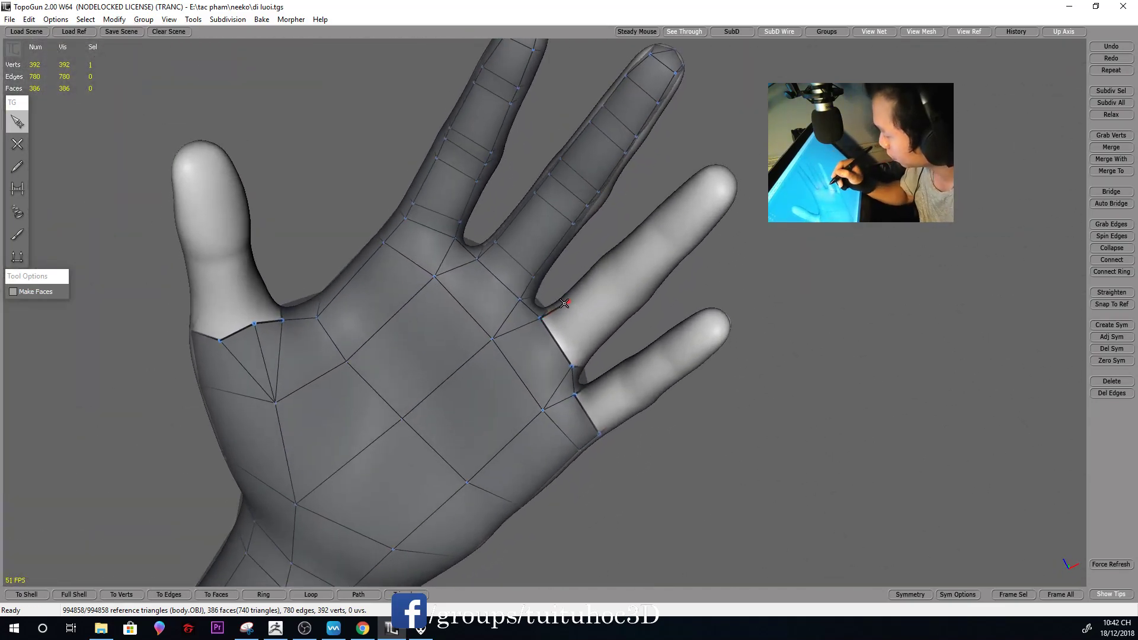
mouse_move(587, 331)
left_mouse_down("alt")
mouse_move(579, 322)
mouse_move(541, 358)
mouse_move(549, 389)
mouse_move(574, 364)
mouse_move(625, 409)
mouse_move(540, 377)
mouse_move(587, 363)
mouse_move(703, 415)
left_mouse_up("alt")
left_click_drag(688, 292, 724, 224, "alt")
mouse_move(599, 350)
left_mouse_down("alt")
mouse_move(575, 320)
mouse_move(572, 352)
mouse_move(655, 376)
mouse_move(579, 348)
mouse_move(559, 356)
left_mouse_up("alt")
left_click(557, 358)
key("q")
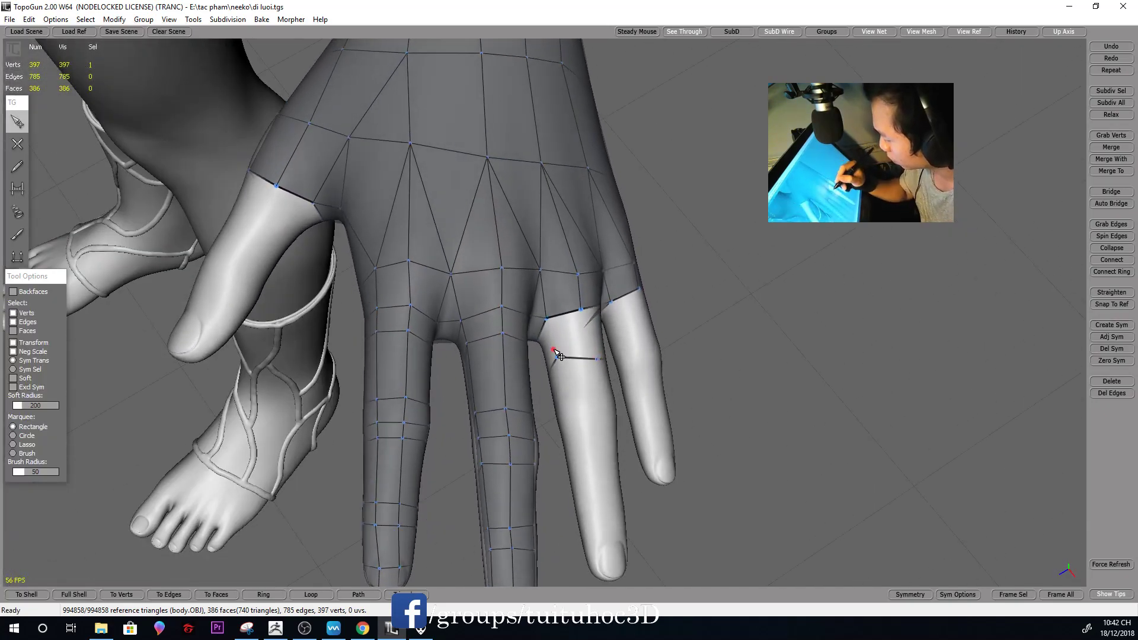
Reframe the whole hand and add a vertex on the back of the ring finger
mouse_move(632, 337)
left_mouse_down("alt")
mouse_move(587, 378)
mouse_move(617, 256)
mouse_move(599, 332)
left_mouse_up("alt")
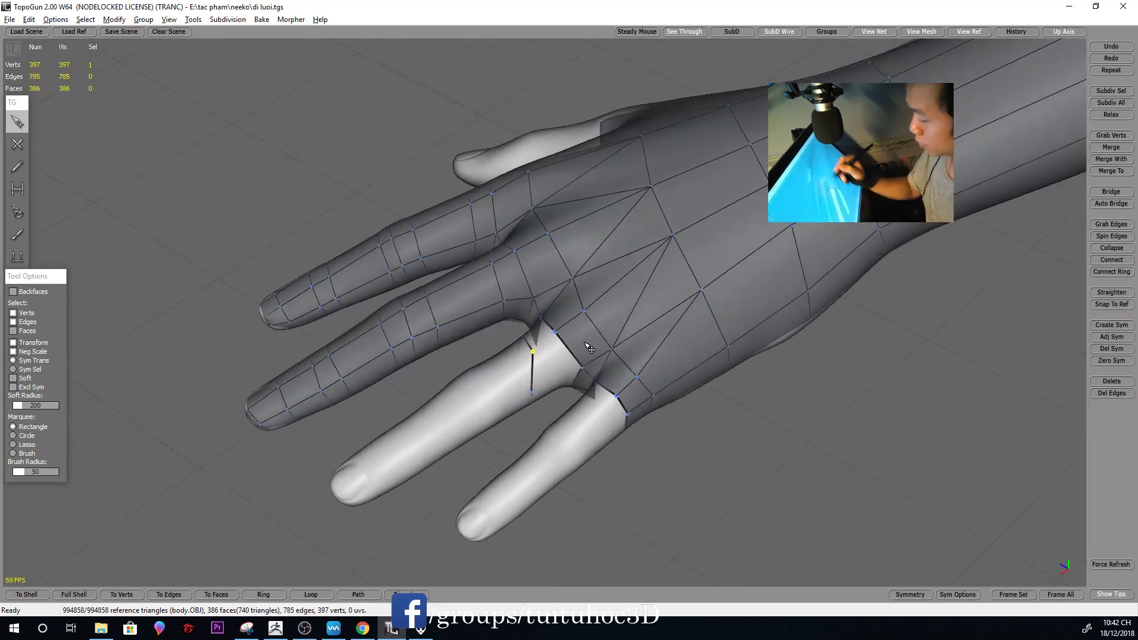
mouse_move(572, 375)
left_mouse_down("alt")
mouse_move(537, 282)
mouse_move(521, 285)
left_mouse_up("alt")
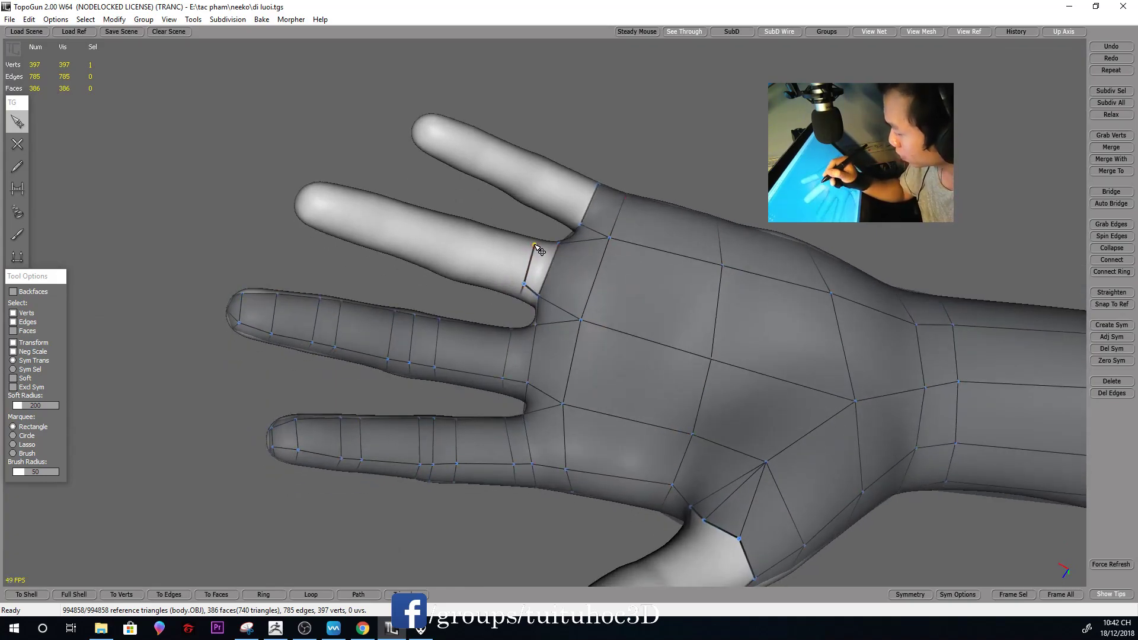
left_click_drag(665, 269, 538, 278, "alt")
mouse_move(641, 224)
left_mouse_down("alt")
mouse_move(688, 272)
mouse_move(660, 399)
left_mouse_up("alt")
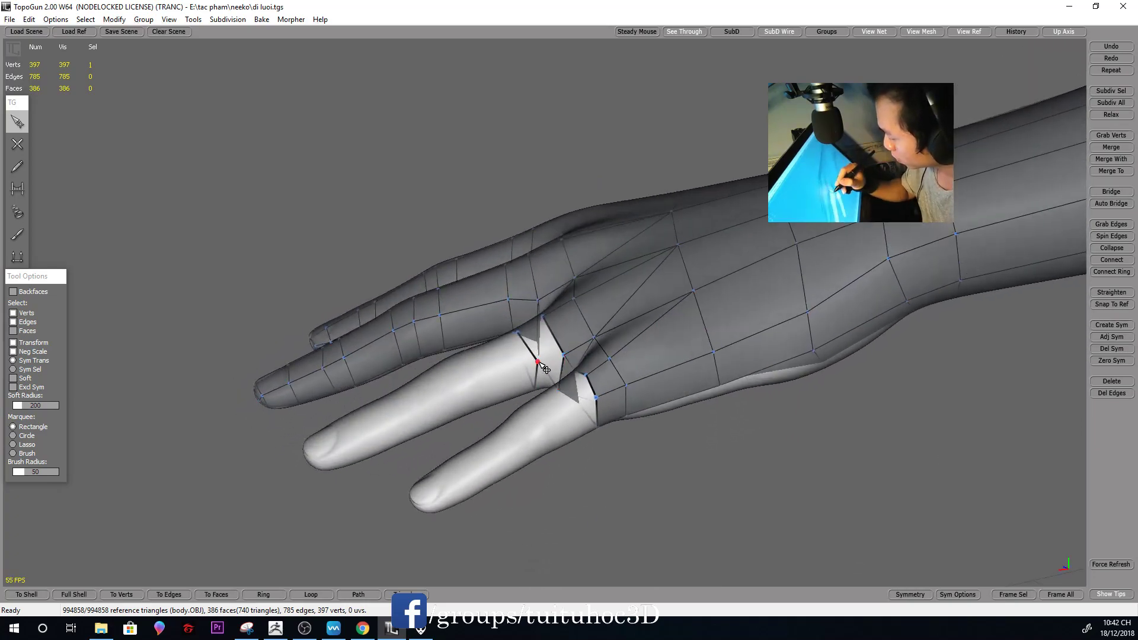
left_click_drag(583, 354, 534, 306, "alt")
mouse_move(607, 249)
left_mouse_down("alt")
mouse_move(753, 382)
mouse_move(711, 332)
left_mouse_up("alt")
right_click_drag(711, 332, 744, 376, "alt")
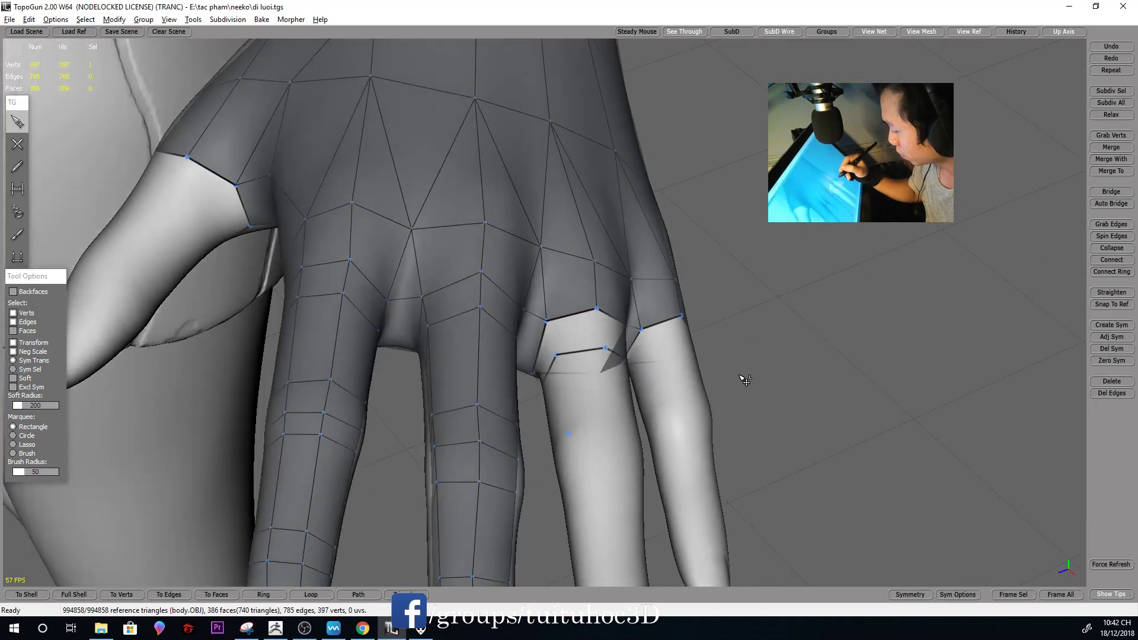
left_click_drag(743, 376, 579, 441, "alt")
right_click_drag(577, 449, 668, 379, "alt")
mouse_move(668, 379)
left_mouse_down("alt")
mouse_move(676, 415)
mouse_move(646, 411)
mouse_move(573, 324)
mouse_move(517, 427)
left_mouse_up("alt")
key("w")
left_click(530, 401)
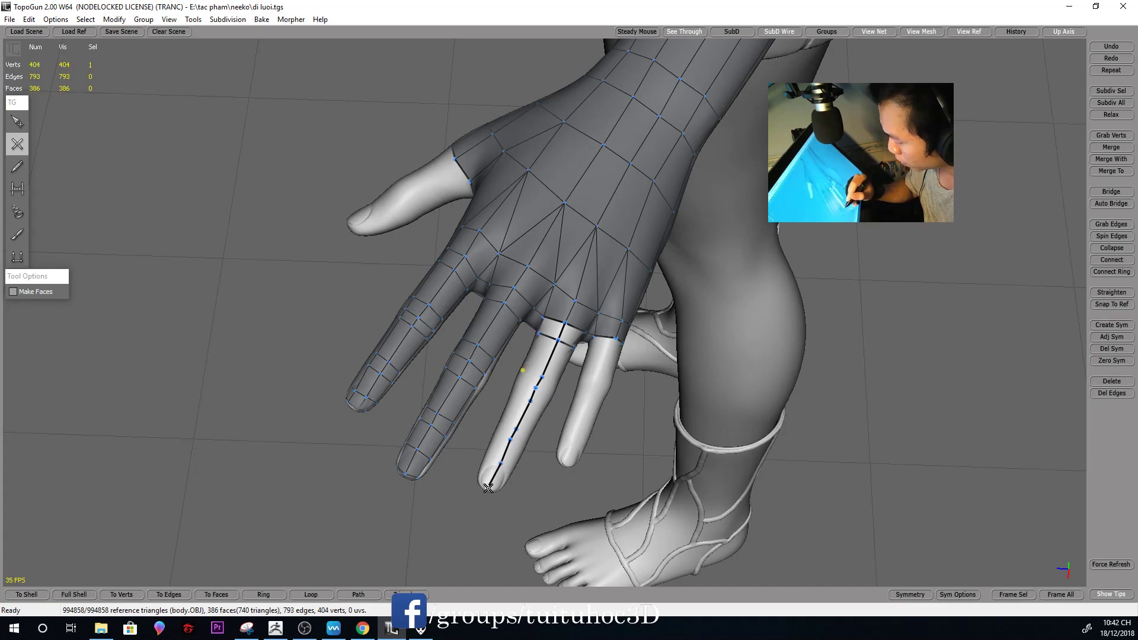
Extend the ring finger edge chain with new vertices and close a face
key("q")
mouse_move(487, 488)
left_mouse_down("alt")
mouse_move(678, 381)
mouse_move(587, 396)
left_mouse_up("alt")
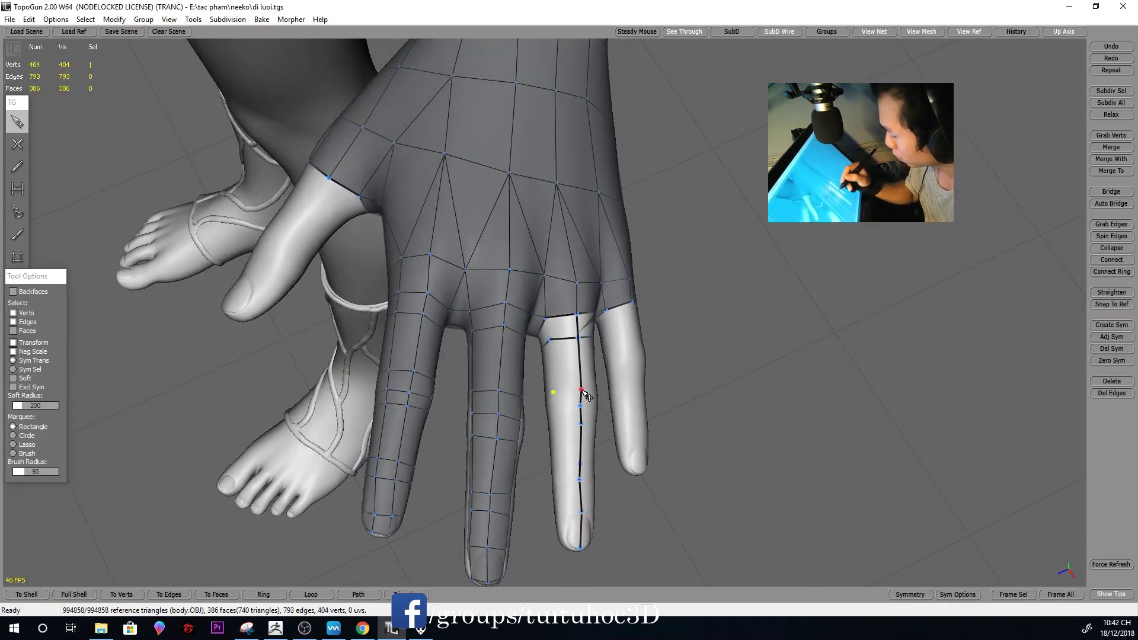
key("w")
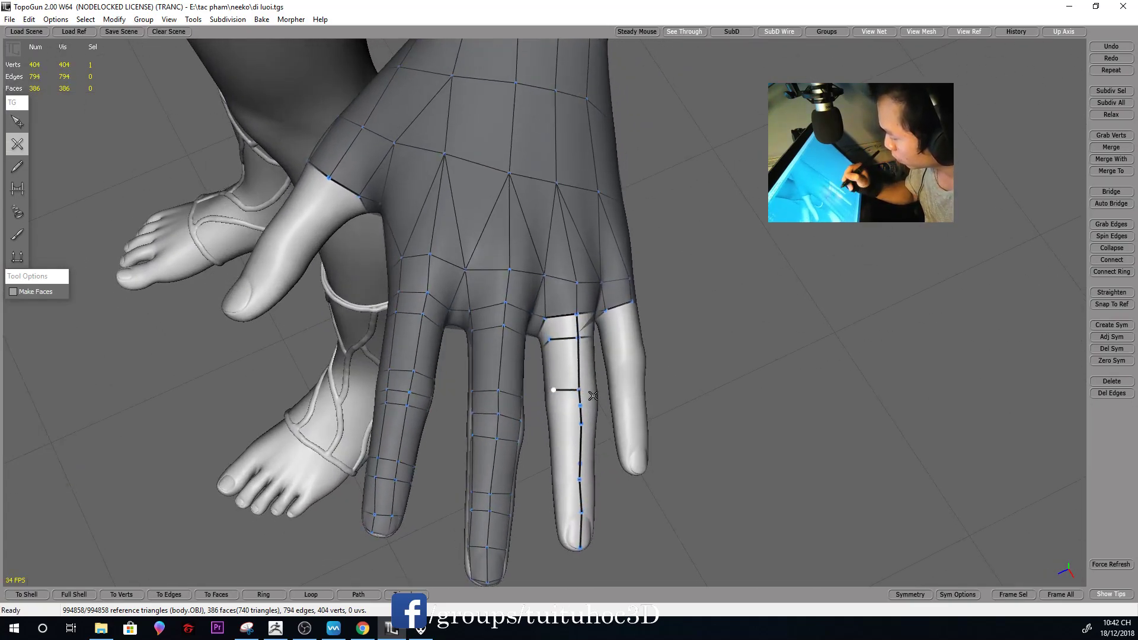
left_click_drag(593, 396, 635, 382, "alt")
left_click(568, 387)
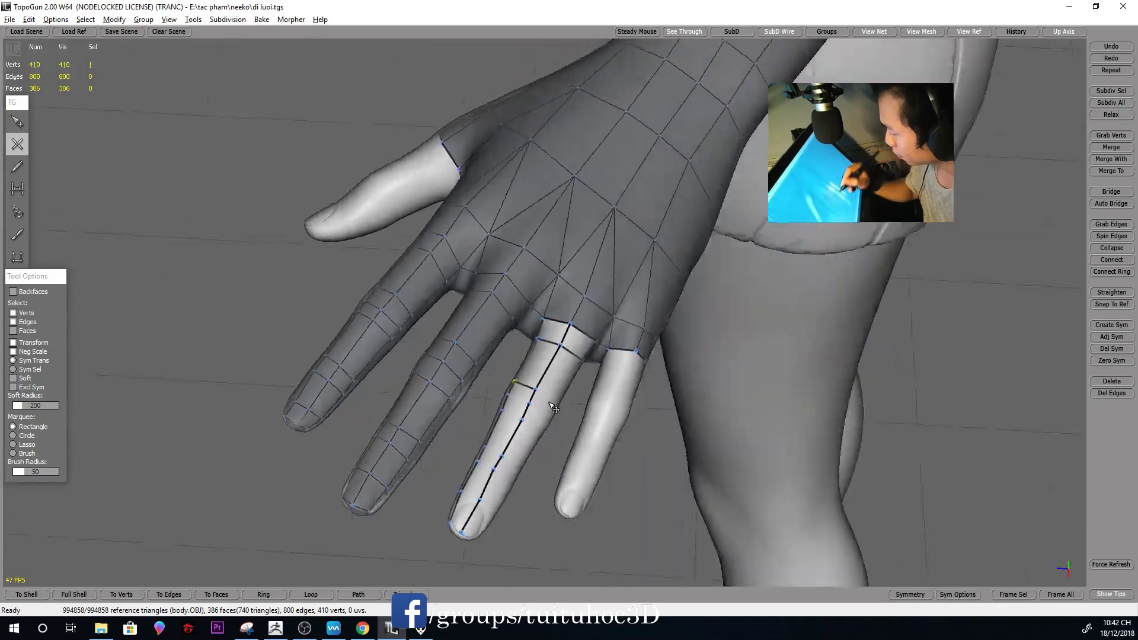
left_click_drag(624, 524, 576, 358, "alt")
left_click(554, 368)
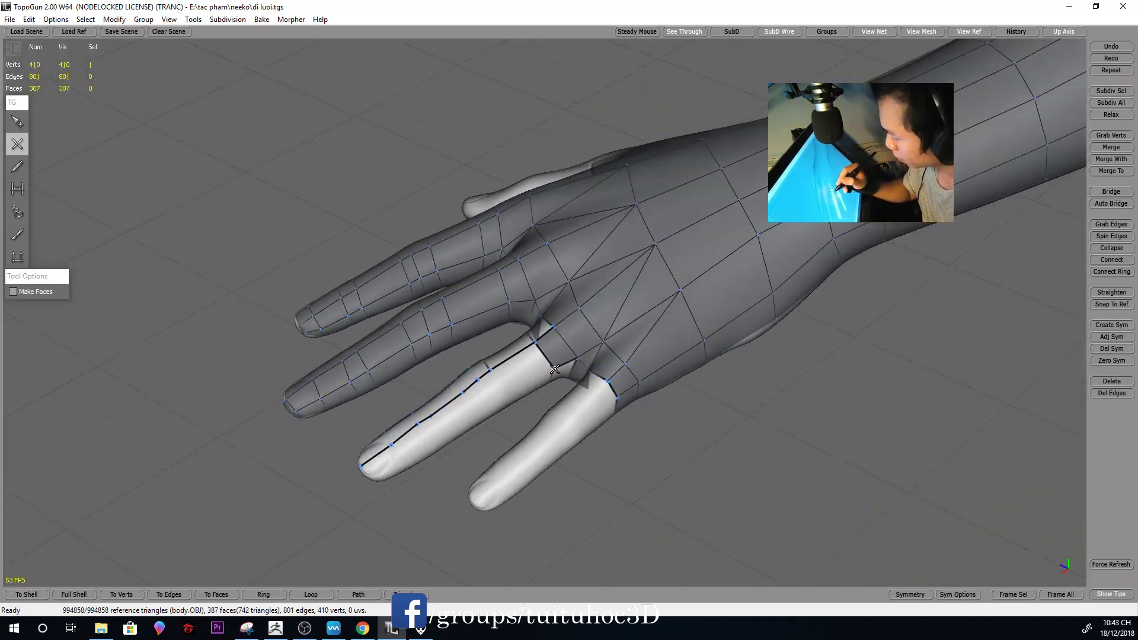
Add vertices along the ring finger's side out to its tip
mouse_move(563, 369)
left_mouse_down("alt")
mouse_move(504, 388)
mouse_move(439, 438)
left_mouse_up("alt")
left_click(476, 409)
left_click(425, 442)
left_click(402, 465)
left_click(378, 480)
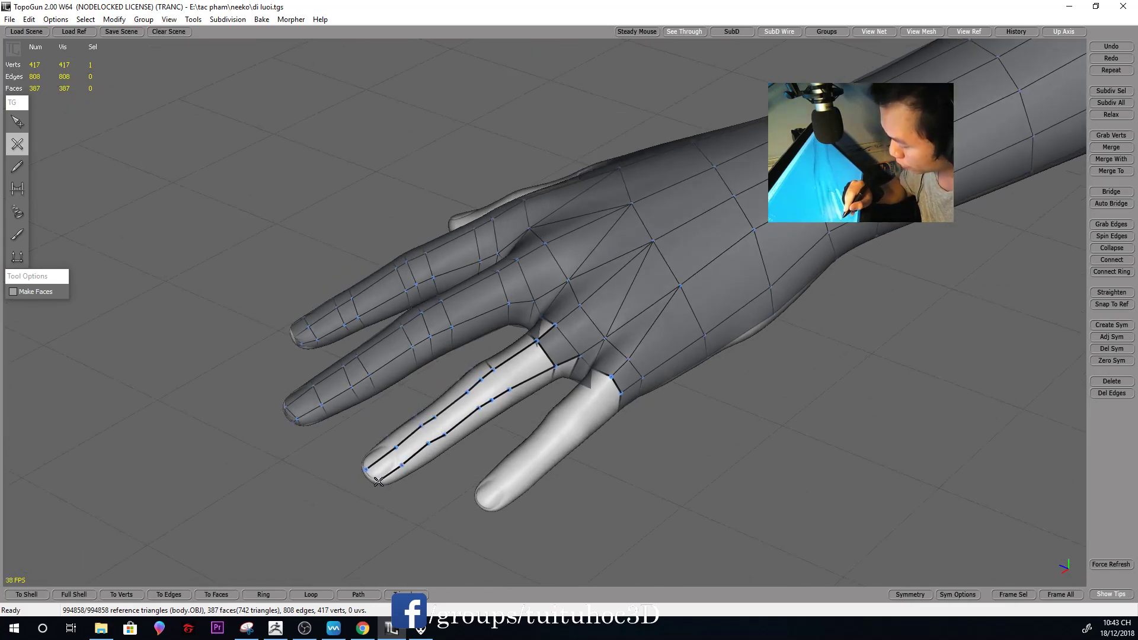
left_click(365, 471)
key("s")
Add vertices on the ring finger's palm side, starting a new line at its base
mouse_move(380, 465)
left_mouse_down("alt")
mouse_move(655, 280)
mouse_move(655, 170)
mouse_move(578, 273)
mouse_move(563, 549)
mouse_move(574, 389)
mouse_move(552, 277)
left_mouse_up("alt")
key("c")
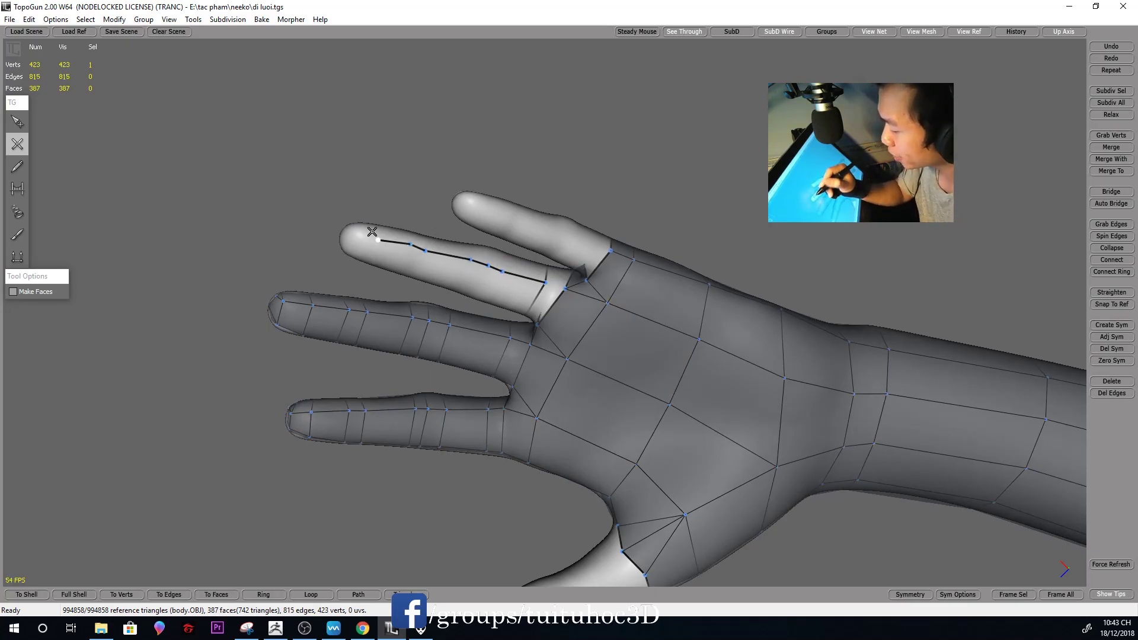
left_click(454, 243)
key("s")
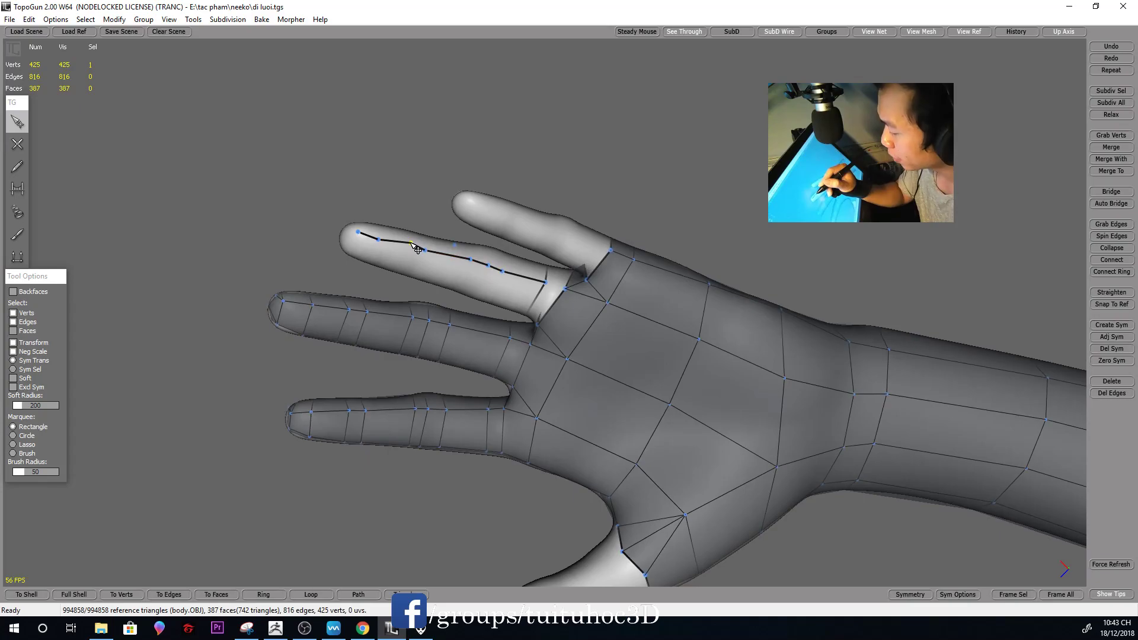
mouse_move(669, 270)
middle_mouse_down()
mouse_move(643, 257)
mouse_move(533, 278)
mouse_move(610, 217)
mouse_move(483, 283)
middle_mouse_up()
key("c")
left_click(527, 279)
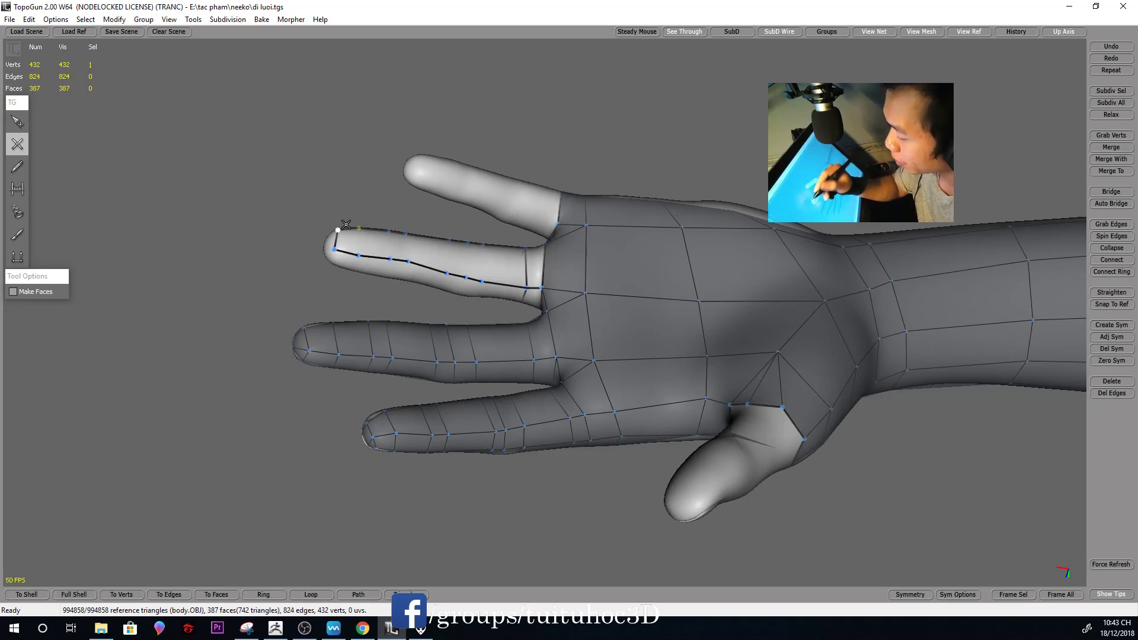
mouse_move(592, 247)
middle_mouse_down()
mouse_move(587, 137)
mouse_move(617, 119)
mouse_move(596, 169)
mouse_move(497, 258)
mouse_move(515, 356)
middle_mouse_up()
key("b")
Bridge faces down the ring finger from near the palm toward its tip
left_click_drag(471, 382, 536, 333)
middle_click_drag(536, 333, 636, 398)
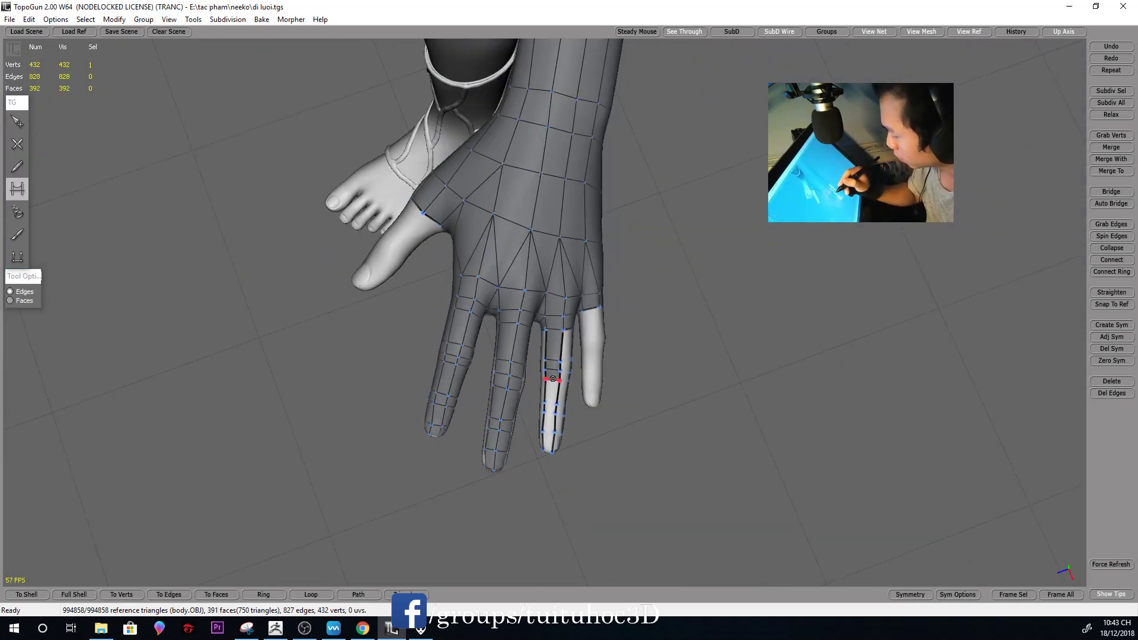
middle_click_drag(579, 401, 557, 468)
left_click_drag(557, 468, 554, 492)
middle_click_drag(554, 492, 535, 379)
left_click_drag(536, 379, 529, 393)
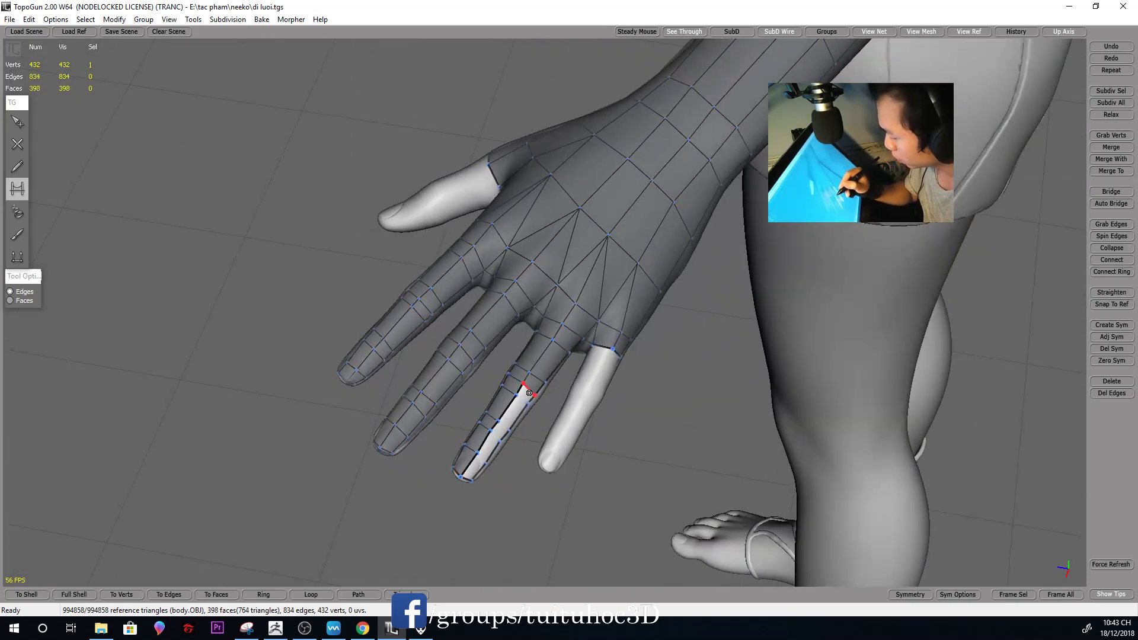
left_click_drag(516, 434, 468, 474)
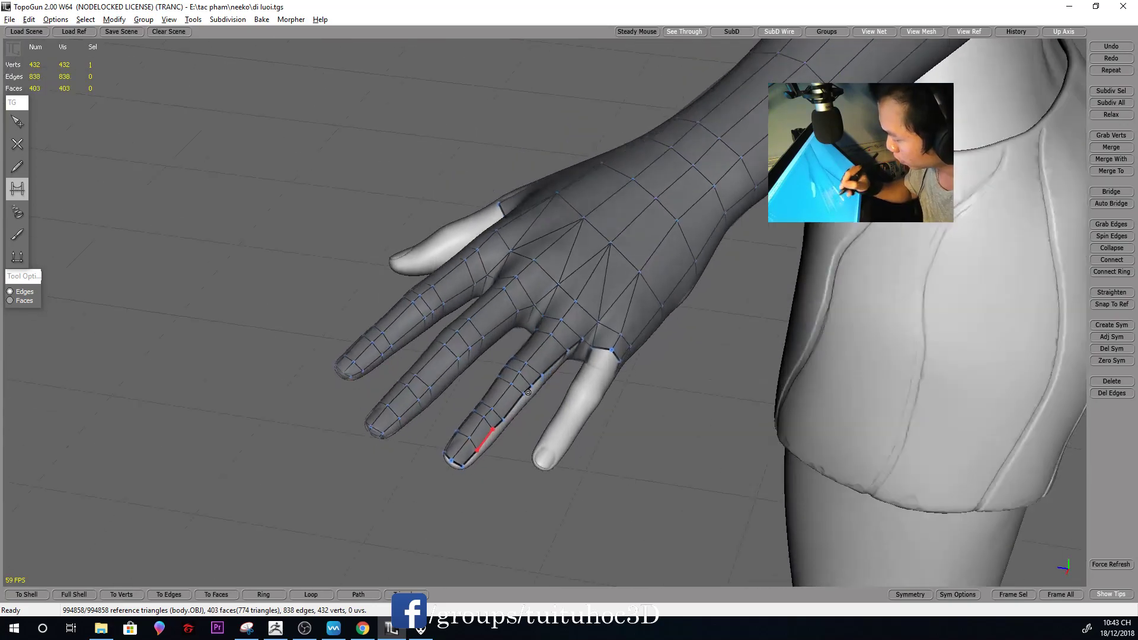
mouse_move(468, 474)
middle_mouse_down()
mouse_move(577, 322)
mouse_move(562, 344)
middle_mouse_up()
left_click_drag(563, 344, 498, 386)
middle_click_drag(498, 385, 501, 300)
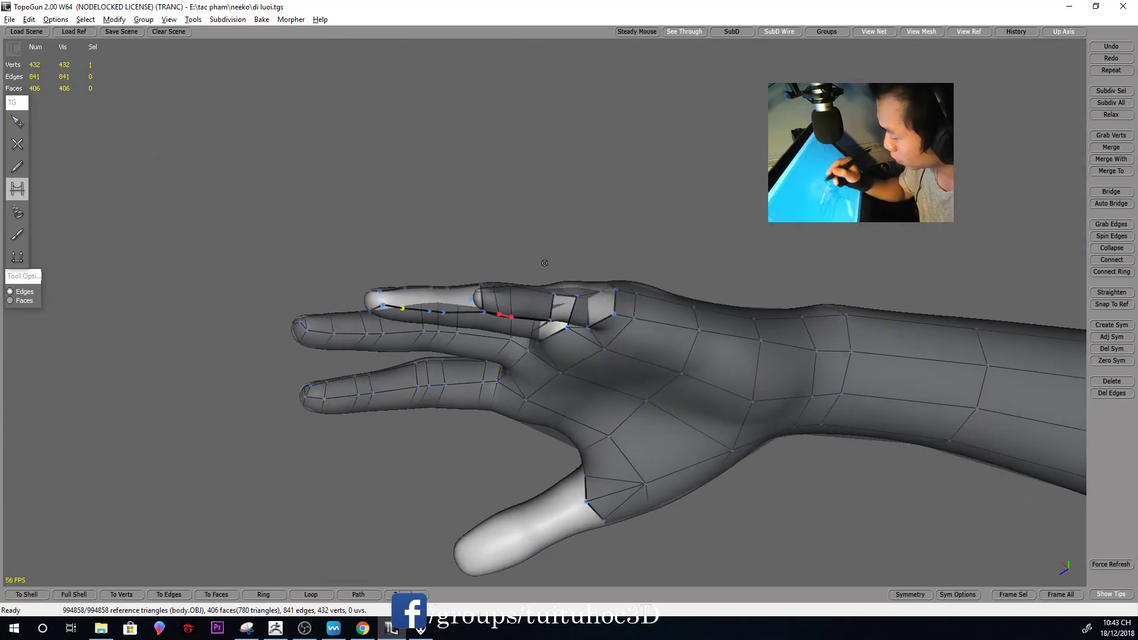
Delete the stray vertex and bridge faces along the ring finger's side, undoing a bad face
key("q")
key("Delete")
mouse_move(490, 301)
middle_mouse_down()
mouse_move(544, 337)
mouse_move(450, 355)
middle_mouse_up()
key("b")
mouse_move(427, 331)
left_mouse_down()
mouse_move(418, 368)
mouse_move(483, 330)
left_mouse_up()
mouse_move(483, 393)
middle_mouse_down()
mouse_move(673, 336)
mouse_move(744, 389)
mouse_move(640, 408)
mouse_move(747, 409)
middle_mouse_up()
left_click_drag(728, 385, 728, 418)
mouse_move(697, 377)
left_mouse_down()
mouse_move(697, 409)
mouse_move(701, 379)
left_mouse_up()
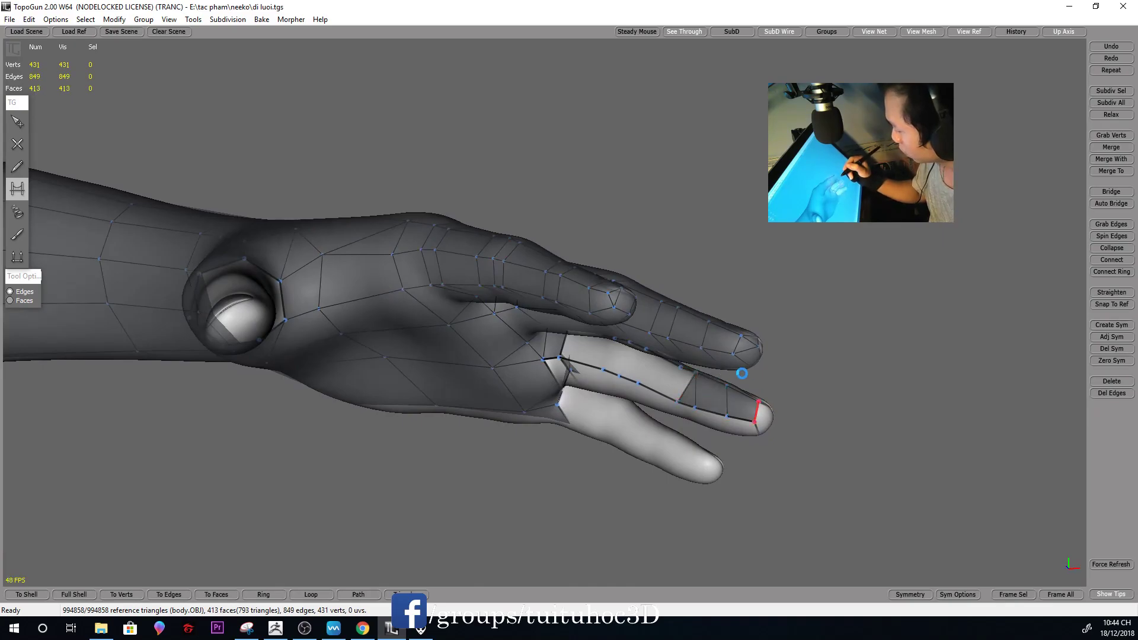
key("ctrl+z")
key("ctrl+z")
From a top-down view, bridge loops across the ring finger
mouse_move(691, 380)
middle_mouse_down()
mouse_move(691, 473)
mouse_move(807, 292)
mouse_move(782, 344)
mouse_move(824, 451)
mouse_move(787, 381)
middle_mouse_up()
key("s")
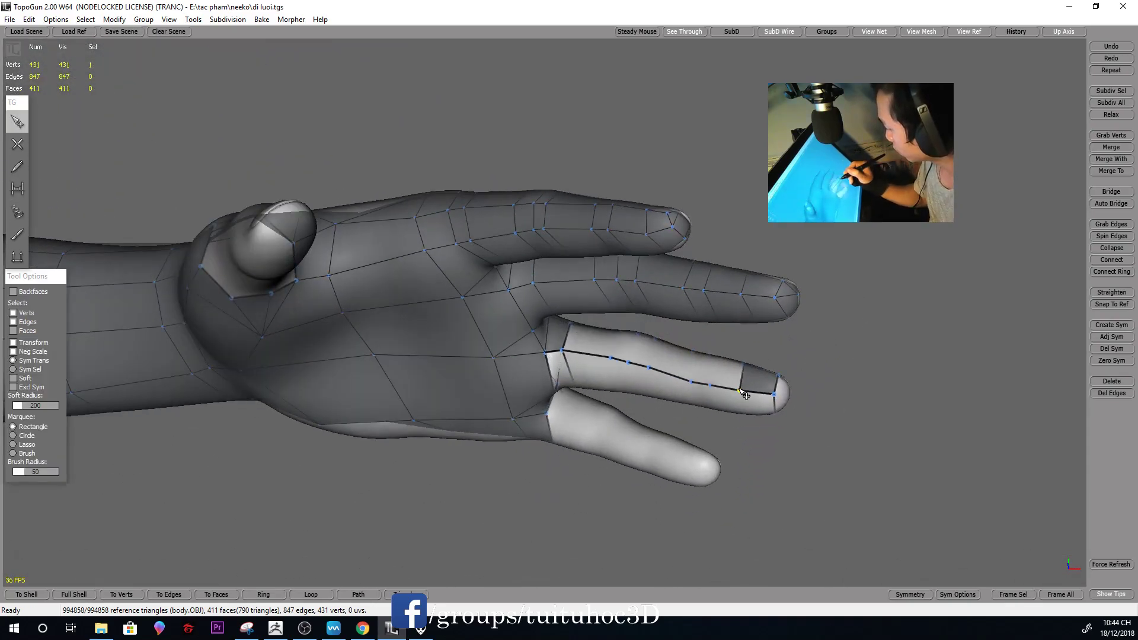
left_click(739, 390)
key("b")
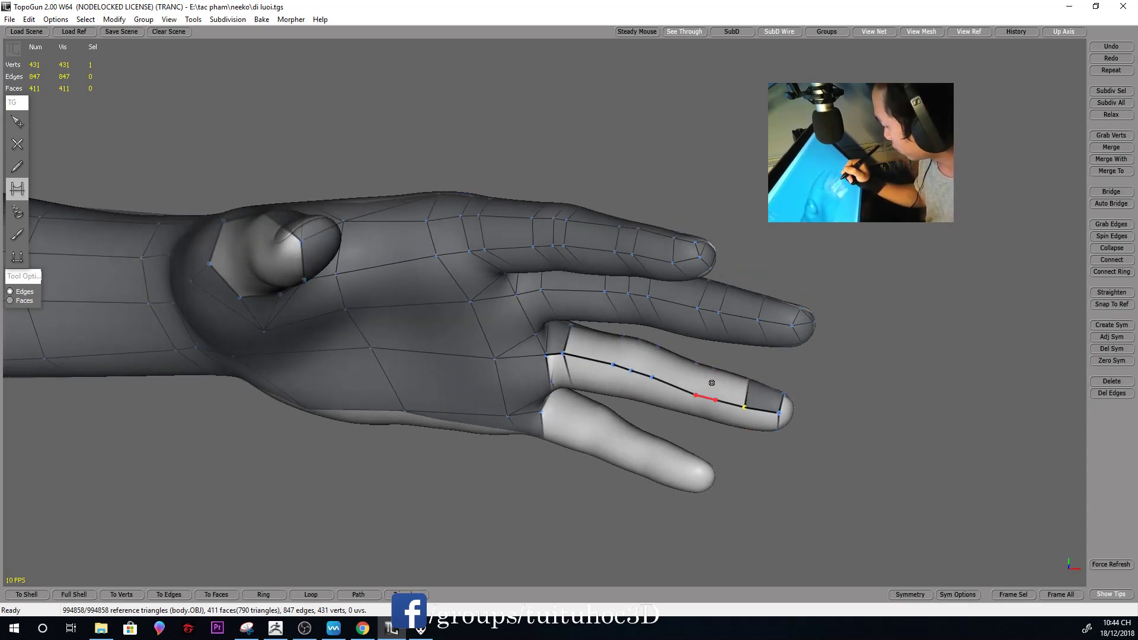
left_click(694, 377)
left_click(650, 358)
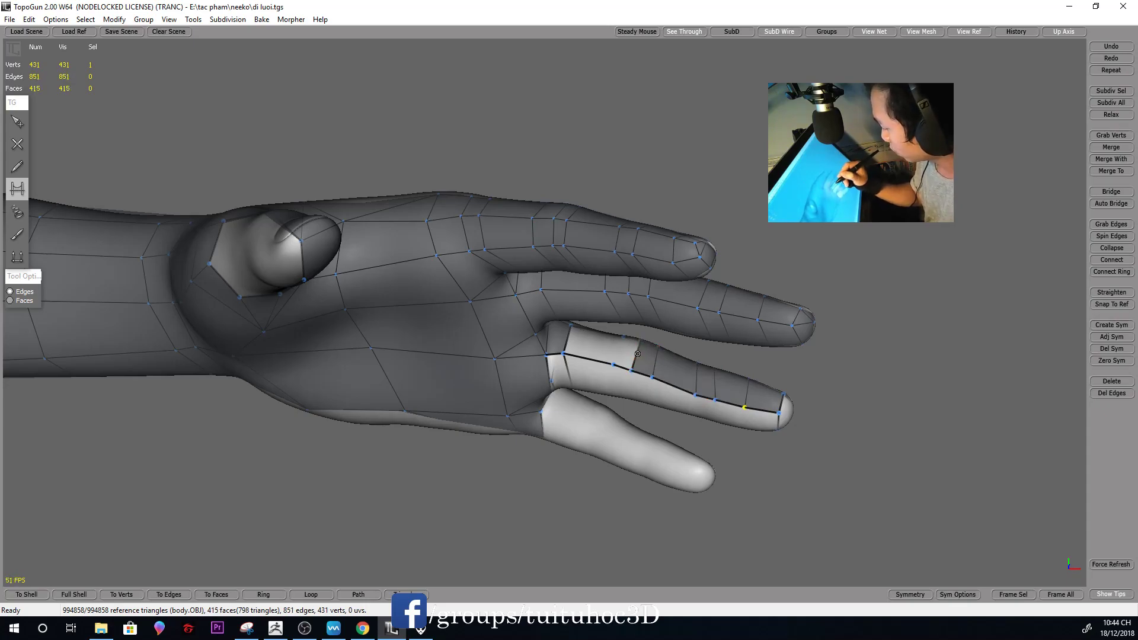
left_click(617, 347)
Close the last ring-finger faces near the fingertip, reaching 426 faces and 431 verts
left_click_drag(616, 347, 611, 324, "alt")
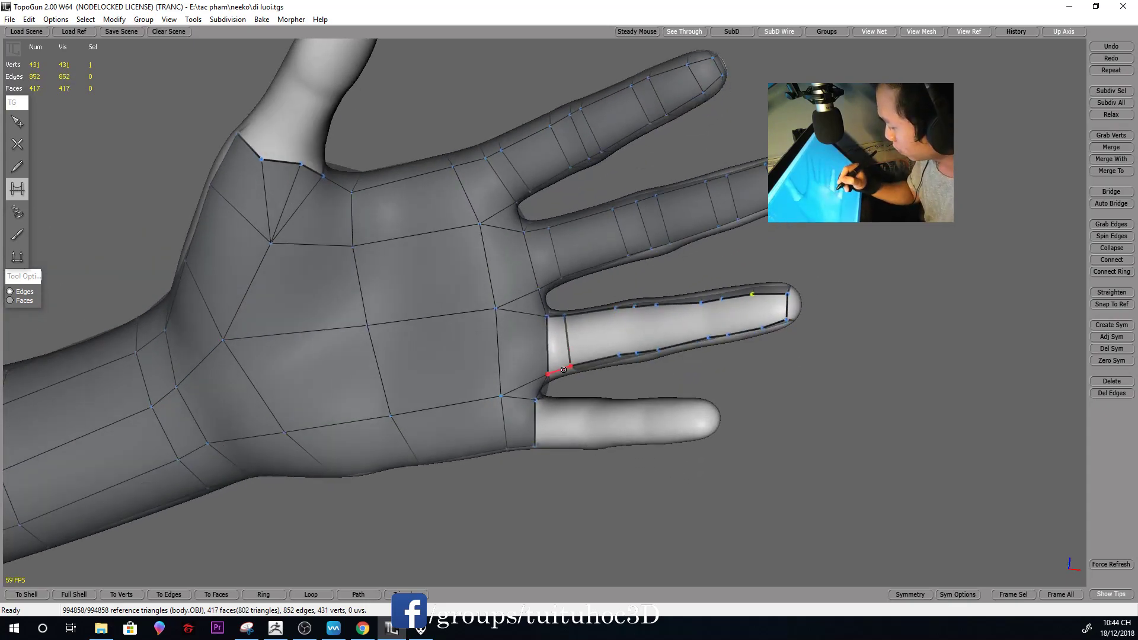
left_click(619, 323)
left_click(638, 320)
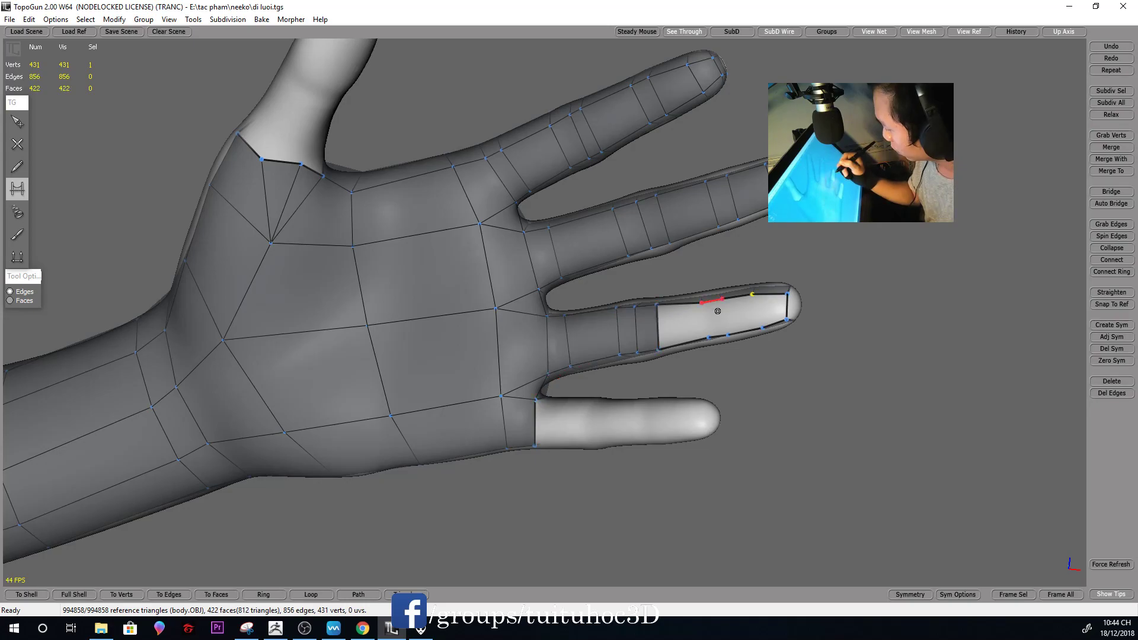
left_click(711, 317)
mouse_move(782, 303)
left_mouse_down("alt")
mouse_move(727, 211)
mouse_move(795, 239)
mouse_move(767, 437)
mouse_move(713, 440)
mouse_move(549, 384)
mouse_move(550, 439)
left_mouse_up("alt")
mouse_move(653, 312)
left_mouse_down("alt")
mouse_move(515, 415)
mouse_move(539, 434)
mouse_move(798, 414)
mouse_move(606, 391)
left_mouse_up("alt")
Orbit around the hand to inspect the backs of the fingers, selecting a finger vertex
key("s")
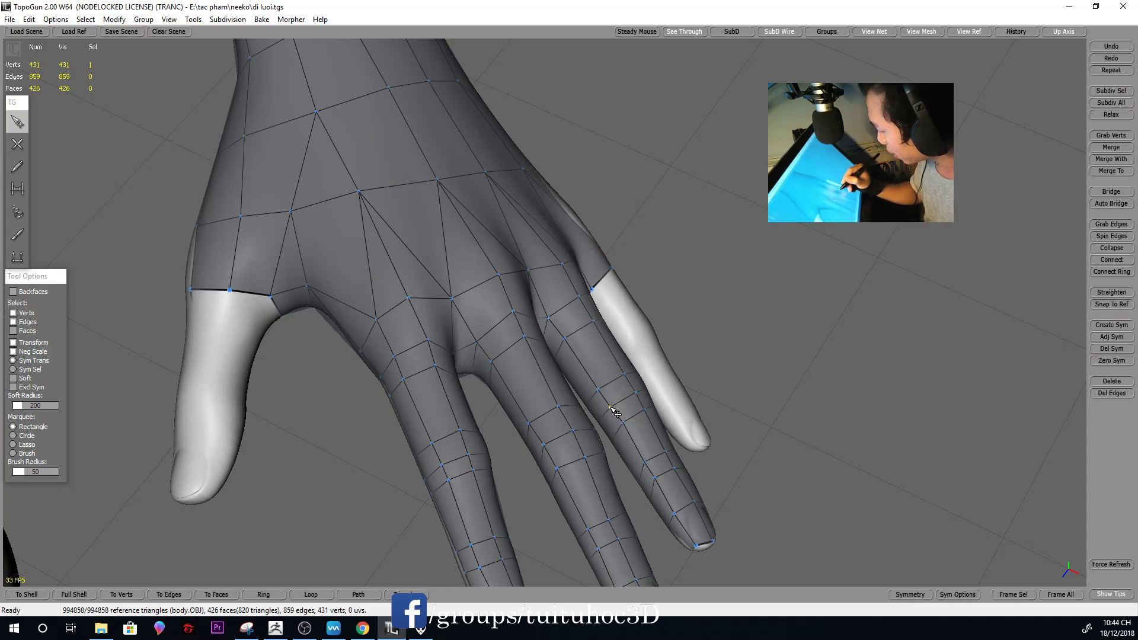
left_click_drag(615, 414, 675, 443, "alt")
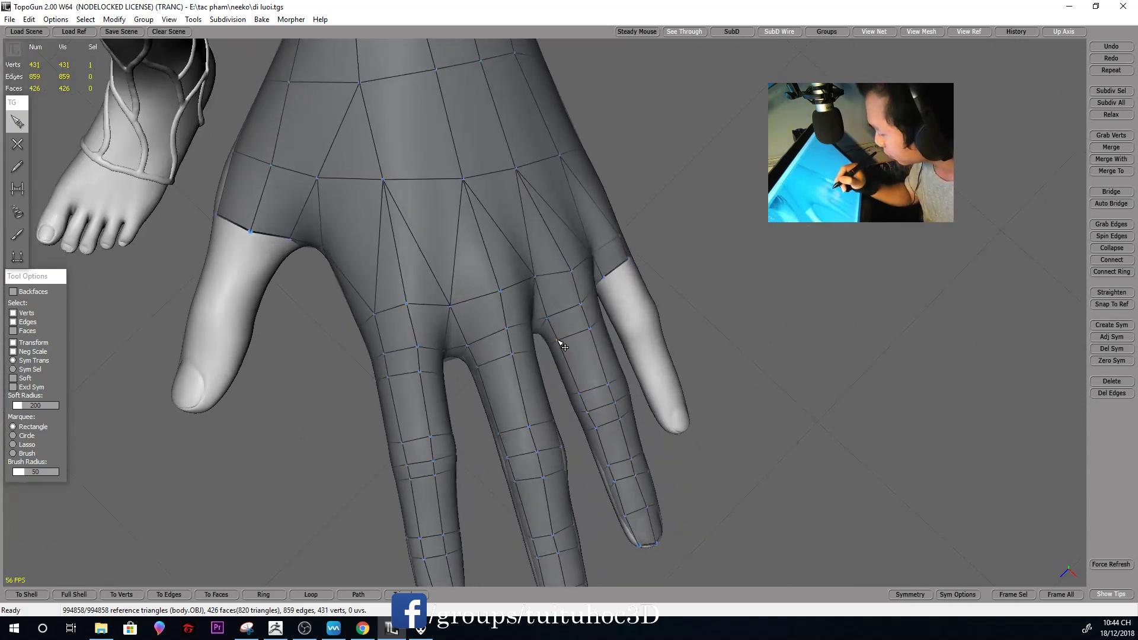
mouse_move(654, 385)
left_mouse_down("alt")
mouse_move(547, 375)
mouse_move(604, 320)
mouse_move(526, 363)
mouse_move(610, 338)
mouse_move(598, 344)
left_mouse_up("alt")
left_click(450, 382)
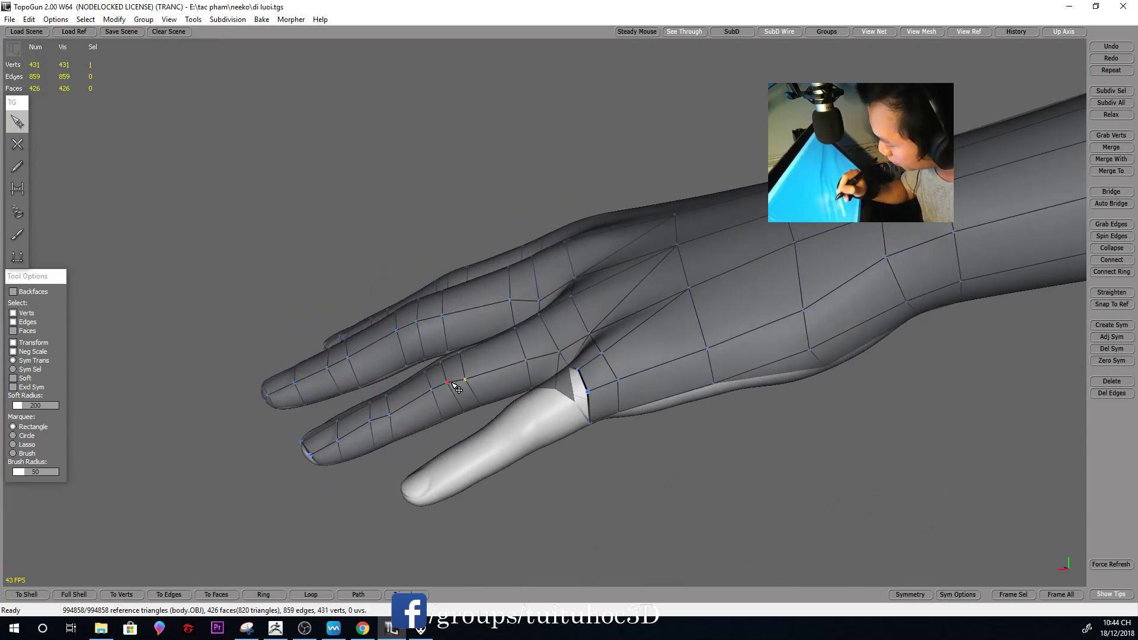
mouse_move(486, 369)
left_mouse_down("alt")
mouse_move(465, 378)
mouse_move(489, 379)
mouse_move(377, 423)
left_mouse_up("alt")
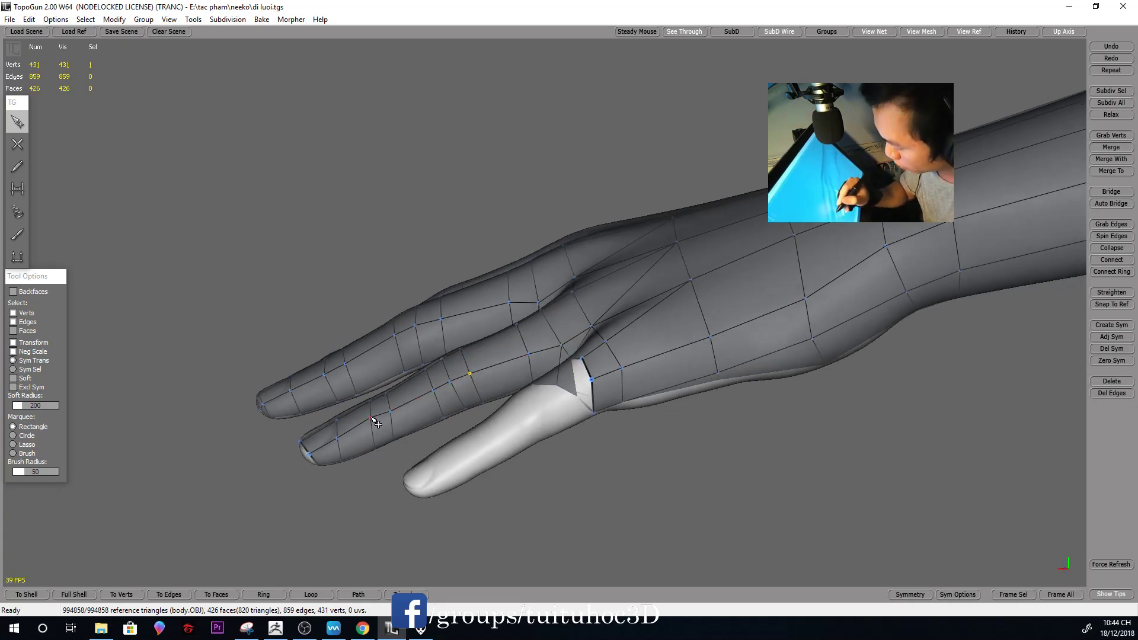
mouse_move(445, 409)
left_mouse_down("alt")
mouse_move(435, 275)
mouse_move(385, 375)
left_mouse_up("alt")
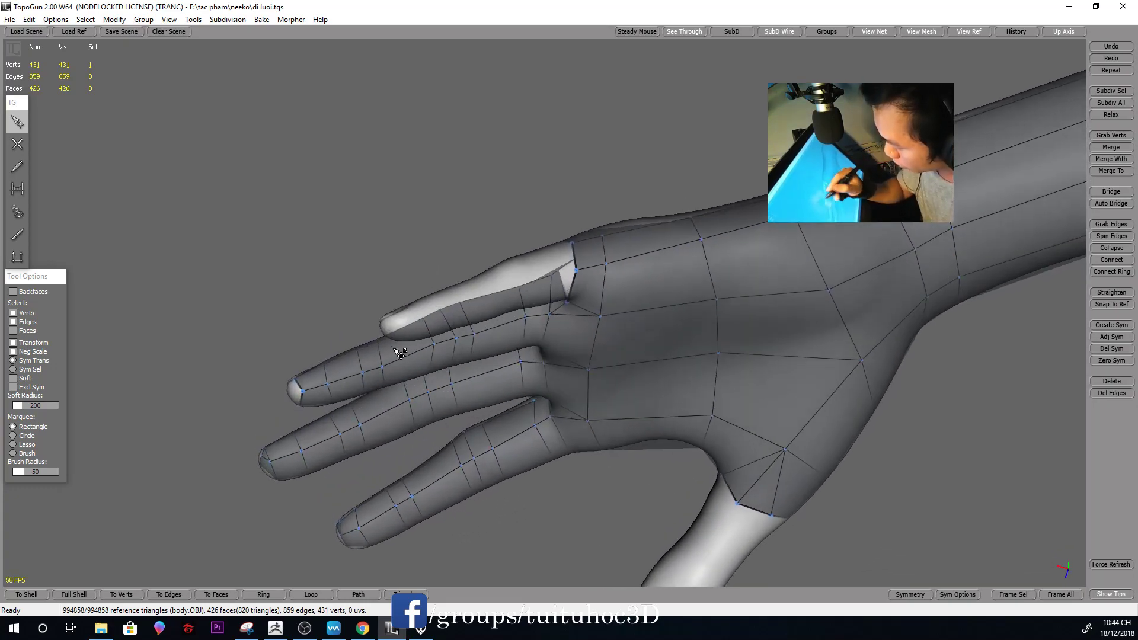
left_click_drag(459, 275, 426, 480, "alt")
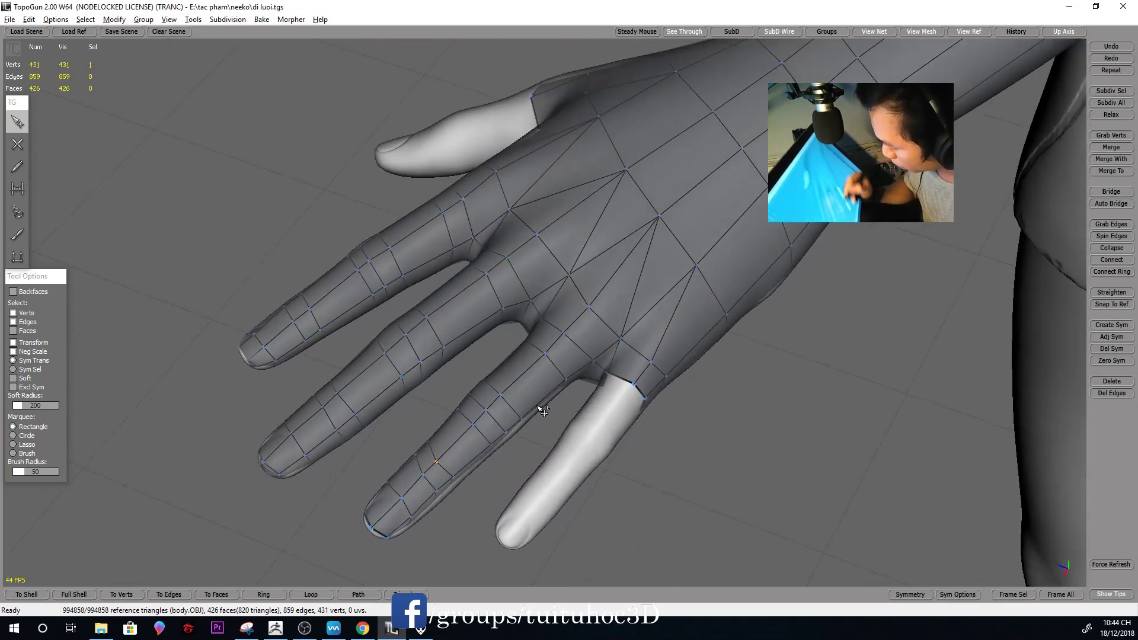
left_click_drag(530, 416, 633, 490, "alt")
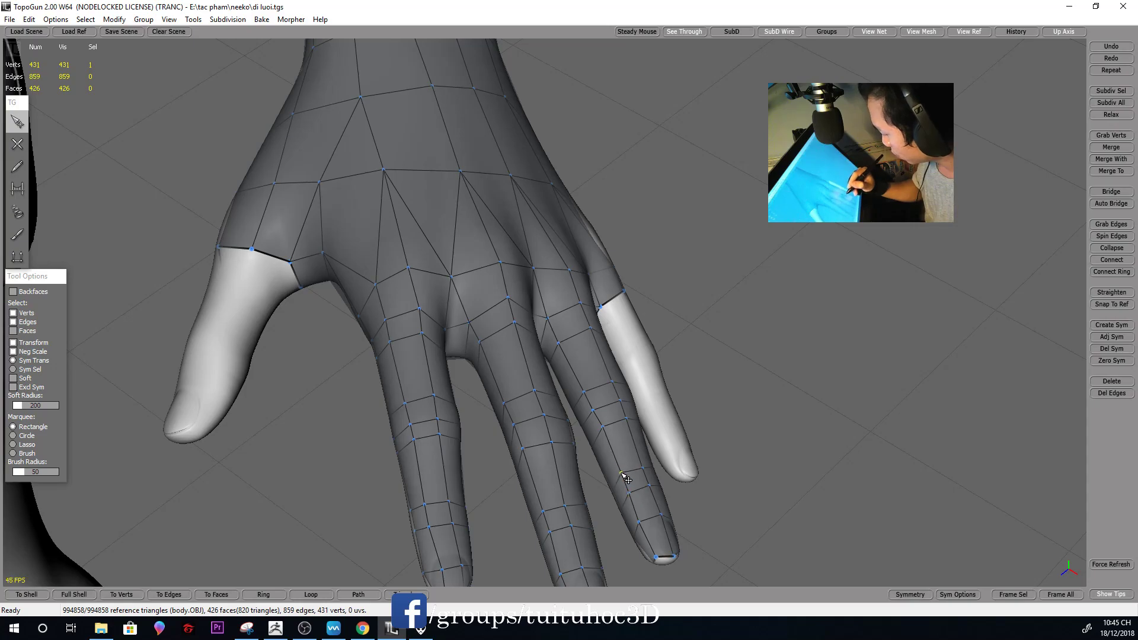
right_click_drag(721, 436, 718, 397, "alt")
middle_click_drag(719, 397, 663, 384, "alt")
mouse_move(668, 384)
right_mouse_down("alt")
mouse_move(679, 394)
mouse_move(645, 432)
right_mouse_up("alt")
left_click_drag(646, 432, 624, 393, "alt")
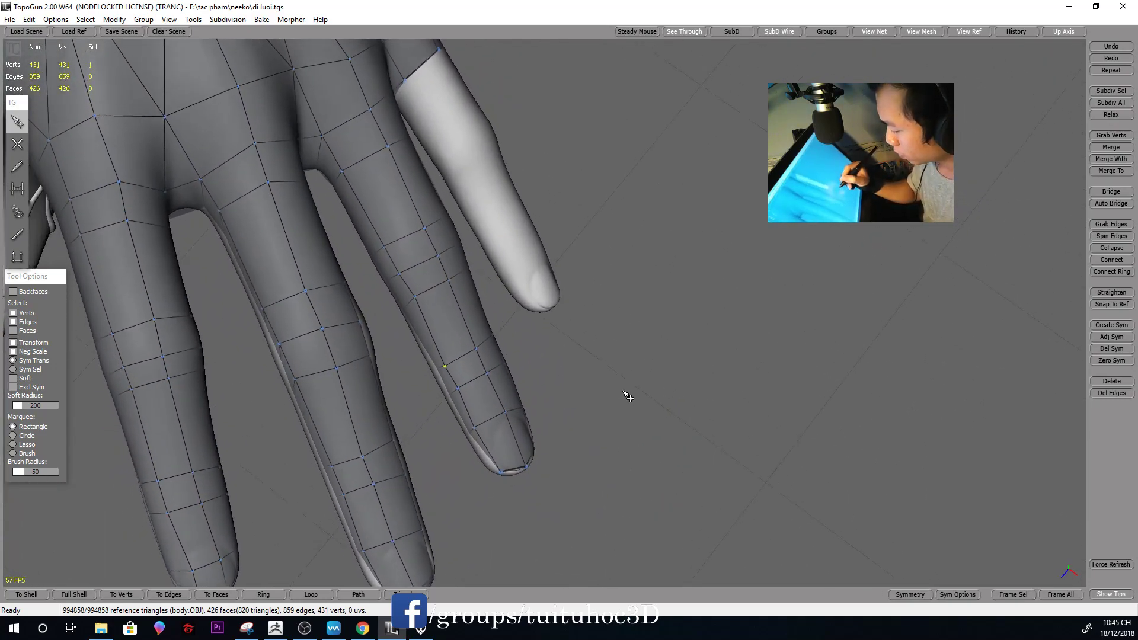
Check the finger loops from side and back views, selecting a few edges and vertices
left_click(448, 369)
left_click(452, 368)
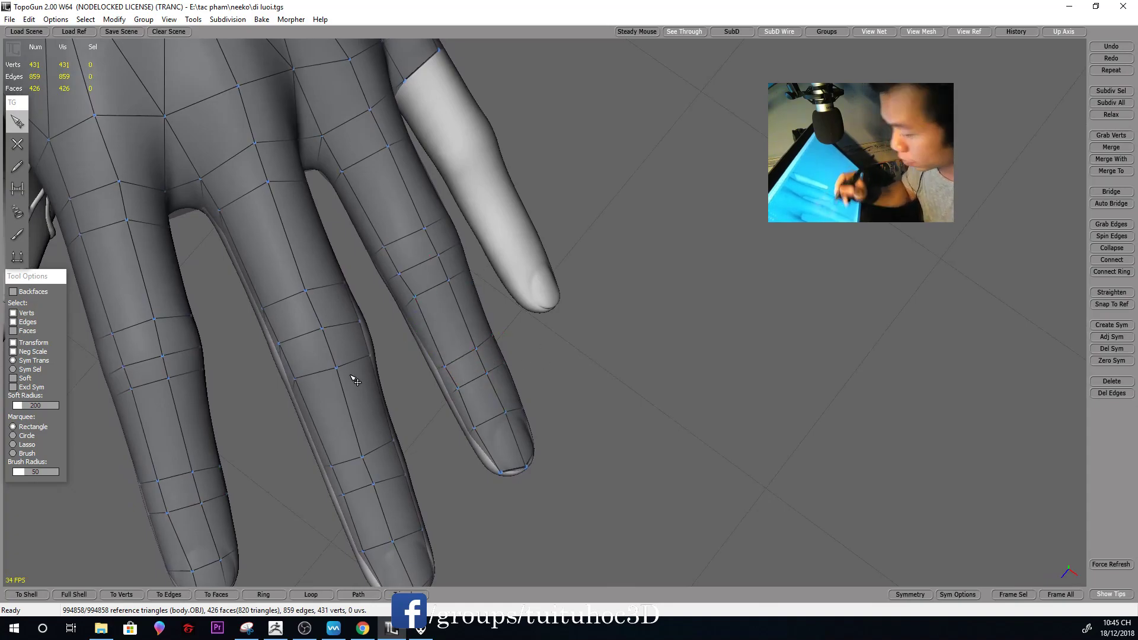
left_click(459, 391)
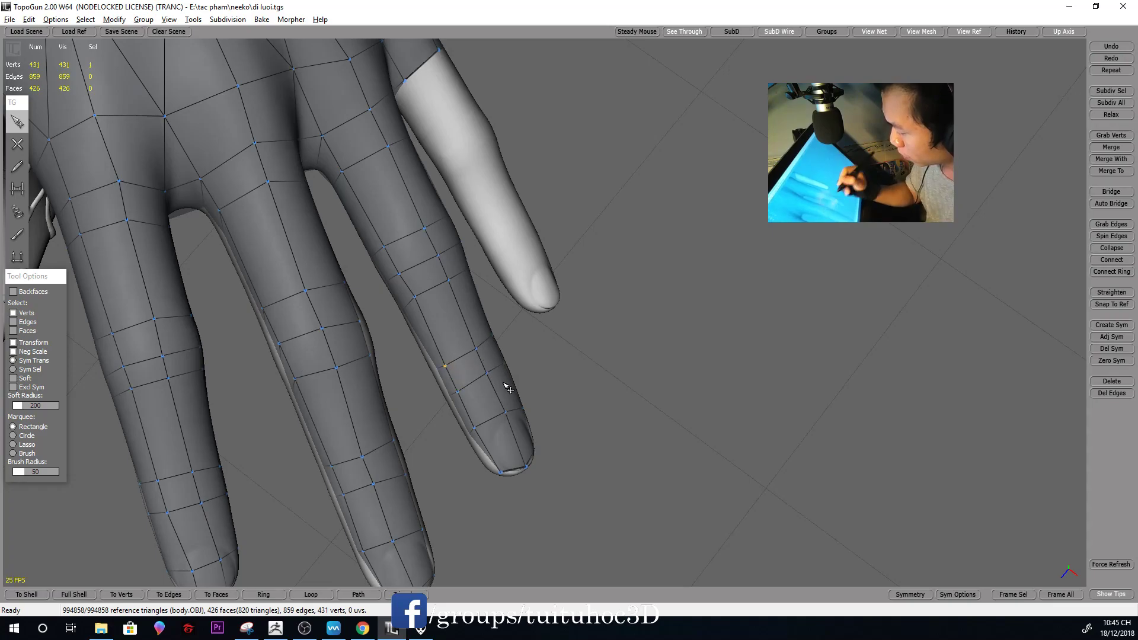
right_click_drag(504, 378, 751, 232)
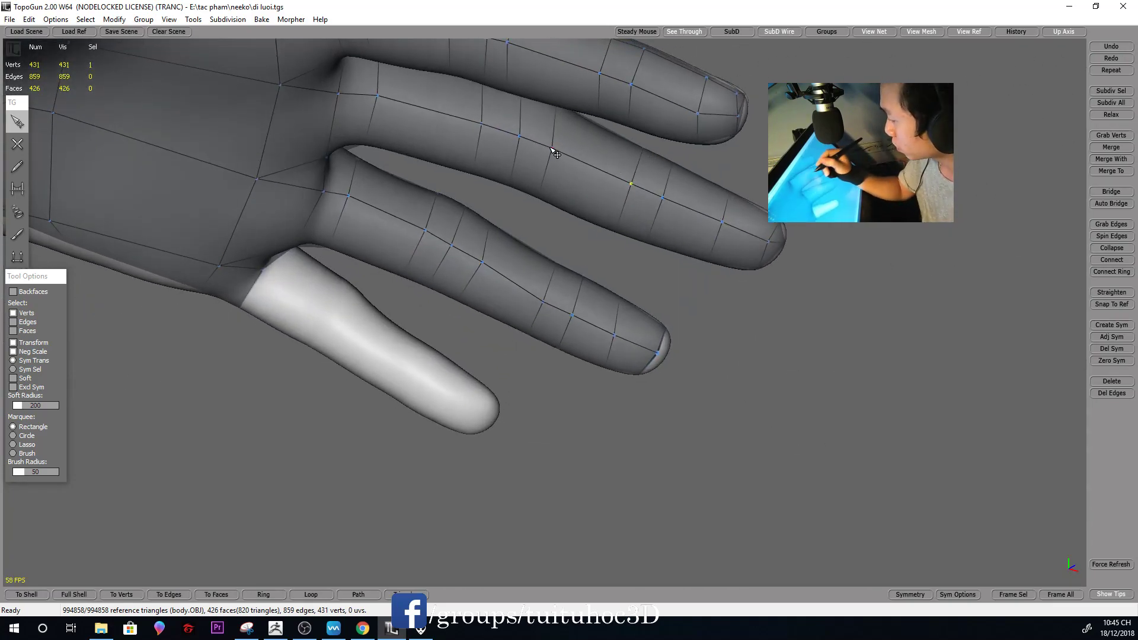
left_click(478, 121)
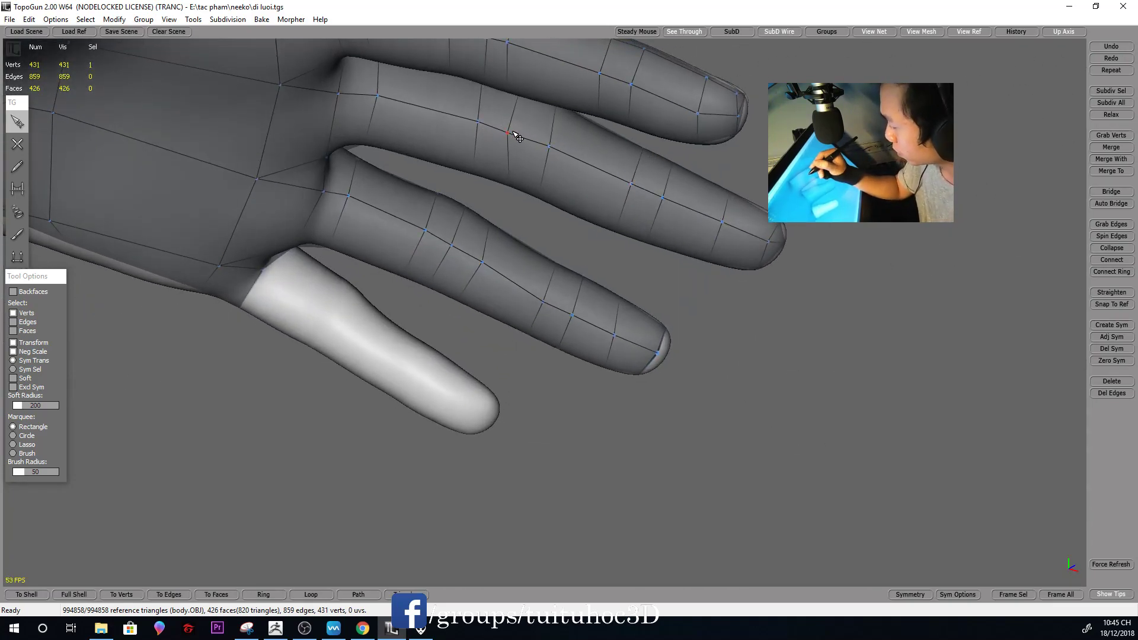
right_click_drag(517, 134, 515, 151)
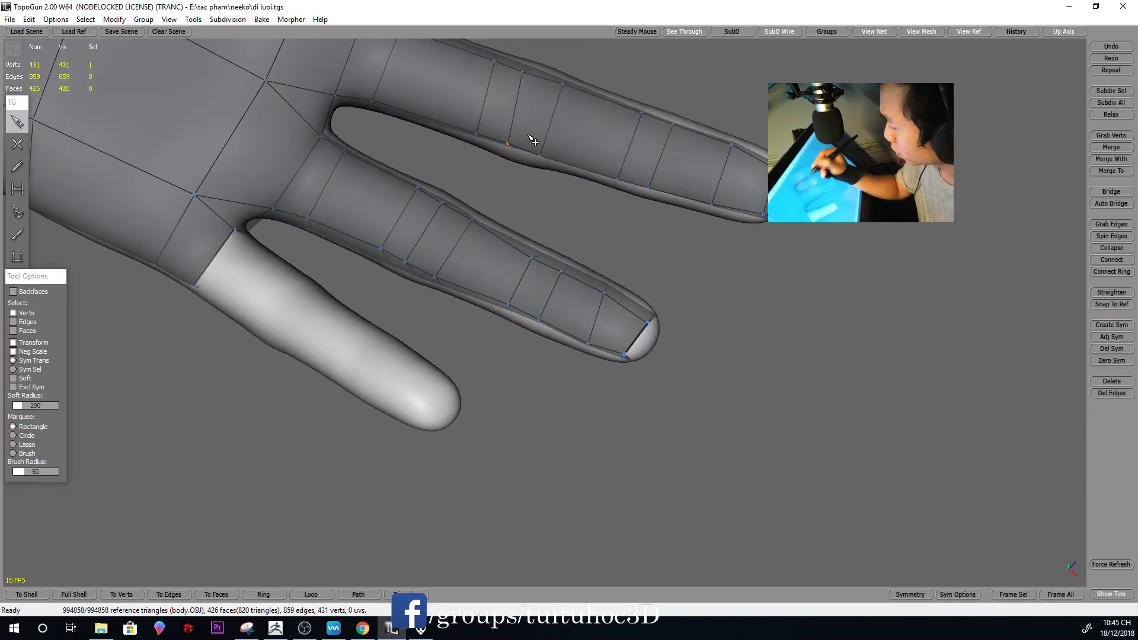
mouse_move(757, 196)
right_mouse_down()
mouse_move(724, 214)
mouse_move(802, 294)
mouse_move(729, 411)
mouse_move(734, 375)
mouse_move(541, 429)
mouse_move(589, 411)
mouse_move(344, 348)
mouse_move(415, 237)
mouse_move(314, 291)
right_mouse_up()
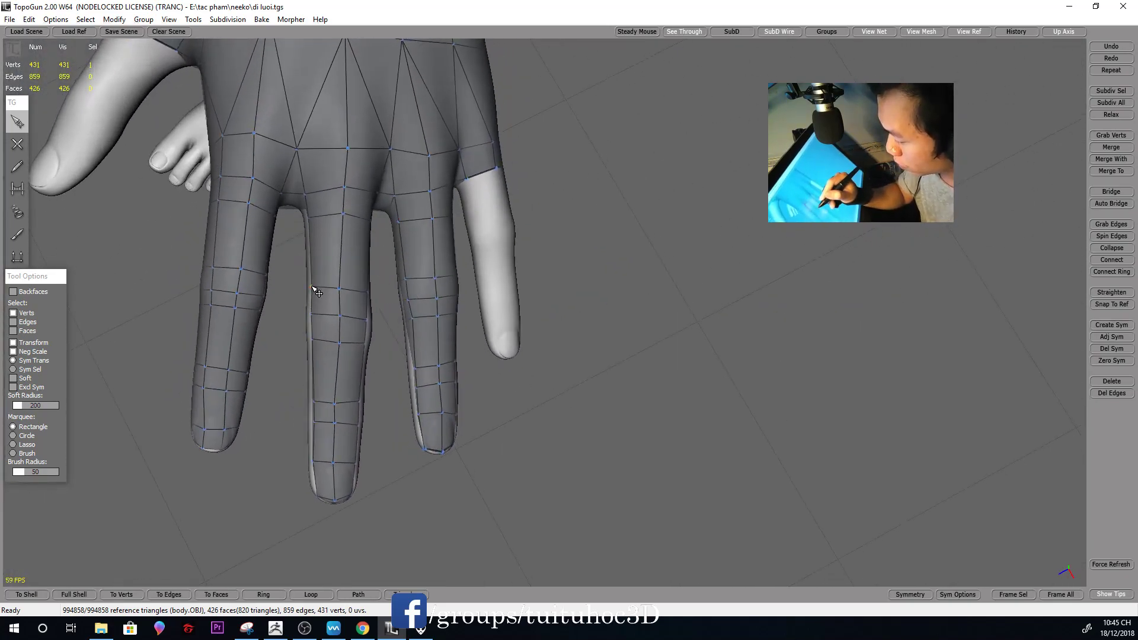
mouse_move(505, 306)
right_mouse_down()
mouse_move(447, 198)
mouse_move(564, 186)
mouse_move(597, 119)
mouse_move(593, 158)
mouse_move(572, 107)
mouse_move(562, 127)
mouse_move(576, 178)
mouse_move(617, 169)
mouse_move(643, 198)
mouse_move(644, 332)
mouse_move(627, 388)
mouse_move(607, 394)
mouse_move(551, 311)
mouse_move(498, 301)
mouse_move(436, 237)
mouse_move(515, 97)
mouse_move(580, 133)
right_mouse_up()
mouse_move(585, 173)
right_mouse_down()
mouse_move(610, 249)
mouse_move(595, 196)
right_mouse_up()
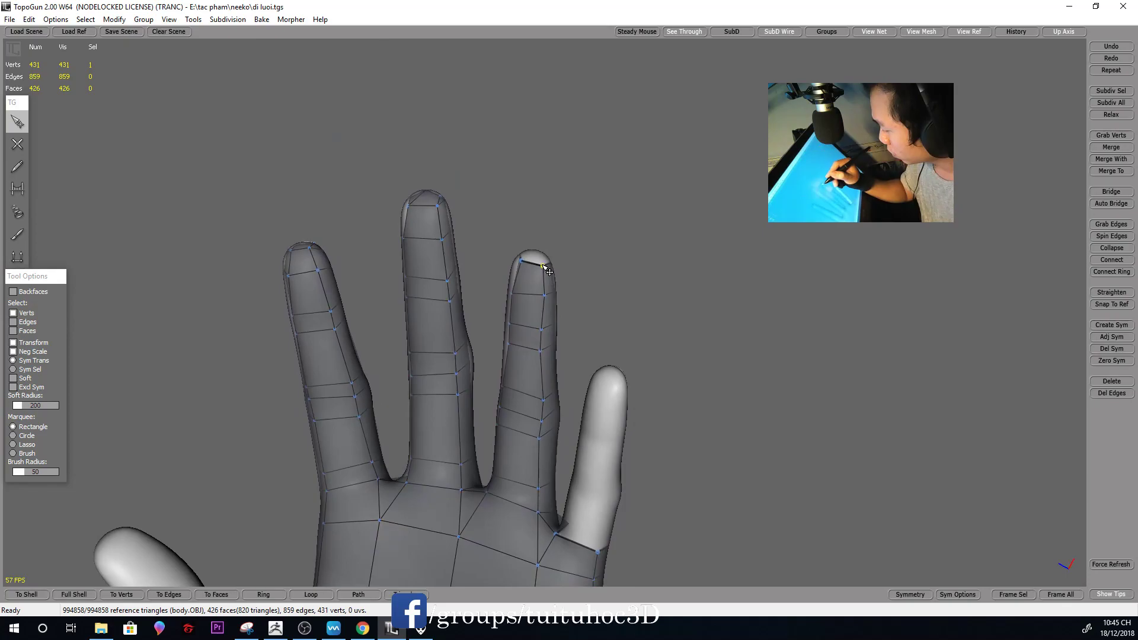
right_click_drag(561, 278, 541, 276)
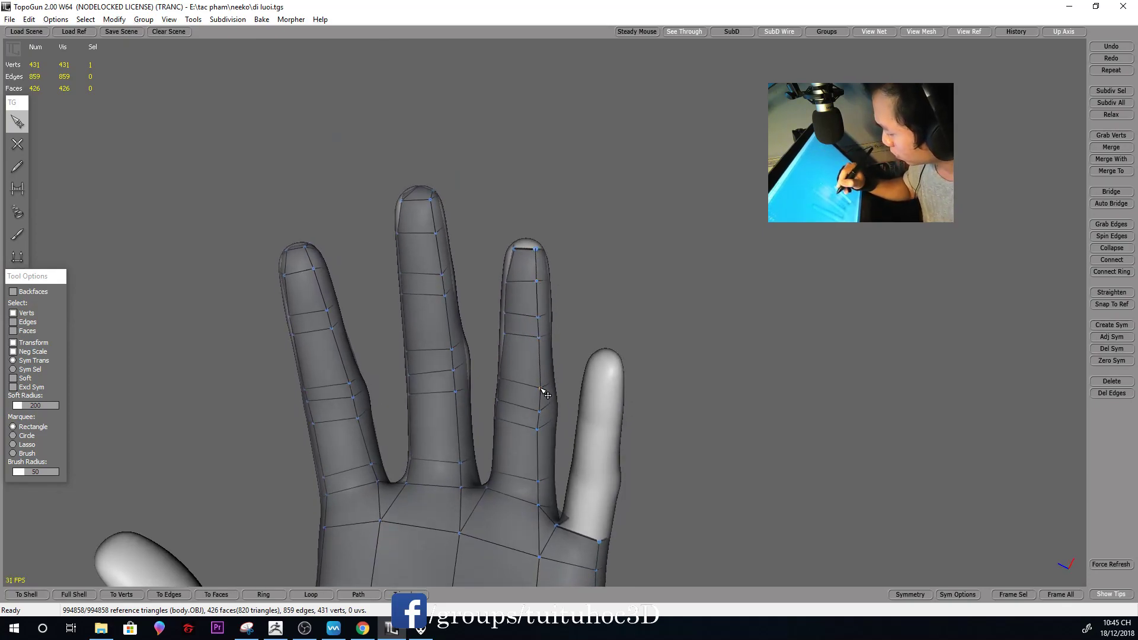
mouse_move(556, 375)
right_mouse_down()
mouse_move(711, 486)
mouse_move(737, 464)
mouse_move(716, 362)
right_mouse_up()
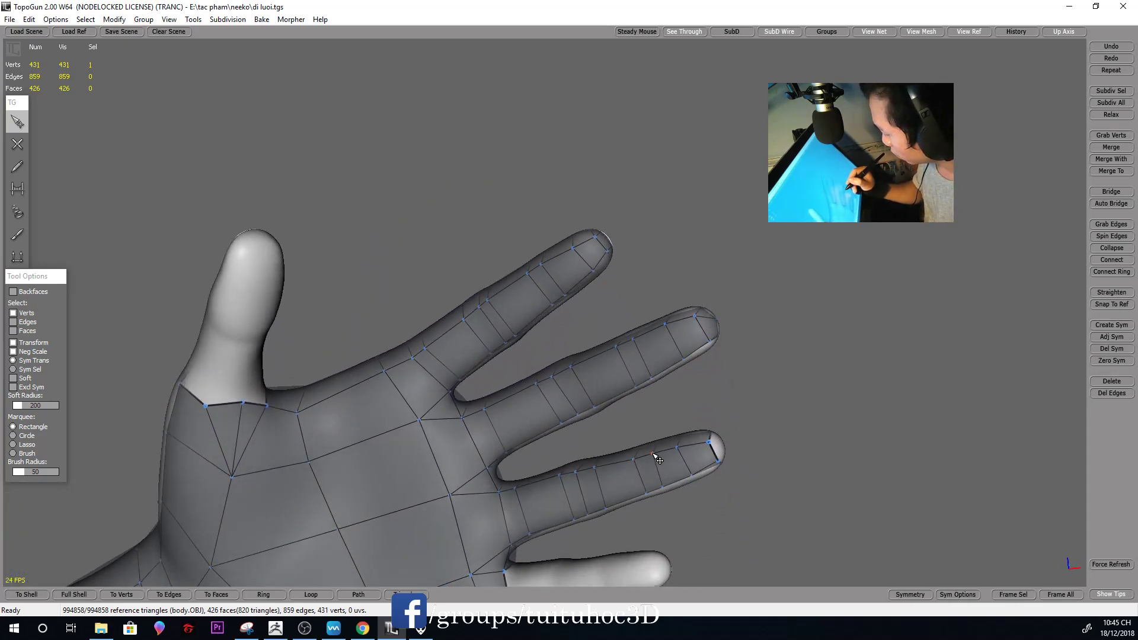
mouse_move(680, 454)
right_mouse_down()
mouse_move(734, 426)
mouse_move(727, 326)
mouse_move(623, 386)
mouse_move(662, 353)
mouse_move(732, 483)
mouse_move(711, 444)
mouse_move(638, 427)
mouse_move(605, 300)
mouse_move(616, 333)
right_mouse_up()
Add a vertex at the little finger's base, bringing the mesh to 429 faces and 432 verts
key("w")
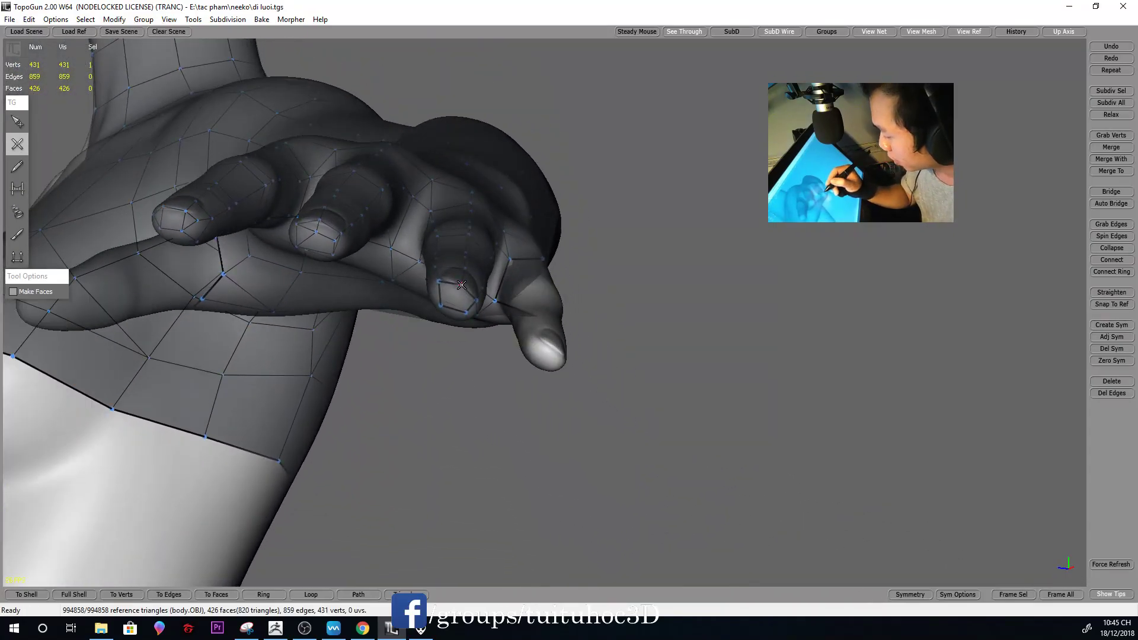
right_click_drag(573, 306, 522, 298)
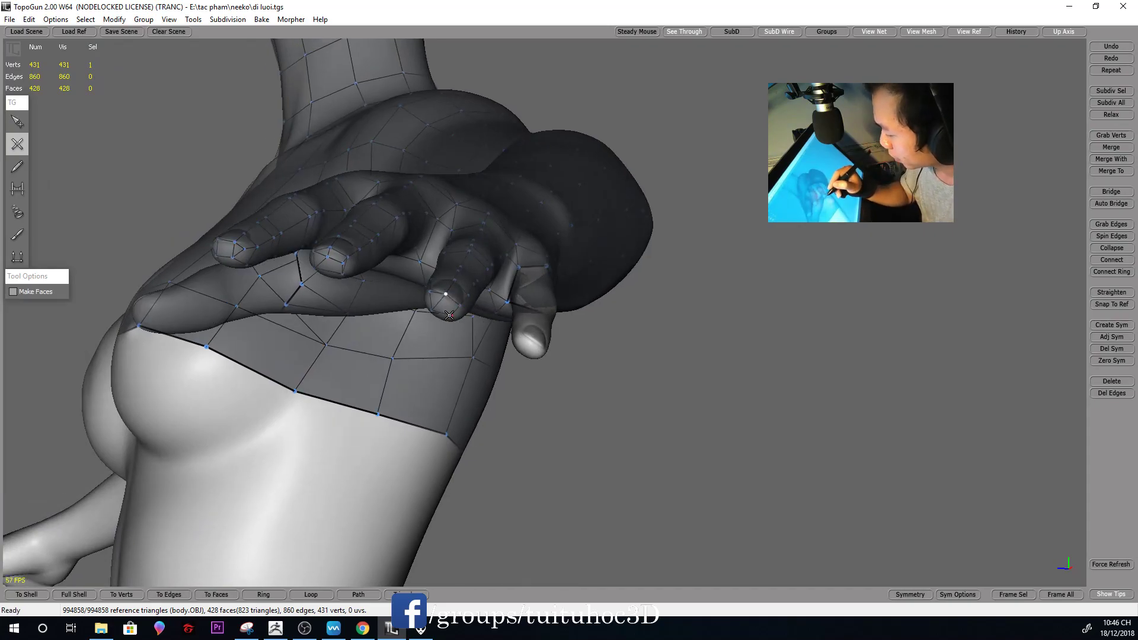
key("q")
mouse_move(450, 315)
right_mouse_down()
mouse_move(533, 482)
mouse_move(550, 458)
mouse_move(541, 437)
mouse_move(559, 457)
mouse_move(424, 261)
right_mouse_up()
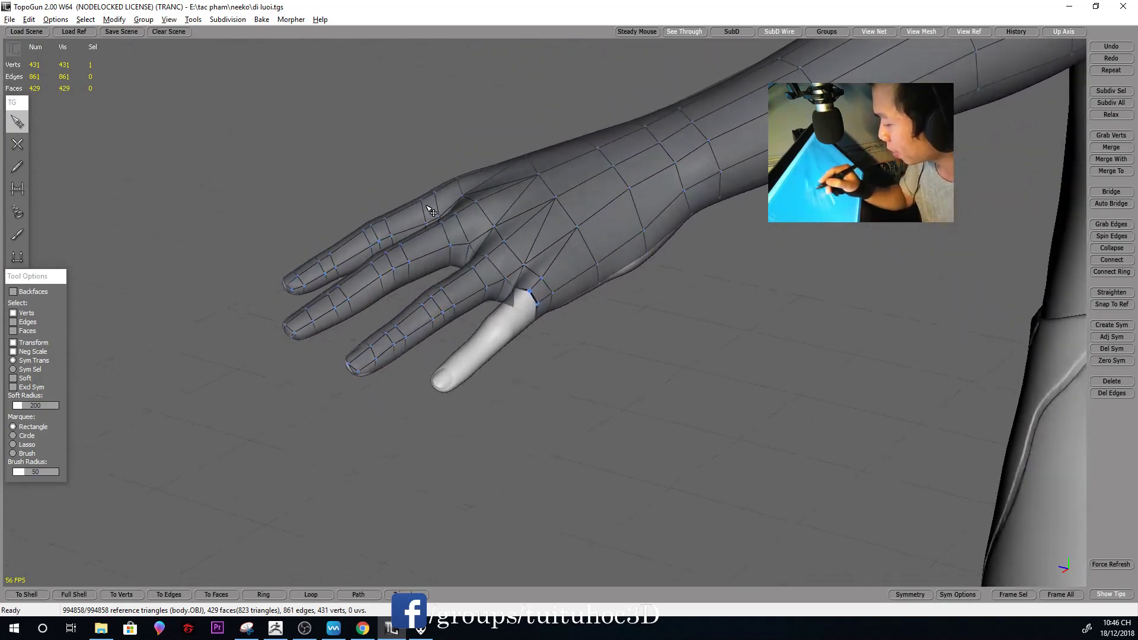
mouse_move(566, 326)
right_mouse_down()
mouse_move(683, 364)
mouse_move(661, 337)
mouse_move(655, 389)
mouse_move(540, 280)
right_mouse_up()
key("2")
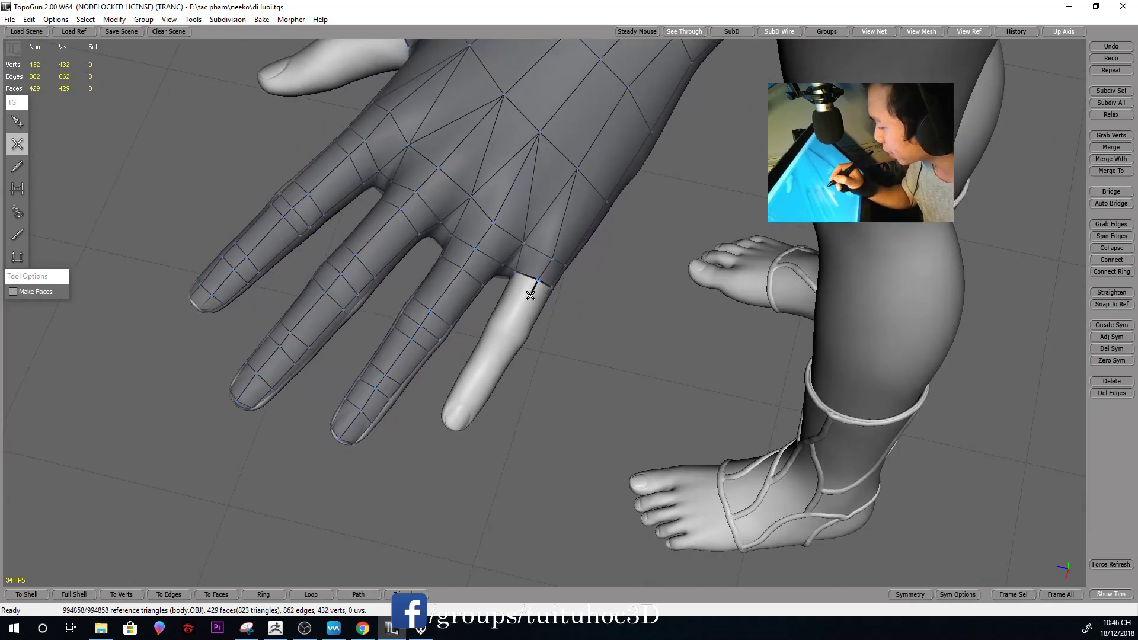
Draw a four-point edge line along the little finger's top down to its tip
right_click_drag(530, 295, 526, 304)
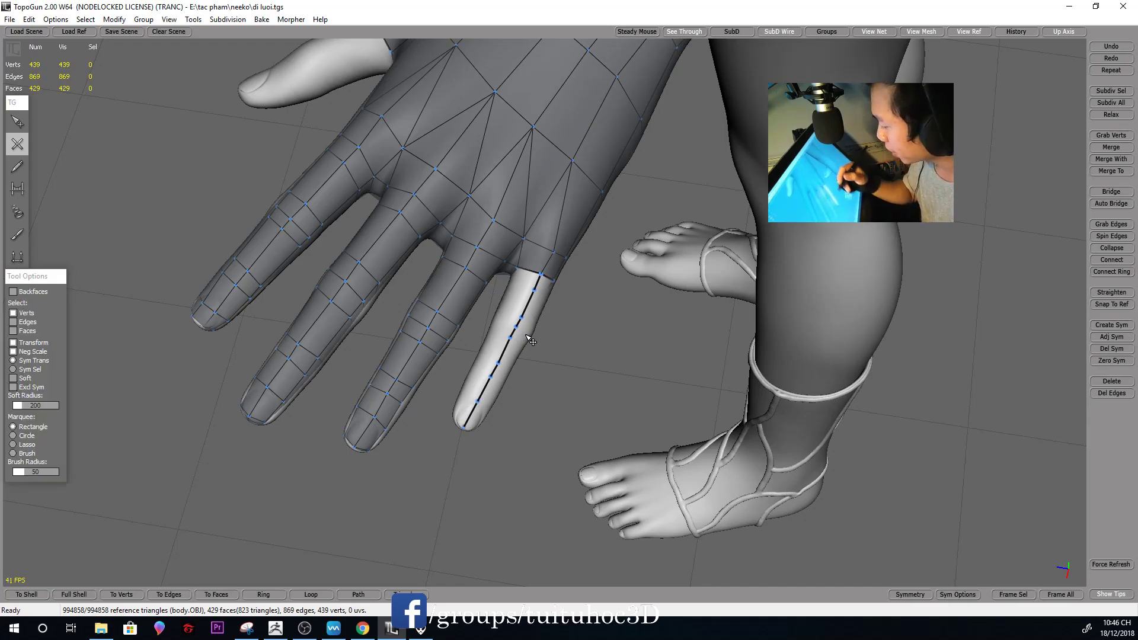
left_click_drag(470, 416, 520, 253, "alt")
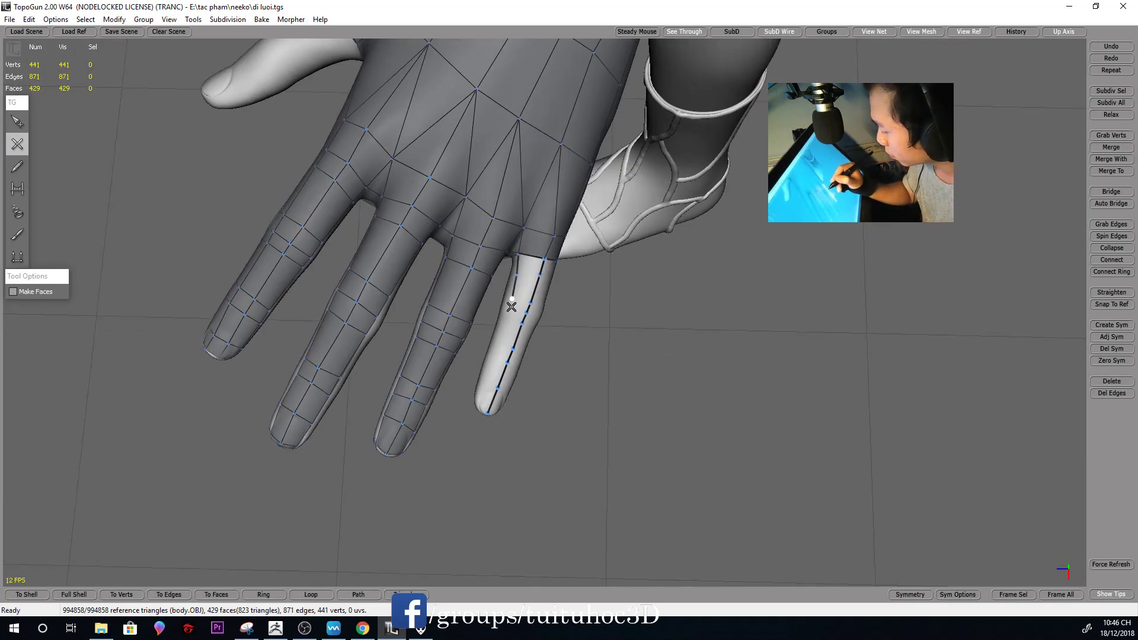
left_click_drag(514, 317, 519, 338, "alt")
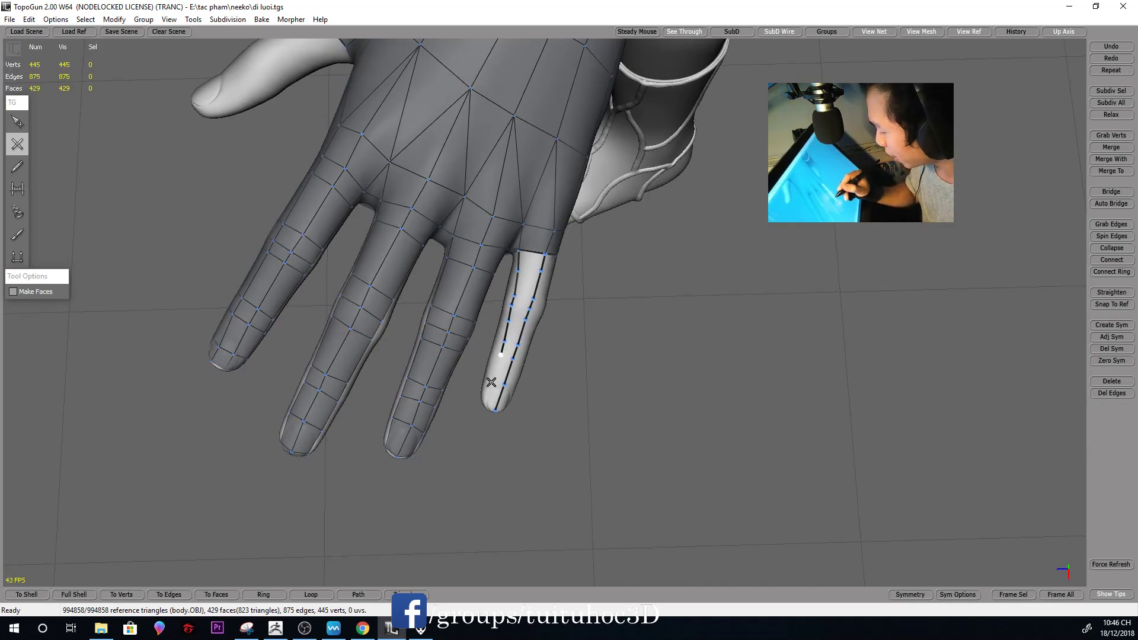
left_click_drag(486, 403, 518, 323, "alt")
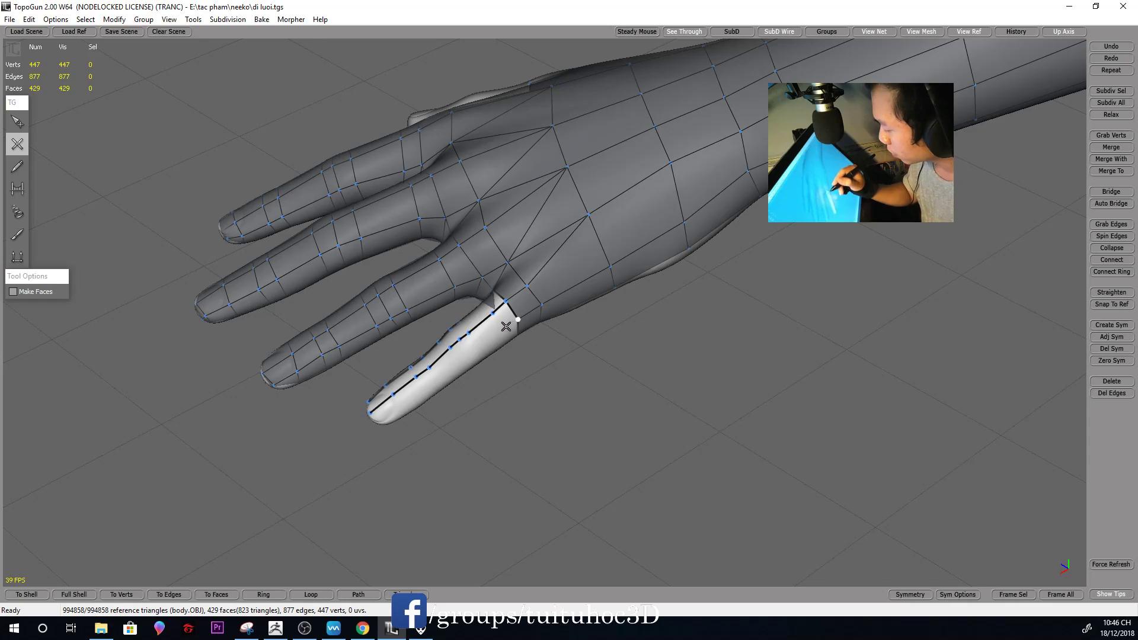
left_click(463, 362)
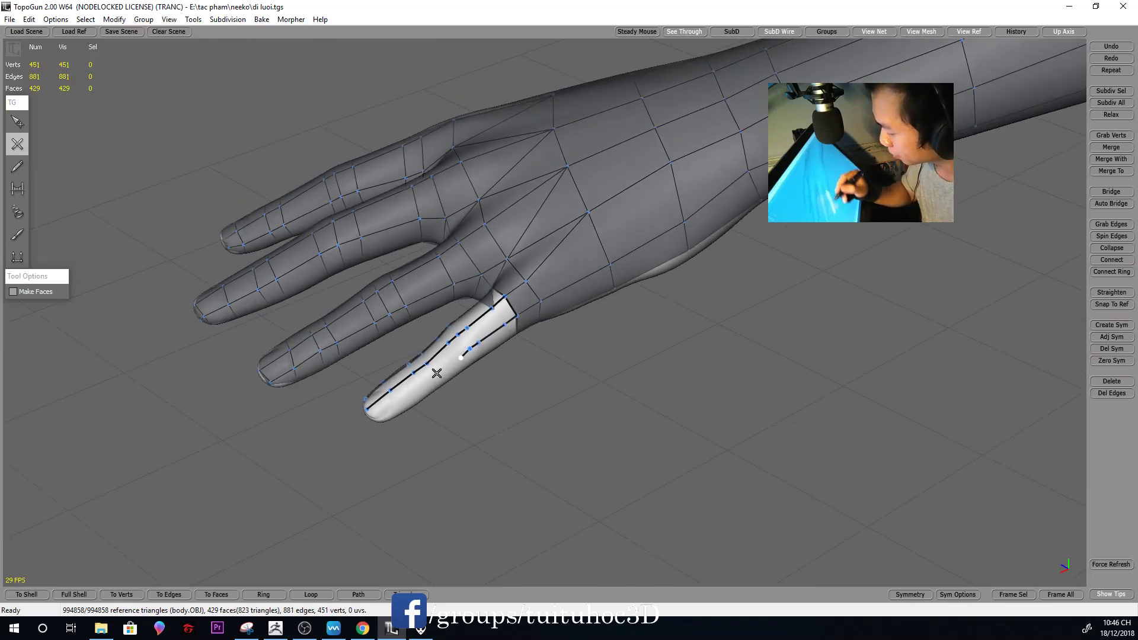
left_click(423, 386)
left_click(403, 398)
left_click(381, 415)
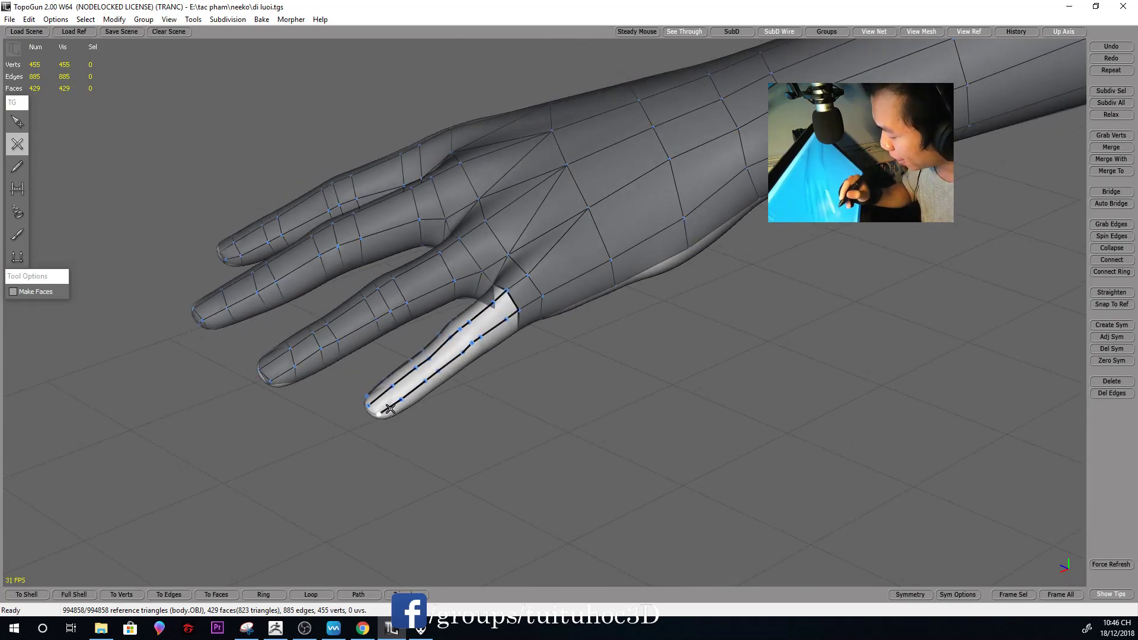
key("s")
Extend a second edge line along the little finger's side, reaching 463 verts
mouse_move(590, 360)
middle_mouse_down()
mouse_move(599, 338)
mouse_move(651, 333)
mouse_move(652, 427)
mouse_move(592, 247)
mouse_move(611, 247)
mouse_move(468, 215)
middle_mouse_up()
key("c")
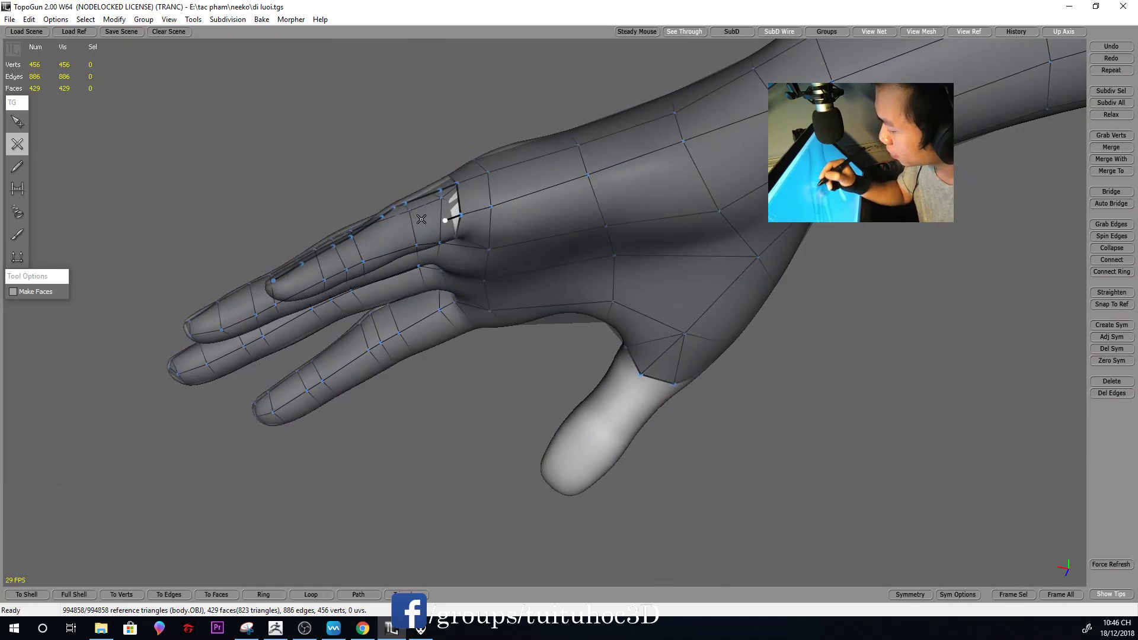
mouse_move(390, 233)
middle_mouse_down()
mouse_move(396, 271)
mouse_move(359, 279)
middle_mouse_up()
left_click(388, 260)
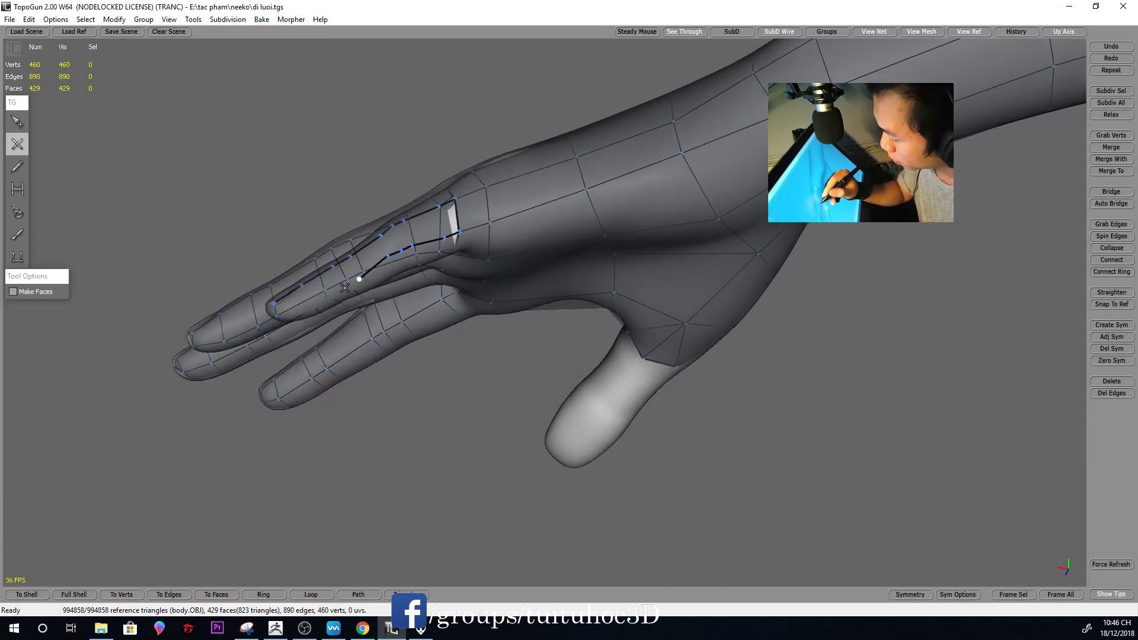
middle_click_drag(308, 304, 436, 233)
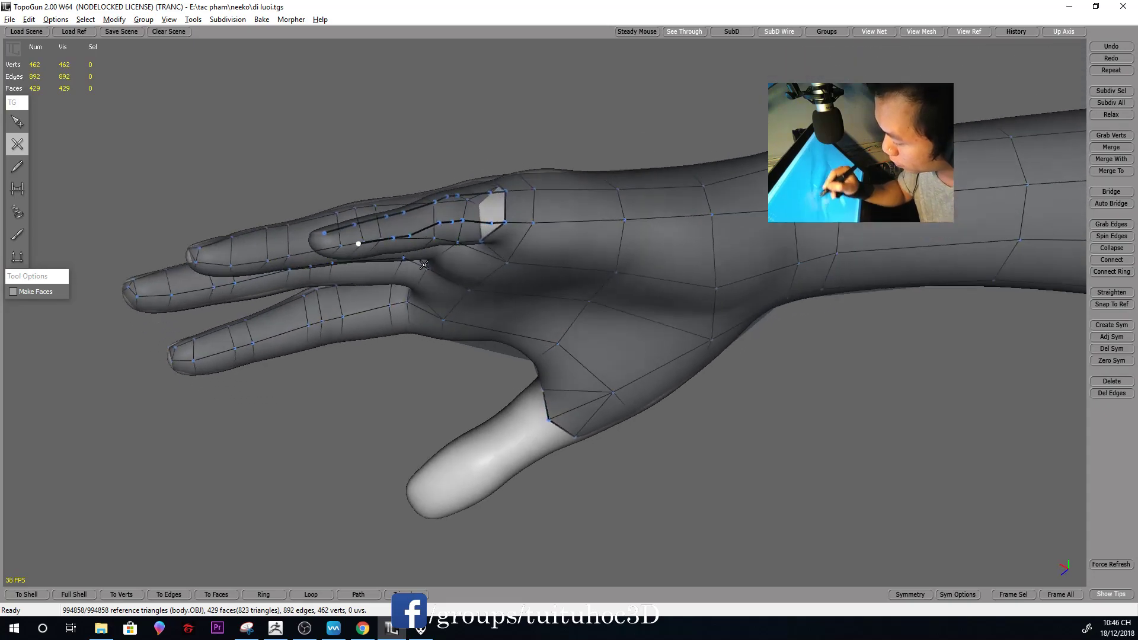
key("s")
mouse_move(422, 223)
middle_mouse_down()
mouse_move(686, 107)
mouse_move(701, 172)
mouse_move(692, 160)
middle_mouse_up()
scroll(692, 160, "up", 2)
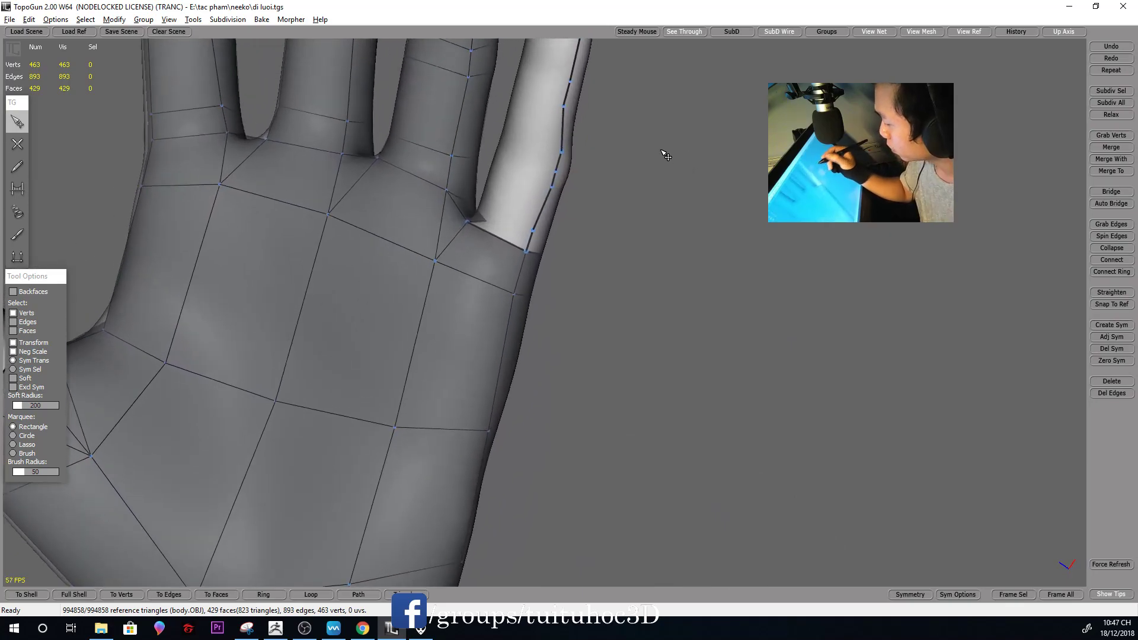
Start a line of vertices down the middle of the bare little finger
left_click(560, 152)
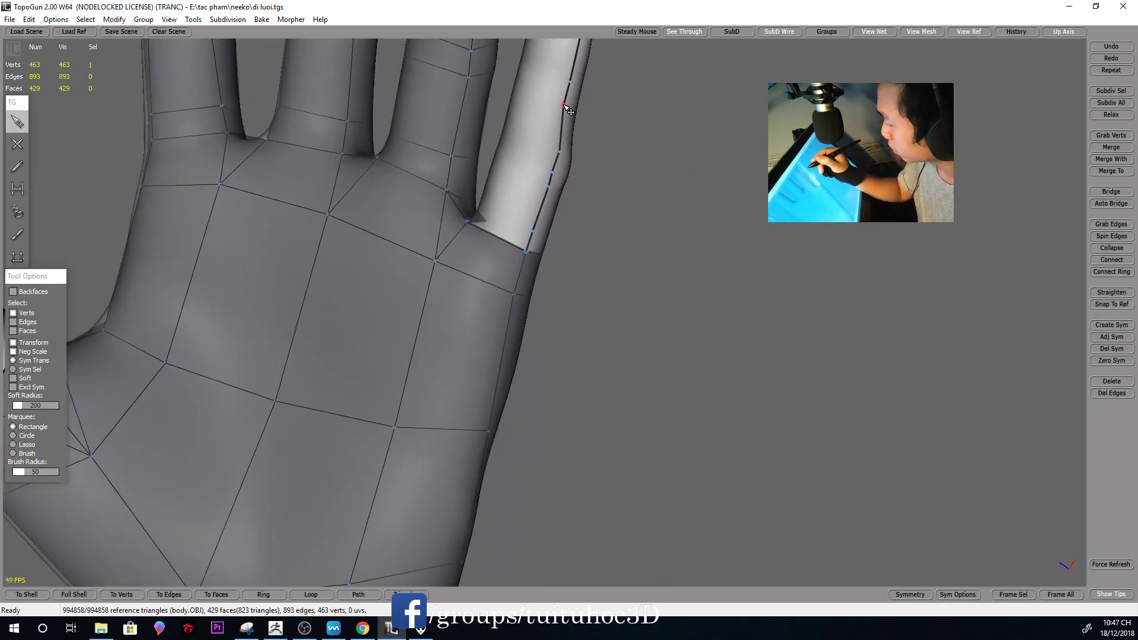
mouse_move(568, 109)
middle_mouse_down()
mouse_move(618, 179)
mouse_move(622, 284)
middle_mouse_up()
key("c")
mouse_move(432, 329)
middle_mouse_down()
mouse_move(513, 334)
mouse_move(604, 317)
mouse_move(528, 274)
mouse_move(698, 91)
mouse_move(536, 319)
middle_mouse_up()
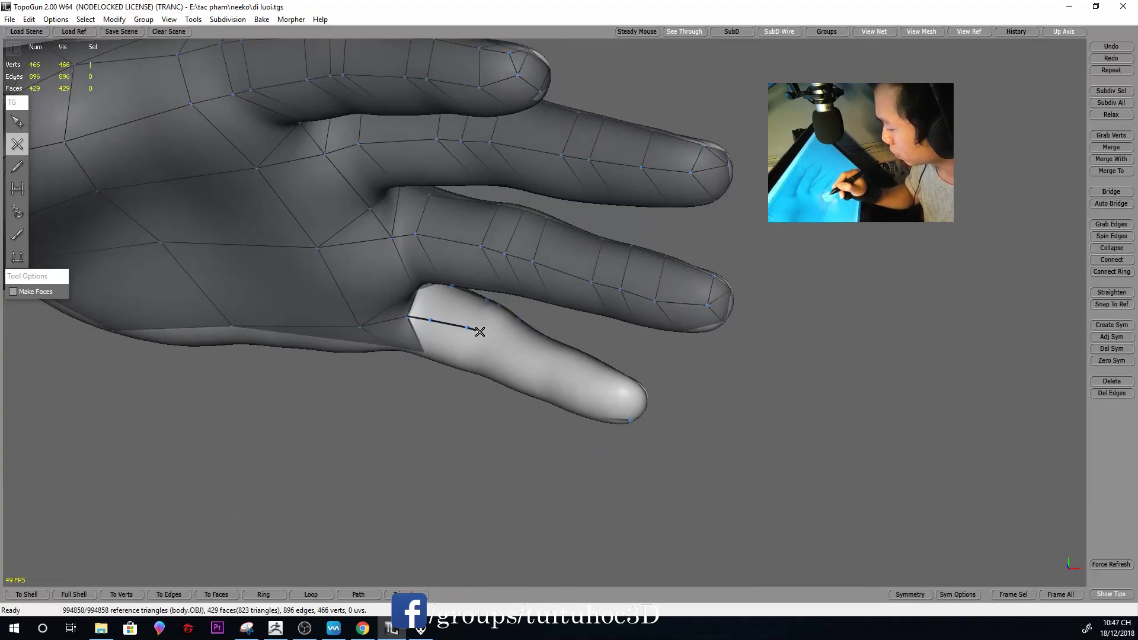
middle_click_drag(544, 335, 589, 379)
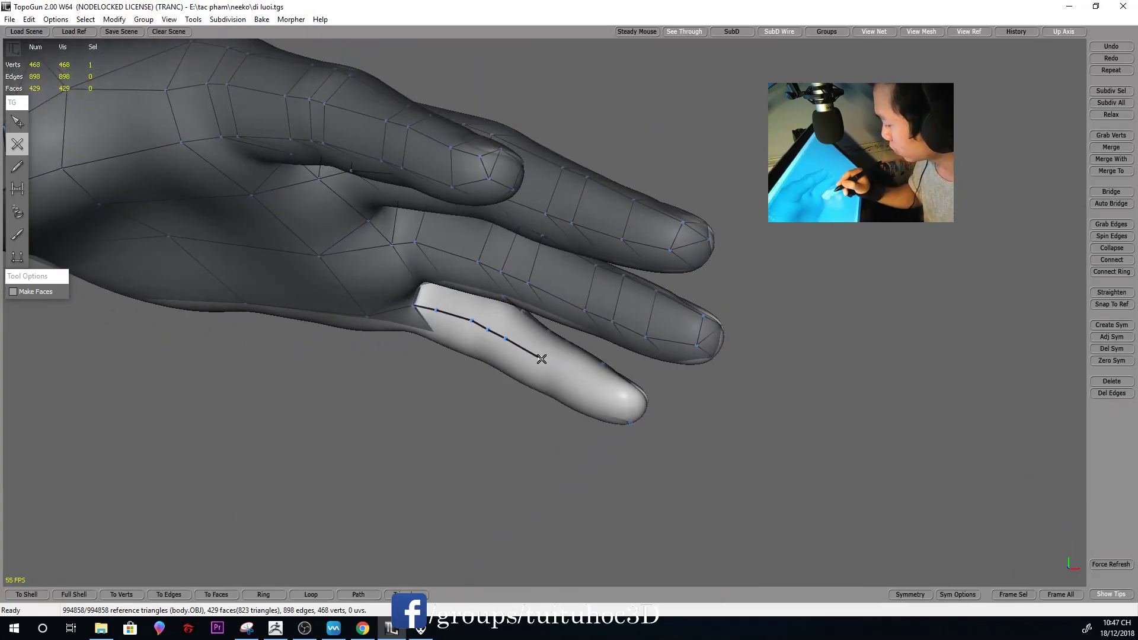
left_click(592, 382)
middle_click_drag(638, 387, 630, 397)
left_click(629, 398)
Connect the edge line around the fingertip and bridge a face at the finger base
mouse_move(700, 367)
middle_mouse_down()
mouse_move(576, 389)
mouse_move(594, 419)
mouse_move(493, 455)
mouse_move(548, 460)
mouse_move(355, 409)
mouse_move(400, 291)
mouse_move(352, 224)
mouse_move(520, 208)
mouse_move(626, 229)
middle_mouse_up()
left_click(488, 461)
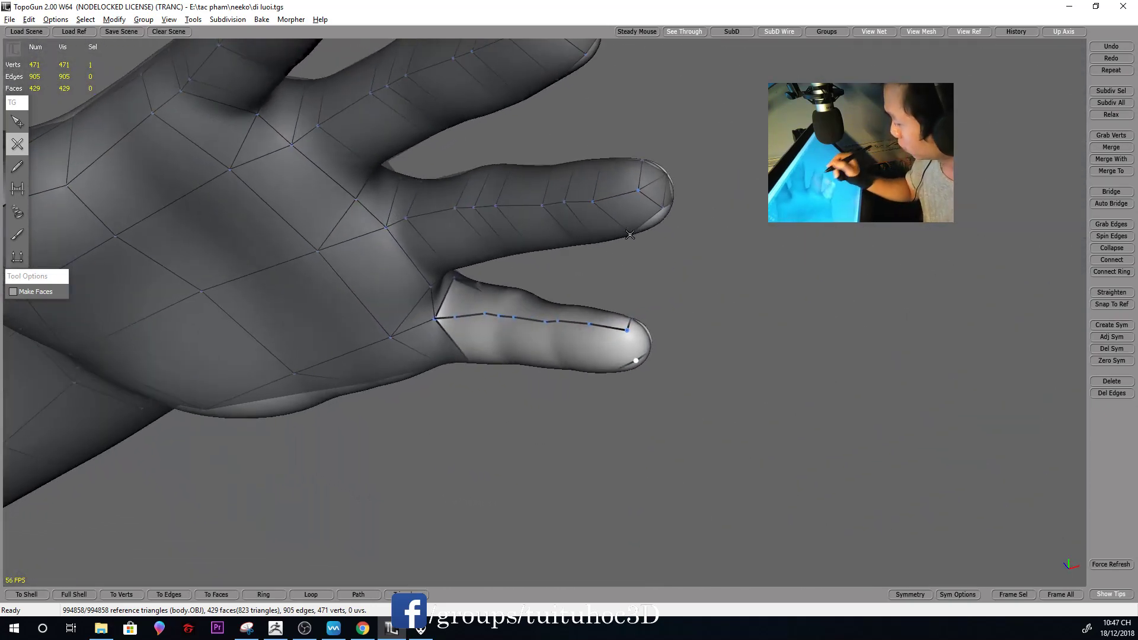
left_click(628, 333)
mouse_move(709, 299)
middle_mouse_down()
mouse_move(604, 353)
mouse_move(605, 338)
mouse_move(512, 413)
mouse_move(496, 442)
mouse_move(408, 344)
mouse_move(389, 355)
mouse_move(460, 397)
mouse_move(640, 325)
mouse_move(553, 374)
mouse_move(460, 389)
mouse_move(482, 398)
mouse_move(572, 388)
mouse_move(597, 452)
mouse_move(608, 434)
middle_mouse_up()
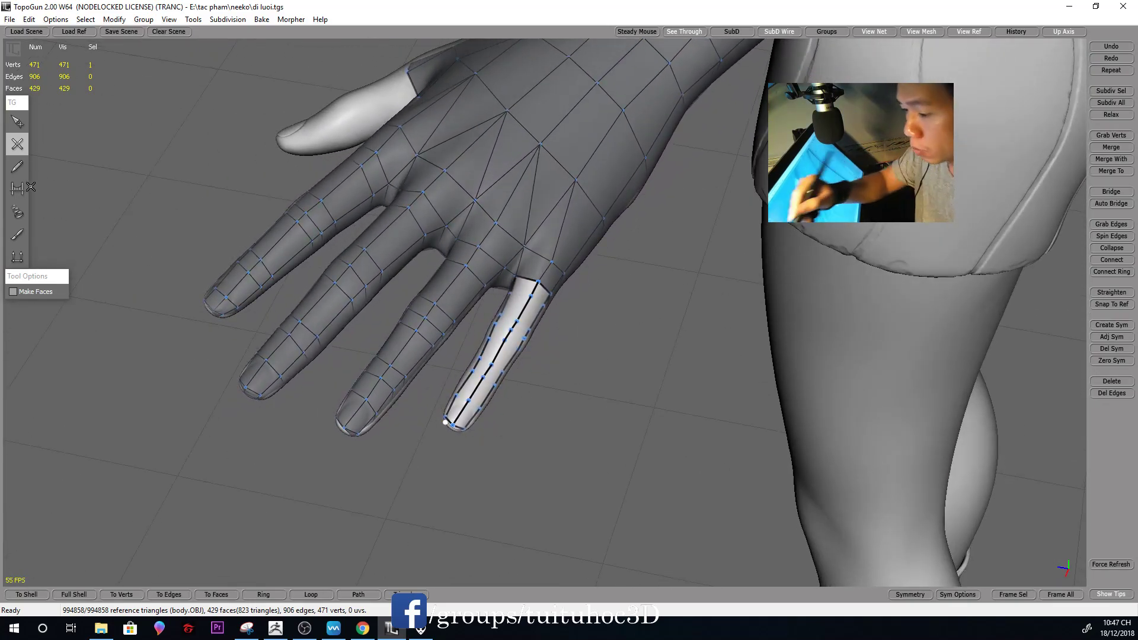
key("b")
left_click(536, 314)
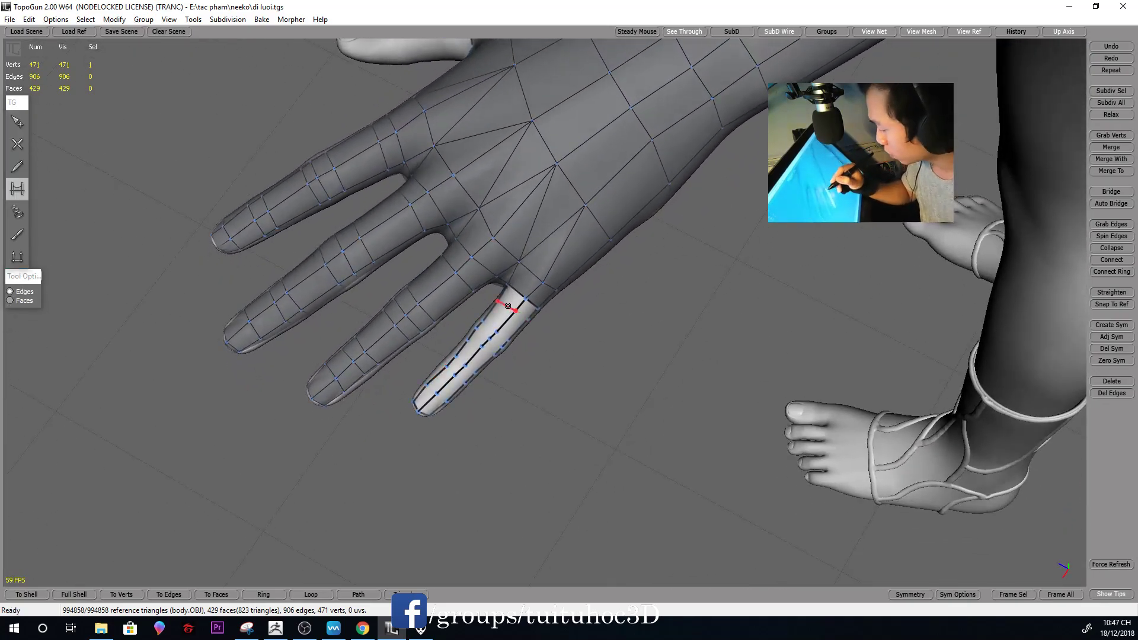
Bridge rows of quad faces across the little finger's edge strips
middle_click_drag(527, 311, 59, 267)
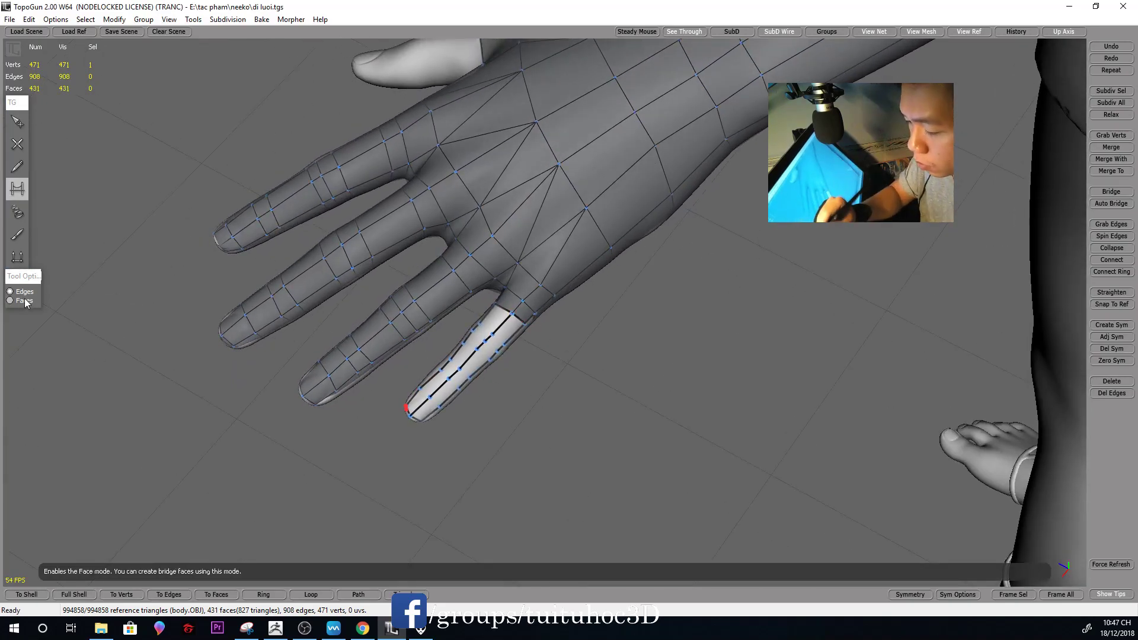
scroll(430, 385, "up", 5)
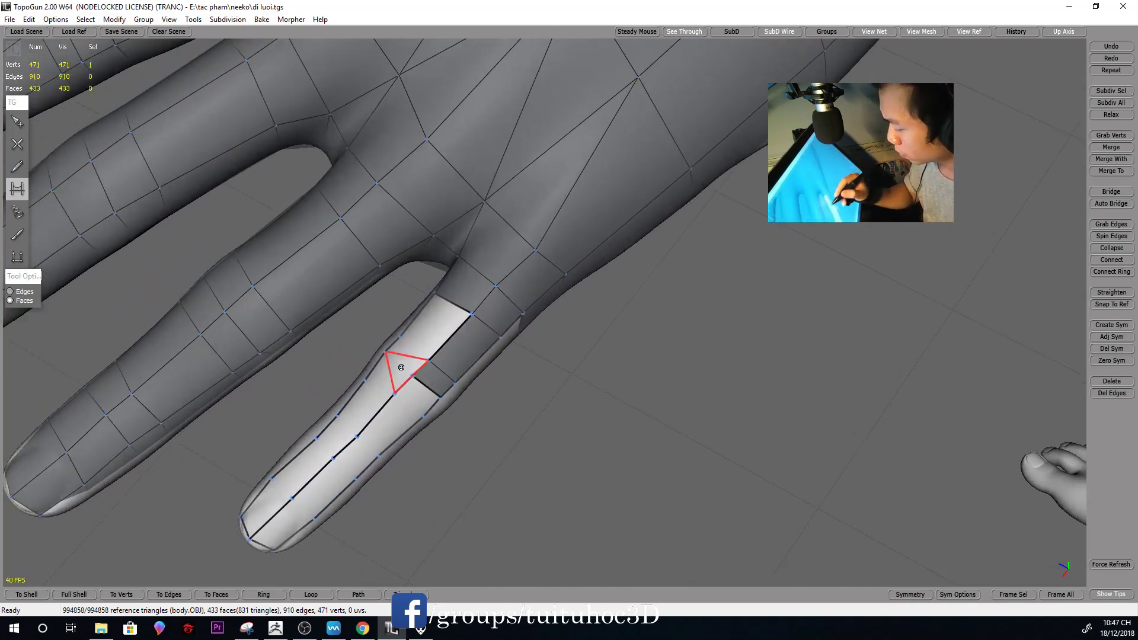
left_click(407, 368)
middle_click_drag(407, 368, 621, 302)
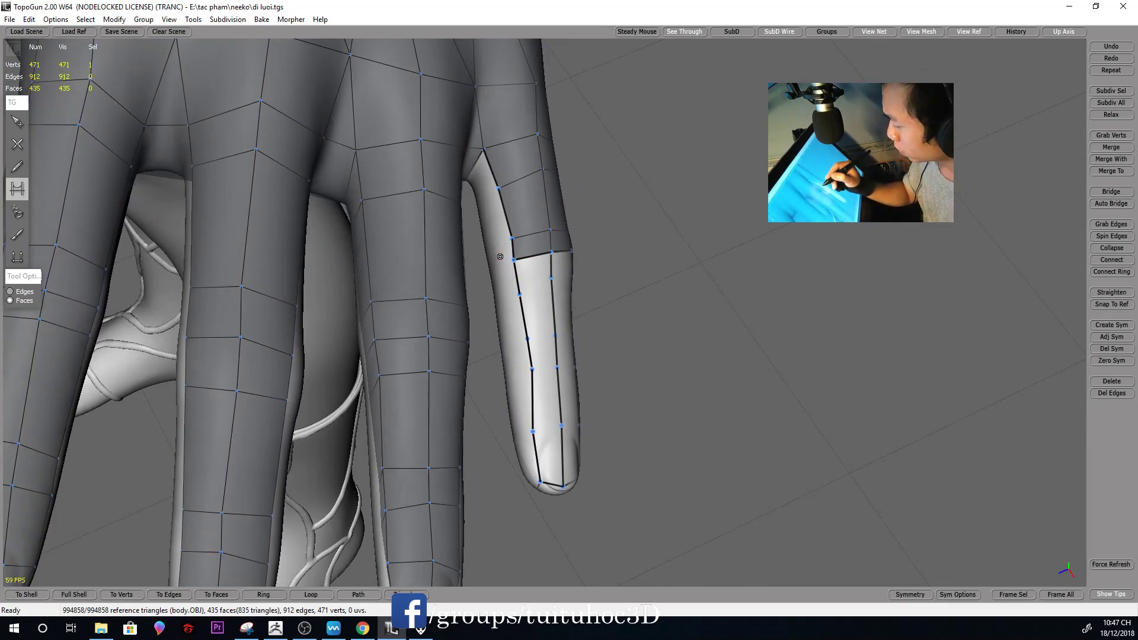
left_click(501, 231)
mouse_move(500, 232)
middle_mouse_down()
mouse_move(541, 304)
mouse_move(360, 406)
middle_mouse_up()
left_click(541, 304)
left_click(360, 406)
left_click(424, 362)
mouse_move(424, 362)
middle_mouse_down()
mouse_move(476, 242)
mouse_move(386, 91)
middle_mouse_up()
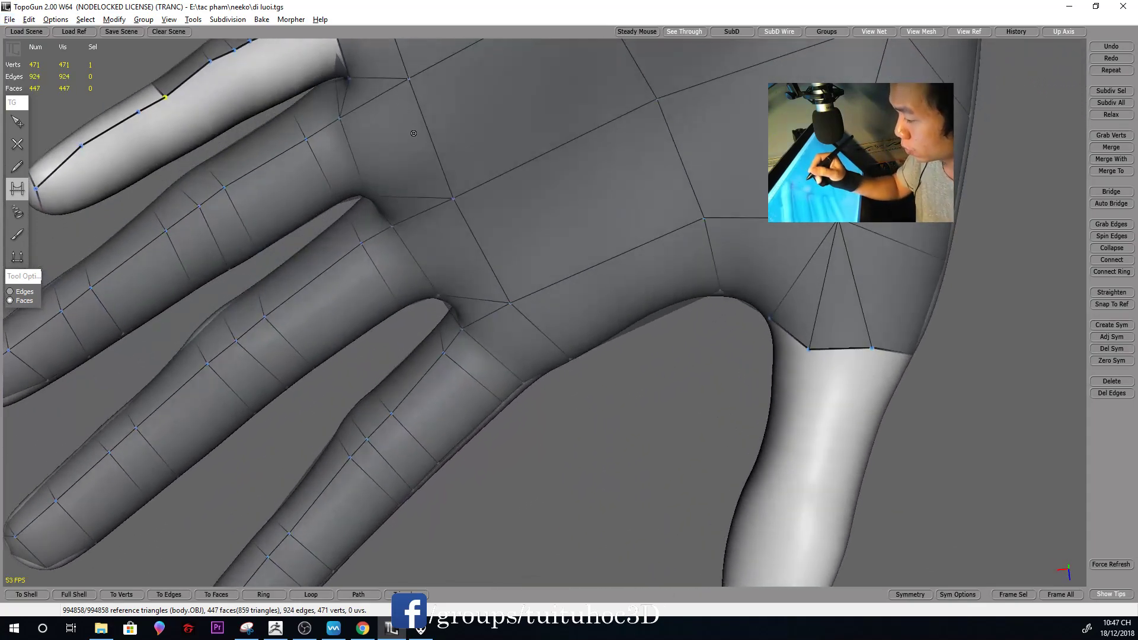
scroll(478, 209, "down", 10)
scroll(523, 243, "down", 5)
mouse_move(523, 239)
middle_mouse_down()
mouse_move(381, 267)
mouse_move(763, 330)
middle_mouse_up()
Bridge quads from the little finger's base toward its fingertip
key("c")
scroll(635, 333, "up", 8)
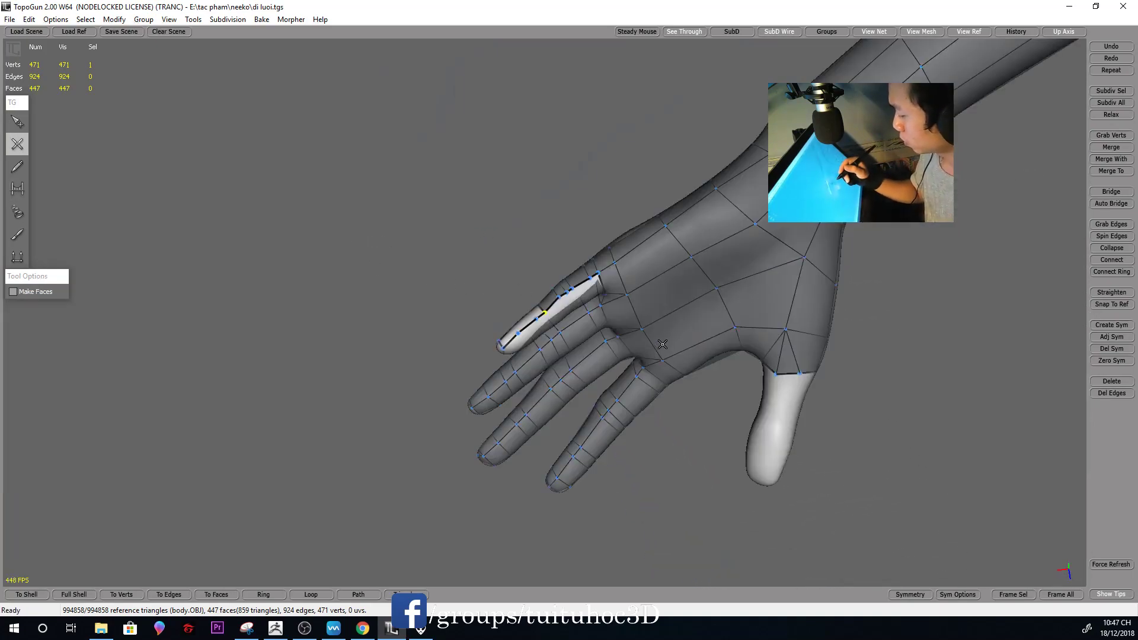
mouse_move(635, 332)
middle_mouse_down()
mouse_move(464, 312)
mouse_move(456, 301)
middle_mouse_up()
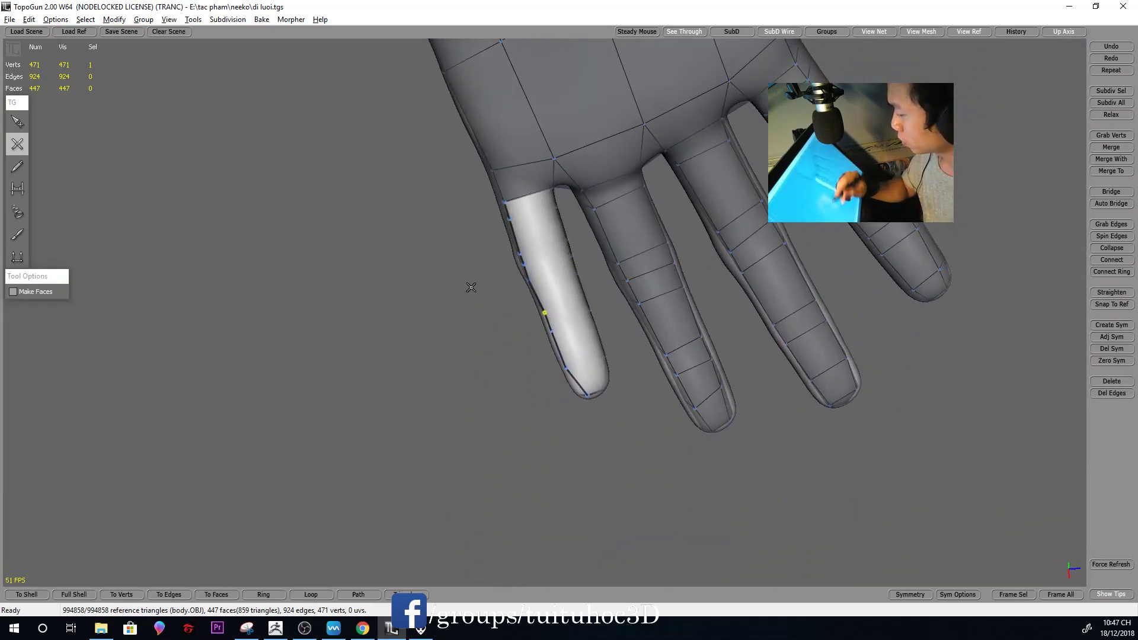
middle_click_drag(557, 234, 472, 257)
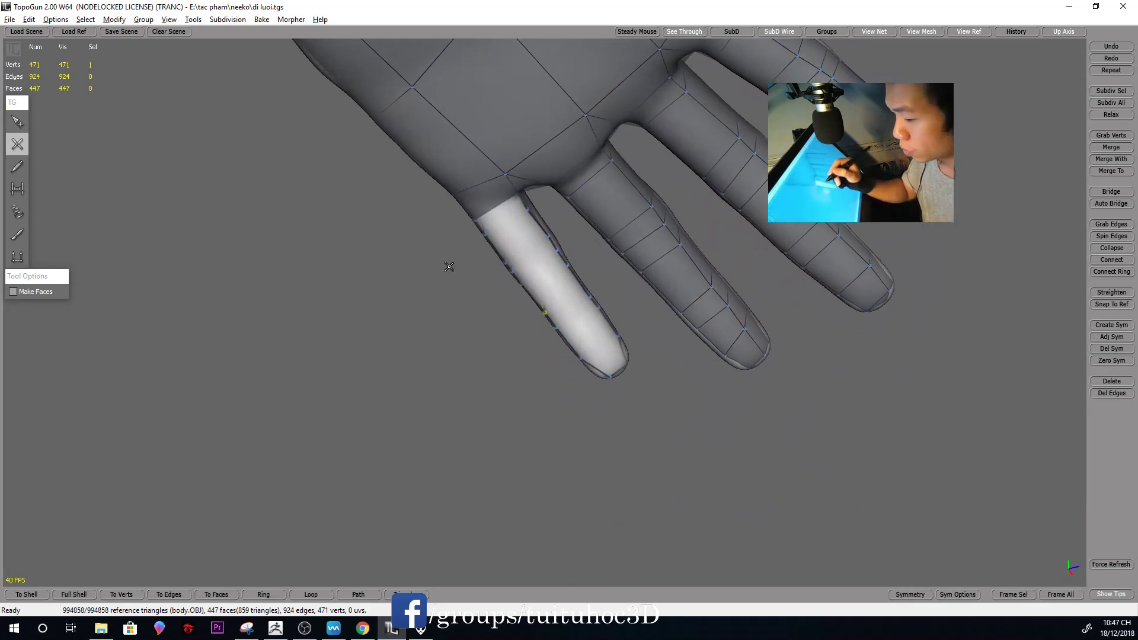
left_click(22, 188)
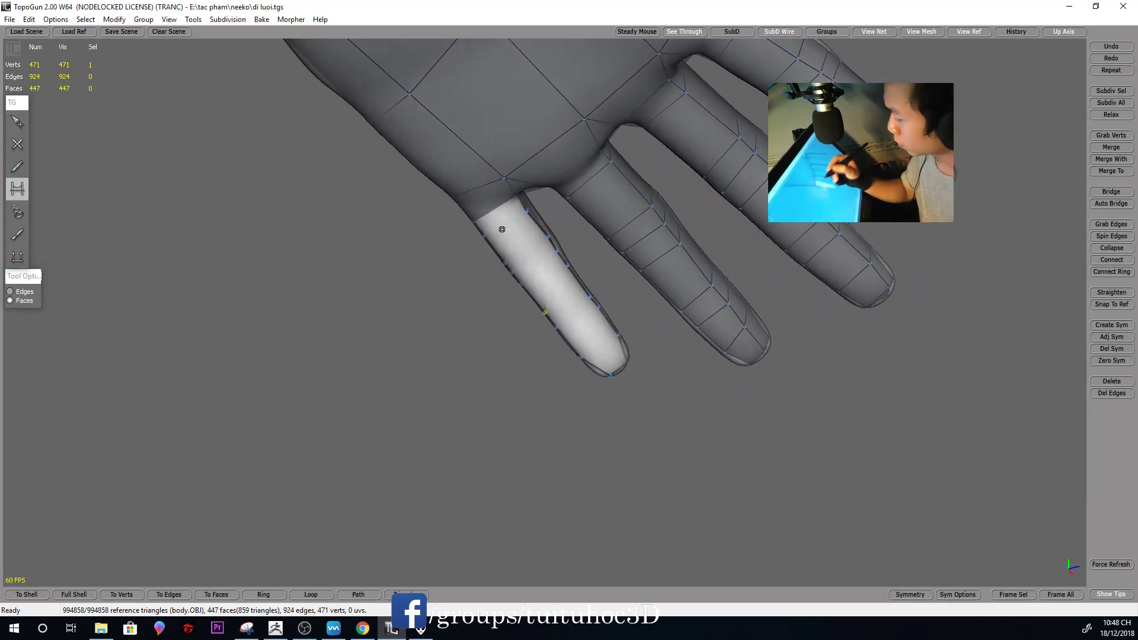
left_click(522, 244)
left_click(522, 245)
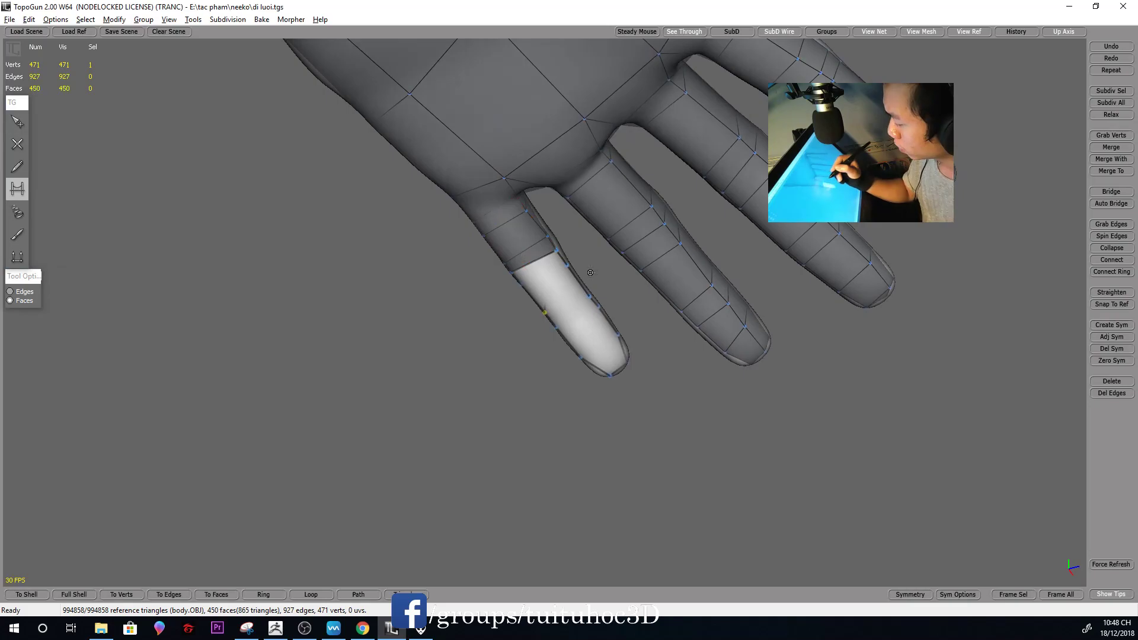
middle_click_drag(523, 247, 545, 270)
left_click(539, 270)
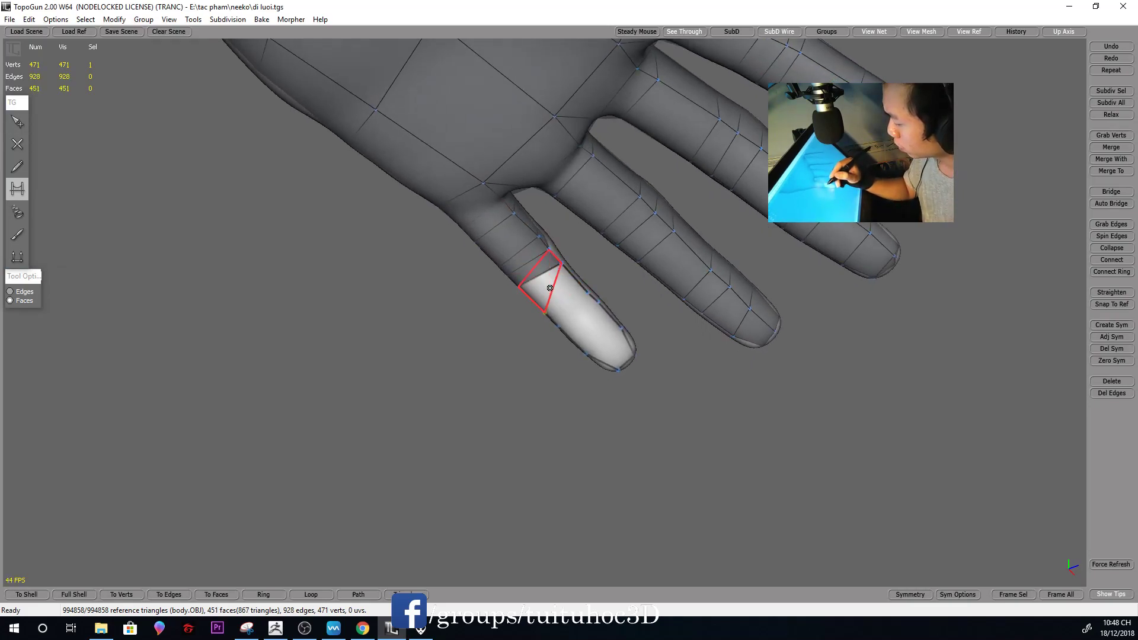
left_click(566, 309)
Fill the triangular gap and remaining quads at the pinky tip, reaching 469 faces
middle_click_drag(568, 311, 607, 332)
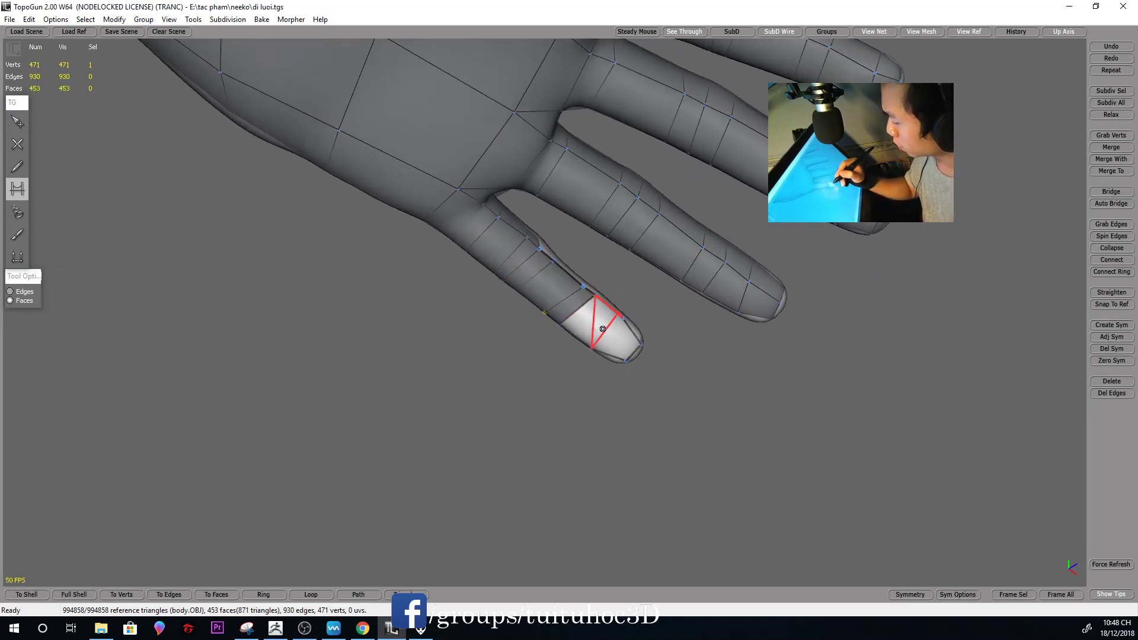
left_click(595, 322)
mouse_move(595, 323)
middle_mouse_down()
mouse_move(646, 361)
mouse_move(526, 460)
mouse_move(617, 361)
mouse_move(515, 289)
middle_mouse_up()
left_click(527, 329)
mouse_move(527, 329)
middle_mouse_down()
mouse_move(585, 343)
mouse_move(531, 309)
mouse_move(521, 323)
mouse_move(762, 255)
mouse_move(793, 272)
mouse_move(783, 292)
mouse_move(520, 272)
middle_mouse_up()
left_click(585, 343)
left_click(513, 326)
Make the last two little-fingertip faces (471 faces total) and orbit to check the palm
key("s")
key("c")
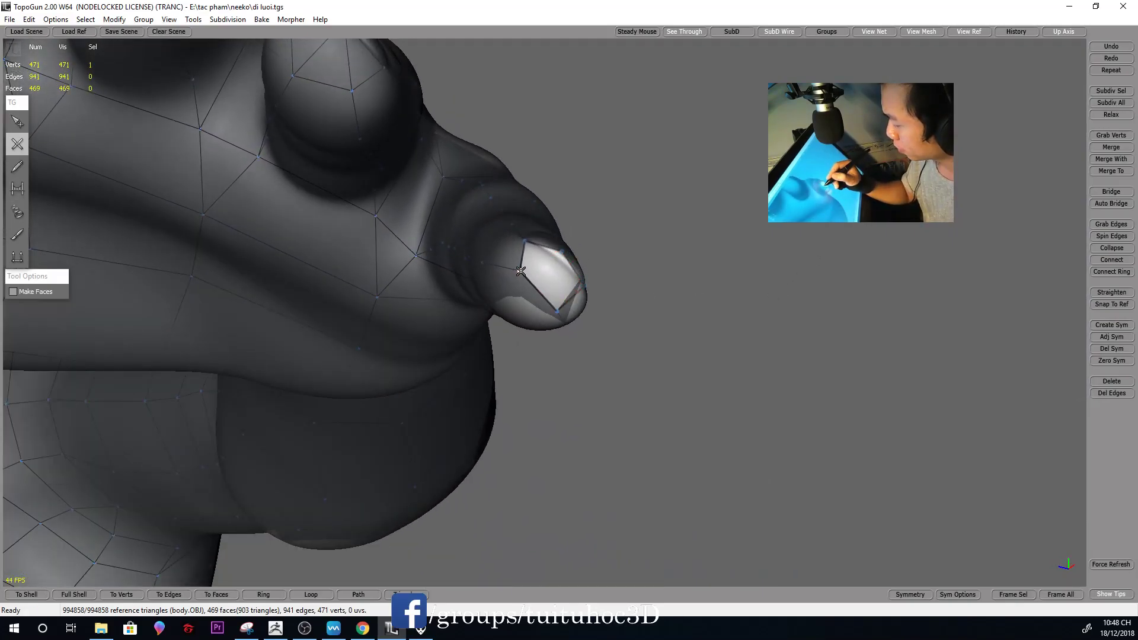
middle_click_drag(520, 271, 530, 290)
key("s")
middle_click_drag(635, 292, 751, 179)
mouse_move(729, 220)
middle_mouse_down()
mouse_move(546, 318)
mouse_move(568, 350)
mouse_move(597, 322)
mouse_move(598, 197)
middle_mouse_up()
mouse_move(630, 239)
middle_mouse_down()
mouse_move(577, 213)
mouse_move(609, 328)
mouse_move(556, 472)
mouse_move(622, 307)
mouse_move(752, 244)
mouse_move(628, 326)
mouse_move(754, 314)
mouse_move(731, 283)
mouse_move(714, 371)
mouse_move(759, 318)
mouse_move(700, 454)
mouse_move(634, 383)
mouse_move(636, 201)
middle_mouse_up()
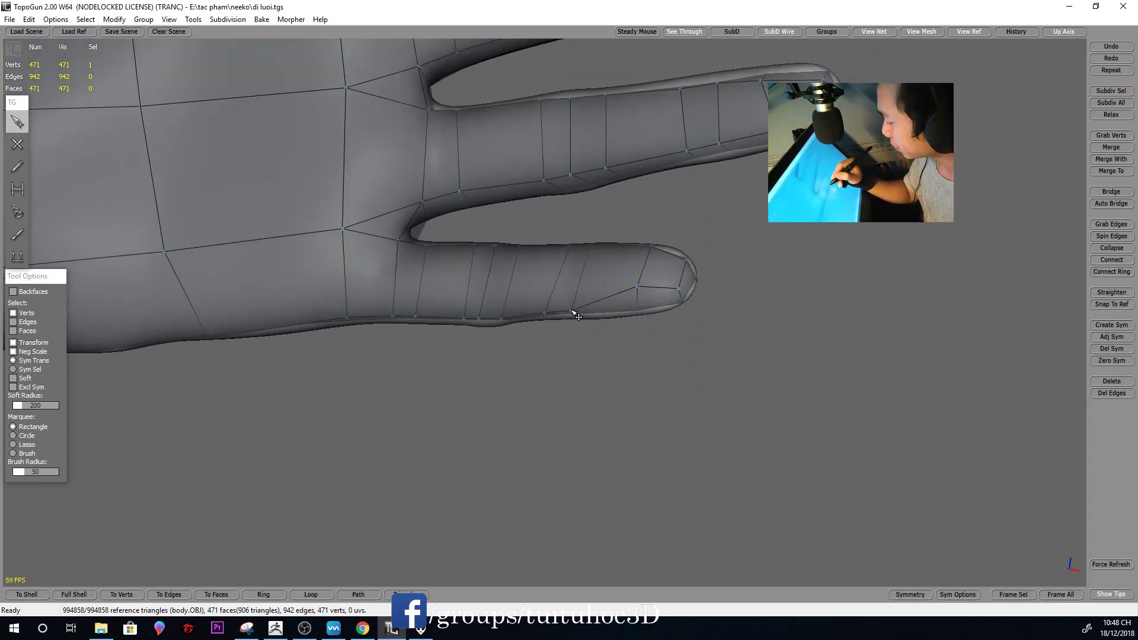
middle_click_drag(591, 291, 565, 311)
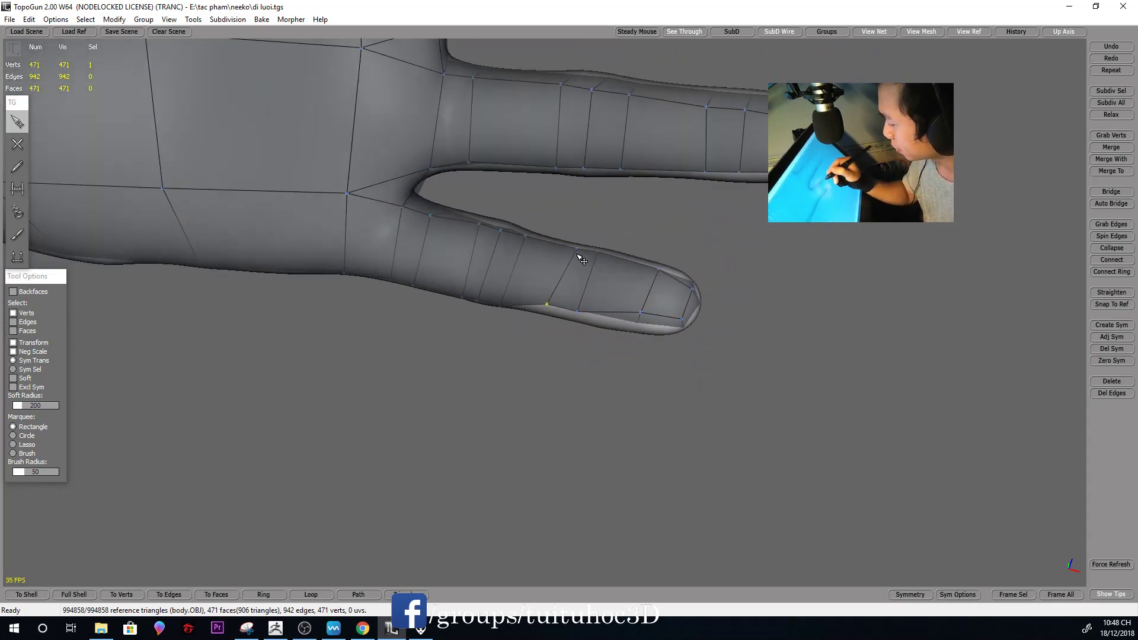
mouse_move(578, 255)
middle_mouse_down()
mouse_move(699, 157)
mouse_move(681, 167)
mouse_move(682, 209)
mouse_move(673, 205)
mouse_move(681, 346)
mouse_move(640, 291)
mouse_move(706, 442)
mouse_move(734, 330)
mouse_move(628, 243)
mouse_move(590, 333)
mouse_move(567, 304)
mouse_move(609, 480)
mouse_move(543, 475)
mouse_move(544, 413)
mouse_move(506, 292)
mouse_move(556, 247)
mouse_move(504, 308)
mouse_move(629, 320)
mouse_move(714, 351)
mouse_move(642, 337)
mouse_move(738, 272)
middle_mouse_up()
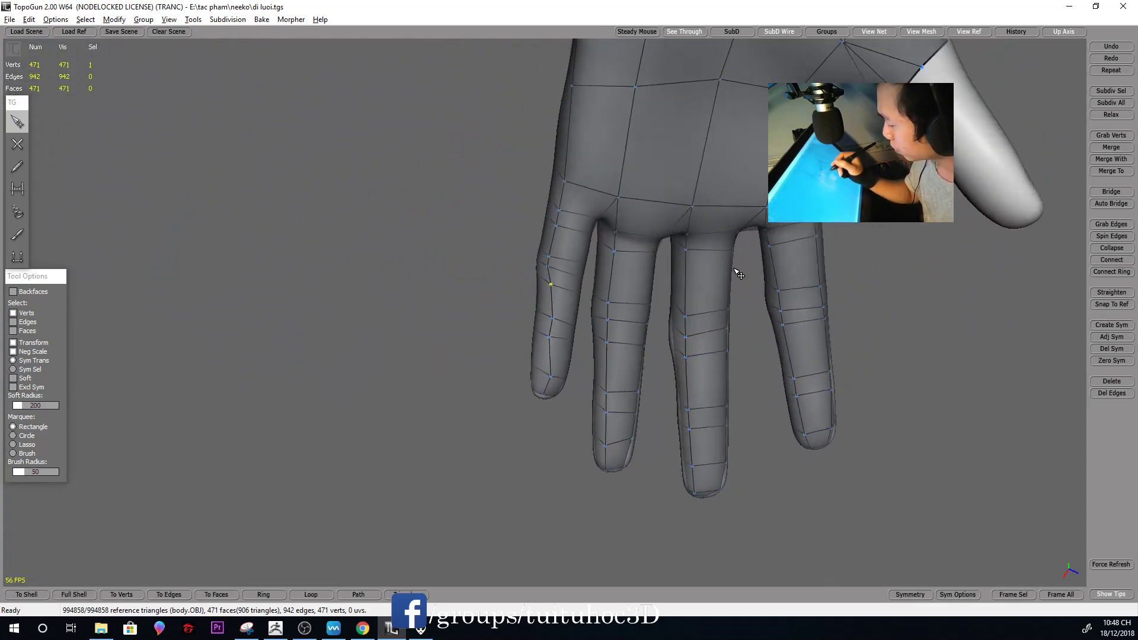
scroll(711, 284, "up", 3)
scroll(652, 302, "up", 3)
scroll(593, 323, "up", 3)
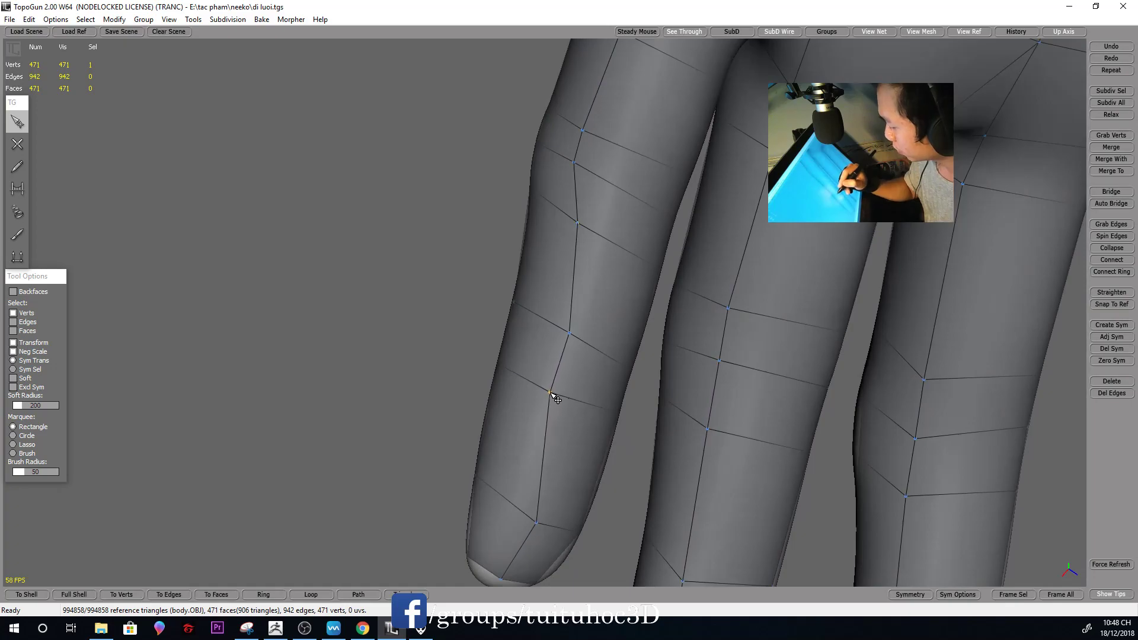
scroll(548, 406, "down", 3)
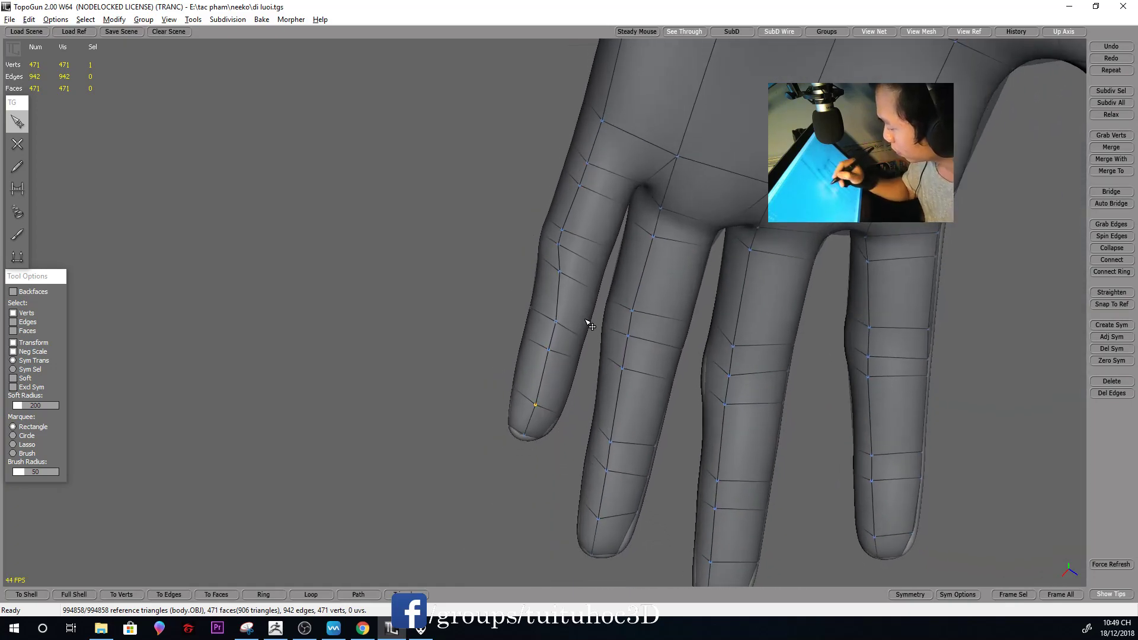
middle_click_drag(584, 323, 566, 278)
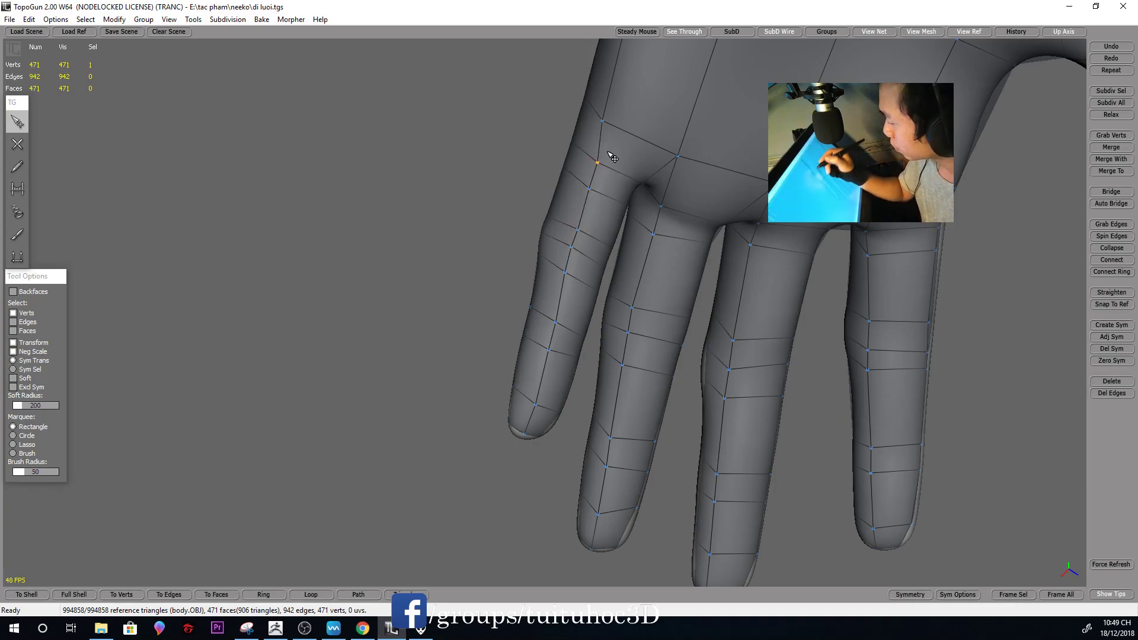
scroll(622, 148, "down", 3)
mouse_move(637, 176)
middle_mouse_down()
mouse_move(887, 383)
mouse_move(687, 288)
middle_mouse_up()
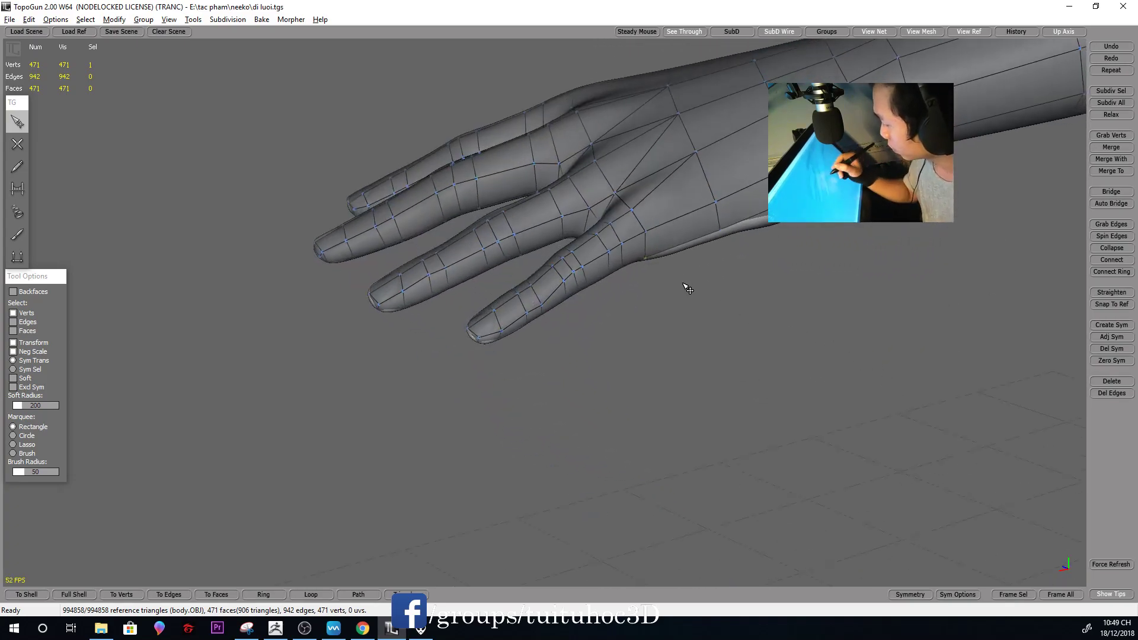
scroll(687, 288, "up", 3)
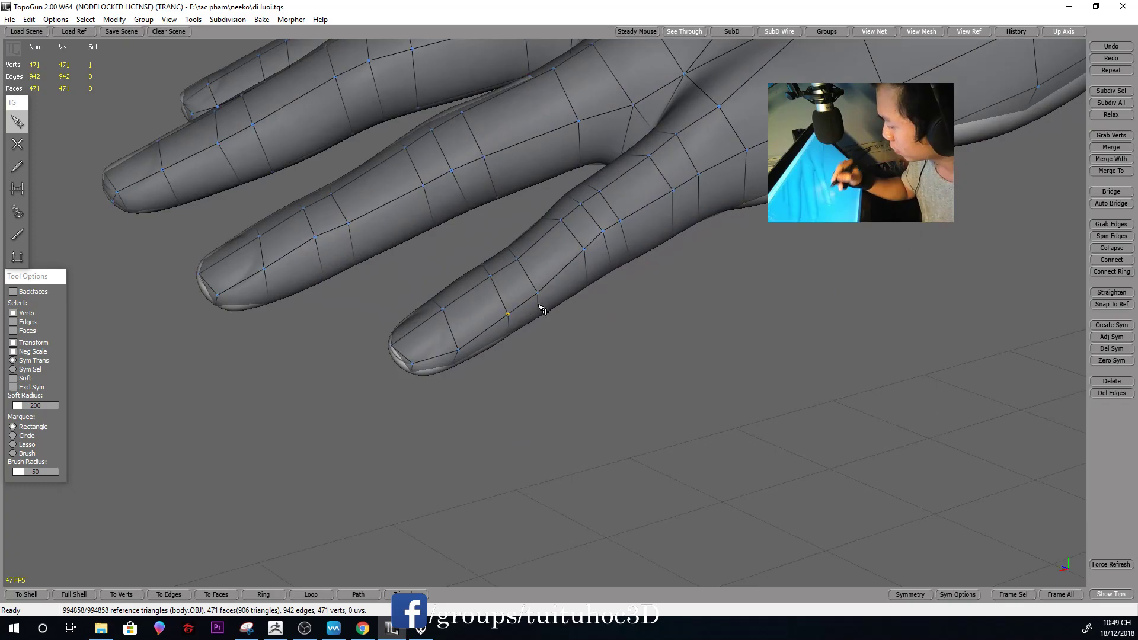
scroll(673, 292, "down", 2)
mouse_move(673, 292)
middle_mouse_down()
mouse_move(752, 361)
mouse_move(560, 329)
mouse_move(536, 311)
mouse_move(578, 283)
middle_mouse_up()
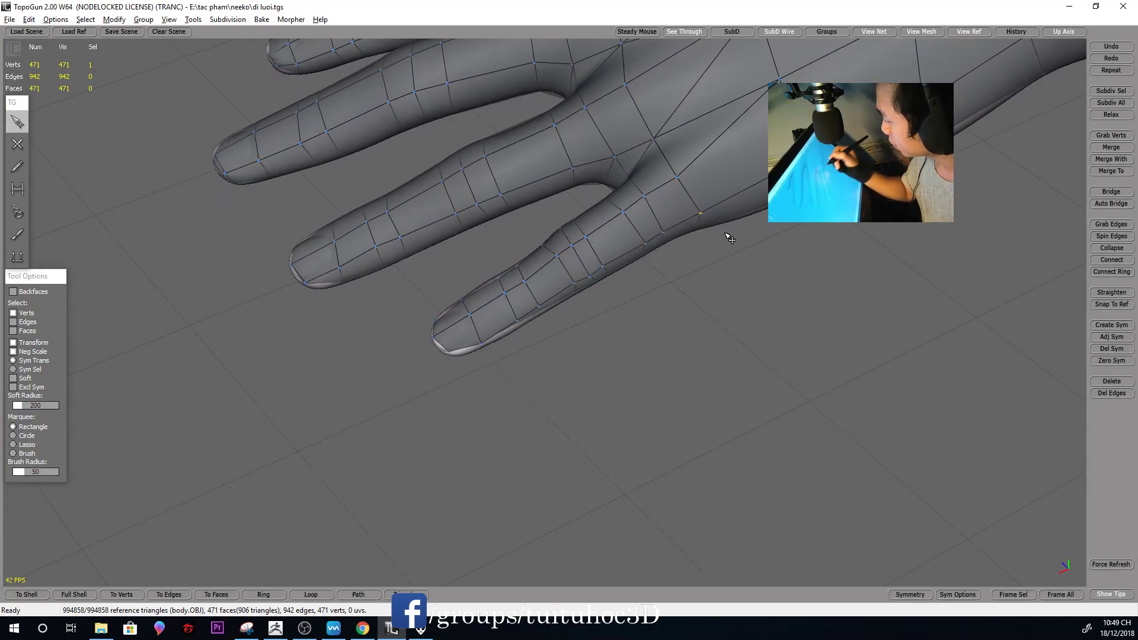
mouse_move(730, 238)
middle_mouse_down()
mouse_move(643, 261)
mouse_move(560, 255)
middle_mouse_up()
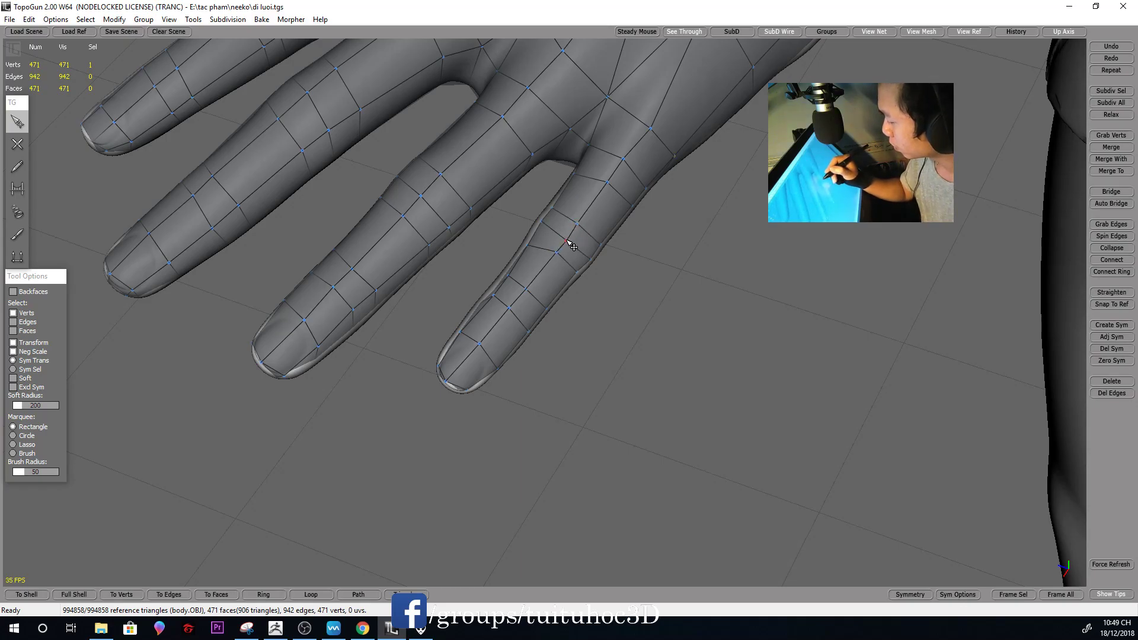
middle_click_drag(567, 255, 745, 254)
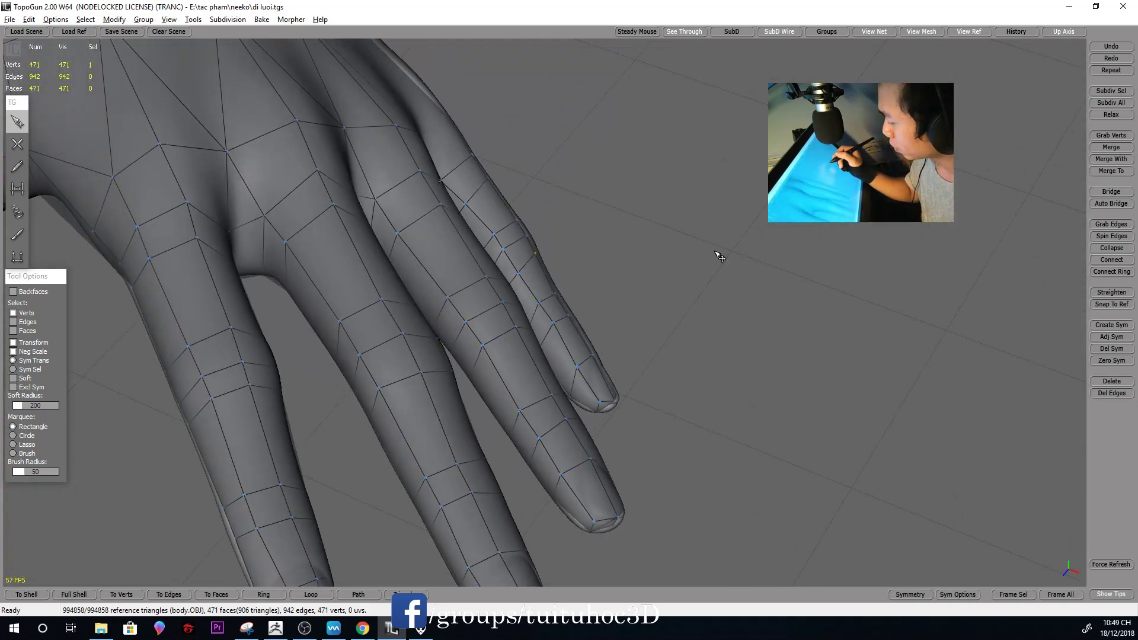
middle_click_drag(535, 270, 558, 295)
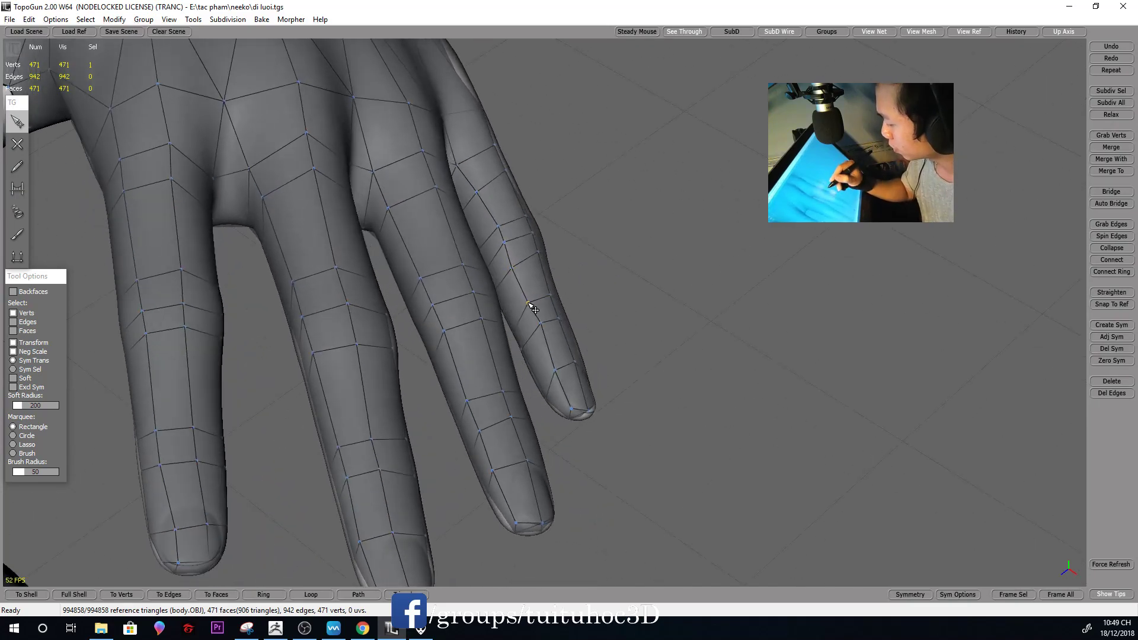
mouse_move(558, 378)
middle_mouse_down()
mouse_move(595, 347)
mouse_move(608, 296)
mouse_move(625, 333)
mouse_move(511, 322)
middle_mouse_up()
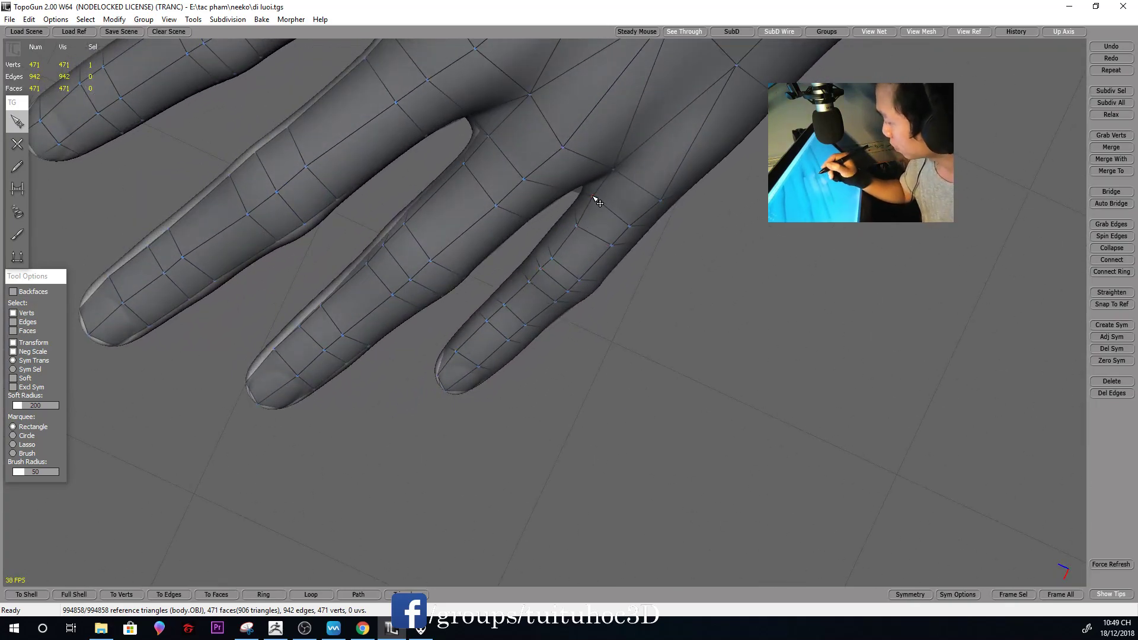
scroll(678, 235, "down", 3)
middle_click_drag(678, 235, 623, 285)
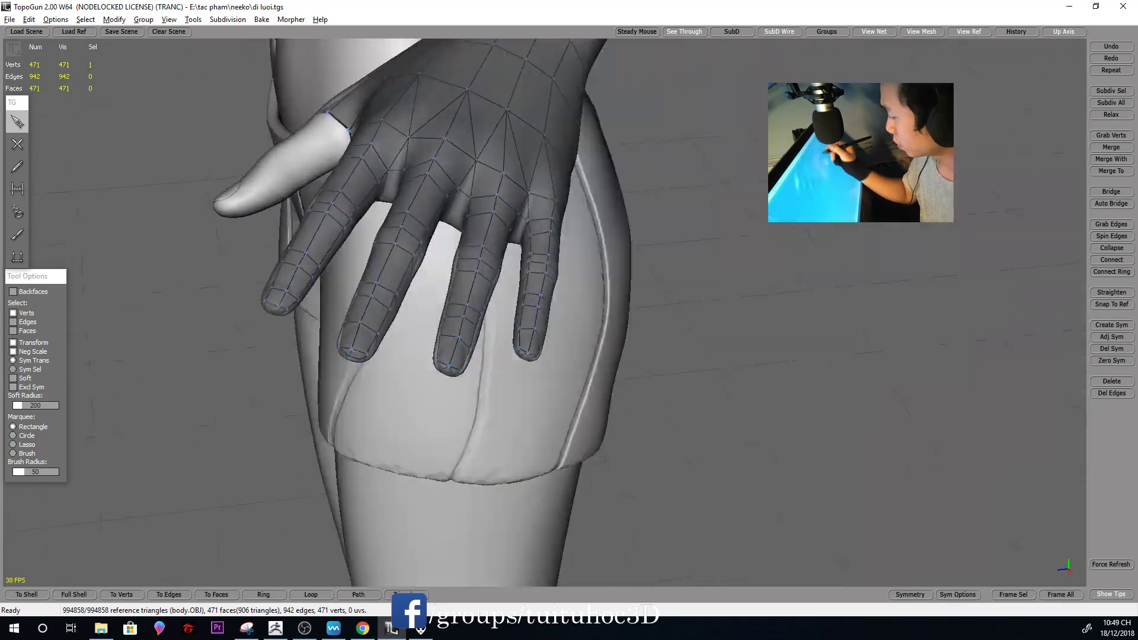
mouse_move(521, 235)
middle_mouse_down()
mouse_move(742, 203)
mouse_move(877, 255)
mouse_move(894, 224)
middle_mouse_up()
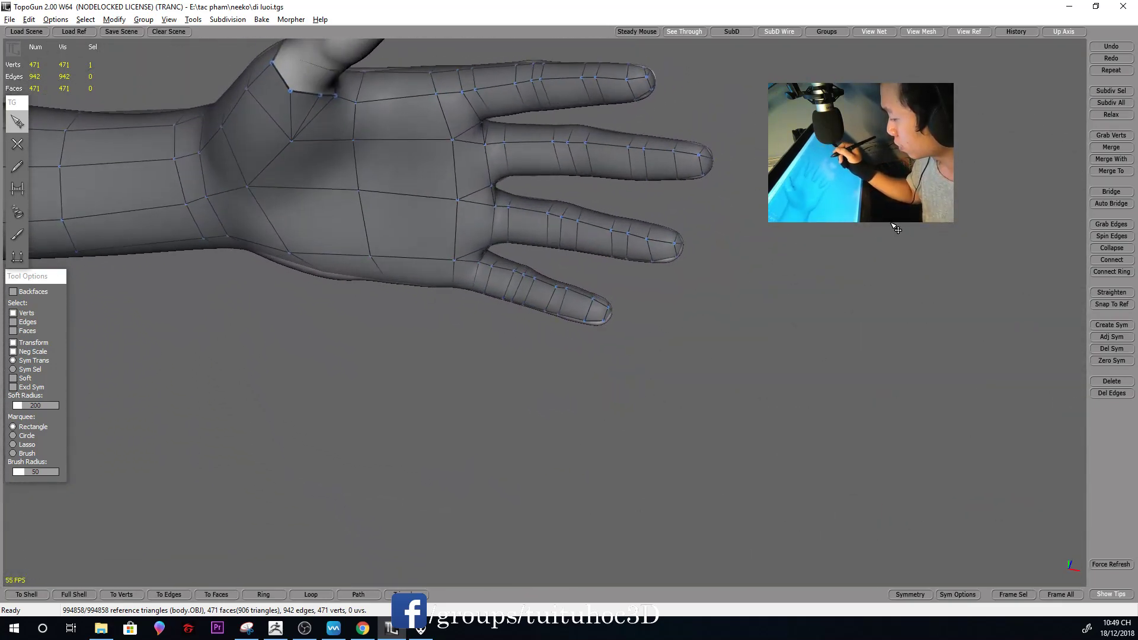
scroll(794, 263, "up", 5)
left_click(566, 261)
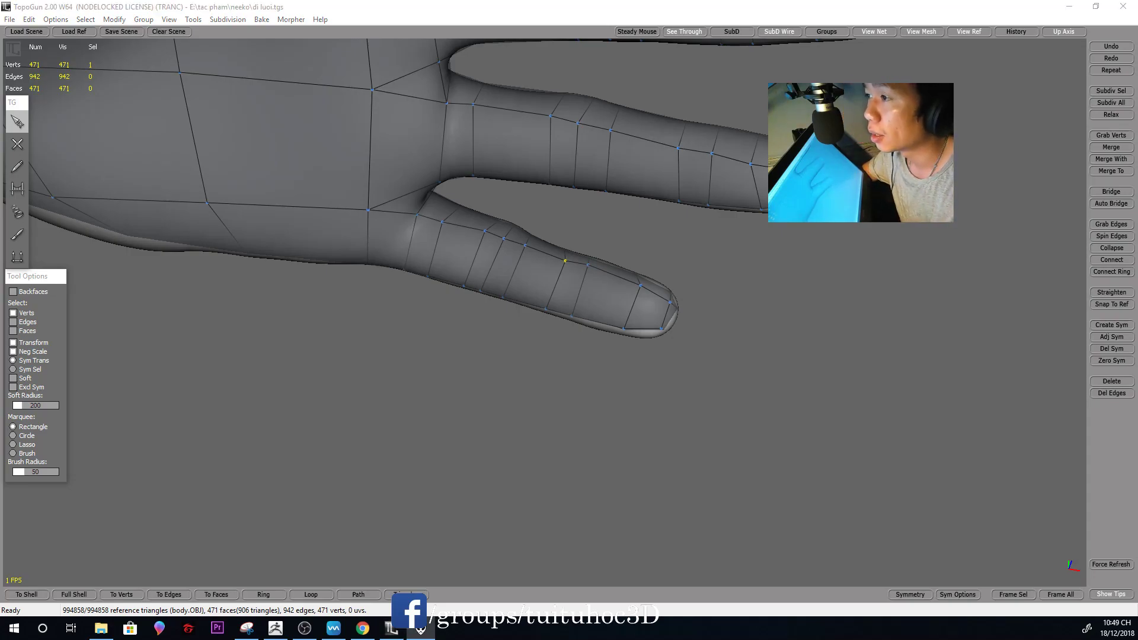
key("alt+Tab")
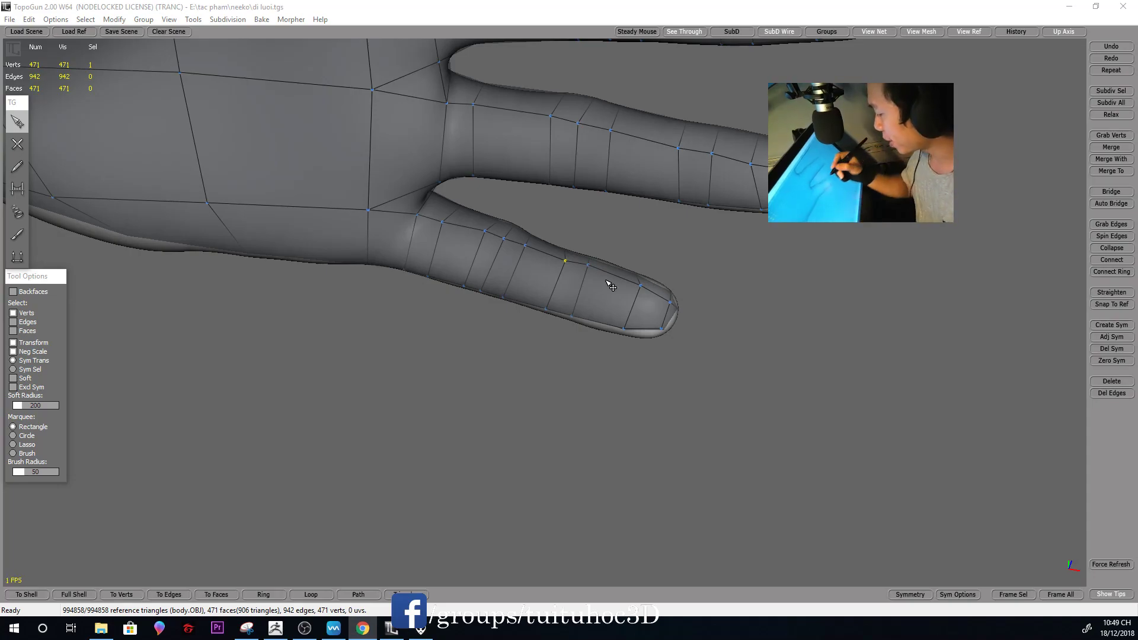
left_click(589, 267)
middle_click_drag(676, 283, 722, 310)
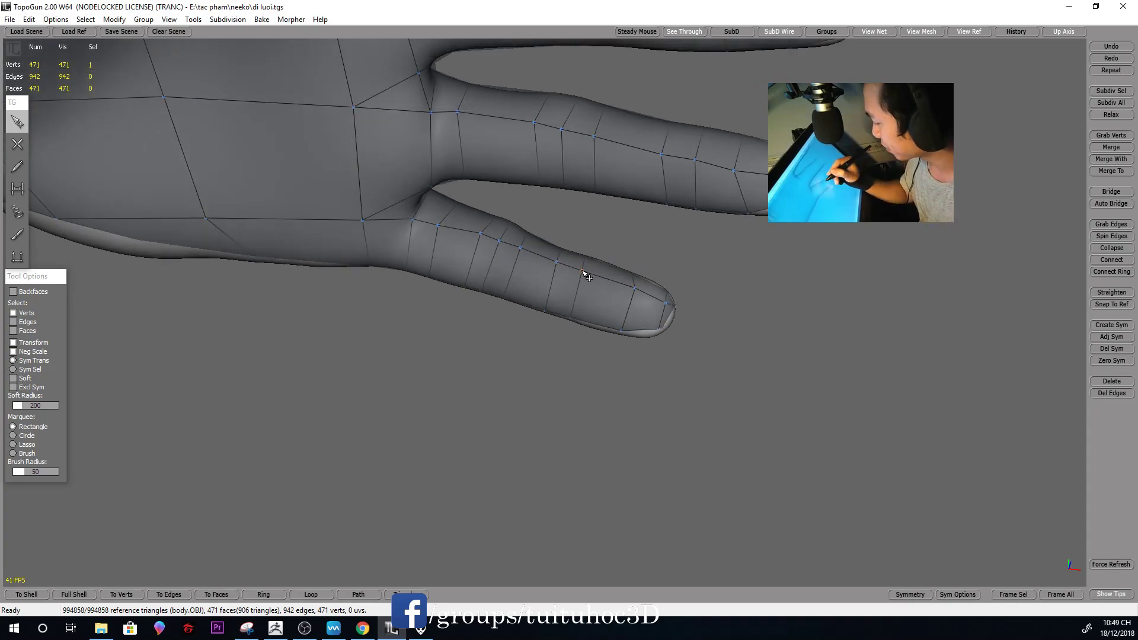
mouse_move(700, 278)
middle_mouse_down()
mouse_move(749, 284)
mouse_move(811, 172)
mouse_move(749, 282)
mouse_move(724, 373)
mouse_move(635, 326)
mouse_move(644, 345)
mouse_move(705, 376)
mouse_move(676, 333)
mouse_move(782, 325)
mouse_move(738, 338)
mouse_move(685, 294)
mouse_move(736, 292)
mouse_move(729, 305)
mouse_move(747, 312)
middle_mouse_up()
key("2")
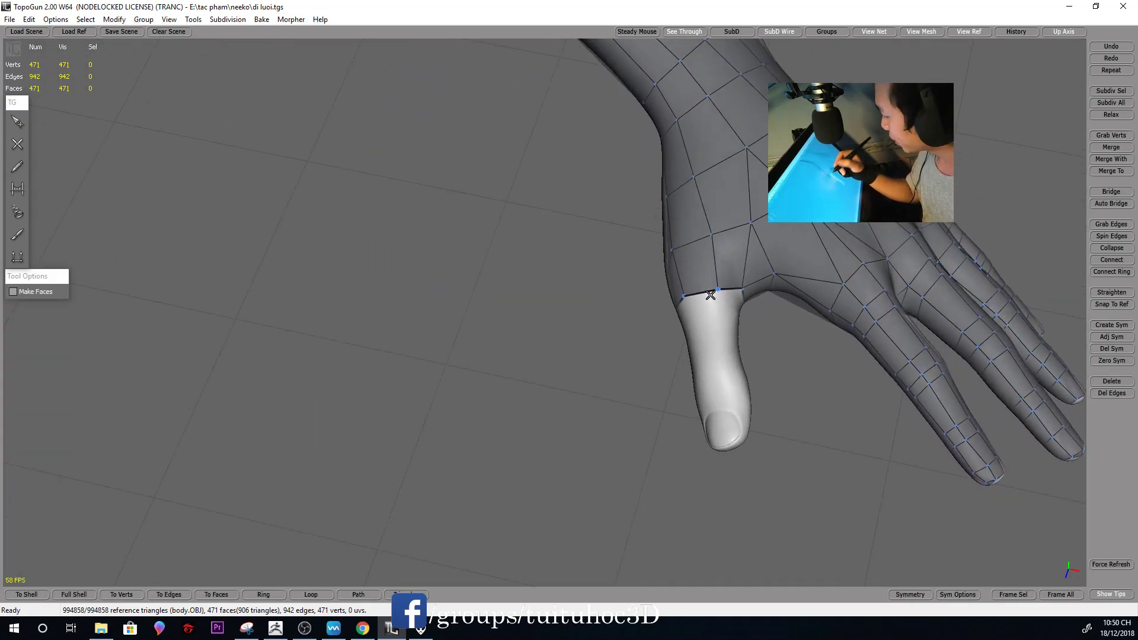
Orbit to a side view of the hand and place a vertex just below the thumb base
mouse_move(720, 304)
middle_mouse_down()
mouse_move(744, 385)
mouse_move(744, 260)
mouse_move(755, 254)
middle_mouse_up()
key("1")
left_click(734, 291)
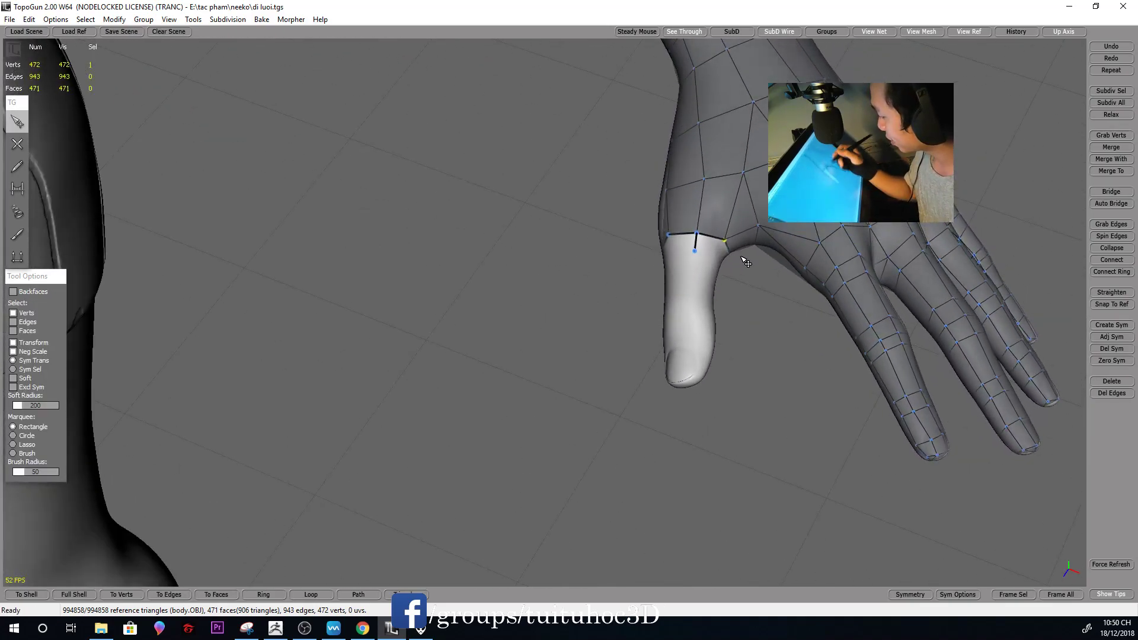
key("2")
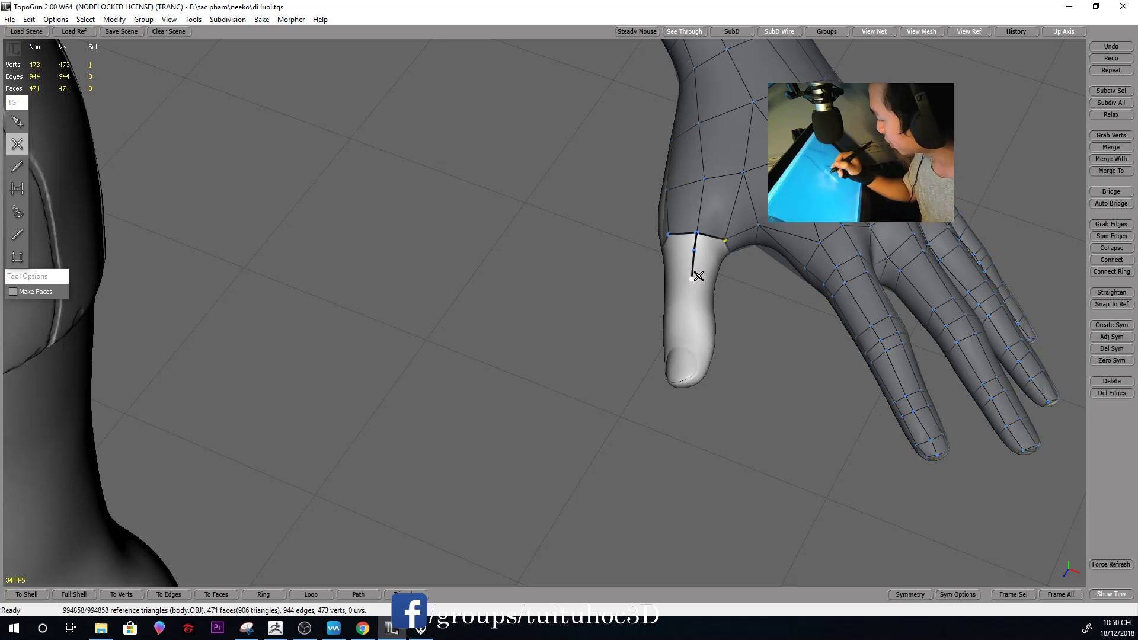
mouse_move(691, 296)
middle_mouse_down()
mouse_move(688, 342)
mouse_move(739, 366)
mouse_move(701, 322)
middle_mouse_up()
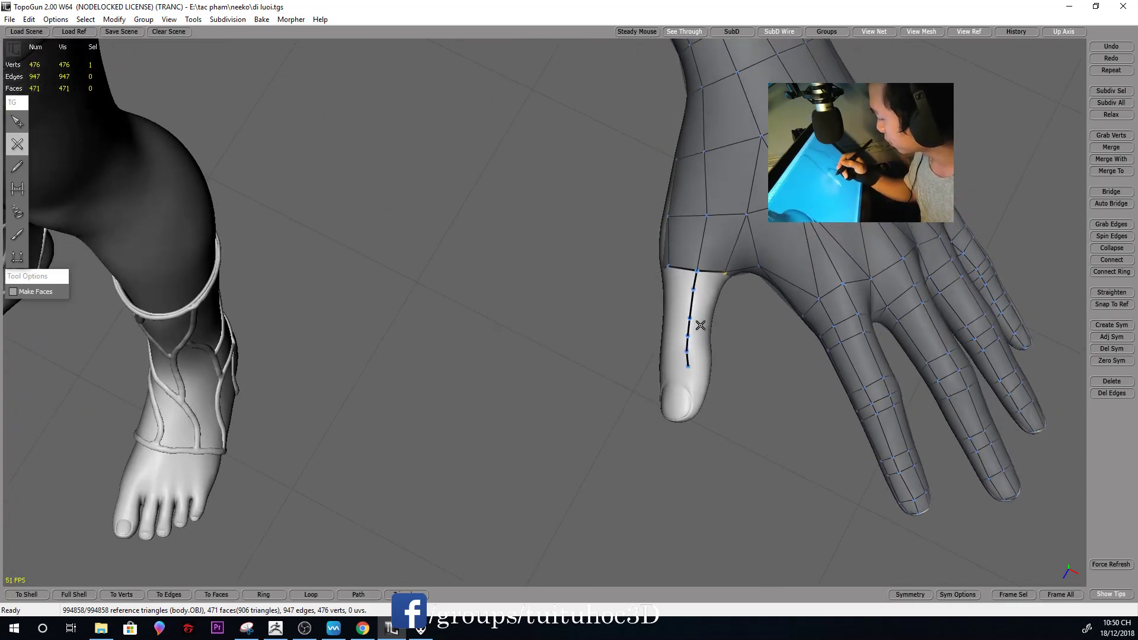
key("1")
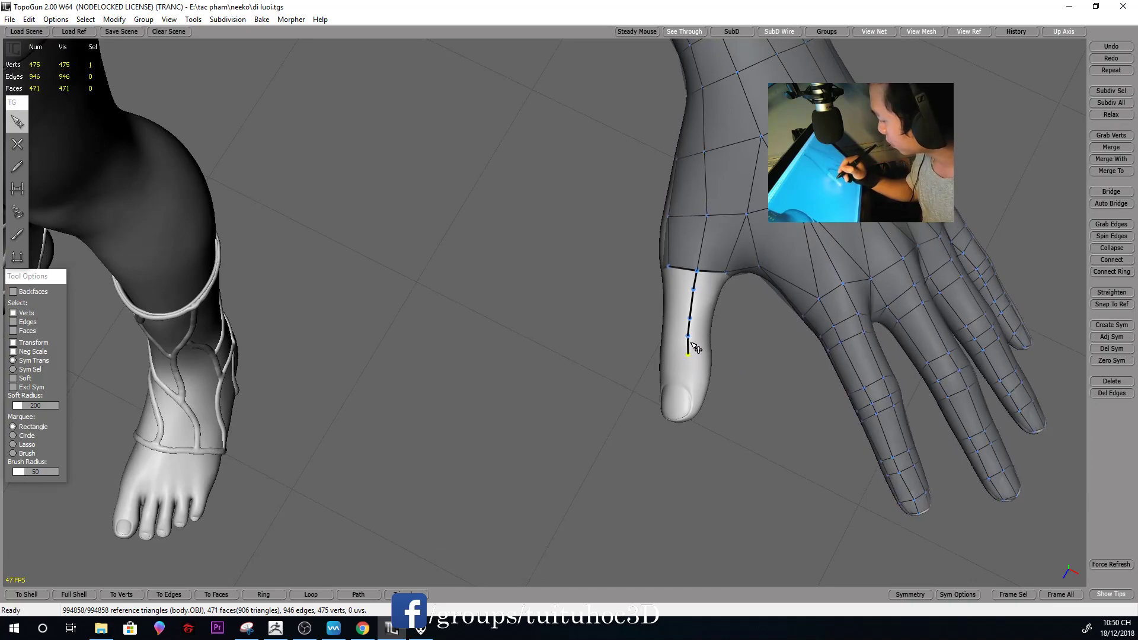
key("2")
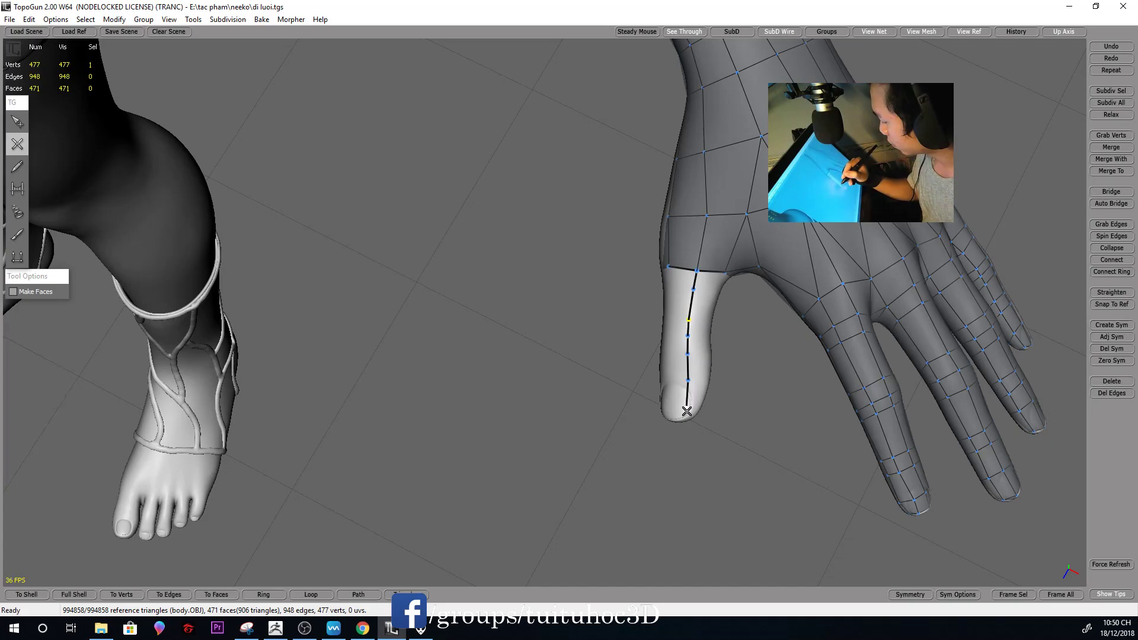
mouse_move(695, 386)
middle_mouse_down()
mouse_move(757, 292)
mouse_move(871, 233)
mouse_move(798, 319)
middle_mouse_up()
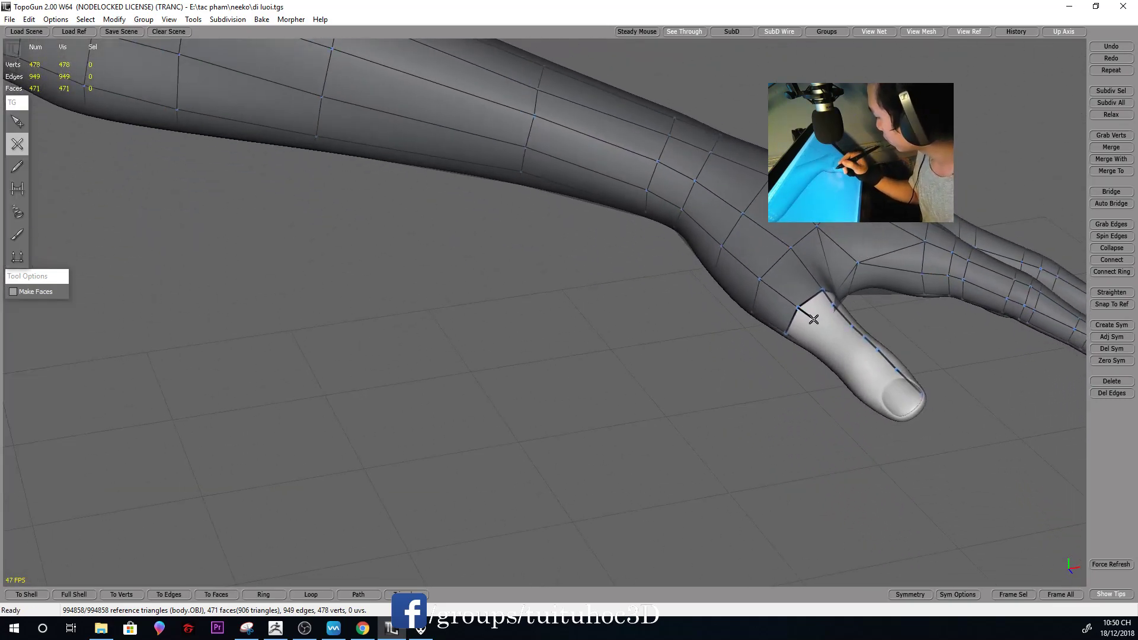
middle_click_drag(816, 321, 854, 371)
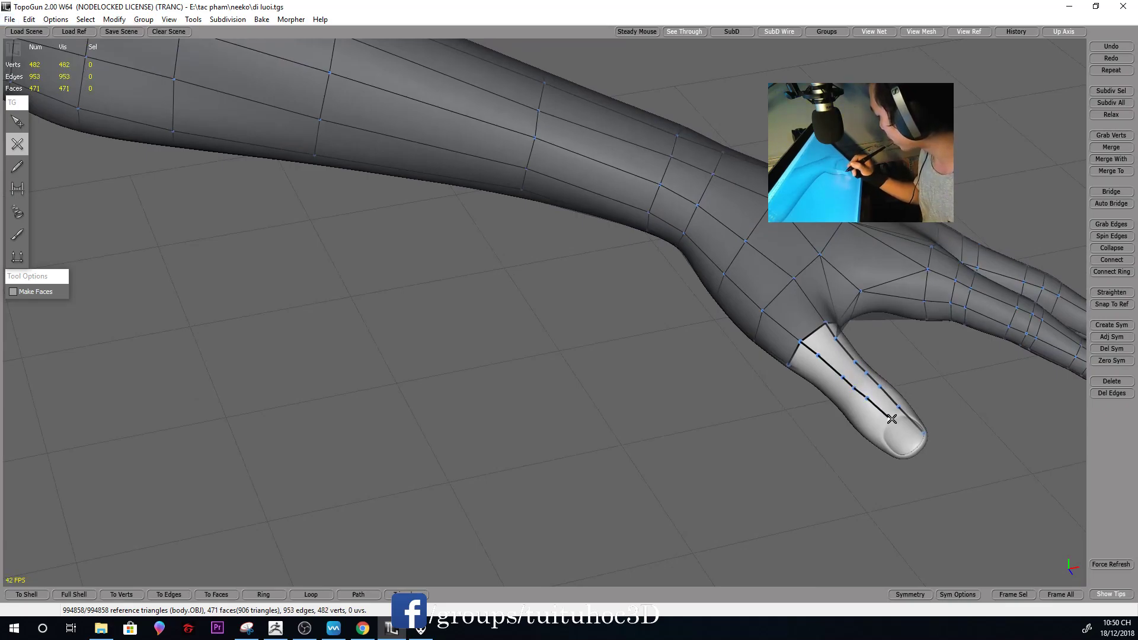
key("s")
mouse_move(918, 430)
middle_mouse_down()
mouse_move(955, 402)
mouse_move(943, 406)
mouse_move(953, 325)
mouse_move(897, 241)
mouse_move(903, 255)
mouse_move(859, 340)
middle_mouse_up()
scroll(943, 332, "down", 5)
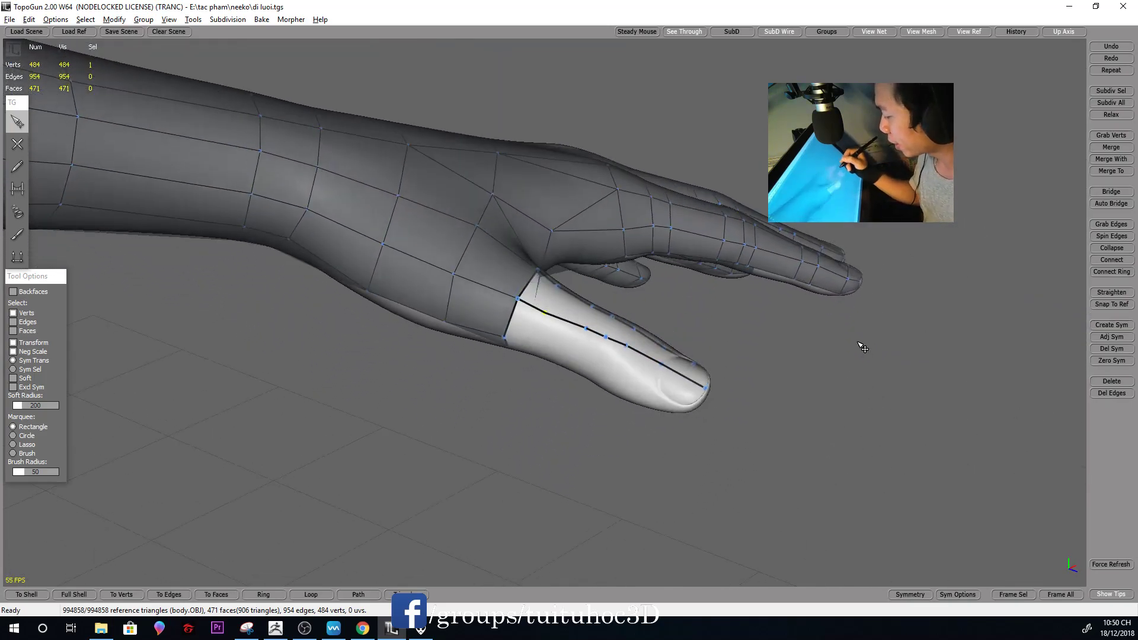
Draw an edge chain from the thumb-base vertex, through mid-thumb, to the thumb tip
key("c")
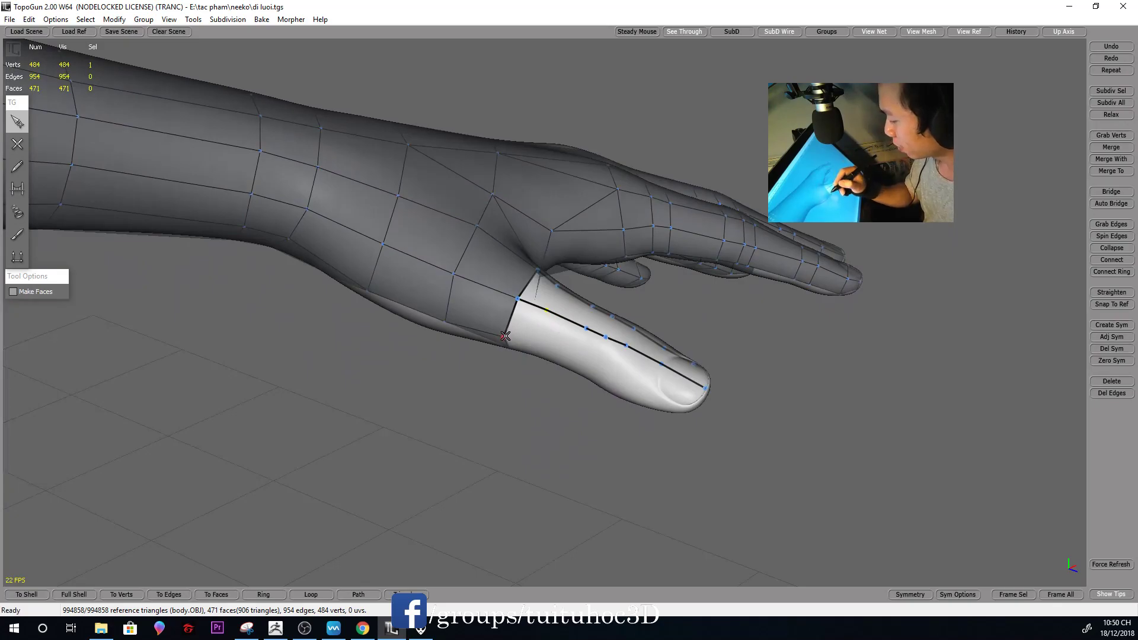
left_click(504, 341)
middle_click_drag(504, 341, 682, 326)
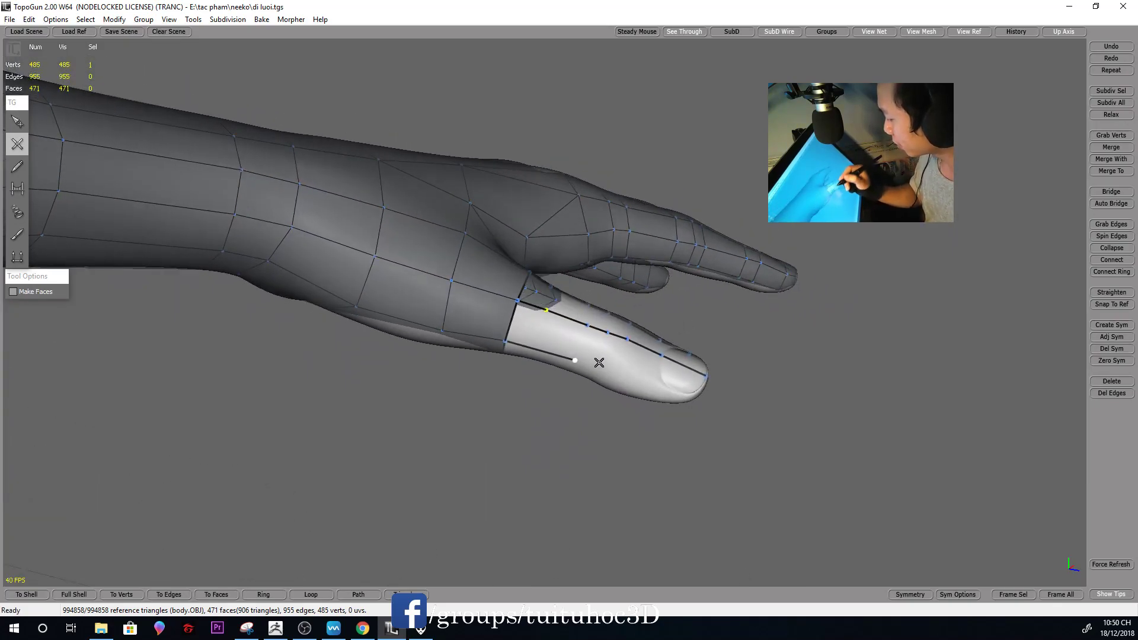
left_click(618, 371)
mouse_move(684, 375)
middle_mouse_down()
mouse_move(656, 380)
mouse_move(718, 223)
middle_mouse_up()
left_click(700, 394)
Reposition the view around the thumb, toggling between Select and Create modes
key("s")
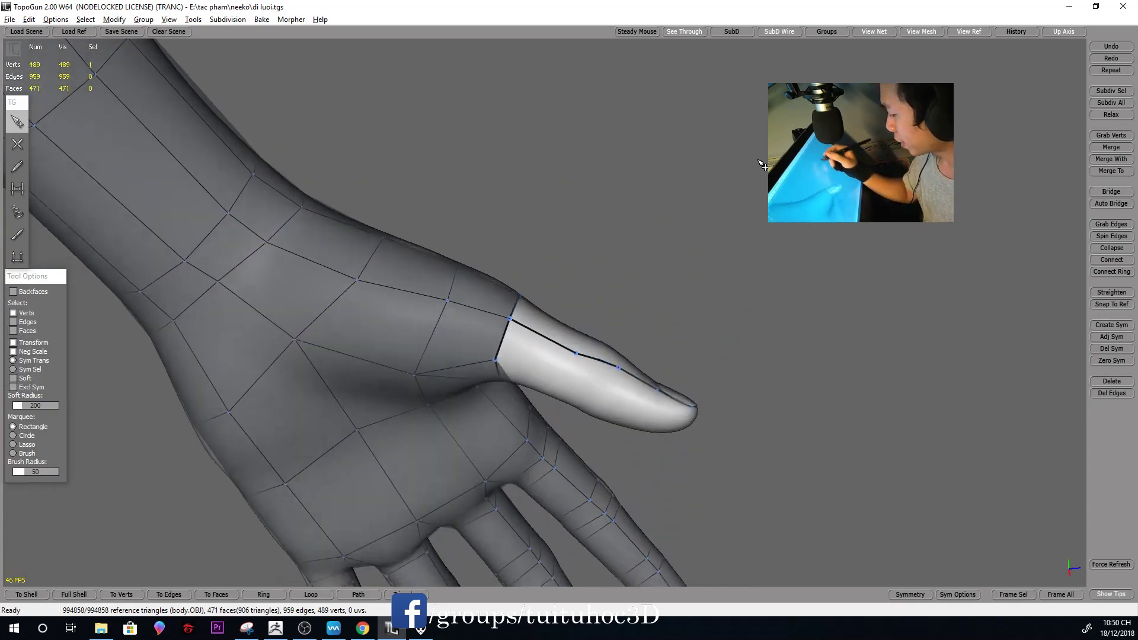
key("c")
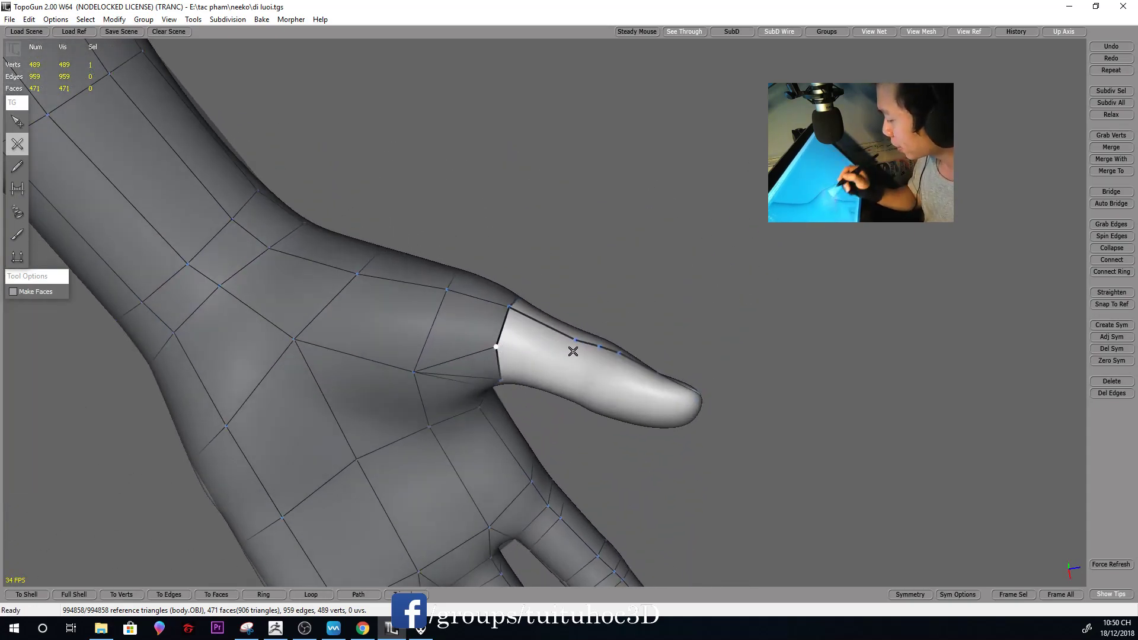
middle_click_drag(560, 348, 568, 358)
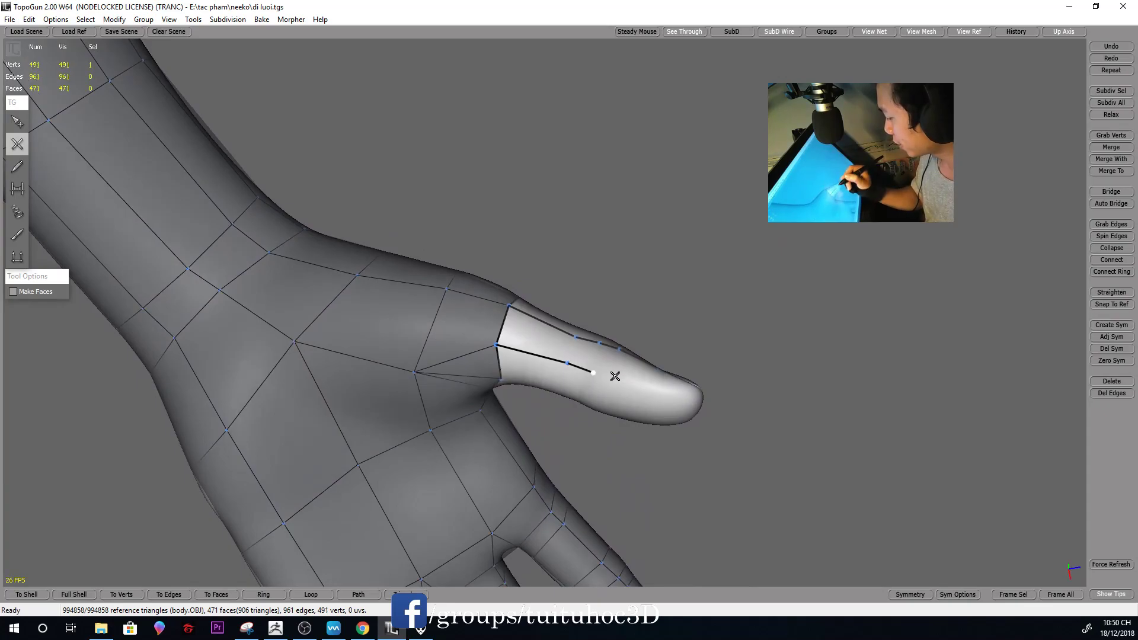
middle_click_drag(622, 374, 705, 408)
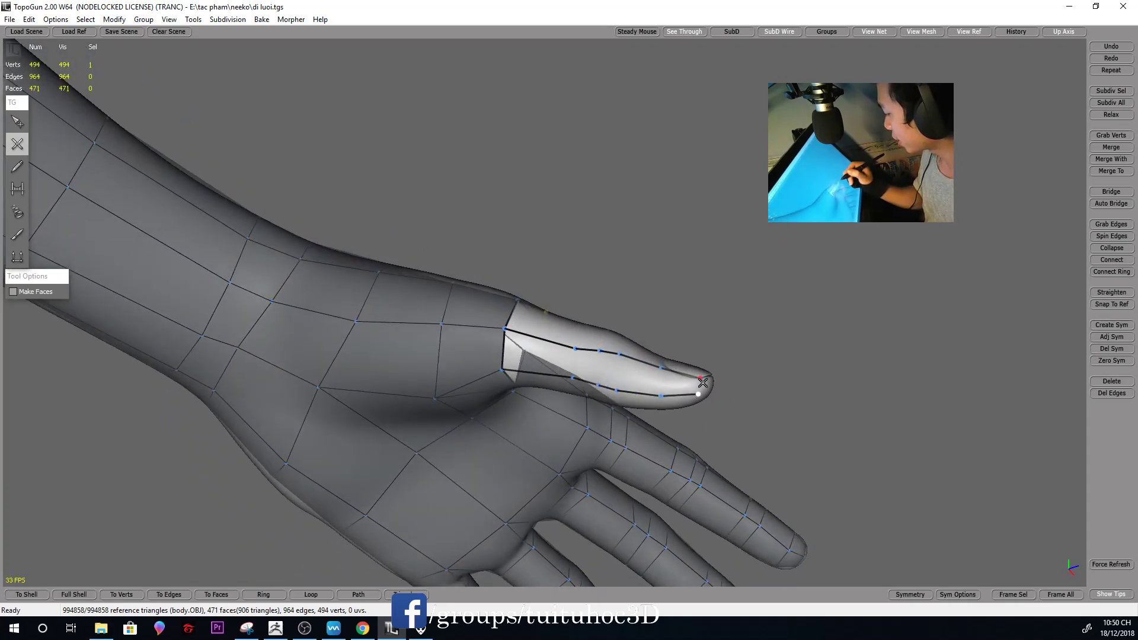
key("ctrl")
left_click_drag(758, 200, 665, 246, "alt")
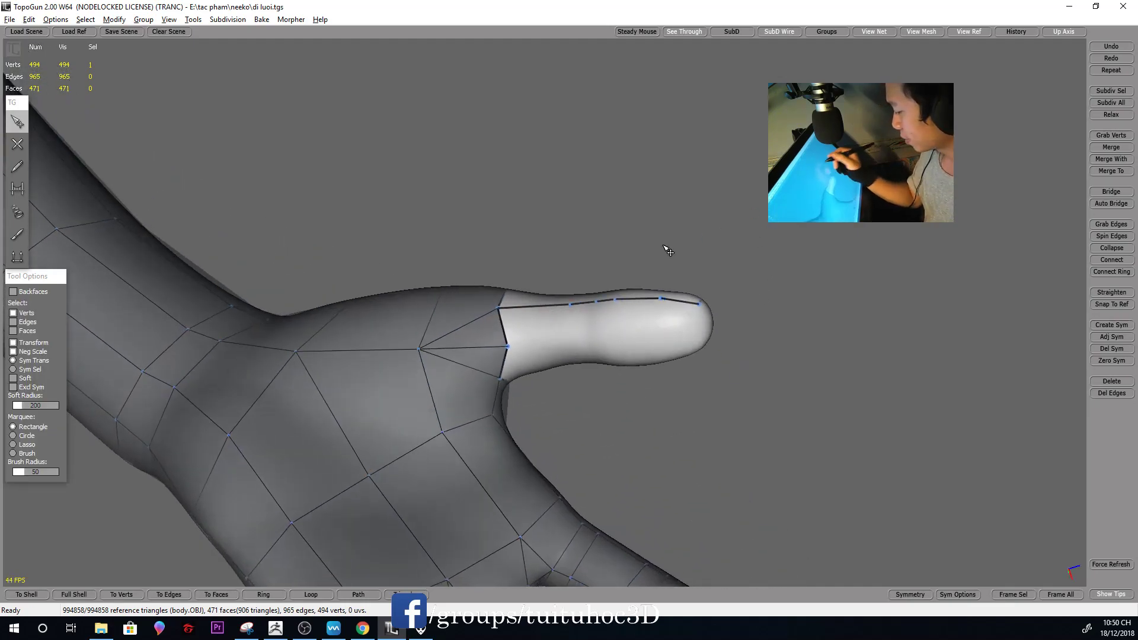
key("e")
scroll(719, 317, "down", 5)
scroll(747, 247, "up", 5)
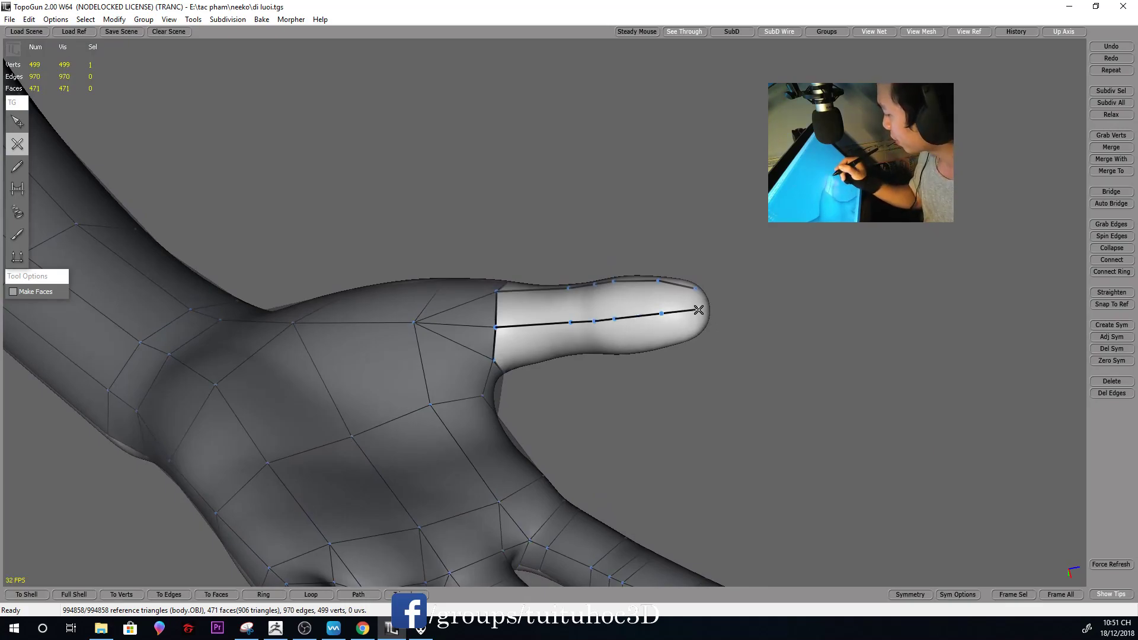
Draw another lengthwise vertex-and-edge strand along the side of the thumb
key("q")
left_click_drag(703, 298, 701, 293, "alt")
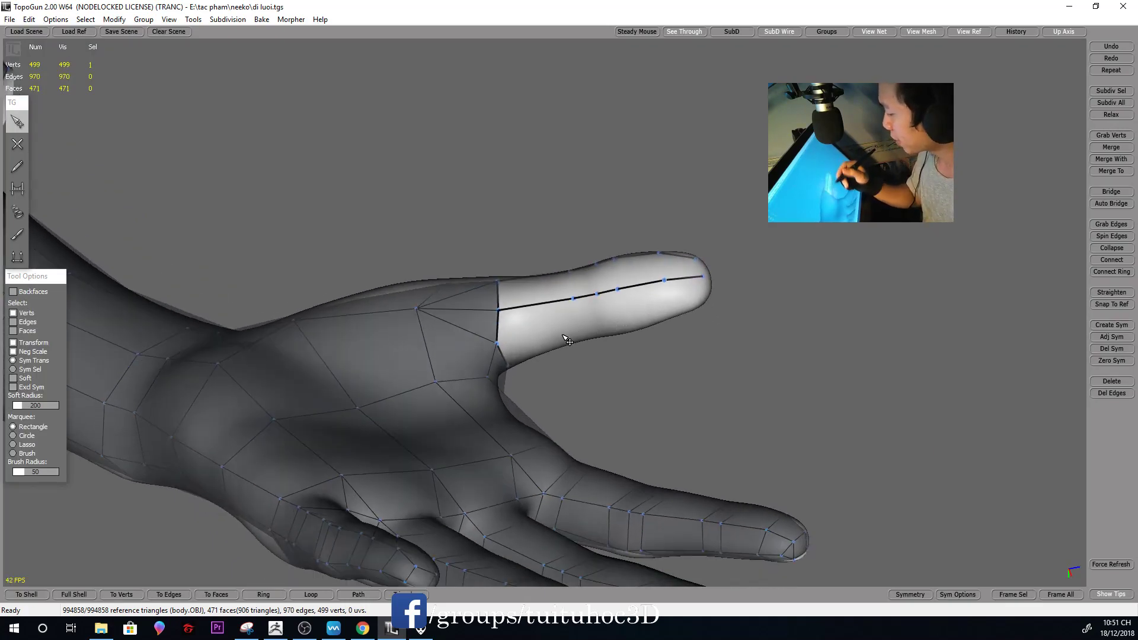
key("e")
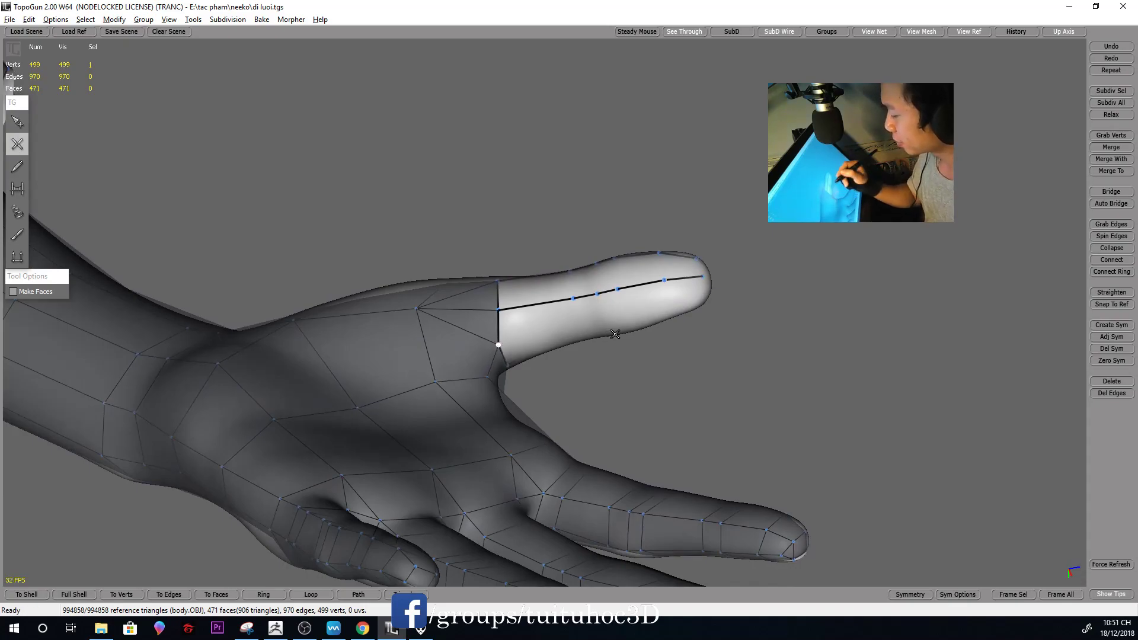
left_click_drag(609, 333, 577, 315, "alt")
left_click(579, 320)
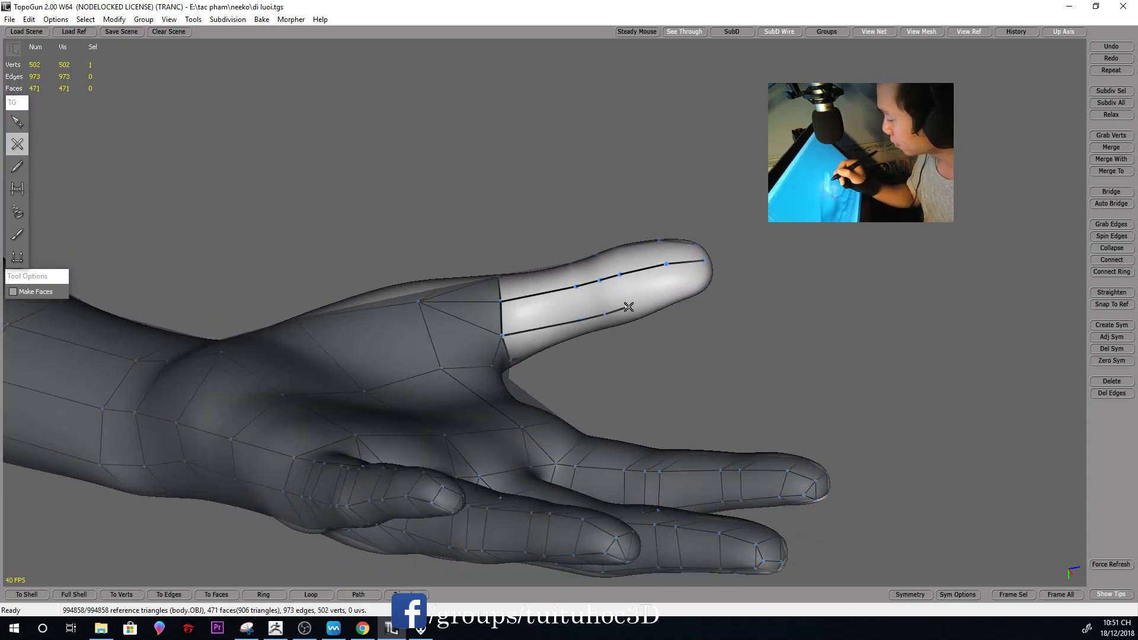
mouse_move(677, 292)
left_mouse_down("alt")
mouse_move(751, 282)
mouse_move(604, 355)
mouse_move(851, 358)
mouse_move(685, 343)
mouse_move(591, 351)
left_mouse_up("alt")
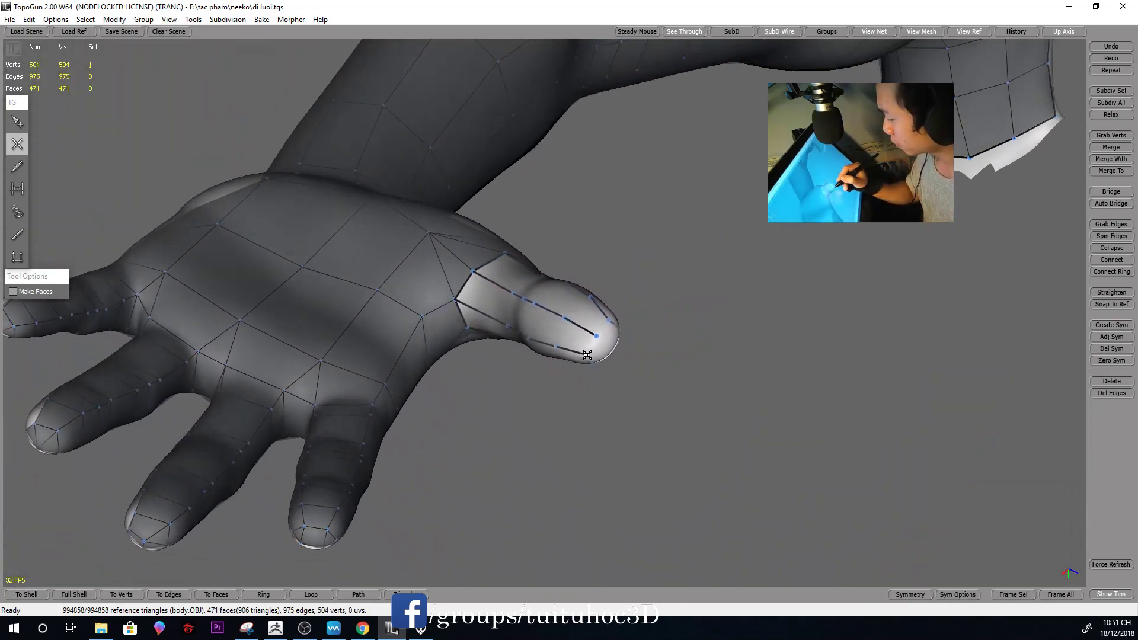
mouse_move(693, 328)
left_mouse_down("alt")
mouse_move(699, 320)
mouse_move(691, 374)
left_mouse_up("alt")
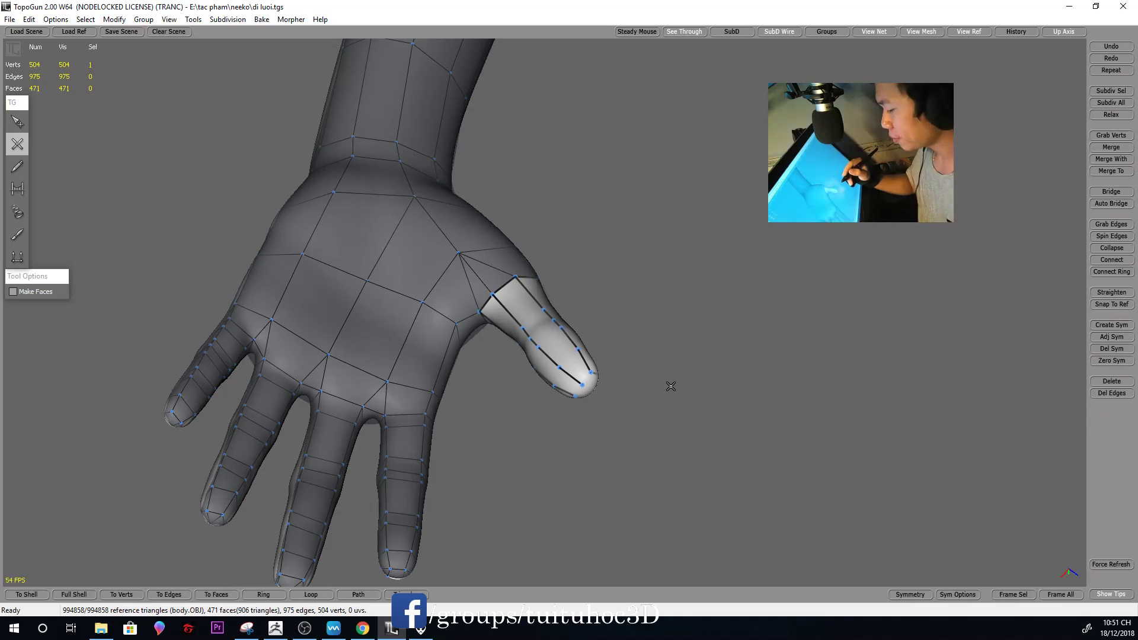
mouse_move(692, 327)
middle_mouse_down()
mouse_move(659, 282)
mouse_move(645, 356)
mouse_move(711, 287)
mouse_move(752, 282)
mouse_move(741, 304)
mouse_move(773, 263)
mouse_move(762, 255)
mouse_move(743, 278)
mouse_move(545, 220)
mouse_move(574, 179)
mouse_move(706, 249)
mouse_move(678, 252)
mouse_move(724, 243)
mouse_move(793, 261)
mouse_move(601, 313)
middle_mouse_up()
scroll(649, 357, "up", 3)
scroll(743, 279, "up", 2)
scroll(725, 243, "down", 3)
key("1")
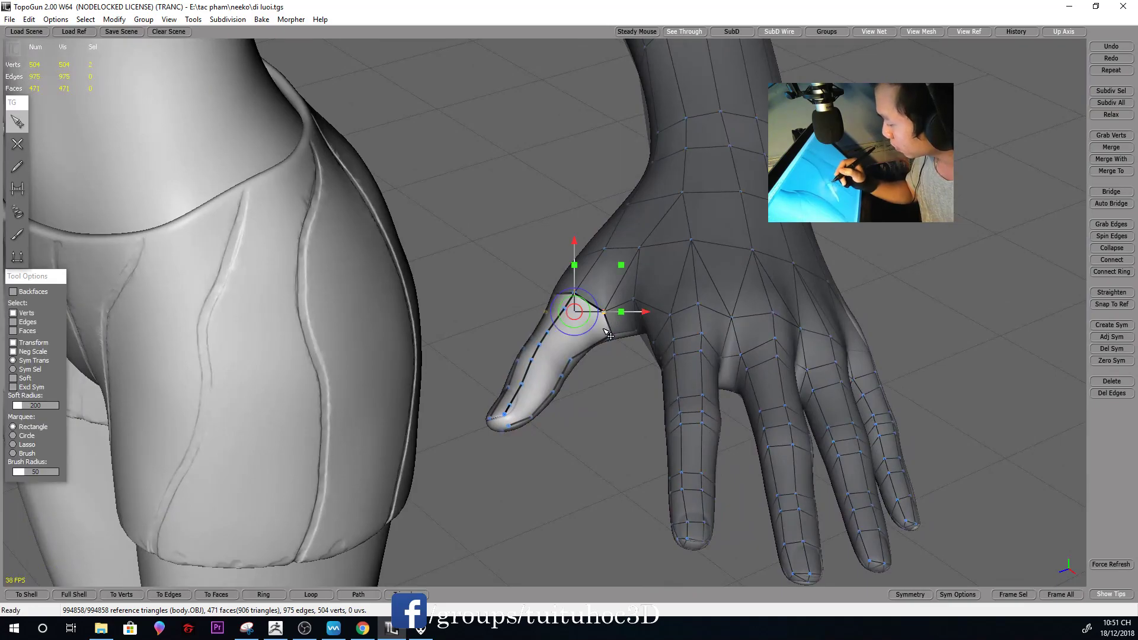
key("2")
middle_click_drag(595, 319, 559, 346)
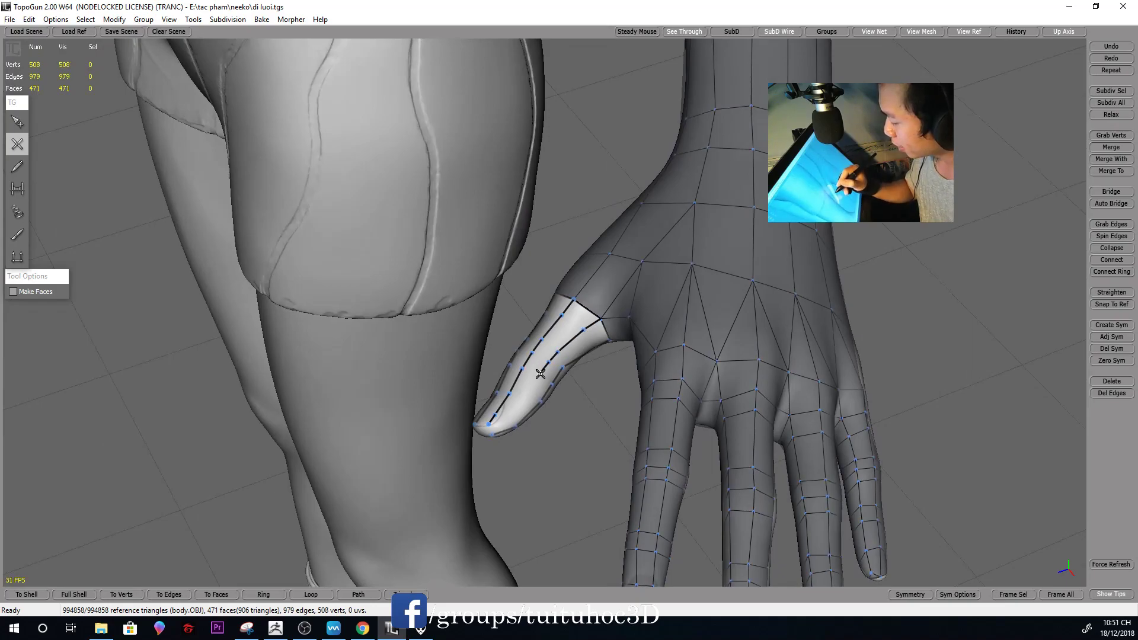
middle_click_drag(551, 382, 508, 419)
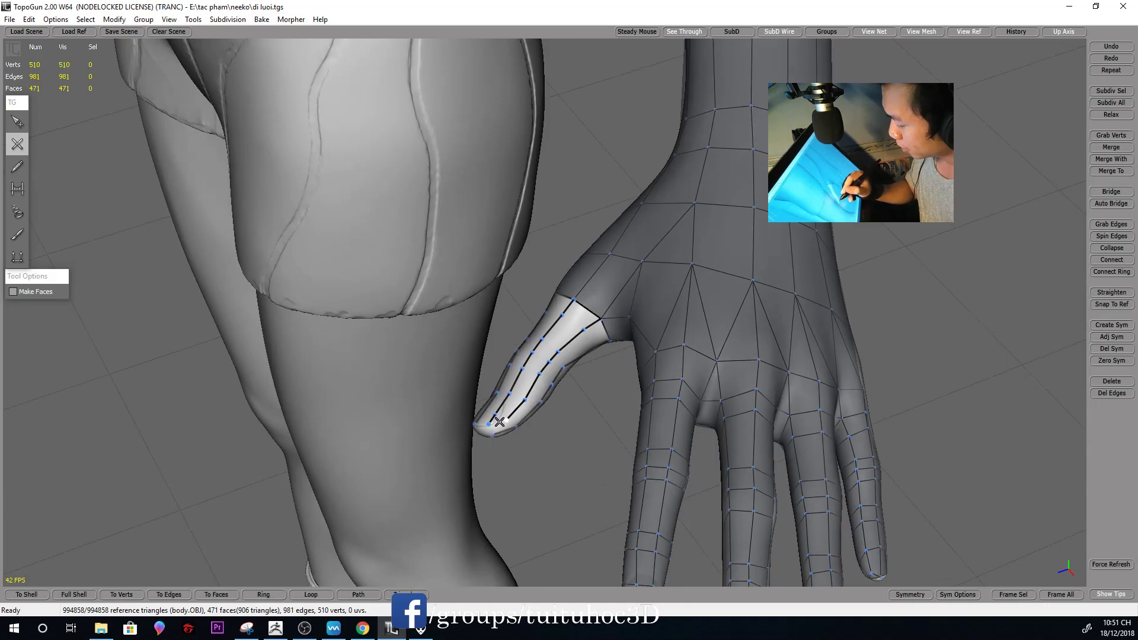
key("q")
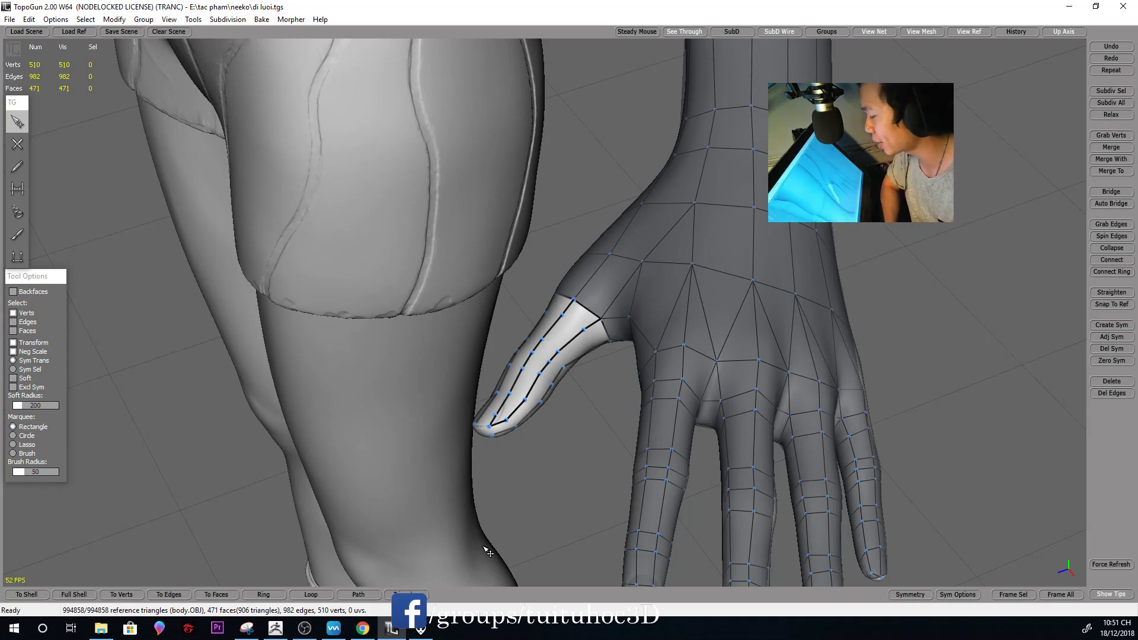
mouse_move(616, 383)
middle_mouse_down()
mouse_move(579, 340)
mouse_move(540, 379)
middle_mouse_up()
left_click(530, 380)
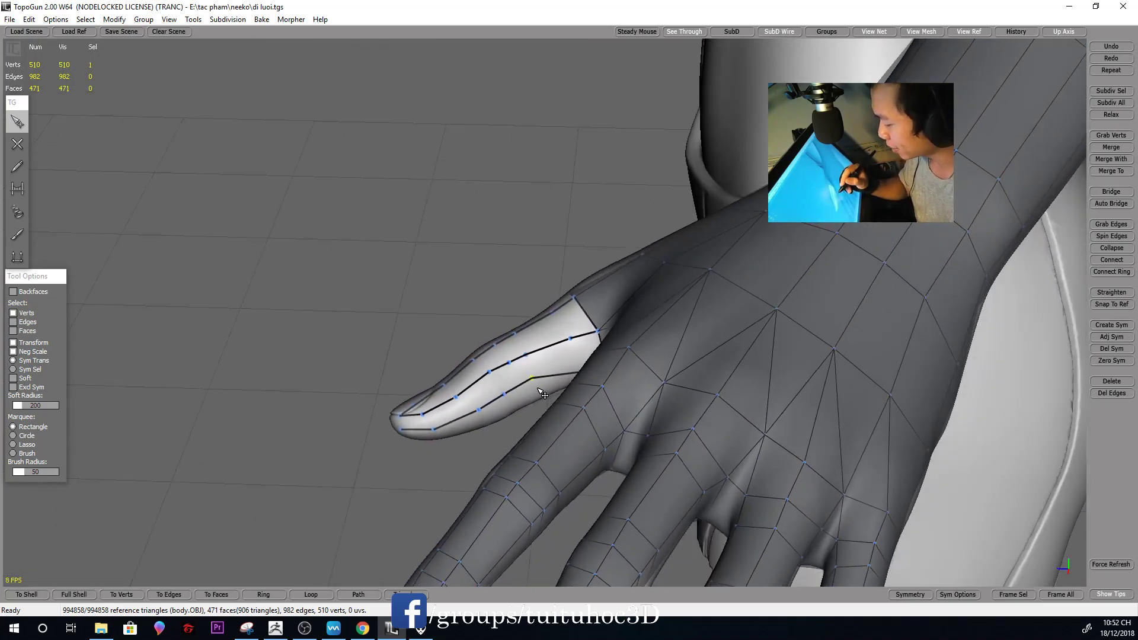
mouse_move(559, 374)
middle_mouse_down()
mouse_move(574, 254)
mouse_move(557, 386)
mouse_move(594, 338)
mouse_move(597, 196)
mouse_move(579, 208)
mouse_move(593, 285)
mouse_move(584, 332)
mouse_move(794, 459)
mouse_move(862, 312)
mouse_move(830, 314)
middle_mouse_up()
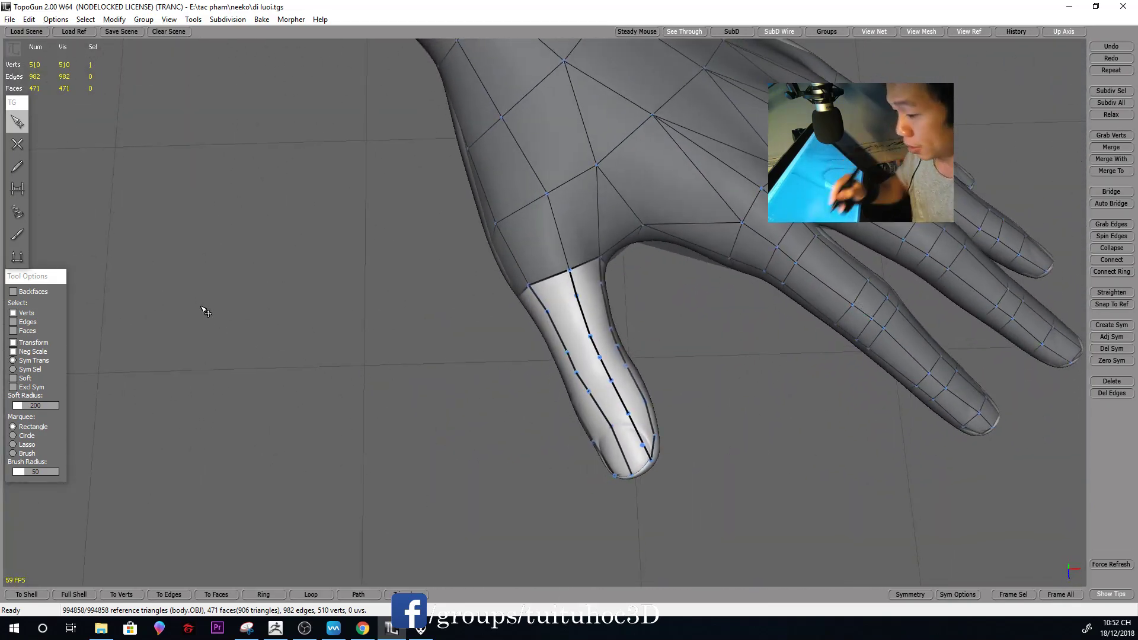
Bridge new quad faces across the thumb with the Bridge tool
left_click(18, 188)
left_click(557, 291)
left_click(586, 299)
mouse_move(592, 309)
middle_mouse_down()
mouse_move(563, 336)
mouse_move(624, 245)
middle_mouse_up()
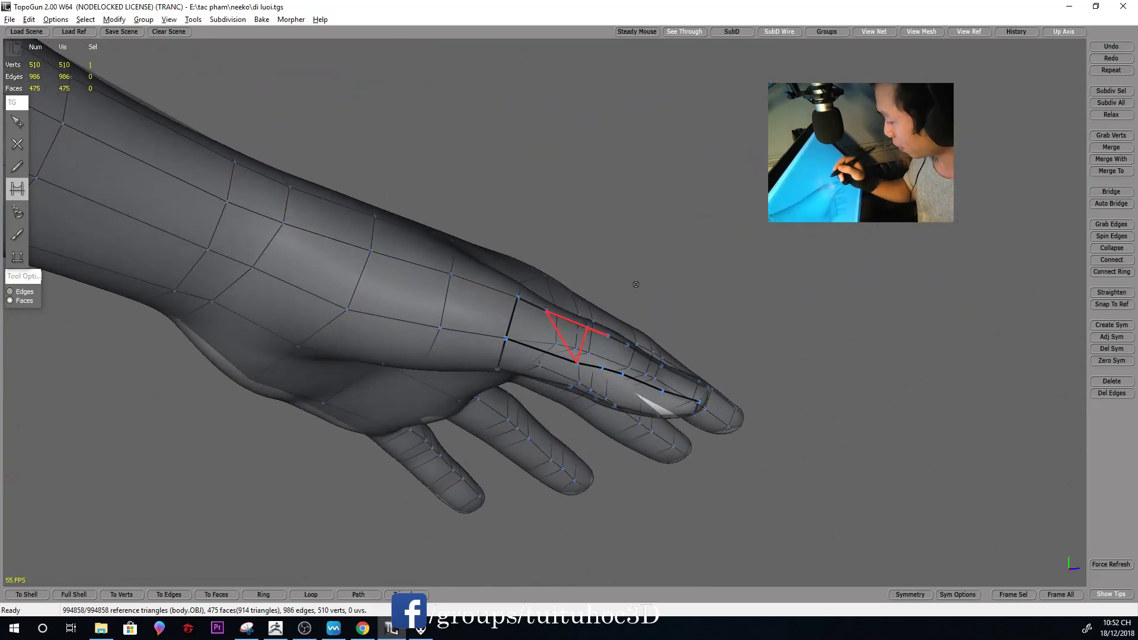
Add new vertices and faces on the thumb with the Create tool
key("q")
mouse_move(617, 255)
middle_mouse_down()
mouse_move(551, 317)
mouse_move(592, 281)
middle_mouse_up()
key("w")
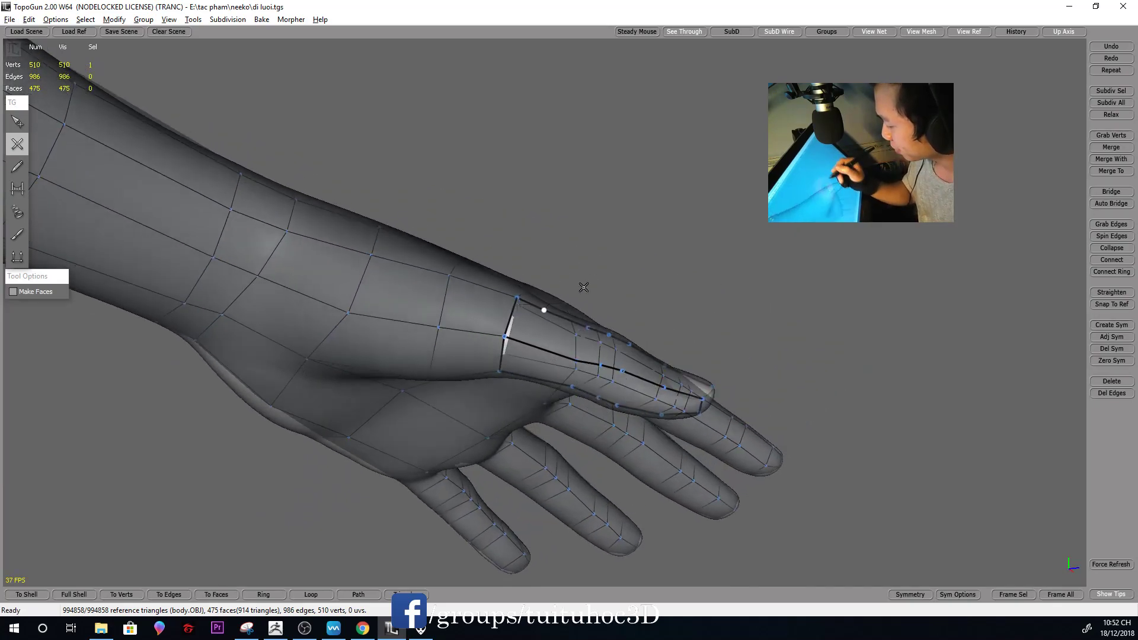
middle_click_drag(534, 347, 557, 308)
left_click(523, 307)
mouse_move(580, 225)
middle_mouse_down()
mouse_move(515, 323)
mouse_move(600, 267)
middle_mouse_up()
left_click(515, 329)
Fill a face at the thumb edge, add one more vertex, and zoom out to the arm
left_click(516, 339)
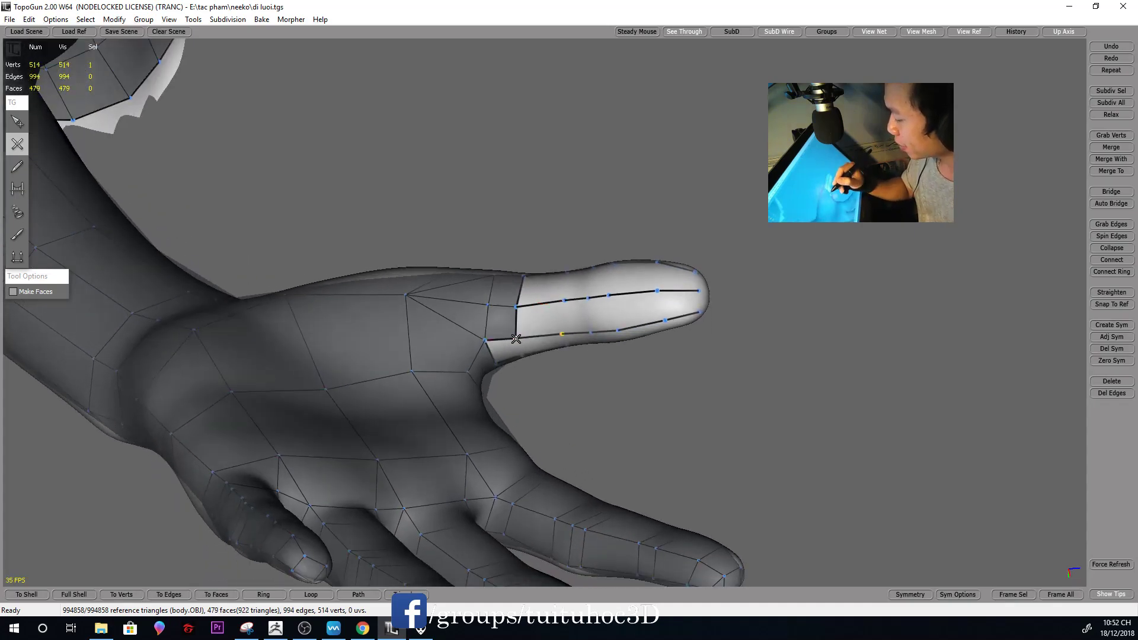
middle_click_drag(516, 339, 528, 338)
left_click(526, 341)
key("1")
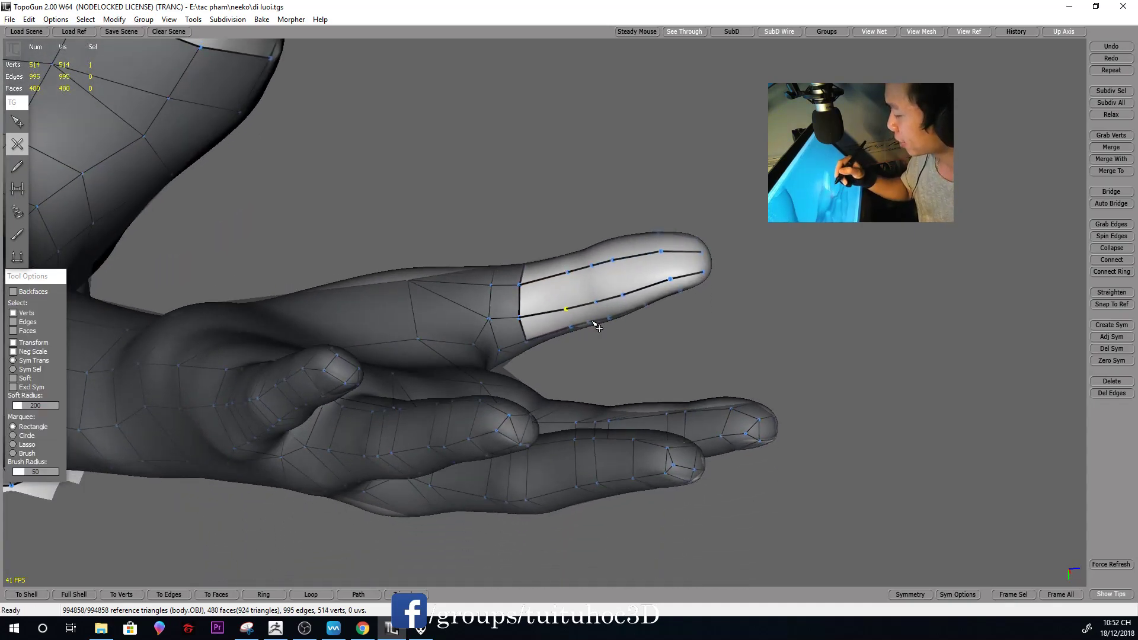
scroll(522, 326, "down", 3)
mouse_move(522, 326)
middle_mouse_down()
mouse_move(686, 376)
mouse_move(673, 360)
mouse_move(678, 399)
mouse_move(674, 356)
middle_mouse_up()
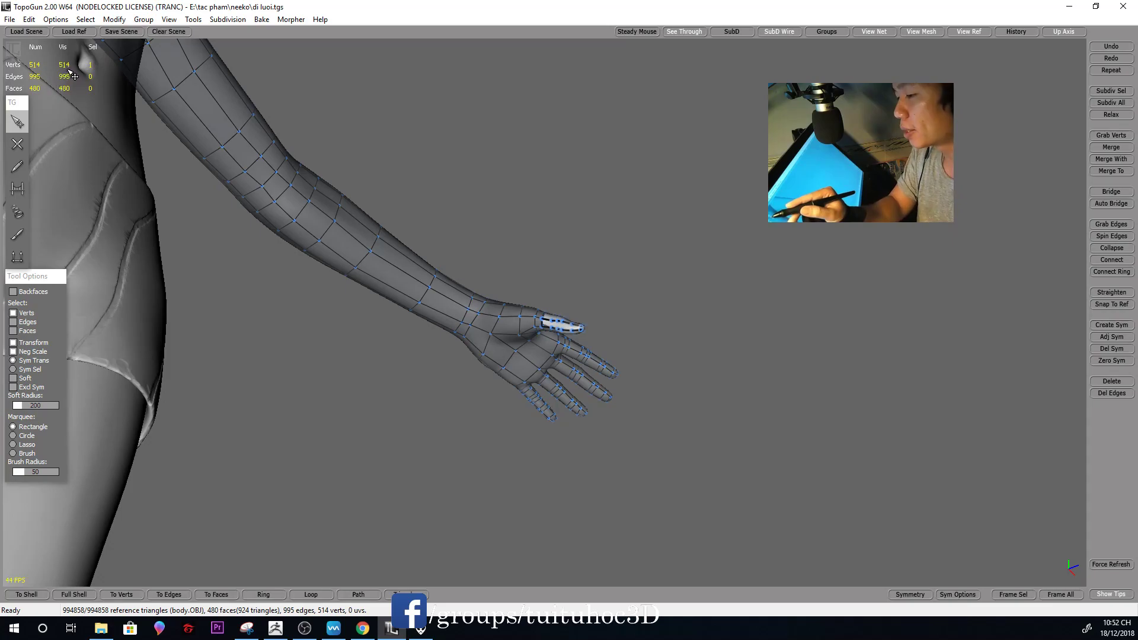
scroll(675, 344, "down", 3)
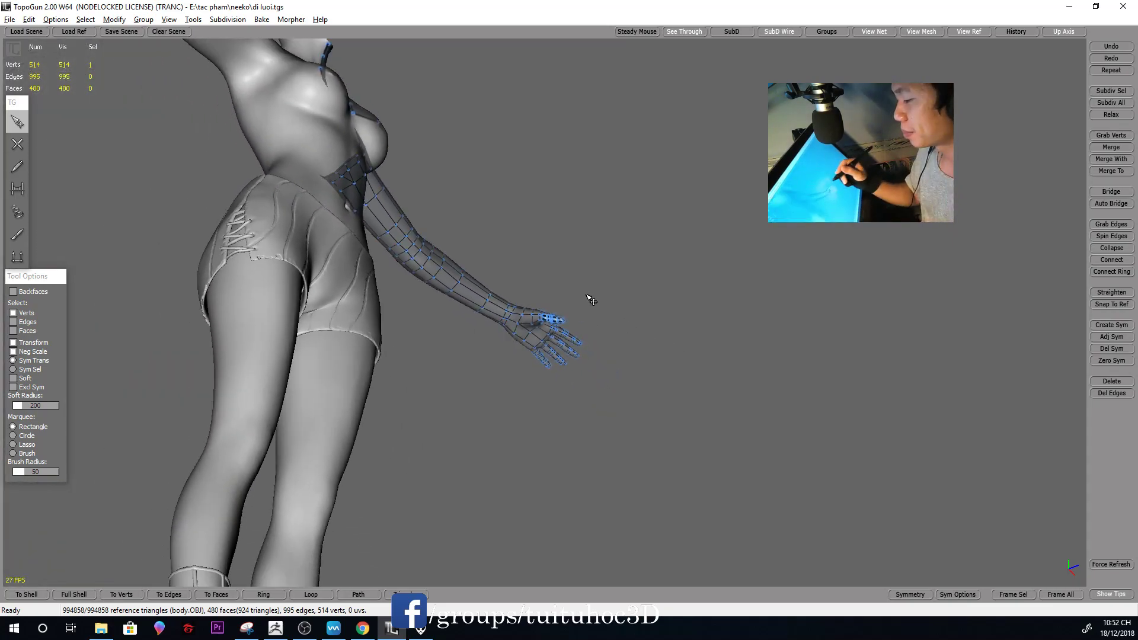
mouse_move(674, 344)
middle_mouse_down()
mouse_move(539, 366)
mouse_move(477, 359)
middle_mouse_up()
mouse_move(696, 287)
middle_mouse_down()
mouse_move(619, 432)
mouse_move(619, 363)
mouse_move(633, 386)
middle_mouse_up()
scroll(633, 387, "up", 5)
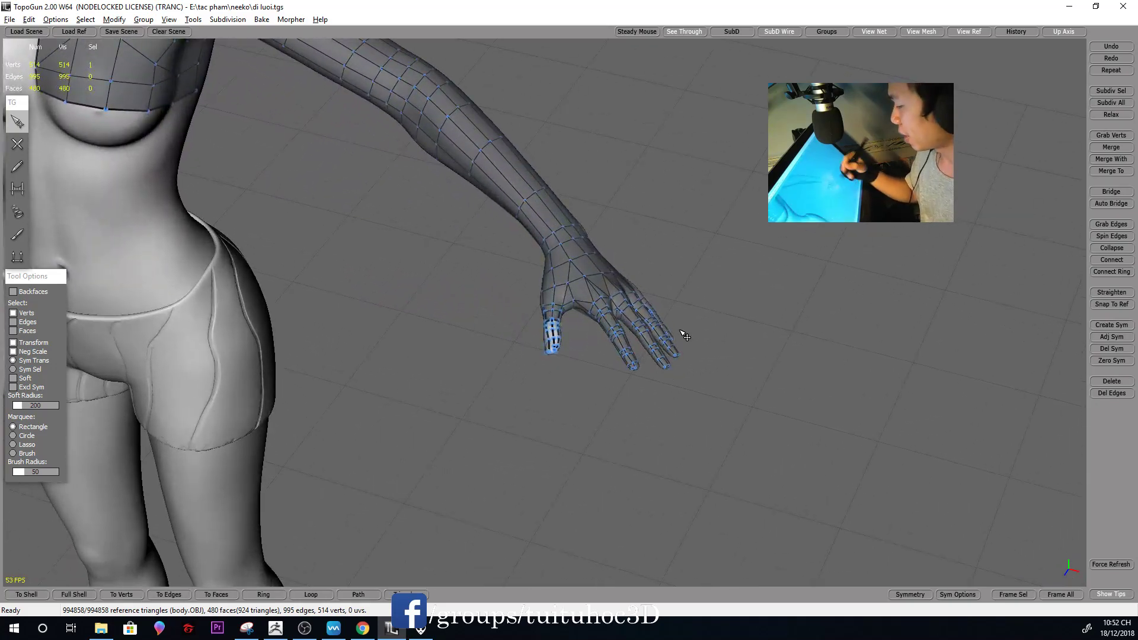
middle_click_drag(749, 337, 734, 315)
scroll(729, 329, "up", 2)
scroll(729, 329, "up", 2)
scroll(719, 371, "up", 2)
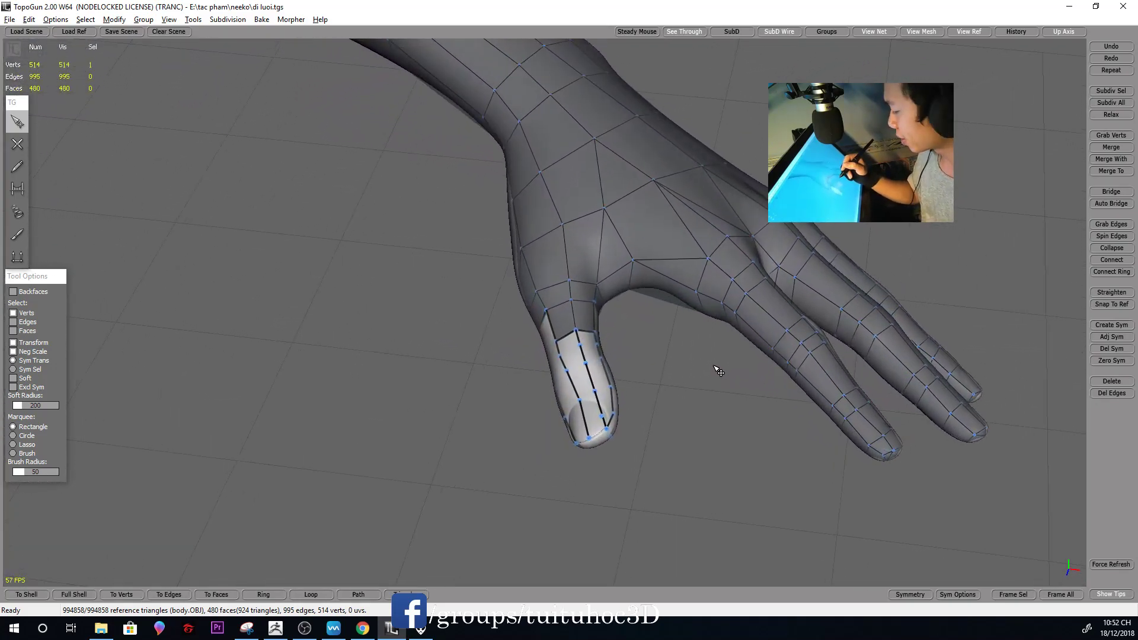
scroll(686, 393, "up", 1)
mouse_move(685, 393)
middle_mouse_down()
mouse_move(574, 401)
mouse_move(754, 373)
middle_mouse_up()
scroll(665, 343, "down", 3)
scroll(557, 274, "down", 3)
middle_click_drag(563, 296, 601, 498)
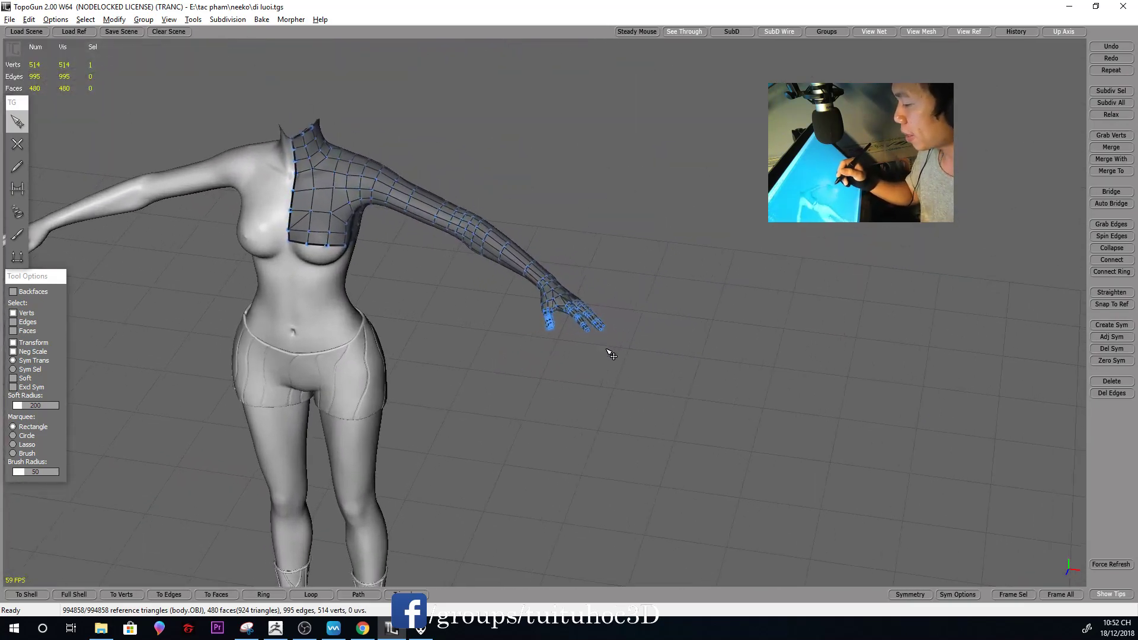
scroll(651, 424, "up", 3)
middle_click_drag(650, 424, 673, 323)
scroll(701, 276, "up", 2)
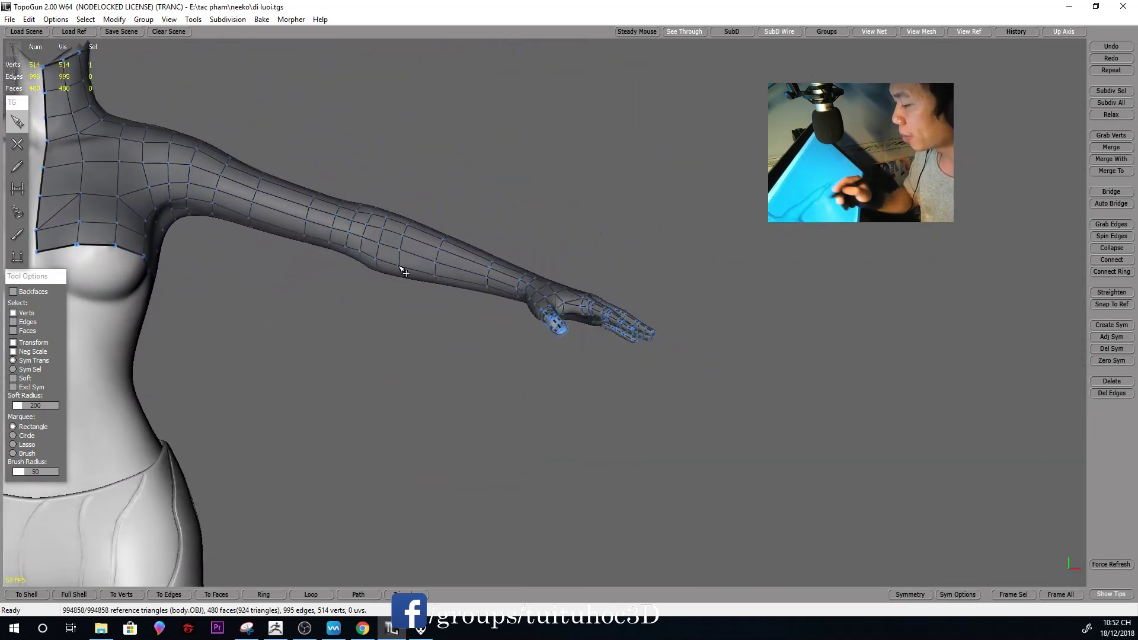
middle_click_drag(586, 298, 584, 318)
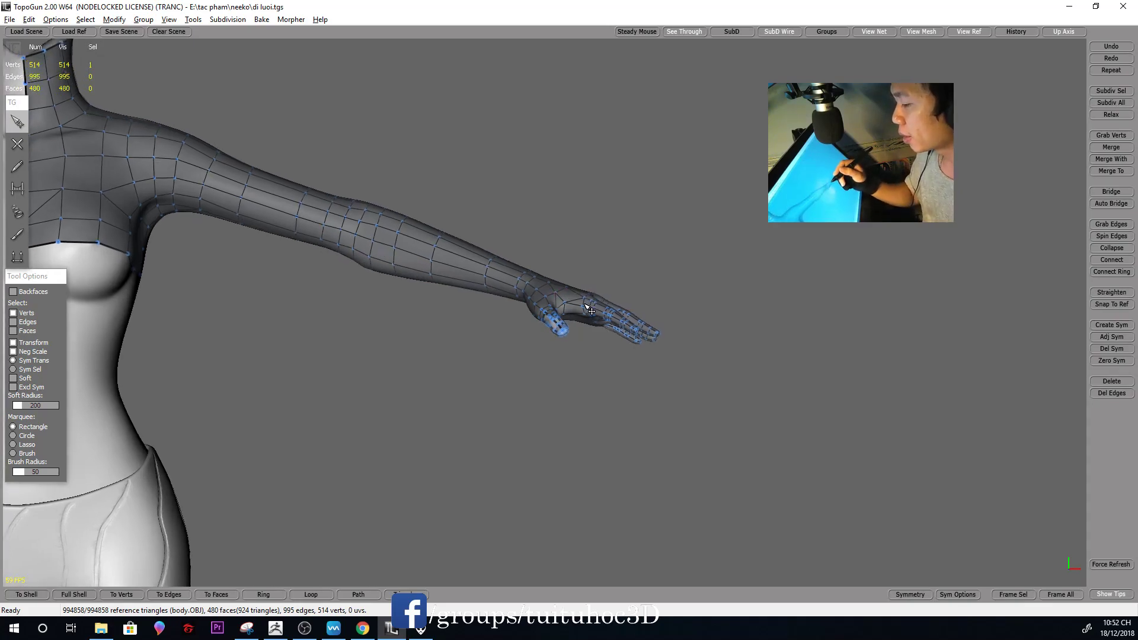
scroll(620, 287, "up", 2)
scroll(622, 296, "up", 1)
scroll(636, 326, "up", 2)
scroll(636, 325, "up", 3)
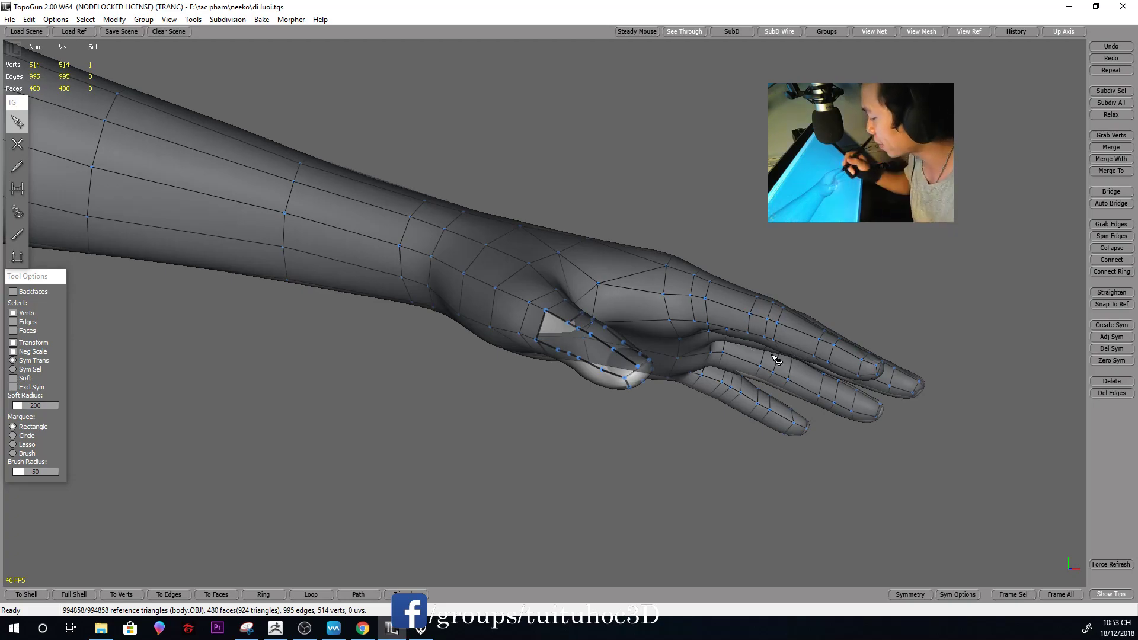
scroll(511, 328, "down", 10)
middle_click_drag(510, 328, 665, 380)
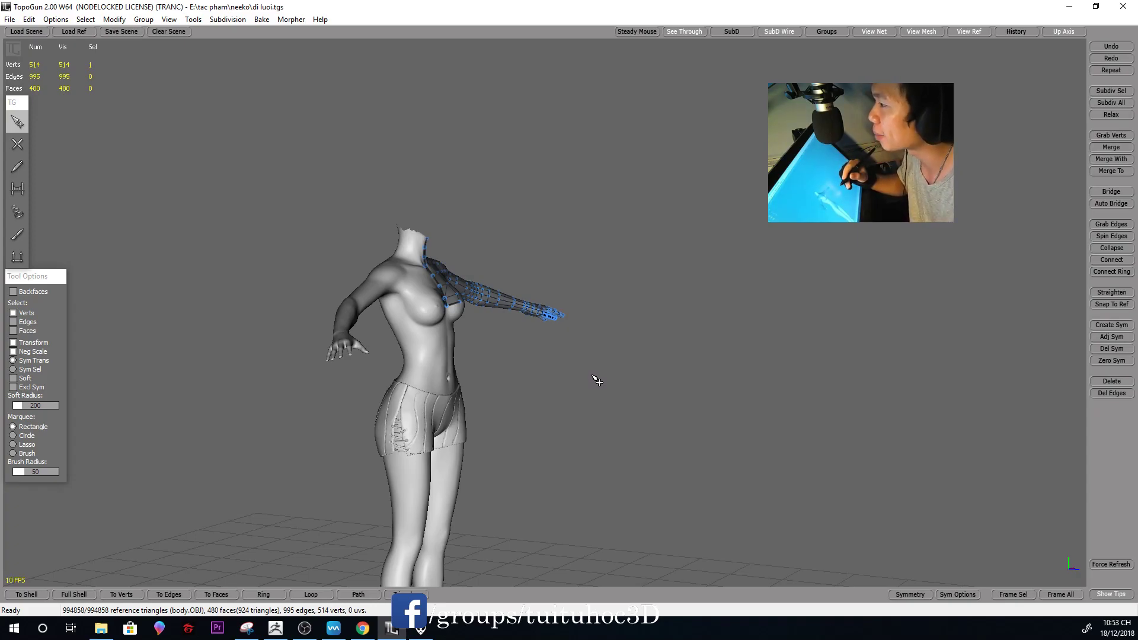
middle_click_drag(637, 372, 537, 371)
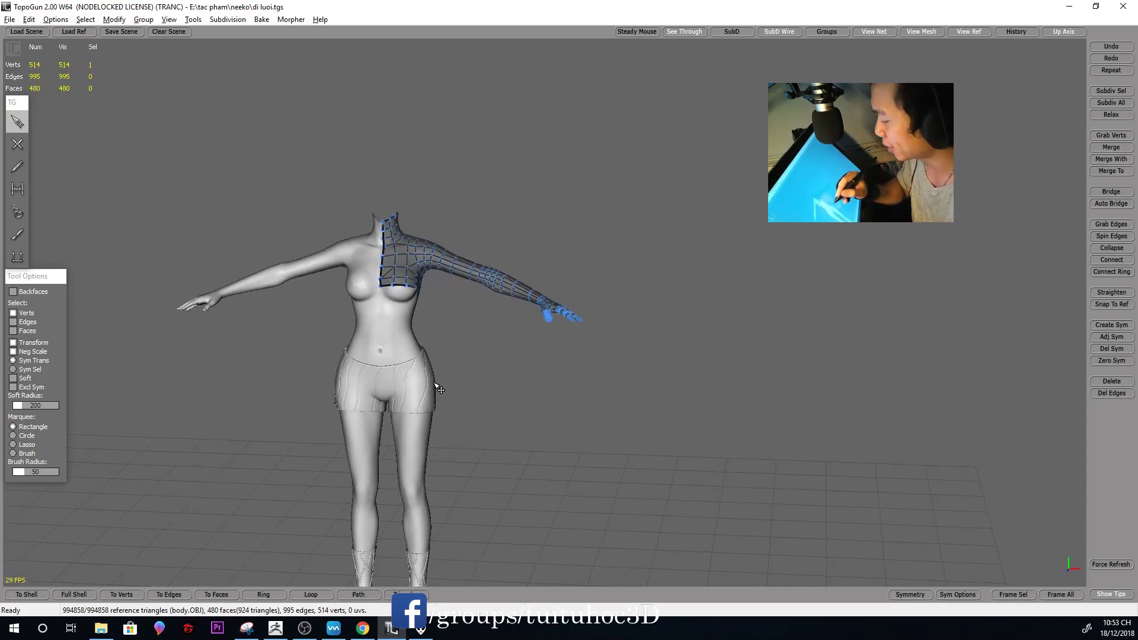
scroll(569, 380, "up", 10)
scroll(677, 372, "down", 5)
mouse_move(668, 394)
middle_mouse_down()
mouse_move(719, 394)
mouse_move(851, 310)
middle_mouse_up()
scroll(722, 358, "up", 3)
key("2")
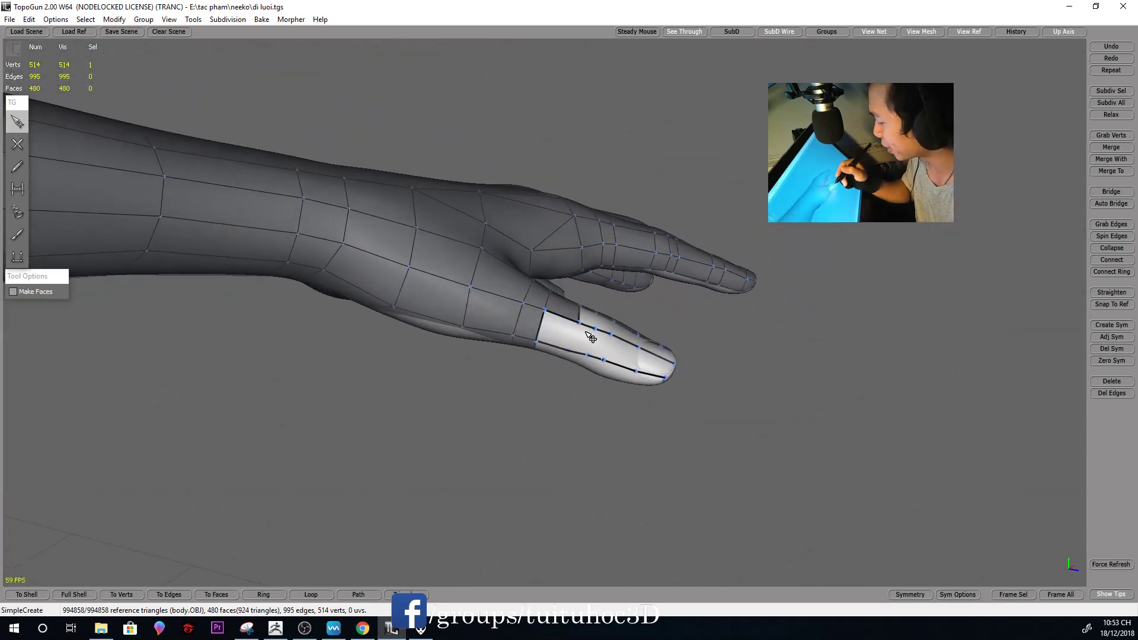
Cut four new edges across the thumb
middle_click_drag(578, 322, 576, 325)
left_click_drag(576, 325, 569, 350)
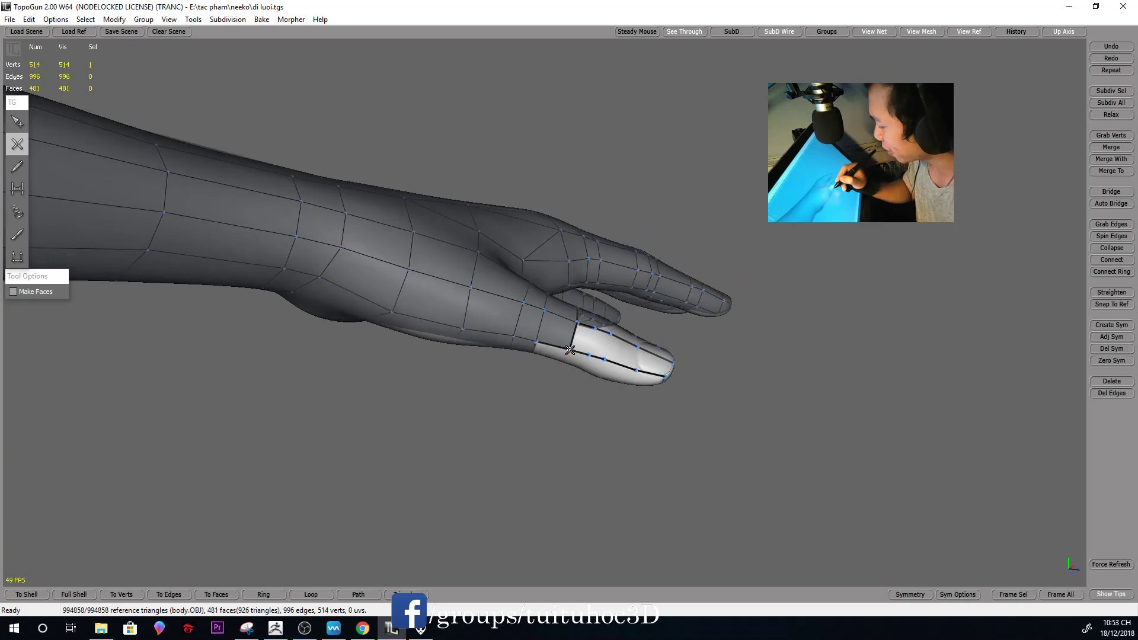
middle_click_drag(631, 350, 584, 332)
left_click_drag(574, 335, 562, 371)
key("1")
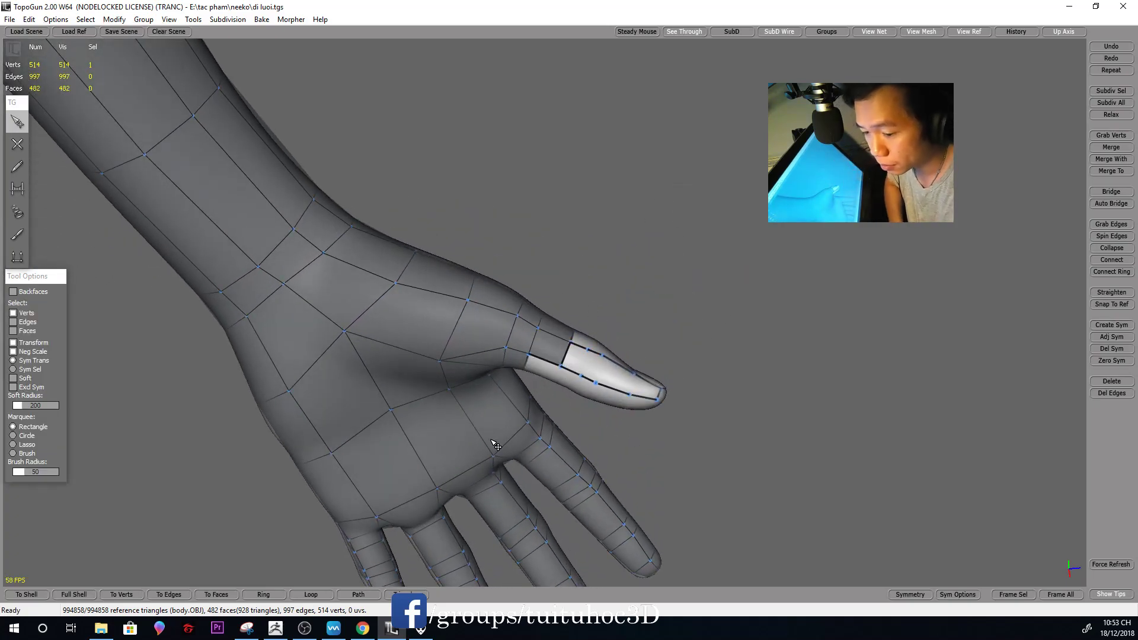
mouse_move(660, 356)
middle_mouse_down()
mouse_move(675, 287)
mouse_move(664, 309)
mouse_move(701, 356)
mouse_move(706, 412)
mouse_move(771, 366)
mouse_move(734, 356)
middle_mouse_up()
Bridge faces across the thumb gap and along the thumb's length
left_click(18, 189)
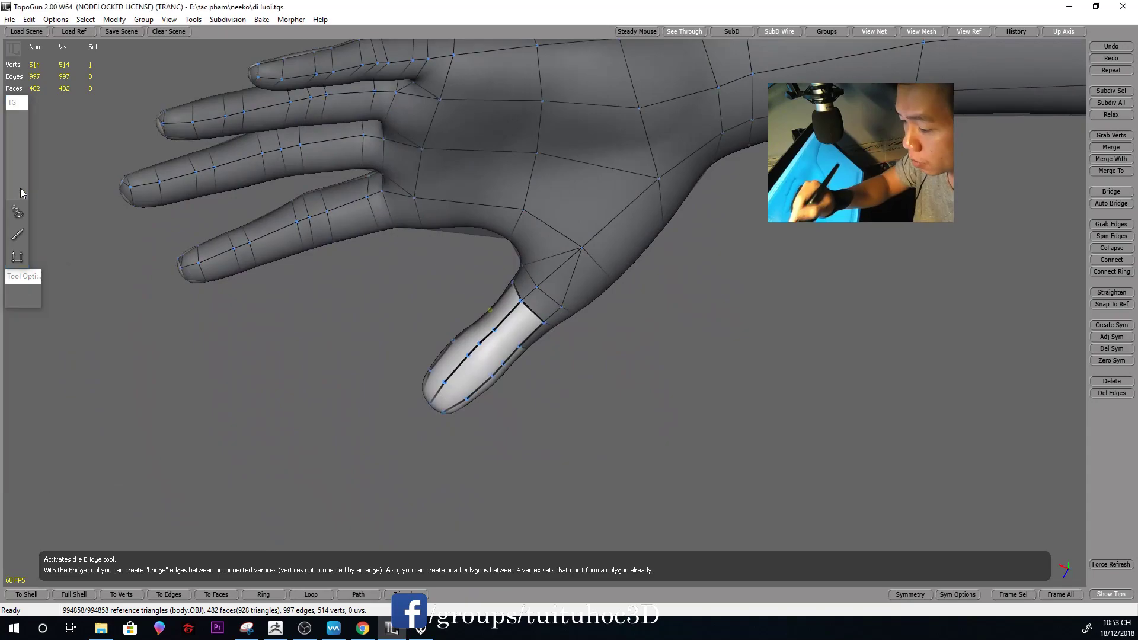
left_click(521, 325)
middle_click_drag(520, 326, 556, 334)
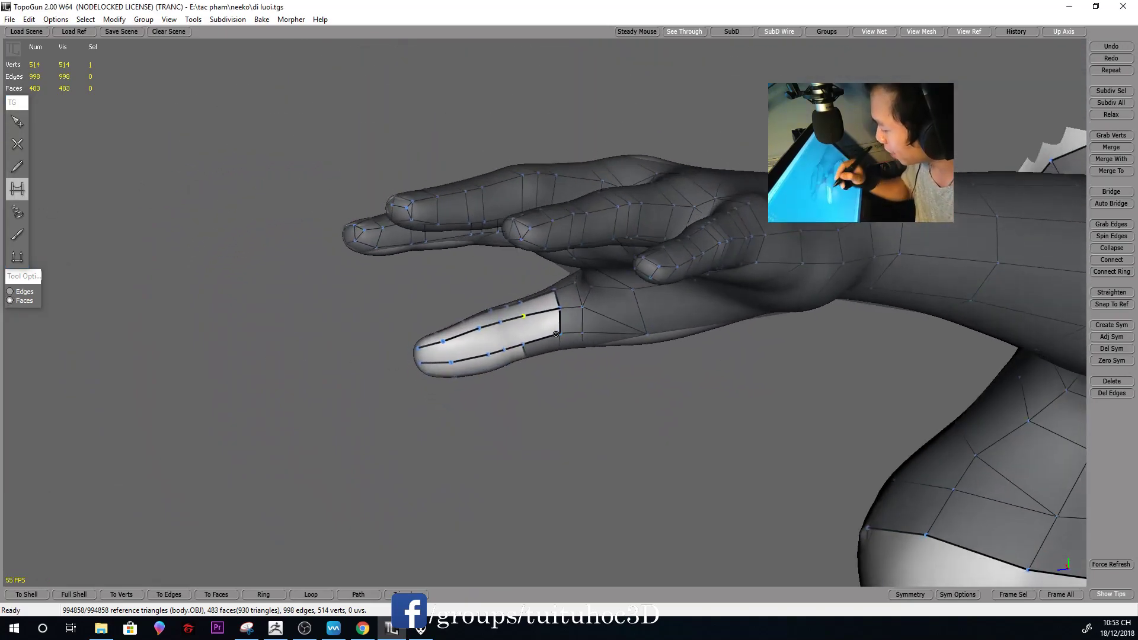
left_click_drag(555, 334, 537, 299)
mouse_move(536, 299)
middle_mouse_down()
mouse_move(766, 332)
mouse_move(753, 450)
mouse_move(774, 376)
mouse_move(835, 317)
middle_mouse_up()
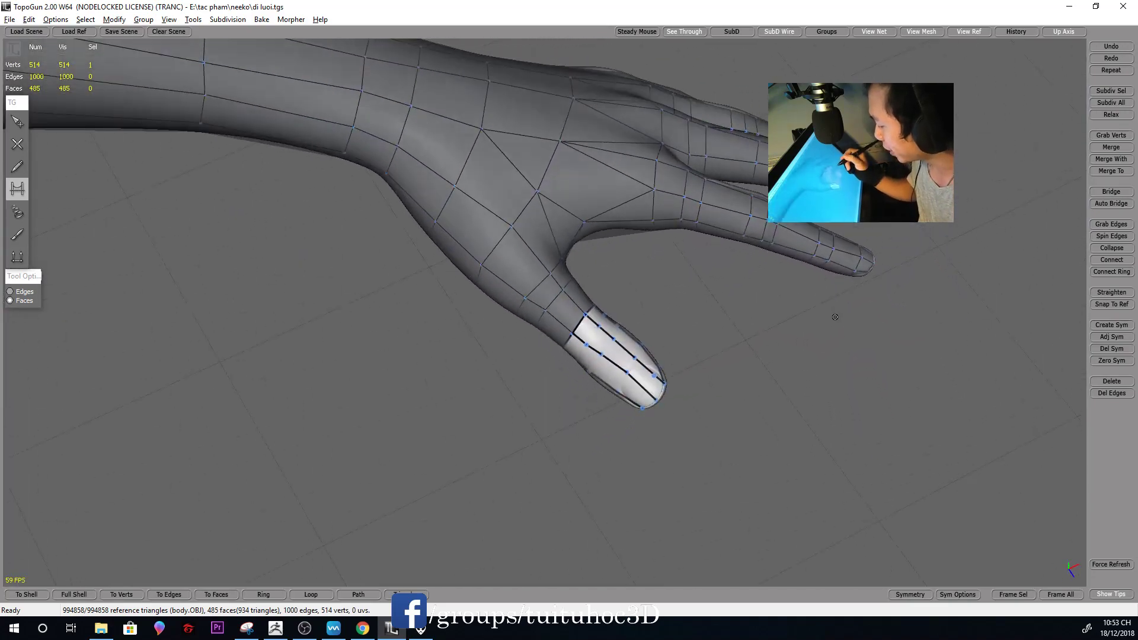
left_click_drag(587, 333, 643, 330)
mouse_move(643, 331)
middle_mouse_down()
mouse_move(607, 327)
mouse_move(606, 341)
mouse_move(734, 213)
middle_mouse_up()
Bridge faces on the thumb's side, top, underside and base, reaching 495 faces
left_click(606, 342)
left_click_drag(566, 354, 587, 380)
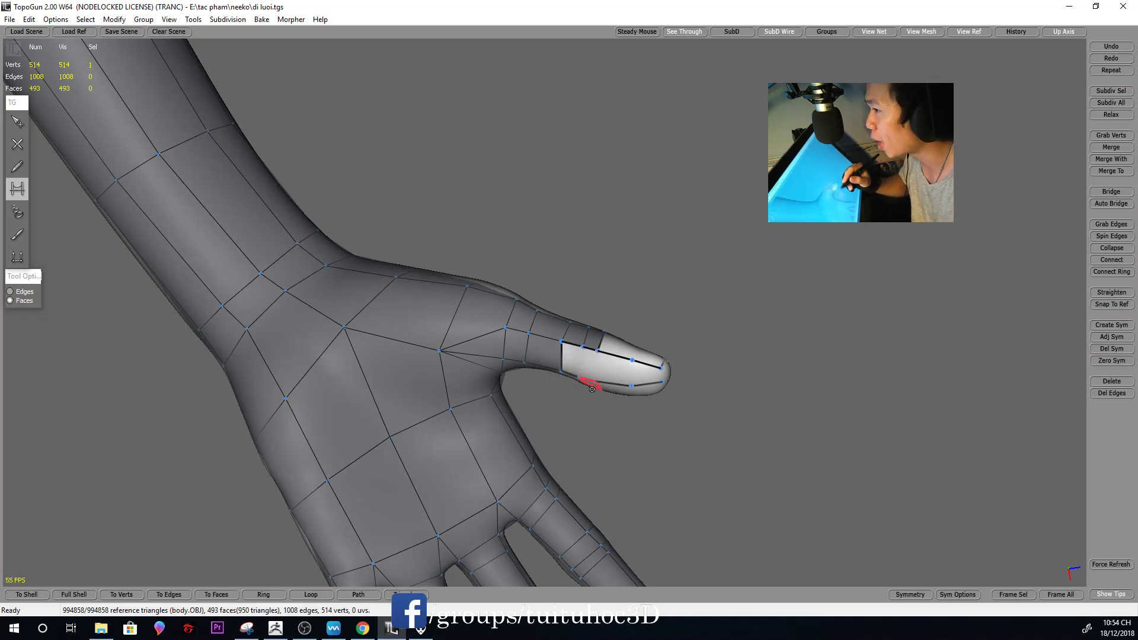
mouse_move(604, 378)
middle_mouse_down()
mouse_move(668, 231)
mouse_move(666, 279)
middle_mouse_up()
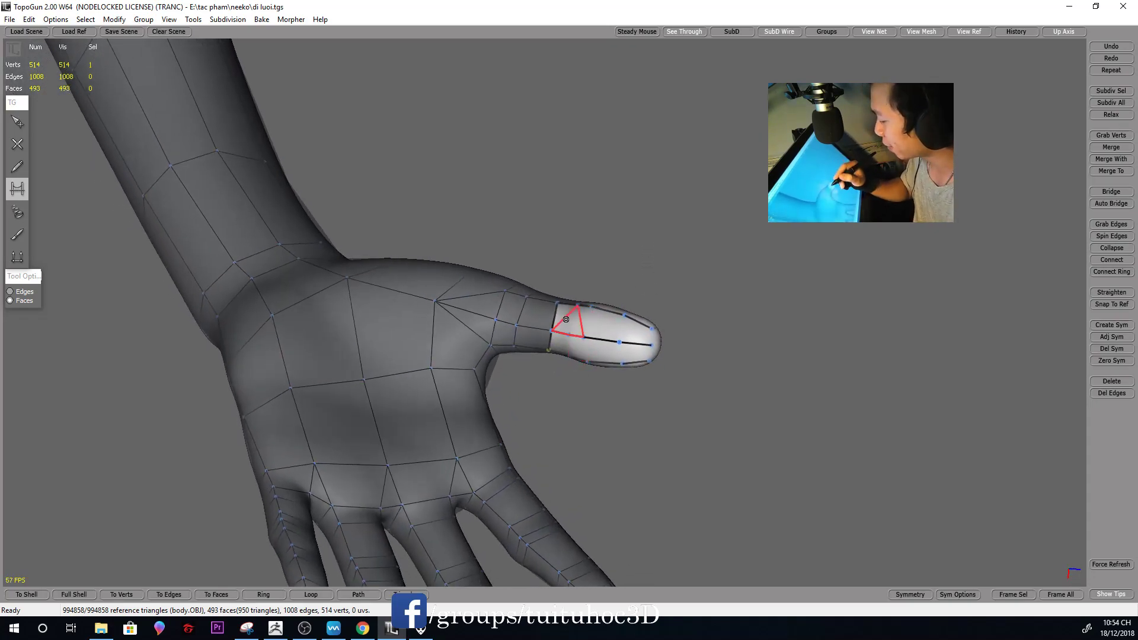
left_click_drag(566, 335, 579, 324)
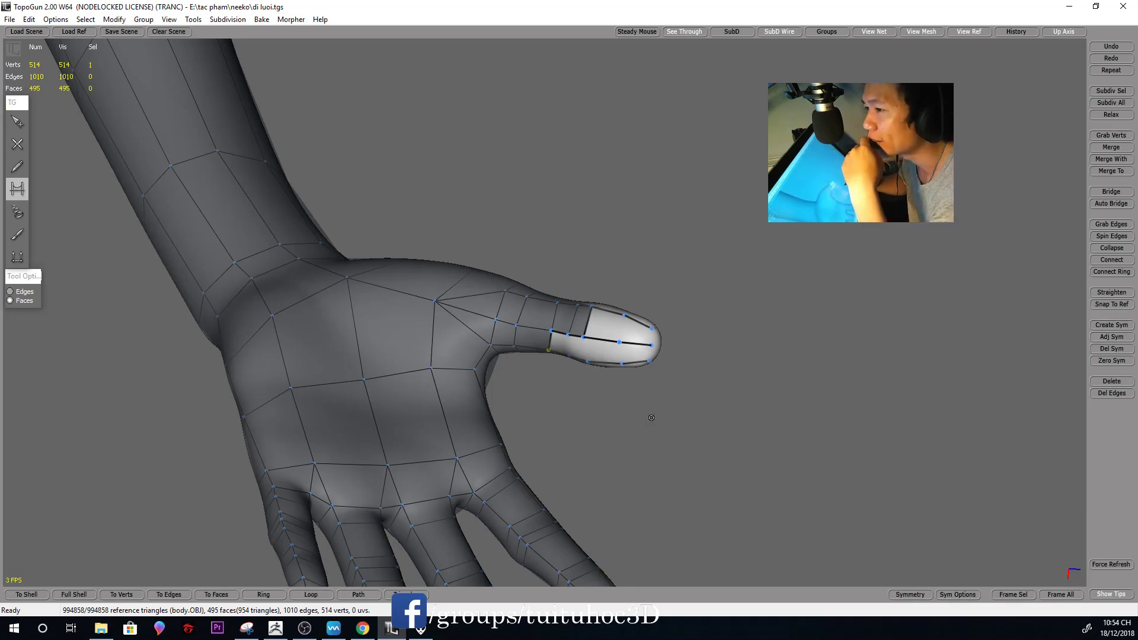
scroll(649, 381, "down", 3)
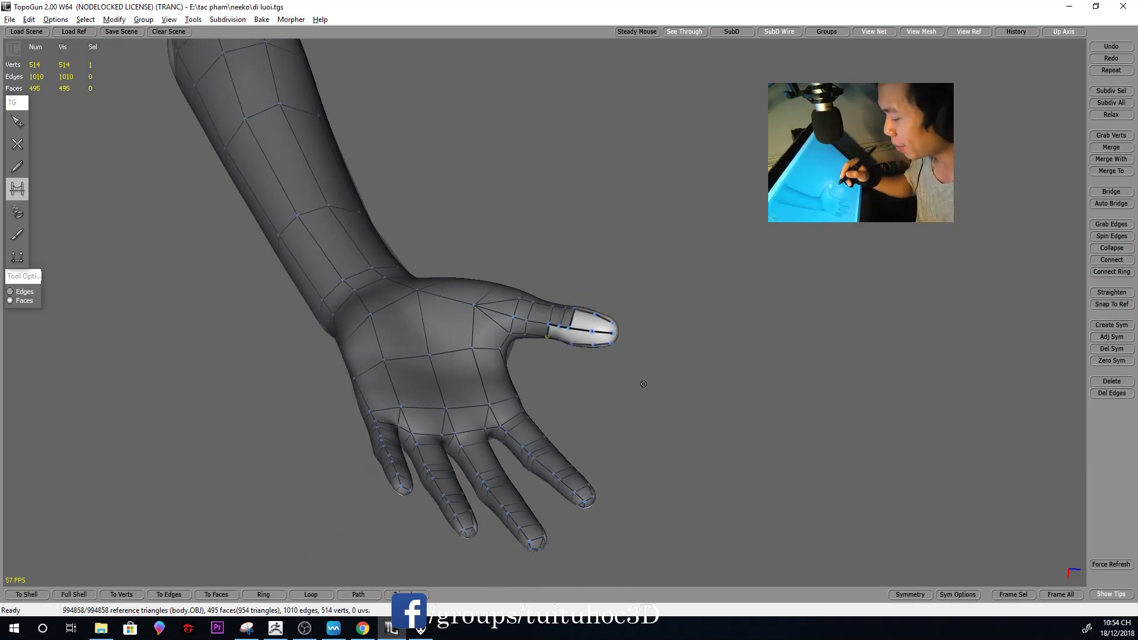
middle_click_drag(642, 381, 480, 406)
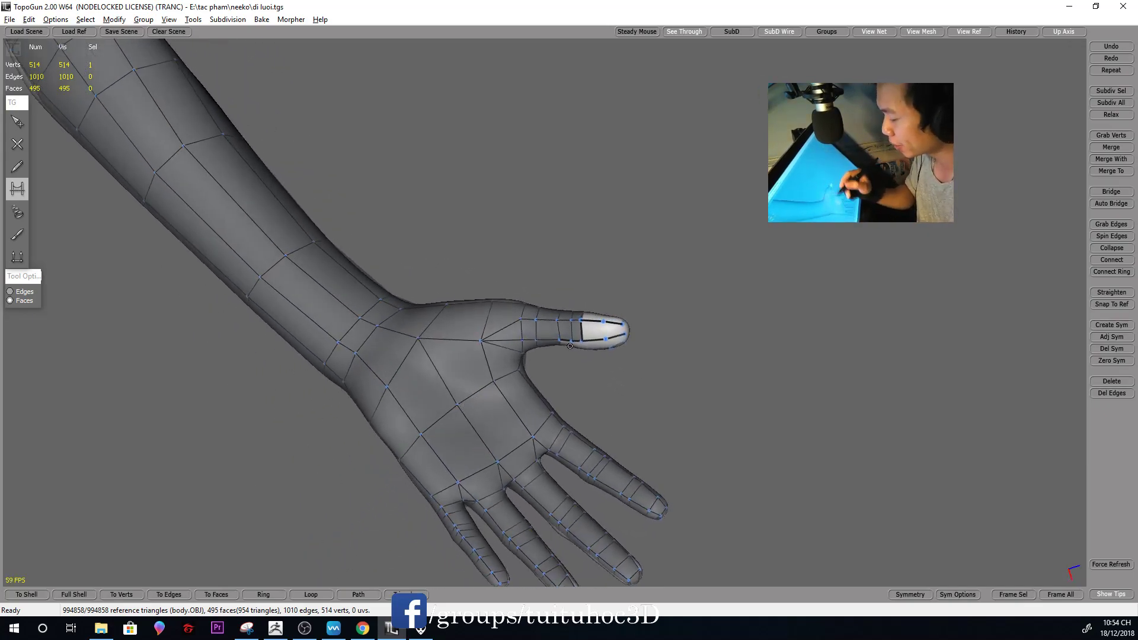
middle_click_drag(556, 353, 495, 401)
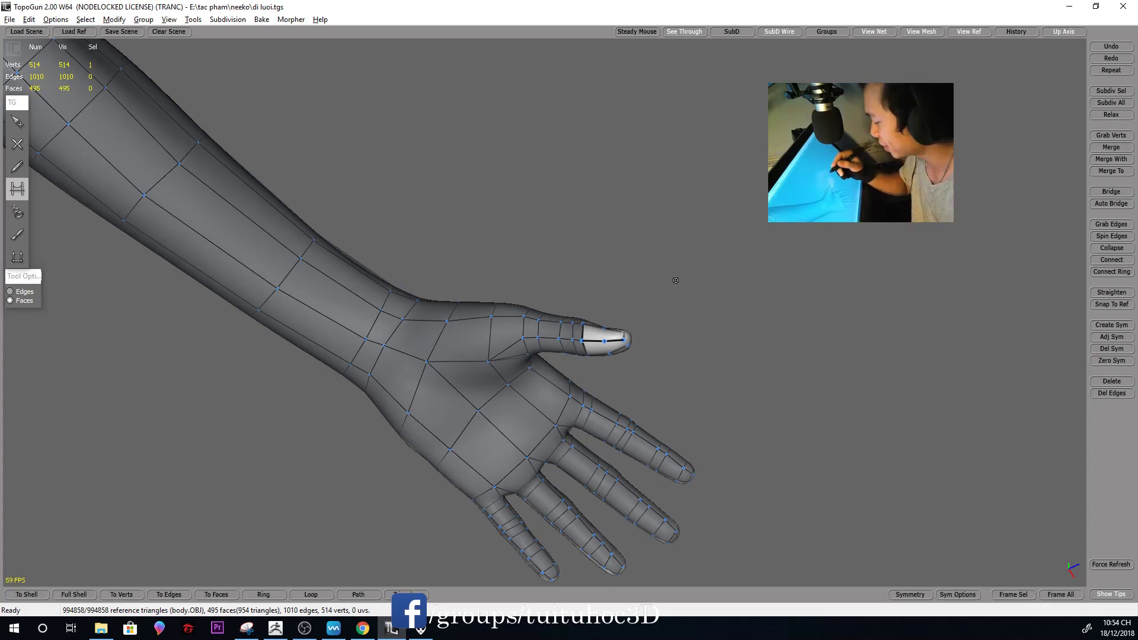
Split the thumb-tip faces with two new edges
scroll(675, 280, "up", 1)
scroll(670, 275, "up", 2)
scroll(664, 269, "up", 3)
scroll(657, 265, "up", 3)
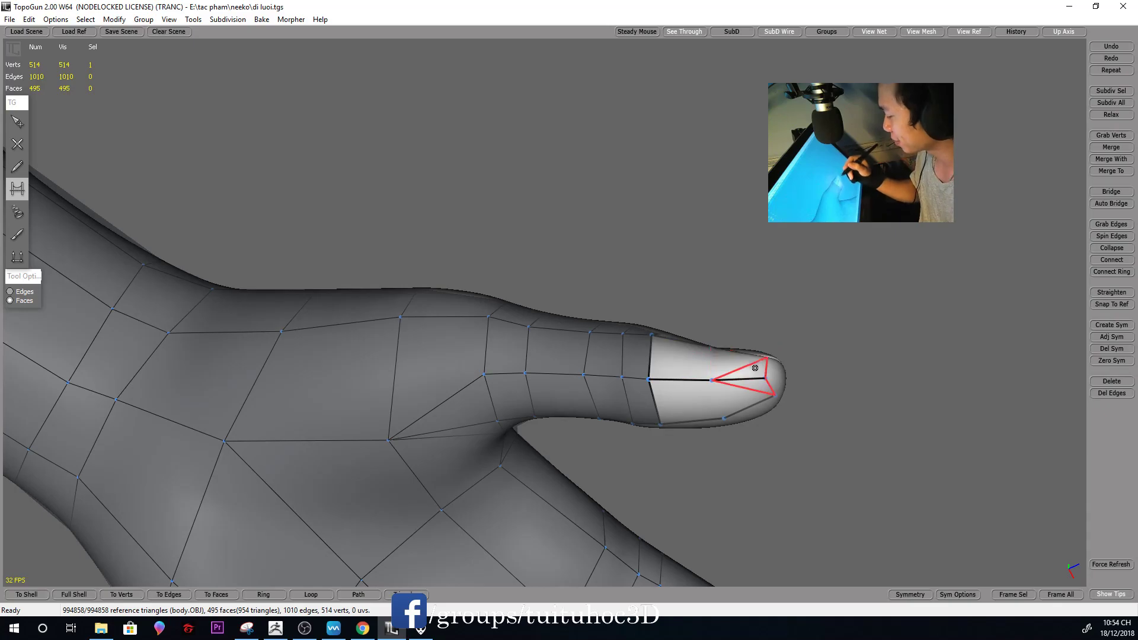
mouse_move(769, 352)
middle_mouse_down()
mouse_move(783, 441)
mouse_move(672, 359)
middle_mouse_up()
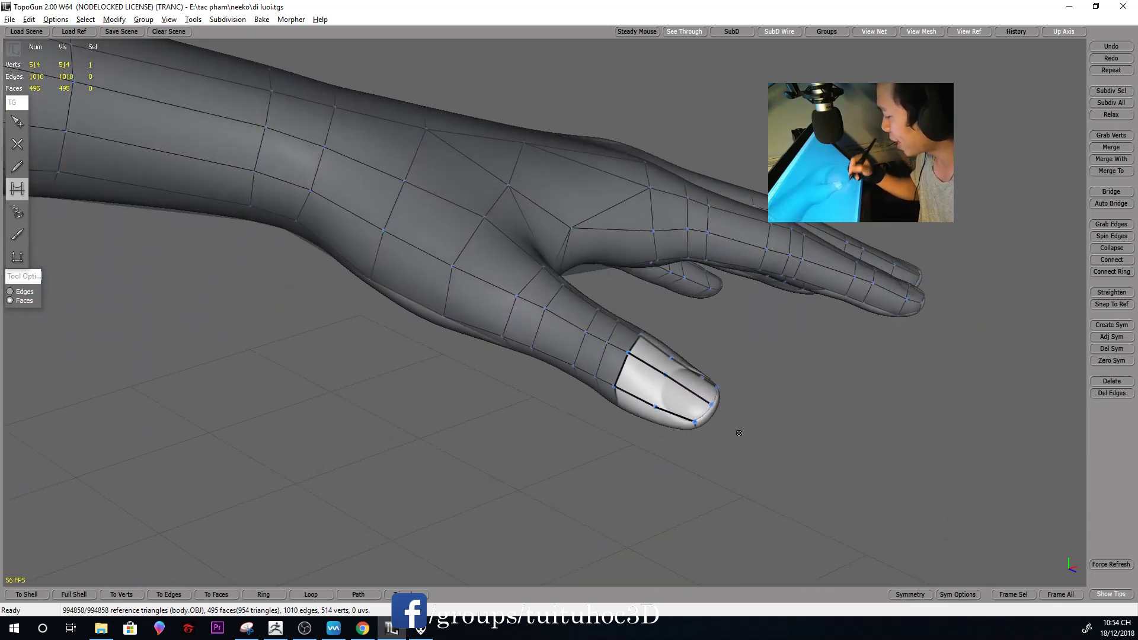
left_click(645, 386)
mouse_move(650, 355)
middle_mouse_down()
mouse_move(558, 443)
mouse_move(536, 395)
mouse_move(497, 406)
middle_mouse_up()
left_click(559, 443)
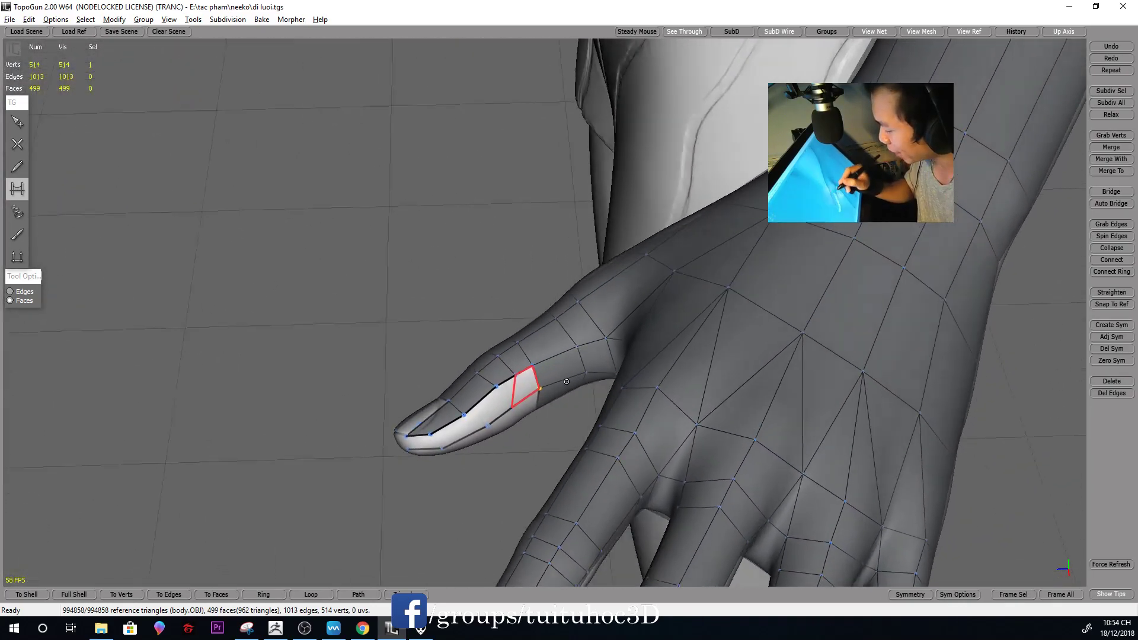
Cut a new edge across the thumb and extend it down the thumb's side
key("s")
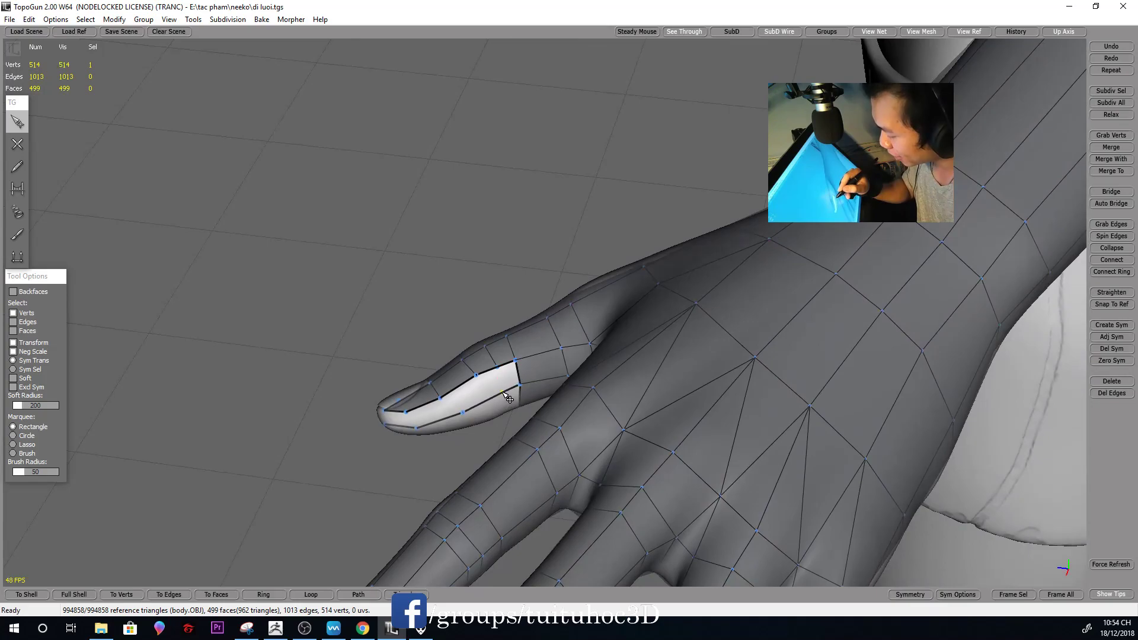
key("x")
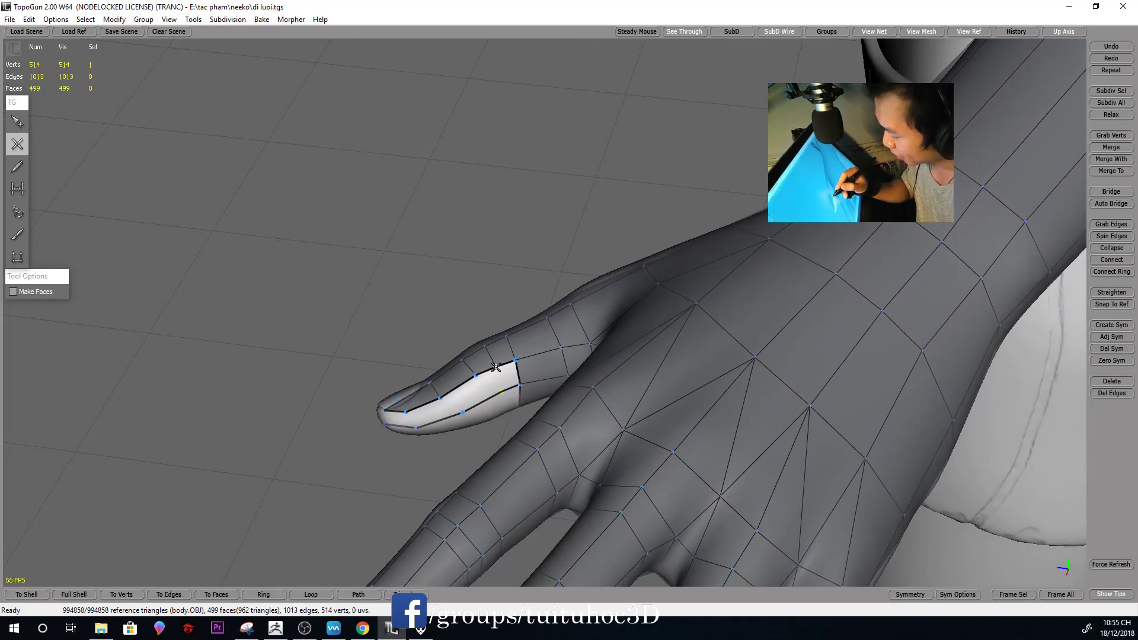
left_click(501, 391)
middle_click_drag(501, 391, 529, 263)
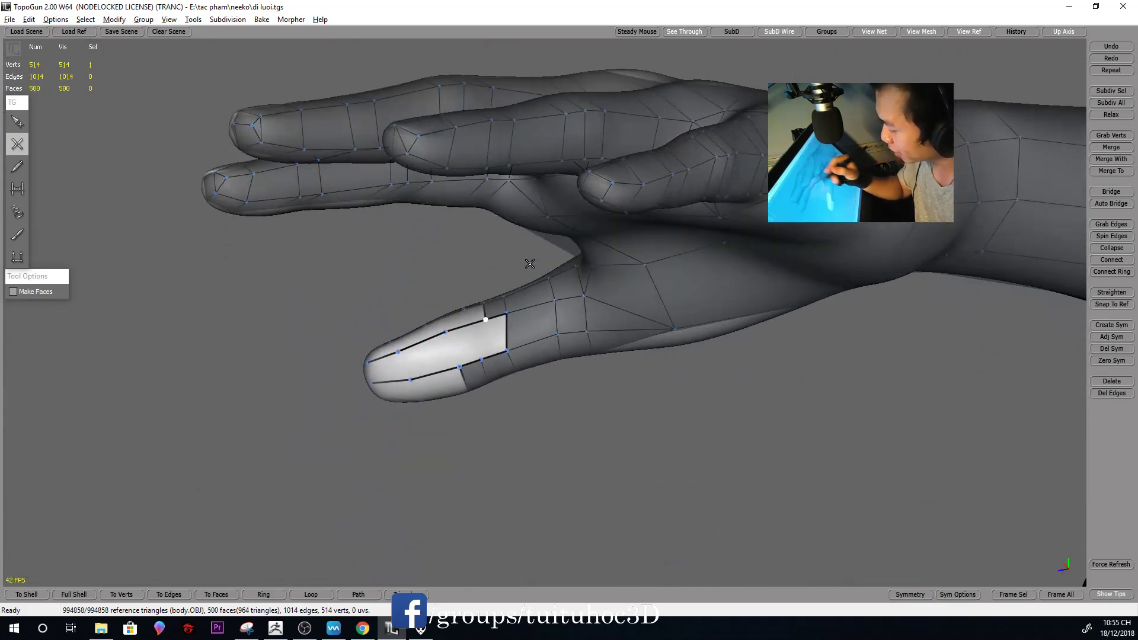
left_click(486, 357)
key("s")
mouse_move(506, 341)
middle_mouse_down()
mouse_move(516, 221)
mouse_move(492, 330)
middle_mouse_up()
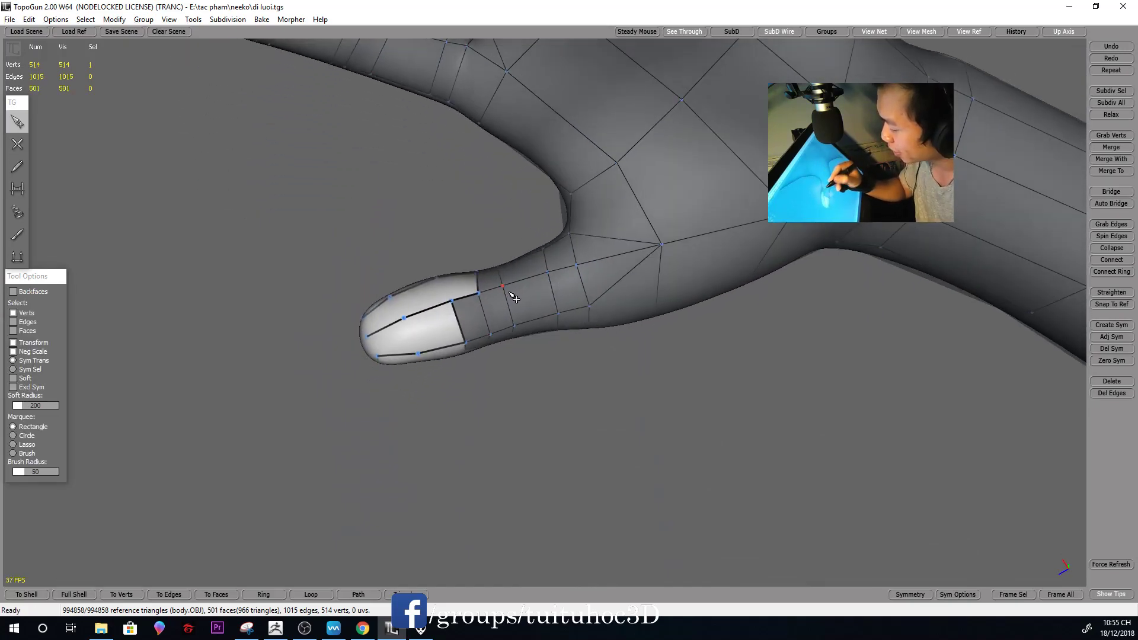
key("x")
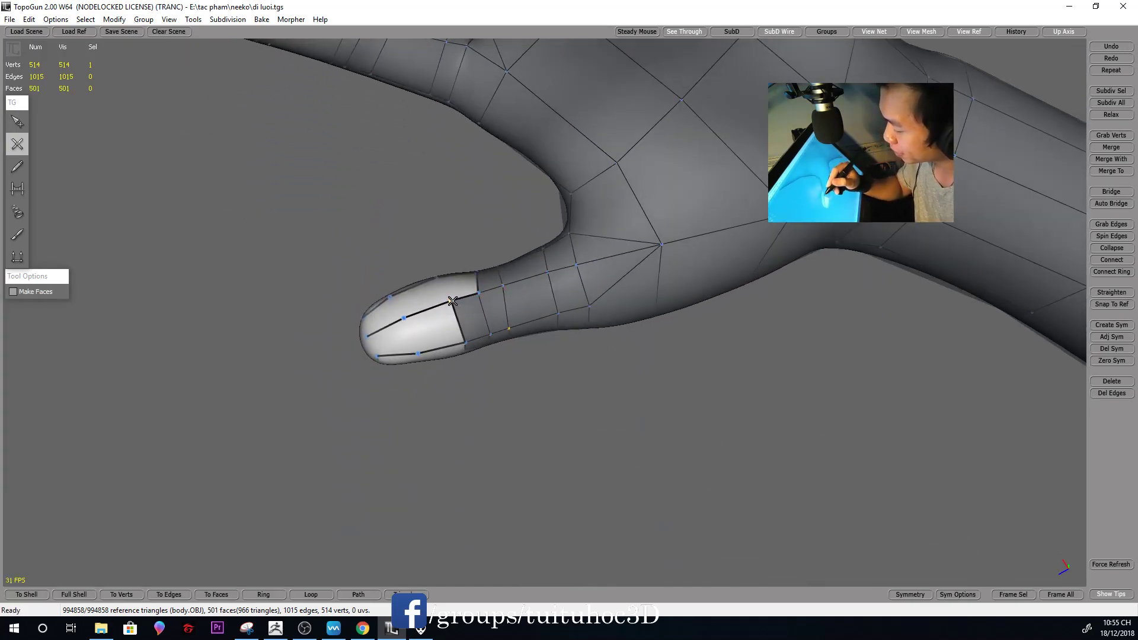
Cut one more edge around the thumb, reaching 503 faces and 515 verts
mouse_move(480, 244)
middle_mouse_down()
mouse_move(472, 421)
mouse_move(486, 403)
mouse_move(498, 411)
mouse_move(485, 414)
middle_mouse_up()
left_click_drag(477, 403, 493, 403)
left_click(492, 374)
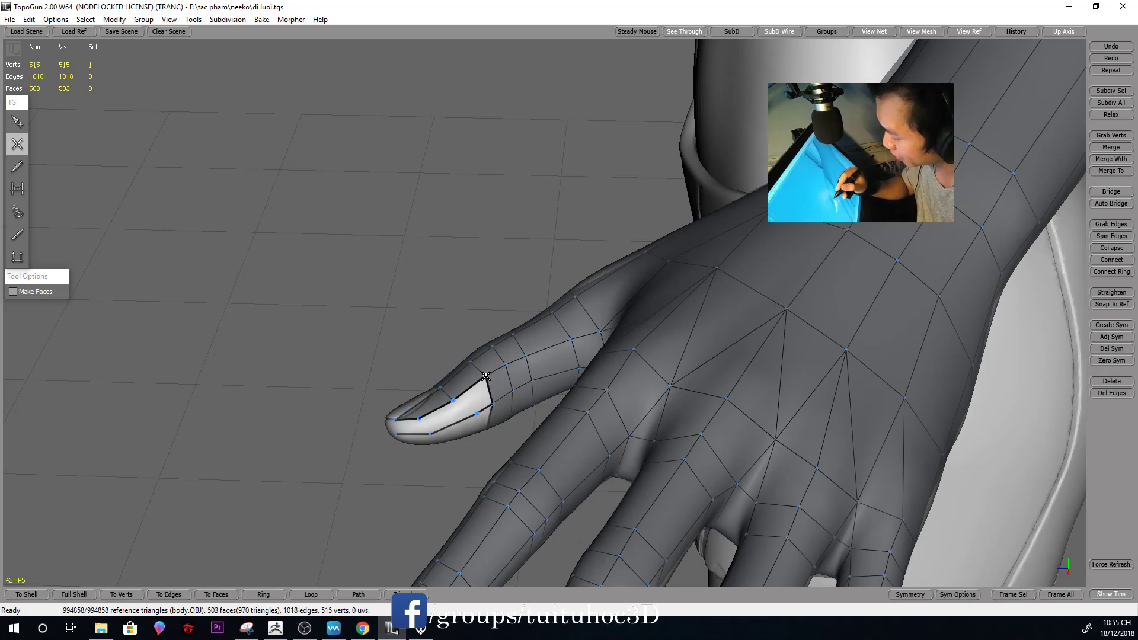
key("s")
mouse_move(526, 392)
middle_mouse_down()
mouse_move(493, 327)
mouse_move(477, 326)
middle_mouse_up()
key("alt")
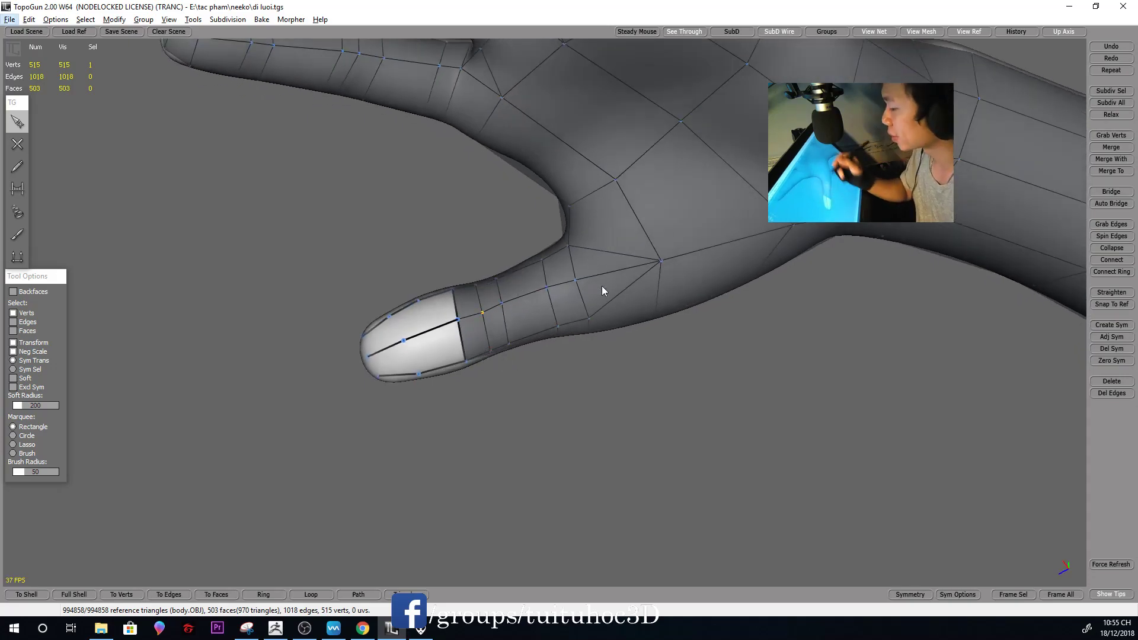
scroll(617, 375, "down", 5)
mouse_move(578, 322)
middle_mouse_down()
mouse_move(612, 424)
mouse_move(630, 394)
mouse_move(569, 373)
middle_mouse_up()
scroll(567, 393, "up", 3)
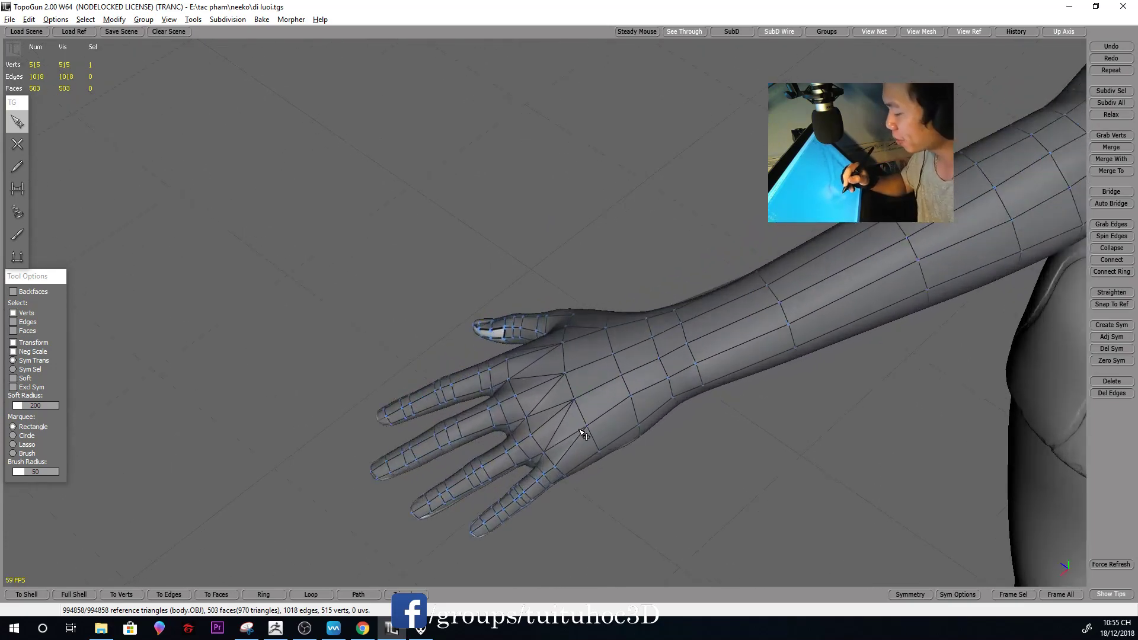
Zoom and orbit from the whole arm to a close-up of the thumb tip
scroll(498, 441, "up", 3)
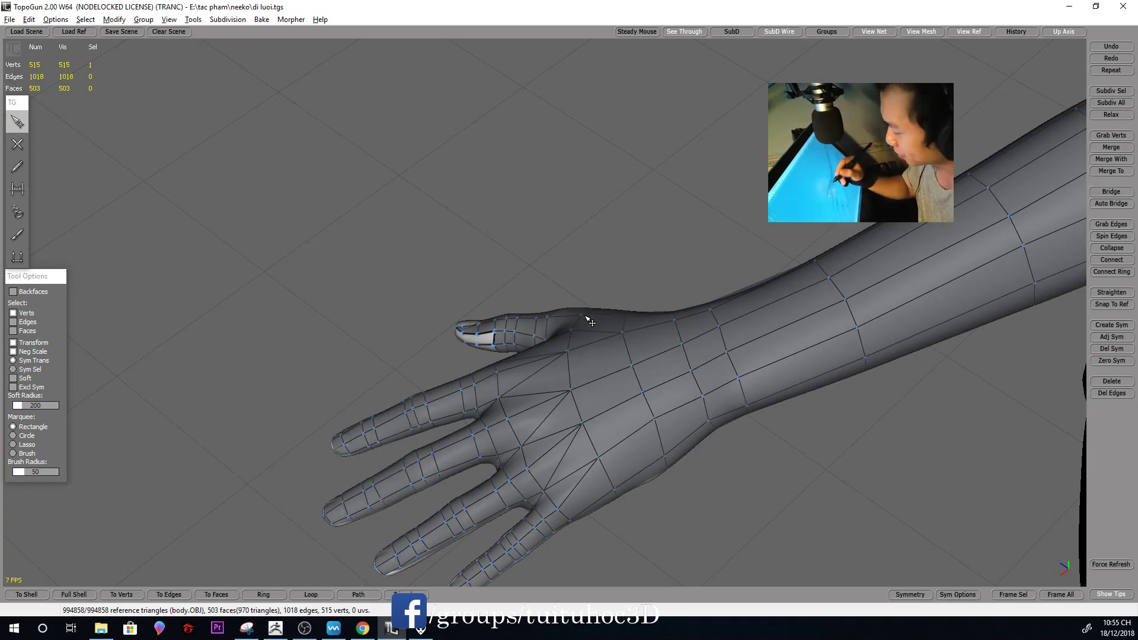
left_click_drag(589, 322, 602, 325, "alt")
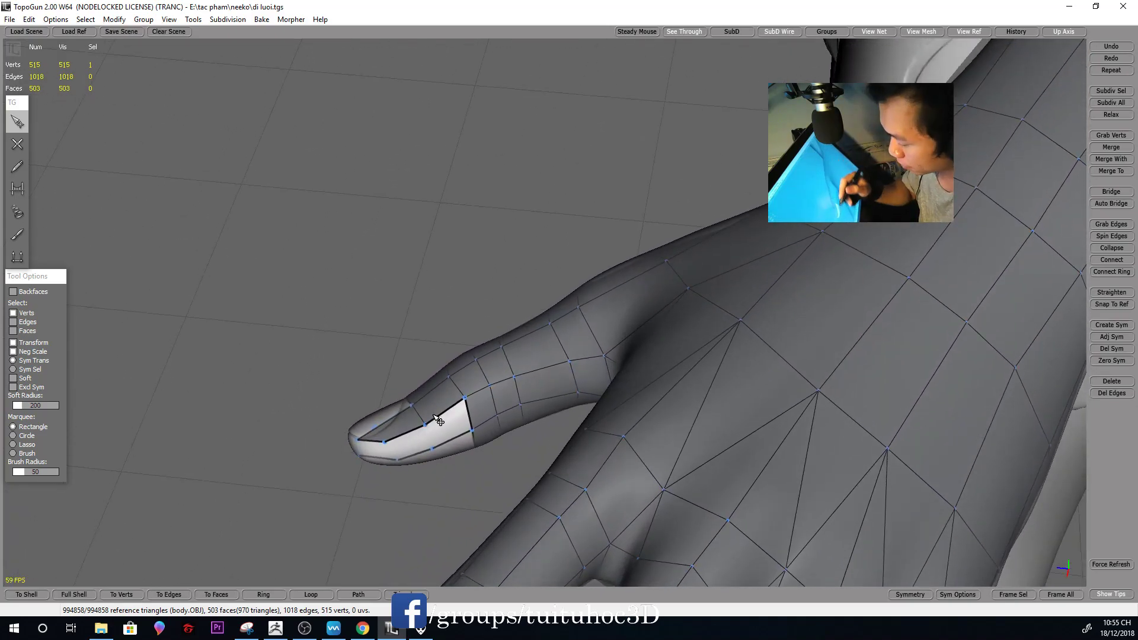
Place new vertices and build faces across the thumb tip
key("2")
left_click(431, 449)
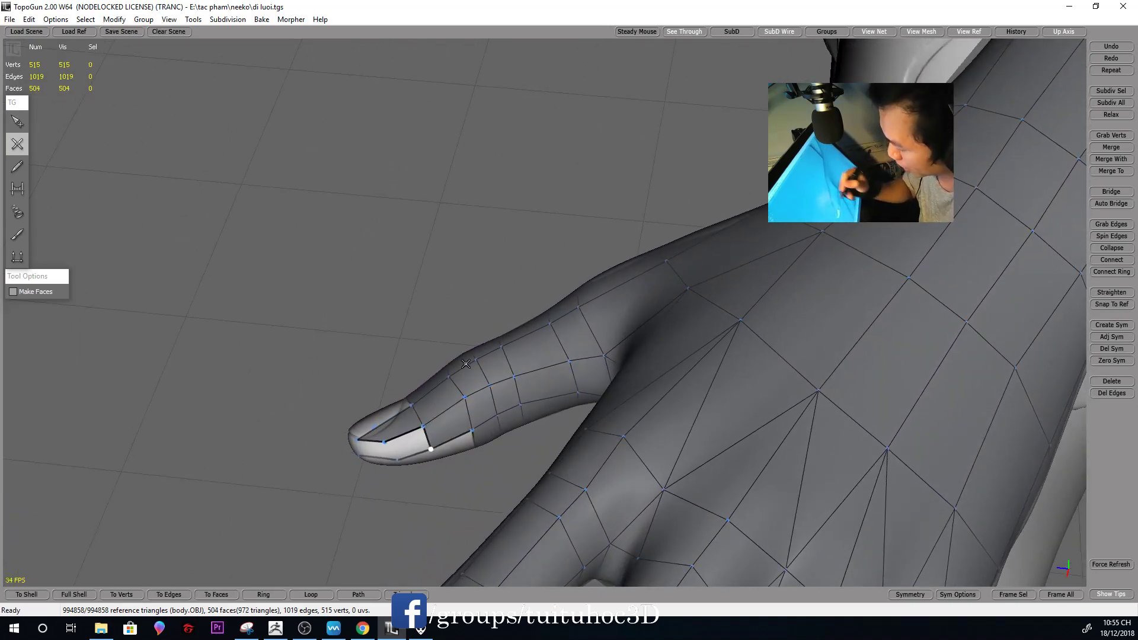
left_click_drag(431, 449, 402, 320, "alt")
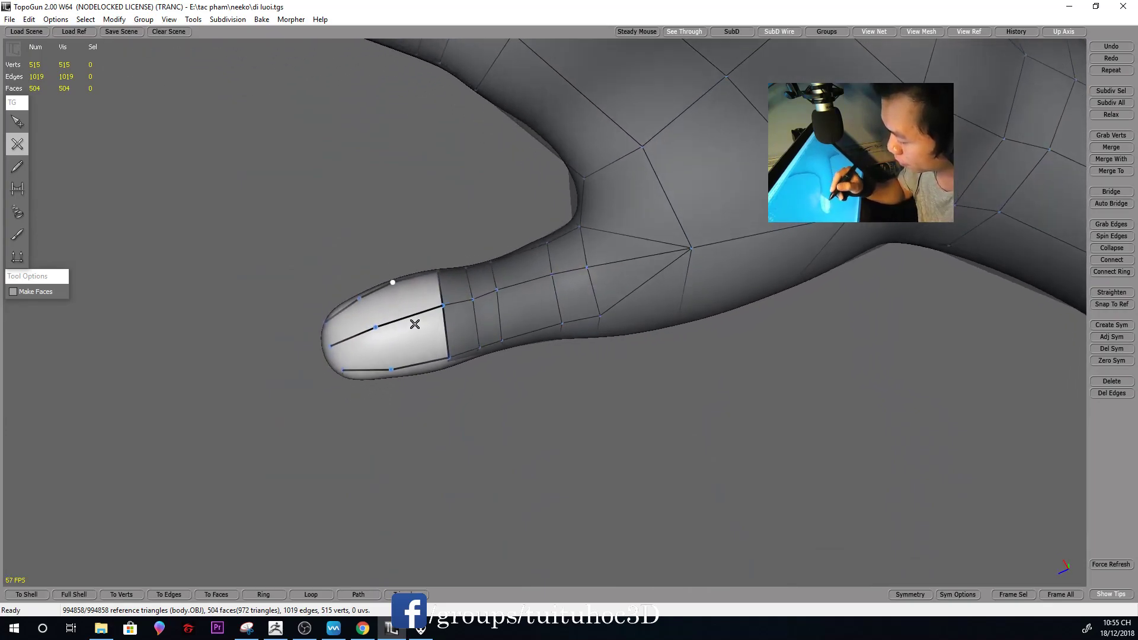
left_click(401, 319)
mouse_move(402, 319)
left_mouse_down("alt")
mouse_move(416, 227)
mouse_move(403, 255)
mouse_move(411, 277)
mouse_move(510, 368)
mouse_move(474, 399)
mouse_move(616, 394)
mouse_move(574, 145)
mouse_move(541, 279)
mouse_move(497, 330)
mouse_move(544, 367)
mouse_move(466, 324)
left_mouse_up("alt")
left_click(402, 293)
left_click(411, 277)
Select a thumb vertex and orbit around the thumb to inspect the tip
key("s")
left_click(437, 341)
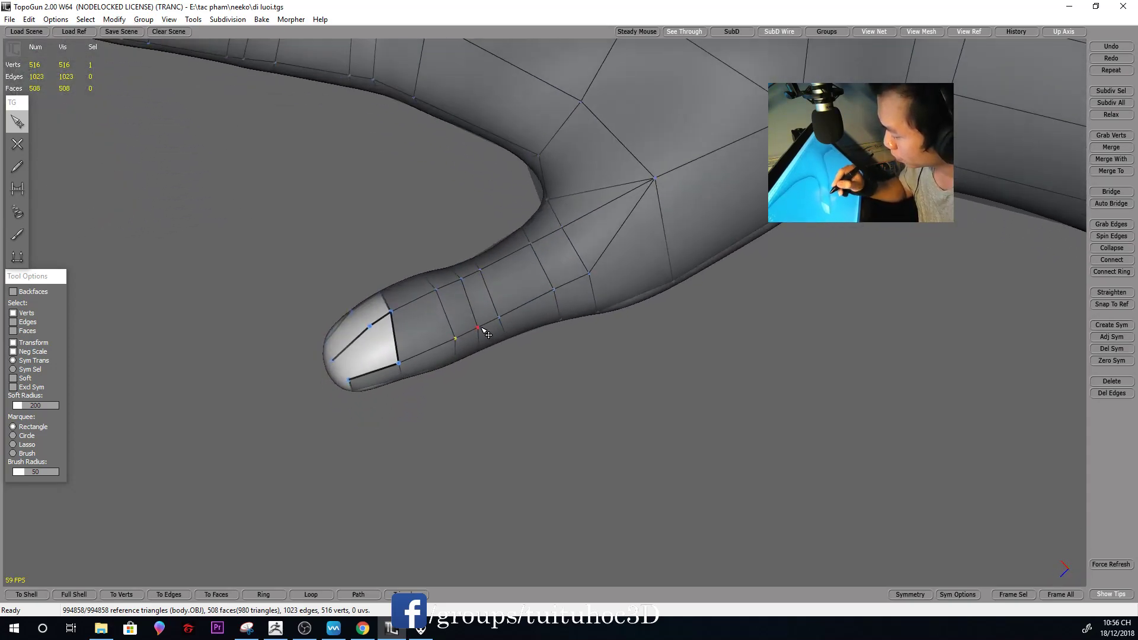
mouse_move(504, 322)
left_mouse_down("alt")
mouse_move(520, 275)
mouse_move(616, 295)
mouse_move(593, 367)
mouse_move(670, 421)
mouse_move(437, 462)
mouse_move(709, 393)
mouse_move(620, 379)
left_mouse_up("alt")
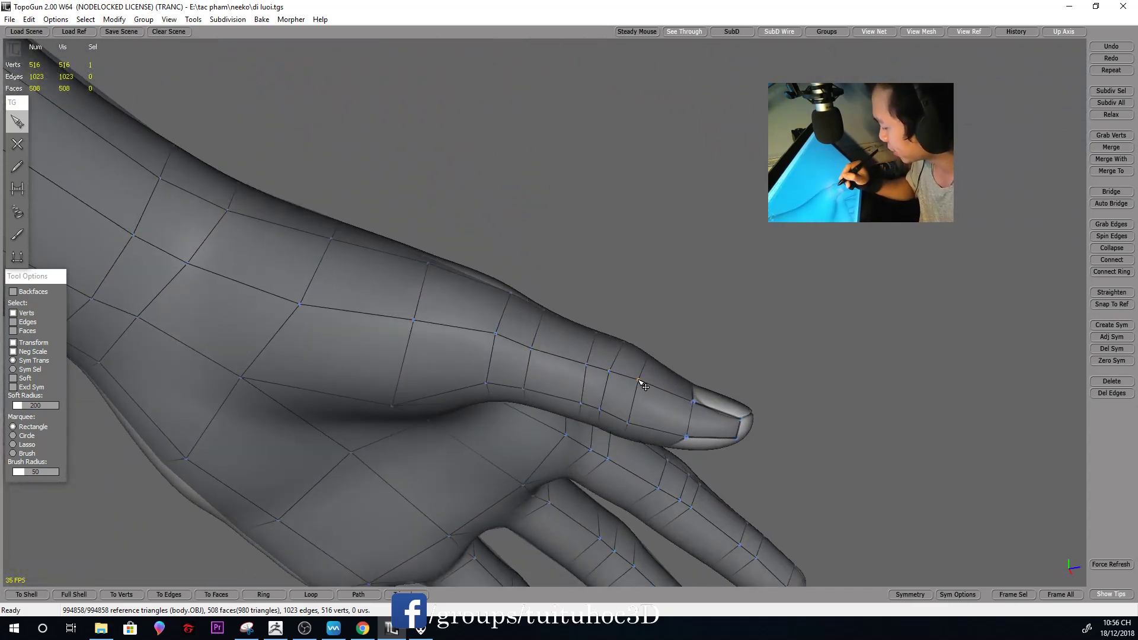
mouse_move(616, 376)
left_mouse_down("alt")
mouse_move(682, 356)
mouse_move(673, 464)
mouse_move(648, 484)
mouse_move(666, 361)
mouse_move(616, 311)
mouse_move(601, 355)
mouse_move(658, 356)
mouse_move(589, 410)
left_mouse_up("alt")
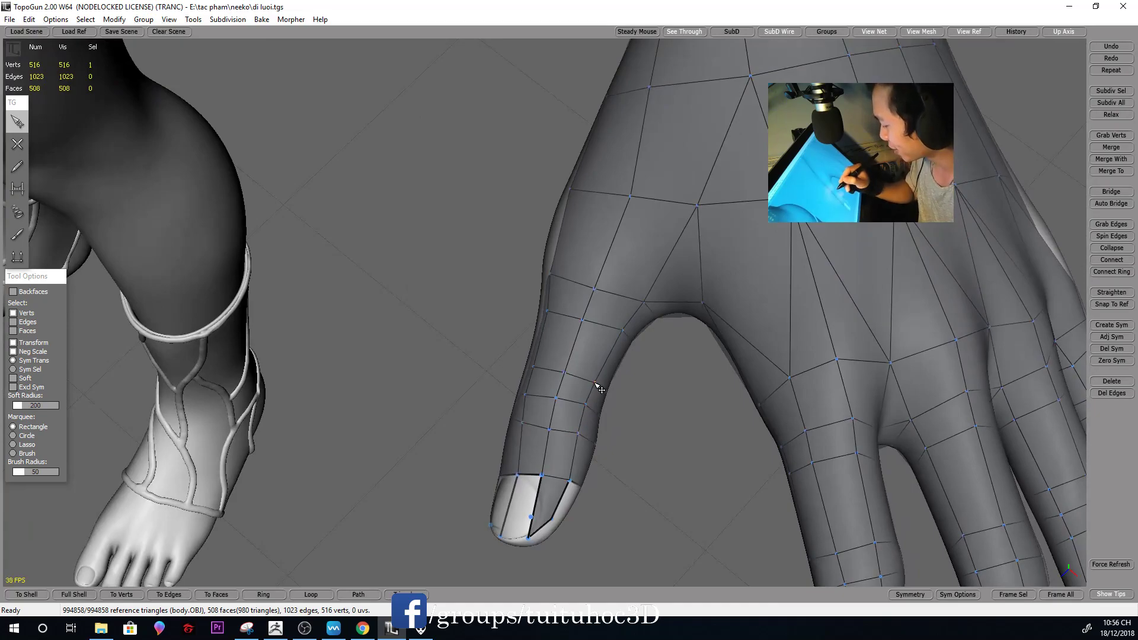
mouse_move(703, 401)
left_mouse_down("alt")
mouse_move(658, 386)
mouse_move(666, 368)
mouse_move(648, 355)
mouse_move(879, 360)
mouse_move(744, 381)
mouse_move(734, 439)
mouse_move(734, 421)
mouse_move(760, 433)
mouse_move(710, 423)
mouse_move(800, 381)
mouse_move(727, 387)
left_mouse_up("alt")
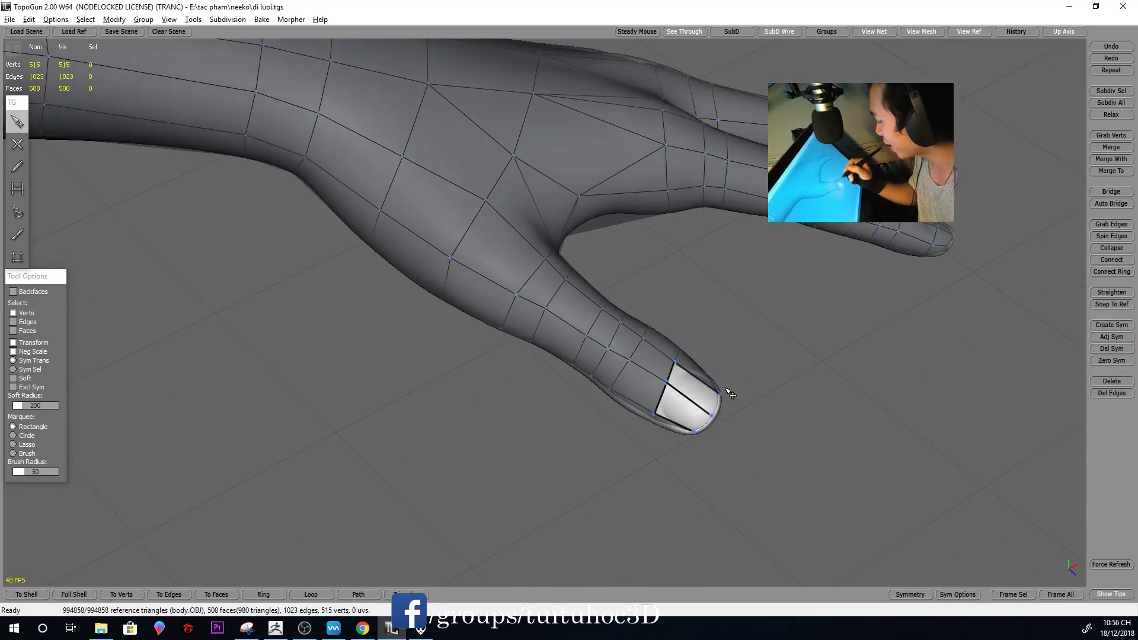
Create two more thumb-tip faces and merge a surplus tip vertex into its neighbour
key("e")
mouse_move(699, 429)
left_mouse_down("alt")
mouse_move(718, 411)
mouse_move(702, 423)
left_mouse_up("alt")
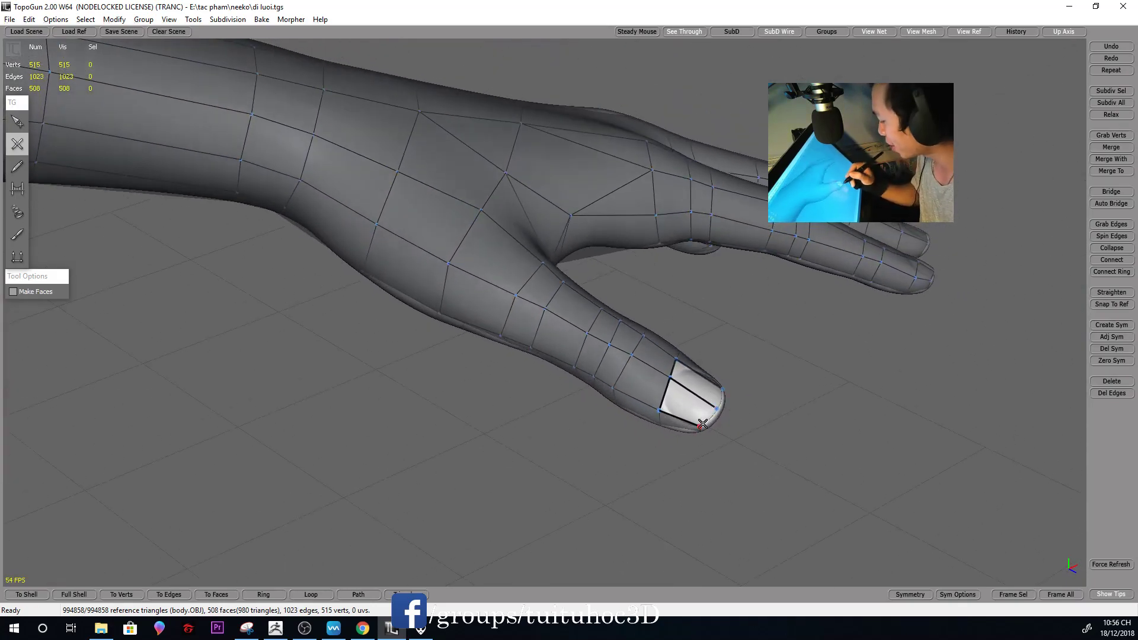
left_click(717, 408)
left_click_drag(719, 409, 723, 450, "alt")
left_click(716, 409)
right_click_drag(779, 393, 742, 376, "alt")
left_click_drag(741, 375, 659, 377, "alt")
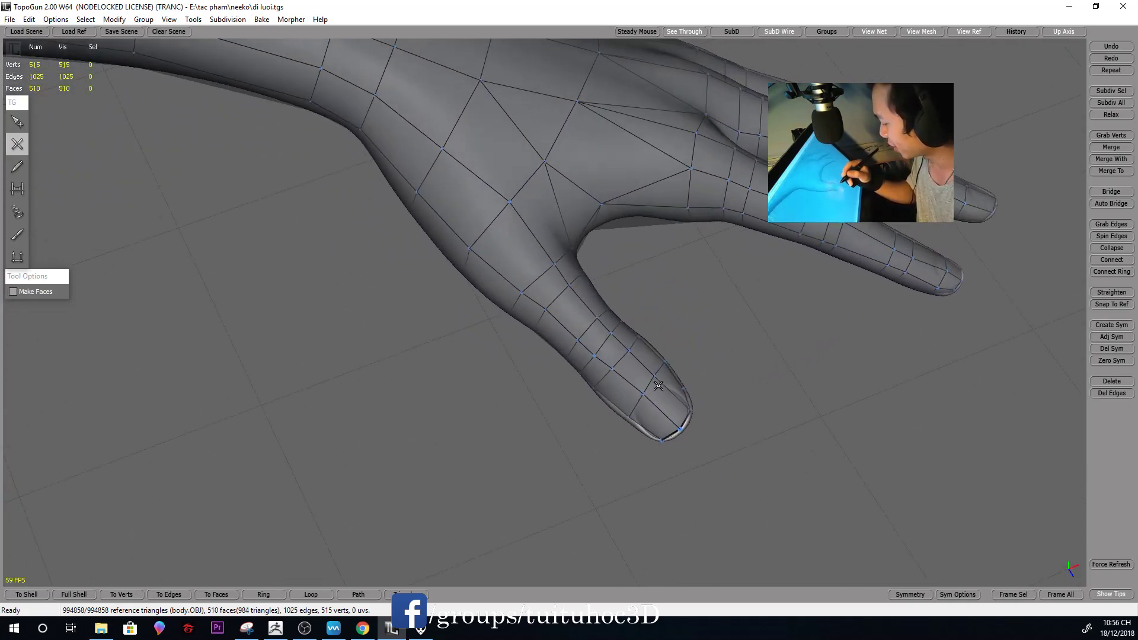
key("q")
mouse_move(675, 377)
left_mouse_down("alt")
mouse_move(594, 330)
mouse_move(600, 399)
mouse_move(554, 428)
mouse_move(634, 415)
mouse_move(591, 437)
mouse_move(573, 415)
mouse_move(524, 290)
mouse_move(528, 269)
mouse_move(500, 326)
mouse_move(521, 314)
mouse_move(468, 219)
mouse_move(459, 126)
mouse_move(492, 105)
mouse_move(473, 56)
mouse_move(515, 203)
mouse_move(544, 436)
mouse_move(422, 305)
mouse_move(455, 379)
left_mouse_up("alt")
mouse_move(442, 319)
left_mouse_down()
mouse_move(414, 329)
mouse_move(498, 330)
mouse_move(521, 526)
mouse_move(493, 446)
mouse_move(486, 459)
mouse_move(458, 437)
mouse_move(510, 457)
mouse_move(533, 381)
mouse_move(699, 333)
mouse_move(625, 427)
mouse_move(762, 385)
mouse_move(665, 384)
mouse_move(662, 397)
mouse_move(770, 332)
mouse_move(787, 293)
mouse_move(737, 255)
mouse_move(633, 271)
left_mouse_up()
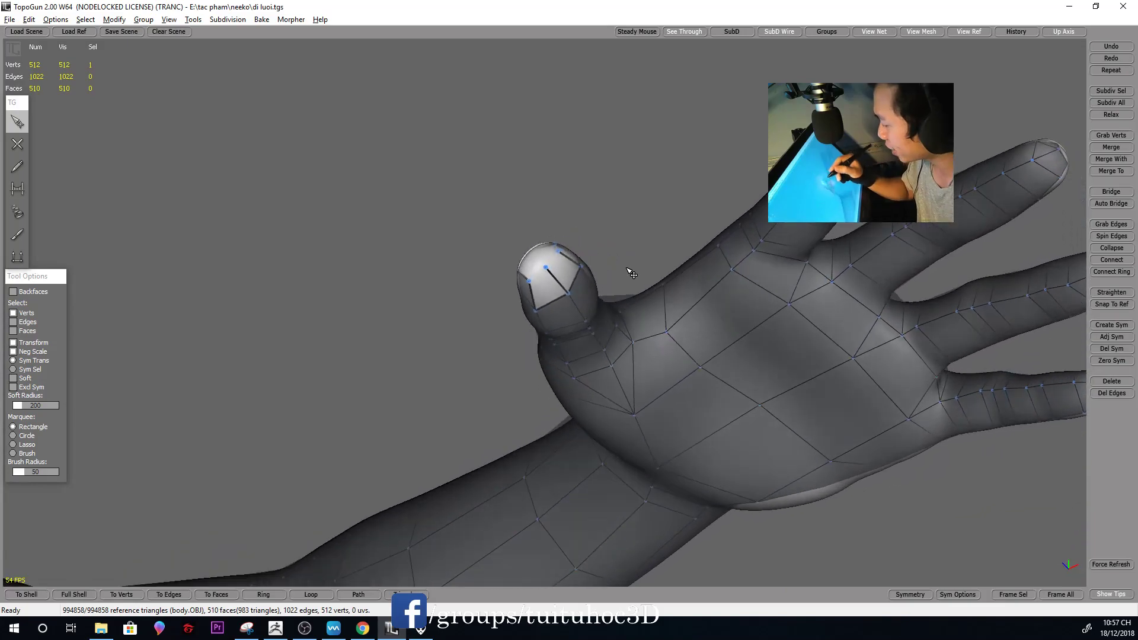
Fill the last faces over the thumb tip, reaching 515 faces
key("e")
left_click(530, 279)
mouse_move(530, 279)
left_mouse_down("alt")
mouse_move(514, 392)
mouse_move(744, 389)
mouse_move(721, 401)
mouse_move(663, 375)
left_mouse_up("alt")
left_click(514, 378)
Orbit and zoom around the hand and palm to inspect the completed thumb mesh
key("s")
key("e")
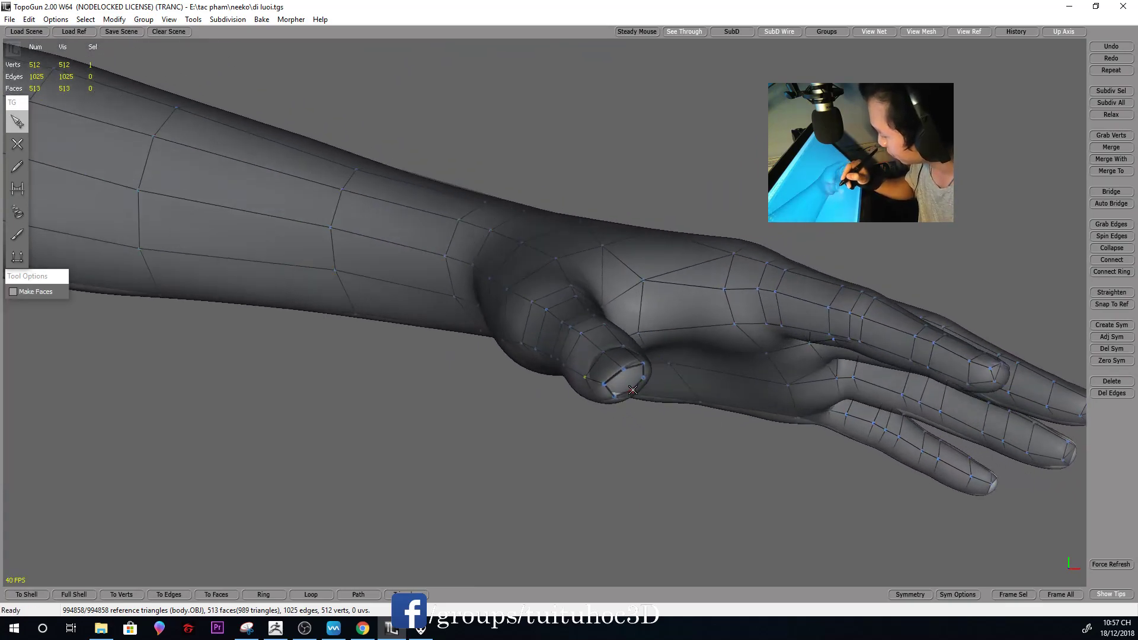
key("s")
mouse_move(632, 370)
left_mouse_down("alt")
mouse_move(599, 373)
mouse_move(599, 407)
mouse_move(651, 495)
mouse_move(736, 411)
mouse_move(879, 389)
mouse_move(915, 350)
mouse_move(906, 377)
mouse_move(747, 376)
mouse_move(756, 465)
mouse_move(757, 381)
mouse_move(797, 248)
mouse_move(698, 406)
mouse_move(735, 376)
mouse_move(729, 483)
mouse_move(803, 464)
mouse_move(797, 434)
mouse_move(762, 516)
mouse_move(658, 415)
mouse_move(698, 397)
mouse_move(740, 410)
left_mouse_up("alt")
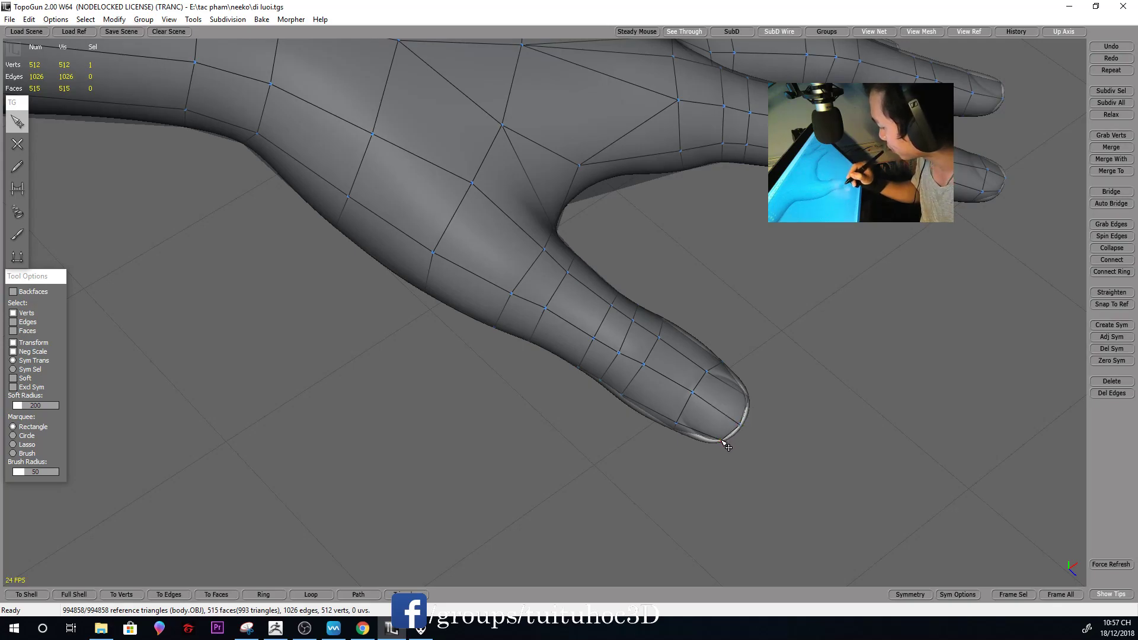
mouse_move(792, 415)
left_mouse_down("alt")
mouse_move(642, 330)
mouse_move(737, 389)
mouse_move(650, 304)
mouse_move(605, 217)
mouse_move(595, 274)
left_mouse_up("alt")
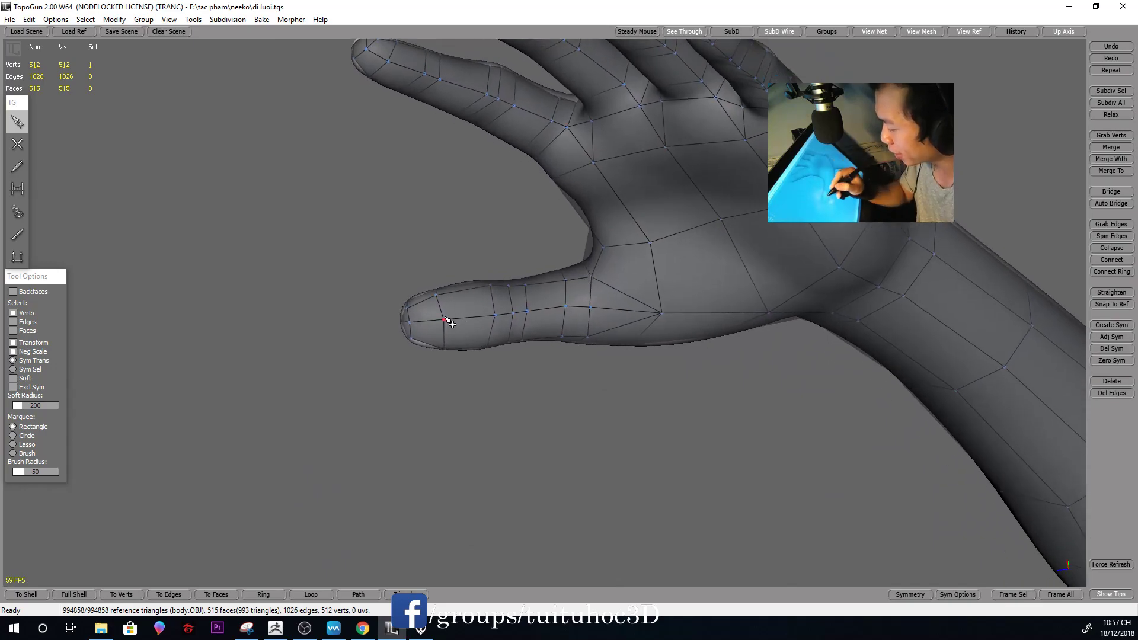
mouse_move(493, 323)
right_mouse_down()
mouse_move(500, 185)
mouse_move(531, 386)
mouse_move(484, 319)
mouse_move(579, 442)
mouse_move(638, 472)
mouse_move(680, 356)
mouse_move(689, 388)
mouse_move(820, 305)
mouse_move(723, 338)
mouse_move(729, 271)
mouse_move(884, 294)
mouse_move(858, 348)
mouse_move(942, 326)
mouse_move(713, 317)
mouse_move(703, 261)
mouse_move(683, 318)
right_mouse_up()
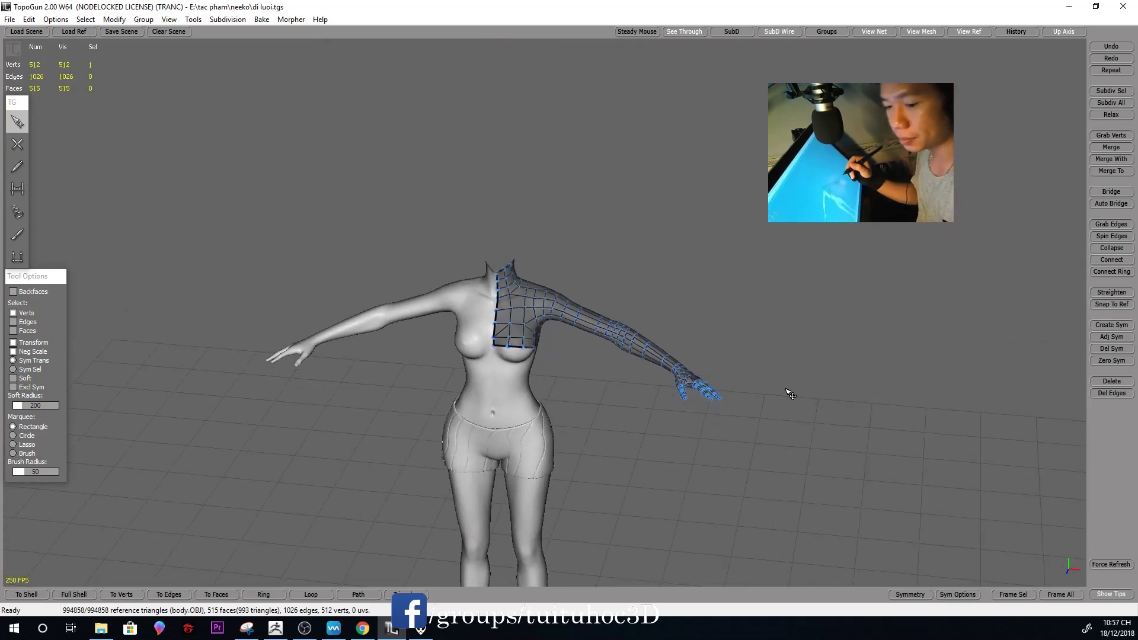
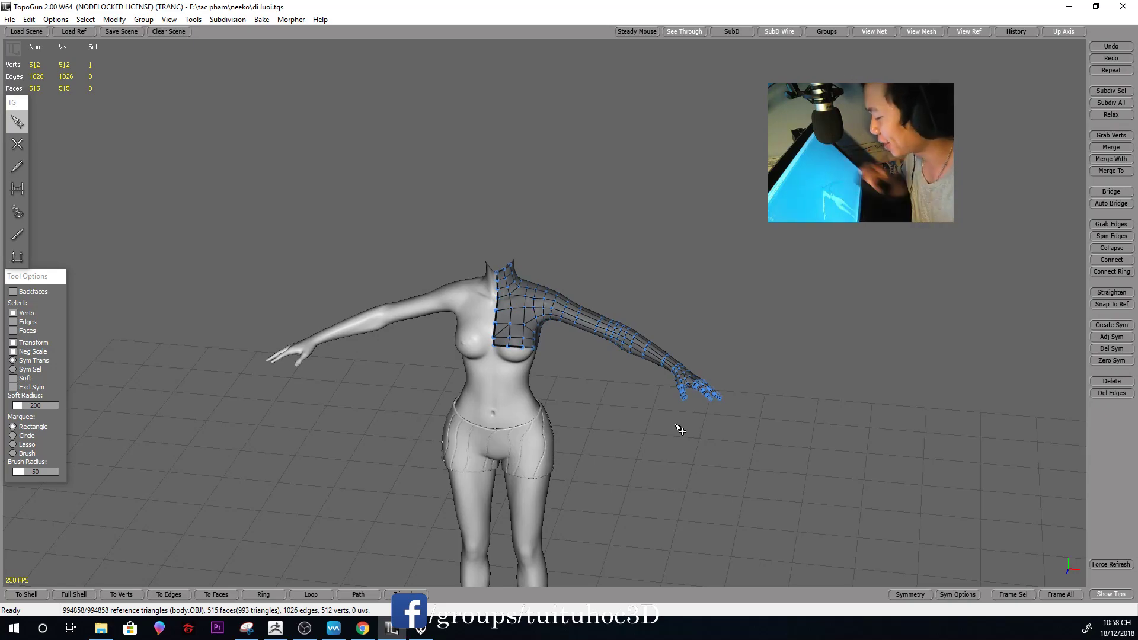
Orbit the body sculpt round to a full front view and zoom in on the torso
mouse_move(680, 431)
middle_mouse_down()
mouse_move(643, 323)
mouse_move(525, 296)
middle_mouse_up()
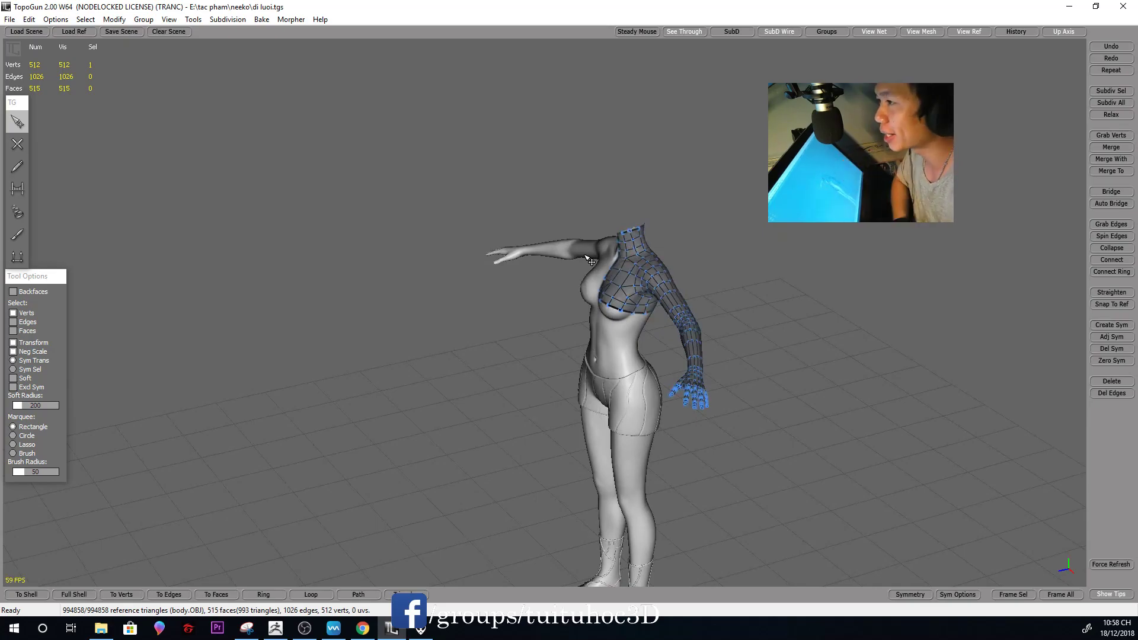
middle_click_drag(686, 296, 748, 332)
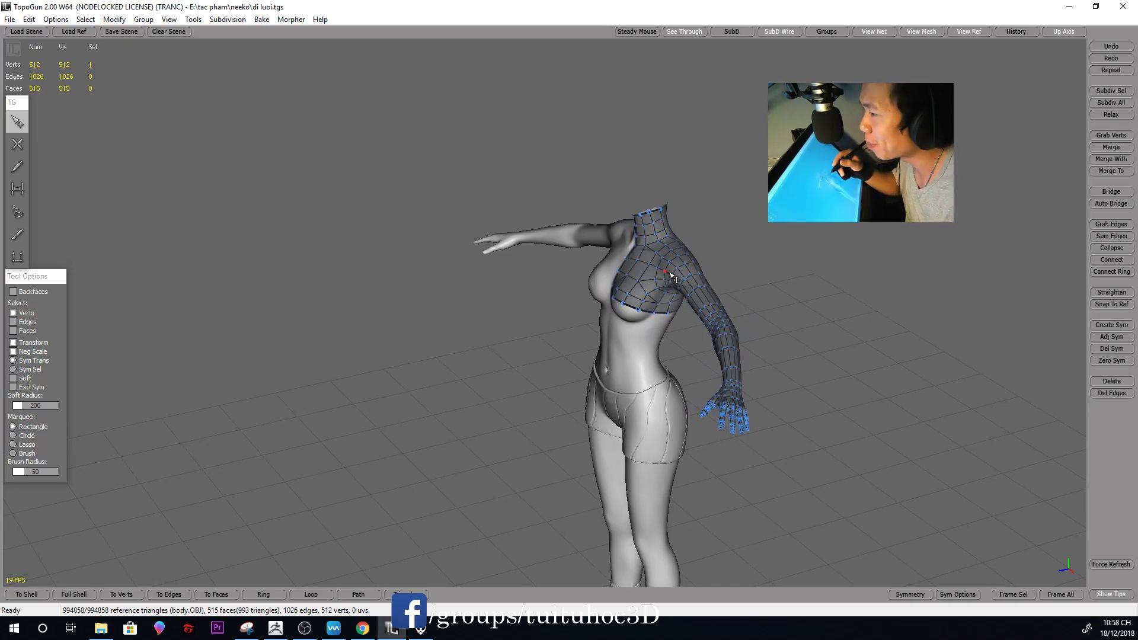
middle_click_drag(680, 233, 670, 304)
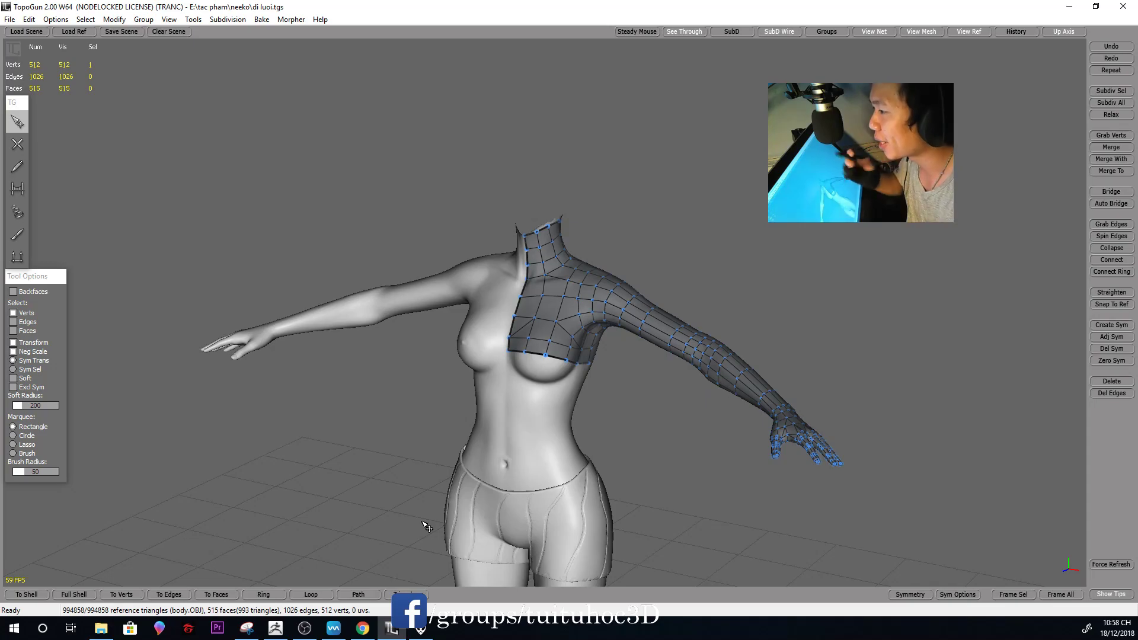
mouse_move(744, 255)
middle_mouse_down()
mouse_move(721, 254)
mouse_move(701, 287)
mouse_move(678, 270)
middle_mouse_up()
scroll(679, 269, "up", 2)
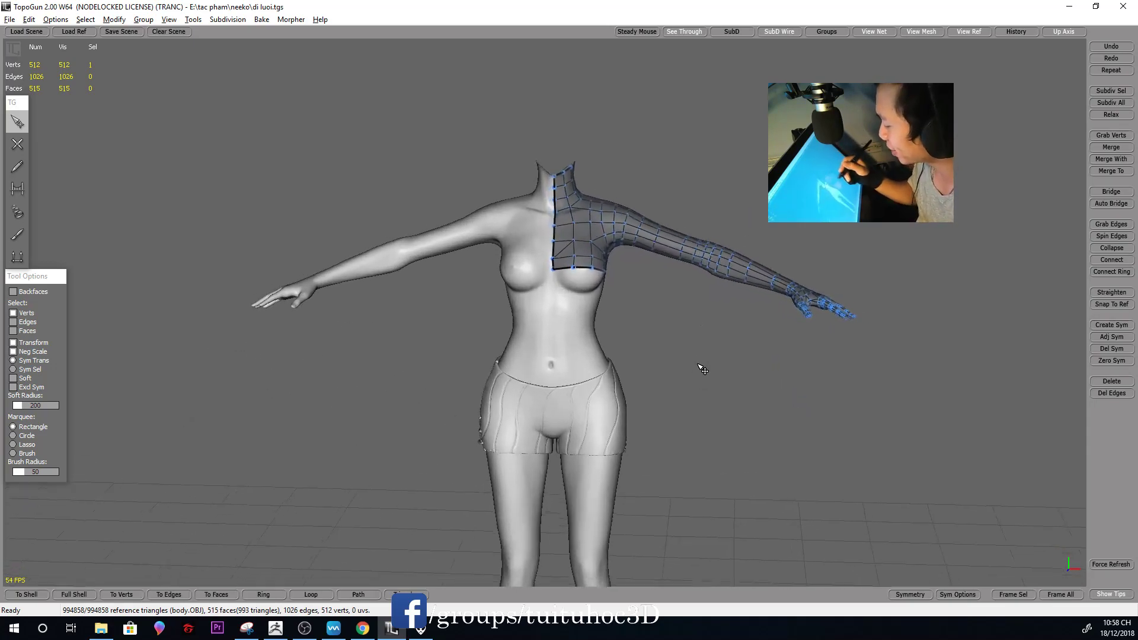
scroll(698, 360, "up", 2)
scroll(647, 330, "up", 2)
scroll(656, 318, "up", 2)
Add a vertex down the belly centre line toward the waistband
key("2")
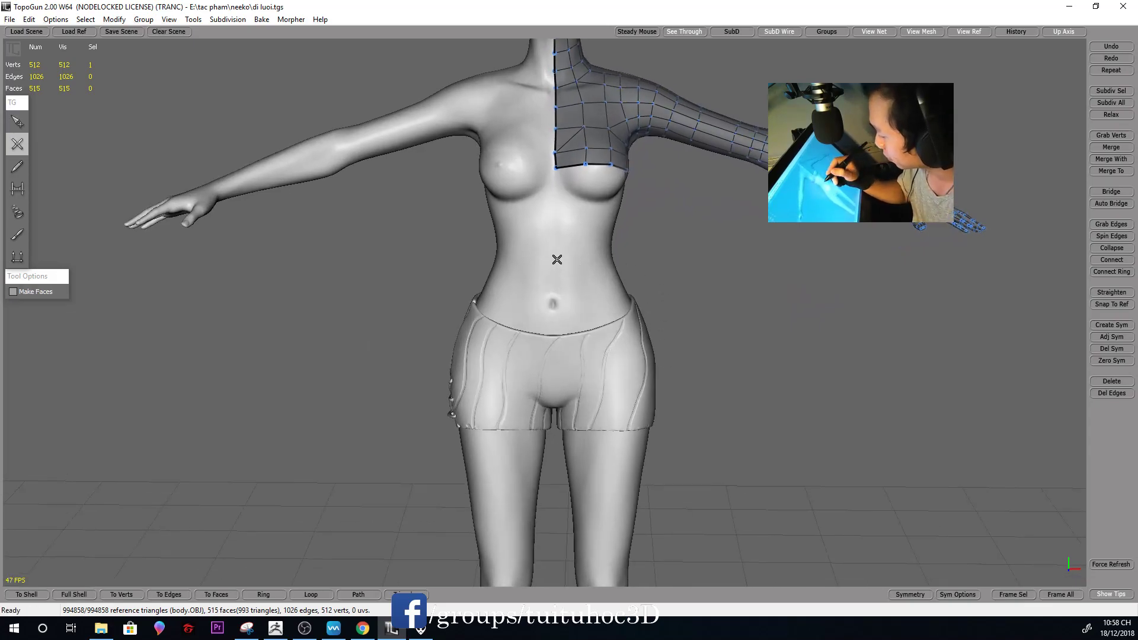
left_click(555, 293)
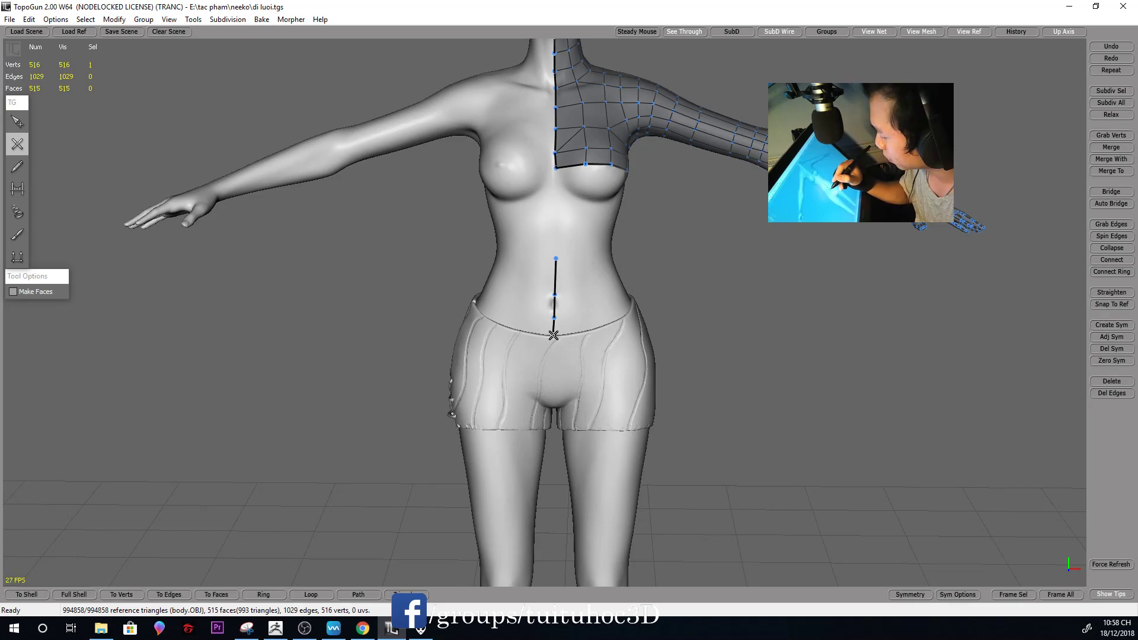
mouse_move(655, 323)
middle_mouse_down()
mouse_move(475, 340)
mouse_move(803, 298)
mouse_move(652, 297)
middle_mouse_up()
Select the top and lower belly-line vertices to check the new strand
key("q")
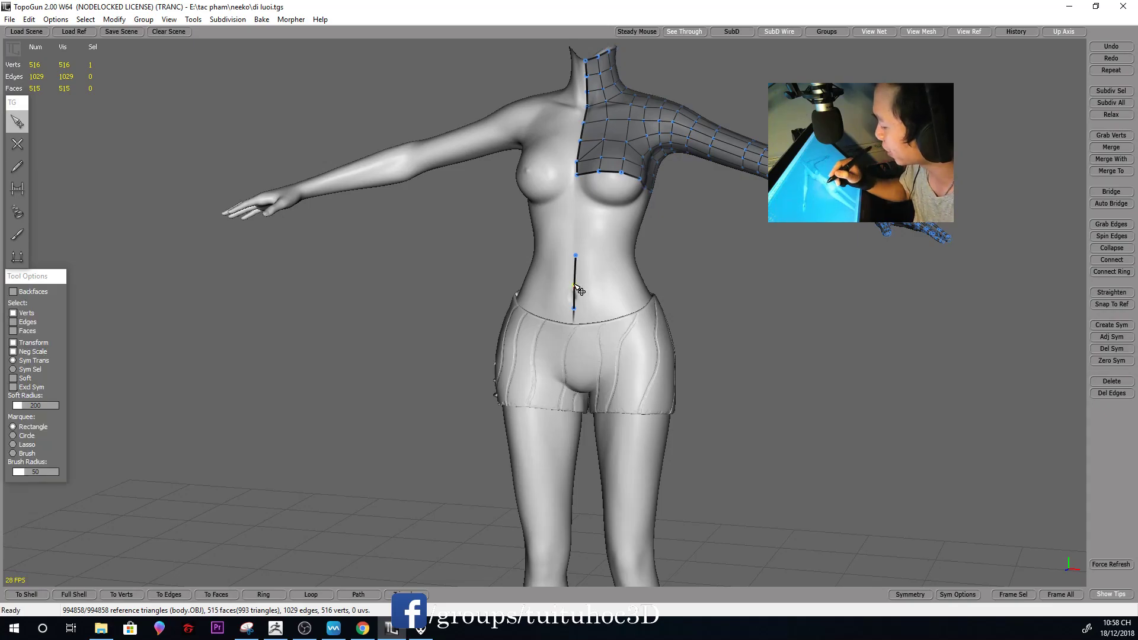
mouse_move(699, 288)
middle_mouse_down()
mouse_move(595, 316)
mouse_move(562, 286)
middle_mouse_up()
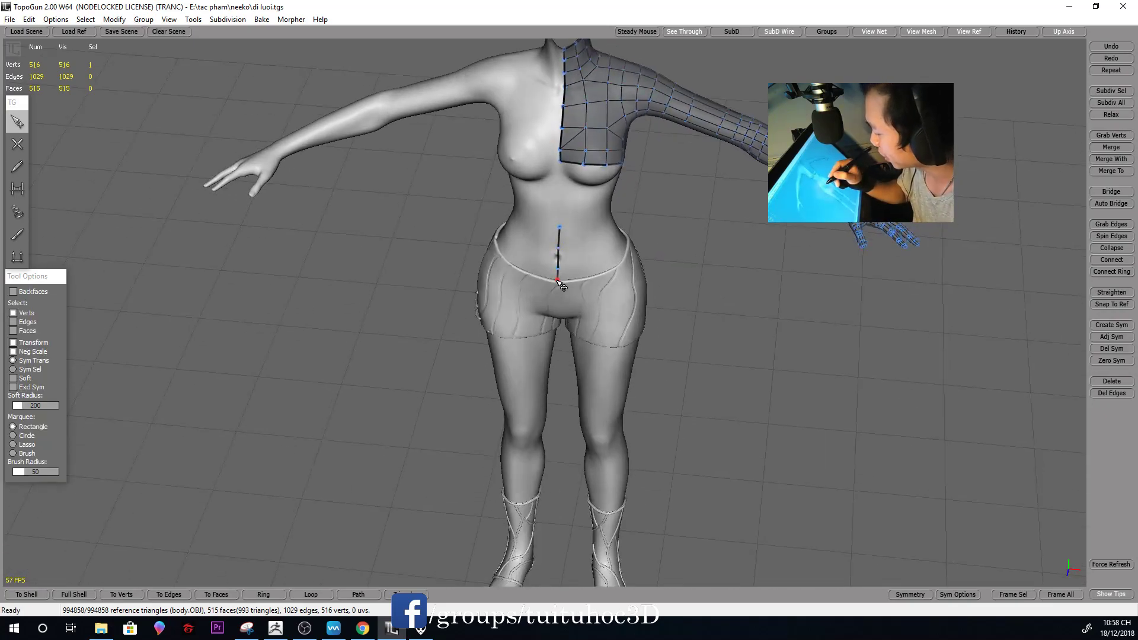
key("alt")
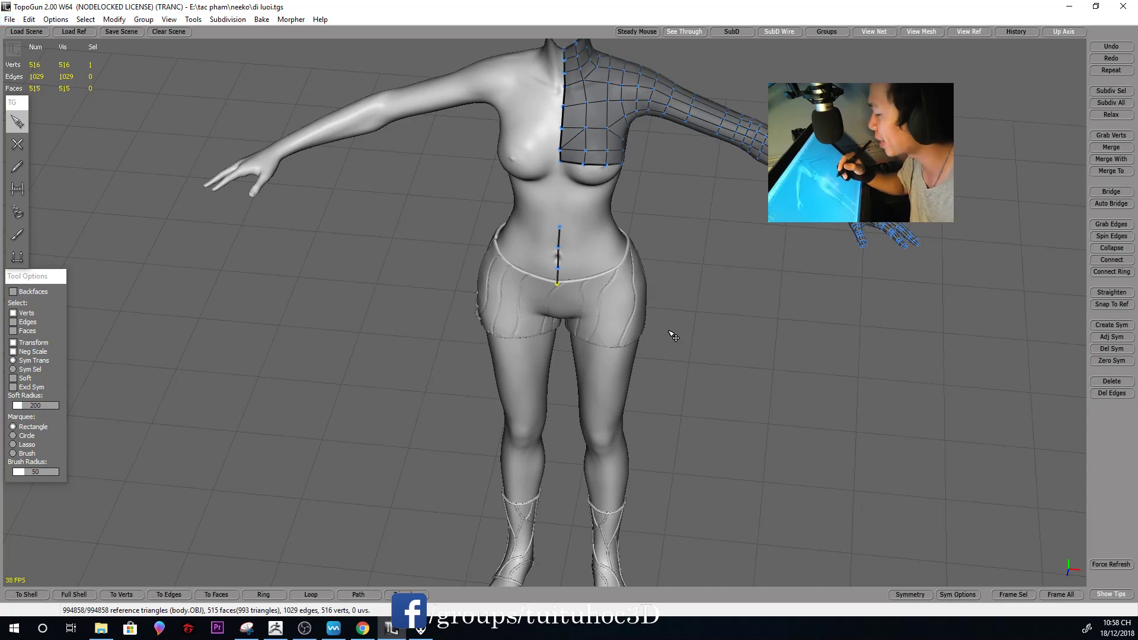
middle_click_drag(654, 382, 696, 227)
left_click(557, 242)
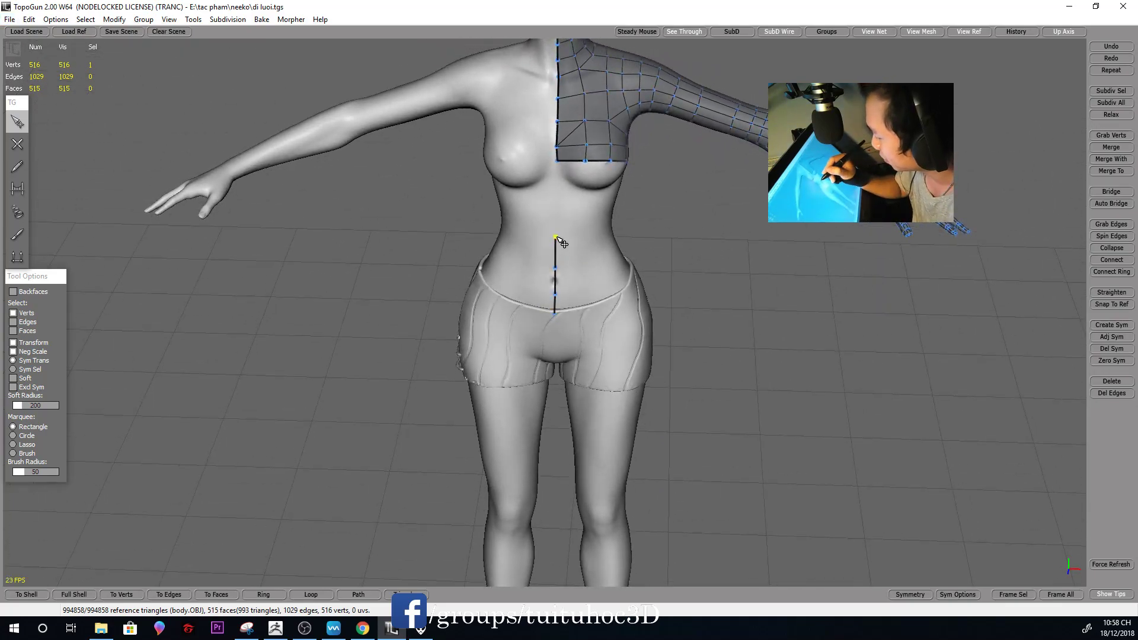
left_click(554, 291)
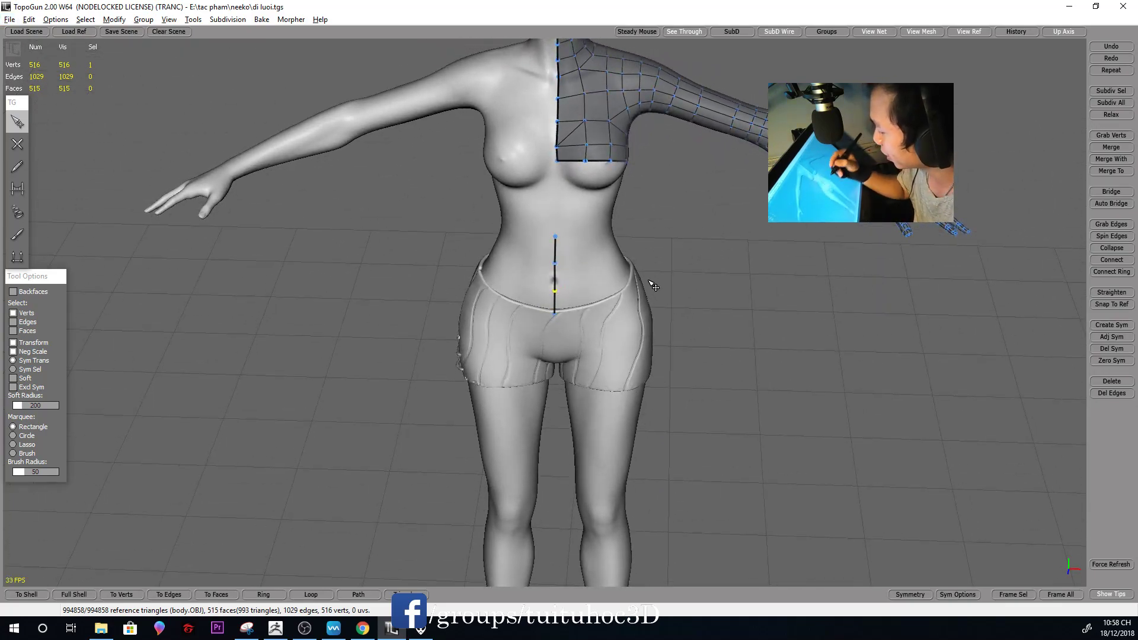
Orbit and zoom around the torso to review the belly line before drawing again
middle_click_drag(654, 286, 669, 261)
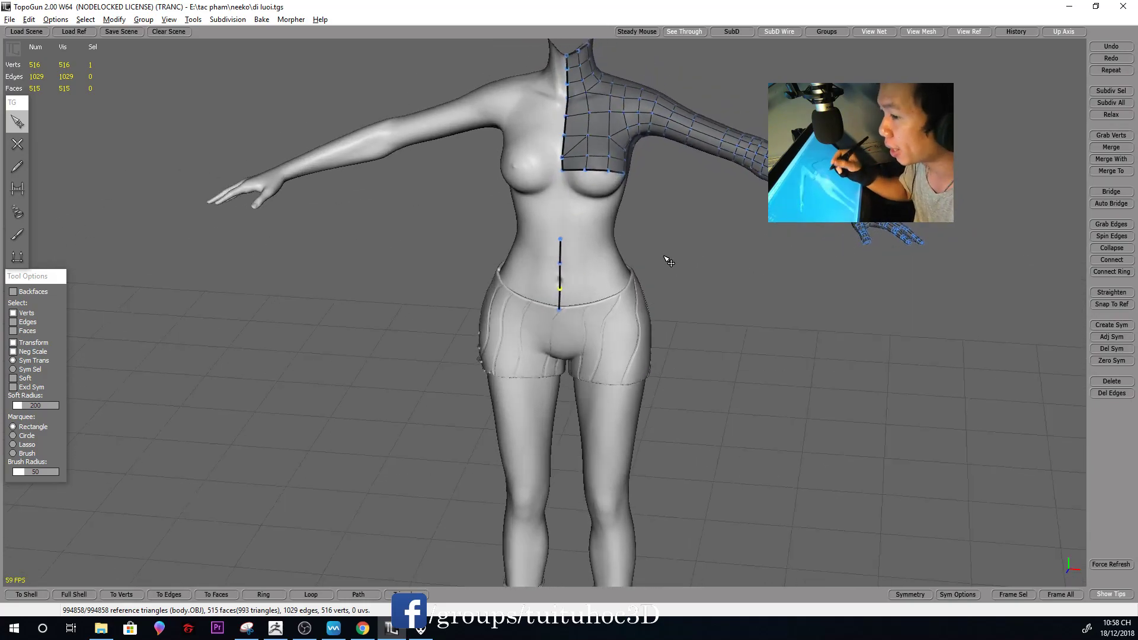
middle_click_drag(676, 298, 674, 319)
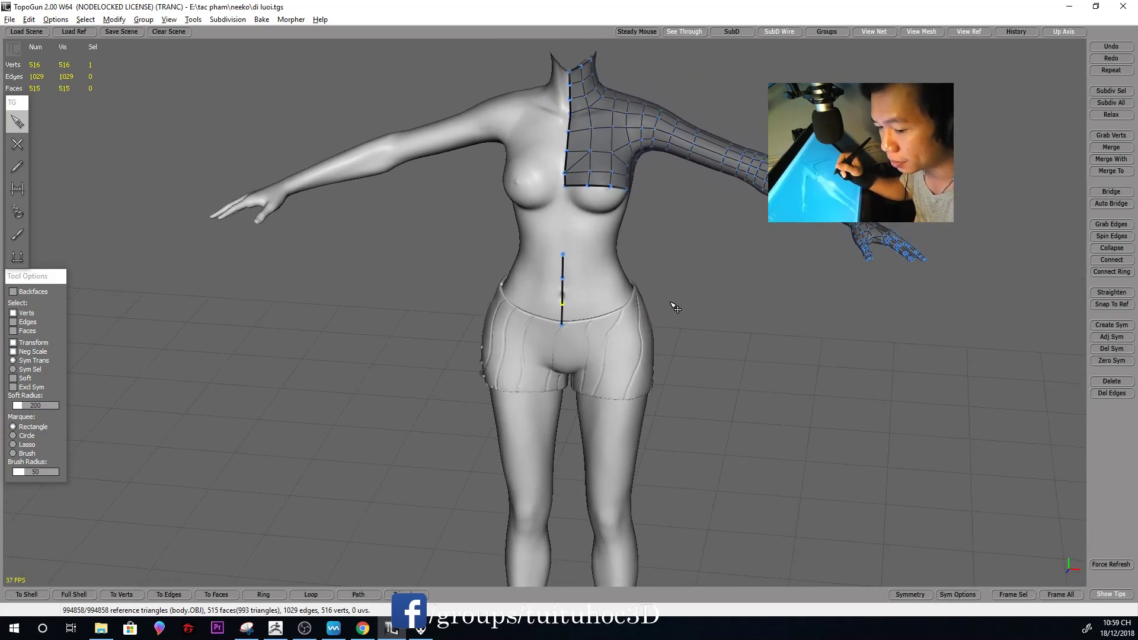
scroll(674, 319, "up", 3)
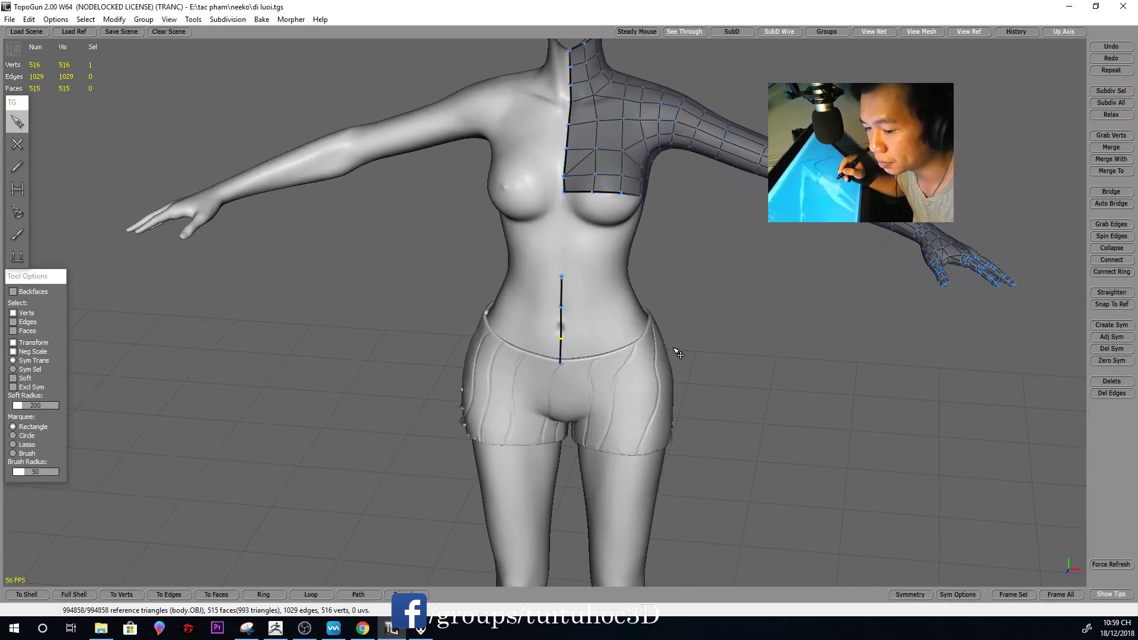
scroll(689, 314, "down", 2)
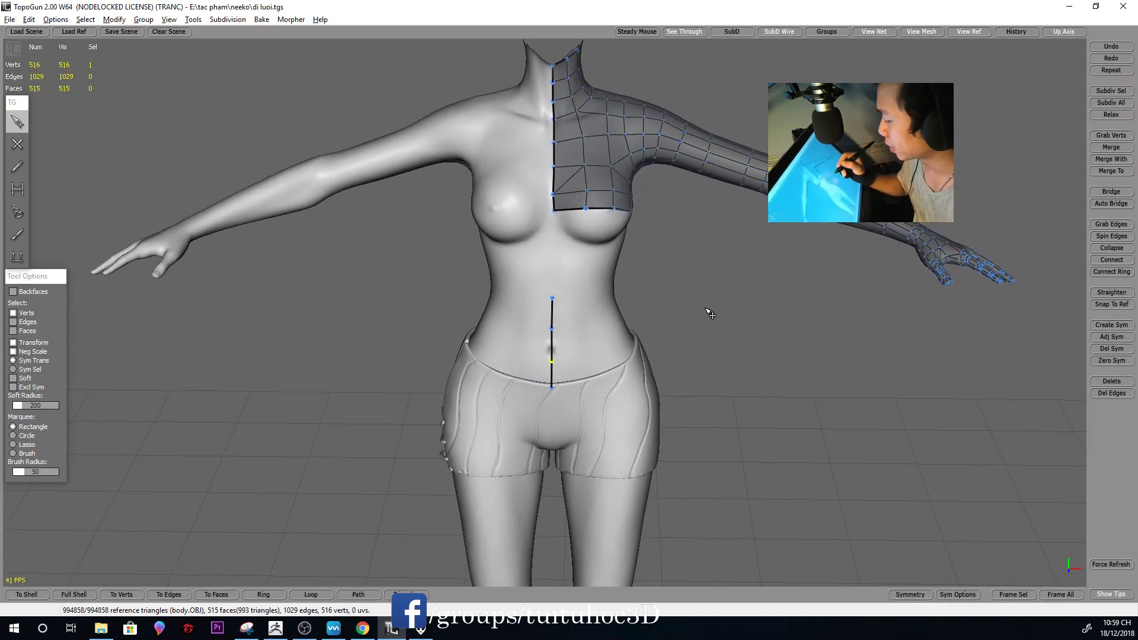
middle_click_drag(690, 315, 612, 213)
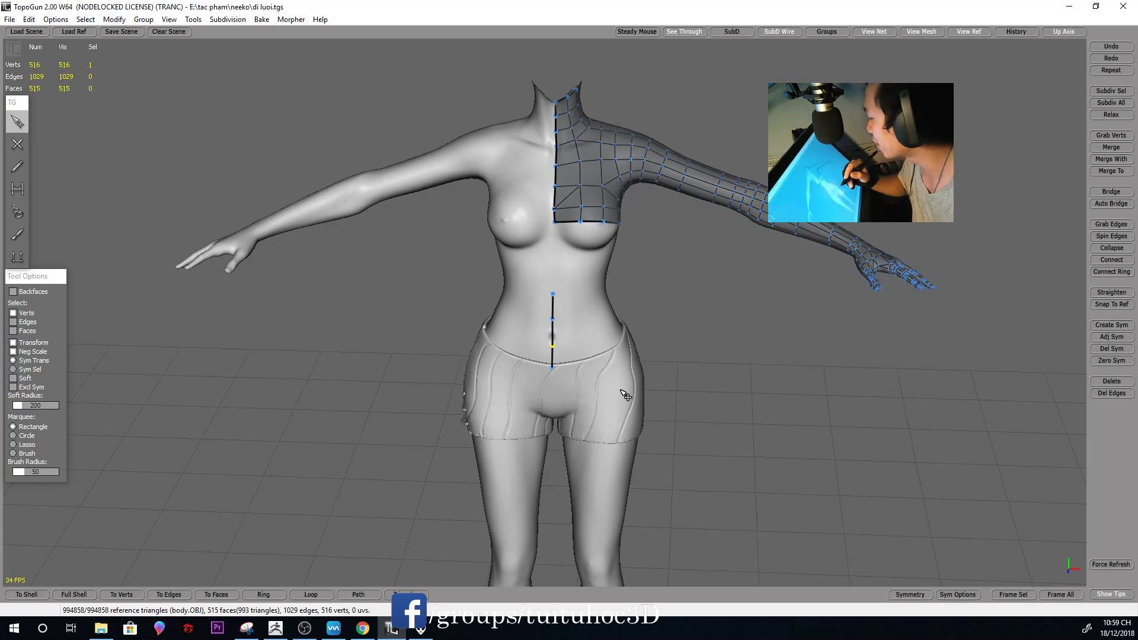
middle_click_drag(682, 330, 678, 376)
scroll(652, 310, "up", 2)
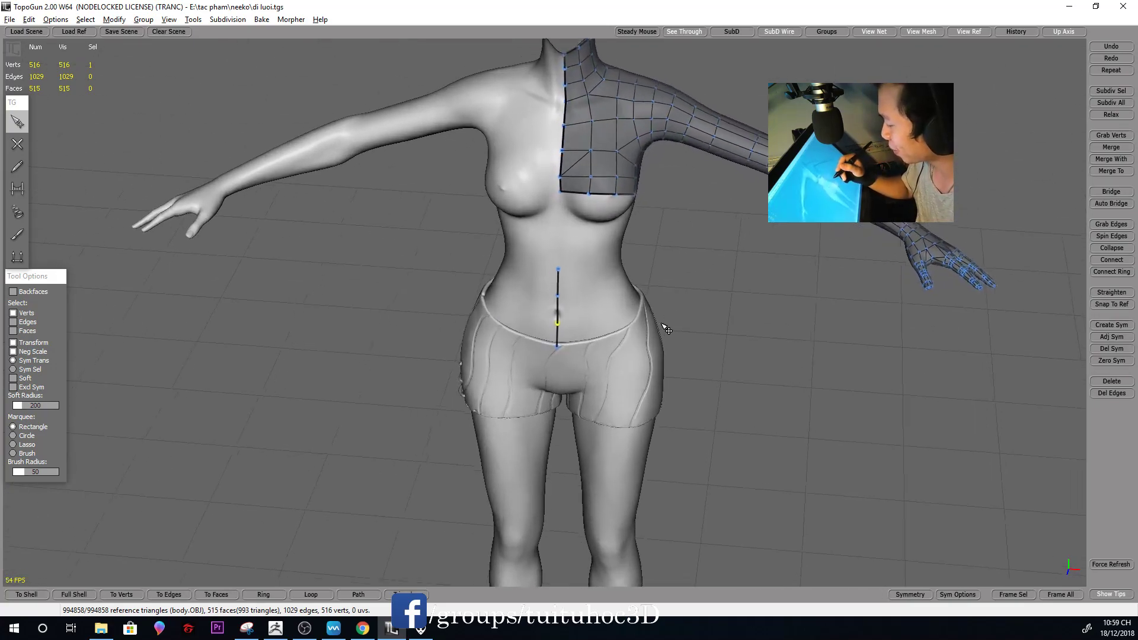
scroll(663, 325, "up", 2)
key("w")
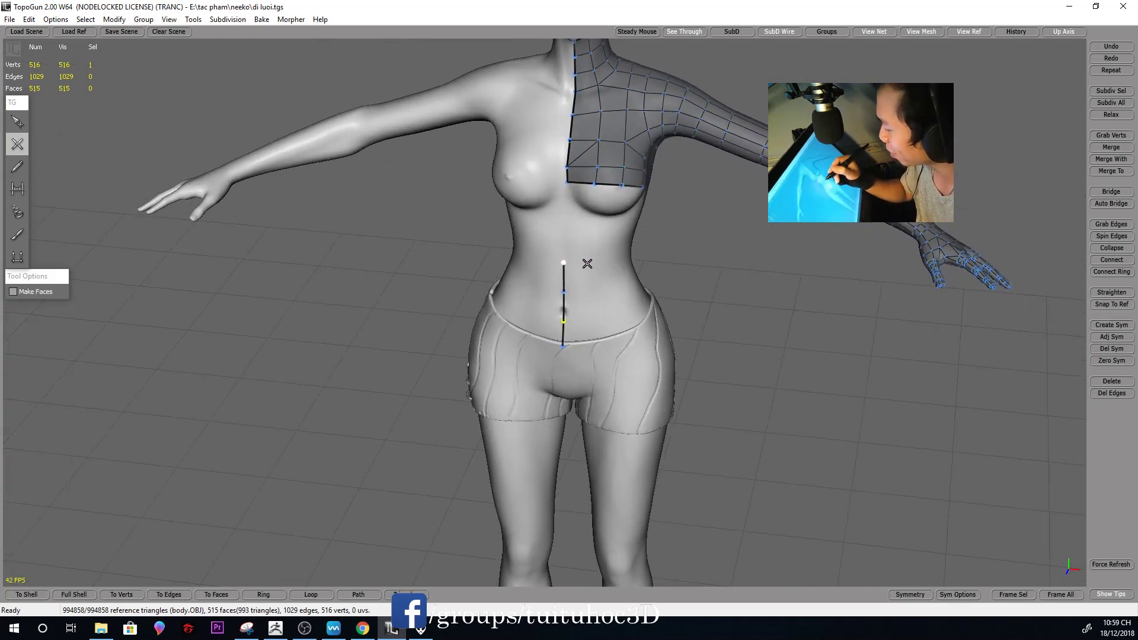
Add waist vertices from the top belly vertex out toward the side of the torso
left_click(594, 262)
scroll(694, 272, "down", 3)
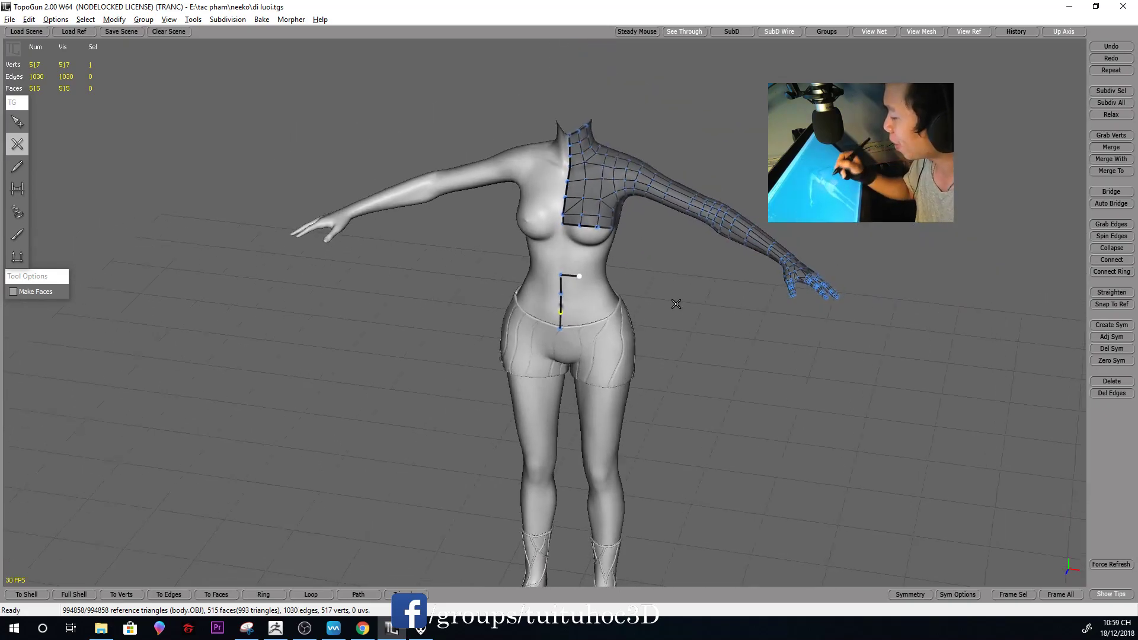
scroll(676, 304, "up", 1)
scroll(729, 279, "up", 2)
scroll(719, 279, "up", 2)
scroll(641, 252, "down", 3)
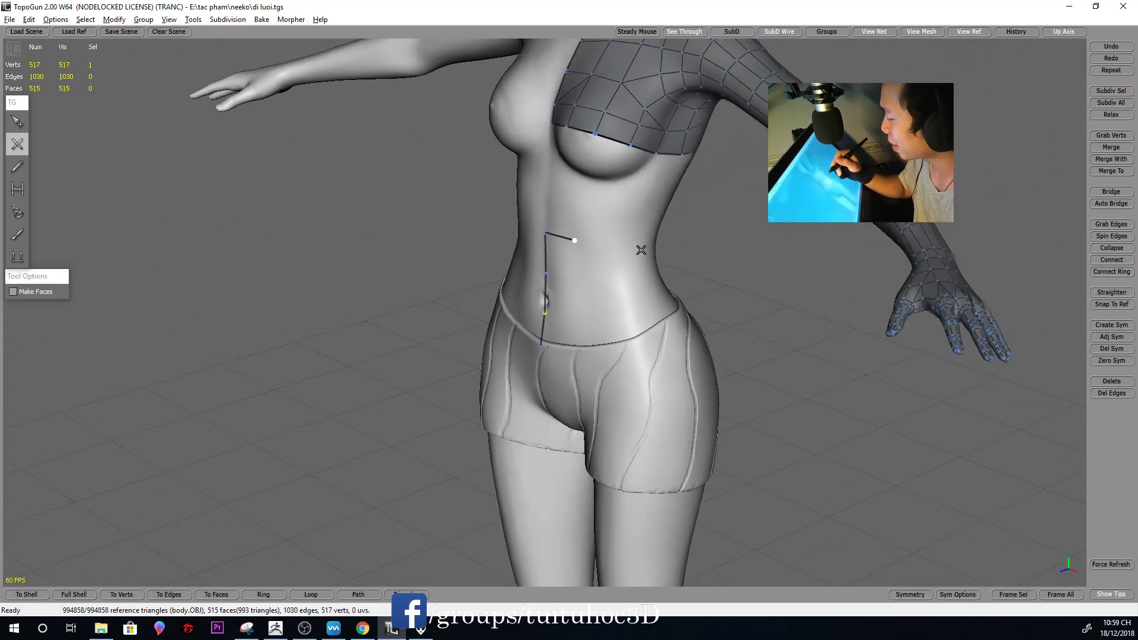
middle_click_drag(641, 251, 623, 283)
left_click(595, 291)
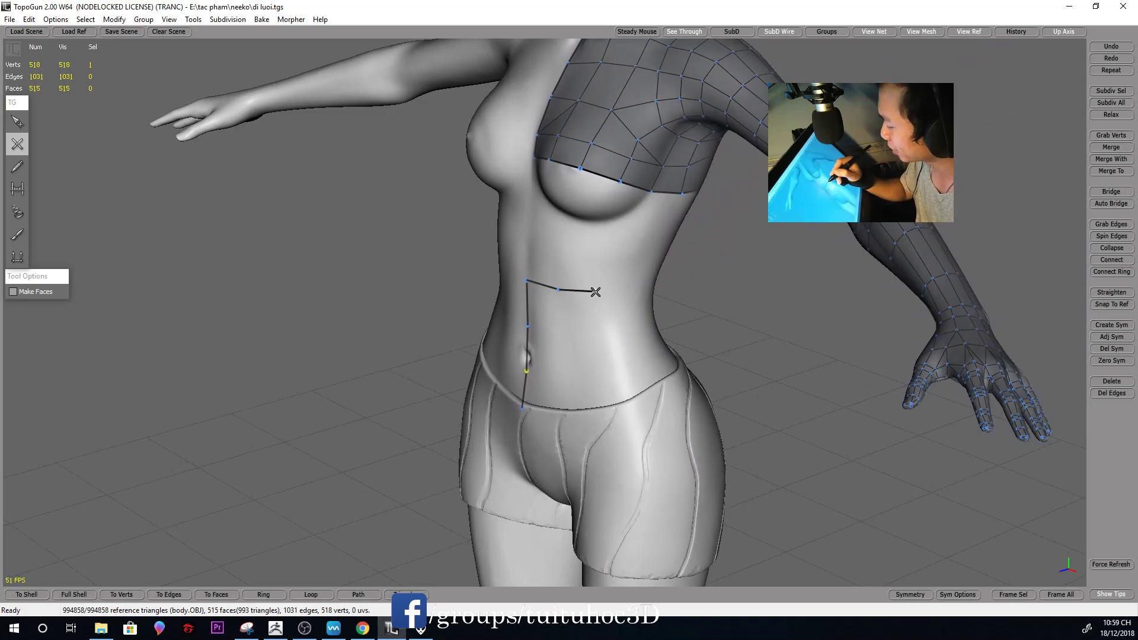
middle_click_drag(706, 284, 609, 294)
left_click(622, 290)
Carry the waist strand round to the back and nudge its middle vertex left
mouse_move(701, 283)
middle_mouse_down()
mouse_move(667, 297)
mouse_move(648, 277)
mouse_move(601, 277)
middle_mouse_up()
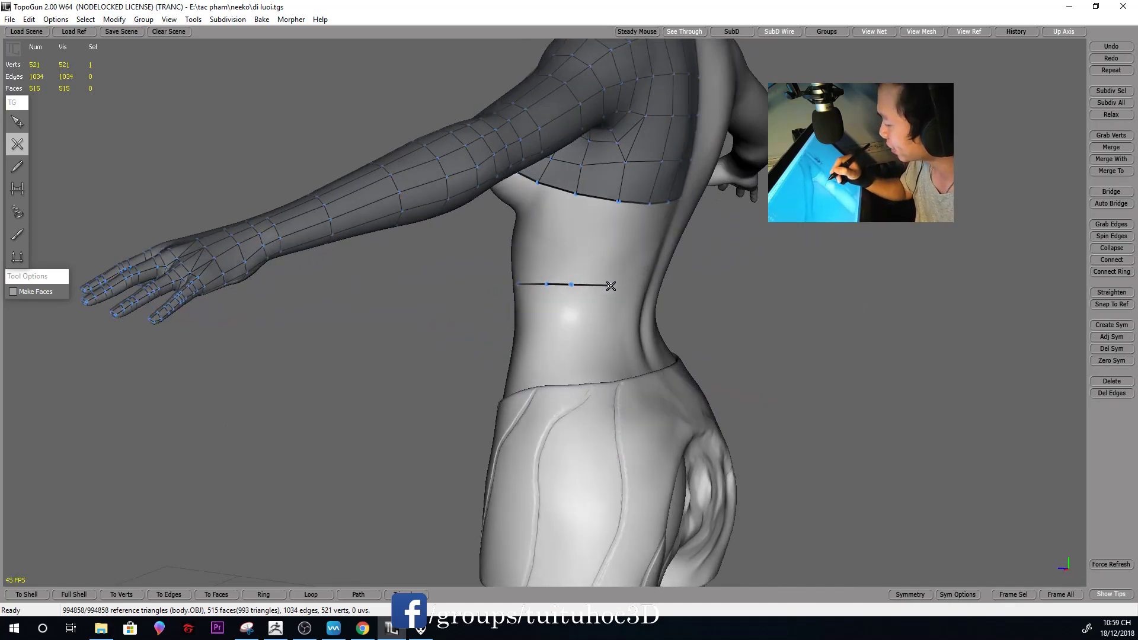
middle_click_drag(709, 273, 584, 241)
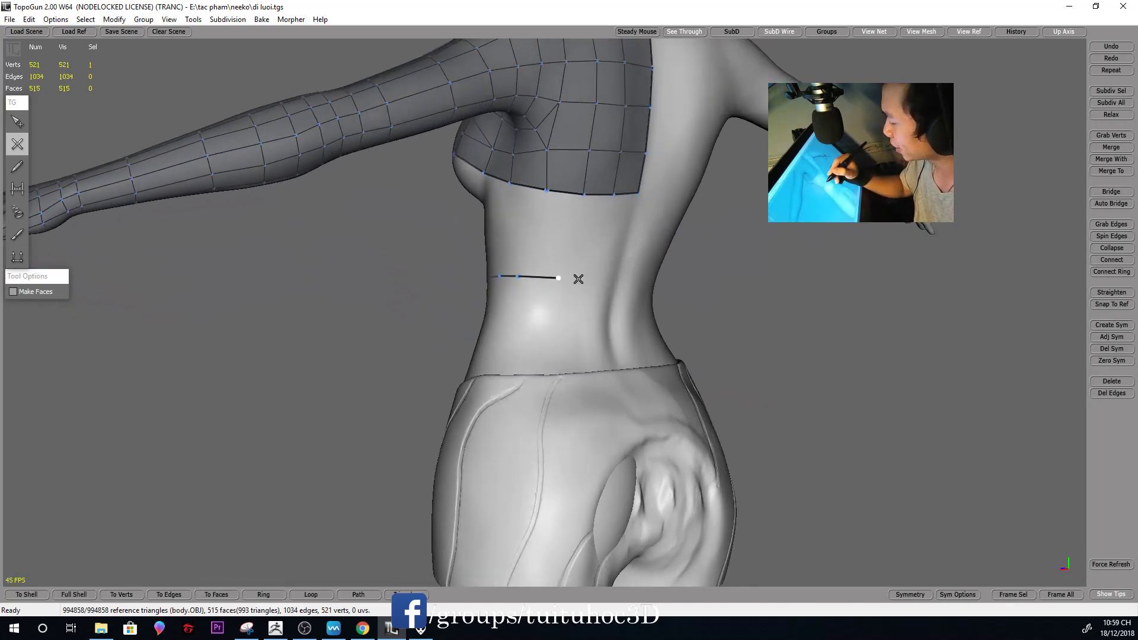
left_click_drag(558, 277, 544, 277, "ctrl")
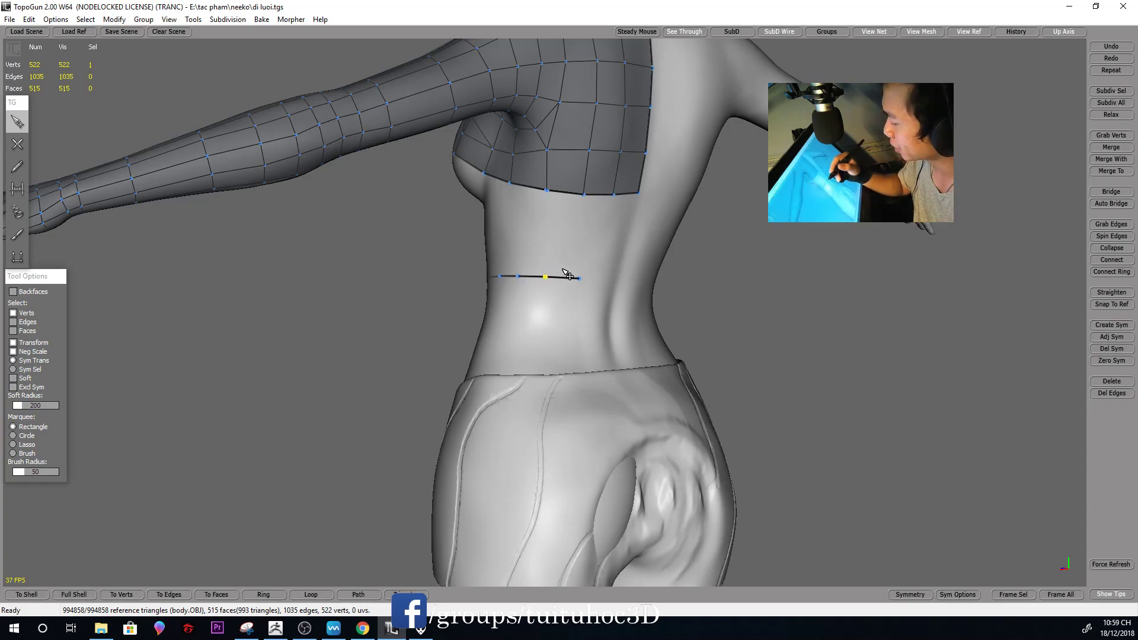
mouse_move(605, 278)
middle_mouse_down()
mouse_move(564, 274)
mouse_move(574, 261)
mouse_move(644, 274)
mouse_move(736, 318)
mouse_move(805, 318)
middle_mouse_up()
key("s")
left_click(543, 274)
Orbit around the body and pick a vertex on the side of the waist strand
scroll(617, 274, "down", 2)
scroll(617, 274, "down", 2)
mouse_move(739, 221)
middle_mouse_down()
mouse_move(717, 270)
mouse_move(666, 195)
middle_mouse_up()
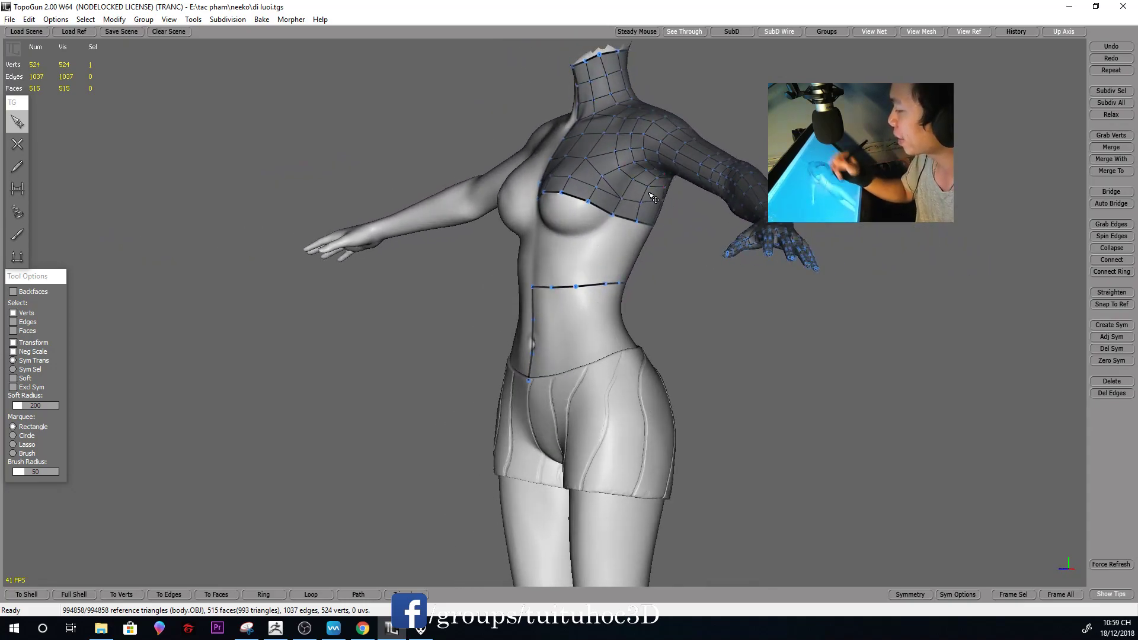
mouse_move(670, 252)
middle_mouse_down()
mouse_move(717, 288)
mouse_move(713, 297)
mouse_move(598, 324)
mouse_move(701, 292)
mouse_move(581, 275)
middle_mouse_up()
left_click(568, 271)
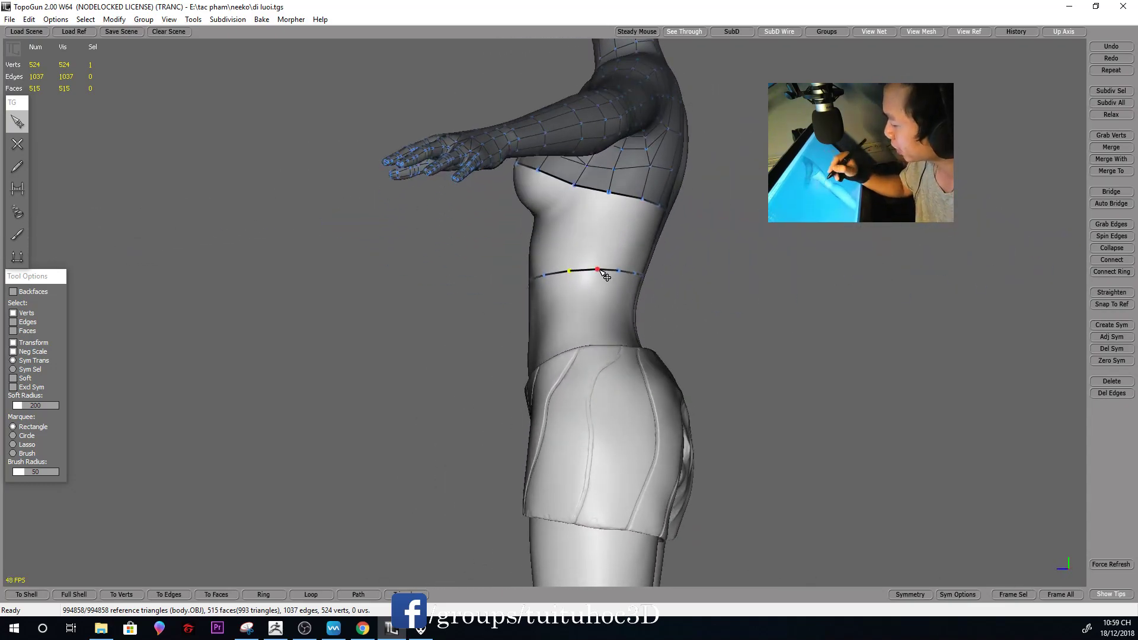
mouse_move(674, 264)
middle_mouse_down()
mouse_move(596, 279)
mouse_move(612, 268)
mouse_move(542, 294)
mouse_move(551, 254)
middle_mouse_up()
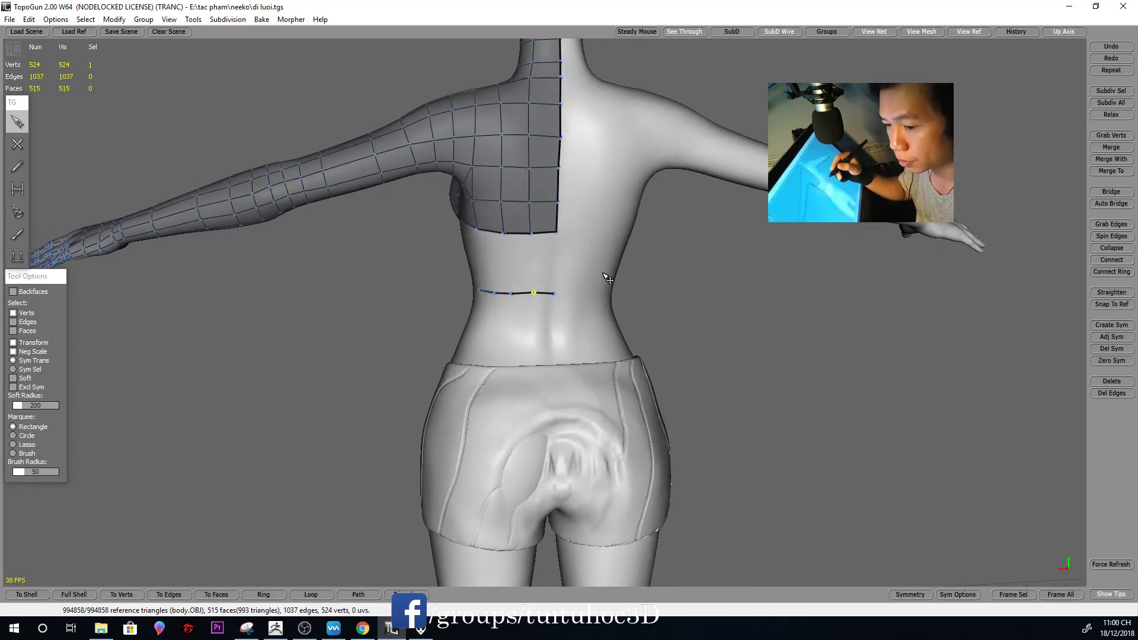
Orbit back to the front and zoom in on the belly centre line
key("c")
key("s")
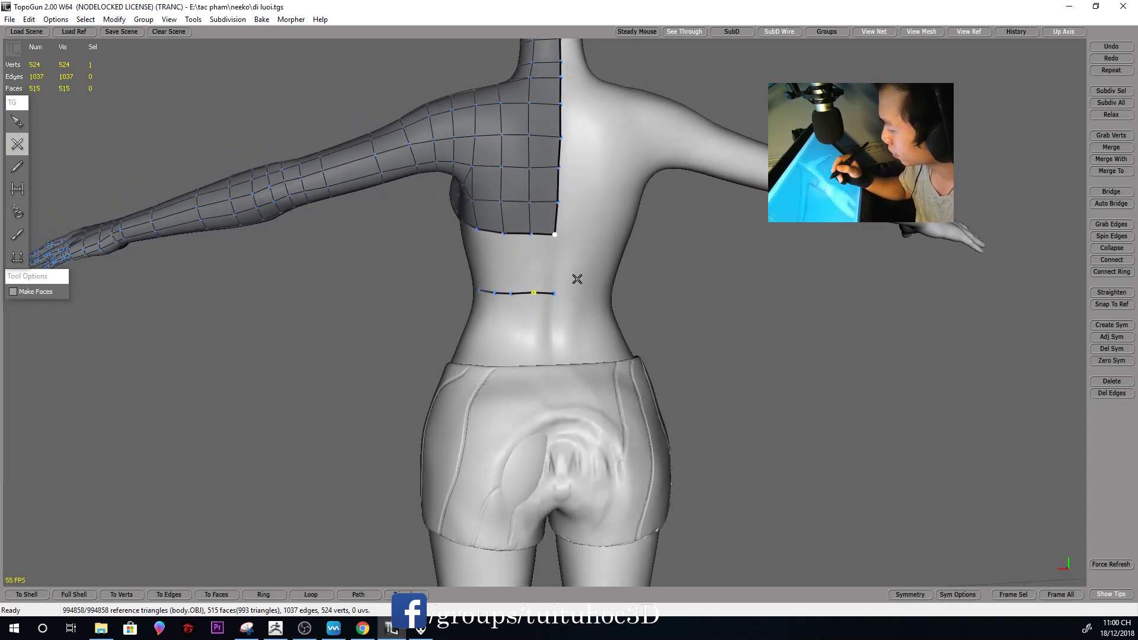
mouse_move(602, 284)
middle_mouse_down()
mouse_move(864, 274)
mouse_move(843, 338)
mouse_move(714, 369)
middle_mouse_up()
key("s")
scroll(714, 369, "up", 2)
scroll(705, 320, "up", 1)
key("c")
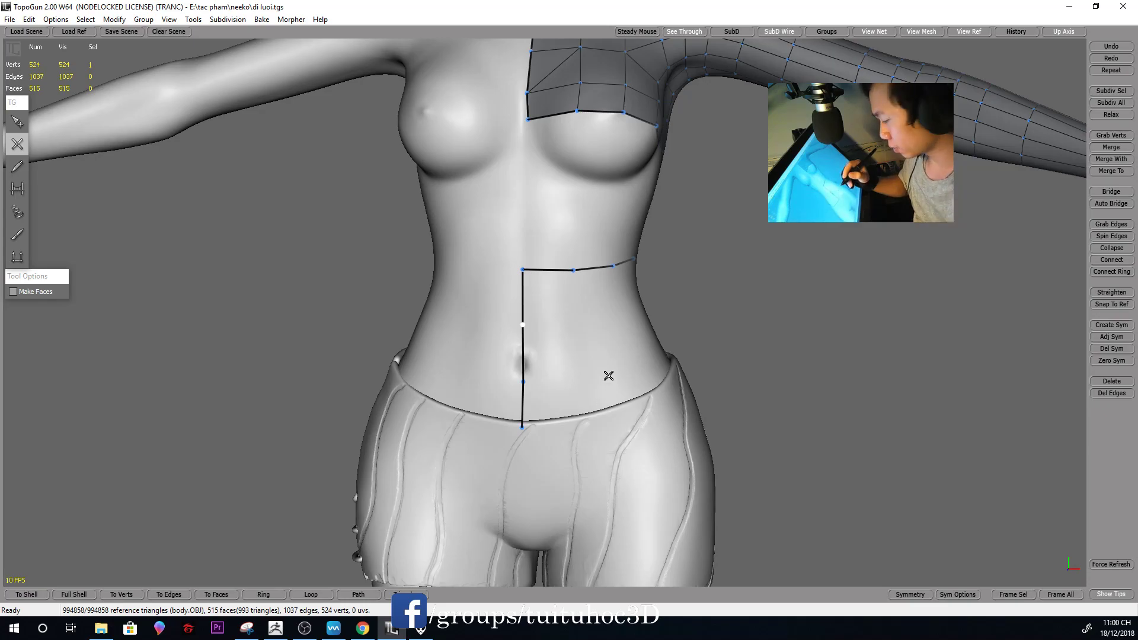
Draw a lower waist strand out from the navel-level vertex around the side
left_click_drag(568, 319, 576, 324)
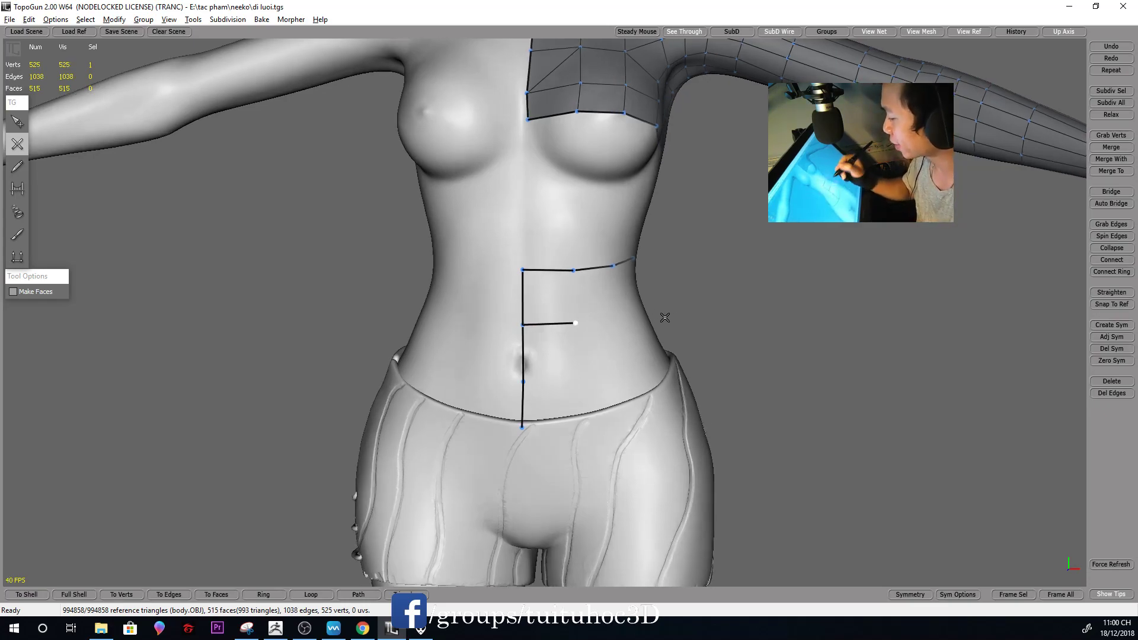
middle_click_drag(662, 315, 620, 317)
left_click(617, 322)
middle_click_drag(705, 310, 635, 330)
left_click(633, 334)
mouse_move(725, 327)
middle_mouse_down()
mouse_move(528, 312)
mouse_move(595, 310)
mouse_move(564, 323)
middle_mouse_up()
left_click(573, 333)
left_click(559, 330)
left_click(564, 328)
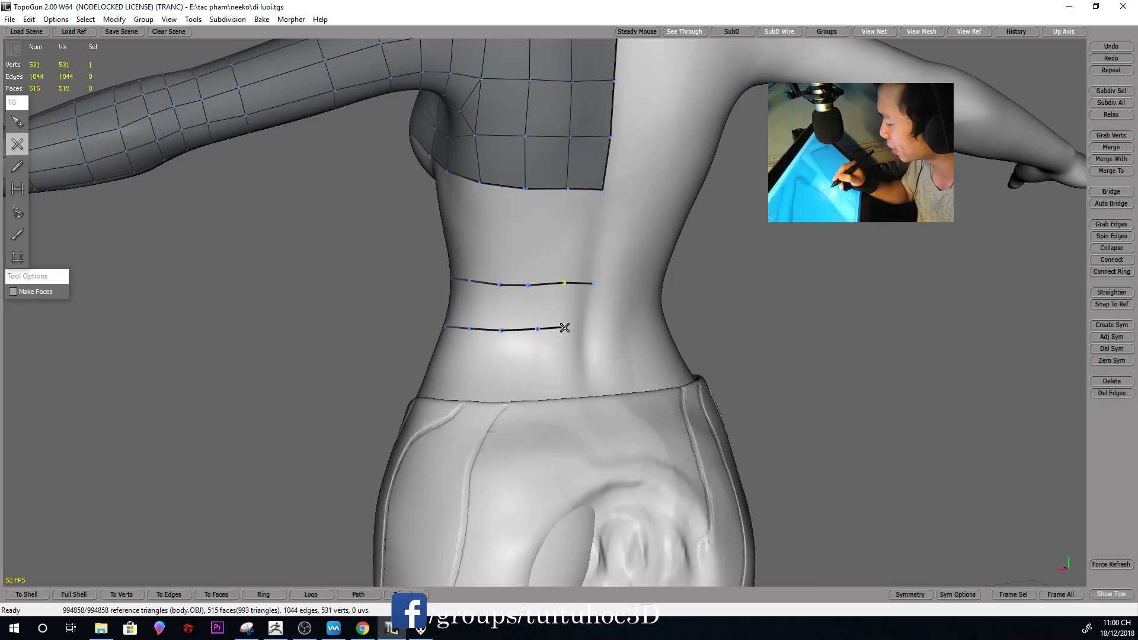
Join the two waist strands at the back and raise an abdomen vertex to straighten the edge
mouse_move(643, 313)
middle_mouse_down()
mouse_move(557, 292)
mouse_move(696, 294)
mouse_move(734, 333)
mouse_move(796, 349)
middle_mouse_up()
left_click(553, 294)
key("s")
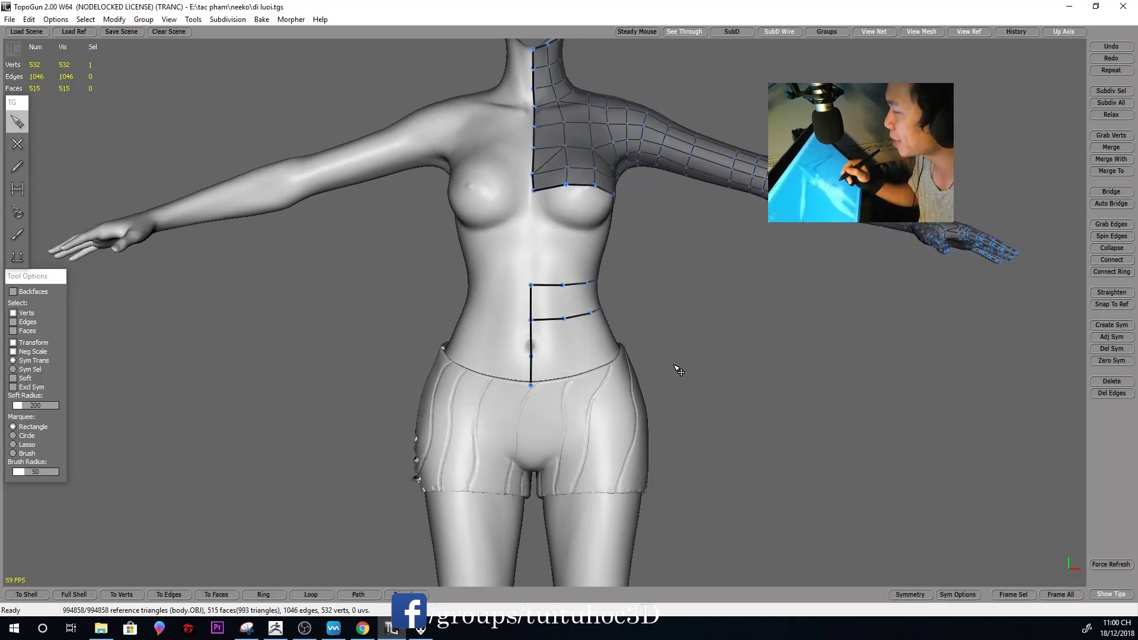
mouse_move(665, 324)
middle_mouse_down()
mouse_move(655, 322)
mouse_move(662, 331)
middle_mouse_up()
left_click_drag(567, 320, 567, 316)
mouse_move(603, 320)
middle_mouse_down()
mouse_move(593, 319)
mouse_move(627, 318)
middle_mouse_up()
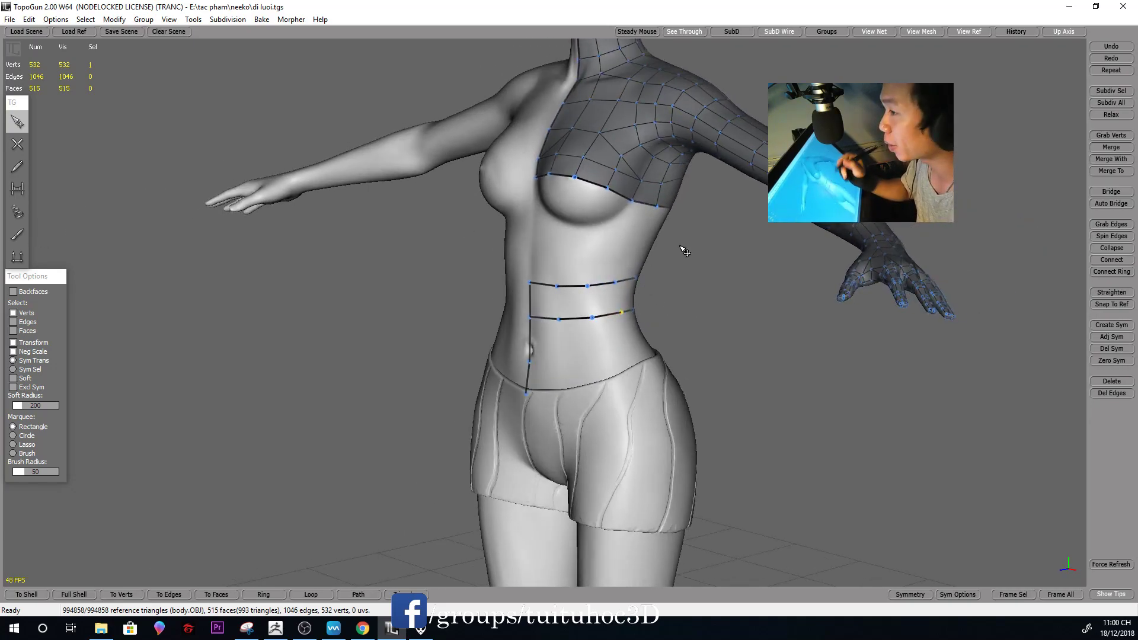
scroll(681, 335, "down", 3)
mouse_move(737, 315)
middle_mouse_down()
mouse_move(770, 272)
mouse_move(681, 272)
middle_mouse_up()
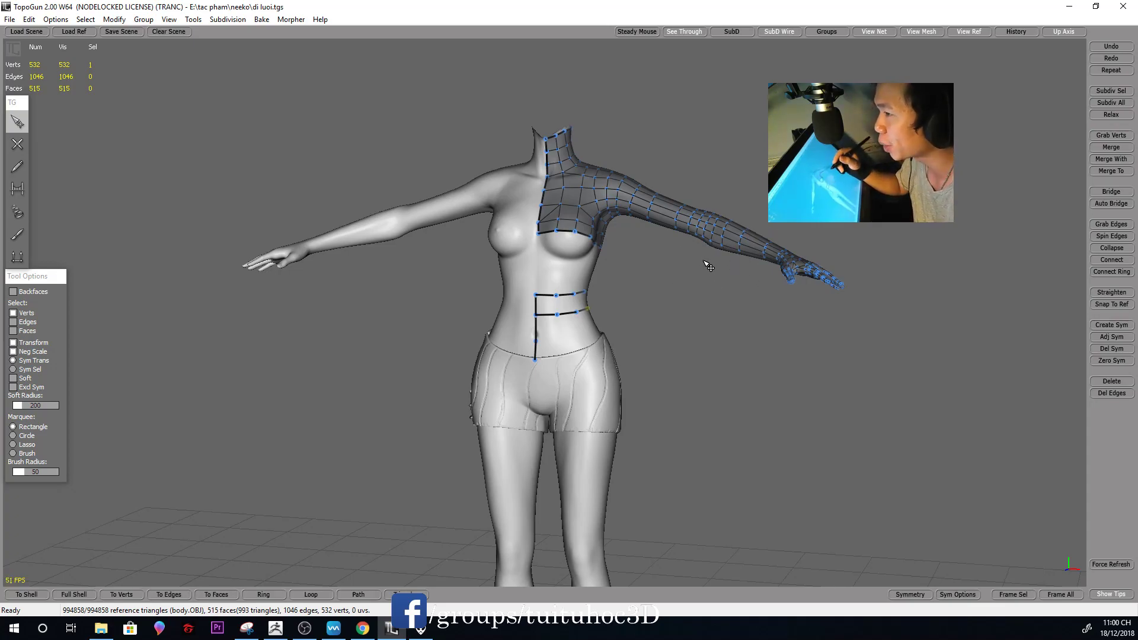
Orbit the model back to a front view and zoom in on the belly
mouse_move(707, 273)
middle_mouse_down()
mouse_move(565, 230)
mouse_move(553, 292)
middle_mouse_up()
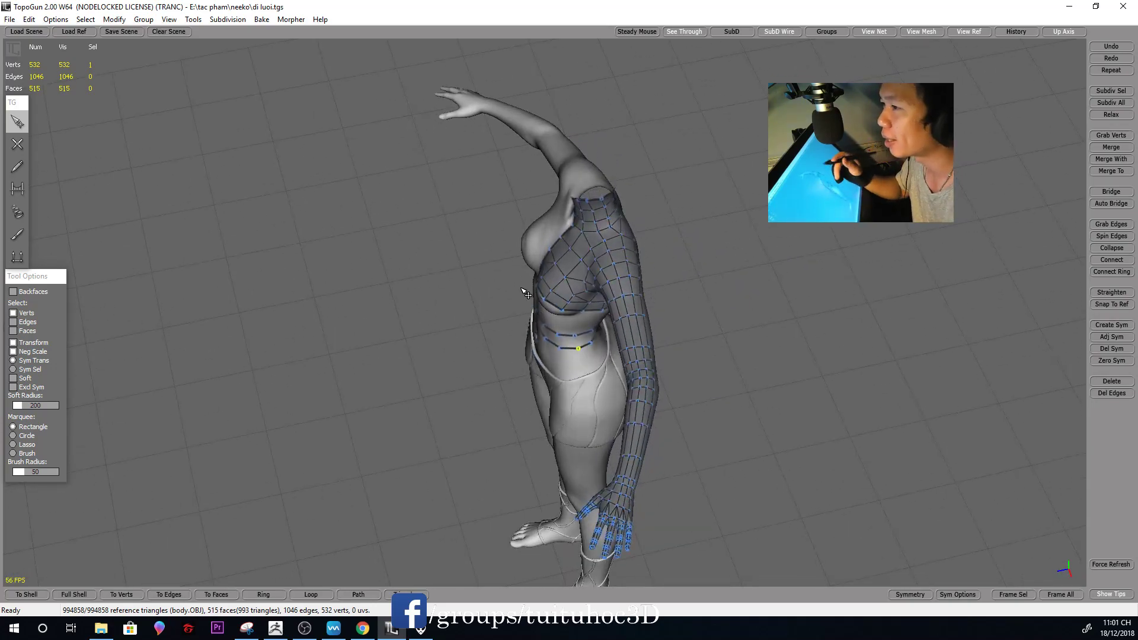
mouse_move(642, 351)
middle_mouse_down()
mouse_move(724, 307)
mouse_move(652, 291)
mouse_move(607, 192)
middle_mouse_up()
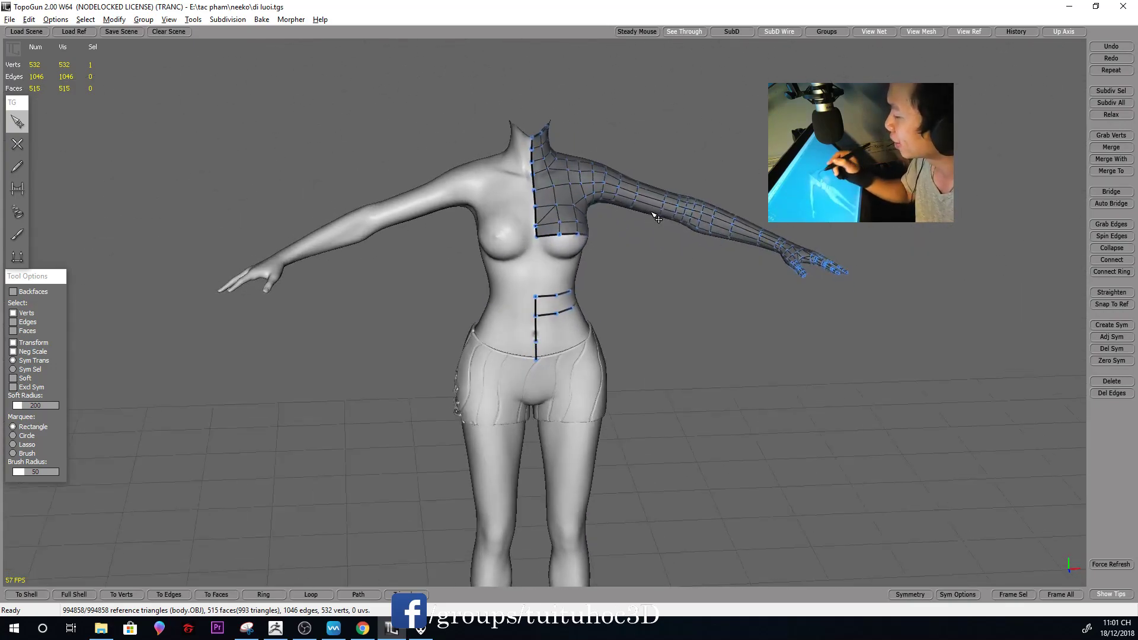
middle_click_drag(658, 220, 611, 198)
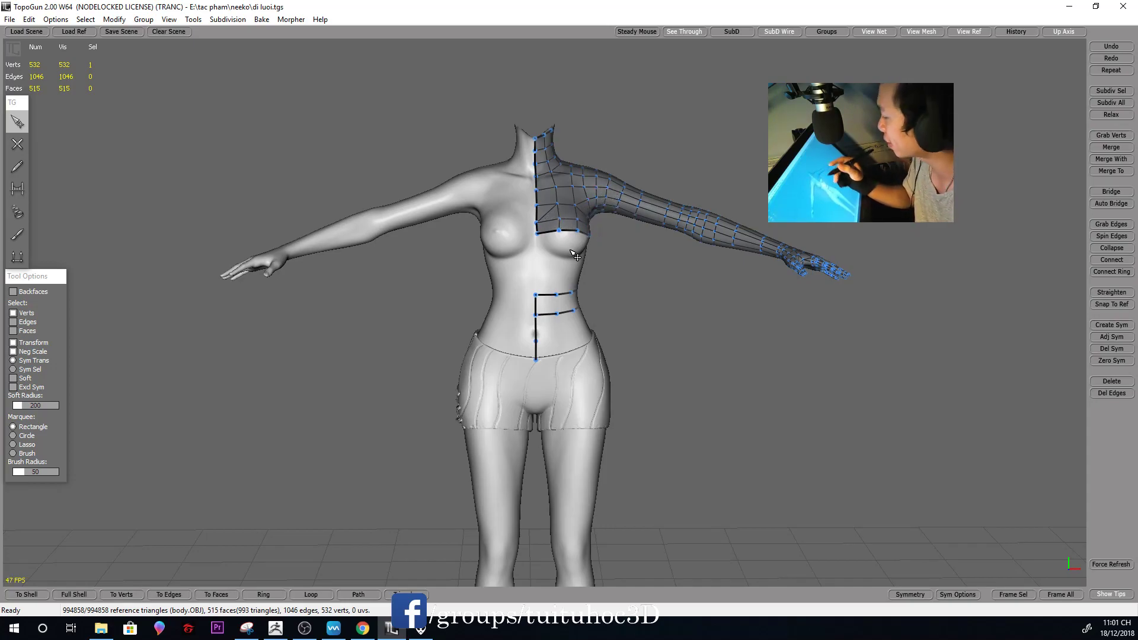
scroll(595, 310, "up", 5)
key("c")
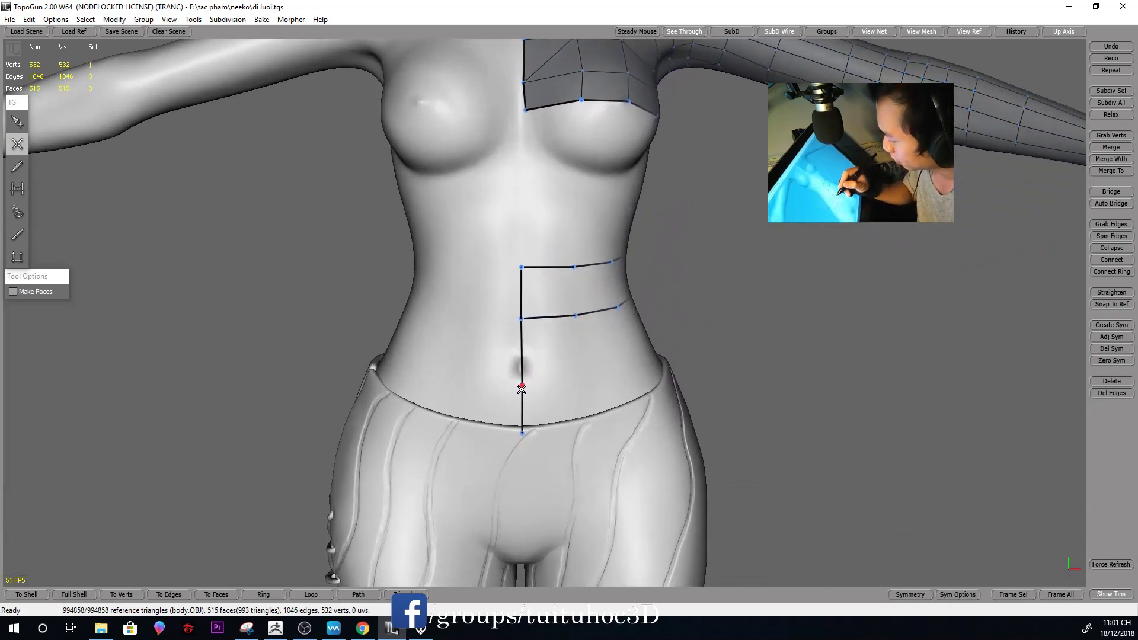
Start a third bottom-belly edge from the centre line and pull its vertices into place
left_click(578, 371)
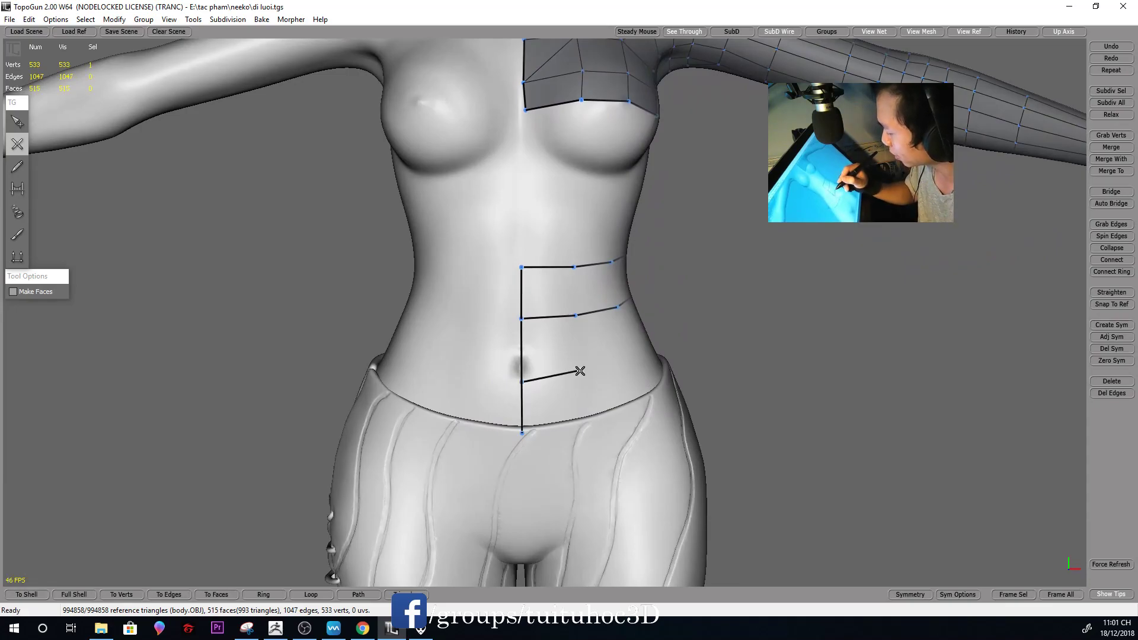
mouse_move(588, 366)
right_mouse_down()
mouse_move(638, 353)
mouse_move(729, 358)
mouse_move(672, 345)
mouse_move(734, 384)
mouse_move(718, 361)
mouse_move(742, 318)
right_mouse_up()
left_click(634, 366)
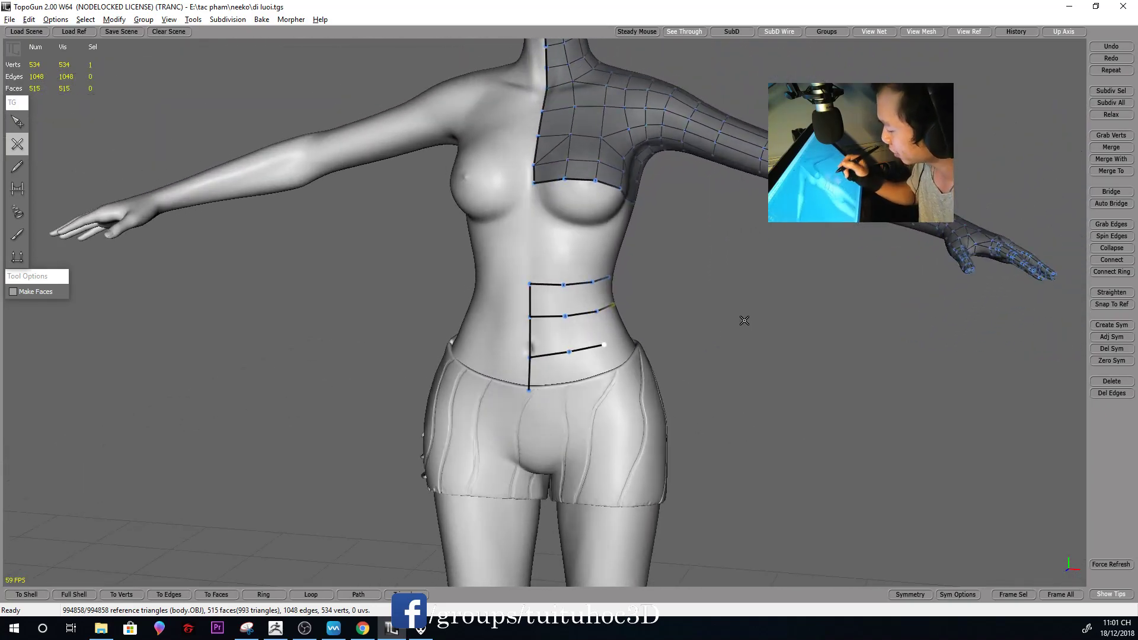
key("s")
mouse_move(568, 352)
left_mouse_down()
mouse_move(559, 354)
mouse_move(590, 351)
left_mouse_up()
scroll(594, 355, "down", 2)
scroll(686, 335, "down", 2)
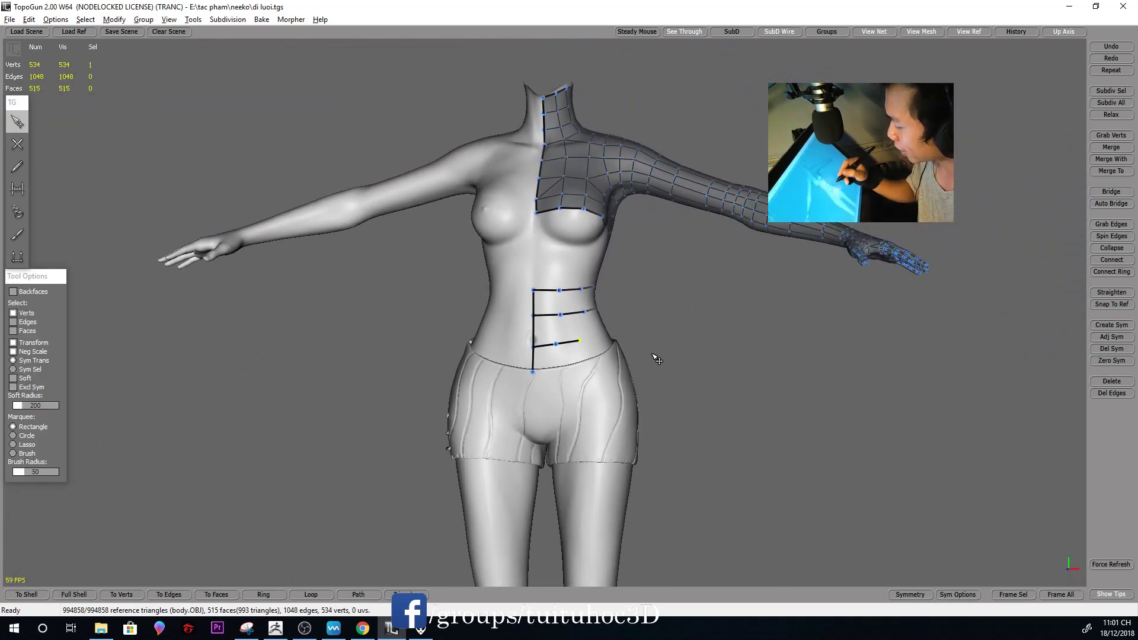
scroll(617, 304, "up", 2)
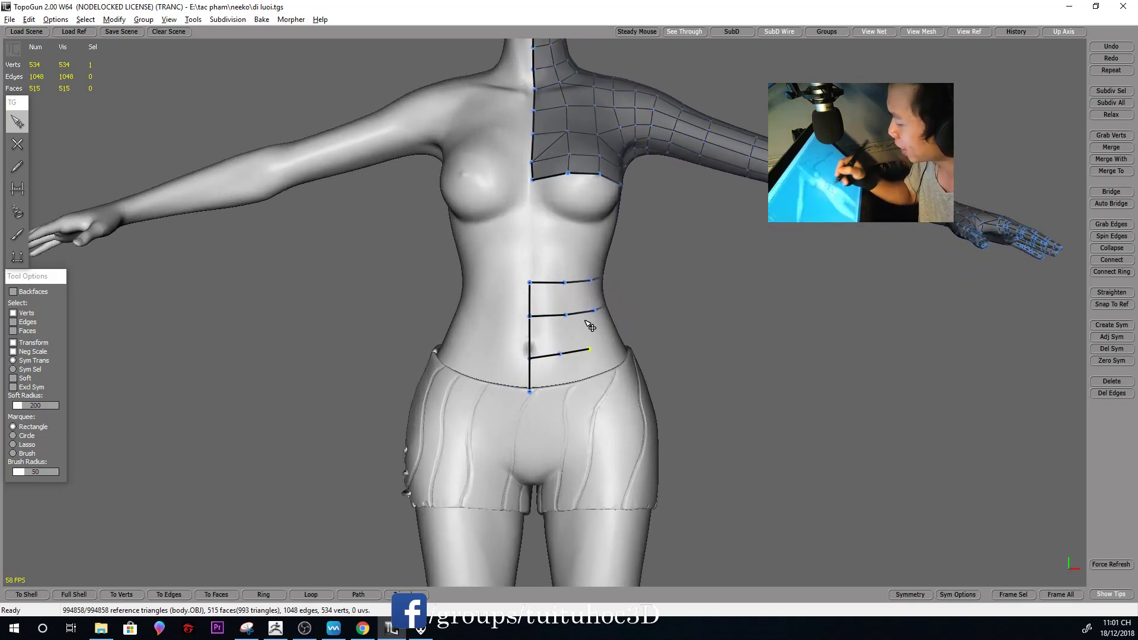
mouse_move(566, 286)
left_mouse_down()
mouse_move(557, 282)
mouse_move(590, 314)
left_mouse_up()
Adjust vertices on the lowest, waist and top belly edges
mouse_move(685, 321)
middle_mouse_down()
mouse_move(631, 335)
mouse_move(767, 340)
mouse_move(569, 435)
middle_mouse_up()
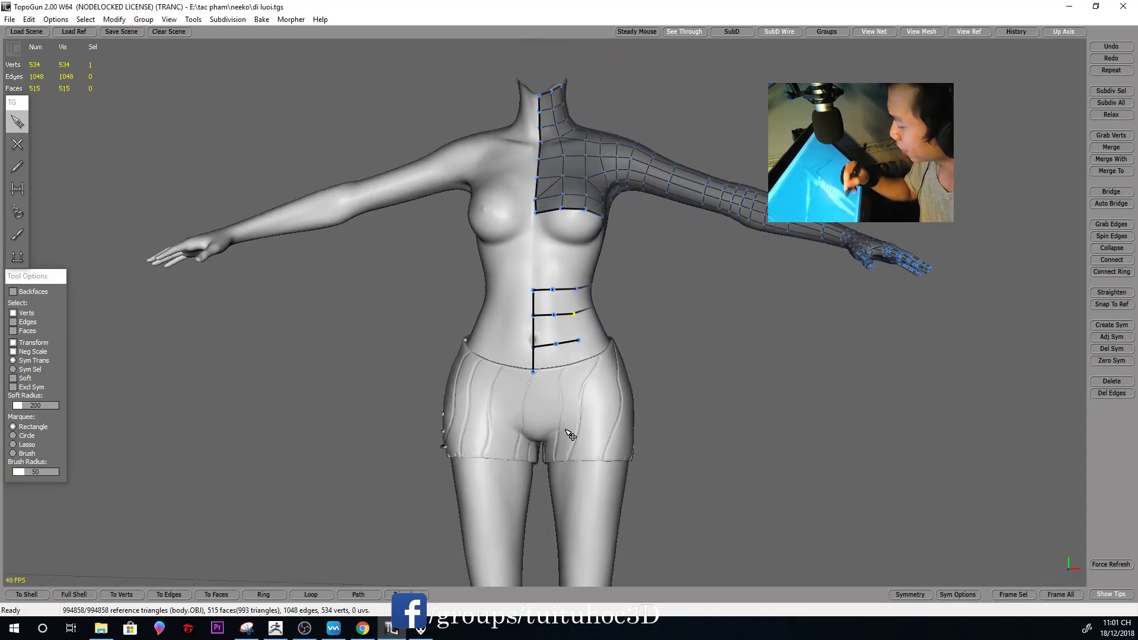
scroll(566, 453, "up", 2)
scroll(566, 453, "up", 3)
left_click(563, 375)
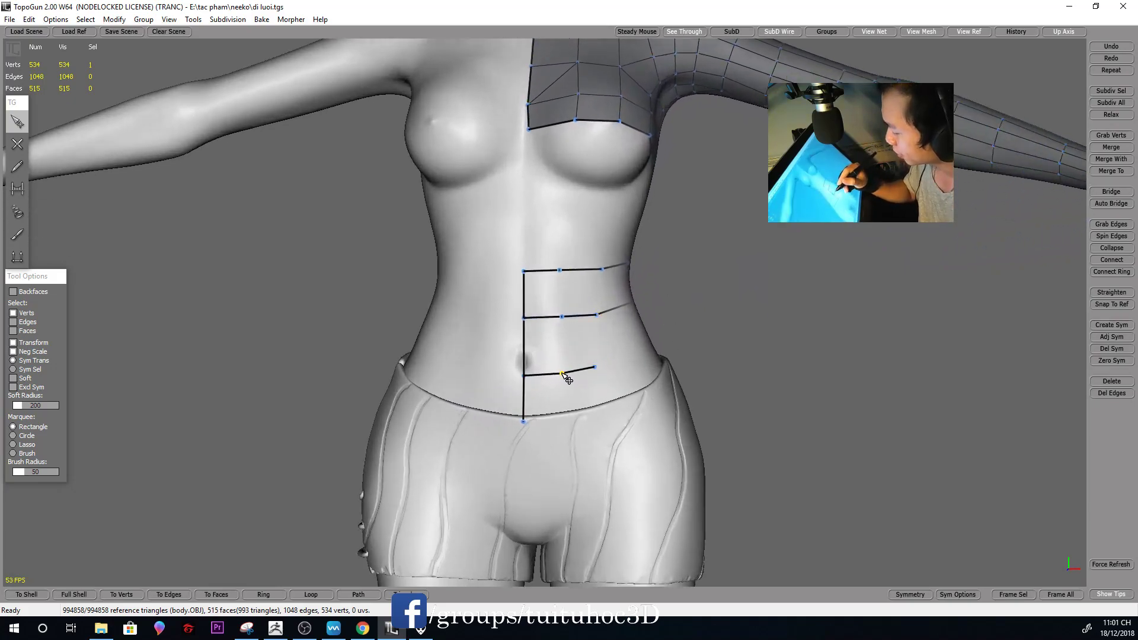
left_click_drag(562, 317, 559, 316)
left_click_drag(560, 270, 598, 268)
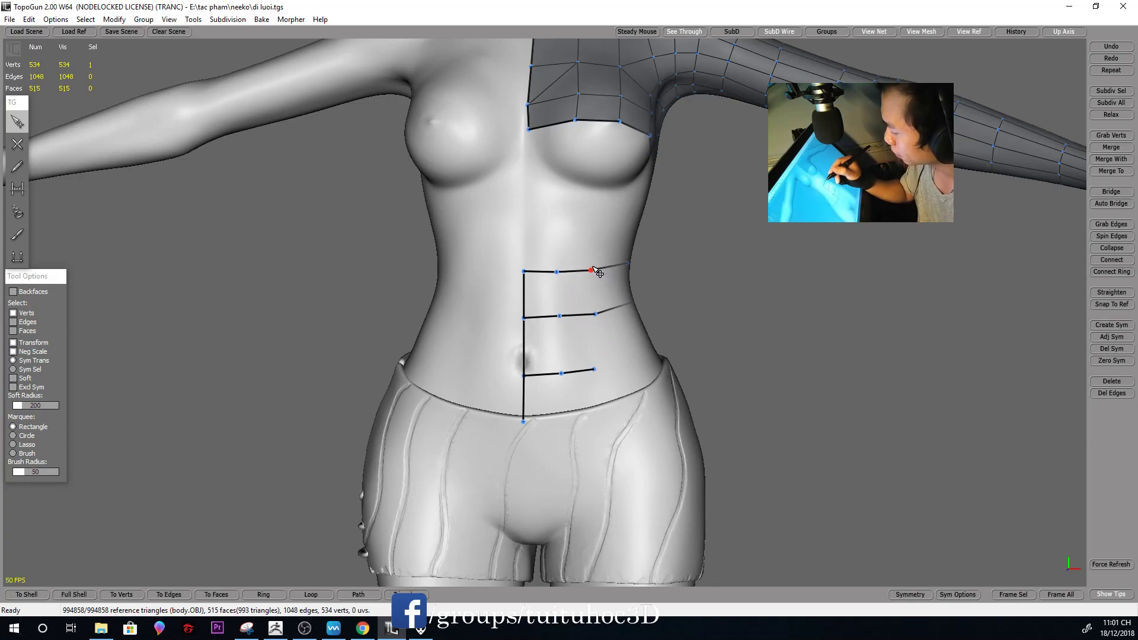
middle_click_drag(598, 271, 581, 274)
Draw a vertical edge down the waist side and extend the lower strand onto the back
key("2")
left_click(611, 278)
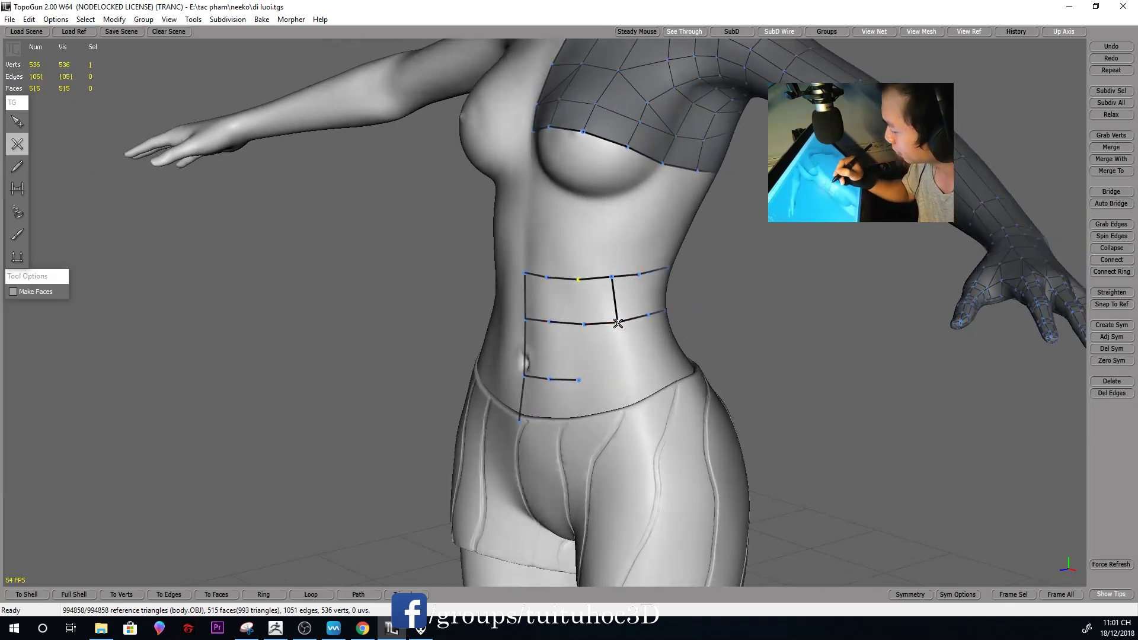
left_click(623, 376)
key("1")
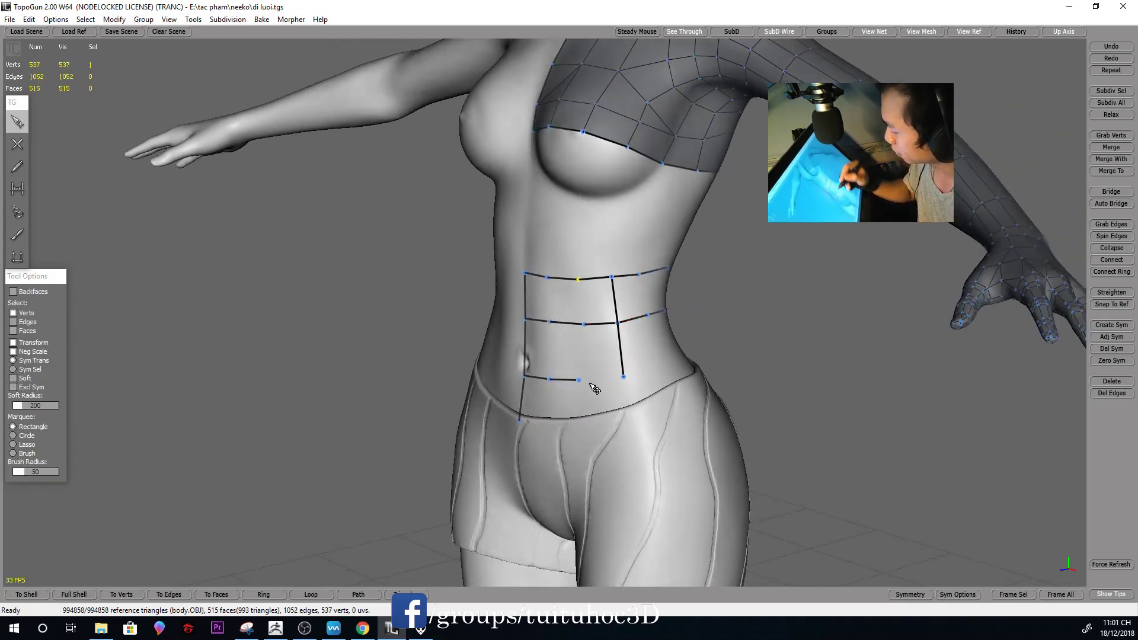
key("2")
left_click(623, 376)
middle_click_drag(640, 367, 628, 381)
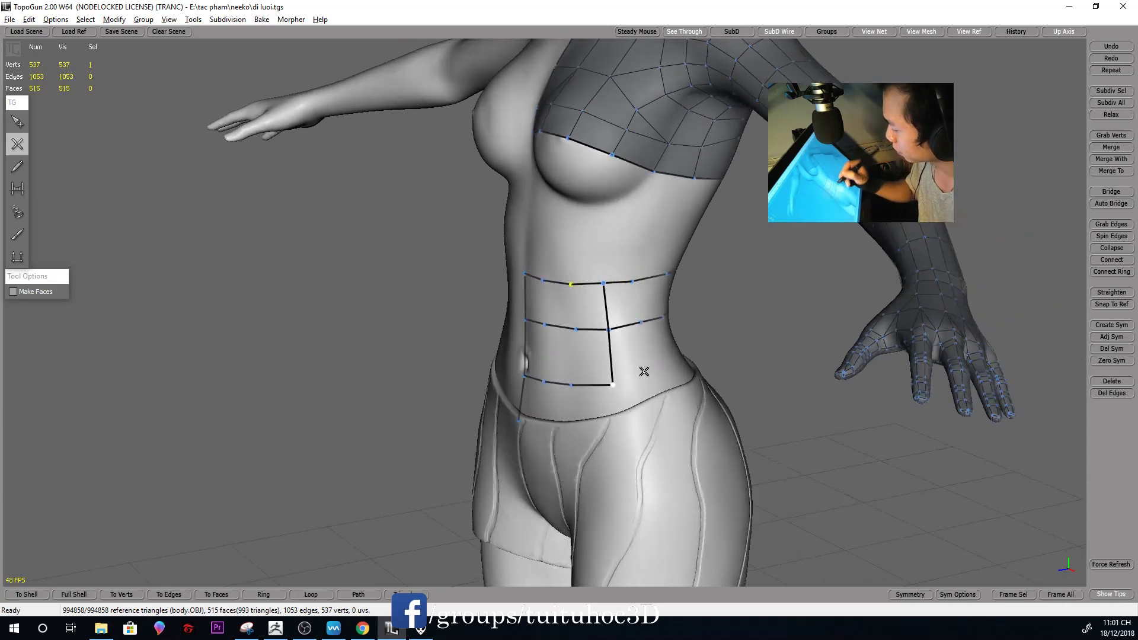
left_click(635, 379)
mouse_move(782, 341)
middle_mouse_down()
mouse_move(551, 386)
mouse_move(578, 381)
mouse_move(578, 358)
middle_mouse_up()
left_click(546, 388)
Extend the bottom waist line across the back and check the middle back strand's vertices
left_click(578, 380)
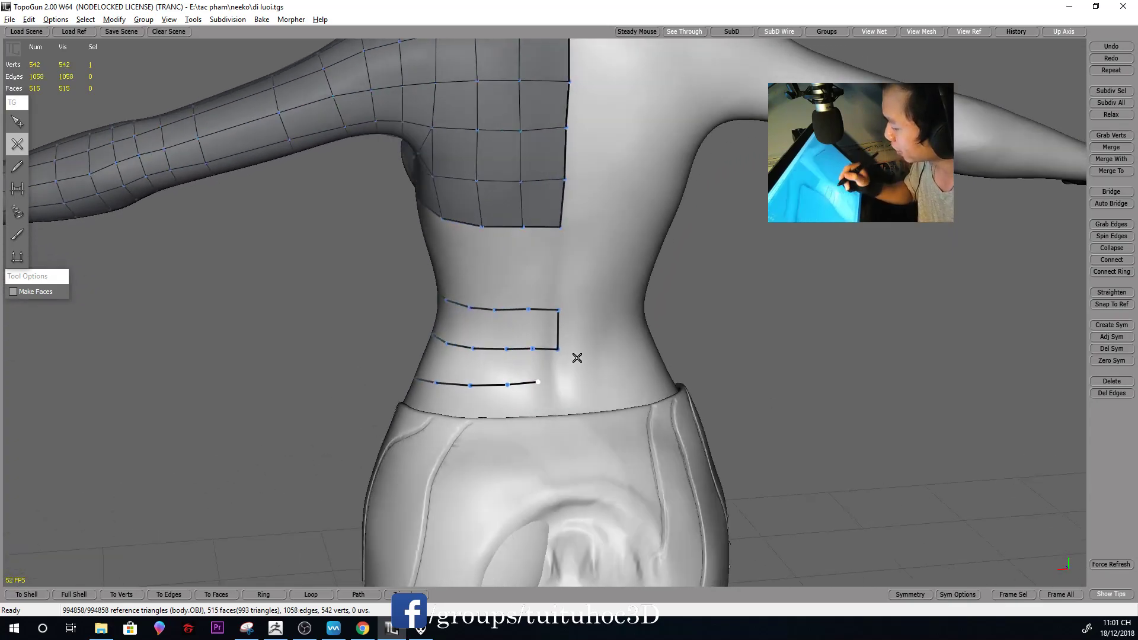
key("q")
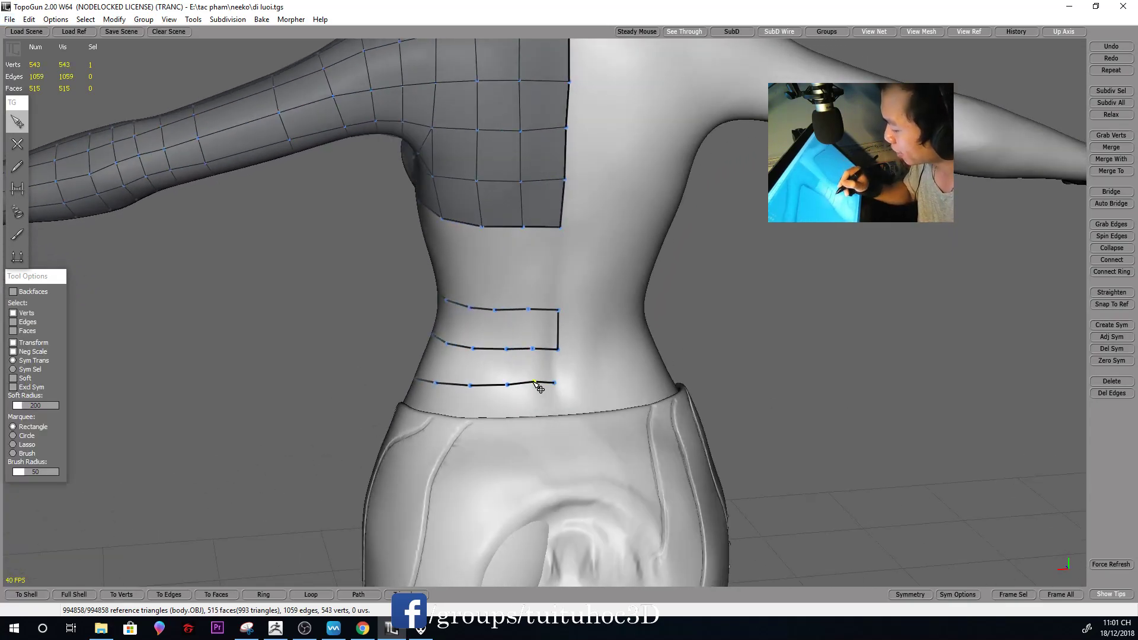
middle_click_drag(554, 375, 596, 361)
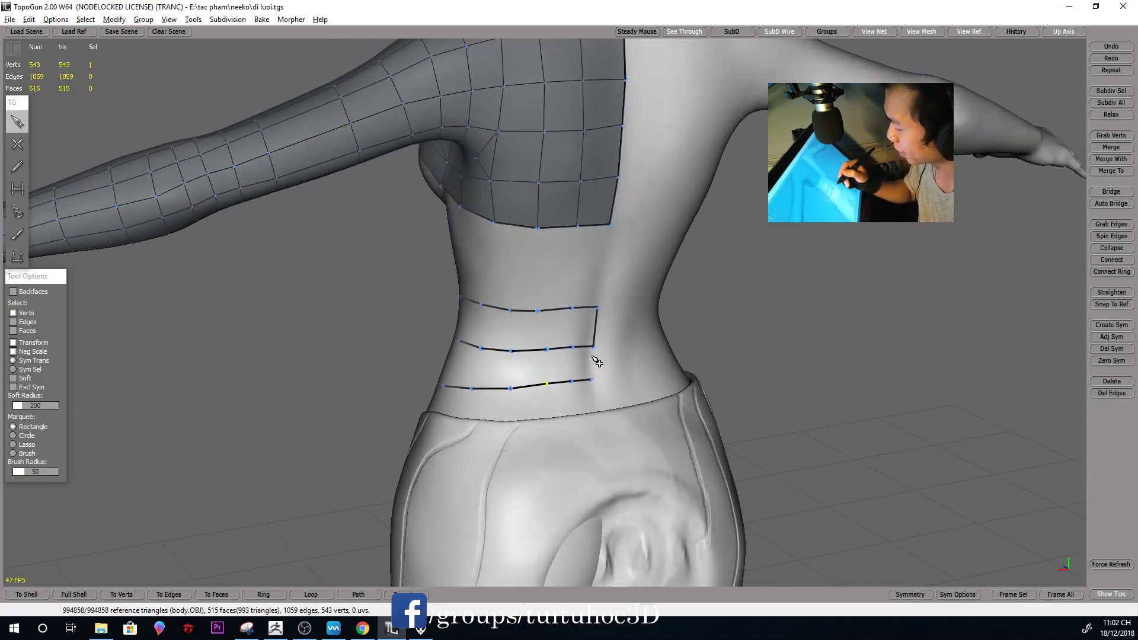
left_click(542, 349)
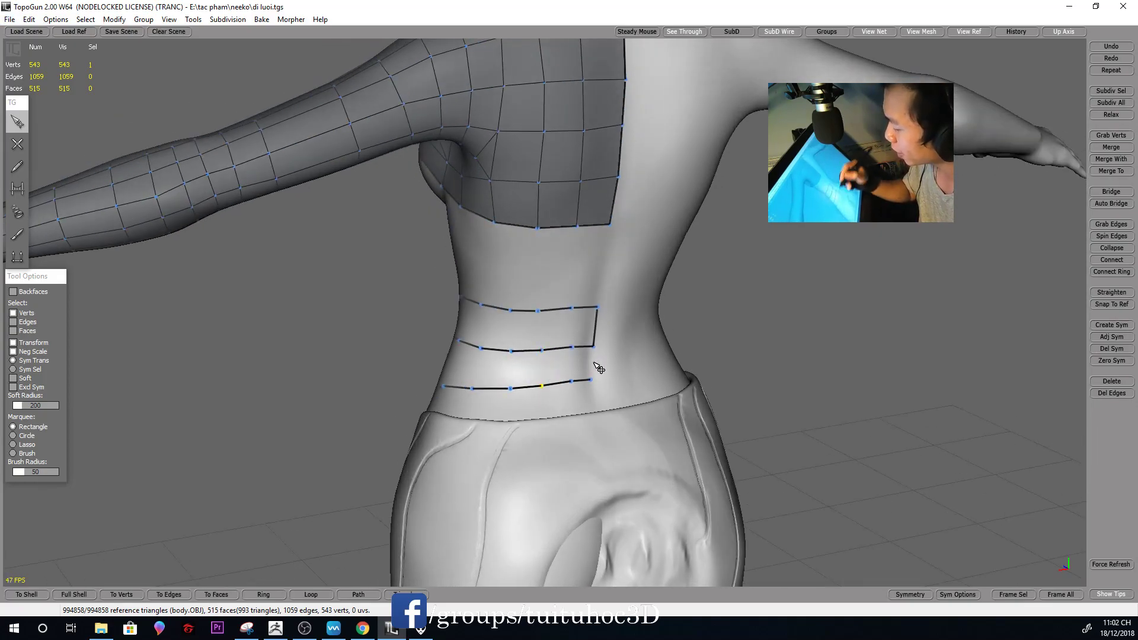
middle_click_drag(598, 368, 630, 368)
left_click(531, 343)
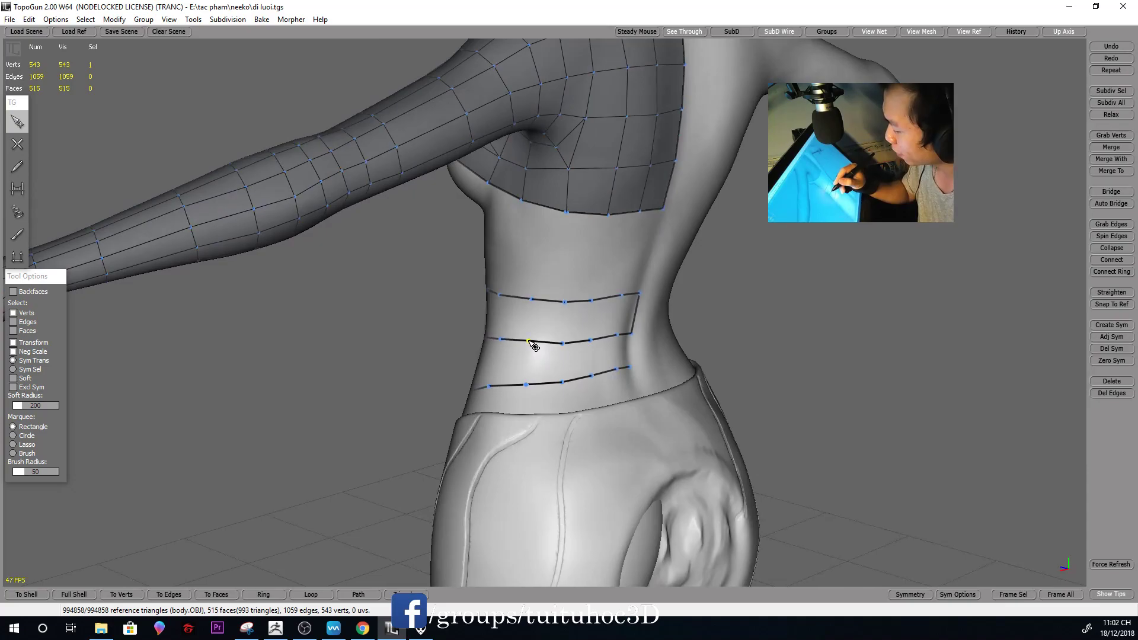
middle_click_drag(615, 348, 705, 354)
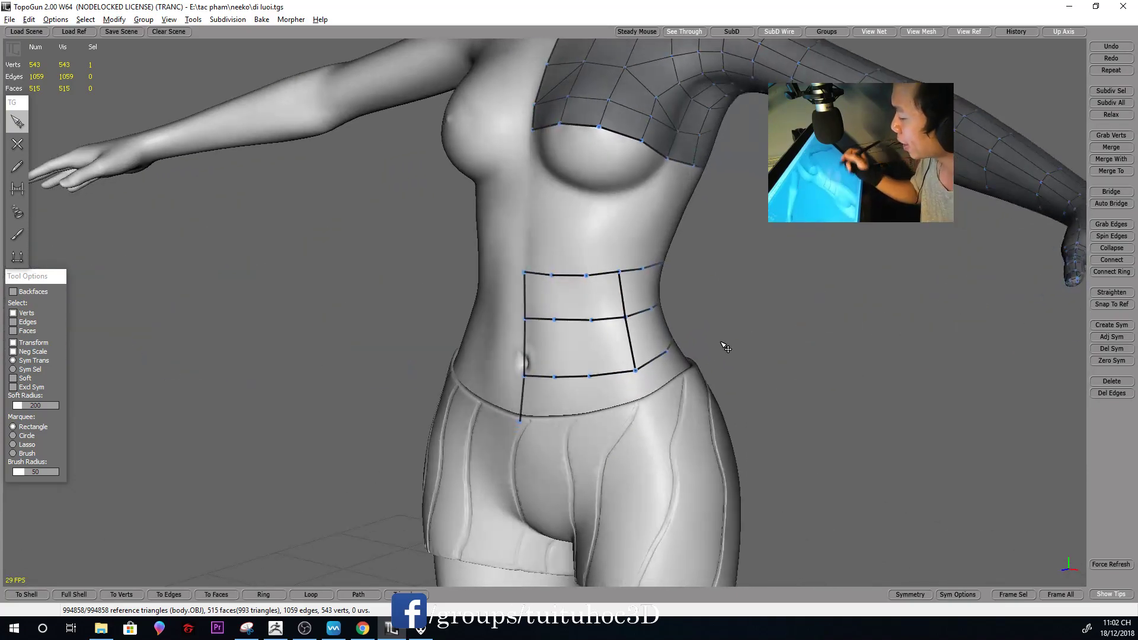
mouse_move(644, 367)
middle_mouse_down()
mouse_move(752, 355)
mouse_move(596, 366)
middle_mouse_up()
Insert a vertex on the lower front edge of the belly
left_click(591, 361)
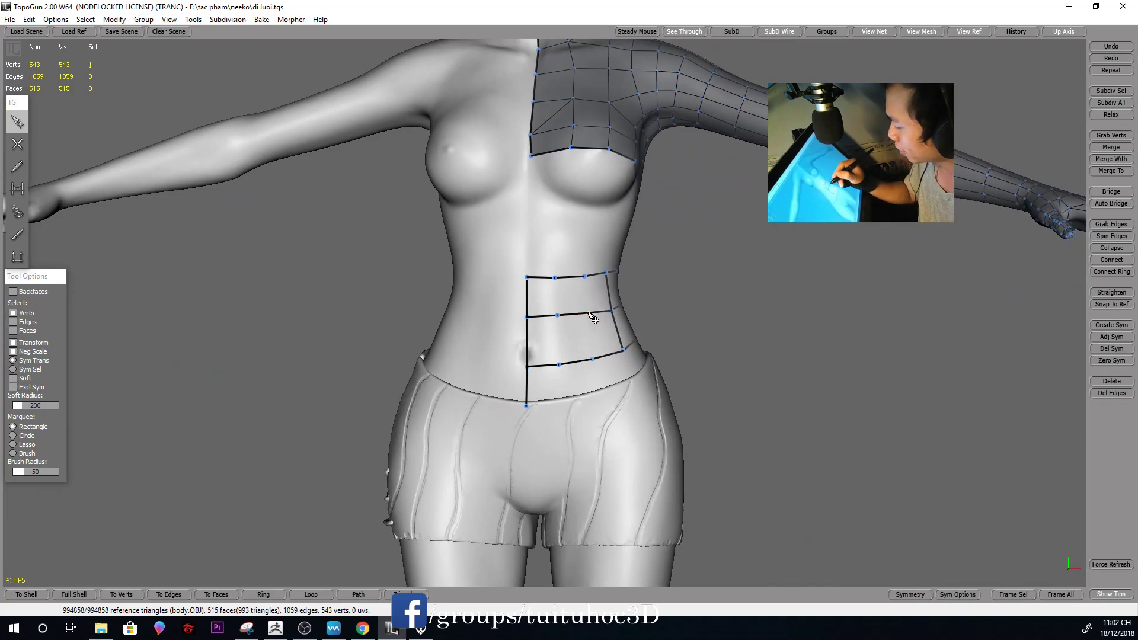
scroll(717, 344, "down", 10)
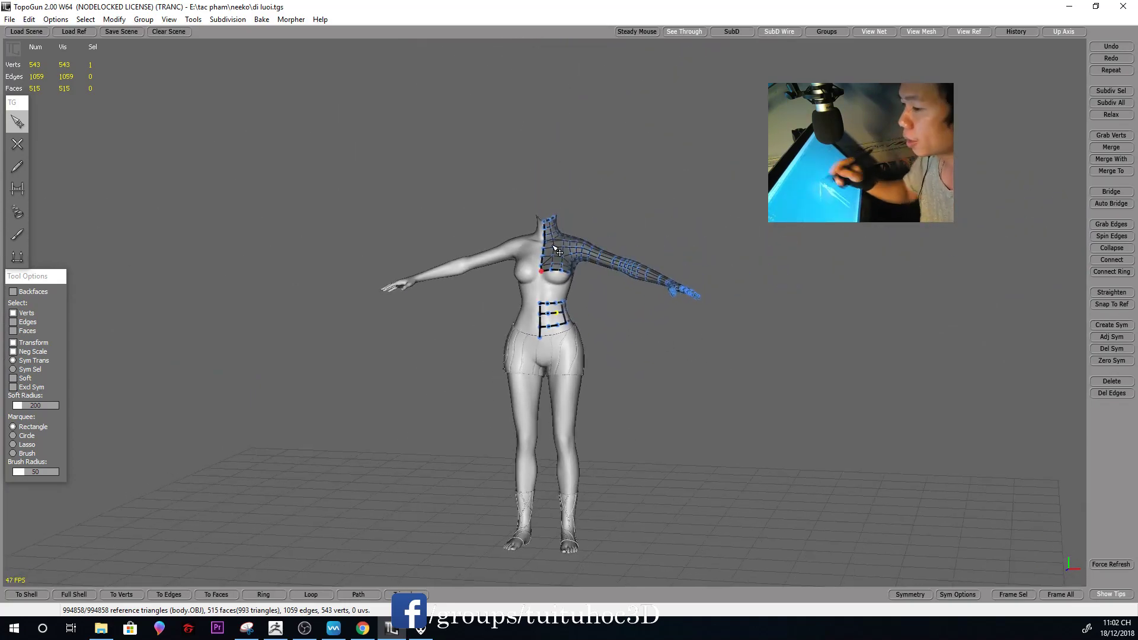
scroll(641, 341, "up", 4)
scroll(771, 474, "up", 3)
scroll(745, 389, "up", 3)
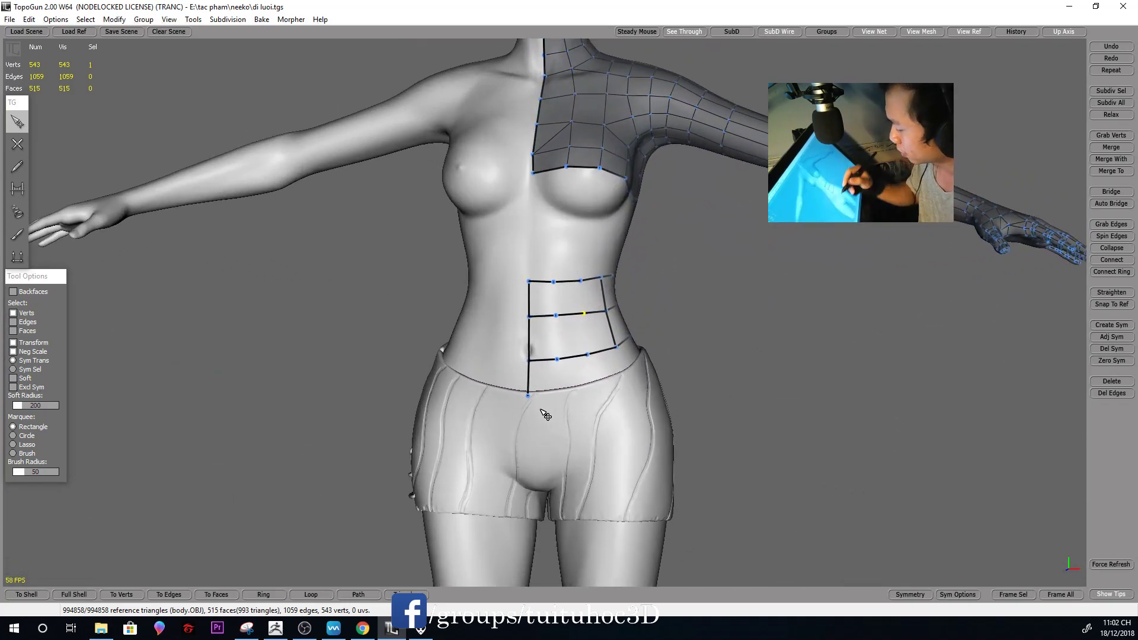
Run a waistband edge chain from the vertical edge's bottom around the hip to the back
key("w")
left_click(528, 396)
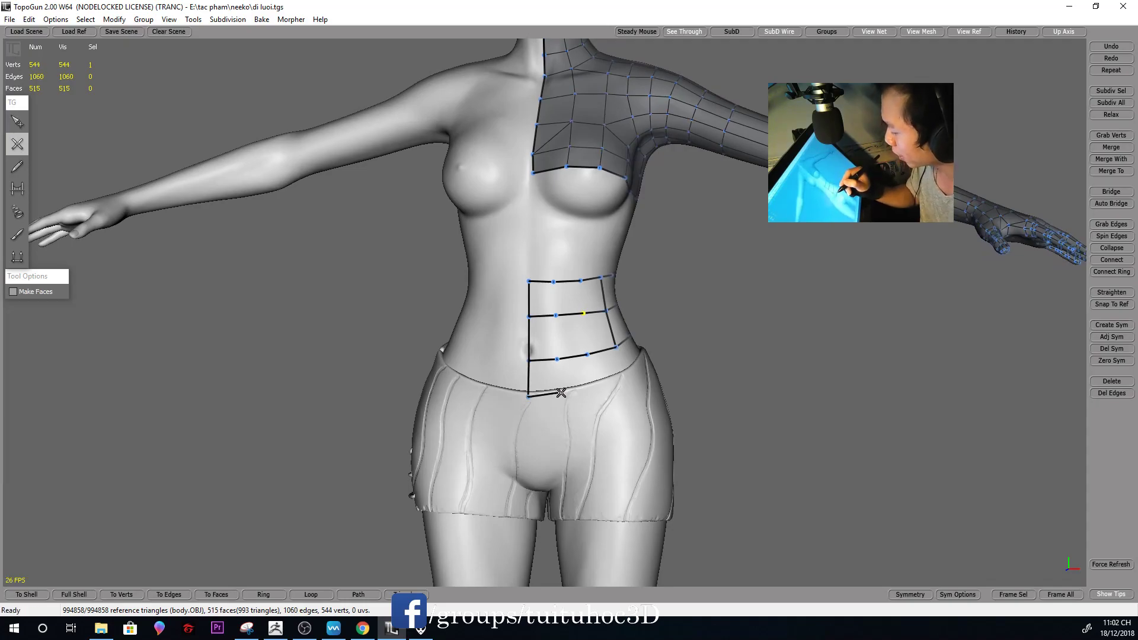
left_click(595, 387)
mouse_move(594, 386)
middle_mouse_down()
mouse_move(625, 396)
mouse_move(548, 413)
mouse_move(617, 472)
mouse_move(550, 414)
mouse_move(580, 394)
middle_mouse_up()
left_click(610, 393)
left_click(547, 413)
left_click(549, 413)
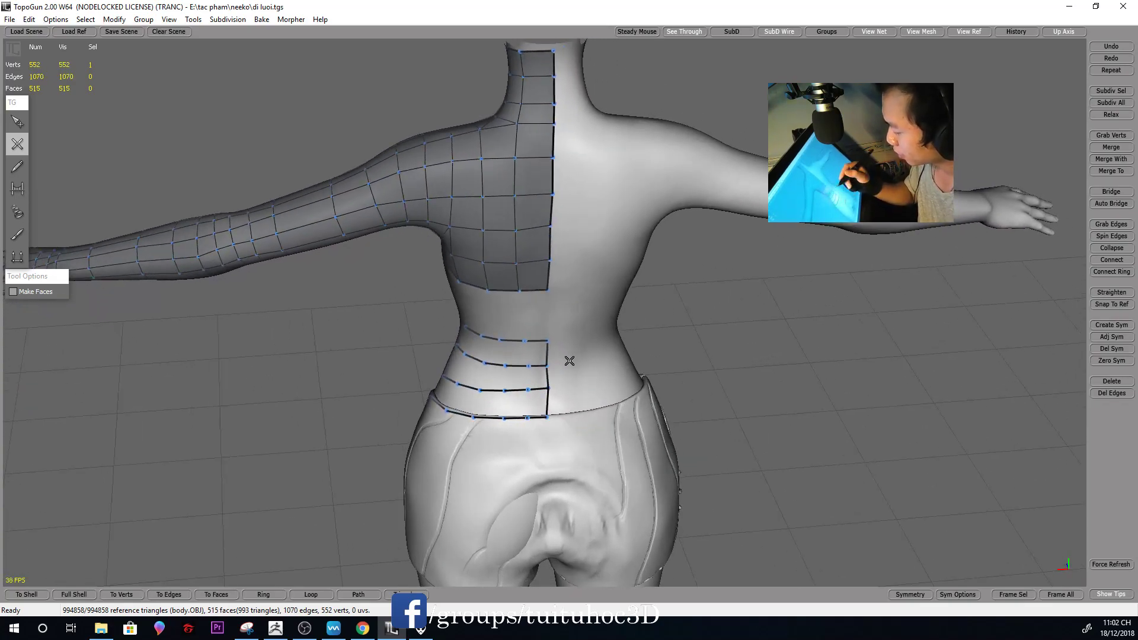
key("s")
middle_click_drag(569, 360, 612, 373)
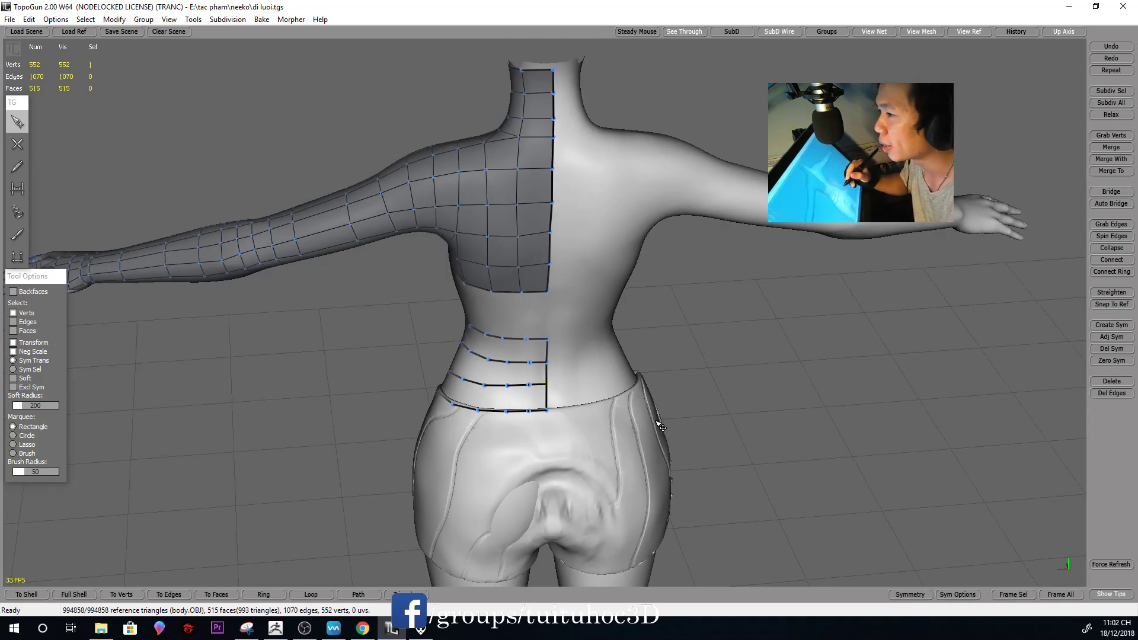
mouse_move(661, 418)
middle_mouse_down()
mouse_move(672, 371)
mouse_move(575, 409)
mouse_move(545, 462)
mouse_move(721, 394)
mouse_move(585, 392)
mouse_move(719, 368)
mouse_move(655, 358)
mouse_move(662, 375)
middle_mouse_up()
middle_click_drag(638, 413, 698, 372)
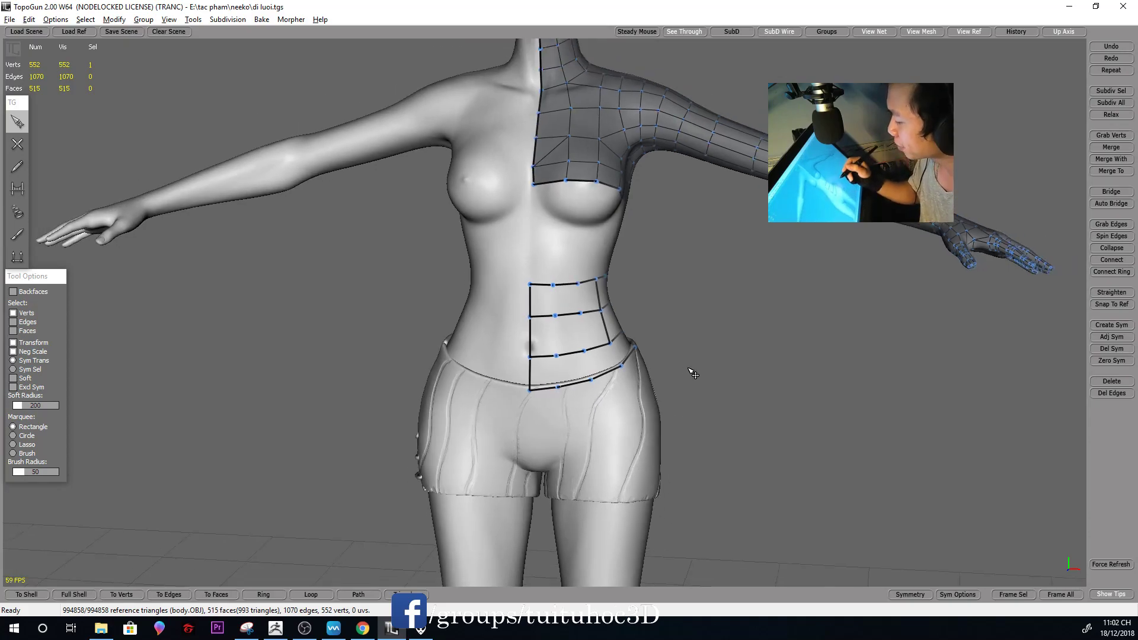
key("e")
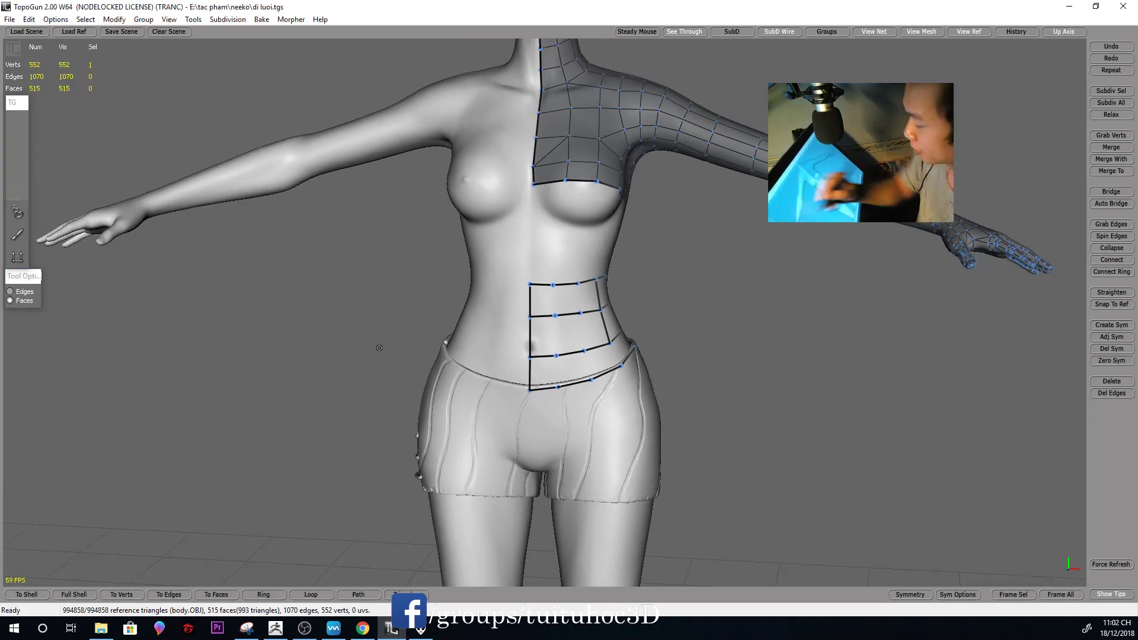
Bridge quad faces across the upper waist strip and its right side
mouse_move(564, 300)
left_mouse_down()
mouse_move(566, 335)
mouse_move(596, 356)
left_mouse_up()
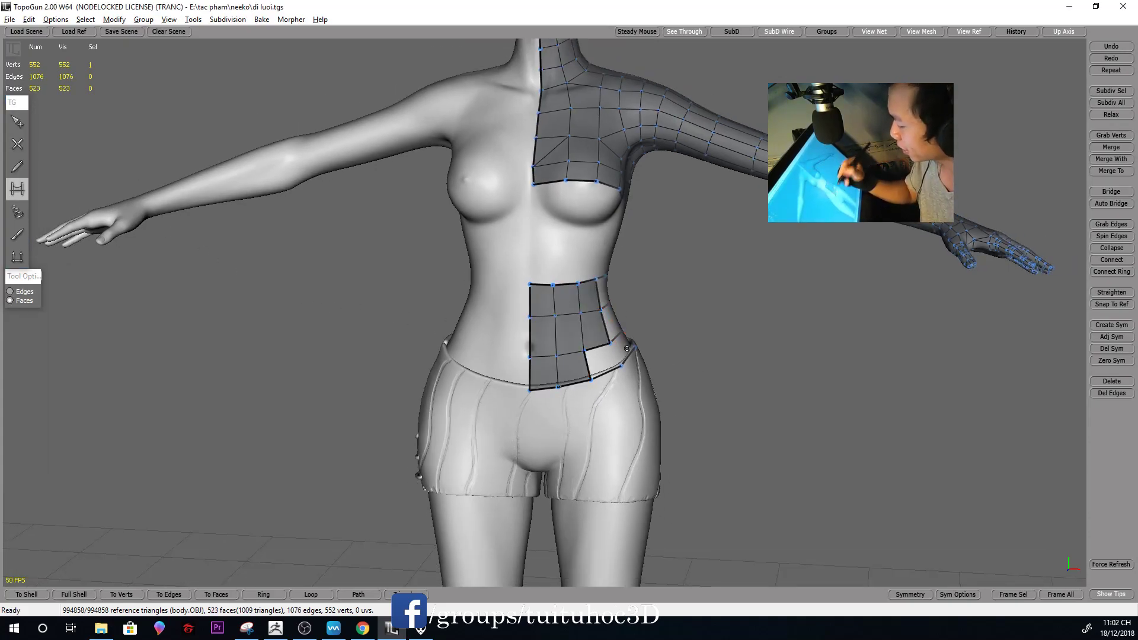
middle_click_drag(596, 356, 632, 349)
mouse_move(633, 349)
left_mouse_down()
mouse_move(616, 364)
mouse_move(608, 309)
left_mouse_up()
middle_click_drag(608, 310, 567, 324)
Fill the lower waist strip and the remaining gaps, bringing the mesh to 542 faces
mouse_move(567, 324)
left_mouse_down()
mouse_move(545, 353)
mouse_move(569, 379)
left_mouse_up()
middle_click_drag(569, 379, 599, 355)
mouse_move(599, 355)
left_mouse_down()
mouse_move(577, 349)
mouse_move(597, 314)
left_mouse_up()
middle_click_drag(597, 315, 773, 342)
scroll(737, 385, "up", 2)
scroll(830, 381, "up", 3)
scroll(817, 376, "up", 1)
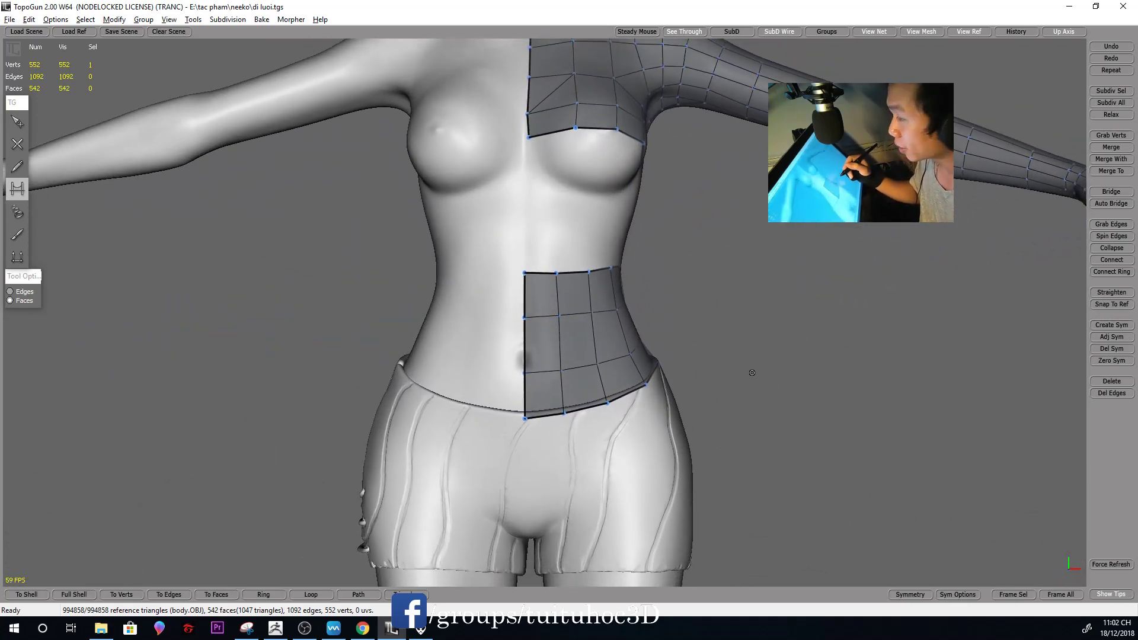
scroll(687, 387, "up", 2)
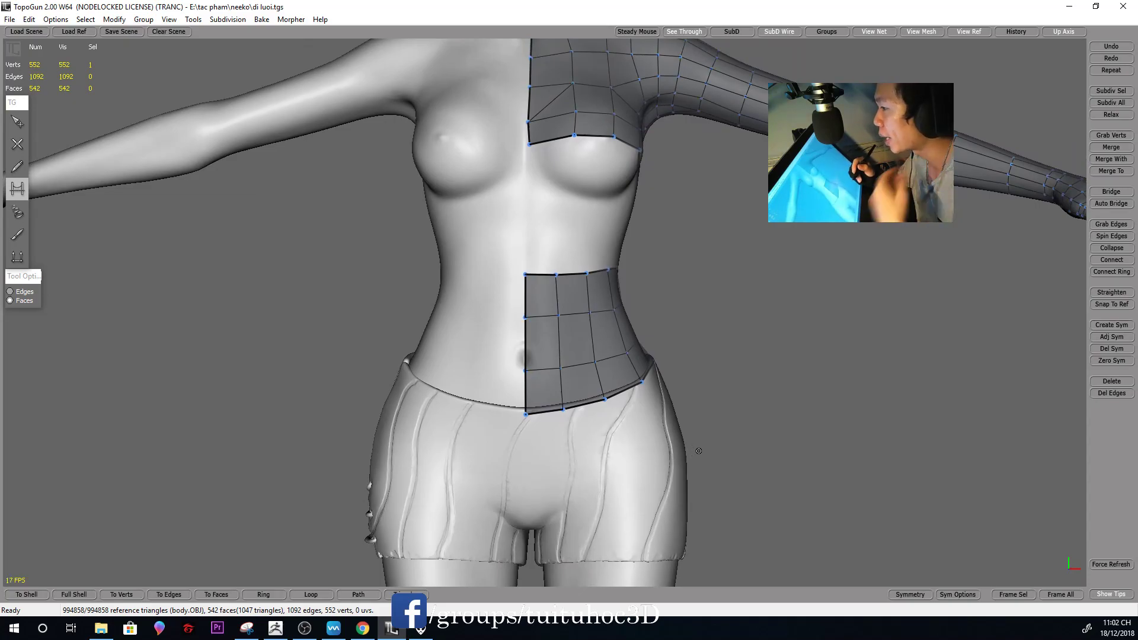
middle_click_drag(586, 378, 569, 388)
Start the hip strand below the waist's bottom vertex, then adjust and extend it sideways
key("s")
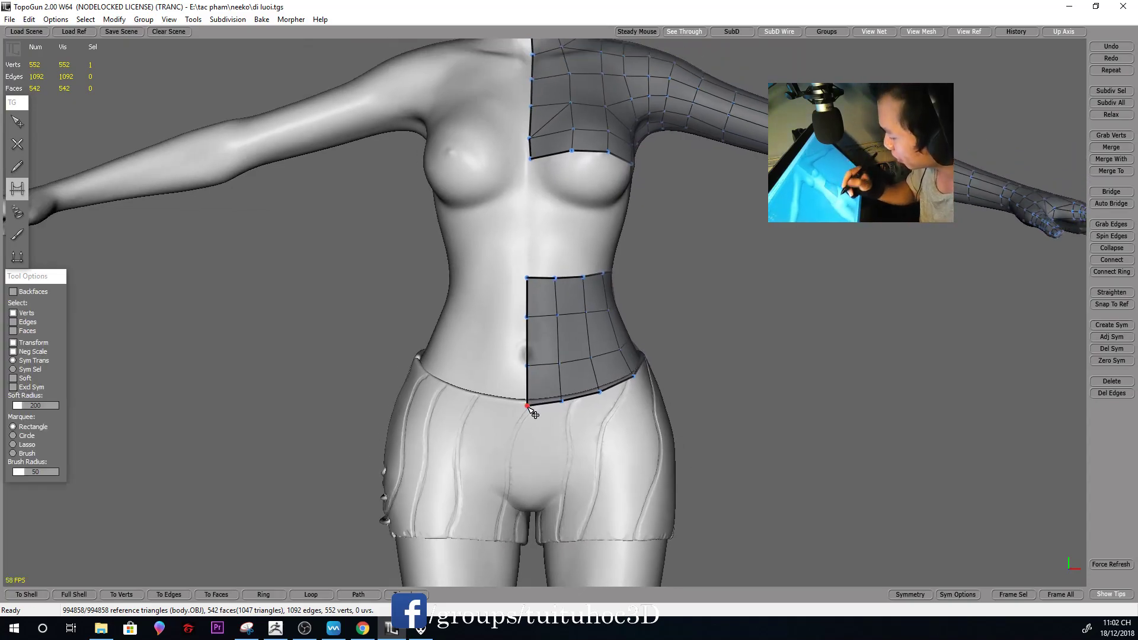
key("e")
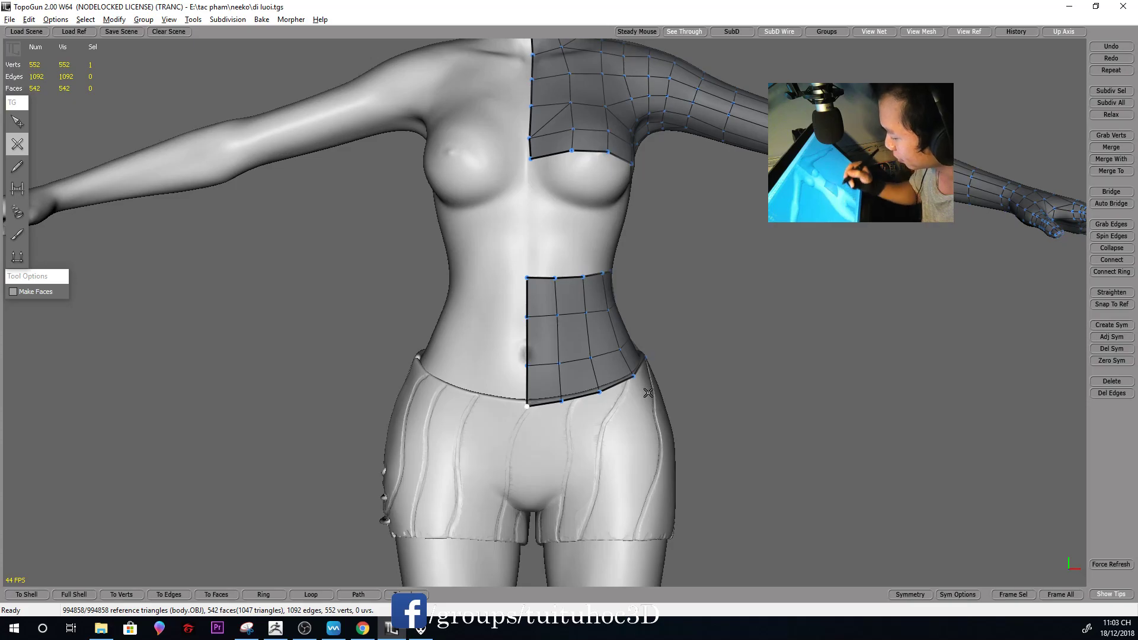
middle_click_drag(527, 406, 556, 401)
left_click(530, 437)
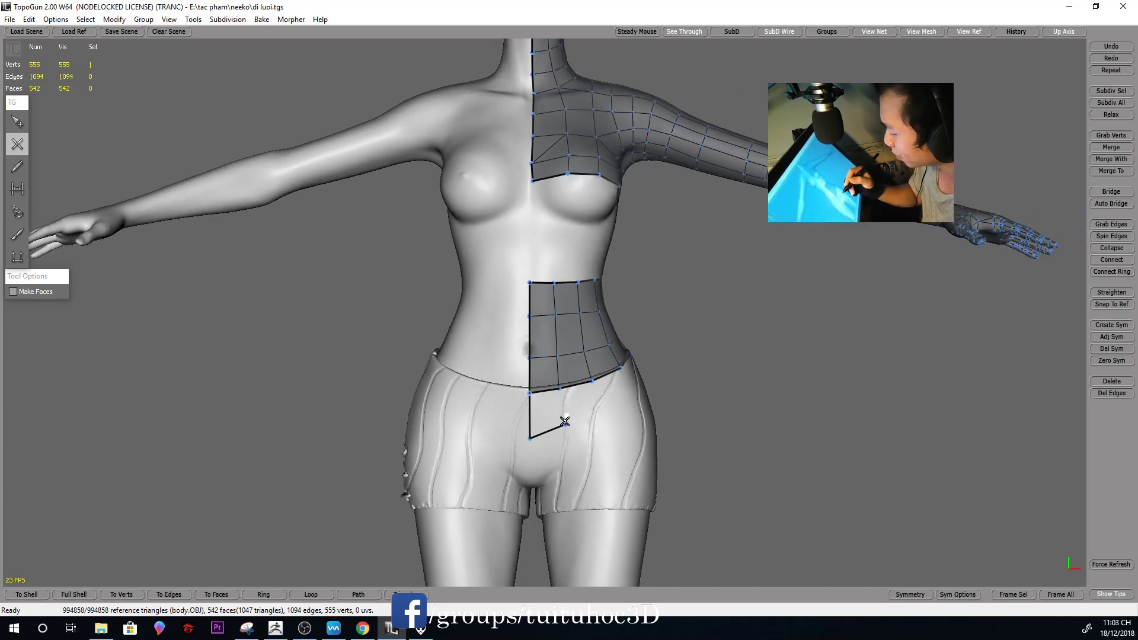
key("s")
left_click_drag(530, 439, 529, 428)
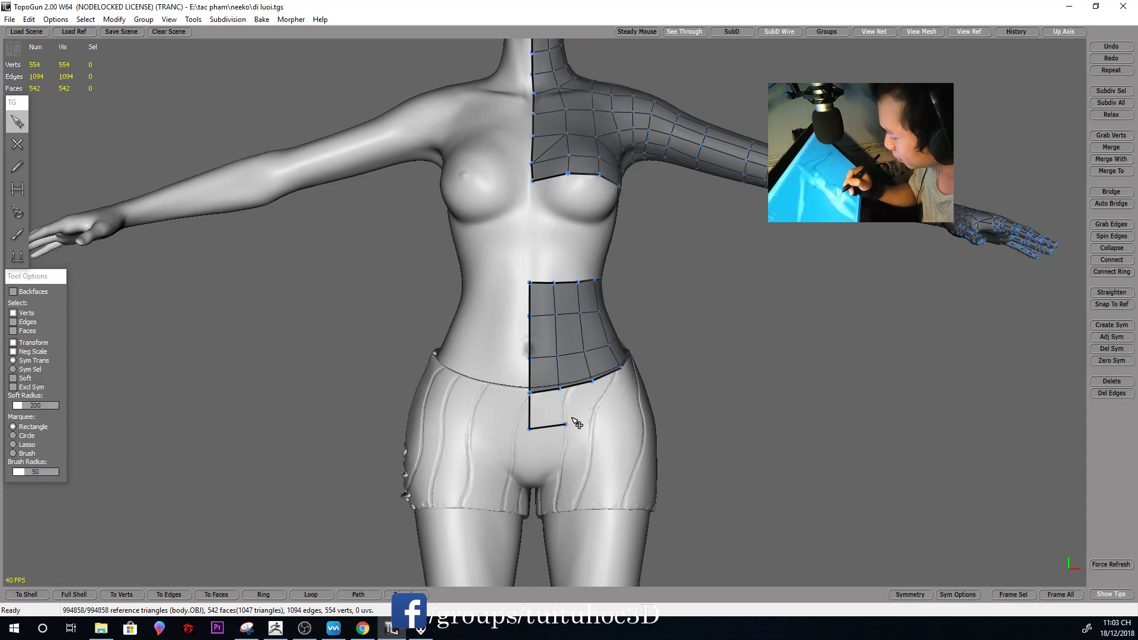
key("e")
mouse_move(565, 424)
middle_mouse_down()
mouse_move(638, 402)
mouse_move(623, 414)
mouse_move(660, 419)
mouse_move(631, 429)
middle_mouse_up()
left_click(631, 428)
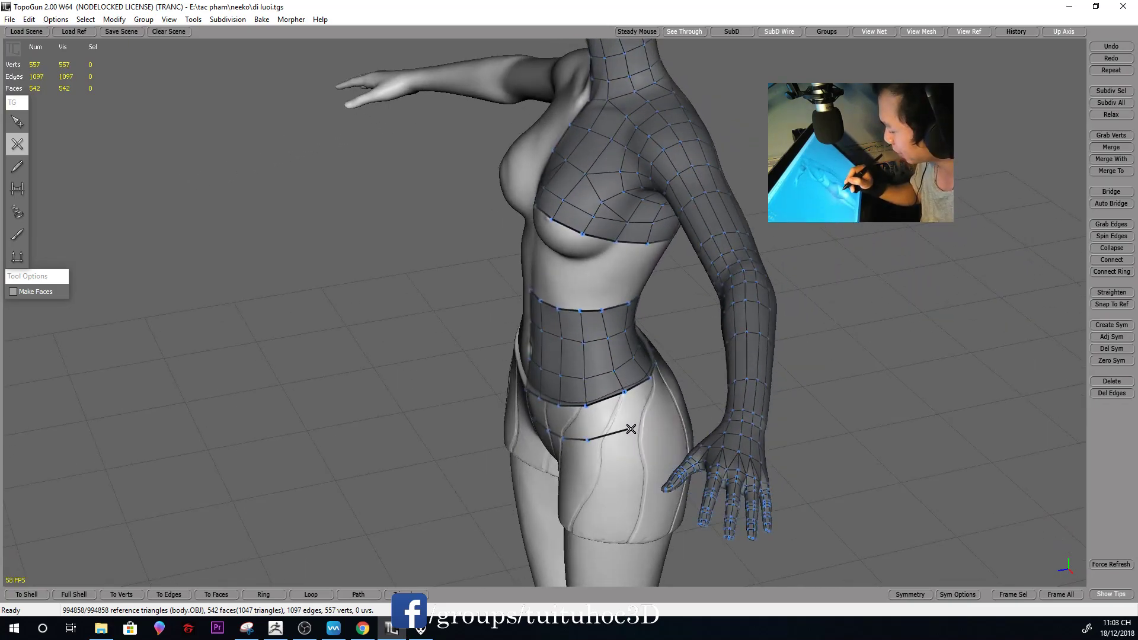
Add the end vertices of the hip line and join them with an edge
key("q")
left_click(622, 394)
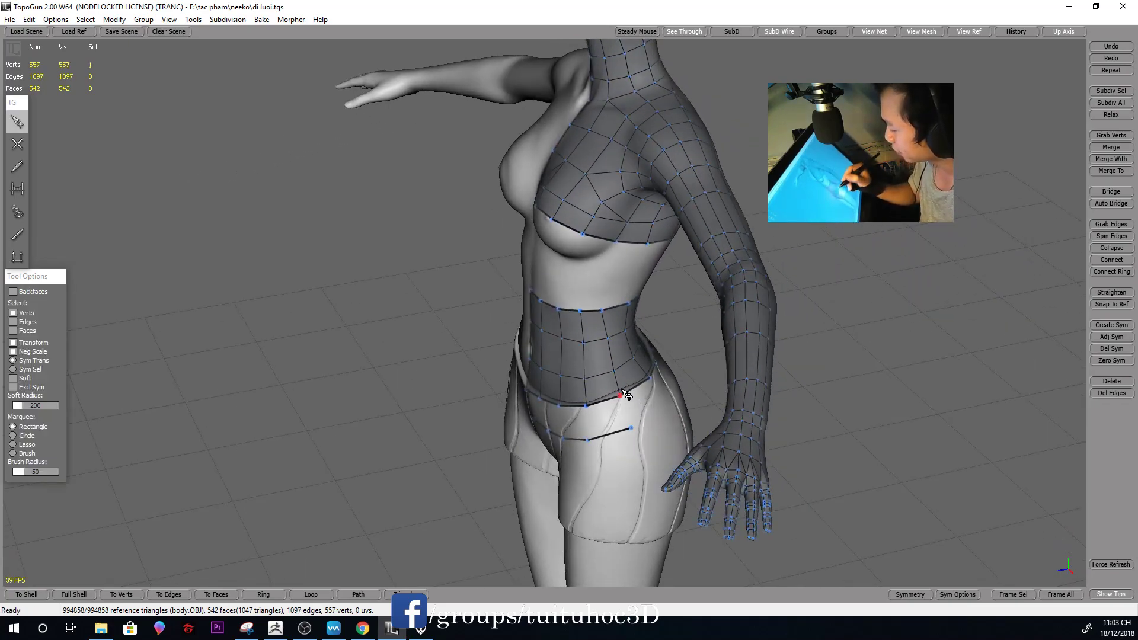
middle_click_drag(588, 383, 627, 347)
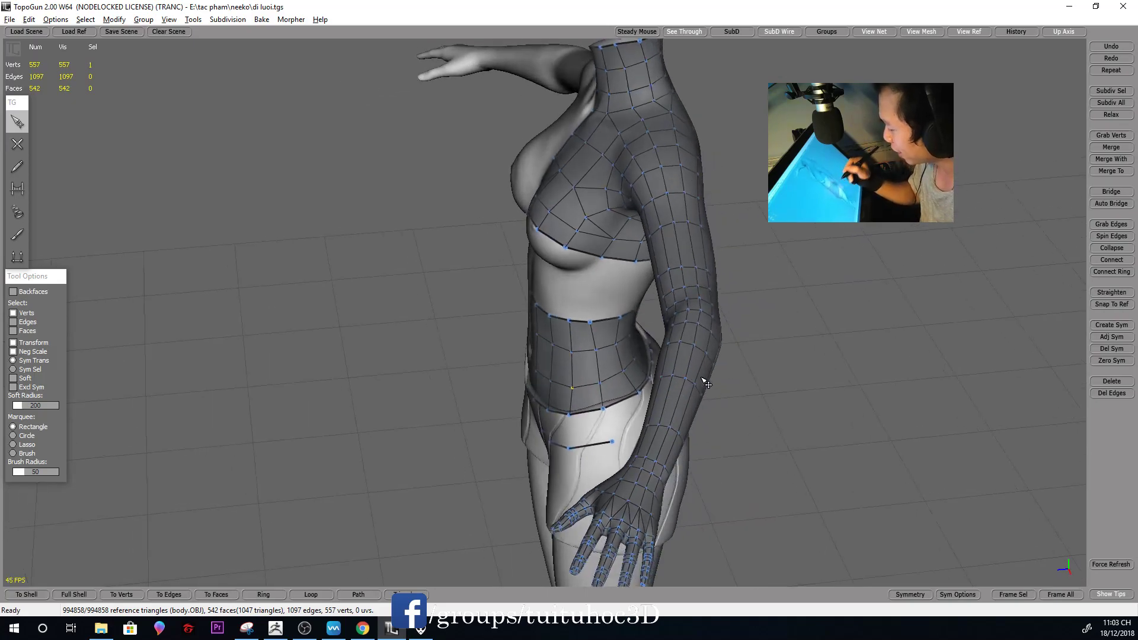
middle_click_drag(648, 343, 575, 290)
left_click(574, 288)
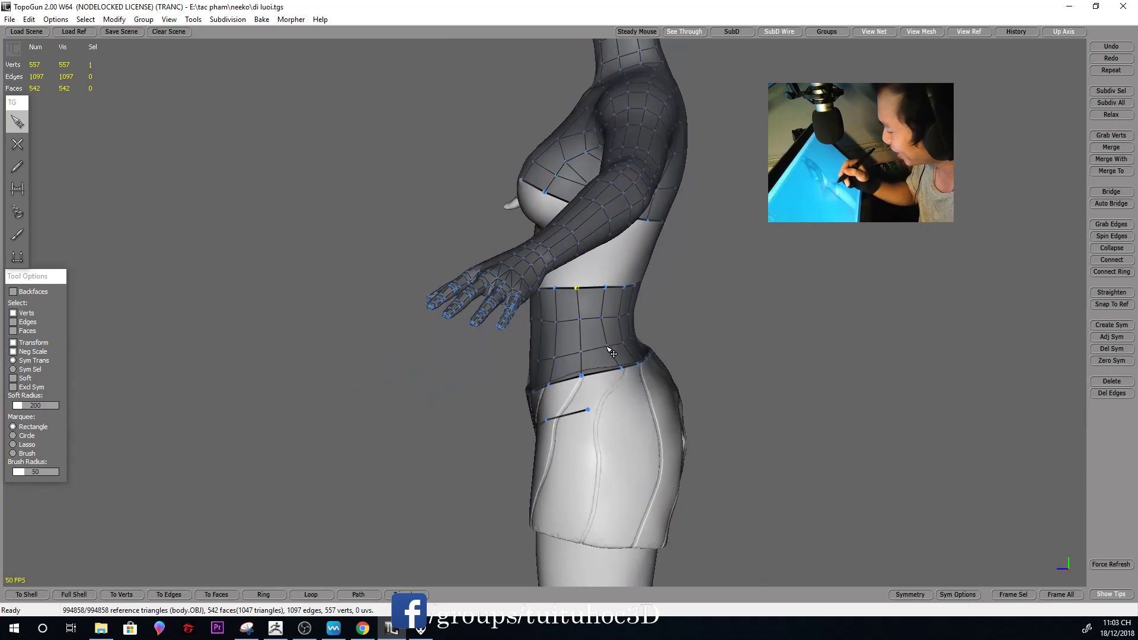
key("w")
mouse_move(587, 415)
middle_mouse_down()
mouse_move(666, 399)
mouse_move(523, 450)
mouse_move(572, 450)
mouse_move(547, 451)
mouse_move(678, 373)
mouse_move(778, 367)
mouse_move(793, 287)
middle_mouse_up()
left_click(541, 444)
left_click(551, 445)
left_click(544, 450)
Orbit to a front view and zoom in to inspect the new hip strand
key("q")
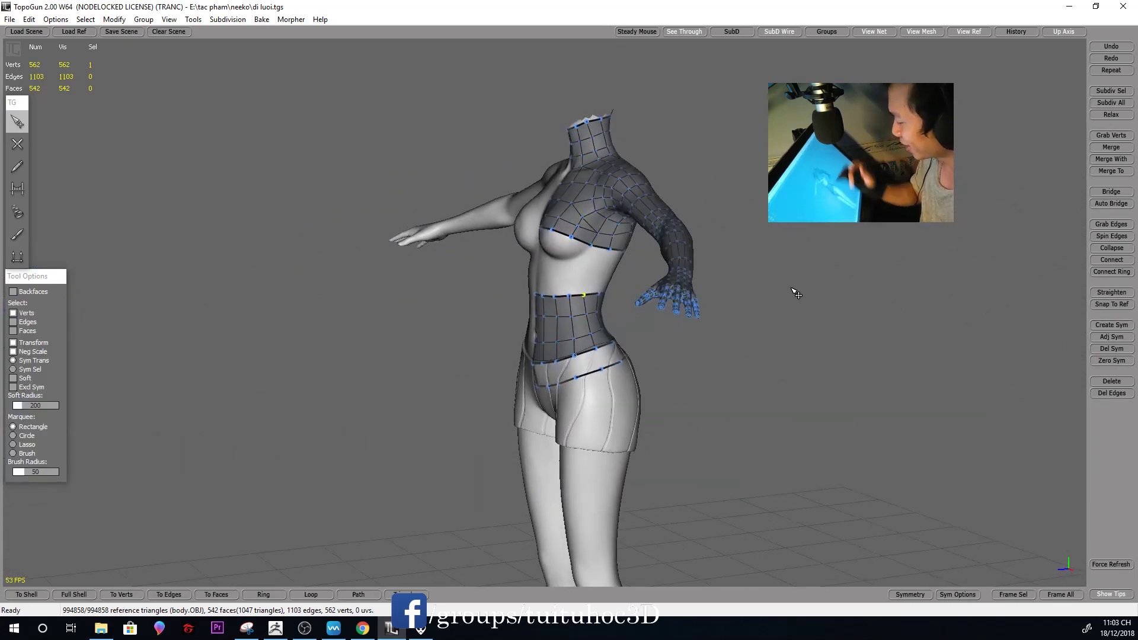
mouse_move(655, 356)
middle_mouse_down()
mouse_move(823, 355)
mouse_move(776, 375)
middle_mouse_up()
scroll(770, 376, "up", 2)
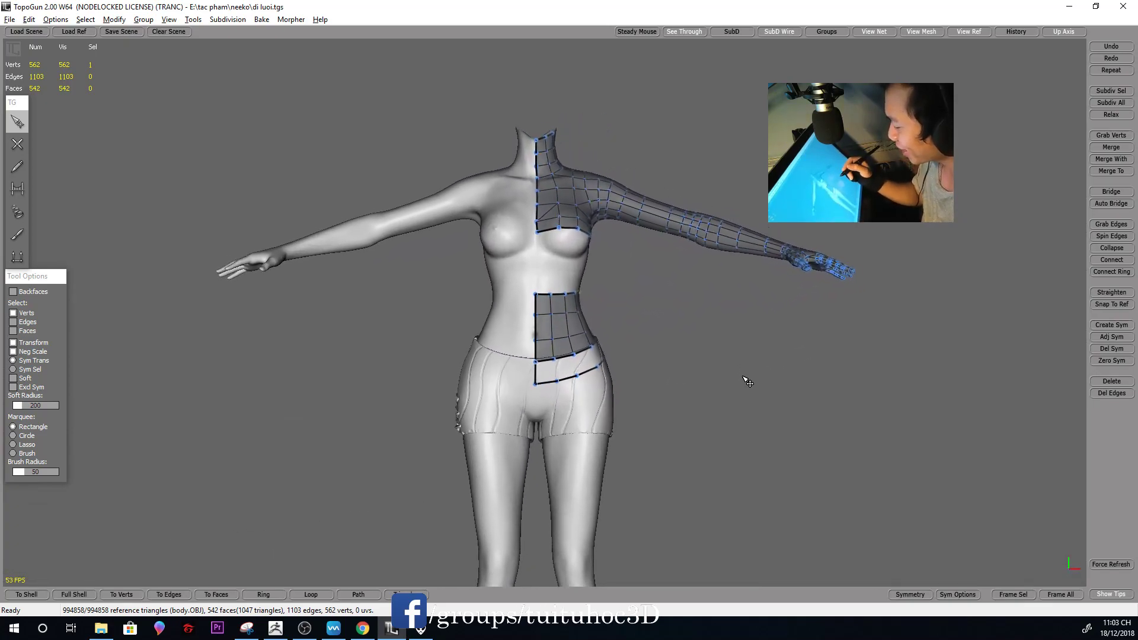
scroll(711, 365, "up", 2)
scroll(652, 362, "up", 1)
scroll(640, 364, "down", 1)
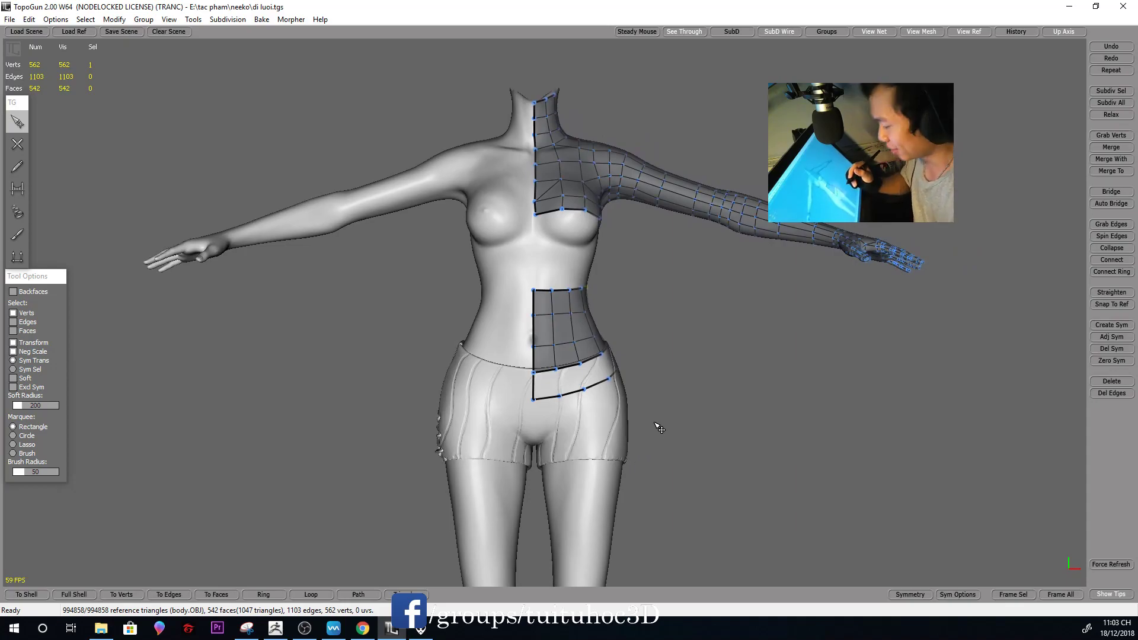
scroll(643, 462, "up", 1)
scroll(645, 424, "down", 2)
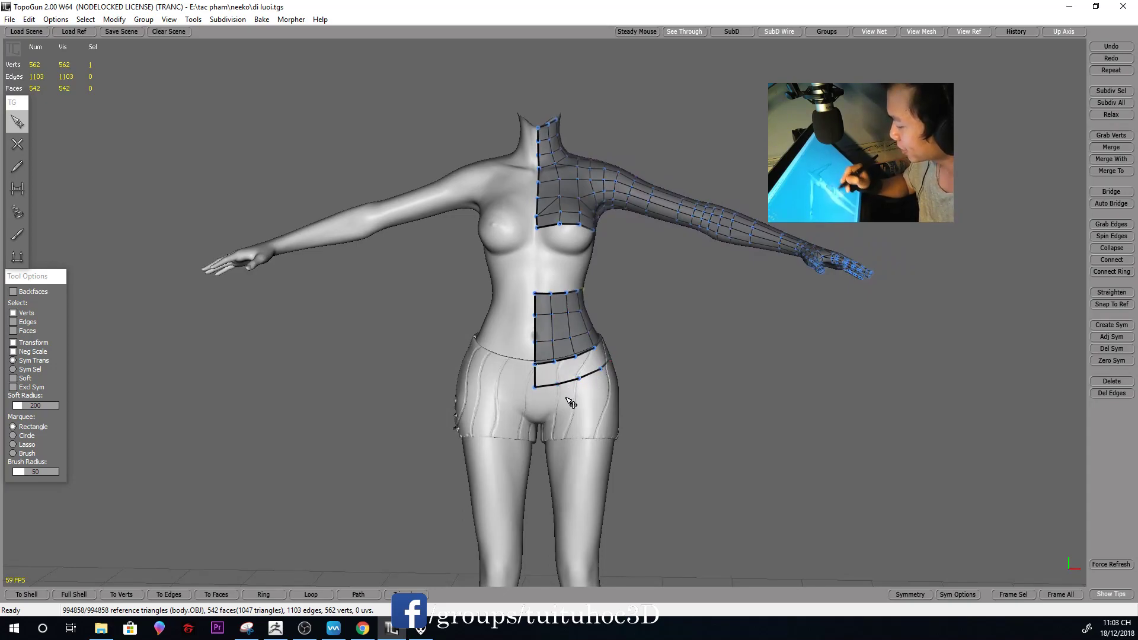
scroll(578, 394, "up", 2)
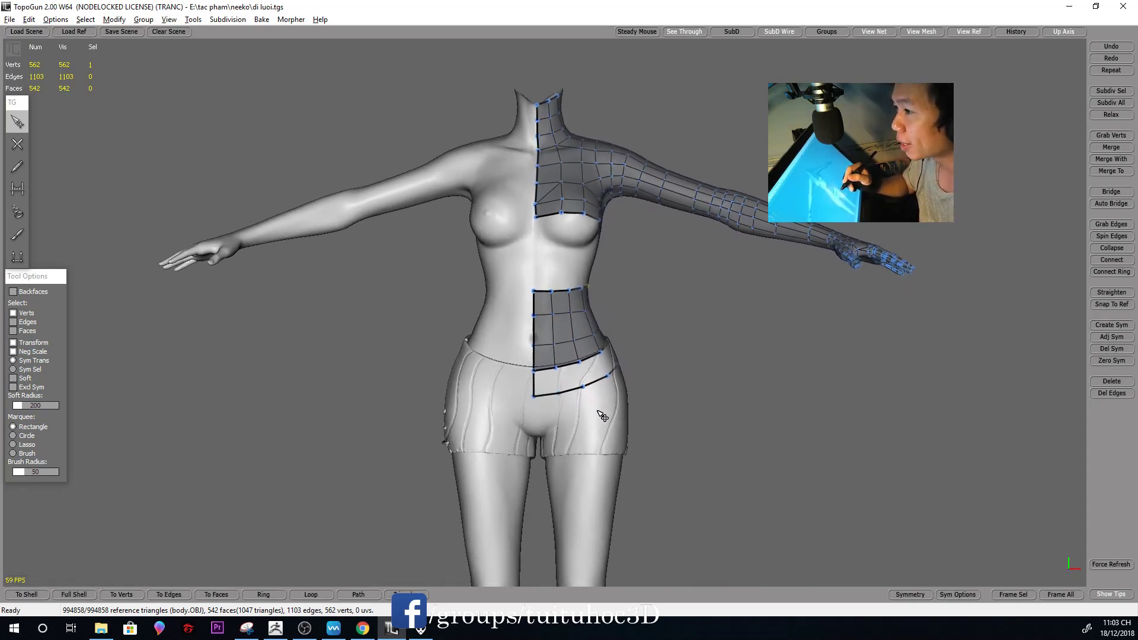
scroll(575, 397, "up", 1)
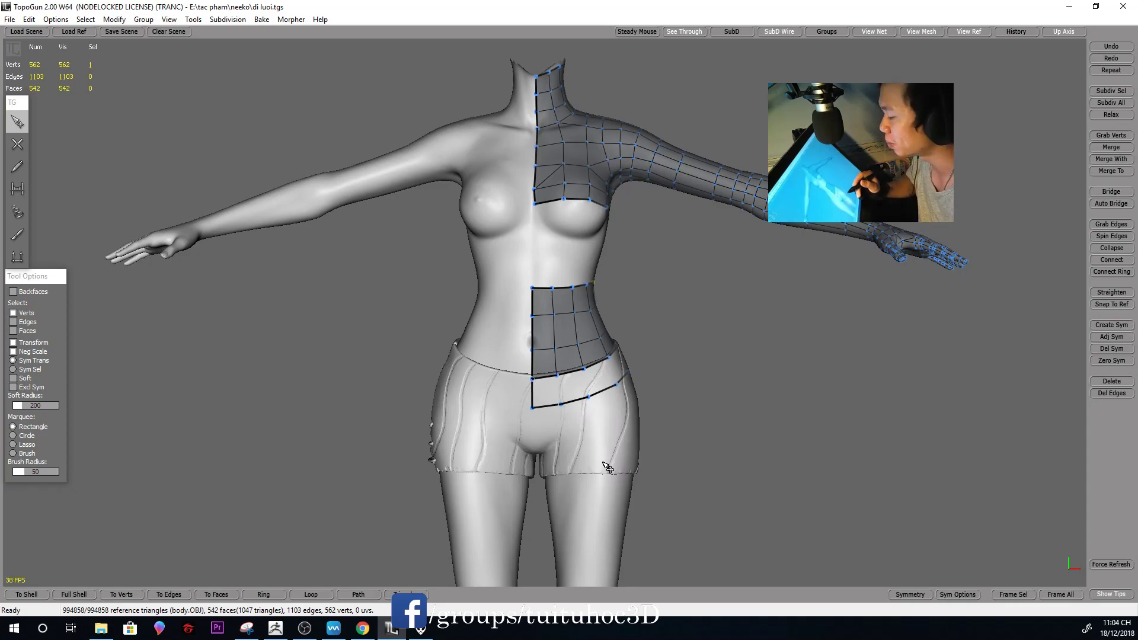
scroll(629, 367, "down", 2)
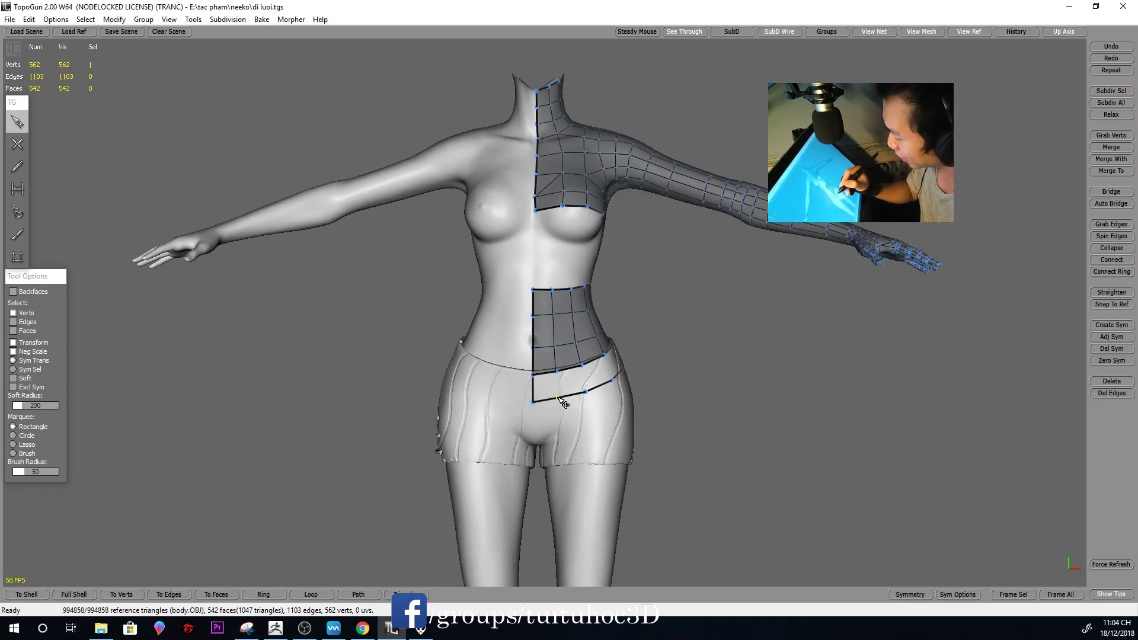
left_click(586, 390)
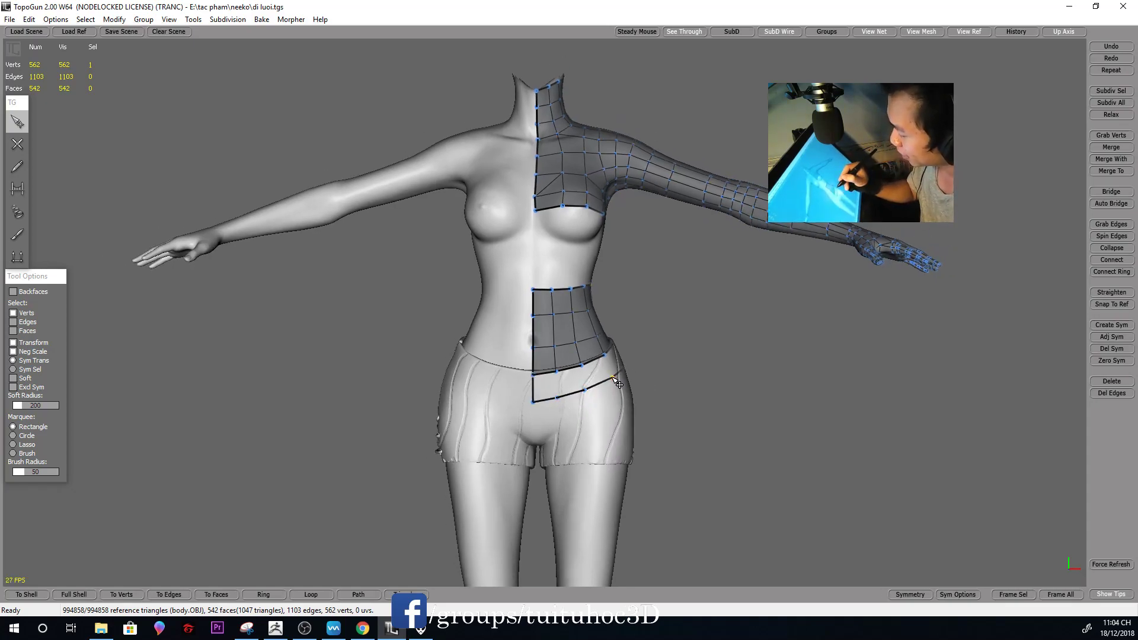
scroll(633, 386, "up", 2)
key("2")
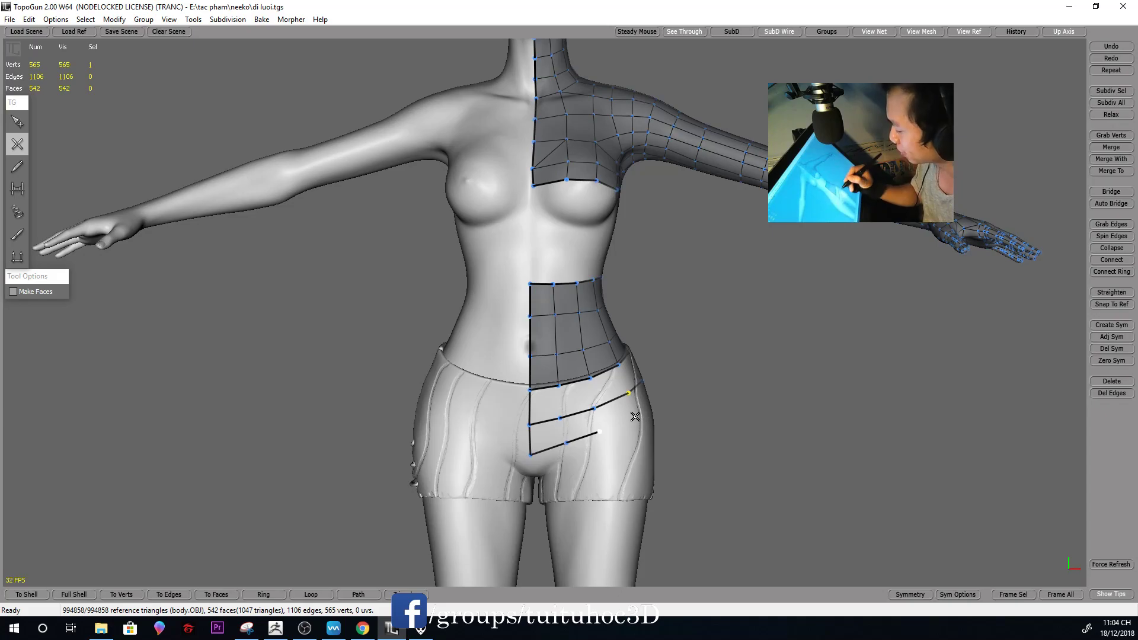
mouse_move(693, 396)
middle_mouse_down()
mouse_move(661, 359)
mouse_move(661, 396)
mouse_move(750, 386)
middle_mouse_up()
key("s")
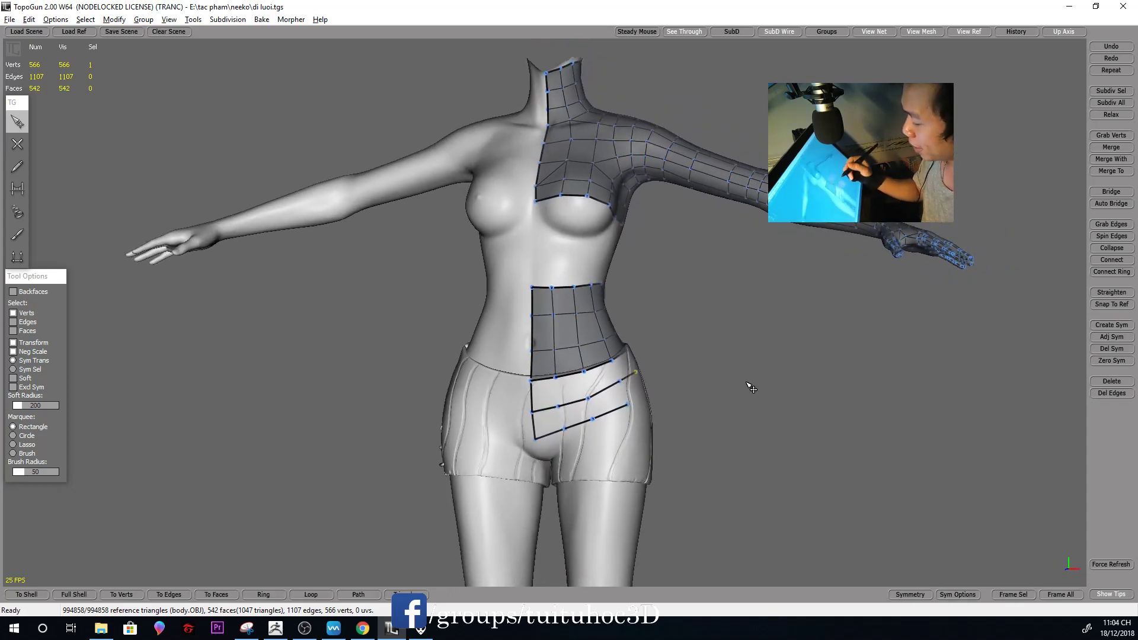
scroll(726, 403, "down", 2)
scroll(711, 409, "up", 1)
scroll(676, 415, "up", 1)
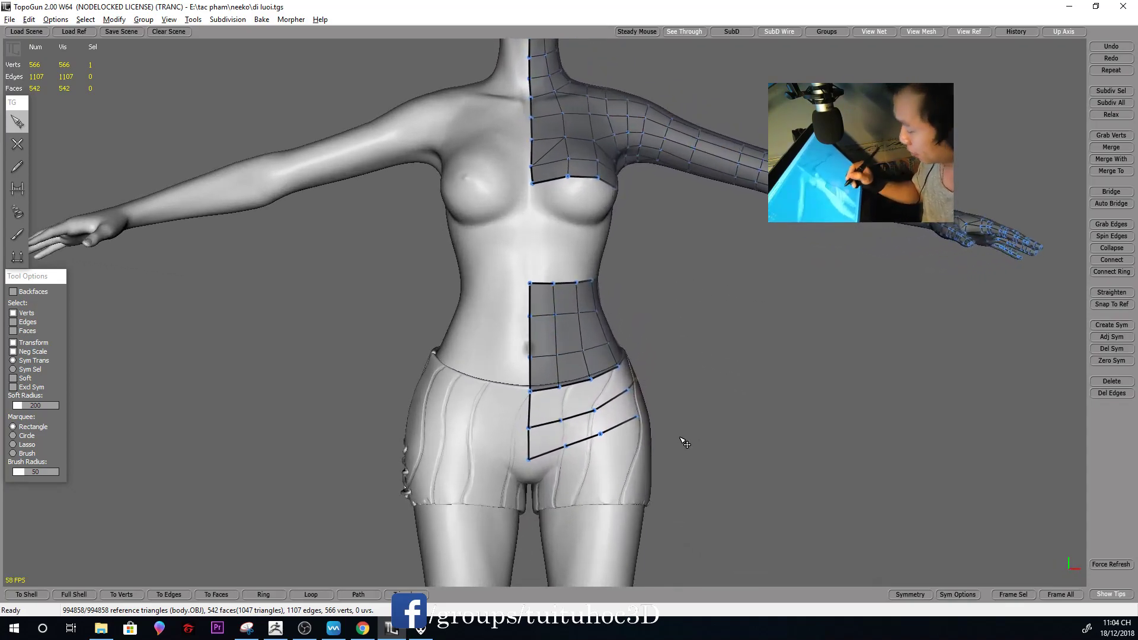
mouse_move(662, 413)
middle_mouse_down()
mouse_move(597, 437)
mouse_move(617, 432)
mouse_move(580, 431)
mouse_move(775, 386)
mouse_move(714, 379)
mouse_move(616, 326)
mouse_move(737, 314)
mouse_move(737, 330)
mouse_move(641, 342)
middle_mouse_up()
key("w")
left_click(607, 434)
left_click(617, 434)
scroll(635, 418, "down", 1)
left_click(596, 428)
key("q")
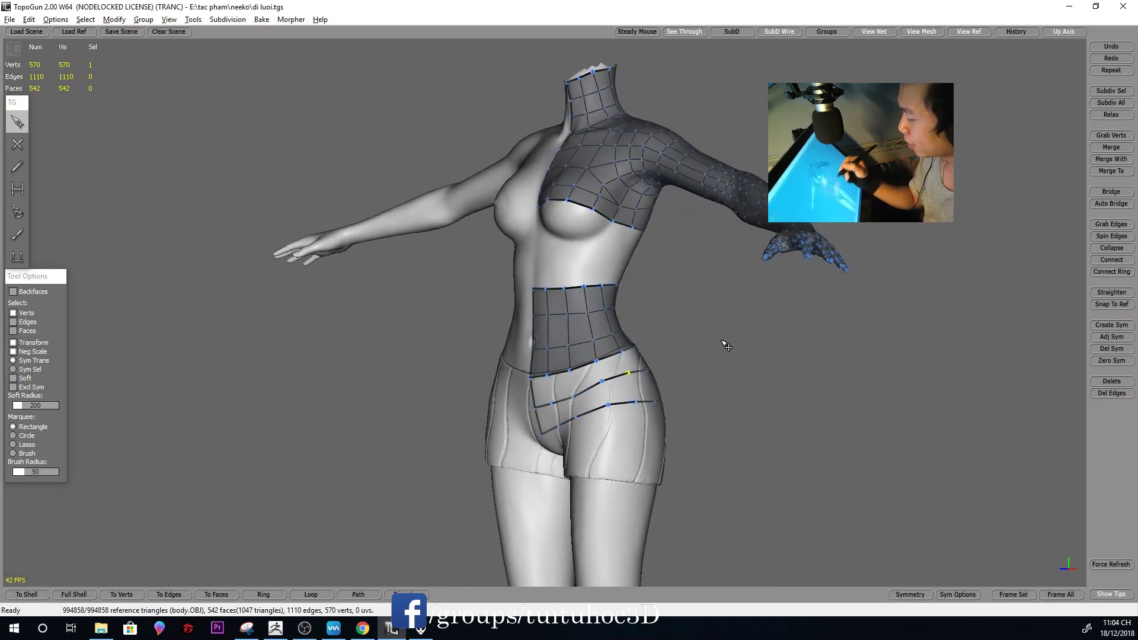
middle_click_drag(719, 344, 639, 332)
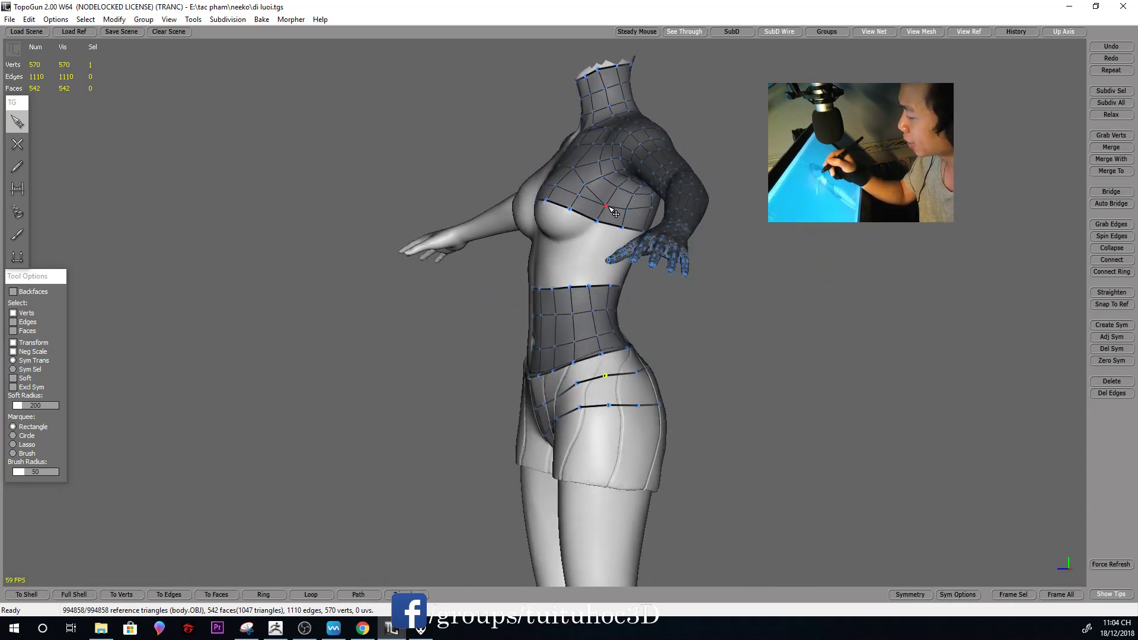
middle_click_drag(699, 353, 658, 348)
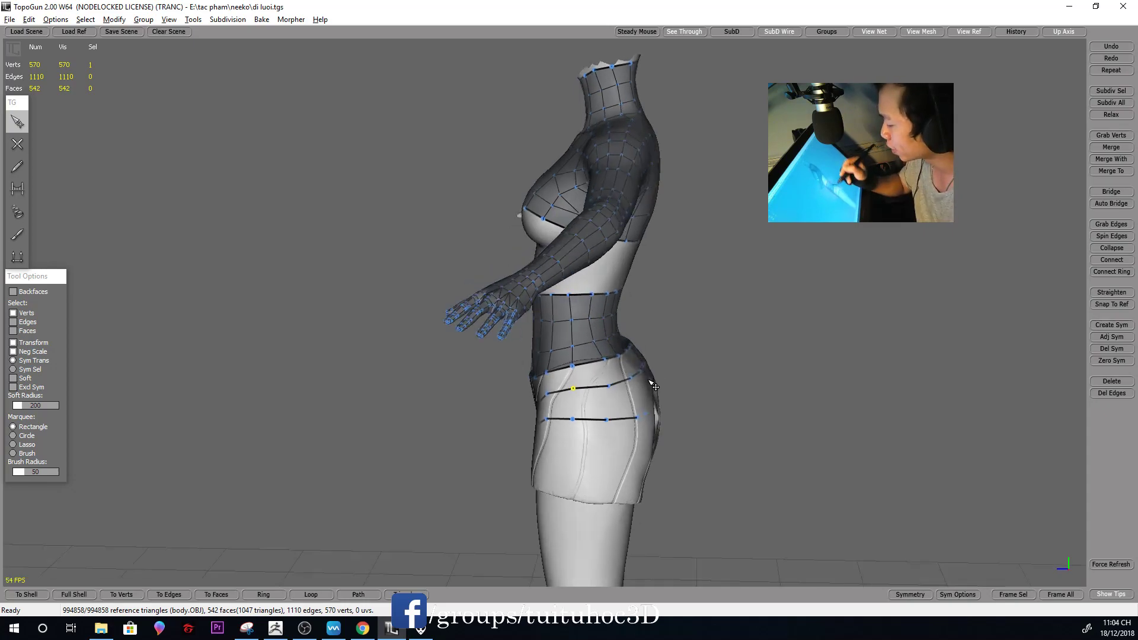
middle_click_drag(605, 336, 605, 405)
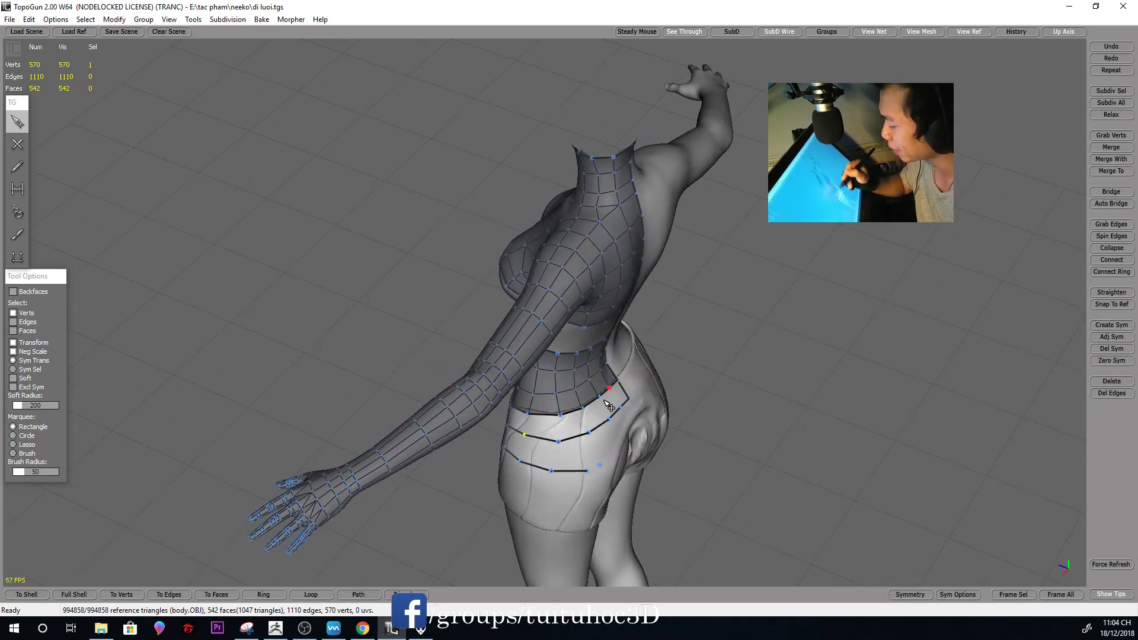
mouse_move(609, 406)
middle_mouse_down()
mouse_move(614, 321)
mouse_move(614, 371)
middle_mouse_up()
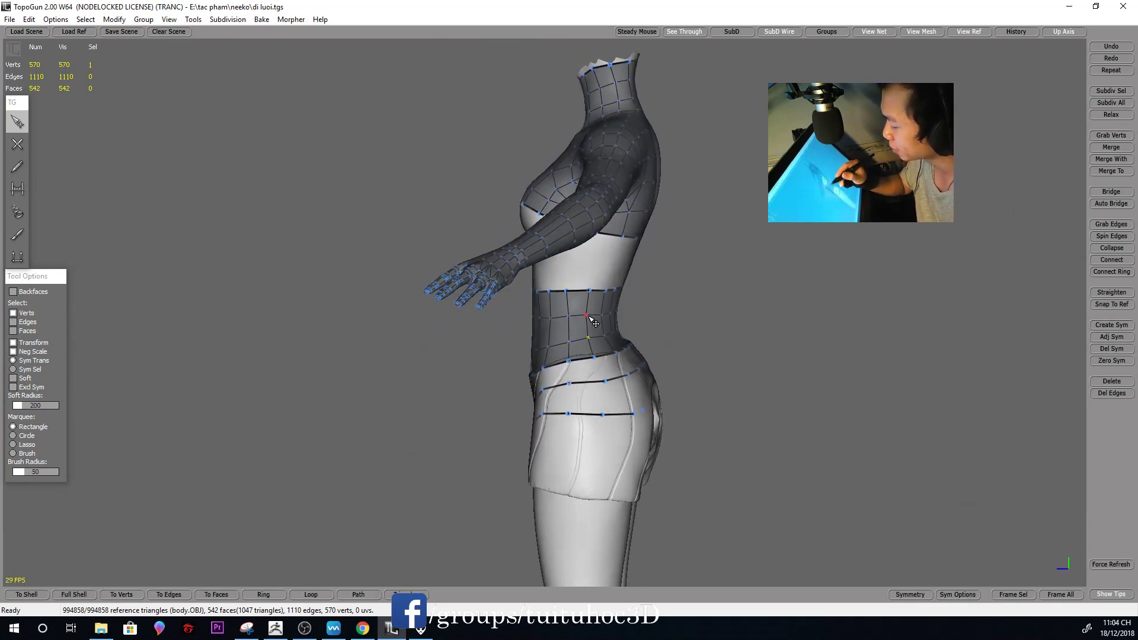
mouse_move(653, 344)
middle_mouse_down()
mouse_move(591, 320)
mouse_move(586, 366)
middle_mouse_up()
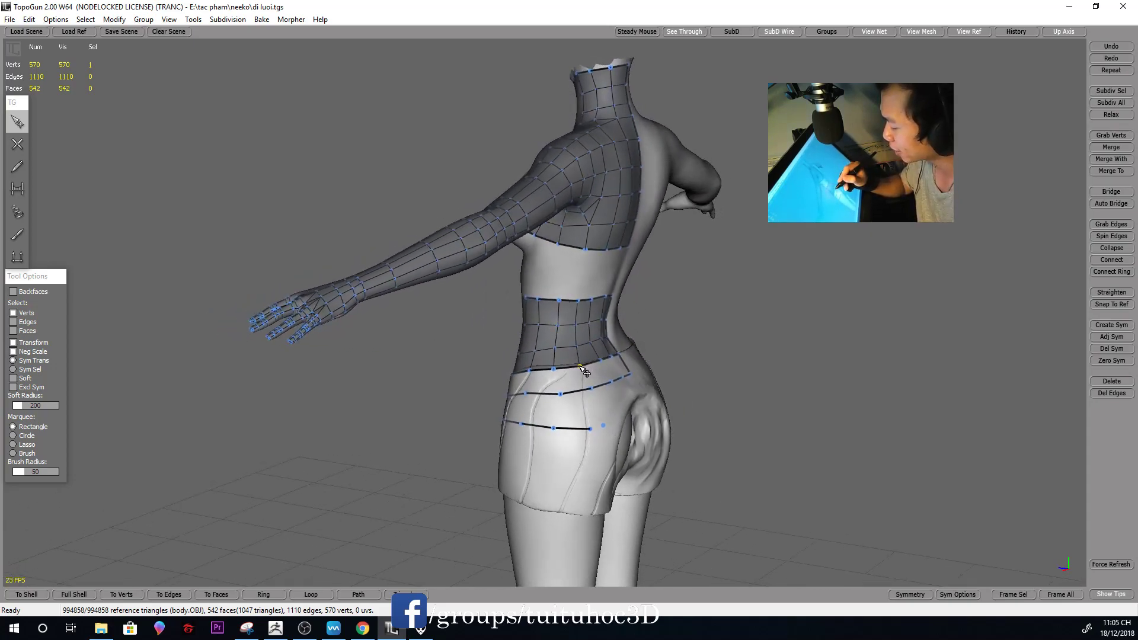
mouse_move(685, 322)
middle_mouse_down()
mouse_move(893, 320)
mouse_move(599, 312)
mouse_move(816, 326)
mouse_move(693, 325)
mouse_move(787, 320)
mouse_move(699, 309)
middle_mouse_up()
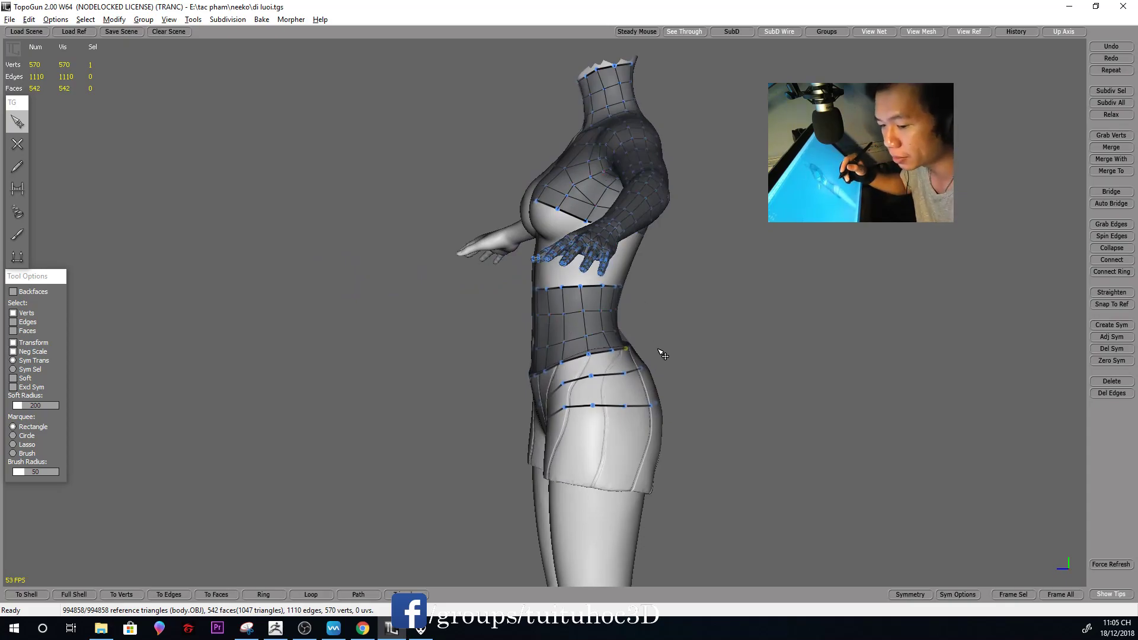
mouse_move(662, 353)
middle_mouse_down()
mouse_move(658, 343)
mouse_move(681, 338)
mouse_move(675, 399)
mouse_move(652, 402)
middle_mouse_up()
scroll(652, 402, "up", 1)
scroll(655, 404, "up", 2)
scroll(658, 408, "up", 2)
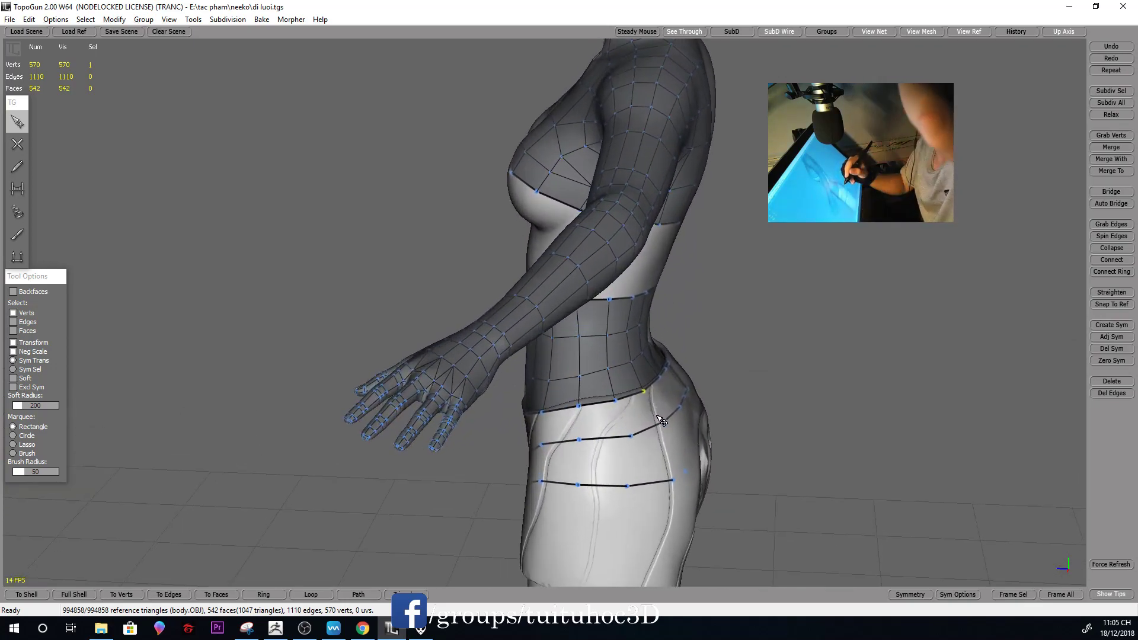
scroll(675, 380, "up", 2)
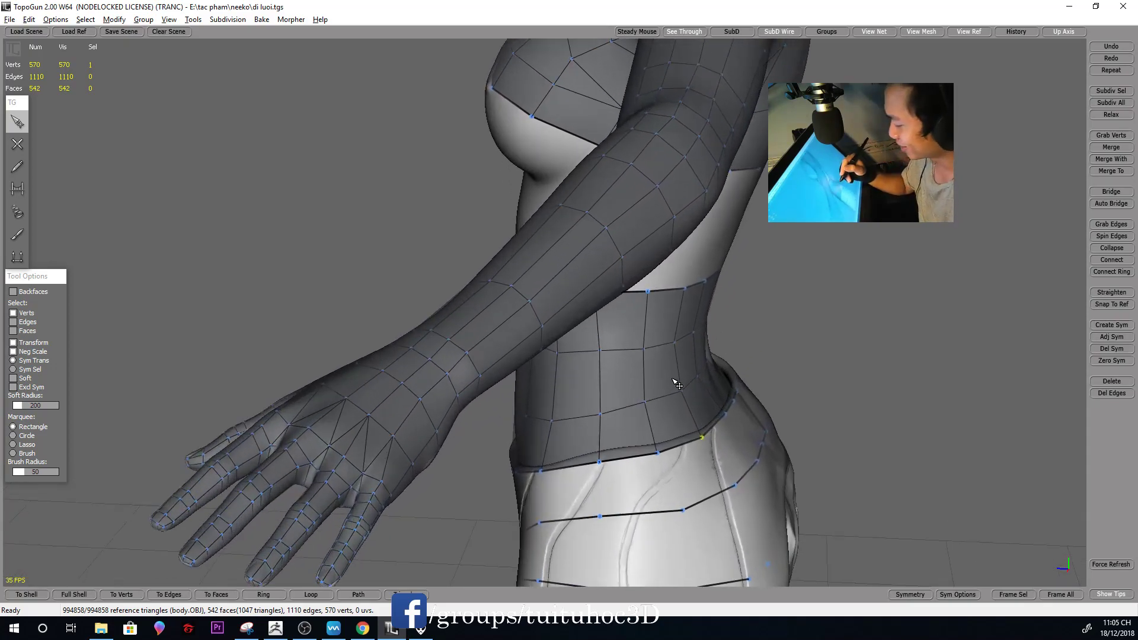
middle_click_drag(677, 385, 574, 408)
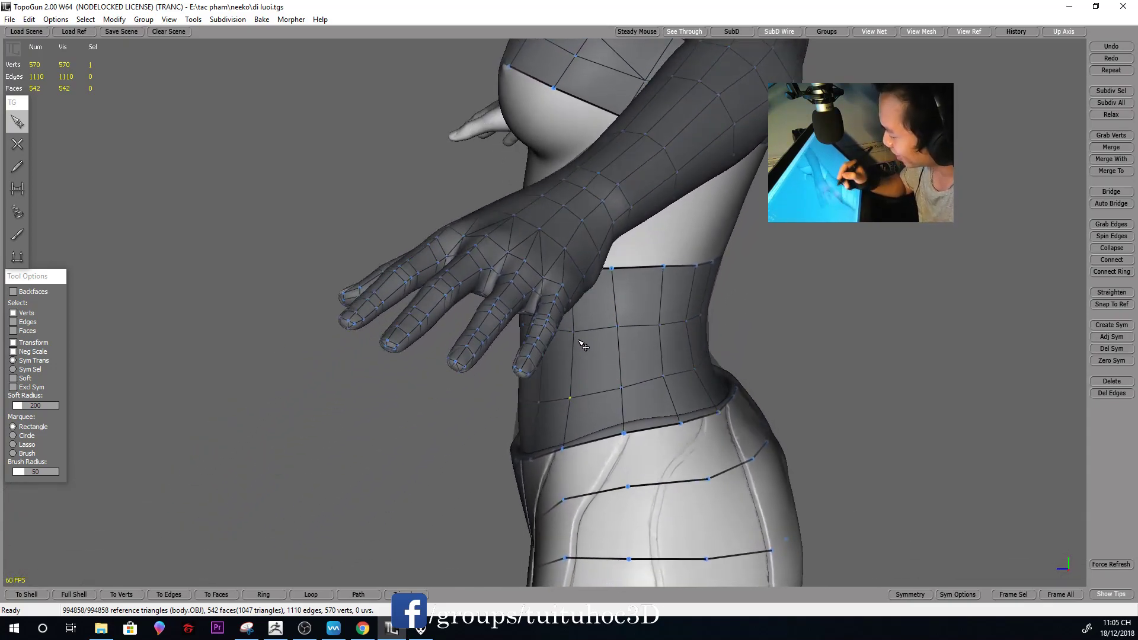
mouse_move(735, 345)
middle_mouse_down()
mouse_move(657, 341)
mouse_move(752, 354)
mouse_move(757, 330)
mouse_move(752, 386)
mouse_move(596, 424)
middle_mouse_up()
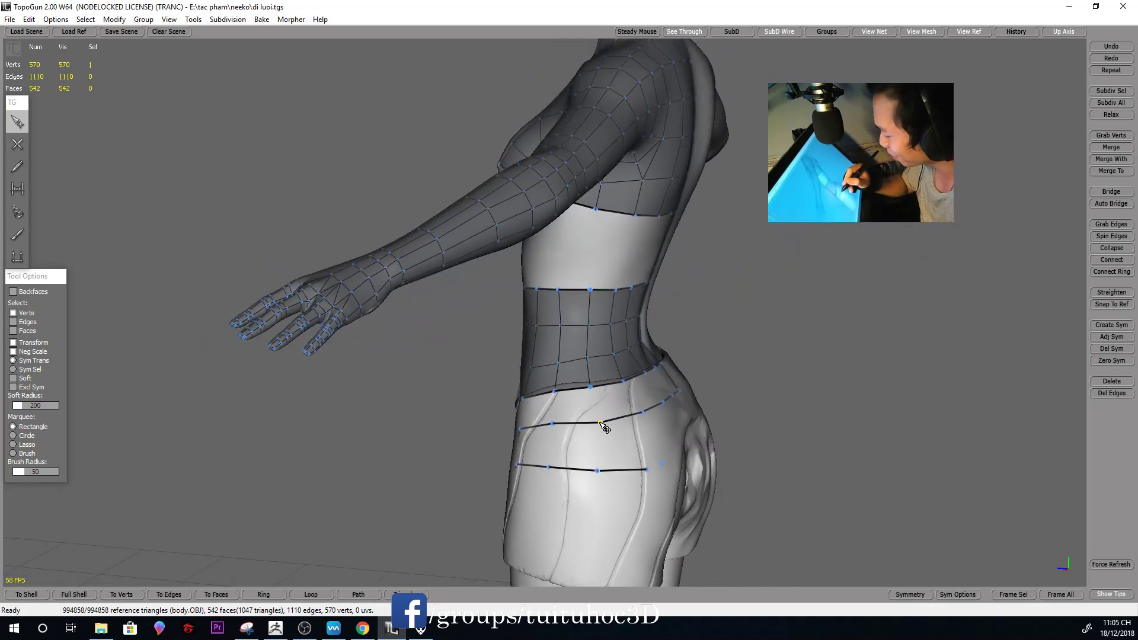
mouse_move(609, 417)
middle_mouse_down()
mouse_move(638, 395)
mouse_move(609, 438)
middle_mouse_up()
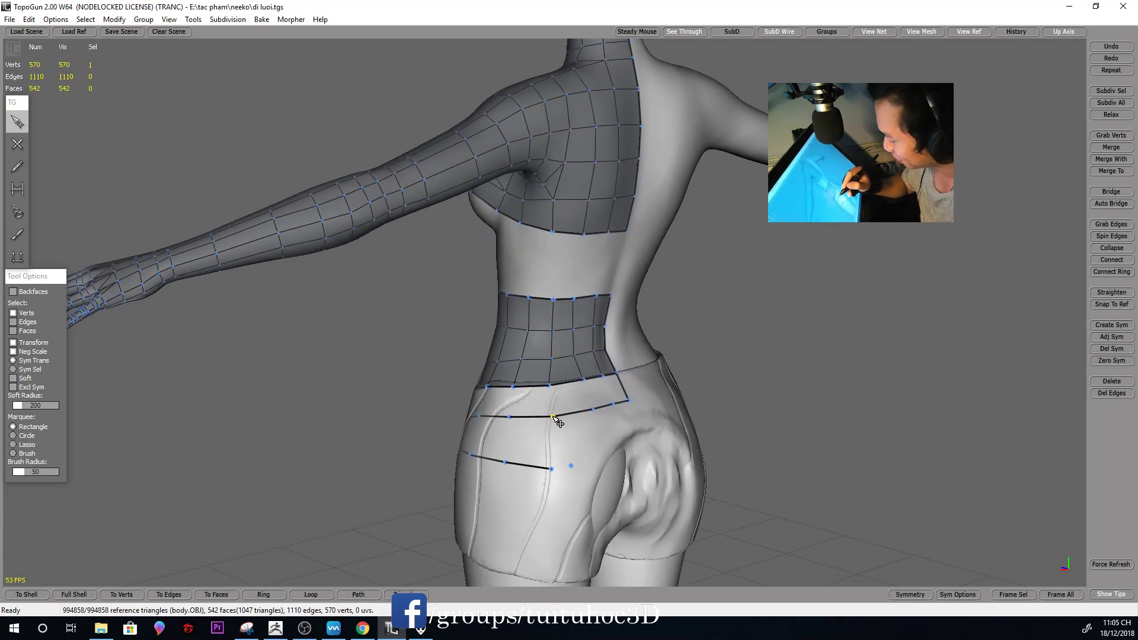
left_click(552, 468)
mouse_move(554, 468)
middle_mouse_down()
mouse_move(569, 451)
mouse_move(685, 419)
mouse_move(591, 406)
mouse_move(622, 415)
mouse_move(818, 375)
mouse_move(472, 411)
mouse_move(696, 414)
mouse_move(513, 417)
middle_mouse_up()
middle_click_drag(550, 381, 541, 398)
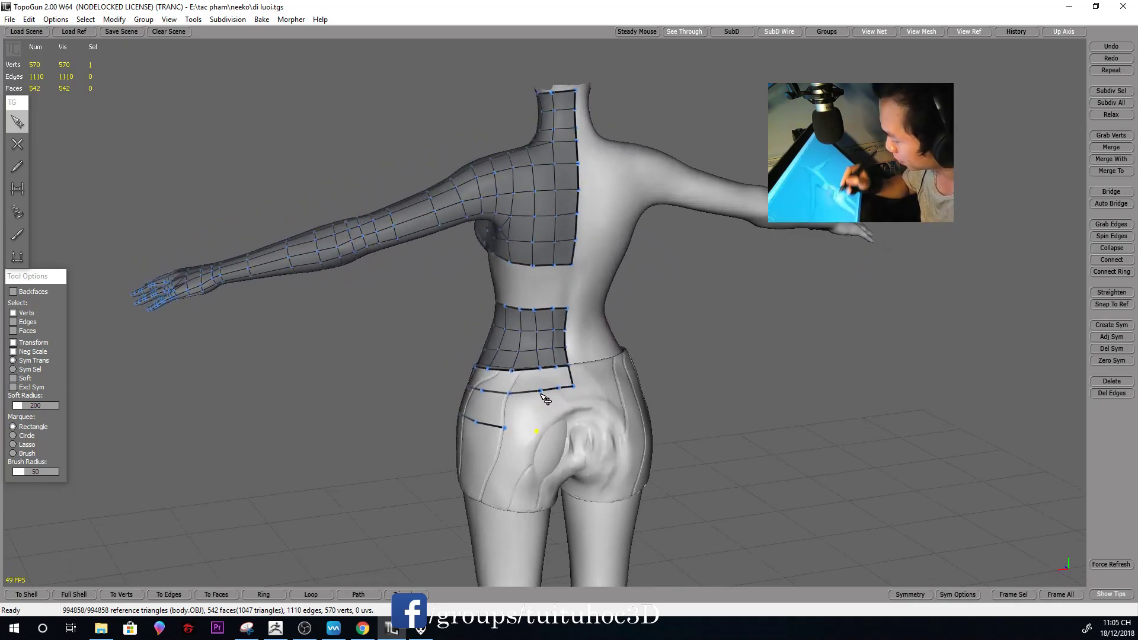
left_click(559, 390)
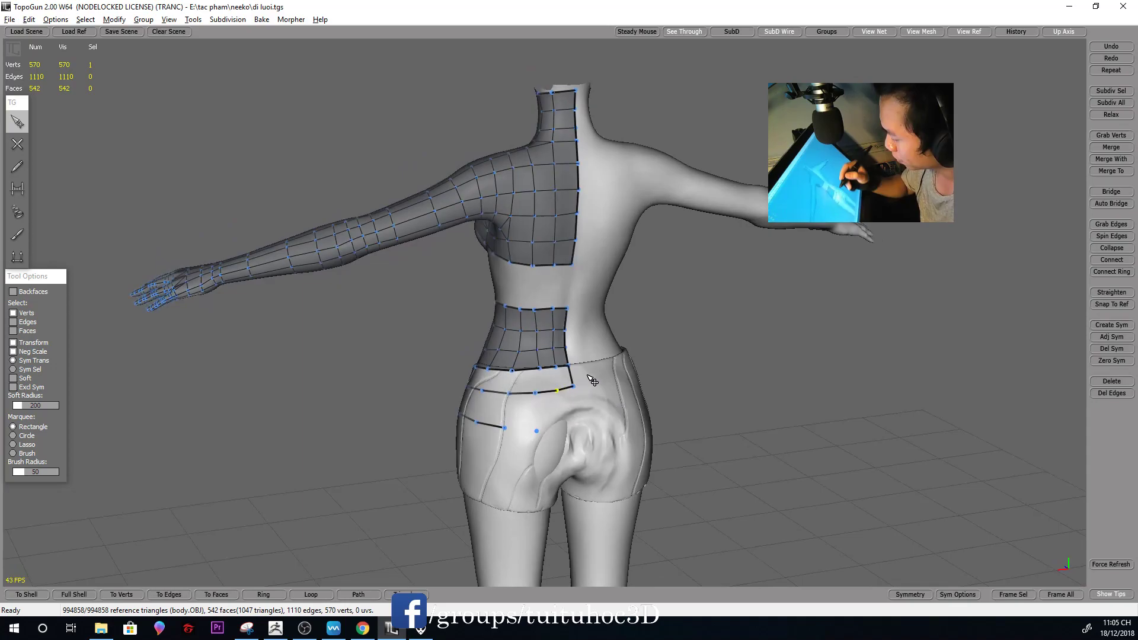
middle_click_drag(592, 380, 539, 376)
key("w")
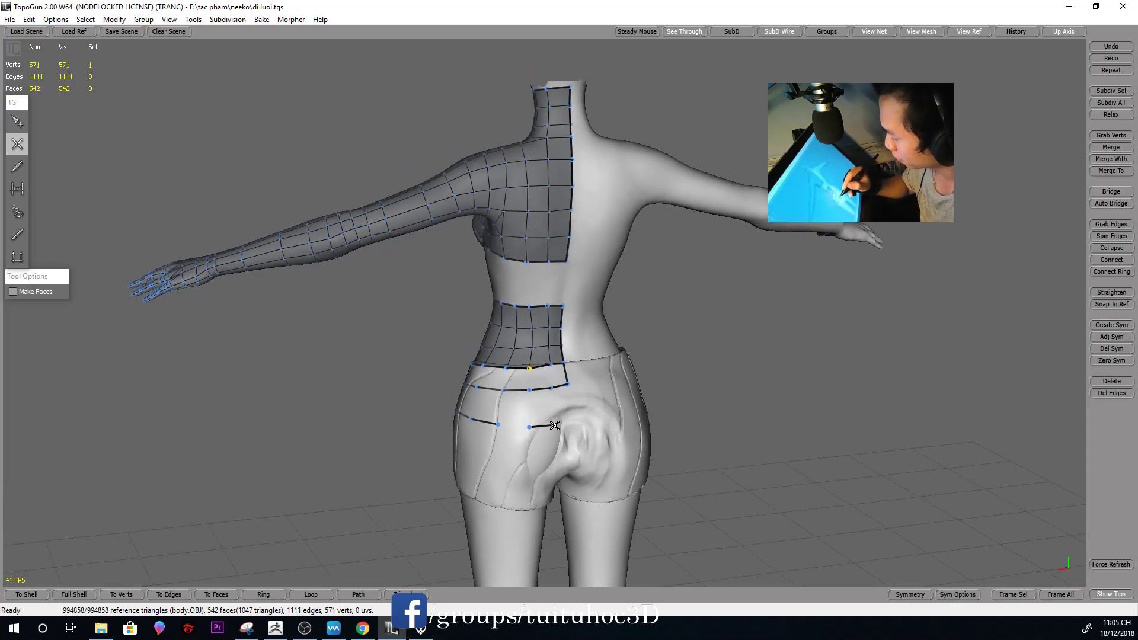
Connect the hip line's end vertex to close the lower hip edge loop at the back
left_click(568, 386)
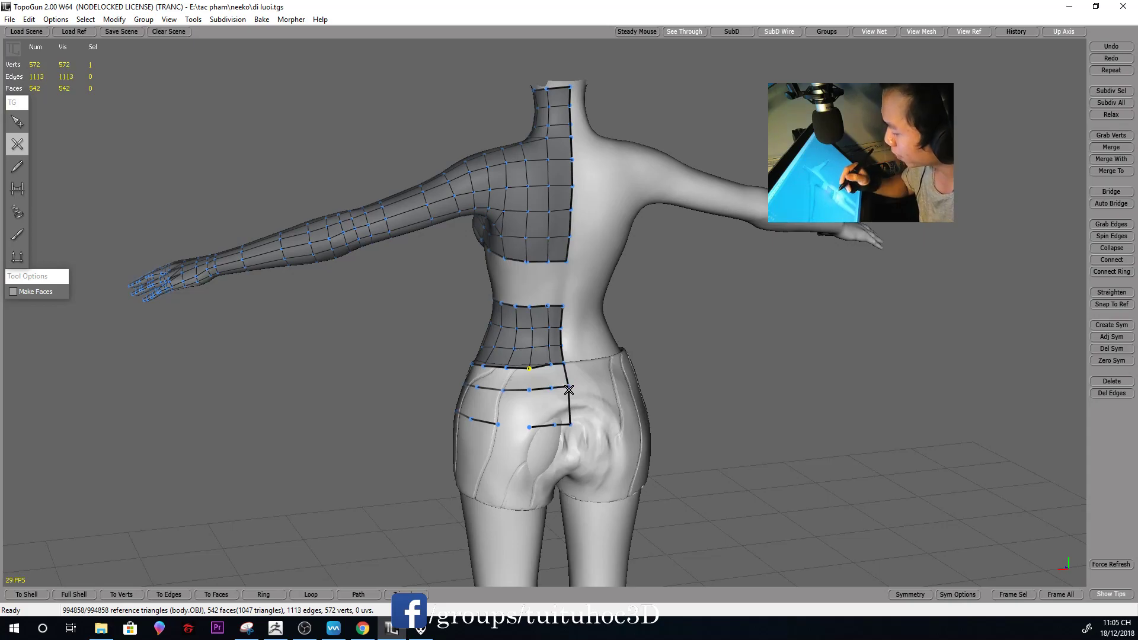
mouse_move(569, 389)
middle_mouse_down()
mouse_move(542, 433)
mouse_move(603, 397)
middle_mouse_up()
left_click(510, 432)
key("q")
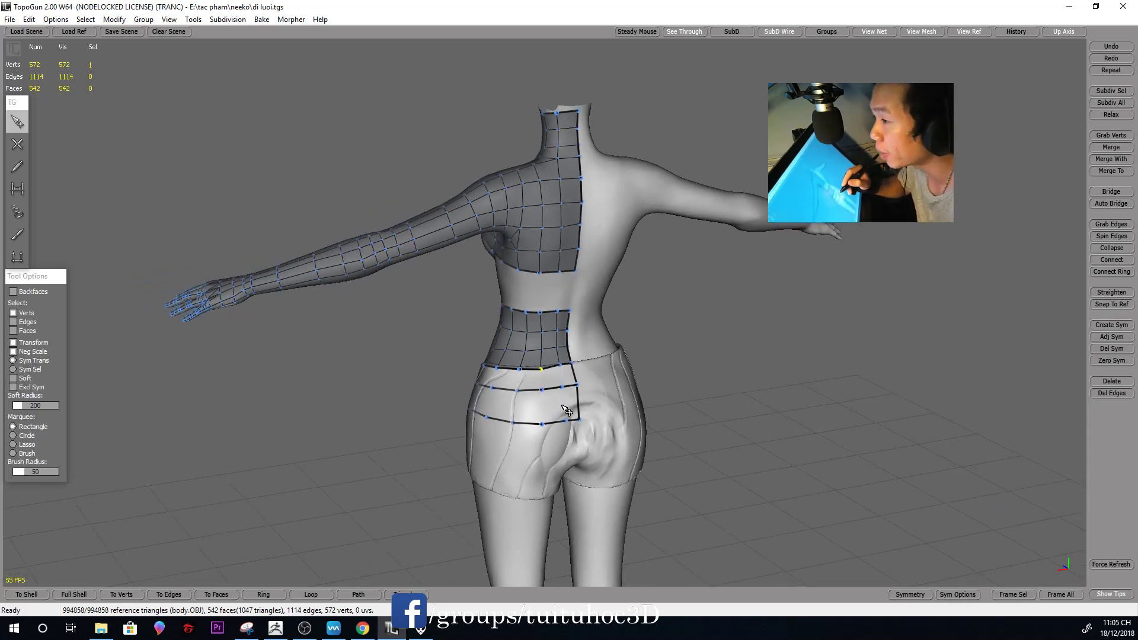
middle_click_drag(571, 409, 699, 393)
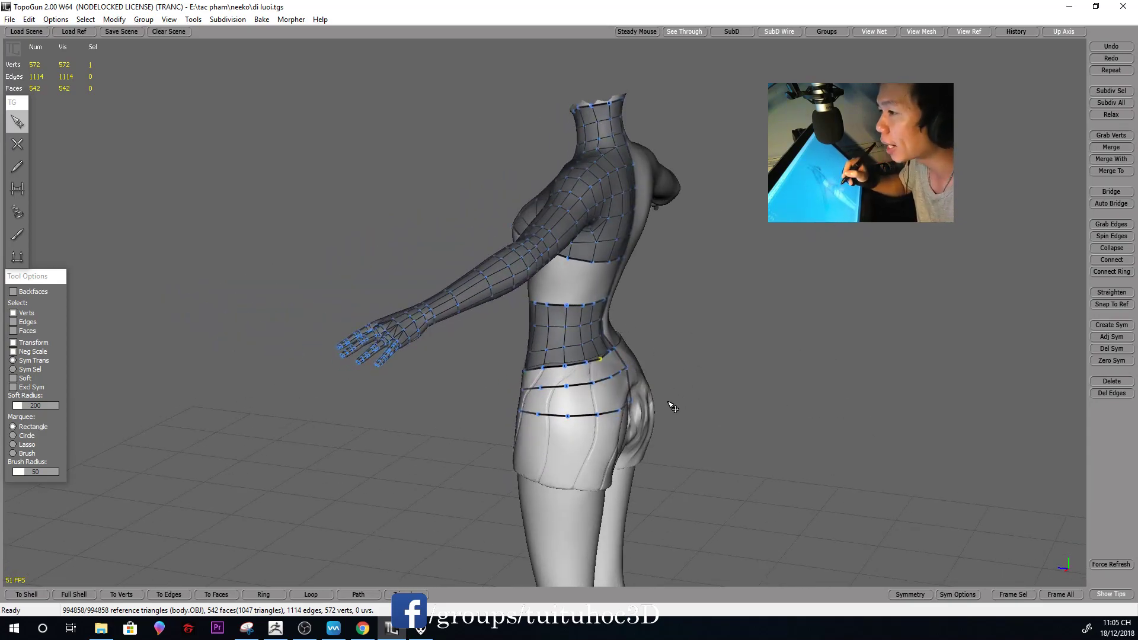
middle_click_drag(674, 397, 594, 413)
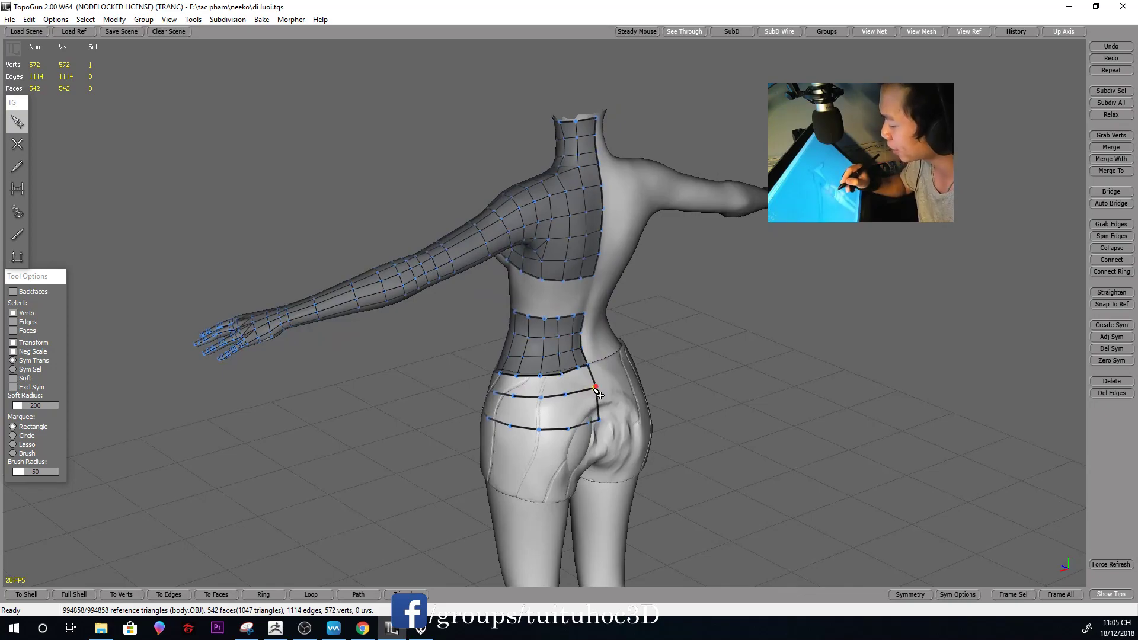
Delete the two stray vertices on the hip loop
key("Delete")
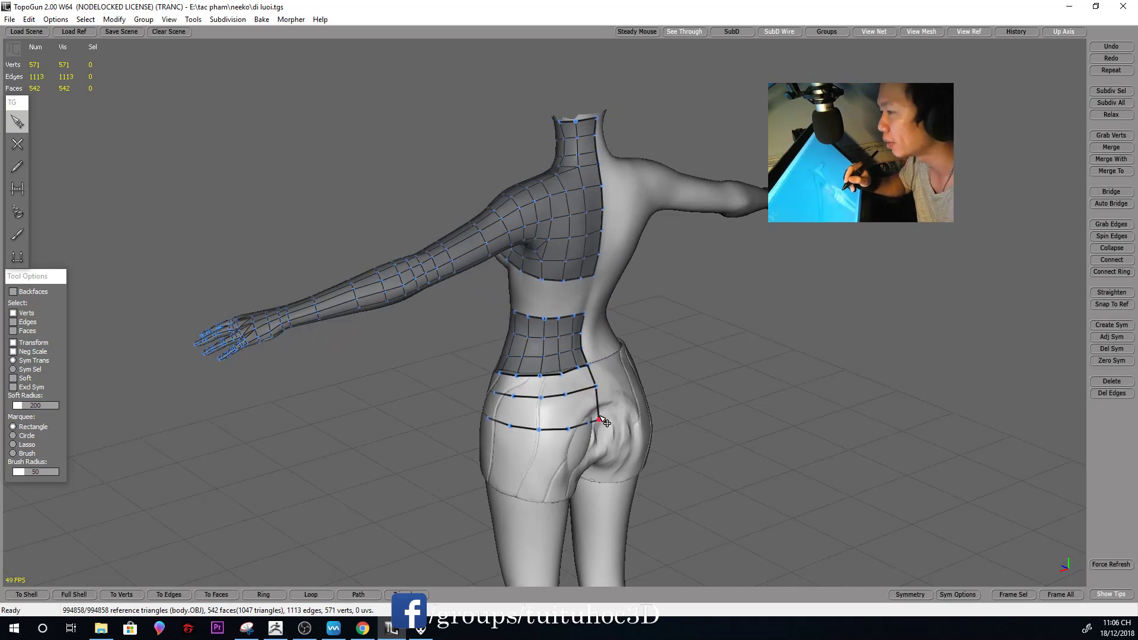
mouse_move(591, 391)
middle_mouse_down()
mouse_move(651, 386)
mouse_move(708, 360)
middle_mouse_up()
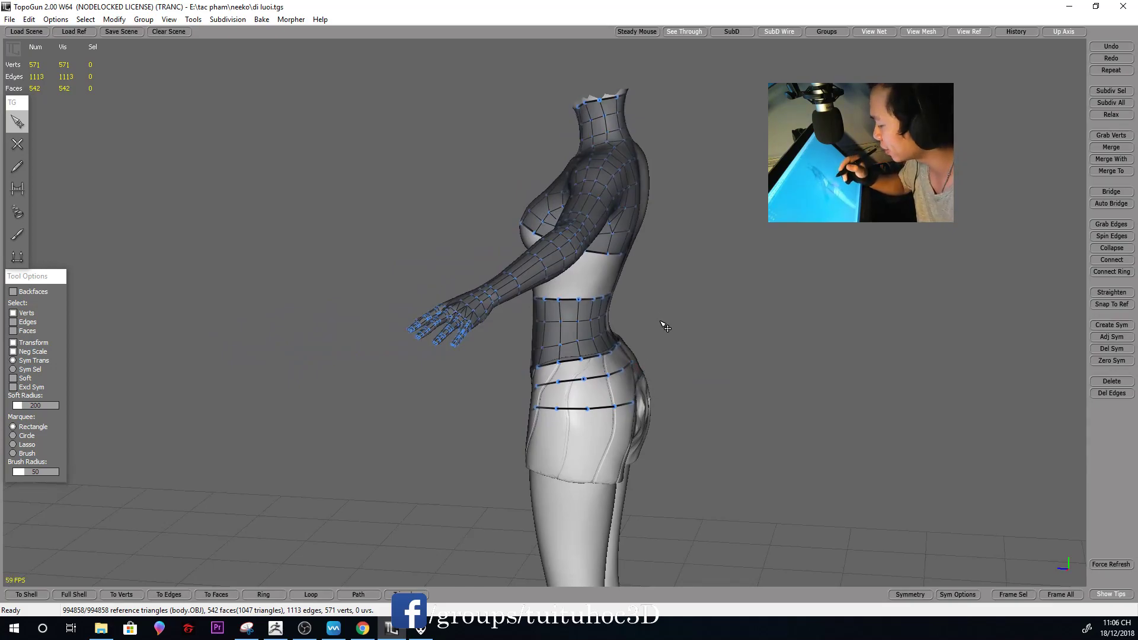
mouse_move(697, 376)
middle_mouse_down()
mouse_move(585, 420)
mouse_move(578, 362)
middle_mouse_up()
key("Delete")
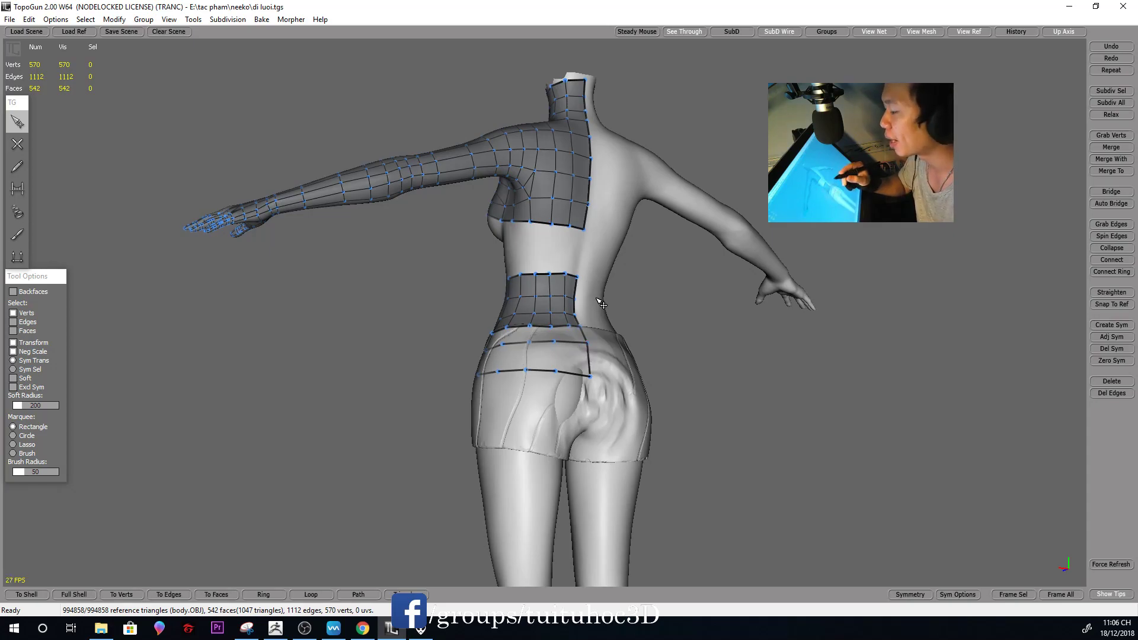
middle_click_drag(611, 325, 624, 382)
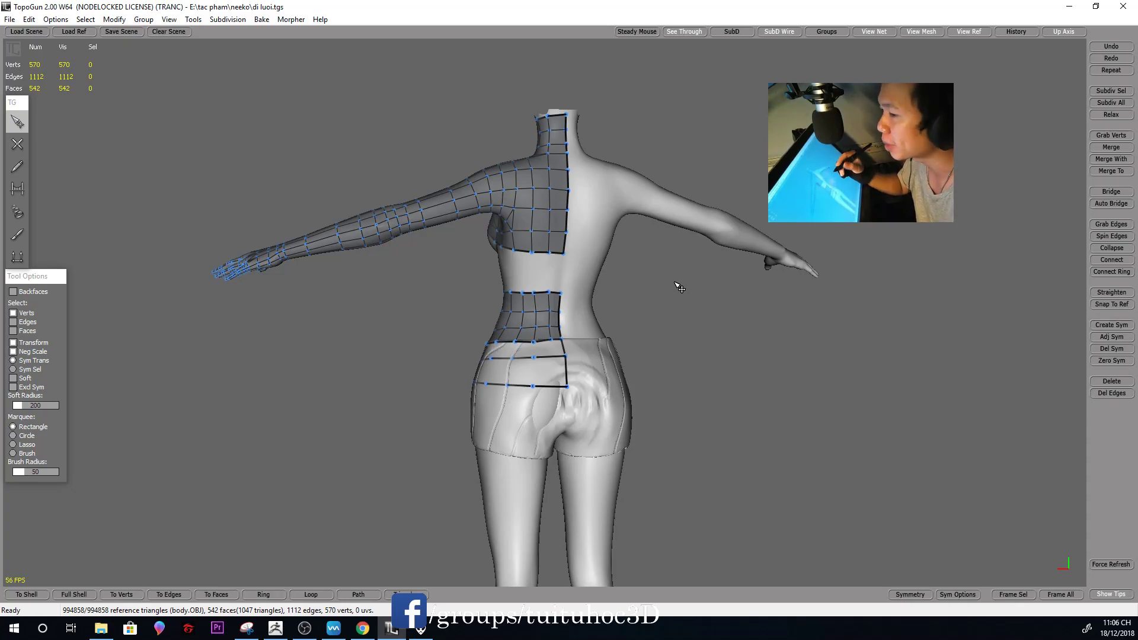
mouse_move(681, 312)
middle_mouse_down()
mouse_move(664, 355)
mouse_move(681, 362)
mouse_move(696, 414)
mouse_move(675, 382)
mouse_move(652, 376)
middle_mouse_up()
Lower the bottom centre and upper hip vertices so they line up
left_click_drag(547, 417, 544, 428)
left_click_drag(546, 375, 546, 385)
middle_click_drag(552, 391, 552, 408)
key("e")
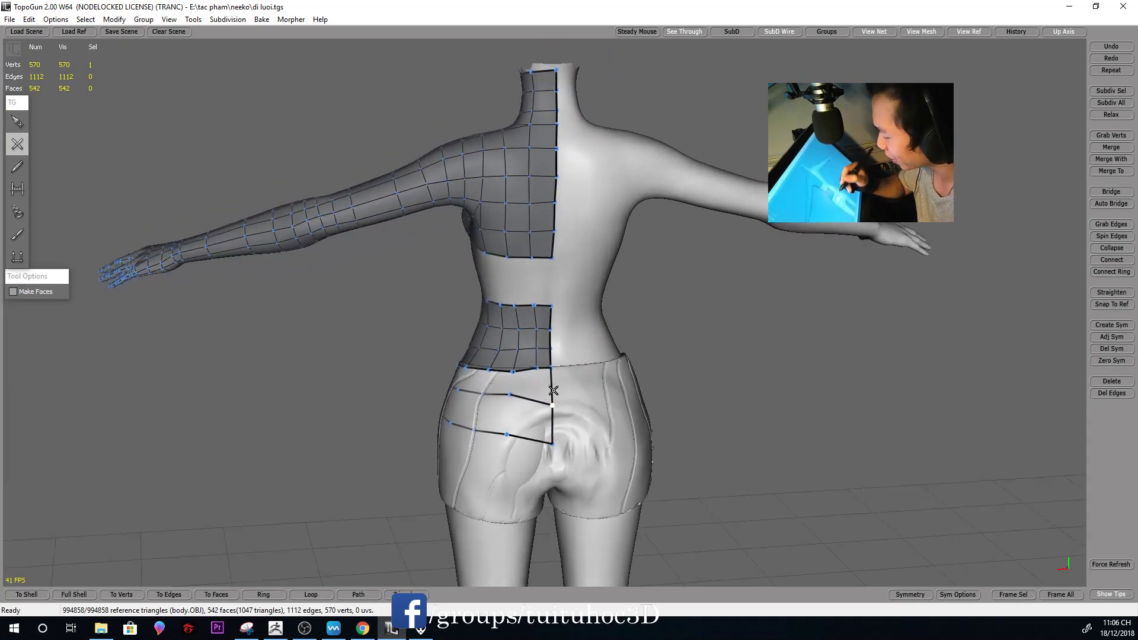
key("s")
mouse_move(551, 357)
middle_mouse_down()
mouse_move(554, 411)
mouse_move(564, 384)
middle_mouse_up()
Connect vertices down to the lower hip loop, closing the first faces below the waist band
key("e")
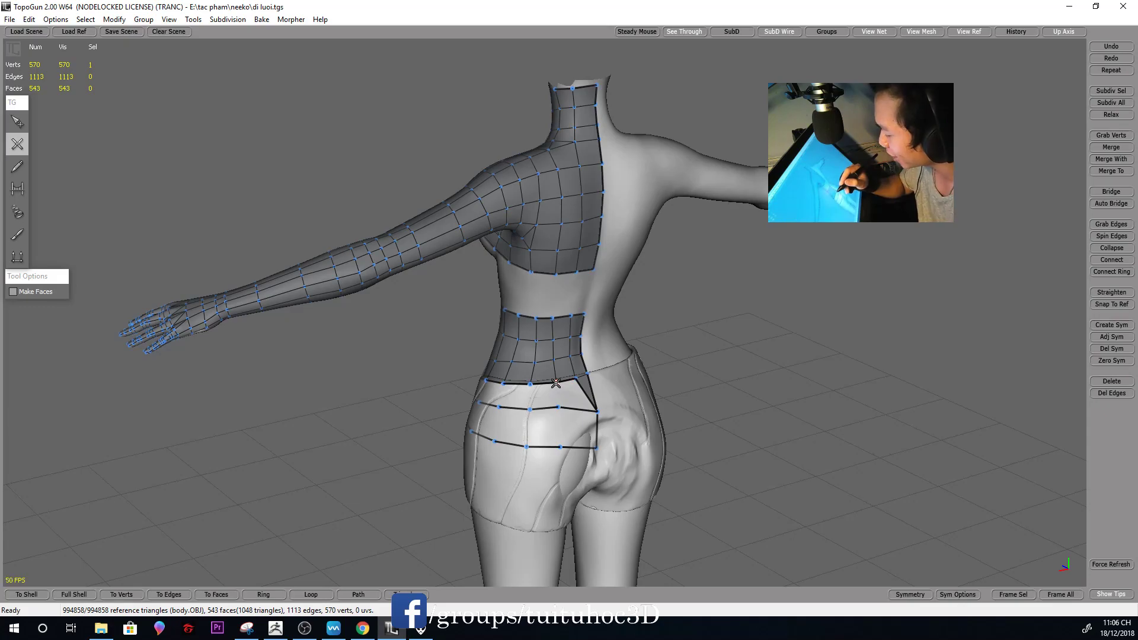
left_click(558, 407)
left_click(561, 446)
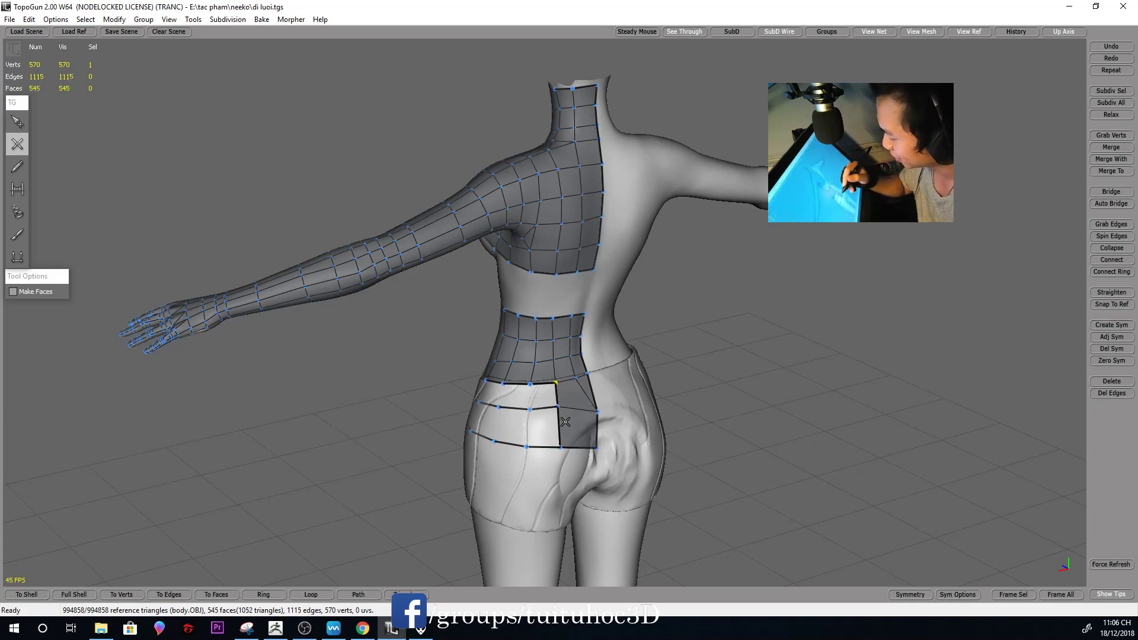
key("s")
mouse_move(618, 390)
middle_mouse_down()
mouse_move(680, 353)
mouse_move(557, 317)
mouse_move(672, 384)
mouse_move(787, 364)
mouse_move(634, 401)
middle_mouse_up()
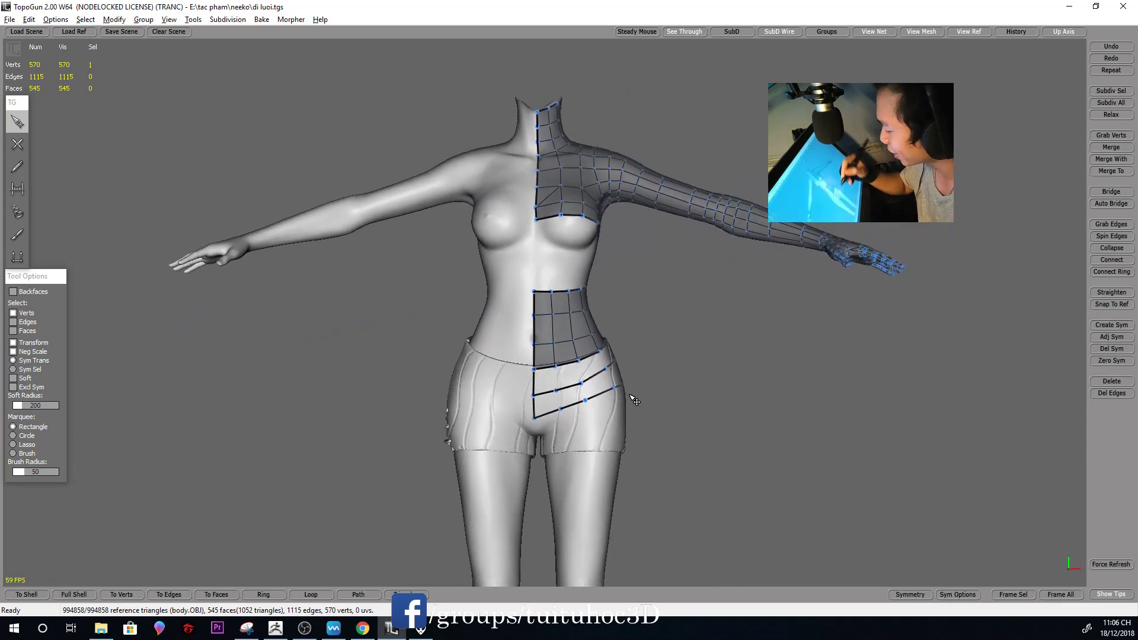
Extend the front centre edge chain down and build a new quad at the crotch
left_click_drag(589, 387, 586, 385)
mouse_move(647, 370)
middle_mouse_down()
mouse_move(628, 363)
mouse_move(609, 298)
middle_mouse_up()
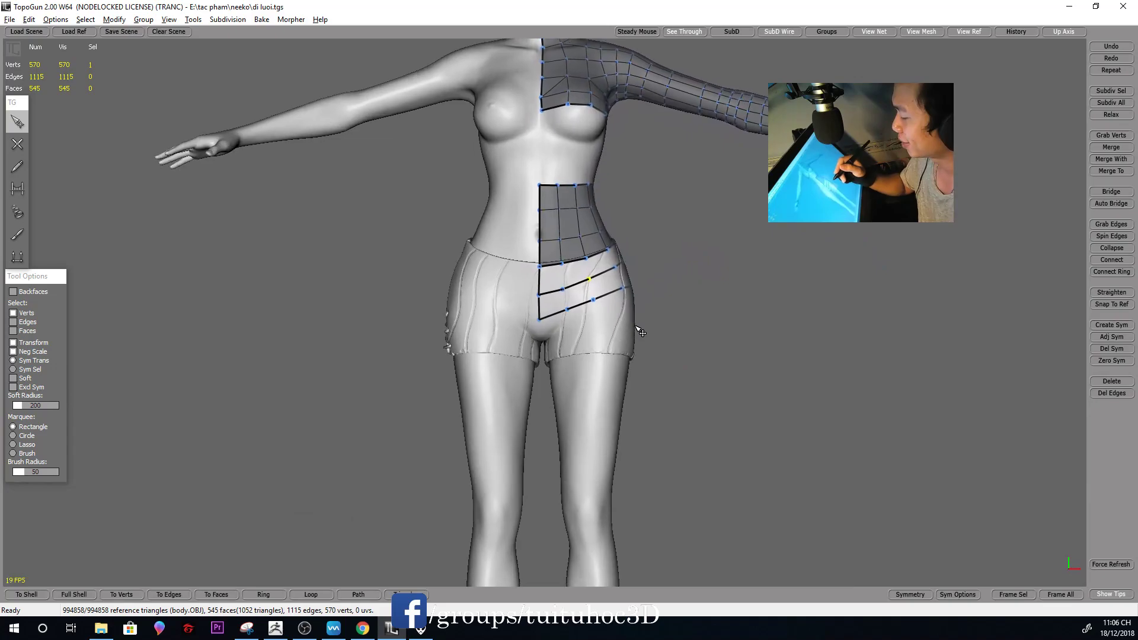
scroll(609, 298, "up", 5)
key("e")
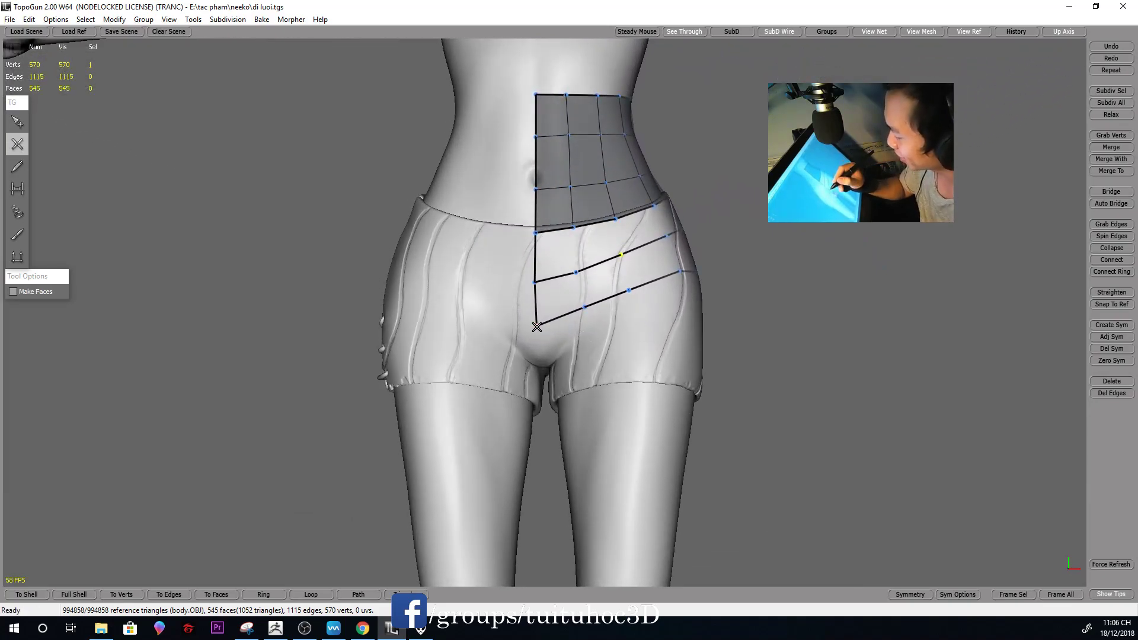
mouse_move(655, 286)
middle_mouse_down()
mouse_move(549, 326)
mouse_move(584, 546)
middle_mouse_up()
left_click(538, 346)
left_click(584, 320)
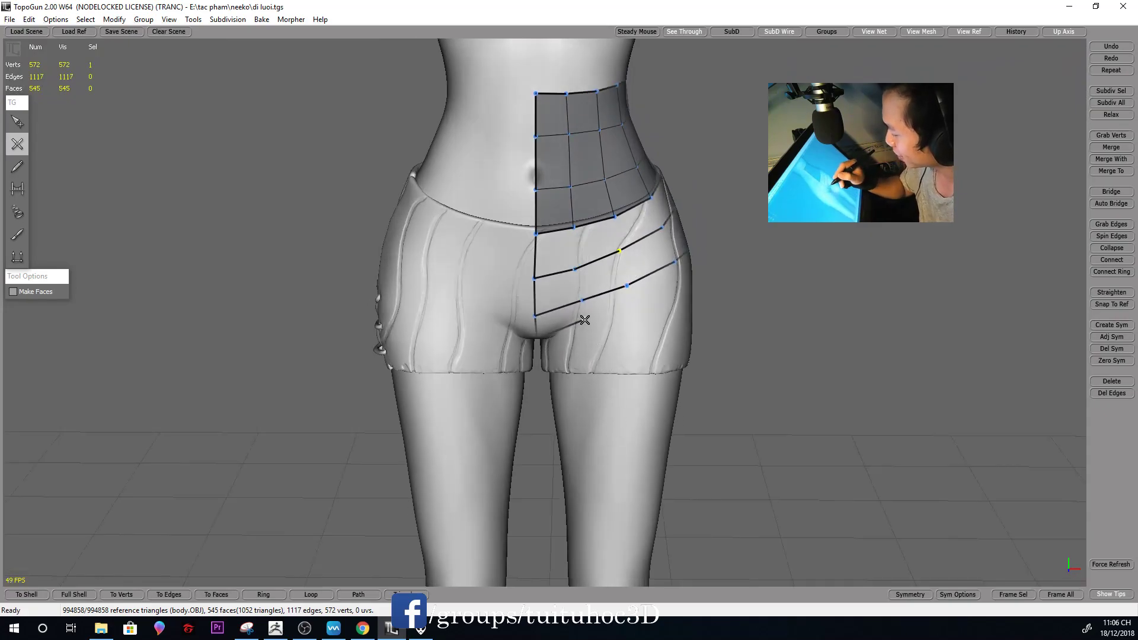
left_click(581, 303)
middle_click_drag(642, 317, 610, 322)
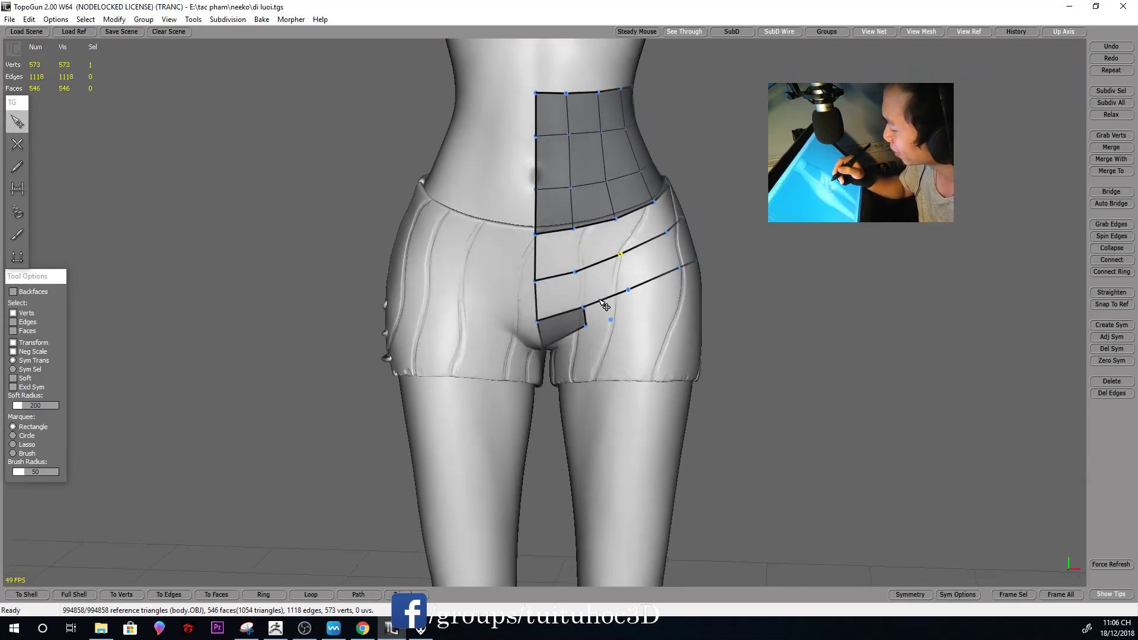
Turn to the back and start a new three-vertex edge strand across the back hips
key("q")
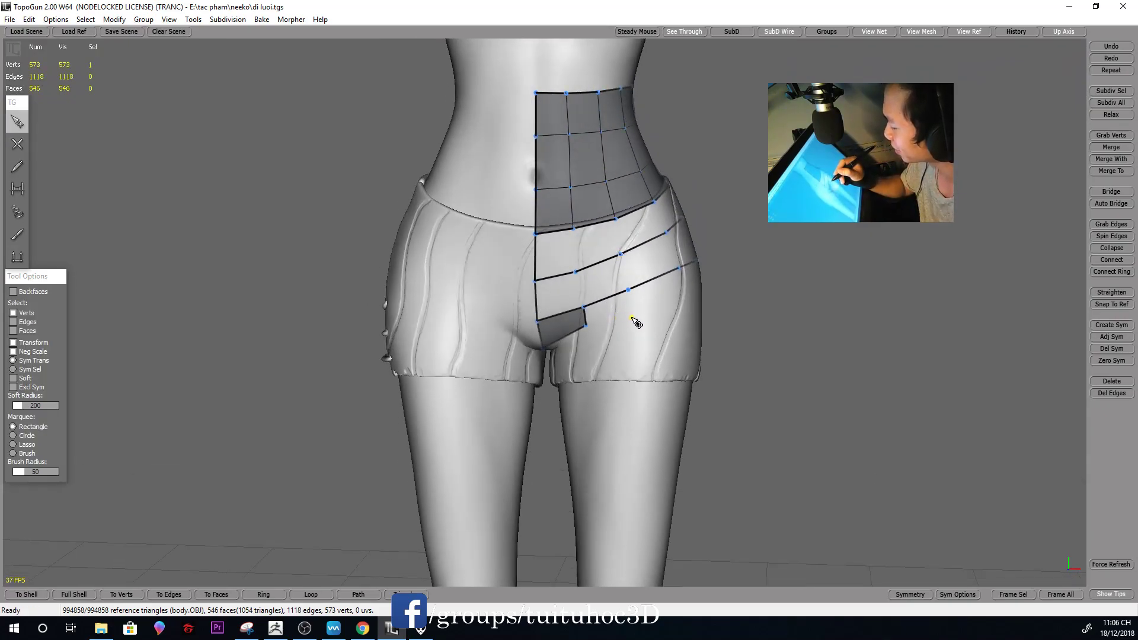
scroll(635, 323, "down", 2)
scroll(615, 320, "down", 3)
key("w")
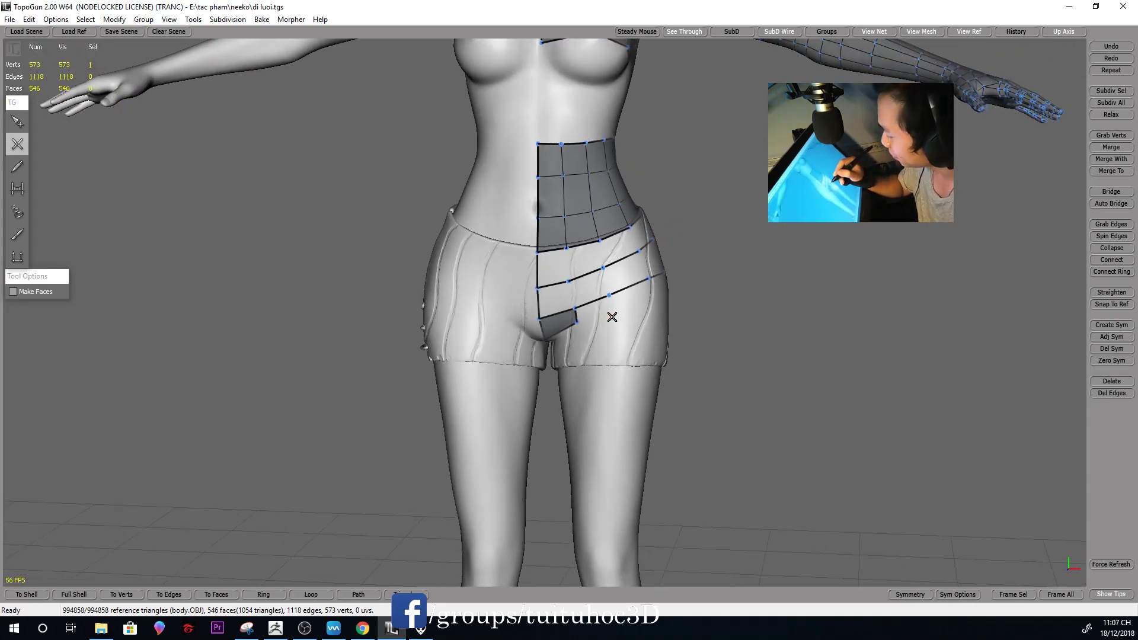
mouse_move(624, 307)
middle_mouse_down()
mouse_move(611, 317)
mouse_move(620, 335)
mouse_move(559, 335)
mouse_move(655, 337)
mouse_move(648, 312)
middle_mouse_up()
mouse_move(734, 325)
middle_mouse_down()
mouse_move(623, 350)
mouse_move(575, 333)
mouse_move(542, 347)
mouse_move(554, 305)
mouse_move(681, 284)
mouse_move(749, 322)
mouse_move(684, 326)
mouse_move(620, 310)
mouse_move(582, 322)
mouse_move(597, 333)
mouse_move(574, 285)
middle_mouse_up()
left_click(594, 343)
left_click(542, 340)
left_click(542, 346)
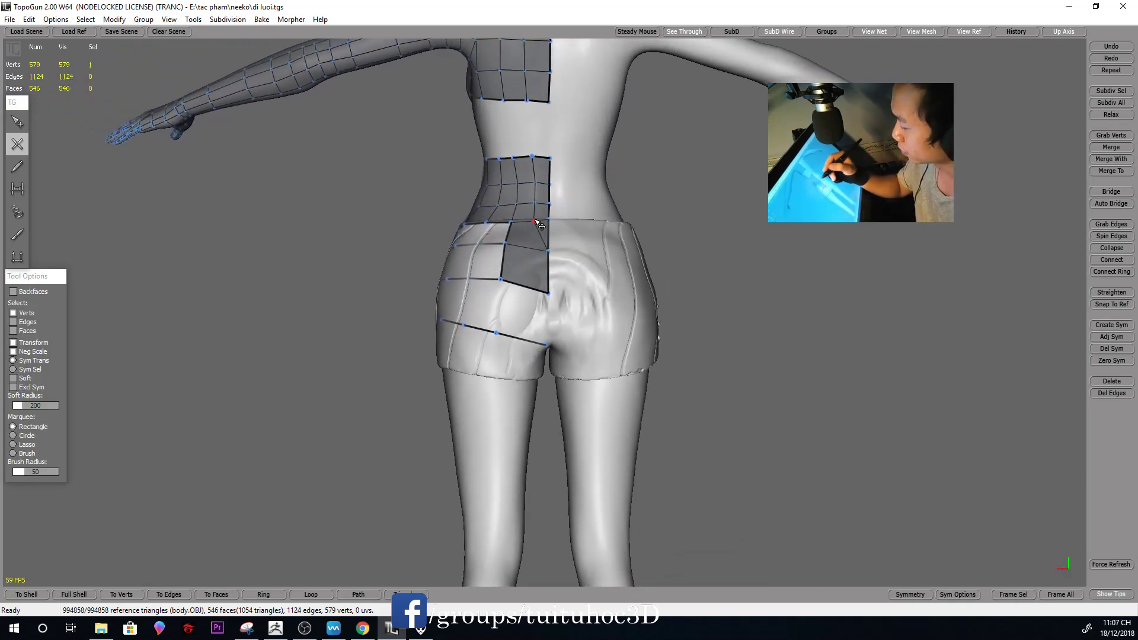
Draw a new edge down through the hip face to the lower loop
middle_click_drag(550, 237, 554, 266)
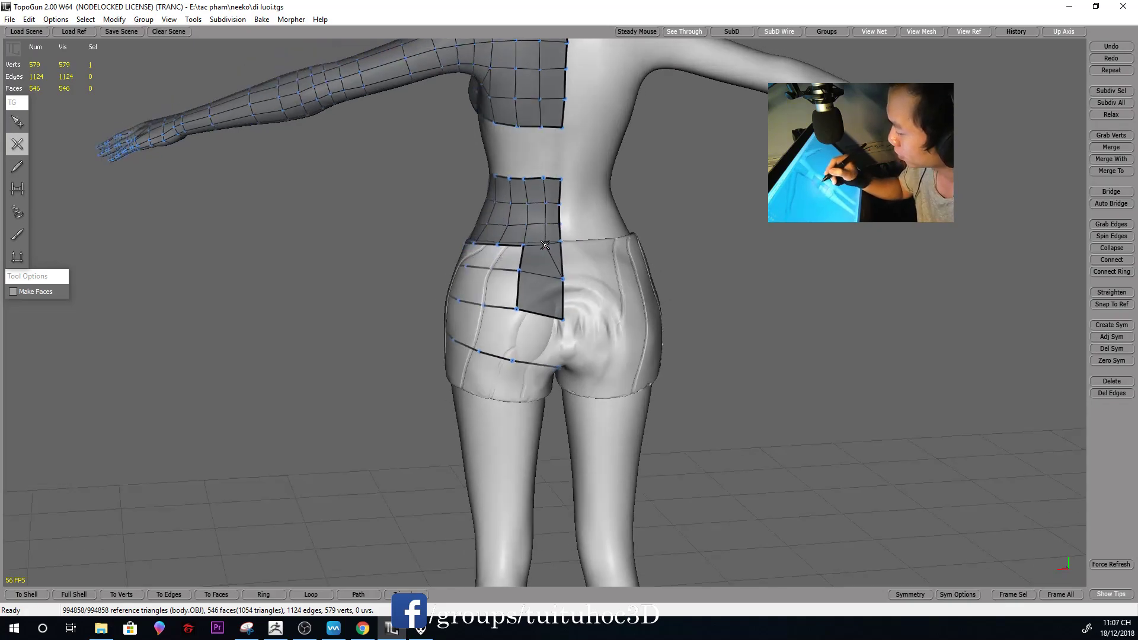
left_click_drag(544, 245, 539, 314)
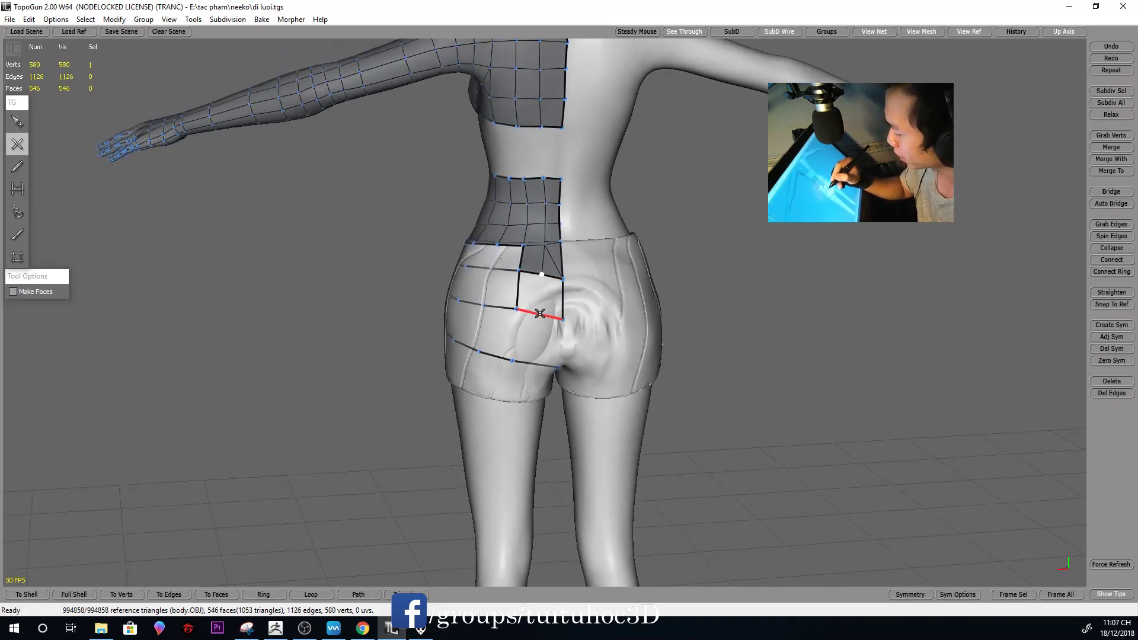
left_click(536, 359)
middle_click_drag(537, 359, 560, 353)
Connect a back-hip vertex upward to fill a new face
key("q")
middle_click_drag(617, 356, 557, 335)
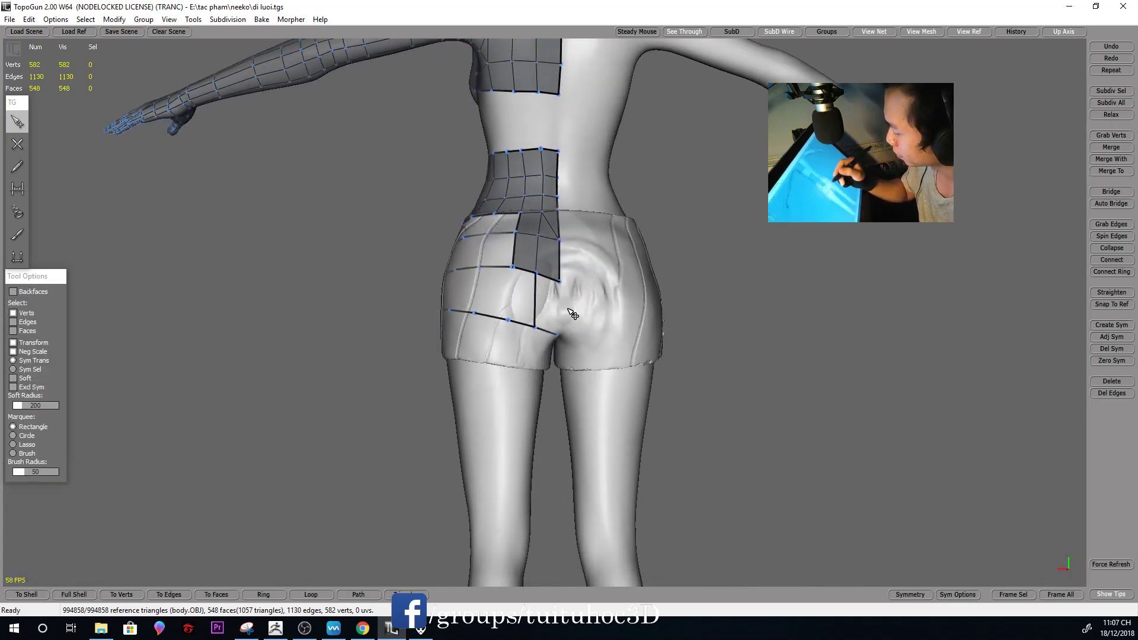
key("w")
left_click(561, 279)
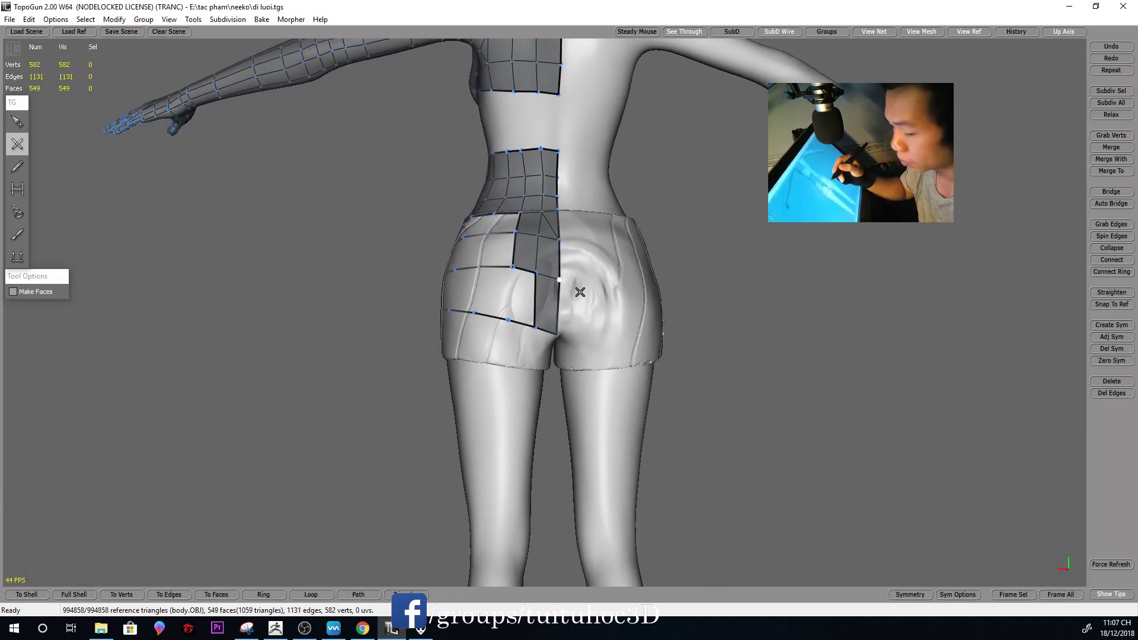
key("q")
Orbit and zoom around the hip strips to check the new edges
middle_click_drag(640, 318, 640, 336)
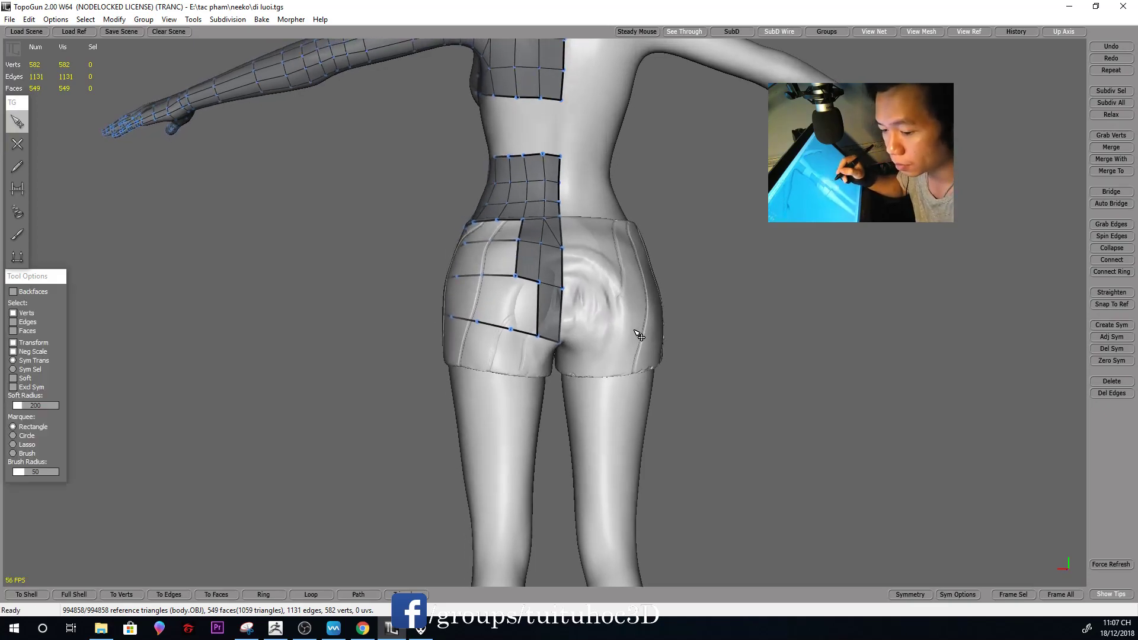
mouse_move(638, 308)
middle_mouse_down()
mouse_move(582, 298)
mouse_move(612, 301)
mouse_move(516, 312)
mouse_move(899, 305)
middle_mouse_up()
left_click_drag(814, 320, 749, 350, "alt")
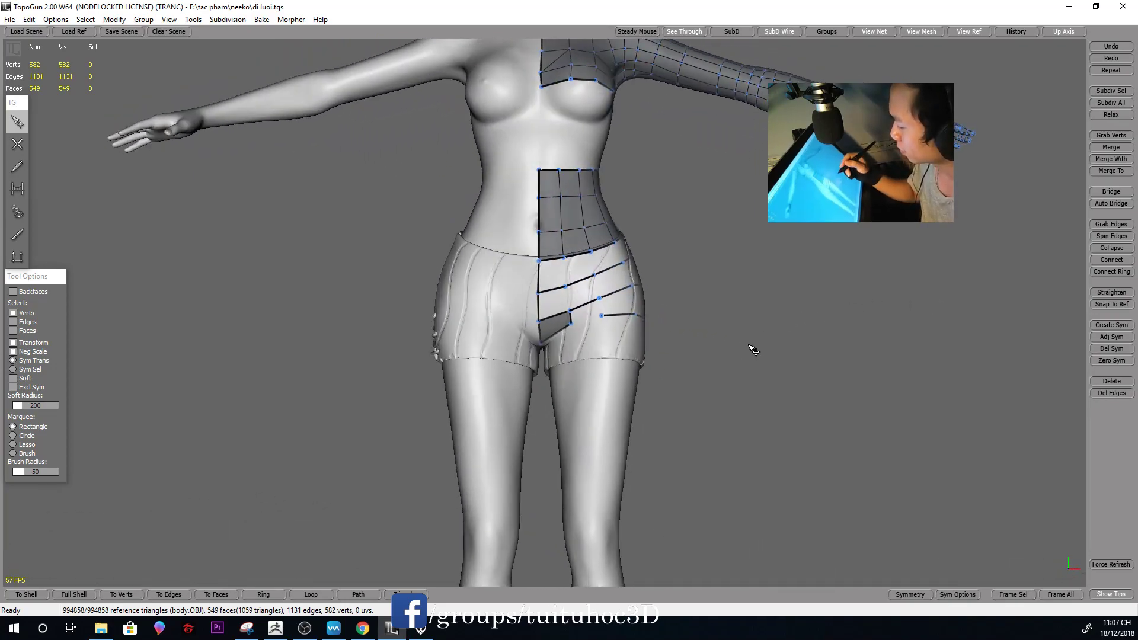
scroll(747, 371, "up", 2)
key("w")
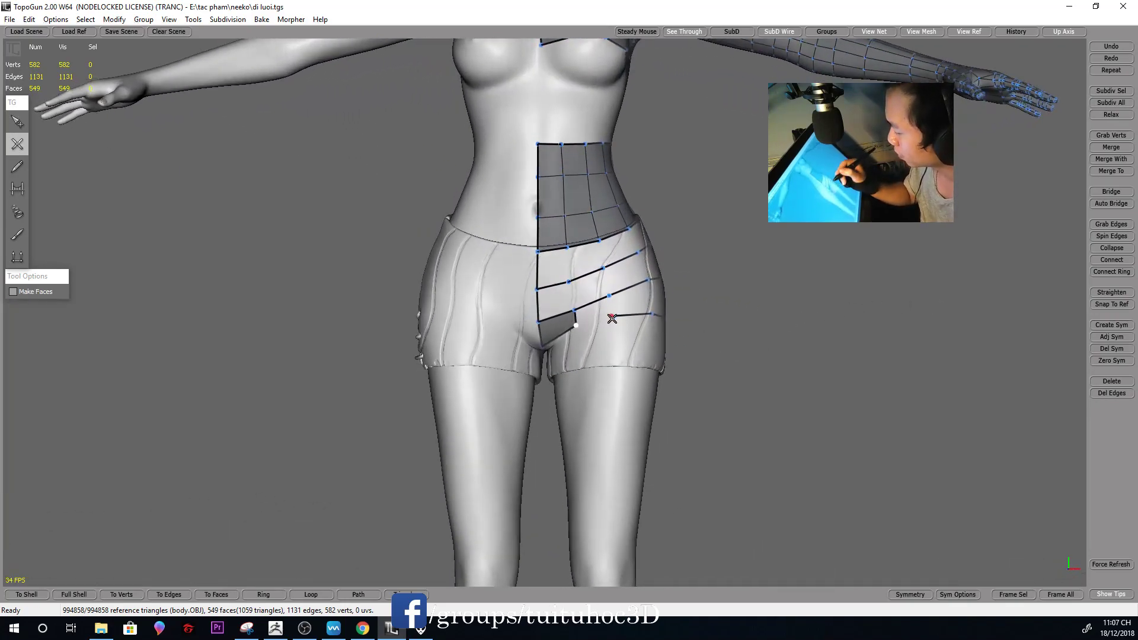
key("q")
left_click_drag(613, 317, 587, 322, "alt")
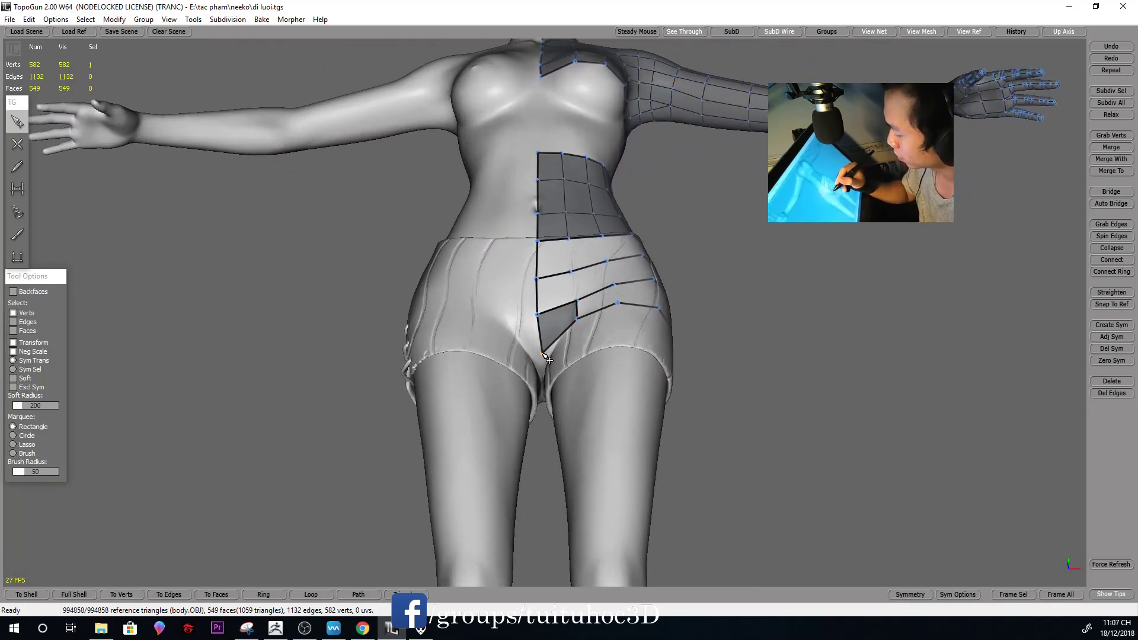
scroll(660, 311, "down", 3)
Orbit around the full body from several angles and reframe the whole model
mouse_move(660, 272)
left_mouse_down("alt")
mouse_move(579, 349)
mouse_move(681, 328)
left_mouse_up("alt")
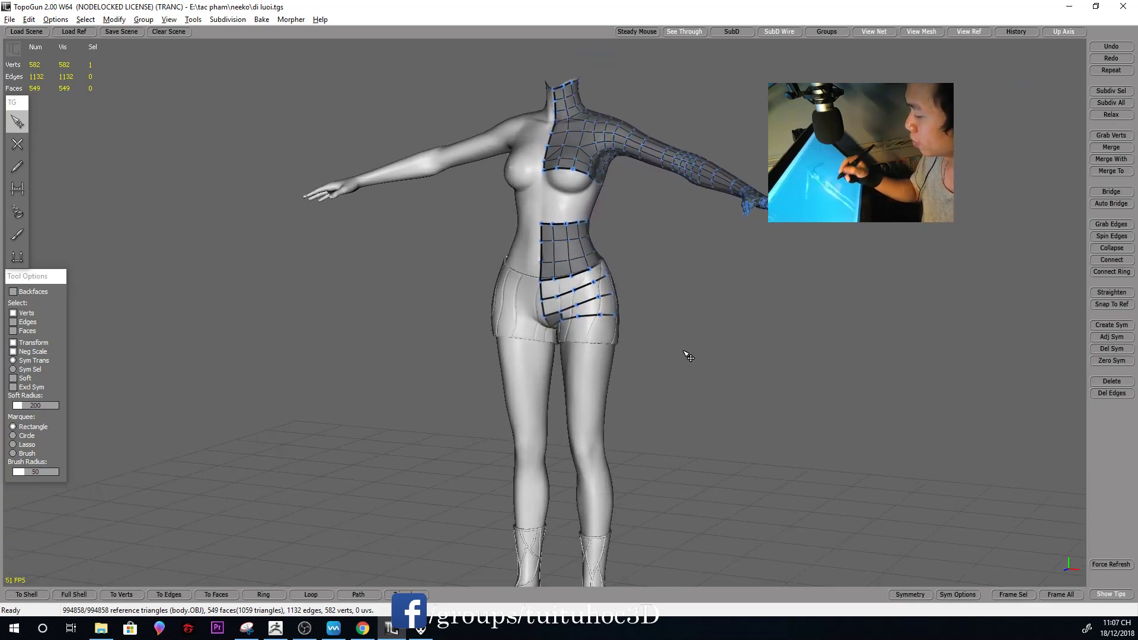
scroll(687, 385, "up", 4)
scroll(648, 361, "down", 3)
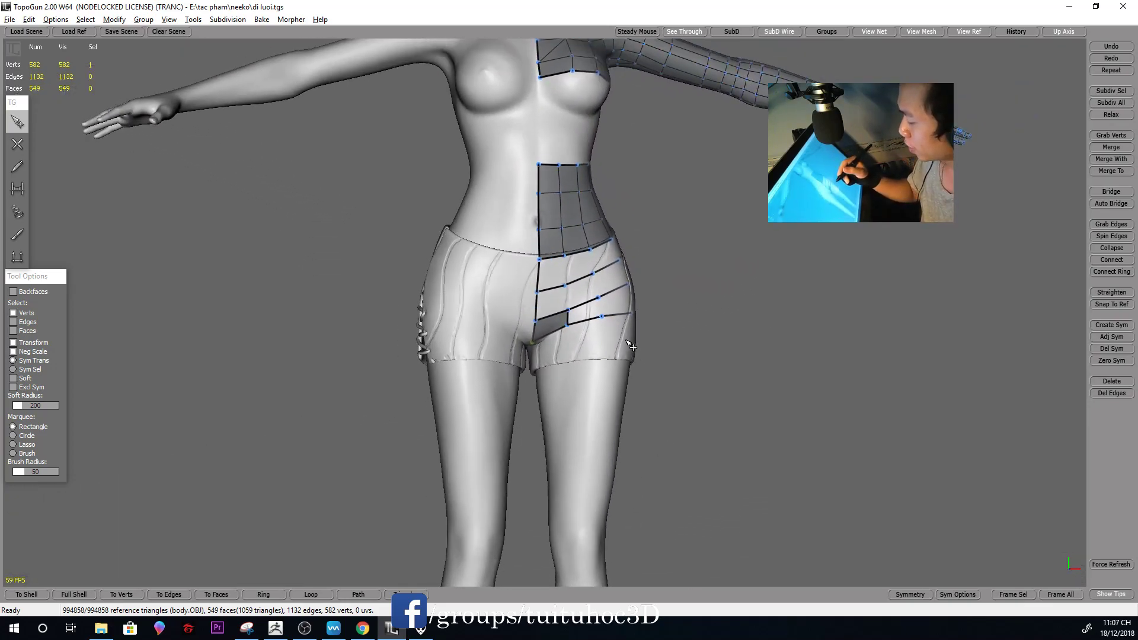
scroll(688, 355, "down", 2)
mouse_move(721, 347)
left_mouse_down("alt")
mouse_move(549, 358)
mouse_move(513, 346)
left_mouse_up("alt")
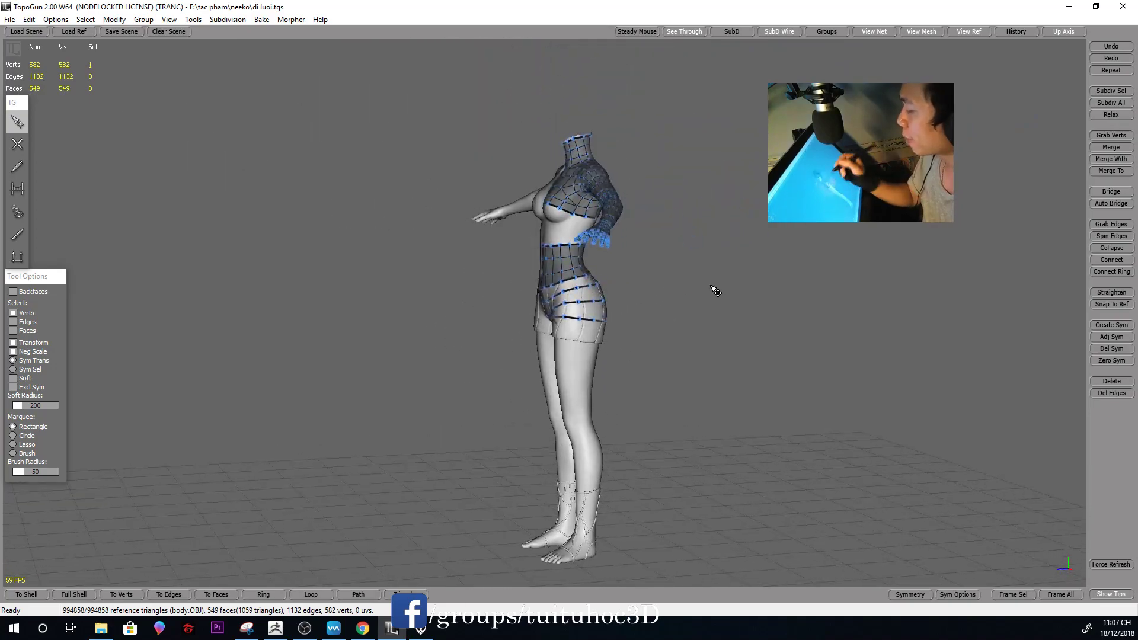
mouse_move(713, 287)
left_mouse_down("alt")
mouse_move(531, 374)
mouse_move(600, 366)
left_mouse_up("alt")
mouse_move(548, 456)
left_mouse_down("alt")
mouse_move(845, 338)
mouse_move(762, 350)
mouse_move(582, 320)
left_mouse_up("alt")
right_click_drag(630, 351, 660, 428, "alt")
key("c")
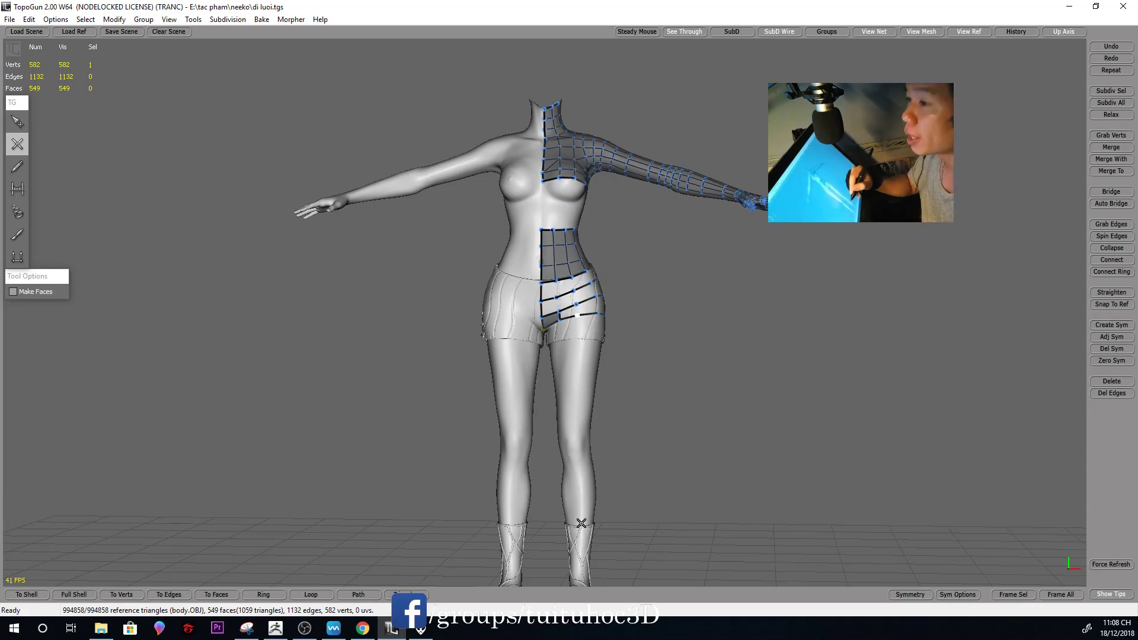
right_click_drag(640, 440, 623, 426, "alt")
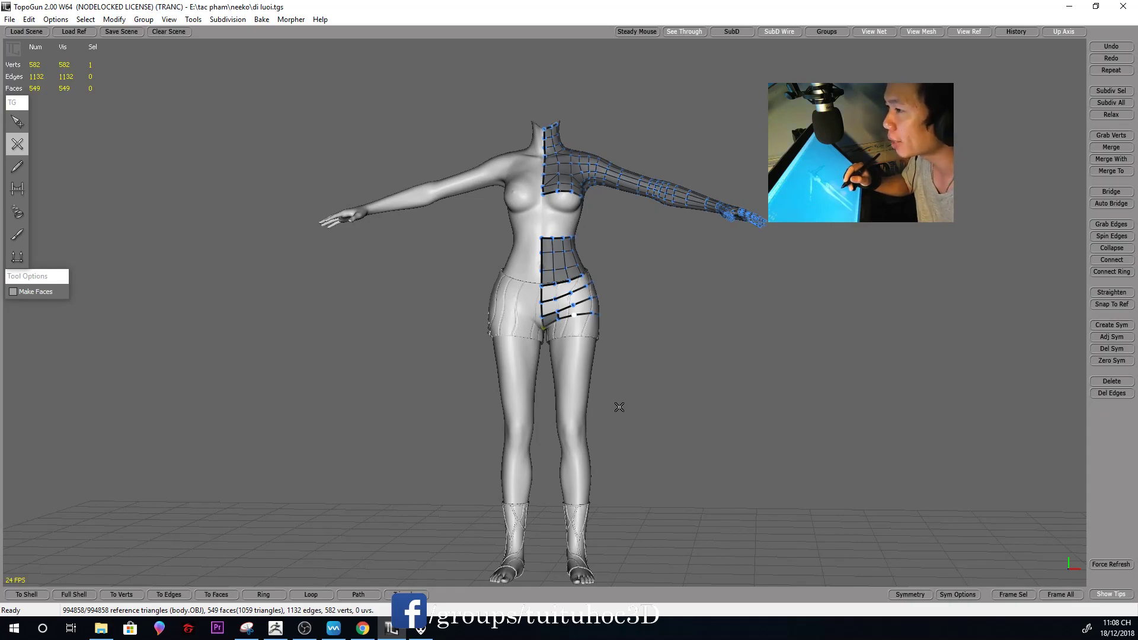
Start a vertex strand from the hip strip down the front of the thigh
right_click_drag(618, 412, 606, 358, "alt")
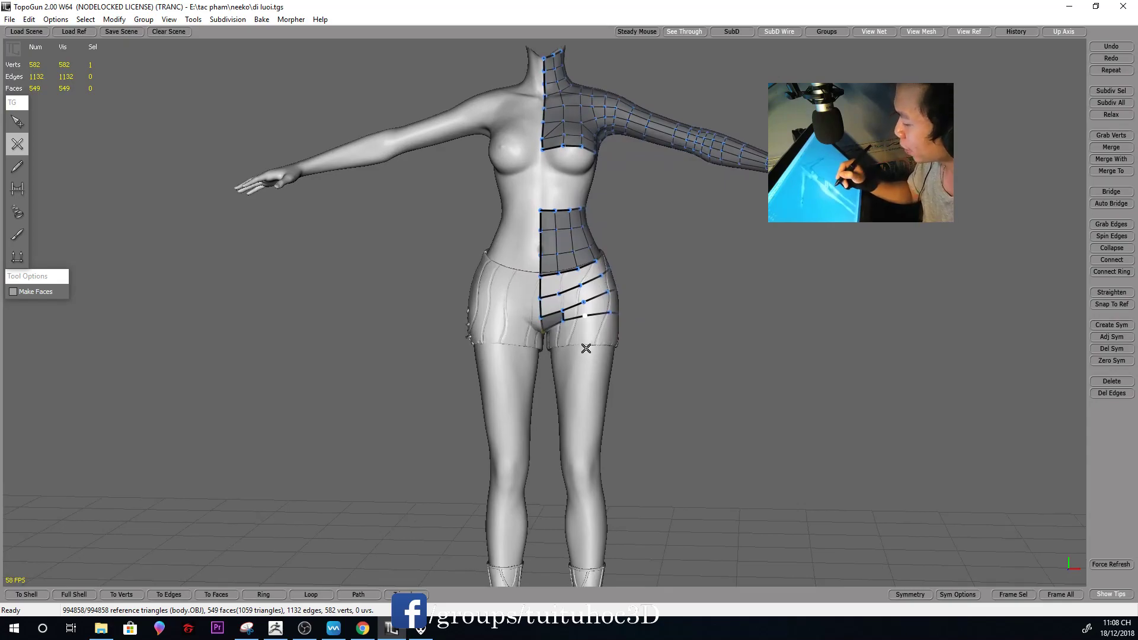
left_click_drag(586, 354, 585, 345)
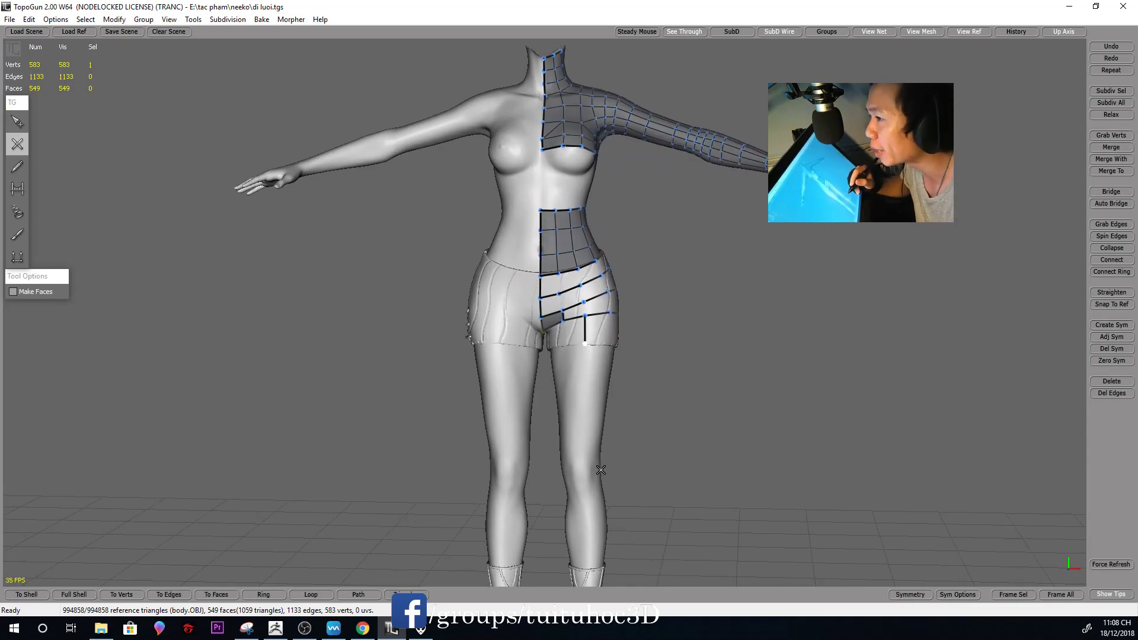
left_click(585, 383)
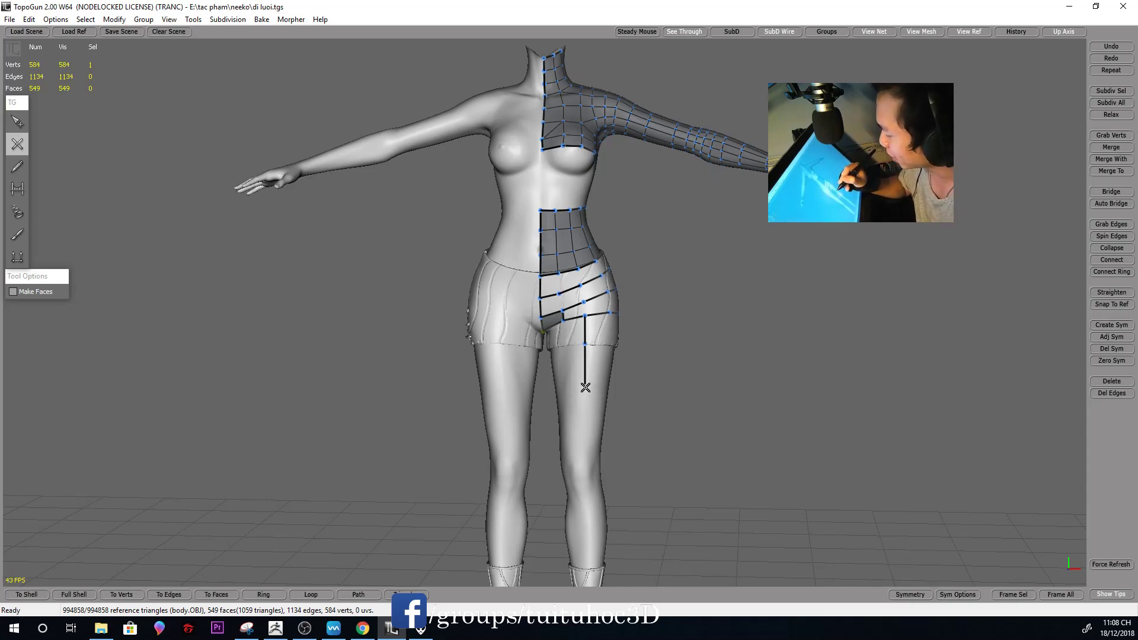
left_click(584, 445)
mouse_move(611, 403)
middle_mouse_down()
mouse_move(622, 374)
mouse_move(645, 366)
mouse_move(581, 434)
middle_mouse_up()
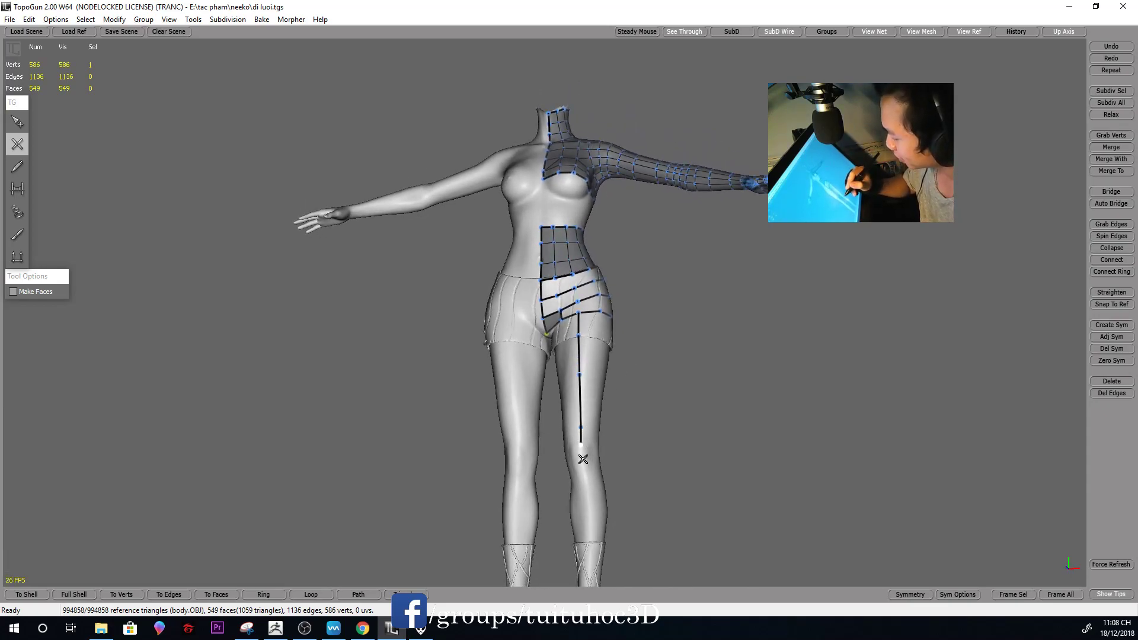
mouse_move(615, 436)
middle_mouse_down()
mouse_move(630, 390)
mouse_move(681, 330)
mouse_move(621, 405)
middle_mouse_up()
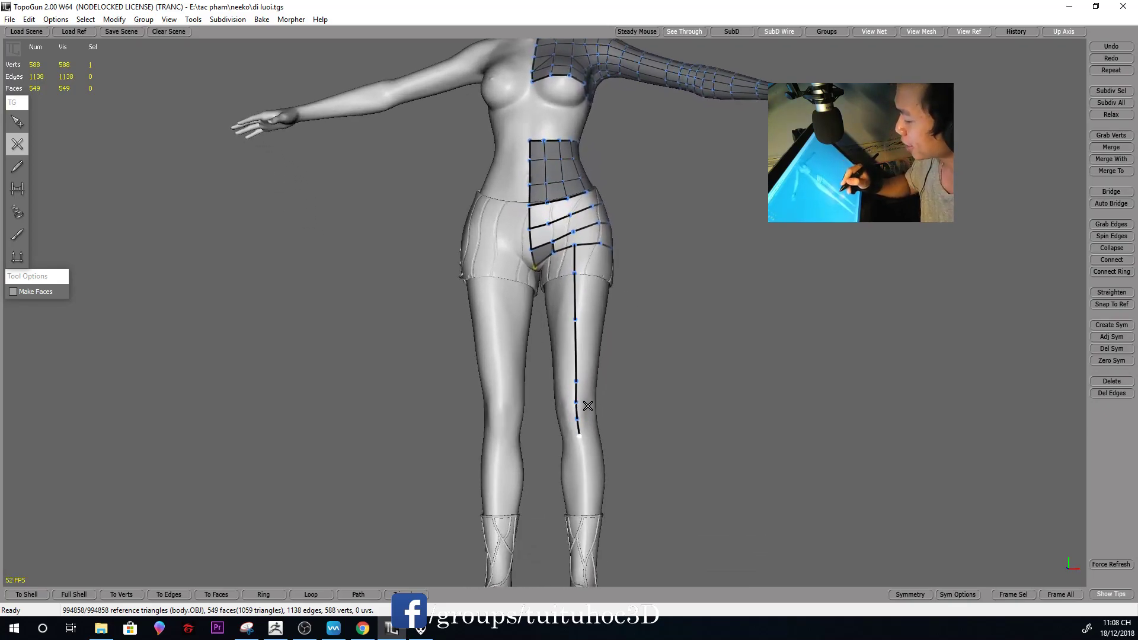
mouse_move(587, 419)
middle_mouse_down()
mouse_move(622, 358)
mouse_move(643, 389)
mouse_move(606, 400)
mouse_move(586, 282)
mouse_move(605, 302)
middle_mouse_up()
Extend the leg strand past the knee toward the boot top, reaching 591 vertices
left_click(562, 297)
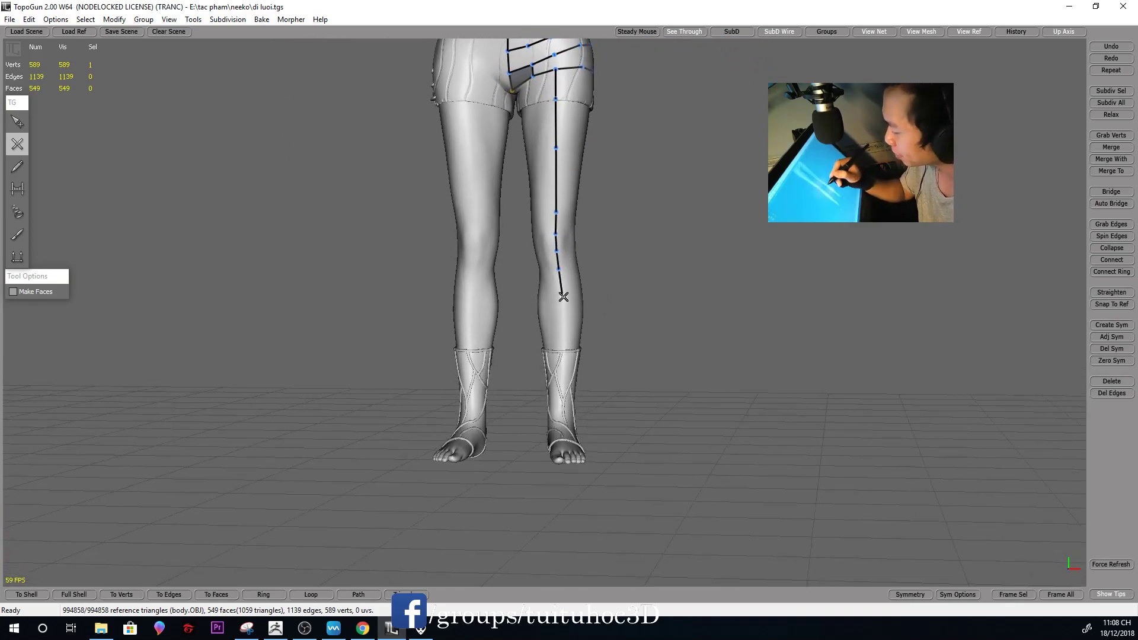
left_click(563, 349)
mouse_move(589, 333)
middle_mouse_down()
mouse_move(620, 406)
mouse_move(655, 358)
mouse_move(617, 424)
middle_mouse_up()
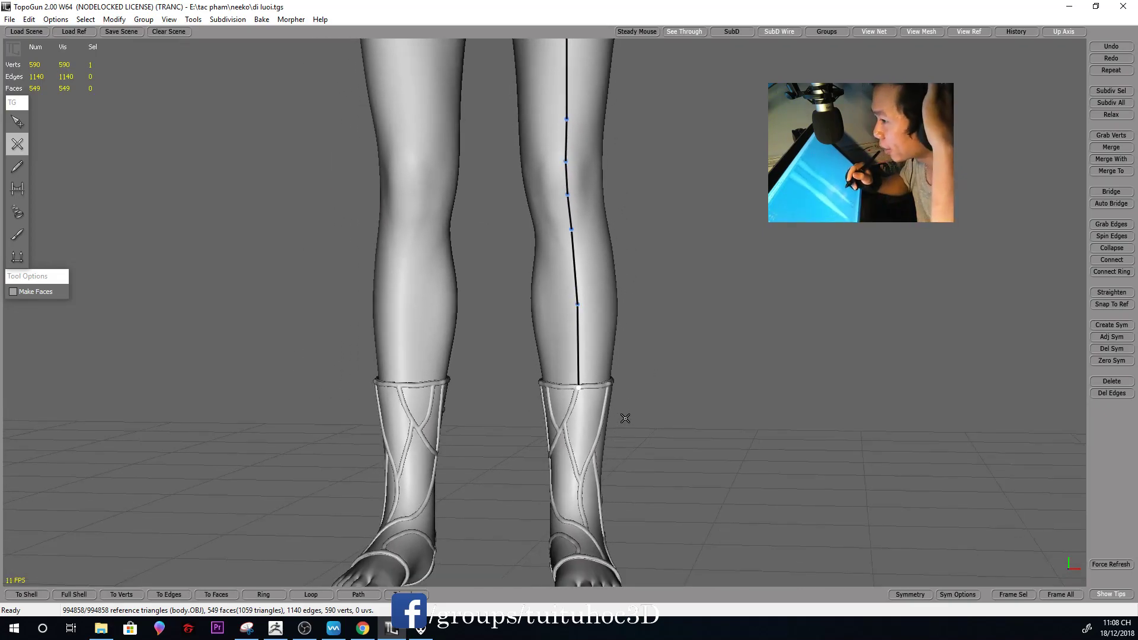
mouse_move(601, 386)
middle_mouse_down()
mouse_move(588, 399)
mouse_move(681, 351)
middle_mouse_up()
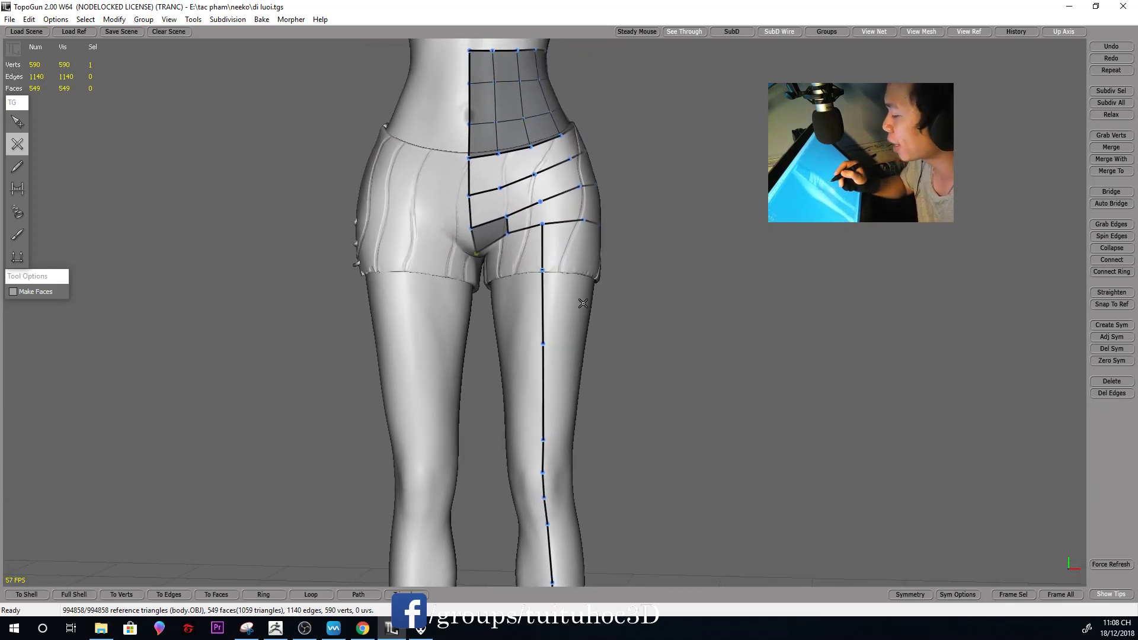
scroll(586, 371, "down", 3)
scroll(538, 332, "up", 2)
middle_click_drag(587, 341, 602, 400)
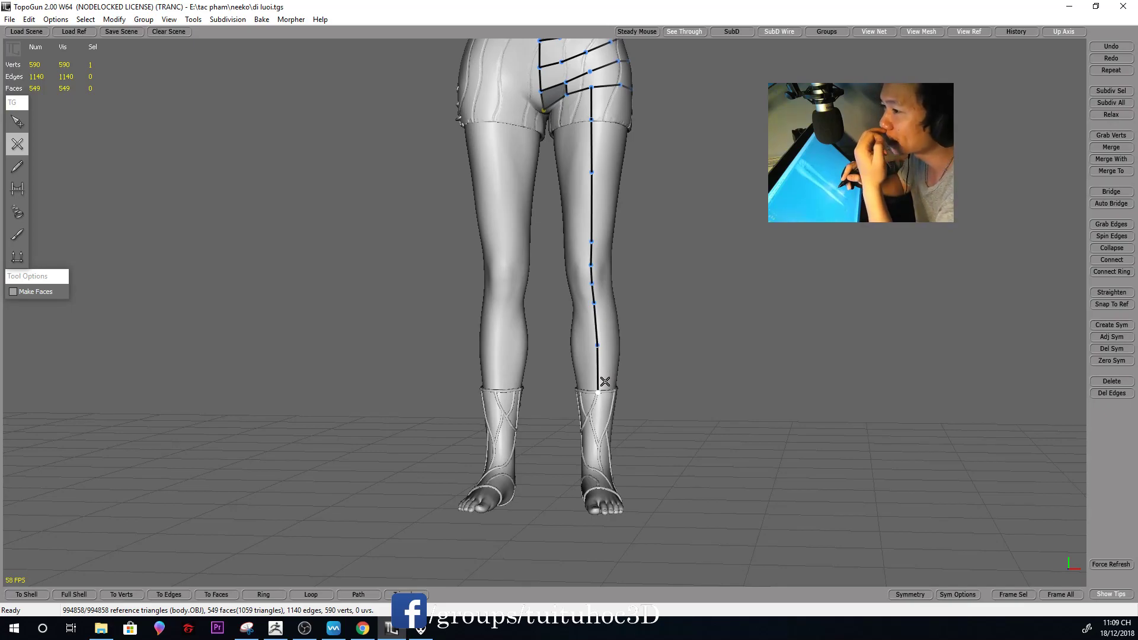
mouse_move(633, 342)
middle_mouse_down()
mouse_move(599, 313)
mouse_move(691, 371)
mouse_move(637, 401)
middle_mouse_up()
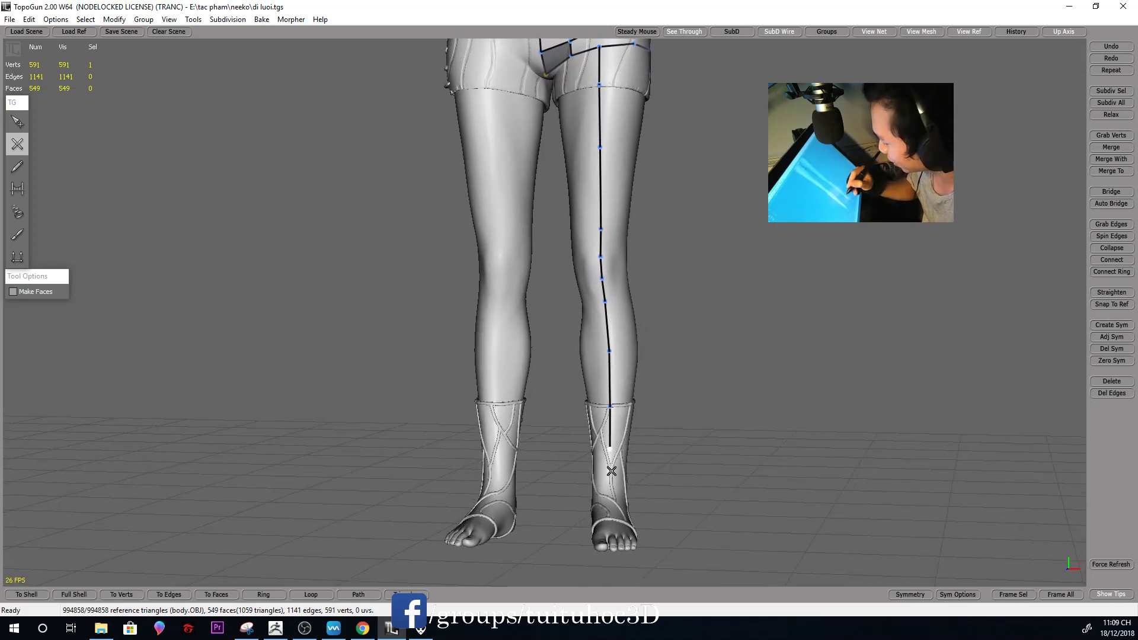
Extend the leg strand with a new point over the top of the foot
key("1")
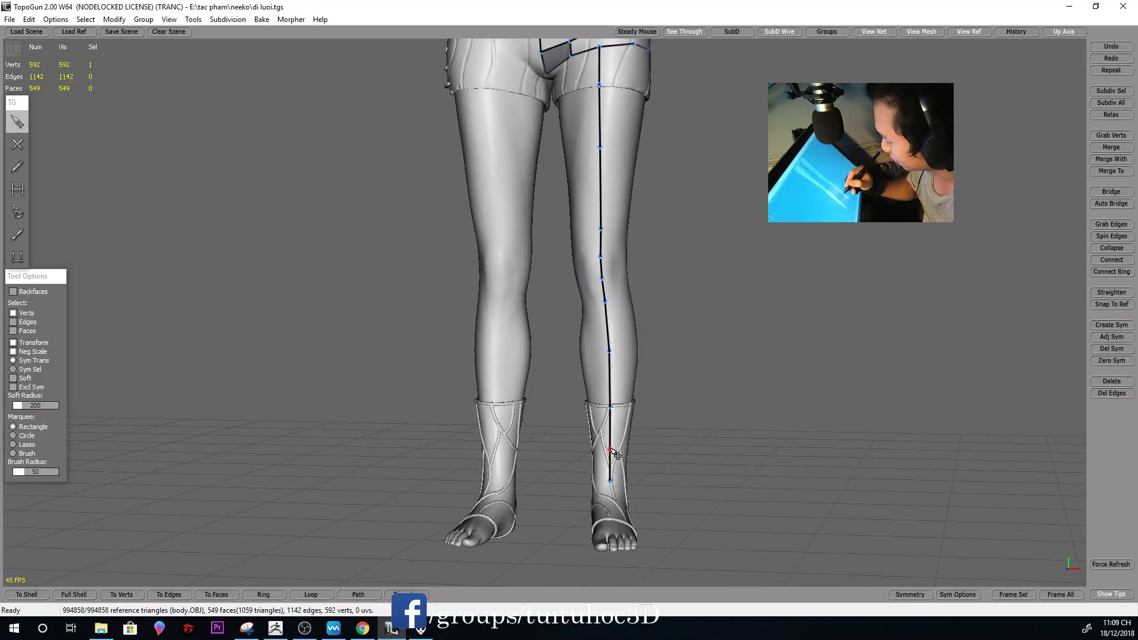
key("2")
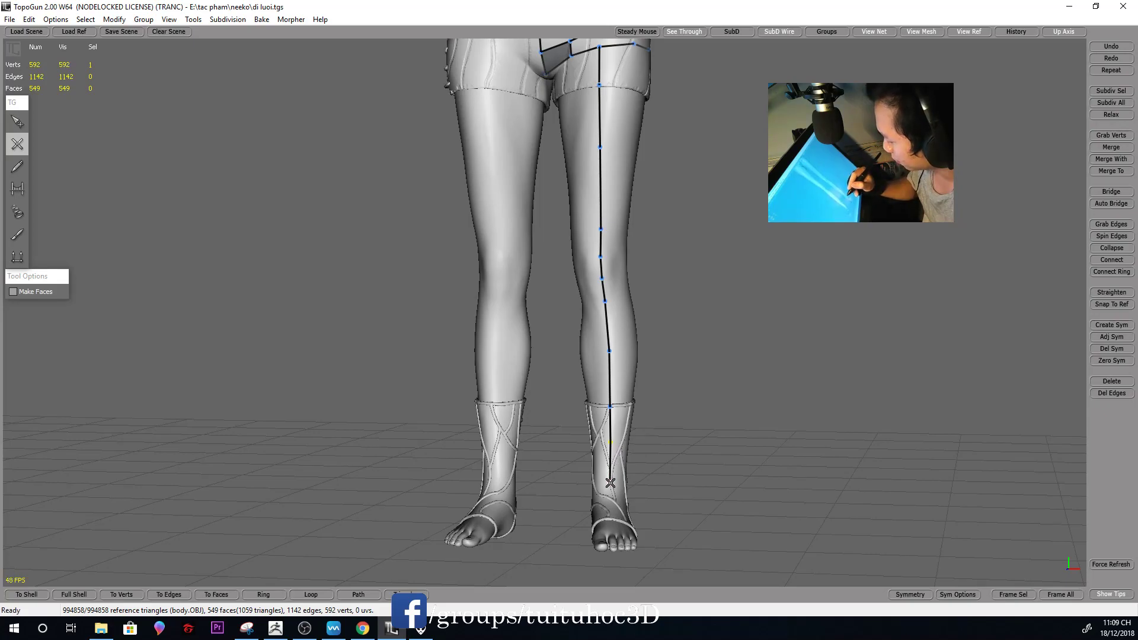
scroll(648, 454, "down", 3)
mouse_move(578, 366)
middle_mouse_down()
mouse_move(628, 362)
mouse_move(567, 371)
middle_mouse_up()
mouse_move(666, 375)
middle_mouse_down()
mouse_move(653, 363)
mouse_move(696, 351)
mouse_move(676, 383)
mouse_move(660, 381)
mouse_move(681, 399)
mouse_move(818, 406)
middle_mouse_up()
scroll(655, 363, "up", 3)
mouse_move(674, 359)
middle_mouse_down()
mouse_move(572, 378)
mouse_move(650, 399)
middle_mouse_up()
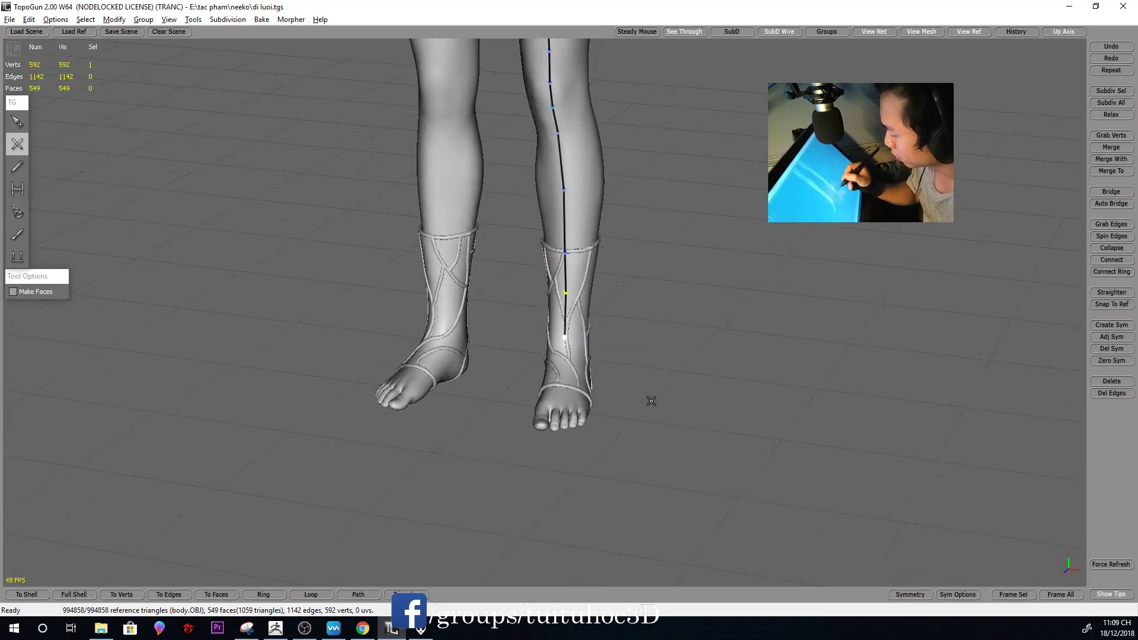
mouse_move(563, 361)
middle_mouse_down()
mouse_move(658, 376)
mouse_move(686, 356)
mouse_move(759, 378)
mouse_move(569, 310)
middle_mouse_up()
left_click(554, 308)
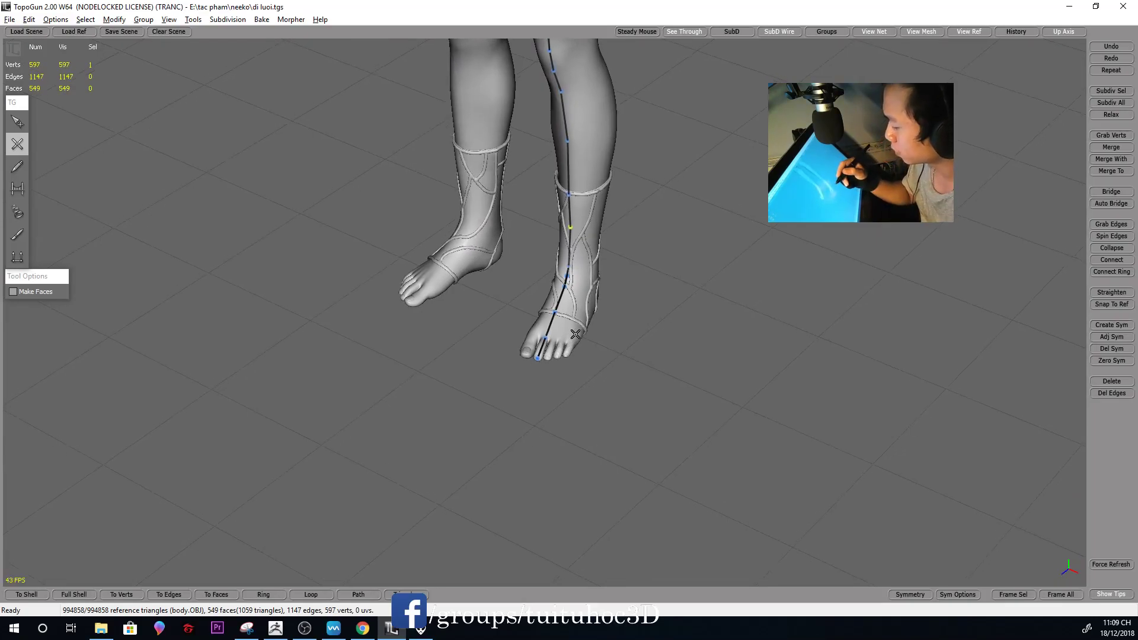
Select the toe-tip vertex and zoom out to check the foot strand
scroll(566, 355, "up", 2)
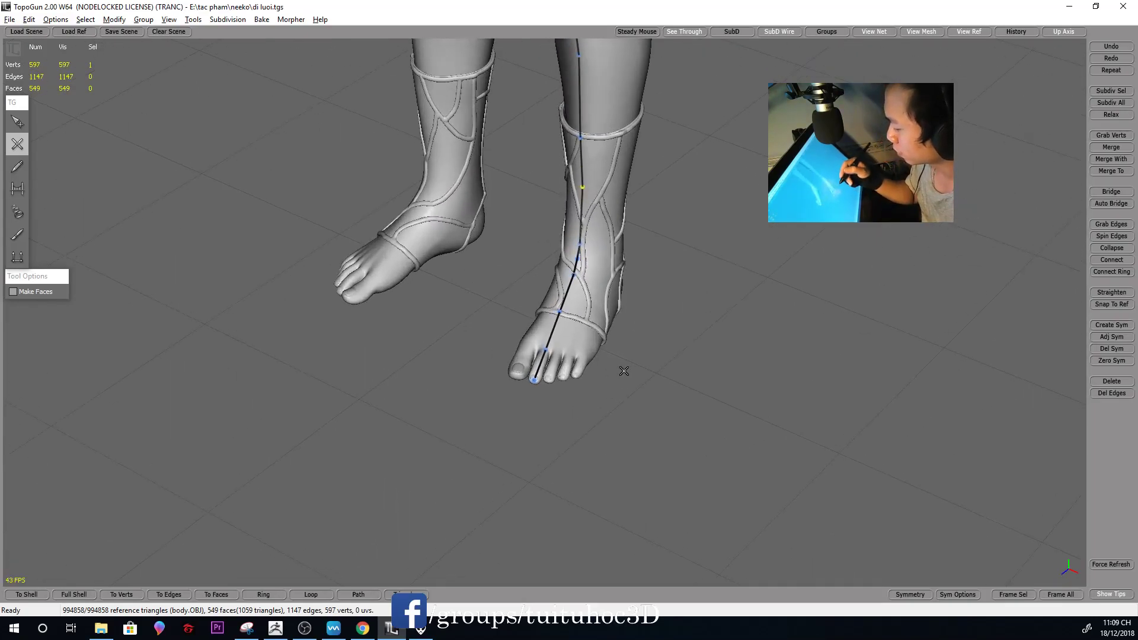
key("s")
left_click(551, 354)
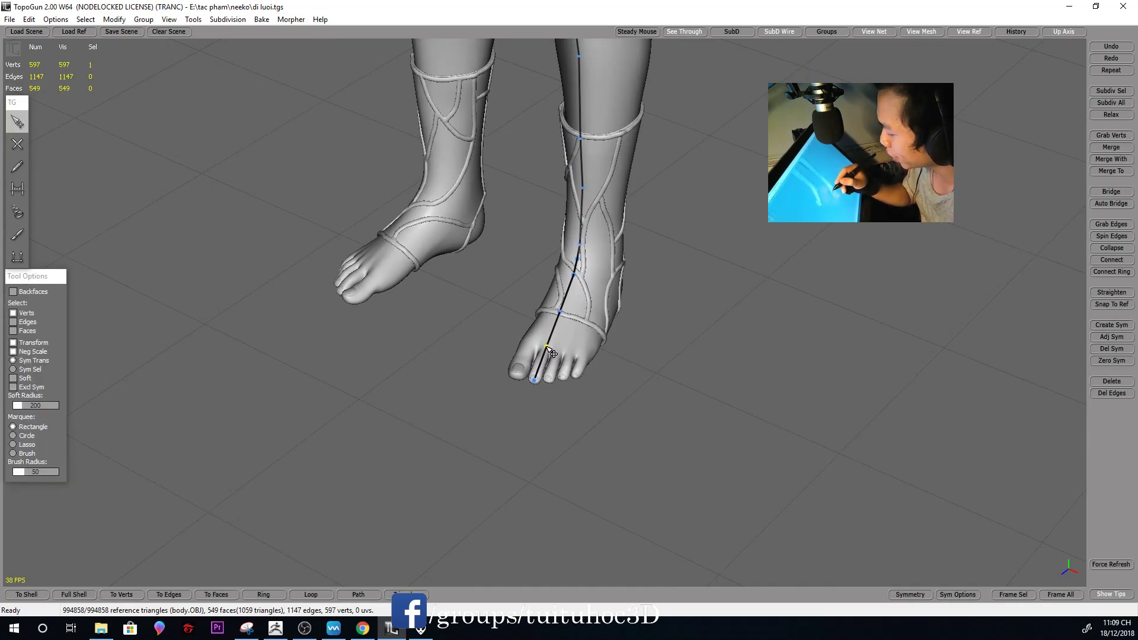
middle_click_drag(666, 317, 602, 297)
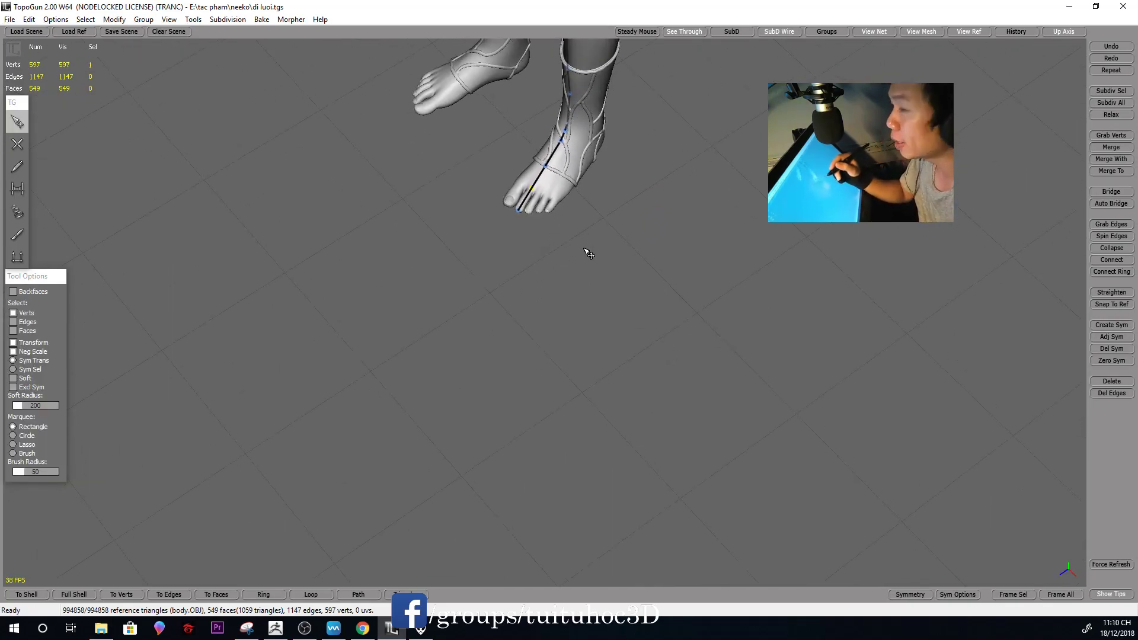
scroll(633, 300, "up", 3)
scroll(648, 256, "down", 2)
scroll(649, 257, "down", 2)
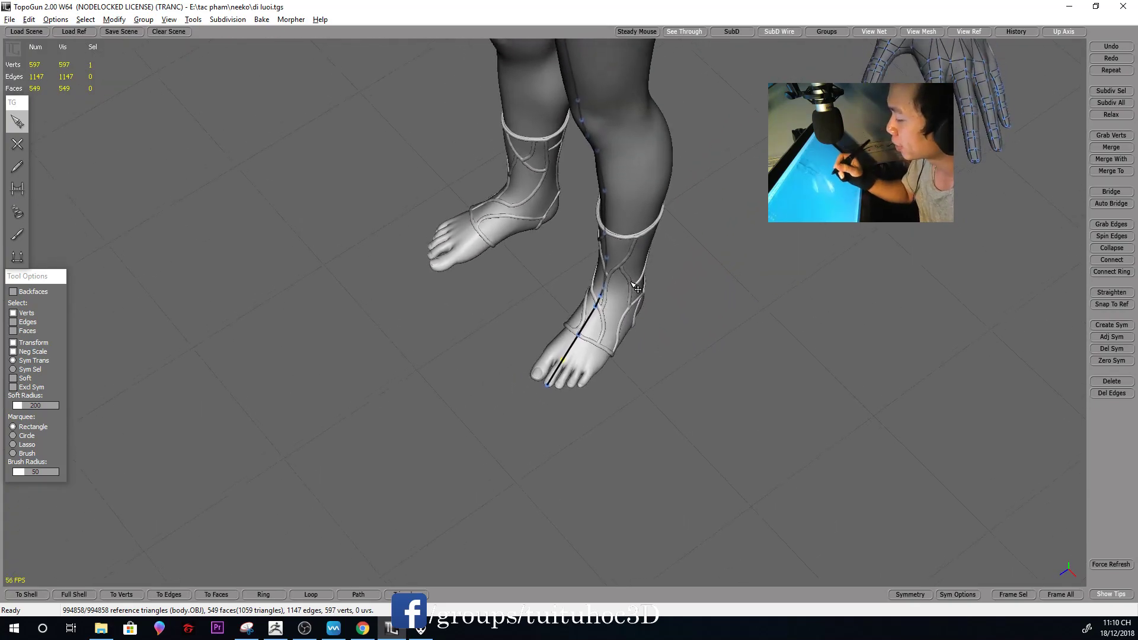
scroll(530, 407, "up", 2)
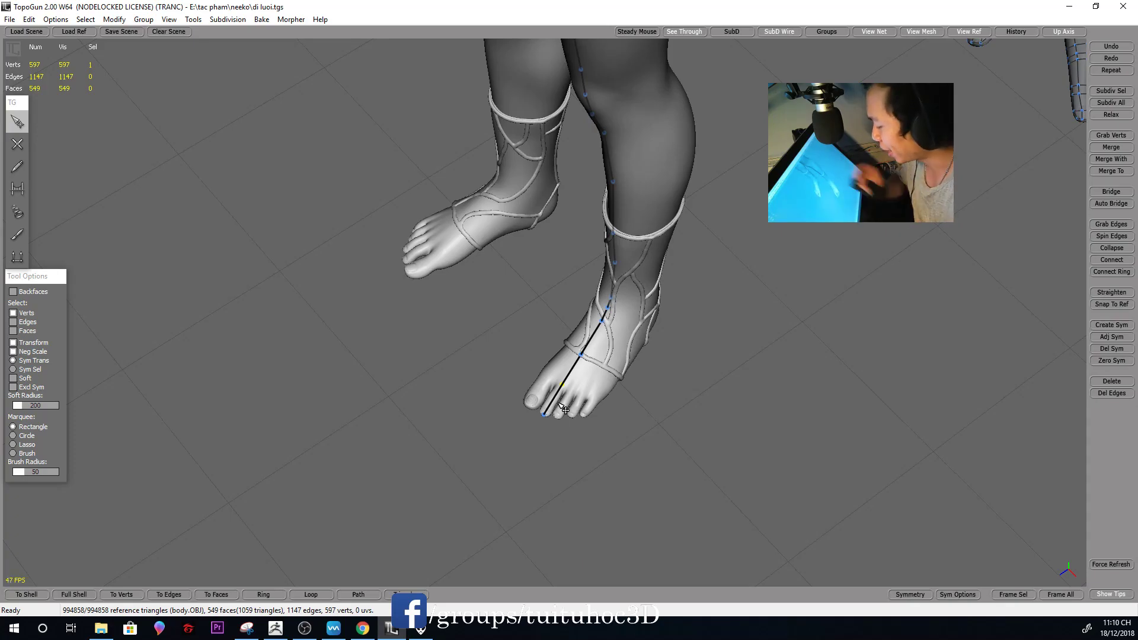
Add the final strand vertex on the big toe and check it from the front
mouse_move(682, 341)
middle_mouse_down()
mouse_move(633, 263)
mouse_move(649, 409)
middle_mouse_up()
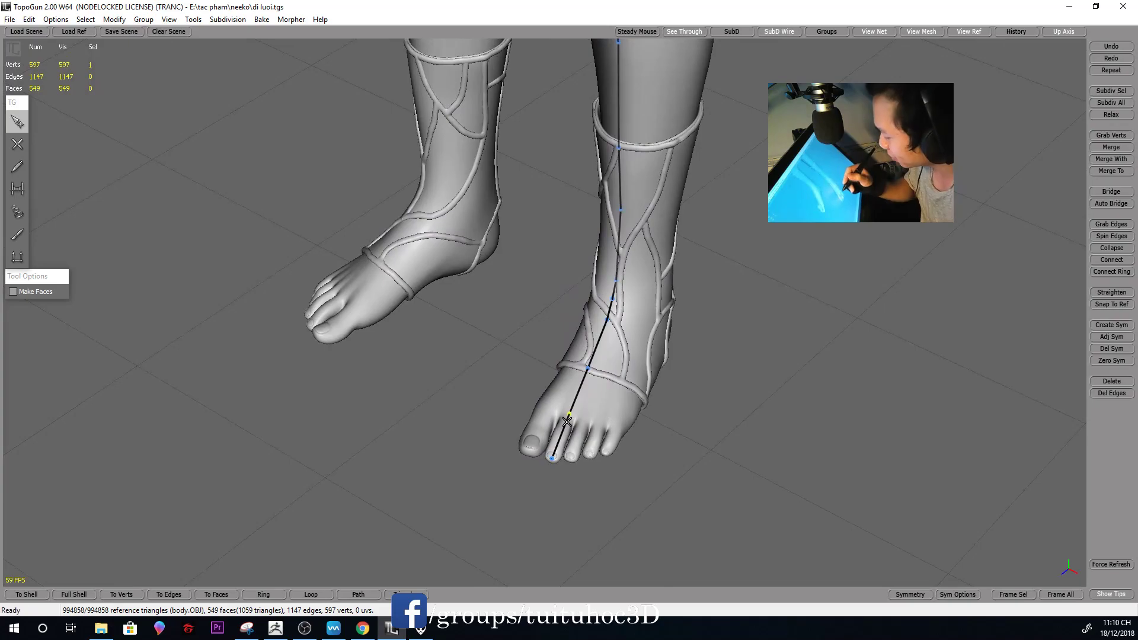
left_click(569, 414)
left_click(570, 415)
mouse_move(575, 419)
middle_mouse_down()
mouse_move(642, 356)
mouse_move(719, 372)
mouse_move(605, 383)
middle_mouse_up()
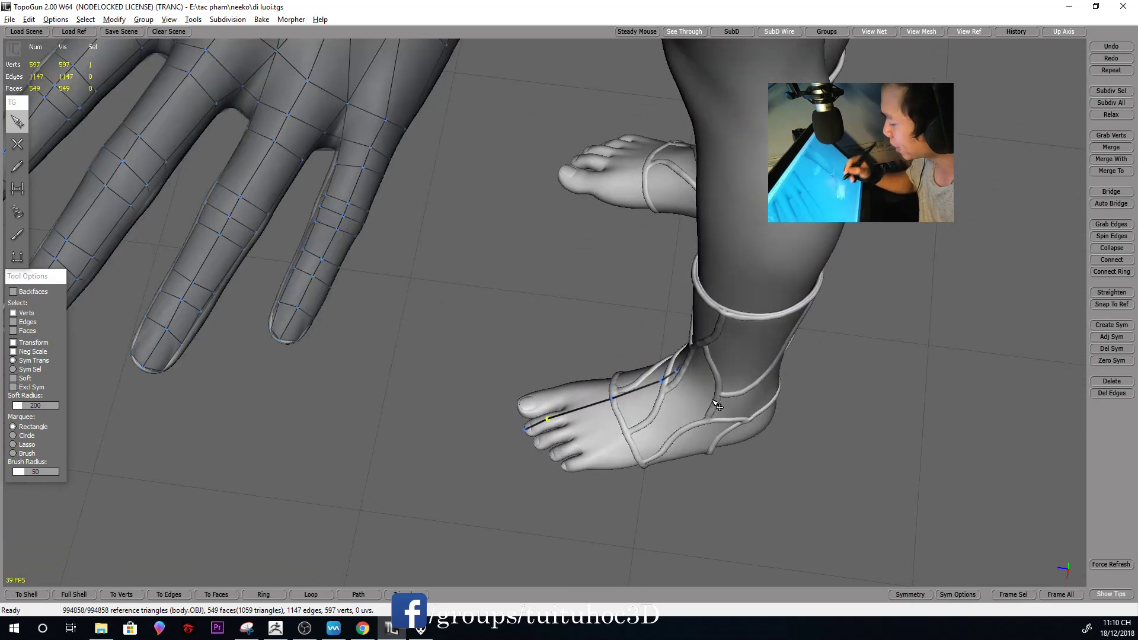
mouse_move(690, 359)
middle_mouse_down()
mouse_move(709, 269)
mouse_move(696, 237)
middle_mouse_up()
scroll(691, 330, "down", 5)
scroll(691, 330, "down", 3)
mouse_move(691, 330)
middle_mouse_down()
mouse_move(660, 292)
mouse_move(775, 292)
mouse_move(688, 330)
mouse_move(656, 279)
mouse_move(581, 303)
mouse_move(701, 279)
mouse_move(681, 254)
mouse_move(697, 317)
mouse_move(664, 425)
mouse_move(769, 302)
mouse_move(815, 296)
mouse_move(786, 274)
middle_mouse_up()
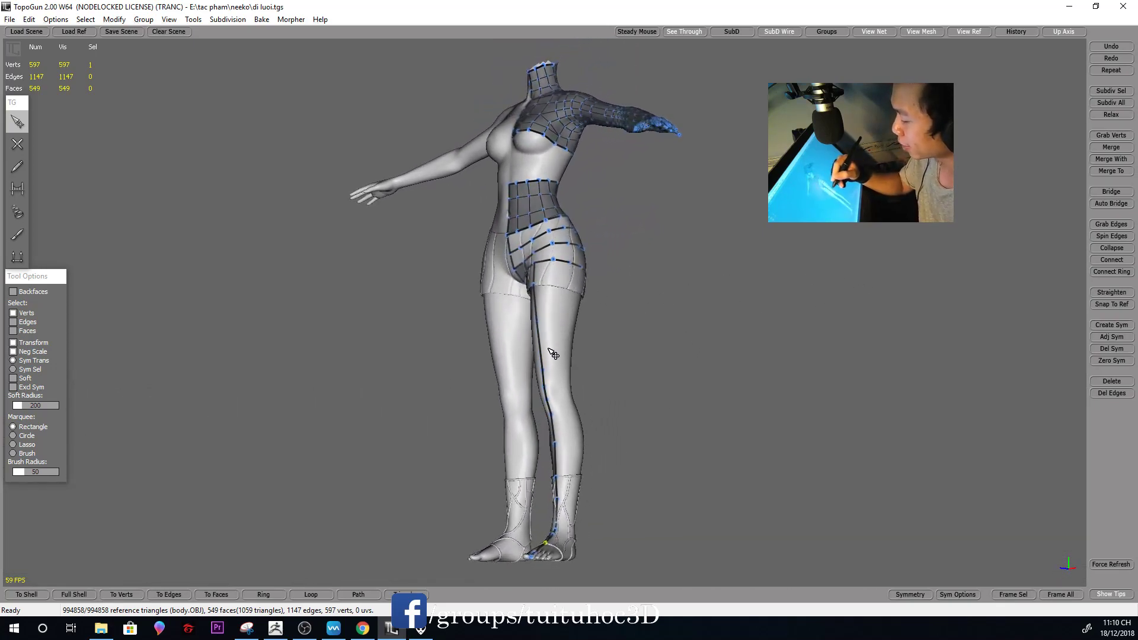
Add the next strand point on the side of the leg
mouse_move(597, 264)
middle_mouse_down()
mouse_move(681, 318)
mouse_move(705, 310)
mouse_move(696, 308)
middle_mouse_up()
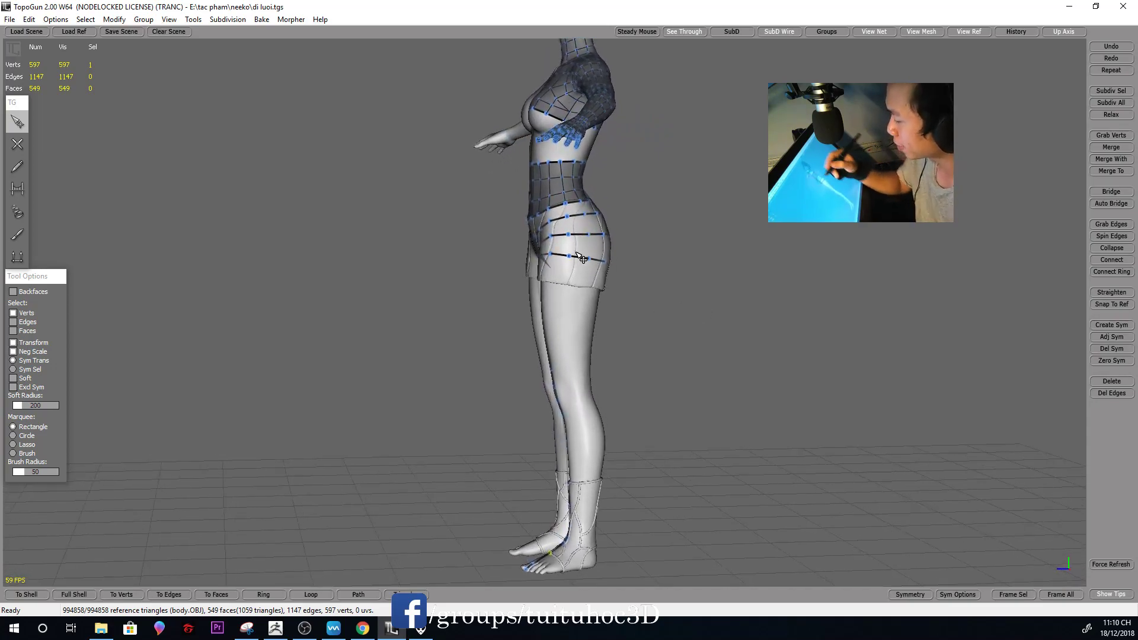
key("w")
mouse_move(582, 279)
middle_mouse_down()
mouse_move(693, 272)
mouse_move(572, 281)
mouse_move(644, 302)
mouse_move(585, 356)
mouse_move(567, 311)
mouse_move(698, 319)
middle_mouse_up()
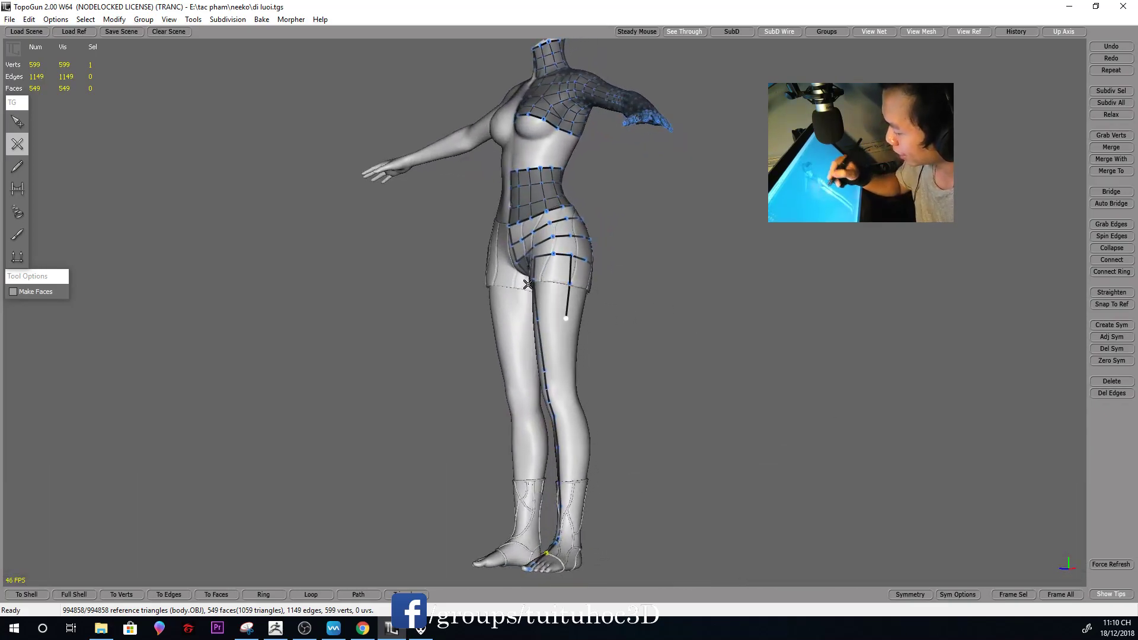
mouse_move(617, 339)
middle_mouse_down()
mouse_move(571, 328)
mouse_move(571, 368)
middle_mouse_up()
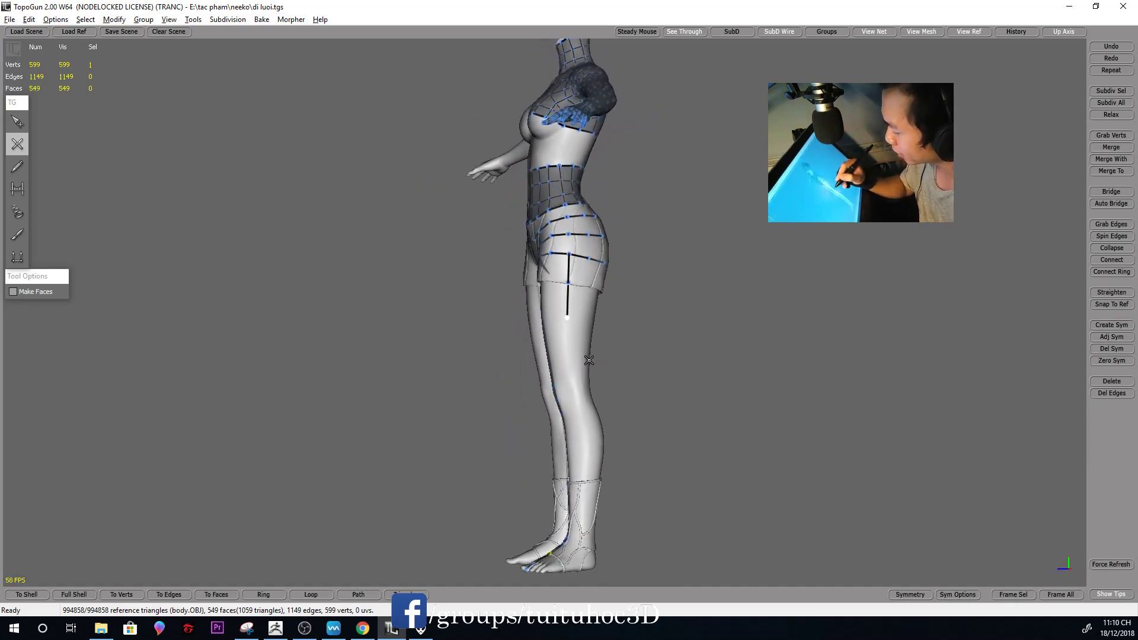
left_click(572, 369)
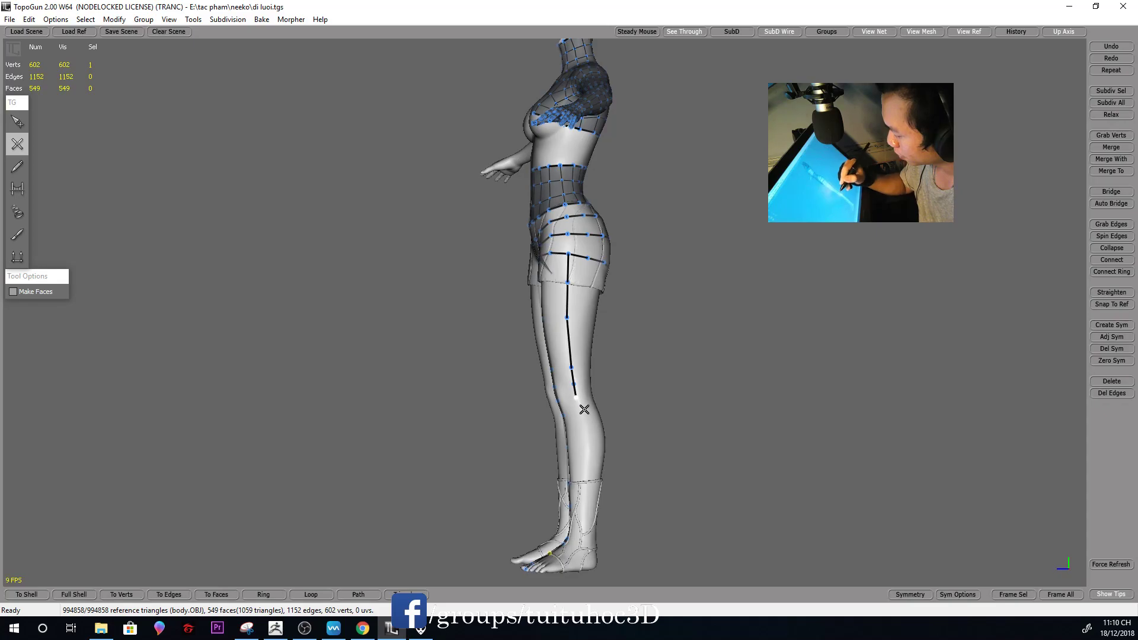
Continue the side-of-leg strand down onto the boot shin
middle_click_drag(623, 379, 598, 338)
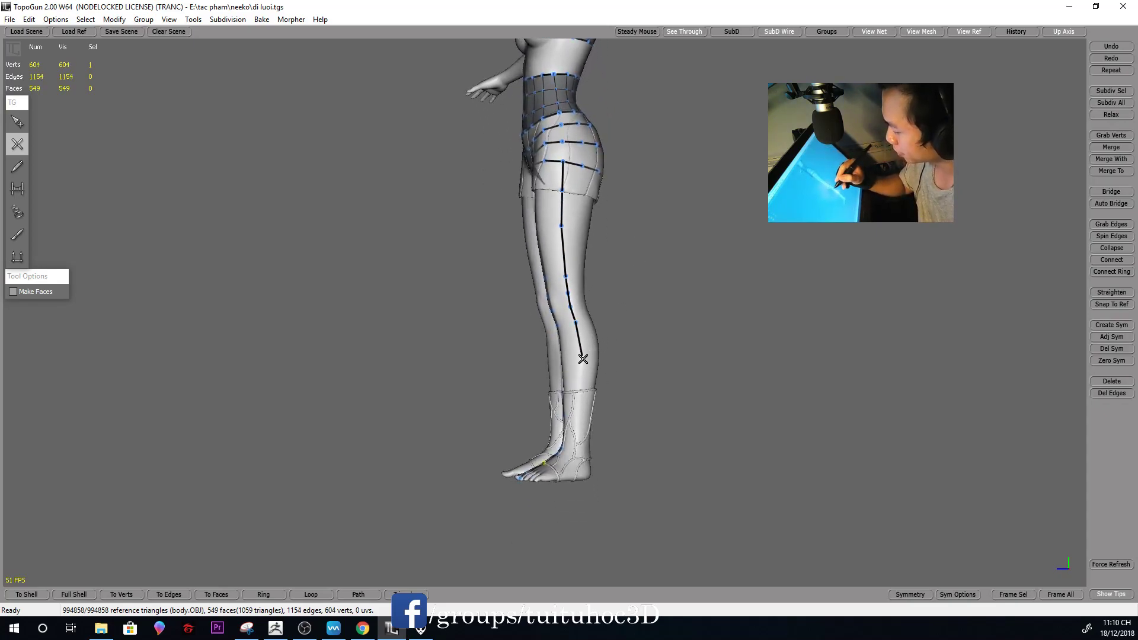
middle_click_drag(637, 353, 635, 363)
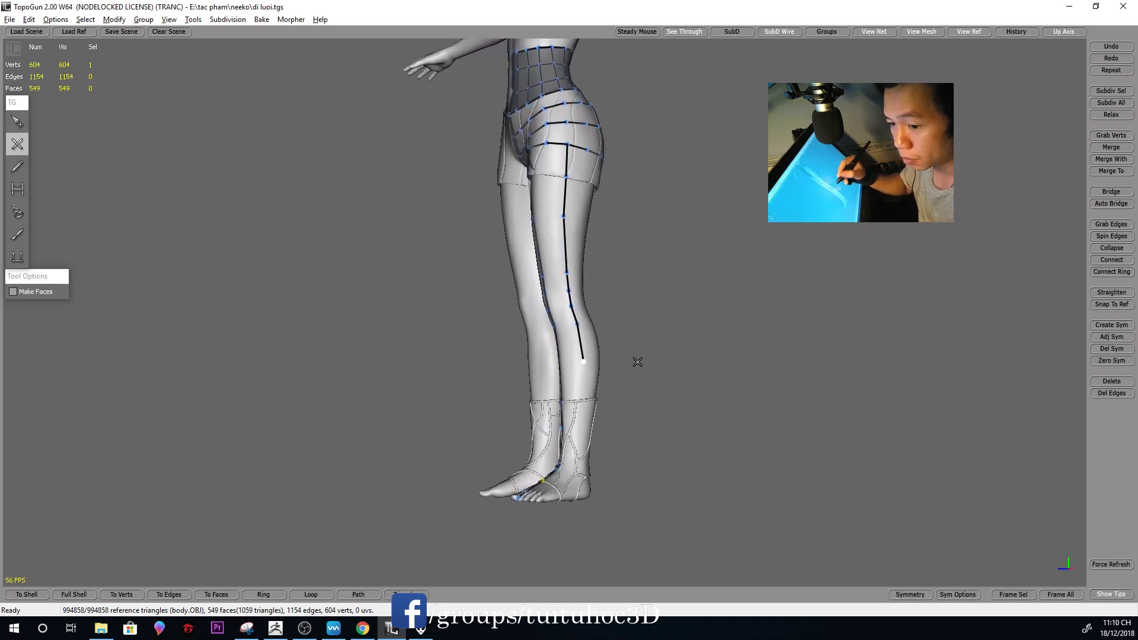
middle_click_drag(629, 363, 620, 362)
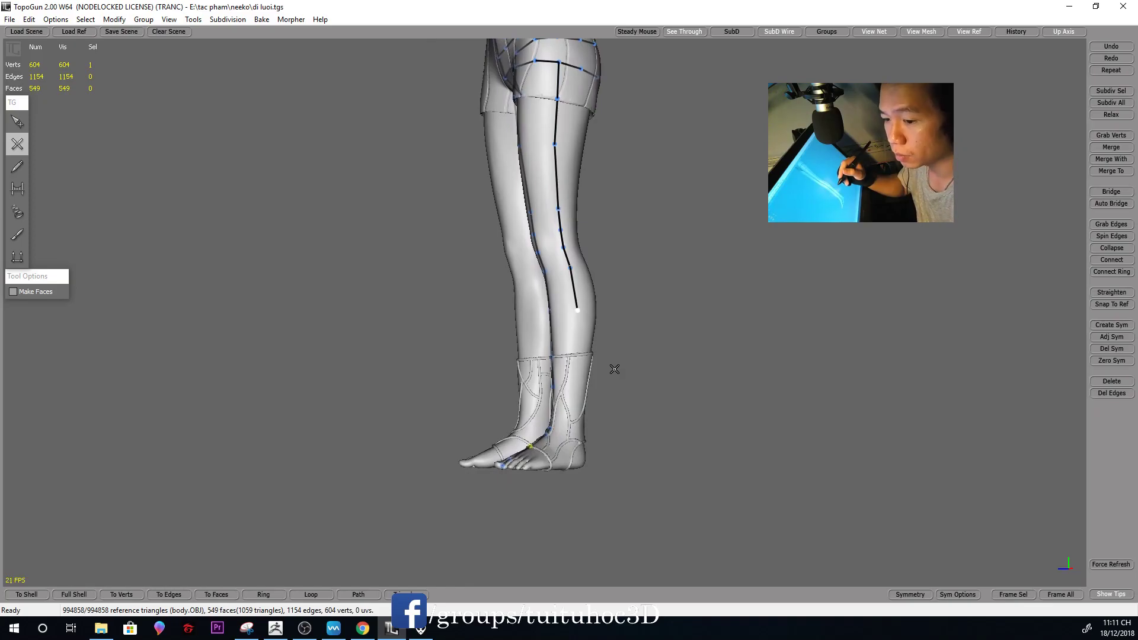
mouse_move(610, 348)
middle_mouse_down()
mouse_move(670, 327)
mouse_move(759, 332)
mouse_move(591, 342)
mouse_move(644, 343)
middle_mouse_up()
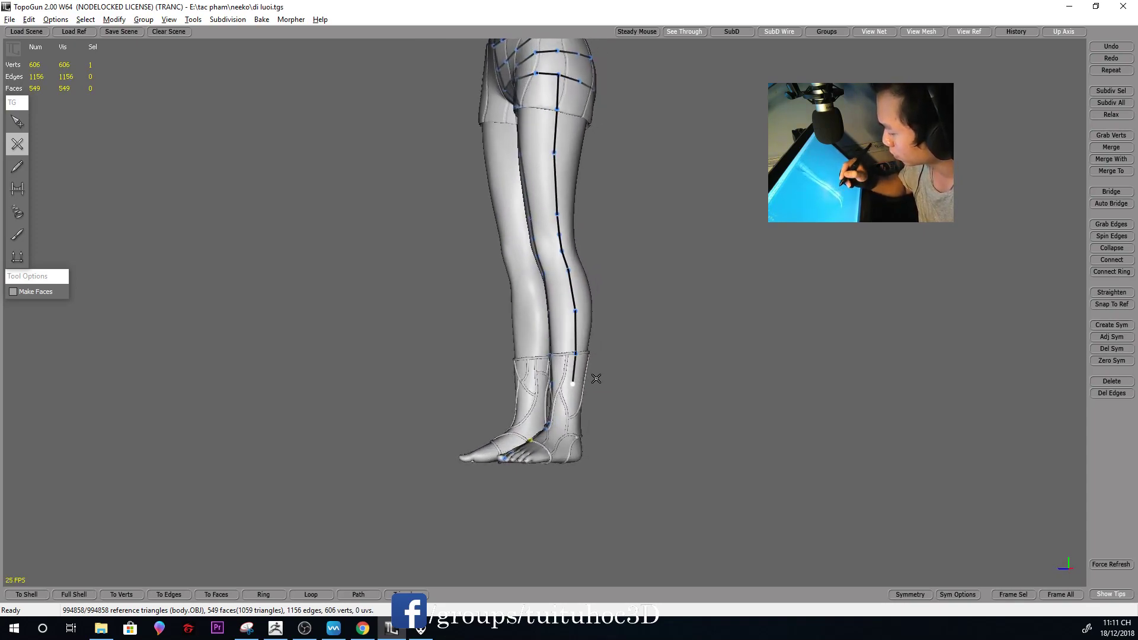
scroll(595, 378, "up", 3)
key("s")
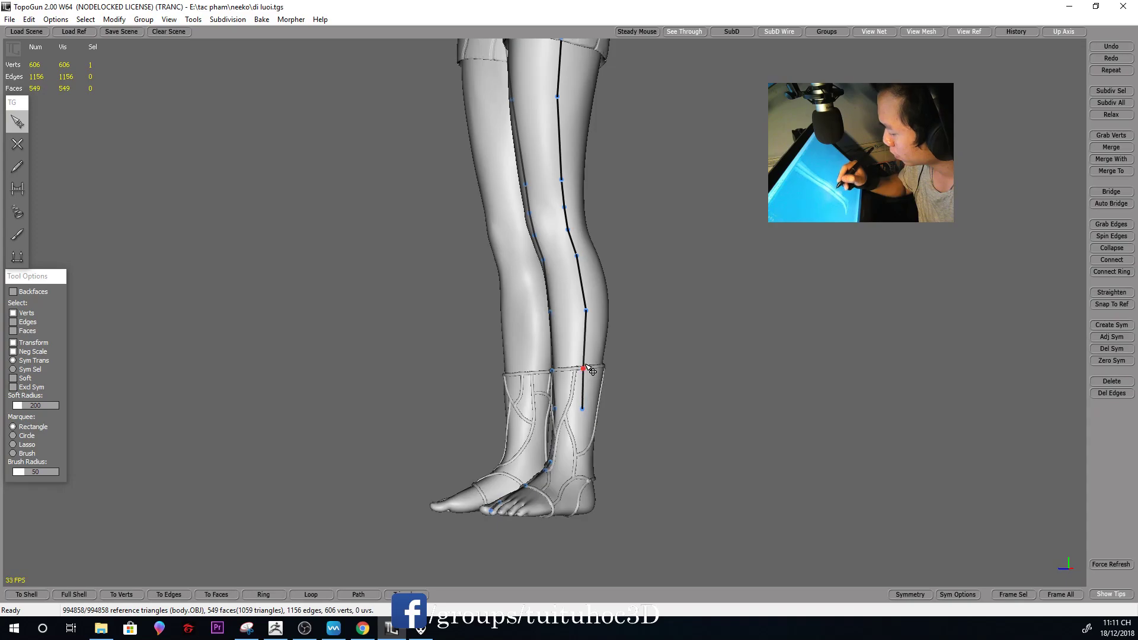
middle_click_drag(665, 322, 645, 329)
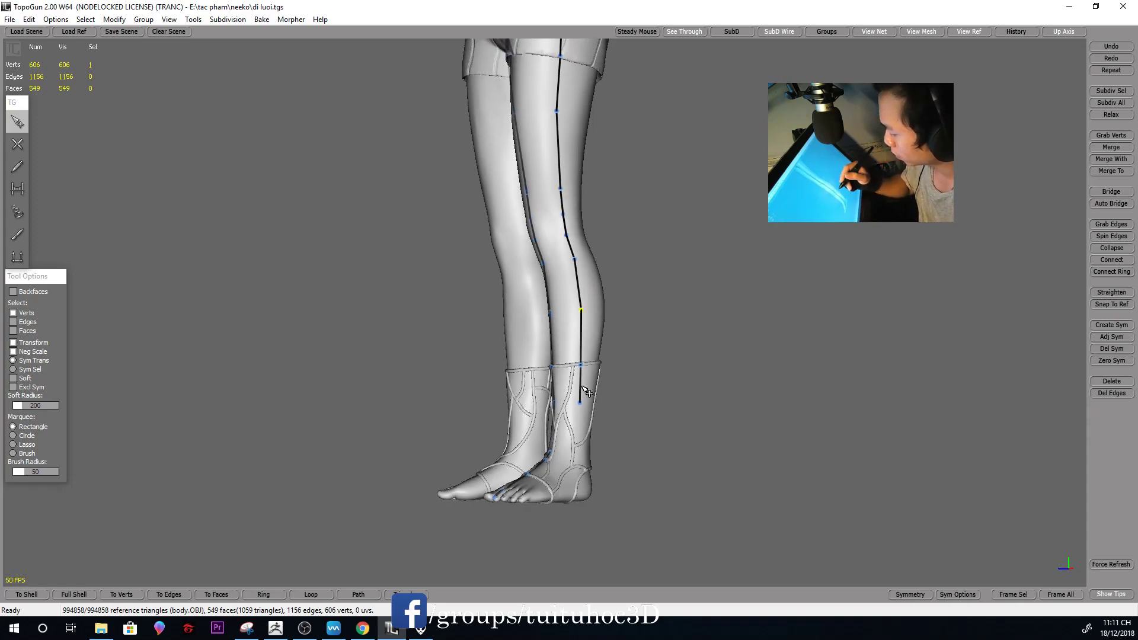
key("e")
middle_click_drag(578, 402, 645, 386)
left_click(578, 400)
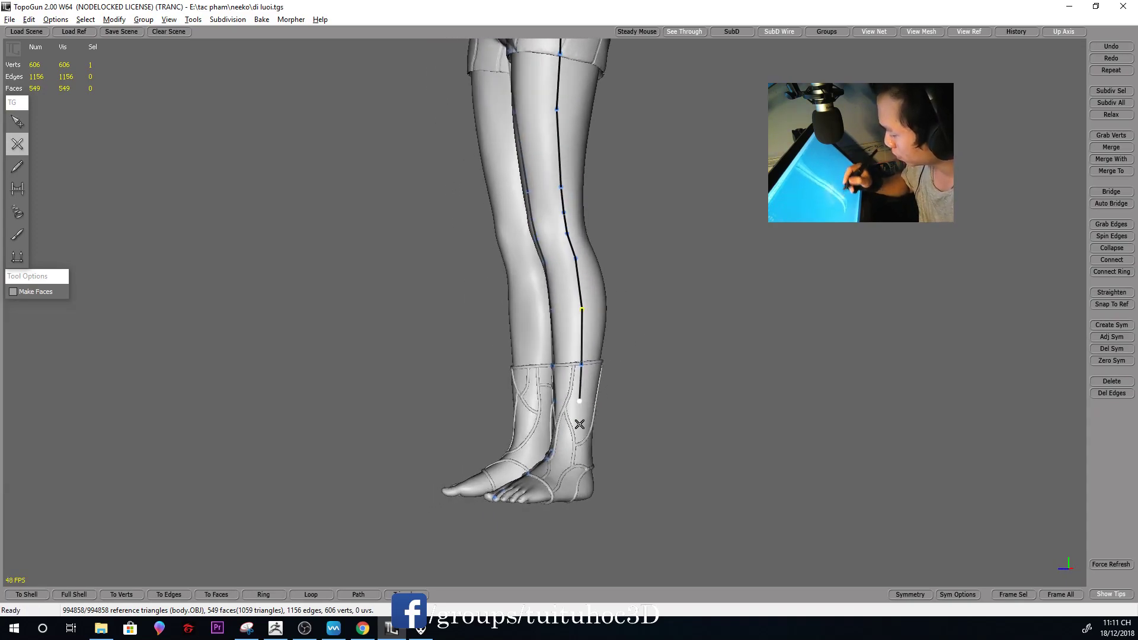
Frame the ankle and foot close up toward the heel
middle_click_drag(589, 433, 585, 325)
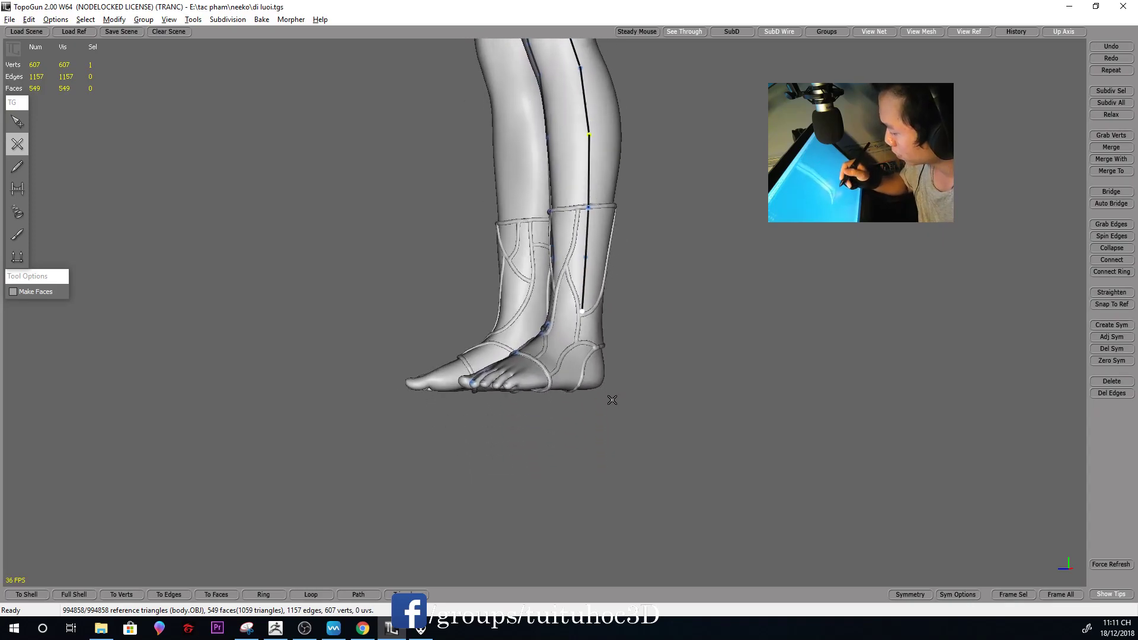
mouse_move(581, 339)
middle_mouse_down()
mouse_move(604, 414)
mouse_move(581, 346)
middle_mouse_up()
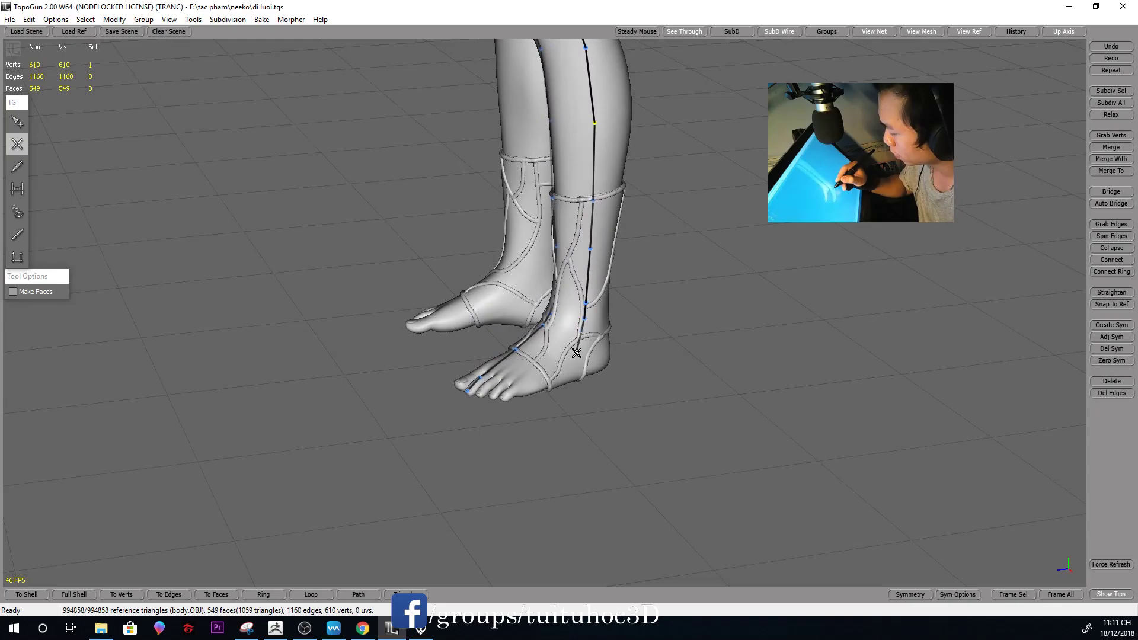
middle_click_drag(638, 347, 615, 313)
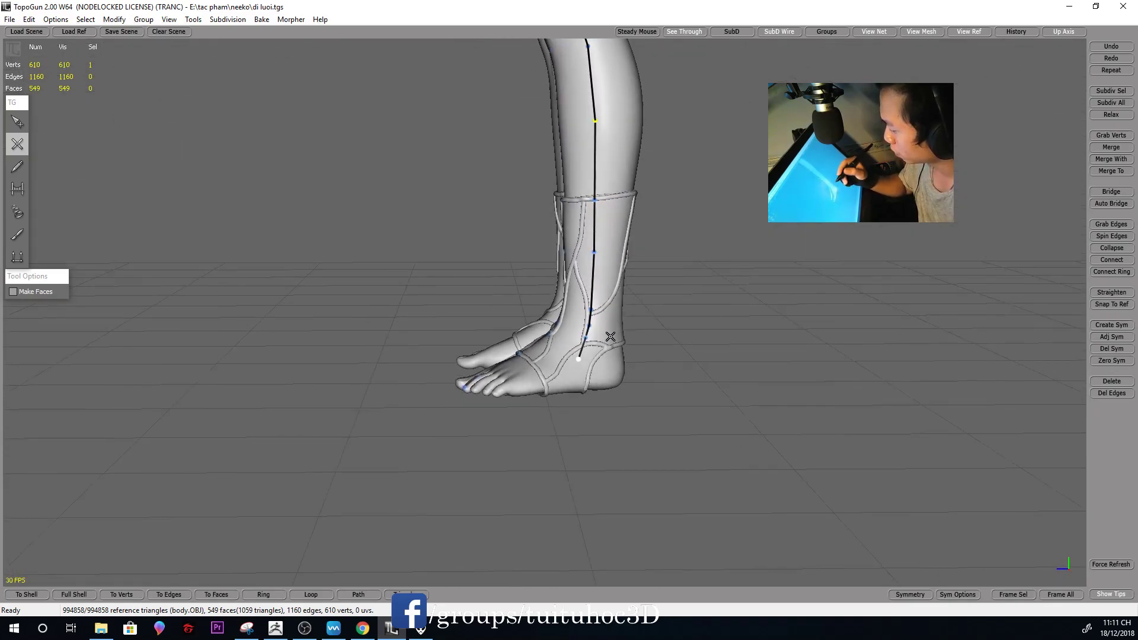
key("s")
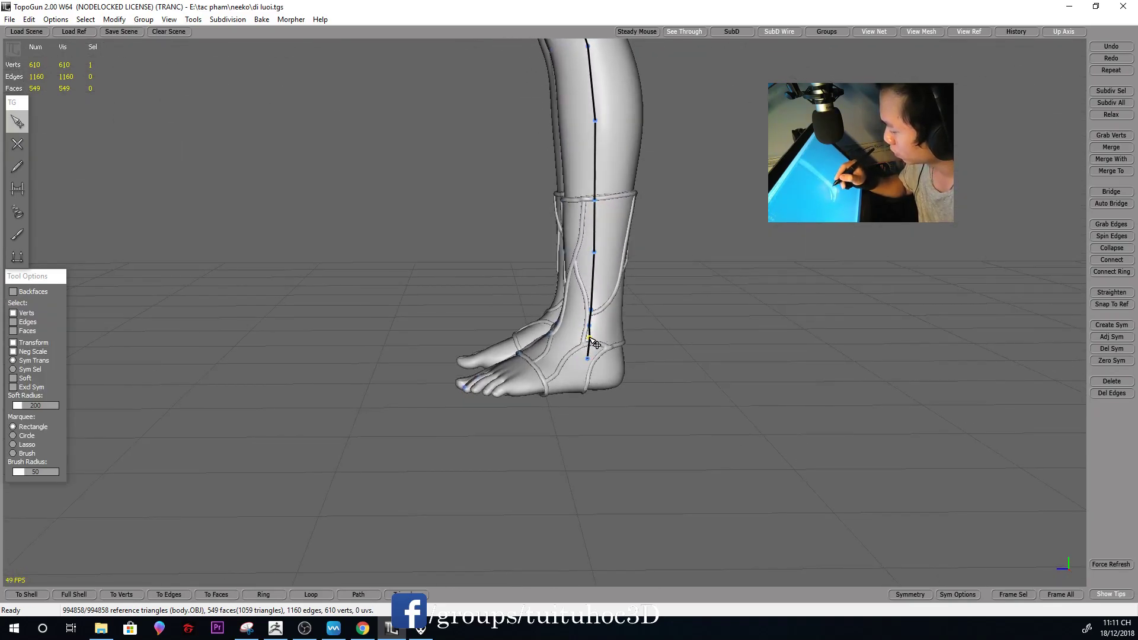
mouse_move(658, 314)
right_mouse_down()
mouse_move(599, 249)
mouse_move(600, 351)
mouse_move(651, 406)
right_mouse_up()
key("e")
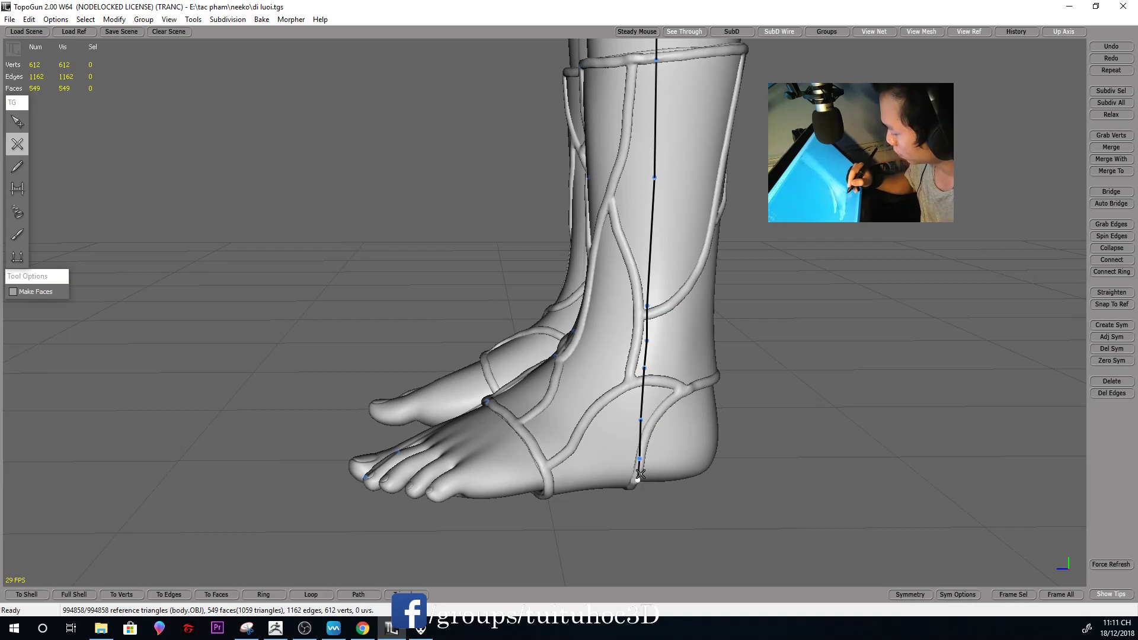
Select a vertex on the leg strand and orbit around to the back of the hips
key("s")
mouse_move(744, 432)
right_mouse_down()
mouse_move(656, 297)
mouse_move(676, 370)
mouse_move(640, 287)
mouse_move(687, 305)
right_mouse_up()
left_click(609, 312)
mouse_move(687, 306)
middle_mouse_down()
mouse_move(736, 257)
mouse_move(871, 257)
mouse_move(675, 283)
mouse_move(741, 350)
middle_mouse_up()
right_click_drag(741, 351, 685, 373)
middle_click_drag(686, 373, 701, 336)
right_click_drag(701, 335, 674, 274)
mouse_move(675, 274)
middle_mouse_down()
mouse_move(694, 271)
mouse_move(589, 271)
middle_mouse_up()
right_click_drag(589, 272, 593, 219)
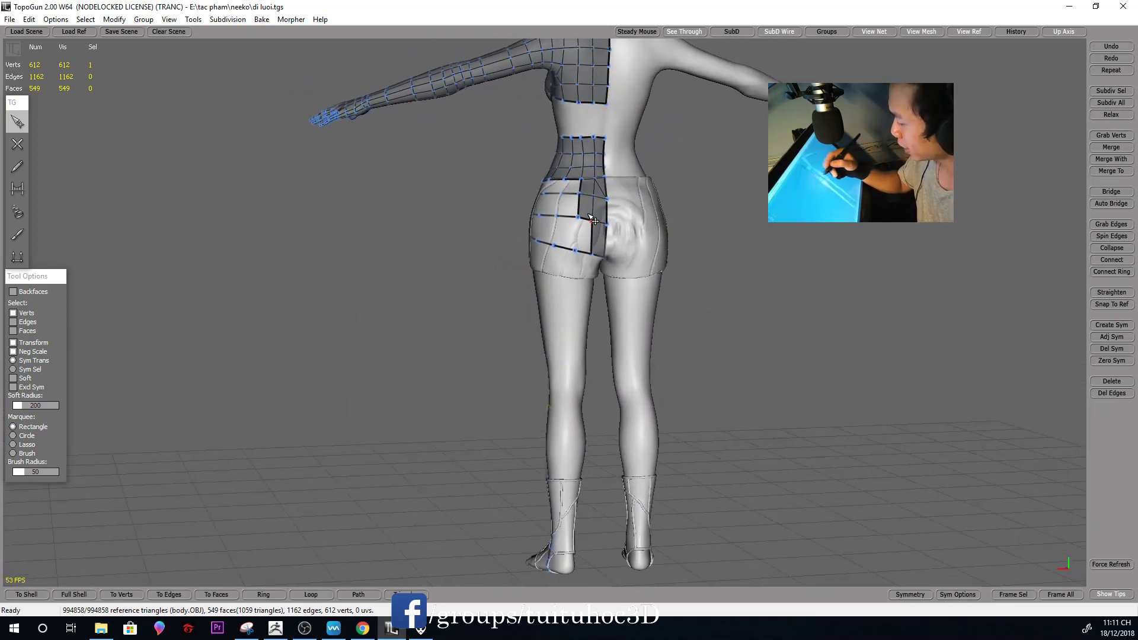
Close a face on the back of the hip and run two strand points down the thigh
key("e")
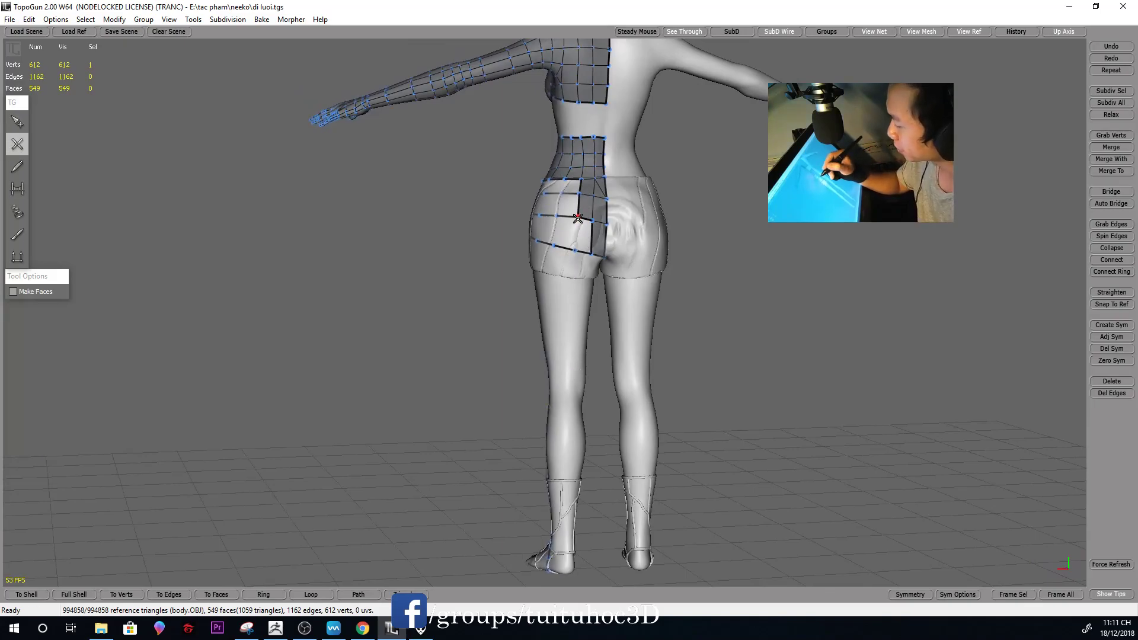
left_click(574, 250)
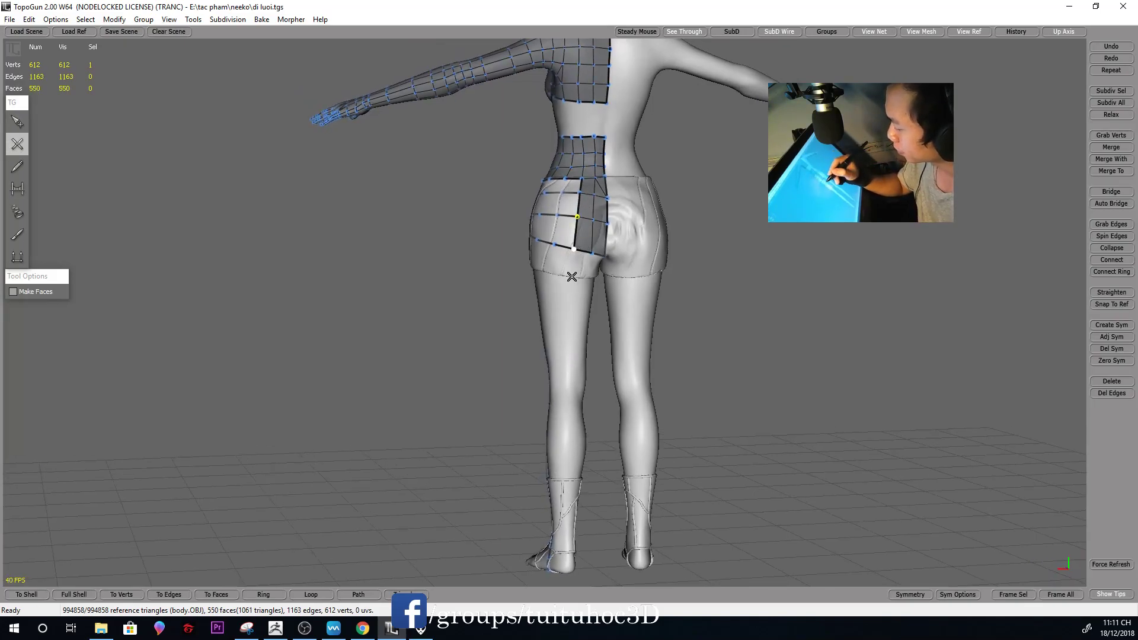
middle_click_drag(571, 277, 607, 306)
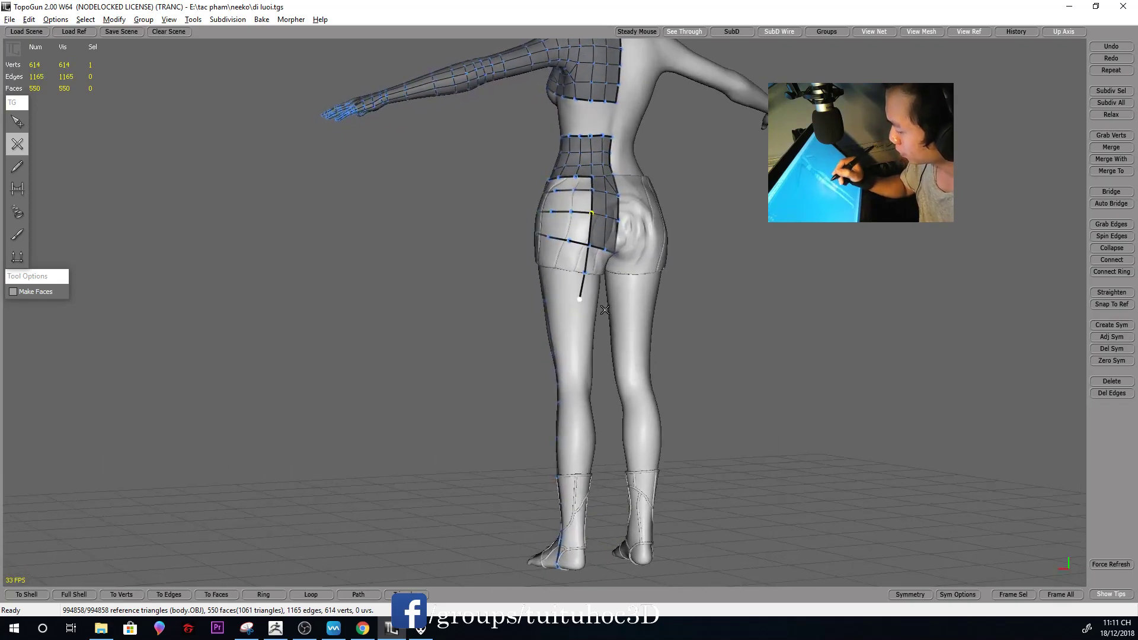
left_click(576, 352)
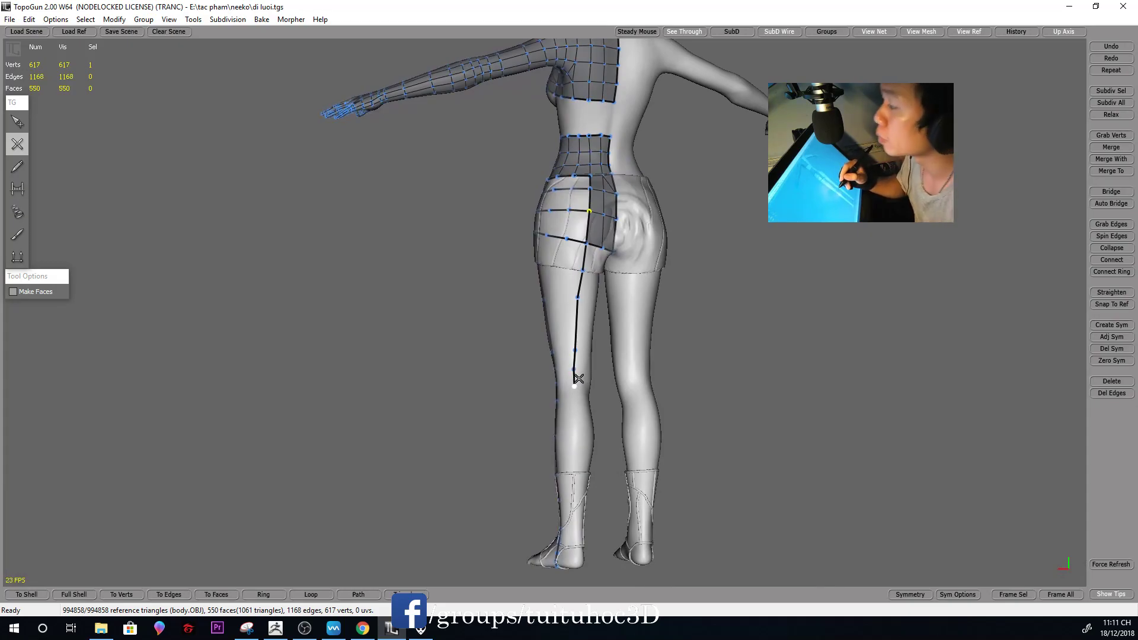
left_click(575, 385)
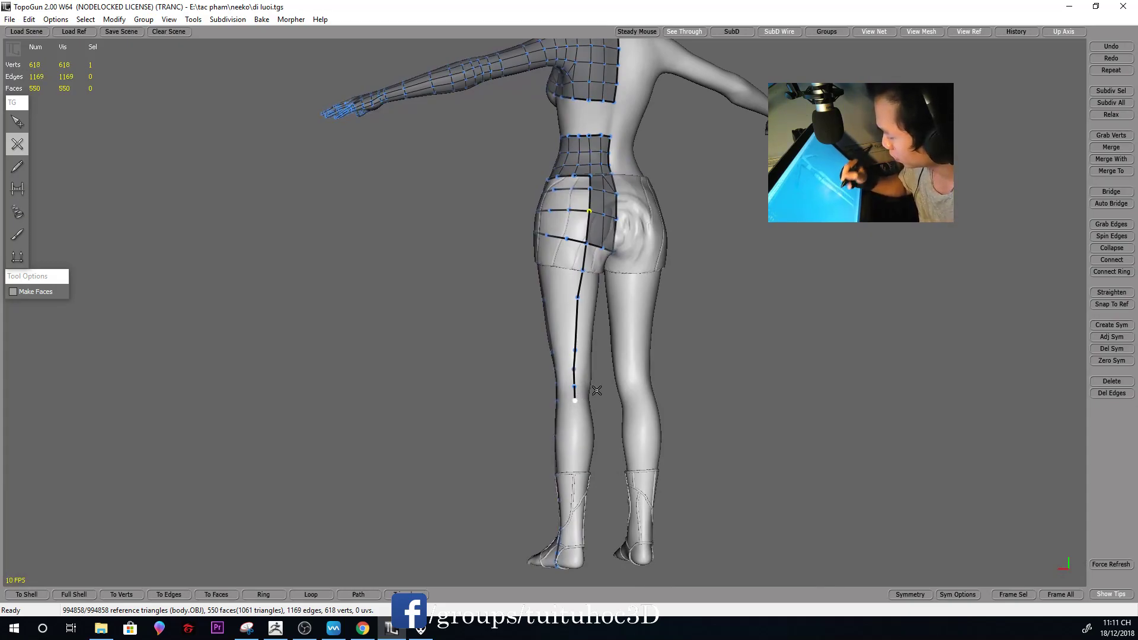
mouse_move(594, 391)
middle_mouse_down()
mouse_move(622, 374)
mouse_move(594, 346)
middle_mouse_up()
Select the lower thigh-strand vertex and view it from a raised front three-quarter angle
key("s")
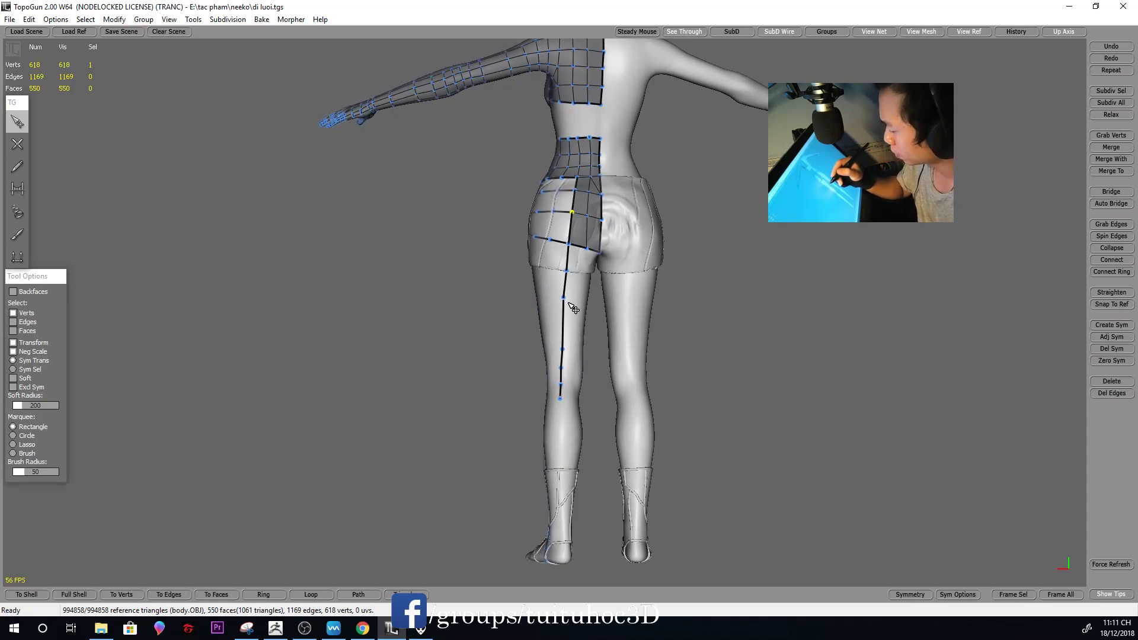
key("c")
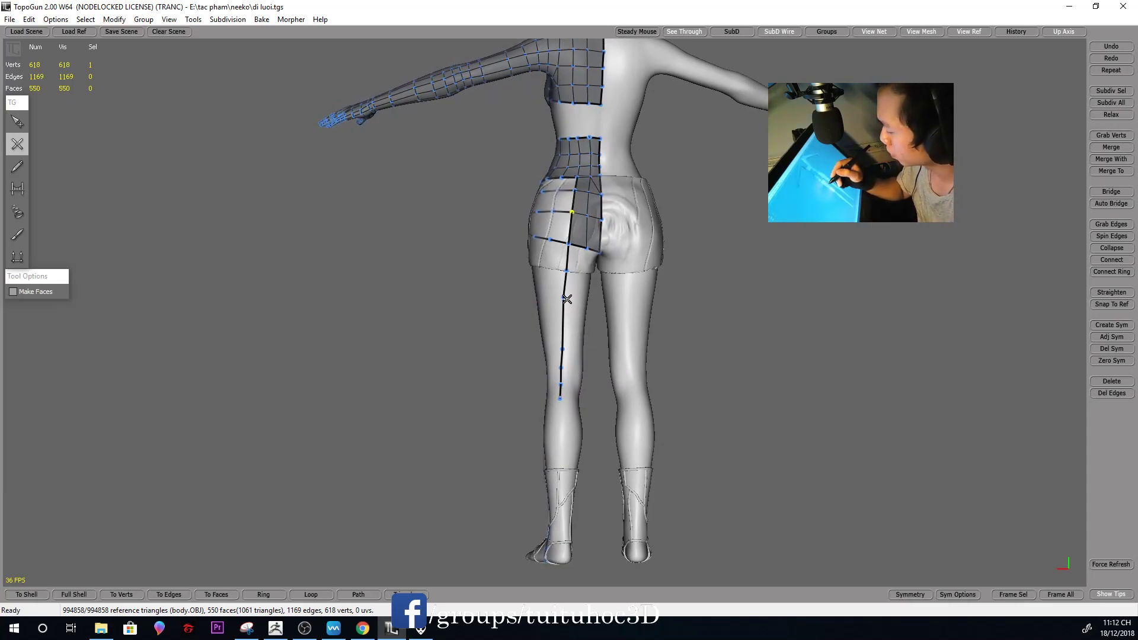
key("s")
left_click(568, 350)
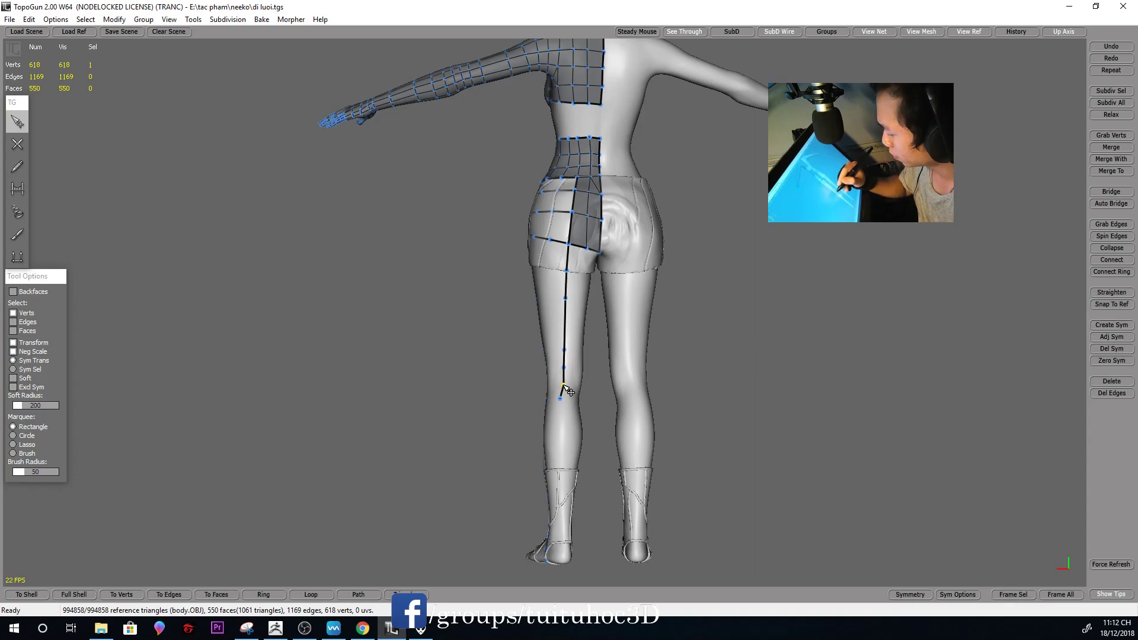
mouse_move(567, 405)
middle_mouse_down()
mouse_move(846, 348)
mouse_move(675, 216)
mouse_move(719, 247)
mouse_move(818, 272)
mouse_move(835, 340)
middle_mouse_up()
middle_click_drag(716, 347, 678, 227)
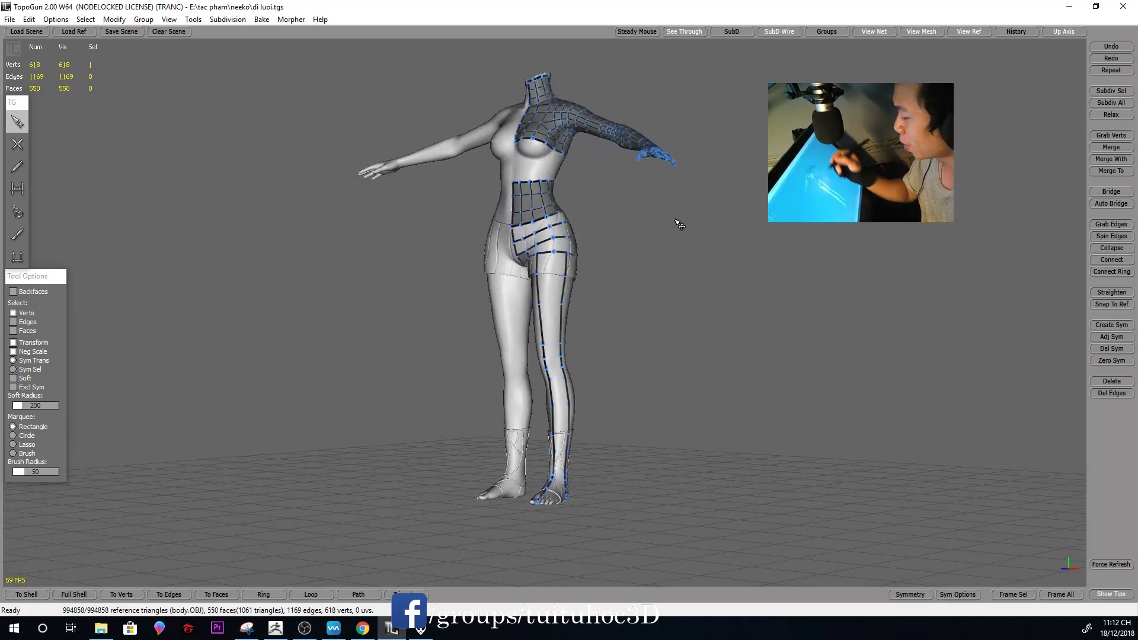
mouse_move(621, 423)
middle_mouse_down()
mouse_move(716, 332)
mouse_move(597, 251)
middle_mouse_up()
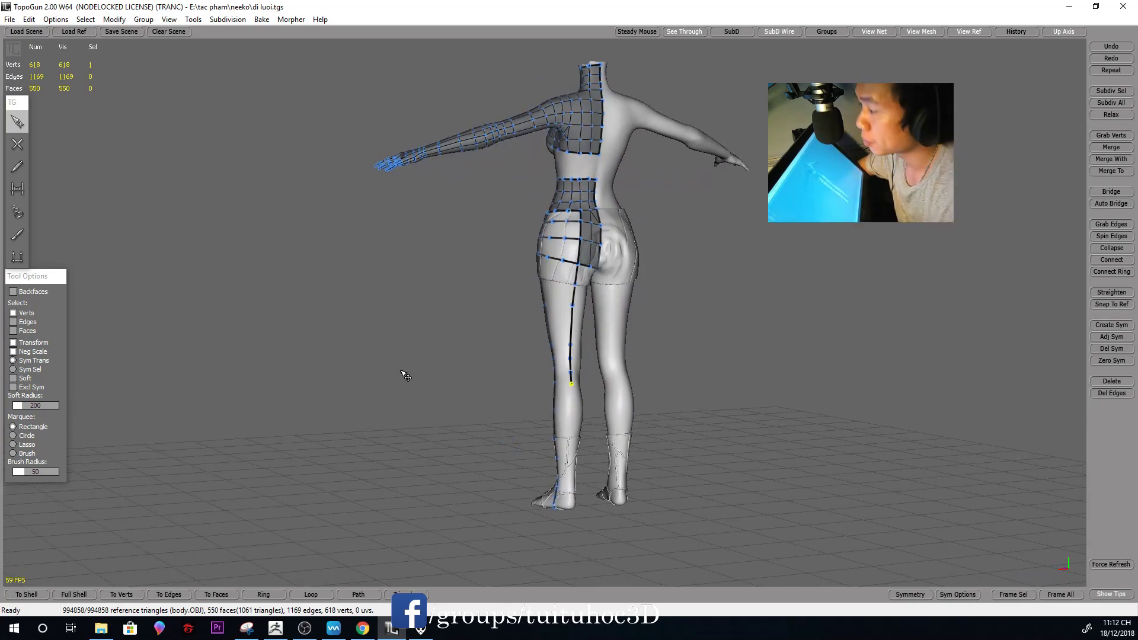
key("alt+Tab")
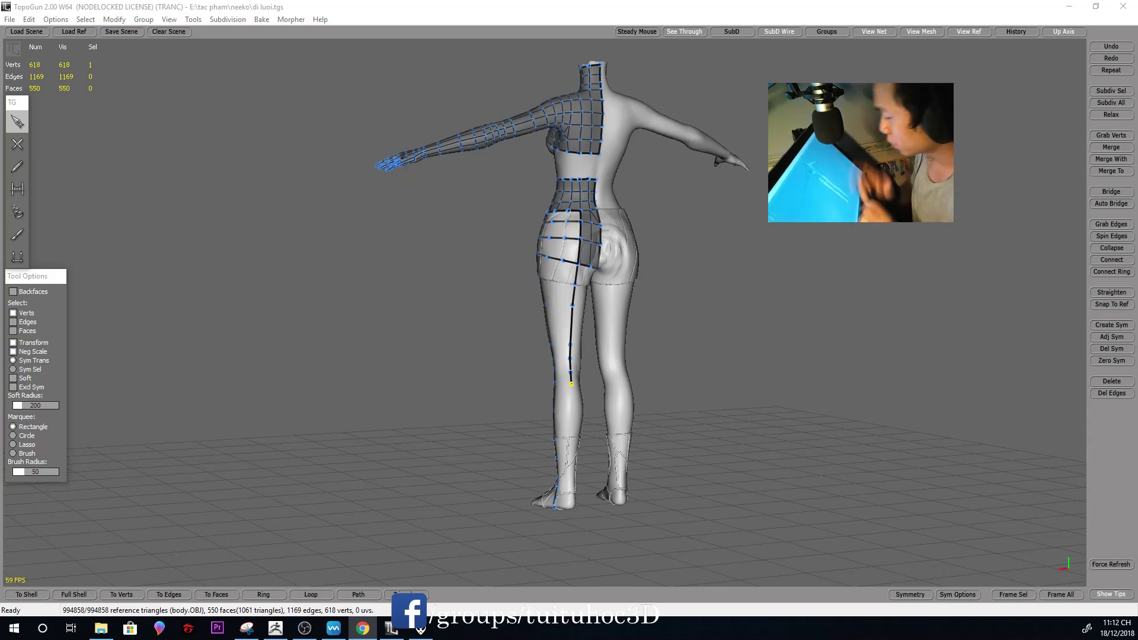
left_click(745, 359)
scroll(738, 344, "up", 2)
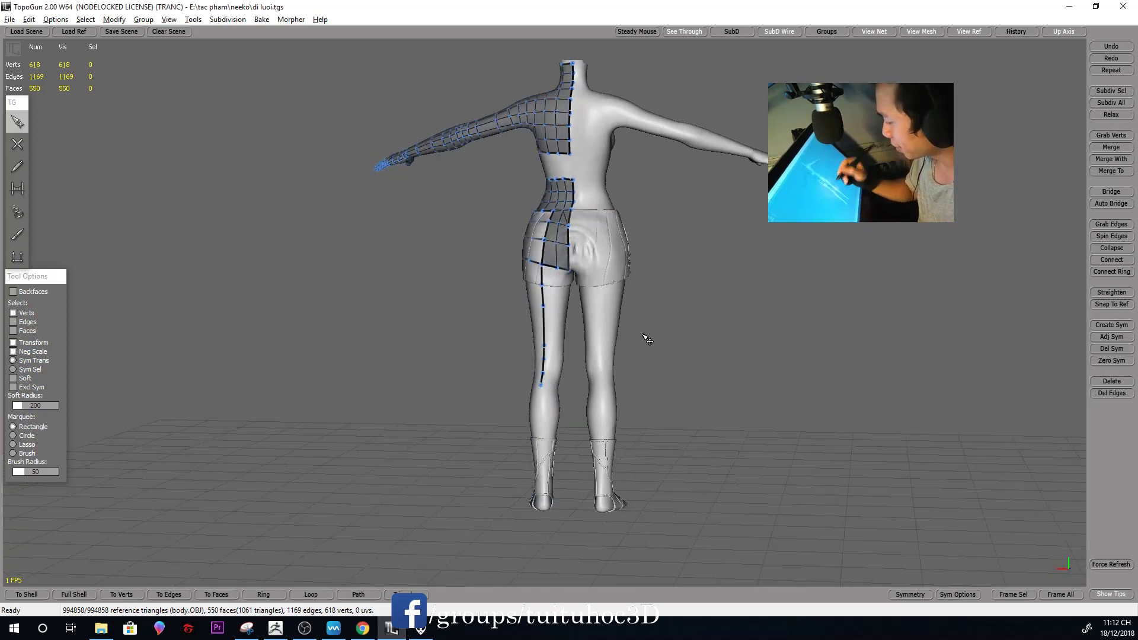
scroll(643, 336, "up", 2)
scroll(749, 381, "up", 2)
scroll(691, 335, "up", 2)
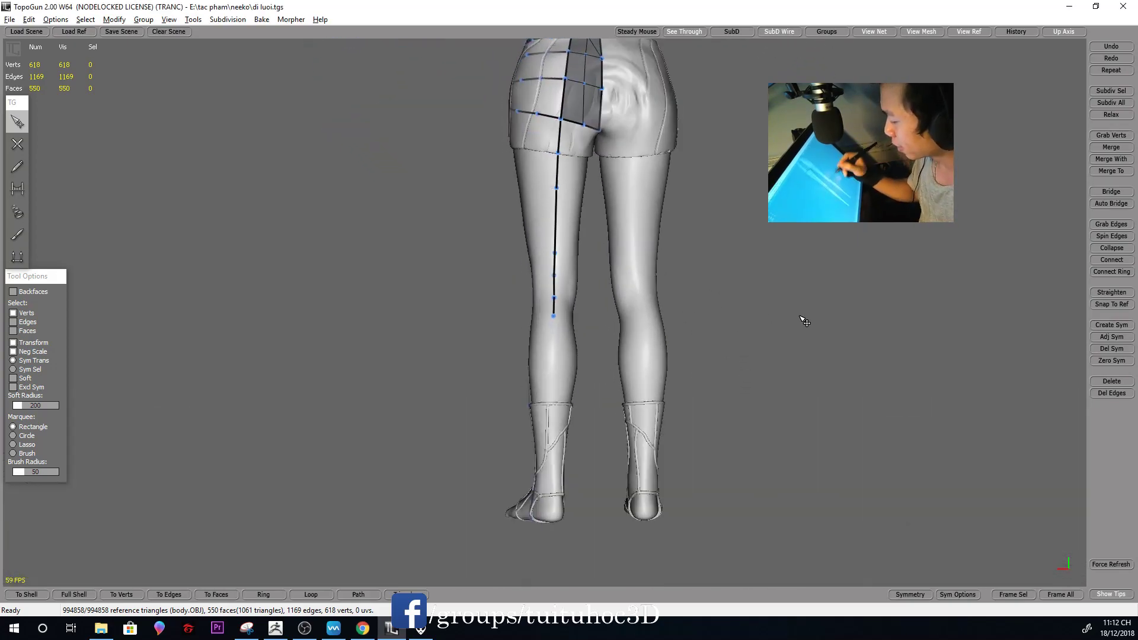
left_click_drag(693, 328, 610, 341, "alt")
key("w")
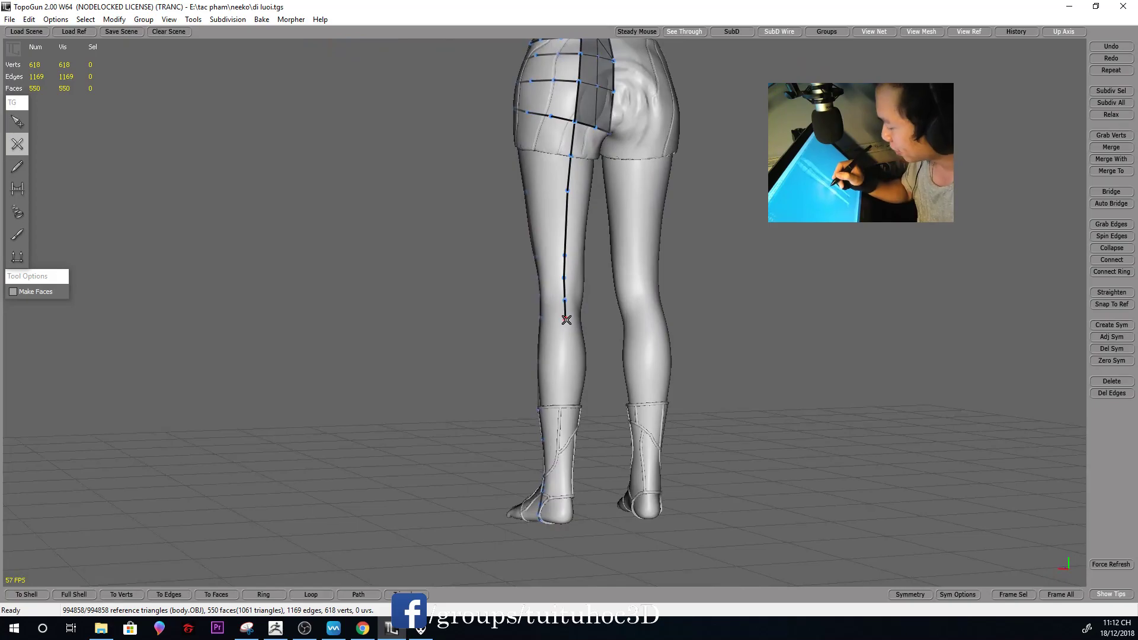
Add strand points down the back of the calf and boot to the heel
left_click(565, 319)
mouse_move(565, 320)
left_mouse_down("alt")
mouse_move(560, 375)
mouse_move(635, 343)
mouse_move(784, 315)
mouse_move(593, 339)
left_mouse_up("alt")
left_click(558, 381)
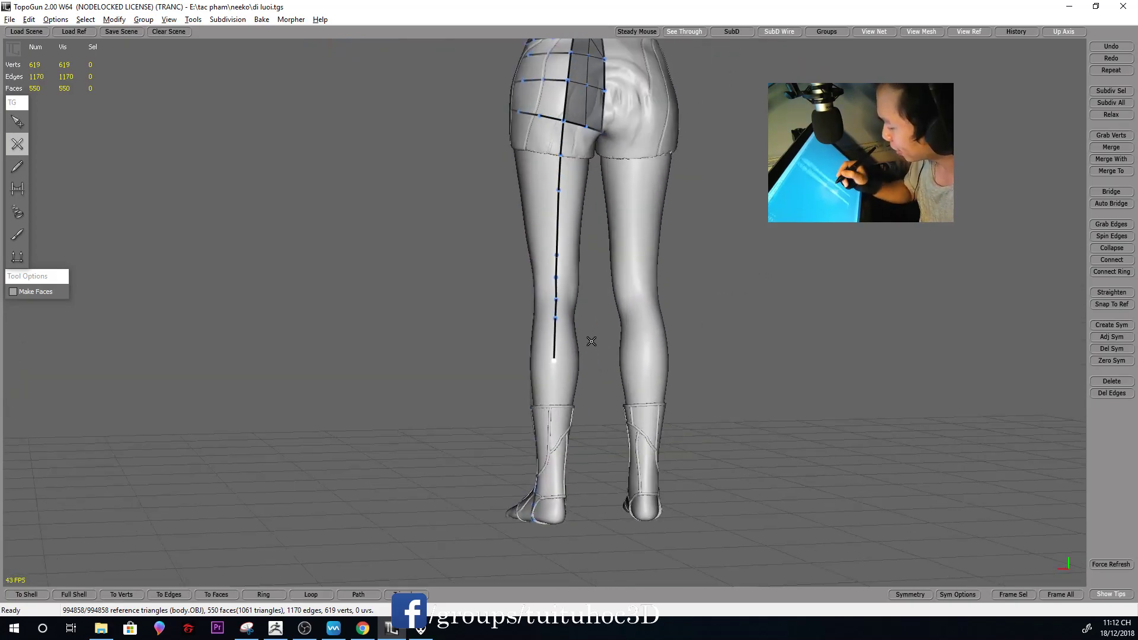
key("alt")
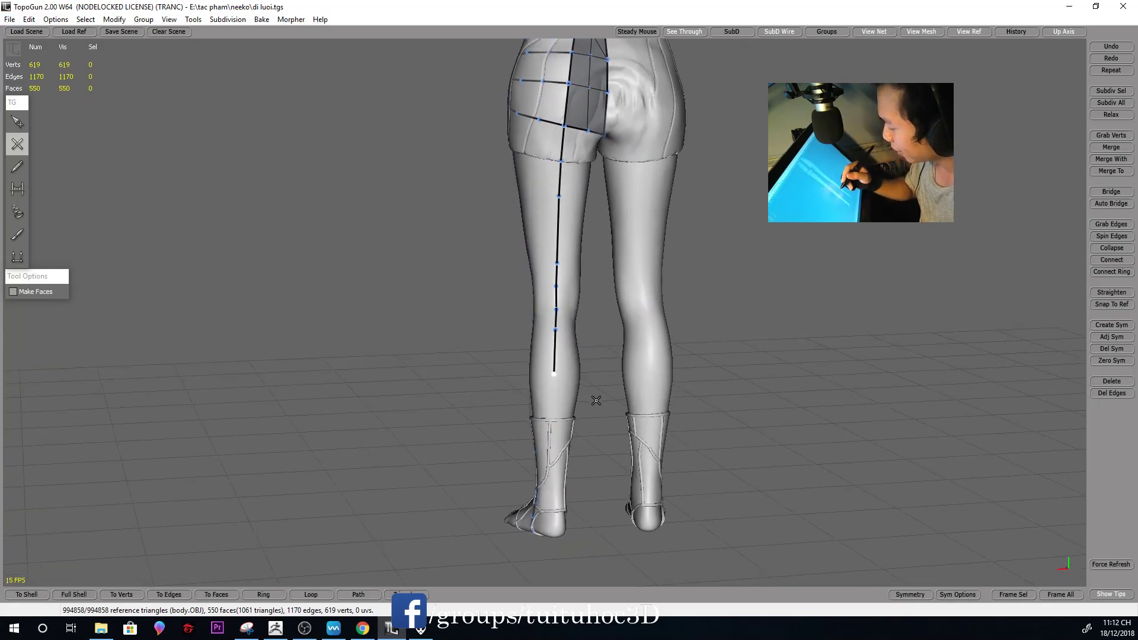
scroll(590, 389, "up", 3)
scroll(593, 388, "up", 1)
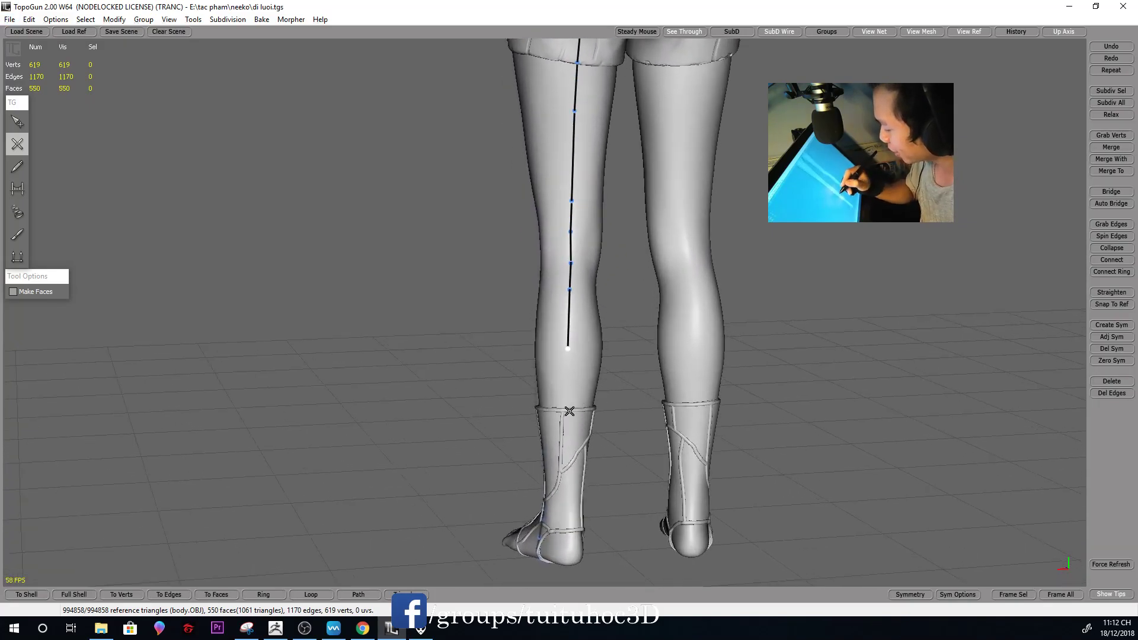
mouse_move(598, 396)
left_mouse_down("alt")
mouse_move(782, 318)
mouse_move(589, 354)
left_mouse_up("alt")
mouse_move(560, 425)
left_mouse_down("alt")
mouse_move(787, 419)
mouse_move(555, 460)
mouse_move(593, 435)
left_mouse_up("alt")
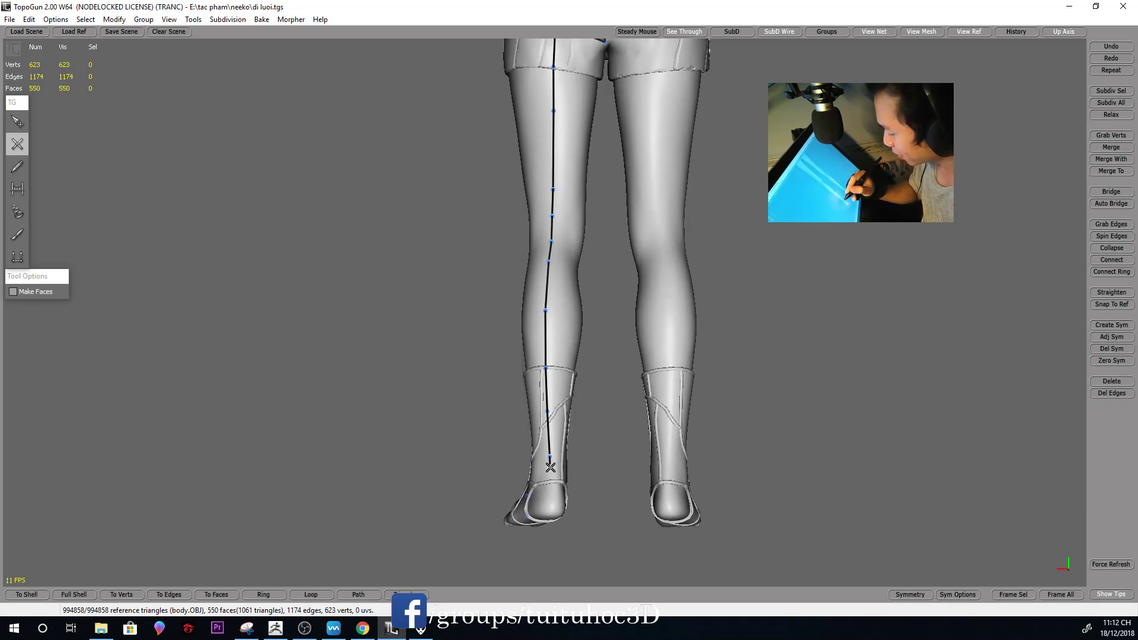
mouse_move(550, 477)
left_mouse_down("alt")
mouse_move(775, 457)
mouse_move(622, 465)
mouse_move(596, 440)
left_mouse_up("alt")
middle_click_drag(597, 439, 589, 368, "alt")
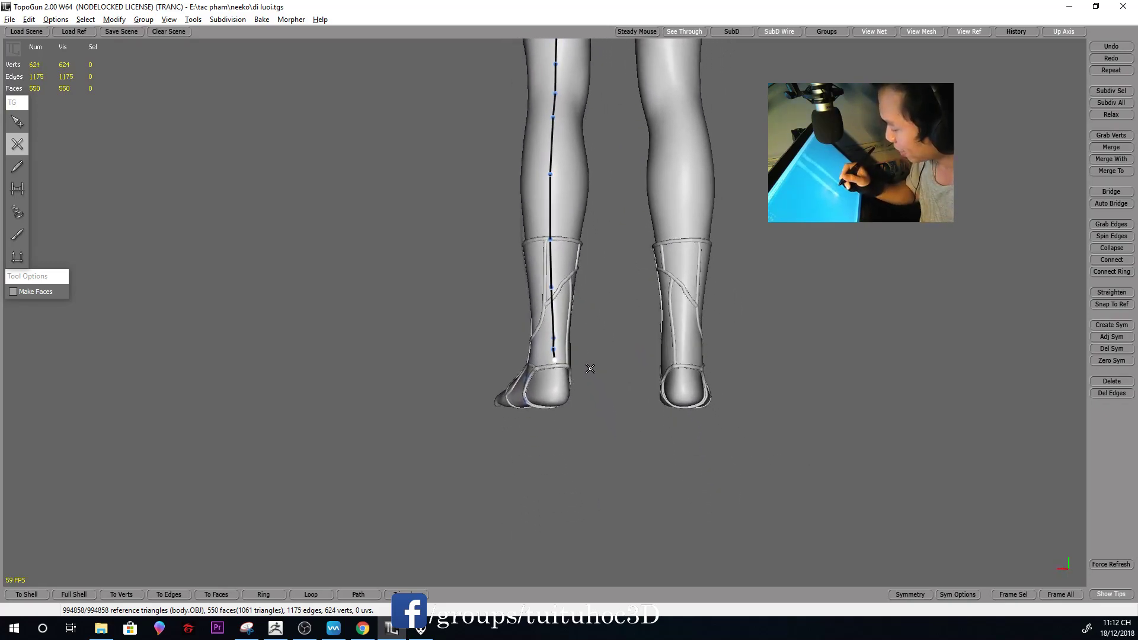
right_click_drag(589, 368, 573, 391, "alt")
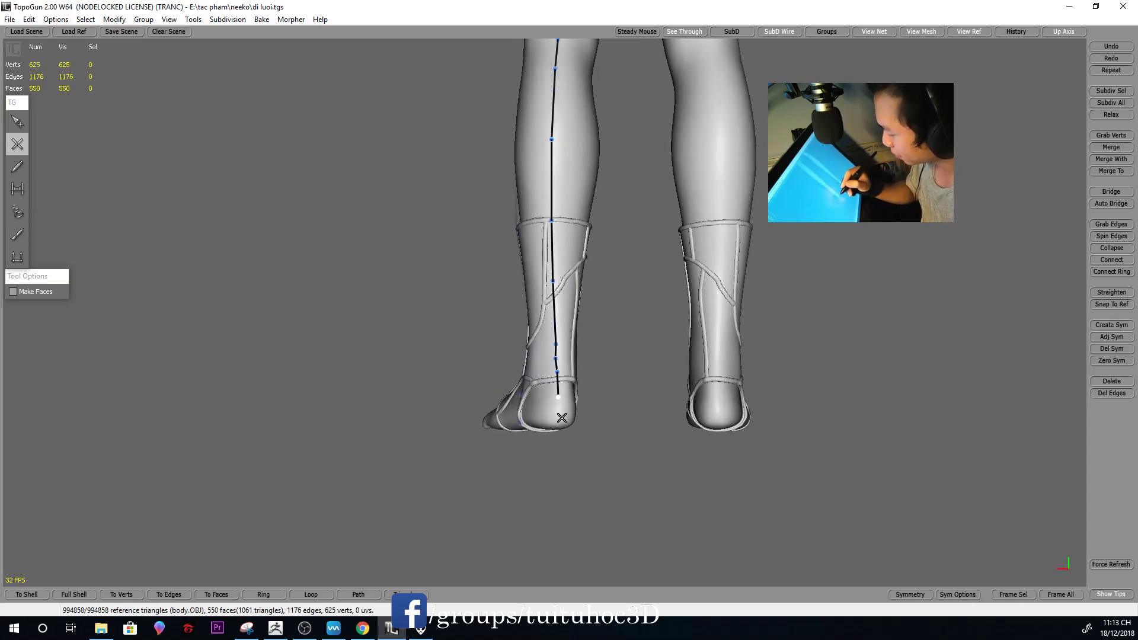
Switch to selection and turn the model round to face the front
key("q")
mouse_move(640, 391)
left_mouse_down("alt")
mouse_move(630, 348)
mouse_move(603, 358)
left_mouse_up("alt")
right_click_drag(603, 358, 617, 378, "alt")
middle_click_drag(617, 378, 613, 333, "alt")
right_click_drag(613, 333, 625, 360, "alt")
mouse_move(625, 361)
left_mouse_down("alt")
mouse_move(876, 332)
mouse_move(859, 313)
mouse_move(727, 297)
mouse_move(698, 312)
mouse_move(634, 302)
mouse_move(795, 251)
mouse_move(678, 272)
mouse_move(742, 220)
mouse_move(693, 244)
mouse_move(681, 157)
mouse_move(589, 359)
mouse_move(628, 357)
left_mouse_up("alt")
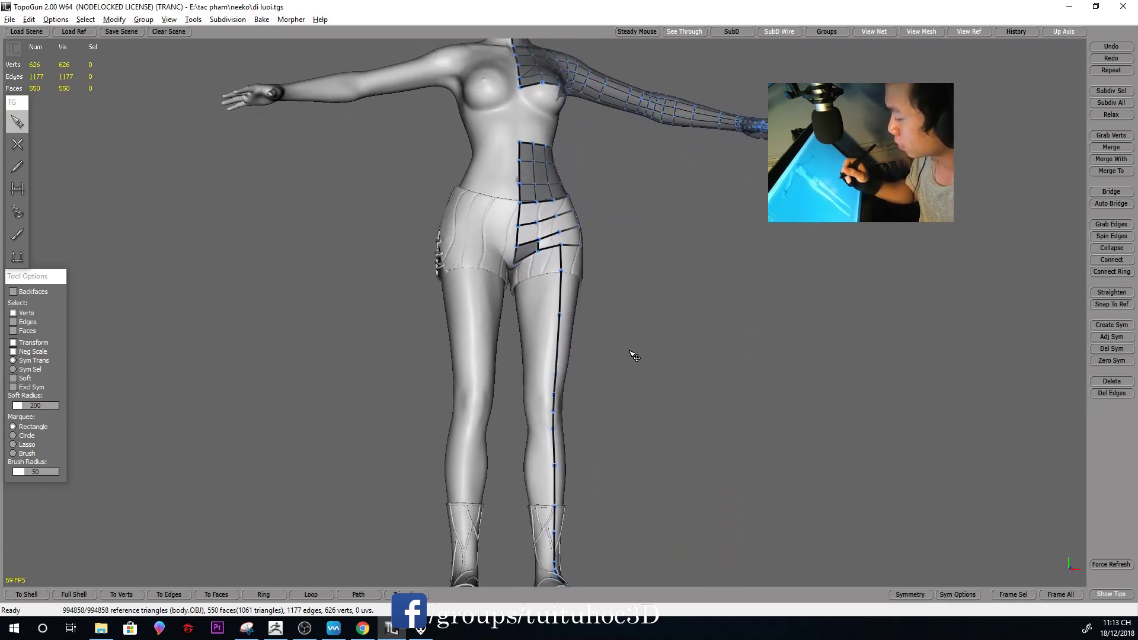
Close a quad on the upper front thigh from the inner-thigh vertex to the vertical leg edge
right_click_drag(630, 353, 665, 460, "alt")
middle_click_drag(666, 460, 642, 355, "alt")
mouse_move(642, 355)
right_mouse_down("alt")
mouse_move(661, 293)
mouse_move(655, 348)
mouse_move(662, 303)
mouse_move(595, 246)
right_mouse_up("alt")
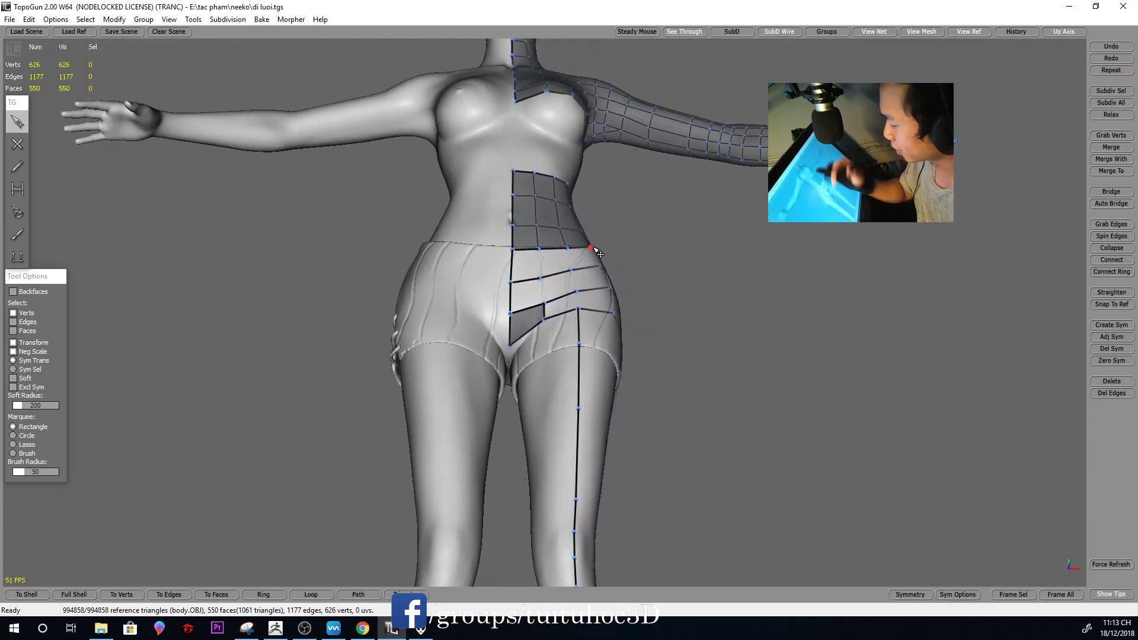
key("x")
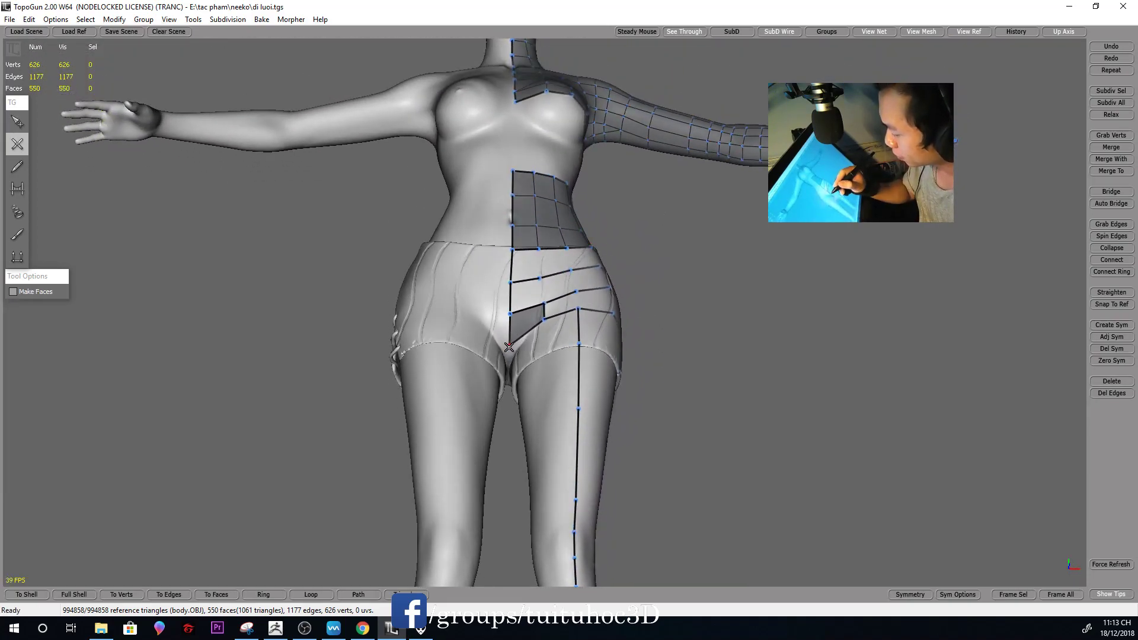
left_click_drag(554, 339, 617, 323, "alt")
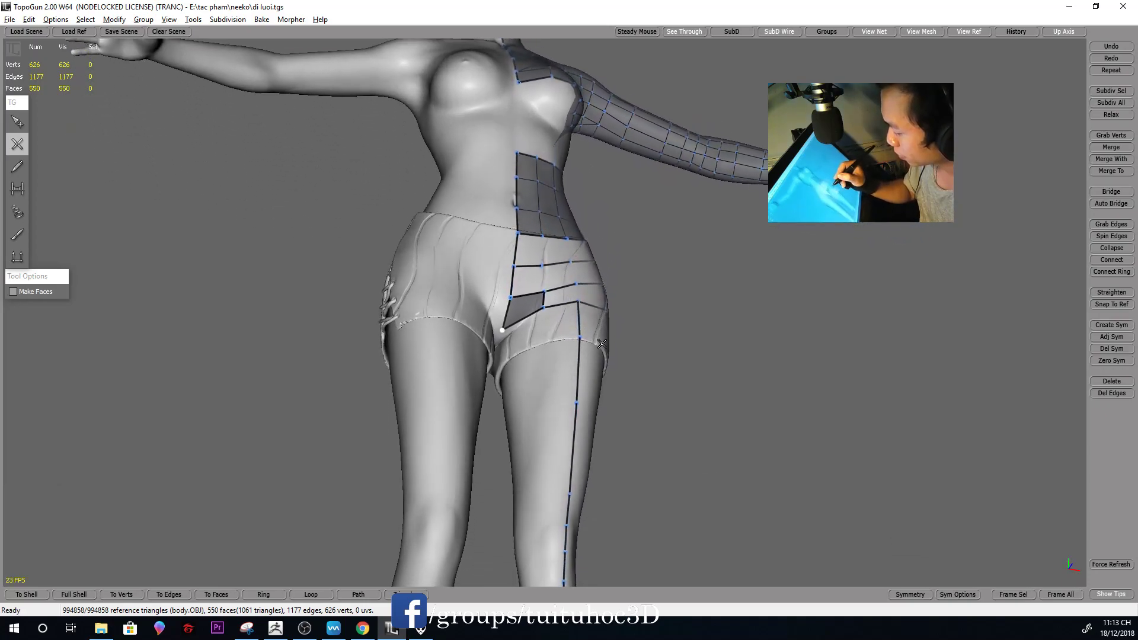
mouse_move(617, 323)
right_mouse_down("alt")
mouse_move(434, 423)
mouse_move(617, 376)
mouse_move(579, 432)
right_mouse_up("alt")
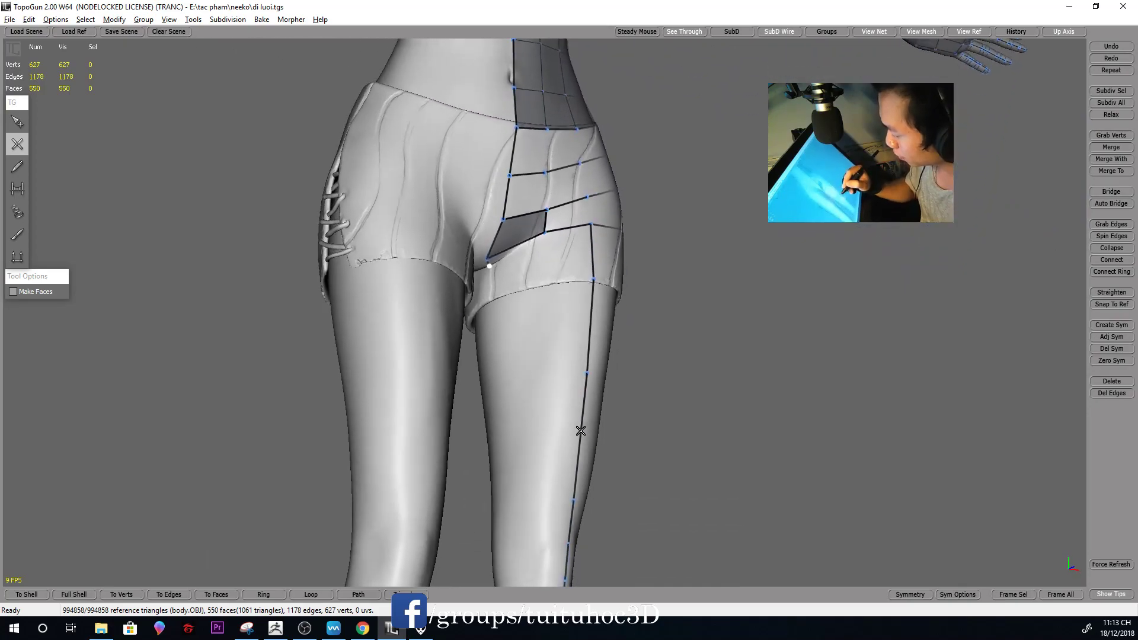
left_click_drag(518, 288, 539, 282, "alt")
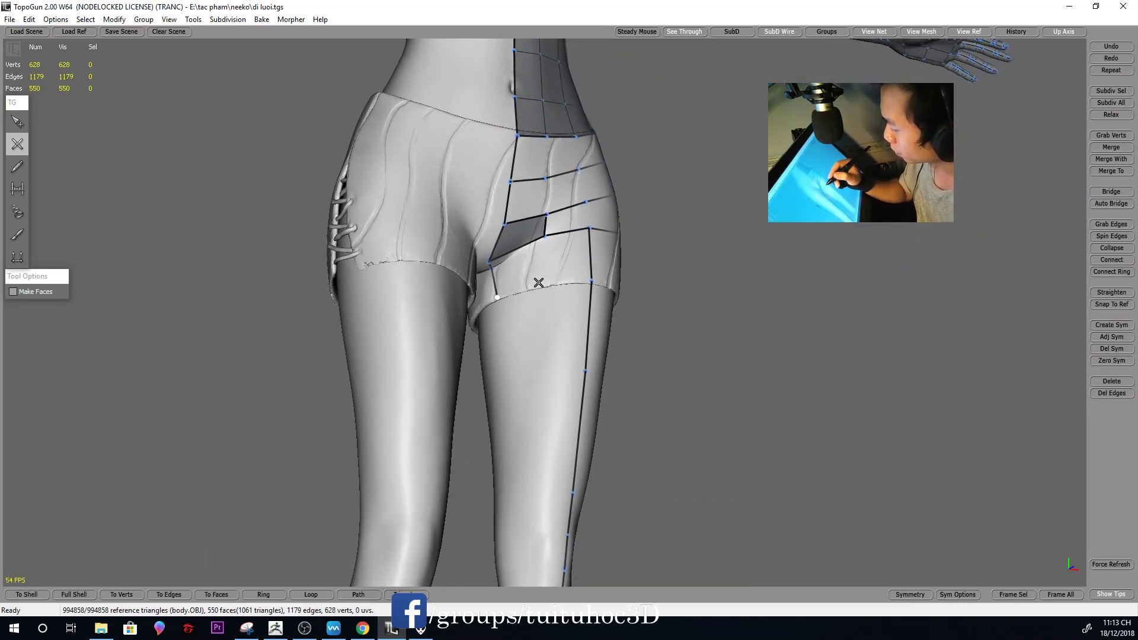
left_click(590, 281)
left_click(545, 236)
left_click(541, 285)
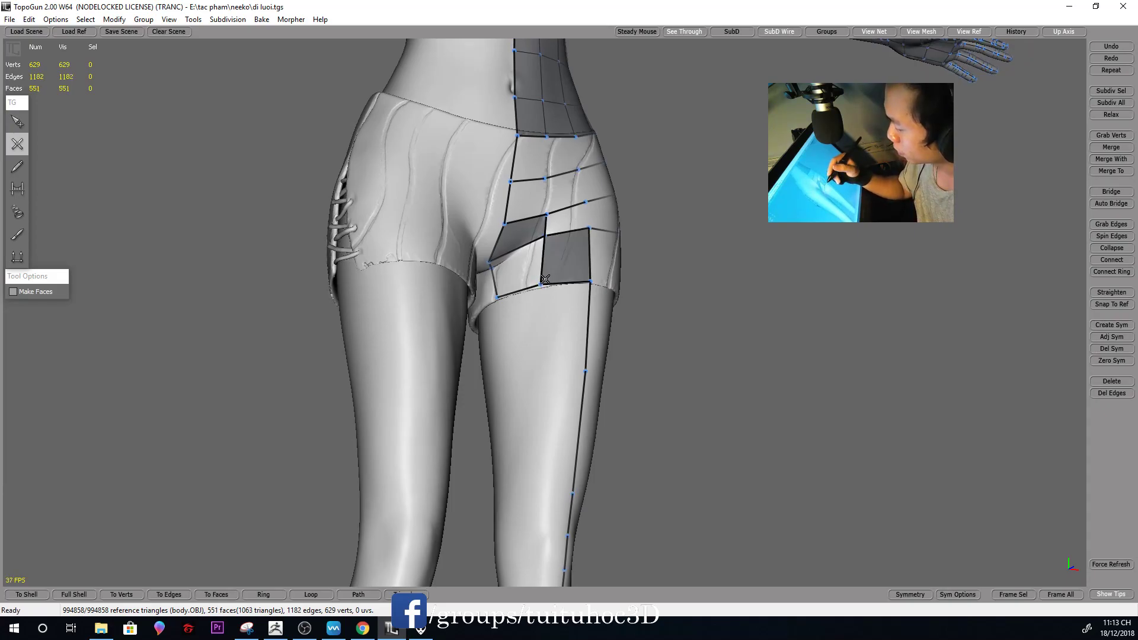
mouse_move(496, 298)
middle_mouse_down()
mouse_move(620, 309)
mouse_move(592, 410)
middle_mouse_up()
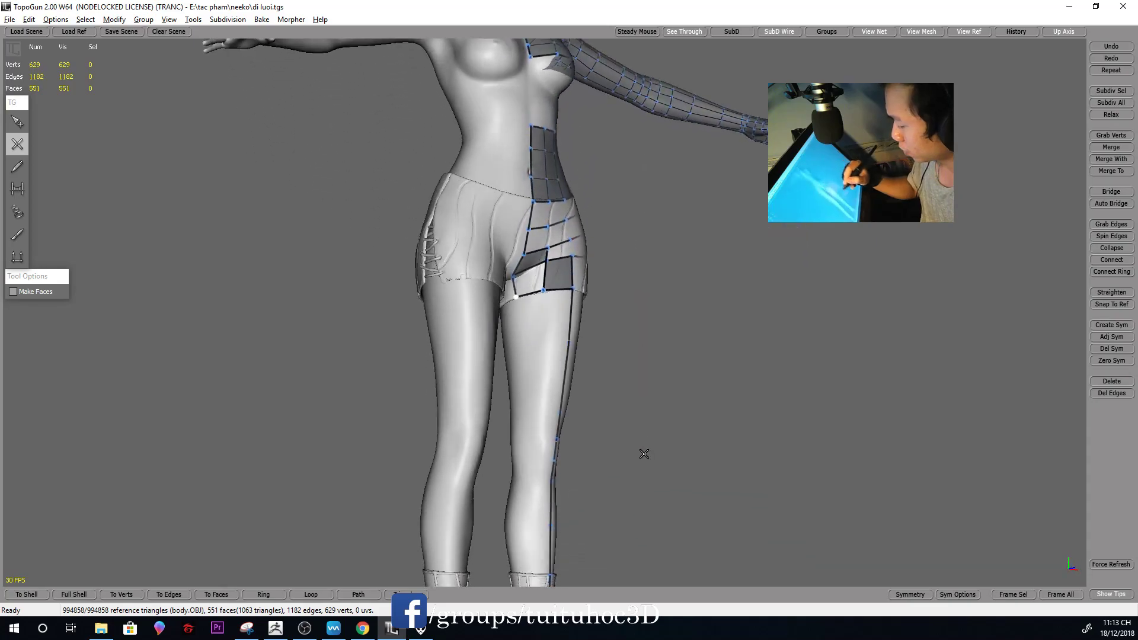
Place strand vertices down the front of the thigh and shin to the boot top
mouse_move(517, 347)
middle_mouse_down()
mouse_move(655, 338)
mouse_move(628, 335)
mouse_move(606, 315)
middle_mouse_up()
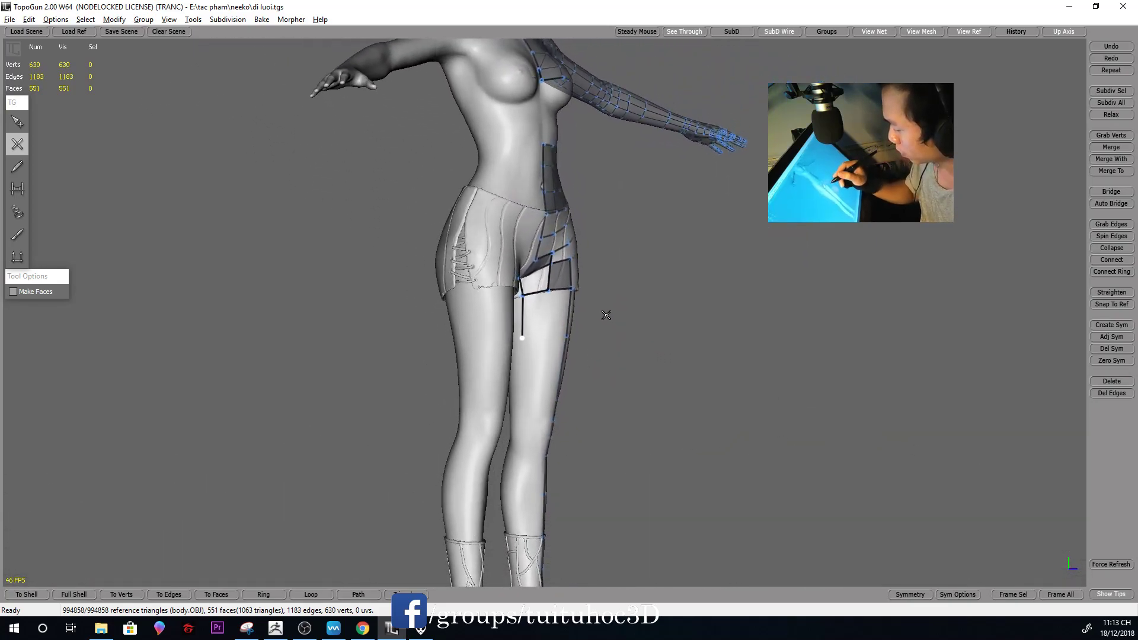
left_click(524, 397)
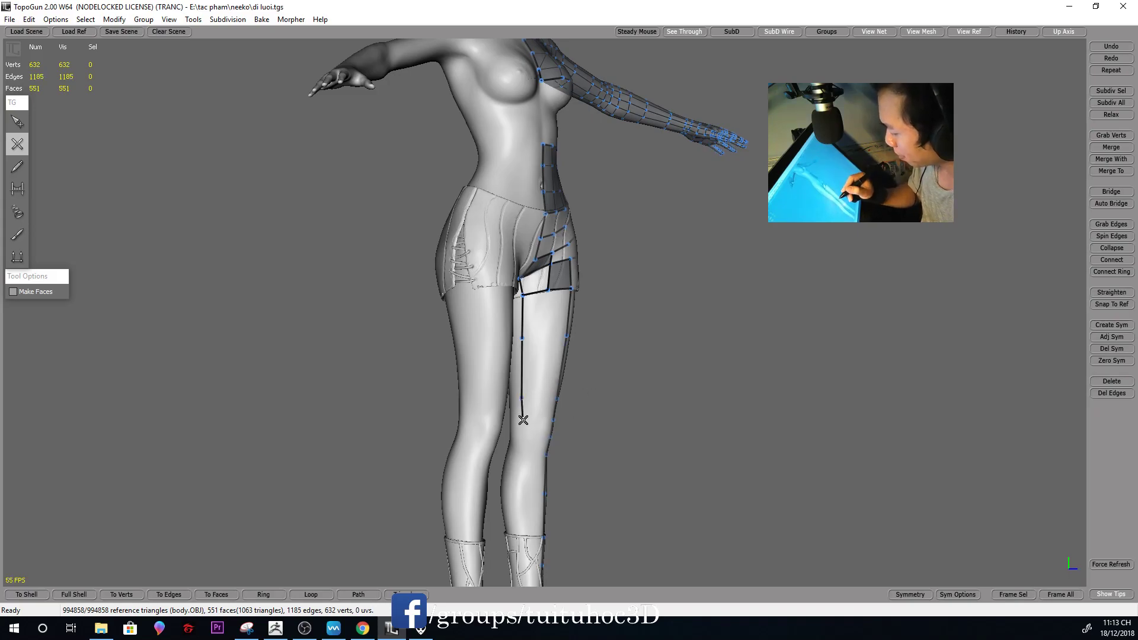
left_click(522, 440)
mouse_move(623, 414)
middle_mouse_down()
mouse_move(581, 403)
mouse_move(595, 352)
middle_mouse_up()
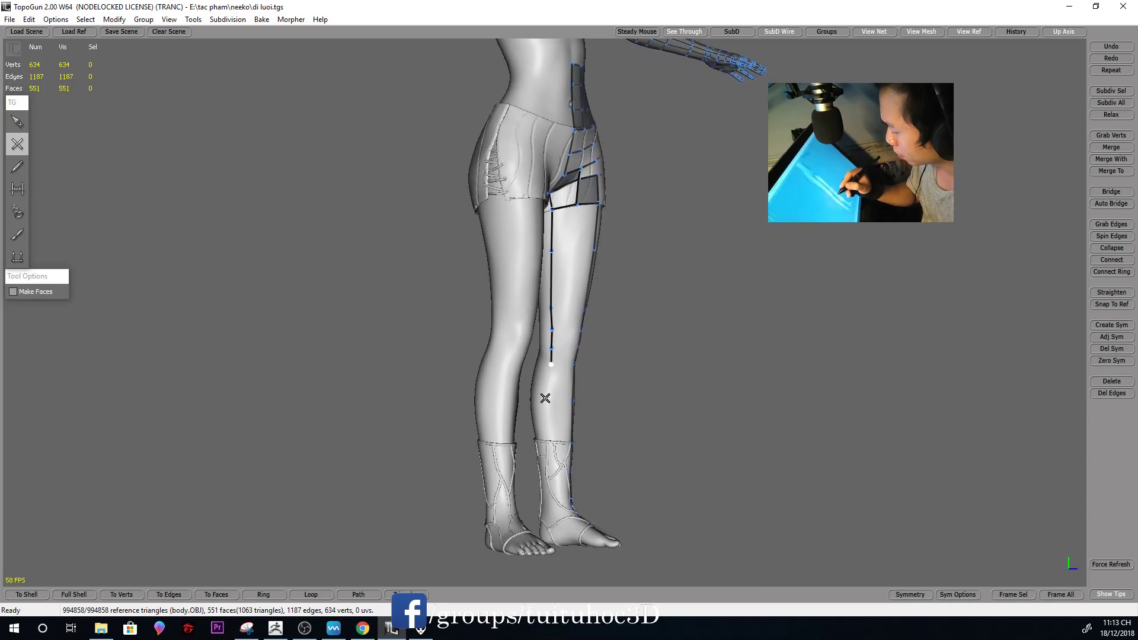
left_click(548, 441)
mouse_move(564, 444)
middle_mouse_down()
mouse_move(622, 465)
mouse_move(625, 371)
mouse_move(660, 442)
mouse_move(603, 369)
mouse_move(609, 378)
mouse_move(592, 300)
mouse_move(648, 343)
mouse_move(569, 331)
middle_mouse_up()
left_click(553, 326, "ctrl")
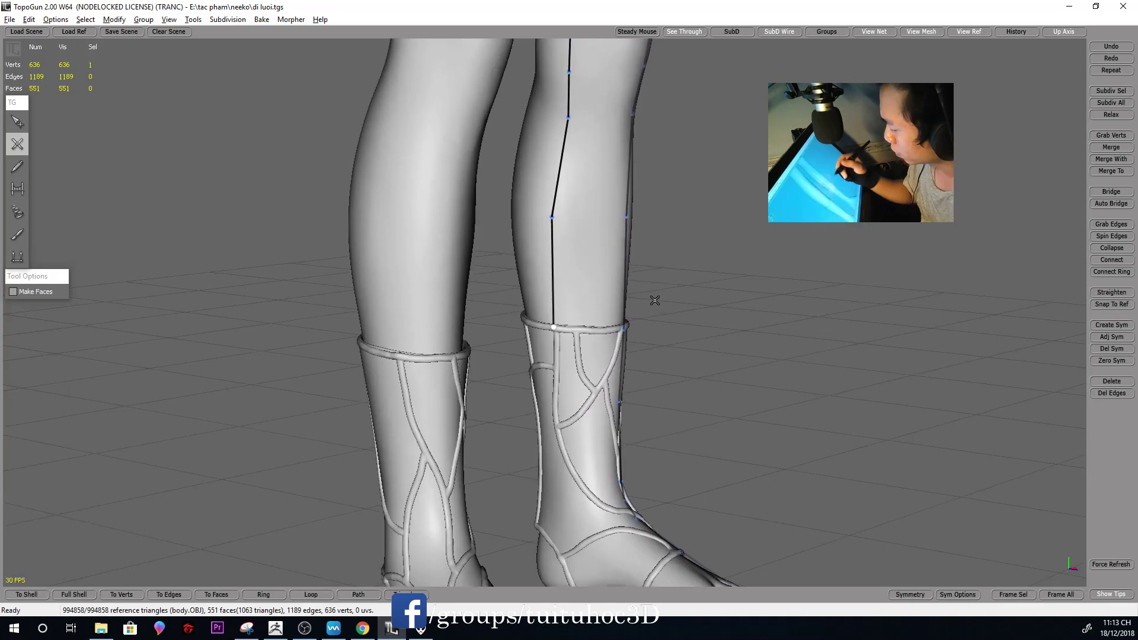
Extend the front-leg strand over the boot with a vertex on the top of the foot
middle_click_drag(654, 301, 596, 338)
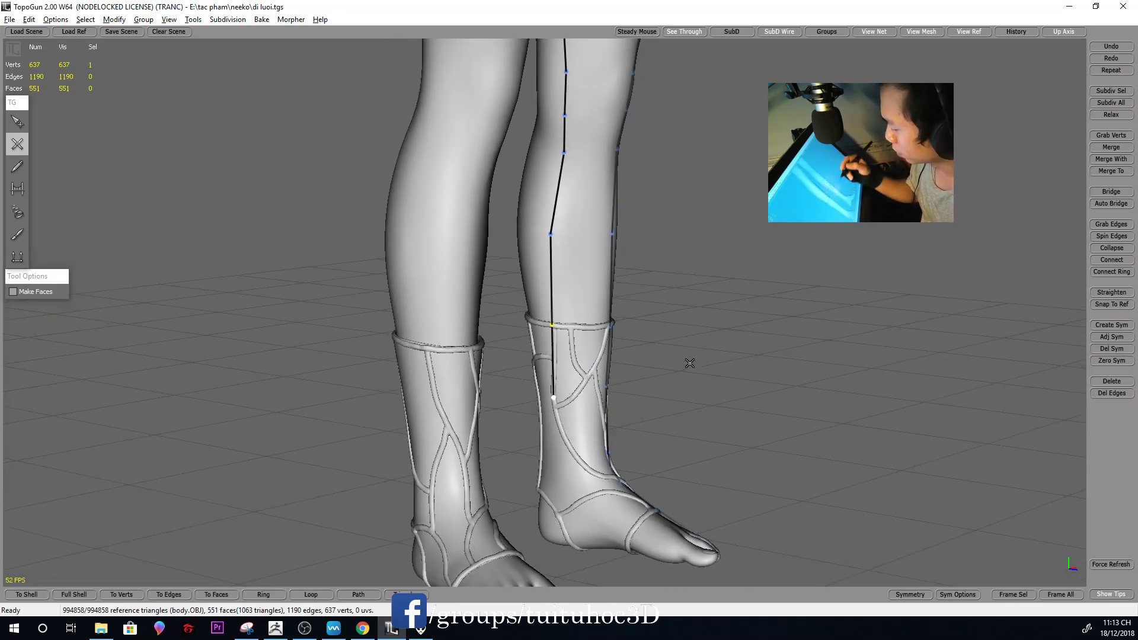
middle_click_drag(689, 363, 813, 332)
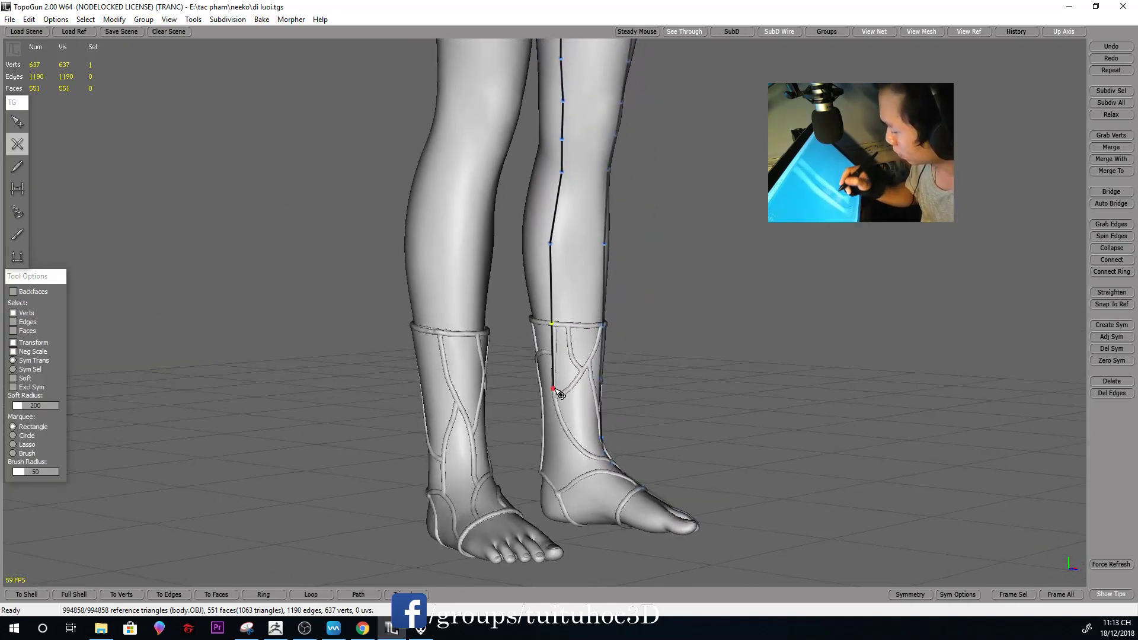
key("q")
key("w")
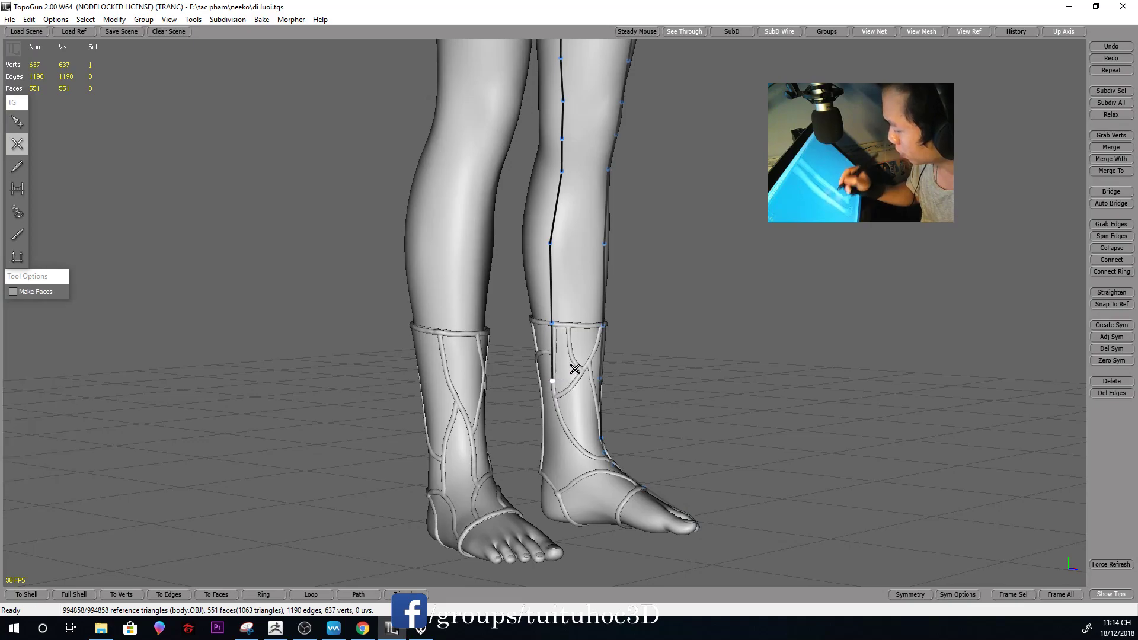
middle_click_drag(575, 370, 580, 410)
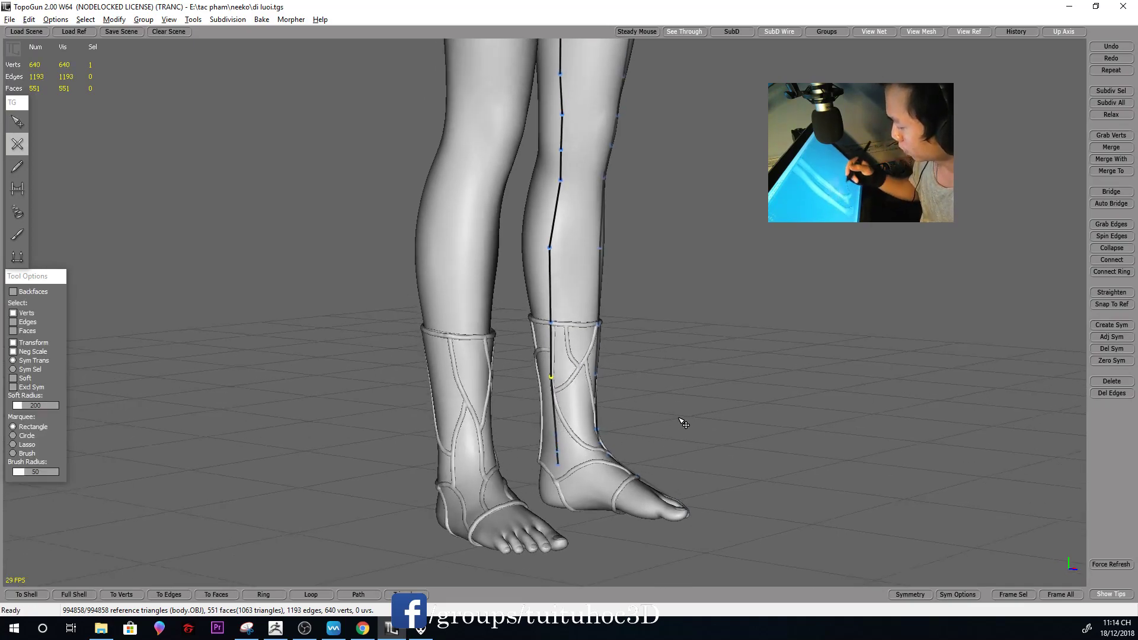
middle_click_drag(575, 456, 673, 389)
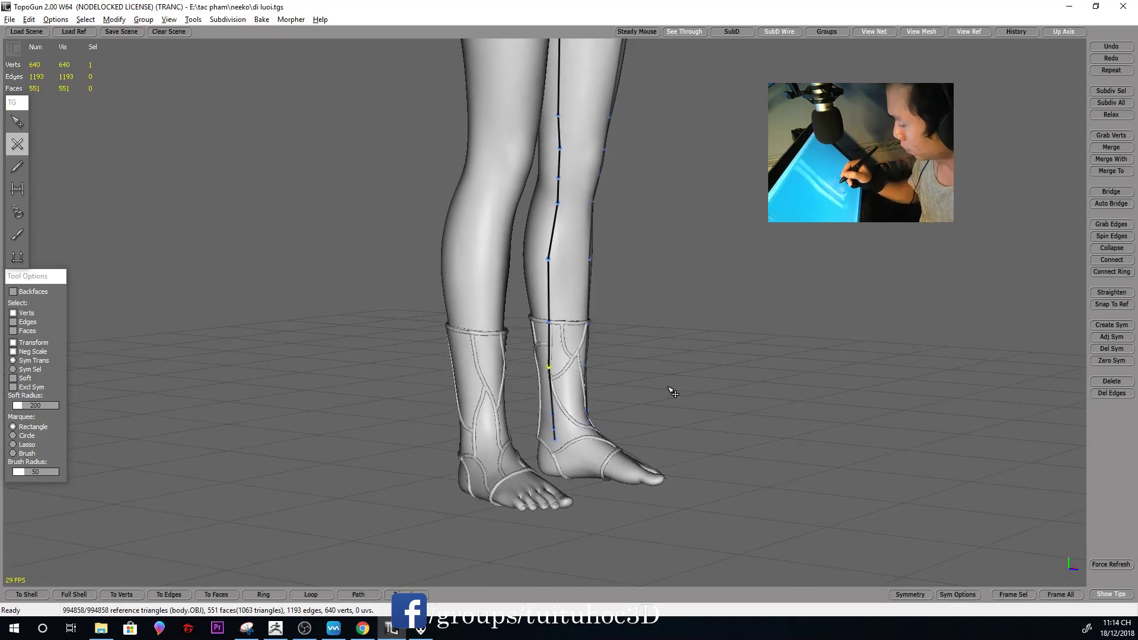
left_click(554, 473)
key("q")
mouse_move(614, 426)
middle_mouse_down()
mouse_move(673, 292)
mouse_move(622, 318)
mouse_move(492, 325)
mouse_move(767, 327)
mouse_move(658, 340)
mouse_move(618, 393)
mouse_move(612, 333)
middle_mouse_up()
scroll(628, 368, "up", 3)
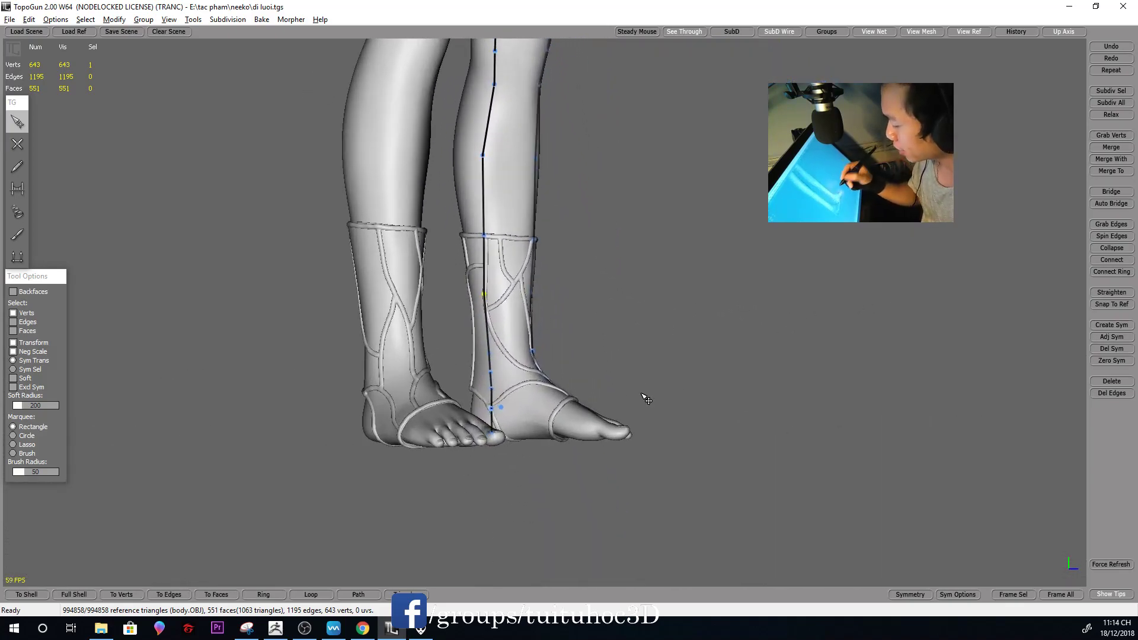
Merge two selected vertices and slide a strand vertex lower down the calf
left_click(497, 409, "shift")
key("m")
mouse_move(591, 384)
middle_mouse_down()
mouse_move(620, 360)
mouse_move(537, 362)
middle_mouse_up()
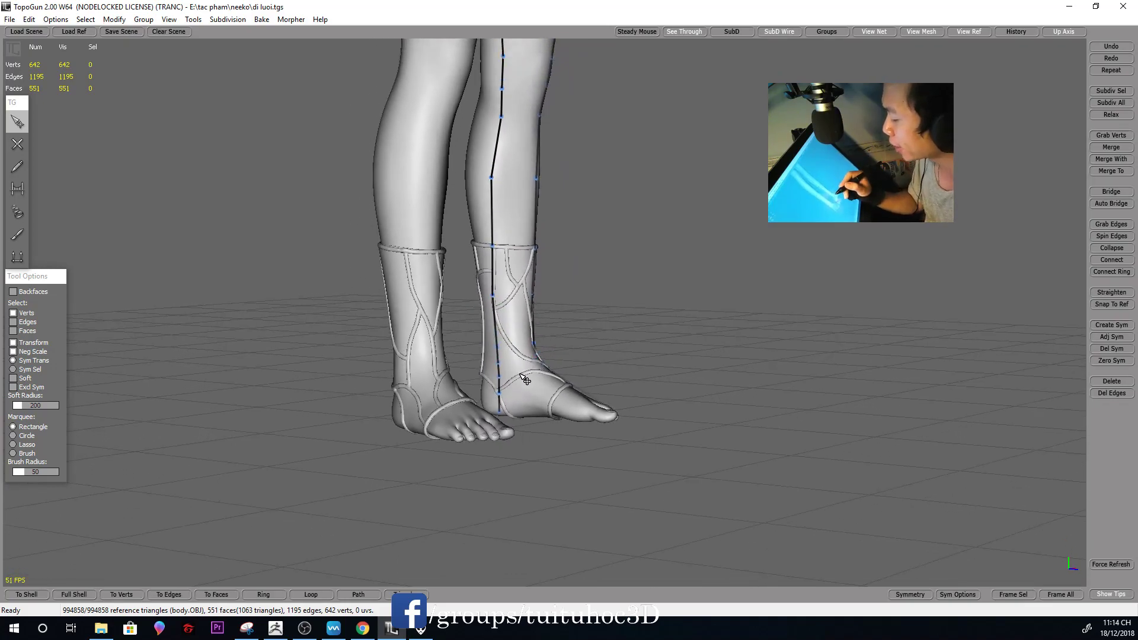
key("alt")
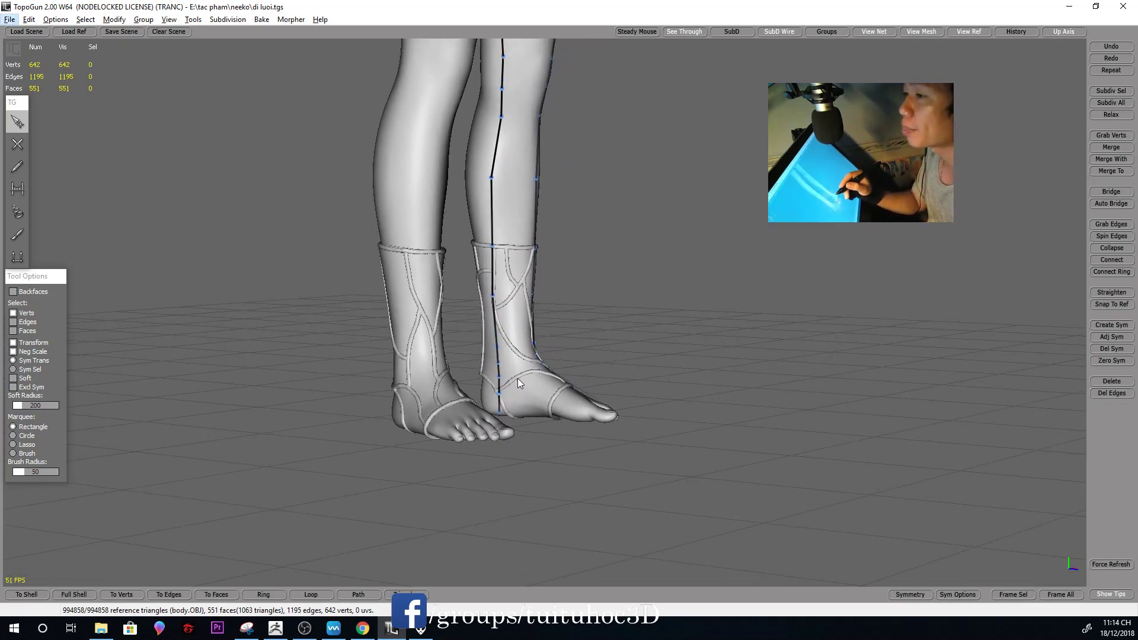
mouse_move(539, 358)
left_mouse_down("alt")
mouse_move(568, 302)
mouse_move(584, 197)
left_mouse_up("alt")
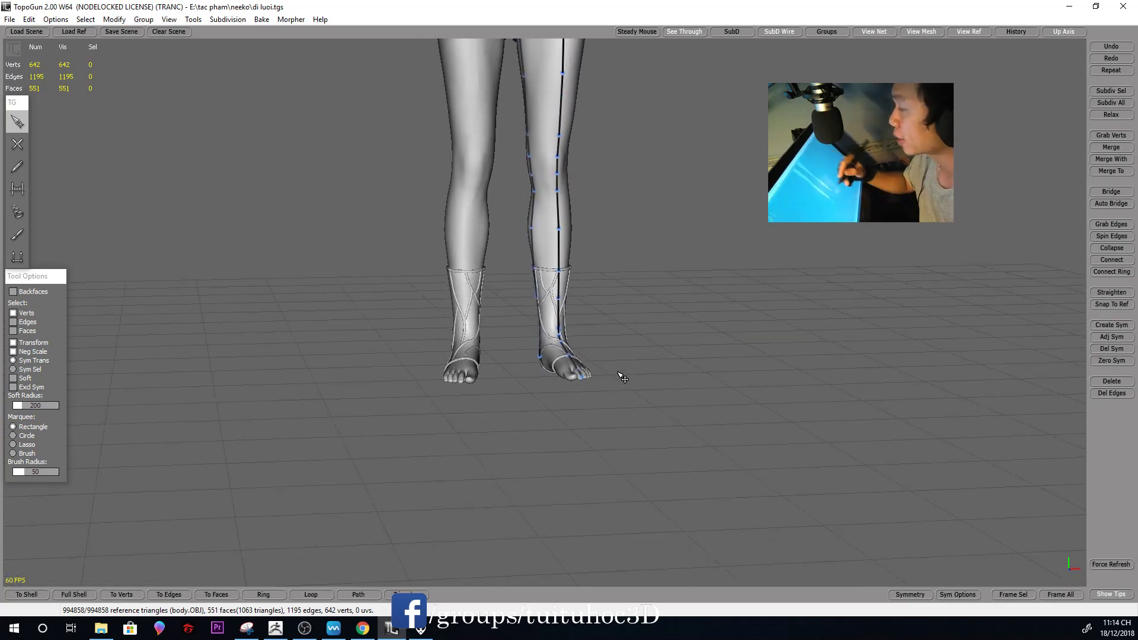
mouse_move(703, 333)
left_mouse_down("alt")
mouse_move(729, 318)
mouse_move(579, 310)
mouse_move(599, 211)
left_mouse_up("alt")
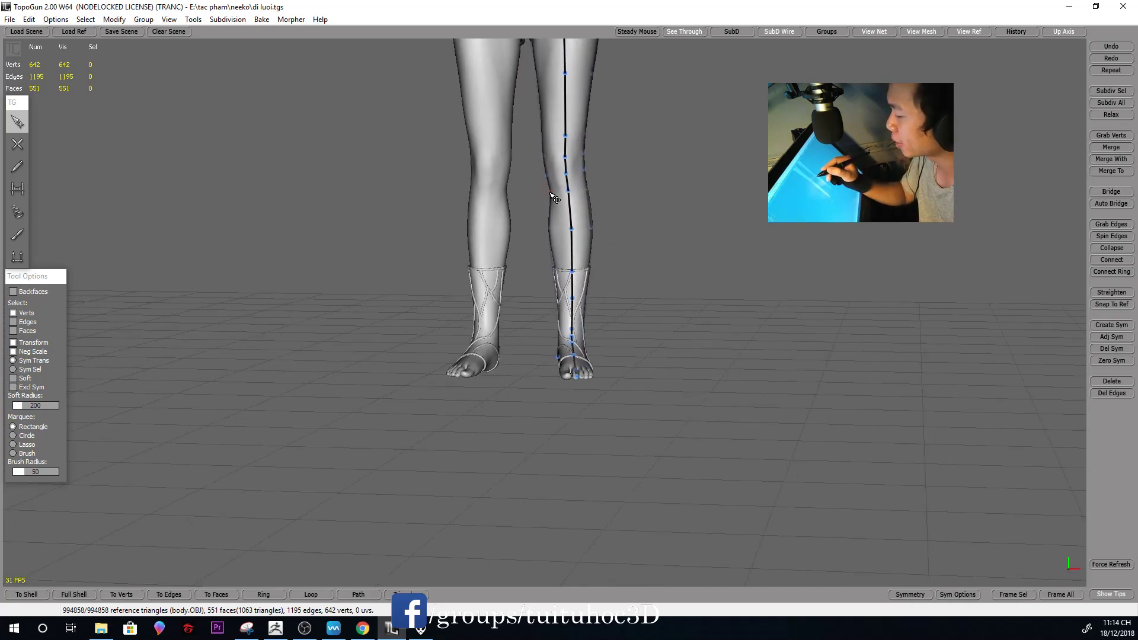
mouse_move(605, 157)
right_mouse_down("alt")
mouse_move(665, 208)
mouse_move(663, 302)
mouse_move(559, 235)
right_mouse_up("alt")
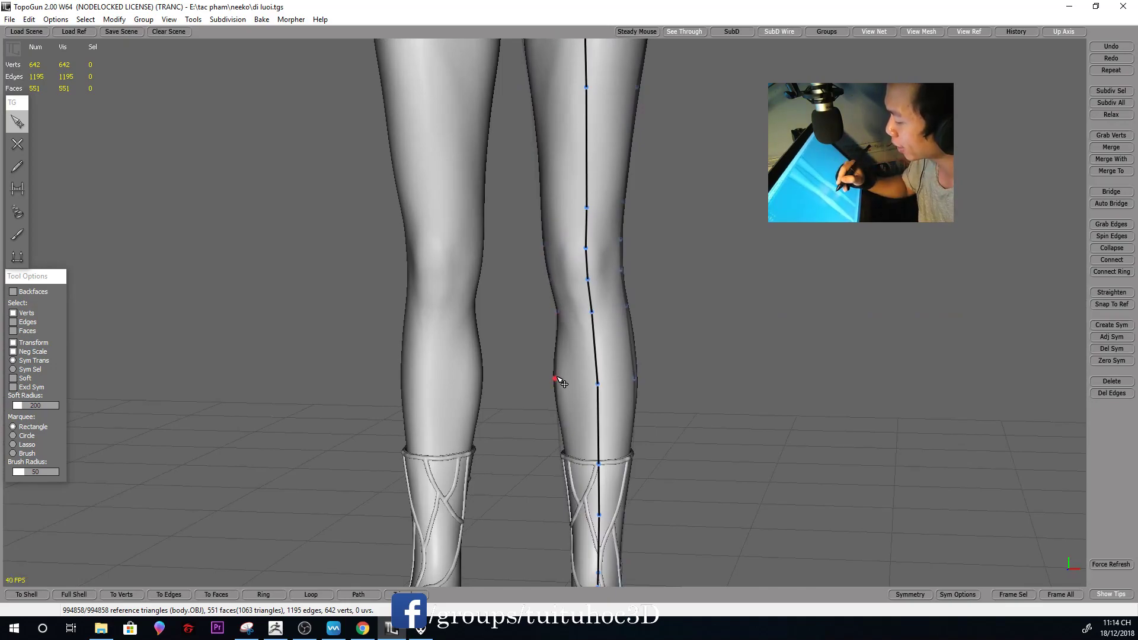
mouse_move(563, 379)
left_mouse_down("alt")
mouse_move(615, 338)
mouse_move(701, 327)
left_mouse_up("alt")
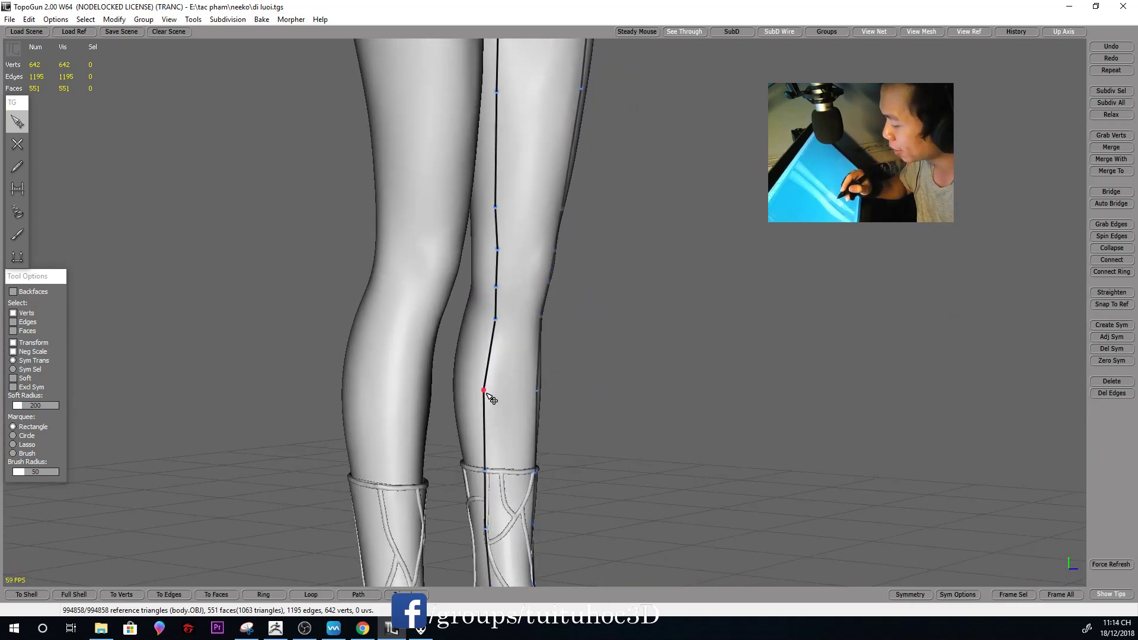
left_click_drag(489, 396, 489, 429)
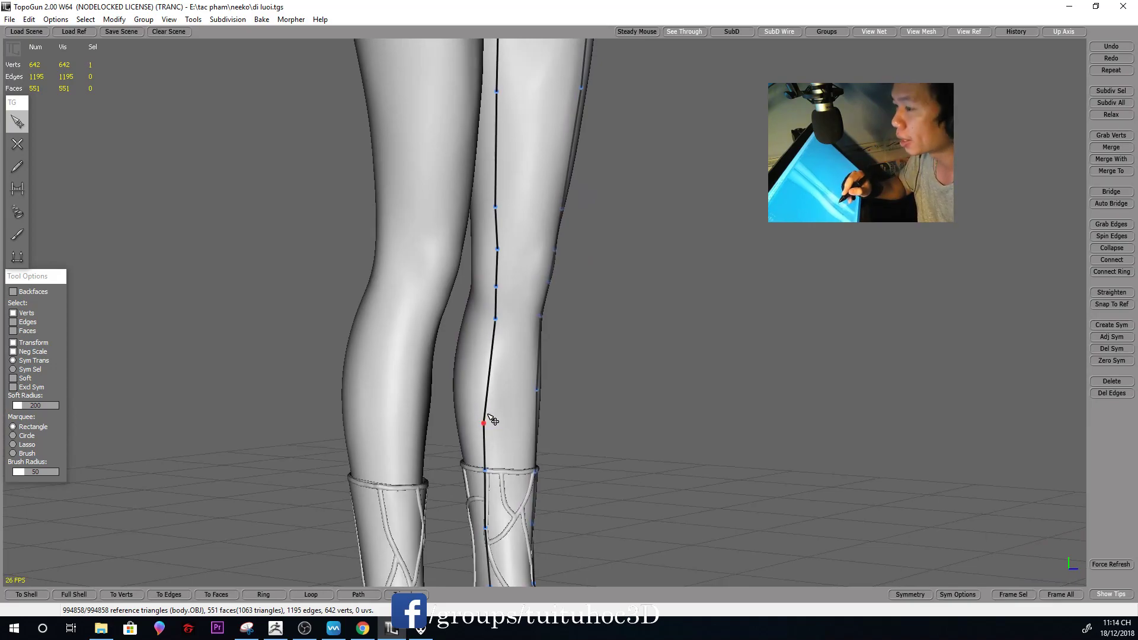
Move the shin vertex so the front-leg edge line follows the calf smoothly
left_click_drag(517, 483, 686, 314, "alt")
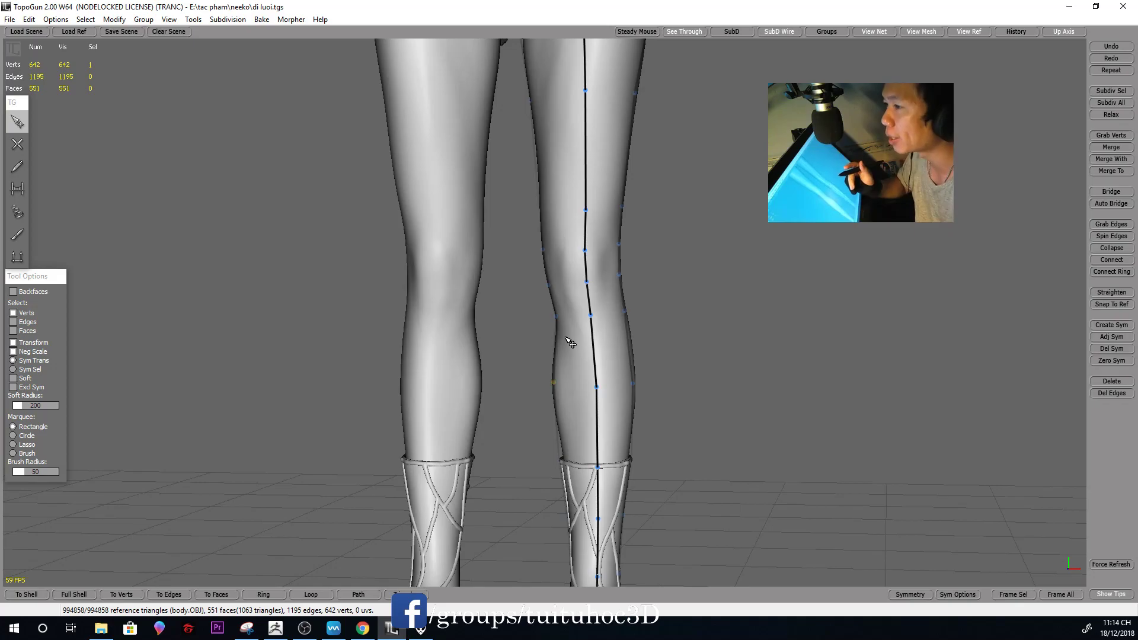
right_click_drag(701, 350, 655, 330, "alt")
left_click_drag(656, 330, 802, 309, "alt")
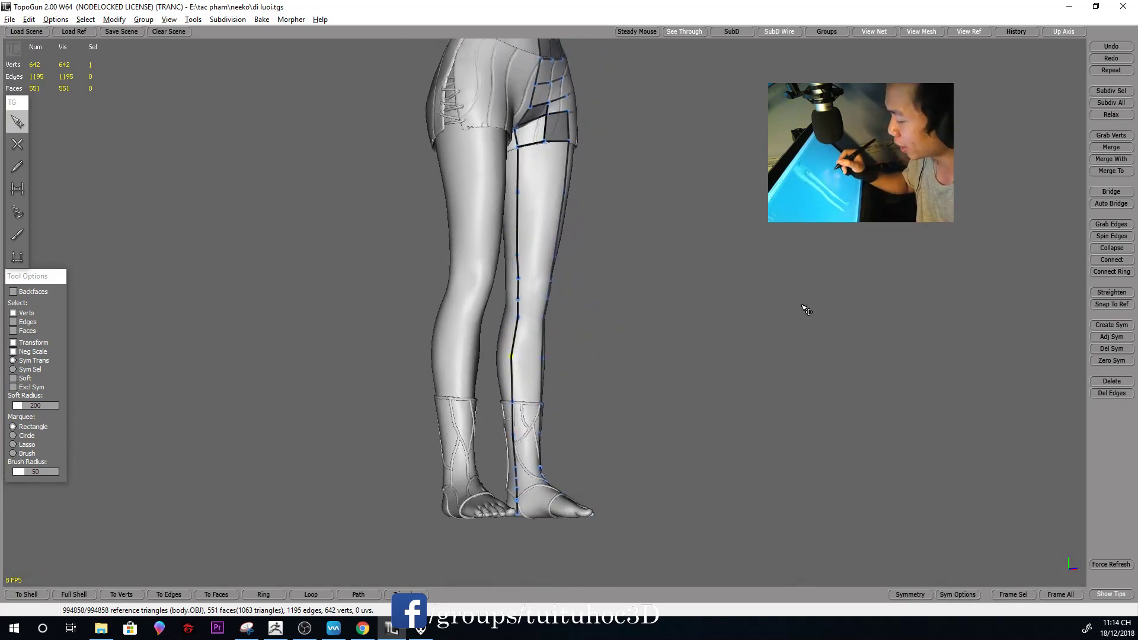
left_click_drag(549, 353, 572, 369, "alt")
right_click_drag(571, 369, 592, 426, "alt")
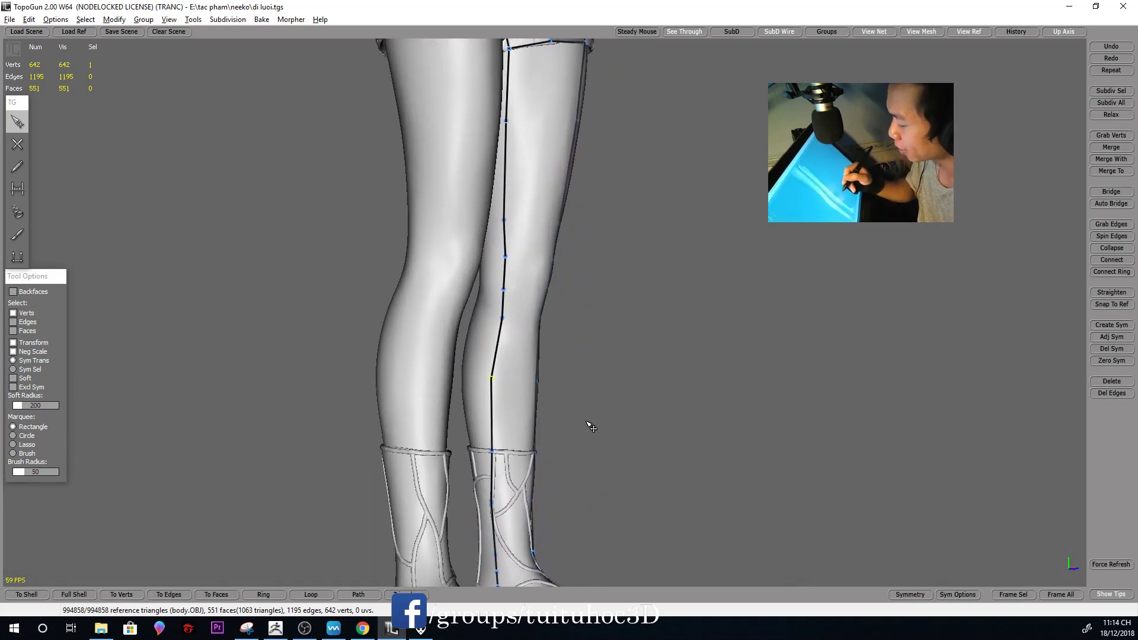
left_click_drag(496, 458, 500, 381)
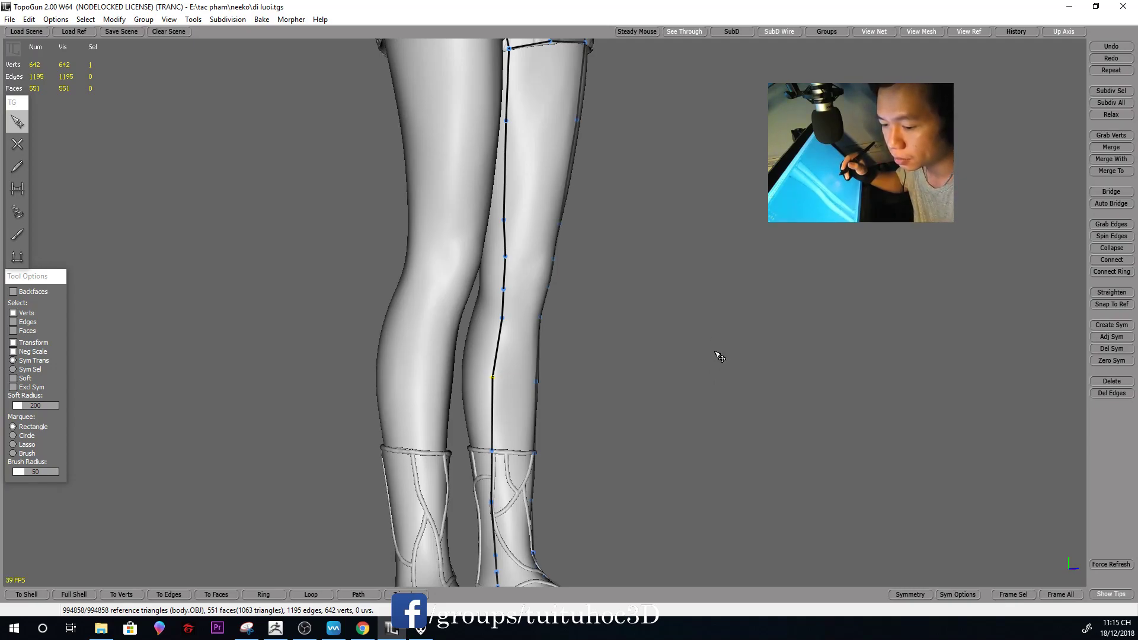
mouse_move(721, 354)
right_mouse_down()
mouse_move(662, 320)
mouse_move(675, 317)
mouse_move(642, 338)
mouse_move(811, 320)
mouse_move(737, 327)
mouse_move(640, 267)
right_mouse_up()
Draw a new vertical strand from the thigh down to below the knee
key("2")
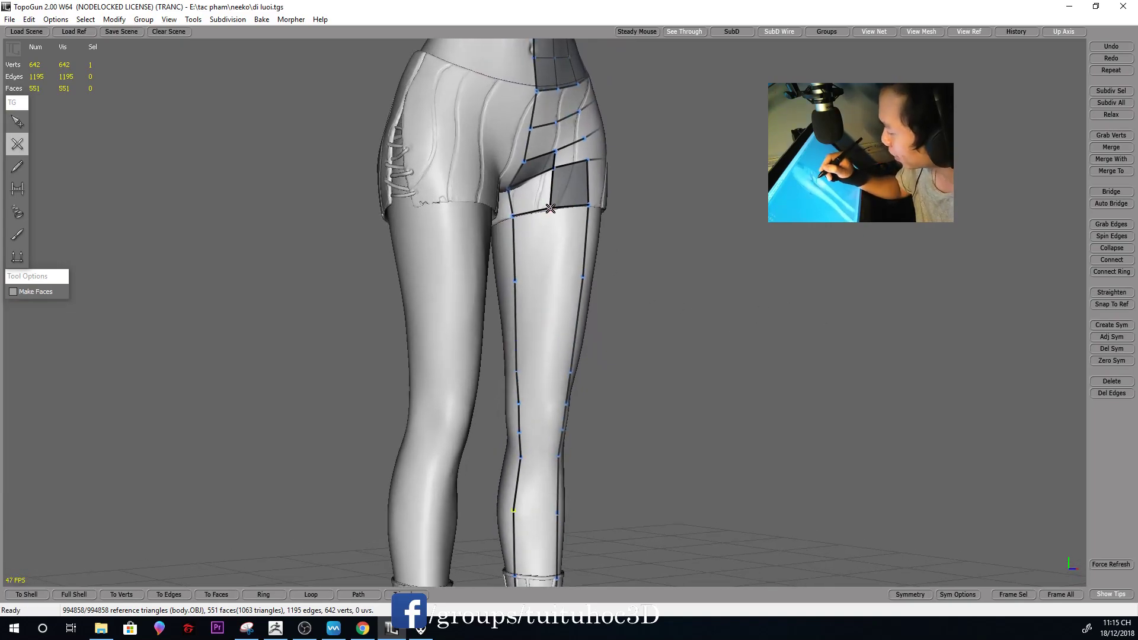
left_click(549, 278)
left_click(546, 374)
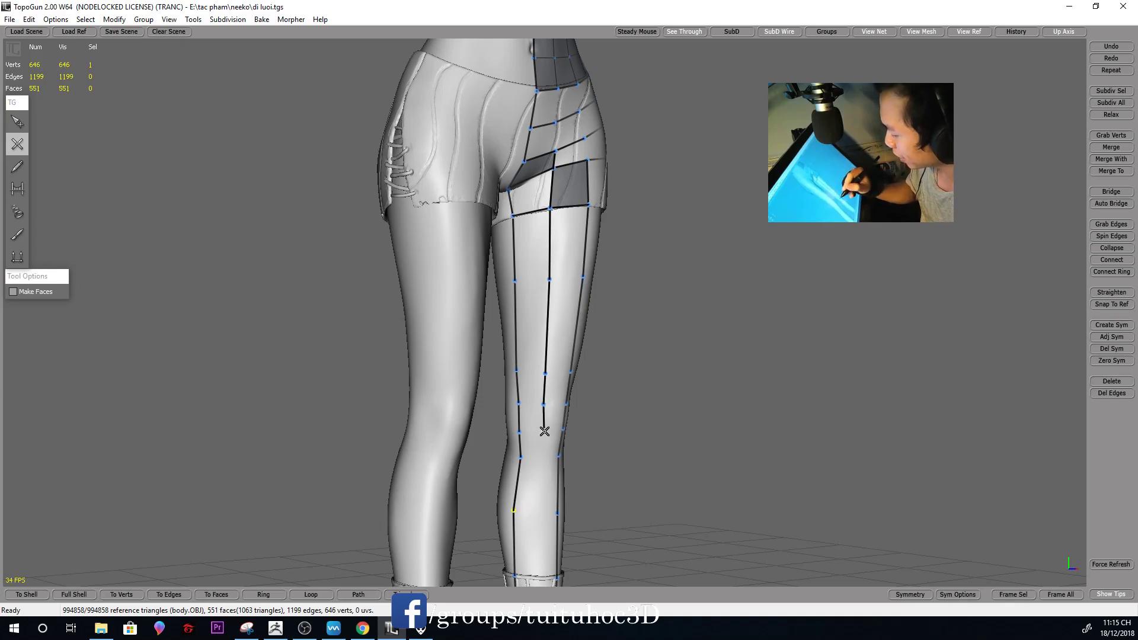
middle_click_drag(632, 419, 595, 334)
scroll(595, 333, "up", 1)
left_click(558, 350)
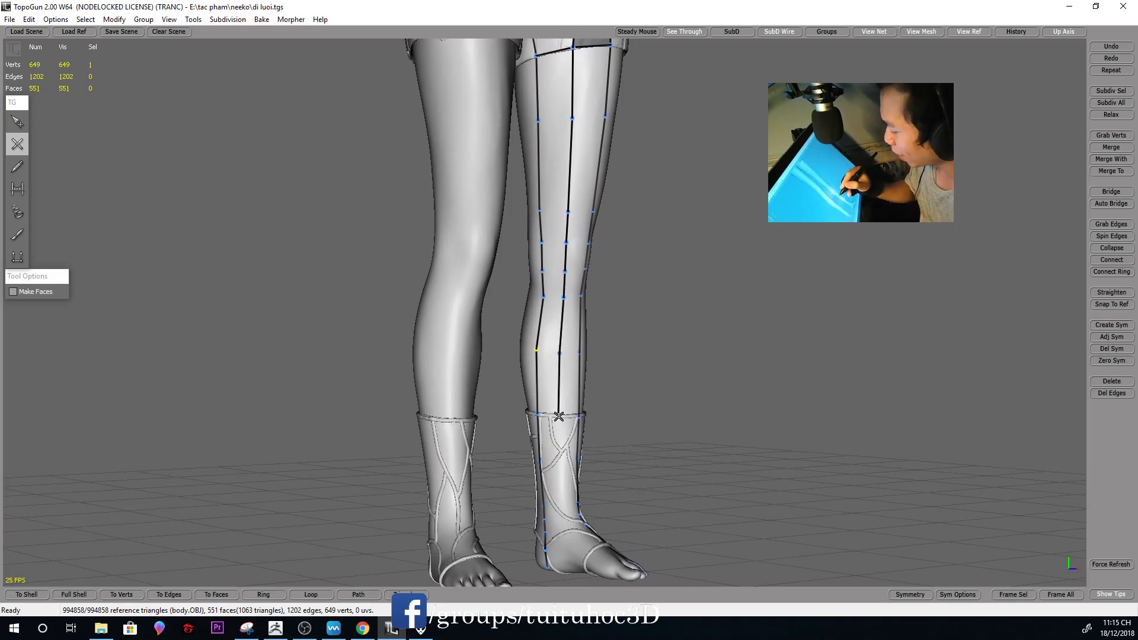
mouse_move(611, 399)
middle_mouse_down()
mouse_move(620, 419)
mouse_move(607, 376)
mouse_move(567, 331)
middle_mouse_up()
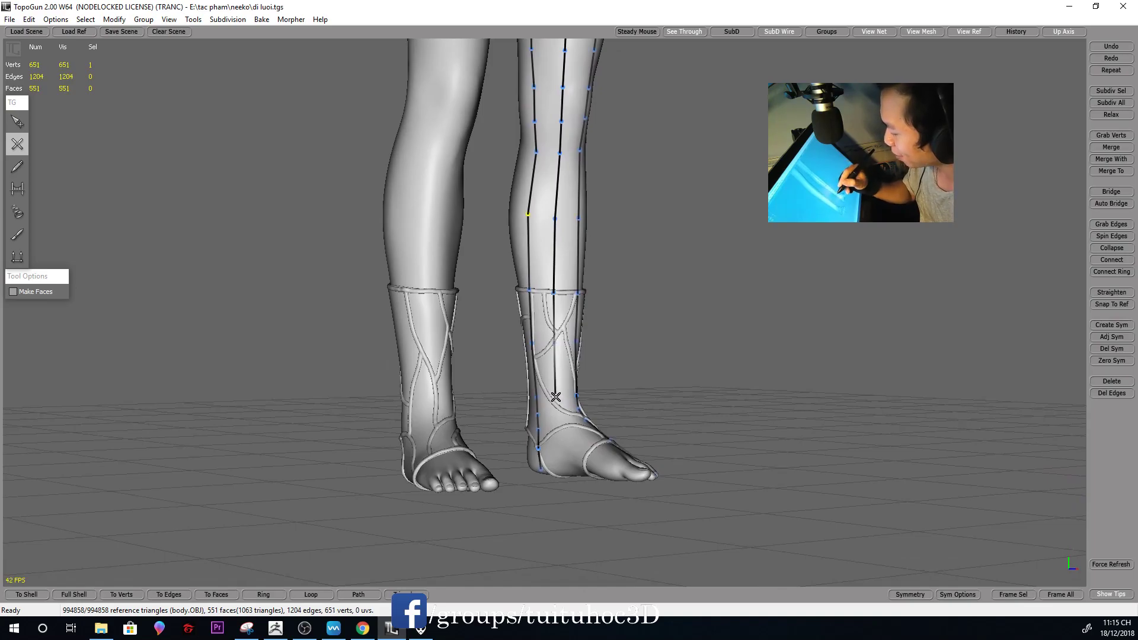
mouse_move(579, 379)
middle_mouse_down()
mouse_move(612, 472)
mouse_move(590, 462)
mouse_move(613, 414)
mouse_move(566, 425)
middle_mouse_up()
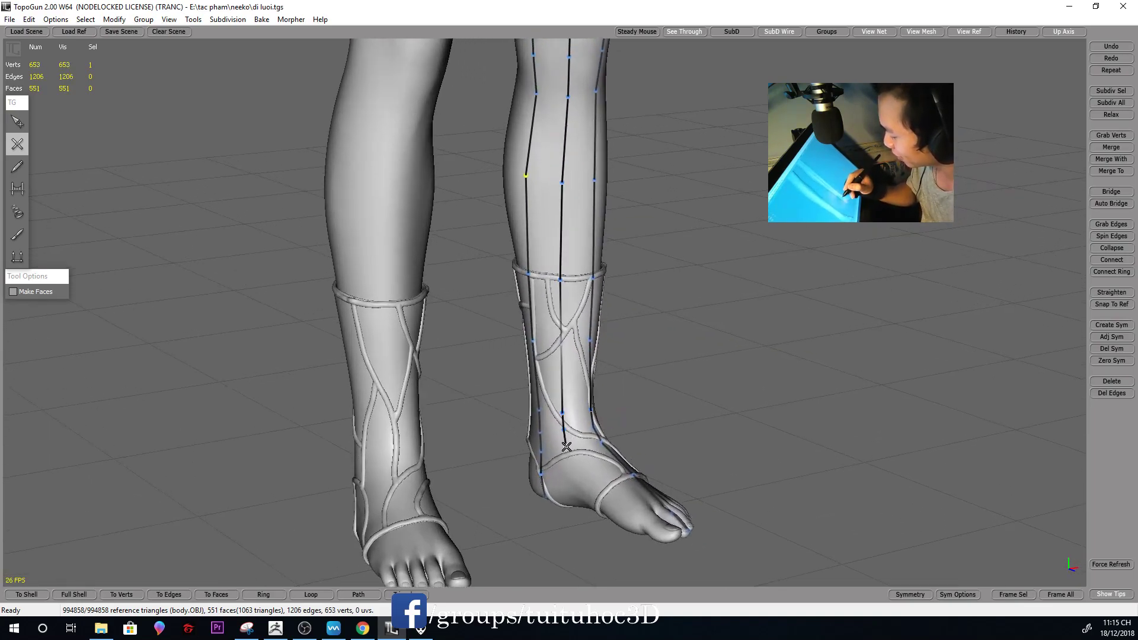
middle_click_drag(633, 428, 586, 452)
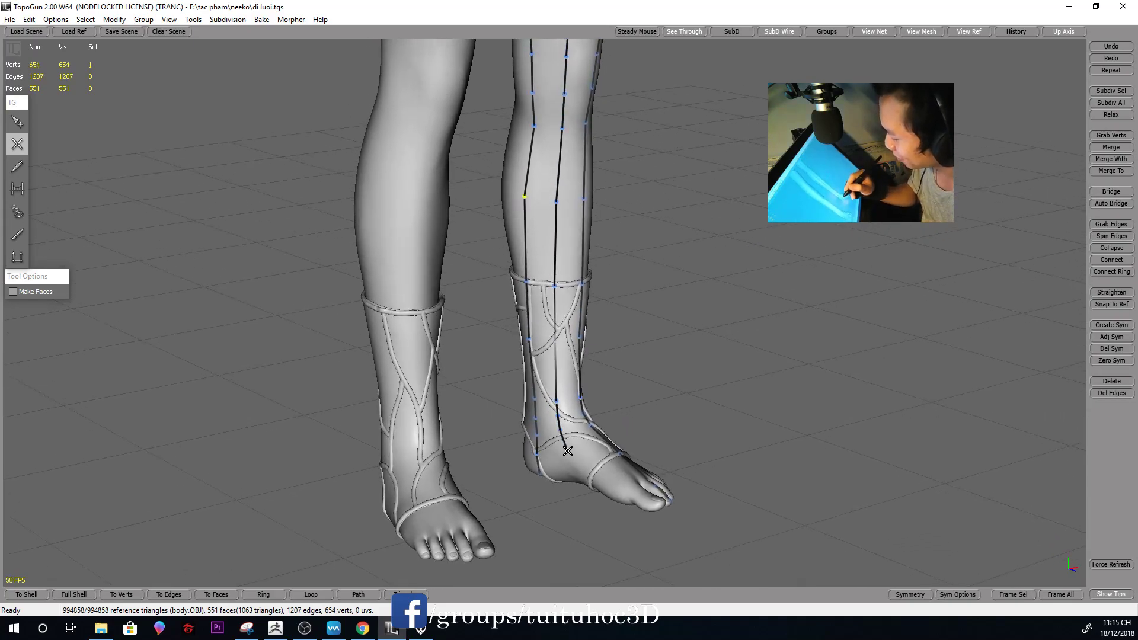
mouse_move(660, 423)
middle_mouse_down()
mouse_move(577, 468)
mouse_move(777, 391)
mouse_move(760, 394)
mouse_move(773, 355)
middle_mouse_up()
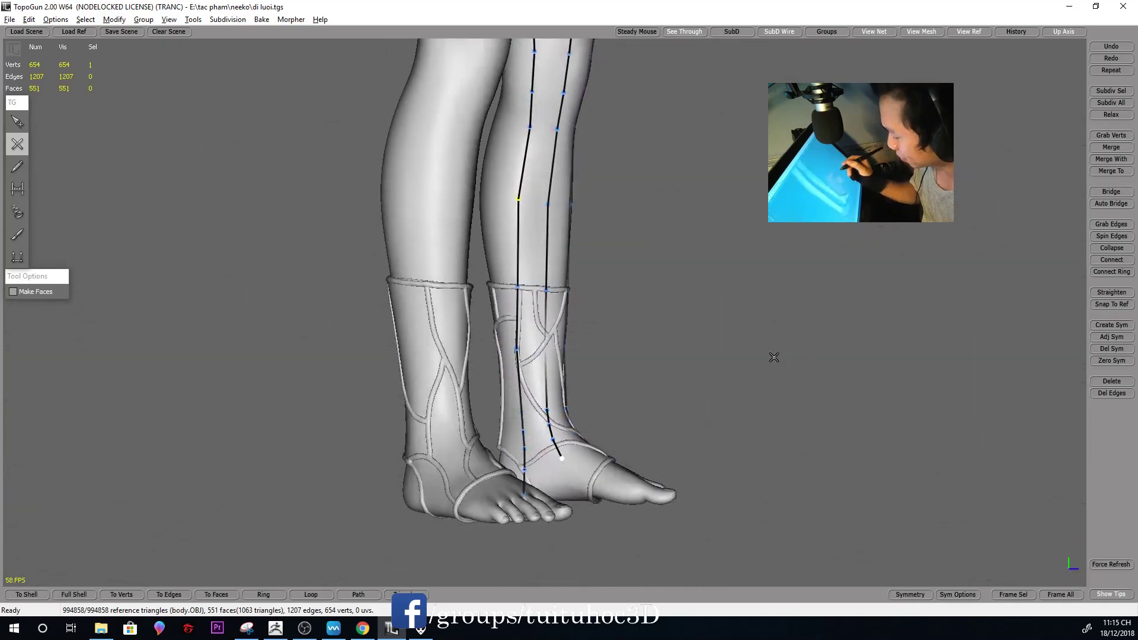
mouse_move(595, 455)
middle_mouse_down()
mouse_move(568, 478)
mouse_move(681, 414)
mouse_move(632, 358)
mouse_move(703, 320)
mouse_move(673, 350)
mouse_move(700, 332)
middle_mouse_up()
Draw another strand from the hip patch edge down the thigh and shin to the boot top
key("q")
middle_click_drag(646, 363, 629, 391)
key("w")
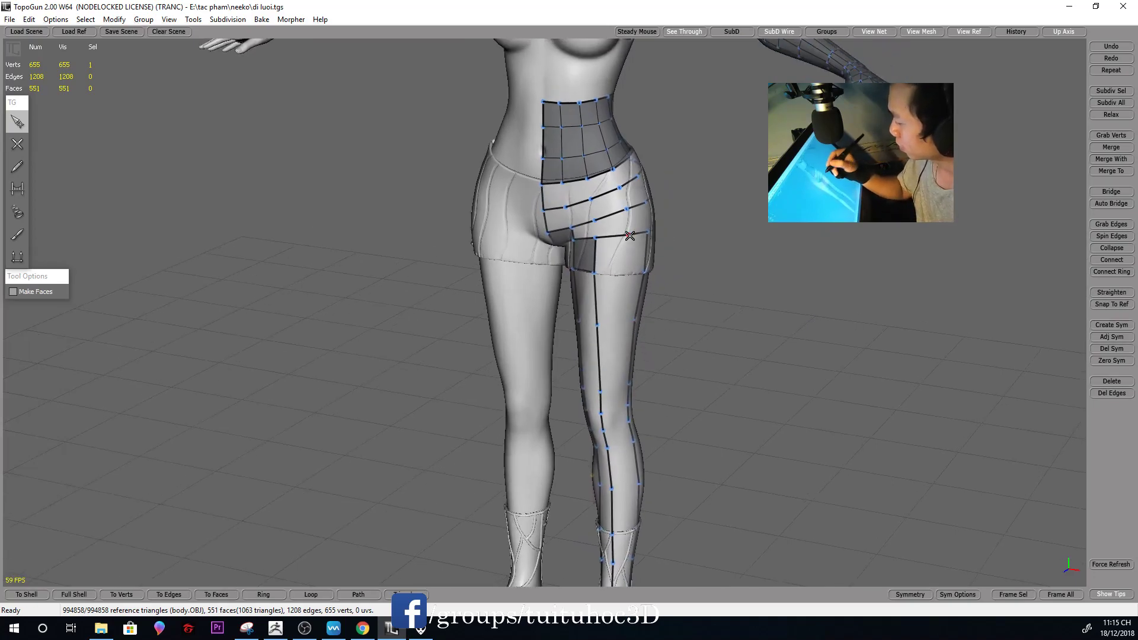
mouse_move(676, 238)
middle_mouse_down()
mouse_move(652, 248)
mouse_move(617, 312)
middle_mouse_up()
left_click(625, 262)
left_click(618, 313)
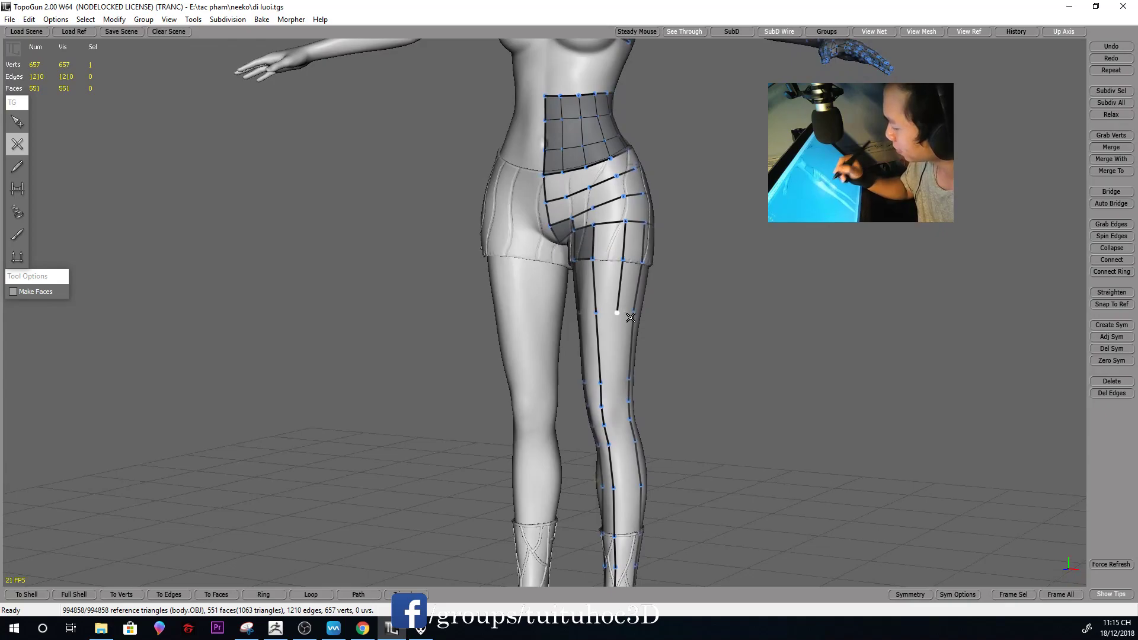
left_click(617, 379)
middle_click_drag(617, 378, 627, 381)
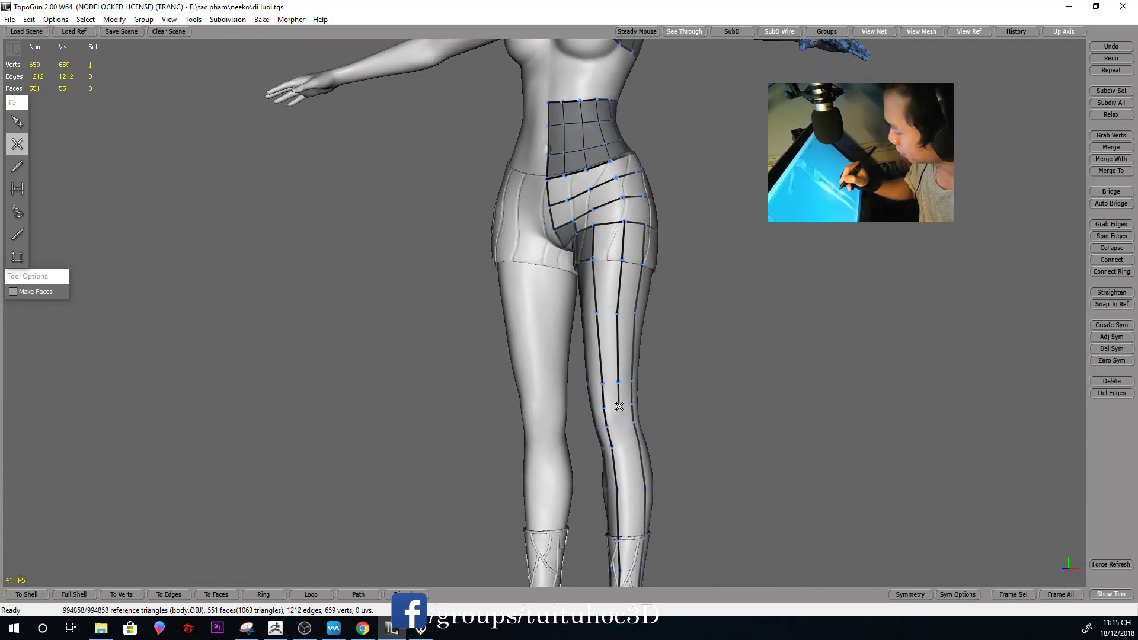
mouse_move(625, 446)
middle_mouse_down()
mouse_move(615, 348)
mouse_move(634, 389)
mouse_move(598, 366)
middle_mouse_up()
left_click(584, 382)
key("alt")
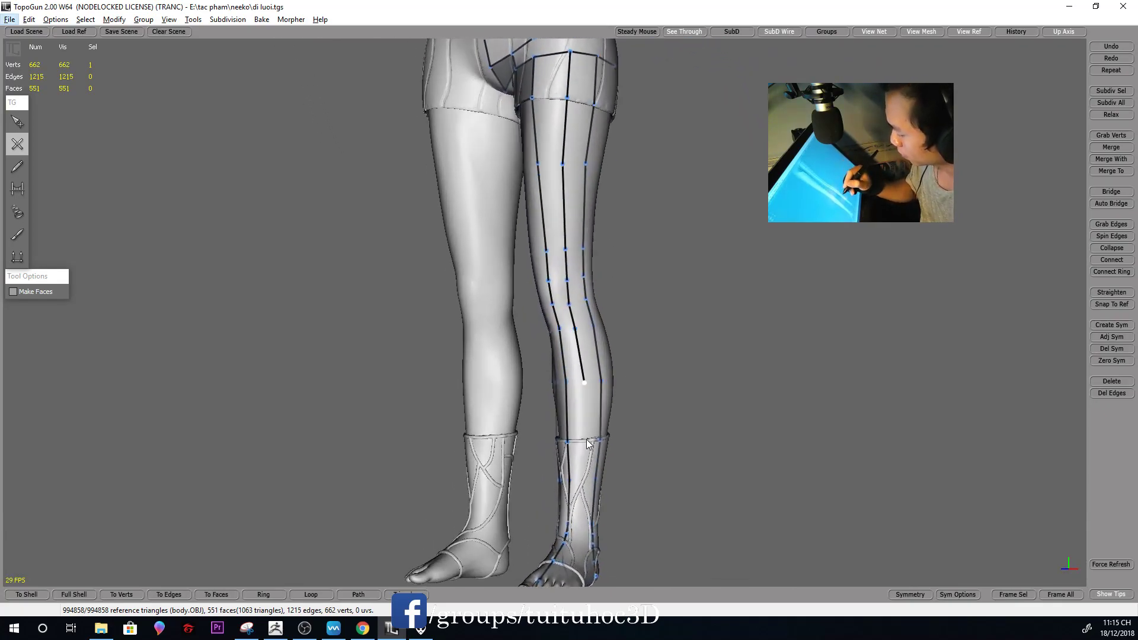
key("1")
key("2")
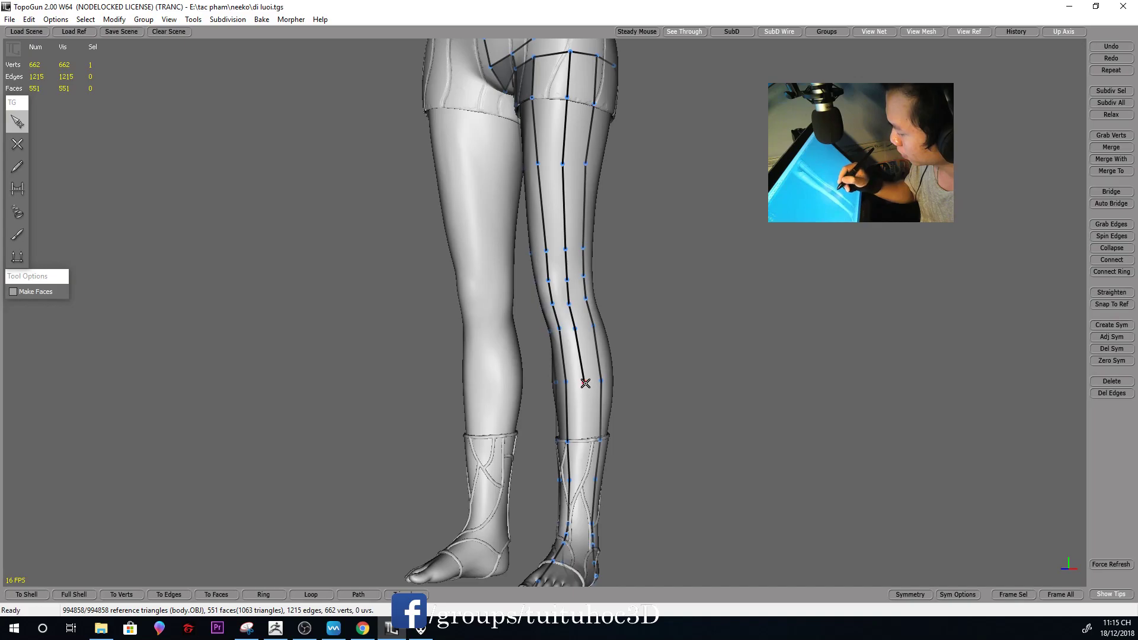
left_click(585, 441)
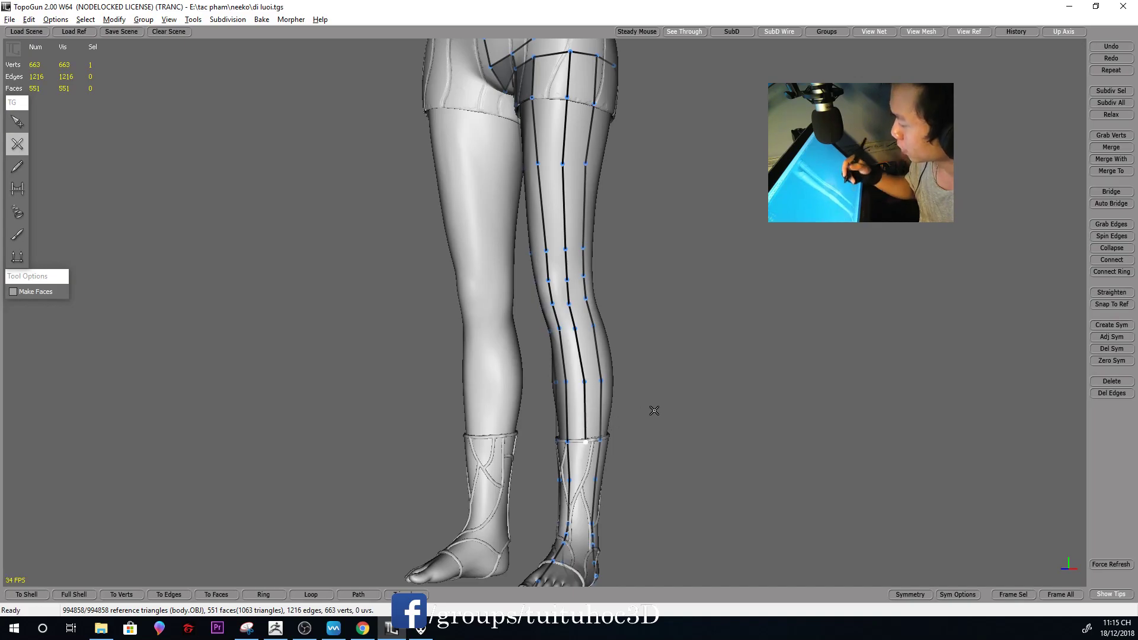
Orbit to a front view and zoom in on the legs and ankle
scroll(655, 409, "down", 5)
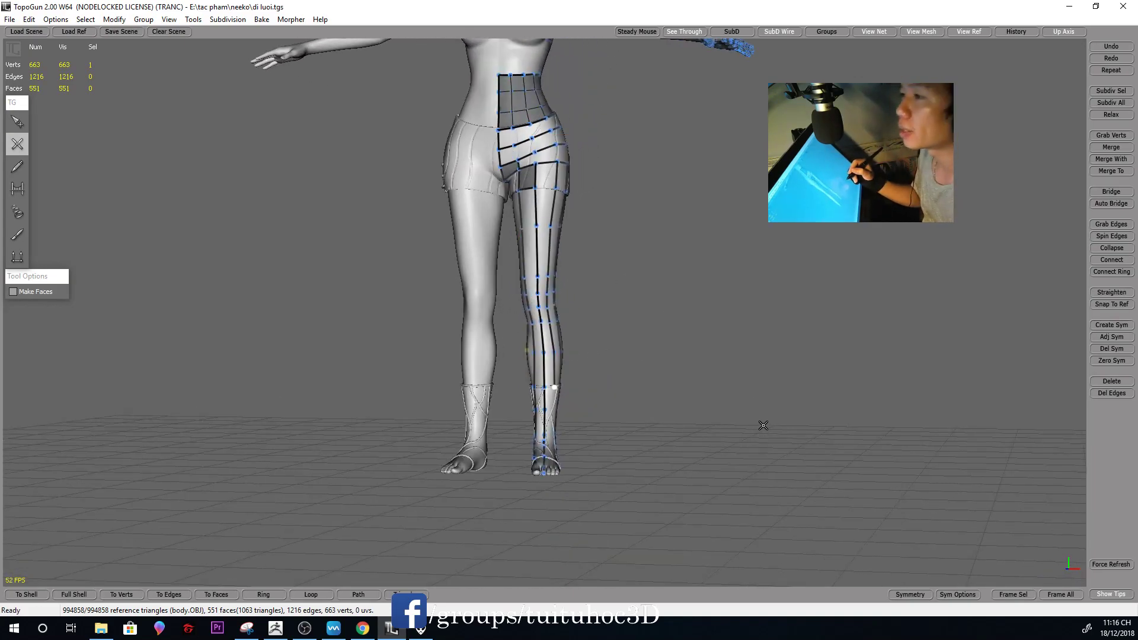
middle_click_drag(511, 307, 623, 356)
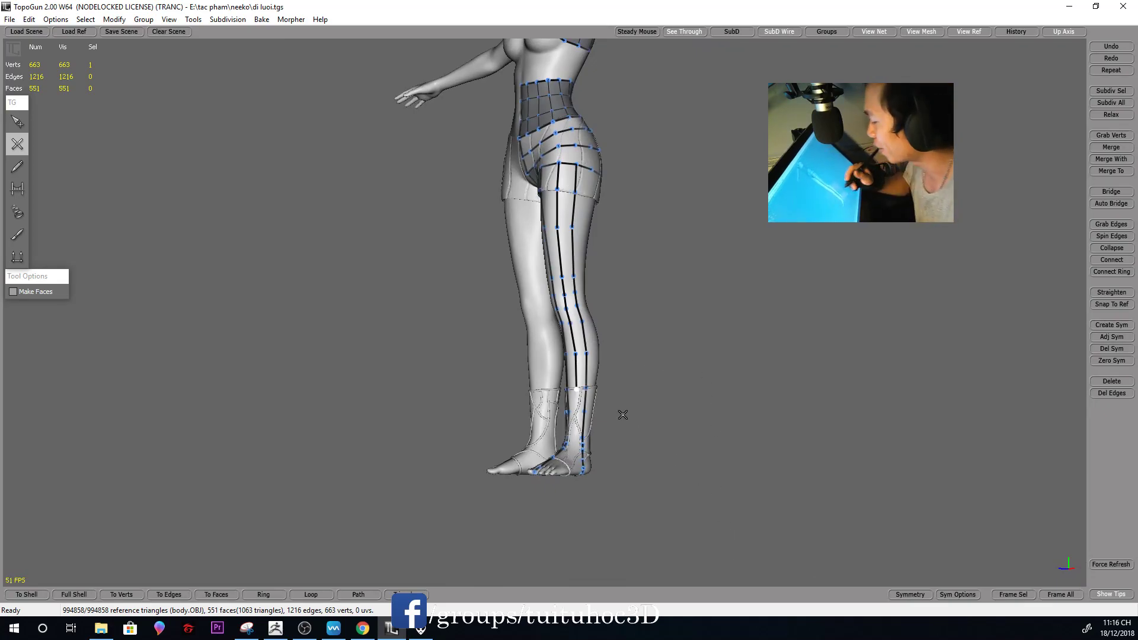
middle_click_drag(656, 371, 833, 384)
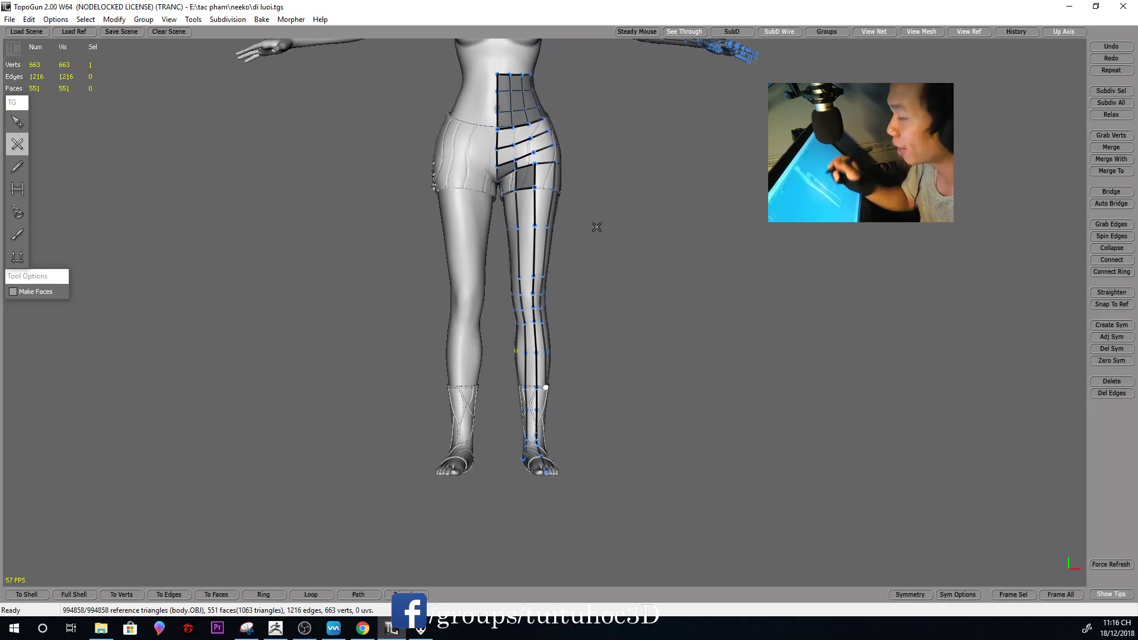
mouse_move(675, 387)
middle_mouse_down()
mouse_move(612, 337)
mouse_move(678, 401)
mouse_move(650, 354)
middle_mouse_up()
scroll(664, 385, "up", 3)
mouse_move(681, 427)
middle_mouse_down()
mouse_move(546, 409)
mouse_move(549, 442)
middle_mouse_up()
Extend the leg strand over the ankle and down onto the foot
left_click(546, 409)
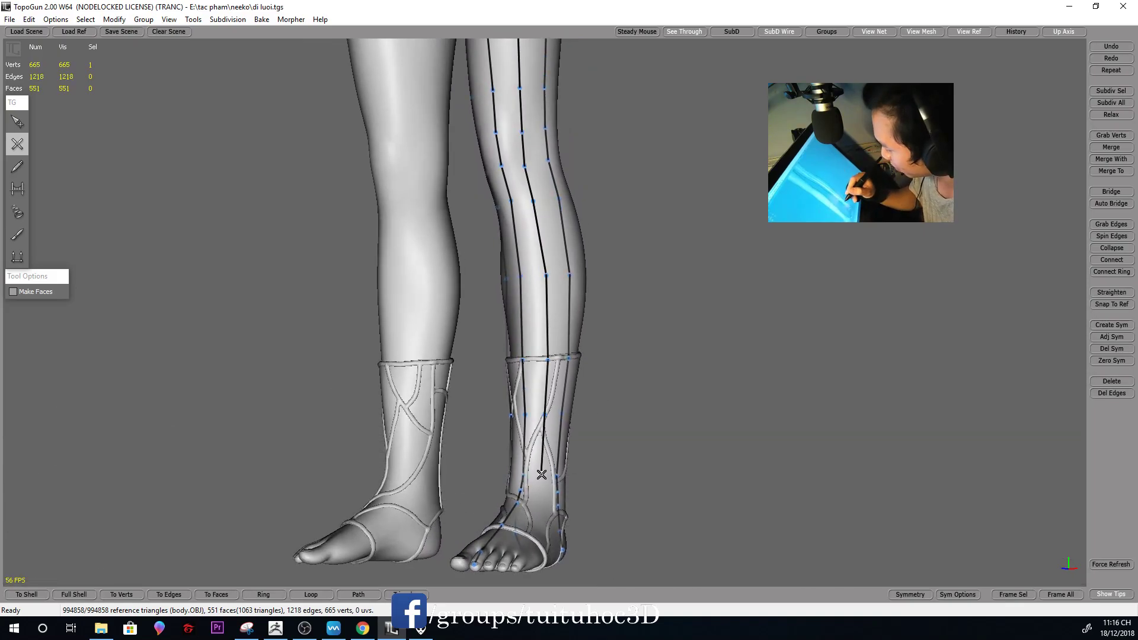
mouse_move(579, 489)
middle_mouse_down()
mouse_move(546, 497)
mouse_move(553, 514)
mouse_move(585, 515)
middle_mouse_up()
left_click(531, 545)
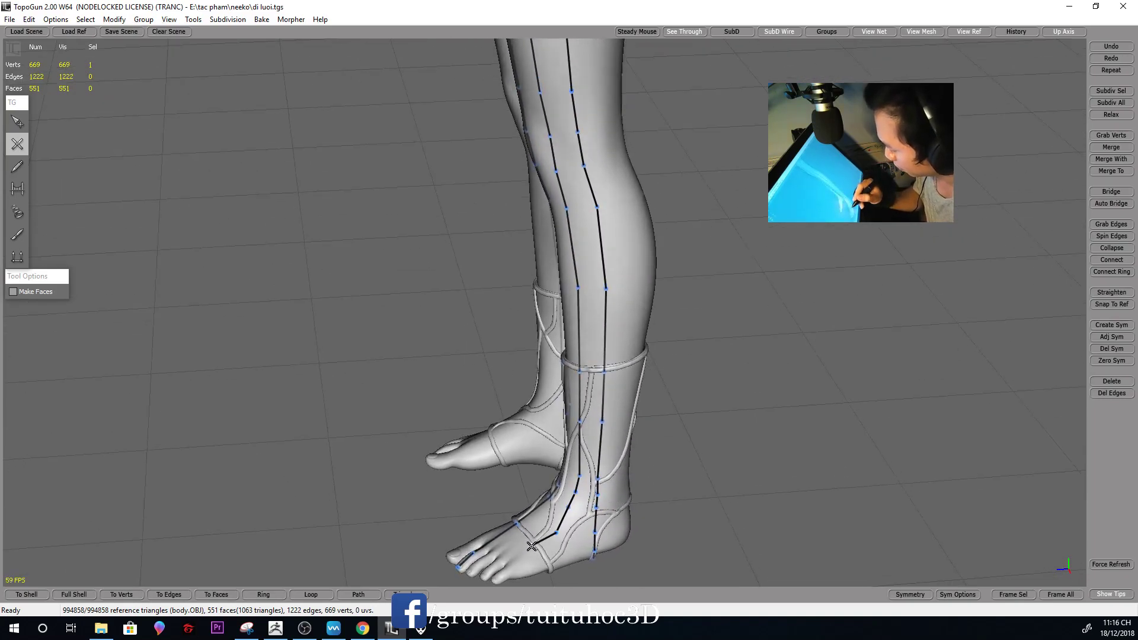
mouse_move(532, 545)
middle_mouse_down()
mouse_move(630, 564)
mouse_move(585, 459)
mouse_move(597, 490)
mouse_move(547, 460)
middle_mouse_up()
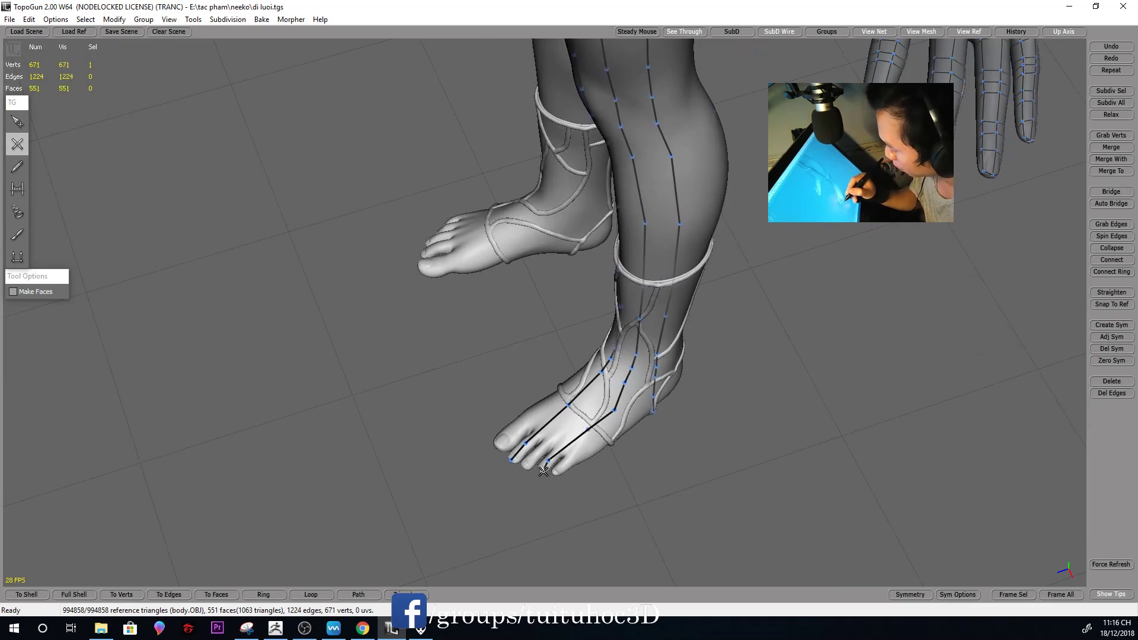
key("s")
mouse_move(559, 461)
middle_mouse_down()
mouse_move(699, 354)
mouse_move(704, 239)
middle_mouse_up()
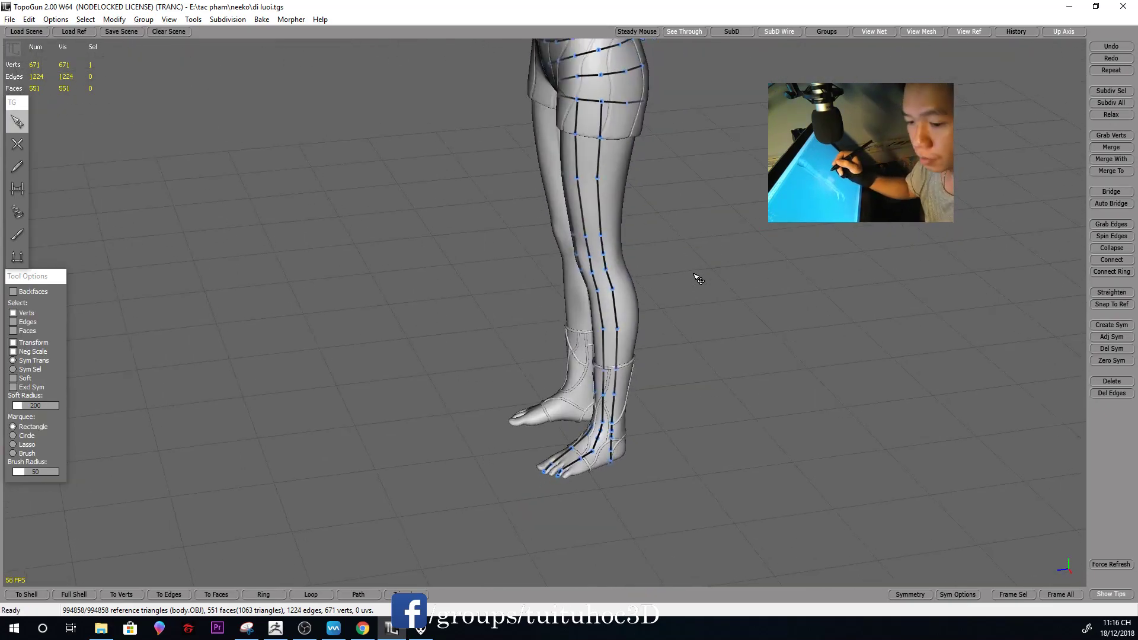
key("alt")
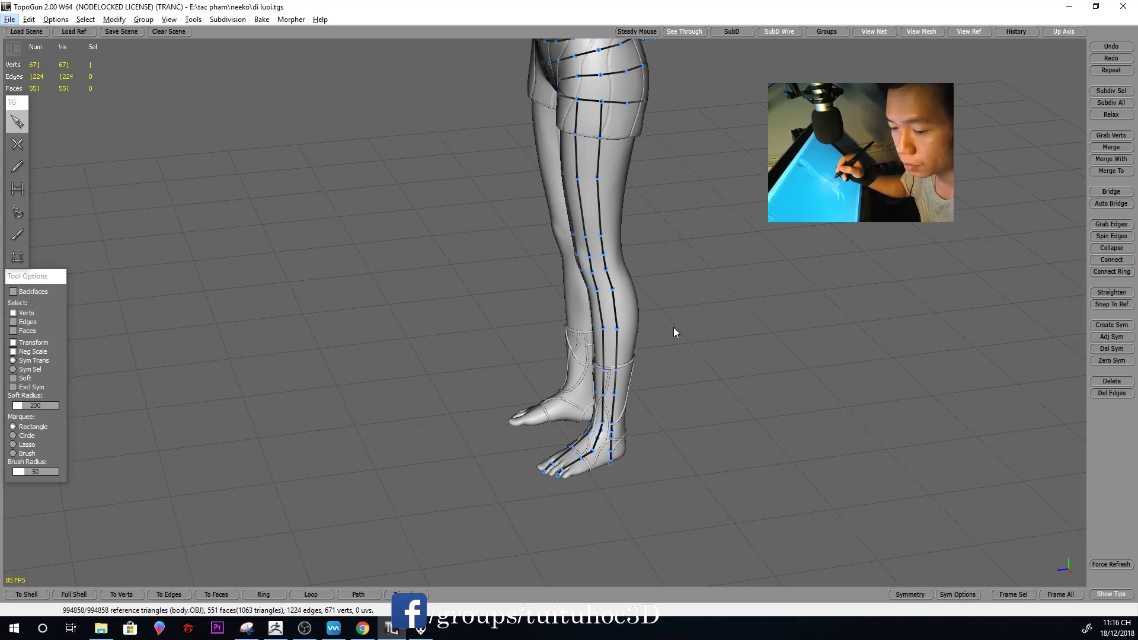
mouse_move(680, 314)
middle_mouse_down()
mouse_move(675, 326)
mouse_move(673, 269)
mouse_move(691, 371)
mouse_move(638, 393)
mouse_move(634, 338)
mouse_move(712, 444)
mouse_move(673, 376)
mouse_move(610, 352)
middle_mouse_up()
Branch a crosswise edge over the foot and delete the stray vertex
key("2")
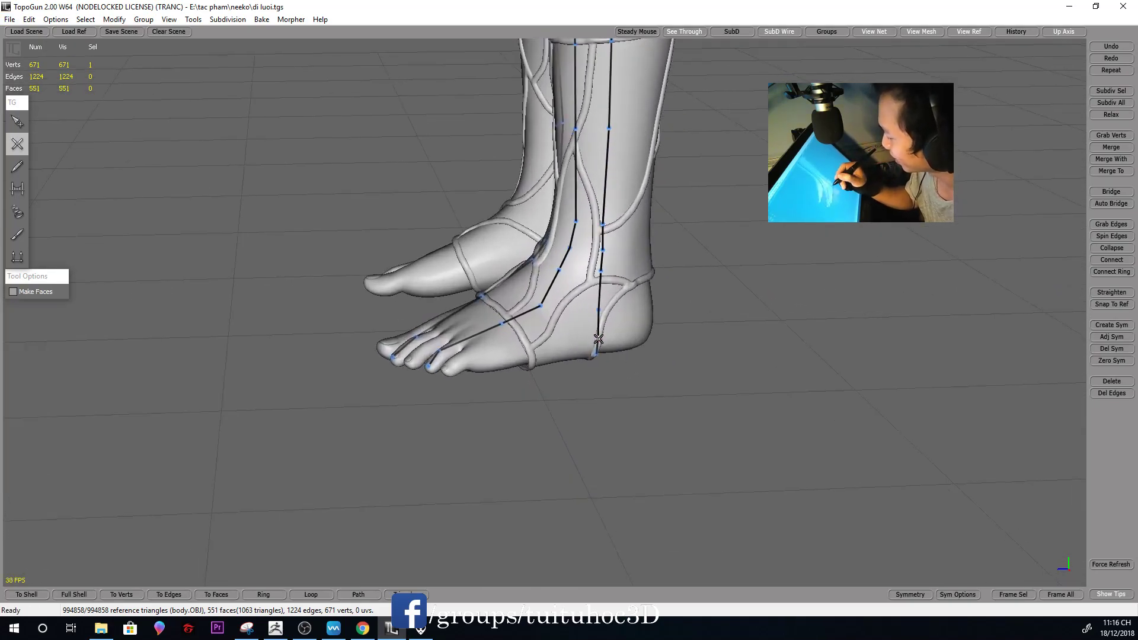
left_click(556, 342)
middle_click_drag(606, 317, 636, 310)
left_click(529, 351)
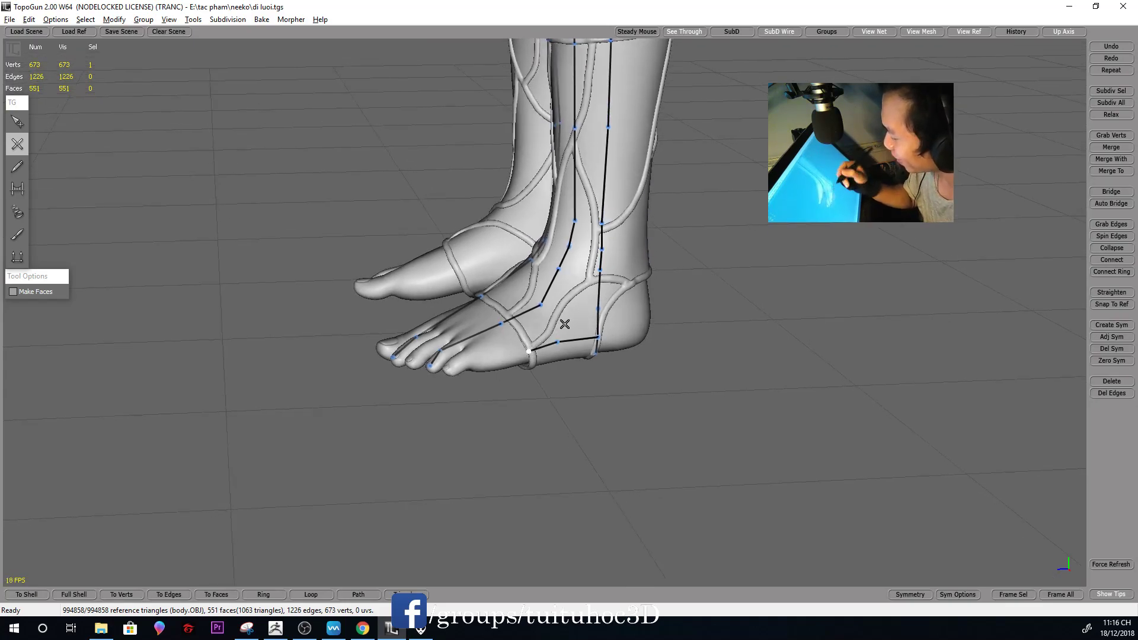
middle_click_drag(565, 324, 581, 381)
left_click(505, 329)
key("1")
mouse_move(512, 329)
middle_mouse_down()
mouse_move(678, 295)
mouse_move(788, 222)
mouse_move(590, 297)
mouse_move(554, 276)
middle_mouse_up()
key("Delete")
Extend the edge to the toe and pull the toe vertex up onto the toe
mouse_move(549, 358)
middle_mouse_down()
mouse_move(580, 325)
mouse_move(521, 358)
mouse_move(479, 364)
middle_mouse_up()
key("2")
left_click(456, 365)
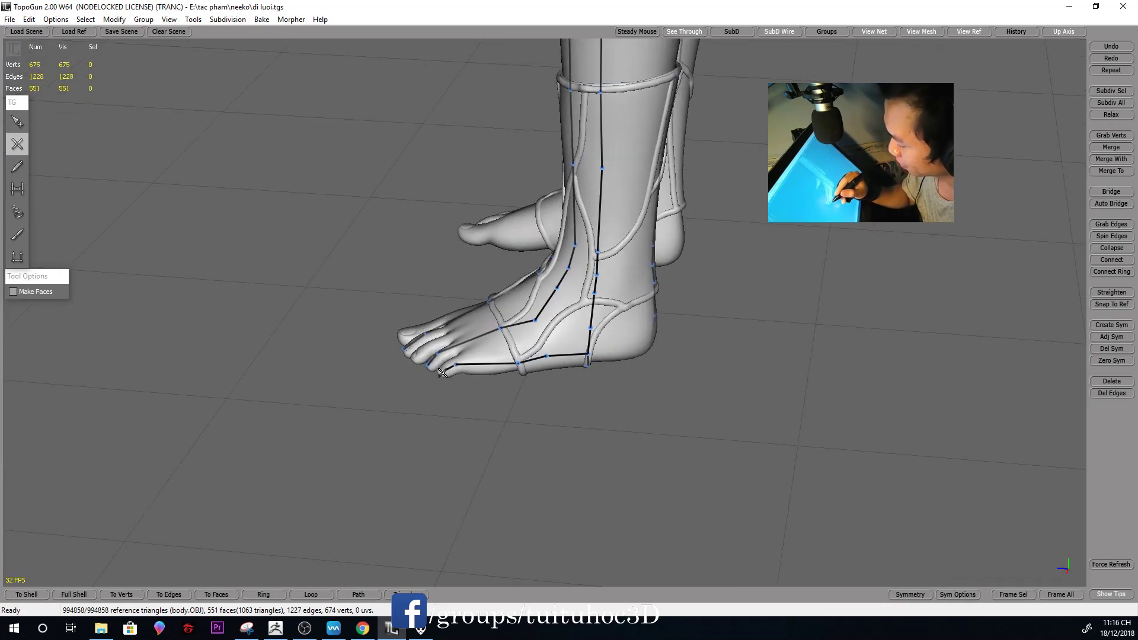
middle_click_drag(563, 340, 585, 272)
key("1")
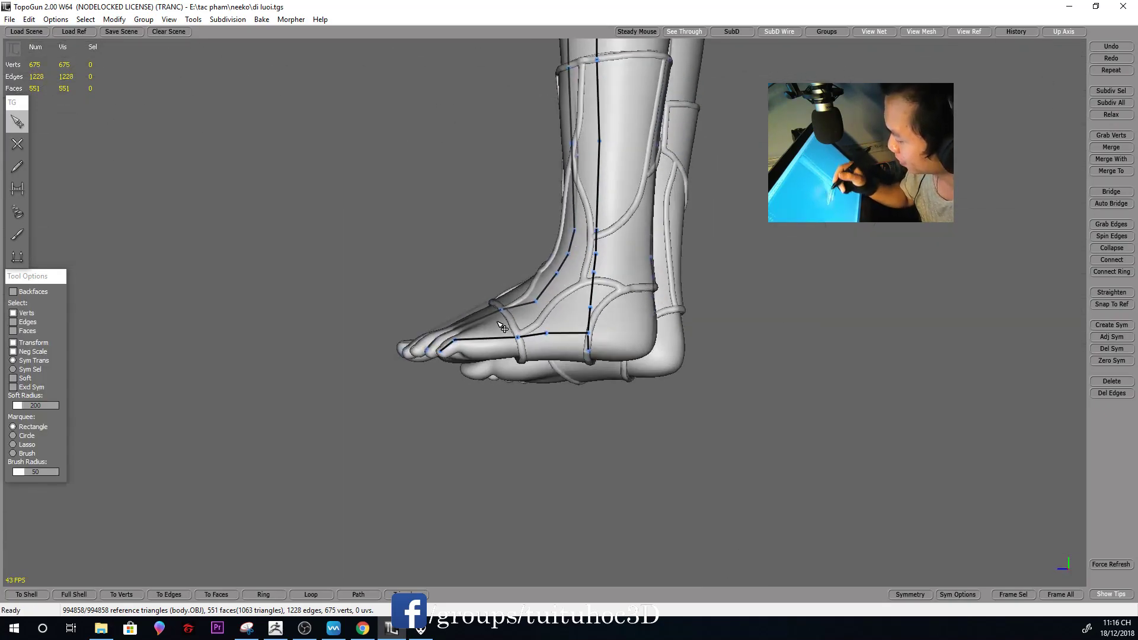
key("2")
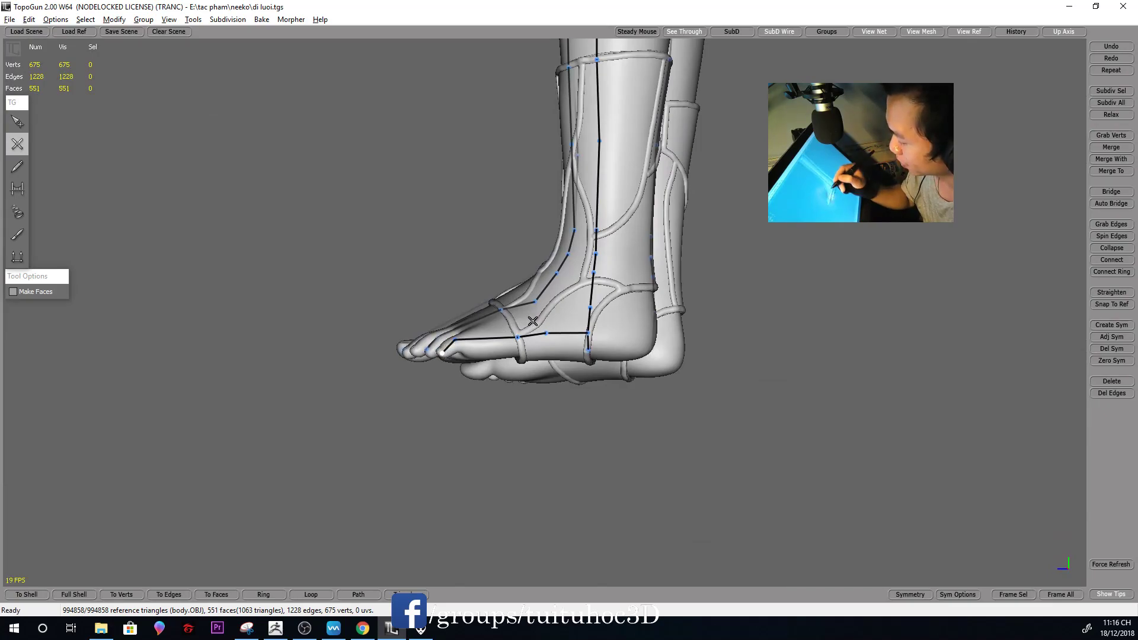
middle_click_drag(532, 320, 450, 355)
scroll(415, 385, "up", 3)
scroll(411, 406, "up", 2)
key("1")
left_click_drag(408, 401, 404, 396)
key("2")
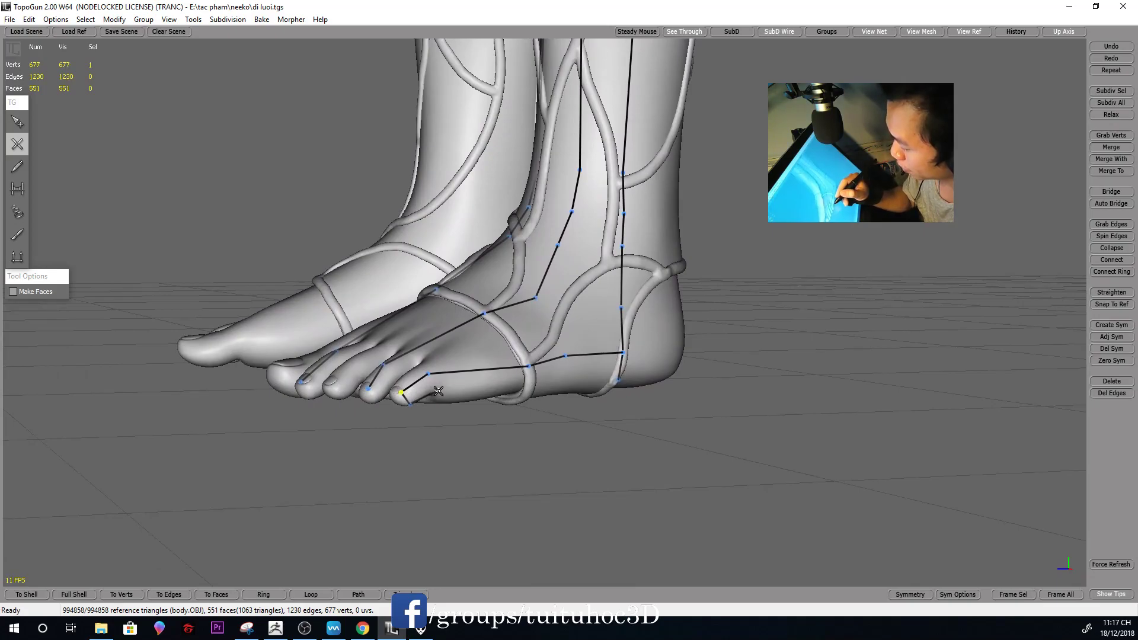
Close quad faces on the toe with a new vertex and edge
left_click_drag(427, 375, 439, 392)
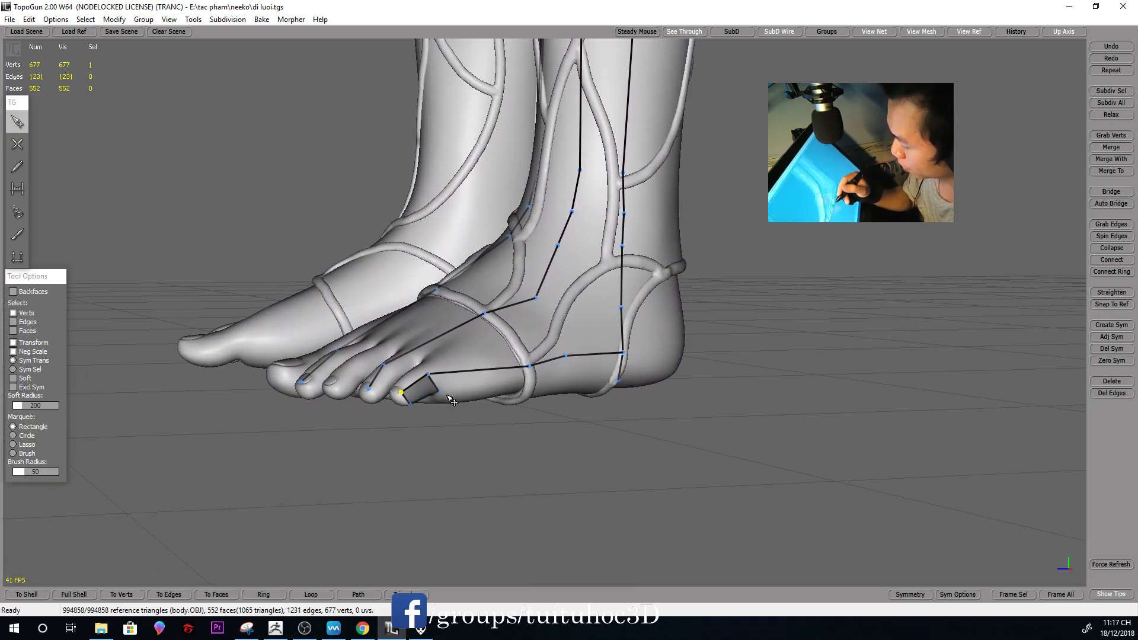
mouse_move(487, 373)
middle_mouse_down()
mouse_move(510, 379)
mouse_move(533, 361)
middle_mouse_up()
left_click(512, 405)
left_click_drag(496, 367, 501, 391)
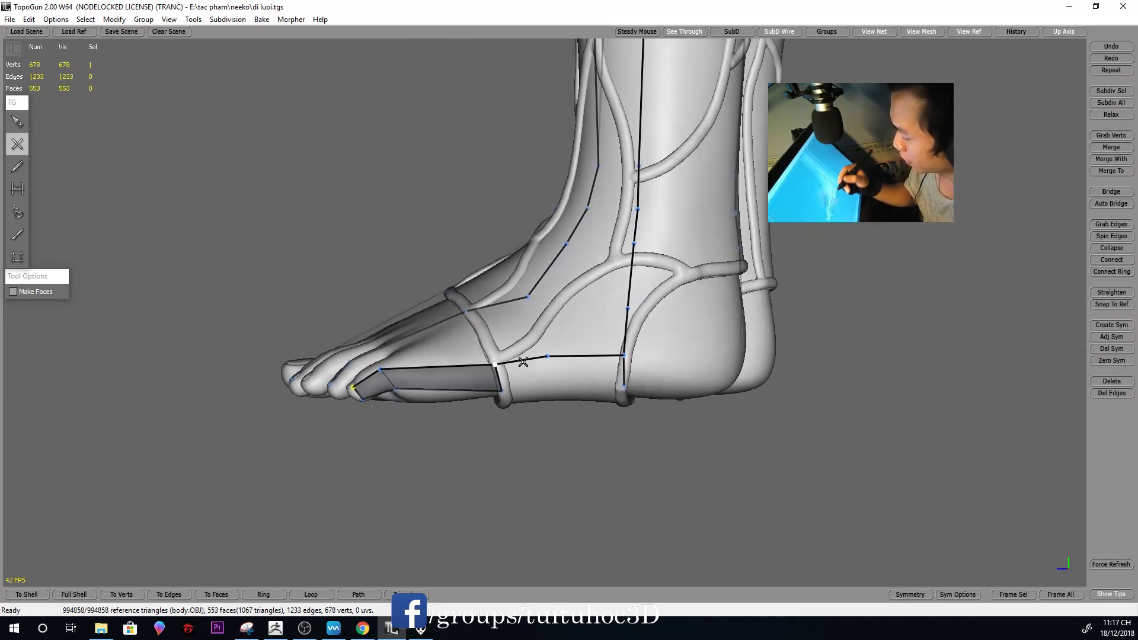
key("1")
mouse_move(502, 391)
middle_mouse_down()
mouse_move(489, 350)
mouse_move(500, 361)
middle_mouse_up()
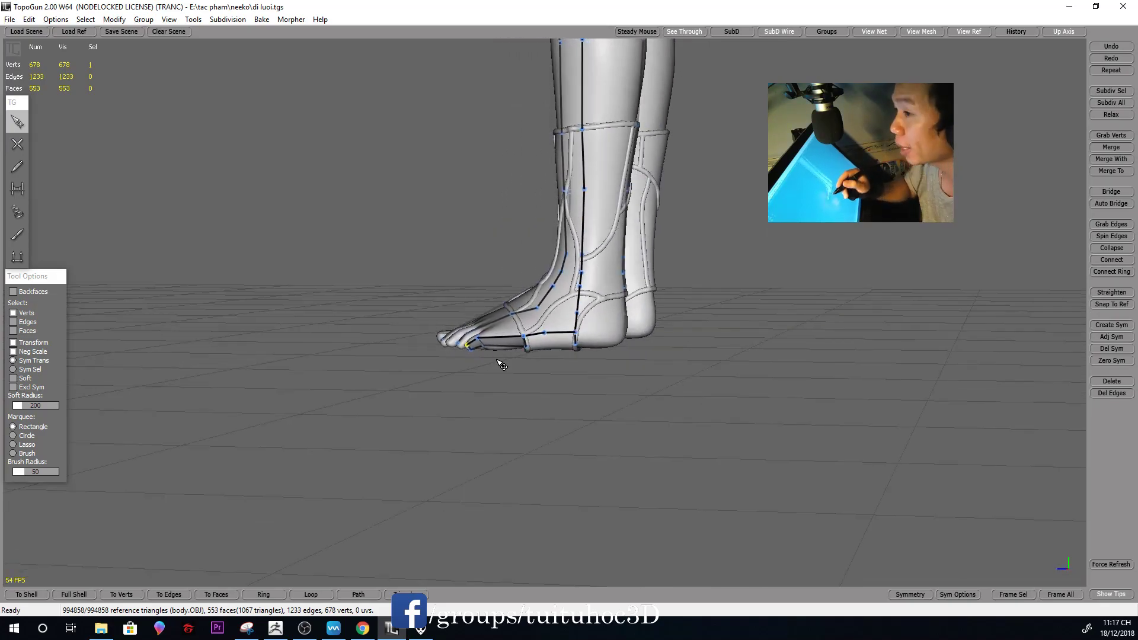
scroll(503, 391, "up", 3)
scroll(525, 408, "up", 3)
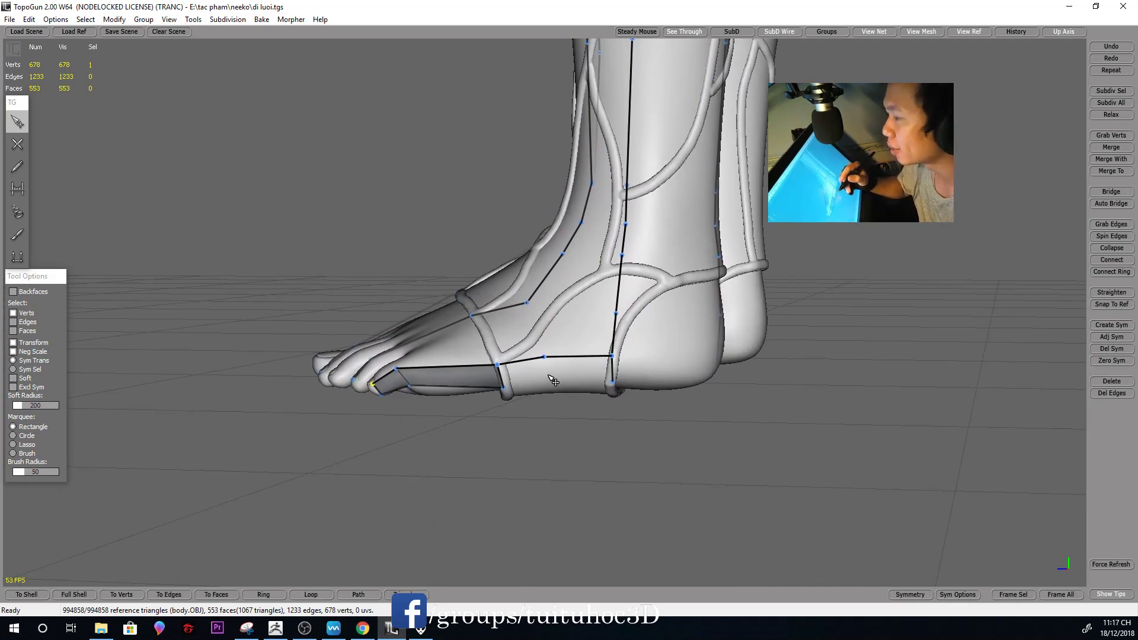
Build quads along the foot's side from the toe vertex to the ankle vertex
key("w")
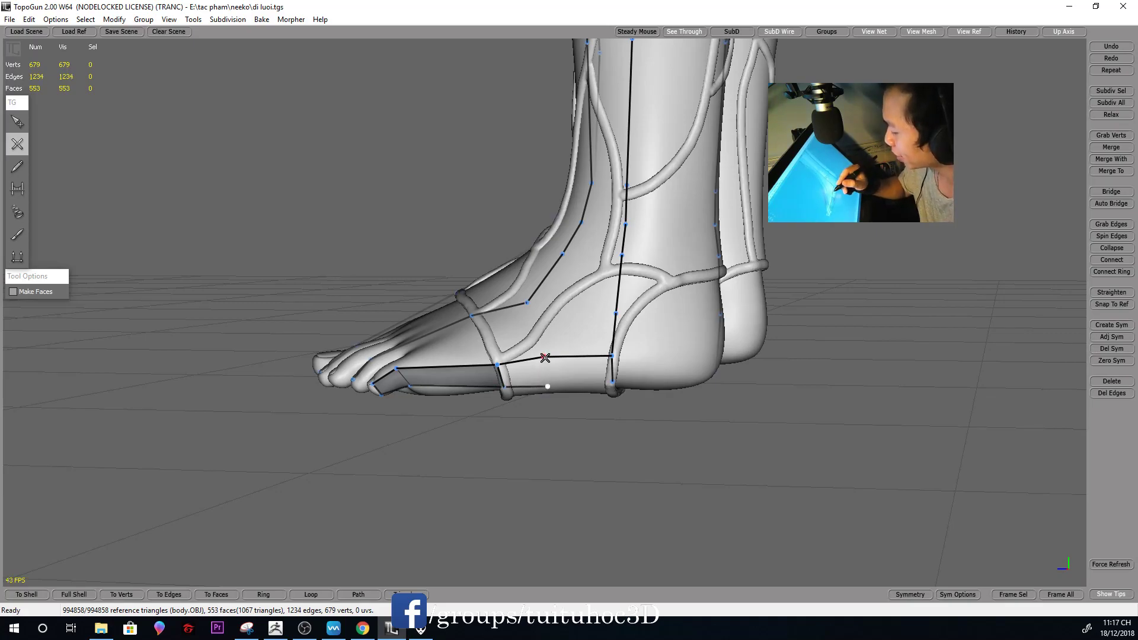
left_click(544, 358)
left_click(528, 304)
key("q")
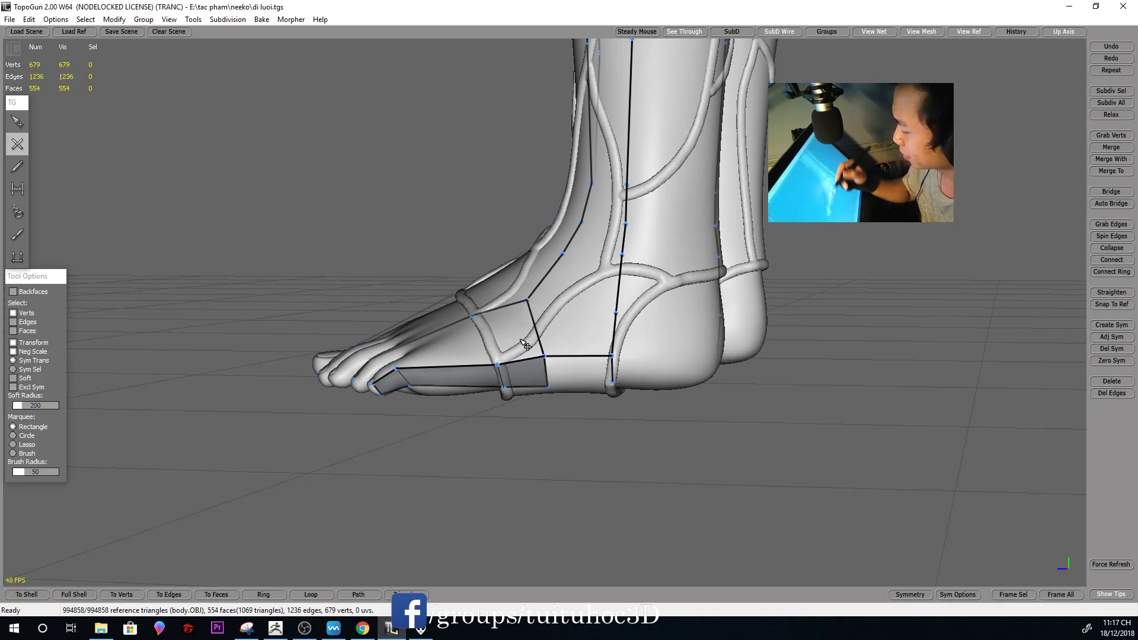
mouse_move(533, 361)
middle_mouse_down()
mouse_move(802, 348)
mouse_move(628, 392)
mouse_move(610, 381)
middle_mouse_up()
key("w")
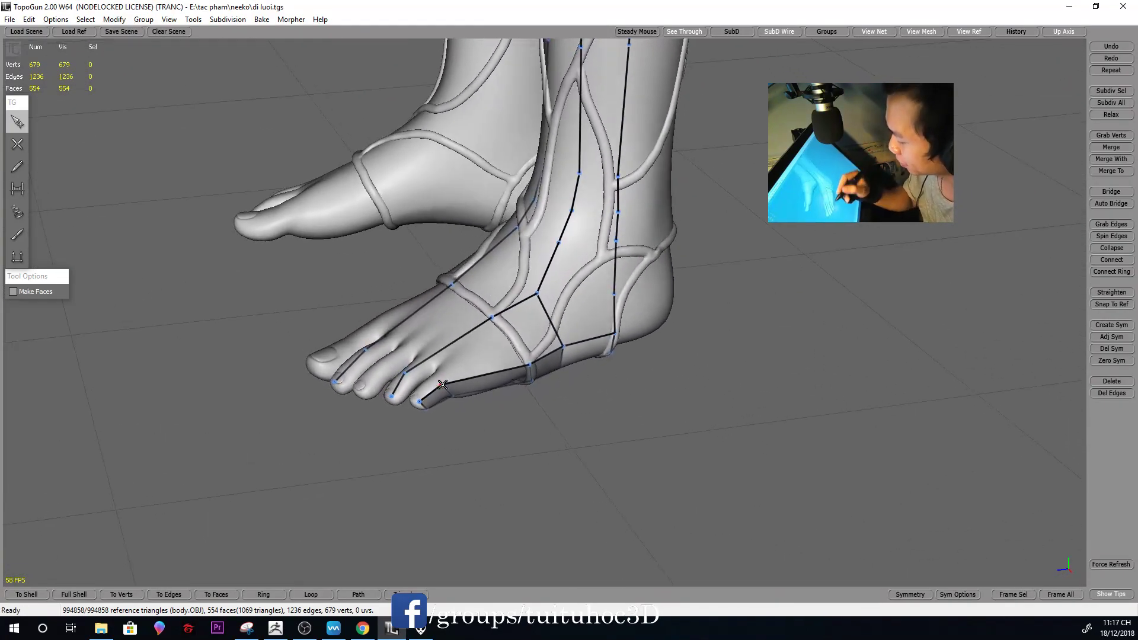
left_click(511, 341)
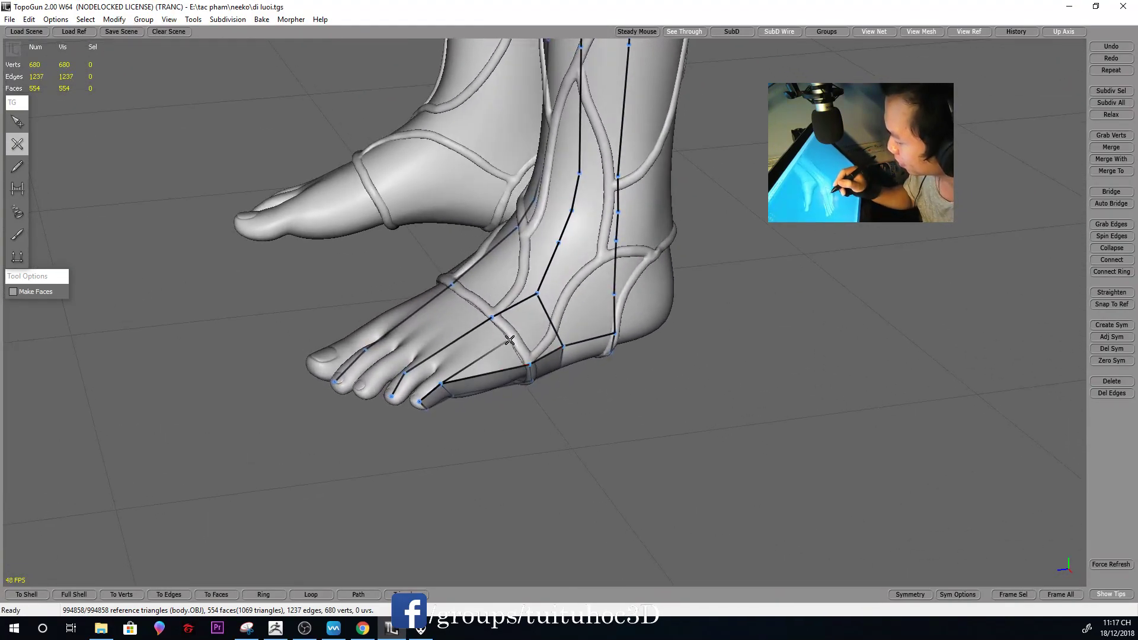
left_click(549, 320)
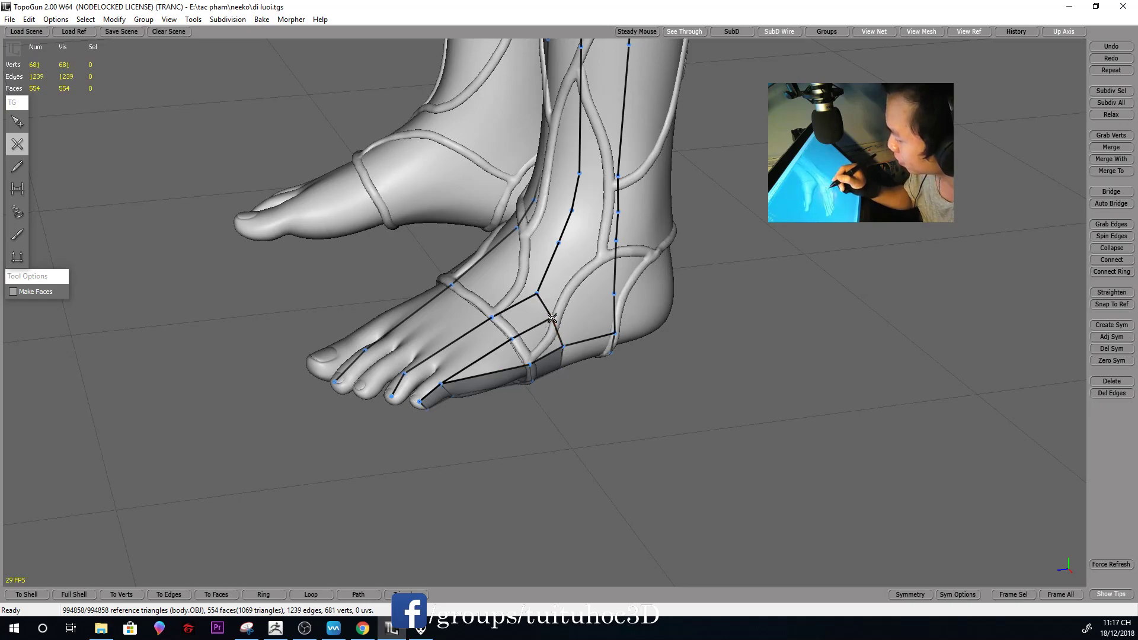
left_click(614, 293)
key("q")
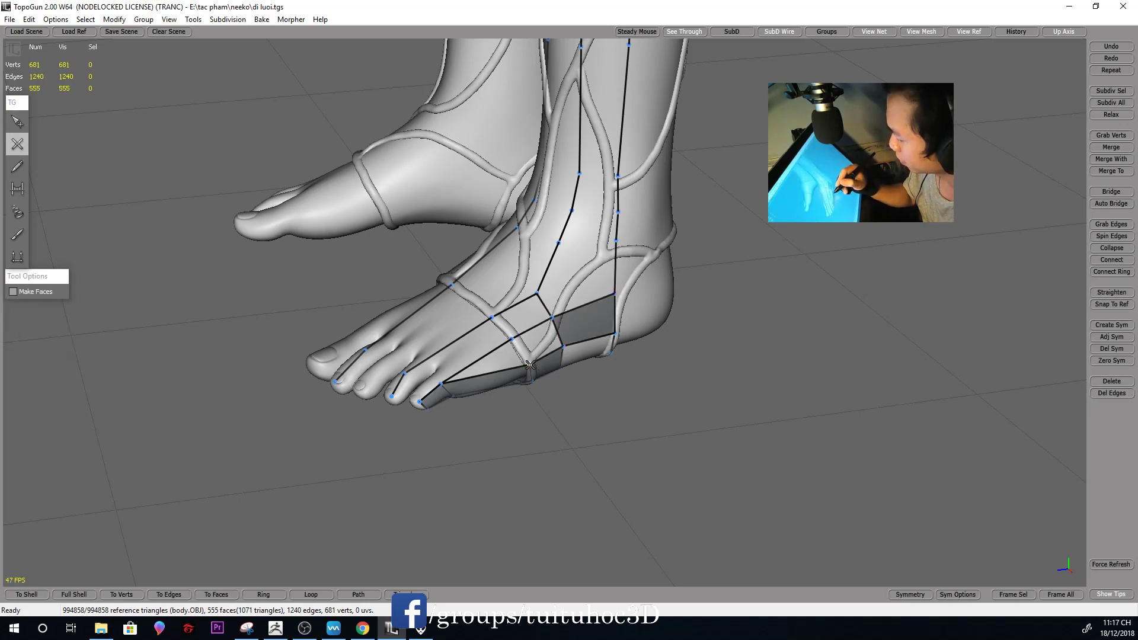
Fill faces across the forefoot and select the quad's upper corner vertex
left_click(511, 339)
left_click_drag(511, 339, 522, 374, "alt")
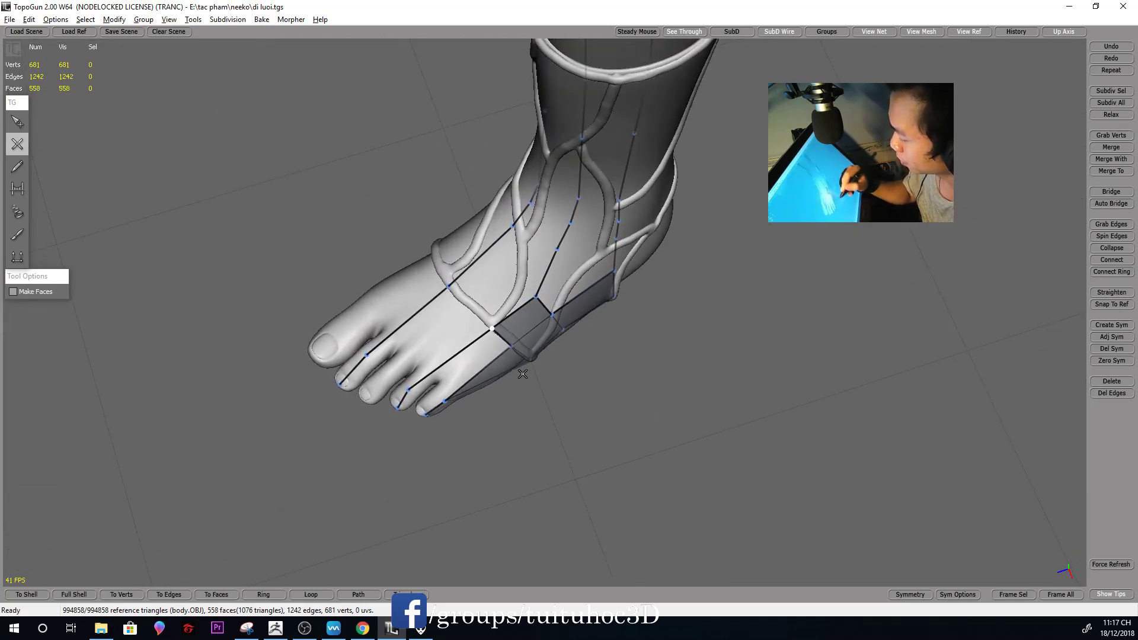
left_click(449, 287)
mouse_move(563, 307)
left_mouse_down("alt")
mouse_move(709, 211)
mouse_move(544, 273)
left_mouse_up("alt")
key("s")
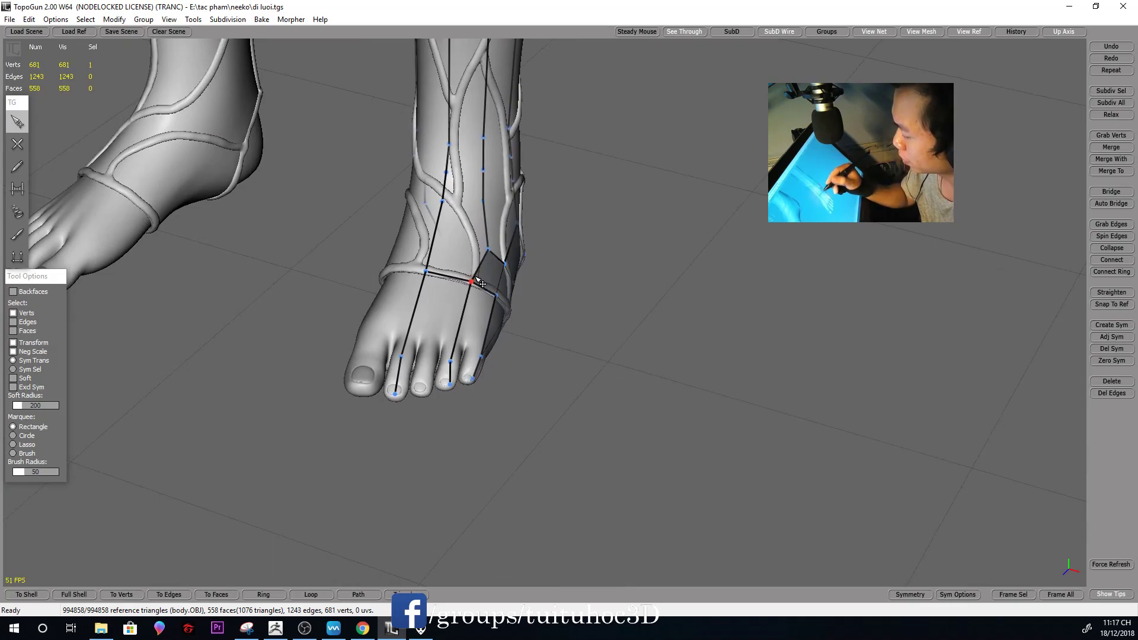
left_click_drag(485, 290, 489, 255, "alt")
left_click(486, 239)
mouse_move(609, 244)
left_mouse_down("alt")
mouse_move(566, 236)
mouse_move(757, 160)
mouse_move(557, 244)
mouse_move(618, 247)
mouse_move(628, 284)
mouse_move(678, 343)
mouse_move(546, 304)
mouse_move(604, 304)
mouse_move(473, 249)
mouse_move(711, 191)
mouse_move(420, 266)
left_mouse_up("alt")
Add quads near the ankle front, connecting new vertices to the selected ones
key("c")
left_click(471, 239)
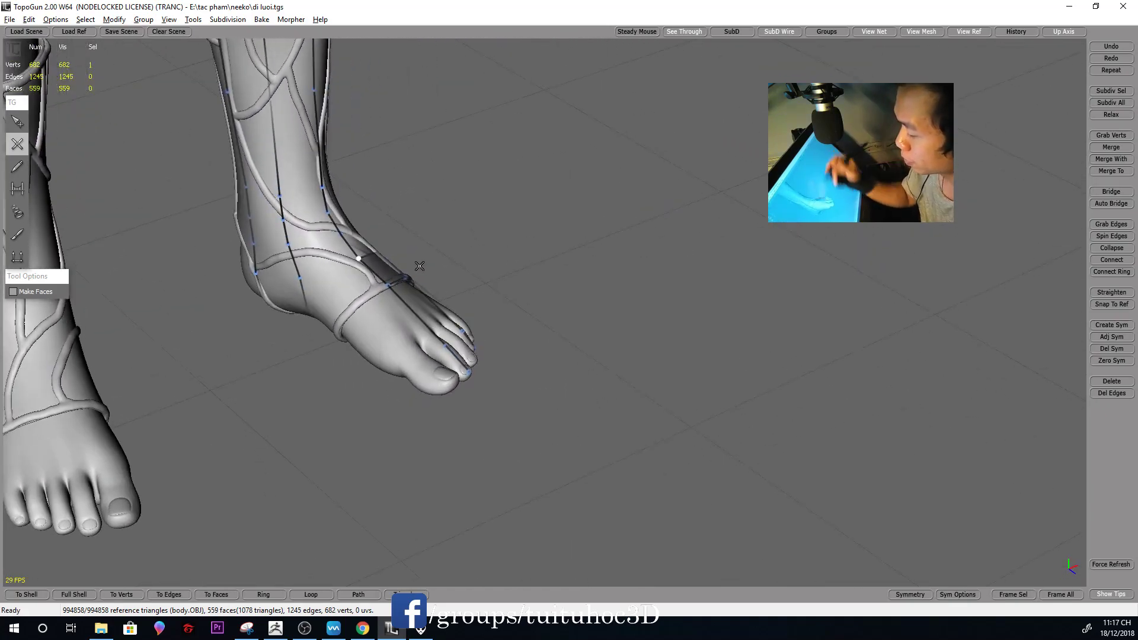
mouse_move(334, 275)
left_mouse_down("alt")
mouse_move(463, 296)
mouse_move(340, 328)
mouse_move(419, 280)
mouse_move(326, 330)
left_mouse_up("alt")
left_click(287, 332)
mouse_move(438, 303)
left_mouse_down("alt")
mouse_move(389, 424)
mouse_move(358, 440)
mouse_move(307, 386)
mouse_move(431, 257)
mouse_move(445, 279)
mouse_move(357, 339)
left_mouse_up("alt")
mouse_move(413, 304)
left_mouse_down("alt")
mouse_move(320, 394)
mouse_move(373, 293)
mouse_move(427, 272)
left_mouse_up("alt")
left_click(376, 290)
key("s")
right_click_drag(427, 272, 461, 263, "alt")
mouse_move(461, 262)
left_mouse_down("alt")
mouse_move(589, 246)
mouse_move(559, 291)
mouse_move(526, 307)
mouse_move(485, 281)
left_mouse_up("alt")
key("c")
left_click(485, 280)
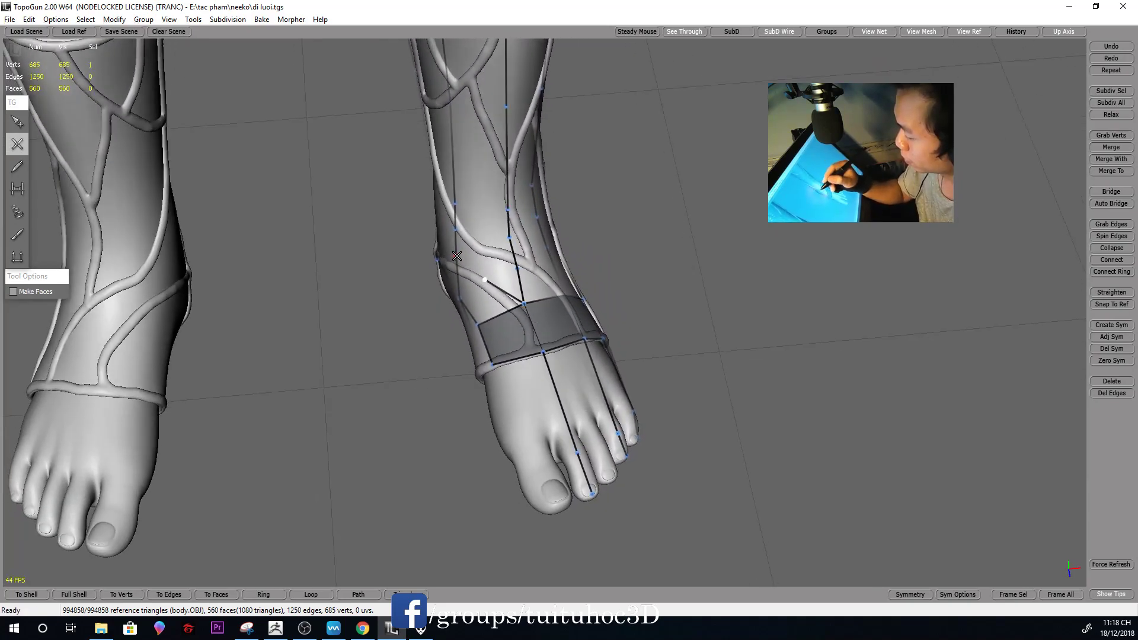
Add a row of faces on the upper instep from the central edge vertex
left_click(515, 269)
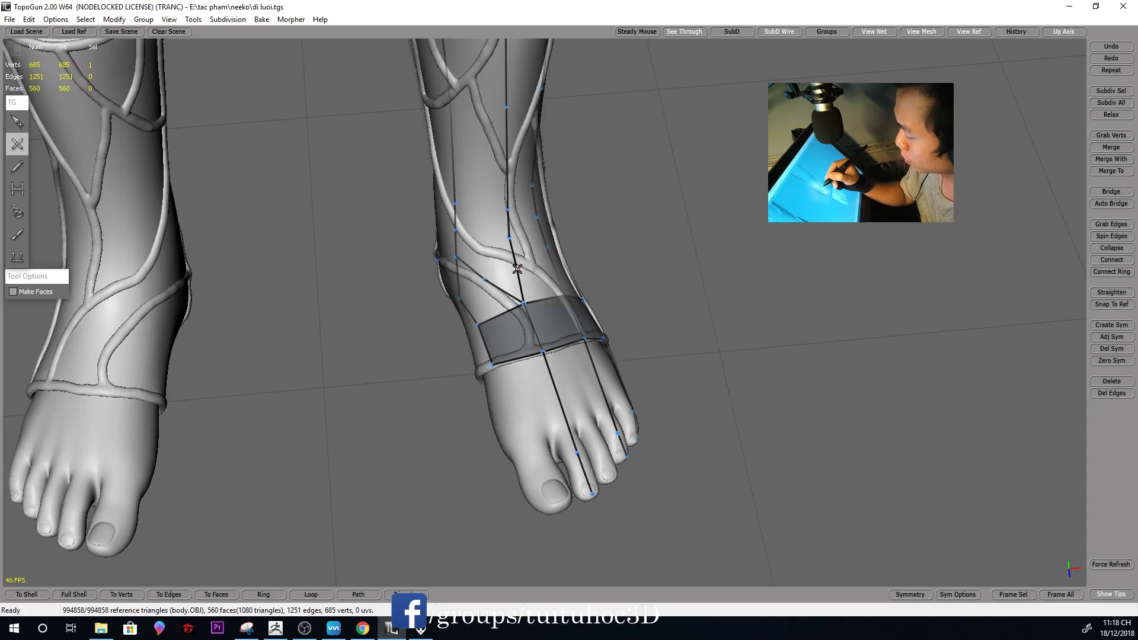
left_click(485, 279)
left_click(461, 297)
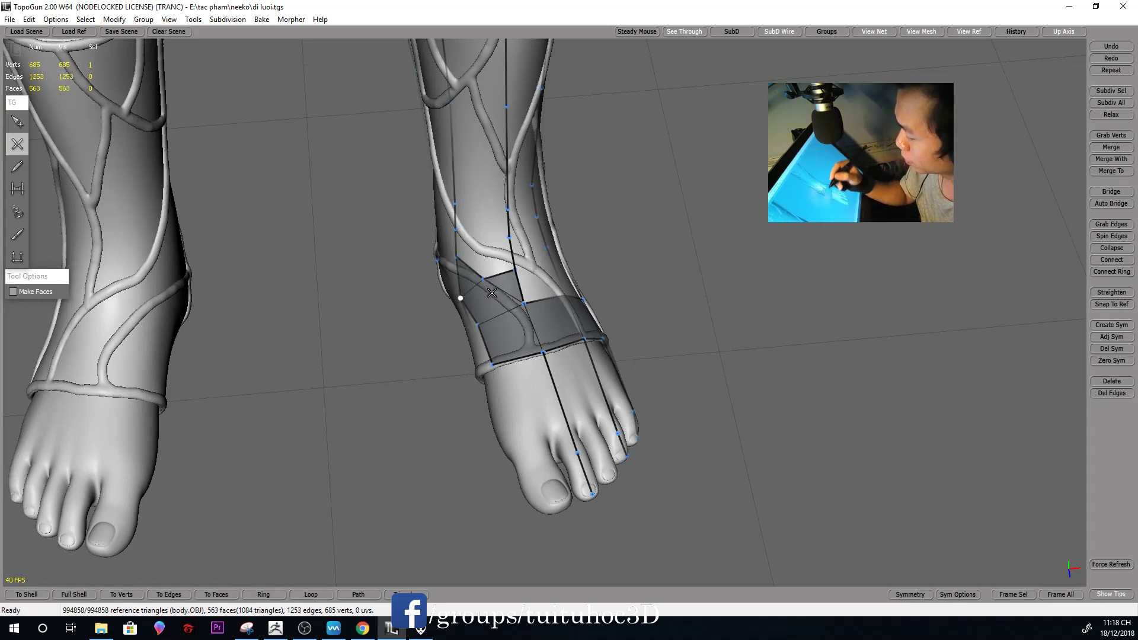
left_click_drag(514, 294, 481, 265, "alt")
key("1")
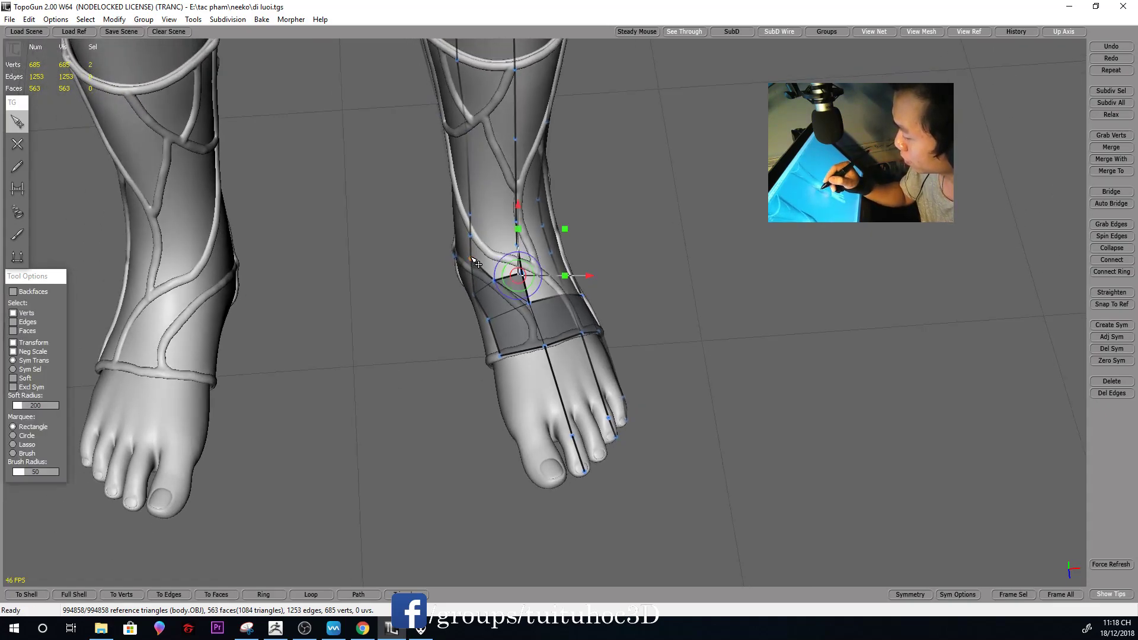
left_click(611, 234)
scroll(625, 234, "down", 3)
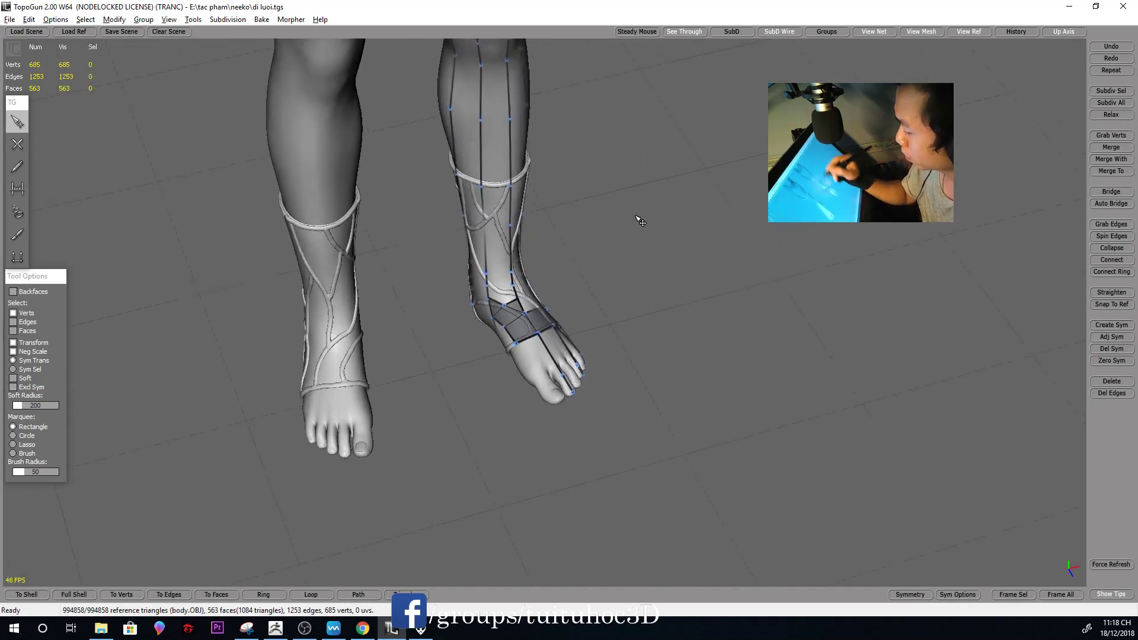
left_click_drag(641, 216, 693, 185, "alt")
scroll(683, 241, "up", 3)
scroll(712, 241, "up", 3)
key("2")
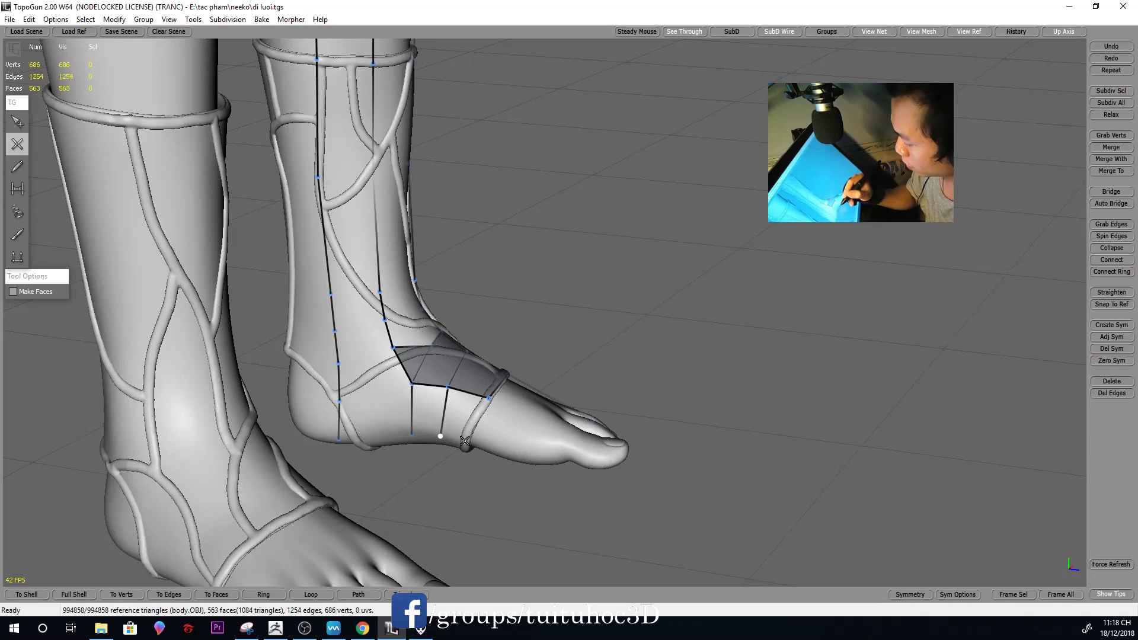
Close two quads on the foot's side, nudging the first one's lower corner upward
mouse_move(495, 415)
left_mouse_down("alt")
mouse_move(546, 460)
mouse_move(513, 336)
mouse_move(609, 373)
mouse_move(536, 409)
mouse_move(625, 399)
mouse_move(511, 442)
mouse_move(466, 425)
left_mouse_up("alt")
key("1")
key("2")
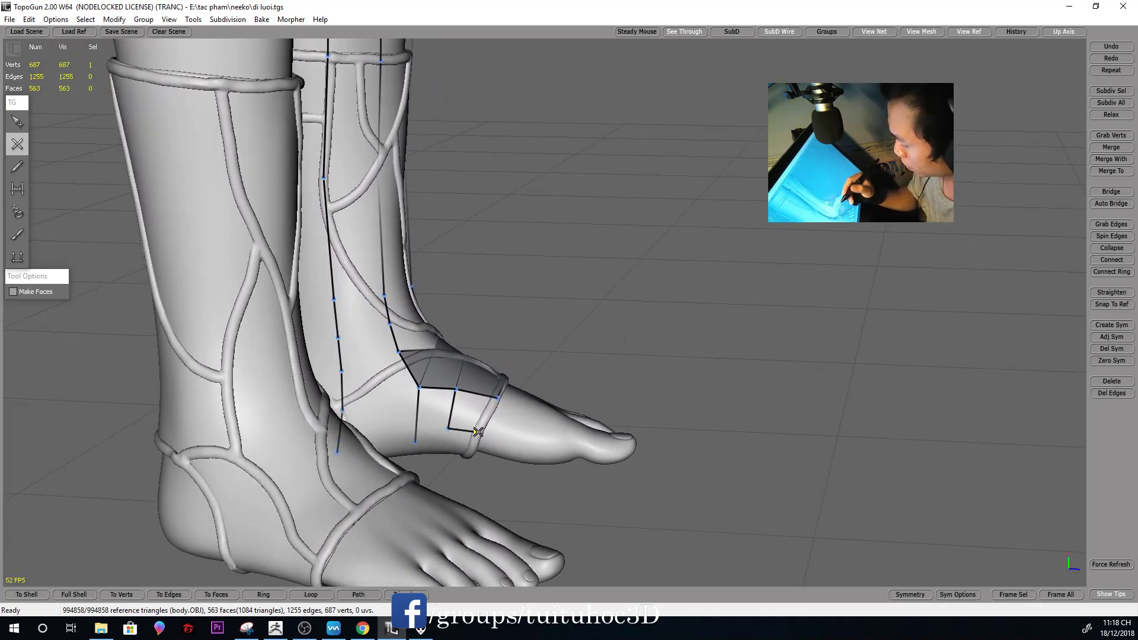
left_click(498, 398)
key("1")
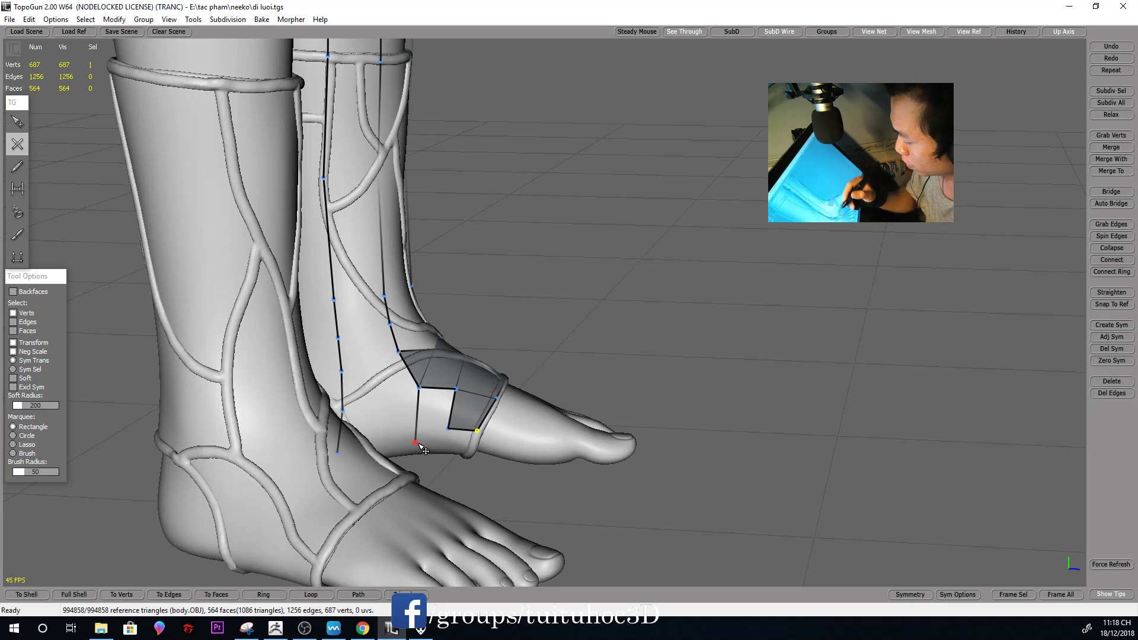
left_click_drag(415, 442, 416, 433)
key("2")
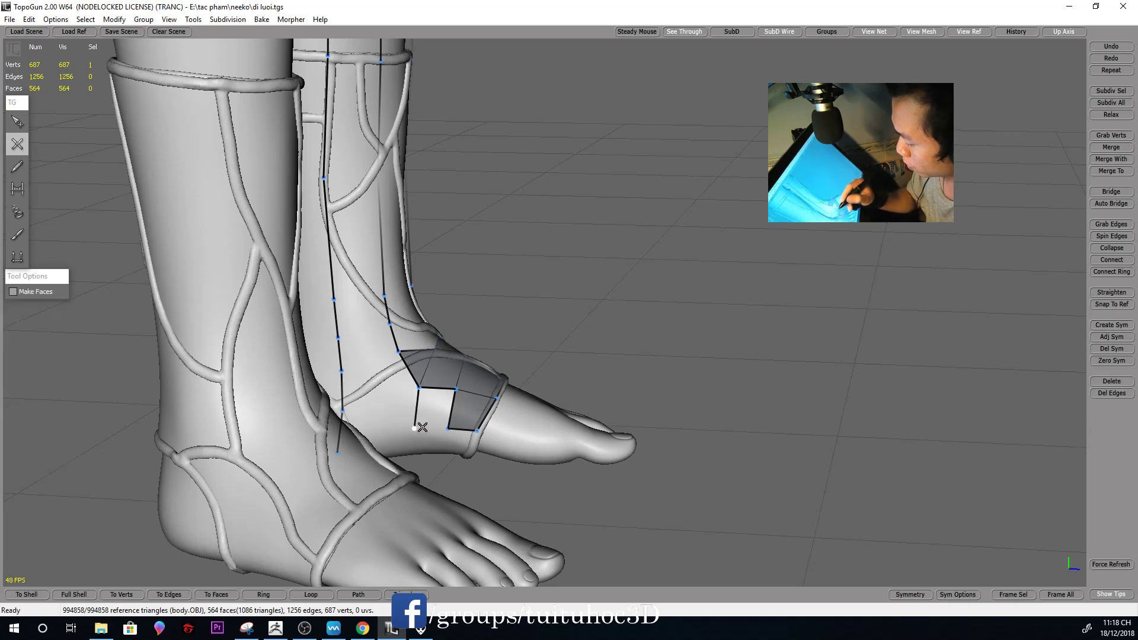
left_click(448, 428)
key("1")
mouse_move(459, 421)
left_mouse_down("alt")
mouse_move(594, 384)
mouse_move(583, 375)
left_mouse_up("alt")
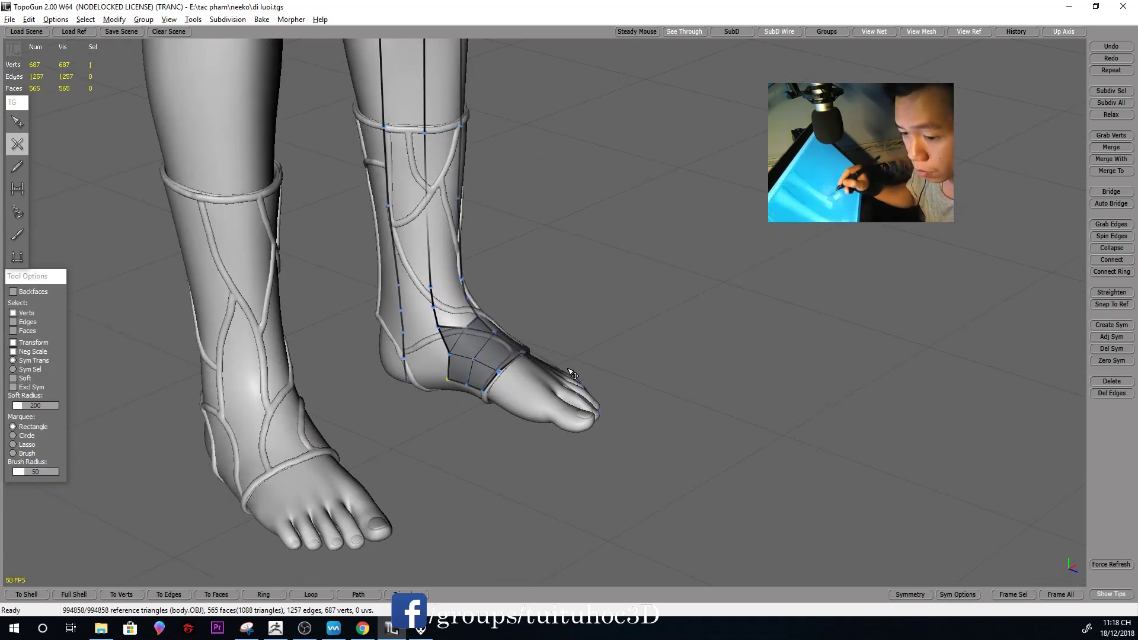
key("1")
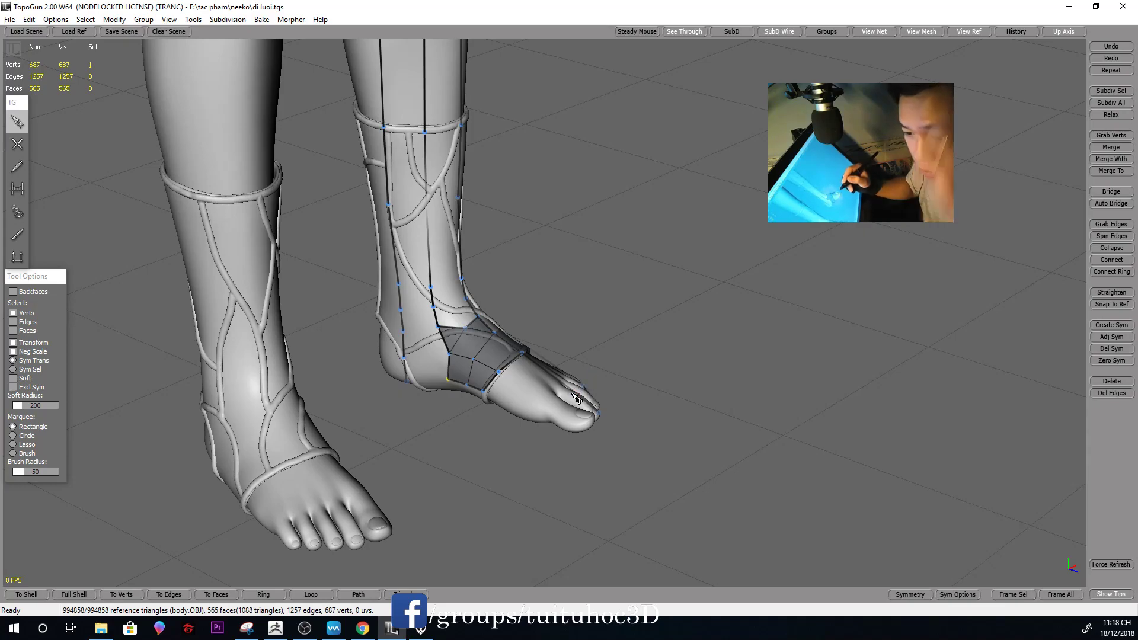
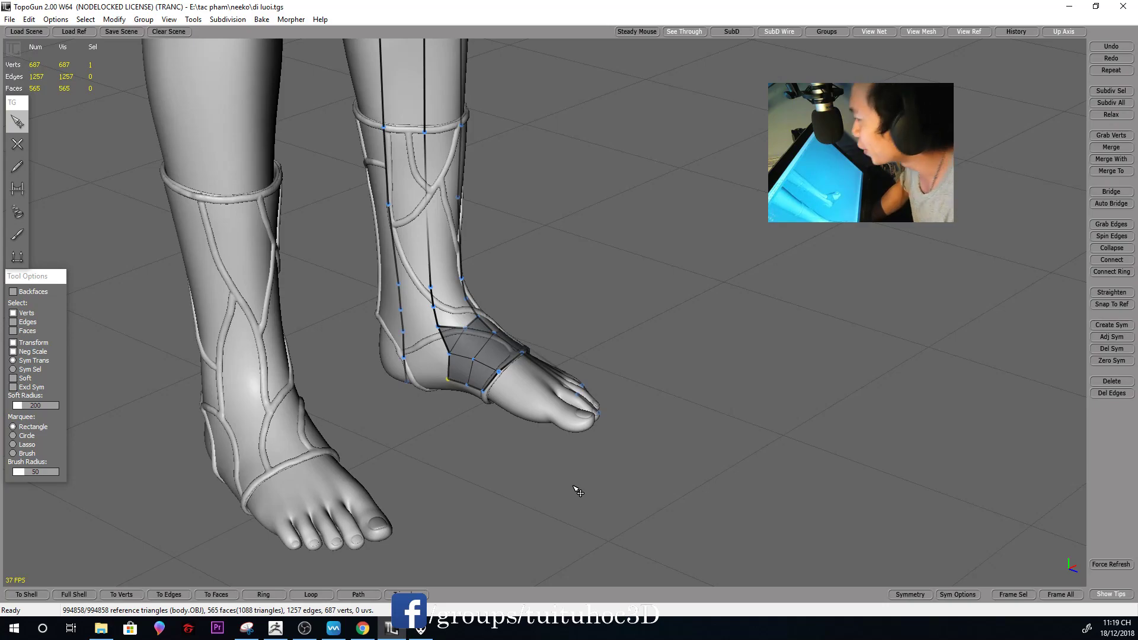
Add a first new vertex on the right foot's toe line
mouse_move(670, 294)
middle_mouse_down()
mouse_move(533, 231)
mouse_move(698, 274)
mouse_move(576, 267)
mouse_move(691, 318)
mouse_move(652, 350)
mouse_move(734, 350)
middle_mouse_up()
key("e")
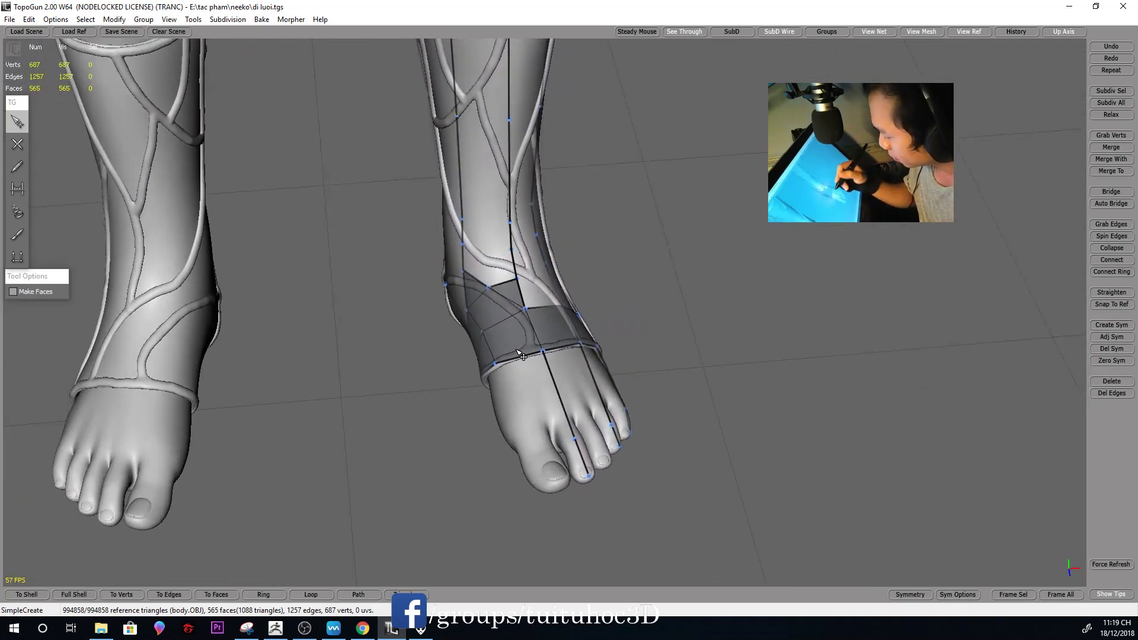
key("w")
mouse_move(507, 357)
middle_mouse_down()
mouse_move(610, 330)
mouse_move(769, 315)
mouse_move(655, 357)
mouse_move(639, 438)
mouse_move(686, 320)
mouse_move(673, 295)
mouse_move(587, 384)
mouse_move(623, 444)
mouse_move(563, 441)
mouse_move(658, 399)
mouse_move(744, 325)
mouse_move(603, 448)
mouse_move(607, 487)
mouse_move(589, 452)
mouse_move(612, 394)
mouse_move(548, 459)
middle_mouse_up()
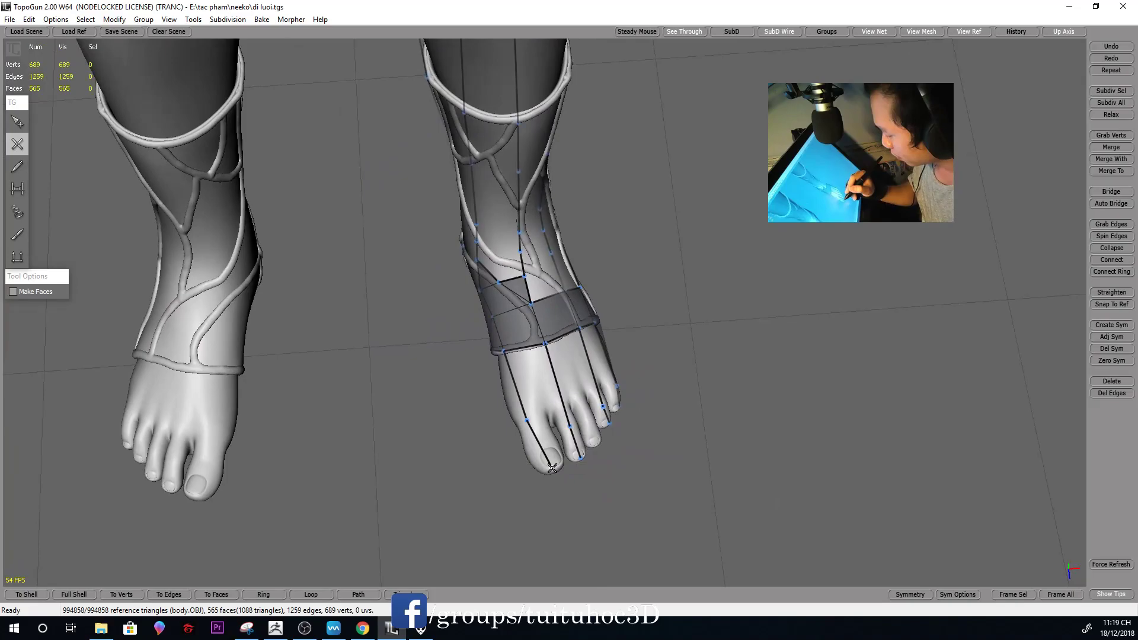
mouse_move(629, 431)
middle_mouse_down()
mouse_move(645, 402)
mouse_move(613, 436)
mouse_move(554, 453)
middle_mouse_up()
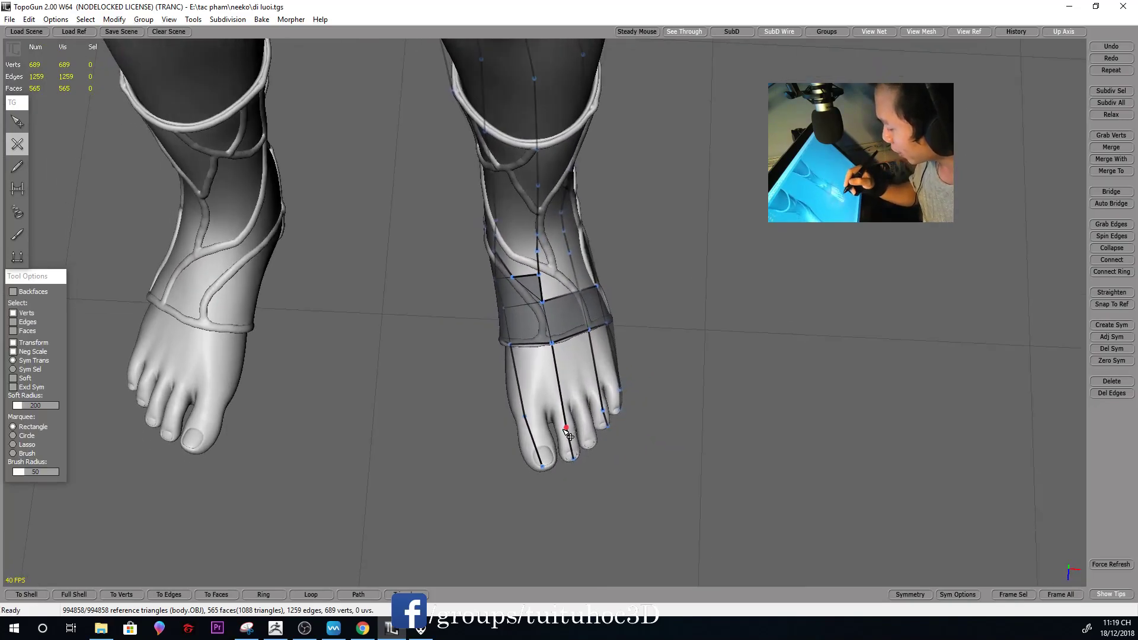
left_click(544, 428)
key("q")
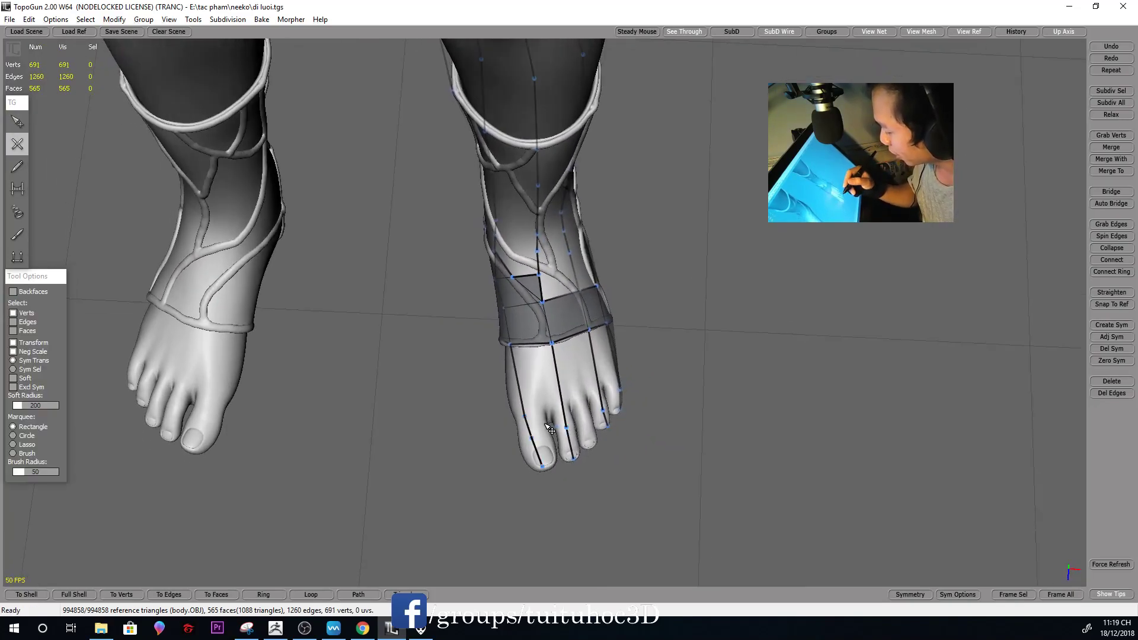
scroll(610, 385, "down", 3)
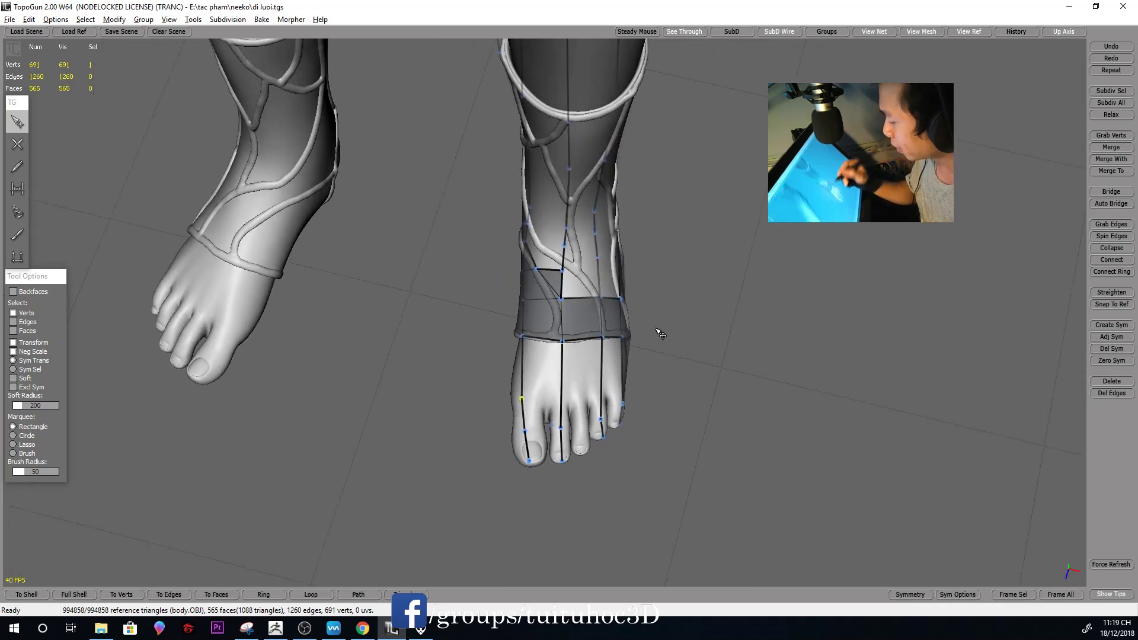
scroll(655, 330, "down", 3)
scroll(635, 323, "down", 2)
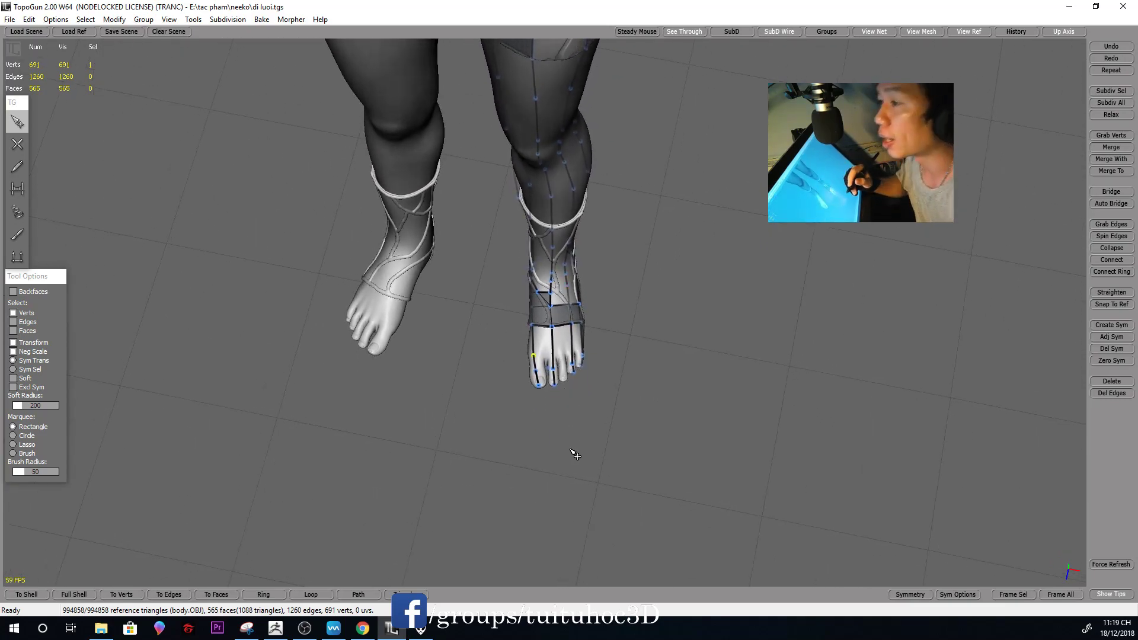
Move the toe-line vertex into place on top of the right foot
mouse_move(682, 342)
middle_mouse_down()
mouse_move(693, 280)
mouse_move(620, 318)
mouse_move(682, 308)
mouse_move(725, 267)
middle_mouse_up()
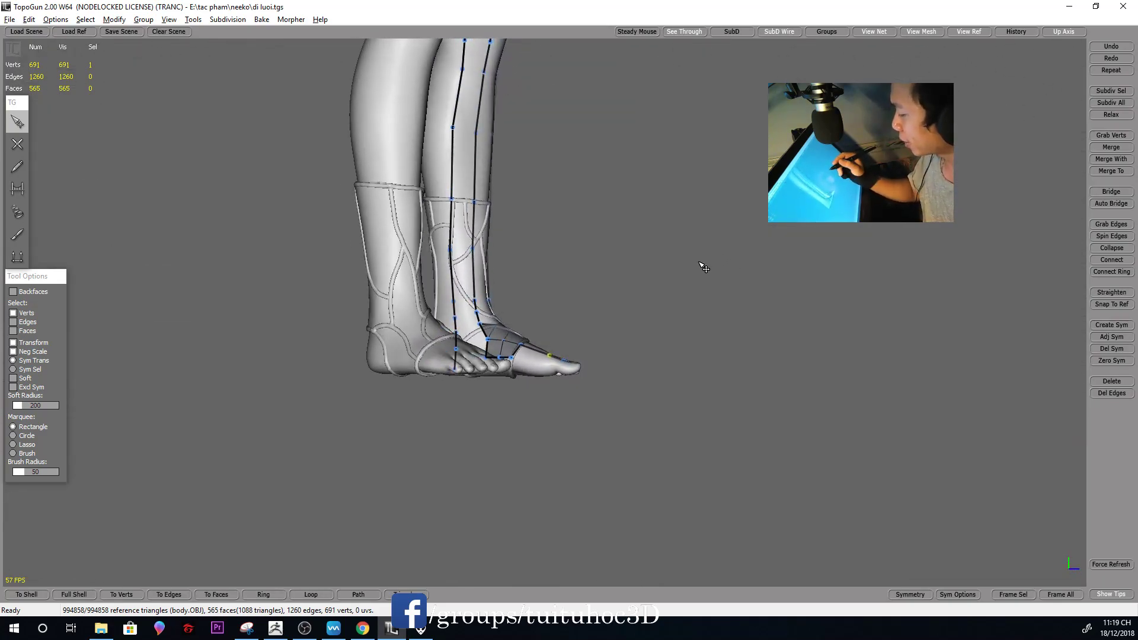
scroll(711, 296, "up", 3)
scroll(675, 367, "up", 2)
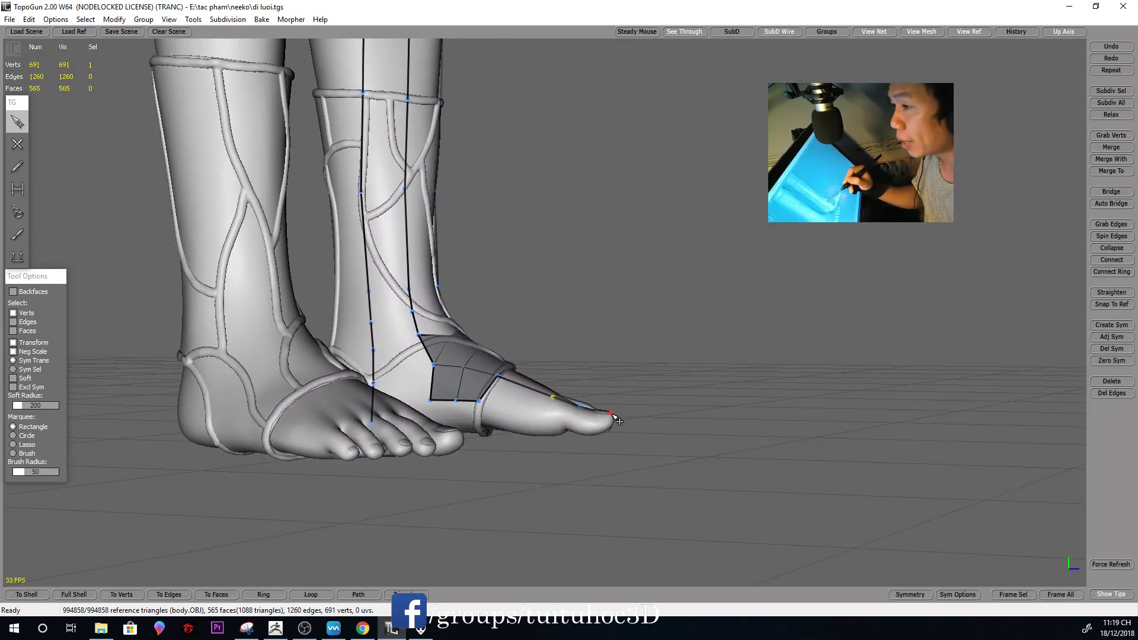
middle_click_drag(616, 419, 648, 458)
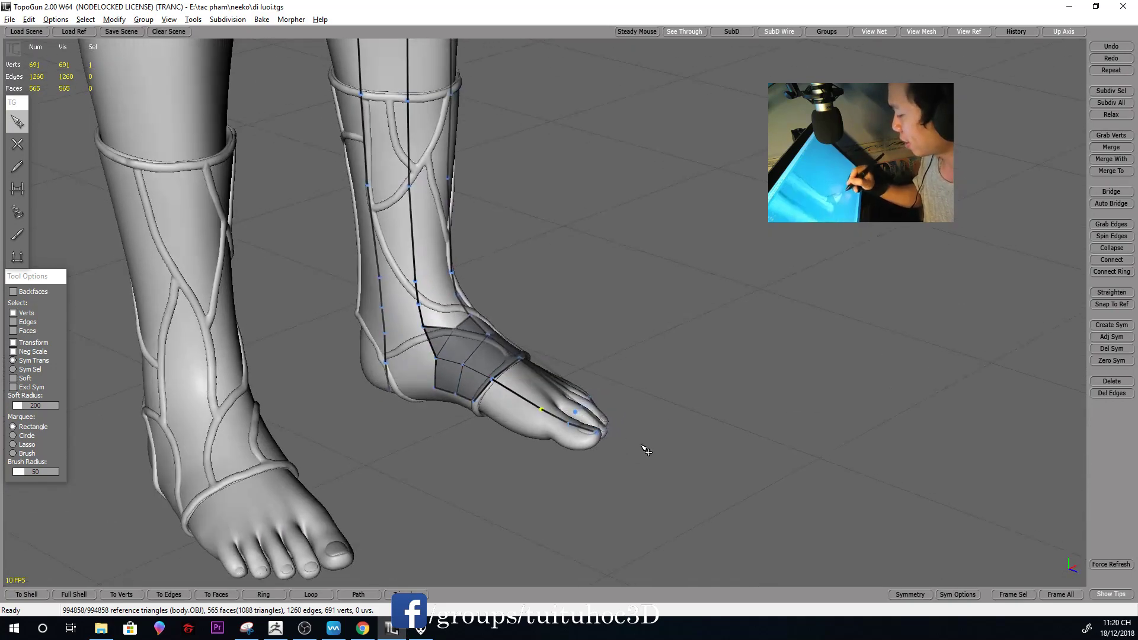
middle_click_drag(702, 483, 670, 479)
scroll(669, 456, "down", 3)
mouse_move(668, 432)
middle_mouse_down()
mouse_move(510, 465)
mouse_move(571, 452)
middle_mouse_up()
scroll(634, 449, "up", 3)
left_click(512, 481)
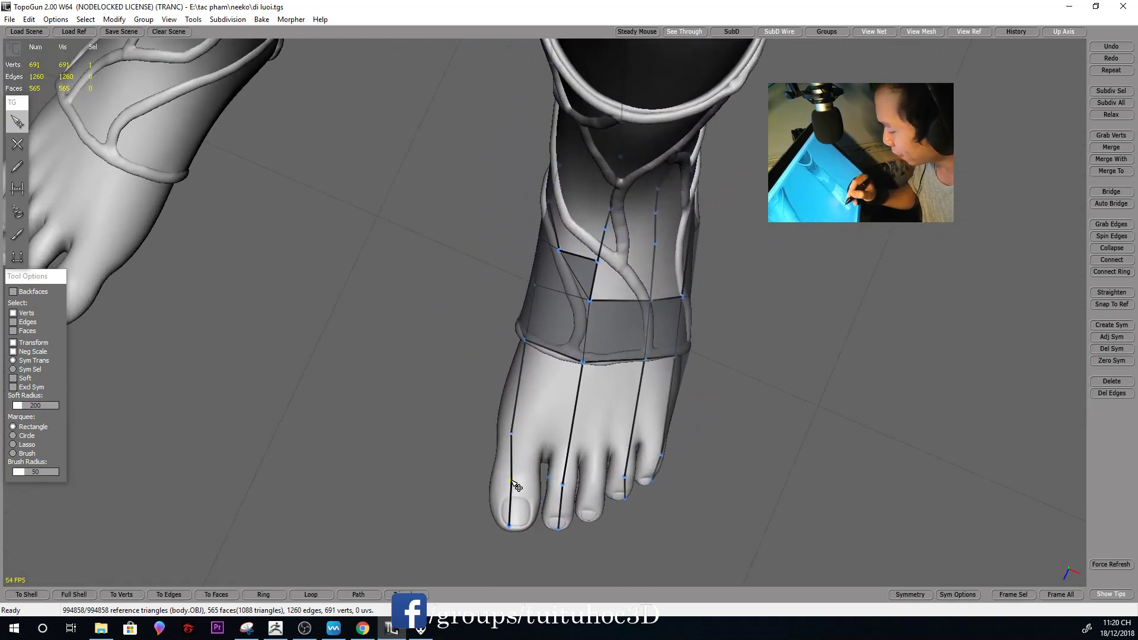
middle_click_drag(592, 474, 516, 441)
left_click_drag(516, 441, 531, 426)
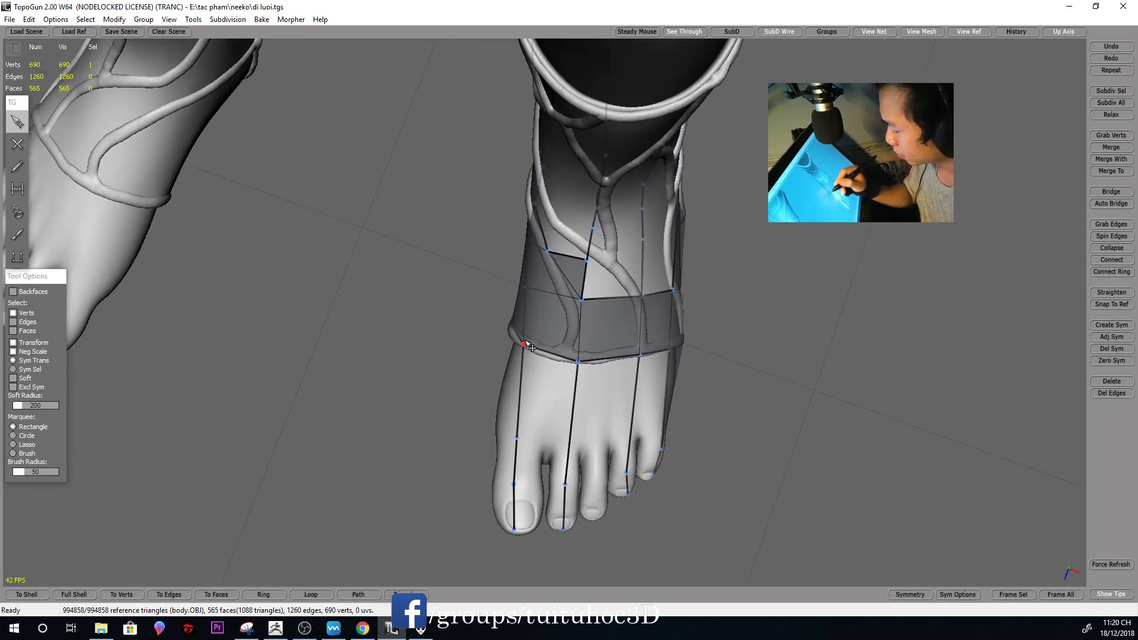
Add another vertex near the toe, reaching 692 vertices and 1261 edges
middle_click_drag(525, 351, 611, 446)
key("c")
left_click(575, 465)
middle_click_drag(549, 454, 508, 498)
mouse_move(573, 397)
middle_mouse_down()
mouse_move(655, 393)
mouse_move(747, 356)
middle_mouse_up()
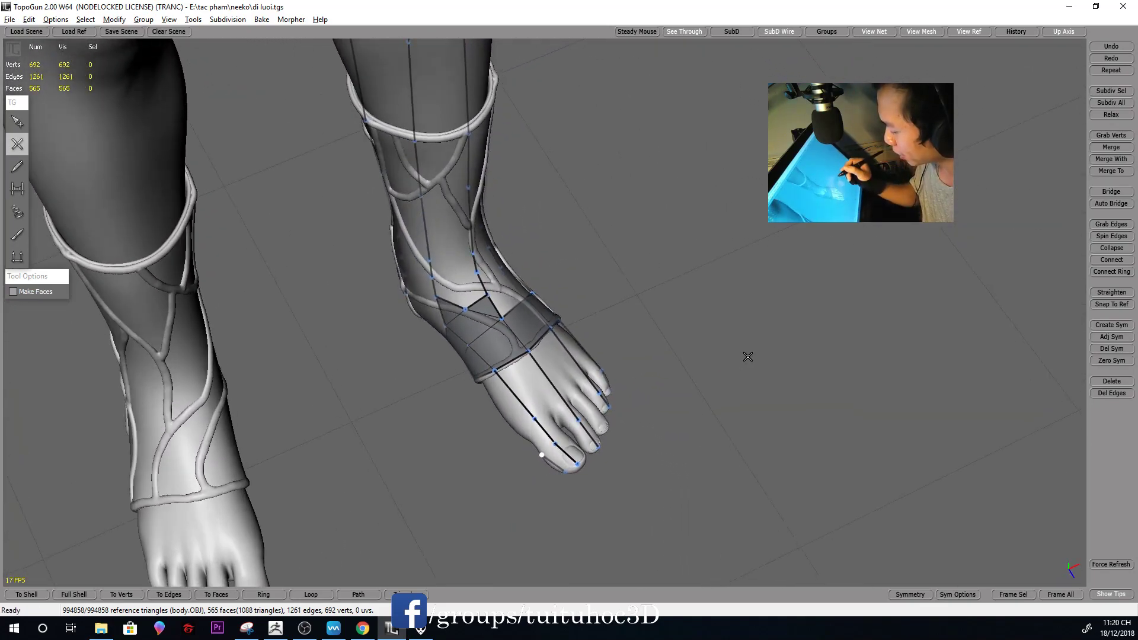
Cut a new edge along the inner side of the right big toe
mouse_move(519, 432)
middle_mouse_down()
mouse_move(604, 355)
mouse_move(522, 395)
middle_mouse_up()
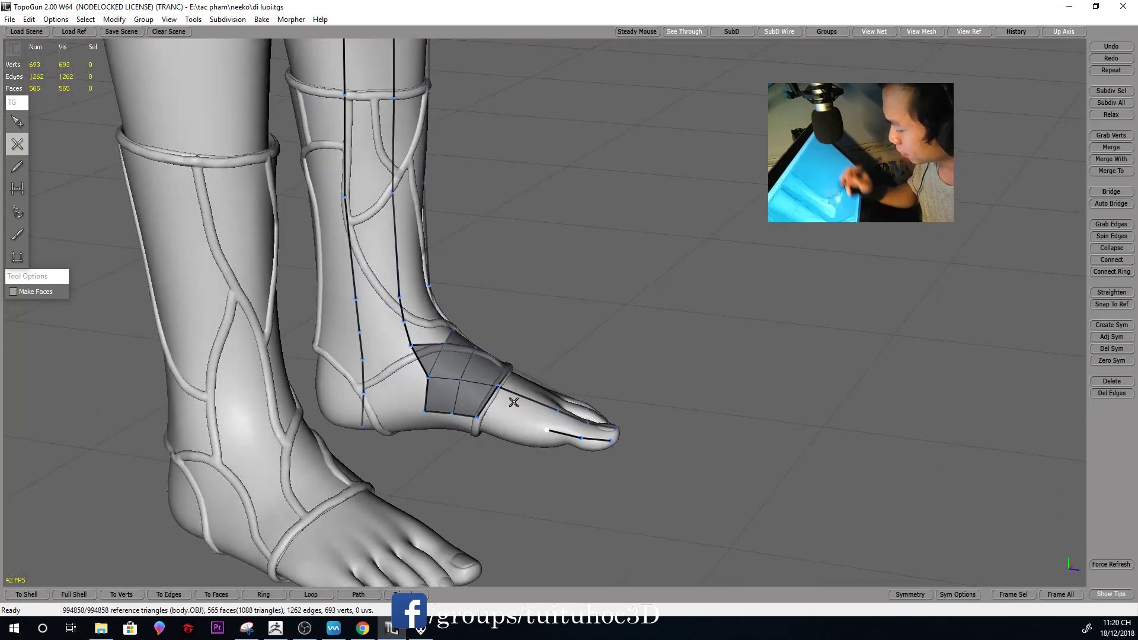
left_click(478, 418)
key("q")
mouse_move(593, 426)
middle_mouse_down()
mouse_move(772, 386)
mouse_move(717, 353)
mouse_move(777, 229)
mouse_move(750, 380)
mouse_move(780, 353)
mouse_move(703, 337)
middle_mouse_up()
left_click(547, 434)
Pull the new toe vertex slightly down-left onto the foot surface
middle_click_drag(509, 361, 490, 472)
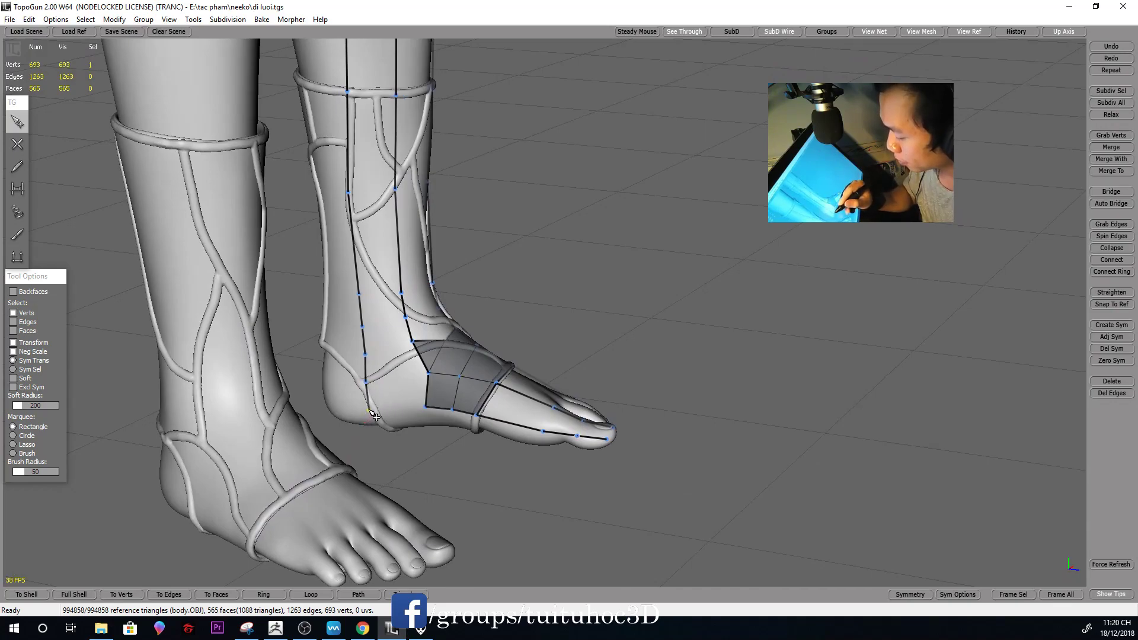
key("alt")
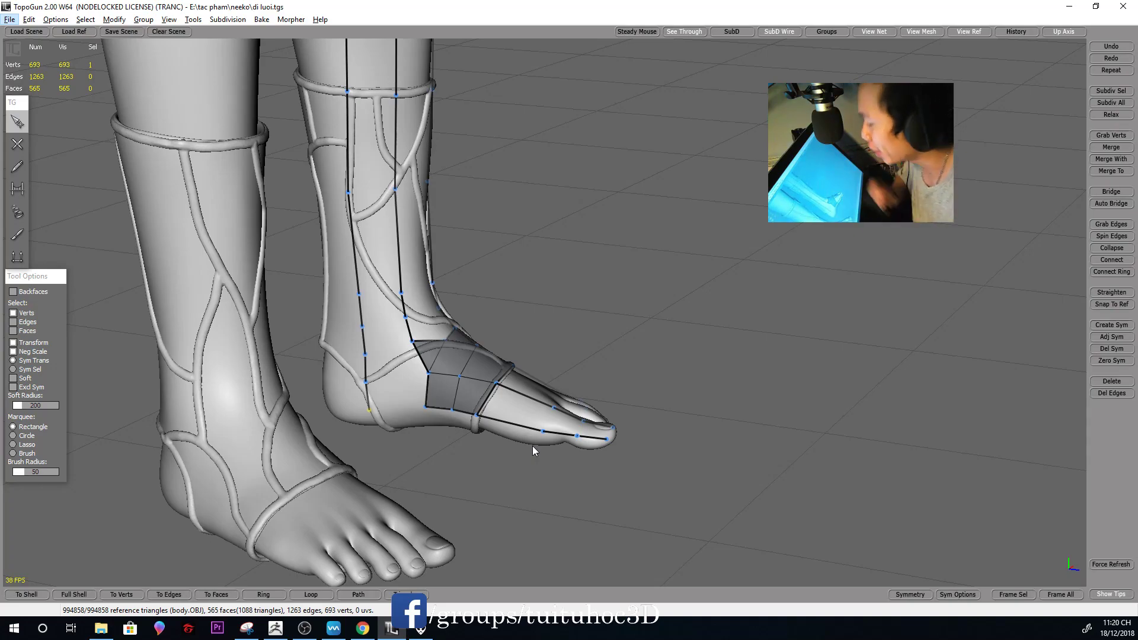
scroll(648, 320, "down", 2)
scroll(661, 296, "down", 2)
scroll(504, 380, "up", 3)
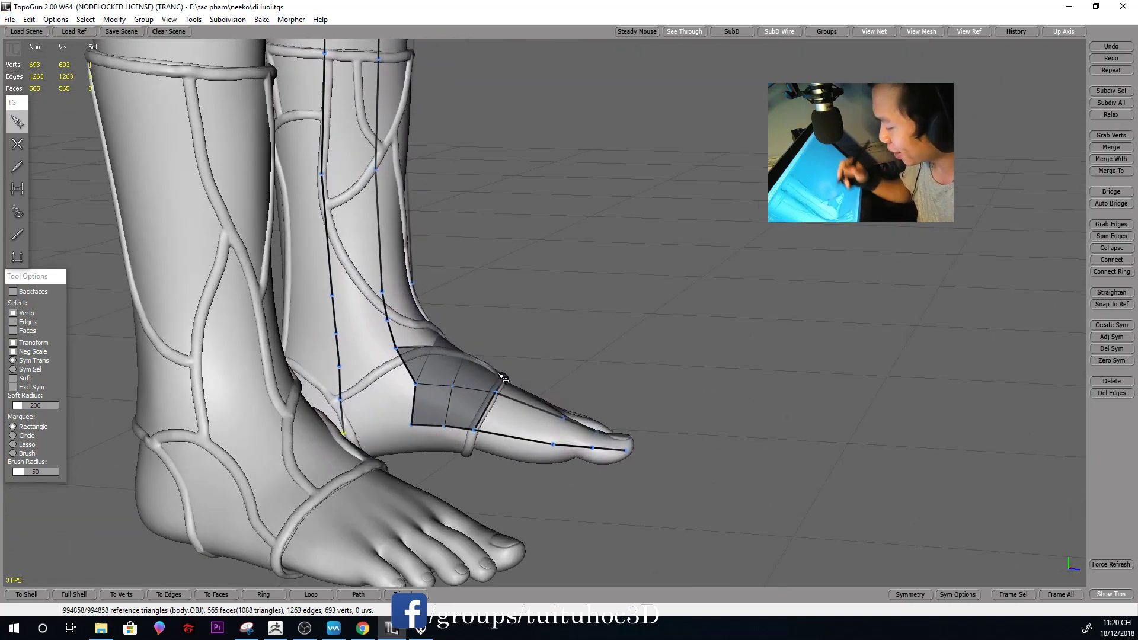
left_click_drag(418, 384, 413, 386)
mouse_move(570, 359)
right_mouse_down()
mouse_move(566, 409)
mouse_move(653, 314)
mouse_move(585, 313)
mouse_move(787, 285)
mouse_move(655, 276)
mouse_move(672, 310)
mouse_move(665, 368)
right_mouse_up()
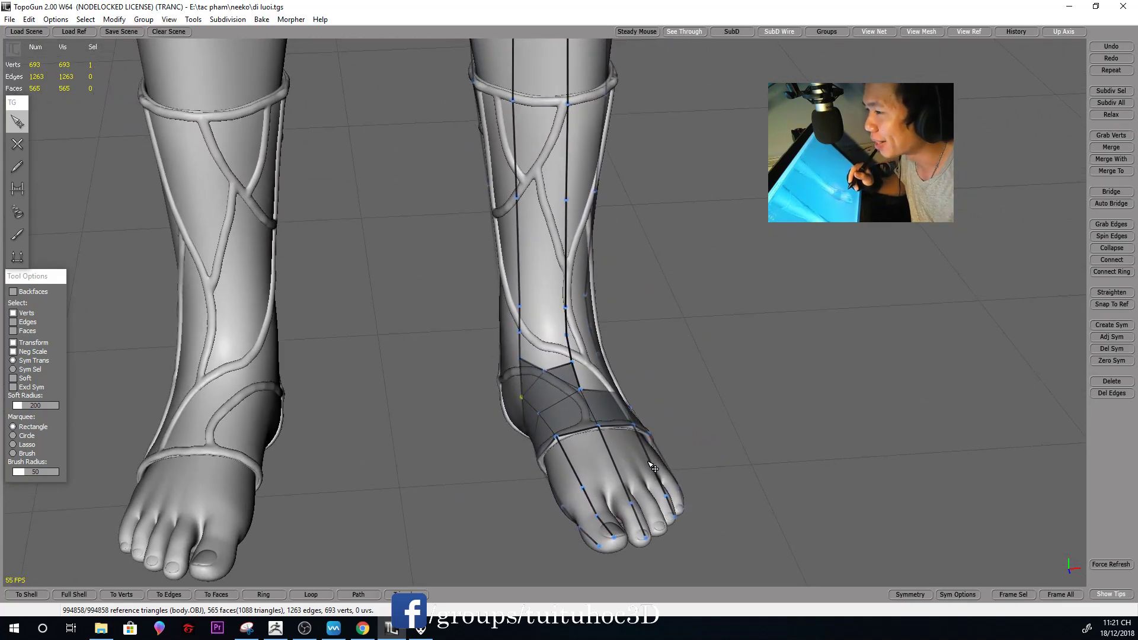
mouse_move(643, 396)
right_mouse_down()
mouse_move(729, 332)
mouse_move(555, 380)
right_mouse_up()
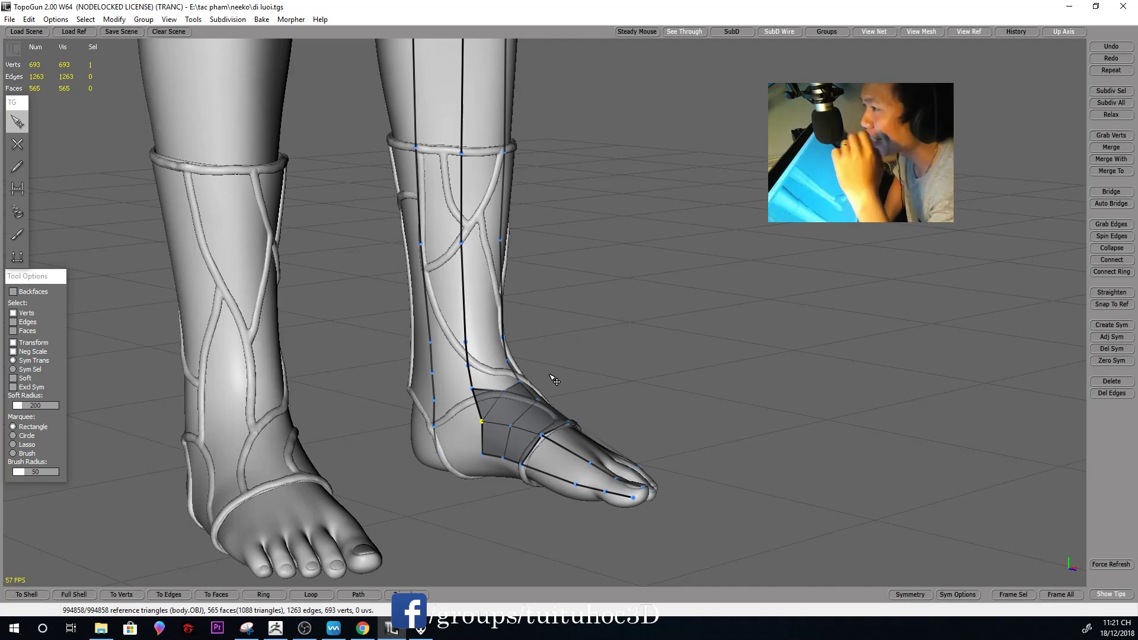
Connect the heel vertex to the leg vertex above and fill the heel gap with a quad
mouse_move(666, 326)
right_mouse_down("alt")
mouse_move(630, 341)
mouse_move(644, 350)
right_mouse_up("alt")
left_click_drag(644, 350, 654, 385, "alt")
key("c")
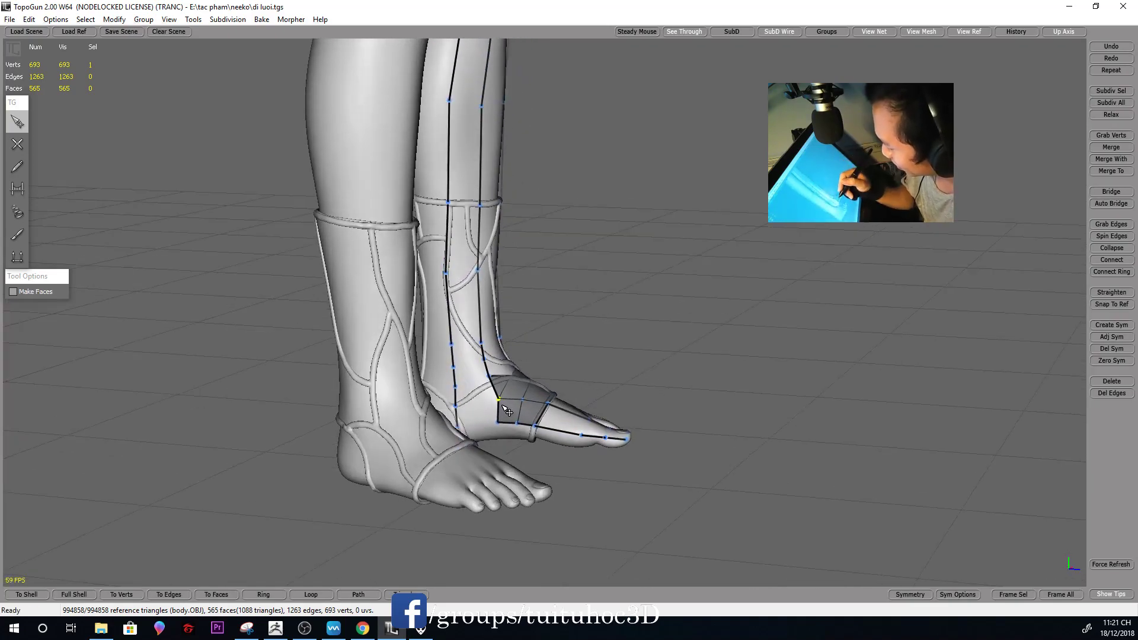
mouse_move(531, 381)
left_mouse_down("alt")
mouse_move(522, 386)
mouse_move(568, 383)
left_mouse_up("alt")
left_click(458, 406)
key("s")
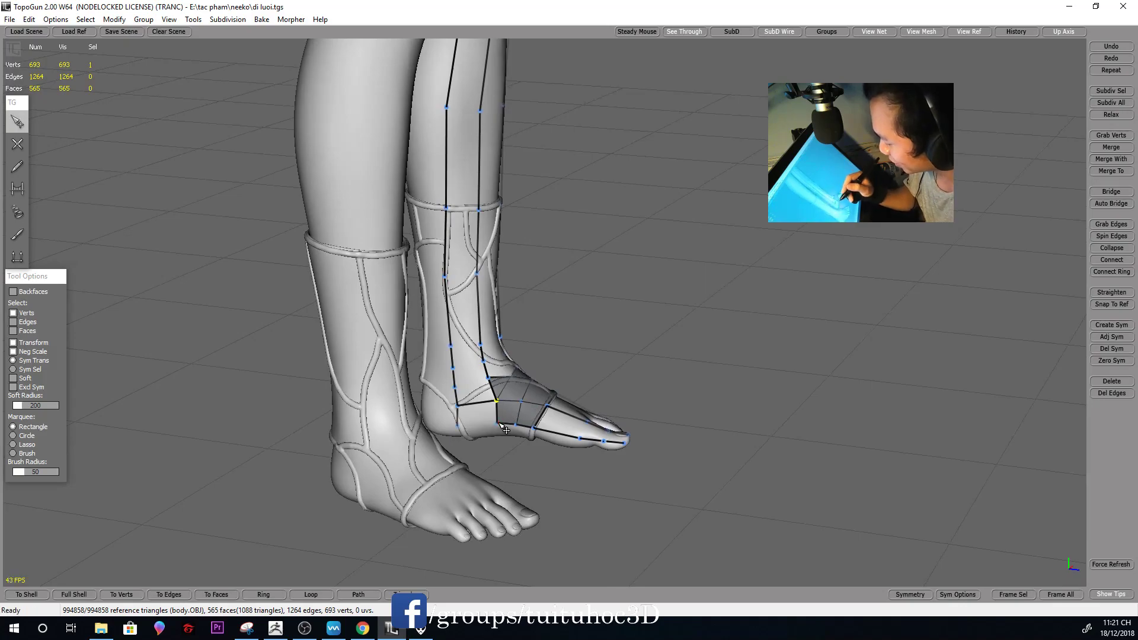
key("c")
left_click(469, 426)
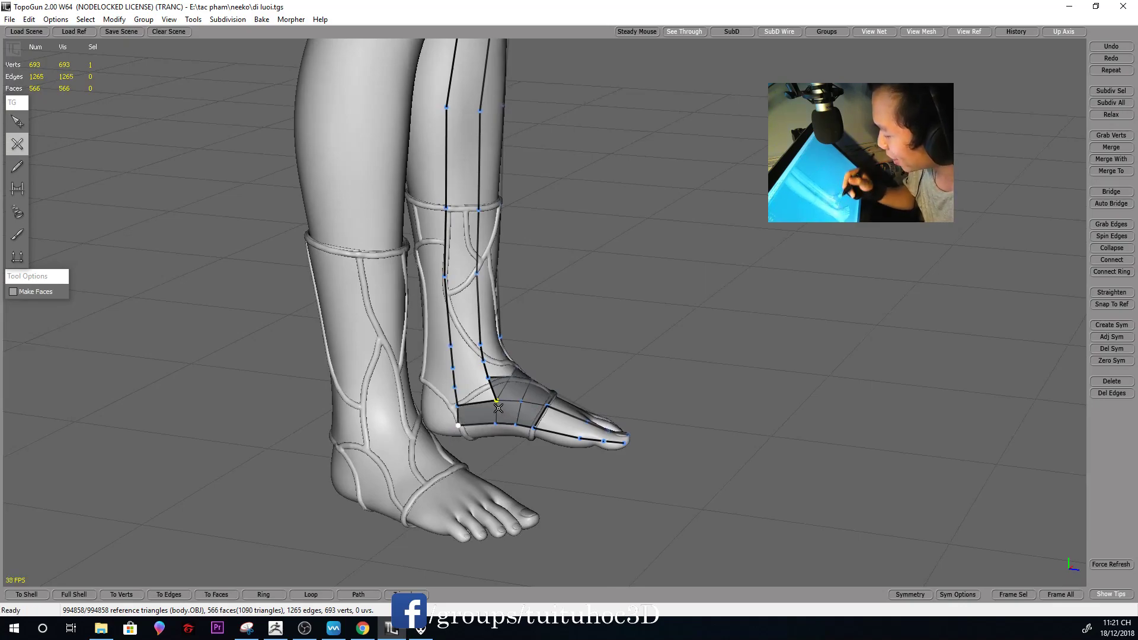
left_click_drag(468, 426, 486, 387, "alt")
Fill a new face near the right ankle
key("c")
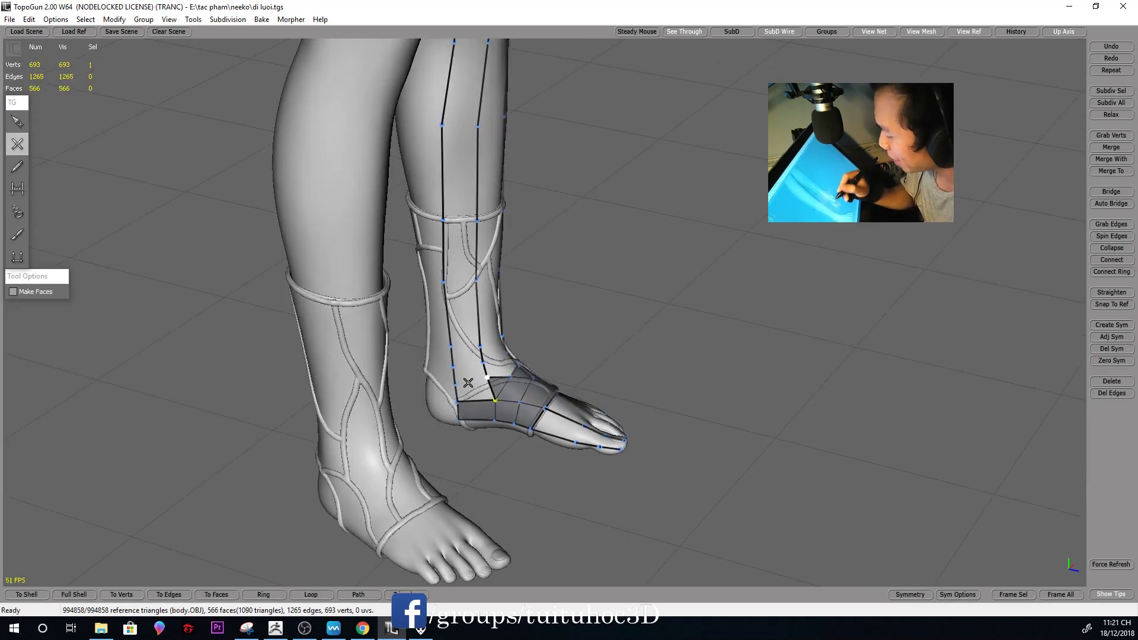
left_click(468, 383)
key("s")
mouse_move(610, 373)
left_mouse_down("alt")
mouse_move(535, 372)
mouse_move(506, 425)
left_mouse_up("alt")
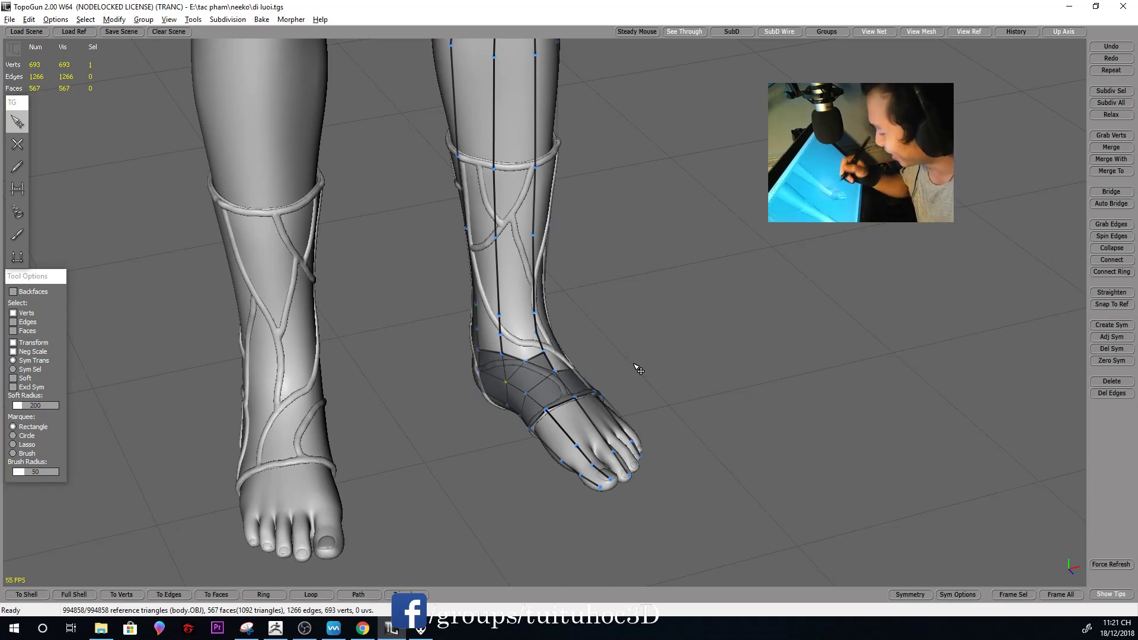
middle_click_drag(637, 364, 631, 360)
scroll(631, 361, "up", 2)
Add a triangular face up the ankle, another ankle face and one on the foot's side
key("c")
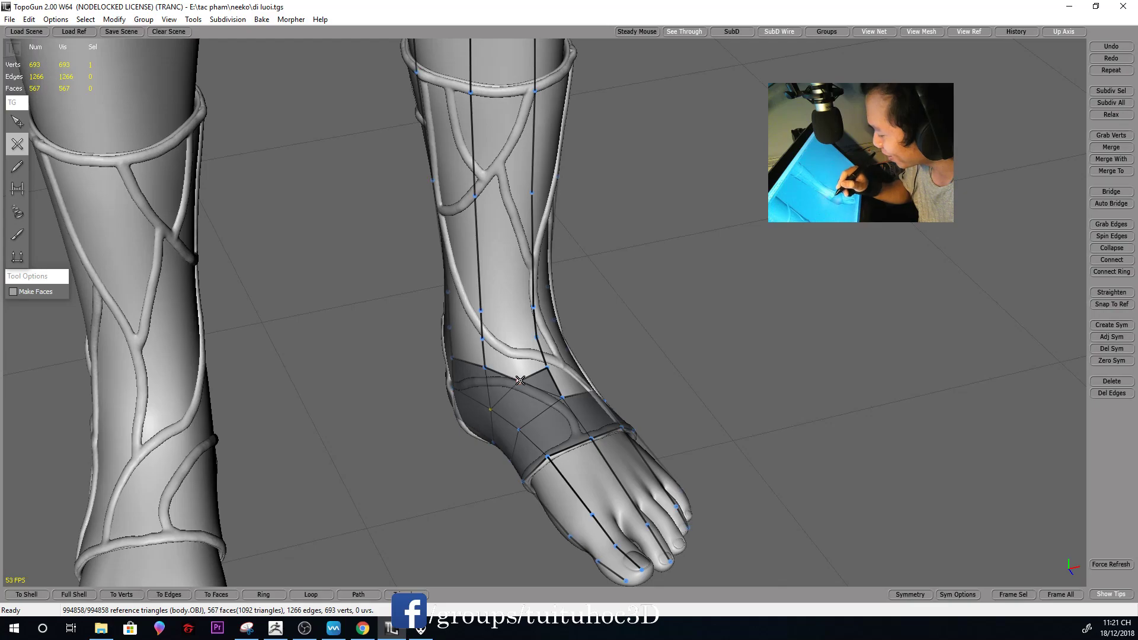
left_click(536, 337)
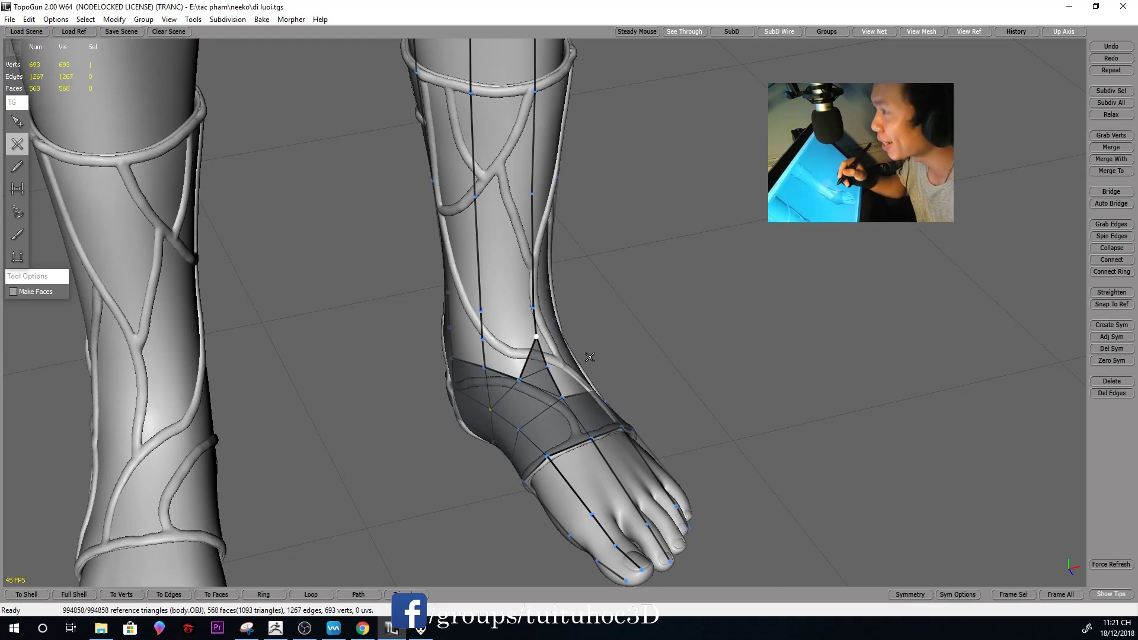
key("s")
key("c")
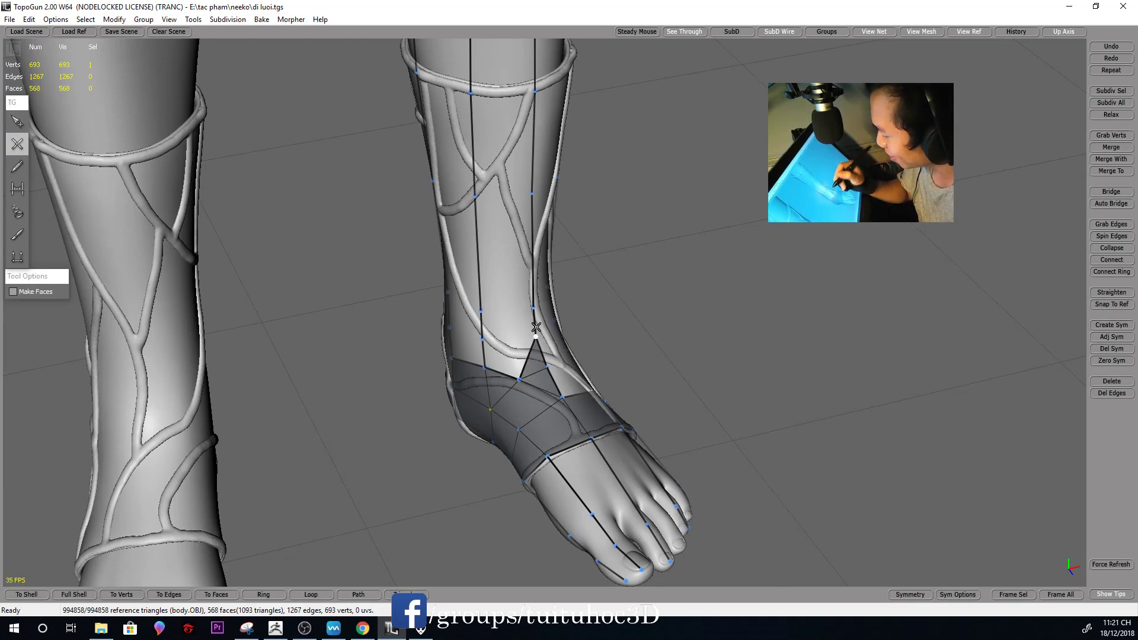
left_click(480, 341)
middle_click_drag(481, 342, 541, 326)
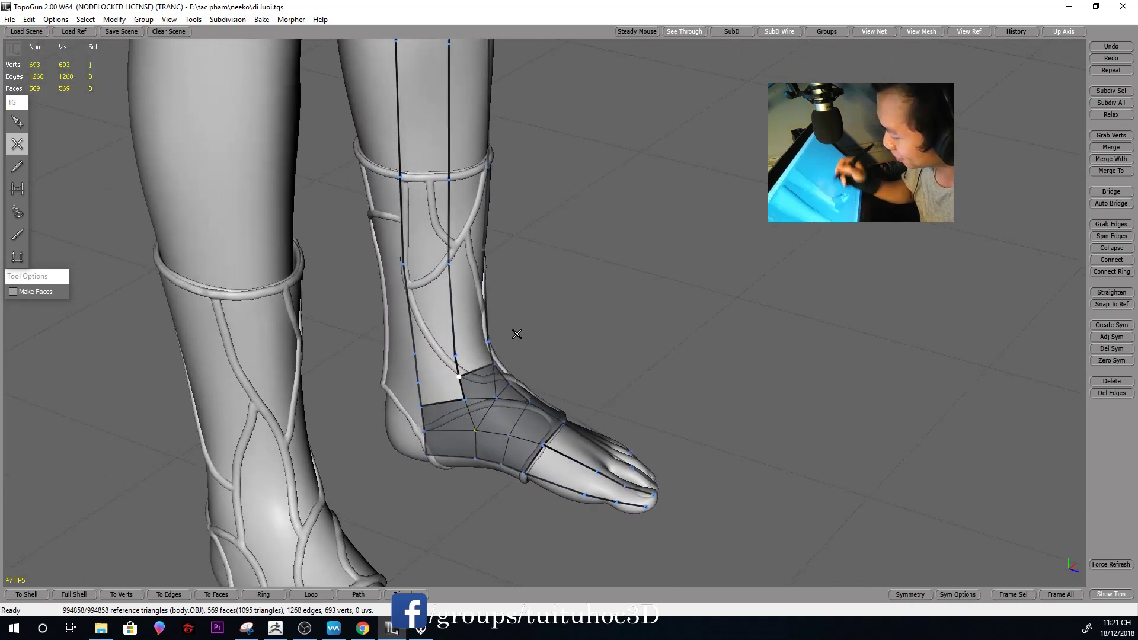
left_click(418, 384)
key("s")
mouse_move(620, 348)
middle_mouse_down()
mouse_move(645, 297)
mouse_move(652, 315)
mouse_move(635, 279)
mouse_move(655, 315)
mouse_move(693, 259)
mouse_move(720, 254)
mouse_move(709, 253)
mouse_move(703, 284)
mouse_move(731, 255)
middle_mouse_up()
Place a new vertex at the tip of the right big toe
key("e")
left_click(721, 224)
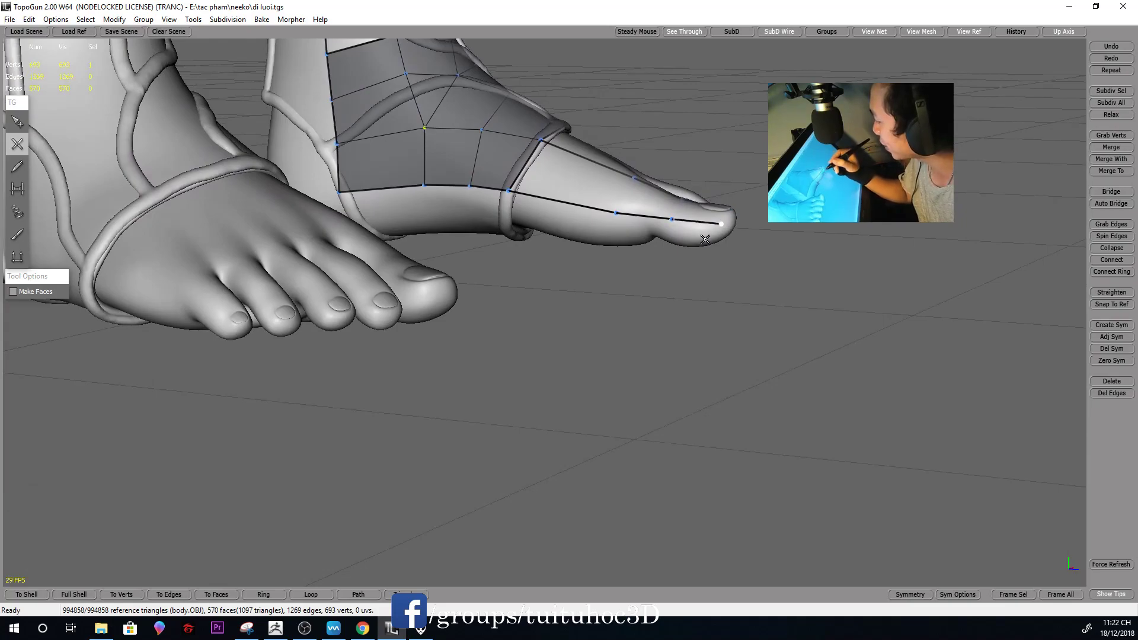
middle_click_drag(784, 246, 700, 271)
key("s")
key("e")
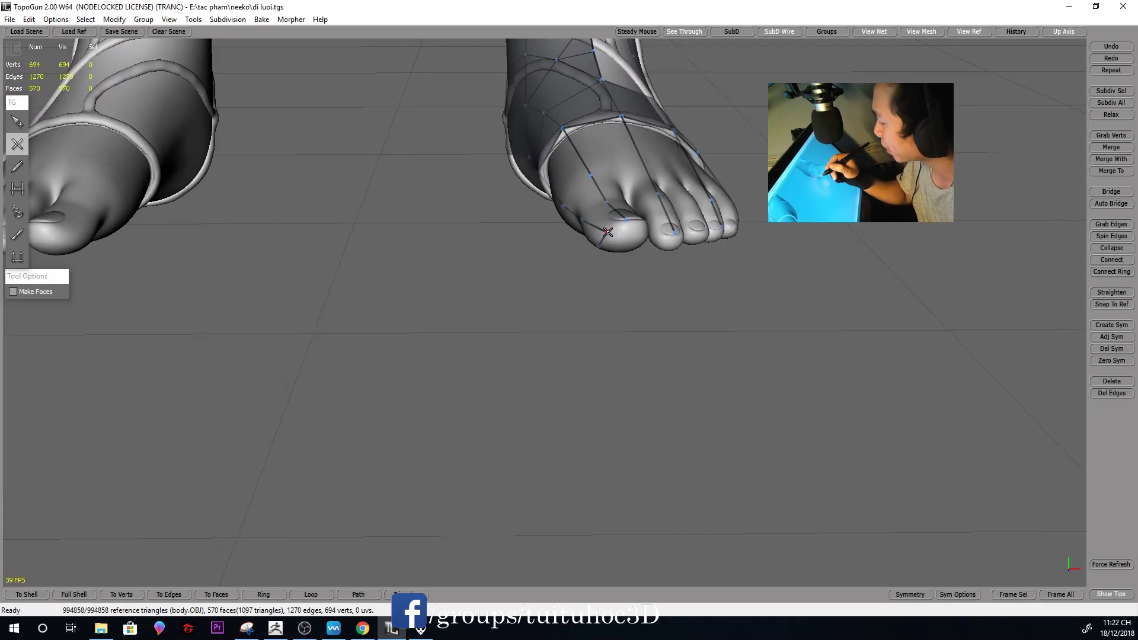
mouse_move(626, 232)
middle_mouse_down()
mouse_move(613, 259)
mouse_move(703, 274)
mouse_move(731, 413)
mouse_move(767, 267)
mouse_move(640, 253)
middle_mouse_up()
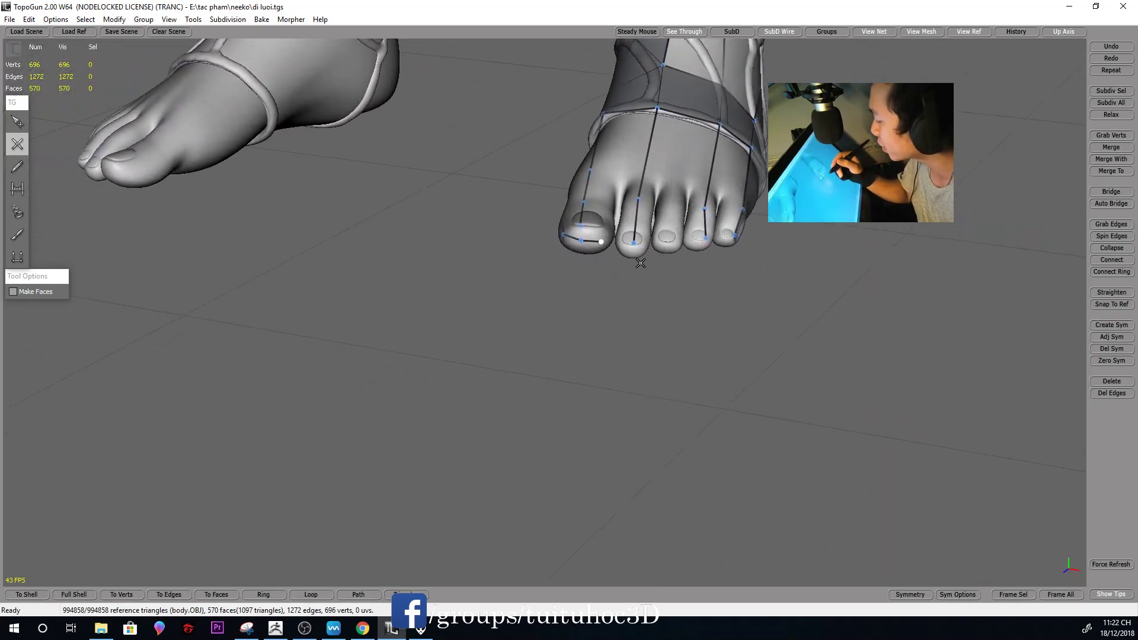
key("q")
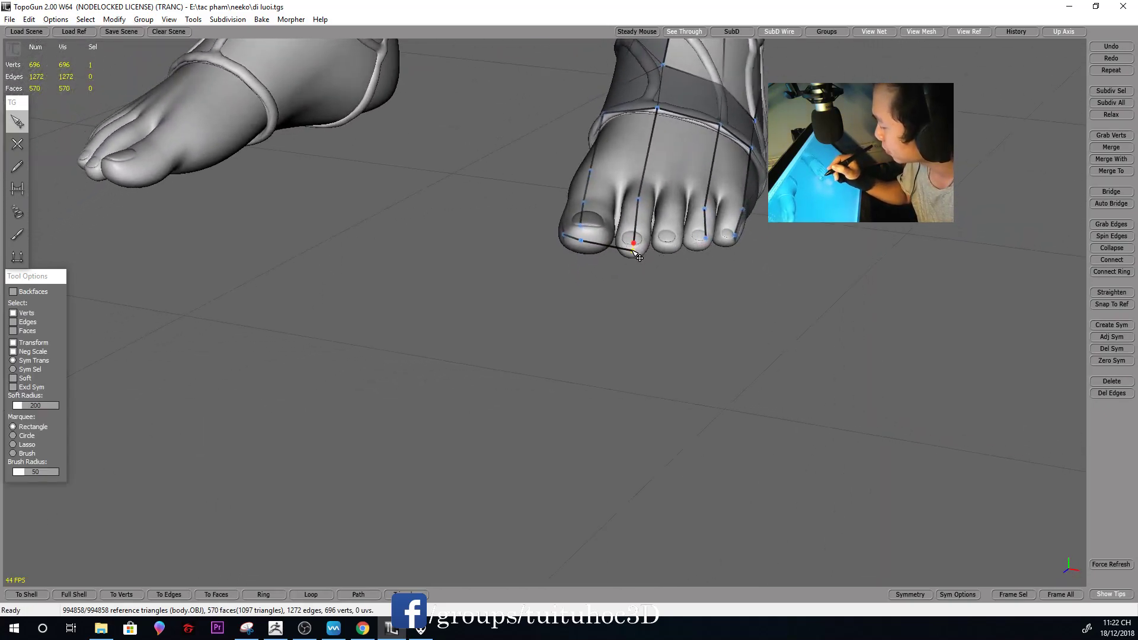
mouse_move(668, 250)
middle_mouse_down()
mouse_move(711, 241)
mouse_move(770, 196)
mouse_move(869, 264)
mouse_move(932, 241)
mouse_move(904, 238)
mouse_move(766, 169)
middle_mouse_up()
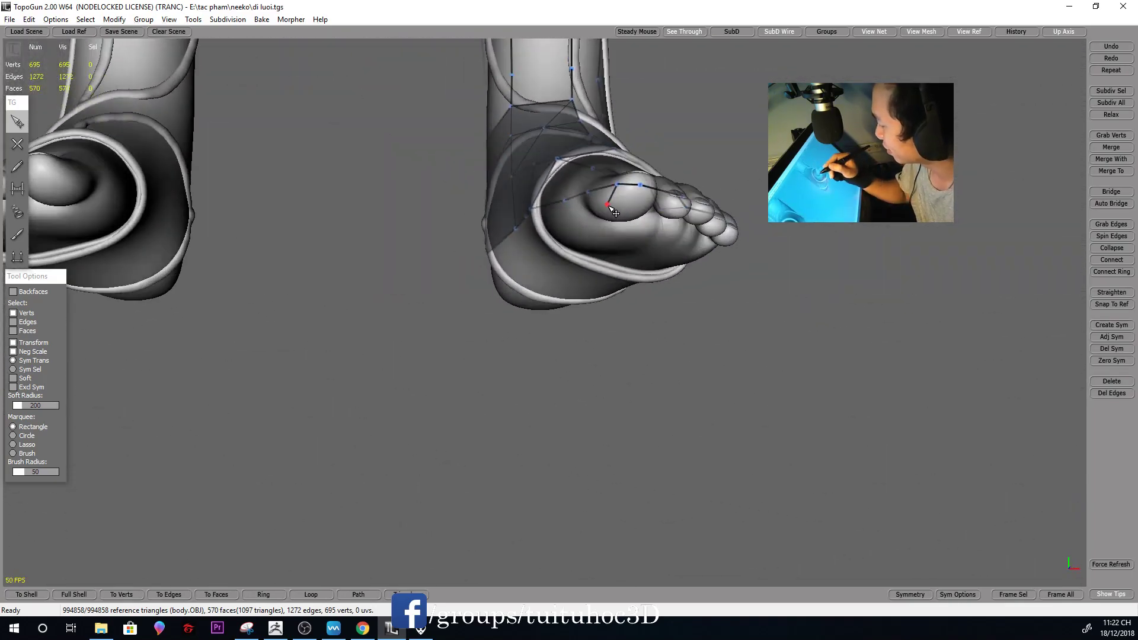
Add another toe vertex and connect an edge across the toe tips
key("2")
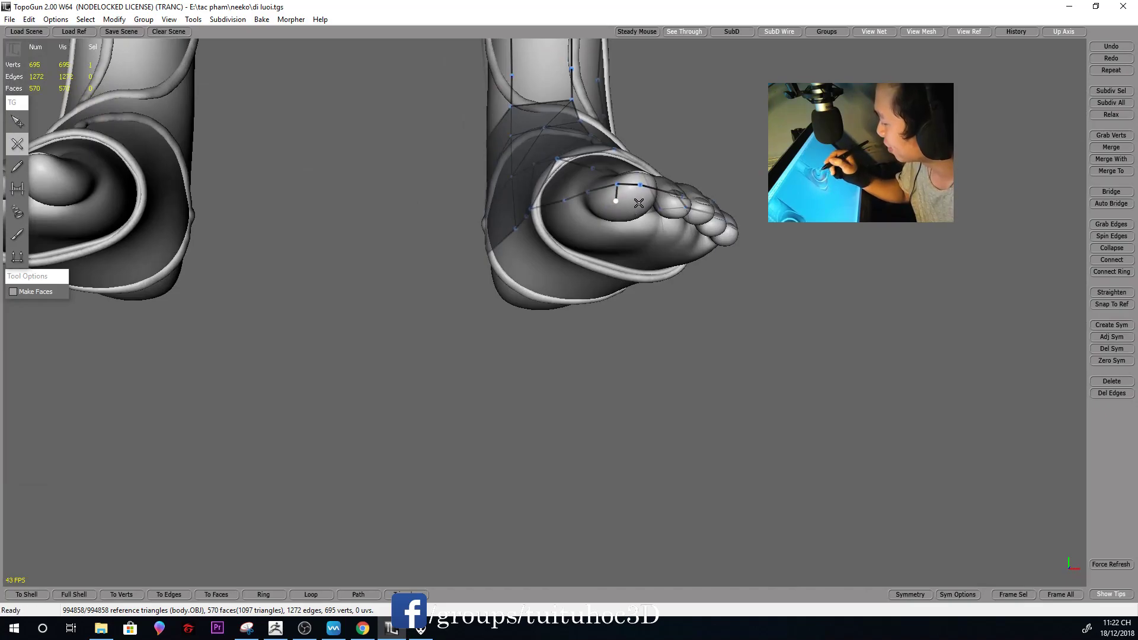
mouse_move(757, 208)
middle_mouse_down()
mouse_move(691, 247)
mouse_move(646, 225)
mouse_move(702, 229)
mouse_move(719, 318)
middle_mouse_up()
left_click(698, 238)
key("q")
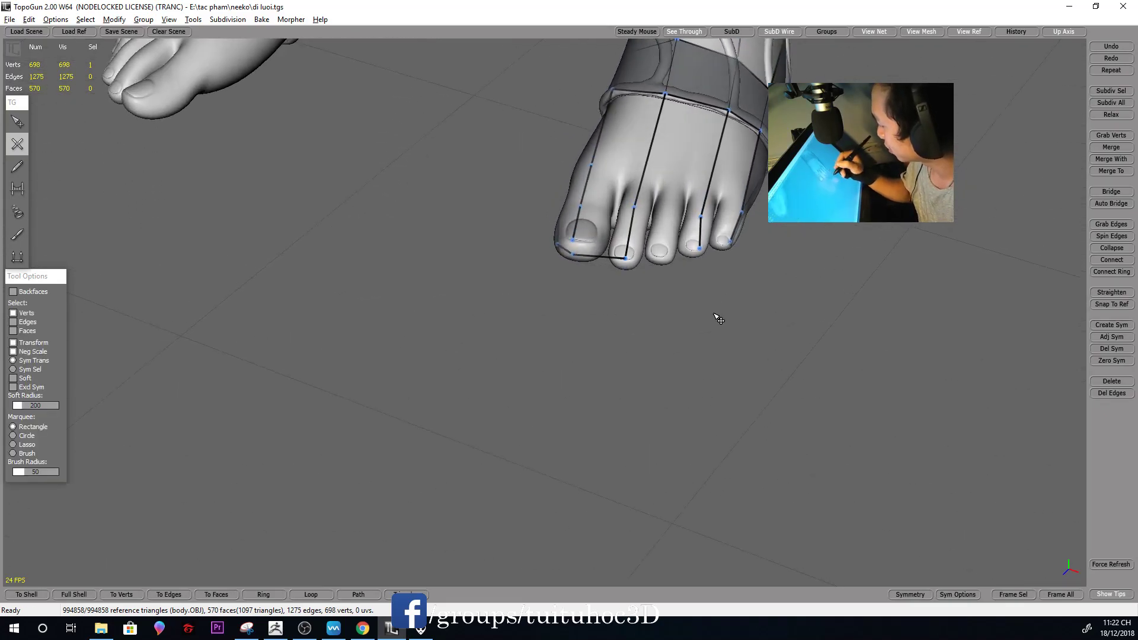
mouse_move(700, 255)
middle_mouse_down()
mouse_move(744, 272)
mouse_move(736, 374)
mouse_move(750, 188)
mouse_move(698, 220)
mouse_move(726, 222)
mouse_move(769, 350)
middle_mouse_up()
key("w")
left_click(698, 220)
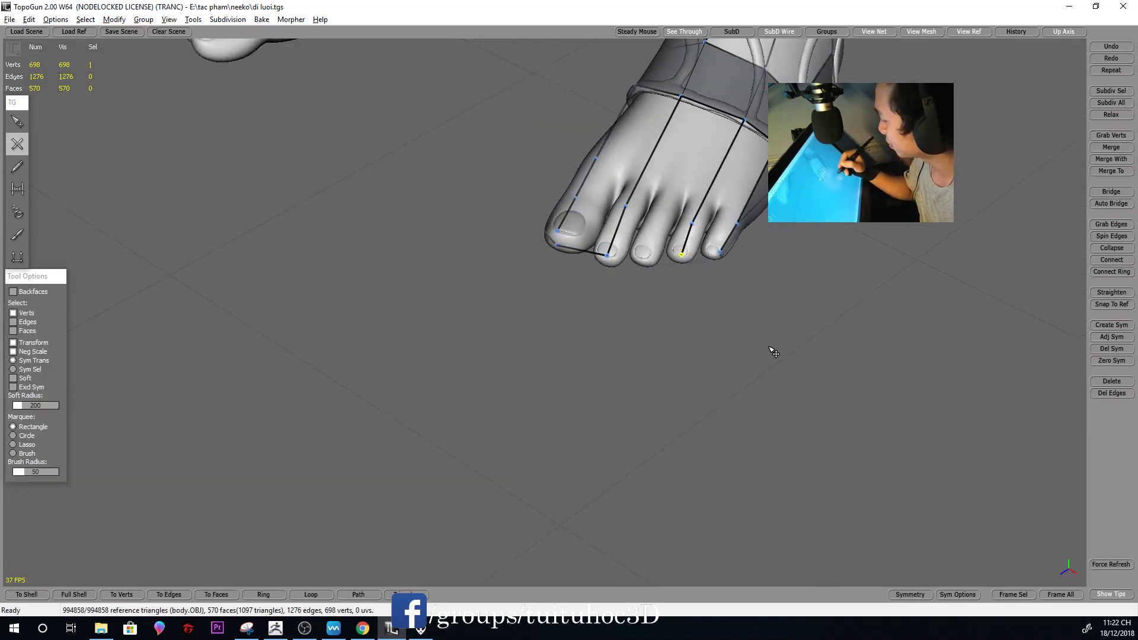
left_click(682, 256)
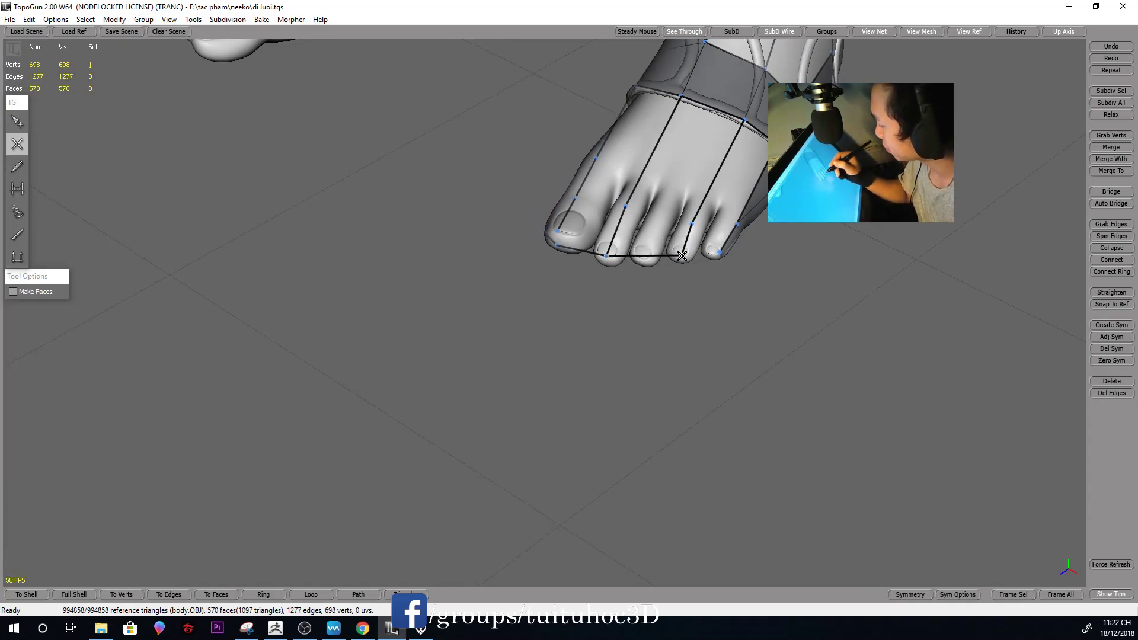
mouse_move(739, 246)
middle_mouse_down()
mouse_move(744, 262)
mouse_move(616, 340)
middle_mouse_up()
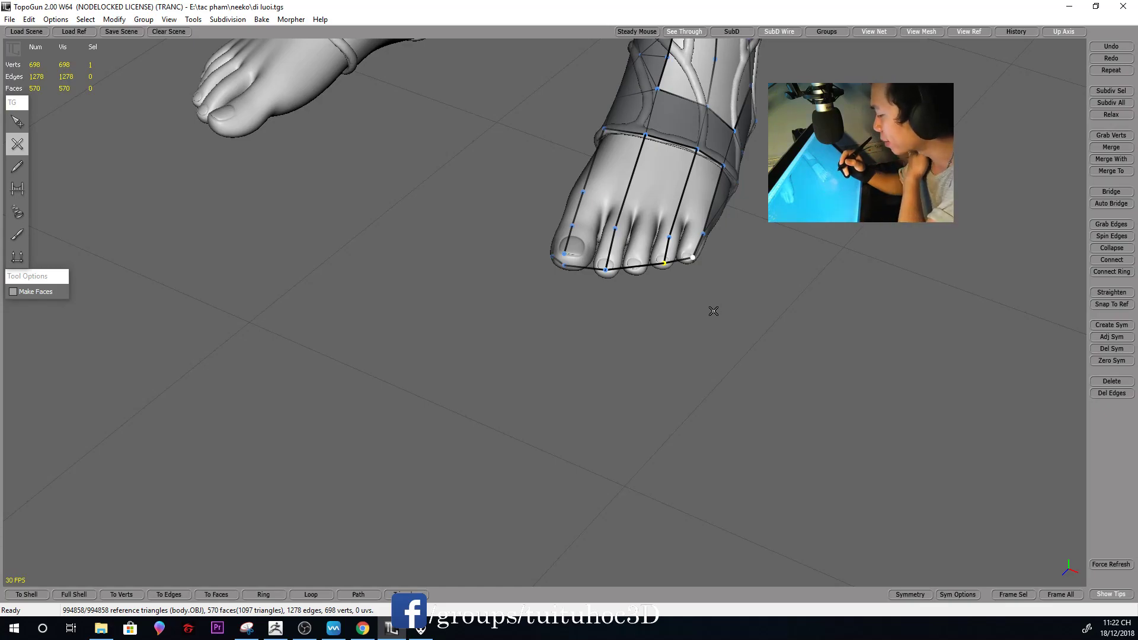
Add a row of vertices and edges along the underside of the big toe
mouse_move(713, 290)
middle_mouse_down()
mouse_move(750, 206)
mouse_move(742, 223)
middle_mouse_up()
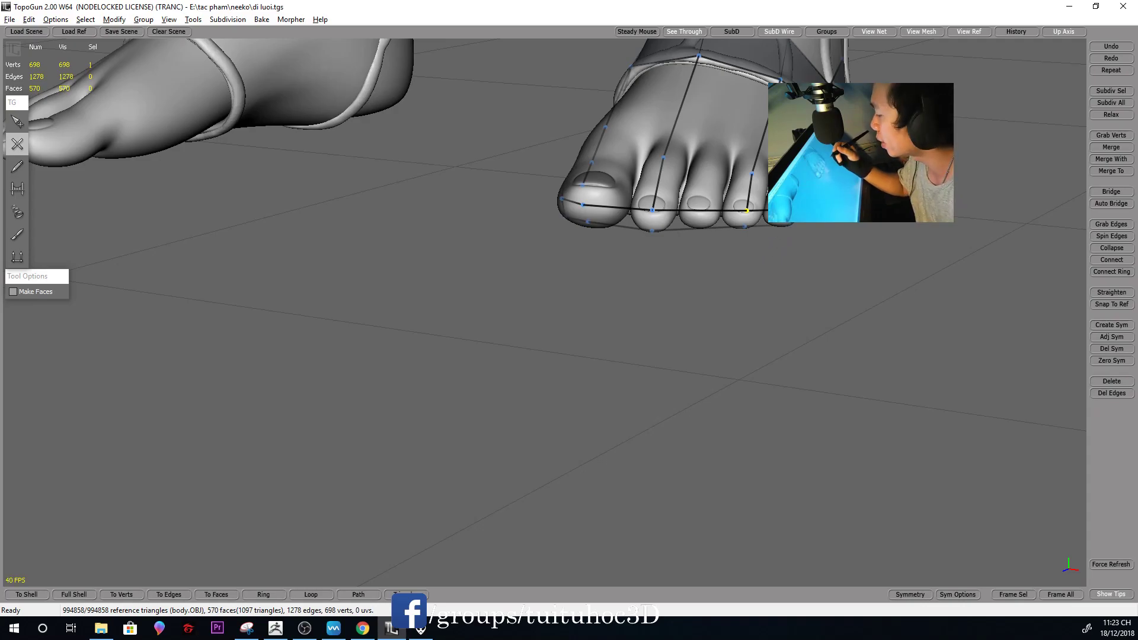
scroll(751, 233, "down", 2)
scroll(751, 233, "down", 2)
scroll(751, 233, "down", 2)
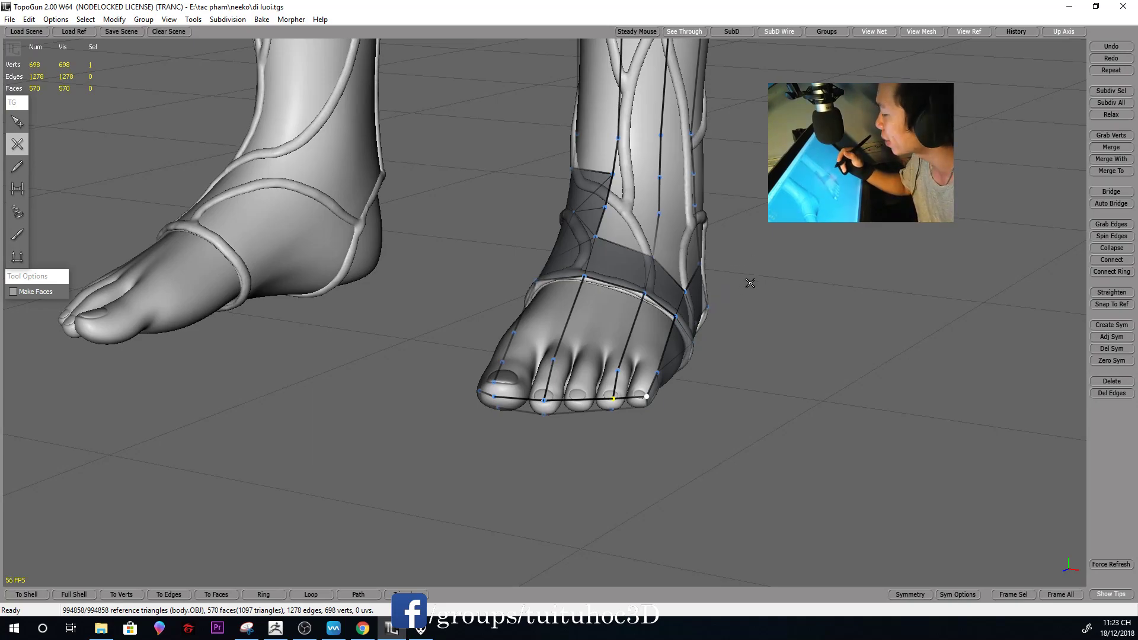
right_click_drag(750, 284, 802, 297)
mouse_move(650, 320)
right_mouse_down()
mouse_move(724, 249)
mouse_move(719, 269)
right_mouse_up()
key("1")
key("2")
mouse_move(670, 388)
right_mouse_down()
mouse_move(699, 412)
mouse_move(716, 406)
right_mouse_up()
left_click(623, 442)
right_click_drag(647, 425, 565, 419)
left_click(546, 439)
left_click(394, 425)
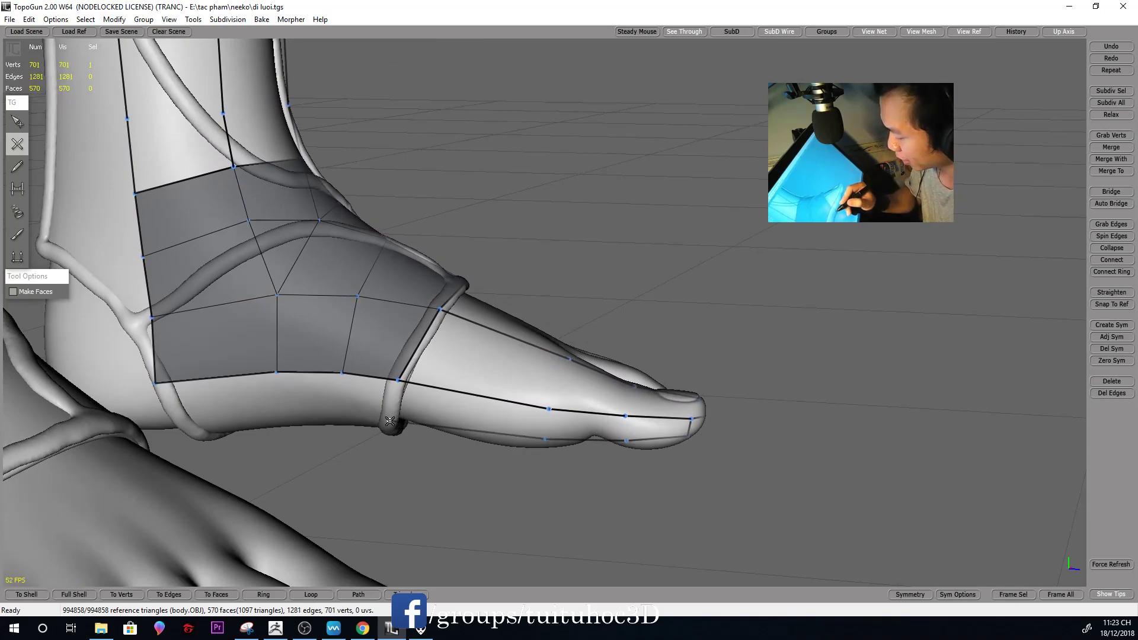
right_click_drag(455, 368, 360, 418)
left_click(359, 418)
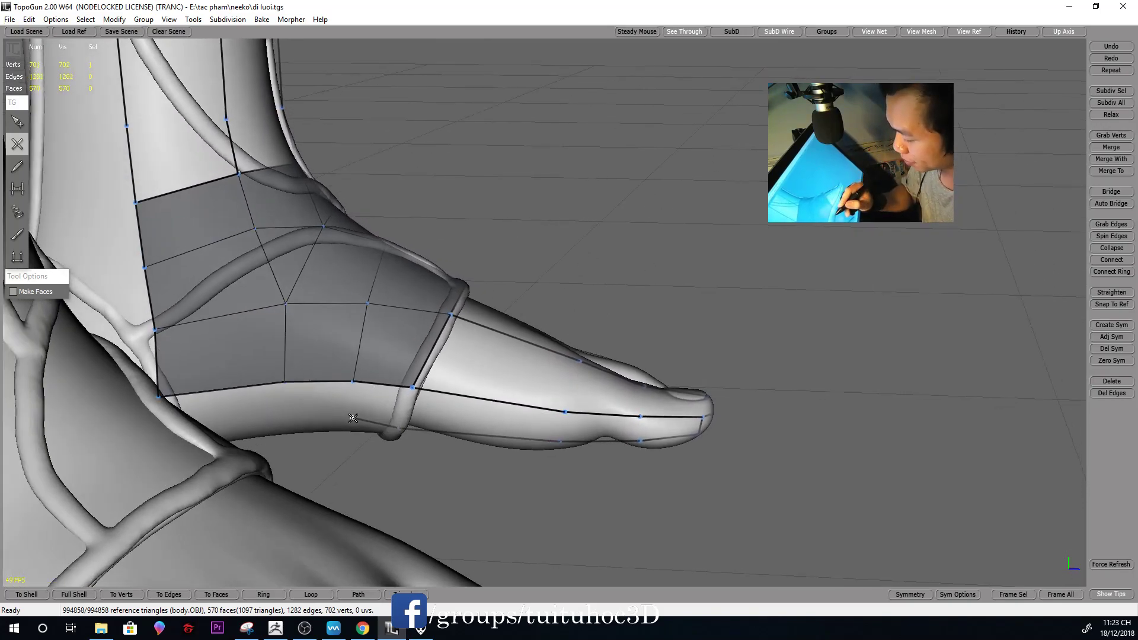
left_click(290, 420)
Add an edge at the heel of the right foot
mouse_move(290, 420)
right_mouse_down()
mouse_move(423, 358)
mouse_move(473, 354)
right_mouse_up()
scroll(423, 358, "down", 5)
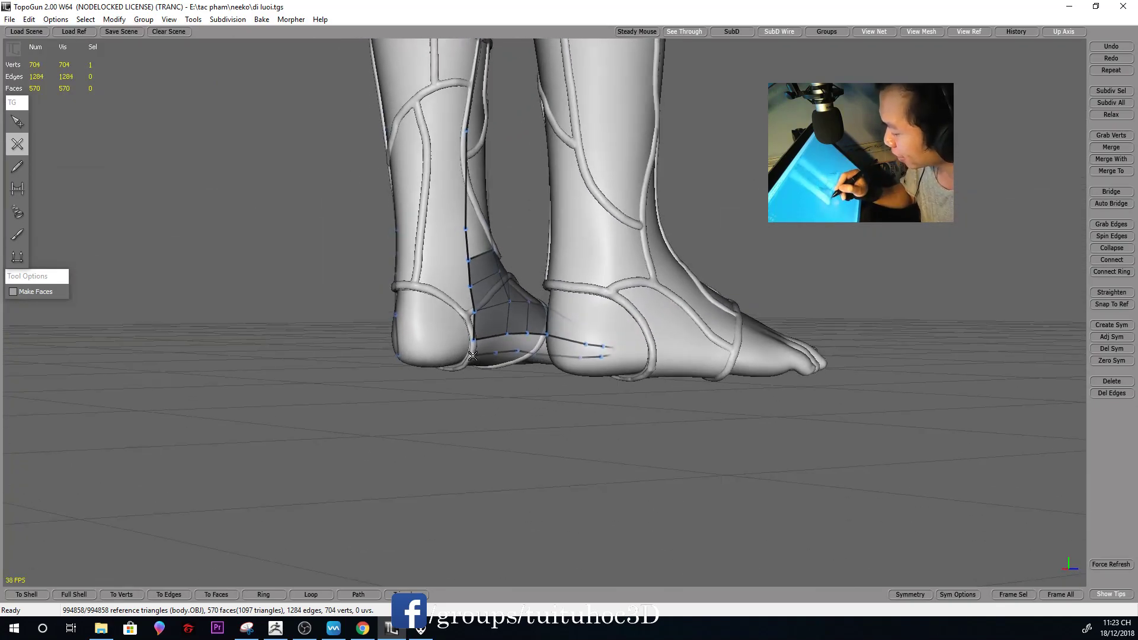
right_click_drag(544, 322, 519, 320)
left_click(465, 341)
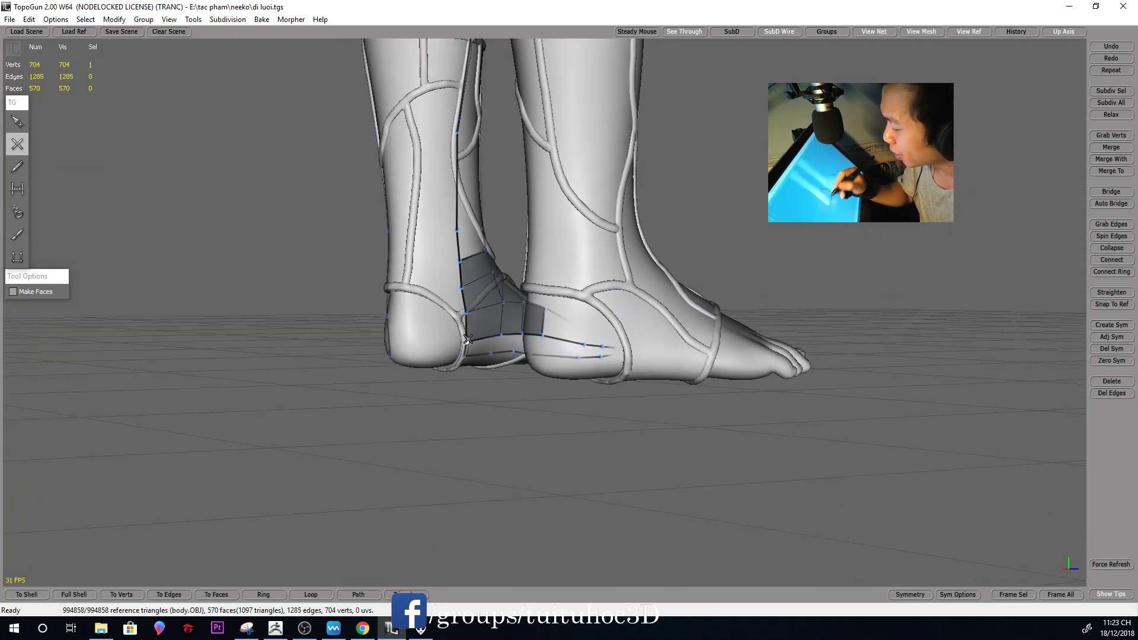
key("q")
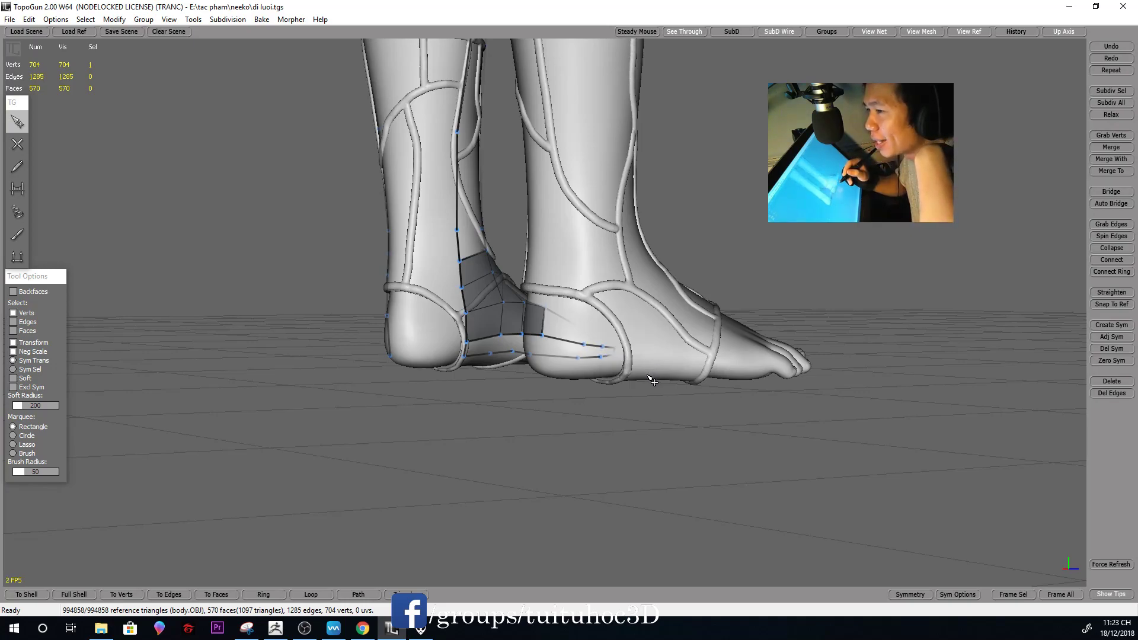
Build new vertices from the ankle vertex at the ankle and heel, reaching 707 vertices
mouse_move(674, 325)
middle_mouse_down()
mouse_move(569, 315)
mouse_move(599, 320)
middle_mouse_up()
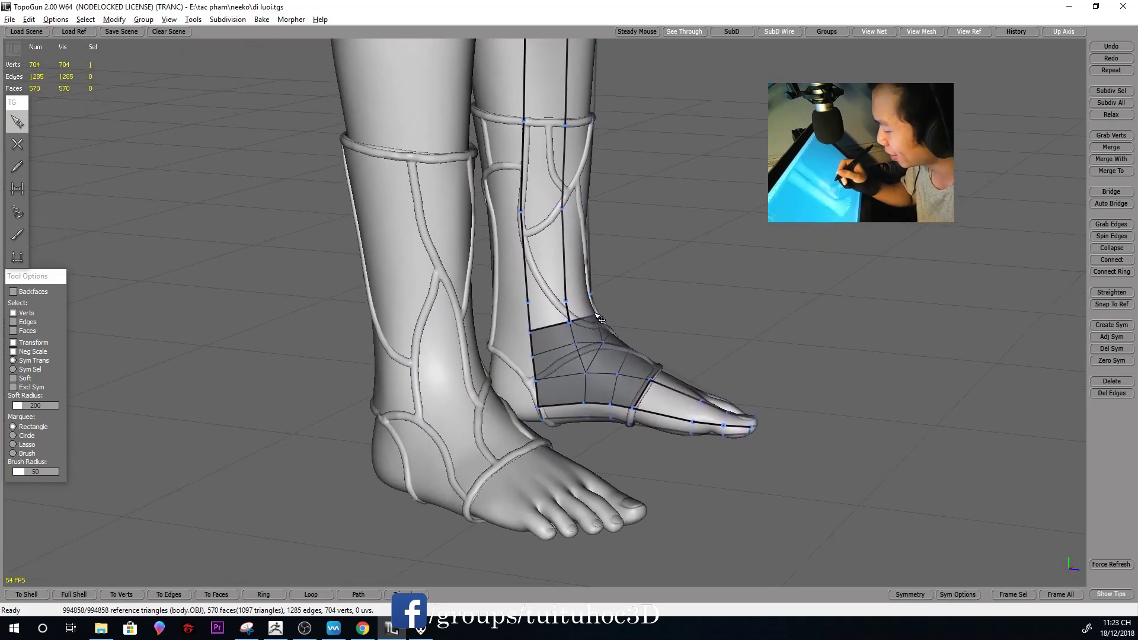
scroll(600, 320, "up", 2)
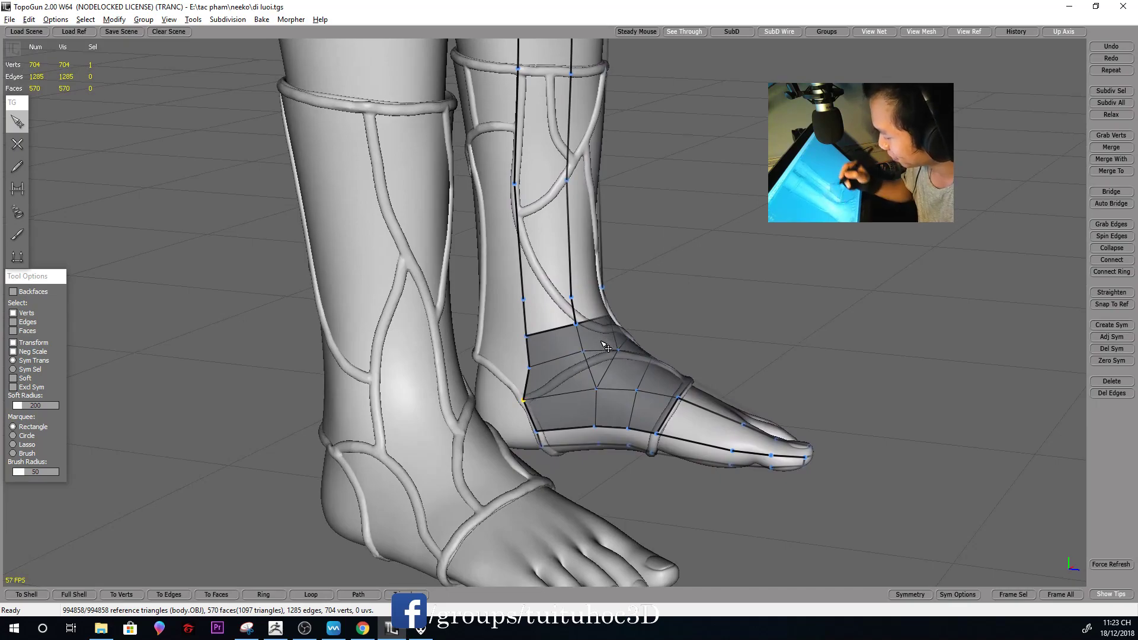
left_click(525, 333)
left_click(528, 366)
key("c")
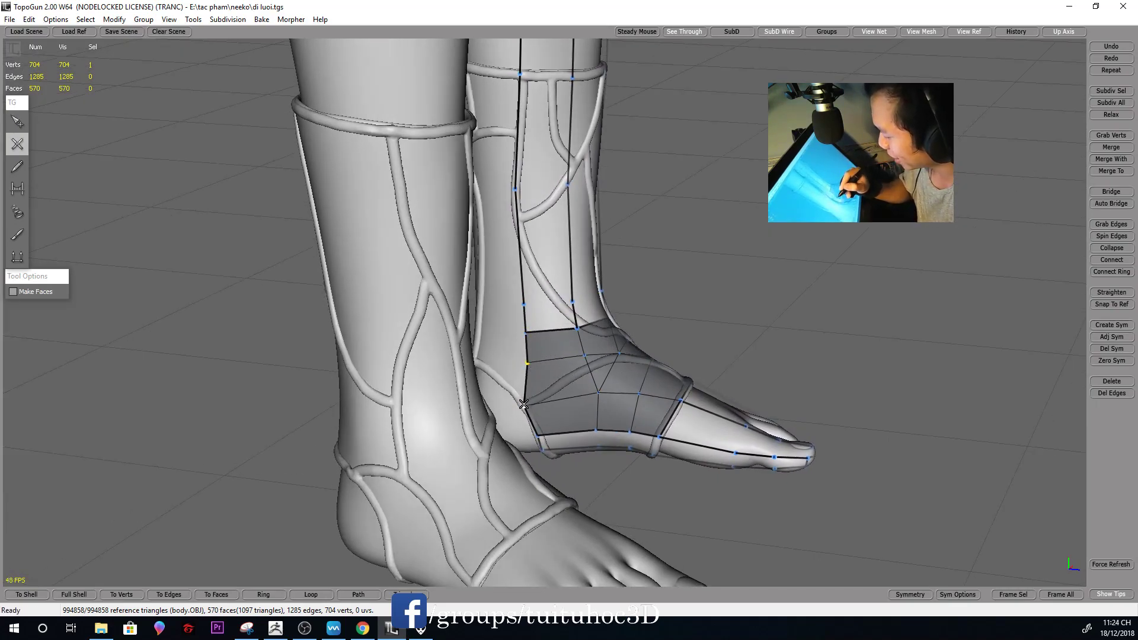
left_click(502, 376)
mouse_move(501, 377)
middle_mouse_down()
mouse_move(818, 353)
mouse_move(735, 387)
middle_mouse_up()
left_click(554, 407)
key("s")
Add a heel vertex and connect it to existing vertices with new edges
key("c")
left_click(707, 389)
middle_click_drag(724, 382, 809, 377)
left_click(814, 376)
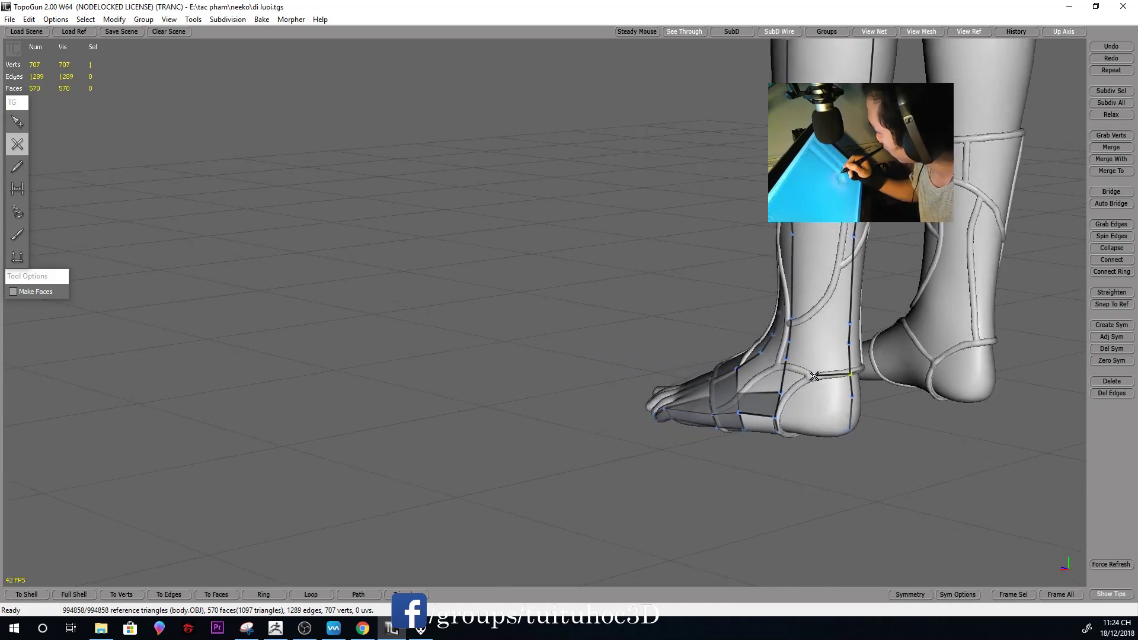
left_click(786, 365)
key("s")
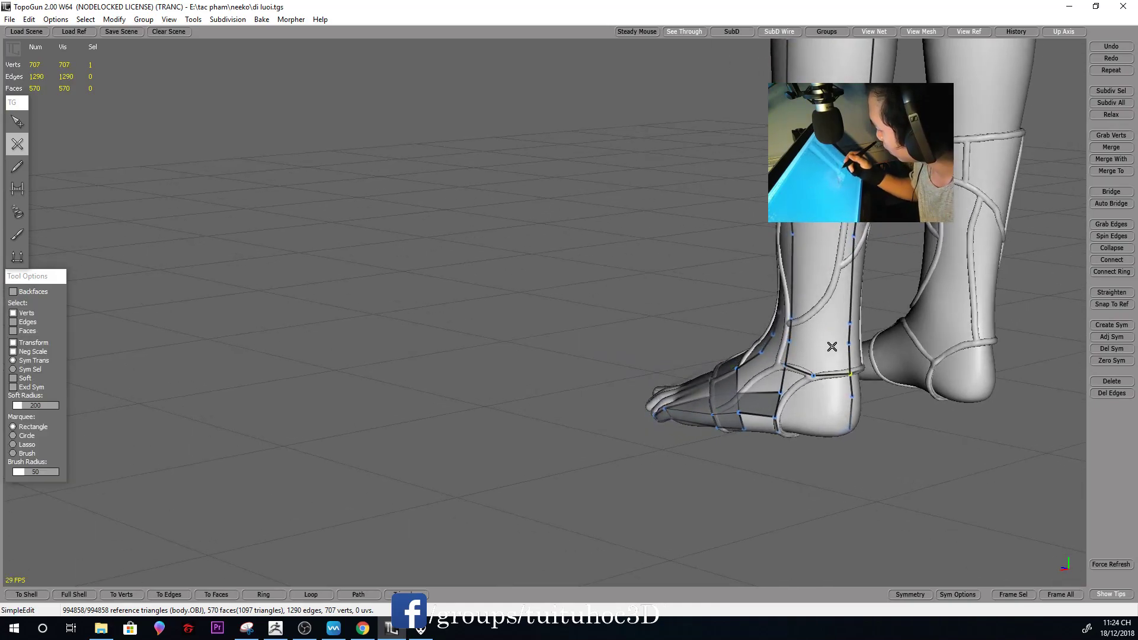
Close a triangular face at the heel
mouse_move(830, 364)
middle_mouse_down()
mouse_move(868, 395)
mouse_move(819, 389)
middle_mouse_up()
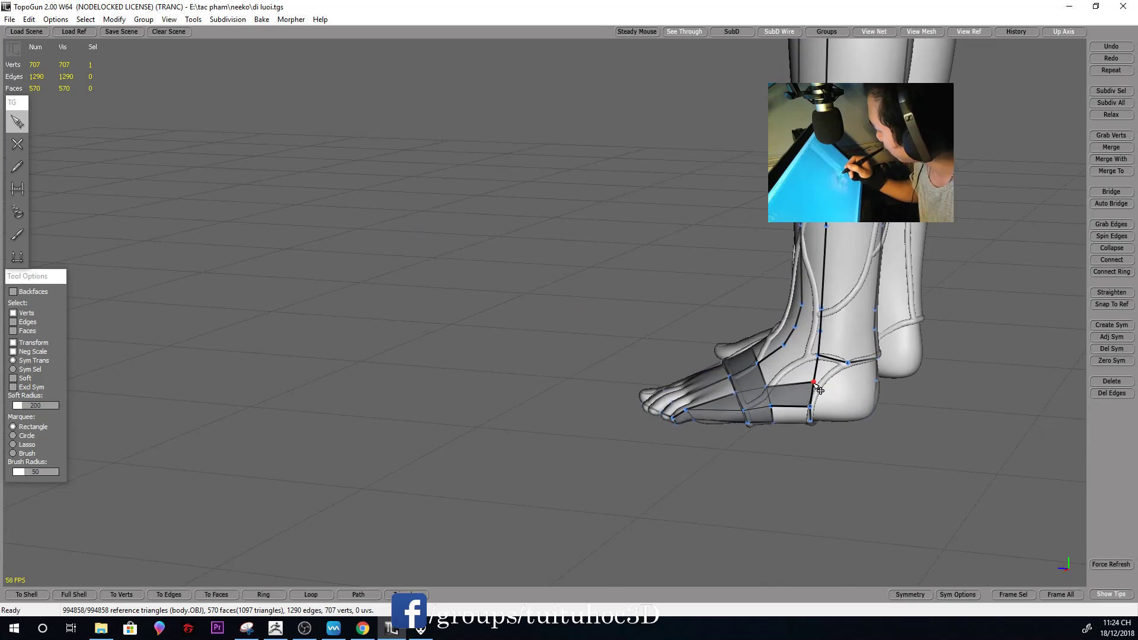
key("c")
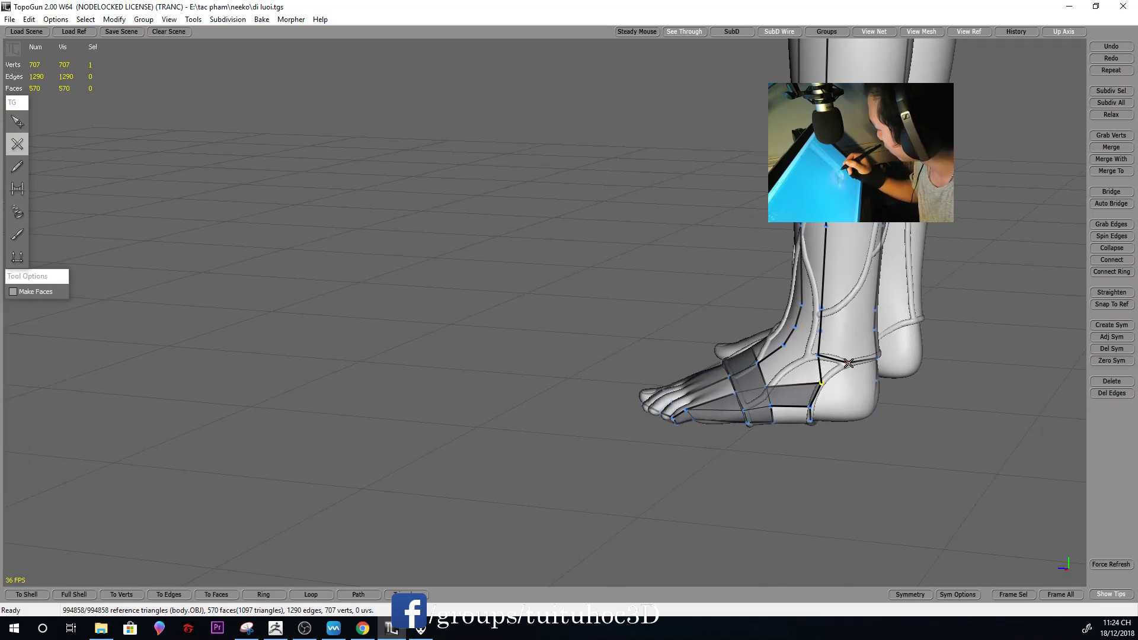
left_click(830, 372)
key("s")
middle_click_drag(830, 377, 782, 386)
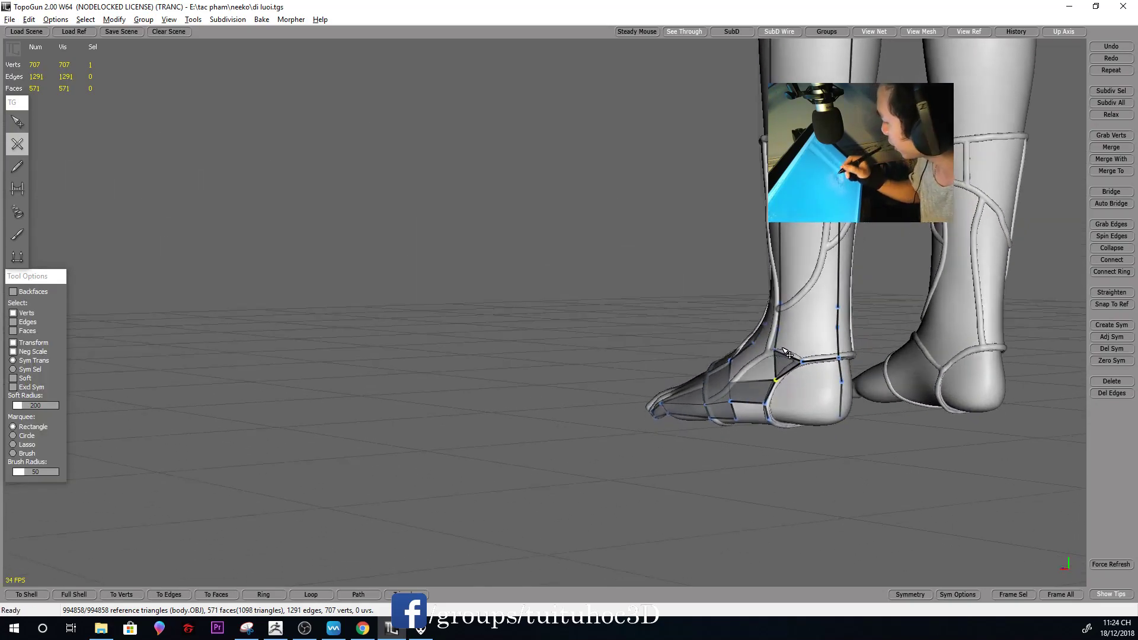
Connect the vertex above the heel with a new edge, totalling 1293 edges and 572 faces
left_click(808, 367)
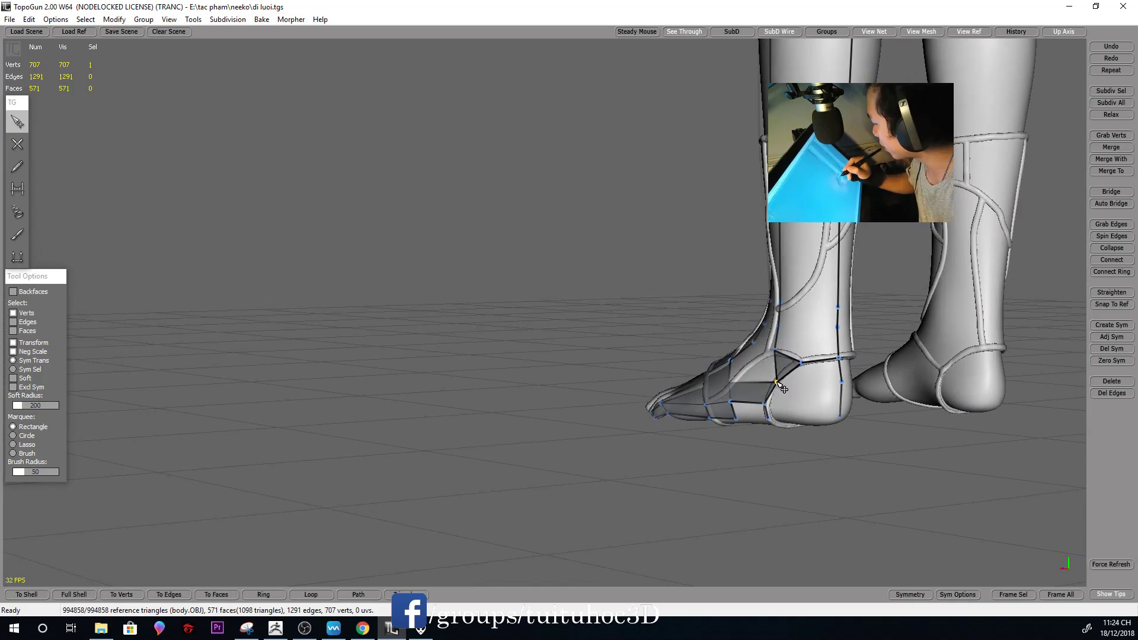
left_click(807, 369)
mouse_move(789, 404)
middle_mouse_down()
mouse_move(805, 398)
mouse_move(779, 400)
mouse_move(764, 385)
middle_mouse_up()
middle_click_drag(831, 360, 753, 231)
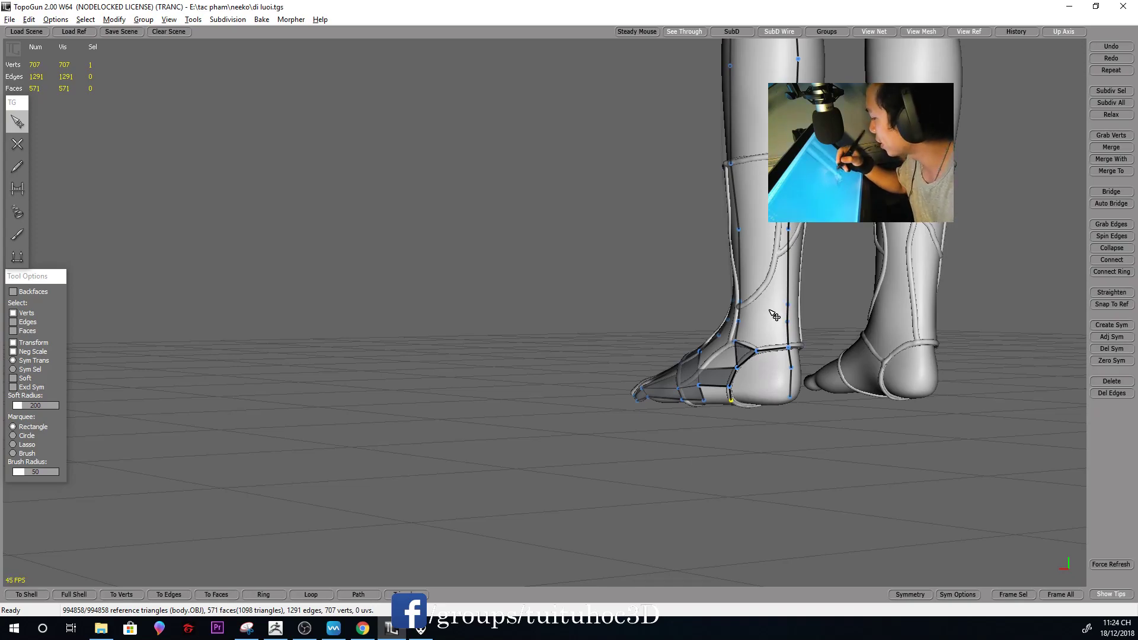
middle_click_drag(772, 317, 790, 347)
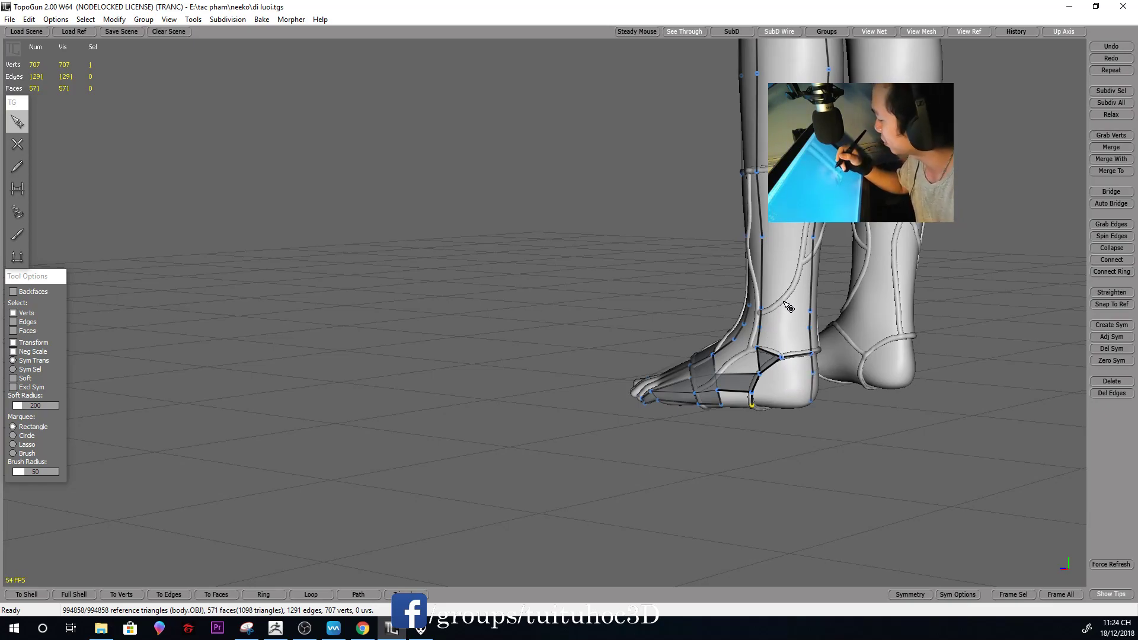
mouse_move(788, 287)
middle_mouse_down()
mouse_move(757, 354)
mouse_move(730, 338)
mouse_move(833, 325)
mouse_move(745, 308)
middle_mouse_up()
key("w")
left_click(733, 310)
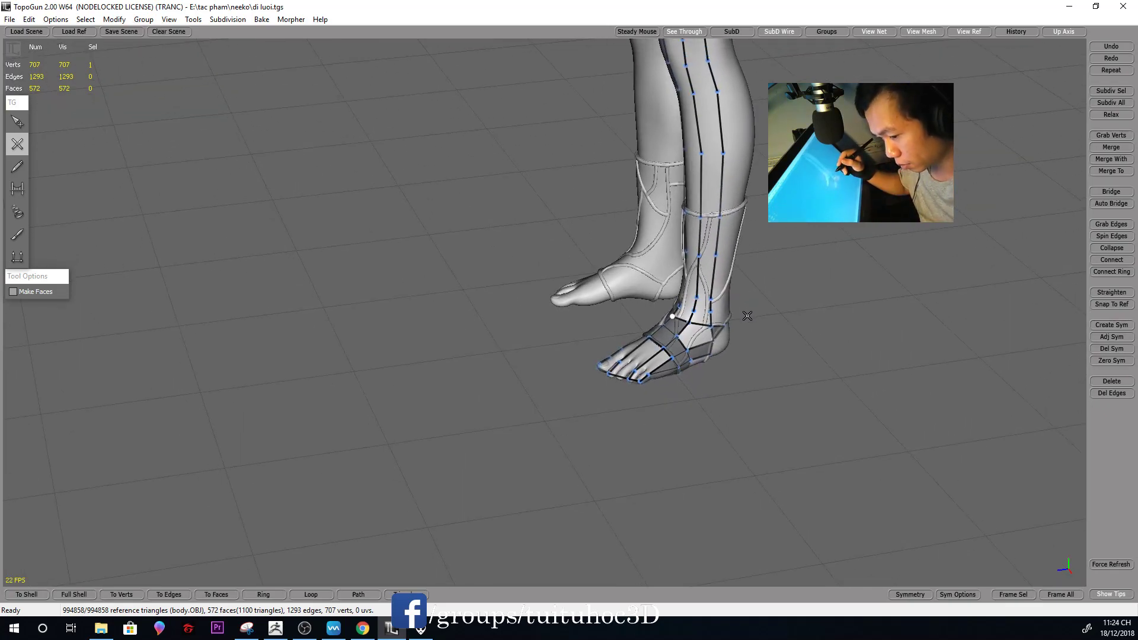
Connect a new edge between ankle vertices to close the first faces at the right ankle
mouse_move(739, 318)
middle_mouse_down()
mouse_move(752, 302)
mouse_move(620, 257)
mouse_move(739, 300)
mouse_move(752, 385)
mouse_move(718, 386)
middle_mouse_up()
key("s")
left_click(717, 386)
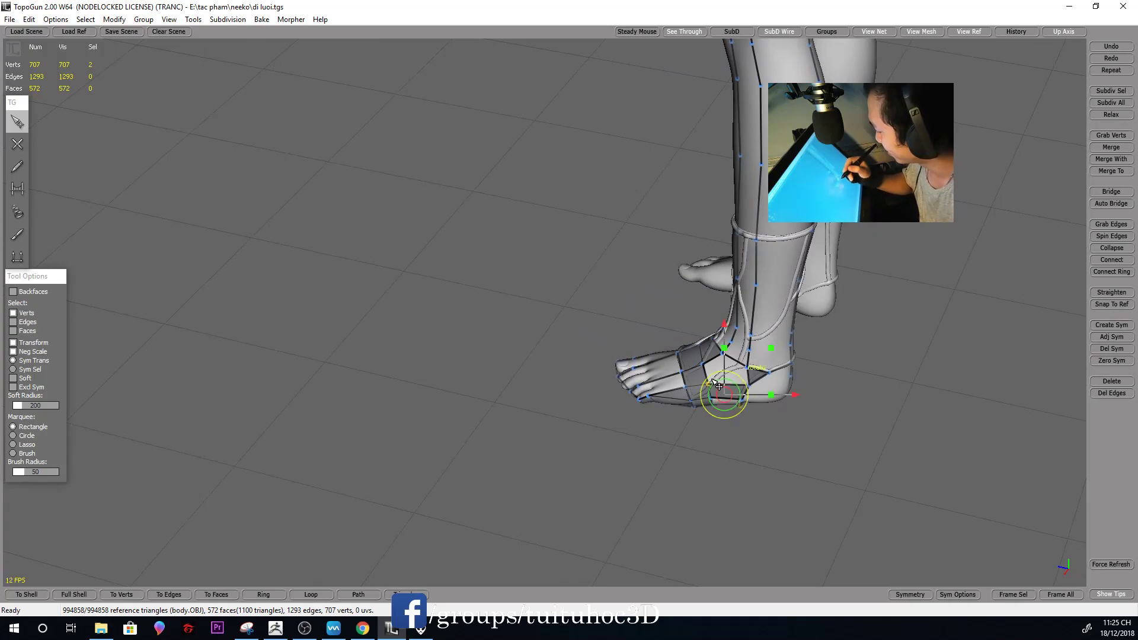
key("e")
left_click(747, 369)
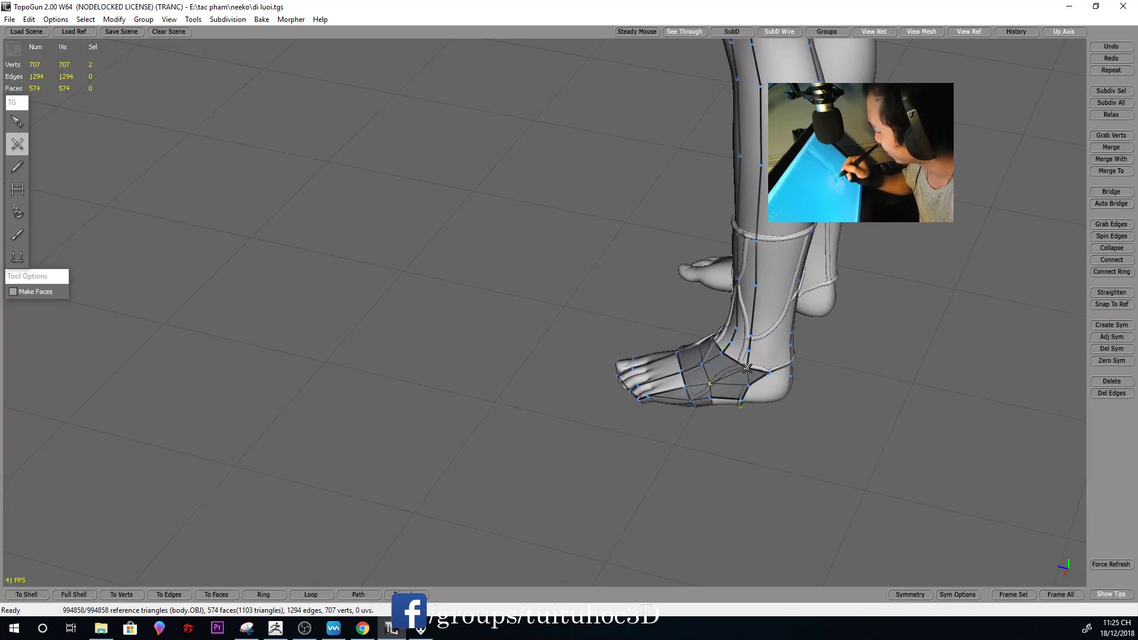
Fill the remaining faces on the front of the ankle and foot, reaching 576 faces
middle_click_drag(747, 361, 901, 287)
key("s")
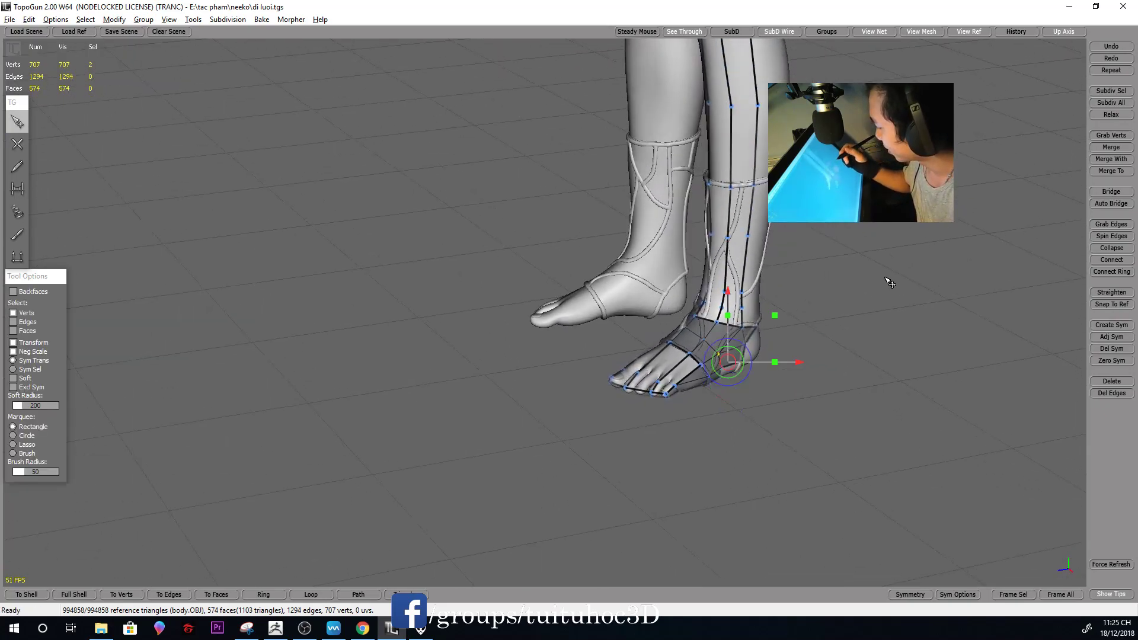
mouse_move(828, 327)
middle_mouse_down()
mouse_move(808, 295)
mouse_move(852, 290)
mouse_move(799, 366)
middle_mouse_up()
scroll(851, 291, "up", 5)
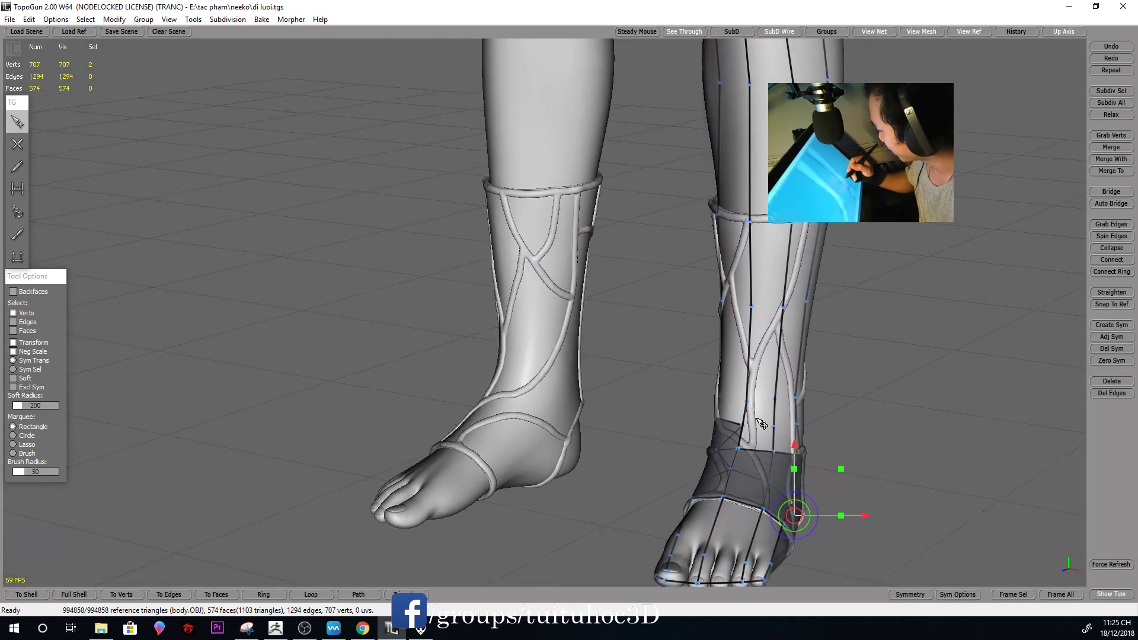
key("e")
left_click(773, 427)
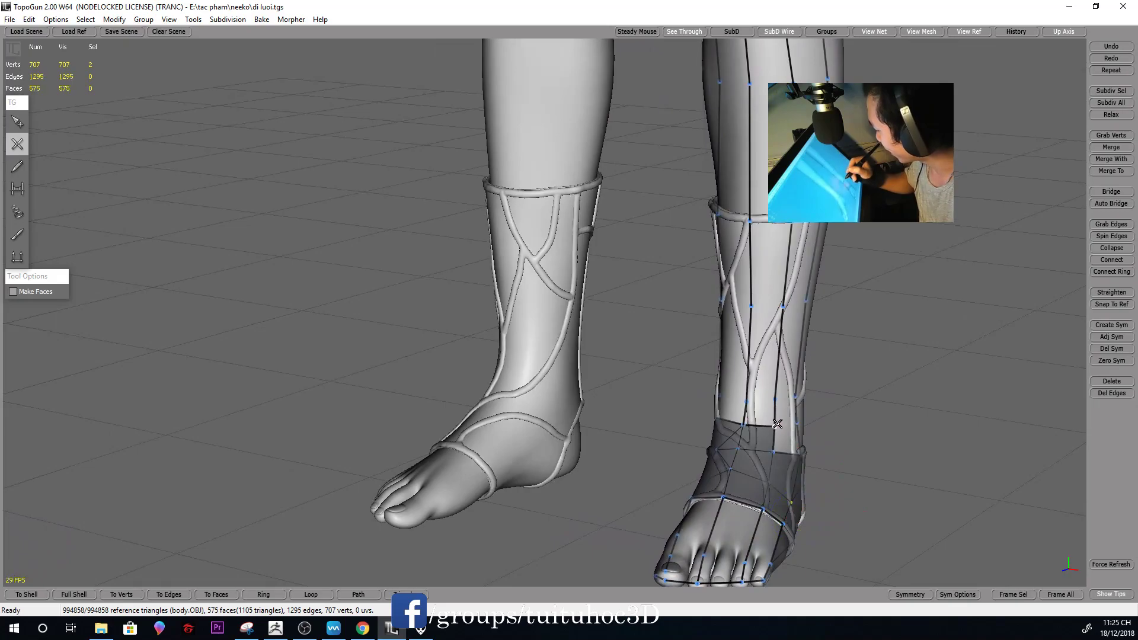
mouse_move(840, 423)
middle_mouse_down()
mouse_move(862, 439)
mouse_move(782, 387)
mouse_move(754, 301)
mouse_move(770, 305)
mouse_move(795, 287)
mouse_move(861, 314)
mouse_move(802, 300)
mouse_move(917, 317)
mouse_move(806, 317)
mouse_move(958, 303)
mouse_move(539, 310)
mouse_move(741, 293)
mouse_move(719, 297)
mouse_move(788, 401)
mouse_move(820, 297)
mouse_move(890, 299)
mouse_move(848, 297)
mouse_move(790, 322)
mouse_move(653, 235)
middle_mouse_up()
left_click(860, 439)
key("s")
mouse_move(747, 251)
middle_mouse_down()
mouse_move(794, 255)
mouse_move(710, 235)
middle_mouse_up()
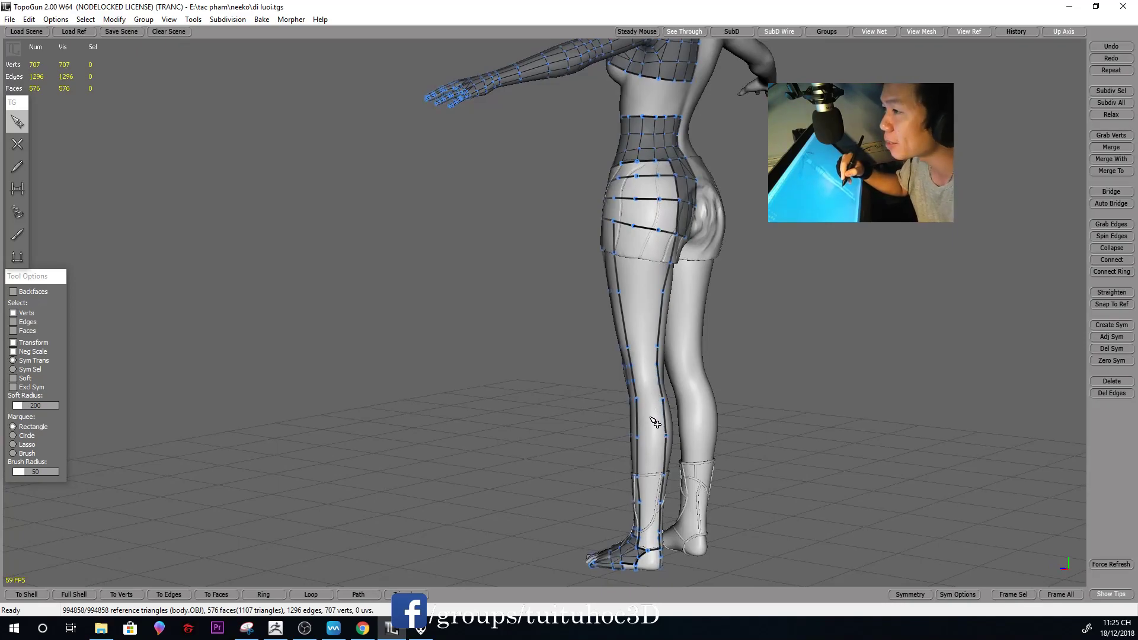
Draw a new edge line of vertices down the back of the thigh to an existing vertex
middle_click_drag(648, 409, 658, 304)
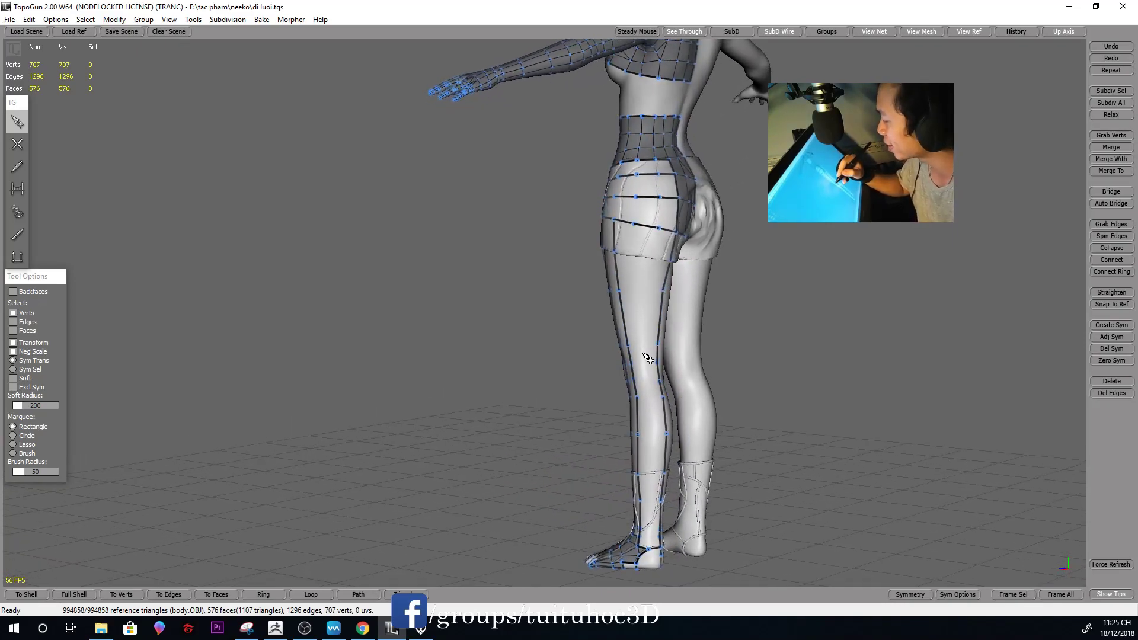
key("w")
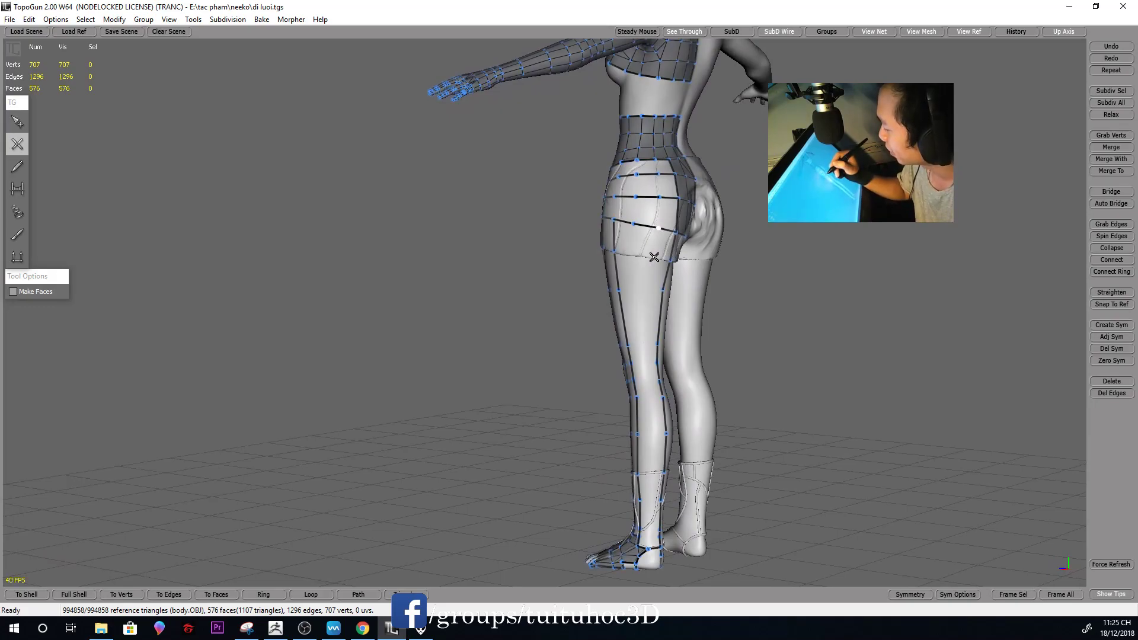
left_click(656, 258)
mouse_move(656, 257)
middle_mouse_down()
mouse_move(643, 289)
mouse_move(631, 258)
middle_mouse_up()
left_click(638, 292)
left_click(637, 256)
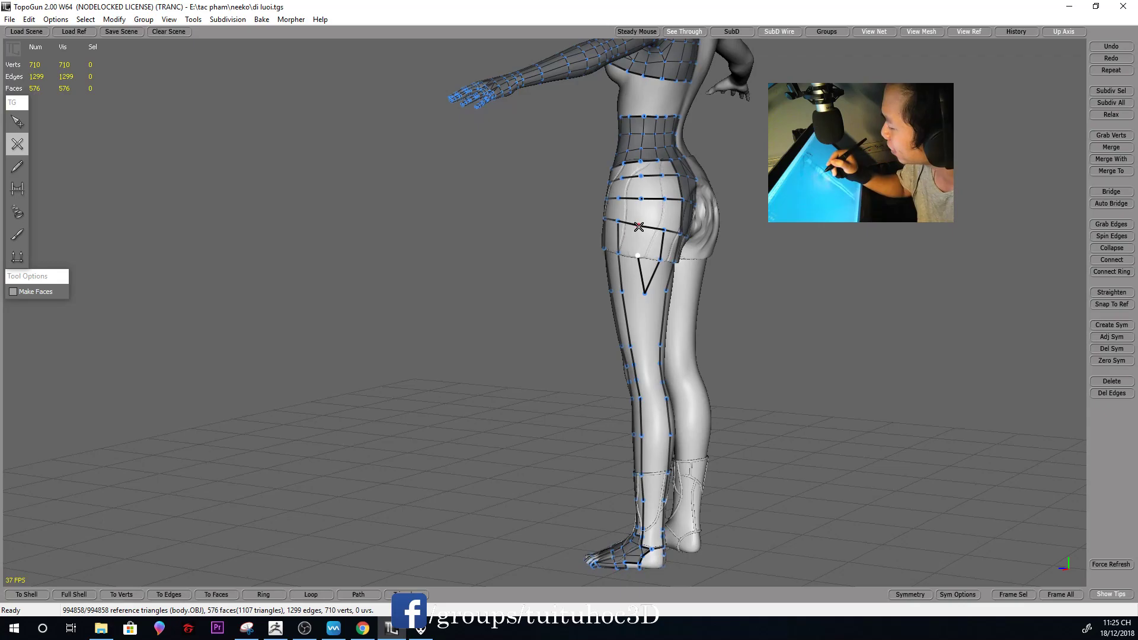
left_click(641, 198)
Orbit around the character to check the new thigh edges from front and back
key("1")
mouse_move(658, 249)
middle_mouse_down()
mouse_move(747, 282)
mouse_move(699, 296)
middle_mouse_up()
key("2")
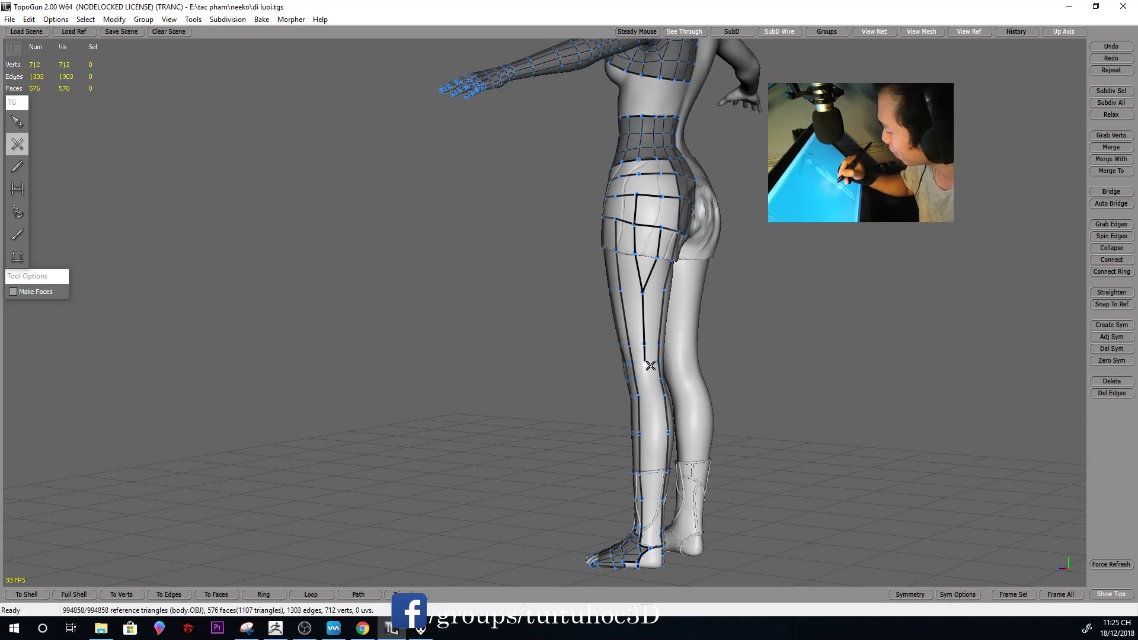
key("1")
mouse_move(735, 381)
middle_mouse_down()
mouse_move(842, 282)
mouse_move(682, 314)
mouse_move(753, 317)
mouse_move(681, 320)
mouse_move(720, 342)
mouse_move(696, 355)
middle_mouse_up()
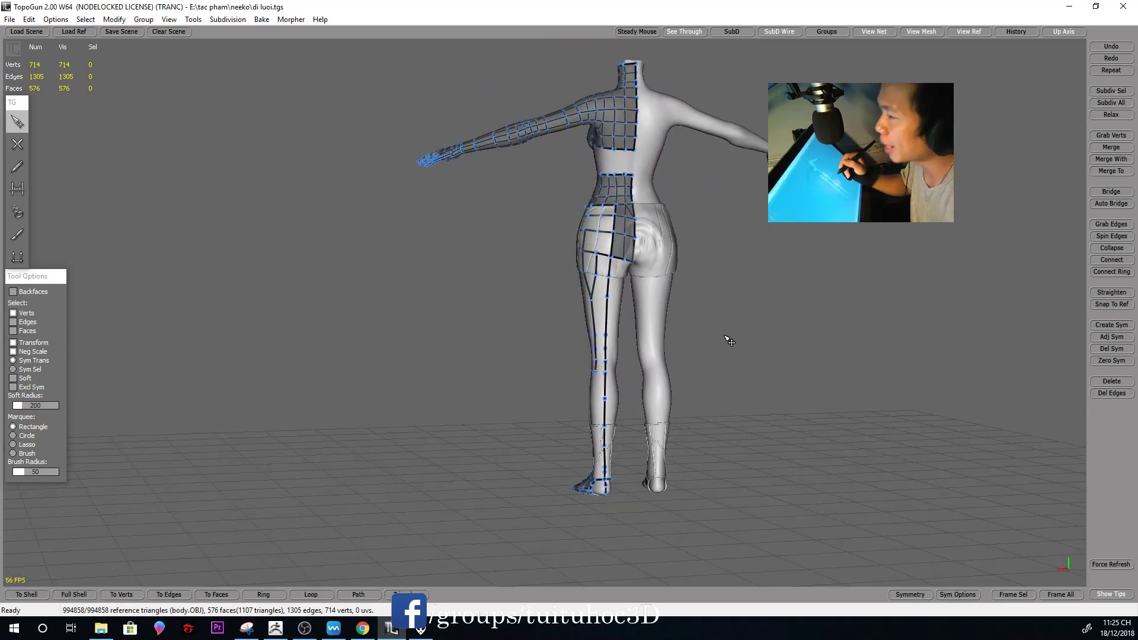
mouse_move(720, 302)
middle_mouse_down()
mouse_move(815, 358)
mouse_move(776, 344)
mouse_move(771, 295)
mouse_move(703, 286)
mouse_move(881, 295)
mouse_move(673, 310)
mouse_move(801, 259)
mouse_move(785, 381)
mouse_move(673, 338)
mouse_move(757, 304)
mouse_move(768, 326)
mouse_move(757, 346)
mouse_move(780, 286)
mouse_move(737, 348)
mouse_move(714, 353)
mouse_move(686, 313)
mouse_move(726, 377)
middle_mouse_up()
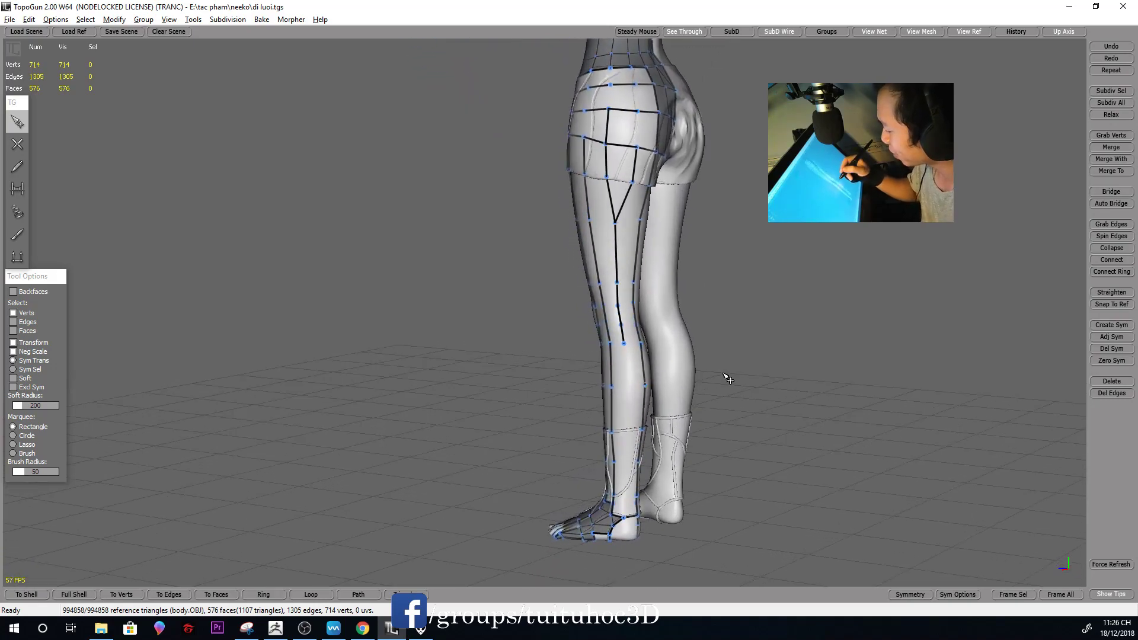
Extend the vertical edge line with new vertices down the shin toward the ankle
key("w")
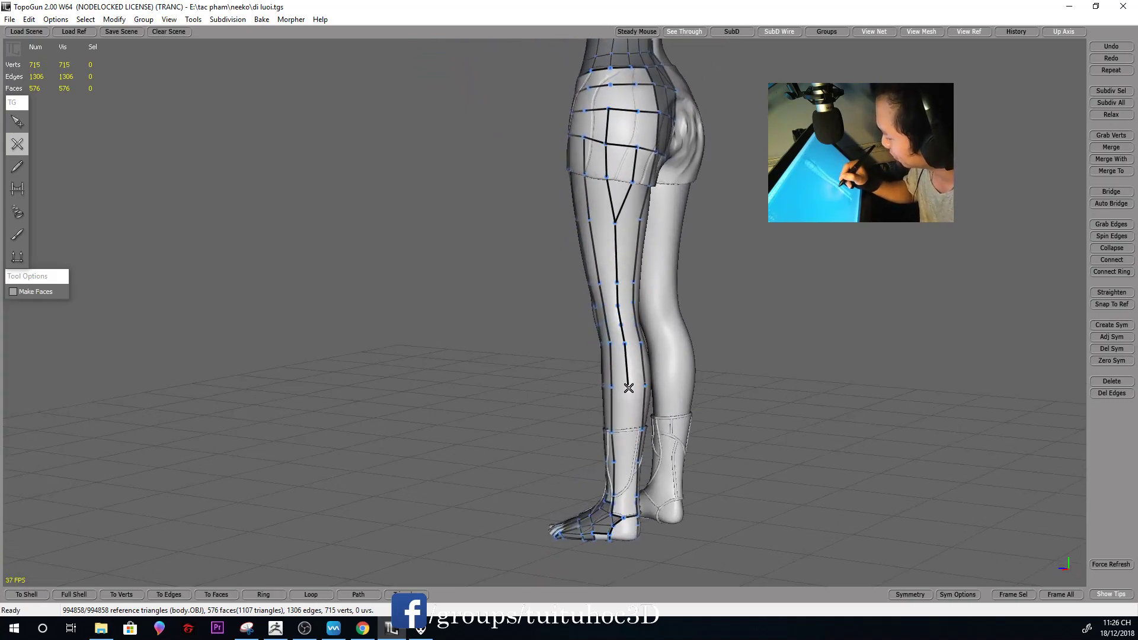
middle_click_drag(628, 389, 642, 362)
mouse_move(621, 422)
middle_mouse_down()
mouse_move(681, 419)
mouse_move(640, 426)
middle_mouse_up()
scroll(636, 431, "up", 2)
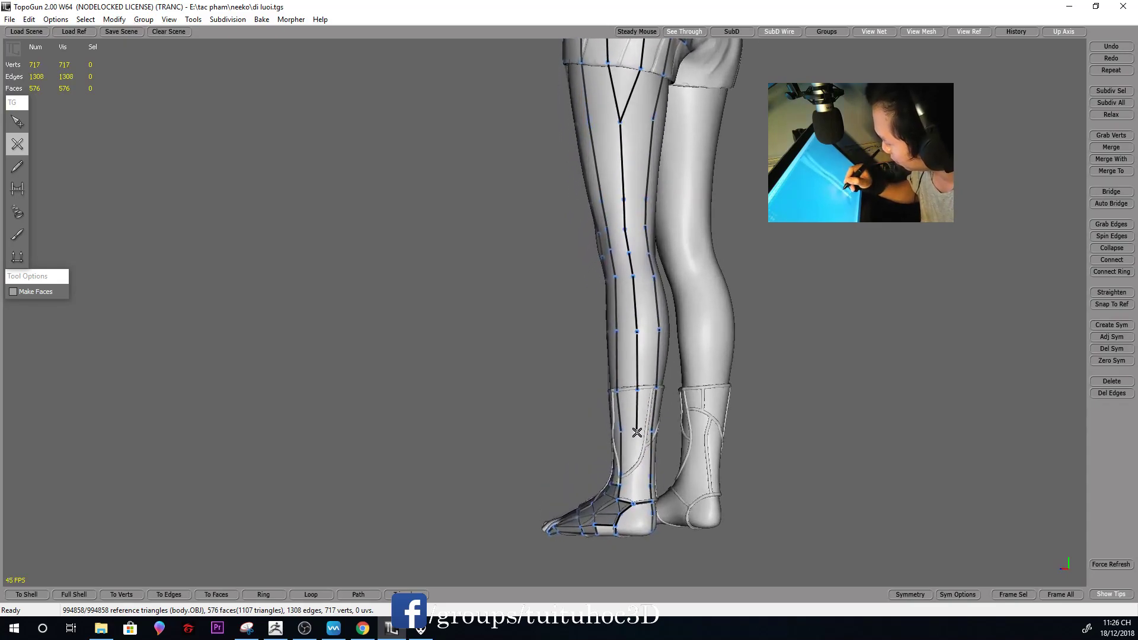
left_click(637, 433)
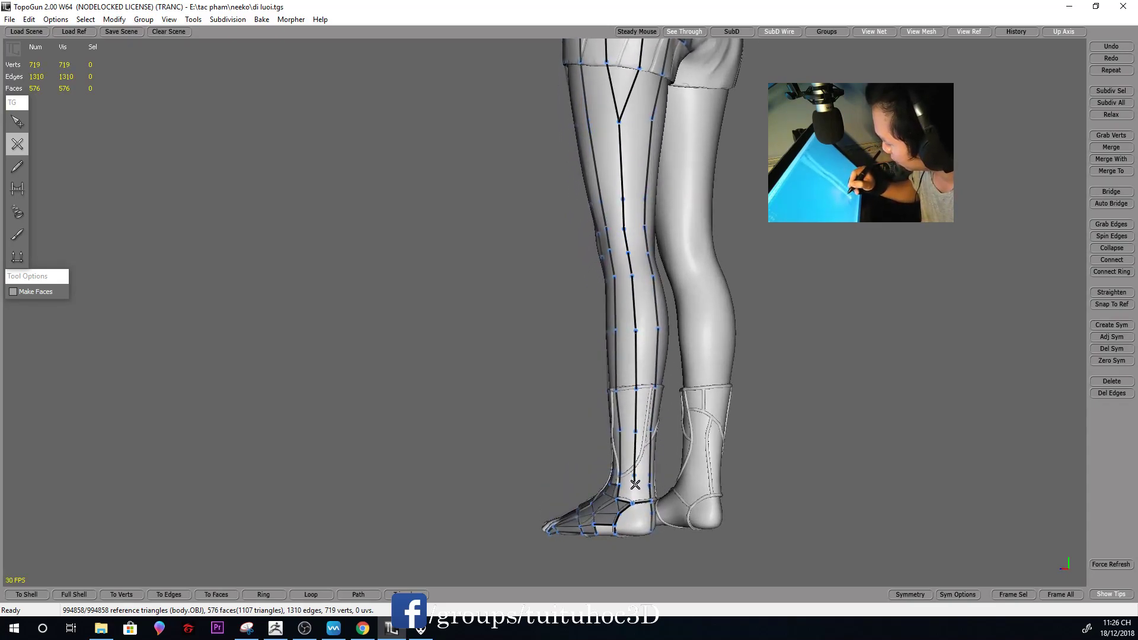
Nudge knee and calf vertices so the leg's edge line runs straight
key("q")
mouse_move(646, 480)
middle_mouse_down()
mouse_move(612, 381)
mouse_move(677, 403)
mouse_move(550, 481)
mouse_move(579, 355)
mouse_move(617, 411)
middle_mouse_up()
mouse_move(642, 348)
middle_mouse_down()
mouse_move(636, 270)
mouse_move(642, 317)
mouse_move(622, 376)
mouse_move(711, 315)
mouse_move(727, 367)
mouse_move(766, 348)
middle_mouse_up()
left_click(563, 401)
left_click_drag(560, 345, 567, 322)
mouse_move(616, 312)
middle_mouse_down()
mouse_move(584, 310)
mouse_move(564, 279)
mouse_move(564, 333)
mouse_move(553, 328)
middle_mouse_up()
left_click_drag(504, 367, 520, 375)
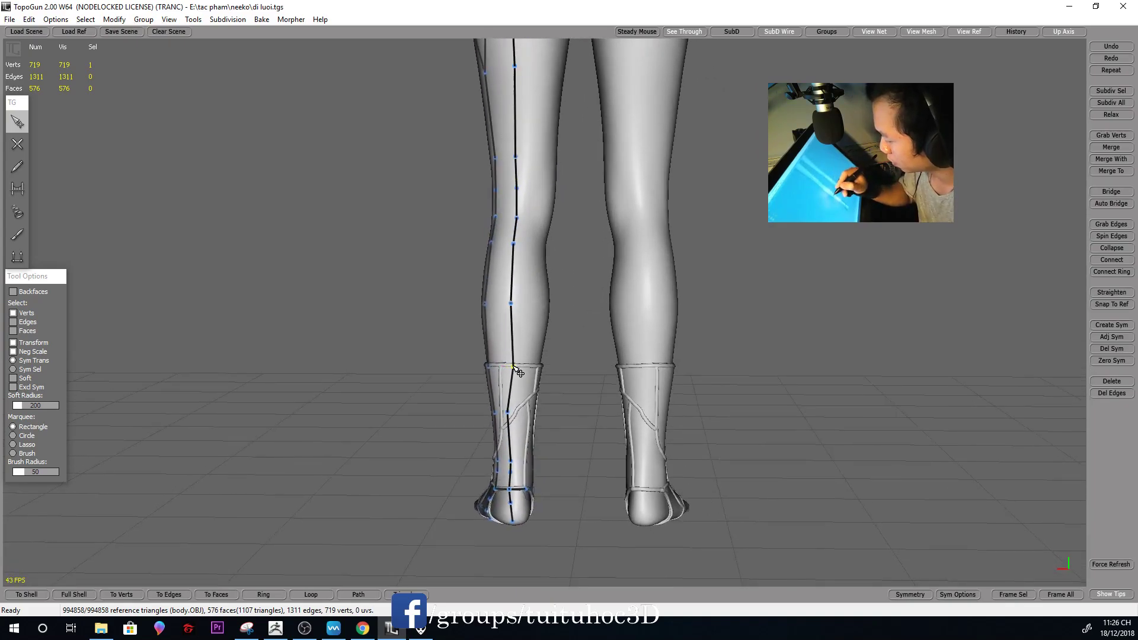
Align the boot vertices onto the vertical edge line down to the bottom ring
left_click_drag(510, 414, 513, 415)
left_click_drag(512, 463, 513, 468)
left_click(513, 490)
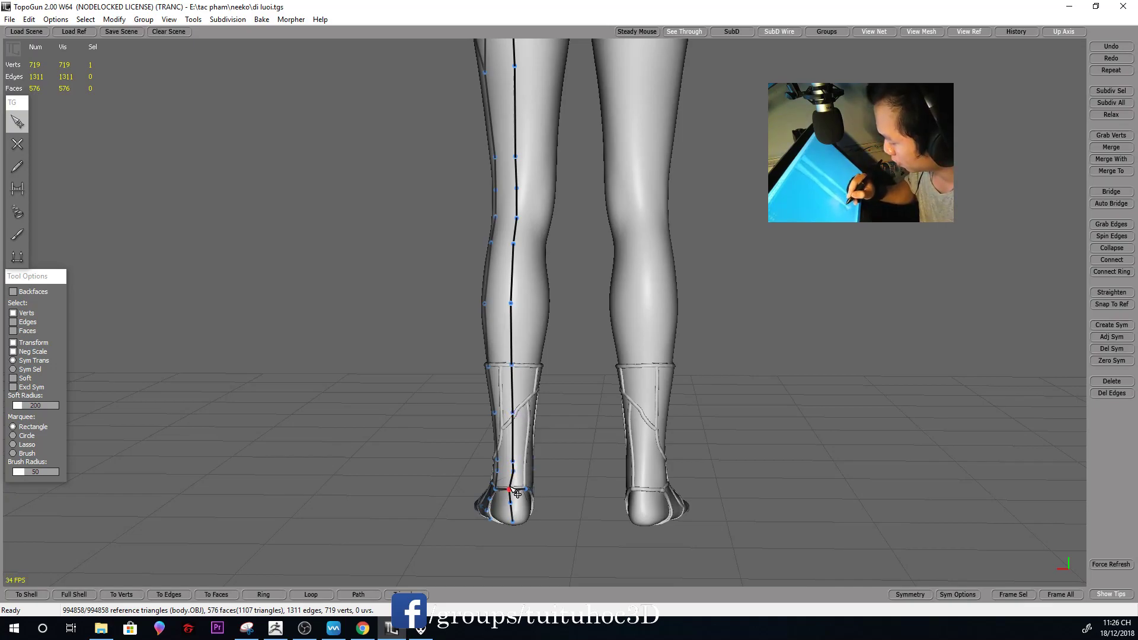
left_click(514, 519)
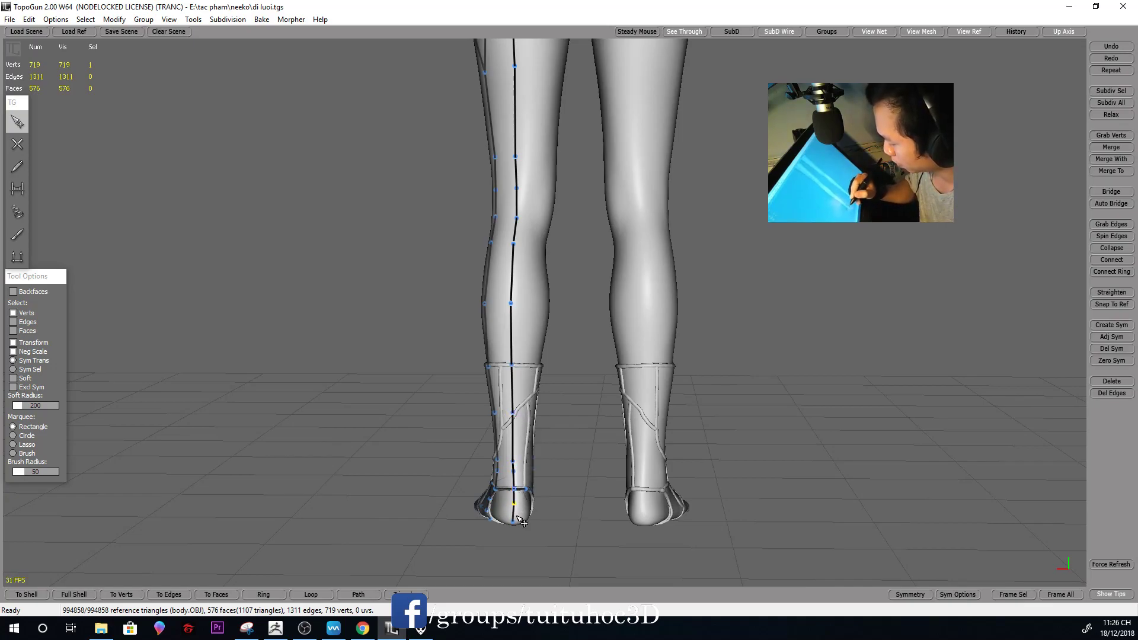
Add two new faces at the back of the heel
mouse_move(643, 453)
middle_mouse_down()
mouse_move(582, 364)
mouse_move(613, 390)
middle_mouse_up()
mouse_move(627, 342)
middle_mouse_down()
mouse_move(648, 297)
mouse_move(647, 320)
mouse_move(787, 313)
mouse_move(892, 340)
mouse_move(714, 342)
middle_mouse_up()
scroll(711, 336, "up", 1)
scroll(717, 349, "up", 2)
scroll(706, 367, "up", 1)
scroll(664, 394, "up", 1)
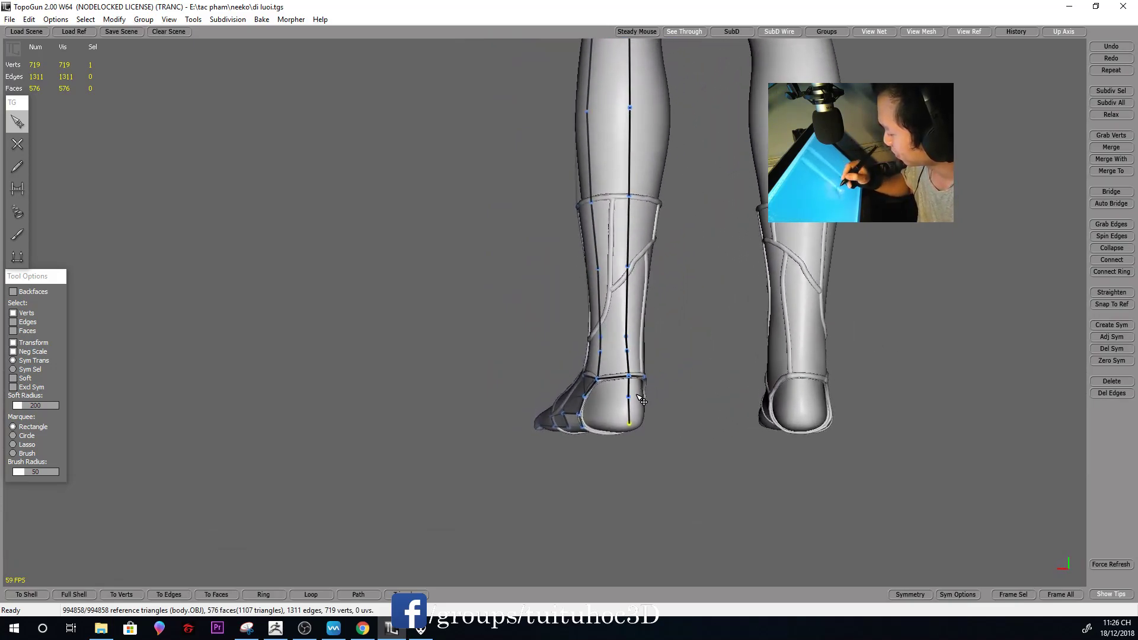
mouse_move(654, 415)
middle_mouse_down()
mouse_move(623, 431)
mouse_move(610, 413)
mouse_move(821, 386)
mouse_move(686, 384)
middle_mouse_up()
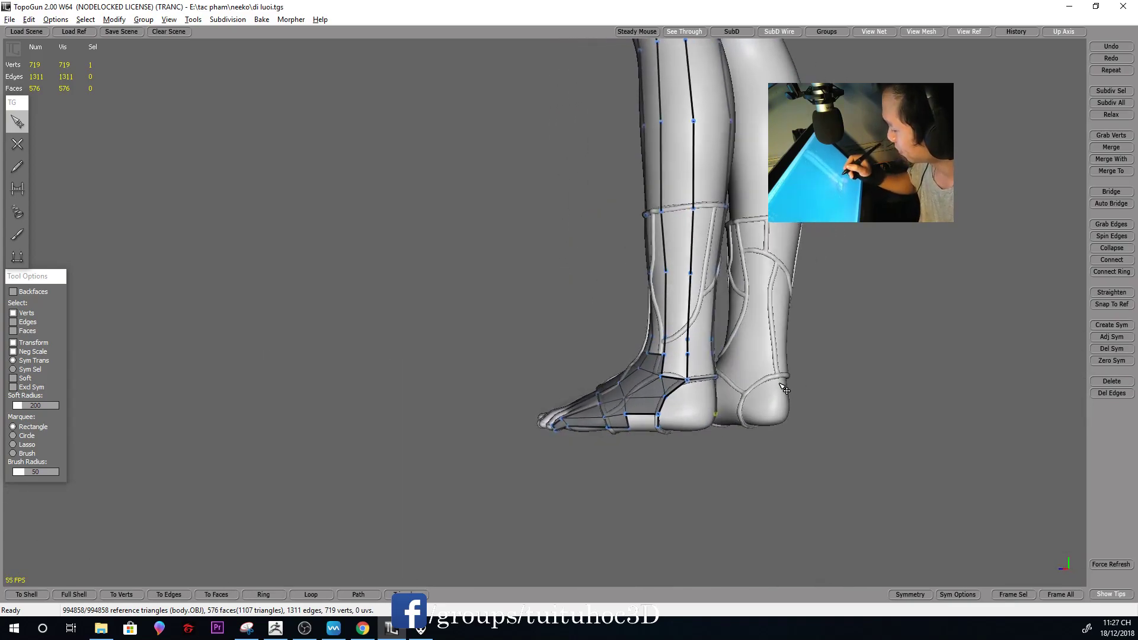
key("c")
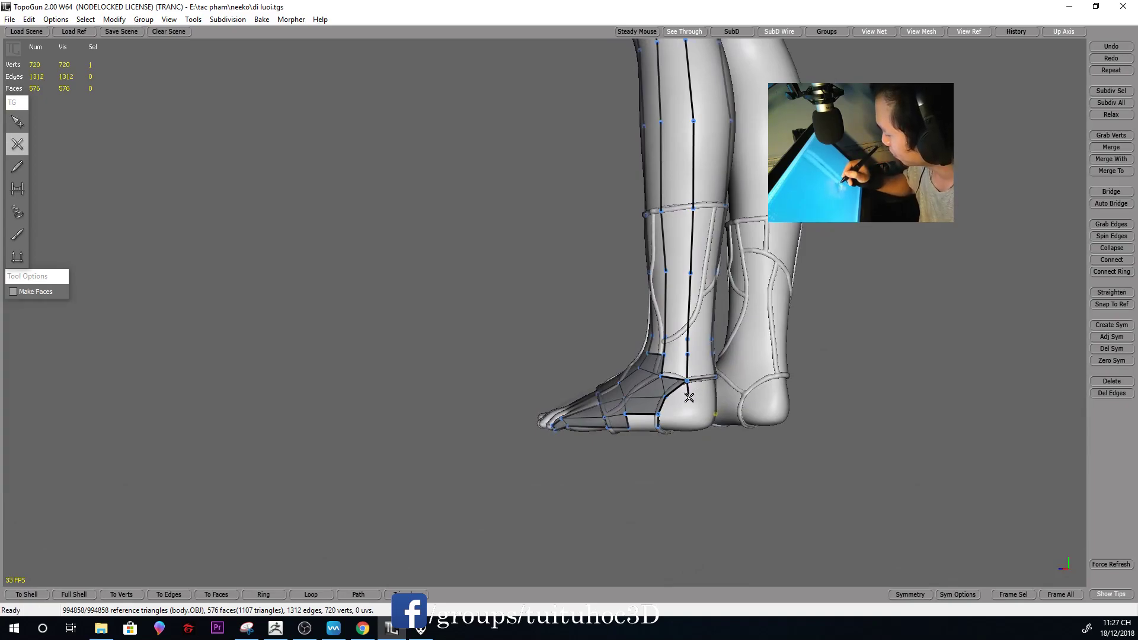
middle_click_drag(737, 390, 563, 403)
left_click(674, 409)
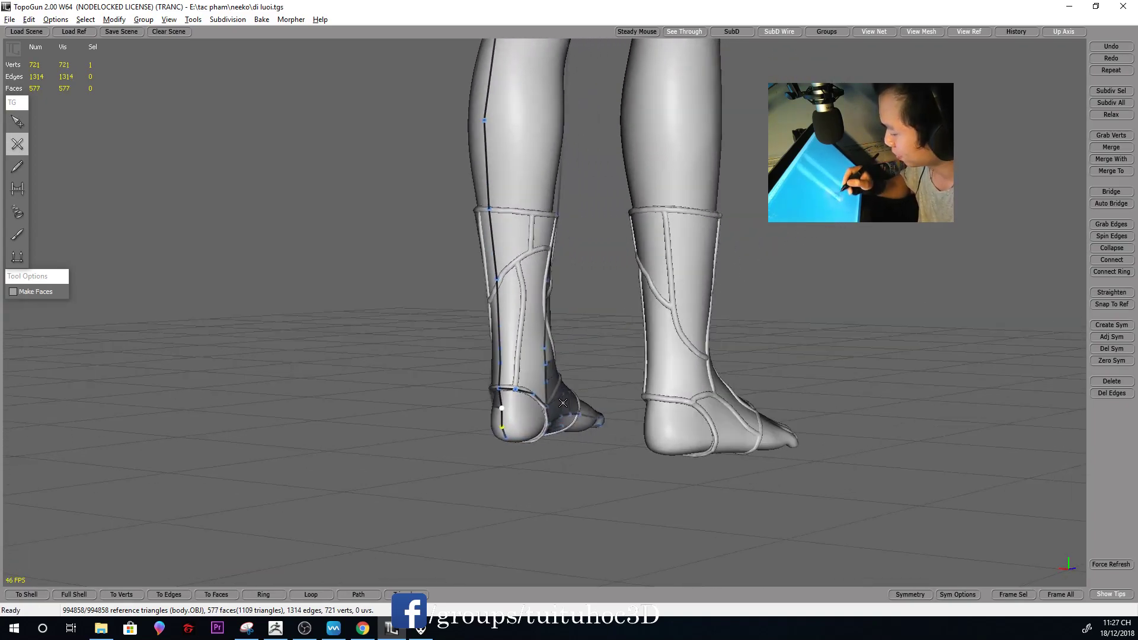
left_click(516, 389)
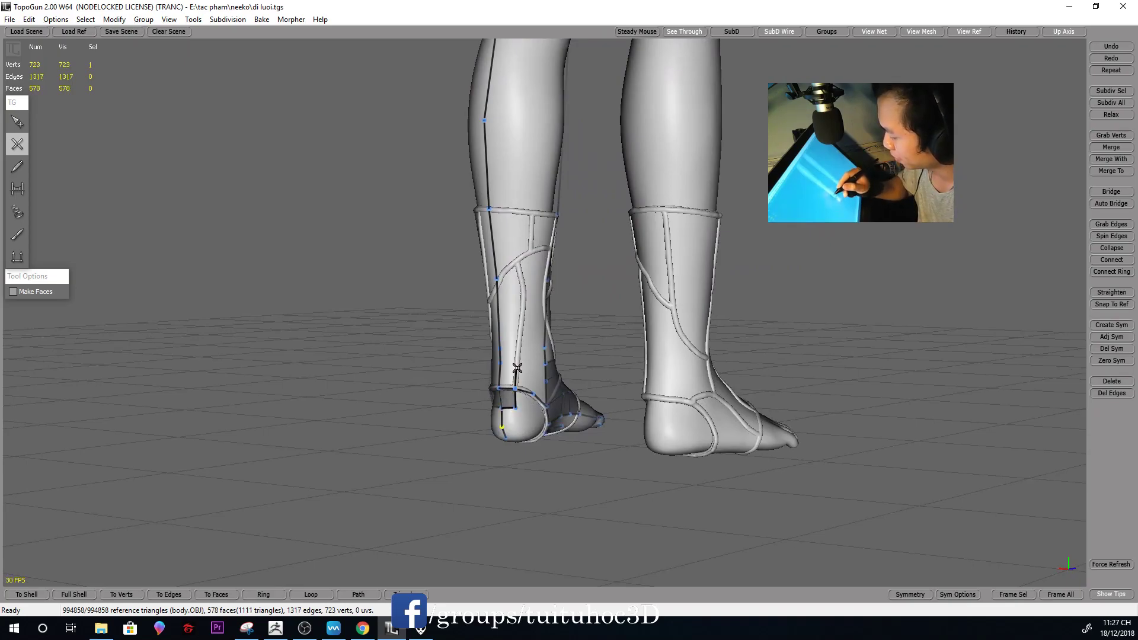
Extend an edge line from the heel up to the ankle ring and connect the heel vertex
middle_click_drag(531, 339, 582, 320)
left_click(519, 289)
left_click(520, 226)
mouse_move(617, 261)
middle_mouse_down()
mouse_move(545, 282)
mouse_move(610, 290)
mouse_move(676, 253)
mouse_move(676, 297)
mouse_move(591, 357)
mouse_move(630, 351)
mouse_move(509, 393)
middle_mouse_up()
key("s")
key("c")
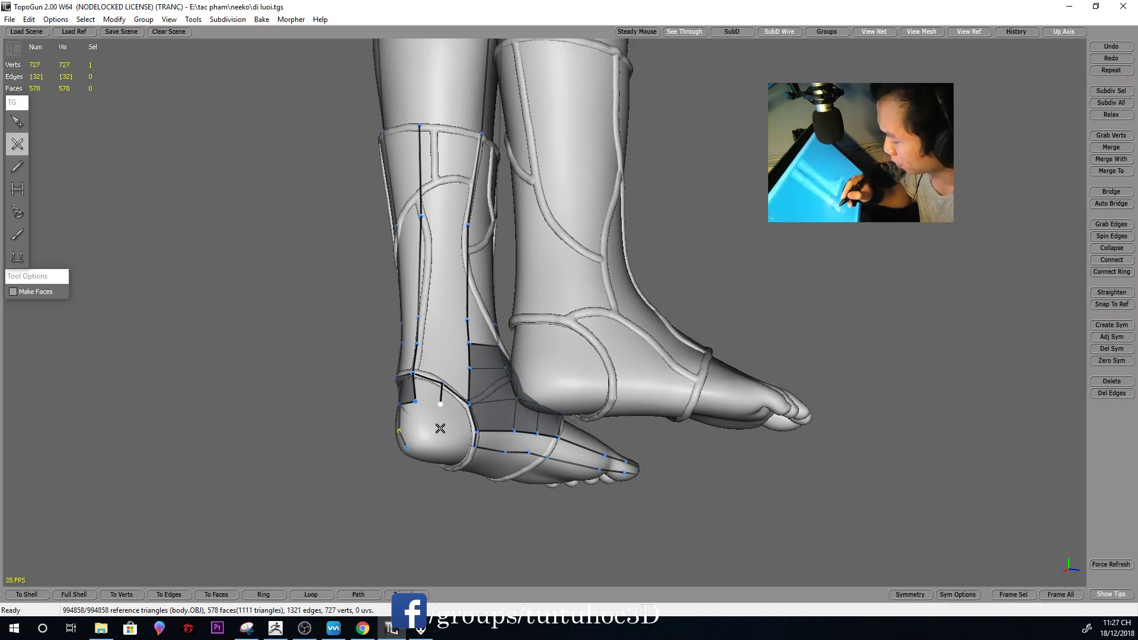
left_click(407, 446)
middle_click_drag(467, 406, 477, 431)
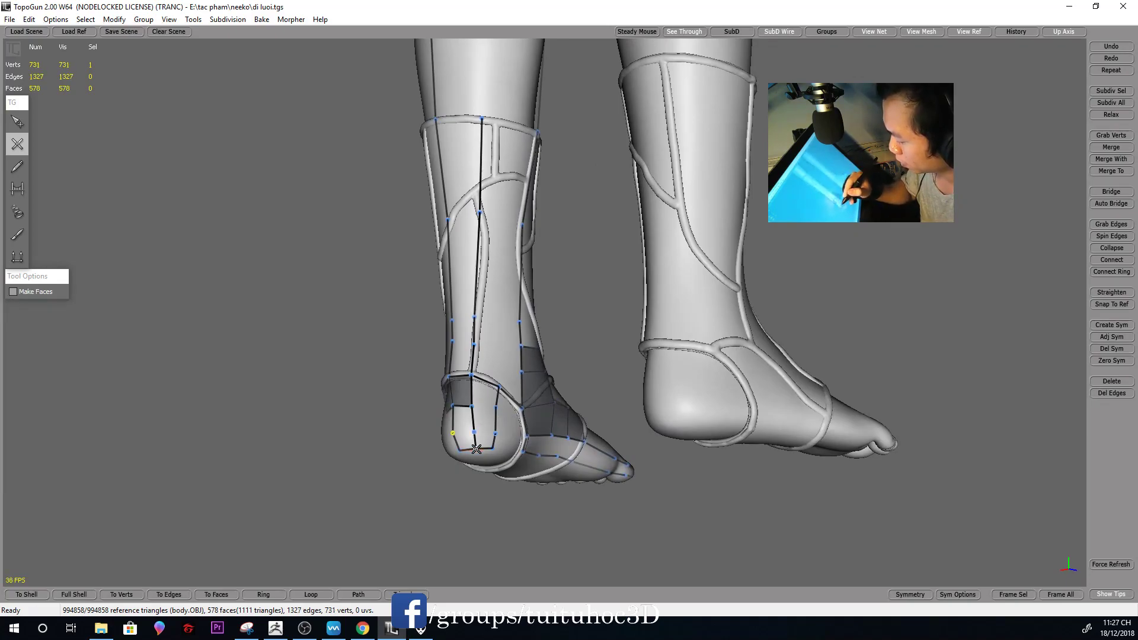
Orbit around the full body to a straight front view of the torso
key("q")
middle_click_drag(591, 411, 679, 385)
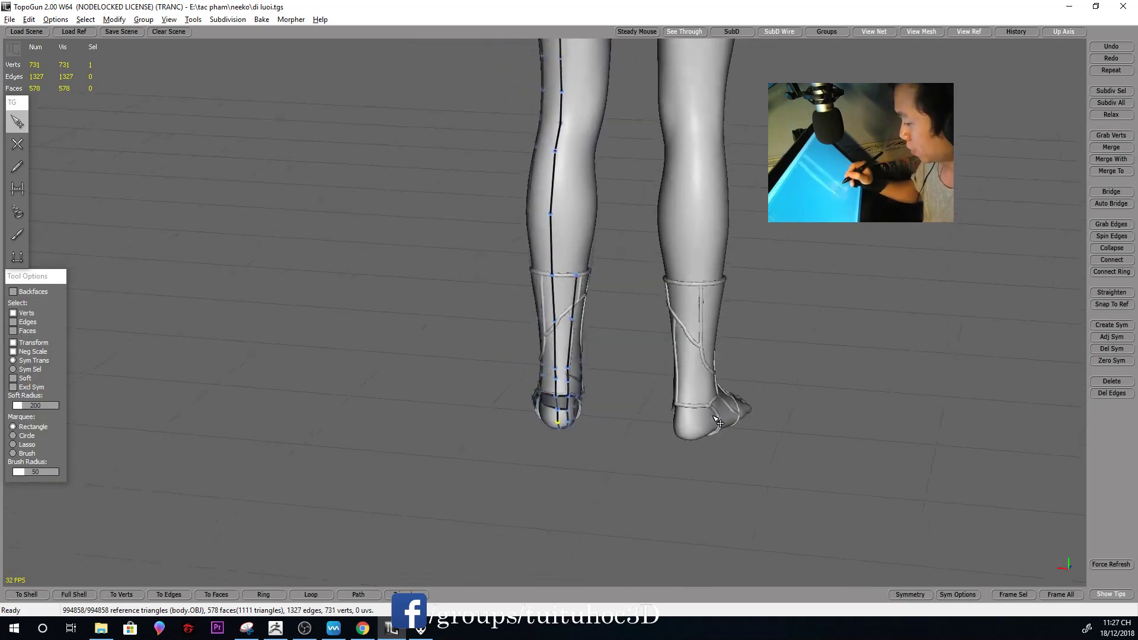
scroll(687, 385, "down", 5)
mouse_move(694, 386)
middle_mouse_down()
mouse_move(794, 355)
mouse_move(765, 376)
mouse_move(861, 315)
mouse_move(745, 332)
mouse_move(781, 336)
mouse_move(781, 261)
middle_mouse_up()
mouse_move(792, 365)
middle_mouse_down()
mouse_move(599, 375)
mouse_move(785, 320)
mouse_move(780, 368)
mouse_move(875, 407)
mouse_move(653, 327)
mouse_move(717, 364)
middle_mouse_up()
scroll(757, 459, "up", 5)
scroll(797, 412, "up", 3)
mouse_move(797, 412)
middle_mouse_down()
mouse_move(766, 447)
mouse_move(708, 385)
mouse_move(739, 232)
mouse_move(833, 425)
mouse_move(622, 386)
mouse_move(845, 419)
middle_mouse_up()
scroll(845, 420, "down", 5)
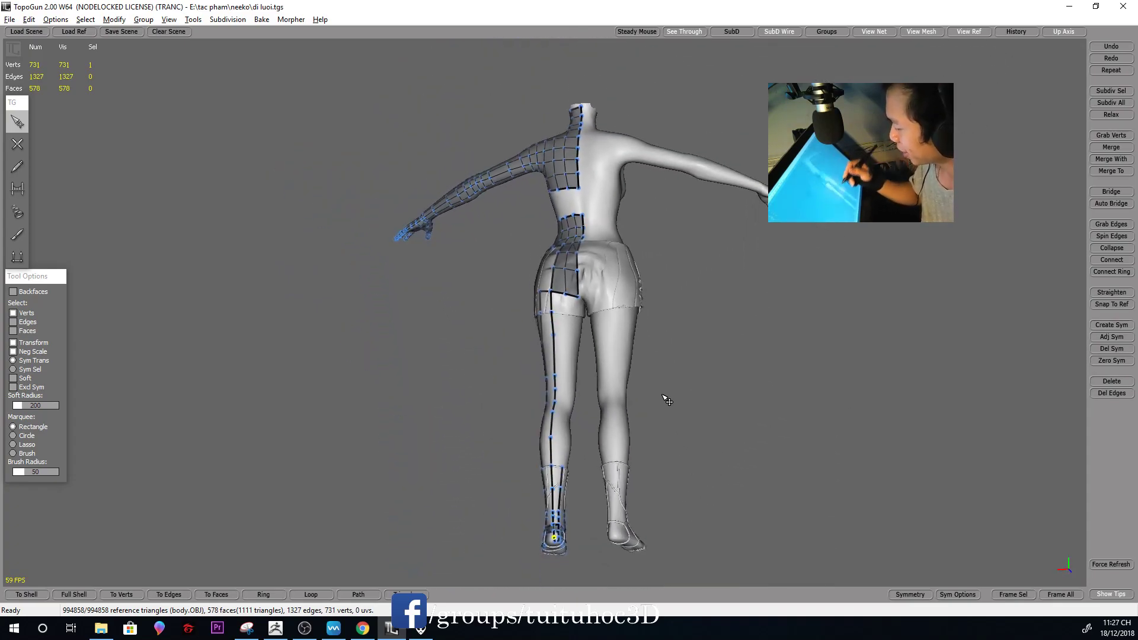
middle_click_drag(668, 399, 940, 393)
scroll(780, 367, "up", 5)
mouse_move(725, 397)
middle_mouse_down()
mouse_move(719, 409)
mouse_move(747, 338)
mouse_move(970, 384)
middle_mouse_up()
scroll(736, 381, "up", 2)
middle_click_drag(736, 381, 835, 395)
Orbit and zoom to inspect the arm and hip mesh from the front and side
scroll(790, 419, "up", 2)
scroll(767, 501, "up", 2)
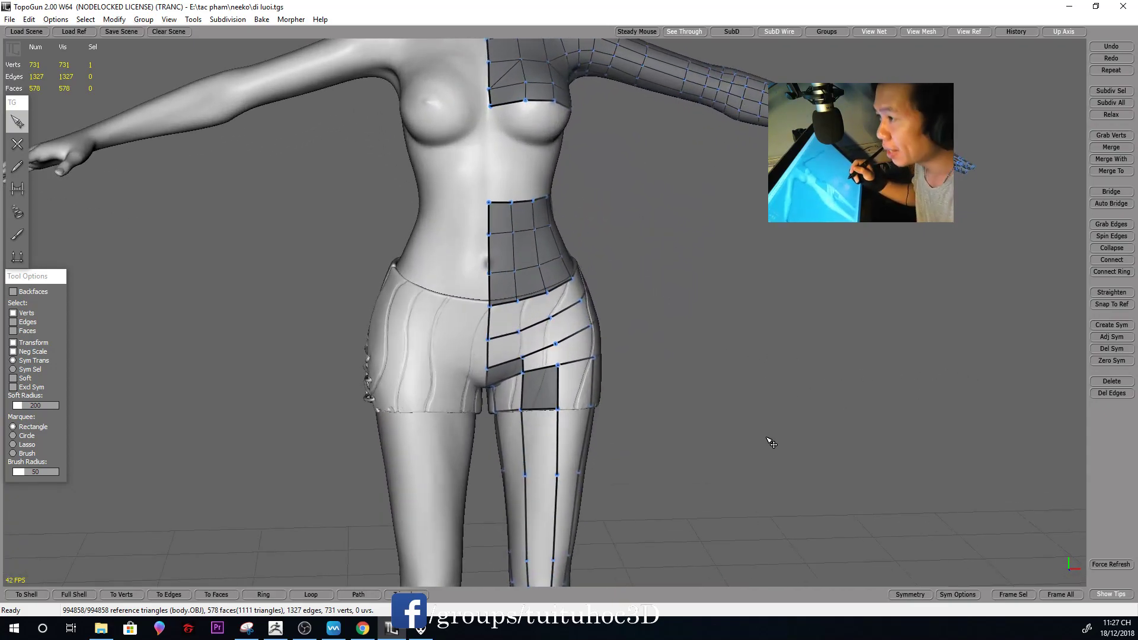
mouse_move(765, 460)
middle_mouse_down()
mouse_move(719, 394)
mouse_move(681, 381)
mouse_move(844, 318)
mouse_move(686, 336)
mouse_move(701, 385)
mouse_move(655, 368)
mouse_move(704, 376)
mouse_move(541, 402)
middle_mouse_up()
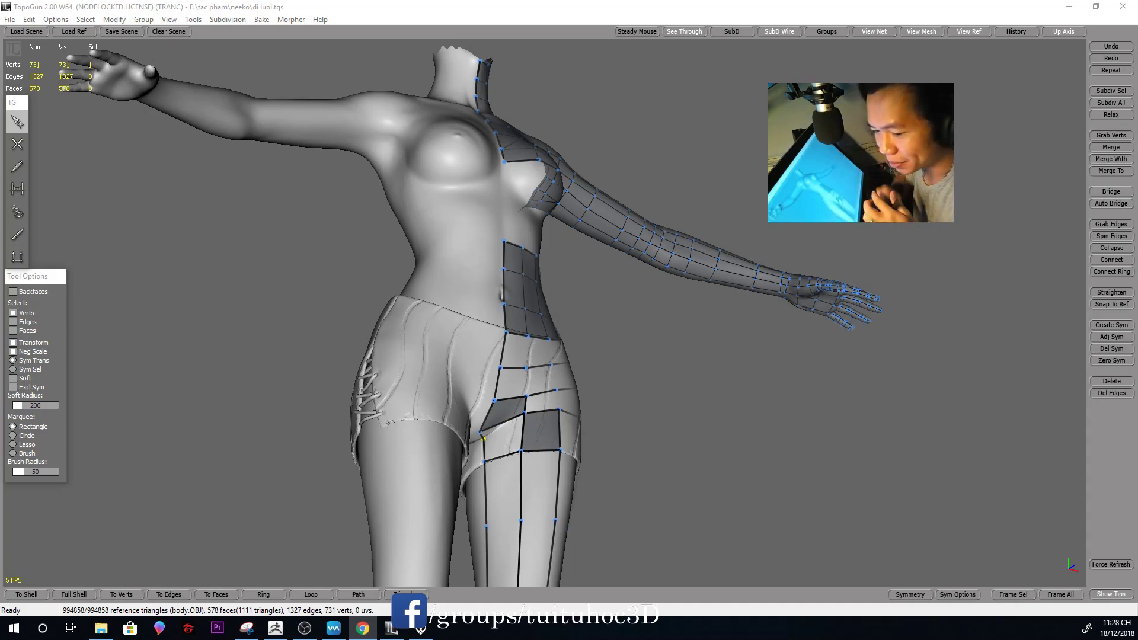
mouse_move(663, 412)
middle_mouse_down()
mouse_move(635, 399)
mouse_move(688, 421)
mouse_move(612, 376)
mouse_move(594, 406)
middle_mouse_up()
scroll(593, 406, "up", 2)
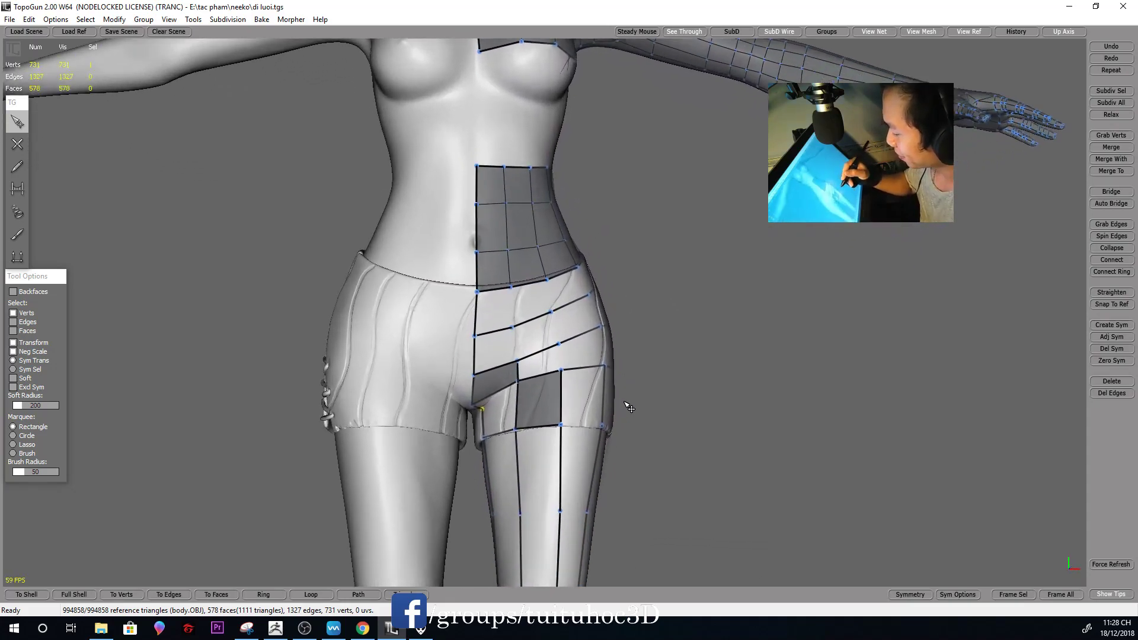
scroll(625, 401, "up", 2)
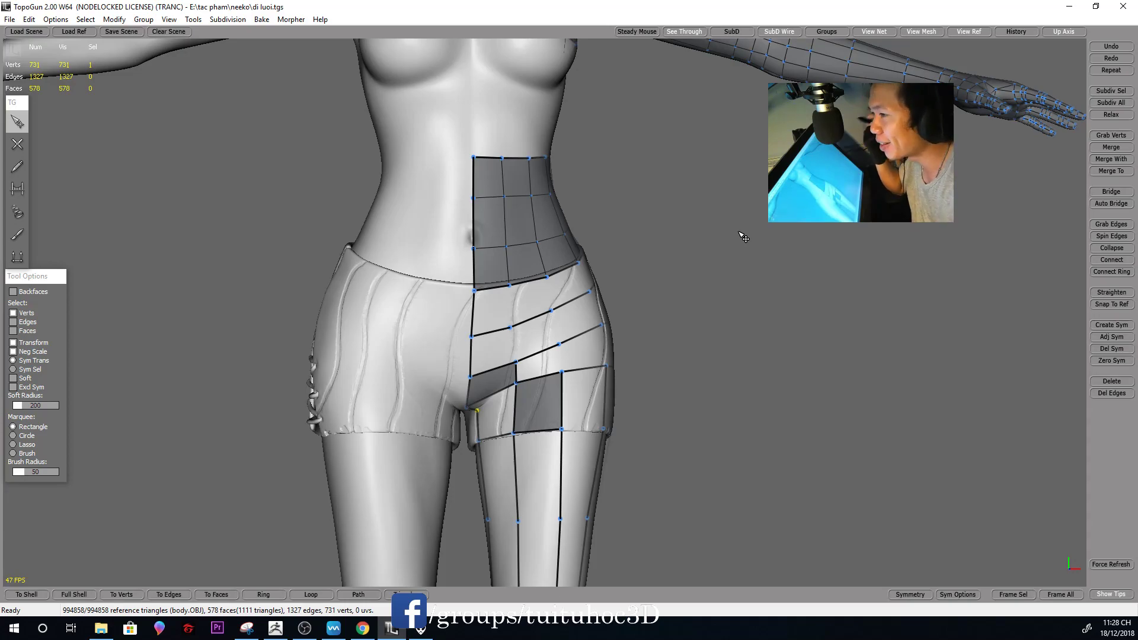
mouse_move(640, 330)
middle_mouse_down()
mouse_move(634, 362)
mouse_move(680, 309)
middle_mouse_up()
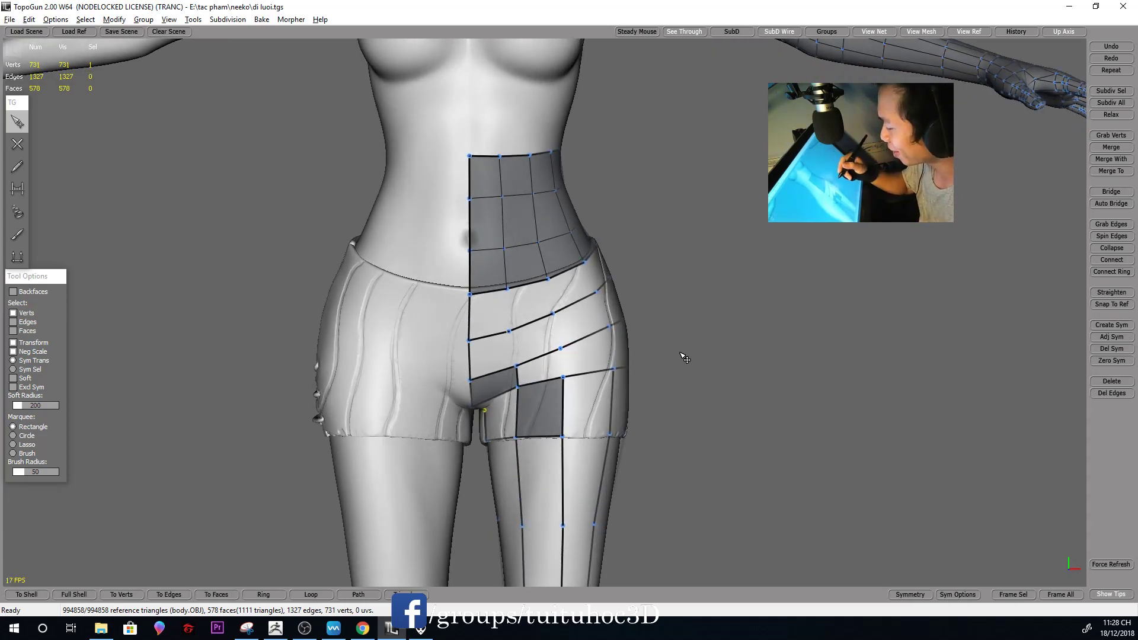
middle_click_drag(683, 359, 672, 360)
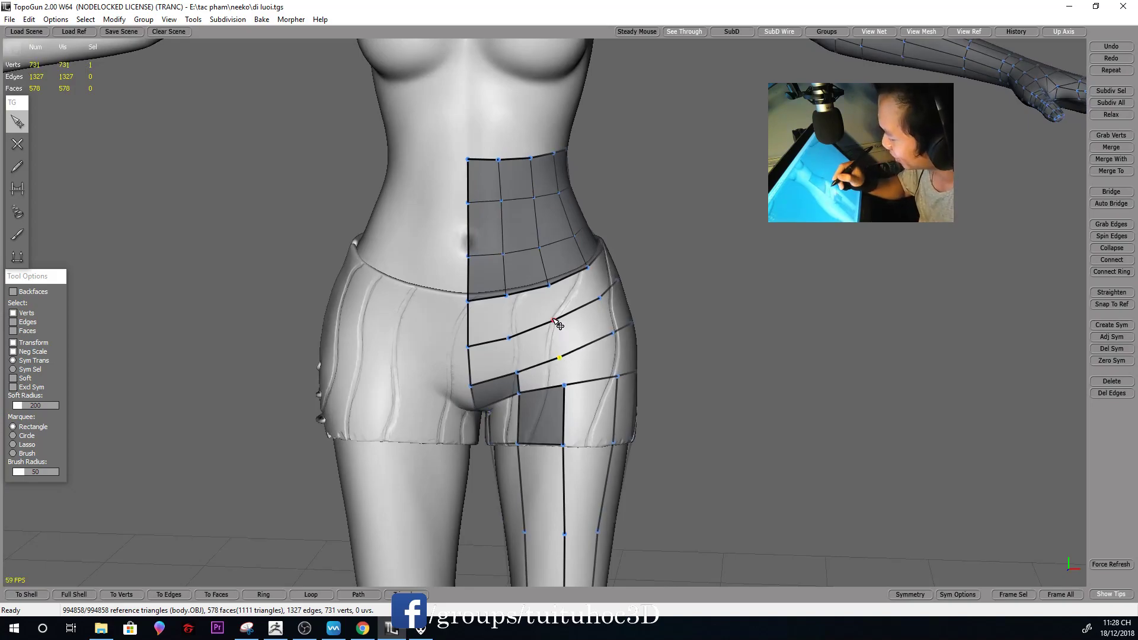
Review the hips from three-quarter and side views, then pick the Bridge tool
scroll(585, 312, "down", 3)
mouse_move(585, 313)
middle_mouse_down()
mouse_move(667, 304)
mouse_move(684, 315)
mouse_move(716, 300)
mouse_move(593, 340)
middle_mouse_up()
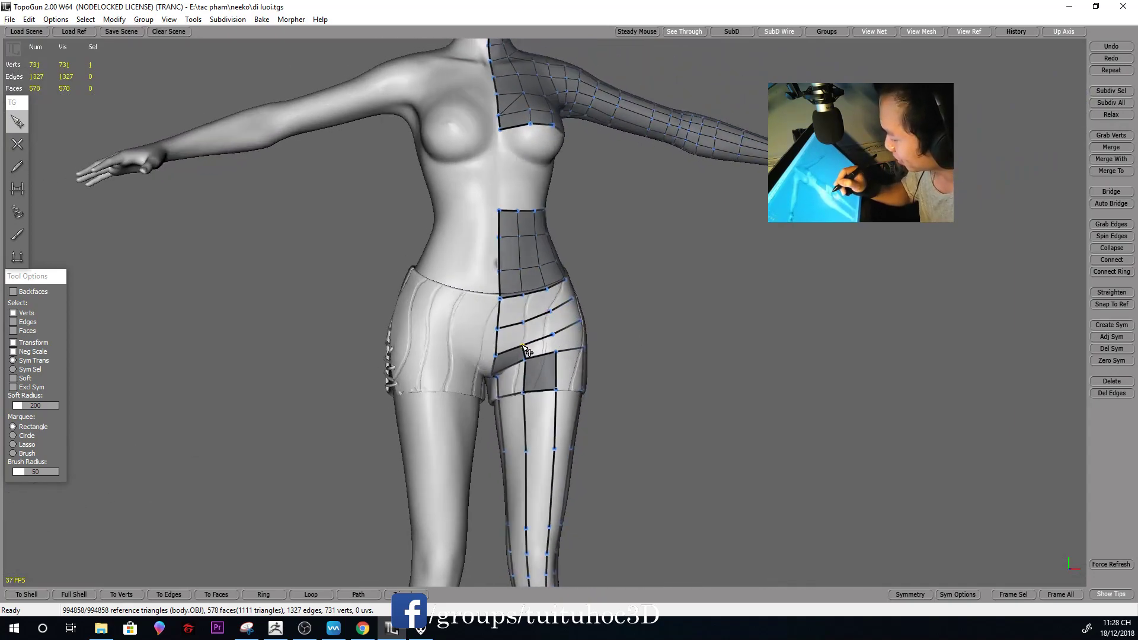
mouse_move(620, 356)
middle_mouse_down()
mouse_move(582, 388)
mouse_move(628, 350)
middle_mouse_up()
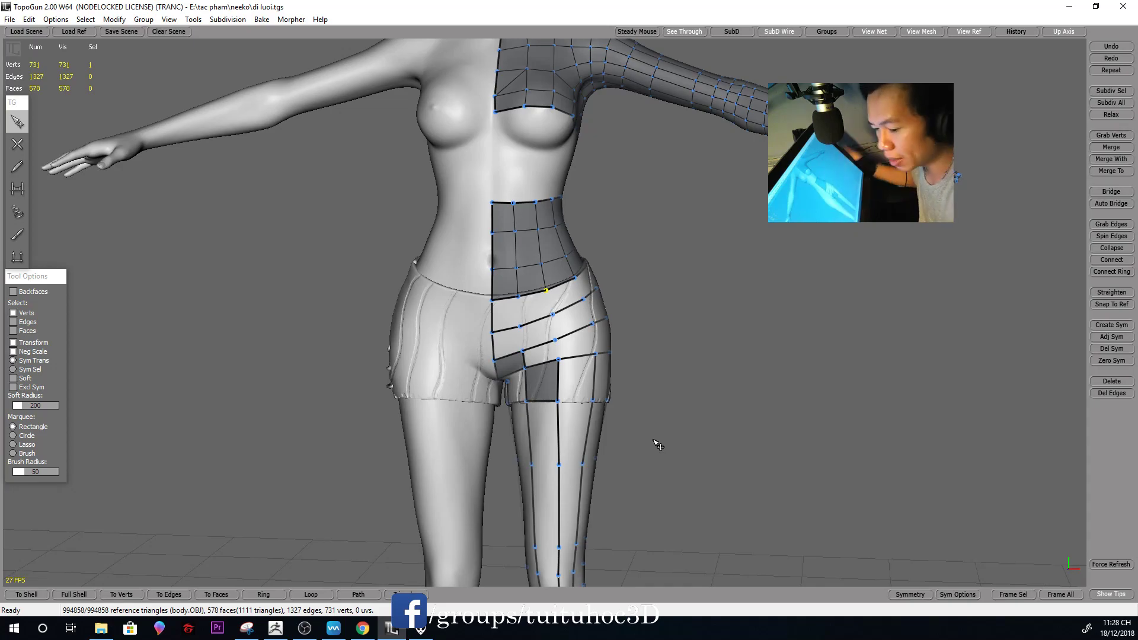
mouse_move(628, 296)
middle_mouse_down()
mouse_move(488, 352)
mouse_move(446, 352)
middle_mouse_up()
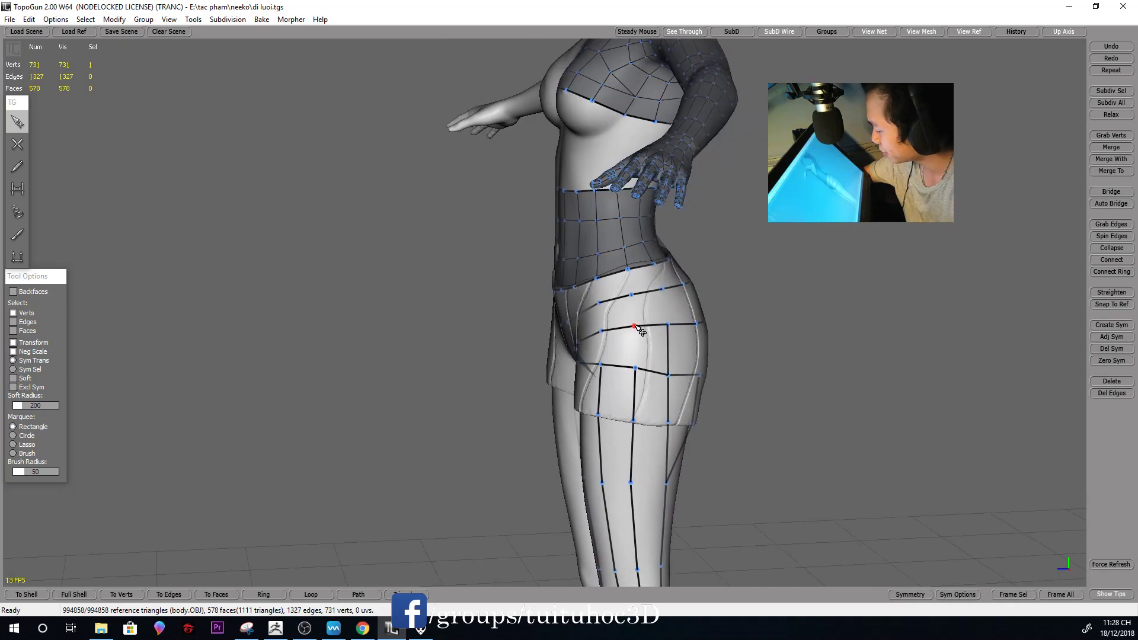
middle_click_drag(640, 331, 638, 366)
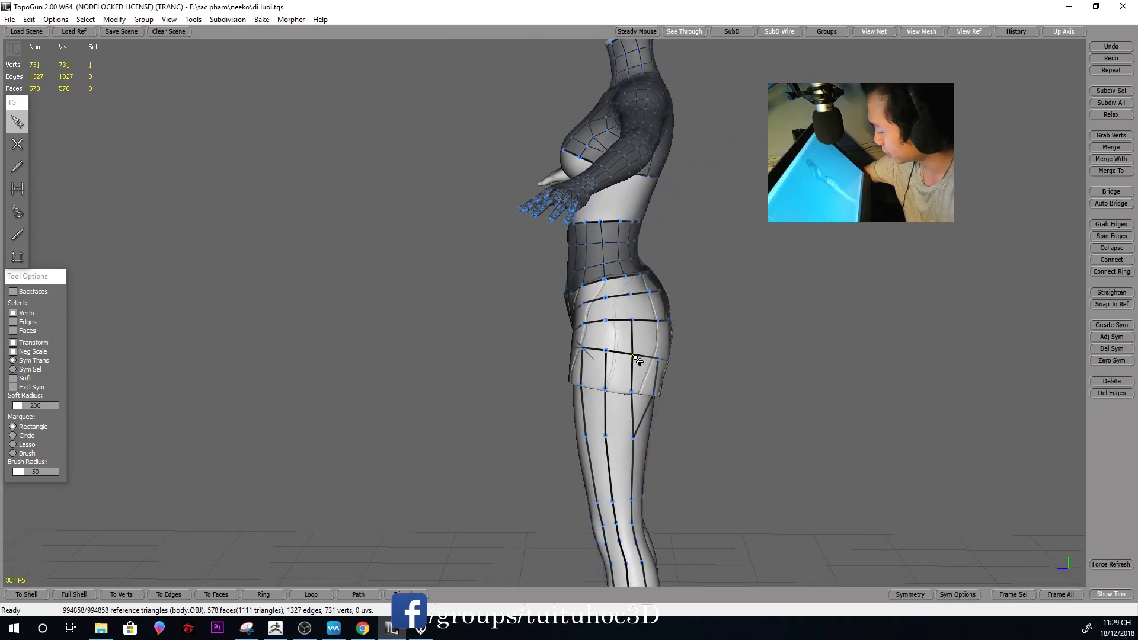
mouse_move(668, 364)
middle_mouse_down()
mouse_move(472, 350)
mouse_move(894, 355)
mouse_move(697, 371)
mouse_move(731, 386)
mouse_move(732, 409)
mouse_move(701, 396)
mouse_move(712, 409)
middle_mouse_up()
left_click(17, 188)
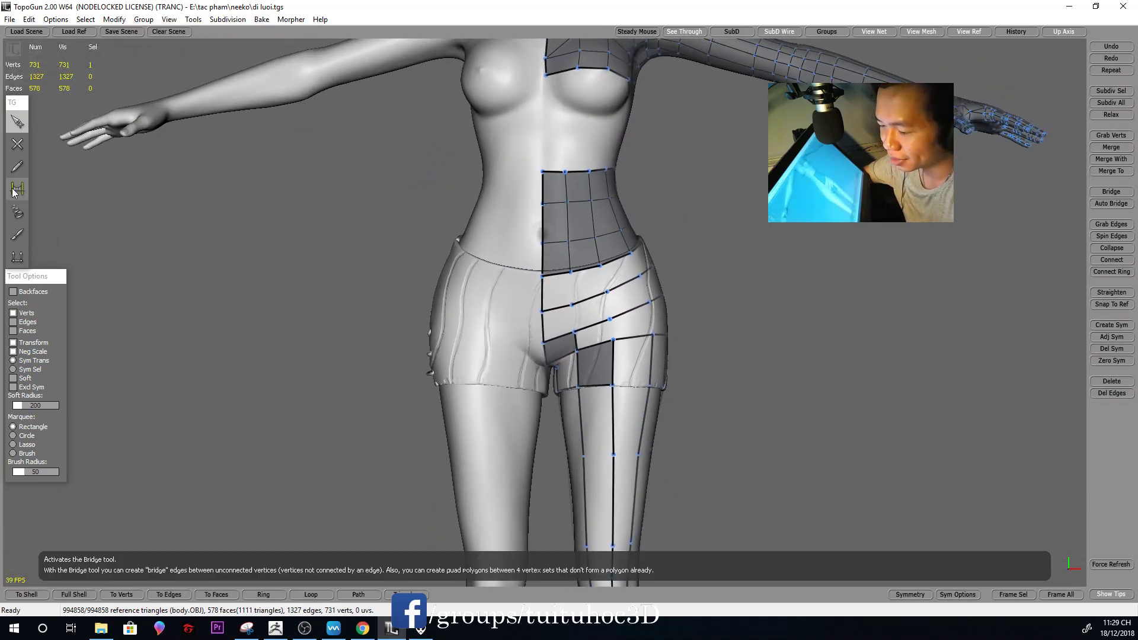
Bridge columns of new quads across and down the hip into the skirt area
left_click_drag(589, 284, 597, 333)
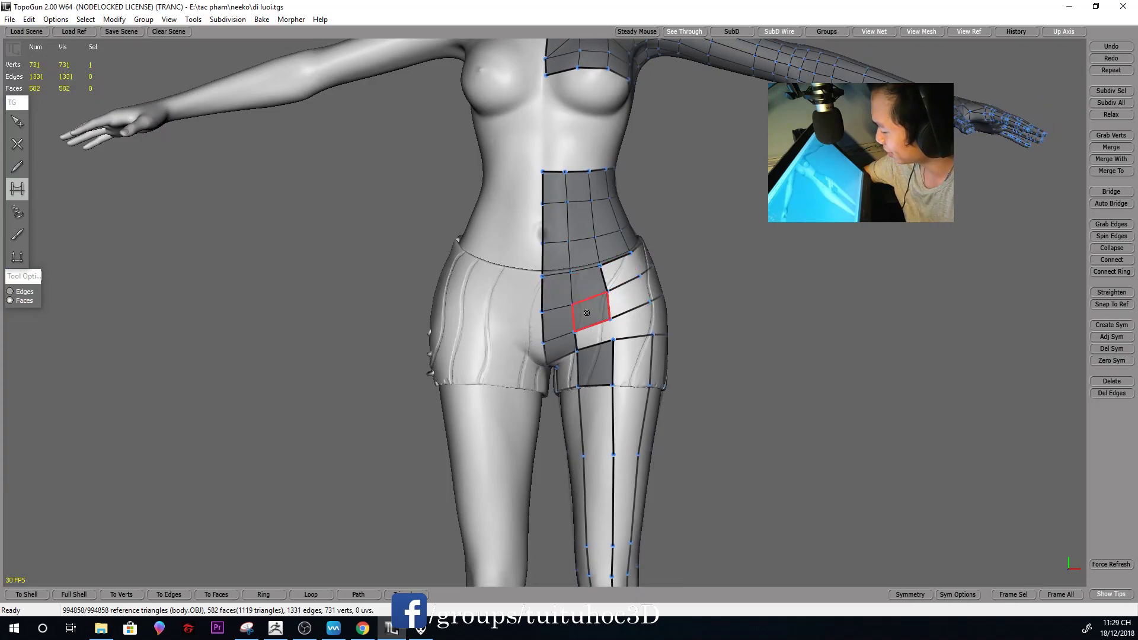
mouse_move(597, 332)
middle_mouse_down()
mouse_move(491, 330)
mouse_move(653, 272)
middle_mouse_up()
left_click_drag(663, 272, 678, 371)
middle_click_drag(678, 371, 722, 265)
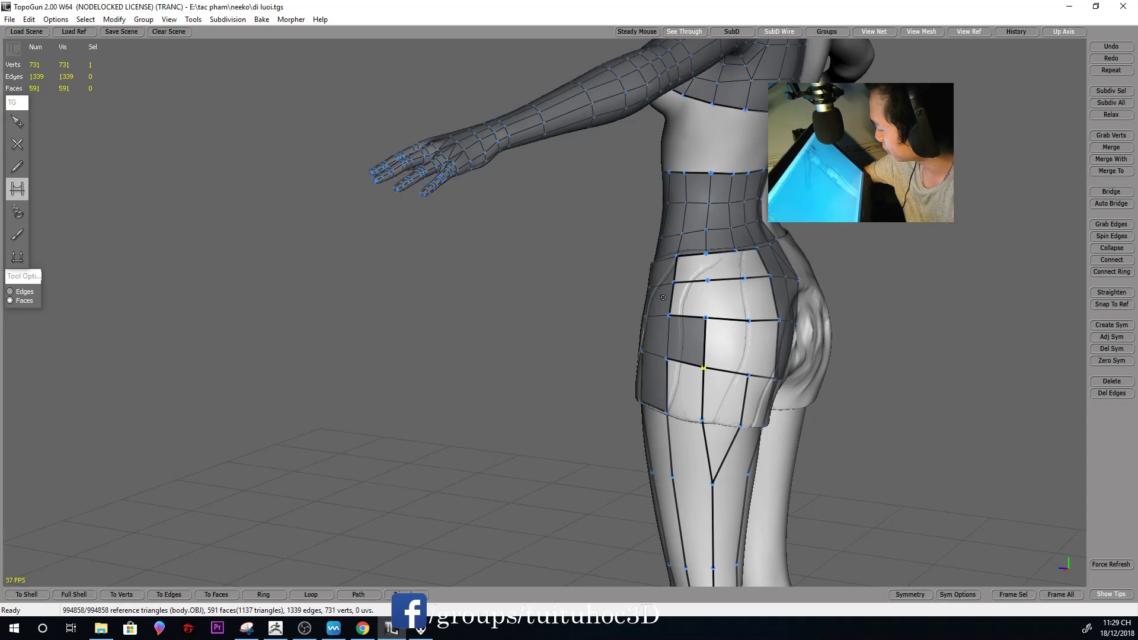
mouse_move(722, 265)
left_mouse_down()
mouse_move(734, 297)
mouse_move(726, 414)
left_mouse_up()
middle_click_drag(726, 415, 676, 380)
Fill the outlined quads on the back of the upper thigh, reaching 605 faces
left_click_drag(676, 380, 714, 385)
mouse_move(713, 385)
middle_mouse_down()
mouse_move(645, 438)
mouse_move(610, 387)
middle_mouse_up()
left_click(637, 451)
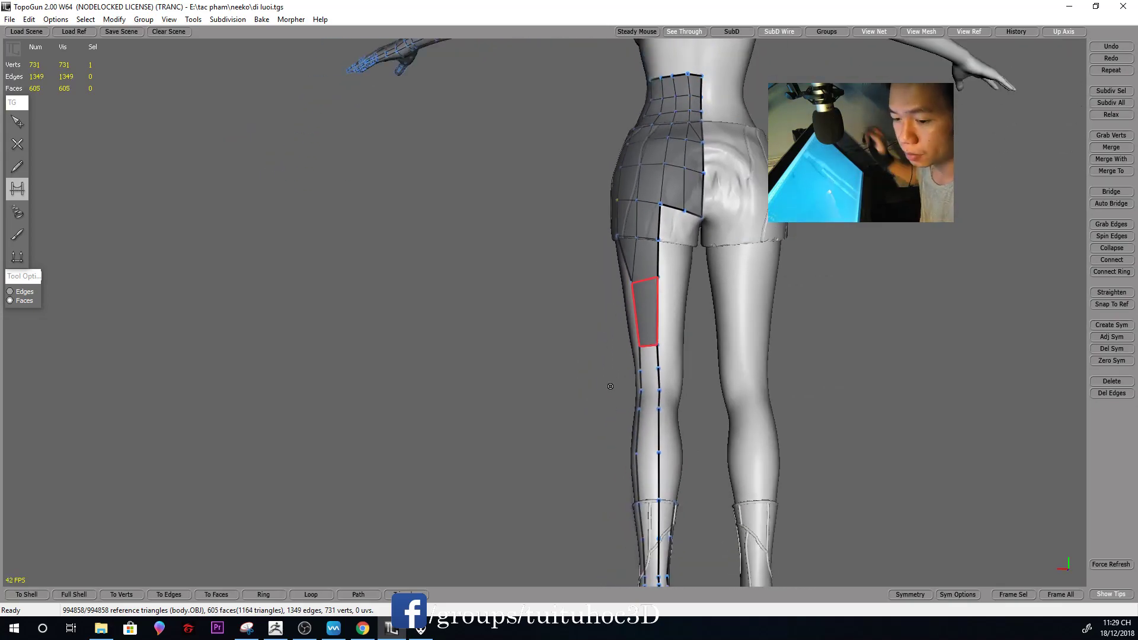
mouse_move(680, 386)
middle_mouse_down()
mouse_move(795, 386)
mouse_move(808, 332)
mouse_move(810, 358)
mouse_move(718, 298)
middle_mouse_up()
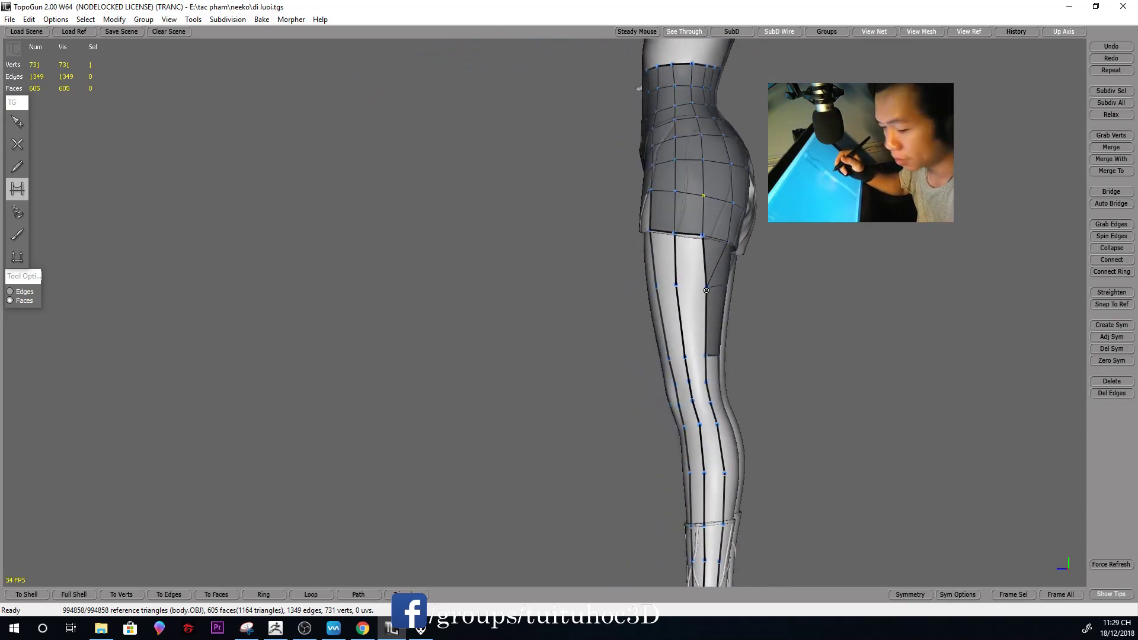
key("s")
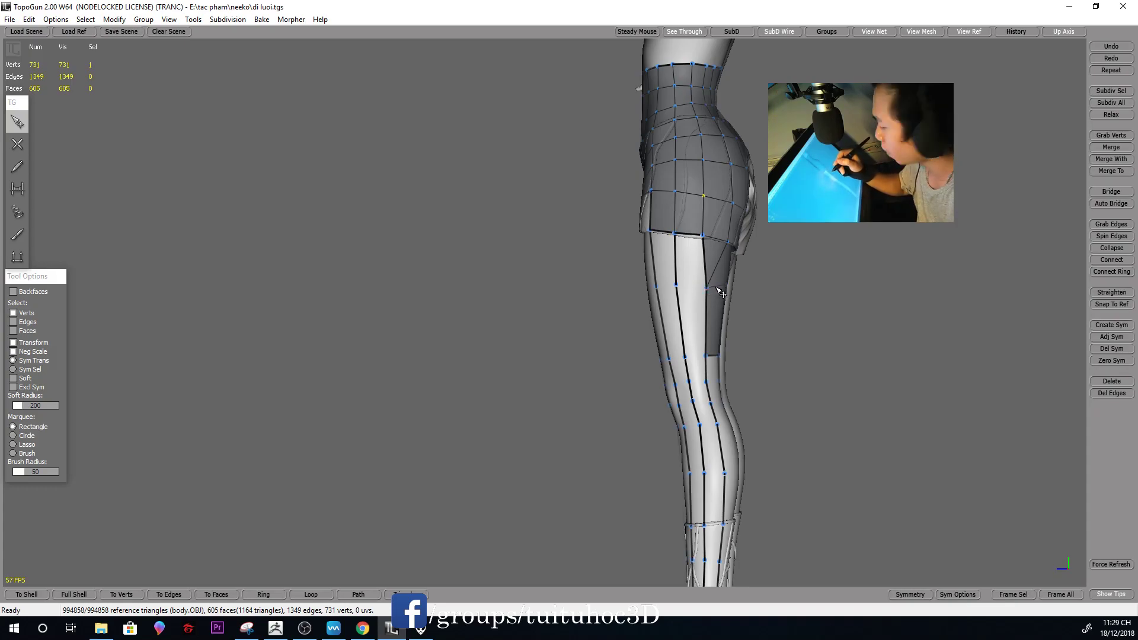
mouse_move(716, 286)
middle_mouse_down()
mouse_move(820, 300)
mouse_move(815, 315)
middle_mouse_up()
Fill several patches of new quads across the thigh
key("e")
key("s")
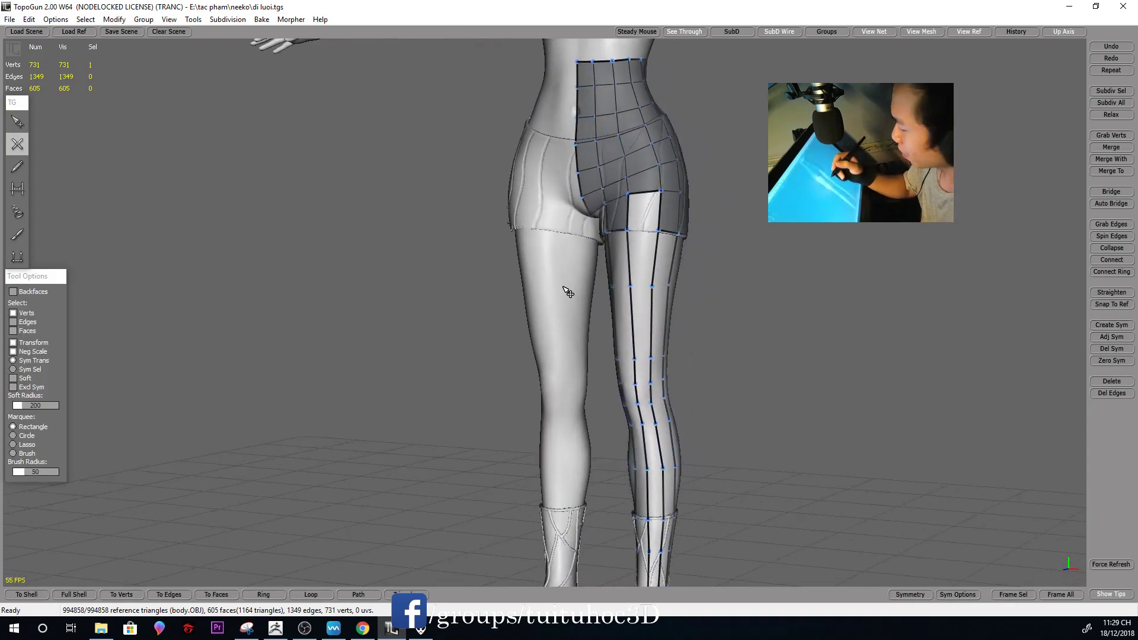
key("k")
middle_click_drag(708, 282, 724, 285)
left_click(642, 258)
mouse_move(642, 258)
middle_mouse_down()
mouse_move(603, 300)
mouse_move(719, 302)
mouse_move(585, 329)
middle_mouse_up()
left_click(607, 321)
left_click(585, 328)
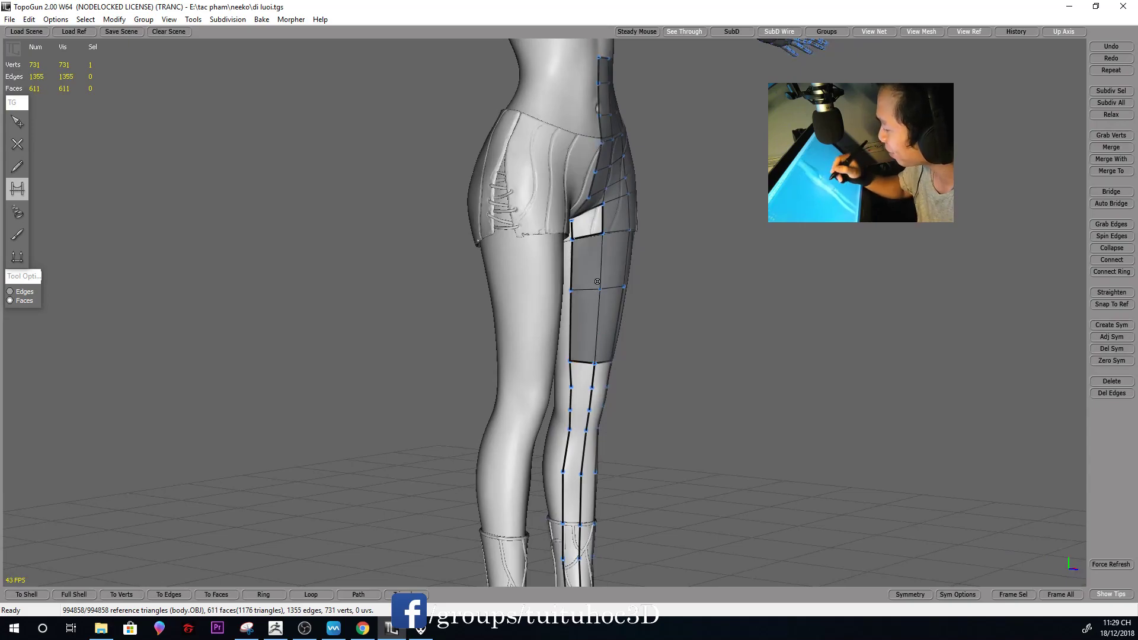
Connect the two inner-thigh vertices with a new edge to close the crotch gap
mouse_move(593, 283)
middle_mouse_down()
mouse_move(579, 223)
mouse_move(652, 198)
mouse_move(589, 291)
middle_mouse_up()
scroll(589, 291, "up", 3)
key("1")
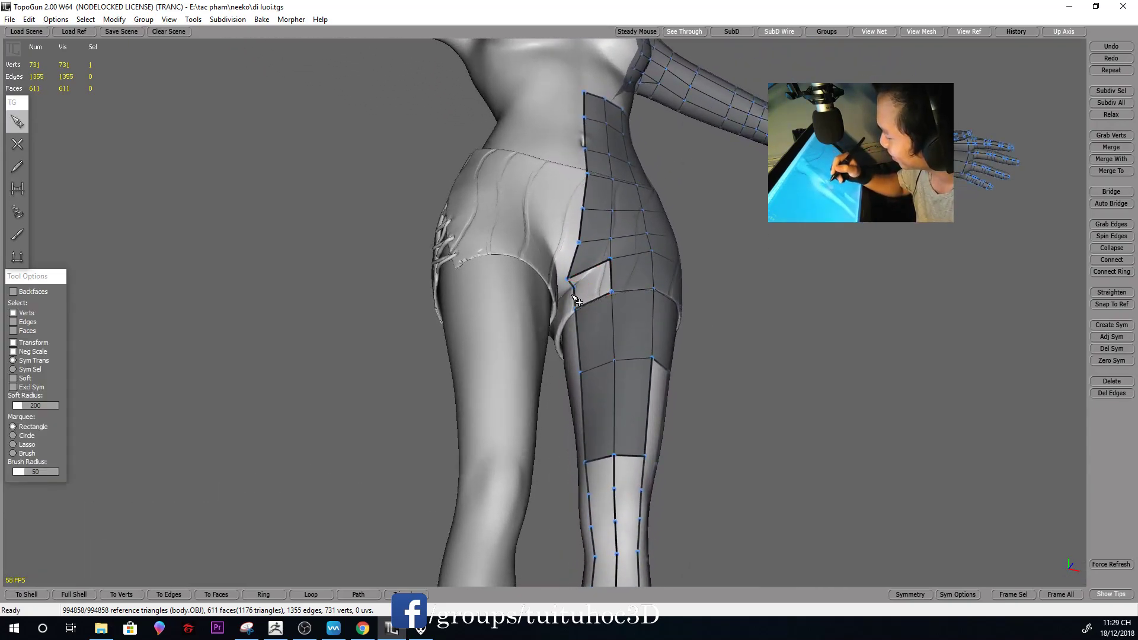
key("2")
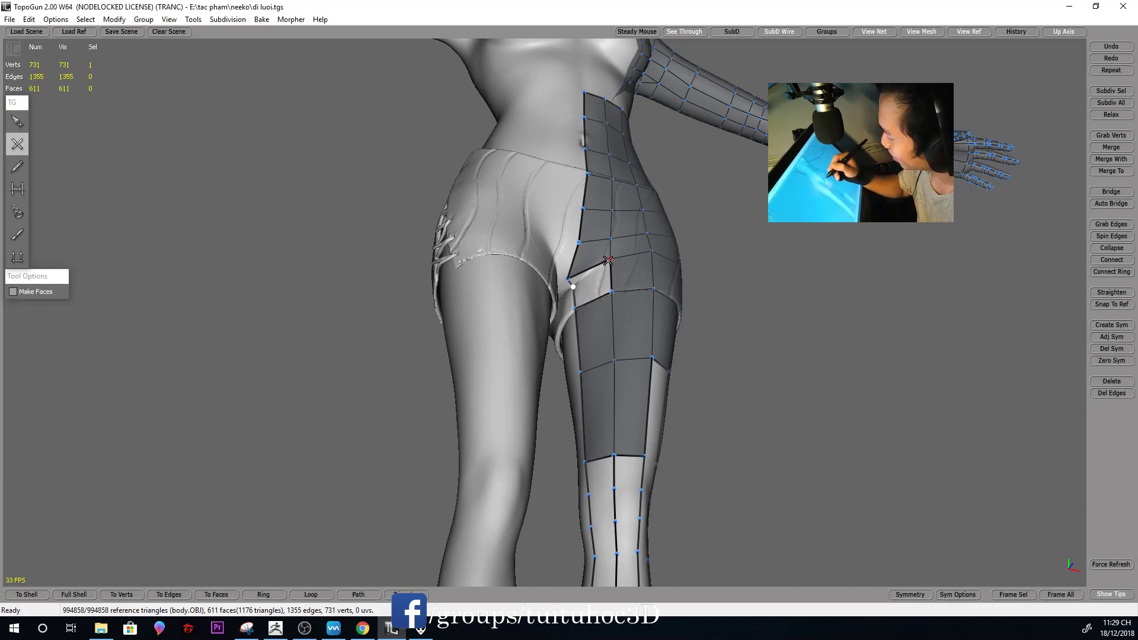
left_click(610, 259)
mouse_move(704, 355)
middle_mouse_down()
mouse_move(660, 371)
mouse_move(716, 358)
mouse_move(341, 402)
middle_mouse_up()
key("1")
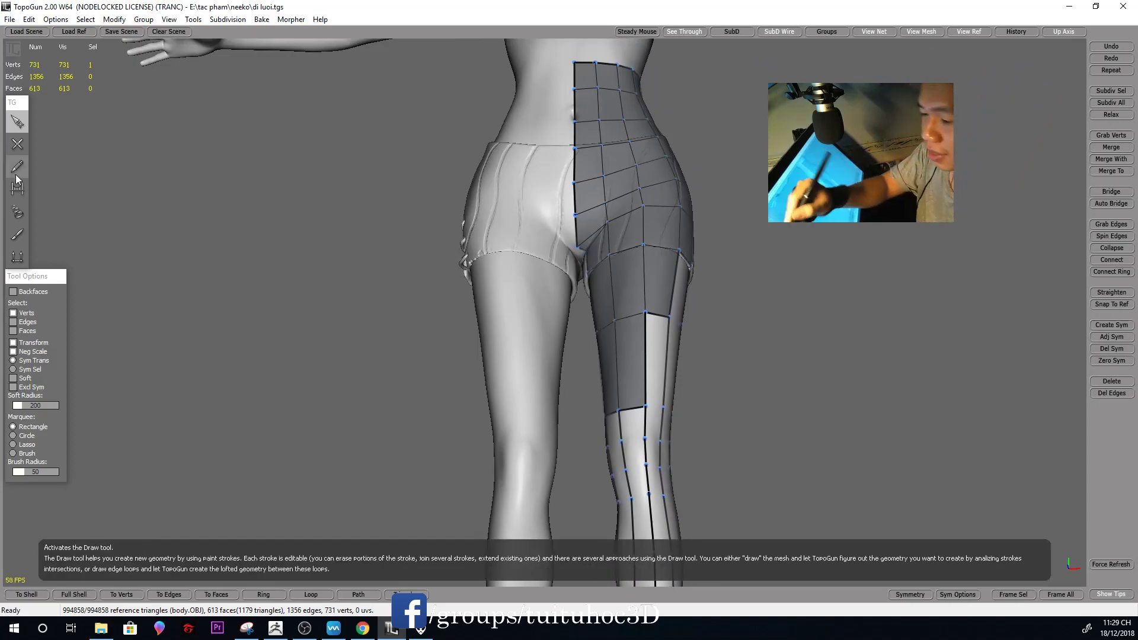
Bridge the open strips down the thigh and lower thigh
left_click(17, 189)
mouse_move(533, 379)
middle_mouse_down()
mouse_move(683, 392)
mouse_move(700, 348)
mouse_move(746, 329)
mouse_move(941, 299)
middle_mouse_up()
left_click(711, 321)
left_click(746, 329)
mouse_move(677, 333)
middle_mouse_down()
mouse_move(743, 402)
mouse_move(673, 337)
middle_mouse_up()
left_click(679, 385)
Fill the knee faces and the gap between thigh and shin, reaching 630 faces
left_click(678, 434)
mouse_move(678, 433)
middle_mouse_down()
mouse_move(717, 415)
mouse_move(703, 417)
middle_mouse_up()
left_click(718, 412)
left_click(703, 417)
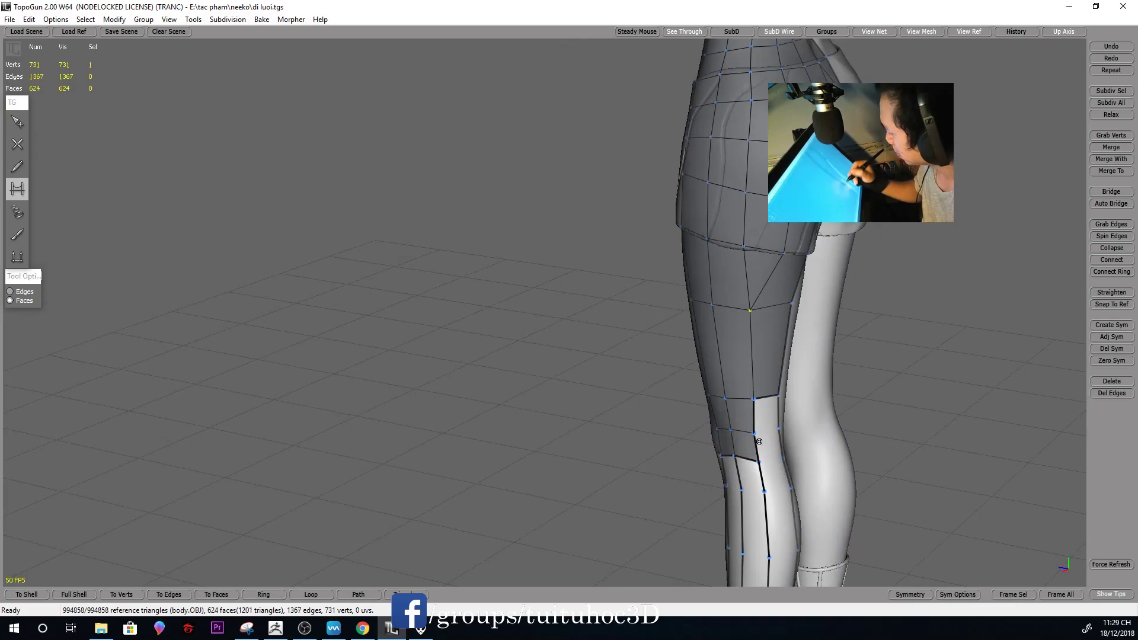
left_click(764, 444)
mouse_move(764, 444)
middle_mouse_down()
mouse_move(848, 406)
mouse_move(739, 416)
mouse_move(998, 375)
mouse_move(739, 384)
mouse_move(752, 326)
mouse_move(747, 339)
middle_mouse_up()
key("s")
key("b")
left_click_drag(672, 286, 689, 291)
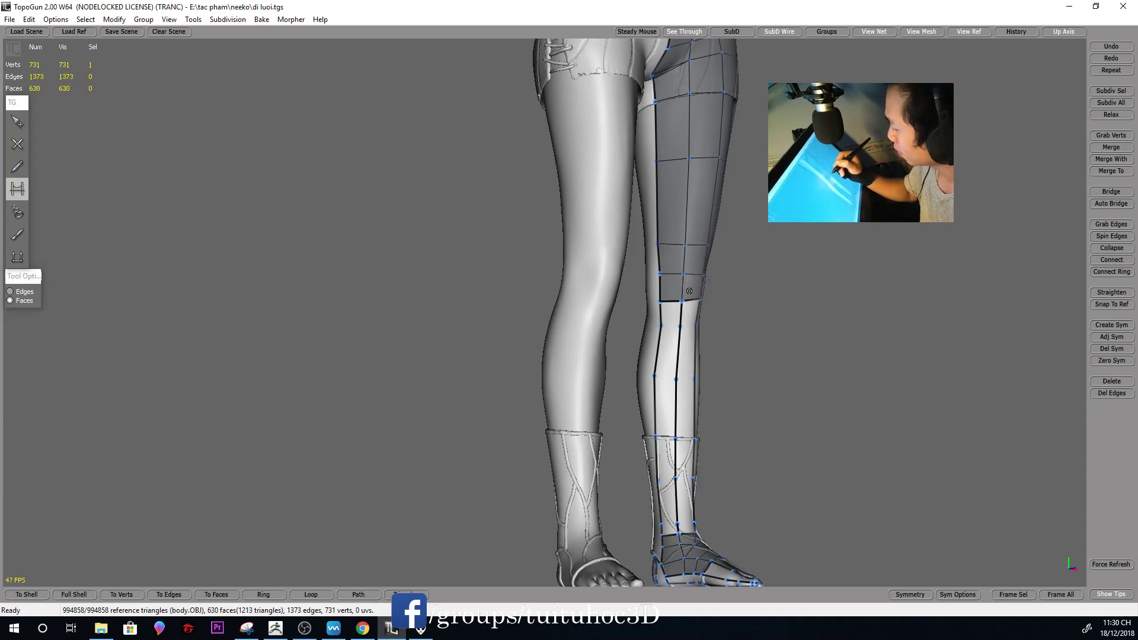
Bridge quad strips down the front and back of the right shin
left_click(667, 352)
left_click(682, 483)
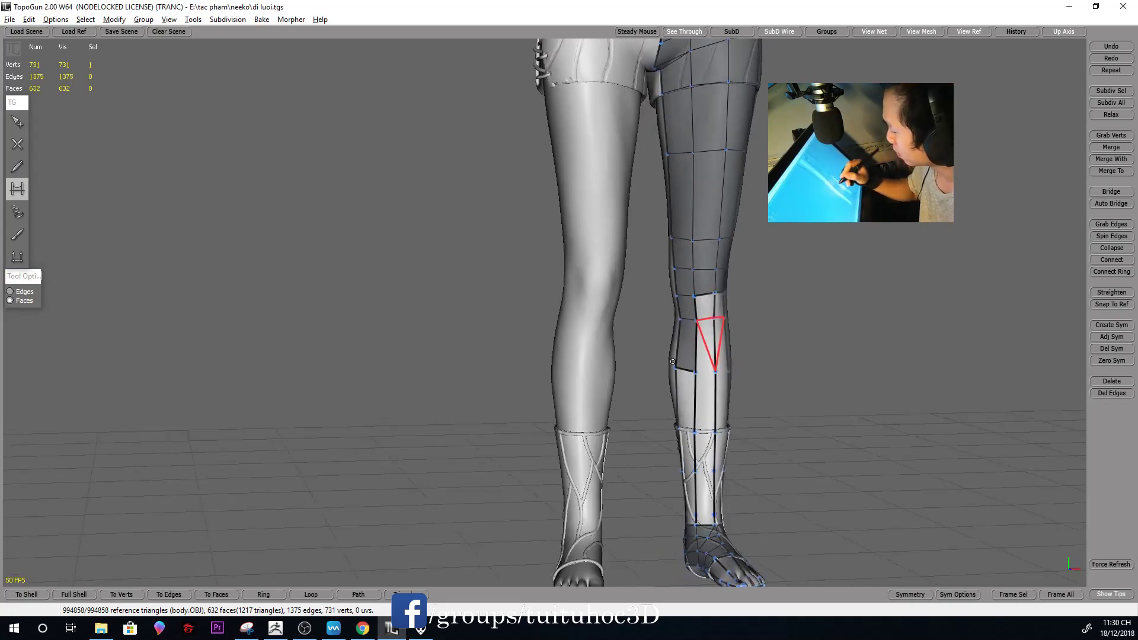
mouse_move(681, 483)
middle_mouse_down()
mouse_move(719, 330)
mouse_move(674, 380)
mouse_move(767, 344)
middle_mouse_up()
left_click_drag(759, 332, 800, 332)
mouse_move(812, 330)
middle_mouse_down()
mouse_move(808, 345)
mouse_move(722, 345)
mouse_move(744, 338)
mouse_move(733, 338)
mouse_move(681, 386)
mouse_move(650, 395)
middle_mouse_up()
left_click(681, 385)
left_click(650, 395)
Fill the remaining shin faces from the side and front views
mouse_move(786, 373)
middle_mouse_down()
mouse_move(807, 436)
mouse_move(877, 317)
mouse_move(770, 358)
middle_mouse_up()
left_click(662, 456)
mouse_move(663, 456)
middle_mouse_down()
mouse_move(839, 409)
mouse_move(643, 452)
mouse_move(727, 432)
mouse_move(678, 384)
mouse_move(642, 320)
mouse_move(578, 385)
mouse_move(743, 371)
mouse_move(594, 426)
middle_mouse_up()
left_click(645, 456)
left_click(642, 320)
left_click(577, 385)
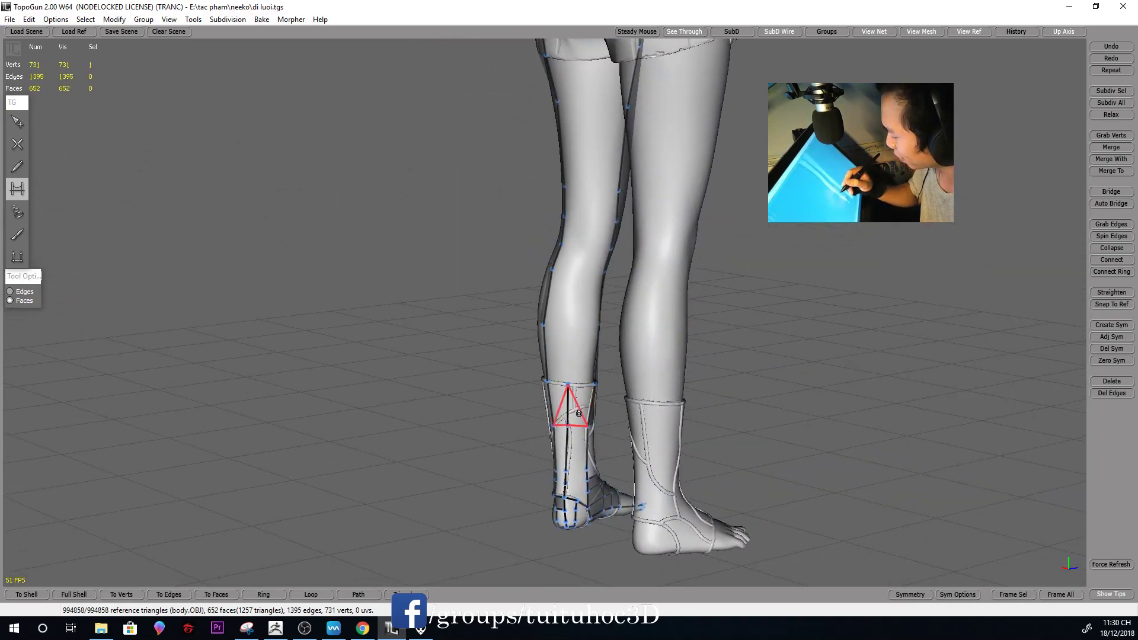
Fill the triangular face above the ankle and the faces around the ankle
left_click(581, 407)
left_click(576, 448)
mouse_move(576, 447)
middle_mouse_down()
mouse_move(687, 401)
mouse_move(684, 387)
mouse_move(682, 397)
mouse_move(670, 388)
mouse_move(706, 388)
middle_mouse_up()
left_click(642, 412)
left_click(687, 401)
key("q")
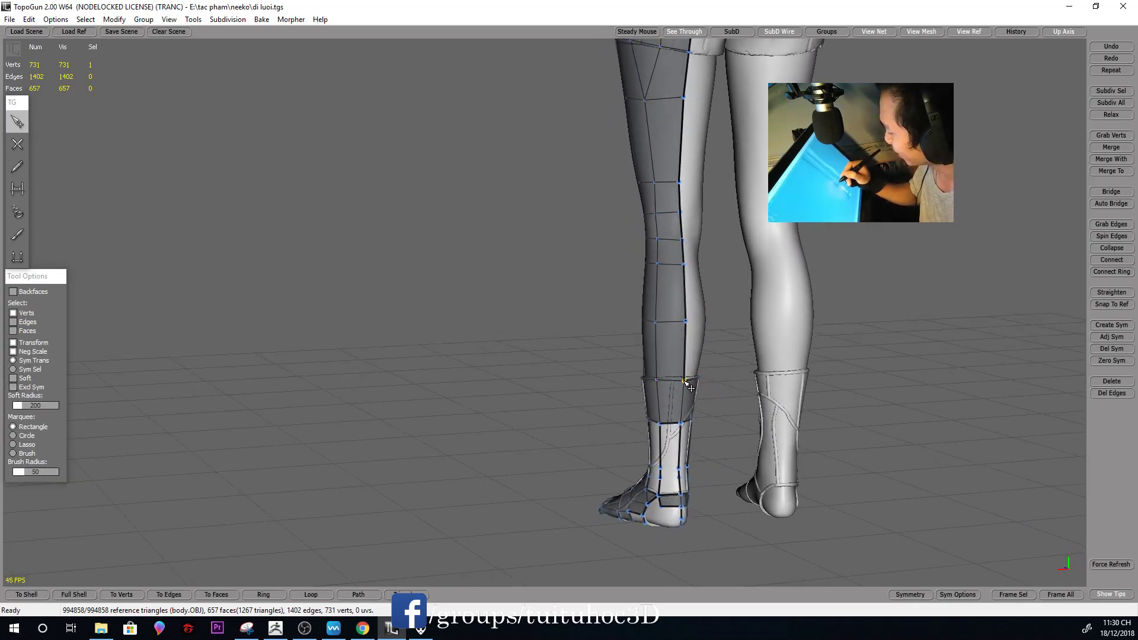
key("w")
key("r")
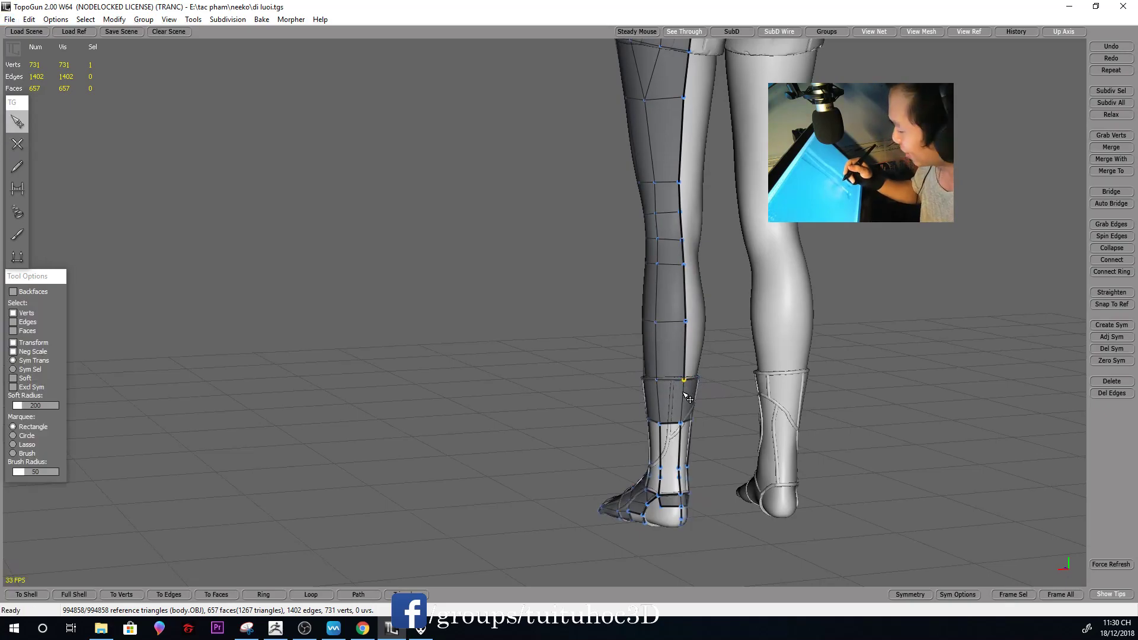
mouse_move(735, 395)
middle_mouse_down()
mouse_move(669, 445)
mouse_move(705, 407)
mouse_move(681, 387)
mouse_move(626, 406)
mouse_move(510, 414)
middle_mouse_up()
key("q")
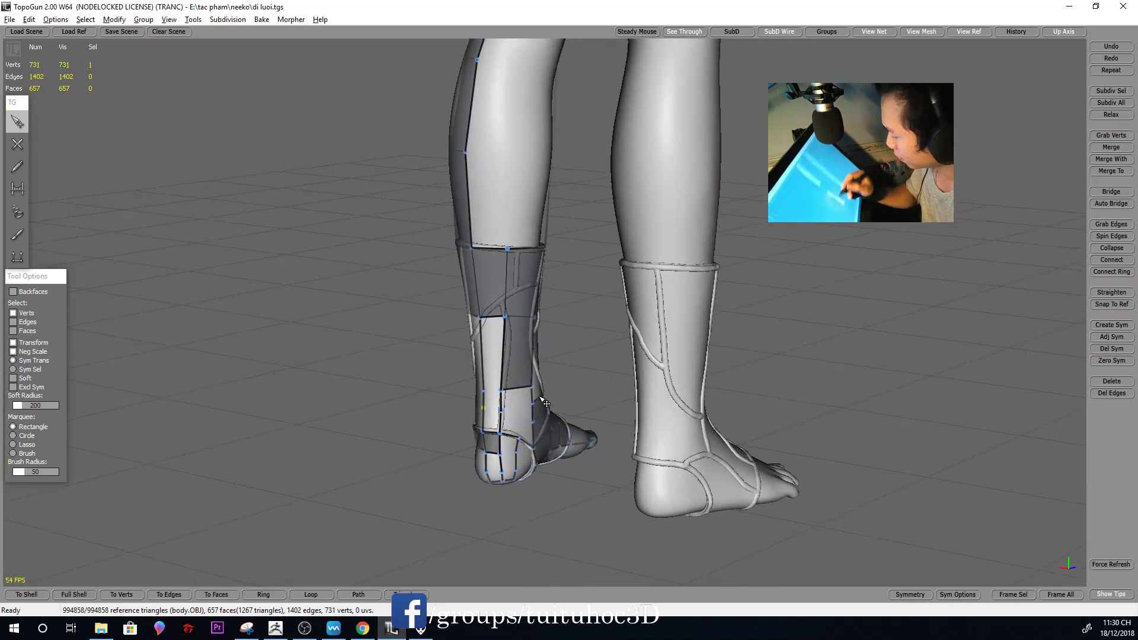
middle_click_drag(619, 413, 617, 425)
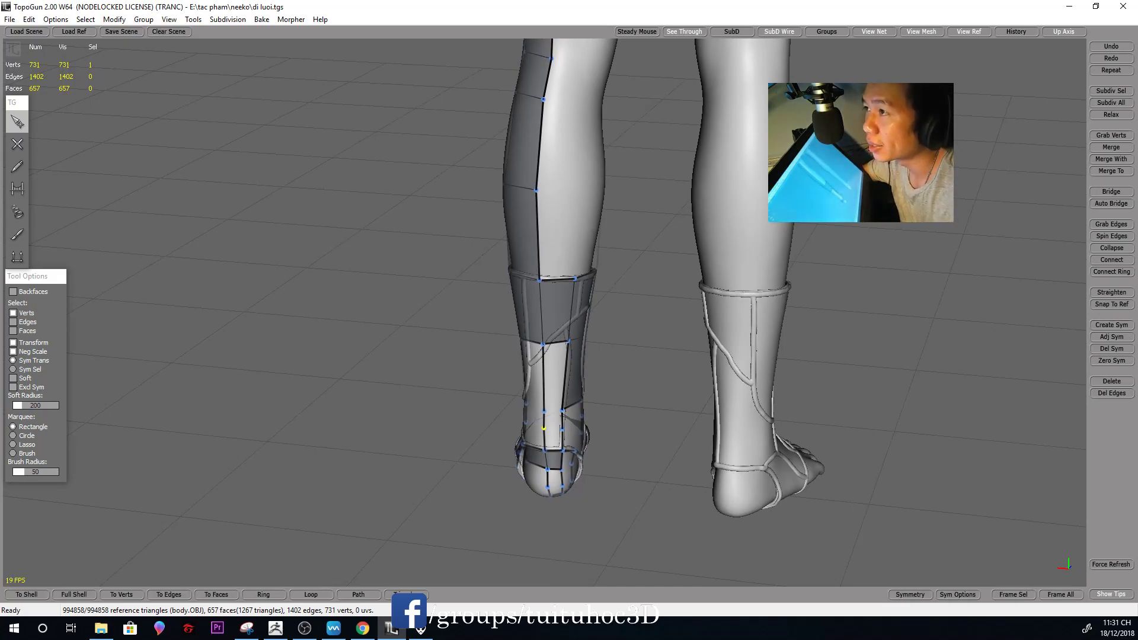
left_click(362, 628)
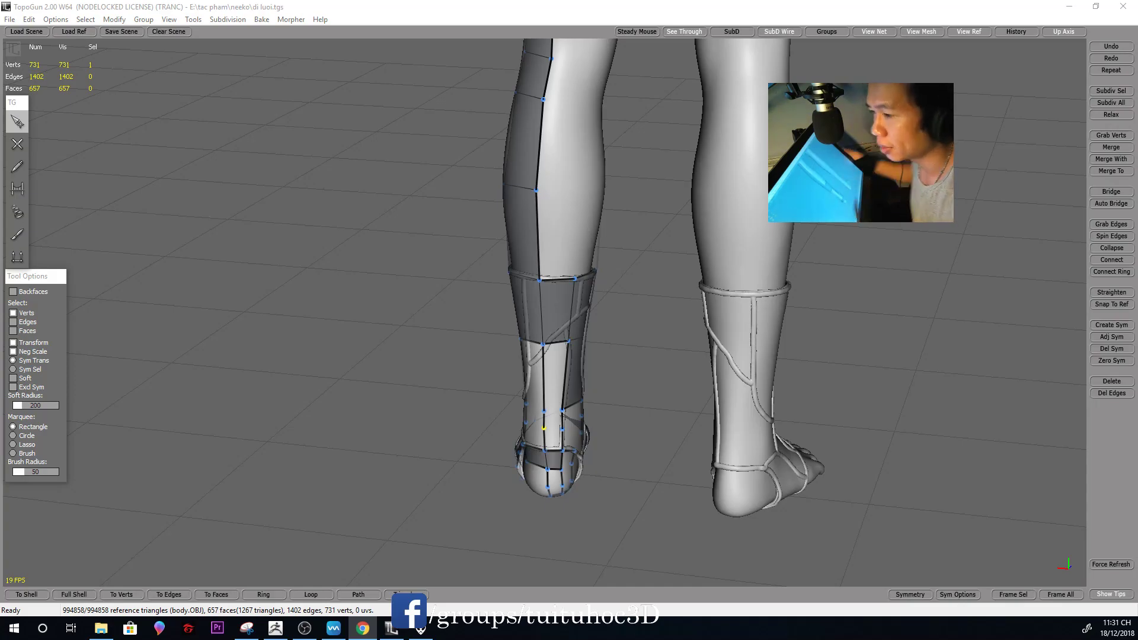
mouse_move(668, 386)
middle_mouse_down()
mouse_move(800, 382)
mouse_move(685, 395)
middle_mouse_up()
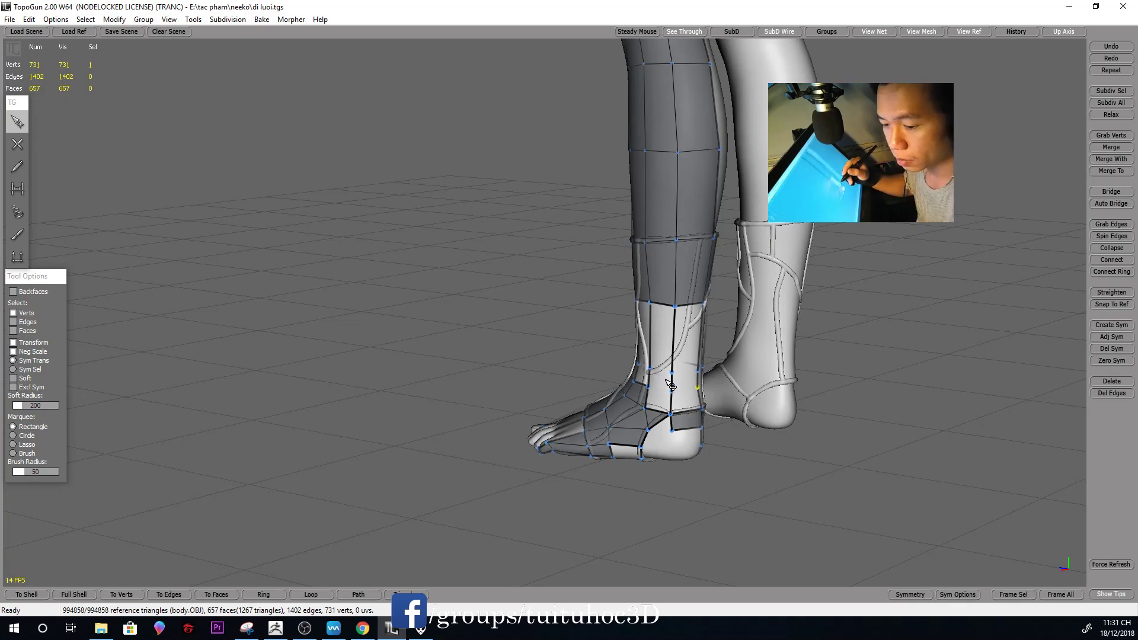
mouse_move(671, 379)
middle_mouse_down()
mouse_move(818, 356)
mouse_move(807, 351)
mouse_move(803, 371)
mouse_move(689, 364)
mouse_move(901, 330)
mouse_move(593, 351)
middle_mouse_up()
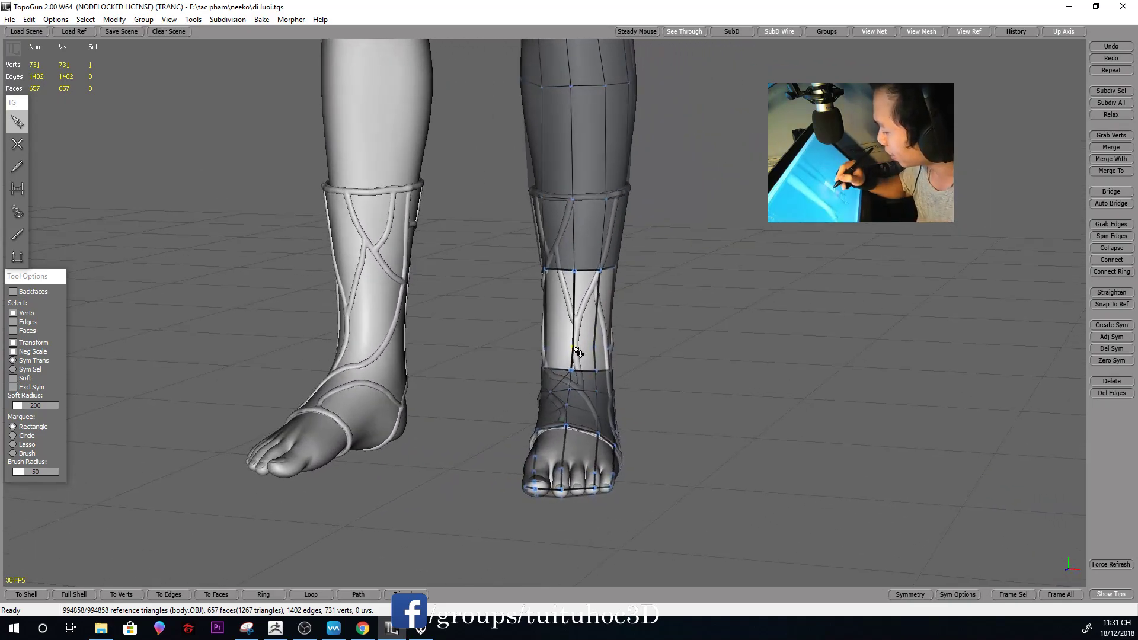
mouse_move(646, 316)
middle_mouse_down()
mouse_move(683, 453)
mouse_move(696, 434)
mouse_move(629, 411)
middle_mouse_up()
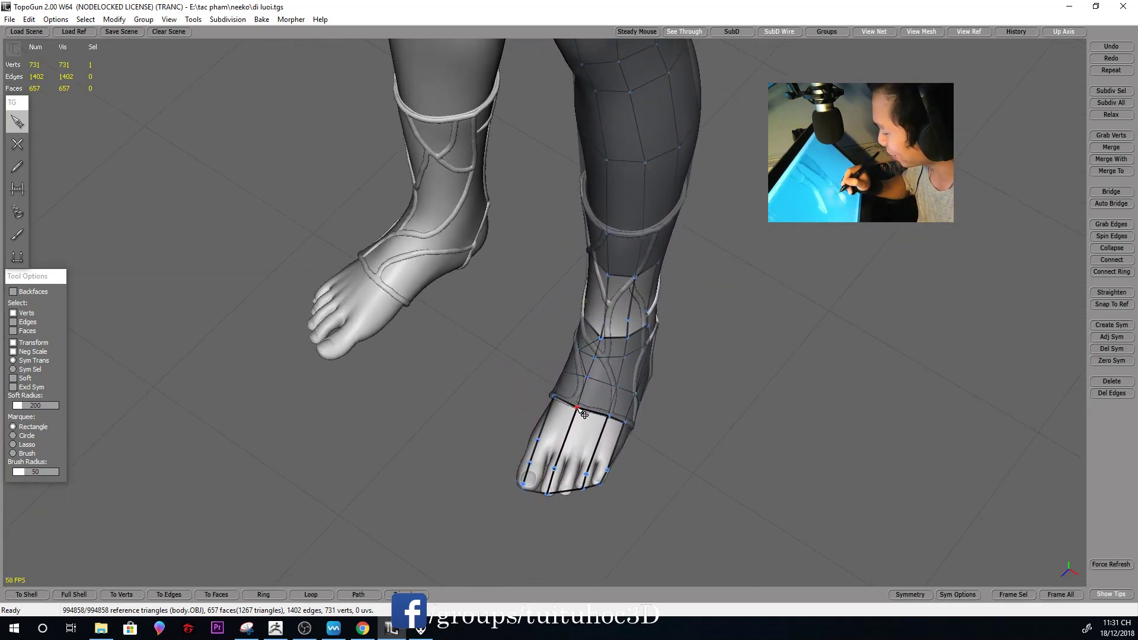
key("alt")
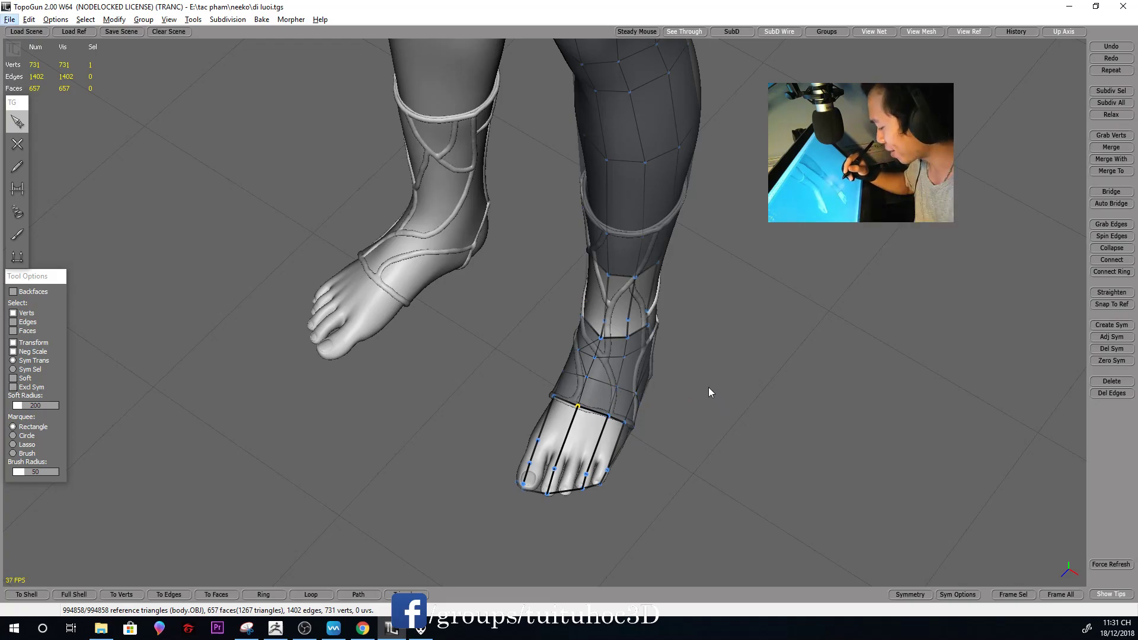
mouse_move(660, 414)
middle_mouse_down()
mouse_move(818, 332)
mouse_move(792, 333)
mouse_move(869, 272)
mouse_move(627, 381)
mouse_move(663, 297)
mouse_move(610, 282)
middle_mouse_up()
Bridge faces across the holes around the ankle with the Bridge tool
left_click(17, 188)
left_click(520, 331)
middle_click_drag(711, 295, 706, 348)
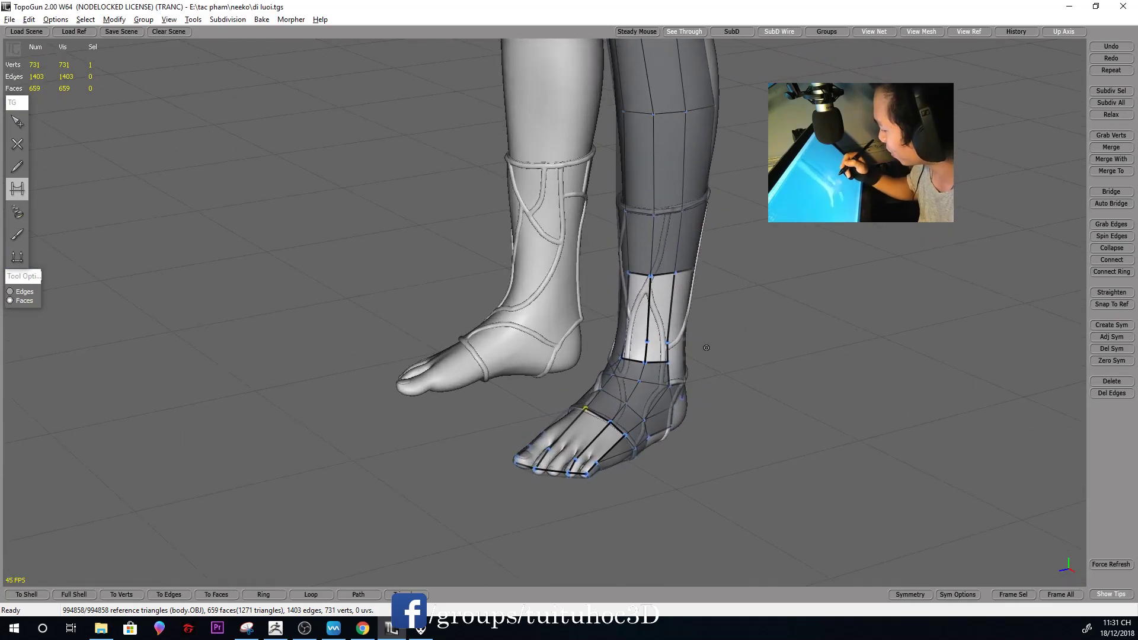
left_click(634, 314)
middle_click_drag(809, 326, 783, 308)
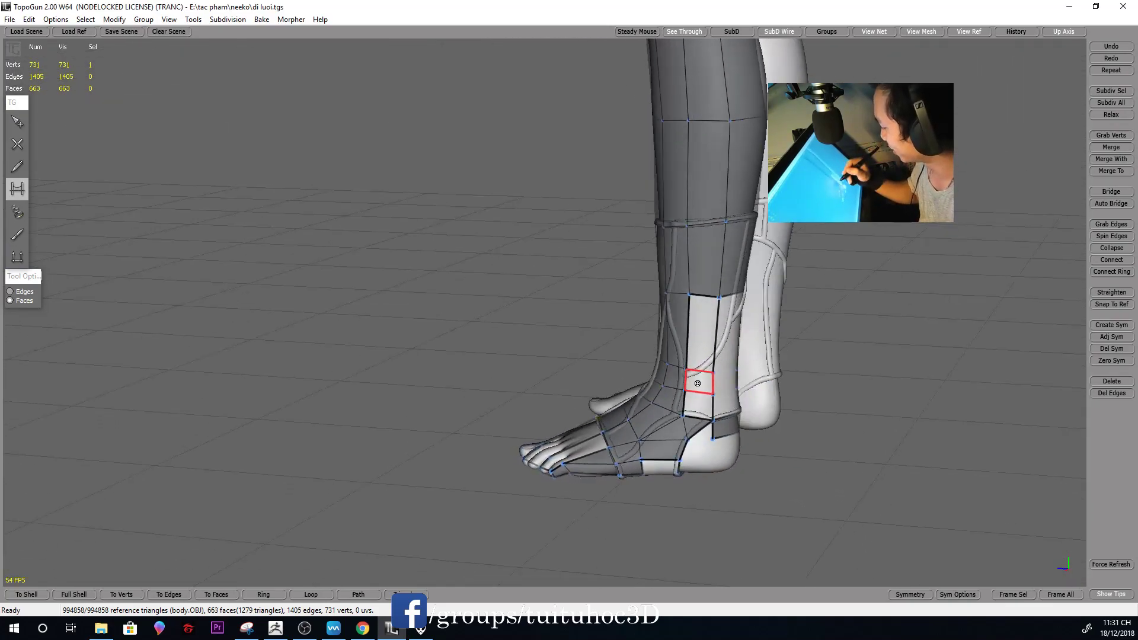
left_click(698, 384)
mouse_move(698, 384)
middle_mouse_down()
mouse_move(511, 394)
mouse_move(573, 408)
mouse_move(679, 327)
mouse_move(454, 406)
middle_mouse_up()
left_click(644, 389)
left_click(576, 394)
left_click(511, 393)
left_click(572, 407)
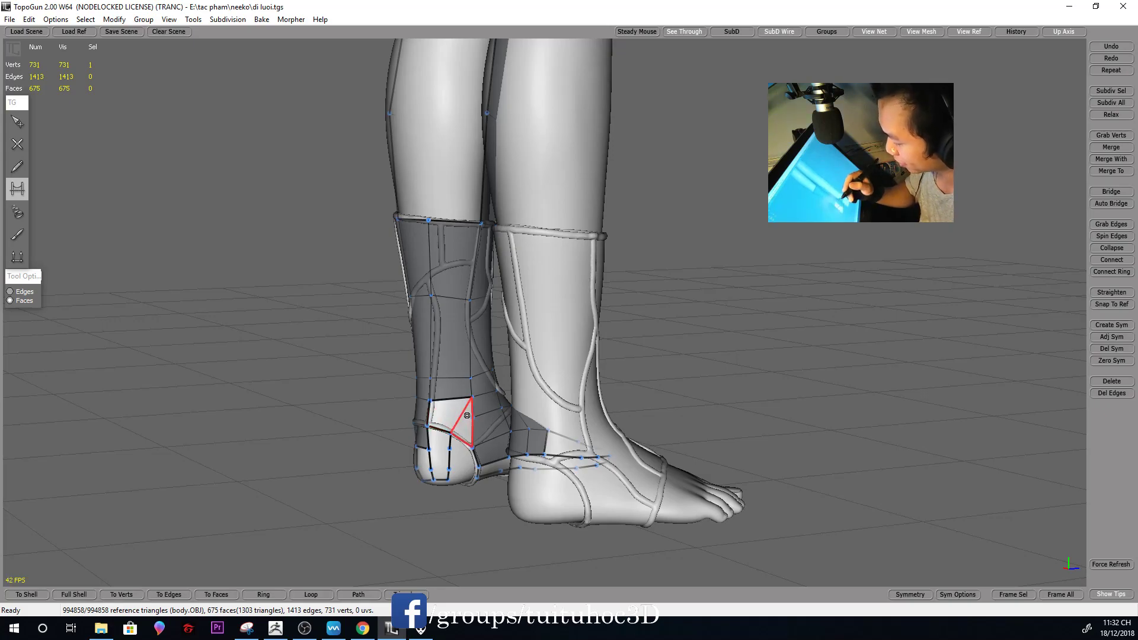
Add two edges from the heel vertex to neighbouring vertices
key("1")
key("2")
left_click(450, 433)
mouse_move(481, 416)
middle_mouse_down()
mouse_move(475, 424)
mouse_move(614, 368)
mouse_move(599, 386)
middle_mouse_up()
left_click(440, 404)
key("s")
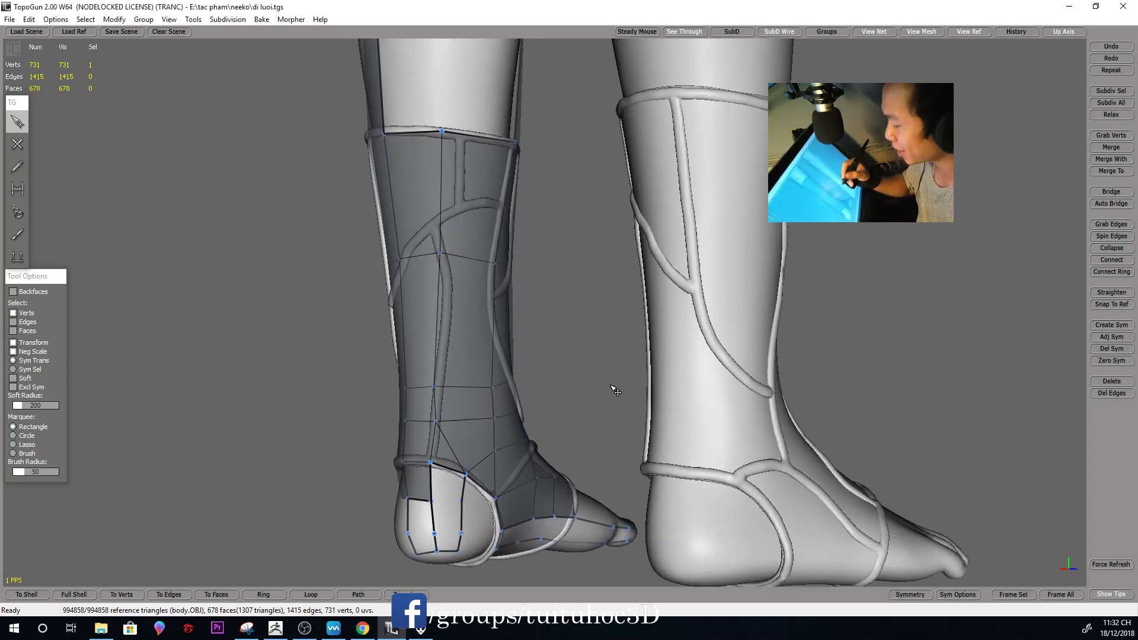
Create new faces around the heel
scroll(652, 362, "up", 5)
middle_click_drag(715, 354, 655, 367)
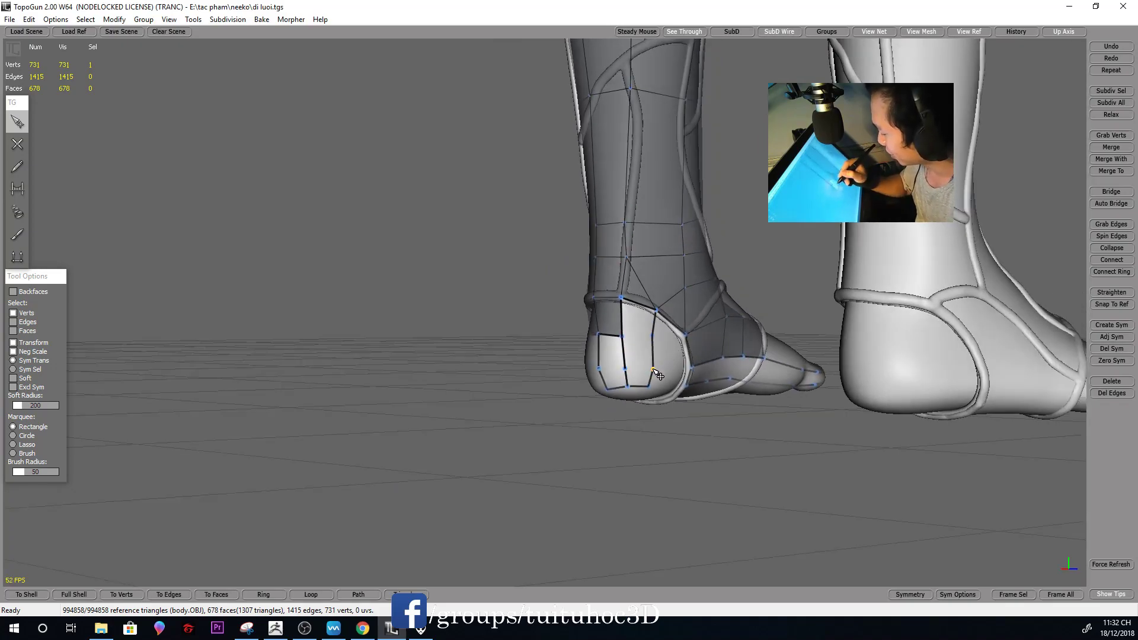
key("w")
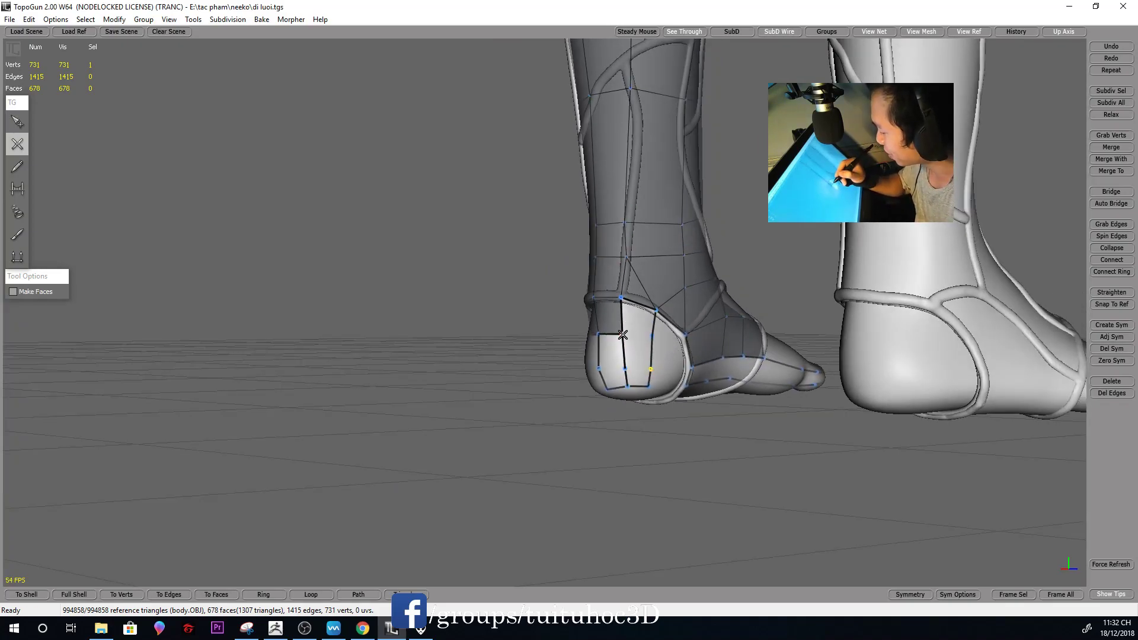
left_click(653, 336)
middle_click_drag(653, 335, 655, 347)
left_click(655, 347)
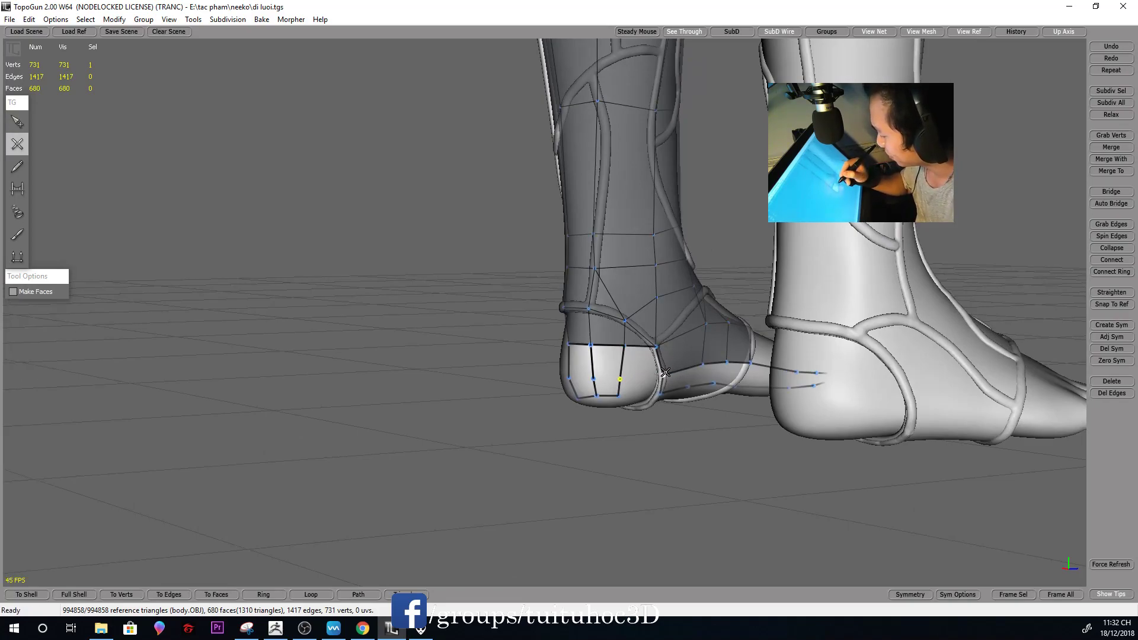
left_click(620, 378)
left_click(604, 373)
mouse_move(605, 373)
middle_mouse_down()
mouse_move(736, 404)
mouse_move(991, 381)
mouse_move(925, 391)
middle_mouse_up()
left_click(736, 404)
key("1")
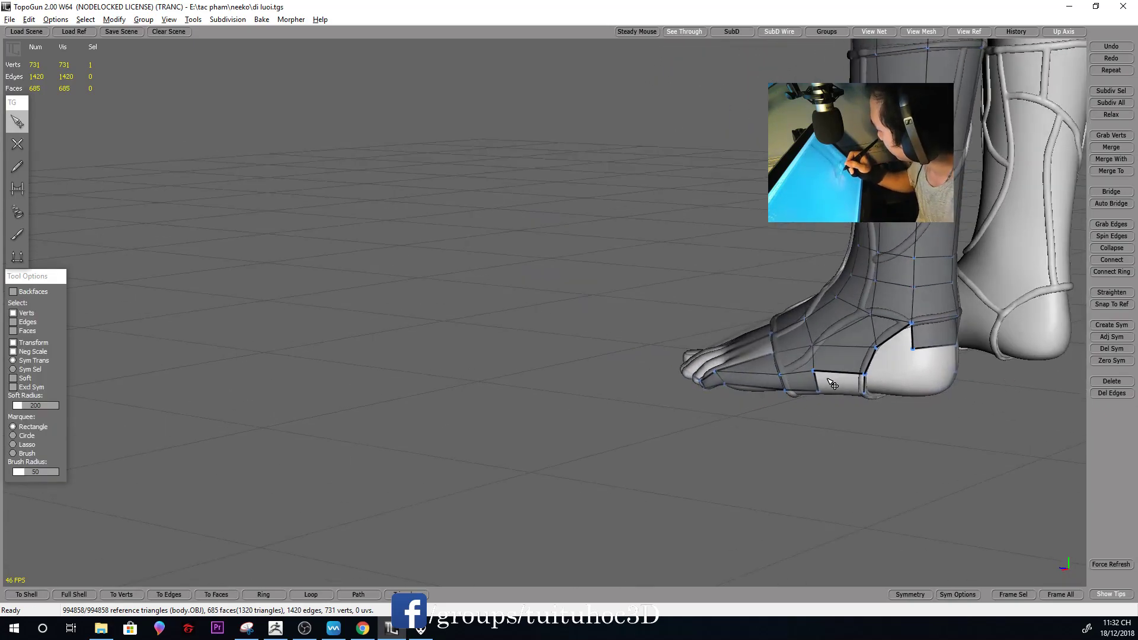
Join foot vertices with new edges on the side and rear of the foot
key("2")
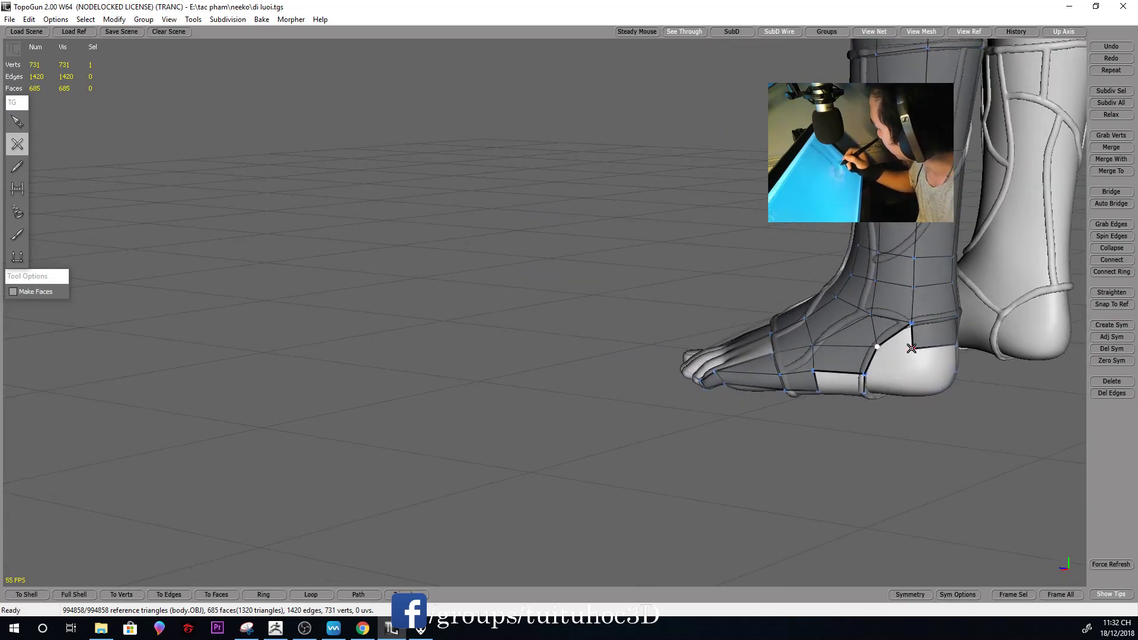
key("1")
key("2")
left_click(866, 374)
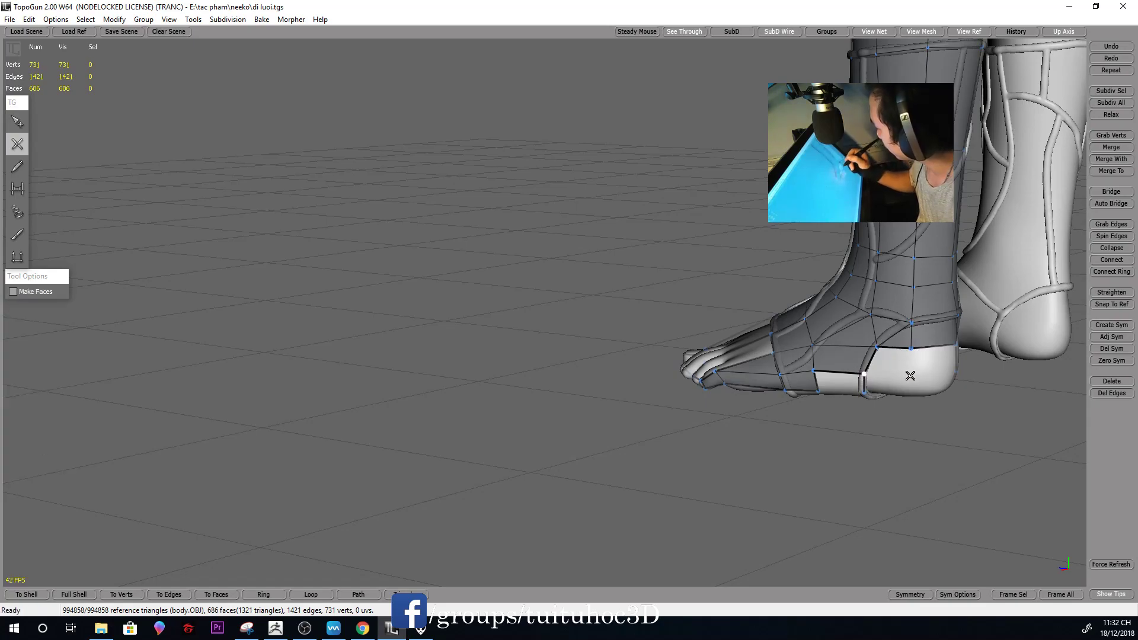
mouse_move(908, 377)
middle_mouse_down()
mouse_move(859, 356)
mouse_move(801, 363)
mouse_move(817, 375)
middle_mouse_up()
left_click(801, 360)
key("1")
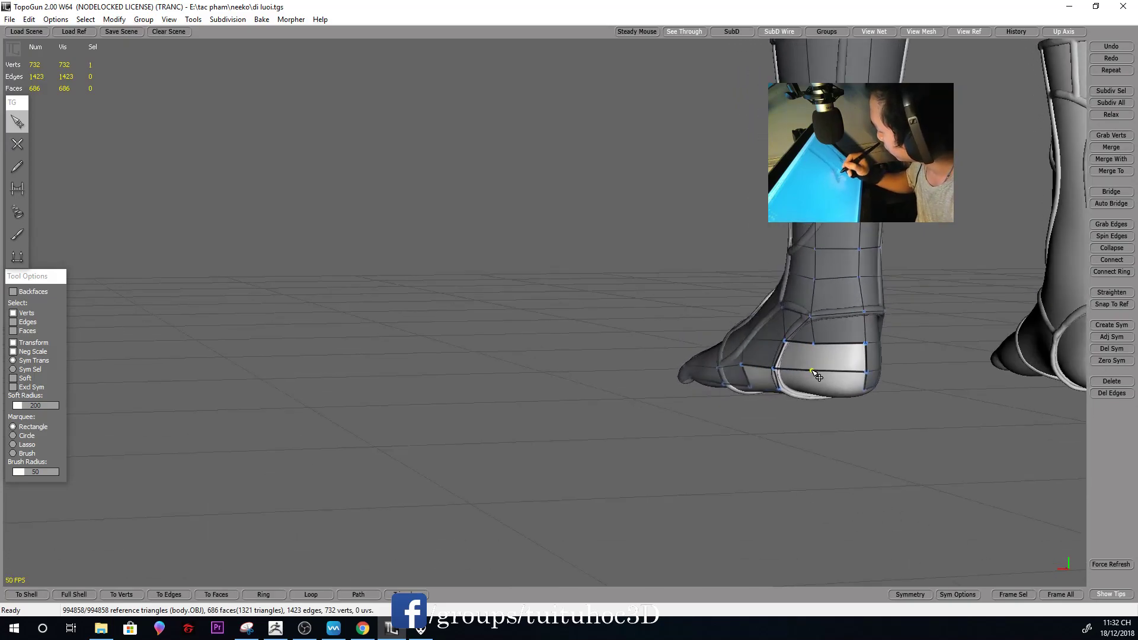
Cut two new edges across the foot
key("2")
left_click(813, 345)
key("1")
mouse_move(836, 367)
middle_mouse_down()
mouse_move(833, 336)
mouse_move(817, 360)
mouse_move(874, 379)
mouse_move(834, 368)
mouse_move(841, 350)
middle_mouse_up()
key("2")
left_click(827, 380)
key("1")
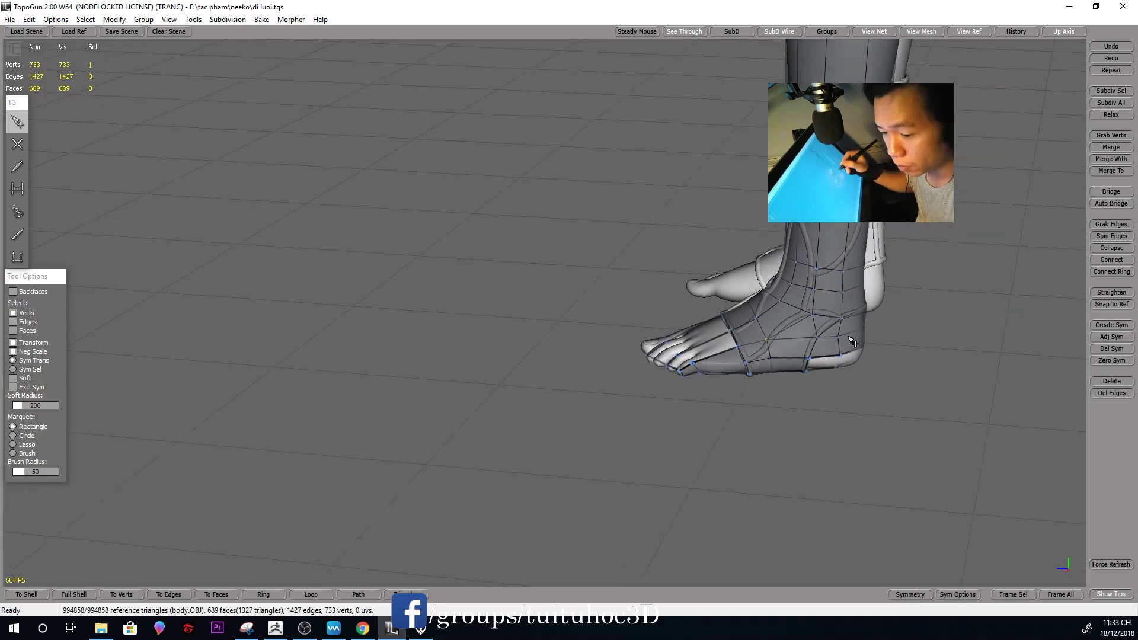
Cut a new edge across the heel
scroll(829, 320, "down", 5)
mouse_move(808, 282)
middle_mouse_down()
mouse_move(762, 309)
mouse_move(769, 288)
mouse_move(741, 320)
middle_mouse_up()
scroll(768, 288, "up", 3)
key("2")
left_click(739, 337)
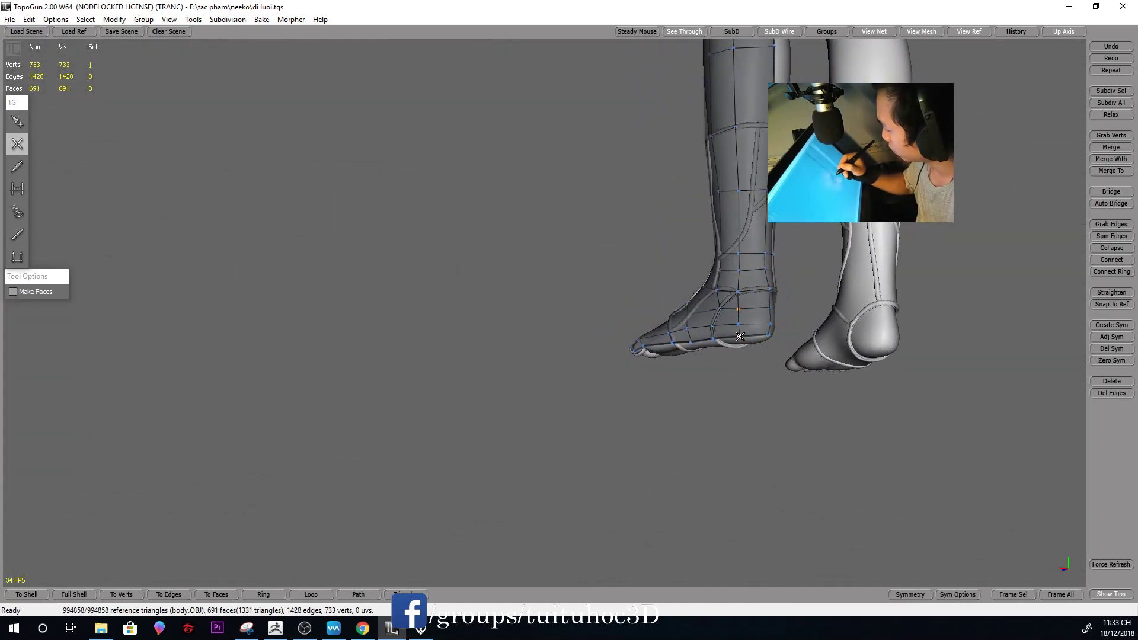
middle_click_drag(783, 336, 578, 361)
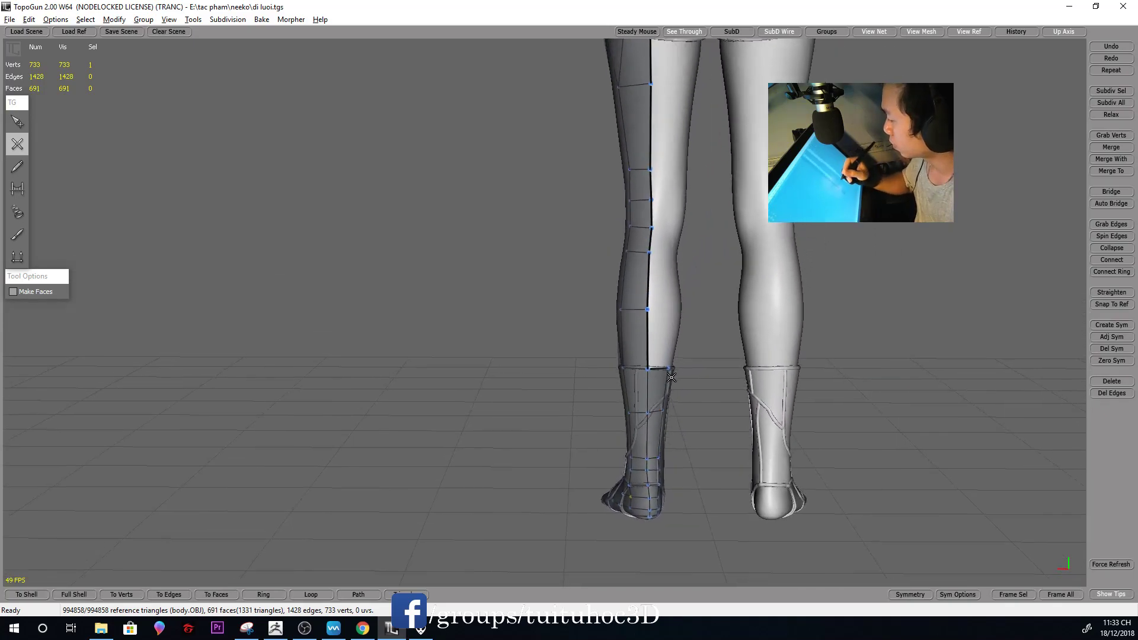
scroll(578, 361, "down", 3)
Orbit and zoom to a close low view of the foot's open side, cancelling the cut
mouse_move(731, 338)
middle_mouse_down()
mouse_move(810, 353)
mouse_move(776, 364)
mouse_move(813, 396)
middle_mouse_up()
scroll(668, 338, "up", 3)
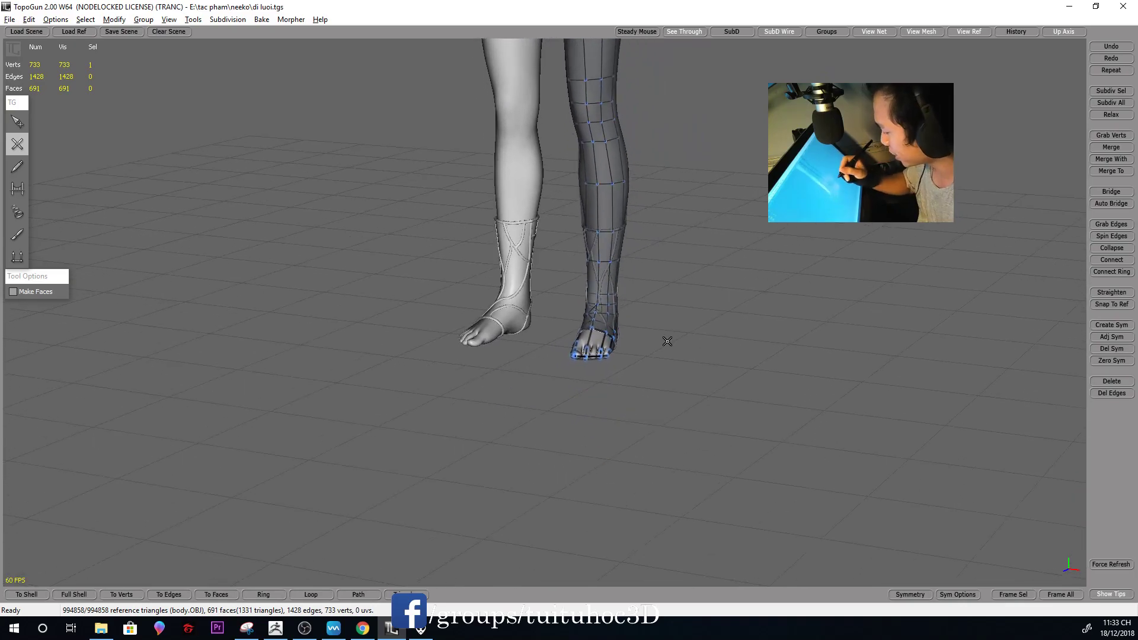
scroll(768, 445, "up", 3)
mouse_move(767, 446)
middle_mouse_down()
mouse_move(846, 465)
mouse_move(823, 447)
middle_mouse_up()
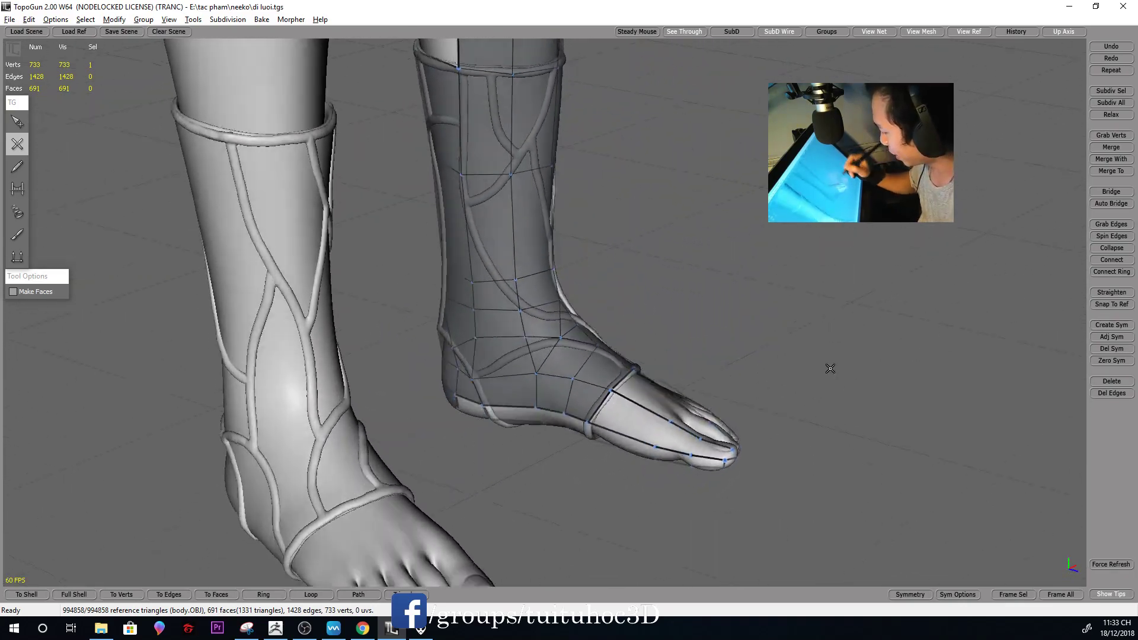
scroll(828, 334, "up", 2)
middle_click_drag(829, 335, 839, 307)
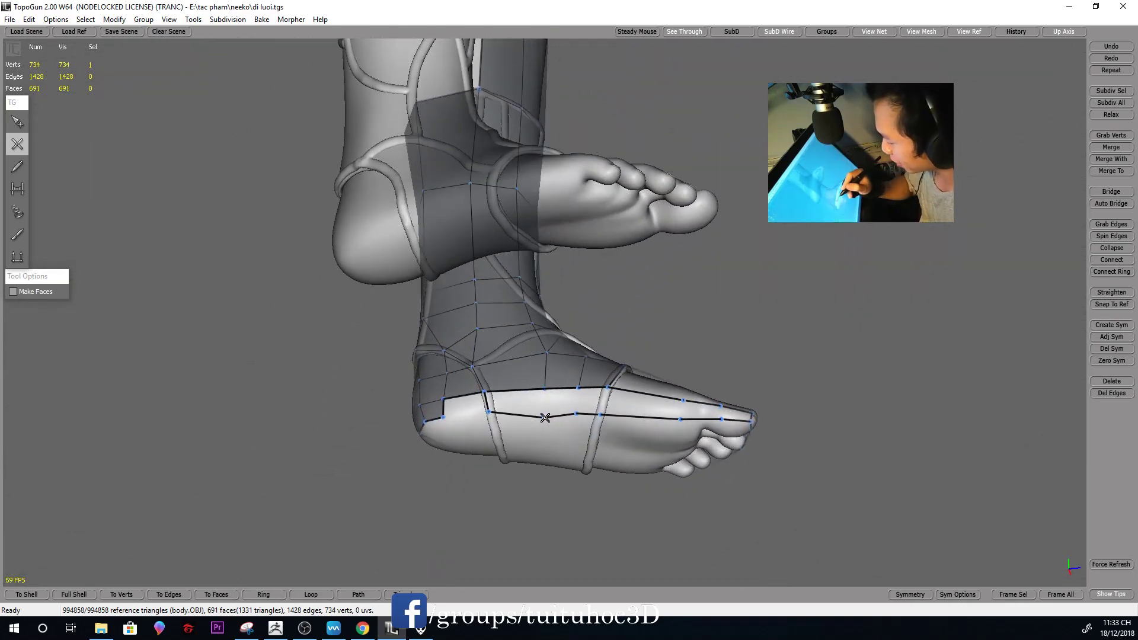
key("s")
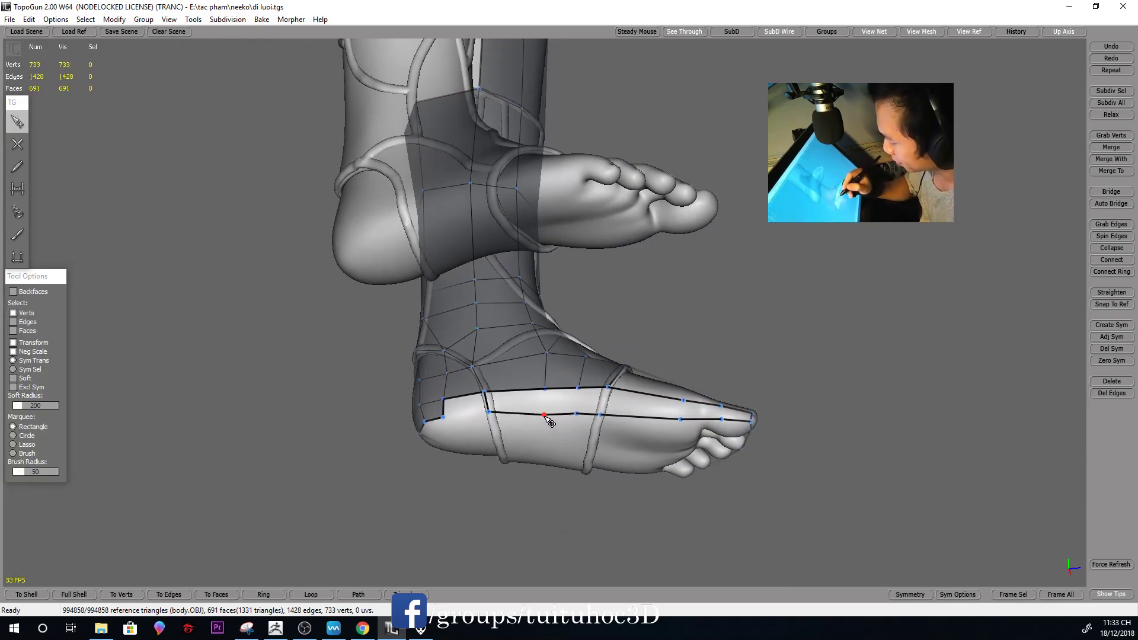
Bridge faces along the open strip on the side of the foot up to the toes
left_click(544, 415)
middle_click_drag(550, 422, 399, 416)
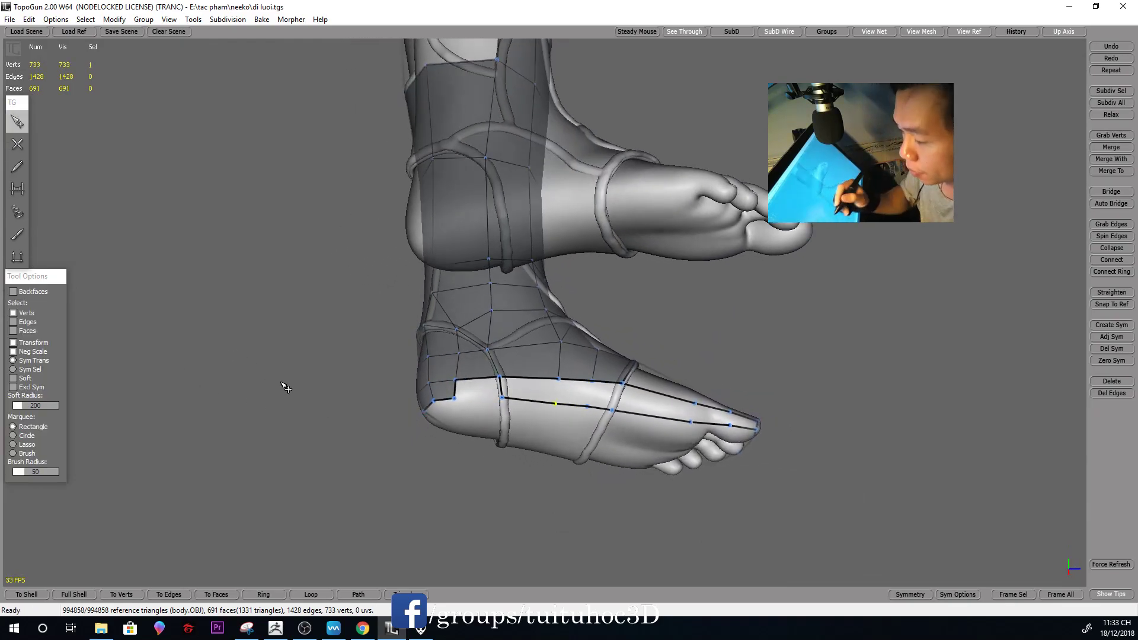
key("b")
left_click(477, 389)
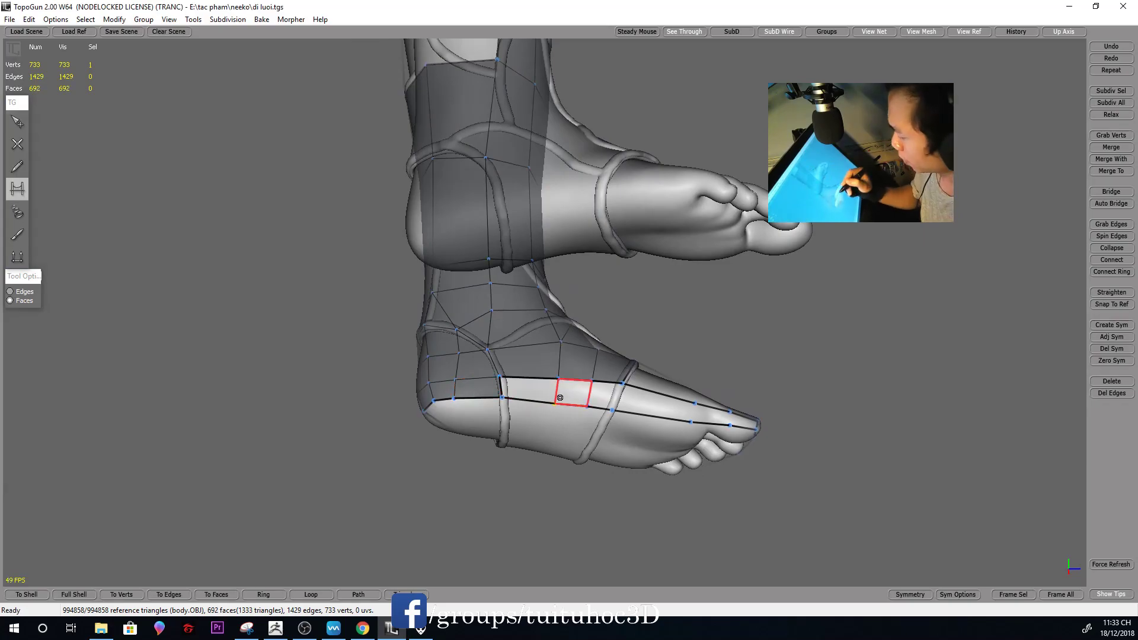
left_click(560, 397)
left_click(650, 409)
Fill two more pairs of faces over the top of the toes
mouse_move(780, 398)
middle_mouse_down()
mouse_move(735, 436)
mouse_move(652, 433)
mouse_move(691, 436)
mouse_move(668, 440)
mouse_move(668, 456)
mouse_move(762, 412)
mouse_move(729, 403)
mouse_move(737, 445)
mouse_move(671, 440)
mouse_move(727, 394)
mouse_move(662, 455)
mouse_move(941, 440)
mouse_move(802, 498)
mouse_move(635, 465)
mouse_move(716, 518)
mouse_move(706, 453)
mouse_move(698, 461)
middle_mouse_up()
left_click(705, 434)
left_click(652, 433)
key("s")
key("e")
key("s")
Cut a new edge spanning the toes and another running down to them
key("c")
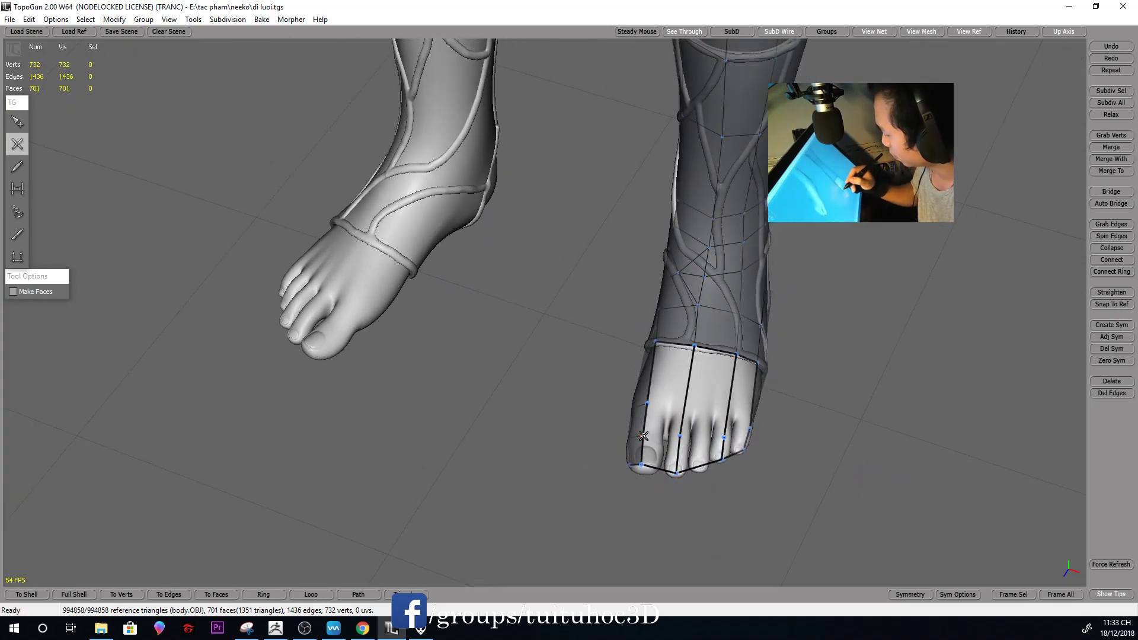
left_click(680, 439)
middle_click_drag(681, 440, 720, 441)
left_click(721, 441)
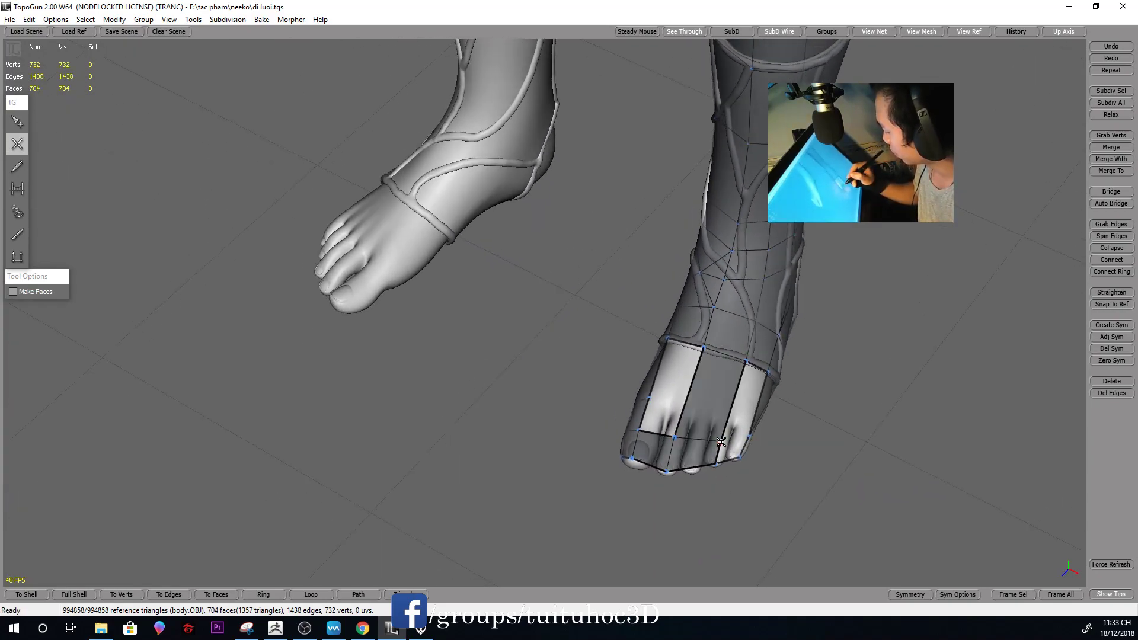
left_click(747, 436)
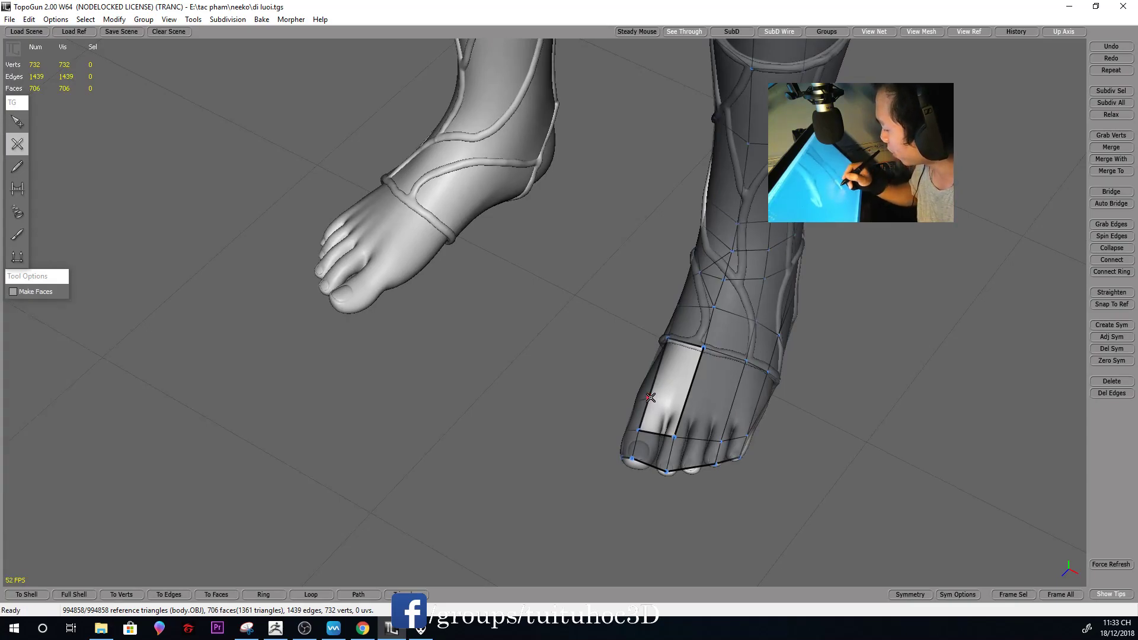
middle_click_drag(650, 398, 687, 344)
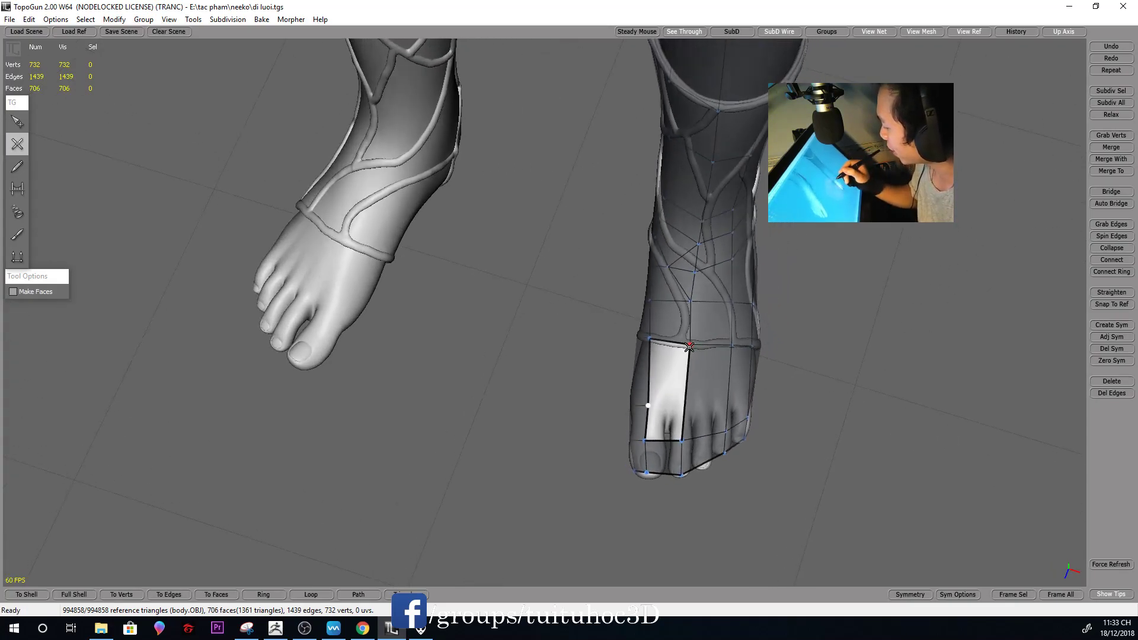
left_click(687, 344)
Cut edges between the toes to the big toe vertex
key("q")
middle_click_drag(761, 389, 656, 427)
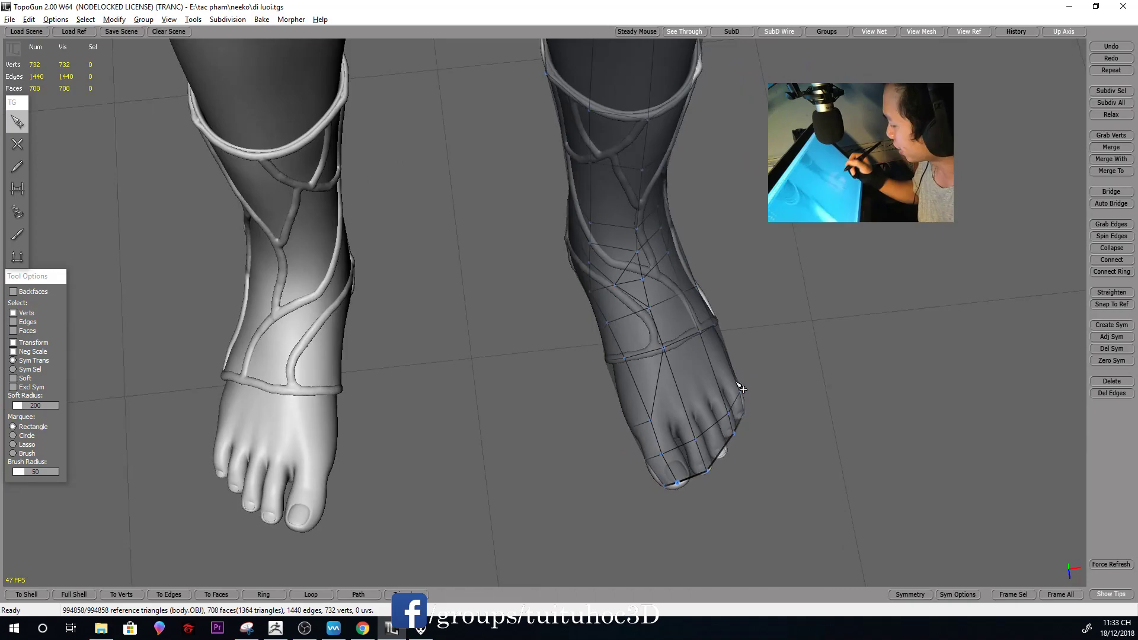
left_click(667, 413)
middle_click_drag(771, 409, 870, 303)
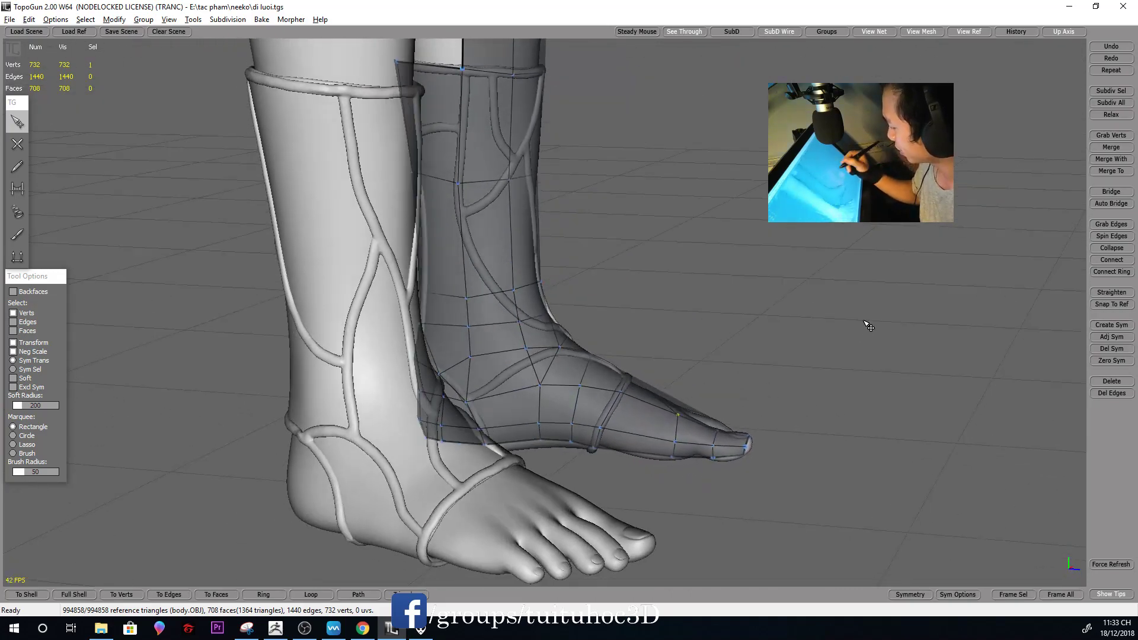
mouse_move(774, 389)
middle_mouse_down()
mouse_move(750, 284)
mouse_move(800, 331)
mouse_move(783, 413)
mouse_move(693, 479)
middle_mouse_up()
key("c")
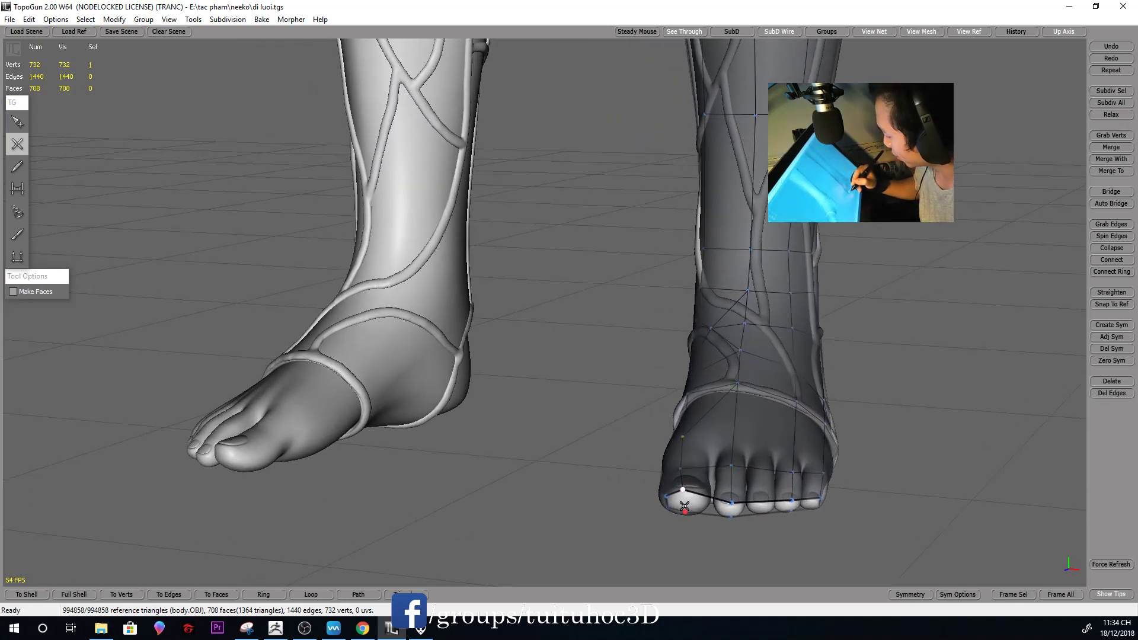
left_click(732, 503)
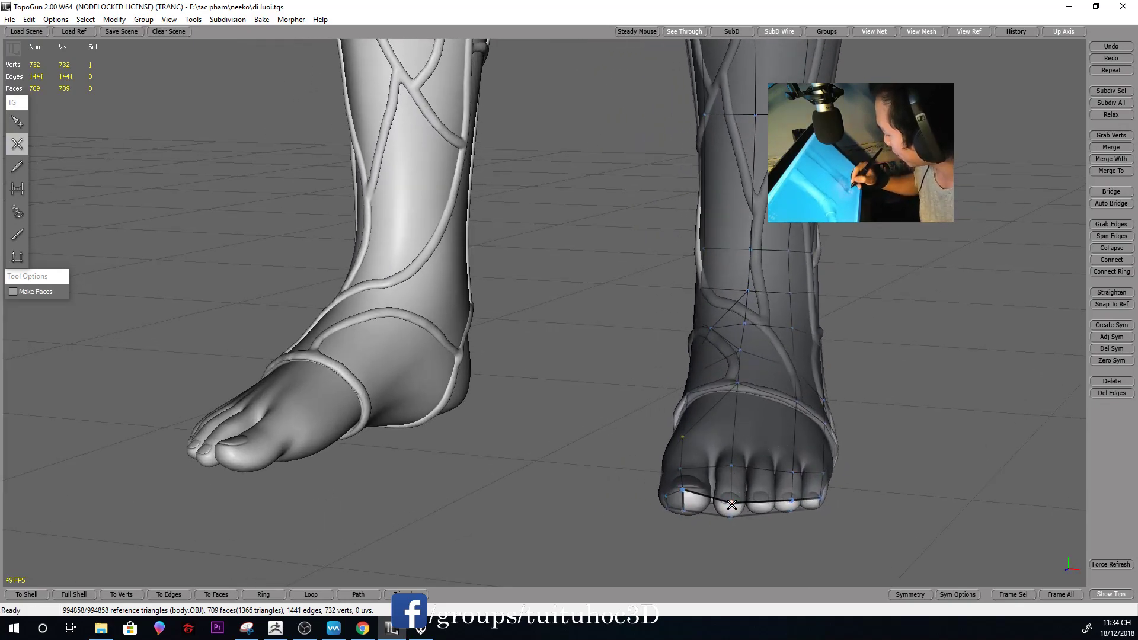
left_click(734, 504)
Complete the remaining edge between the toes
middle_click_drag(732, 508, 762, 500)
key("s")
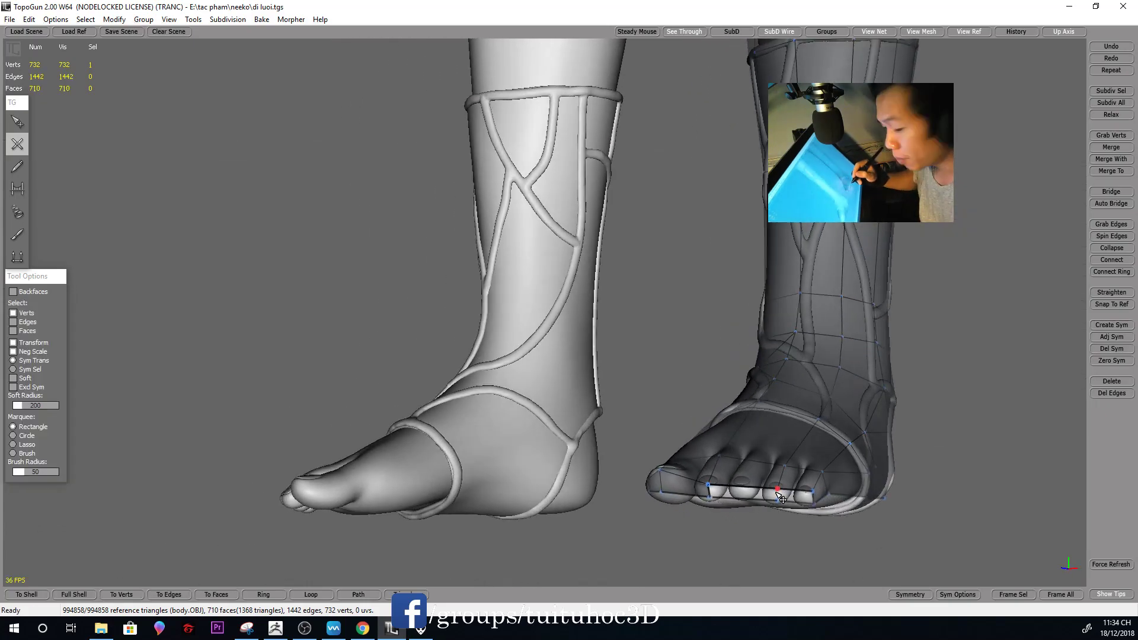
key("c")
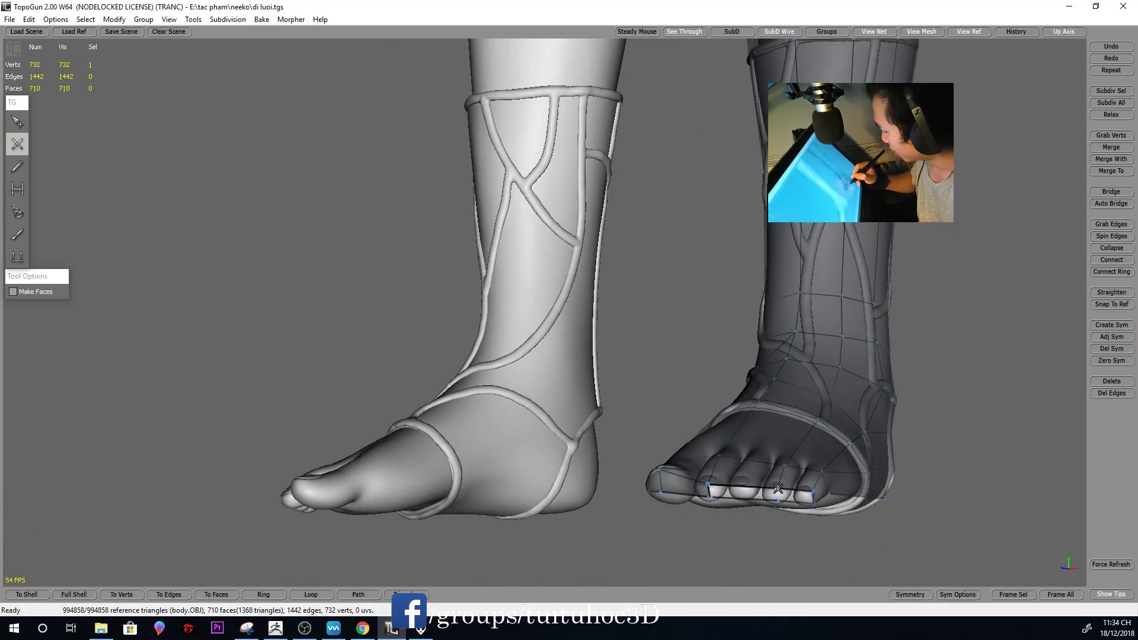
left_click(780, 498)
key("s")
mouse_move(894, 472)
middle_mouse_down()
mouse_move(881, 437)
mouse_move(701, 455)
mouse_move(712, 459)
middle_mouse_up()
key("c")
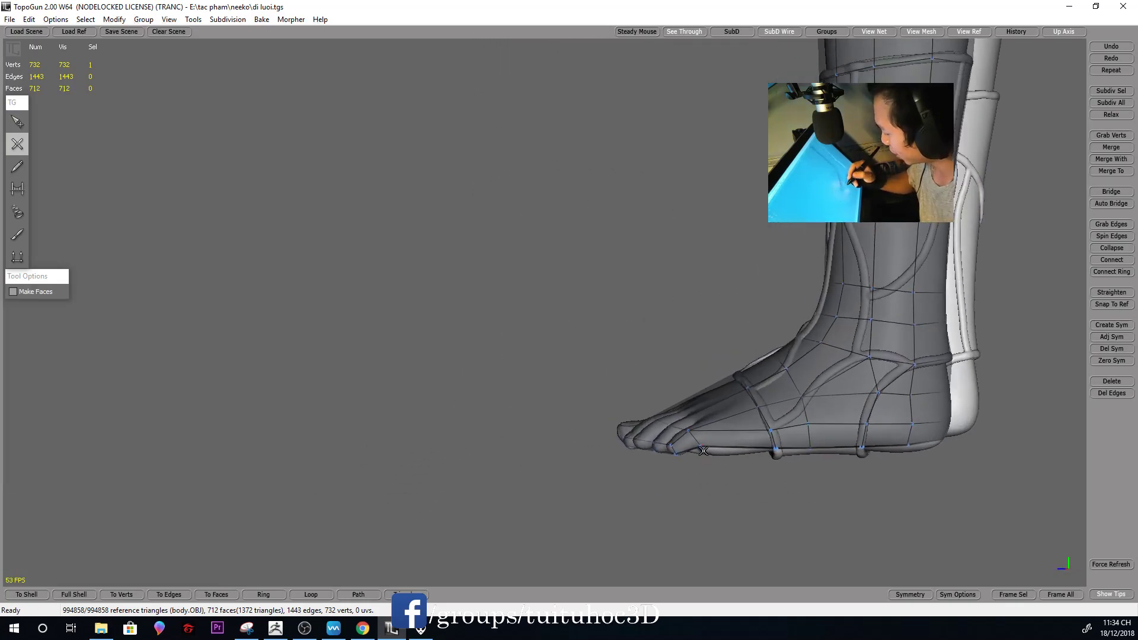
key("s")
mouse_move(813, 429)
middle_mouse_down()
mouse_move(772, 481)
mouse_move(709, 501)
mouse_move(686, 462)
middle_mouse_up()
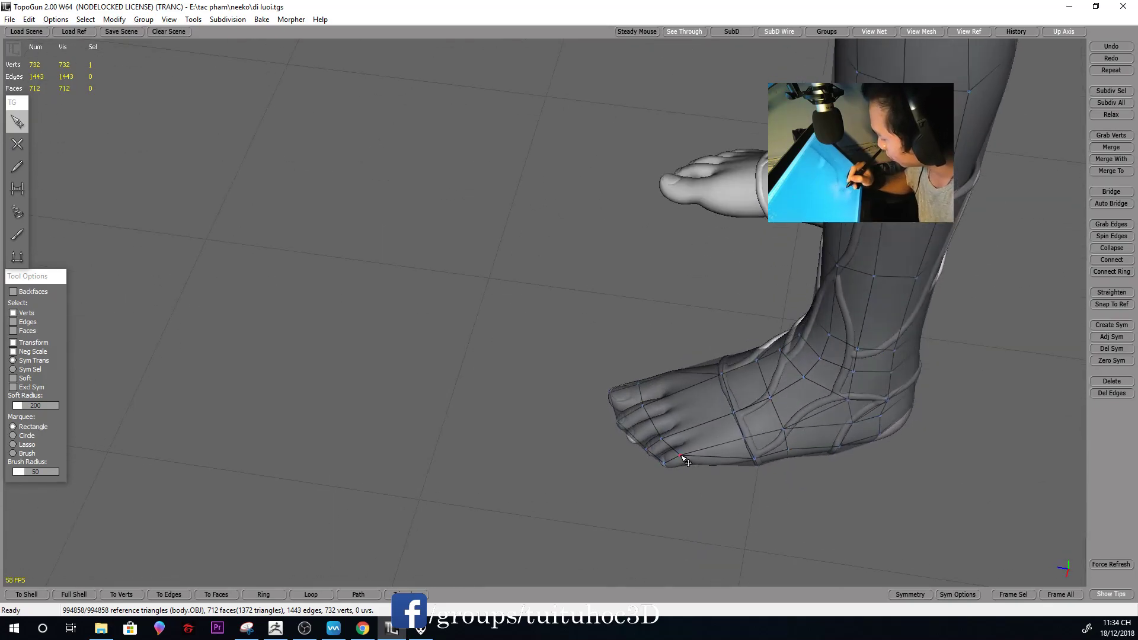
scroll(868, 414, "down", 5)
mouse_move(868, 414)
middle_mouse_down()
mouse_move(800, 361)
mouse_move(1028, 342)
mouse_move(812, 325)
mouse_move(884, 268)
mouse_move(1006, 213)
mouse_move(630, 304)
mouse_move(775, 332)
mouse_move(645, 424)
middle_mouse_up()
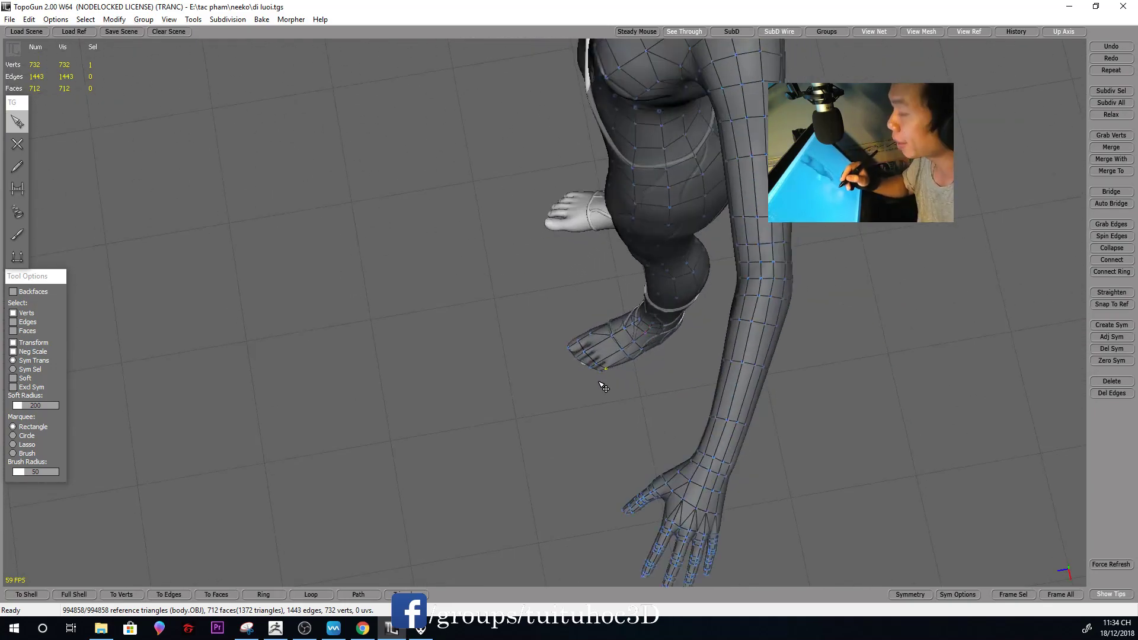
scroll(607, 383, "up", 3)
scroll(632, 424, "up", 1)
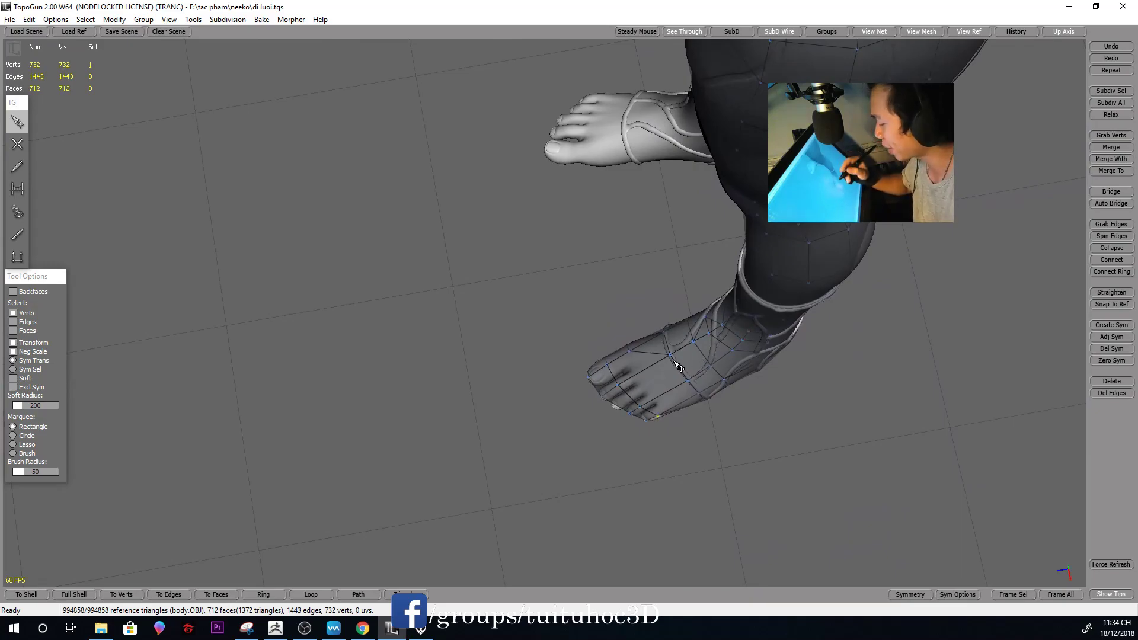
mouse_move(681, 377)
middle_mouse_down()
mouse_move(708, 386)
mouse_move(697, 374)
middle_mouse_up()
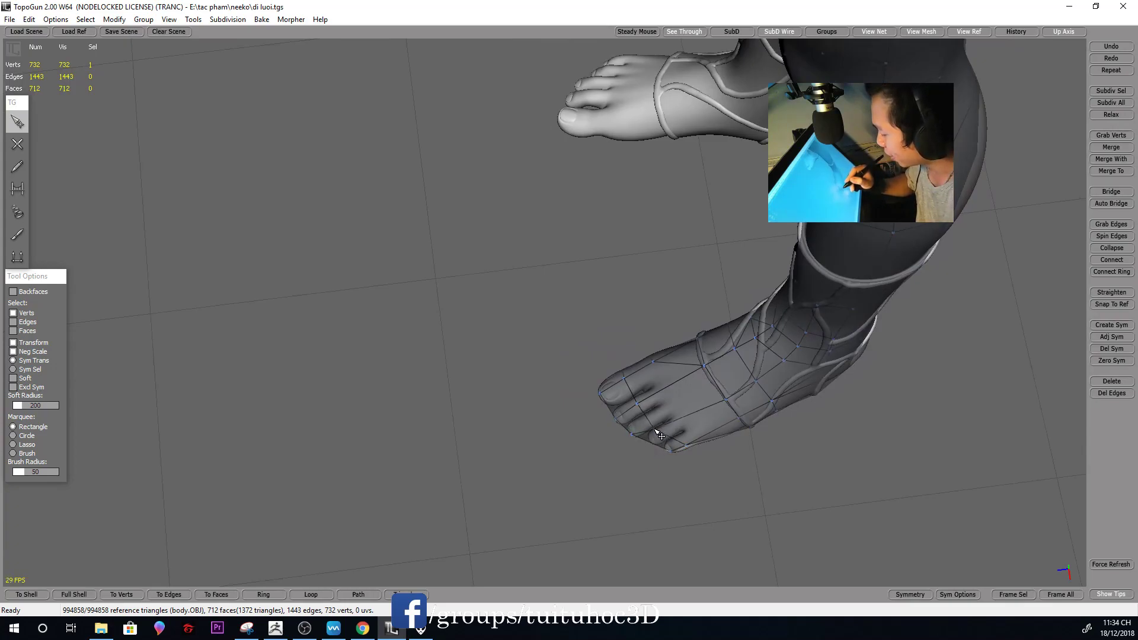
mouse_move(724, 415)
middle_mouse_down()
mouse_move(813, 243)
mouse_move(793, 227)
mouse_move(691, 427)
middle_mouse_up()
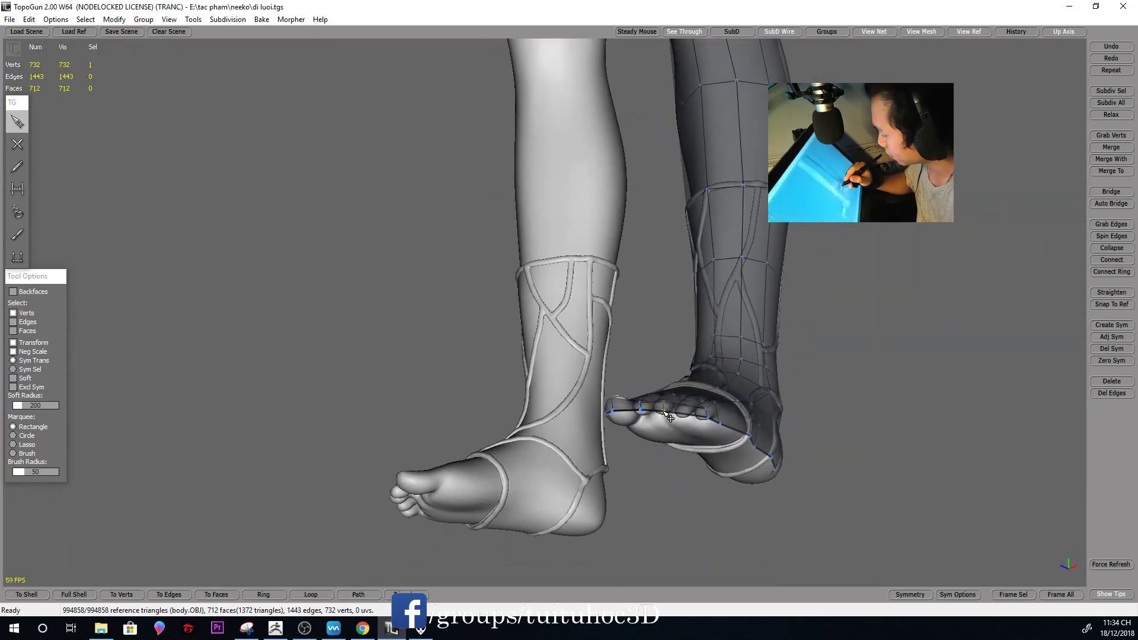
mouse_move(780, 360)
middle_mouse_down()
mouse_move(759, 447)
mouse_move(770, 490)
mouse_move(652, 452)
middle_mouse_up()
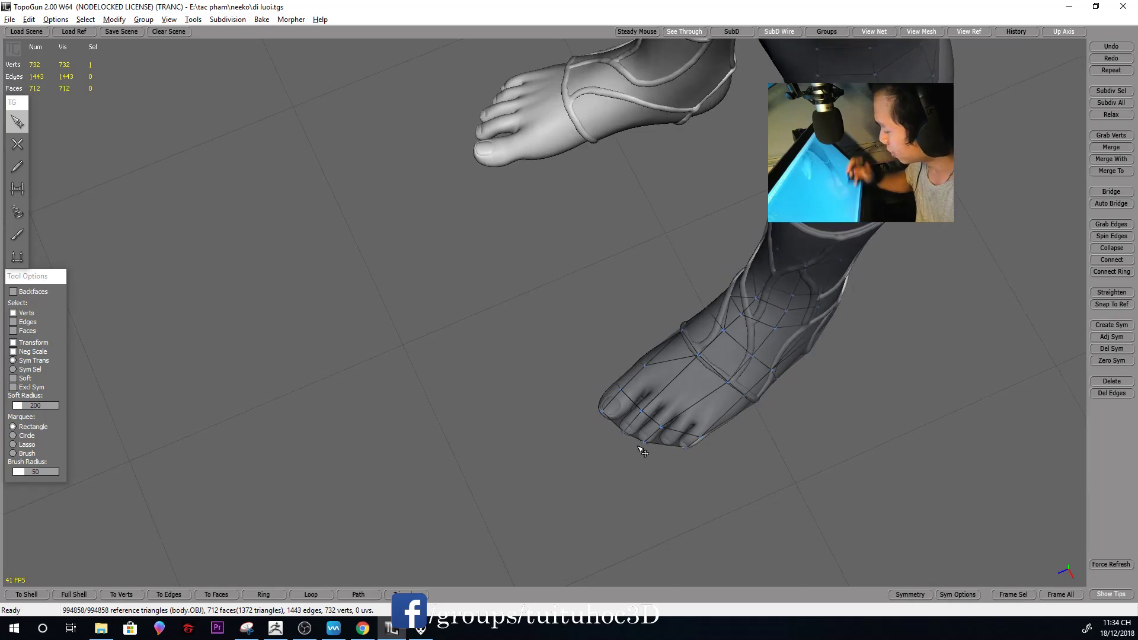
mouse_move(751, 445)
middle_mouse_down()
mouse_move(743, 501)
mouse_move(743, 425)
mouse_move(782, 405)
mouse_move(748, 407)
mouse_move(924, 381)
mouse_move(757, 325)
mouse_move(718, 363)
mouse_move(737, 406)
mouse_move(904, 376)
mouse_move(866, 341)
mouse_move(866, 396)
mouse_move(723, 415)
mouse_move(820, 376)
mouse_move(754, 358)
mouse_move(740, 369)
mouse_move(998, 394)
mouse_move(757, 394)
middle_mouse_up()
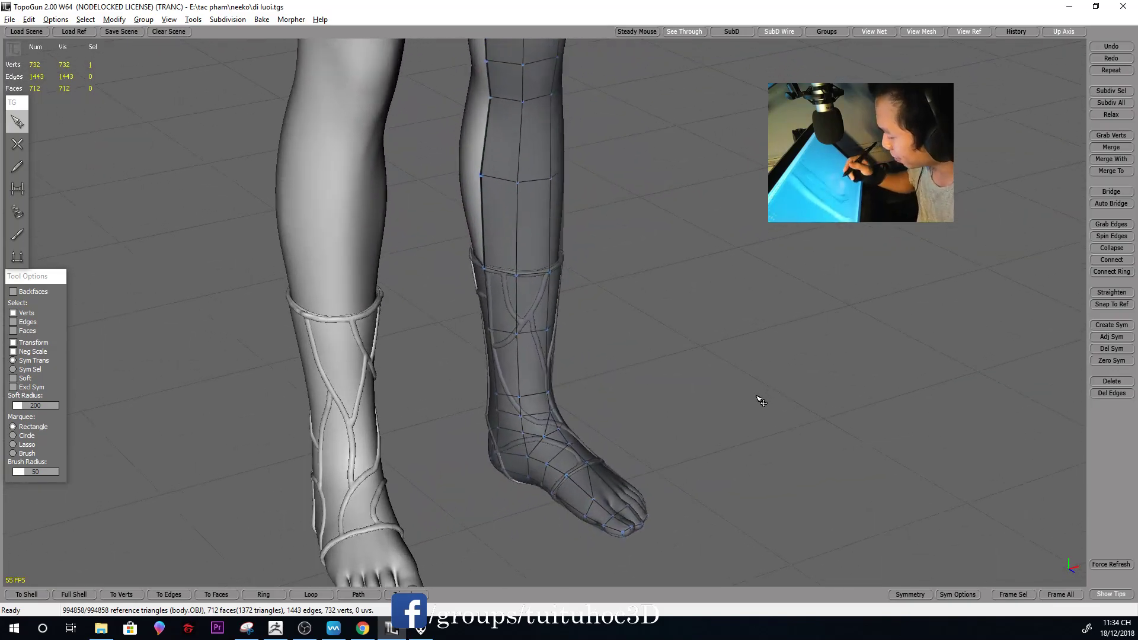
Orbit around the legs, hips and full body to survey the mesh
scroll(563, 521, "up", 3)
key("c")
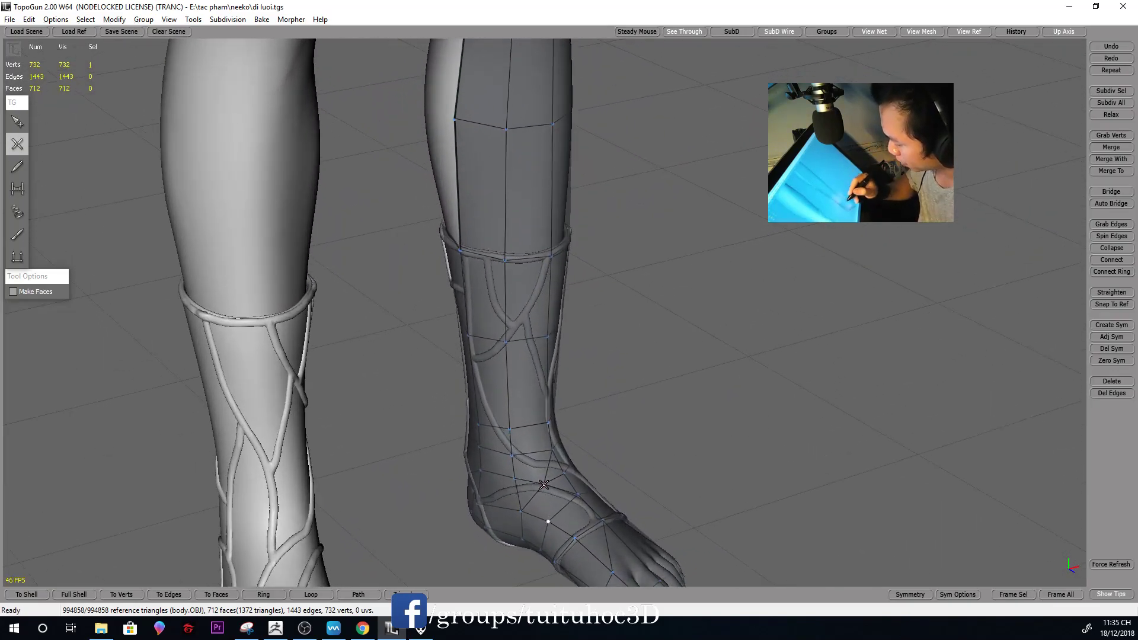
key("s")
scroll(632, 436, "down", 3)
mouse_move(632, 436)
middle_mouse_down()
mouse_move(541, 424)
mouse_move(777, 400)
mouse_move(759, 383)
mouse_move(797, 387)
mouse_move(791, 413)
mouse_move(739, 393)
mouse_move(735, 404)
mouse_move(686, 376)
mouse_move(719, 376)
mouse_move(694, 362)
middle_mouse_up()
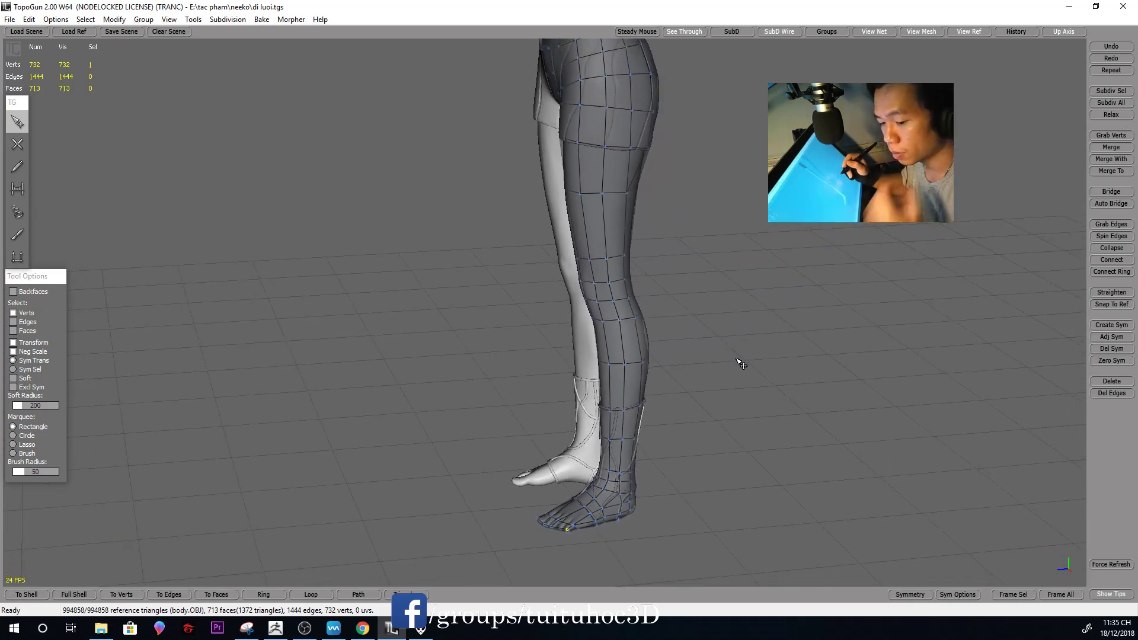
mouse_move(728, 326)
middle_mouse_down()
mouse_move(810, 348)
mouse_move(856, 325)
mouse_move(677, 325)
mouse_move(698, 391)
mouse_move(665, 332)
mouse_move(642, 320)
middle_mouse_up()
mouse_move(701, 288)
middle_mouse_down()
mouse_move(686, 315)
mouse_move(711, 361)
middle_mouse_up()
scroll(712, 361, "up", 3)
scroll(706, 394, "up", 2)
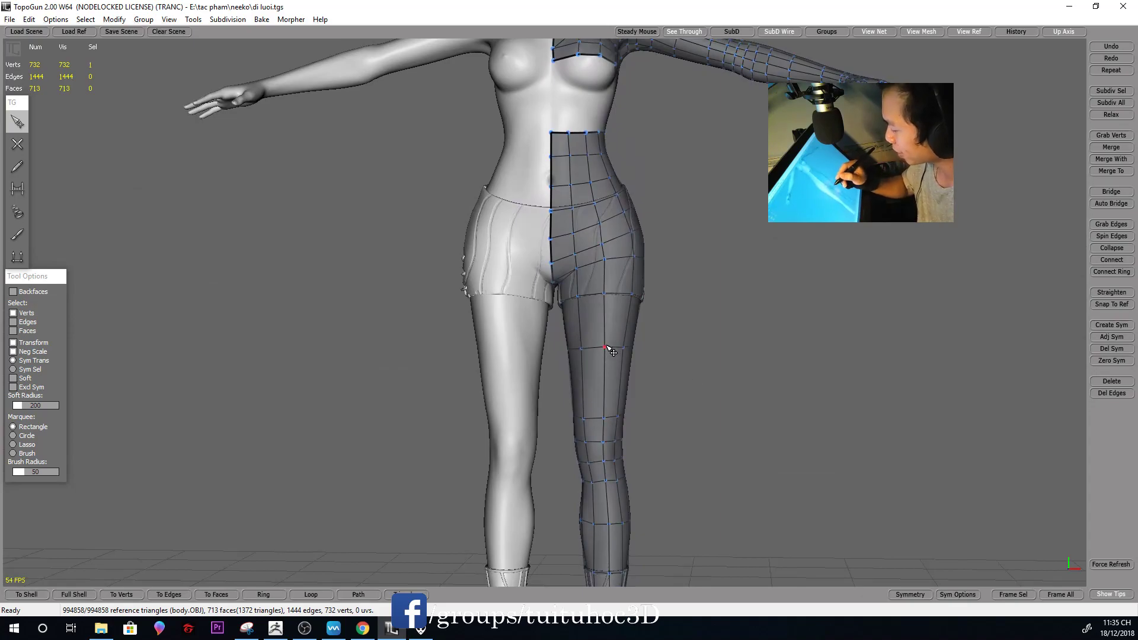
scroll(623, 343, "down", 5)
Zoom in on the hips from a direct rear view, ready to create vertices
mouse_move(640, 330)
middle_mouse_down()
mouse_move(807, 383)
mouse_move(808, 339)
mouse_move(721, 343)
mouse_move(948, 376)
mouse_move(788, 381)
middle_mouse_up()
scroll(828, 427, "up", 3)
middle_click_drag(828, 427, 672, 314)
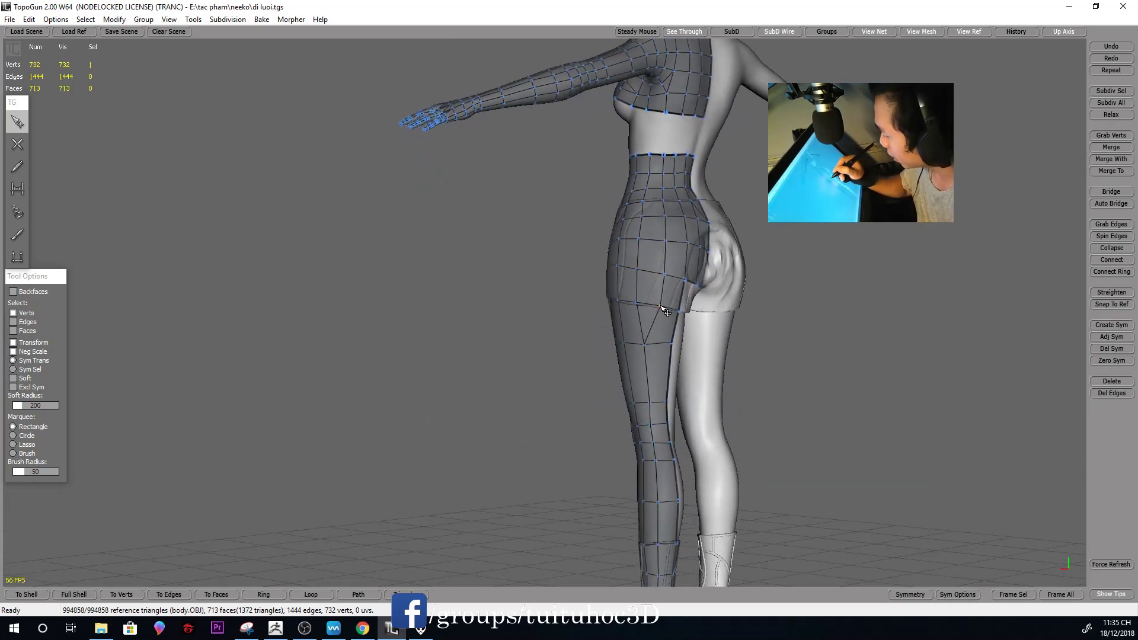
scroll(673, 308, "down", 5)
mouse_move(757, 297)
middle_mouse_down()
mouse_move(788, 297)
mouse_move(677, 298)
middle_mouse_up()
scroll(680, 299, "up", 2)
middle_click_drag(794, 375, 726, 393)
scroll(698, 424, "up", 2)
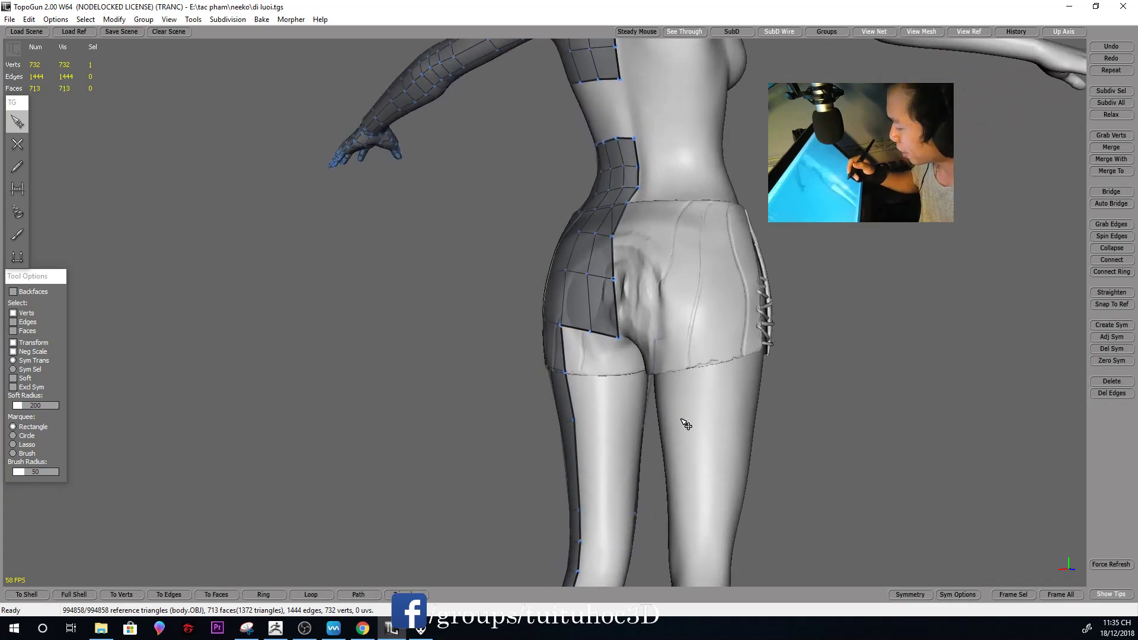
key("c")
mouse_move(653, 352)
middle_mouse_down()
mouse_move(649, 365)
mouse_move(717, 340)
mouse_move(634, 362)
middle_mouse_up()
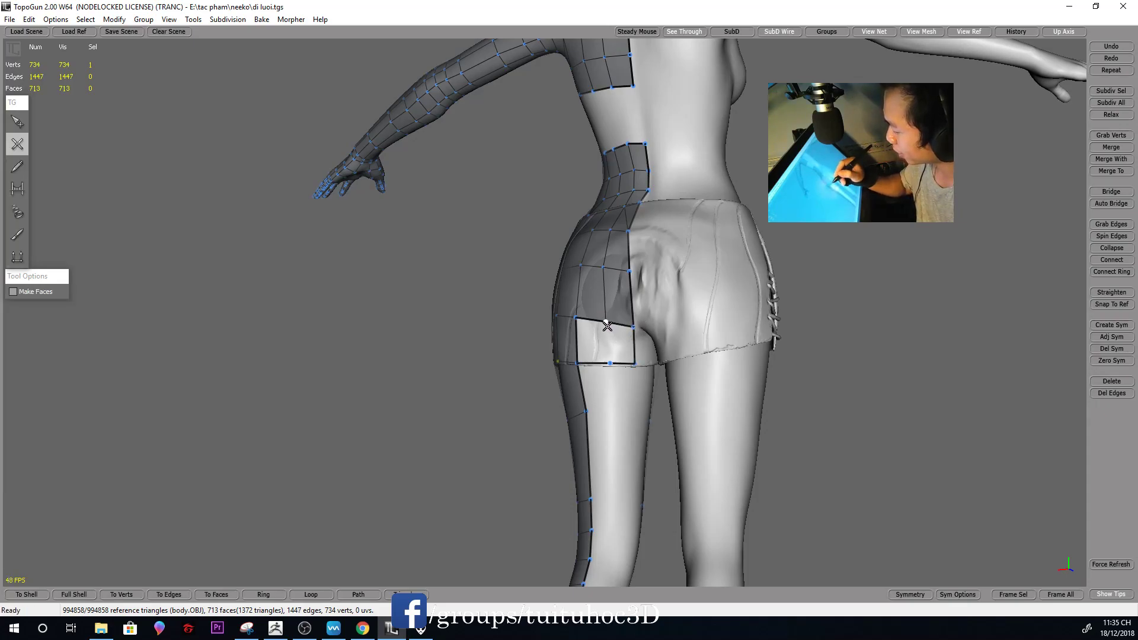
Orbit around the hips from side, rear and below to check the new faces
key("s")
mouse_move(748, 344)
middle_mouse_down()
mouse_move(762, 385)
mouse_move(748, 401)
mouse_move(729, 364)
mouse_move(784, 389)
mouse_move(759, 381)
mouse_move(636, 465)
mouse_move(662, 404)
middle_mouse_up()
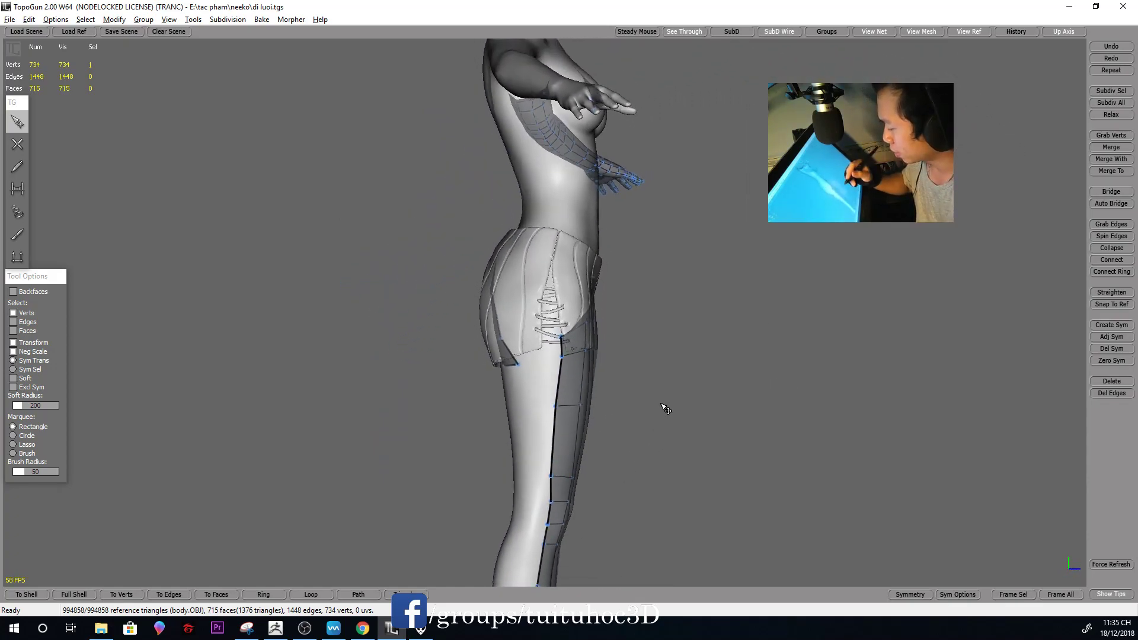
mouse_move(724, 353)
middle_mouse_down()
mouse_move(686, 386)
mouse_move(782, 383)
mouse_move(570, 371)
mouse_move(793, 363)
mouse_move(597, 368)
mouse_move(780, 310)
mouse_move(790, 256)
mouse_move(807, 343)
mouse_move(617, 421)
mouse_move(605, 375)
middle_mouse_up()
mouse_move(535, 384)
middle_mouse_down()
mouse_move(628, 381)
mouse_move(699, 340)
mouse_move(610, 332)
mouse_move(643, 215)
middle_mouse_up()
Orbit and zoom beneath the hips to inspect the crotch and inner thigh
key("e")
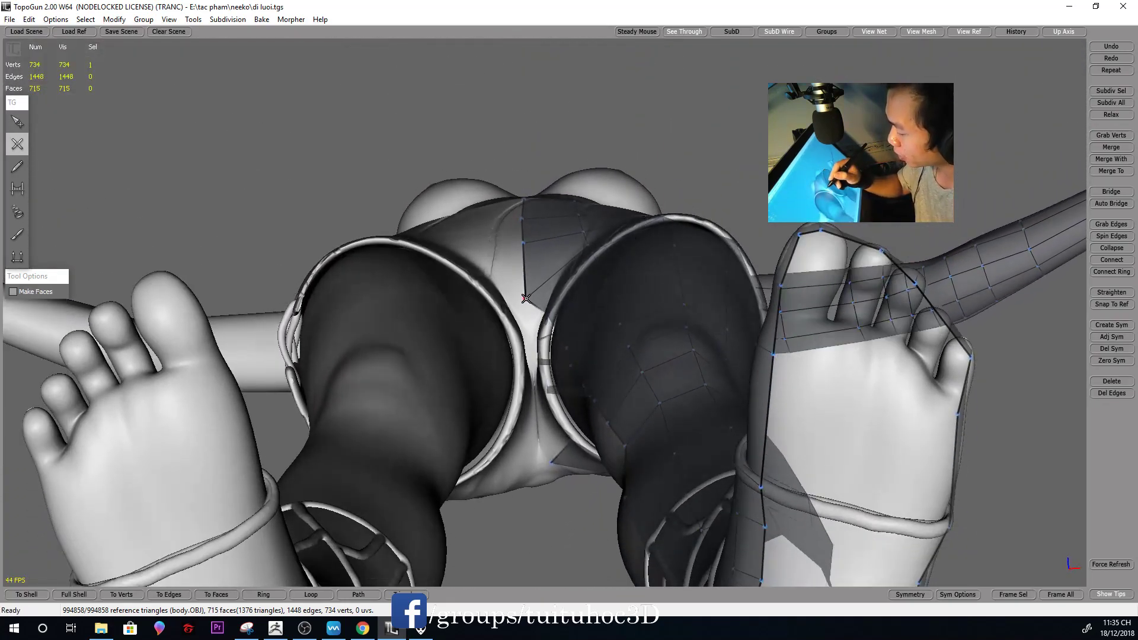
mouse_move(525, 299)
middle_mouse_down()
mouse_move(530, 375)
mouse_move(577, 381)
mouse_move(580, 449)
middle_mouse_up()
middle_click_drag(578, 342, 613, 330)
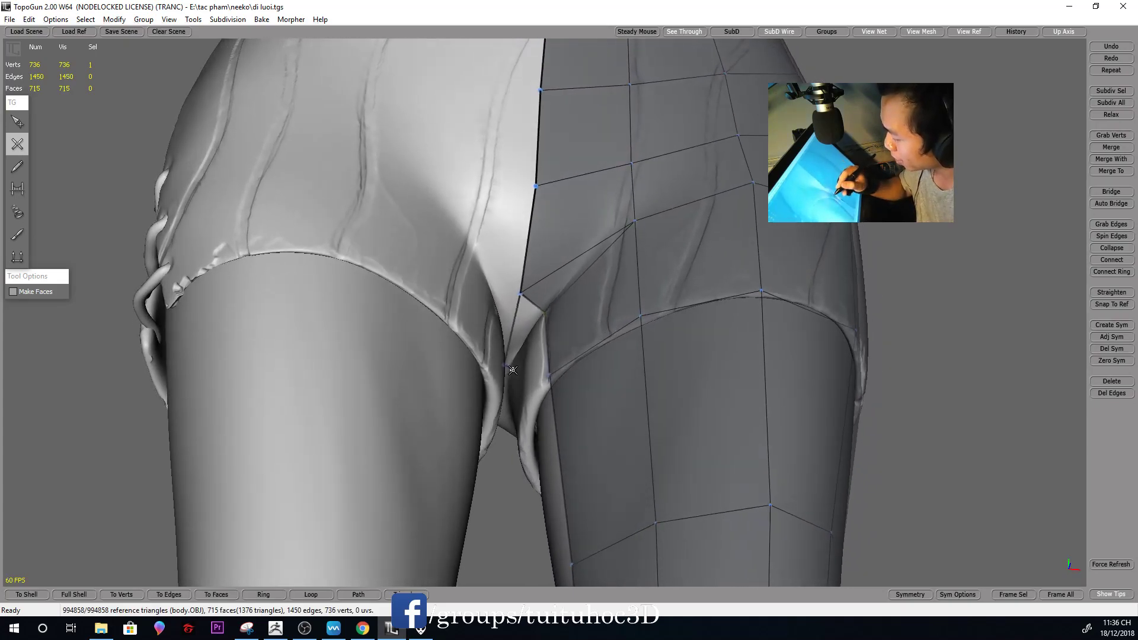
key("s")
mouse_move(553, 321)
middle_mouse_down()
mouse_move(608, 203)
mouse_move(518, 411)
mouse_move(559, 376)
mouse_move(655, 395)
mouse_move(653, 216)
mouse_move(550, 406)
middle_mouse_up()
key("2")
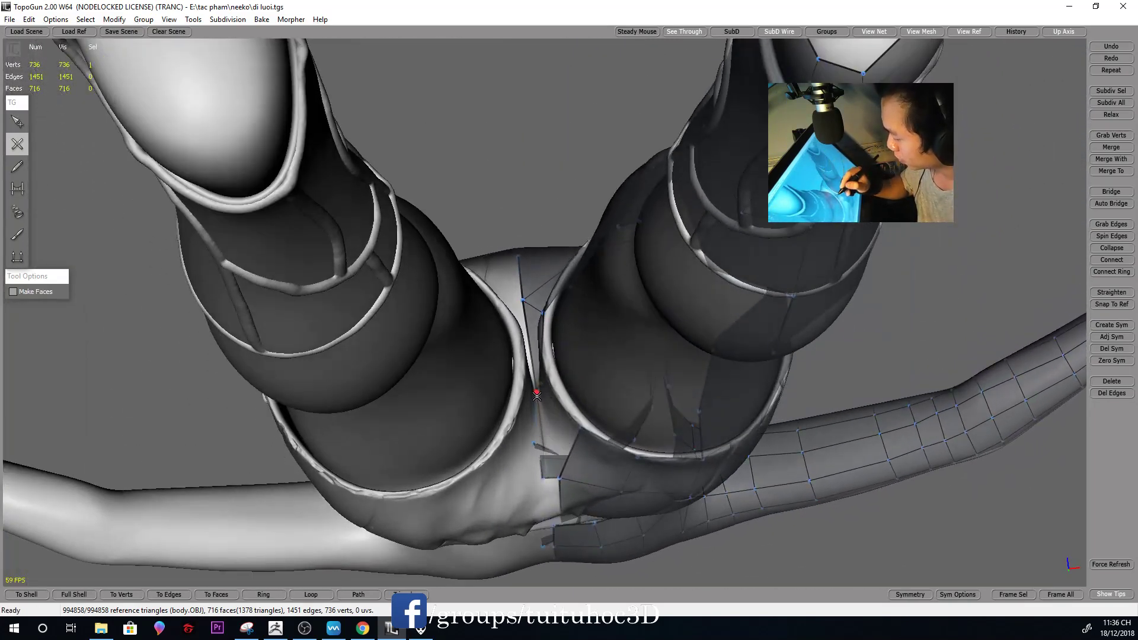
mouse_move(536, 393)
middle_mouse_down()
mouse_move(629, 264)
mouse_move(610, 279)
mouse_move(653, 407)
mouse_move(555, 468)
middle_mouse_up()
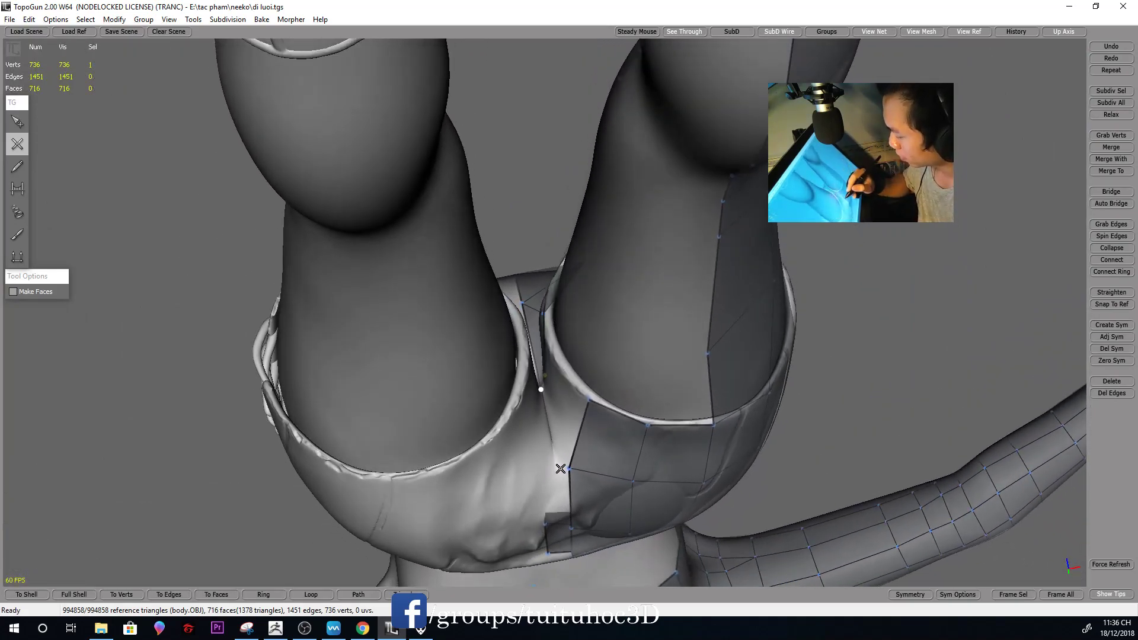
mouse_move(571, 460)
middle_mouse_down()
mouse_move(549, 465)
mouse_move(579, 352)
middle_mouse_up()
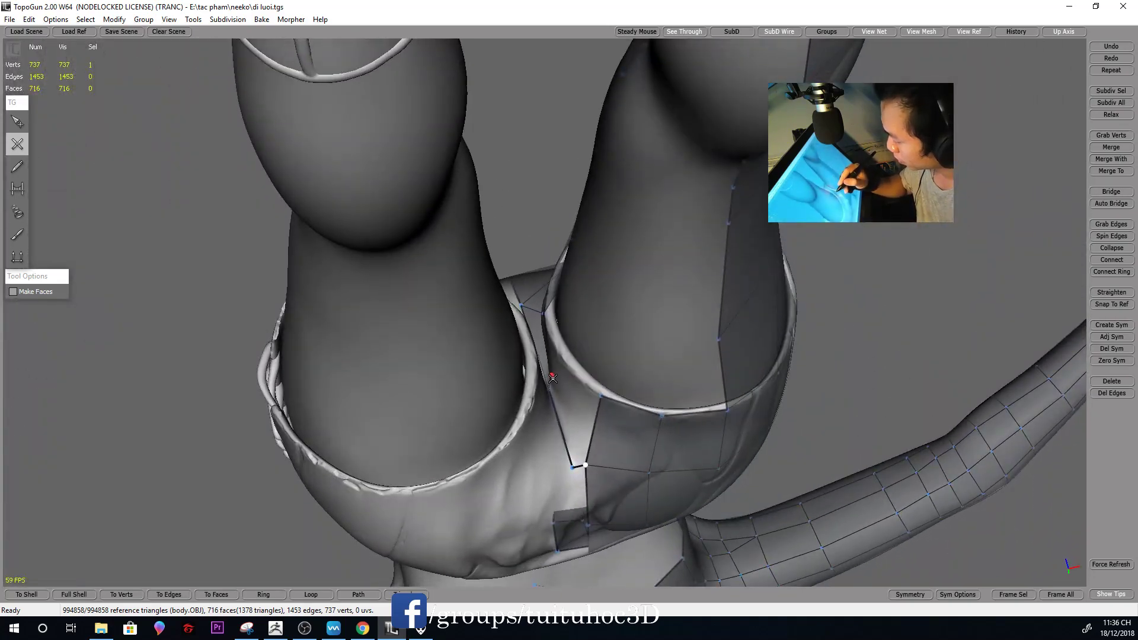
Add four faces along the back-hip patch, reaching 738 vertices and 719 faces
key("q")
mouse_move(632, 374)
middle_mouse_down()
mouse_move(610, 528)
mouse_move(767, 414)
mouse_move(782, 350)
mouse_move(818, 353)
mouse_move(735, 350)
mouse_move(747, 267)
mouse_move(716, 229)
mouse_move(792, 249)
mouse_move(787, 310)
mouse_move(812, 420)
mouse_move(719, 314)
mouse_move(525, 323)
mouse_move(785, 382)
mouse_move(530, 294)
middle_mouse_up()
key("w")
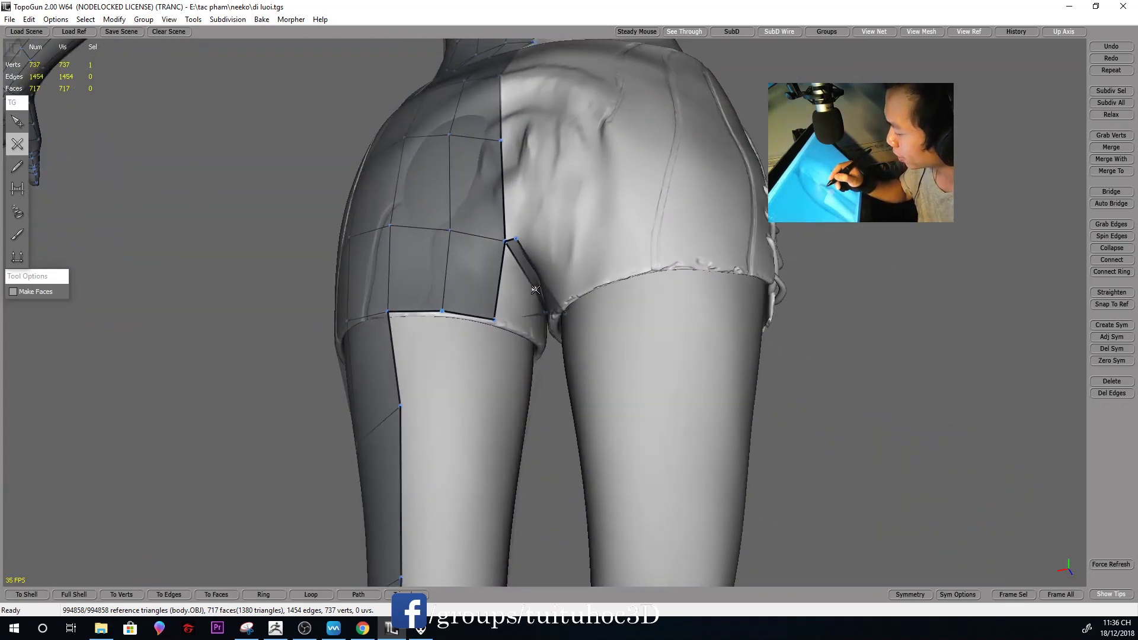
mouse_move(681, 308)
middle_mouse_down()
mouse_move(656, 229)
mouse_move(615, 238)
middle_mouse_up()
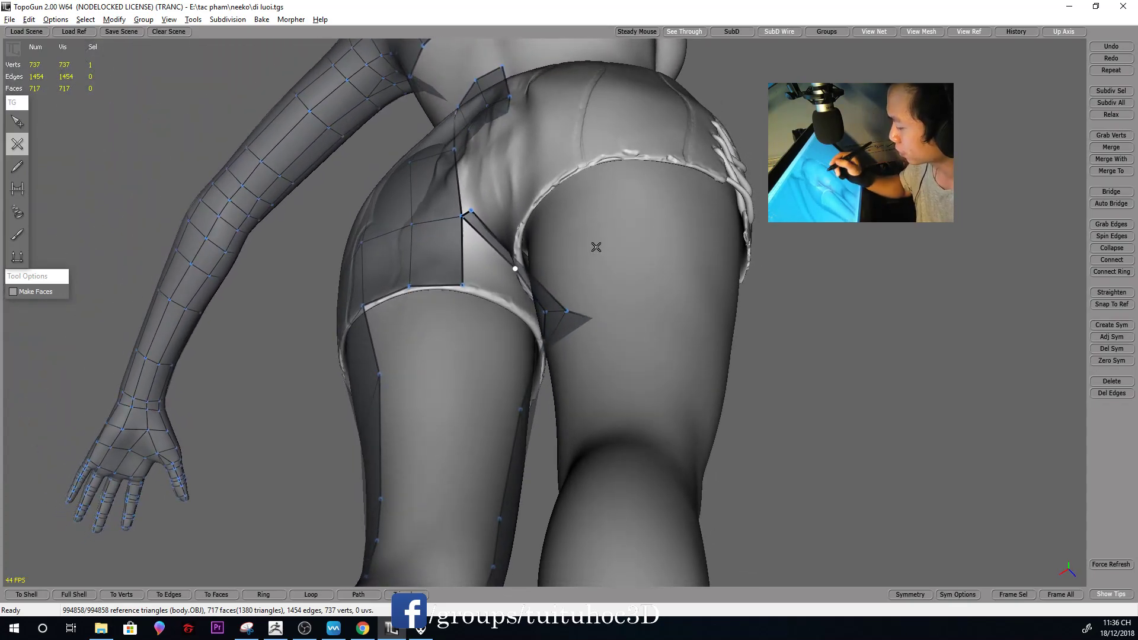
mouse_move(519, 309)
middle_mouse_down()
mouse_move(554, 326)
mouse_move(541, 363)
mouse_move(788, 376)
mouse_move(570, 344)
middle_mouse_up()
key("q")
key("w")
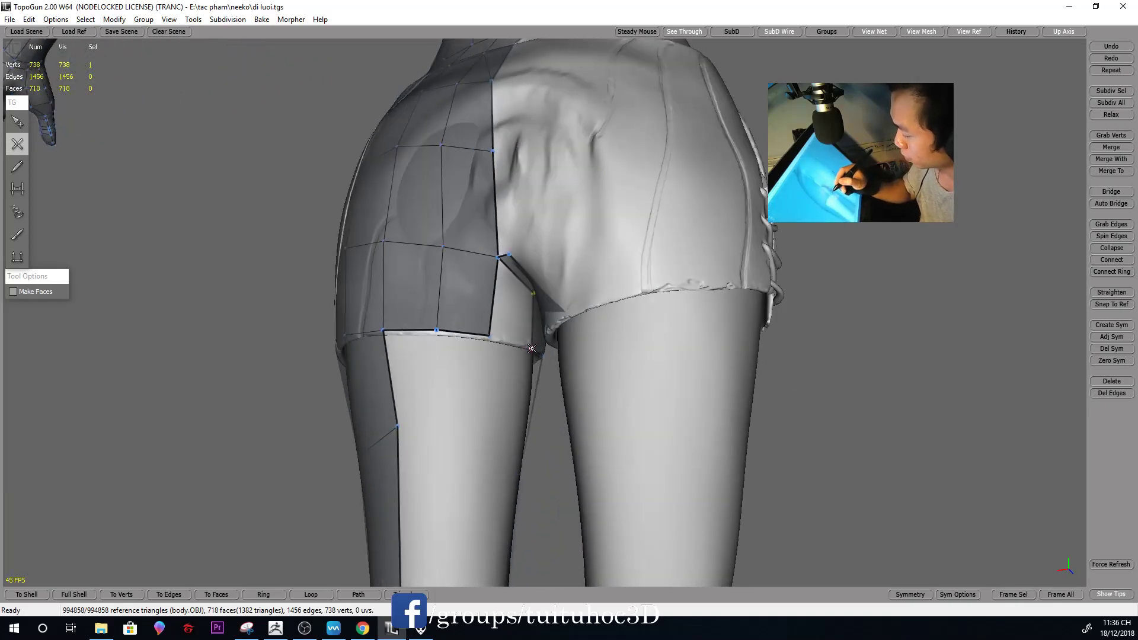
mouse_move(662, 358)
middle_mouse_down()
mouse_move(640, 457)
mouse_move(652, 387)
mouse_move(640, 363)
mouse_move(706, 304)
mouse_move(698, 347)
middle_mouse_up()
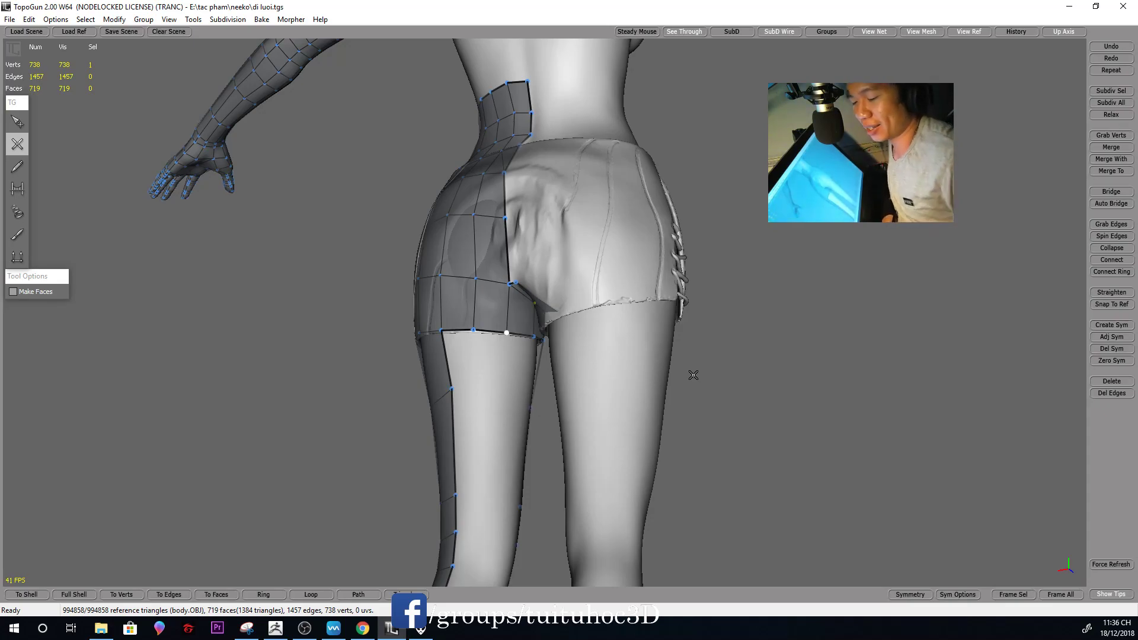
mouse_move(748, 336)
middle_mouse_down()
mouse_move(709, 272)
mouse_move(689, 179)
middle_mouse_up()
Outline an upper back-thigh quad below the shorts hem, reaching 741 vertices and 1461 edges
scroll(744, 307, "up", 3)
mouse_move(785, 304)
middle_mouse_down()
mouse_move(699, 288)
mouse_move(762, 282)
mouse_move(749, 318)
mouse_move(703, 318)
mouse_move(699, 240)
mouse_move(719, 251)
mouse_move(640, 259)
mouse_move(533, 211)
middle_mouse_up()
key("s")
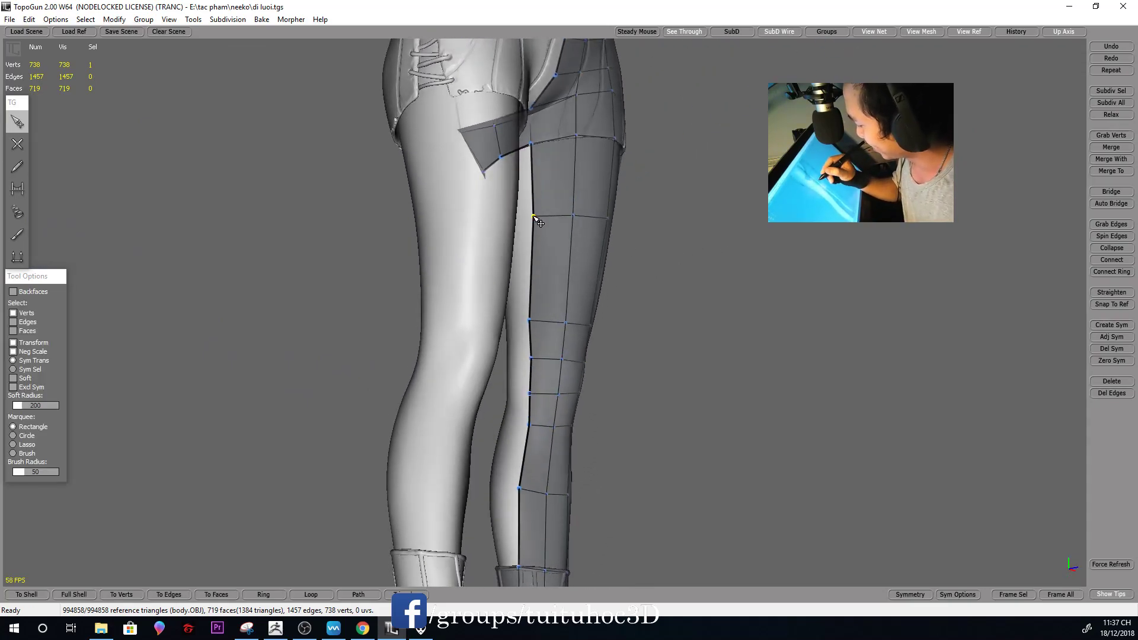
mouse_move(588, 346)
middle_mouse_down()
mouse_move(612, 249)
mouse_move(773, 272)
mouse_move(721, 264)
mouse_move(762, 295)
mouse_move(902, 296)
middle_mouse_up()
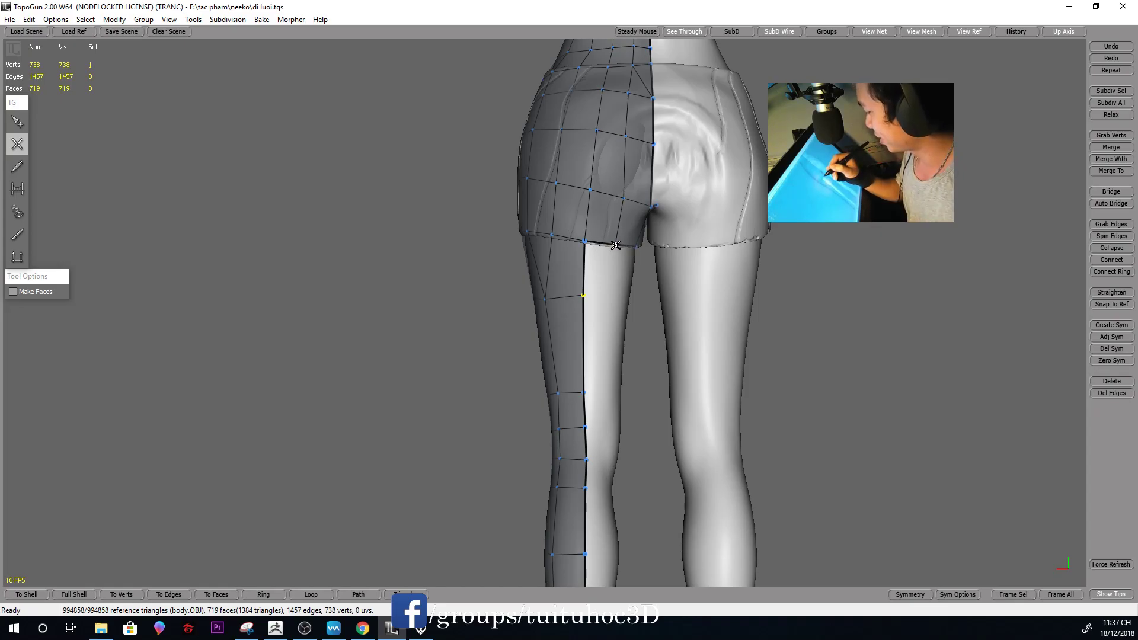
middle_click_drag(809, 276, 570, 290)
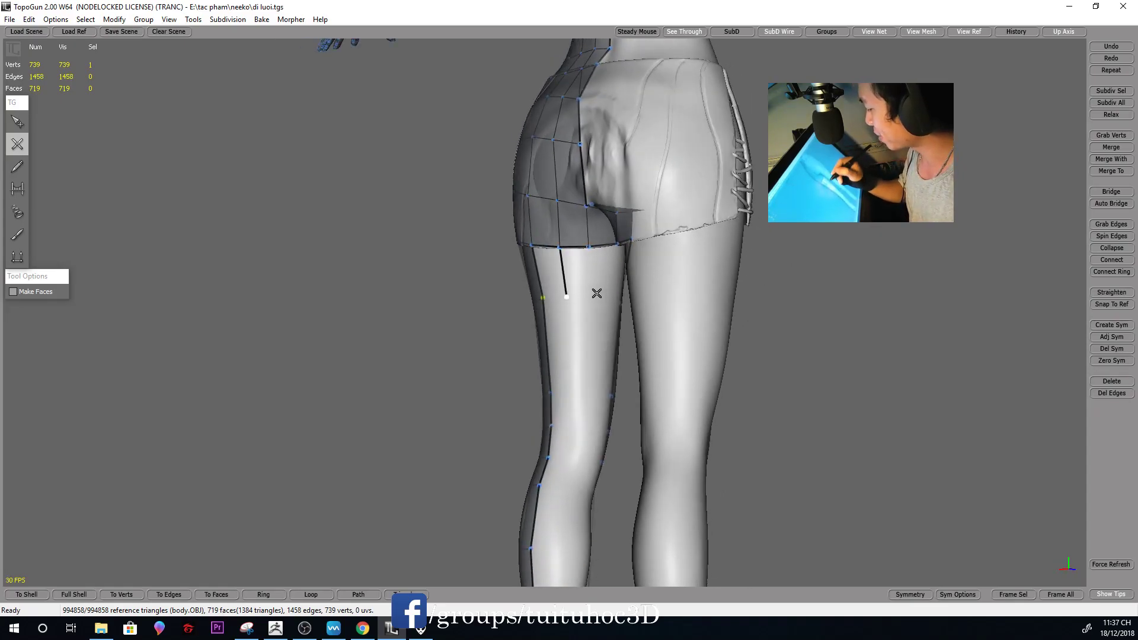
mouse_move(813, 276)
middle_mouse_down()
mouse_move(611, 296)
mouse_move(893, 241)
mouse_move(593, 278)
mouse_move(808, 259)
mouse_move(862, 285)
middle_mouse_up()
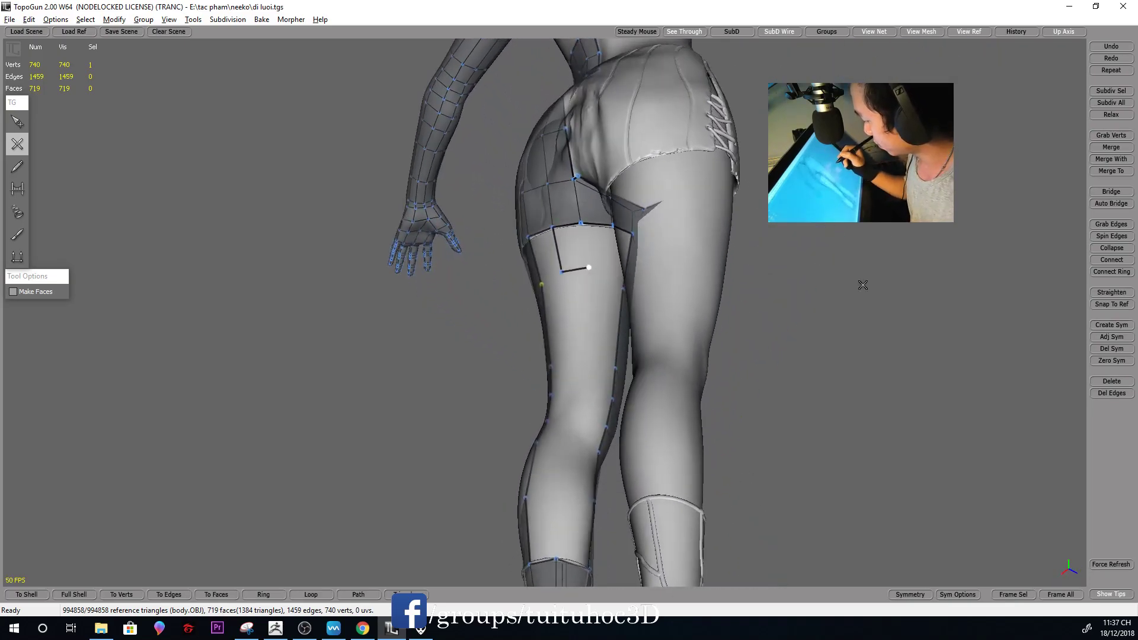
mouse_move(626, 274)
middle_mouse_down()
mouse_move(642, 322)
mouse_move(595, 293)
mouse_move(629, 295)
mouse_move(642, 279)
mouse_move(610, 312)
mouse_move(616, 296)
middle_mouse_up()
key("q")
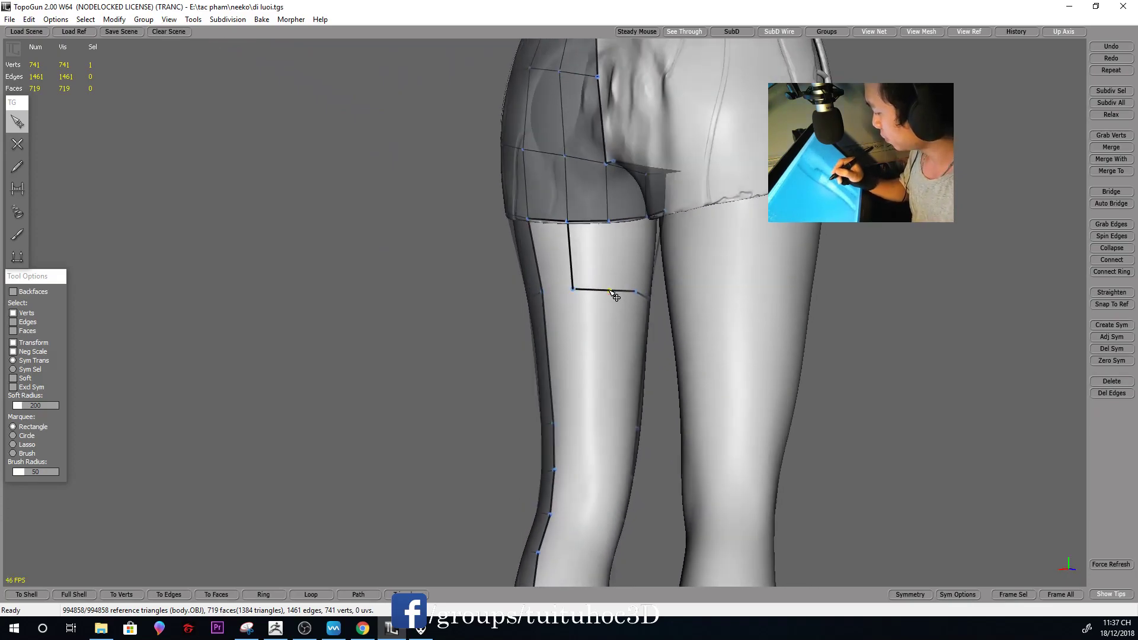
mouse_move(776, 282)
middle_mouse_down()
mouse_move(656, 284)
mouse_move(737, 266)
mouse_move(681, 301)
mouse_move(739, 279)
mouse_move(660, 298)
mouse_move(952, 308)
mouse_move(859, 292)
mouse_move(648, 307)
mouse_move(721, 295)
middle_mouse_up()
key("c")
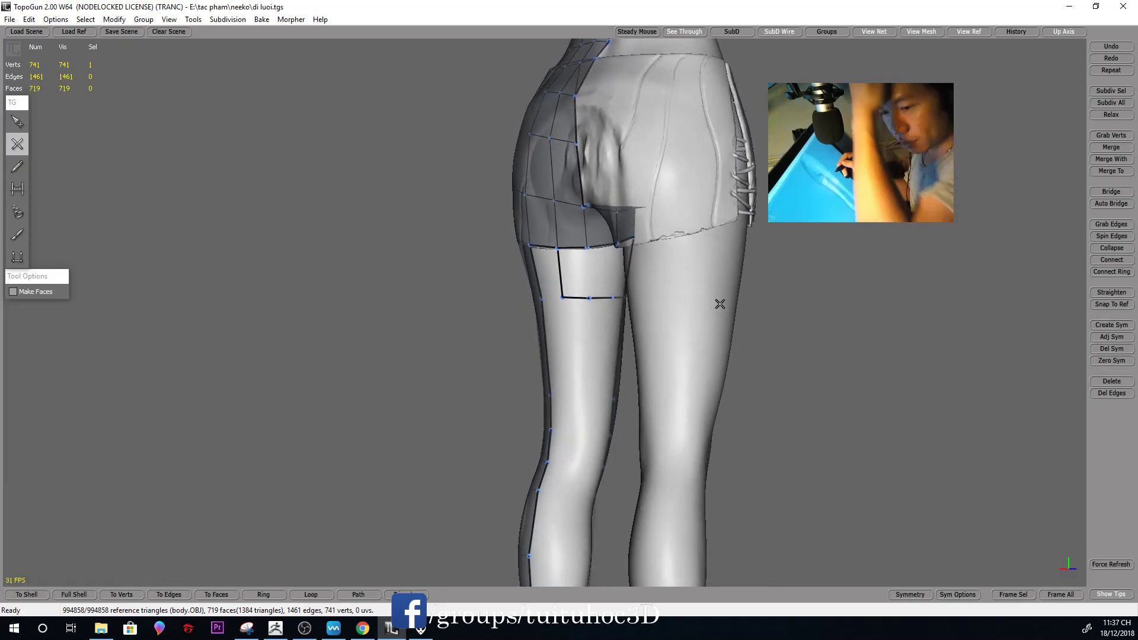
middle_click_drag(780, 311, 798, 272)
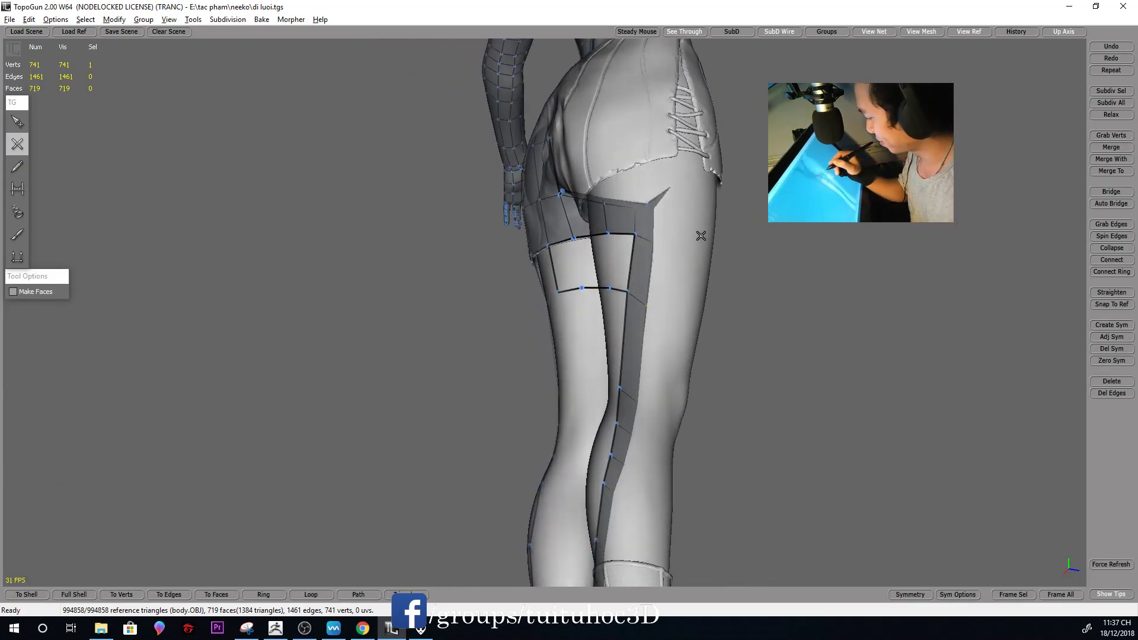
Close the back-thigh quad into a face, then undo the stray vertex and long edge
key("q")
key("w")
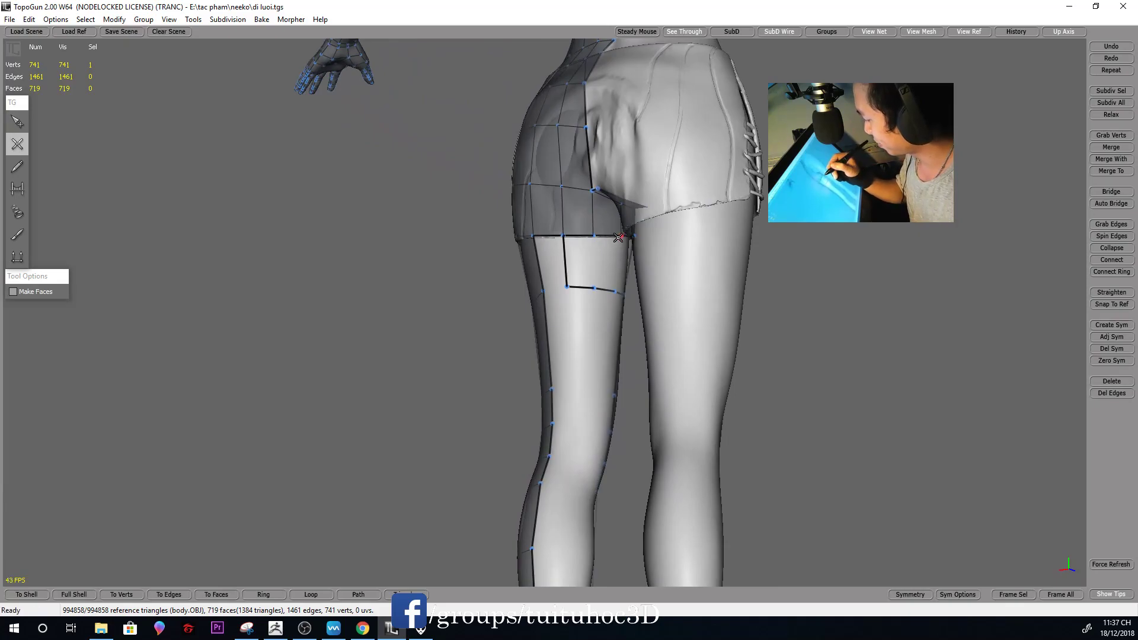
left_click(615, 291)
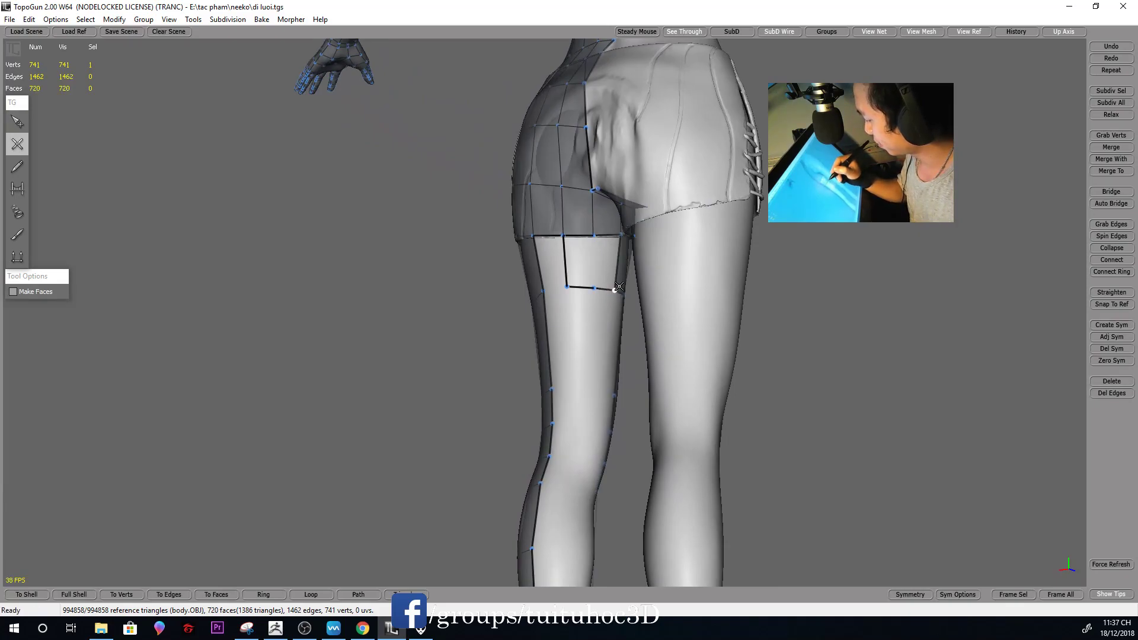
middle_click_drag(732, 315, 671, 317)
left_click_drag(592, 391, 596, 400)
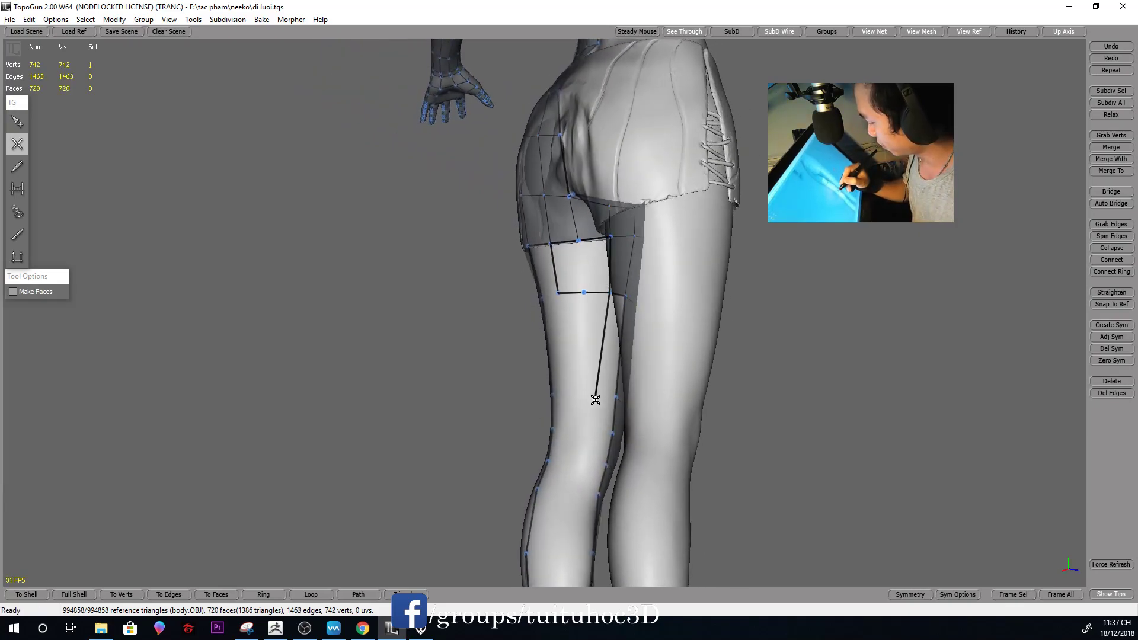
mouse_move(628, 379)
middle_mouse_down()
mouse_move(587, 391)
mouse_move(790, 361)
mouse_move(934, 360)
mouse_move(745, 360)
mouse_move(654, 334)
middle_mouse_up()
middle_click_drag(655, 399, 811, 375)
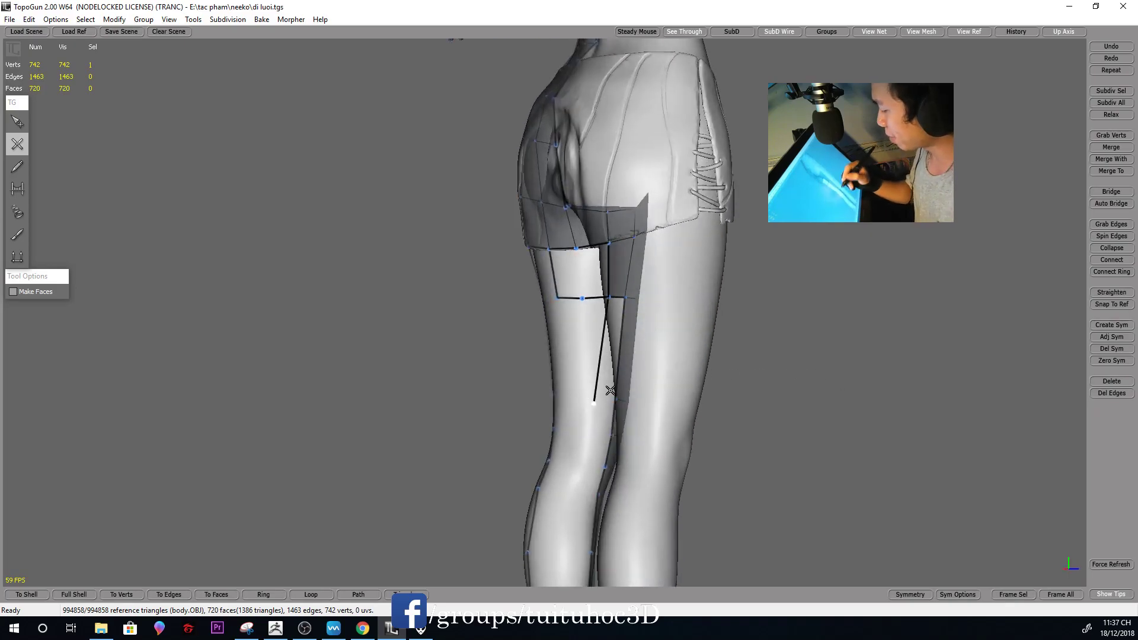
middle_click_drag(610, 391, 652, 394)
key("q")
key("ctrl+z")
middle_click_drag(665, 383, 687, 379)
Split the thigh quad and run two vertical edge lines down the back of the leg to the knee
key("w")
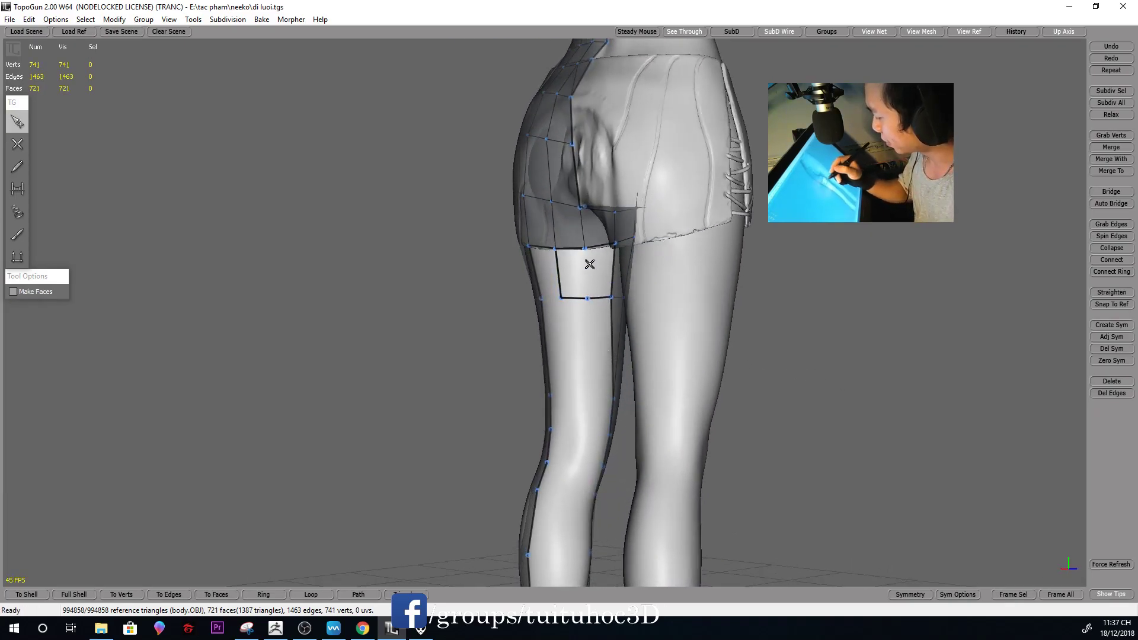
left_click(585, 298)
left_click(589, 398)
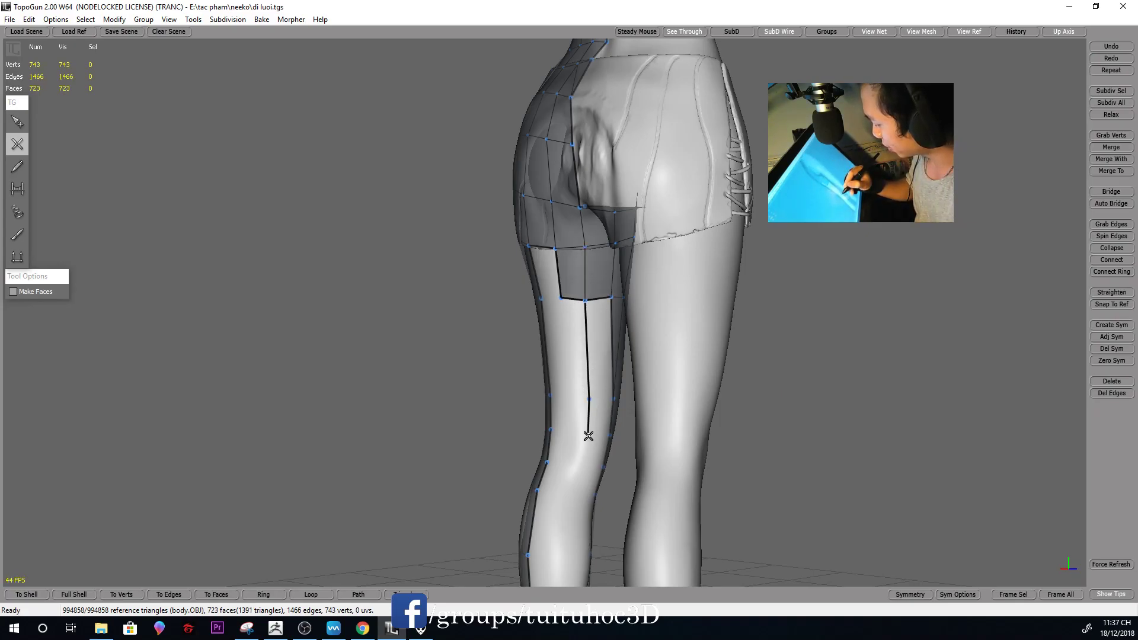
middle_click_drag(587, 479, 576, 331)
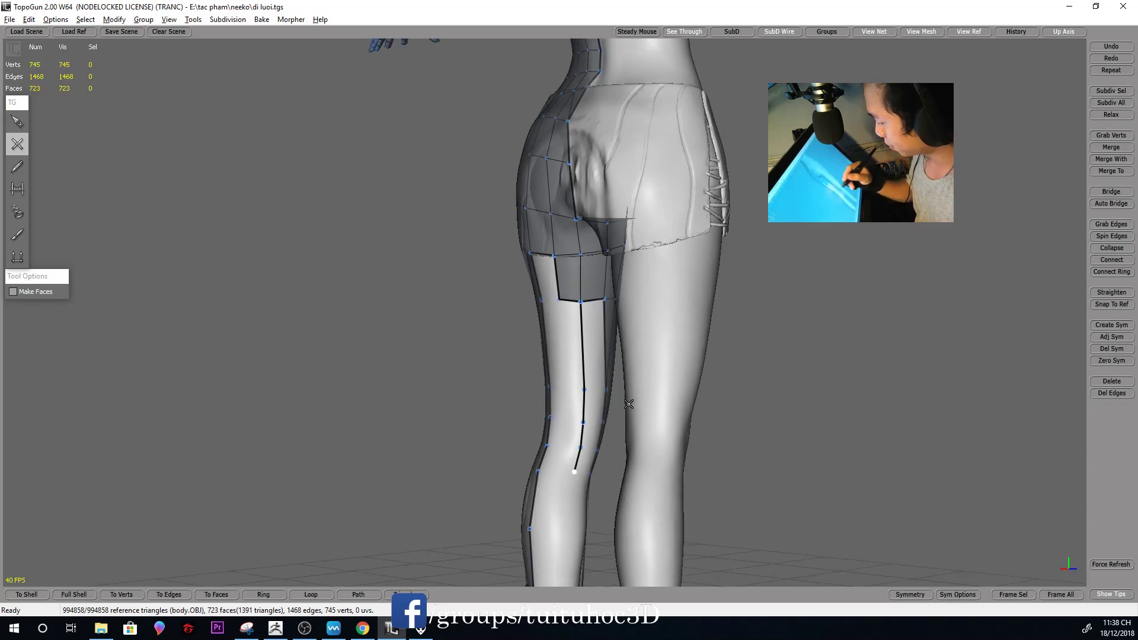
left_click(584, 336)
key("1")
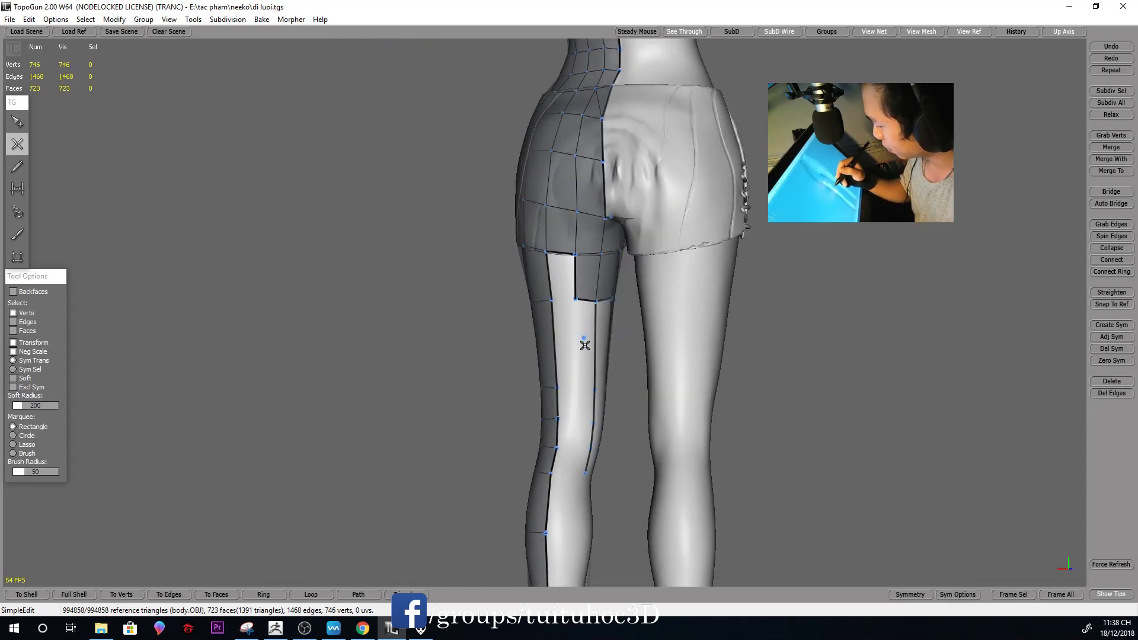
key("2")
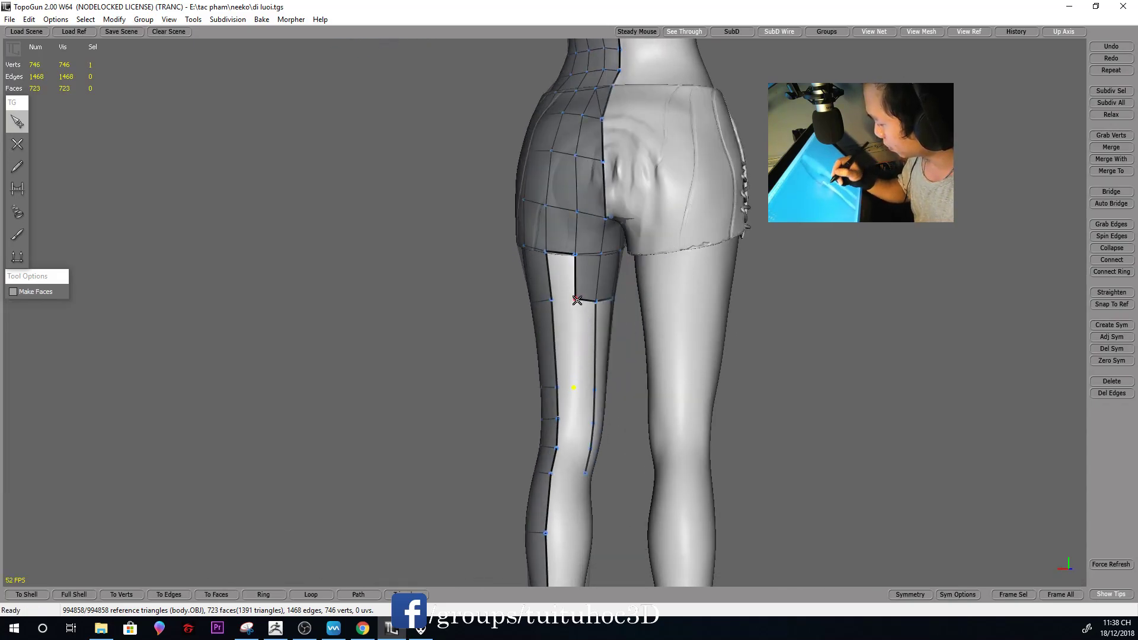
left_click(575, 388)
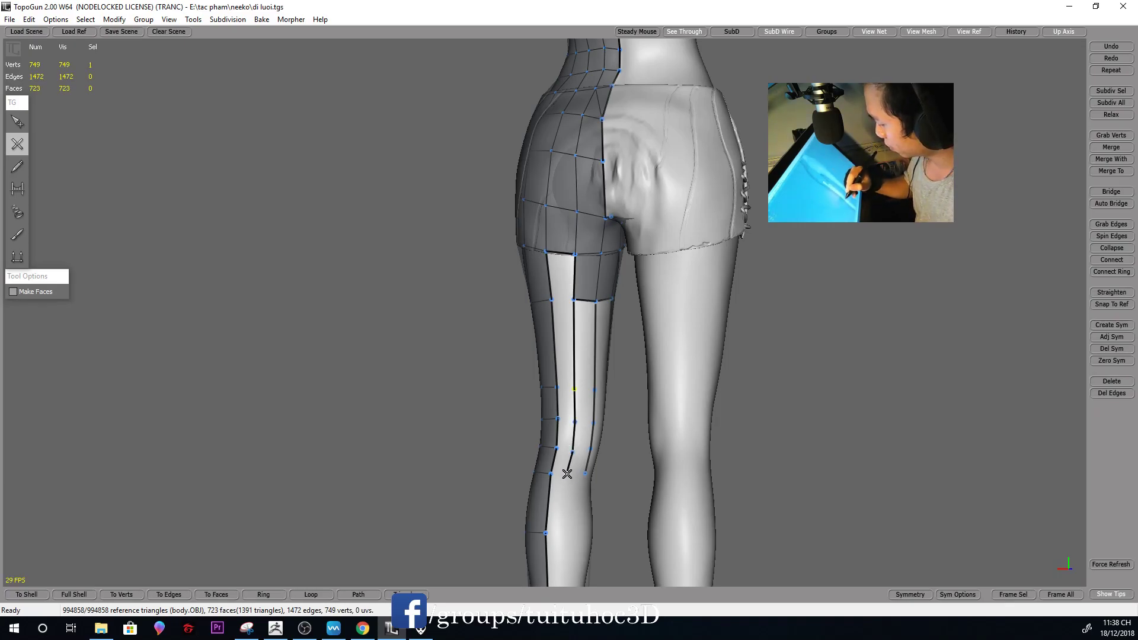
middle_click_drag(567, 474, 633, 383)
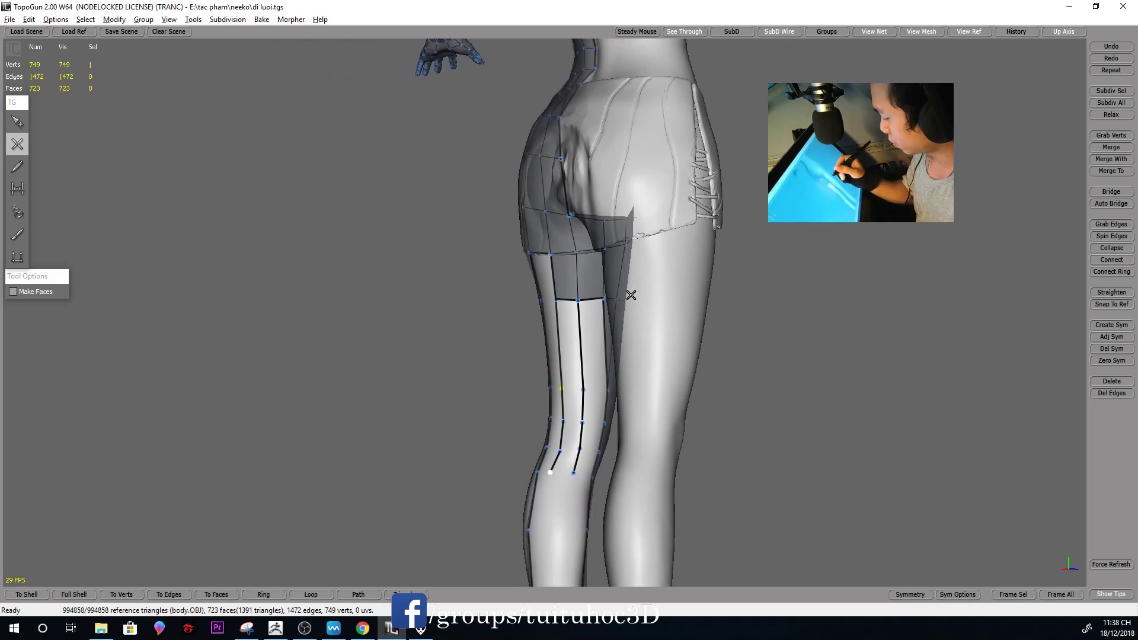
middle_click_drag(631, 295, 587, 286)
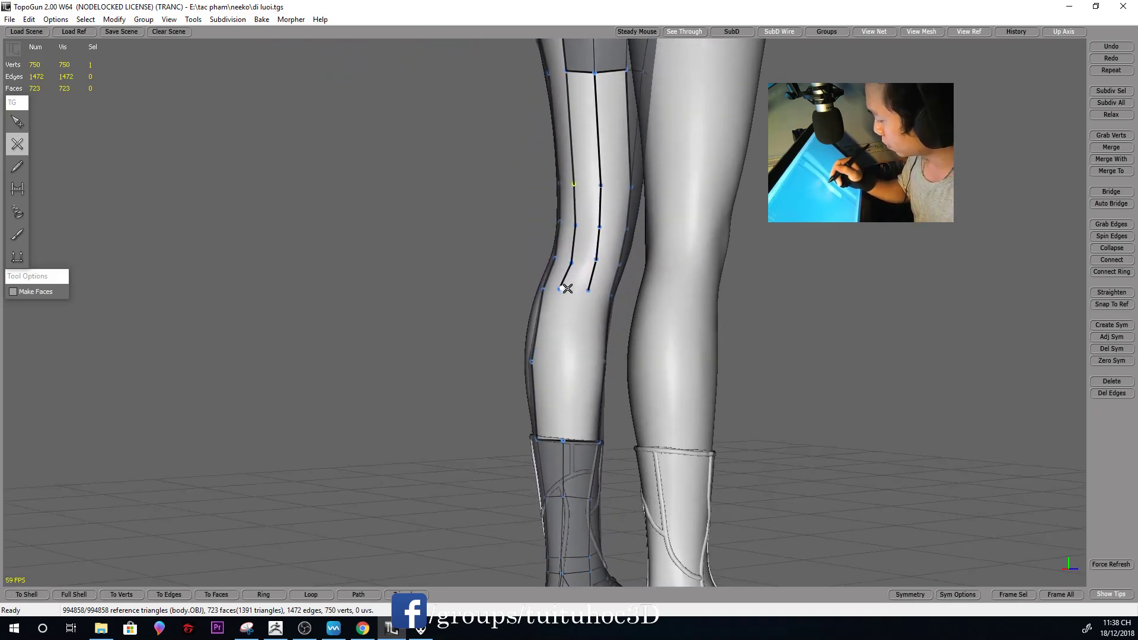
Extend the outer edge line from the knee loop down the calf to the boot ring
key("q")
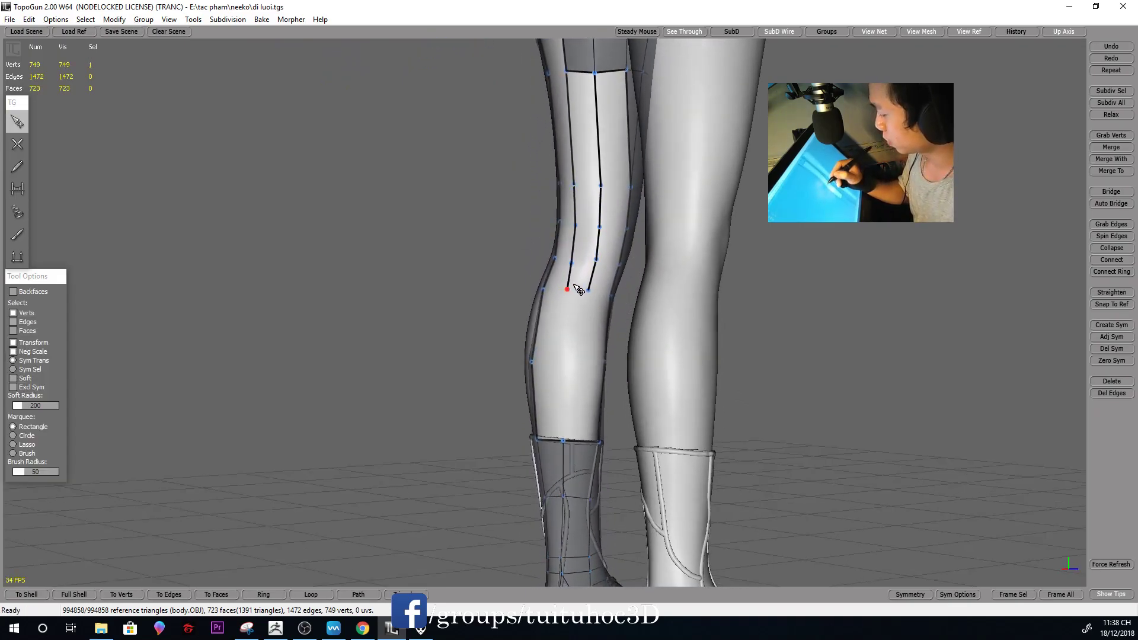
middle_click_drag(611, 287, 616, 300)
left_click(572, 260)
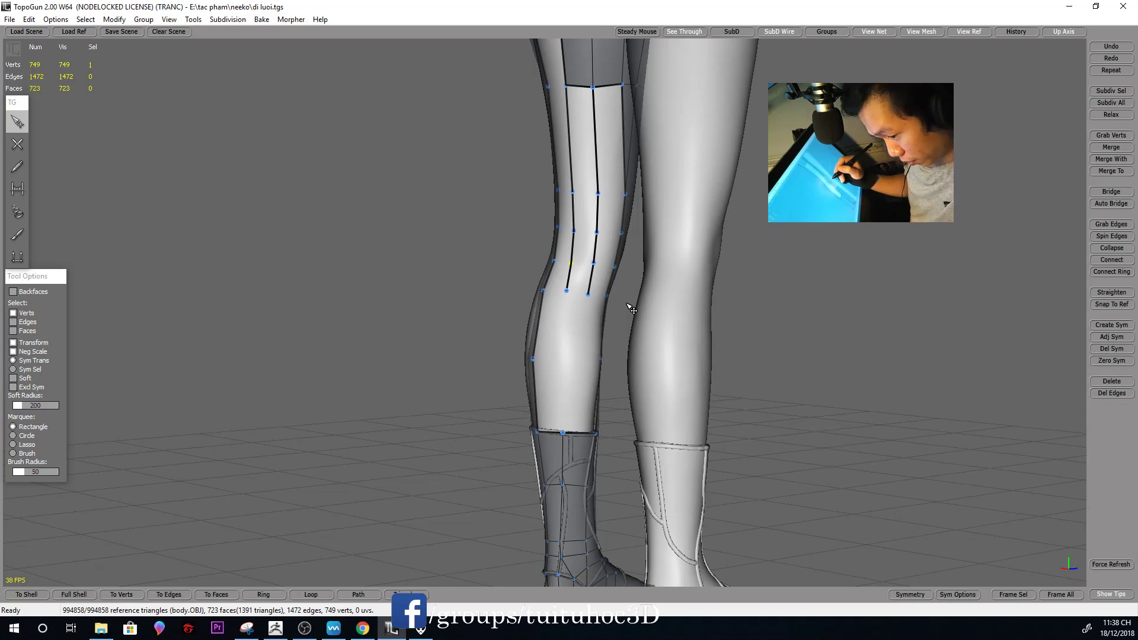
key("2")
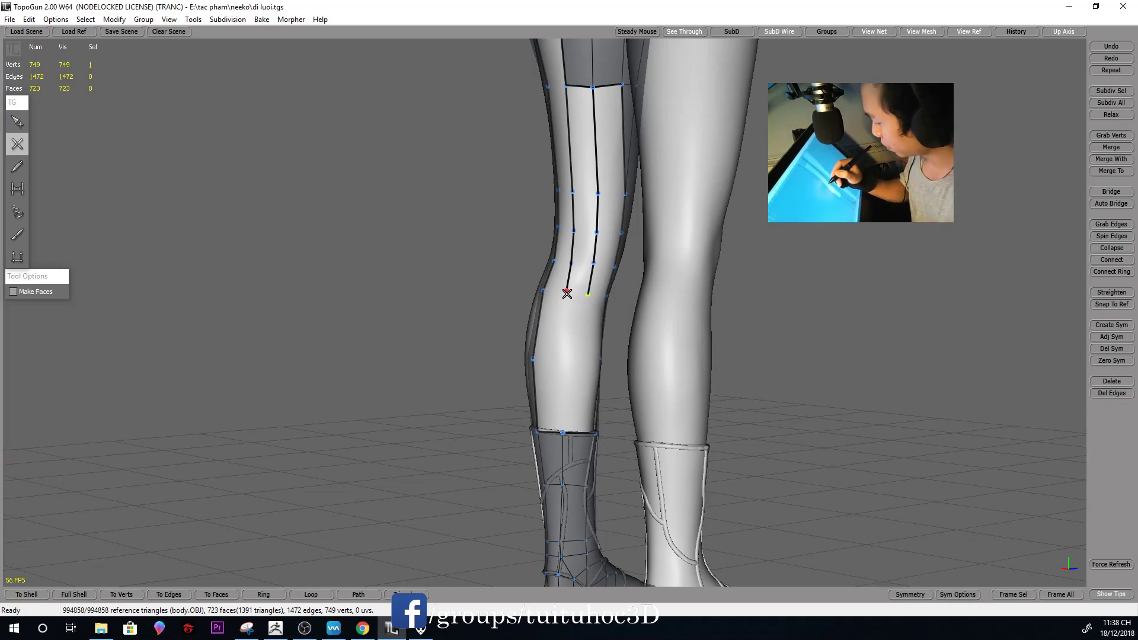
left_click(562, 358)
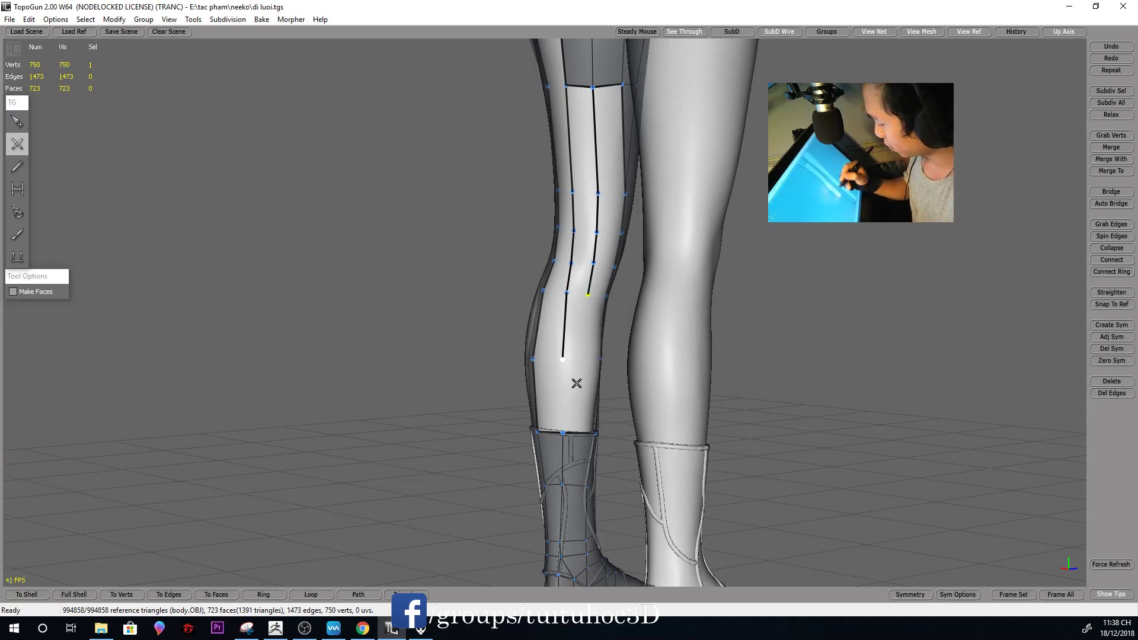
left_click(562, 433)
key("1")
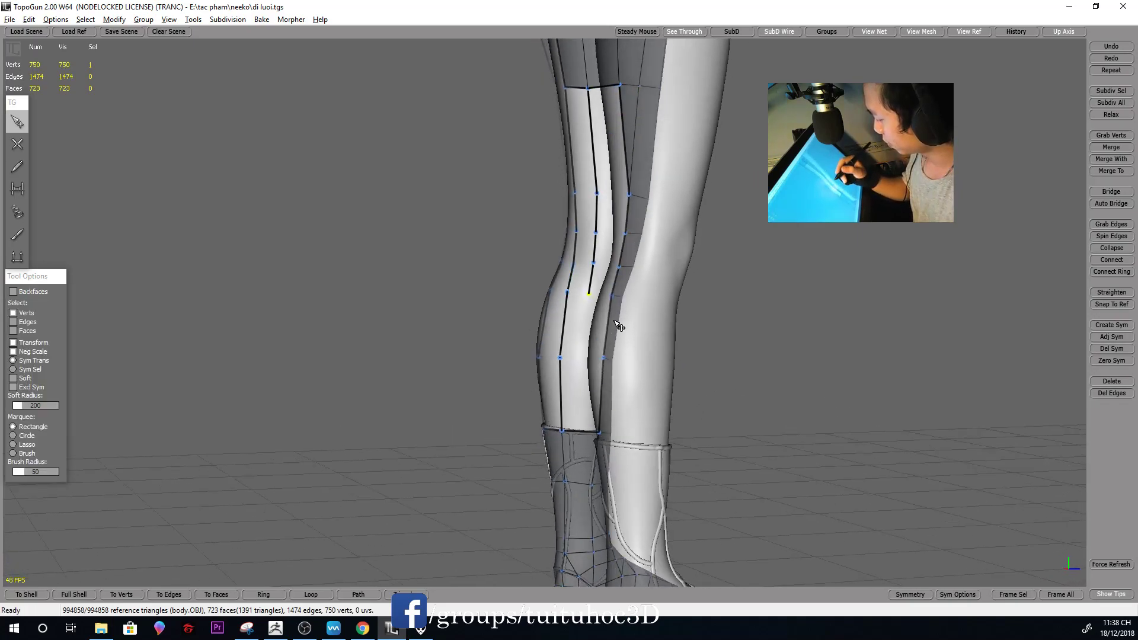
left_click_drag(672, 331, 592, 300)
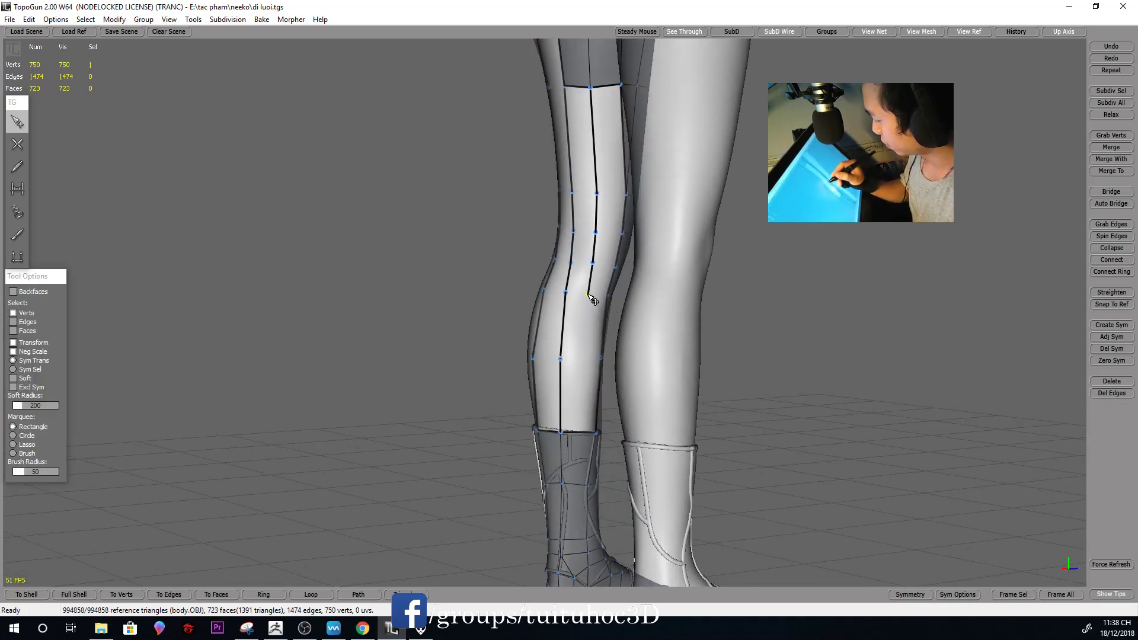
Extend the inner calf edge line and link it into the boot ring, closing faces
key("2")
left_click(584, 358)
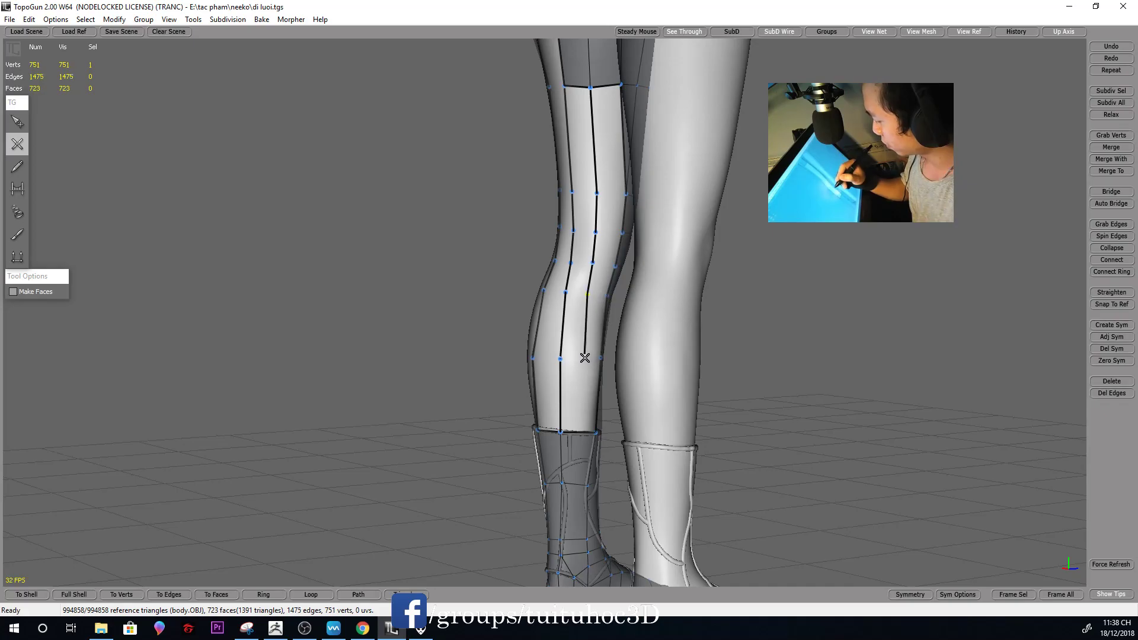
mouse_move(580, 431)
middle_mouse_down()
mouse_move(684, 412)
mouse_move(572, 417)
middle_mouse_up()
left_click(578, 421)
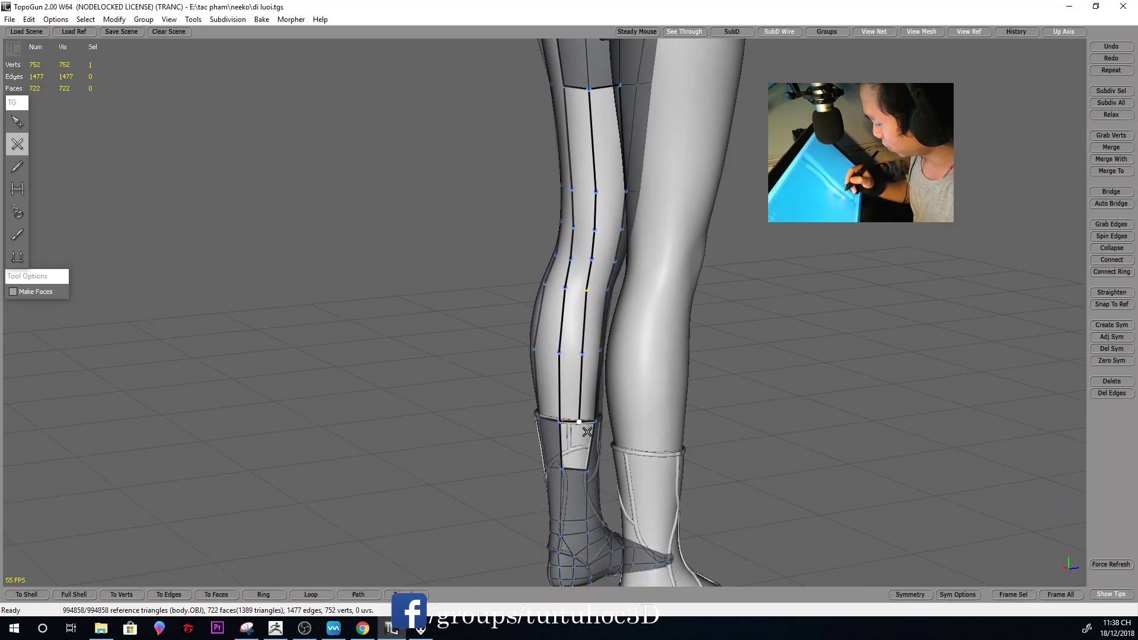
left_click(563, 467)
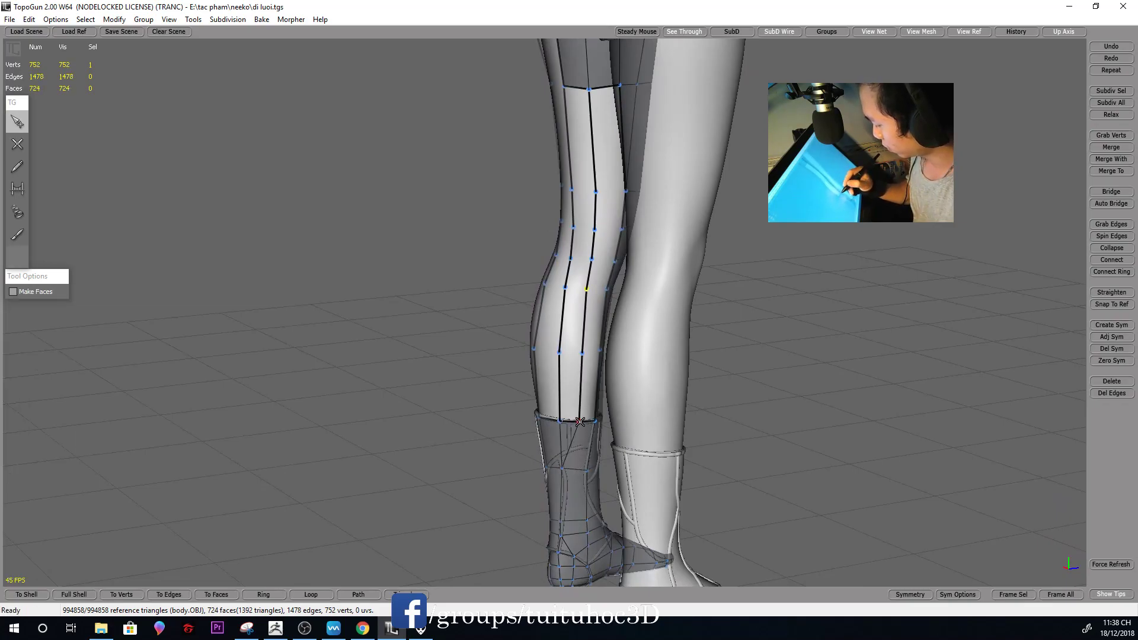
key("q")
mouse_move(586, 471)
middle_mouse_down()
mouse_move(784, 307)
mouse_move(800, 318)
mouse_move(652, 312)
mouse_move(646, 338)
mouse_move(719, 231)
mouse_move(723, 156)
mouse_move(724, 282)
mouse_move(658, 272)
mouse_move(665, 318)
mouse_move(656, 140)
mouse_move(623, 155)
mouse_move(597, 186)
mouse_move(642, 190)
mouse_move(644, 161)
mouse_move(673, 361)
mouse_move(634, 194)
middle_mouse_up()
middle_click_drag(620, 255, 634, 211)
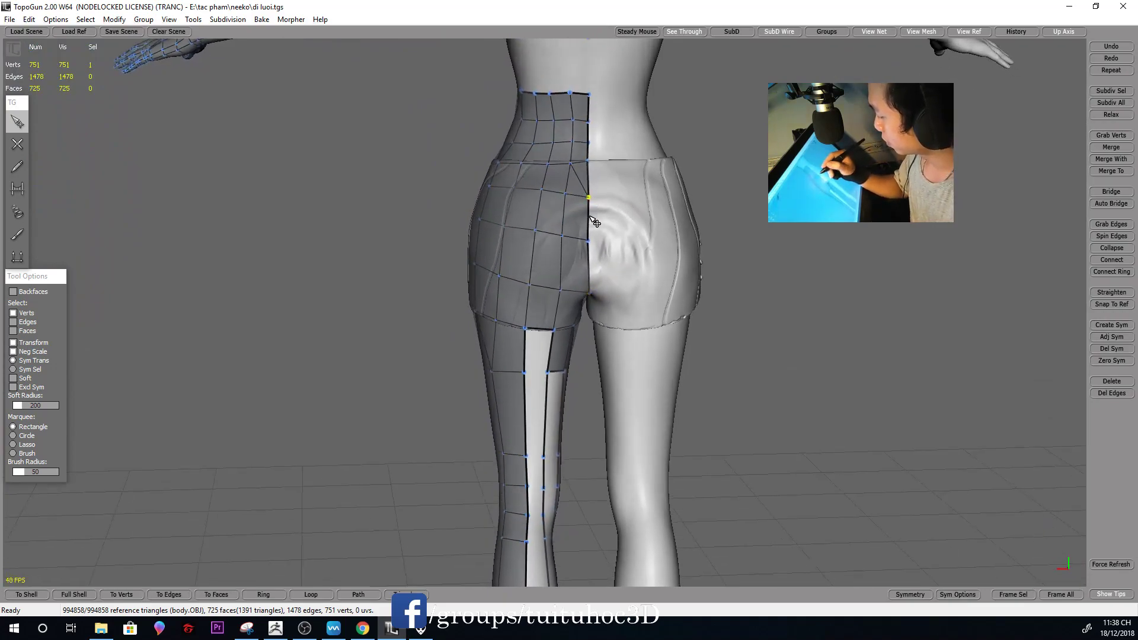
scroll(694, 240, "down", 3)
scroll(714, 240, "down", 3)
mouse_move(714, 240)
middle_mouse_down()
mouse_move(700, 262)
mouse_move(781, 287)
middle_mouse_up()
mouse_move(844, 404)
middle_mouse_down()
mouse_move(831, 393)
mouse_move(777, 411)
middle_mouse_up()
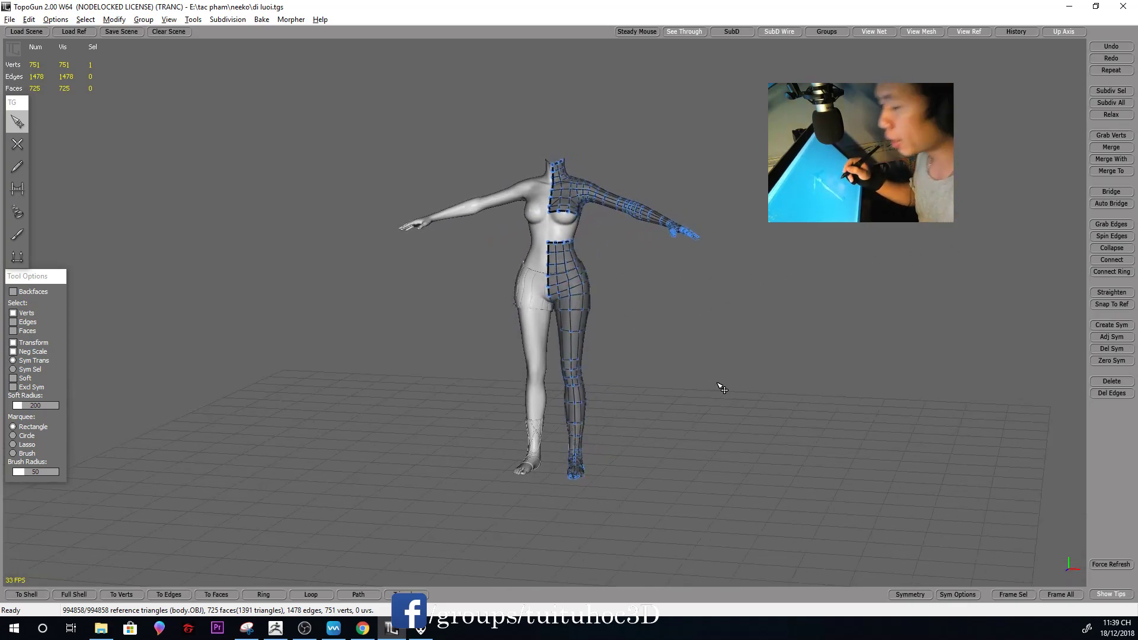
middle_click_drag(722, 388, 706, 389)
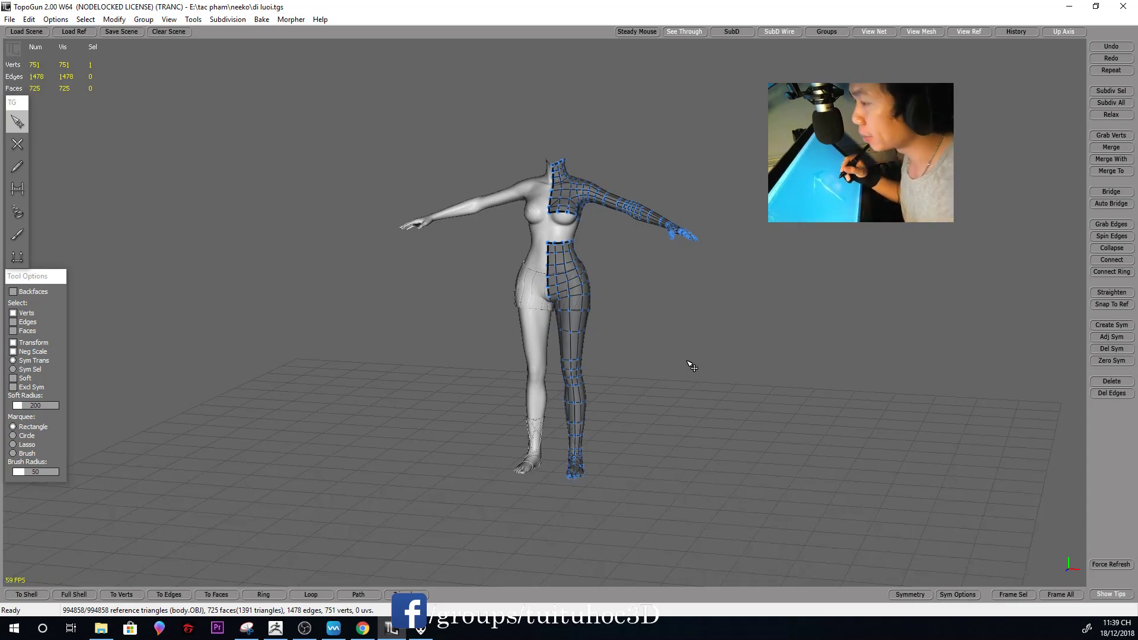
scroll(685, 358, "up", 3)
scroll(711, 403, "up", 2)
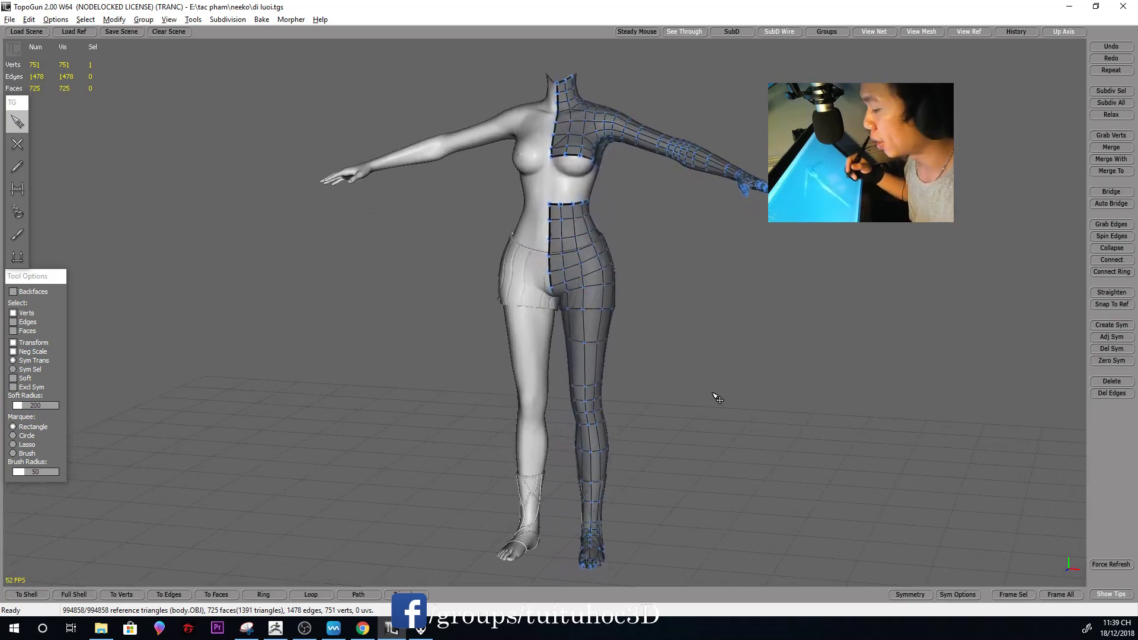
middle_click_drag(717, 399, 697, 350)
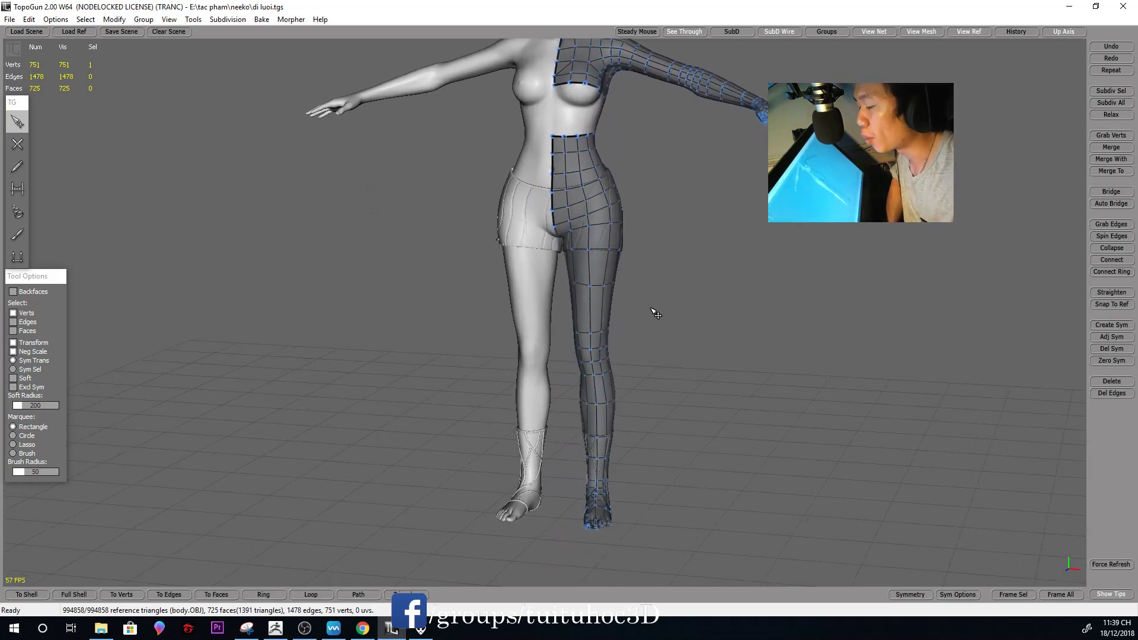
scroll(764, 403, "down", 2)
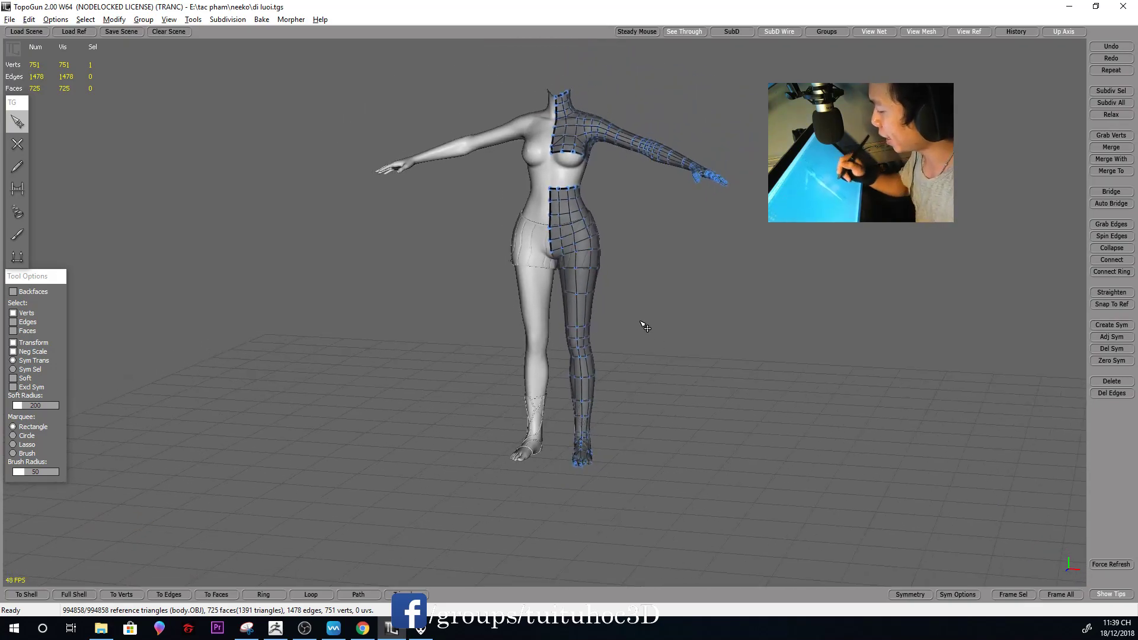
middle_click_drag(618, 218, 733, 271)
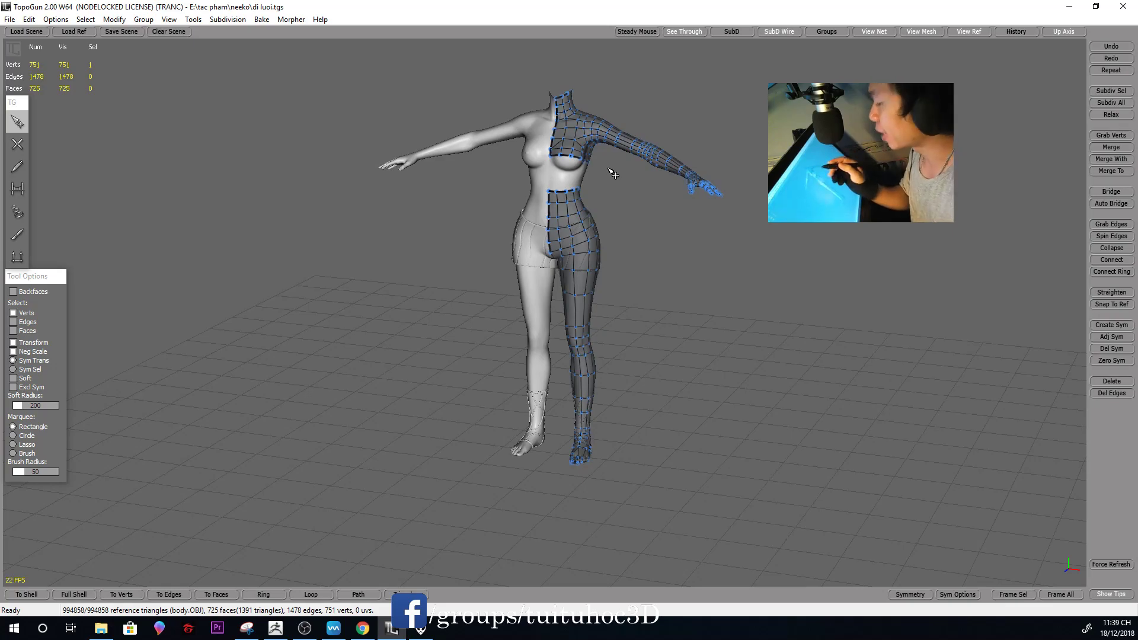
middle_click_drag(813, 305, 616, 297)
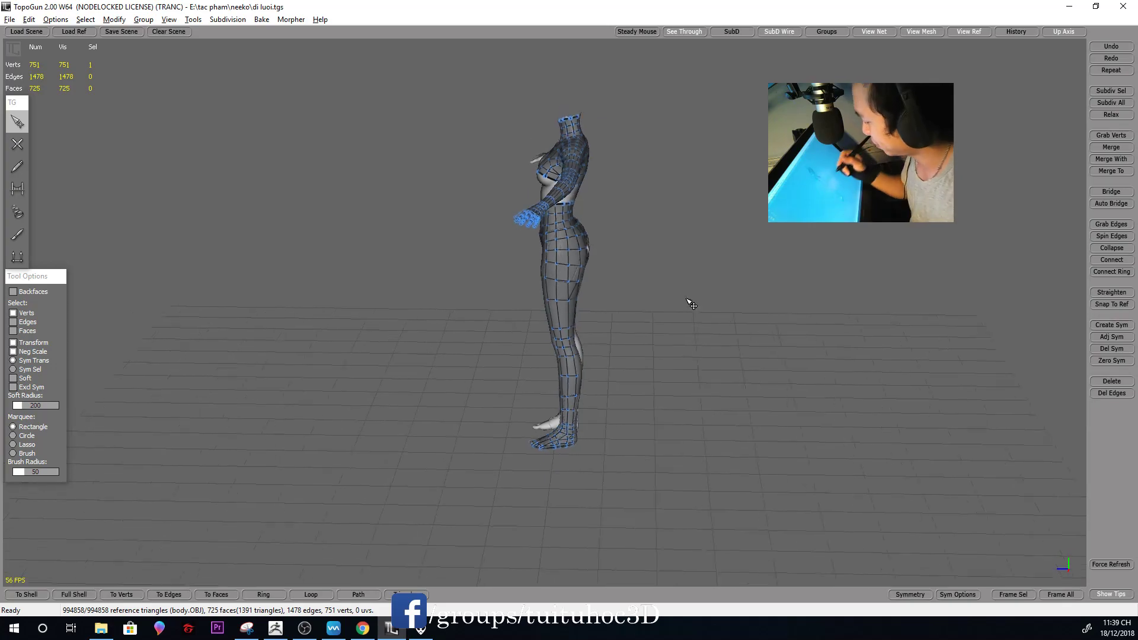
middle_click_drag(685, 302, 871, 287)
scroll(709, 313, "up", 3)
scroll(710, 313, "up", 2)
middle_click_drag(764, 421, 673, 330)
scroll(785, 317, "down", 2)
scroll(698, 275, "up", 2)
scroll(744, 414, "up", 2)
scroll(701, 325, "up", 2)
scroll(726, 342, "up", 1)
mouse_move(726, 343)
middle_mouse_down()
mouse_move(706, 343)
mouse_move(718, 333)
middle_mouse_up()
scroll(660, 310, "down", 2)
scroll(841, 277, "up", 2)
mouse_move(841, 277)
middle_mouse_down()
mouse_move(756, 310)
mouse_move(795, 305)
mouse_move(699, 313)
mouse_move(790, 348)
mouse_move(808, 338)
mouse_move(640, 331)
mouse_move(848, 363)
middle_mouse_up()
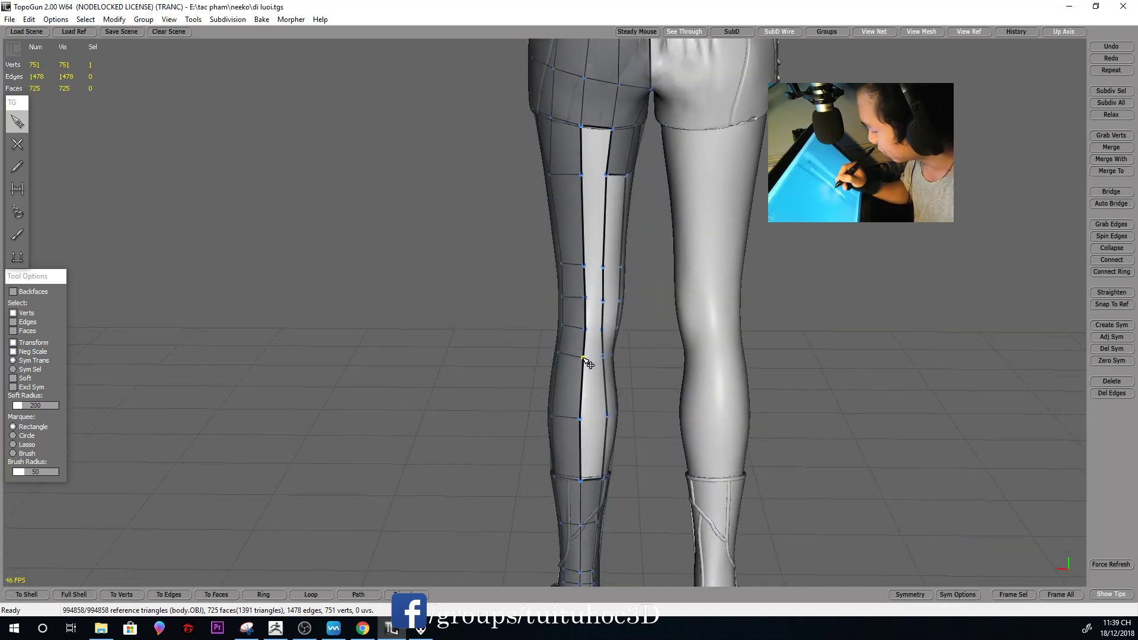
mouse_move(599, 348)
middle_mouse_down()
mouse_move(718, 343)
mouse_move(622, 317)
mouse_move(592, 386)
mouse_move(707, 316)
mouse_move(769, 312)
mouse_move(731, 304)
middle_mouse_up()
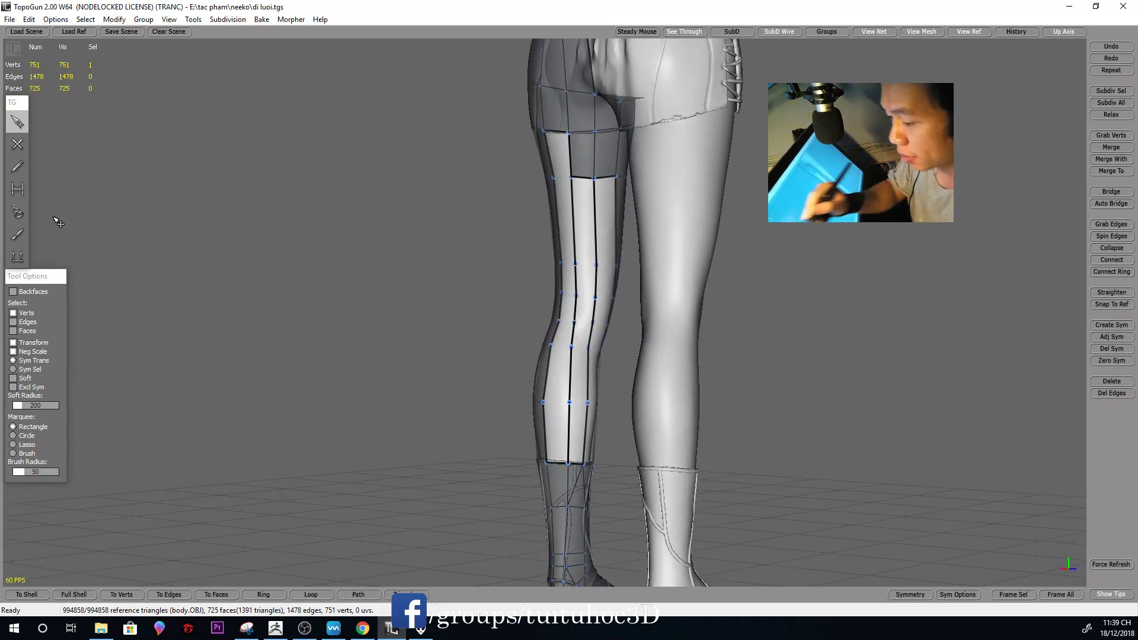
left_click(24, 188)
Bridge the open below-knee and shin strips with fifteen faces, reaching 744 faces
left_click(557, 377)
middle_click_drag(578, 376, 634, 369)
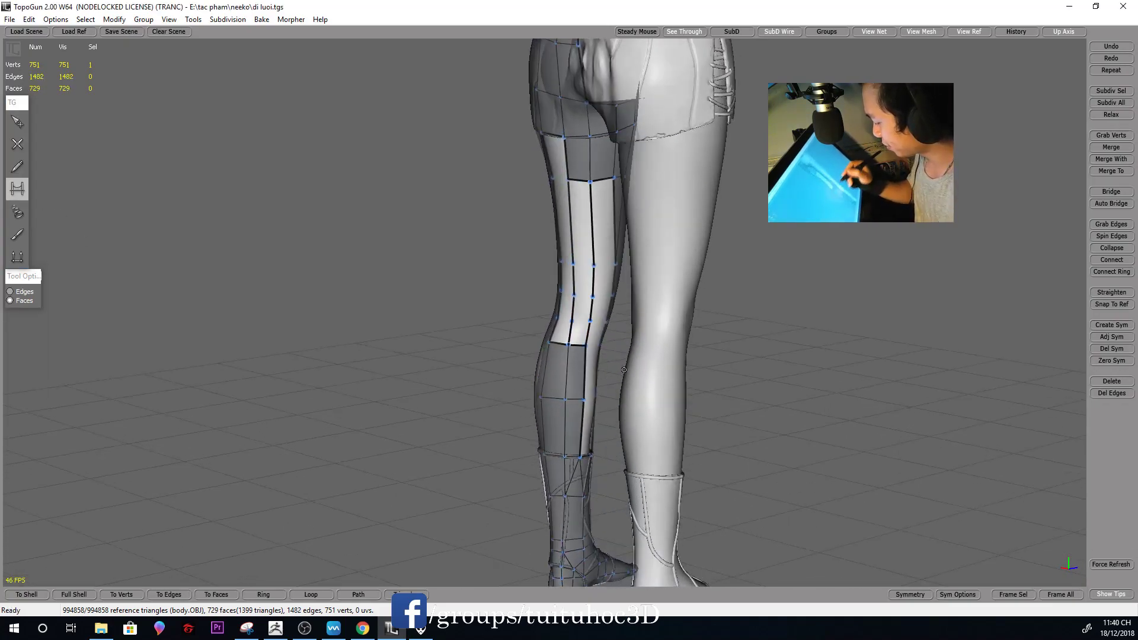
left_click(593, 371)
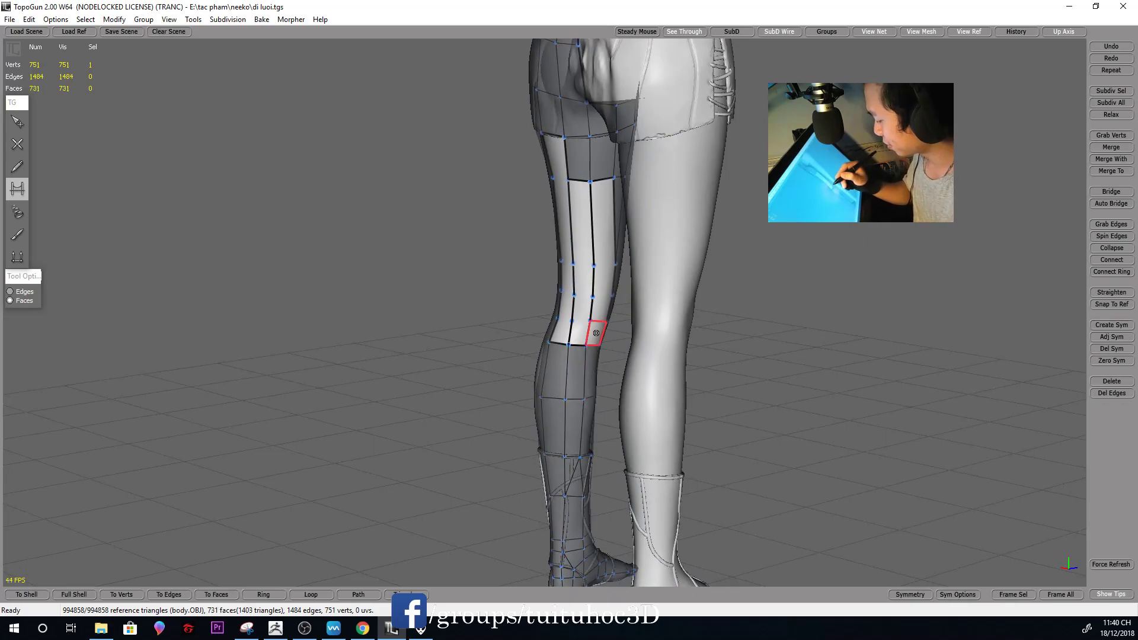
left_click(601, 308)
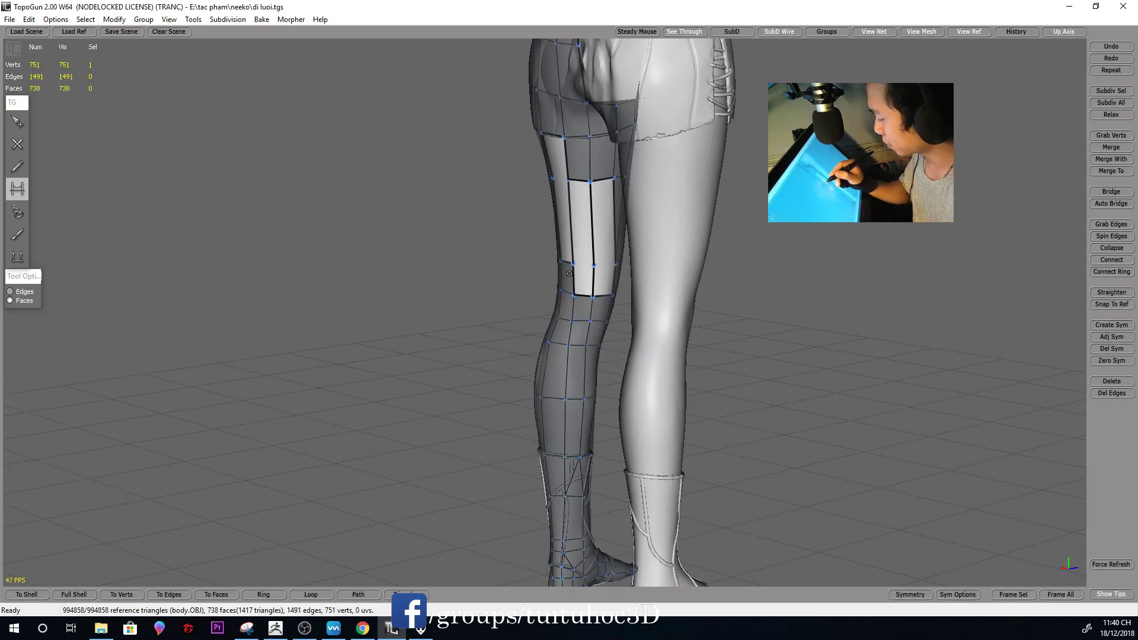
left_click(579, 279)
middle_click_drag(631, 271, 767, 246)
left_click(595, 221)
mouse_move(594, 221)
middle_mouse_down()
mouse_move(721, 265)
mouse_move(895, 256)
middle_mouse_up()
middle_click_drag(769, 263, 604, 243)
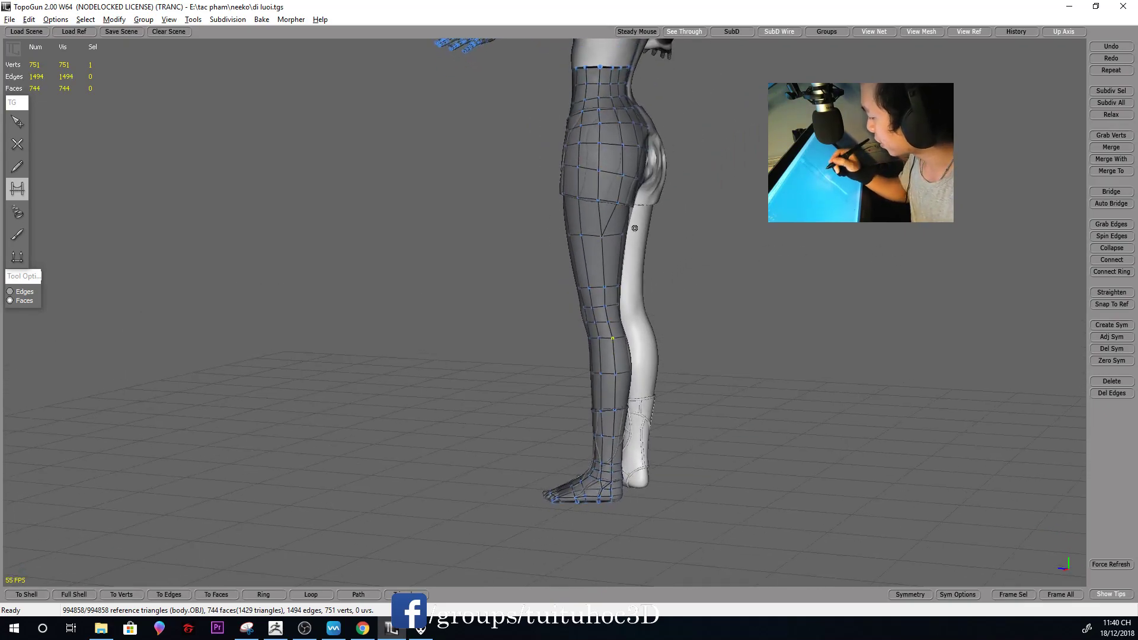
Return to the Select tool and inspect the back of the leg, selecting a vertex
key("q")
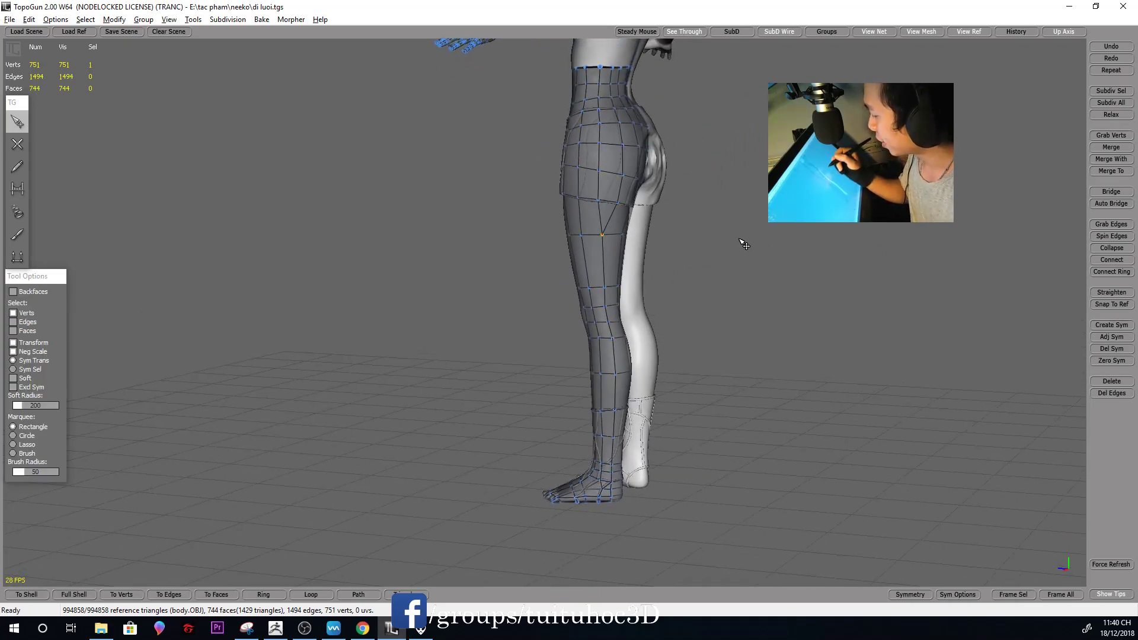
middle_click_drag(745, 244, 681, 290)
scroll(681, 300, "up", 3)
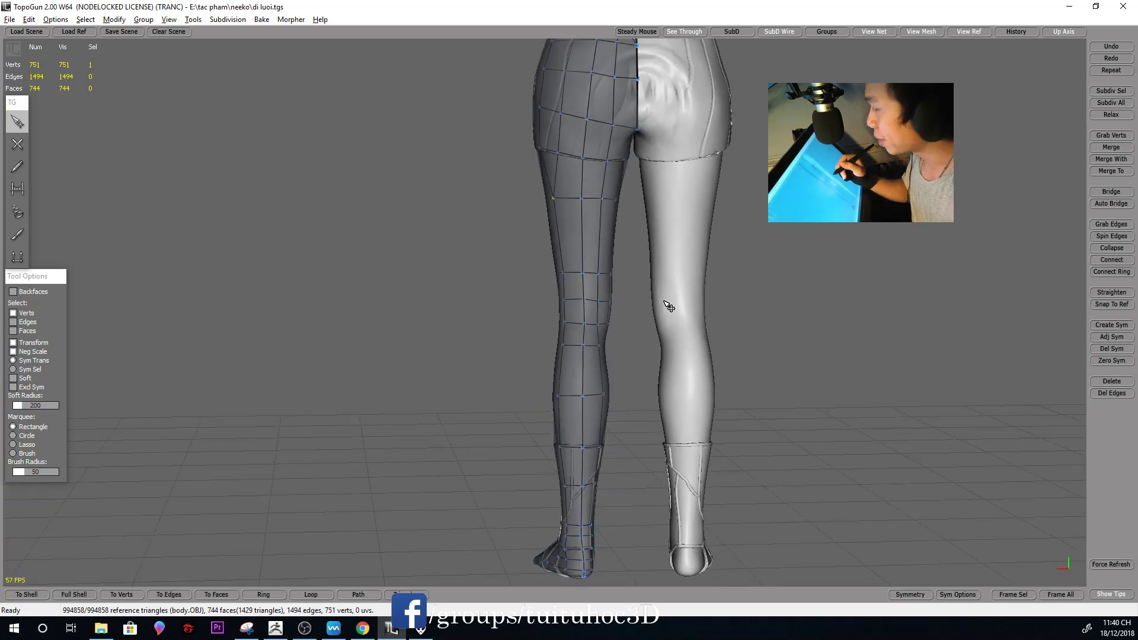
scroll(611, 308, "up", 2)
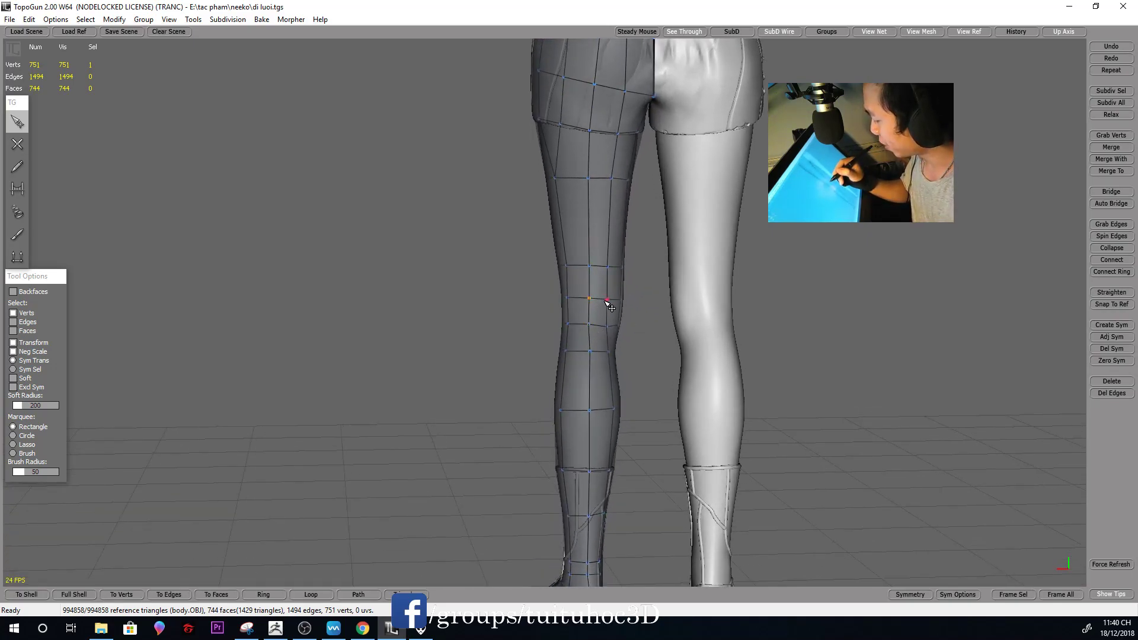
mouse_move(637, 313)
middle_mouse_down()
mouse_move(610, 332)
mouse_move(782, 330)
mouse_move(729, 356)
mouse_move(939, 338)
mouse_move(596, 363)
mouse_move(599, 410)
mouse_move(605, 385)
mouse_move(563, 396)
mouse_move(587, 401)
mouse_move(633, 356)
mouse_move(680, 375)
mouse_move(583, 395)
middle_mouse_up()
left_click(578, 393)
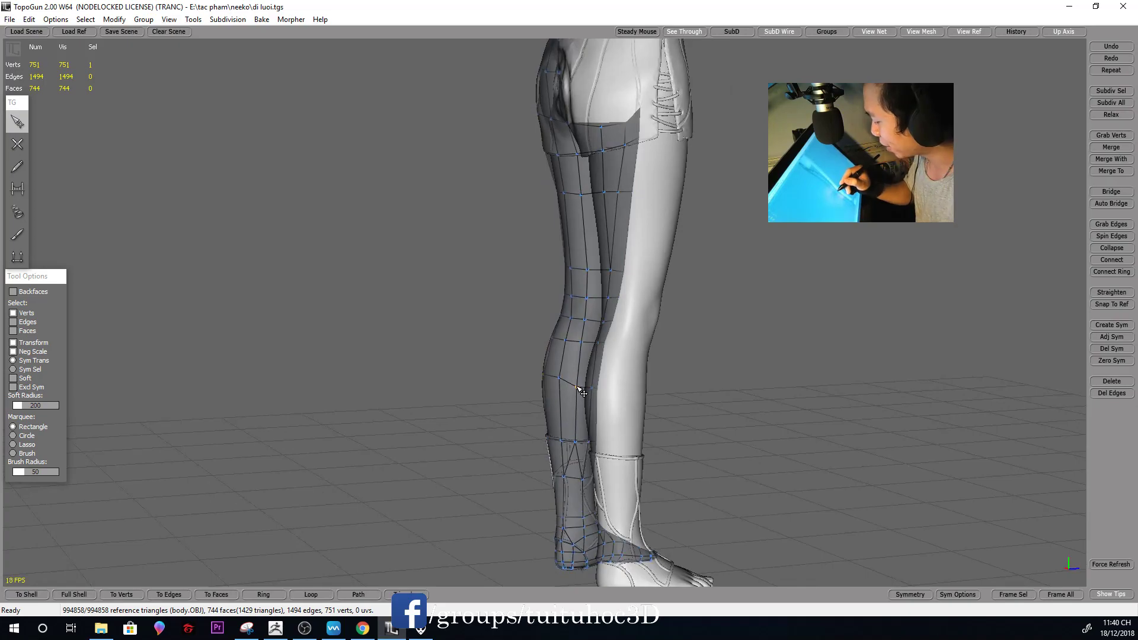
mouse_move(739, 356)
middle_mouse_down()
mouse_move(693, 348)
mouse_move(602, 376)
mouse_move(763, 364)
mouse_move(721, 371)
middle_mouse_up()
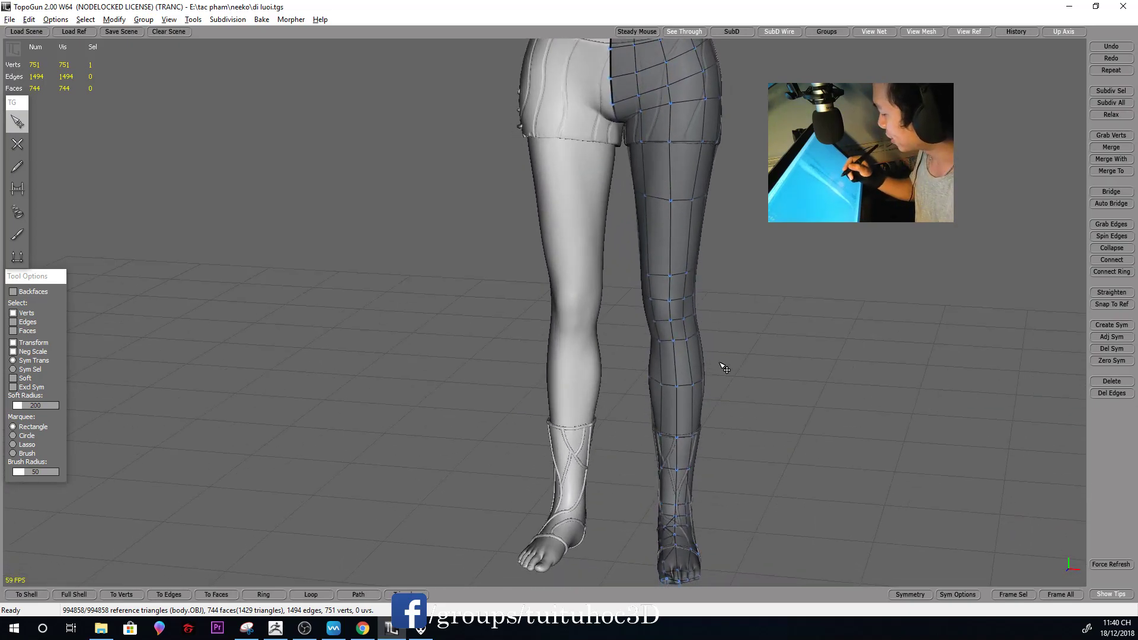
scroll(747, 381, "up", 2)
mouse_move(719, 420)
middle_mouse_down()
mouse_move(754, 412)
mouse_move(740, 420)
mouse_move(787, 389)
mouse_move(762, 414)
mouse_move(816, 406)
mouse_move(718, 354)
middle_mouse_up()
mouse_move(856, 369)
middle_mouse_down()
mouse_move(816, 356)
mouse_move(752, 374)
mouse_move(697, 367)
mouse_move(779, 377)
mouse_move(724, 360)
mouse_move(836, 360)
mouse_move(785, 363)
middle_mouse_up()
middle_click_drag(640, 357, 628, 357)
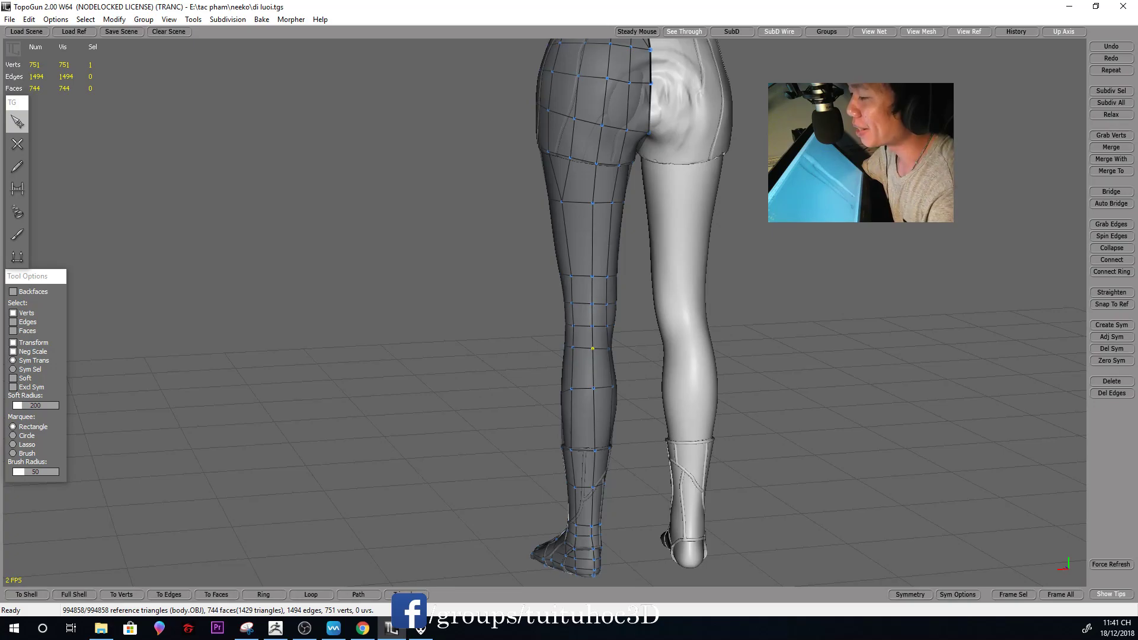
key("alt+Tab")
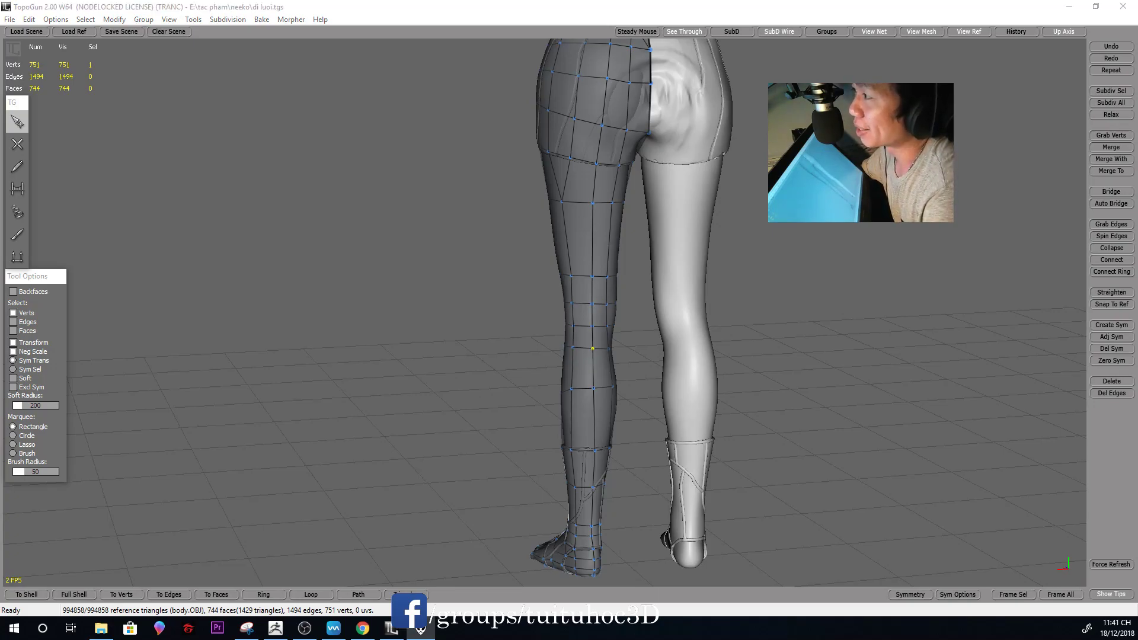
key("alt+Tab")
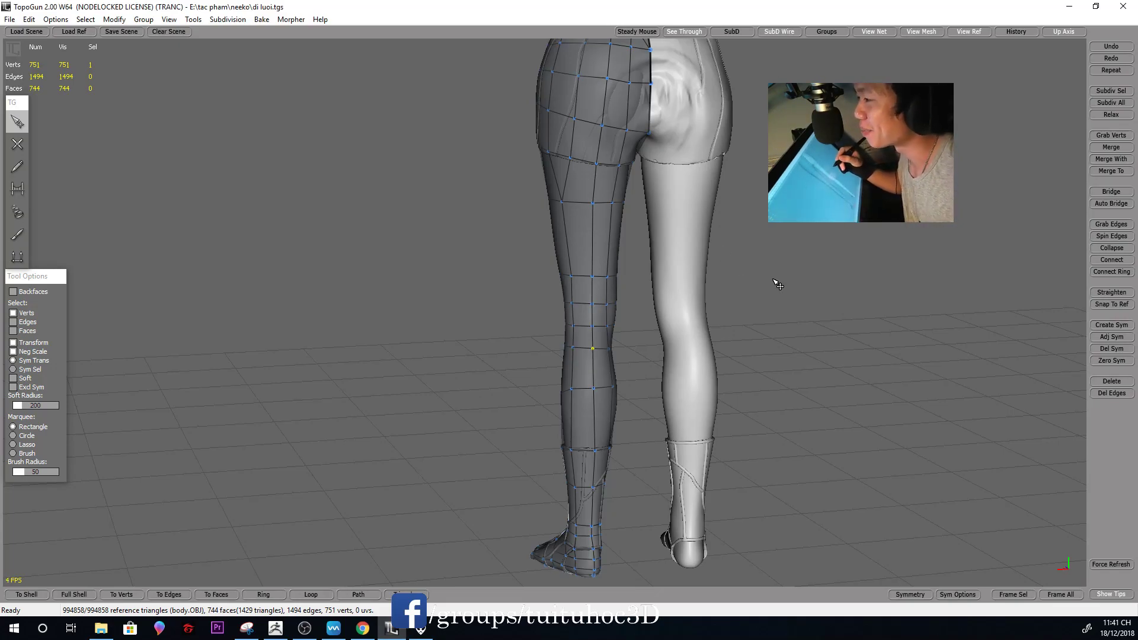
mouse_move(772, 274)
middle_mouse_down()
mouse_move(790, 284)
mouse_move(759, 269)
mouse_move(770, 272)
middle_mouse_up()
scroll(600, 182, "up", 2)
left_click(592, 177)
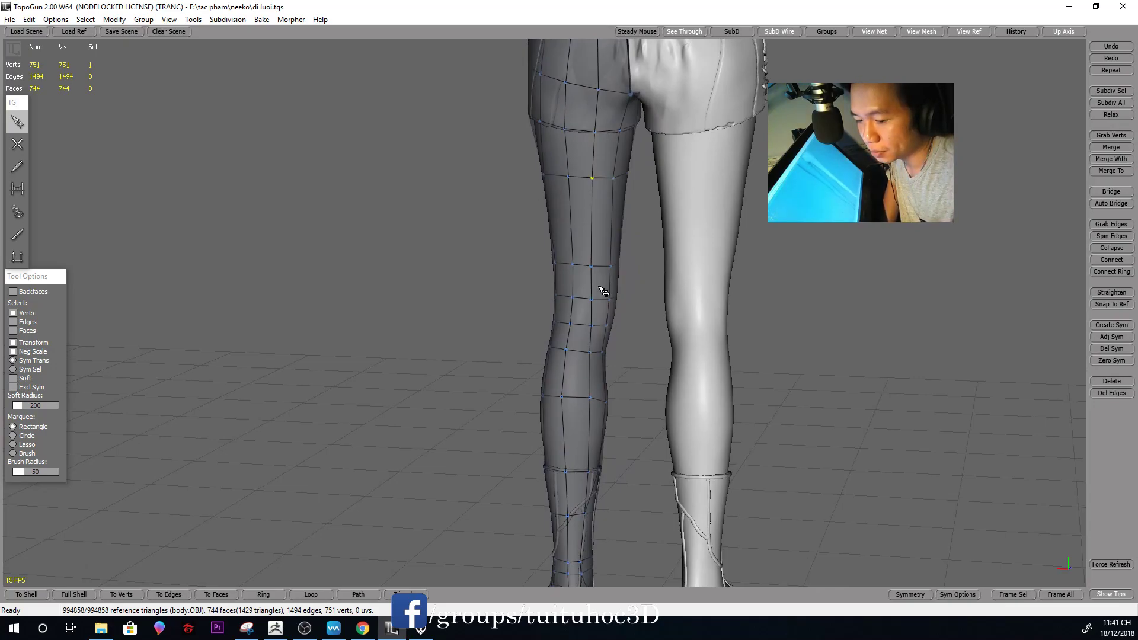
mouse_move(602, 287)
middle_mouse_down()
mouse_move(777, 354)
mouse_move(737, 348)
middle_mouse_up()
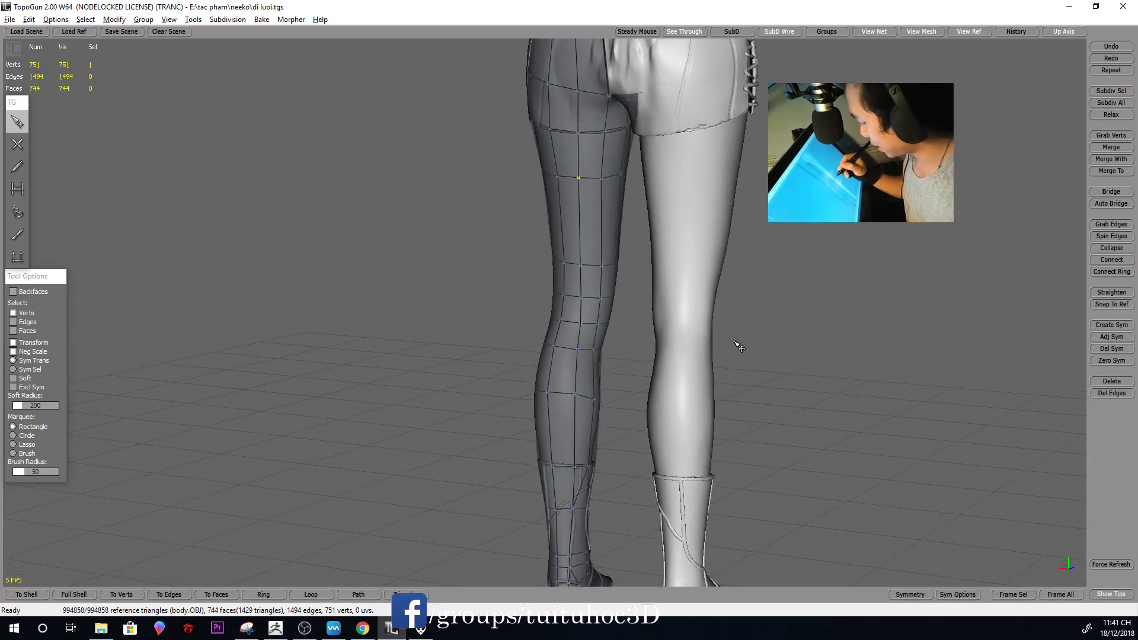
mouse_move(582, 399)
middle_mouse_down()
mouse_move(610, 328)
mouse_move(940, 339)
mouse_move(802, 314)
mouse_move(768, 337)
mouse_move(894, 330)
mouse_move(721, 350)
mouse_move(661, 375)
mouse_move(622, 337)
mouse_move(691, 383)
mouse_move(698, 374)
mouse_move(606, 466)
middle_mouse_up()
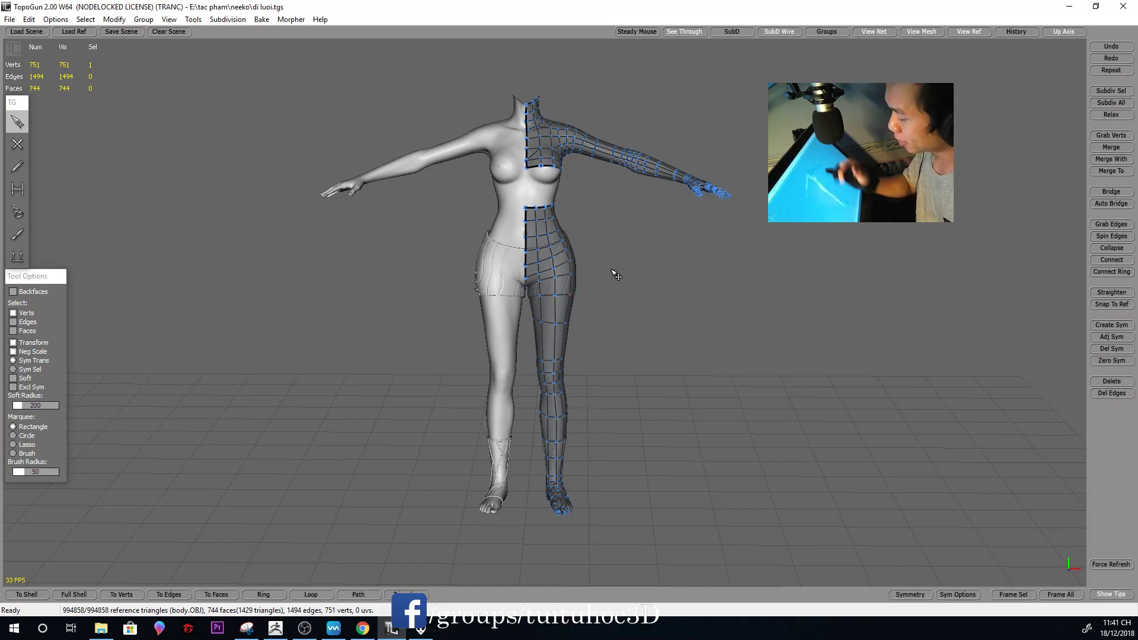
mouse_move(678, 377)
right_mouse_down("alt")
mouse_move(666, 393)
mouse_move(676, 435)
mouse_move(650, 419)
right_mouse_up("alt")
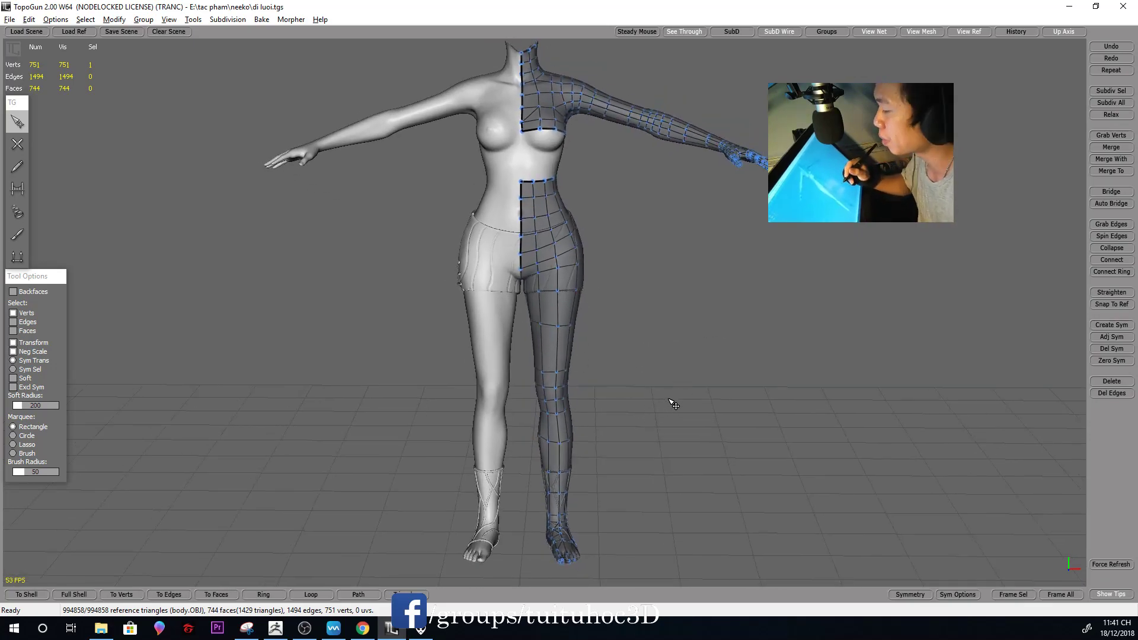
middle_click_drag(670, 396, 591, 293, "alt")
mouse_move(591, 293)
left_mouse_down("alt")
mouse_move(676, 358)
mouse_move(638, 373)
left_mouse_up("alt")
mouse_move(757, 317)
left_mouse_down("alt")
mouse_move(480, 328)
mouse_move(693, 299)
mouse_move(764, 315)
mouse_move(681, 310)
mouse_move(729, 310)
left_mouse_up("alt")
right_click_drag(729, 310, 730, 361, "alt")
middle_click_drag(730, 361, 776, 487, "alt")
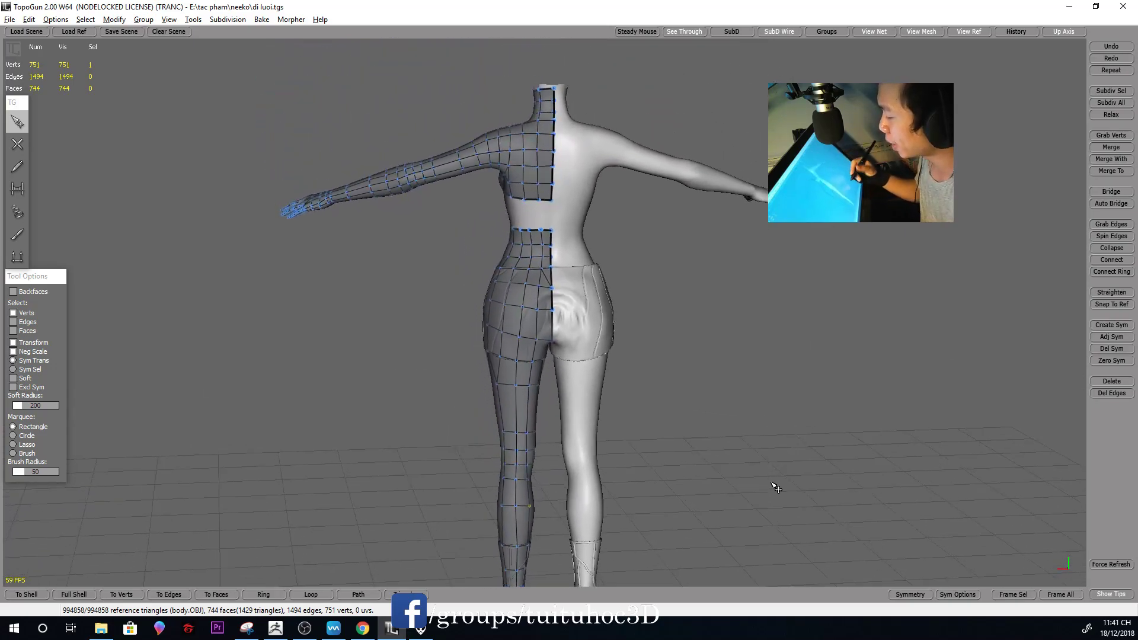
right_click_drag(776, 487, 638, 373, "alt")
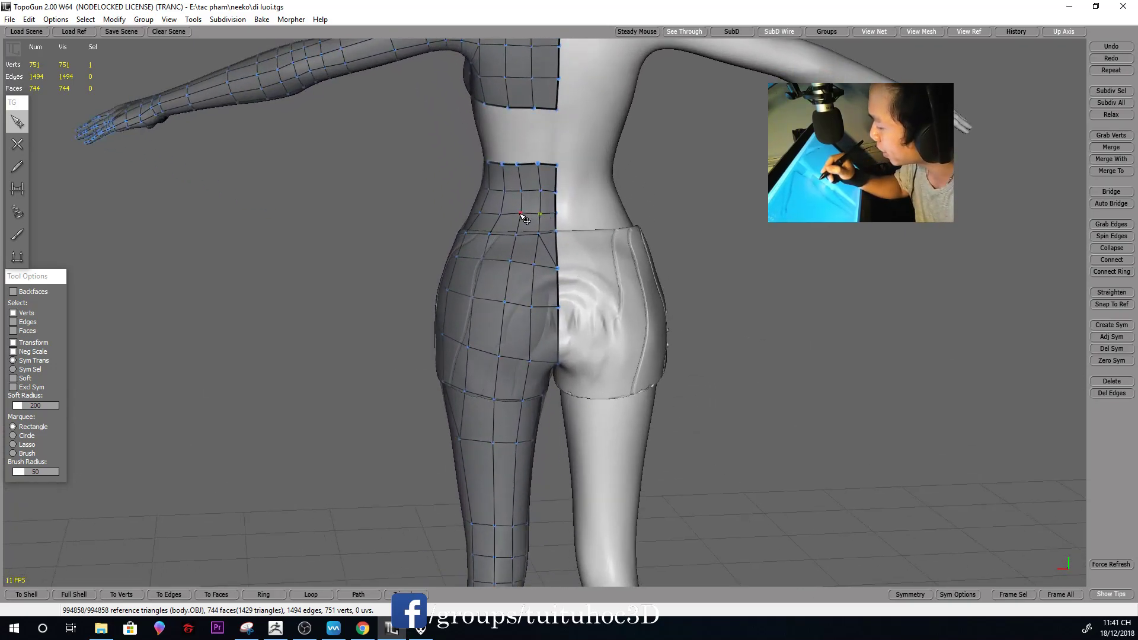
right_click_drag(505, 219, 698, 310, "alt")
mouse_move(699, 310)
left_mouse_down("alt")
mouse_move(724, 358)
mouse_move(800, 384)
mouse_move(745, 387)
left_mouse_up("alt")
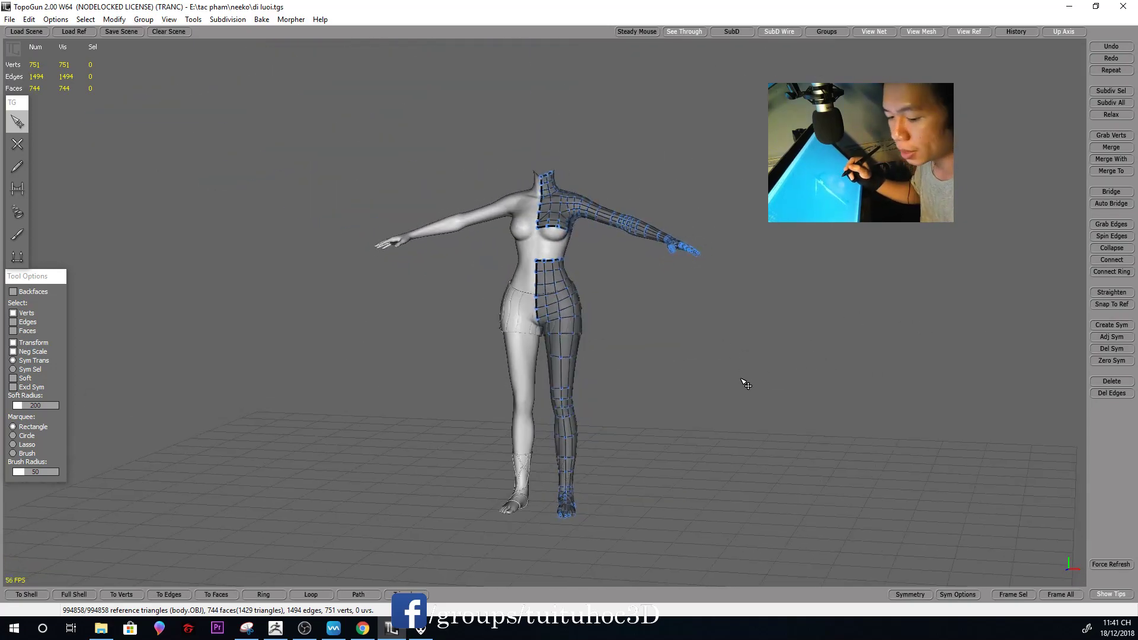
Save the mesh as an Alias OBJ file named 'body' in the pasted low folder path
key("ctrl+s")
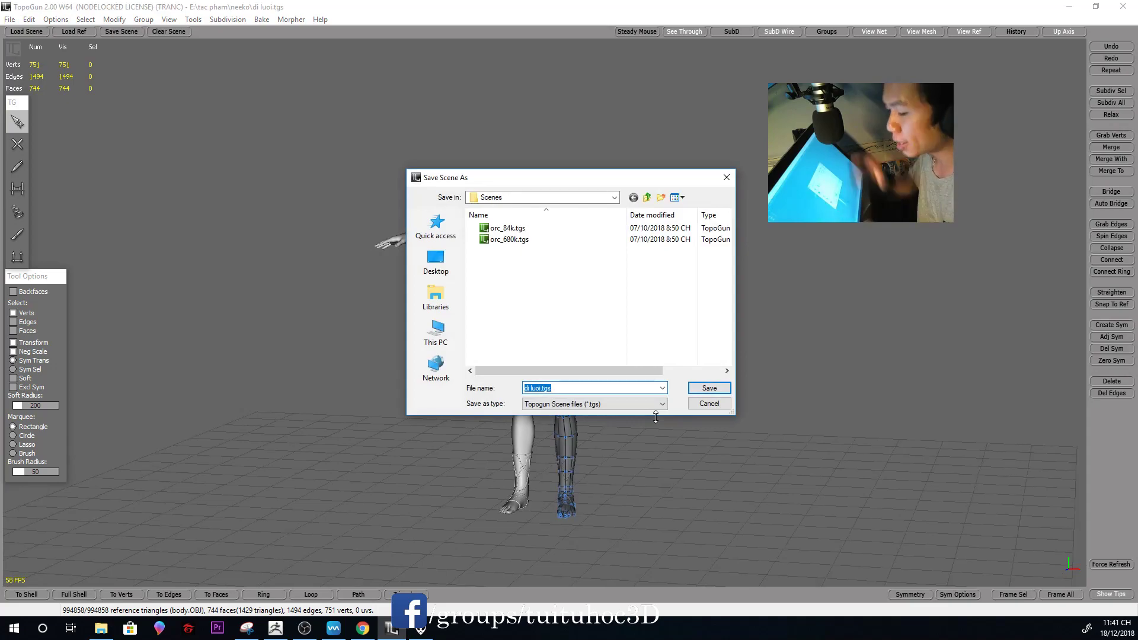
left_click(591, 403)
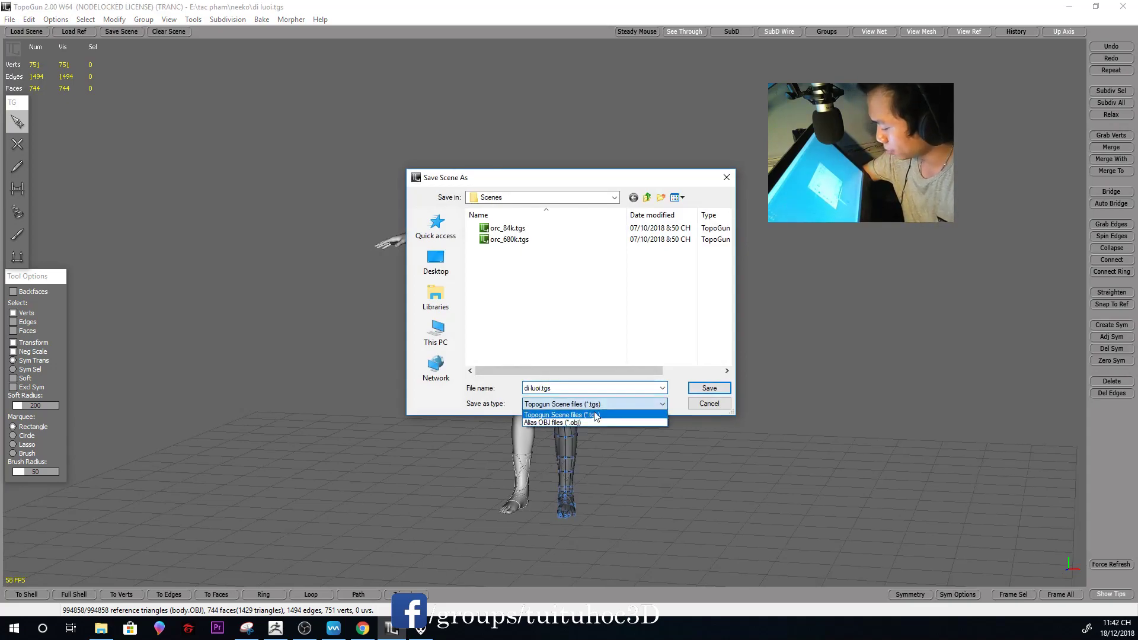
left_click(584, 421)
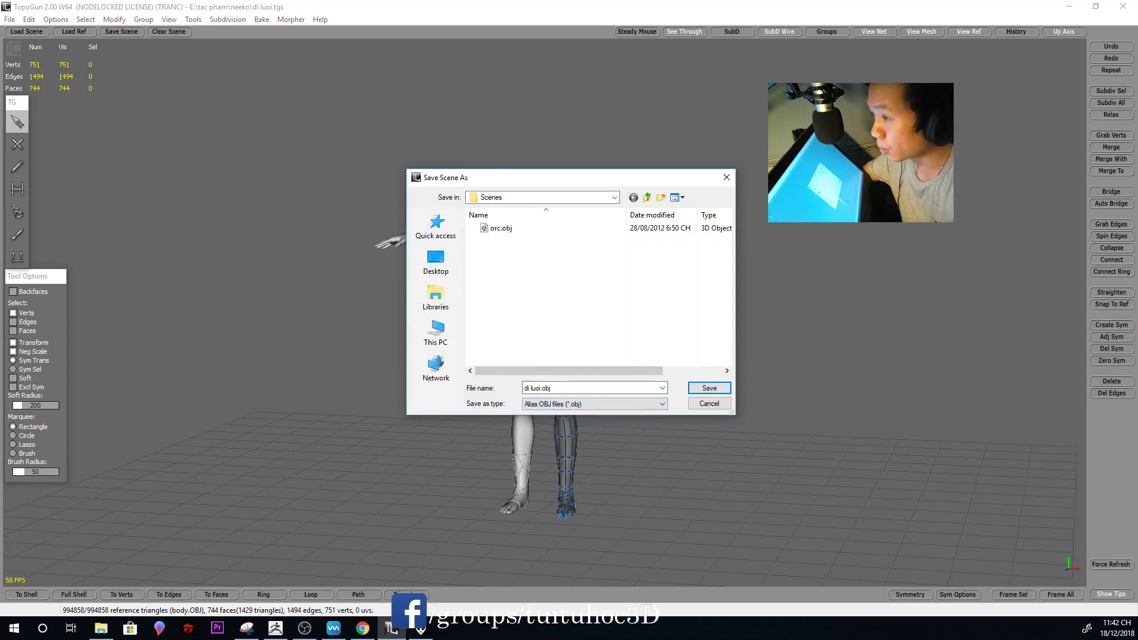
key("alt+Tab")
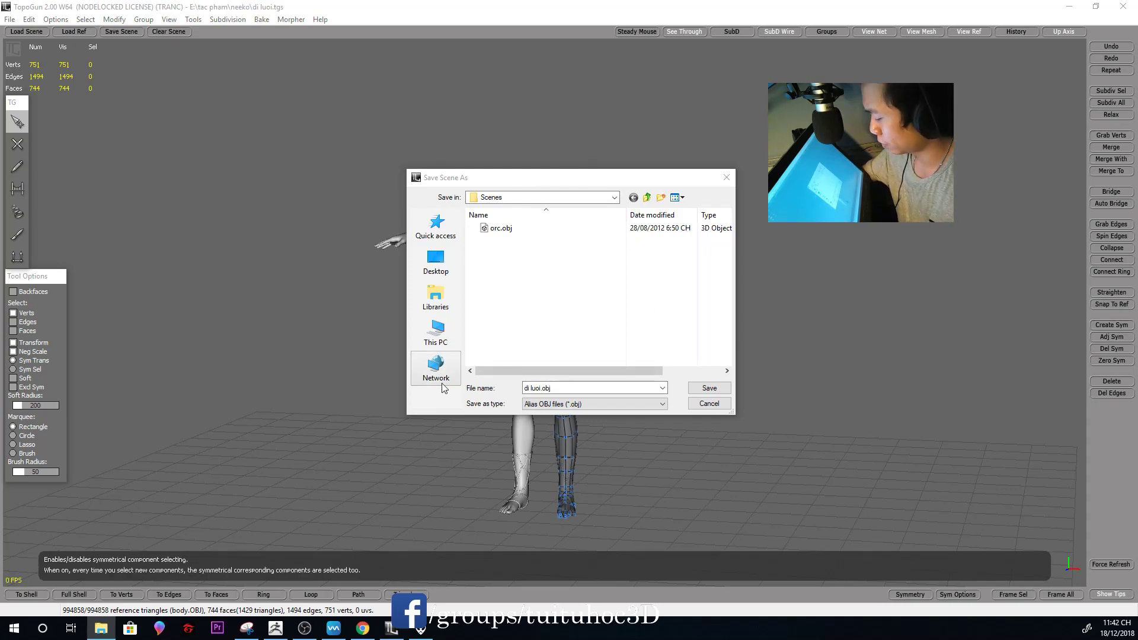
left_click(609, 387)
type("E:\\tac pham\\neeko\\obj\\low")
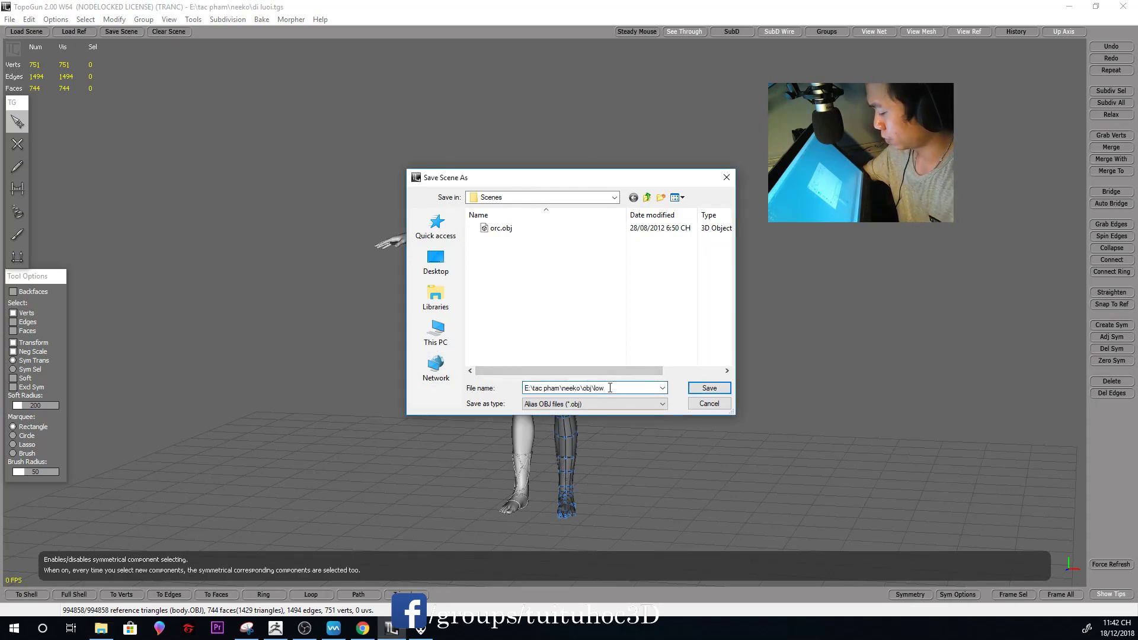
key("Return")
type("body")
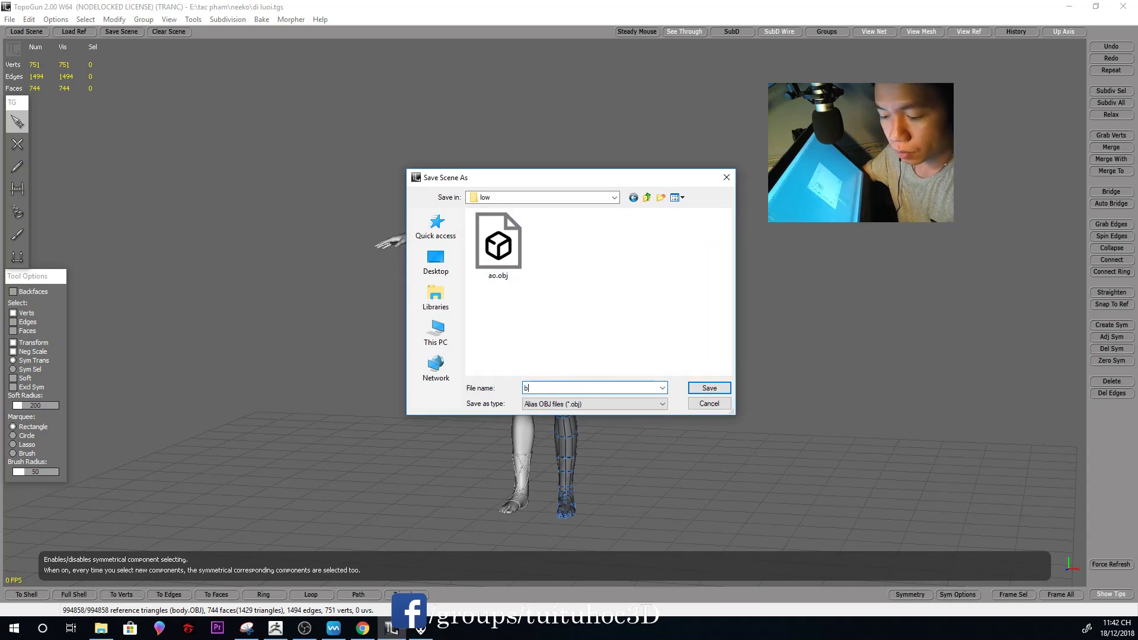
left_click(712, 389)
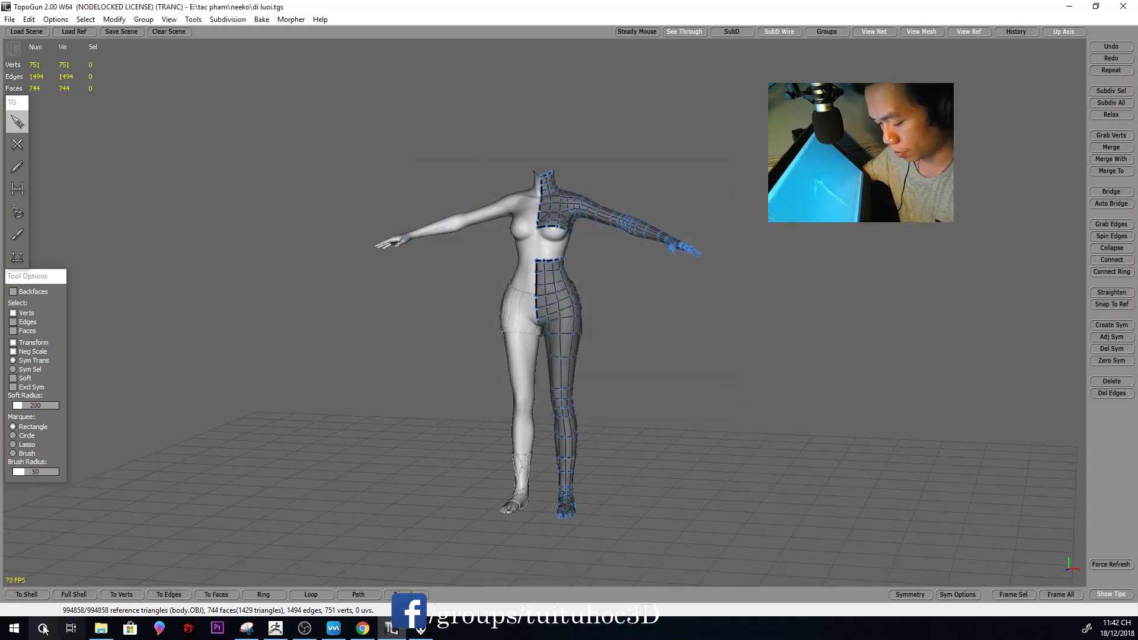
Search 'ma' in Windows search and launch Autodesk Maya 2018
left_click(42, 628)
type("m")
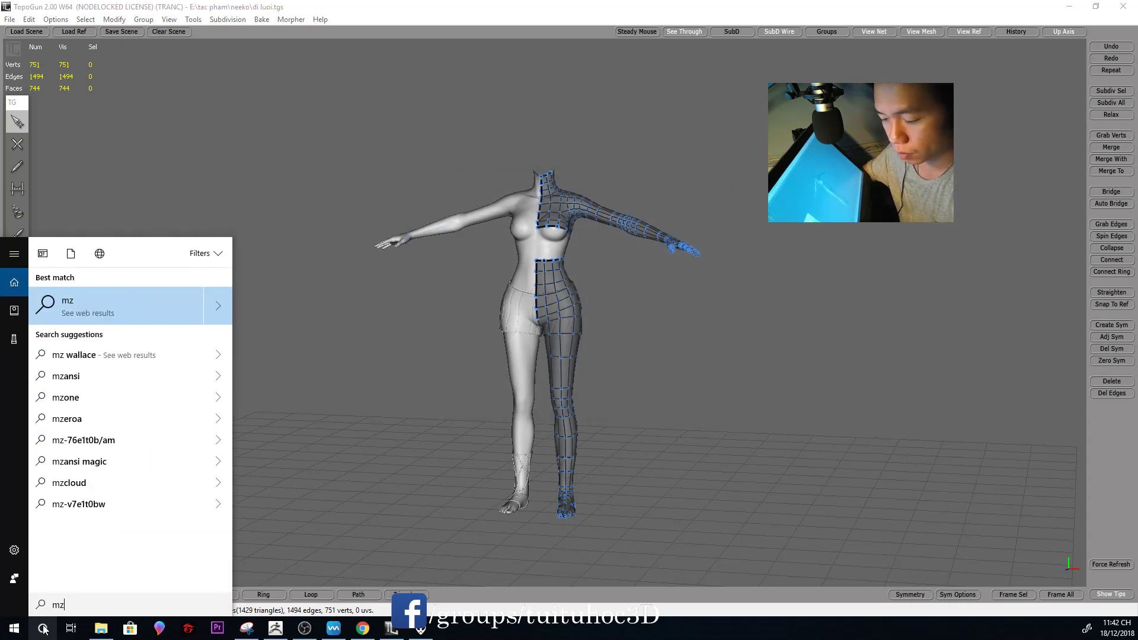
type("a")
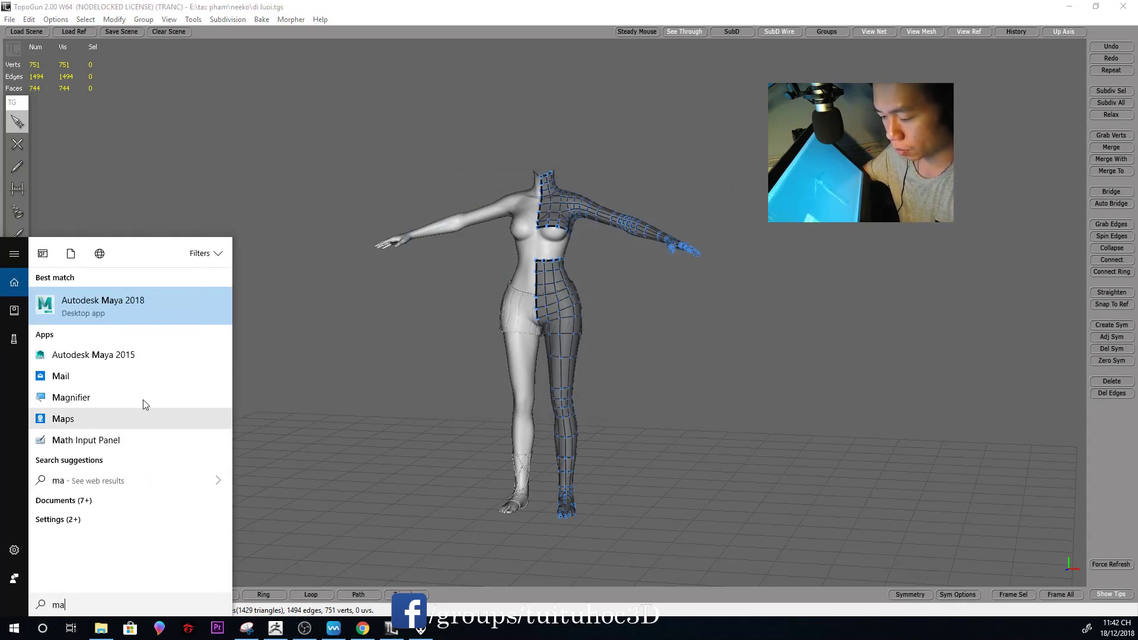
left_click(189, 318)
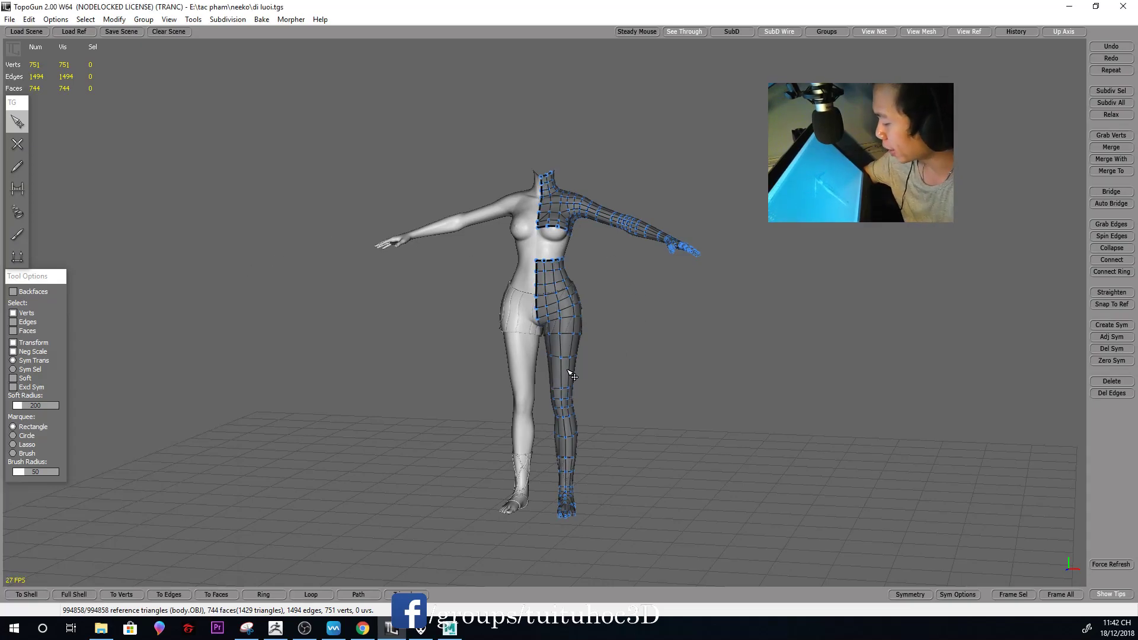
scroll(581, 379, "up", 2)
scroll(592, 415, "up", 3)
scroll(497, 456, "up", 2)
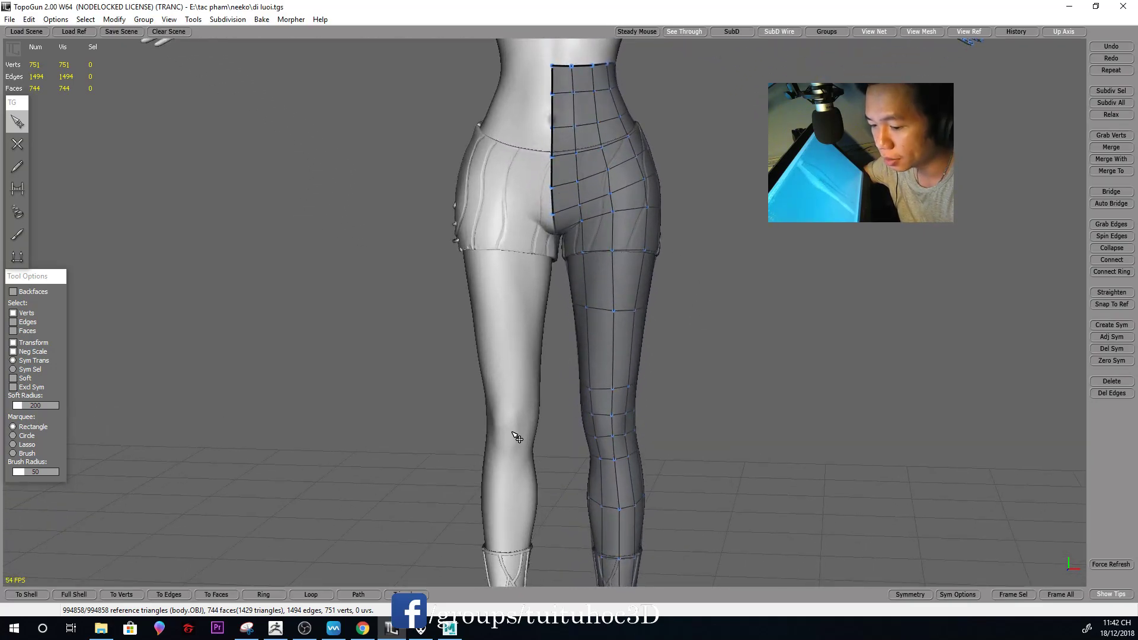
scroll(518, 437, "down", 2)
scroll(598, 376, "down", 3)
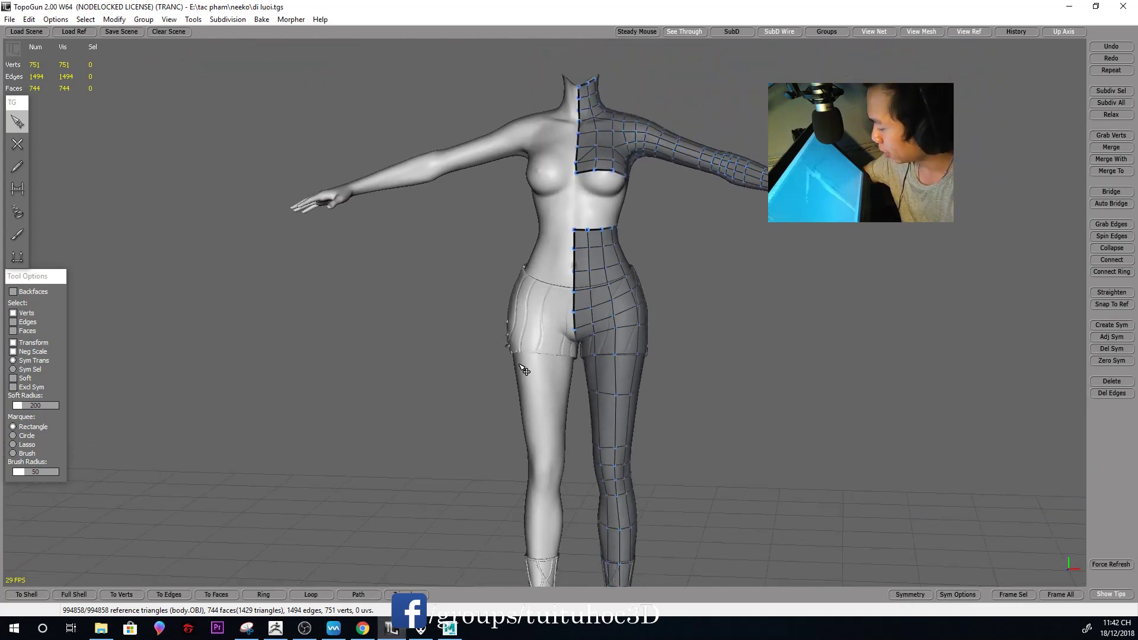
scroll(511, 377, "down", 2)
scroll(531, 474, "down", 1)
mouse_move(576, 380)
middle_mouse_down()
mouse_move(454, 373)
mouse_move(576, 388)
middle_mouse_up()
scroll(455, 374, "up", 3)
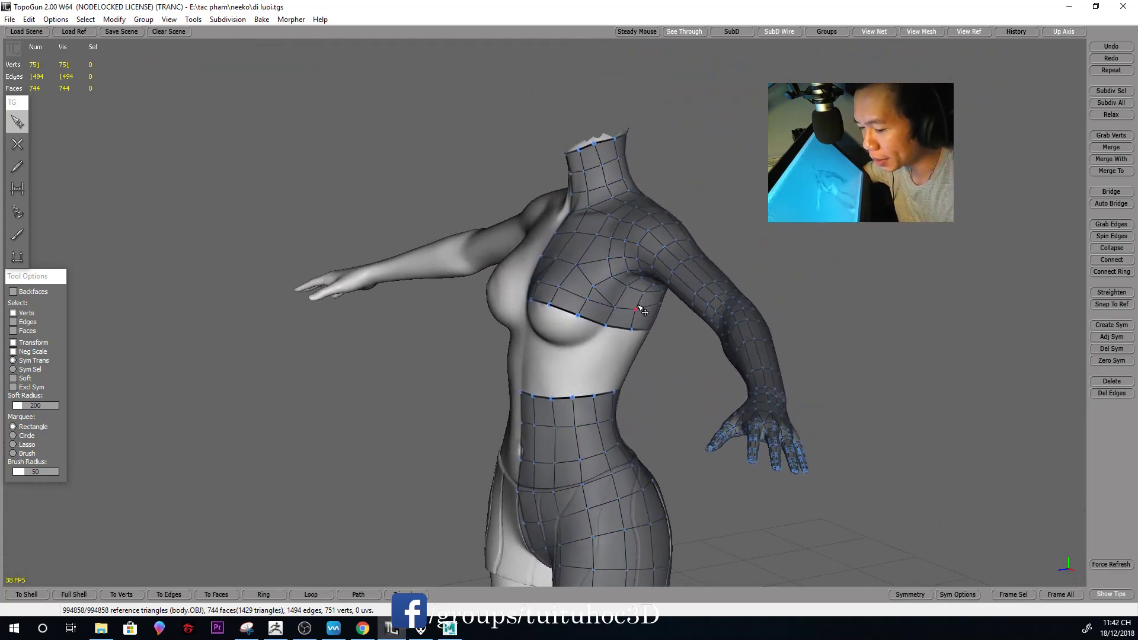
middle_click_drag(642, 310, 541, 277)
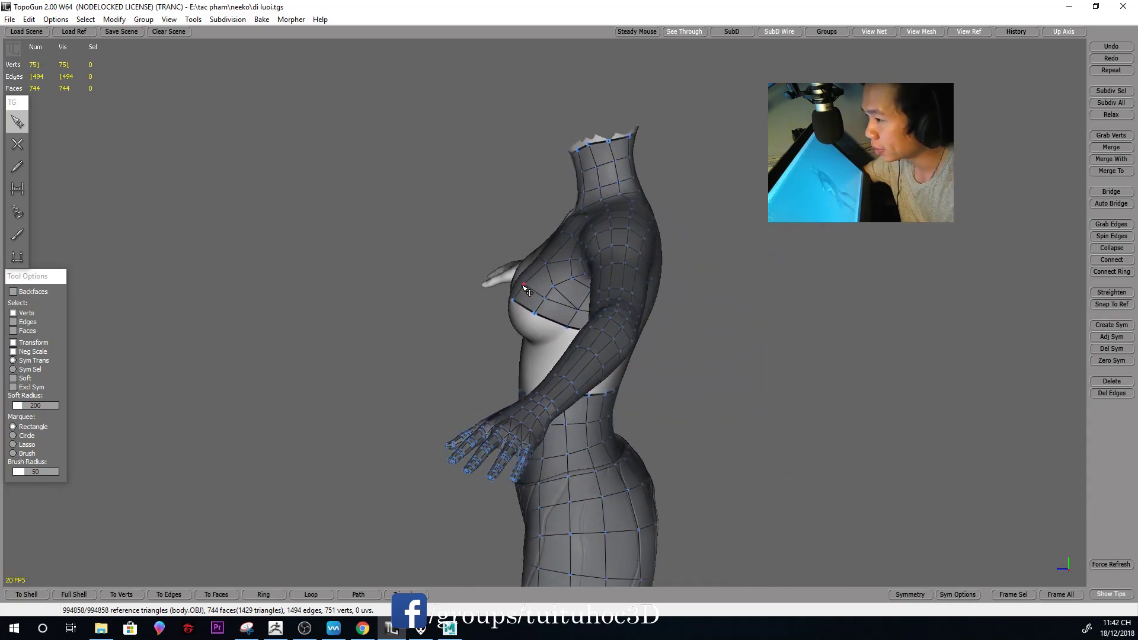
middle_click_drag(527, 290, 733, 273)
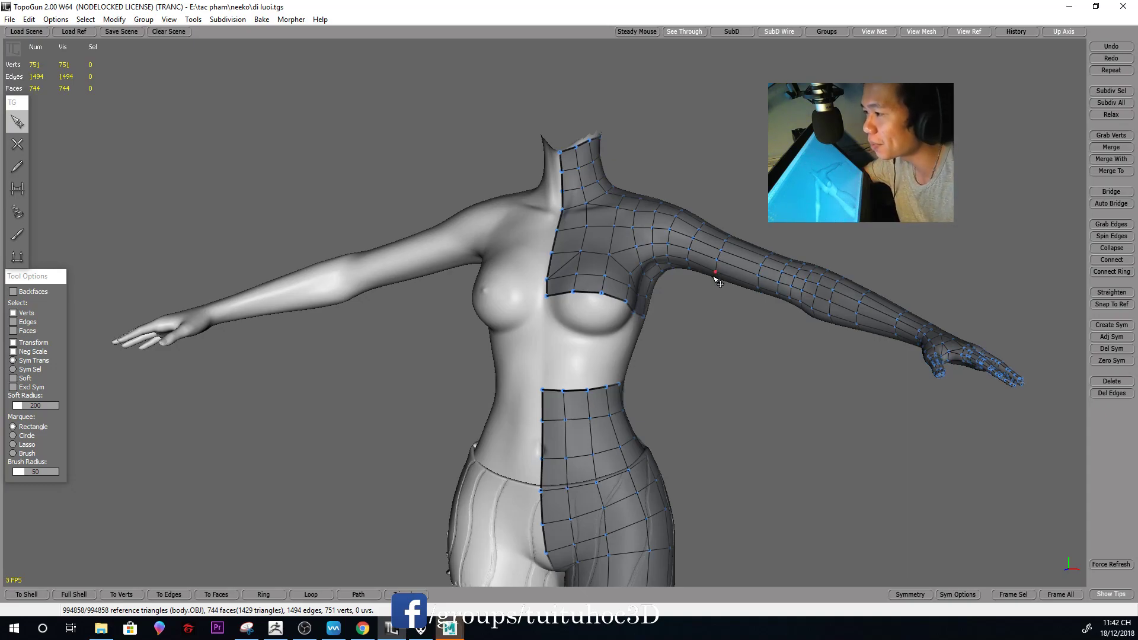
mouse_move(715, 278)
middle_mouse_down()
mouse_move(716, 301)
mouse_move(754, 272)
mouse_move(653, 318)
mouse_move(632, 378)
mouse_move(709, 381)
mouse_move(650, 375)
mouse_move(587, 337)
mouse_move(569, 343)
mouse_move(594, 335)
middle_mouse_up()
scroll(543, 356, "up", 5)
mouse_move(508, 348)
middle_mouse_down()
mouse_move(565, 386)
mouse_move(492, 337)
middle_mouse_up()
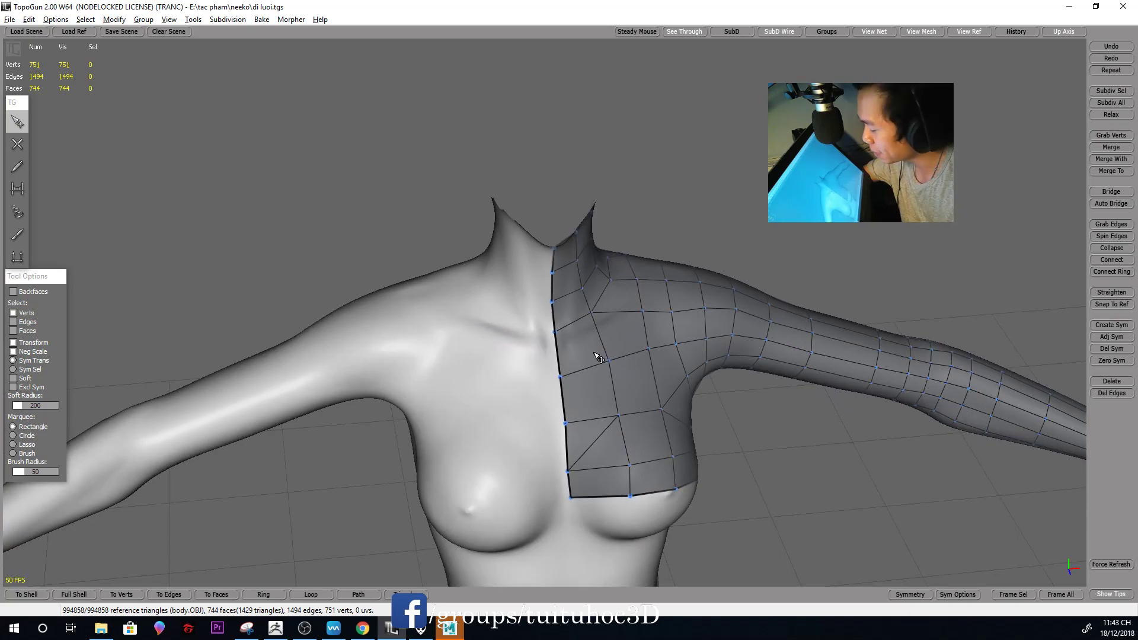
mouse_move(596, 356)
middle_mouse_down()
mouse_move(381, 252)
mouse_move(350, 248)
middle_mouse_up()
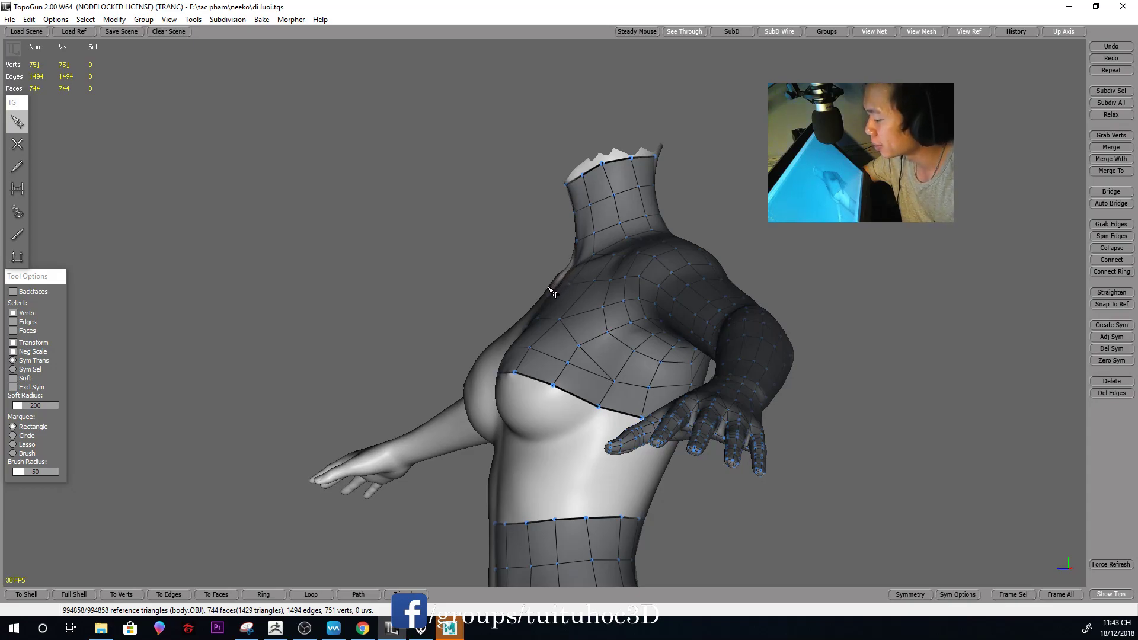
key("alt")
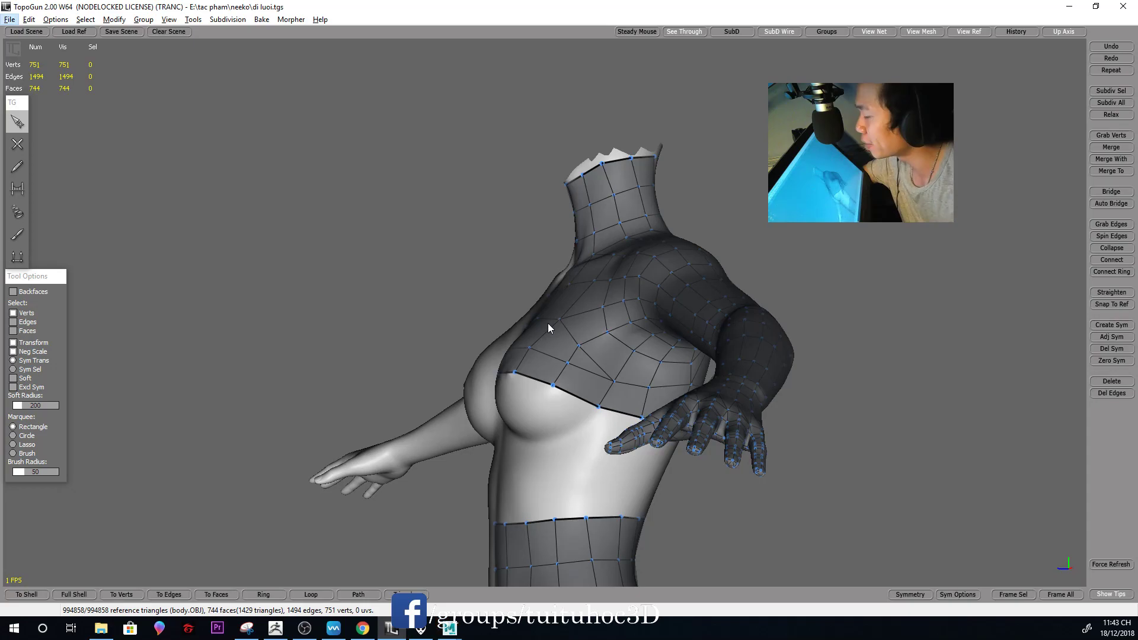
mouse_move(539, 303)
left_mouse_down("alt")
mouse_move(643, 356)
mouse_move(605, 356)
left_mouse_up("alt")
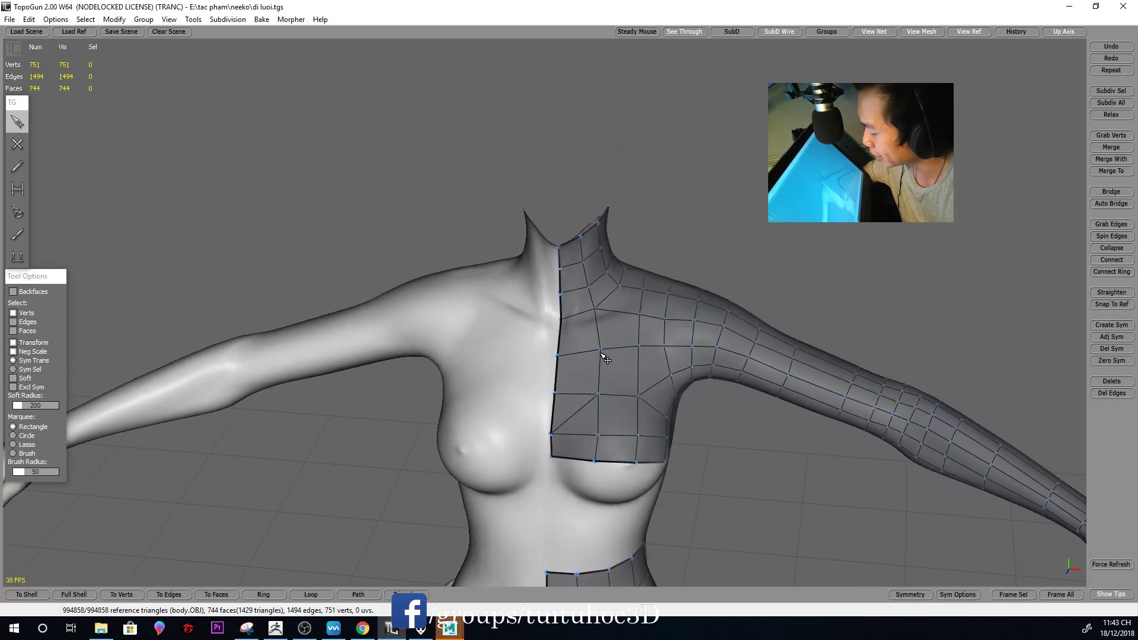
left_click_drag(551, 320, 516, 350, "alt")
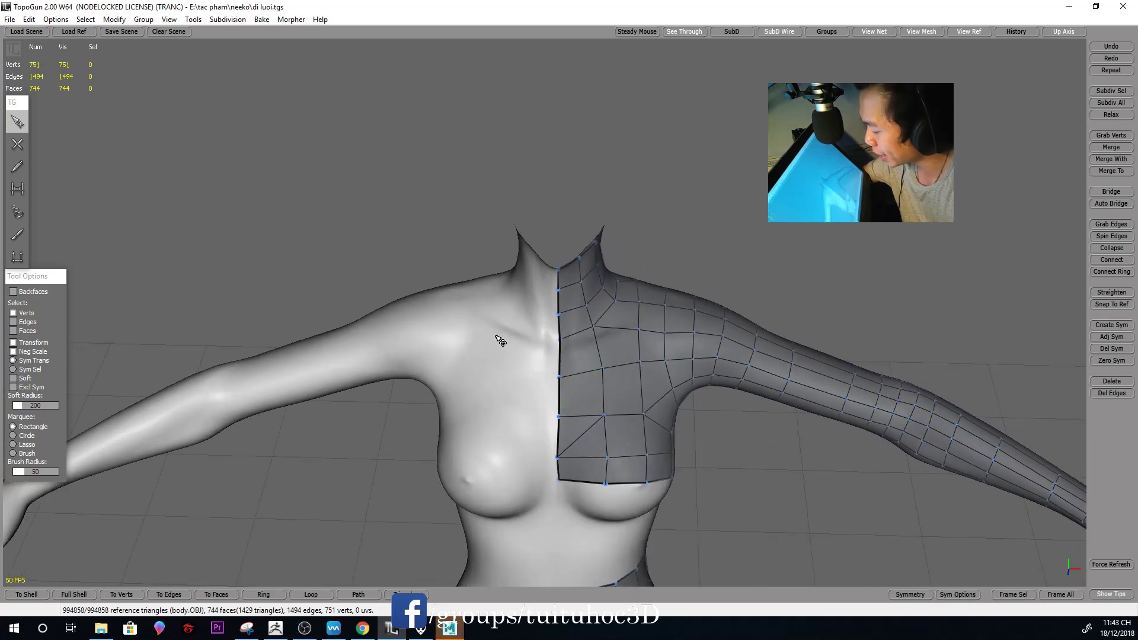
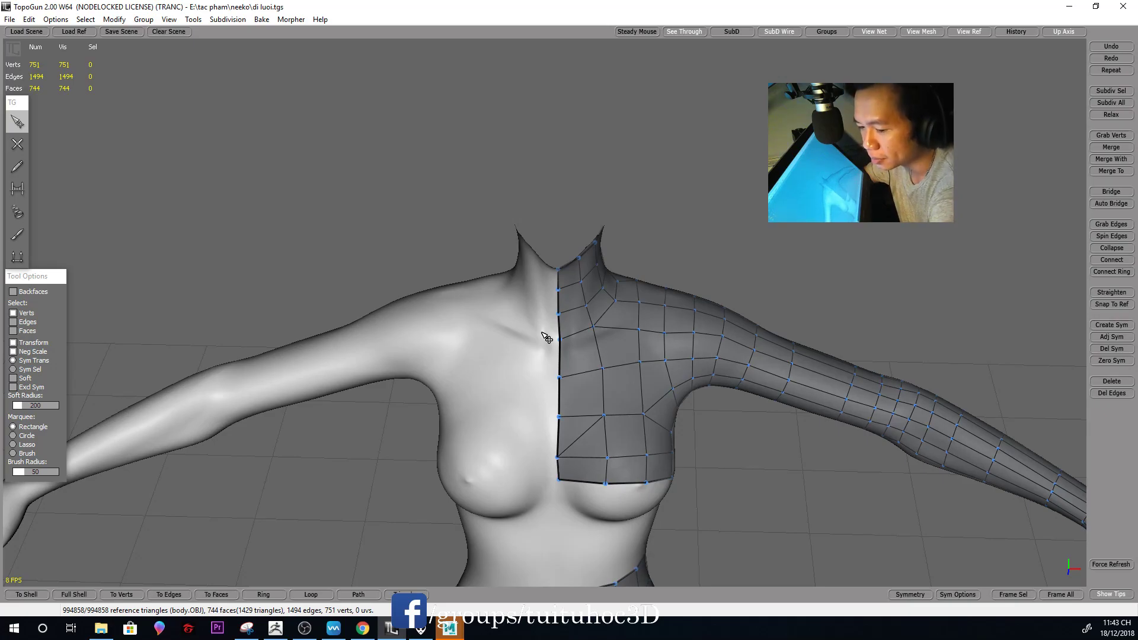
Orbit the retopo body to inspect the arms, waist and torso from three-quarter views
scroll(547, 335, "down", 3)
scroll(503, 334, "down", 2)
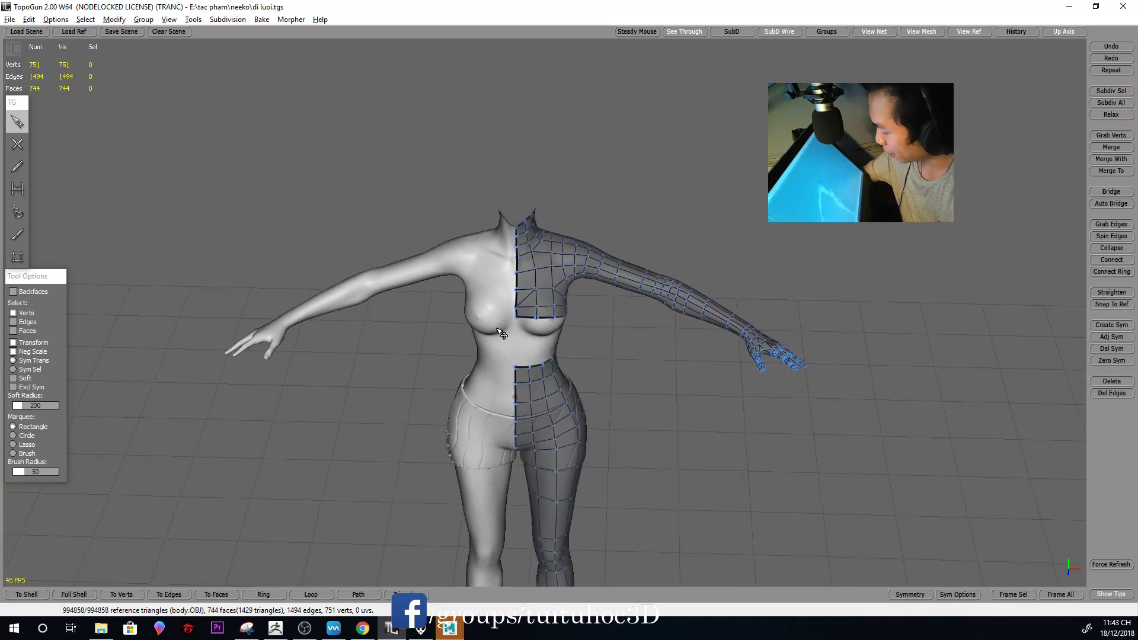
scroll(504, 332, "up", 2)
scroll(533, 325, "up", 3)
middle_click_drag(543, 320, 540, 375)
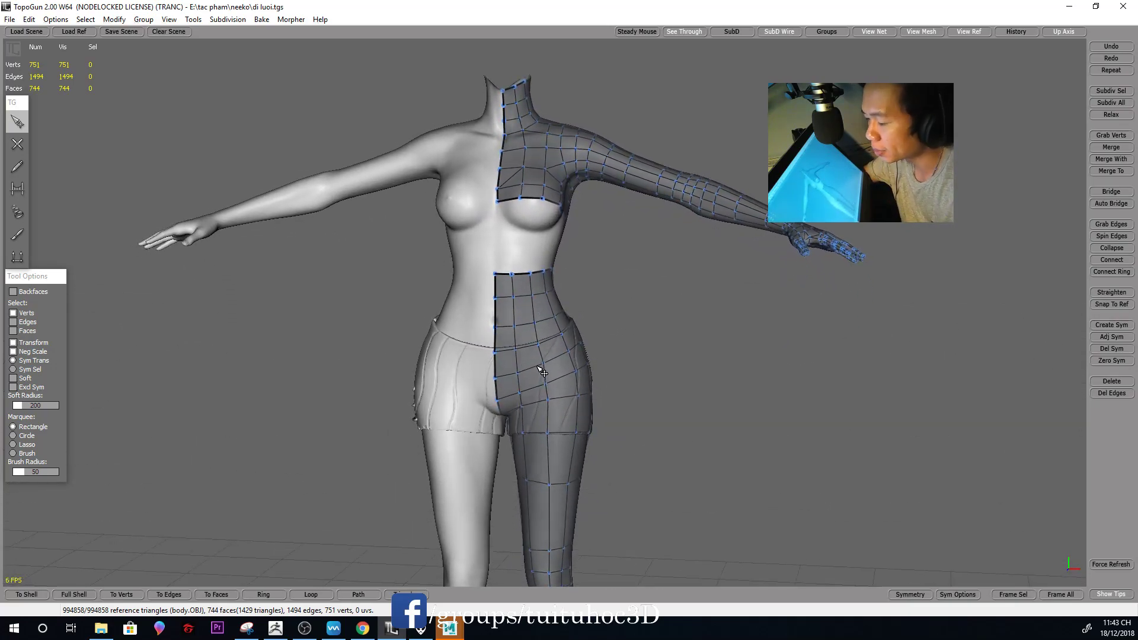
mouse_move(569, 330)
middle_mouse_down()
mouse_move(503, 341)
mouse_move(681, 333)
mouse_move(663, 218)
middle_mouse_up()
scroll(681, 333, "up", 3)
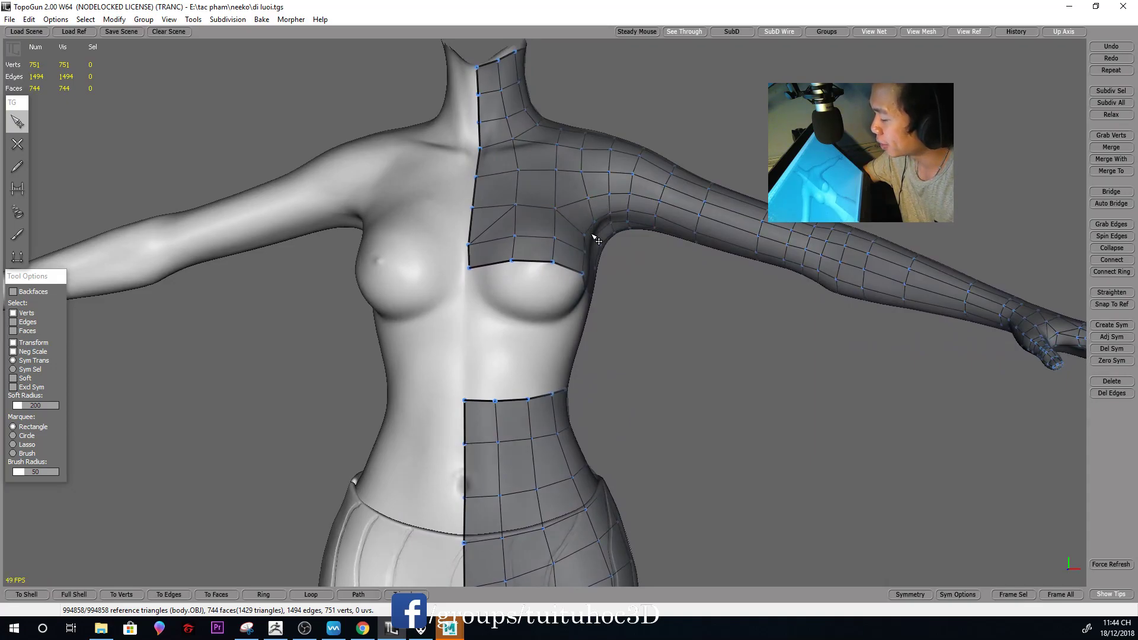
middle_click_drag(585, 281, 526, 283)
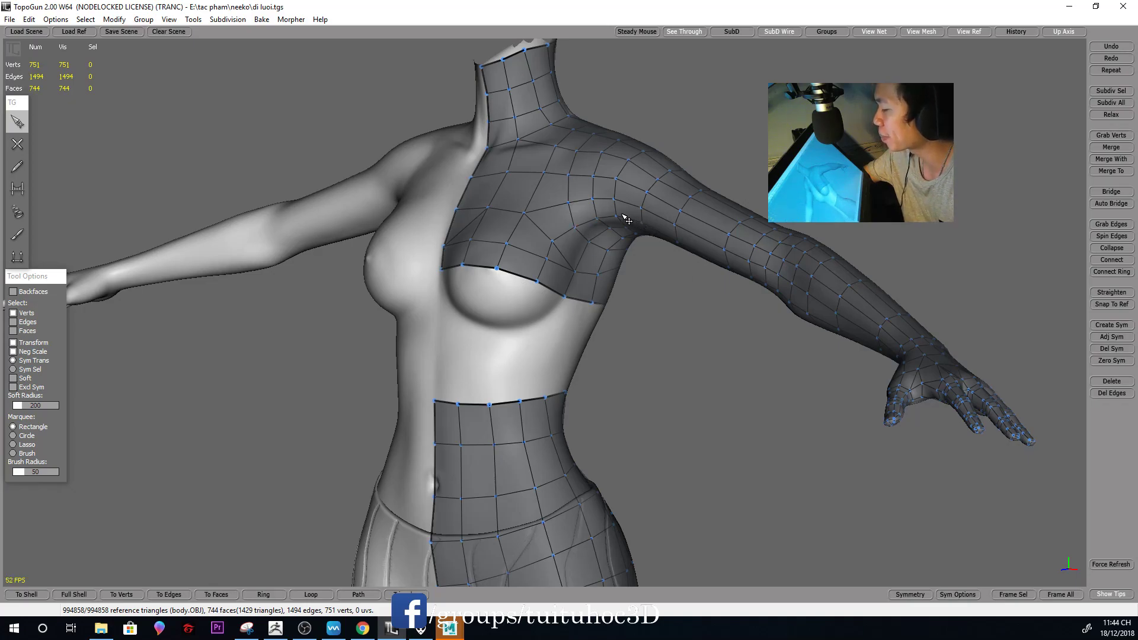
mouse_move(620, 251)
middle_mouse_down()
mouse_move(726, 247)
mouse_move(754, 294)
mouse_move(755, 325)
mouse_move(729, 322)
middle_mouse_up()
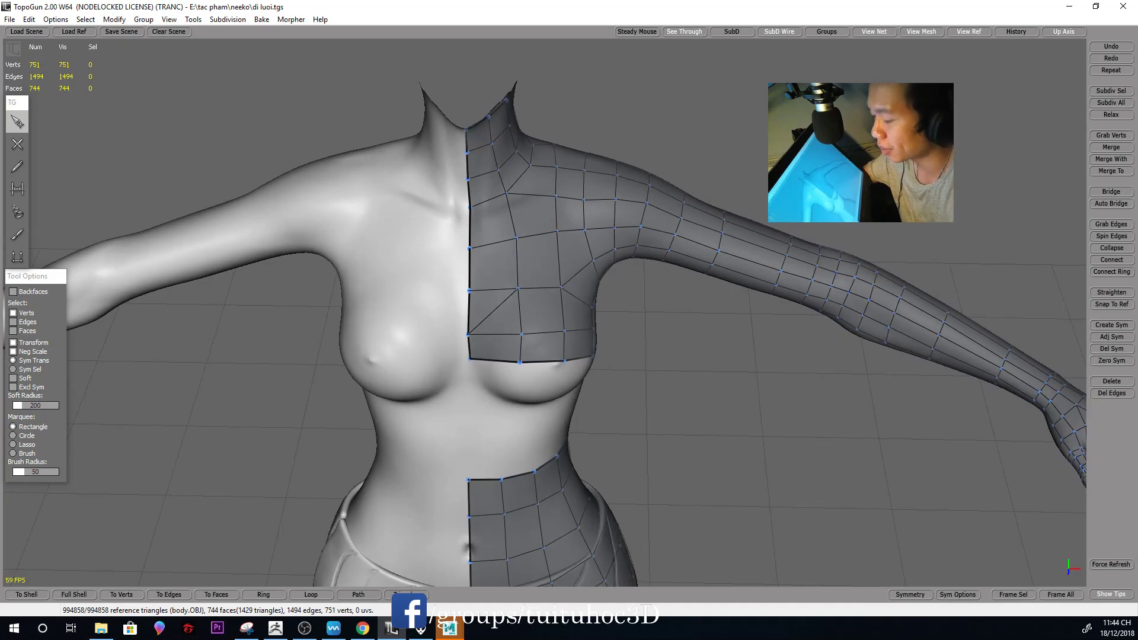
In Maya, import the low-poly body OBJ and frame it in the viewport
left_click(449, 629)
mouse_move(449, 628)
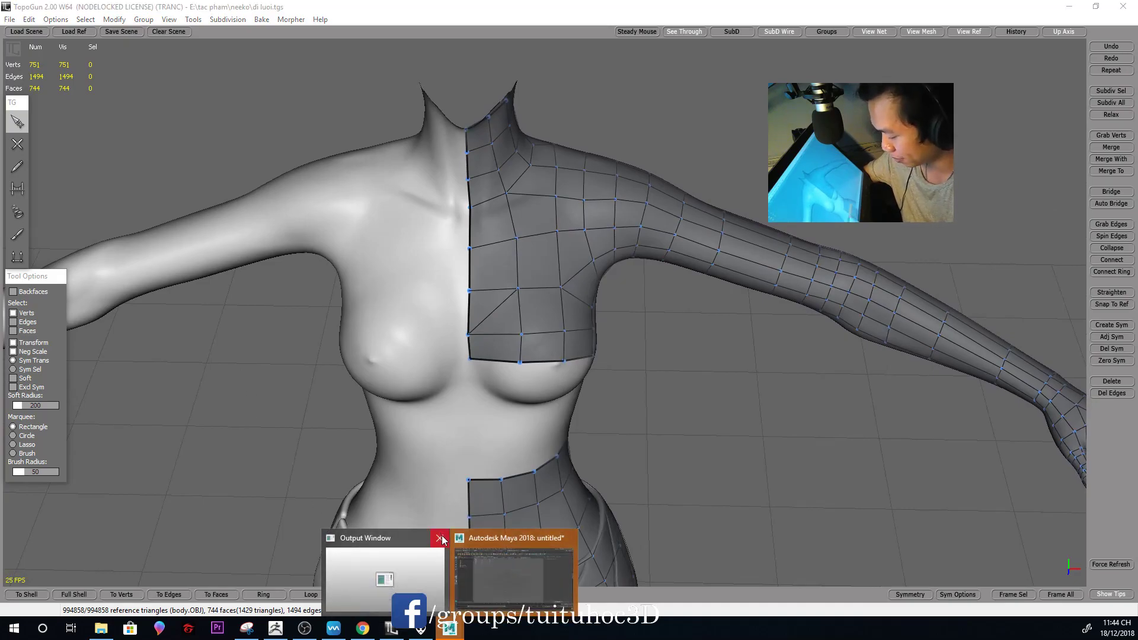
left_click(443, 580)
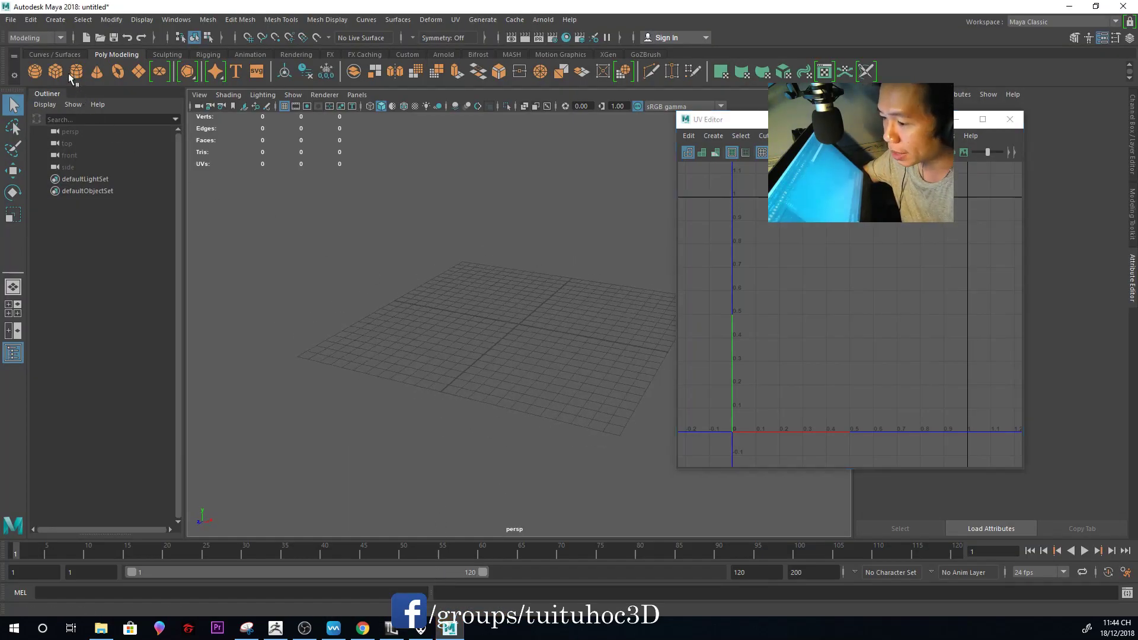
left_click(11, 20)
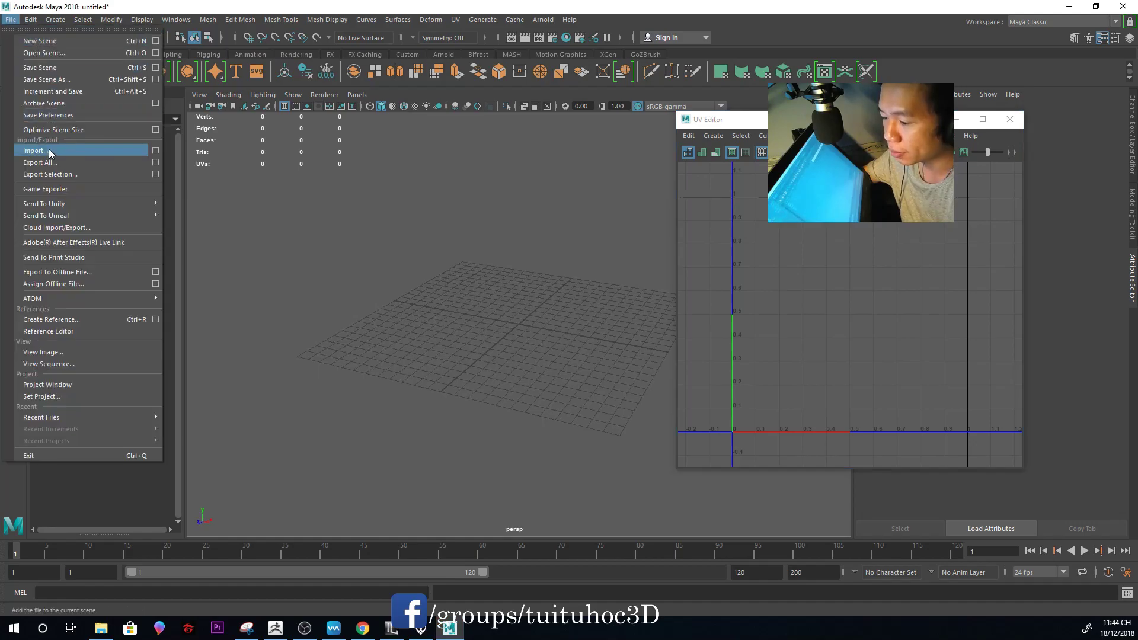
left_click(48, 152)
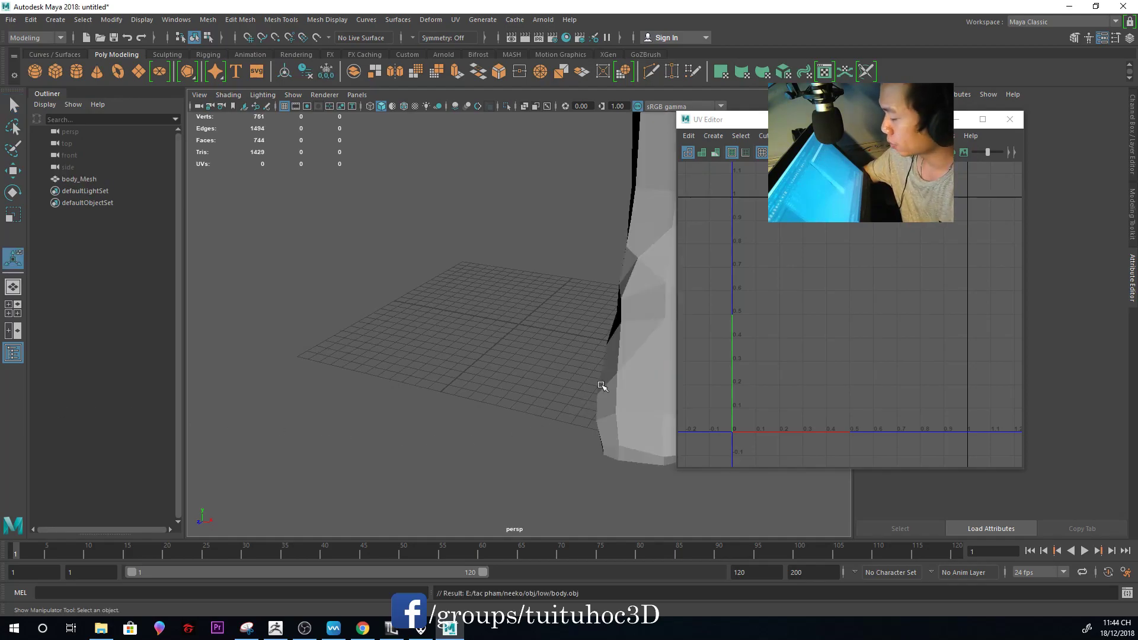
left_click(597, 392)
key("f")
Mirror the half-body mesh into body_Mesh1 and select both halves
left_click(584, 381)
left_click(458, 325)
key("ctrl+shift+d")
key("w")
left_click_drag(470, 377, 446, 239, "alt")
left_click(524, 331)
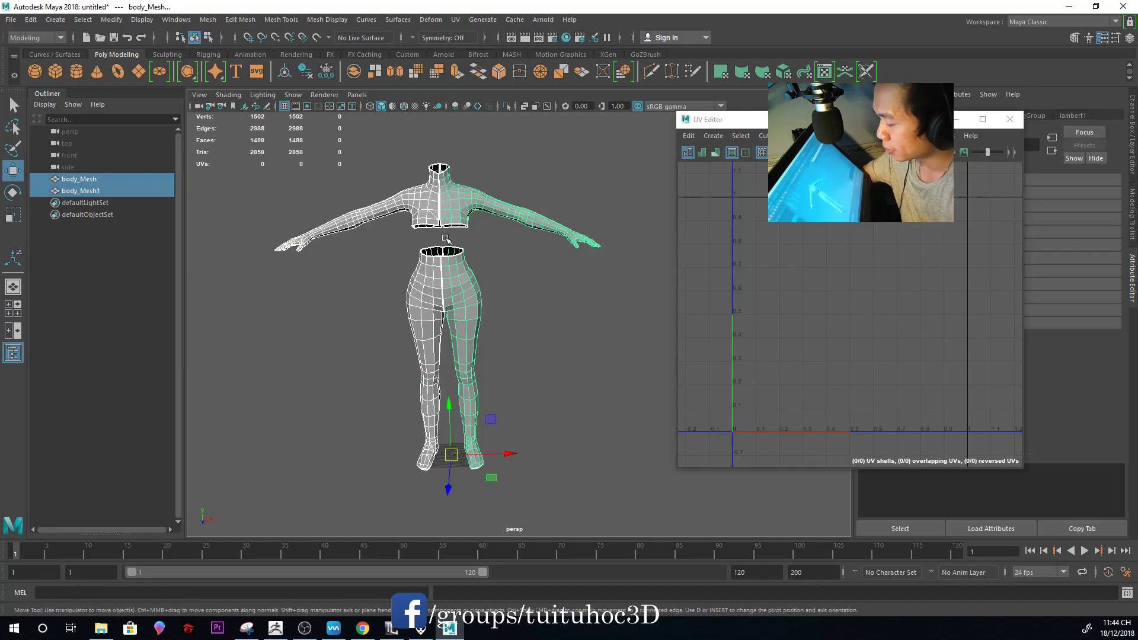
Close the floating UV Editor window
right_click_drag(446, 239, 486, 249, "shift")
left_click(514, 310)
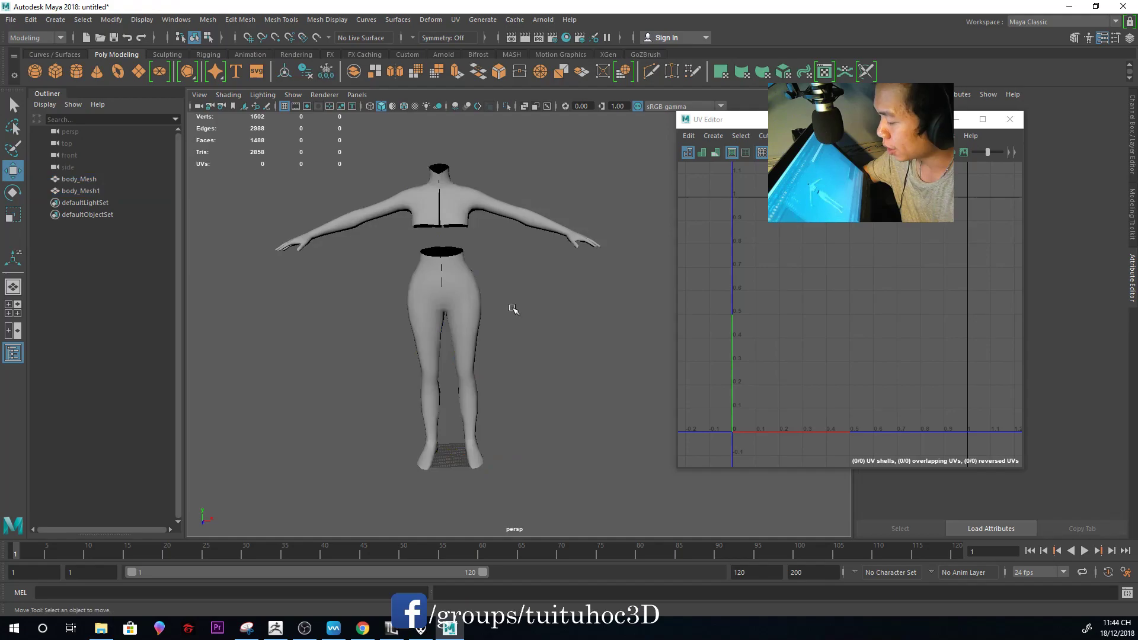
left_click_drag(513, 309, 496, 312, "alt")
right_click_drag(505, 315, 578, 386, "alt")
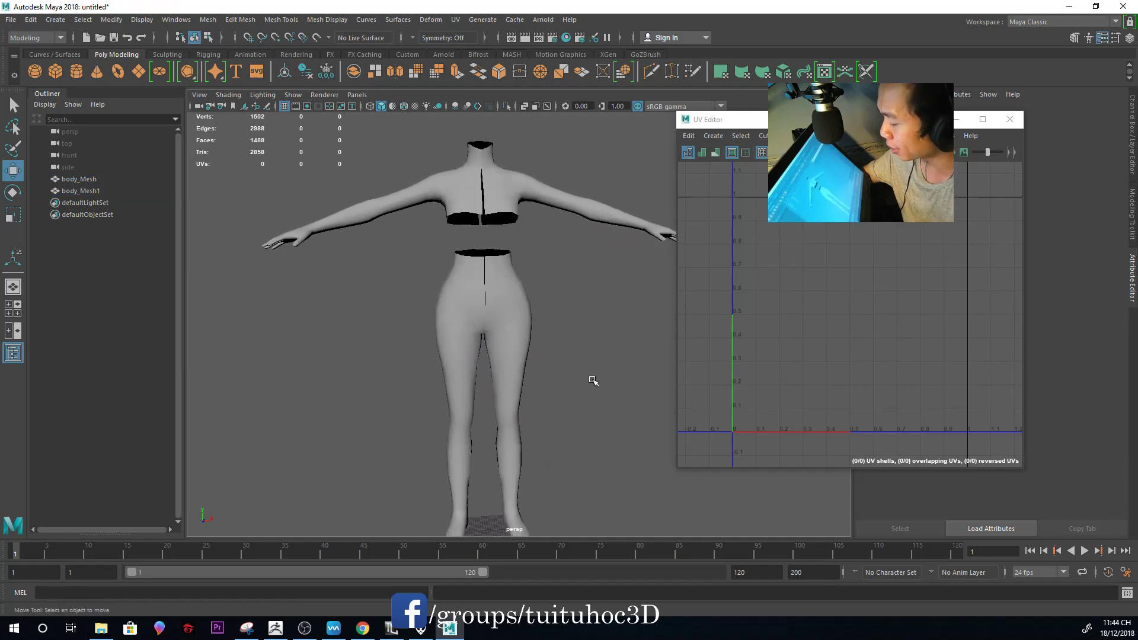
left_click_drag(593, 381, 517, 353, "alt")
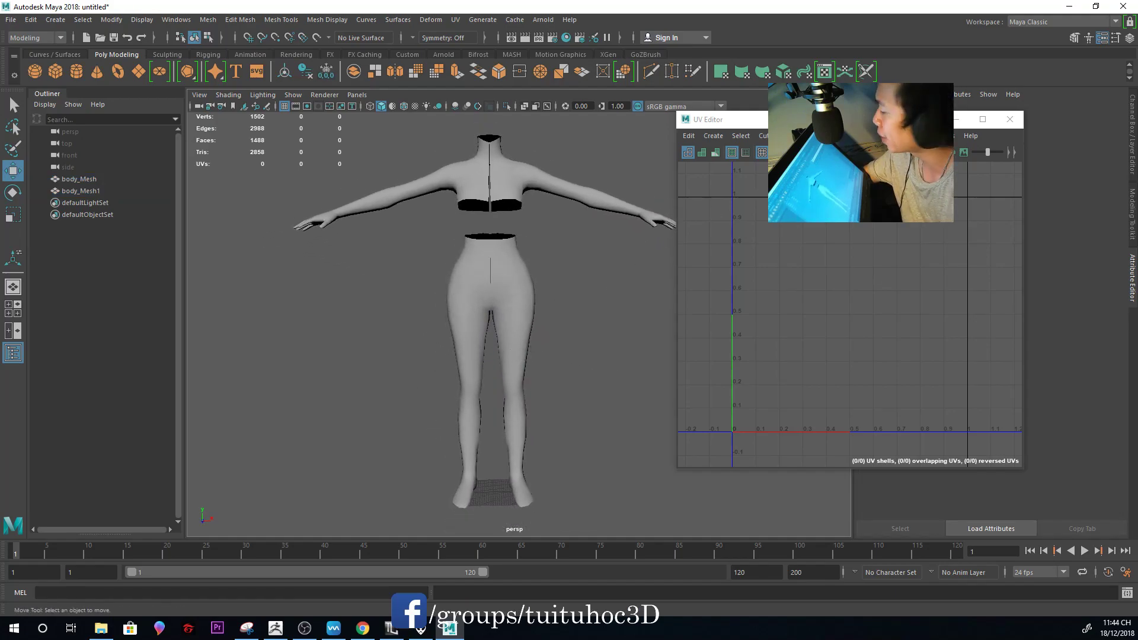
left_click(1009, 119)
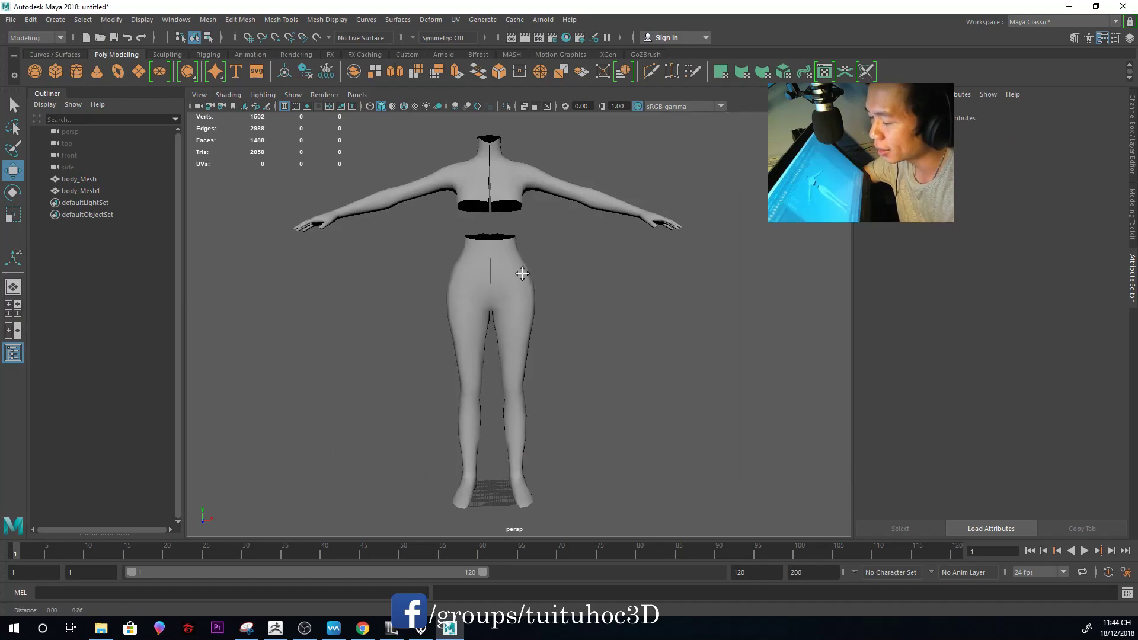
Select both body halves, check the back and front, and switch to Edge mode
left_click_drag(501, 262, 457, 322)
left_click_drag(555, 335, 498, 336, "alt")
scroll(605, 388, "up", 5)
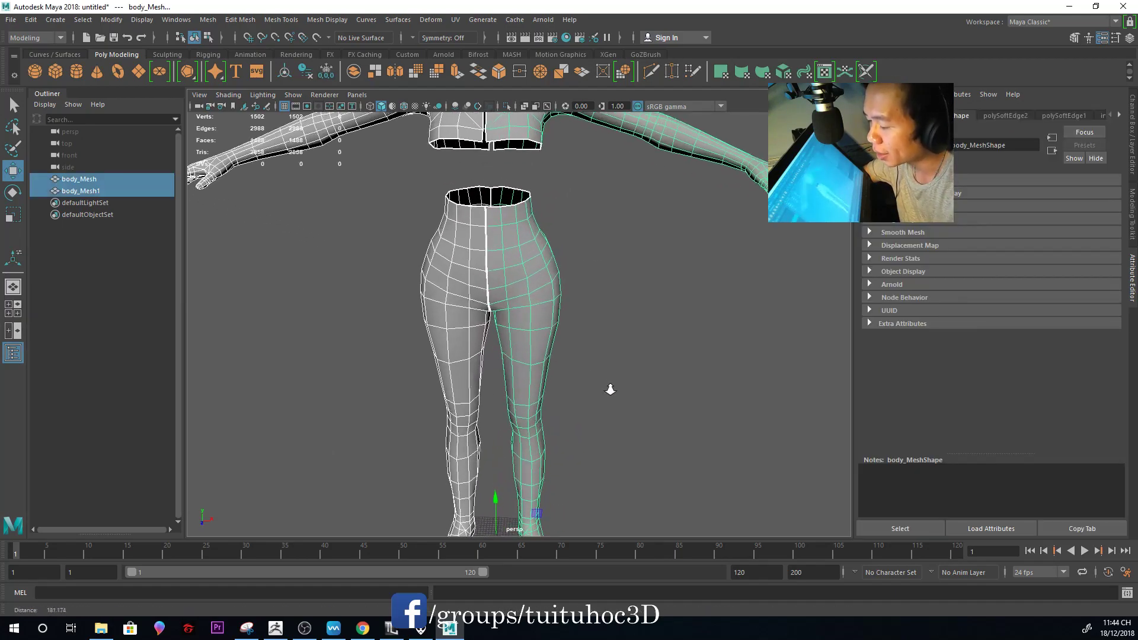
scroll(625, 394, "down", 2)
scroll(593, 373, "down", 2)
scroll(563, 356, "down", 1)
scroll(563, 354, "down", 1)
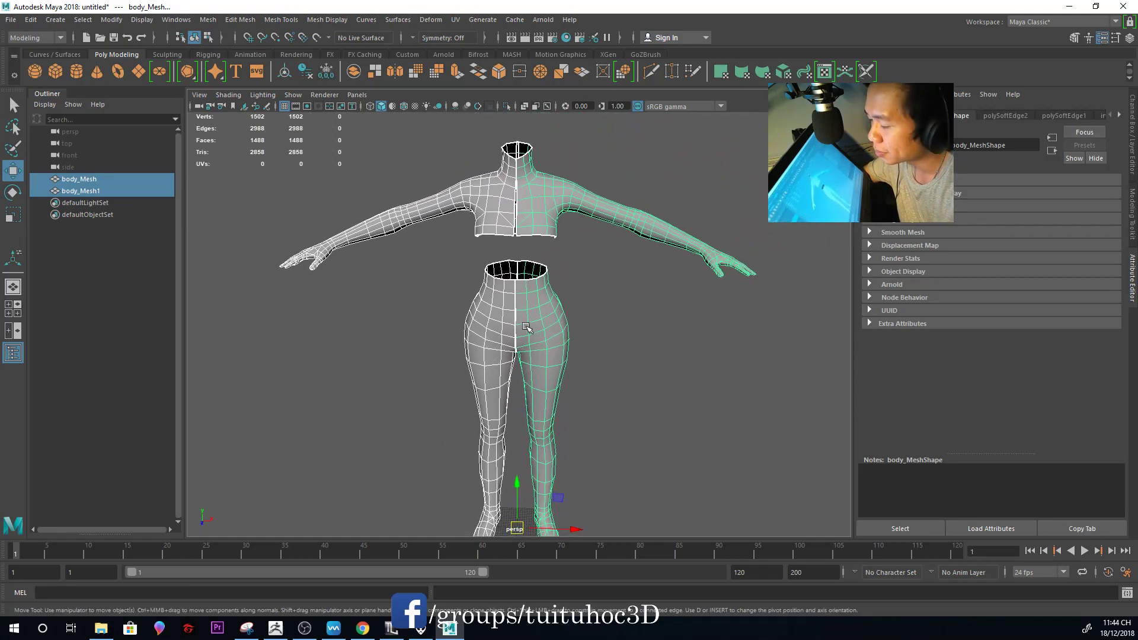
mouse_move(531, 241)
left_mouse_down("alt")
mouse_move(734, 218)
mouse_move(668, 308)
mouse_move(735, 296)
mouse_move(607, 332)
mouse_move(617, 269)
left_mouse_up("alt")
left_click(619, 275)
mouse_move(452, 274)
left_mouse_down()
mouse_move(665, 320)
mouse_move(716, 317)
mouse_move(618, 333)
left_mouse_up()
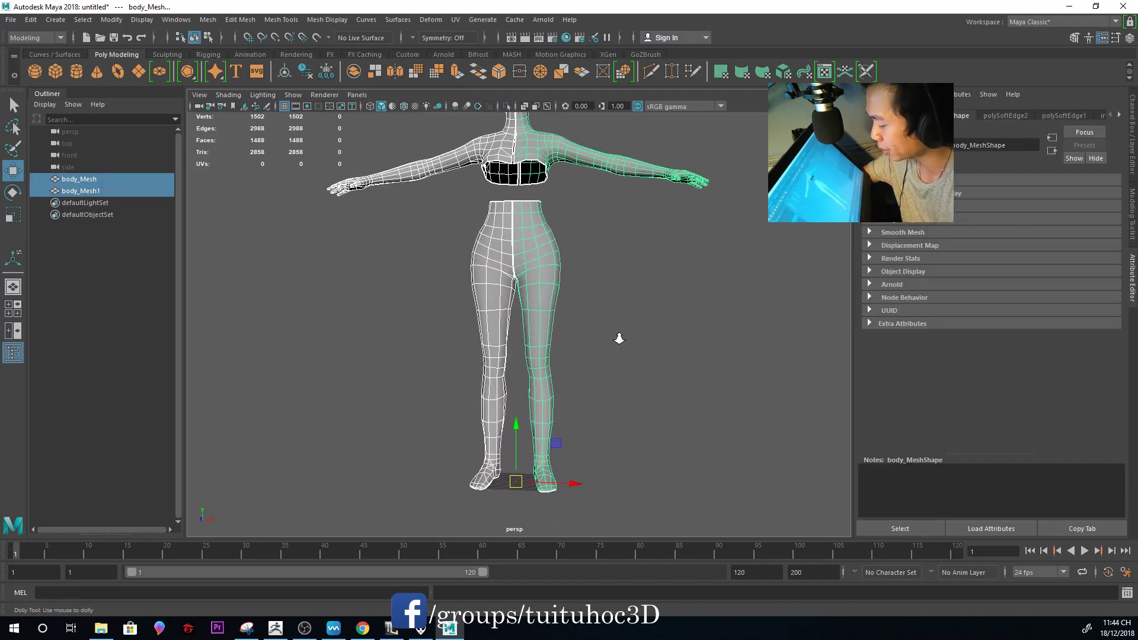
right_click_drag(541, 360, 536, 345)
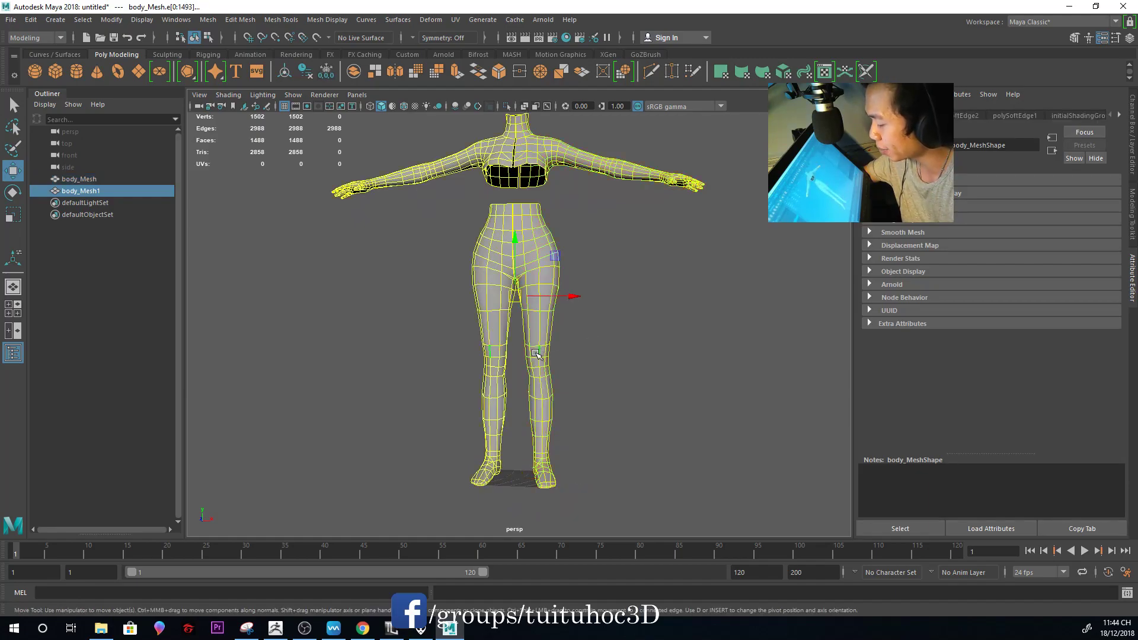
Select the thigh edge loop, remove it, and return to object selection
double_click(537, 345)
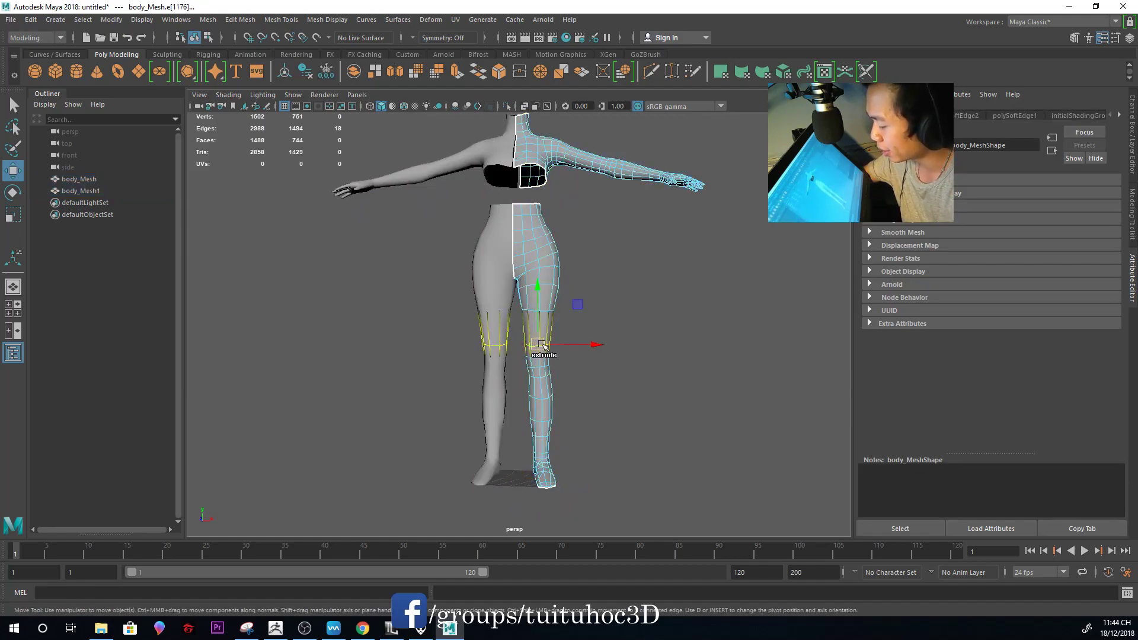
right_click_drag(541, 343, 497, 360, "shift")
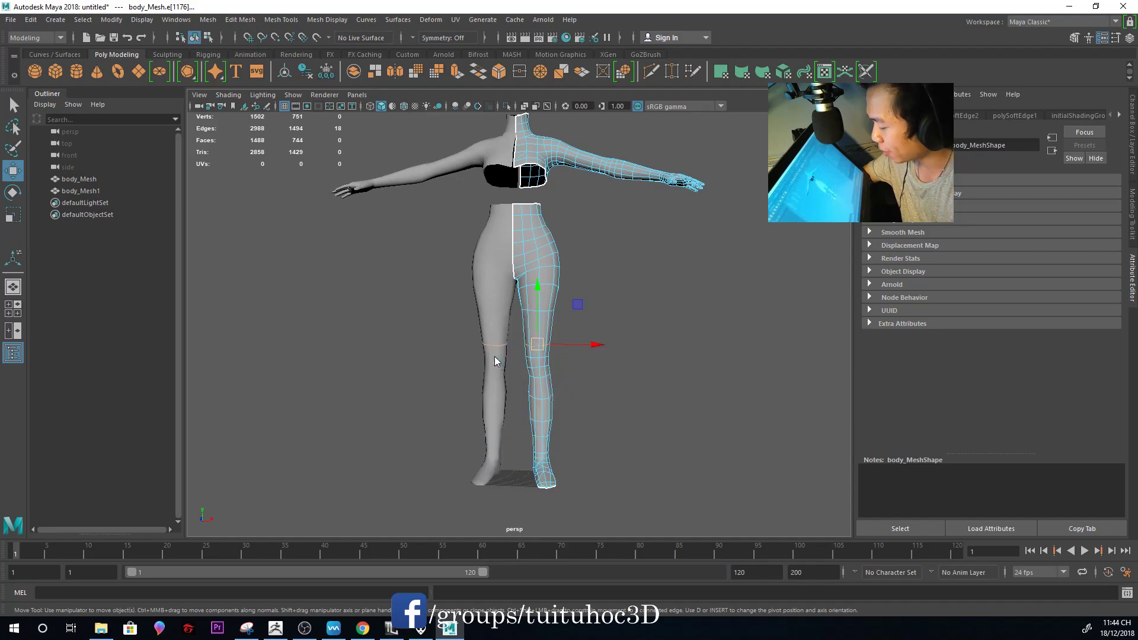
left_click_drag(548, 361, 559, 358, "alt")
right_click_drag(559, 358, 605, 282)
key("q")
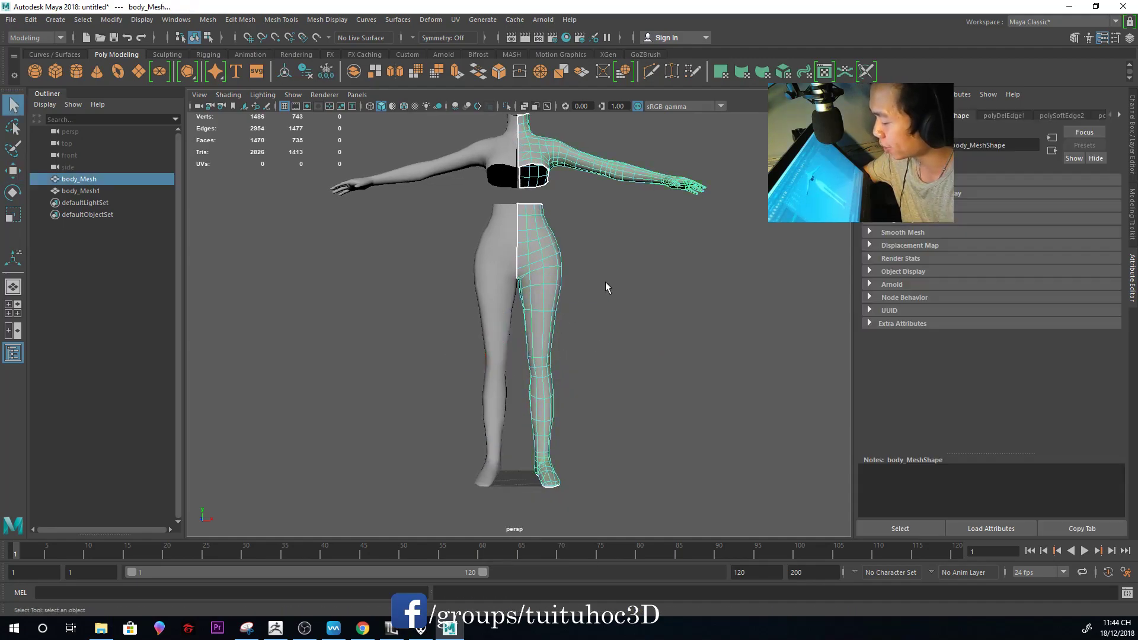
Undo the accidental deselect and insert a new edge loop on the leg of body_Mesh
left_click(567, 316)
left_click(591, 325)
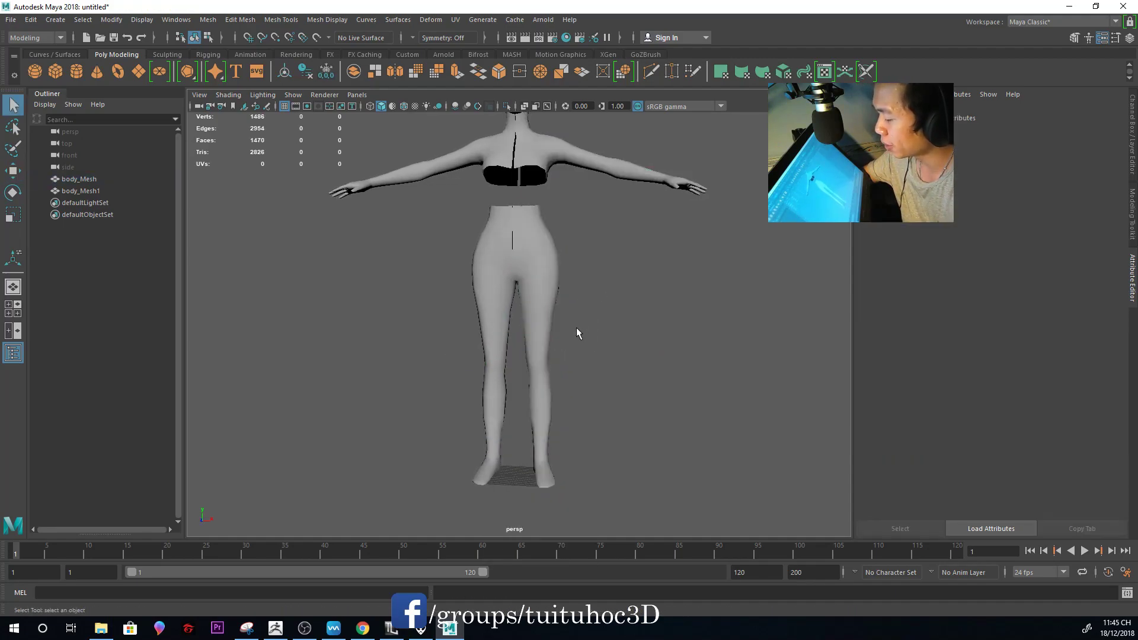
left_click(528, 314)
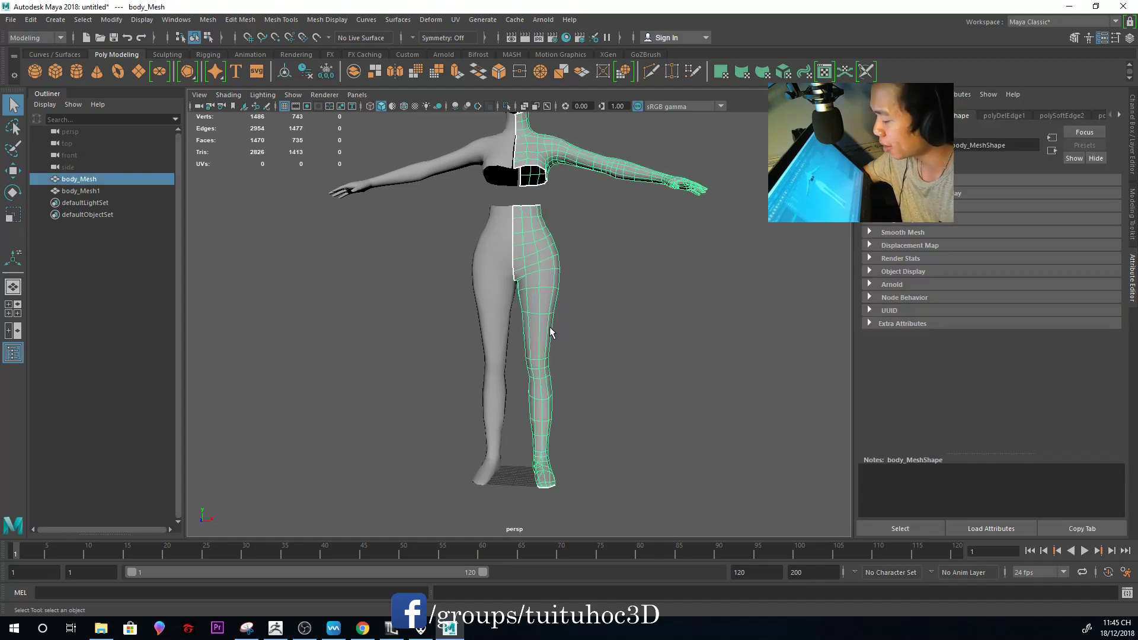
left_click(578, 349)
left_click_drag(578, 348, 574, 359, "alt")
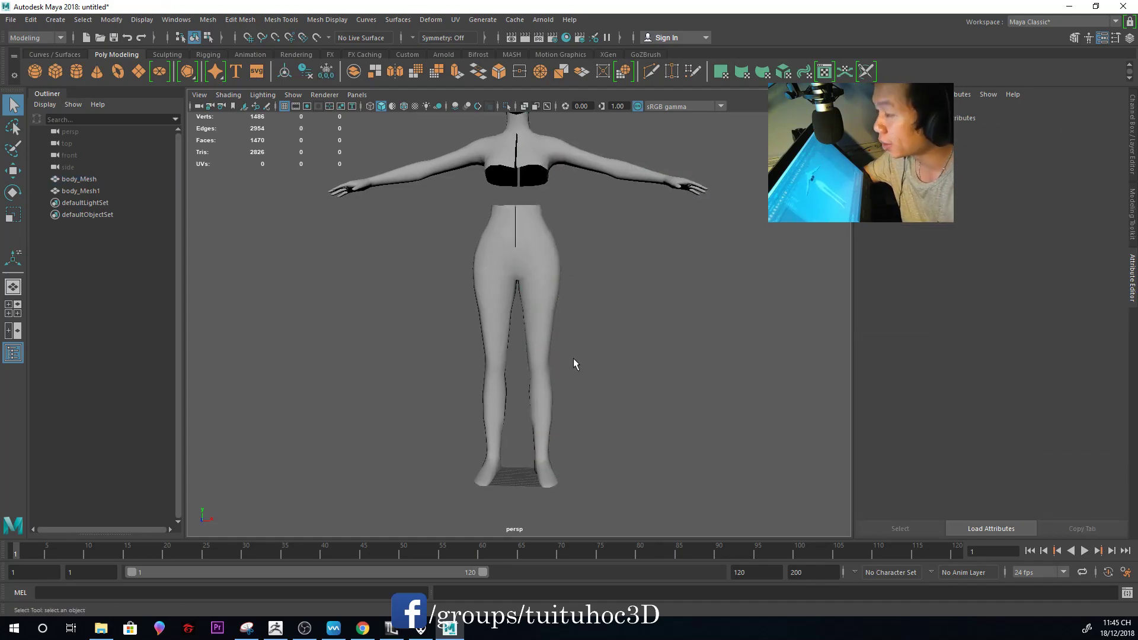
mouse_move(538, 322)
left_mouse_down()
mouse_move(599, 376)
mouse_move(489, 383)
left_mouse_up()
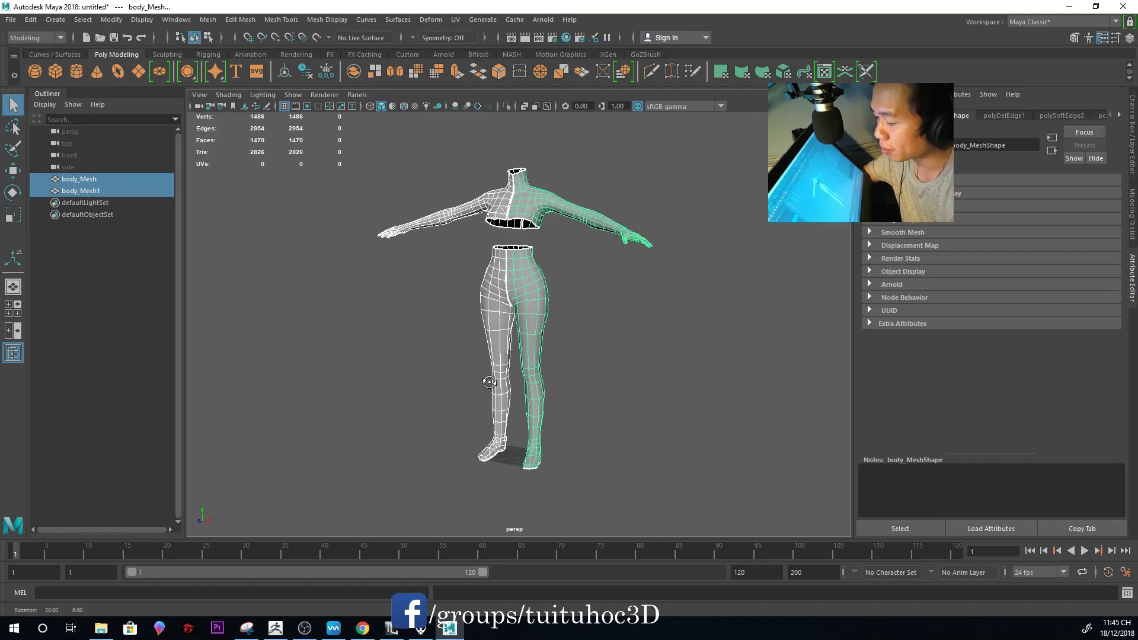
left_click(467, 301)
key("ctrl+z")
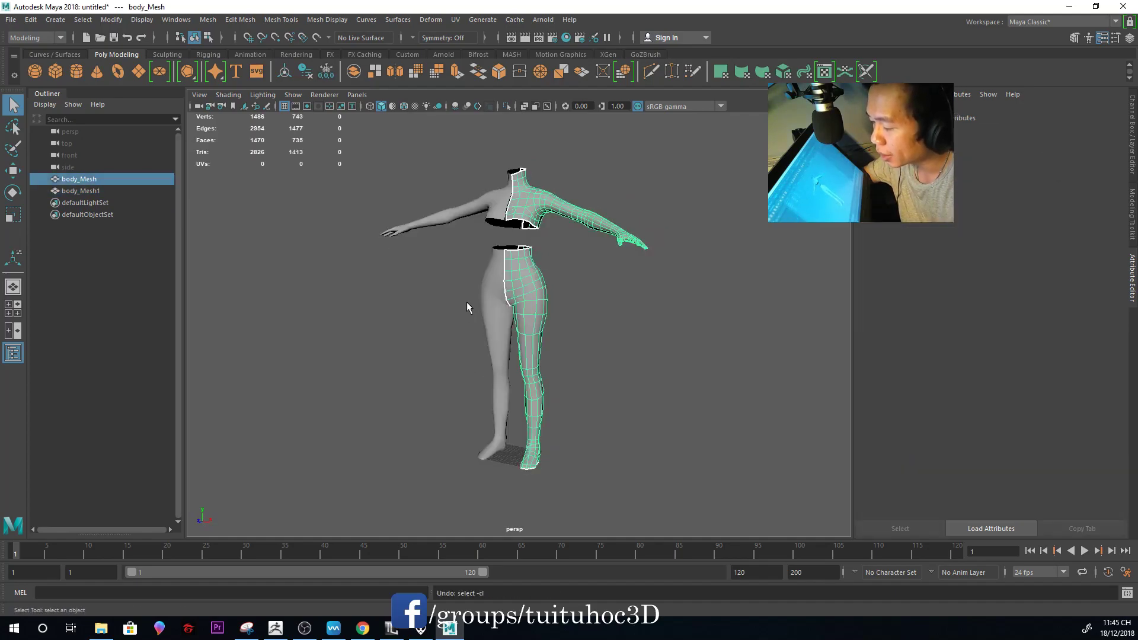
key("ctrl+z")
key("ctrl+z")
key("ctrl+z")
key("ctrl+z")
key("ctrl+z")
key("ctrl+z")
left_click_drag(571, 322, 525, 326, "alt")
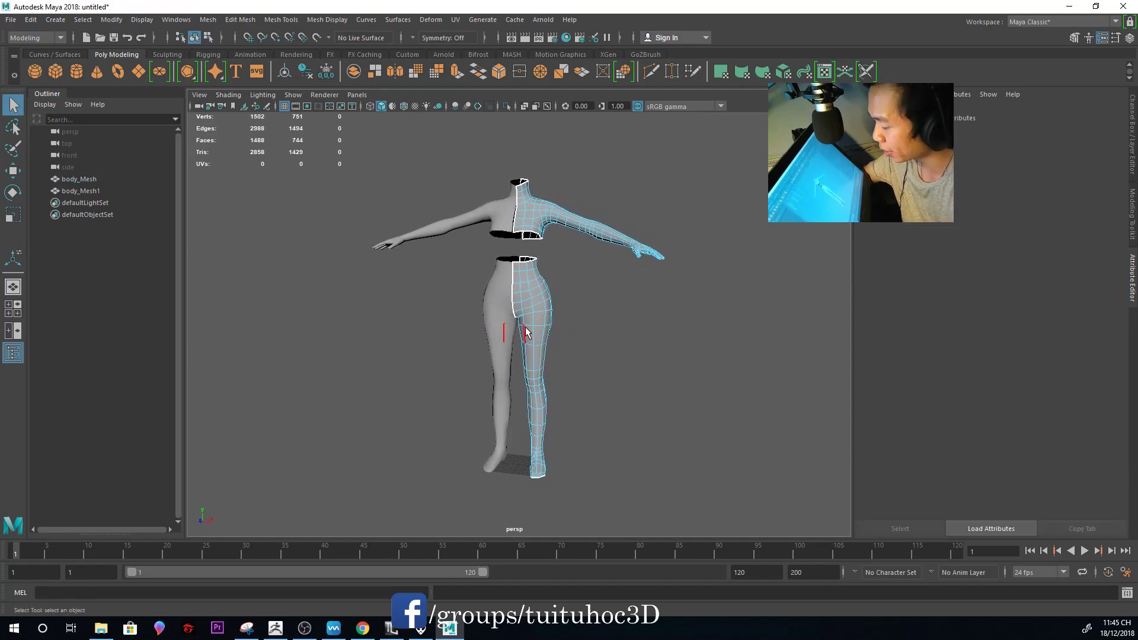
Delete the stray leg edge loop, bringing the figure to 1486 verts and 1470 faces
left_click(564, 290)
scroll(553, 311, "down", 2)
left_click_drag(457, 222, 655, 383)
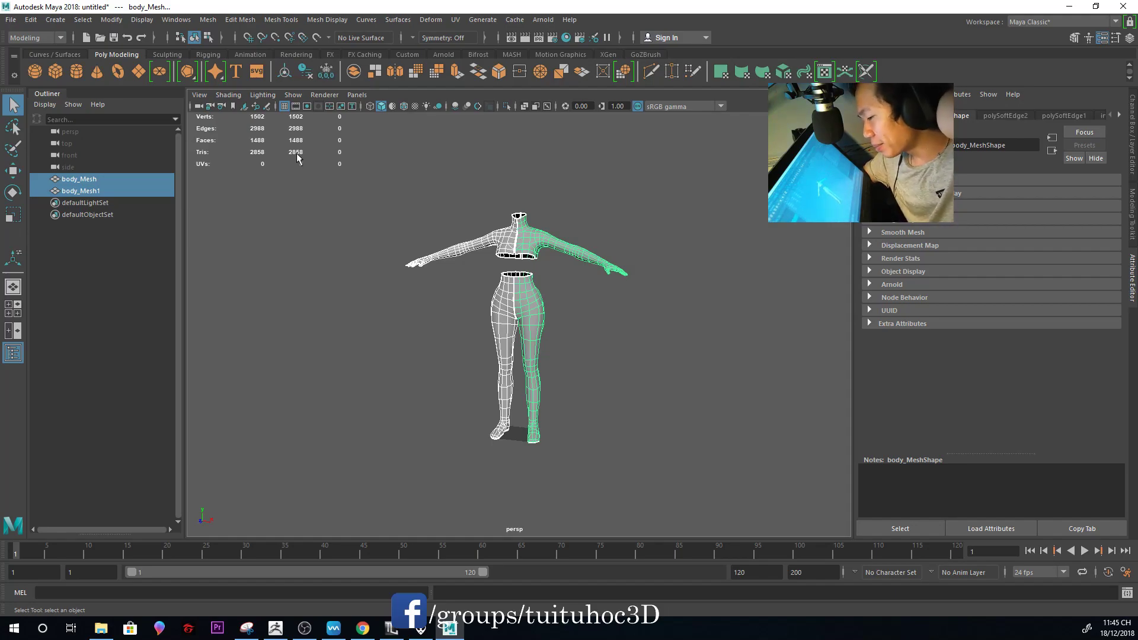
scroll(614, 445, "up", 2)
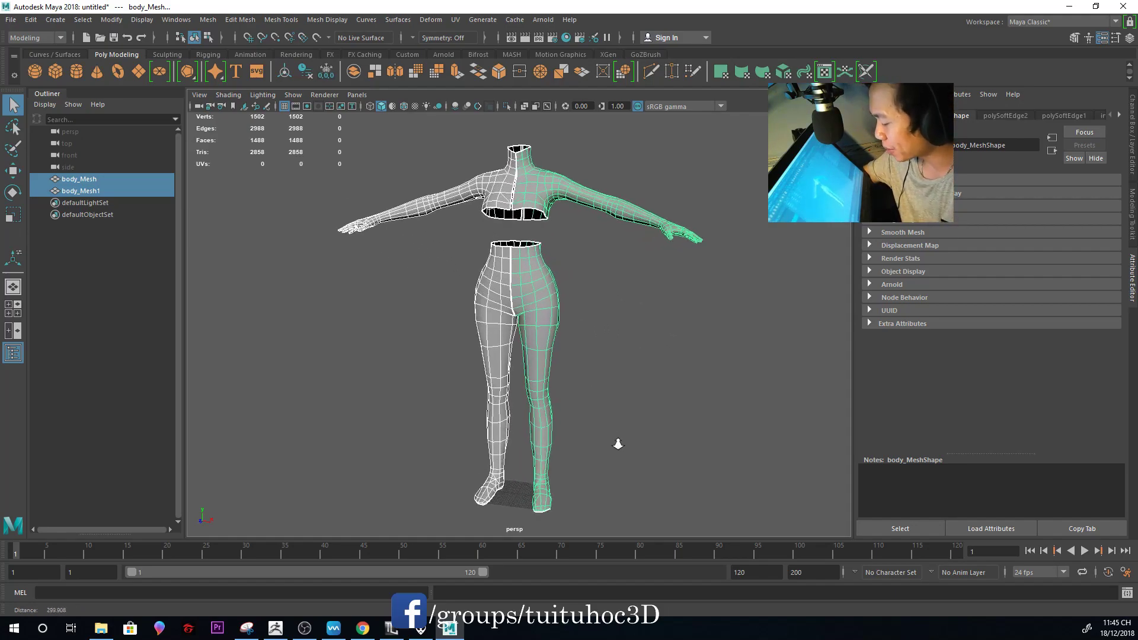
scroll(577, 402, "up", 3)
mouse_move(552, 385)
right_mouse_down()
mouse_move(553, 359)
mouse_move(510, 388)
right_mouse_up()
left_click(550, 358)
scroll(520, 385, "down", 2)
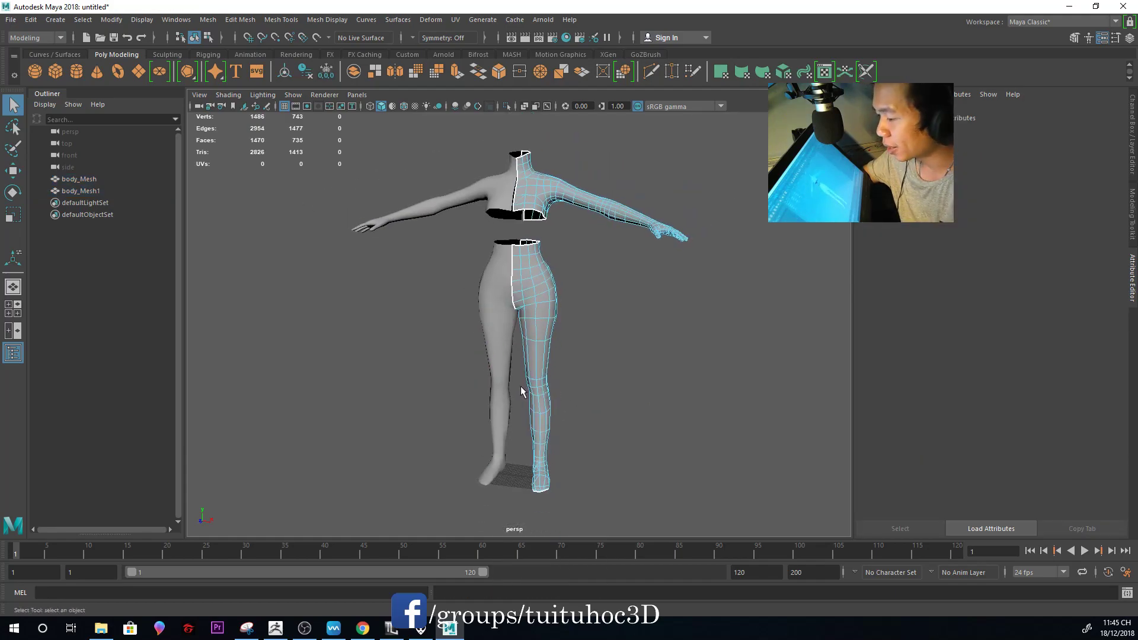
key("F8")
scroll(689, 312, "down", 2)
Reselect both body meshes and zoom in around the figure
left_click_drag(710, 471, 287, 192)
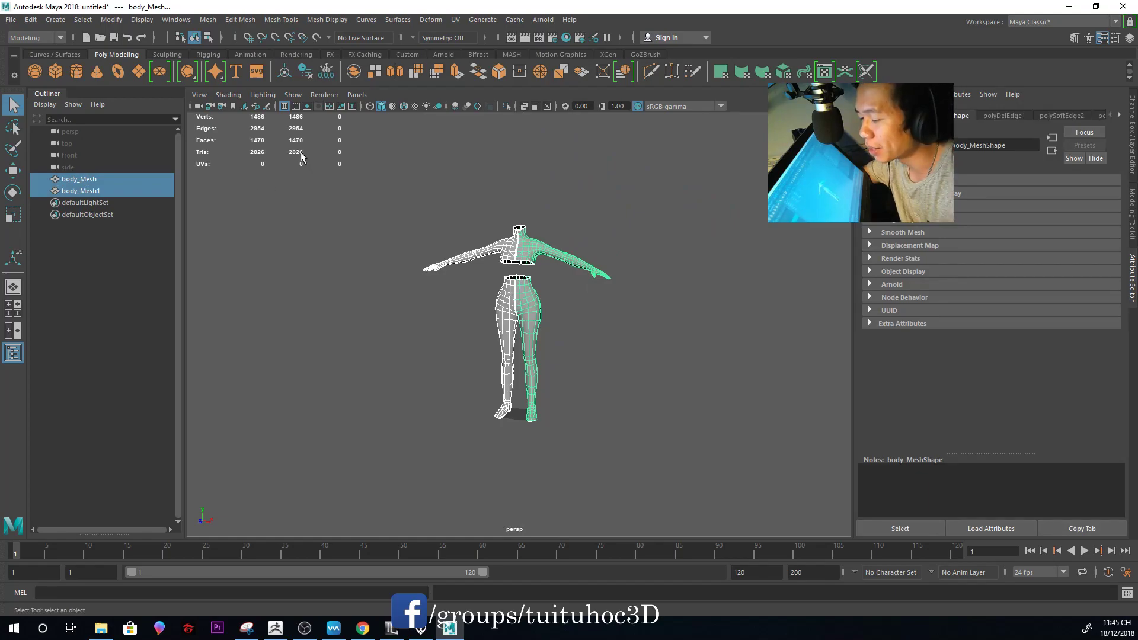
scroll(614, 330, "up", 3)
scroll(610, 308, "up", 2)
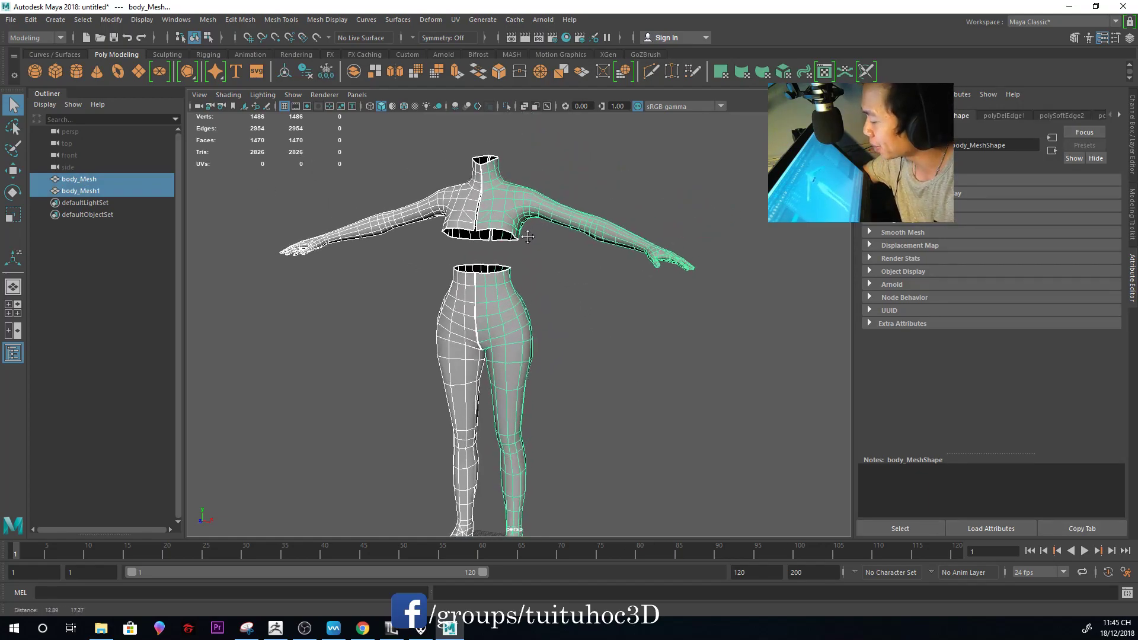
scroll(605, 284, "up", 2)
scroll(617, 265, "up", 2)
mouse_move(617, 266)
left_mouse_down("alt")
mouse_move(582, 333)
mouse_move(574, 195)
mouse_move(564, 206)
left_mouse_up("alt")
Delete the selected edge loops on the arm
left_click(550, 208)
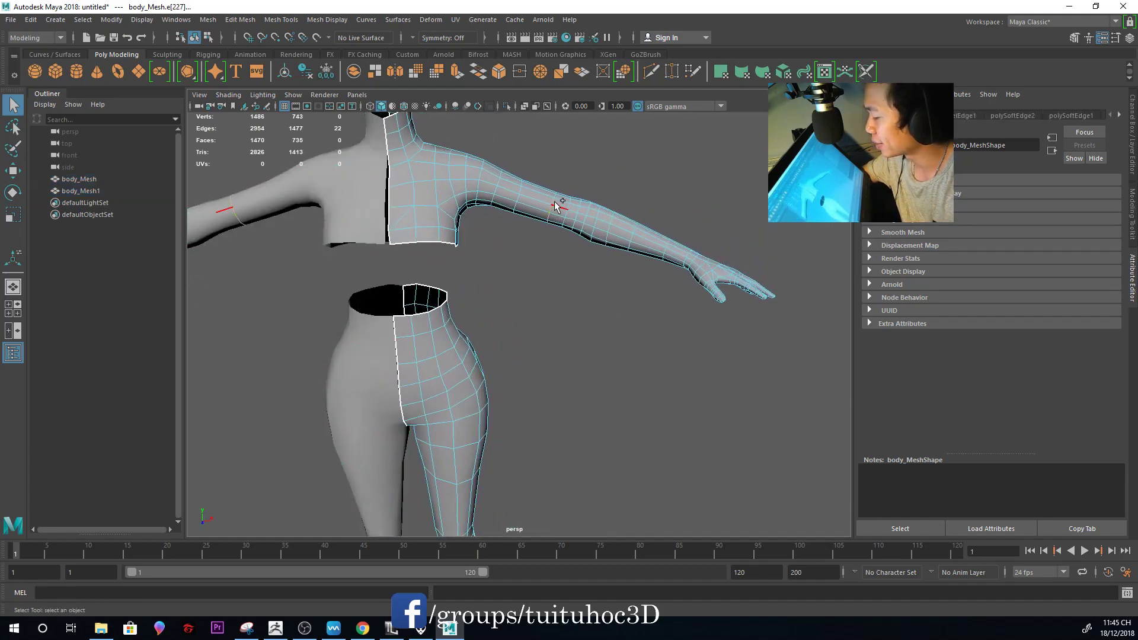
right_click(553, 208, "shift")
left_click(511, 221)
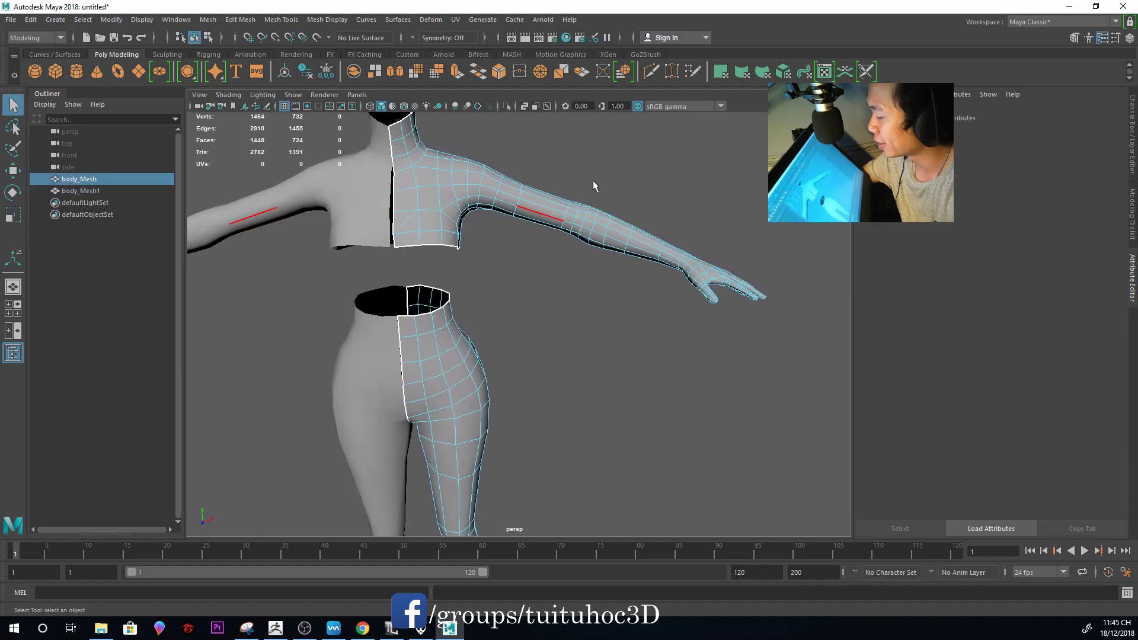
mouse_move(589, 224)
left_mouse_down("alt")
mouse_move(610, 293)
mouse_move(596, 234)
left_mouse_up("alt")
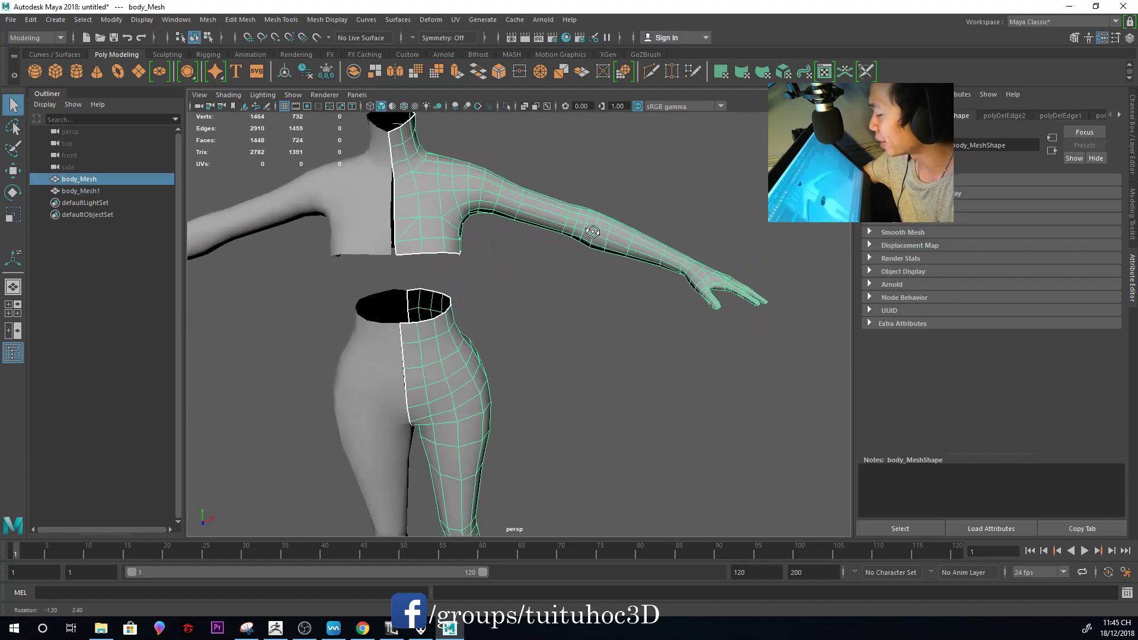
Convert an upper-arm edge to its edge ring and collapse it
key("F10")
left_click(603, 231)
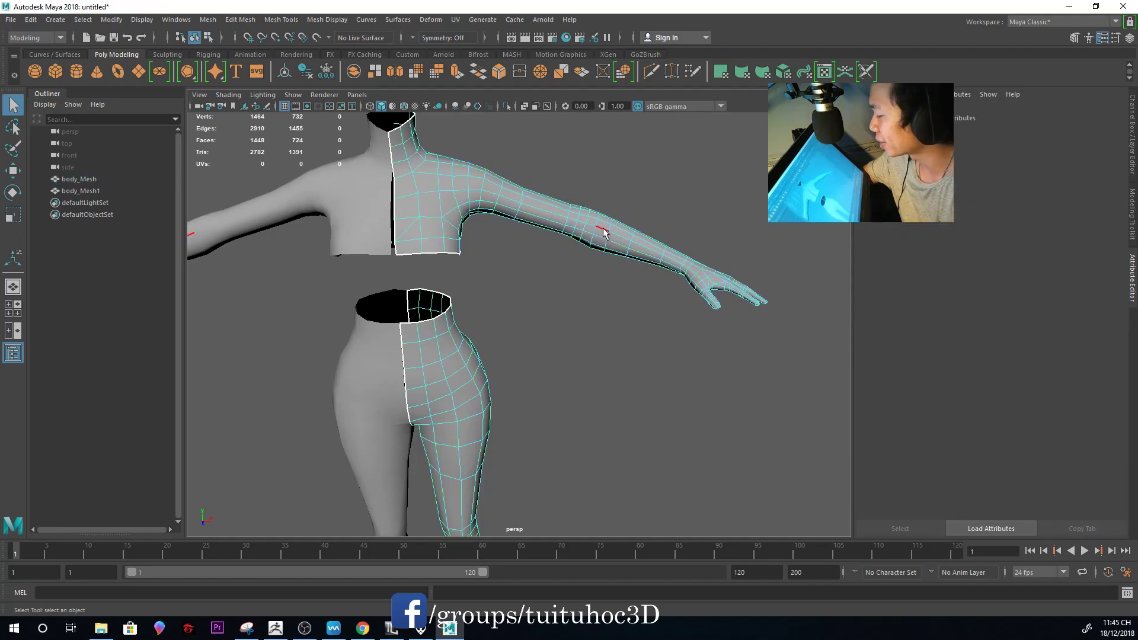
right_click(604, 229, "ctrl")
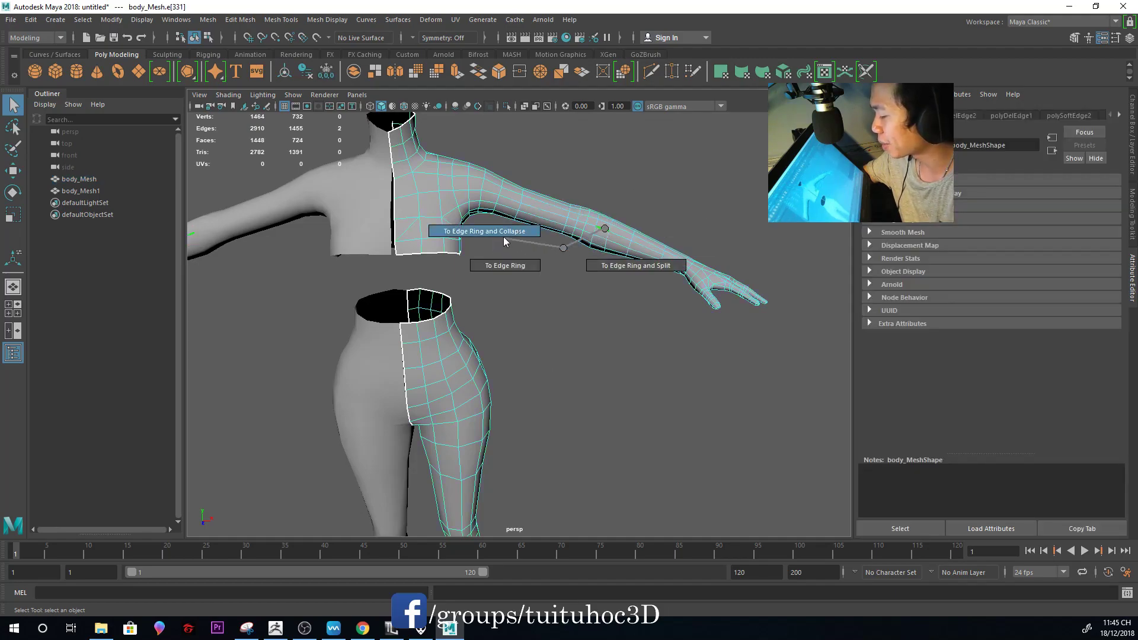
left_click(501, 232)
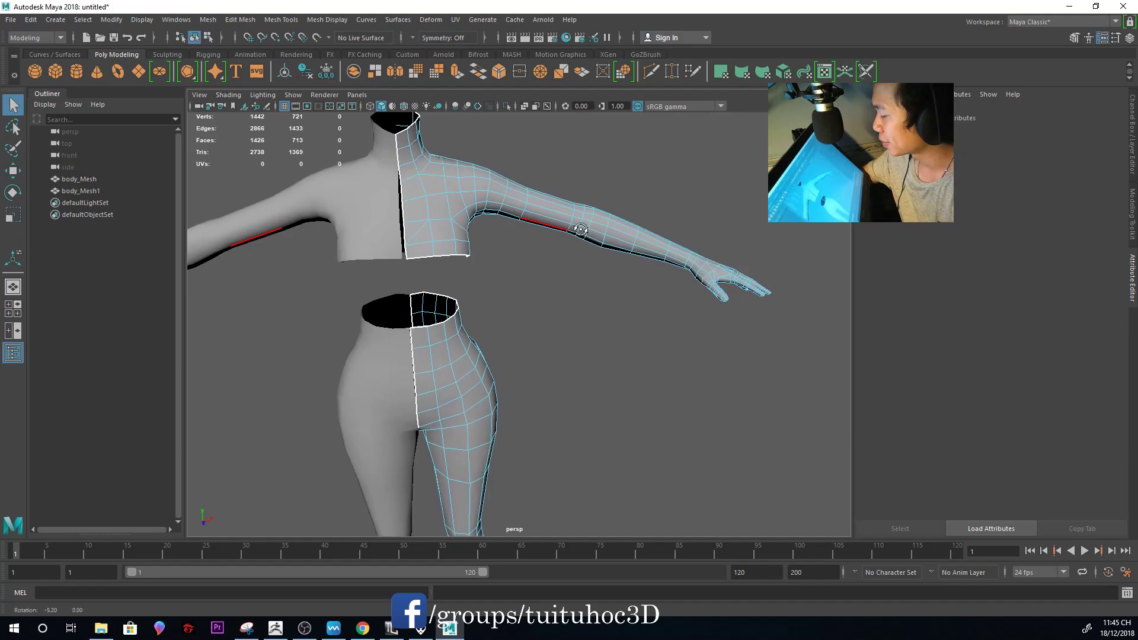
mouse_move(623, 201)
left_mouse_down("alt")
mouse_move(632, 253)
mouse_move(614, 238)
mouse_move(557, 257)
left_mouse_up("alt")
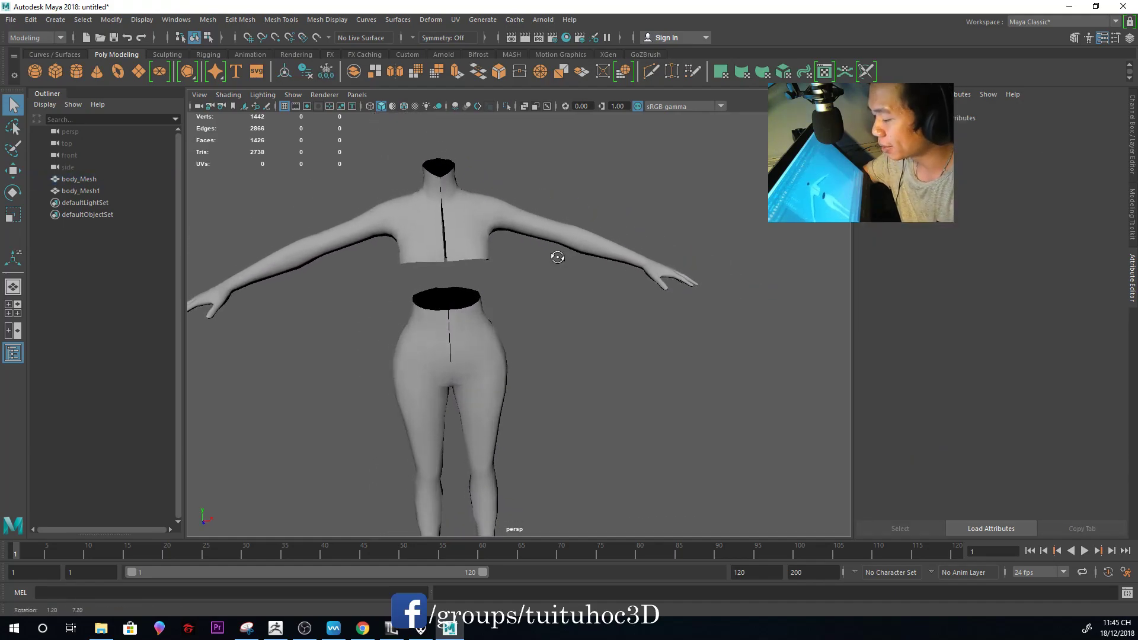
Reselect both body halves, now totalling 1442 verts and 1426 faces
left_click(580, 260)
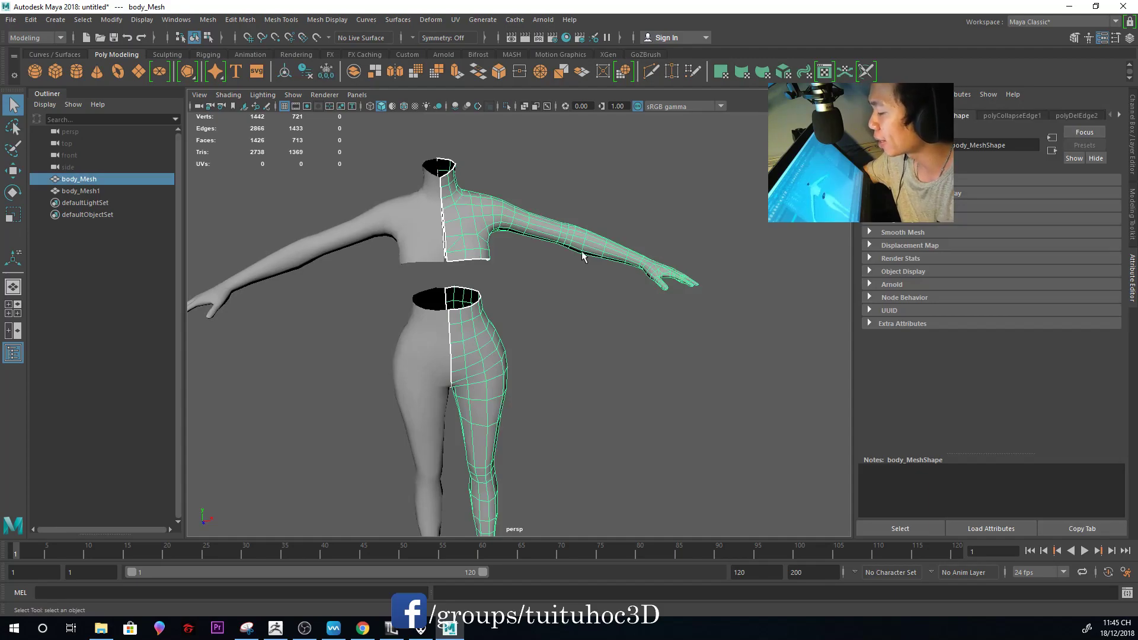
right_click_drag(574, 269, 538, 306, "alt")
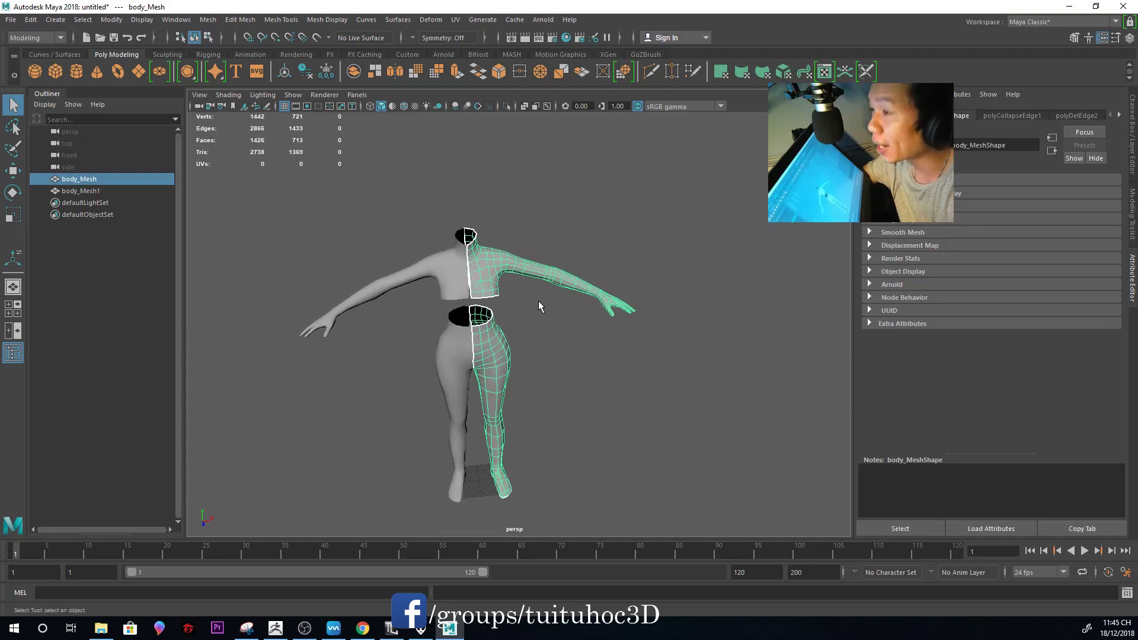
left_click(575, 339)
left_click_drag(575, 339, 426, 302, "alt")
left_click_drag(307, 206, 706, 470)
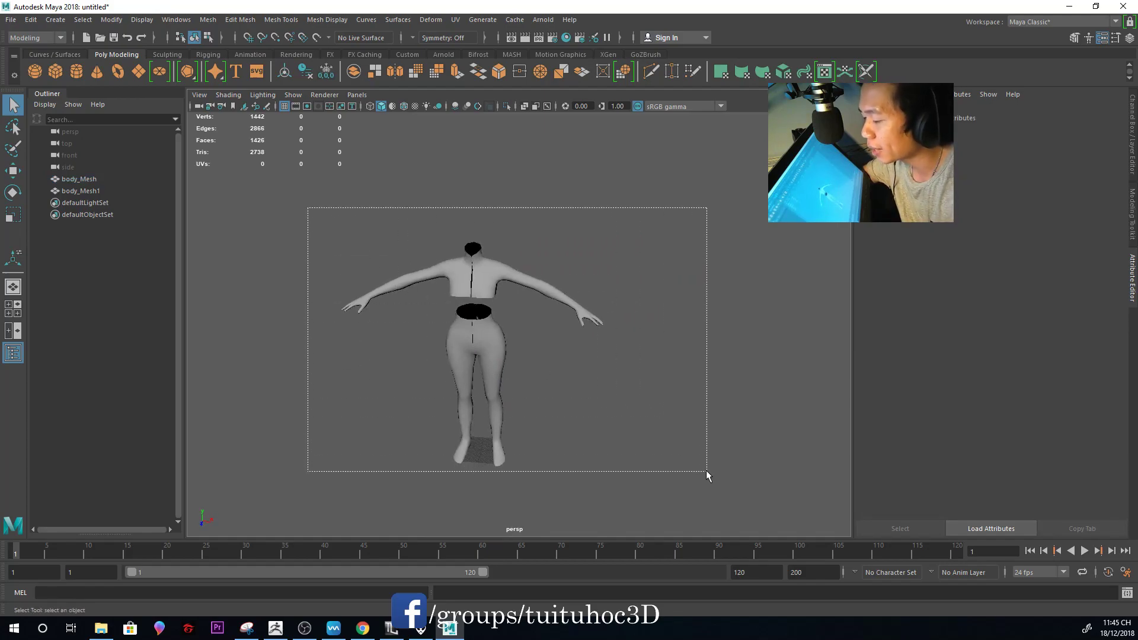
key("5")
right_click_drag(525, 353, 612, 400, "alt")
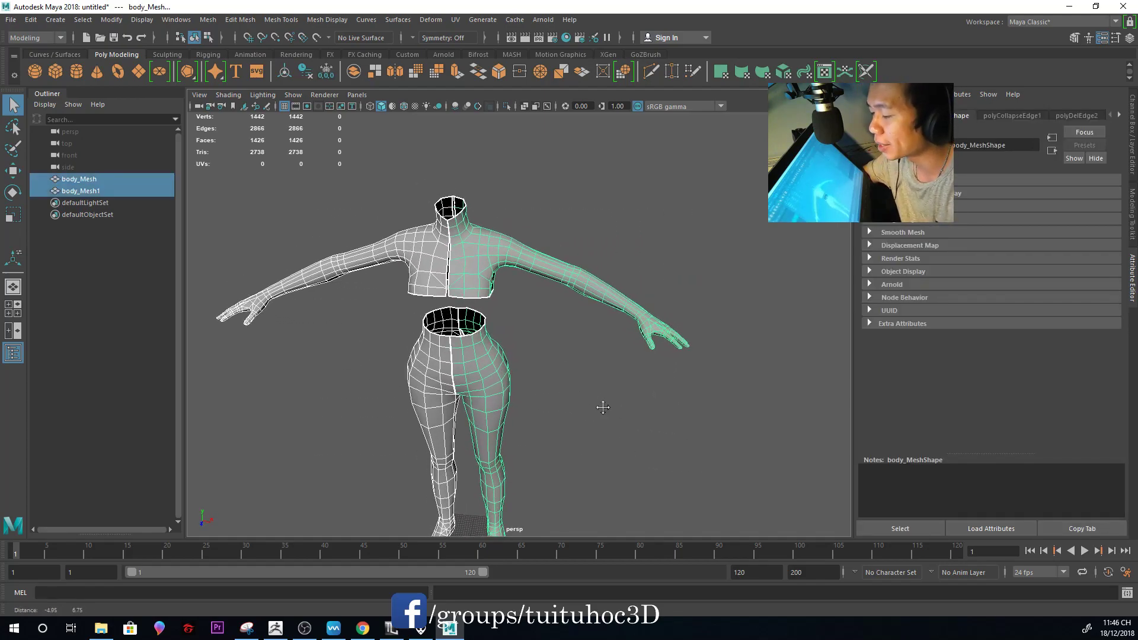
right_click_drag(574, 329, 400, 296, "alt")
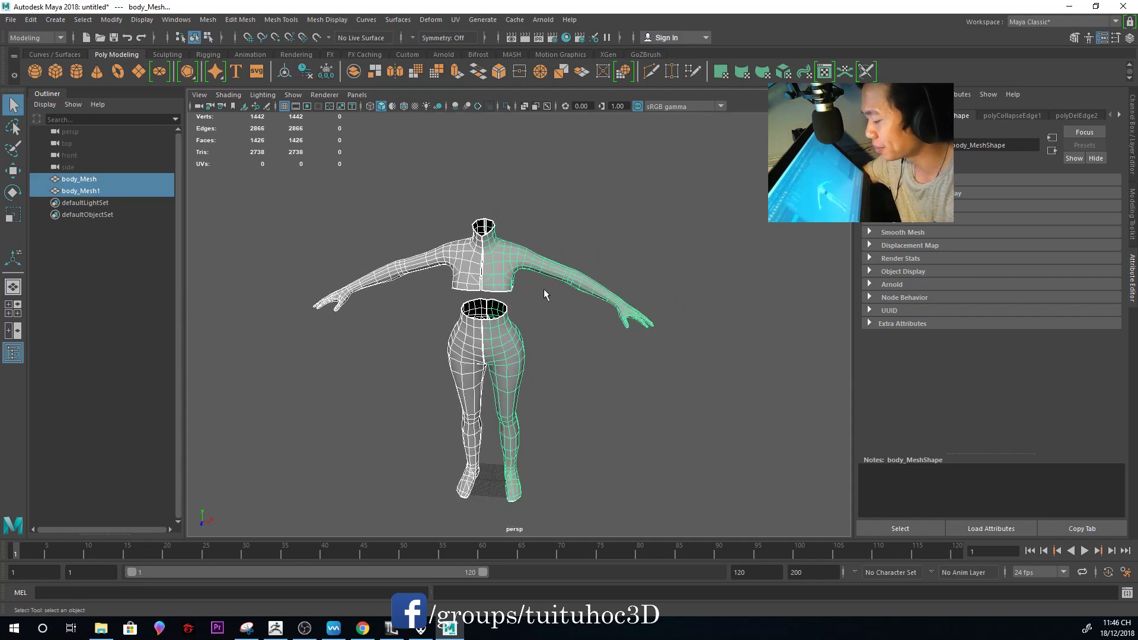
mouse_move(572, 302)
left_mouse_down("alt")
mouse_move(282, 279)
mouse_move(318, 279)
mouse_move(472, 356)
mouse_move(480, 394)
mouse_move(513, 363)
left_mouse_up("alt")
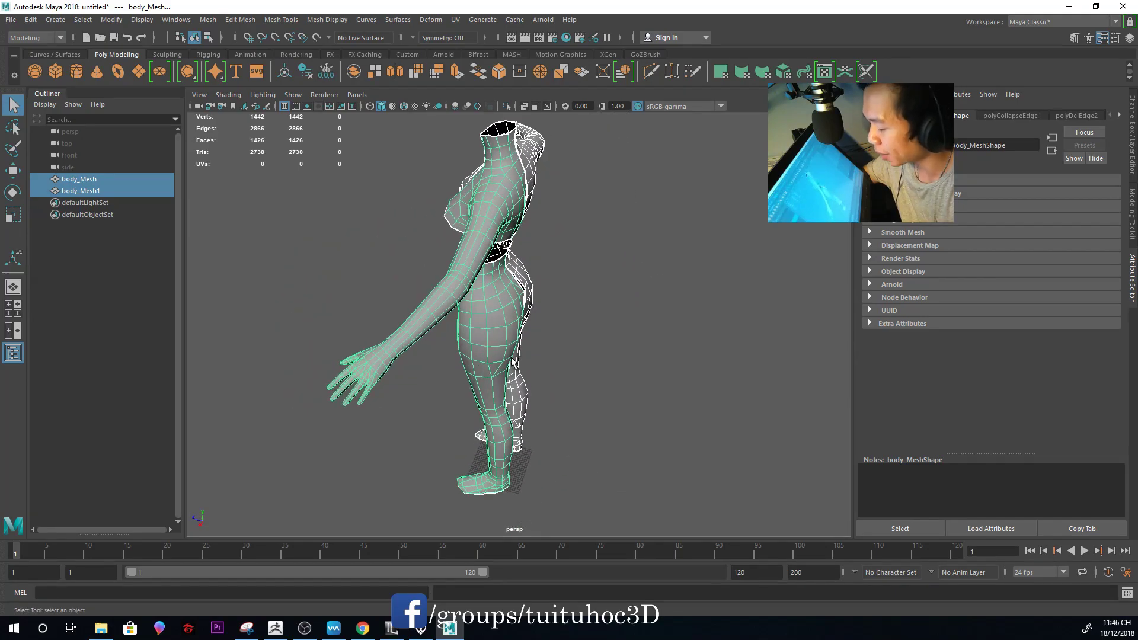
left_click_drag(367, 326, 417, 303, "alt")
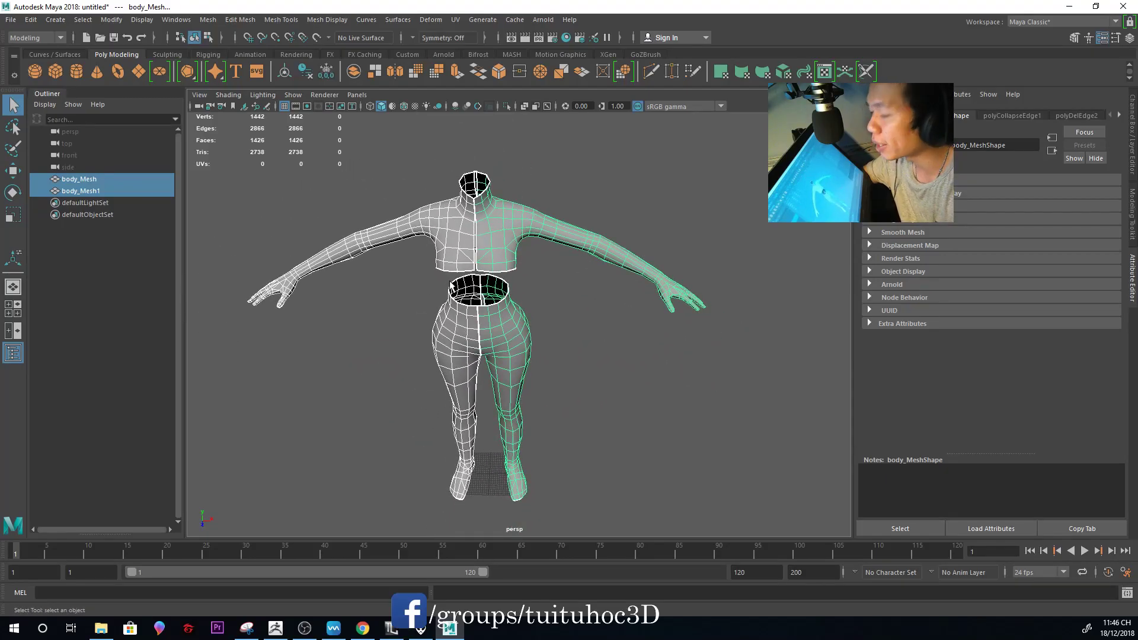
left_click(592, 320)
mouse_move(557, 347)
left_mouse_down("alt")
mouse_move(453, 322)
mouse_move(472, 356)
mouse_move(480, 323)
mouse_move(711, 354)
left_mouse_up("alt")
key("ctrl+z")
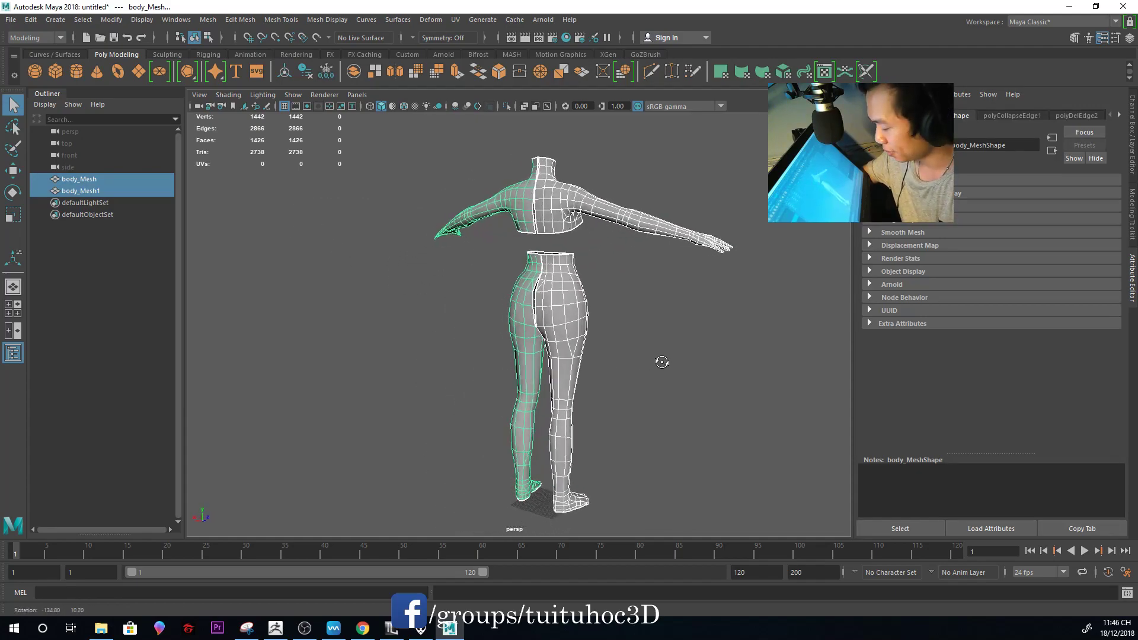
left_click(684, 354)
mouse_move(684, 354)
left_mouse_down("alt")
mouse_move(518, 290)
mouse_move(554, 366)
mouse_move(635, 382)
mouse_move(404, 354)
mouse_move(627, 363)
left_mouse_up("alt")
key("ctrl+z")
left_click(635, 381)
scroll(581, 381, "up", 2)
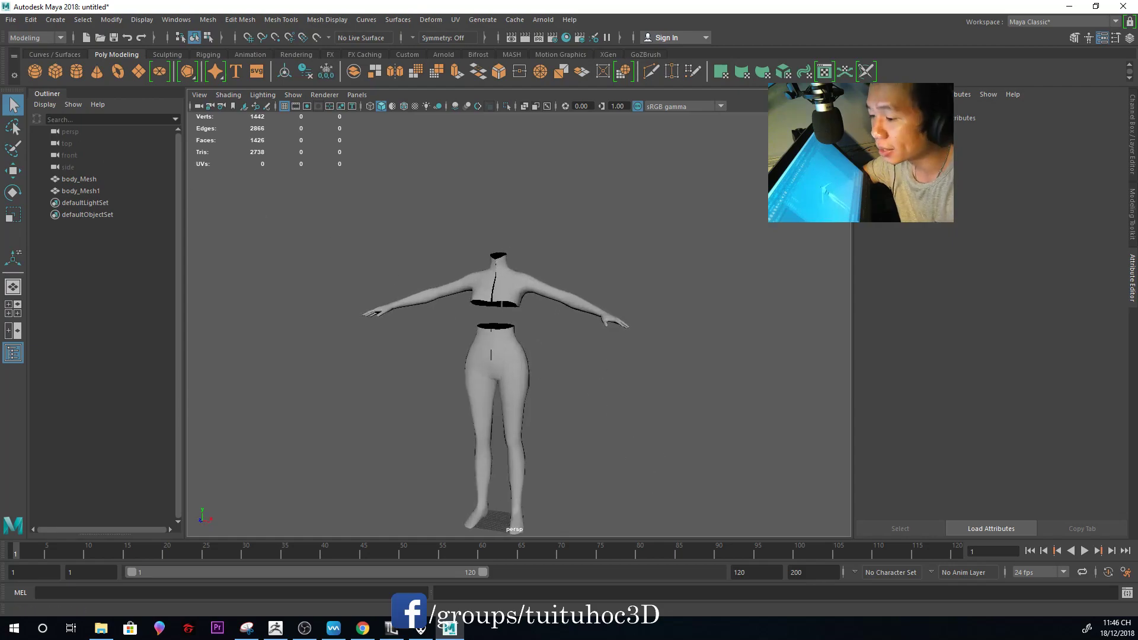
left_click(11, 20)
left_click(66, 148)
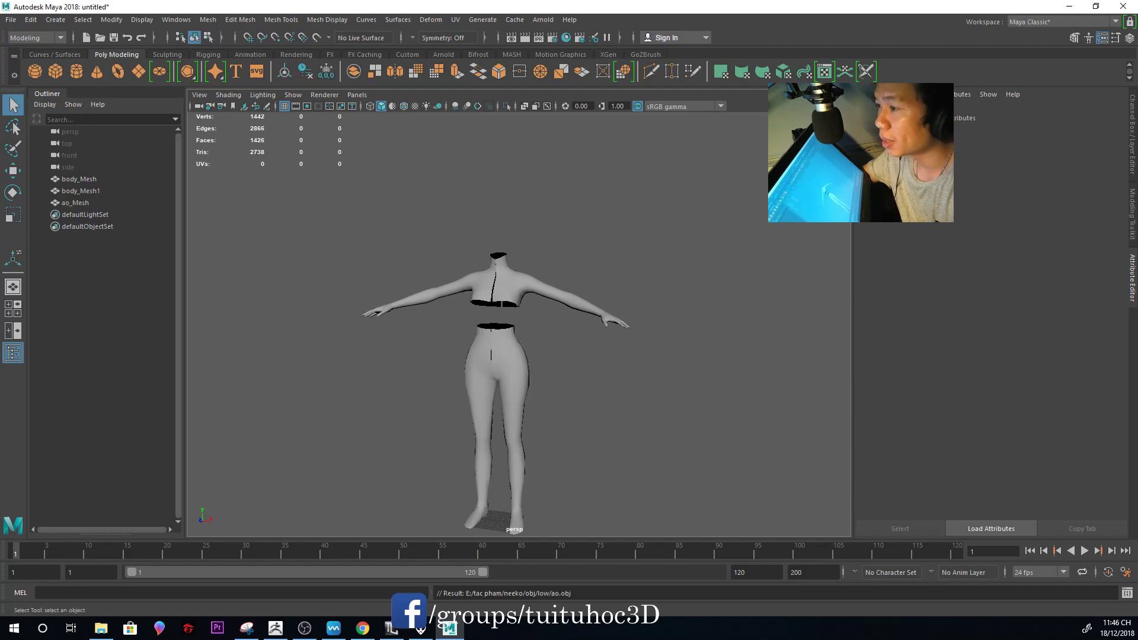
left_click(507, 320)
right_click(504, 320)
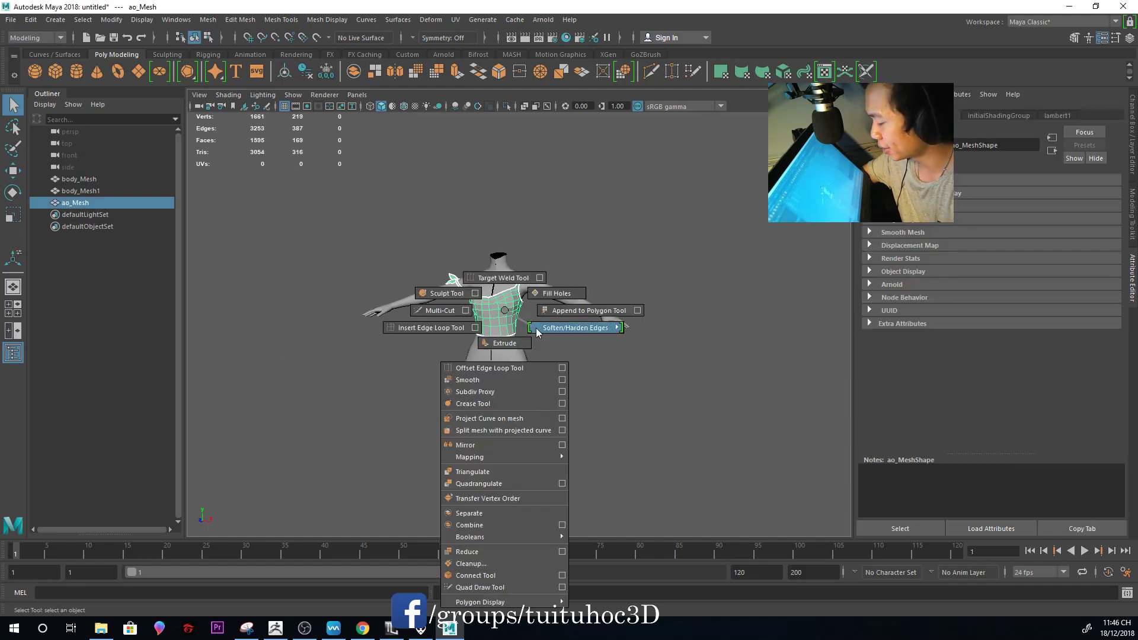
right_click_drag(535, 329, 560, 337, "ctrl")
left_click(560, 337)
scroll(571, 378, "up", 5)
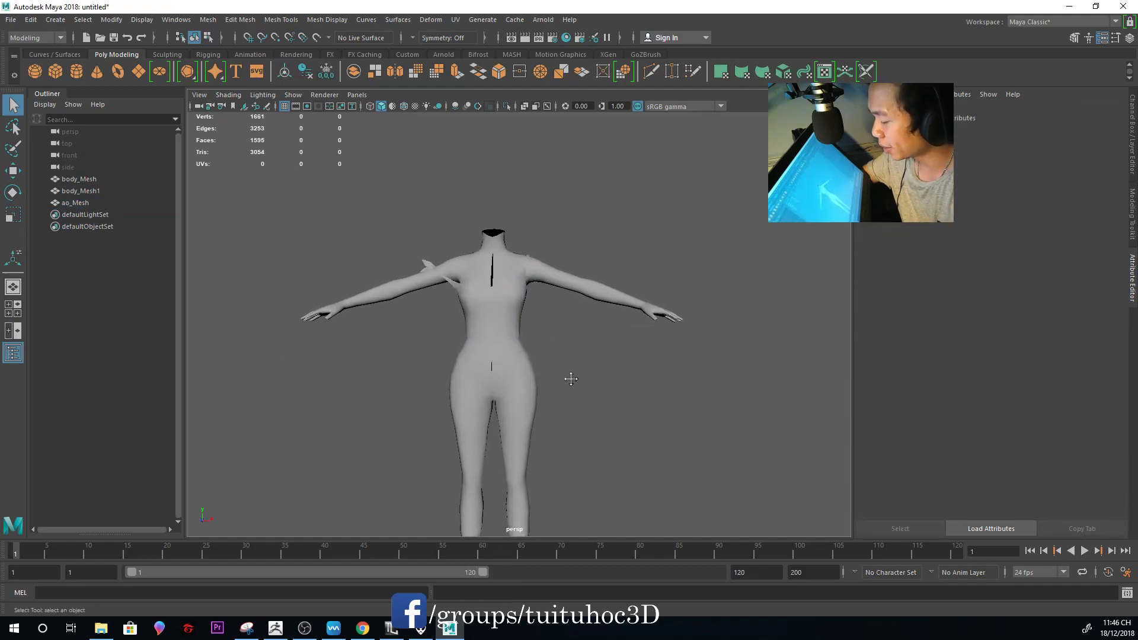
scroll(417, 337, "down", 3)
left_click_drag(417, 338, 369, 338, "alt")
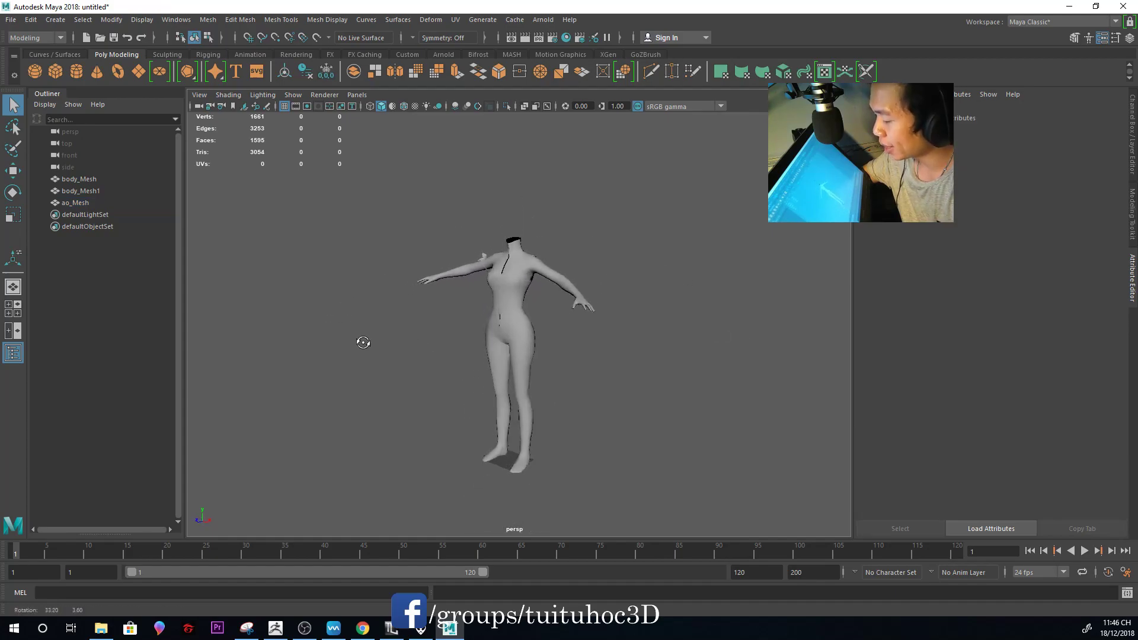
scroll(409, 370, "up", 3)
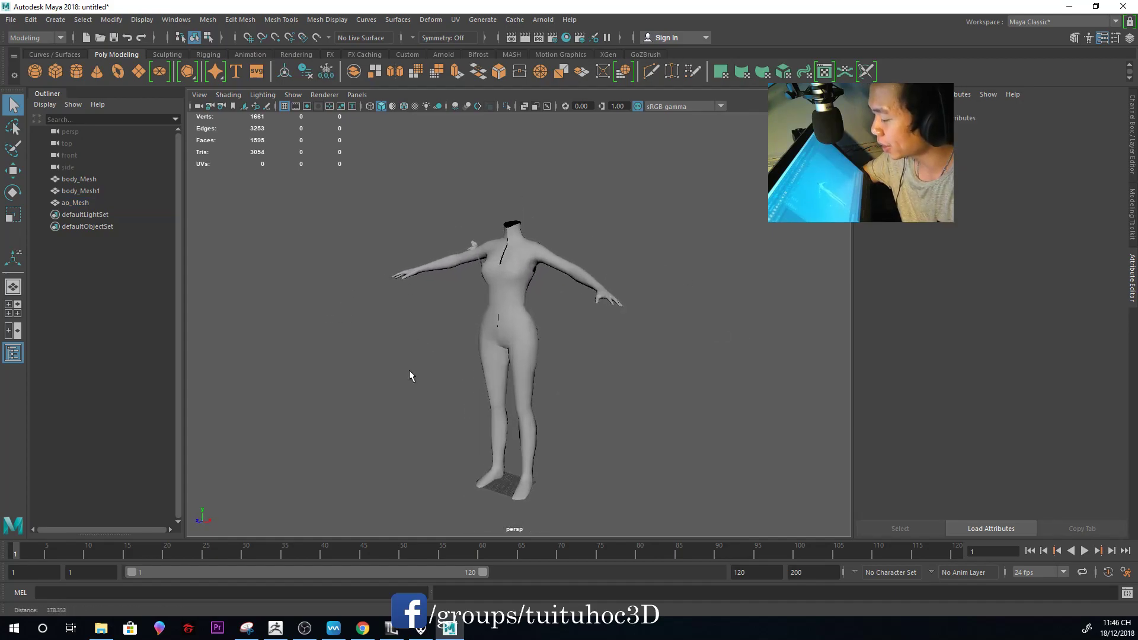
middle_click_drag(409, 370, 413, 343, "alt")
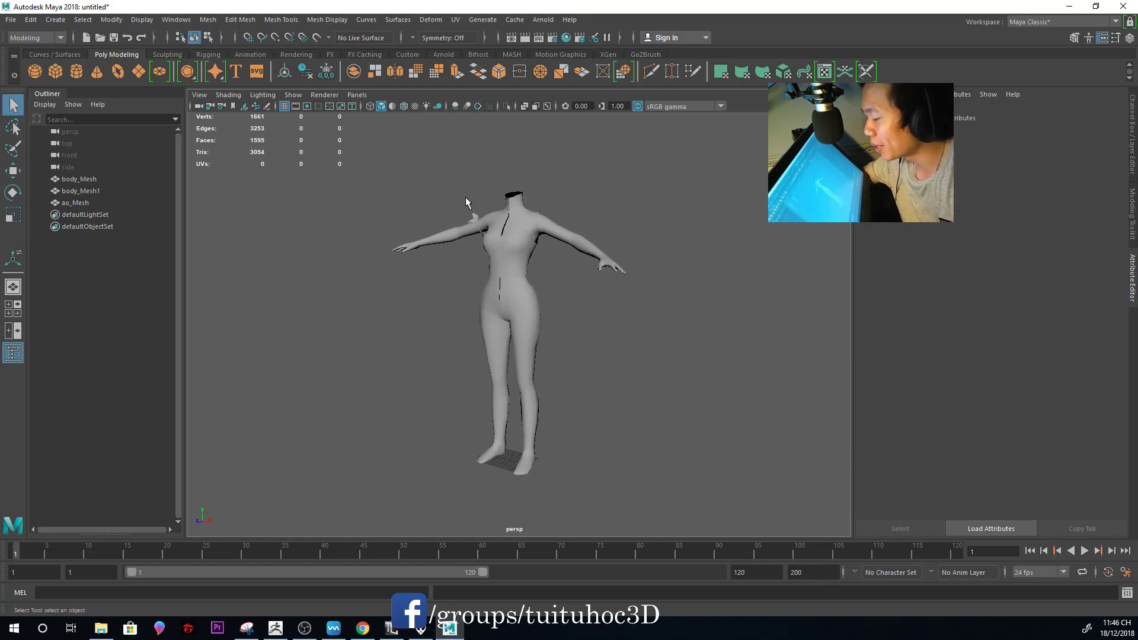
scroll(491, 245, "up", 3)
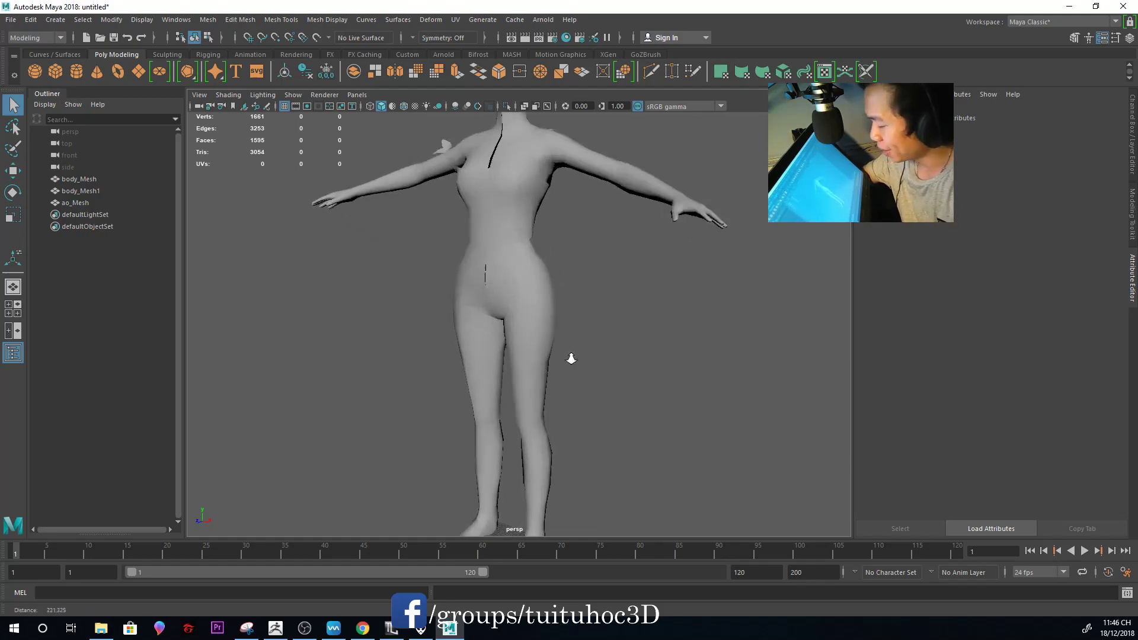
scroll(571, 359, "up", 3)
scroll(498, 307, "down", 2)
scroll(490, 281, "down", 1)
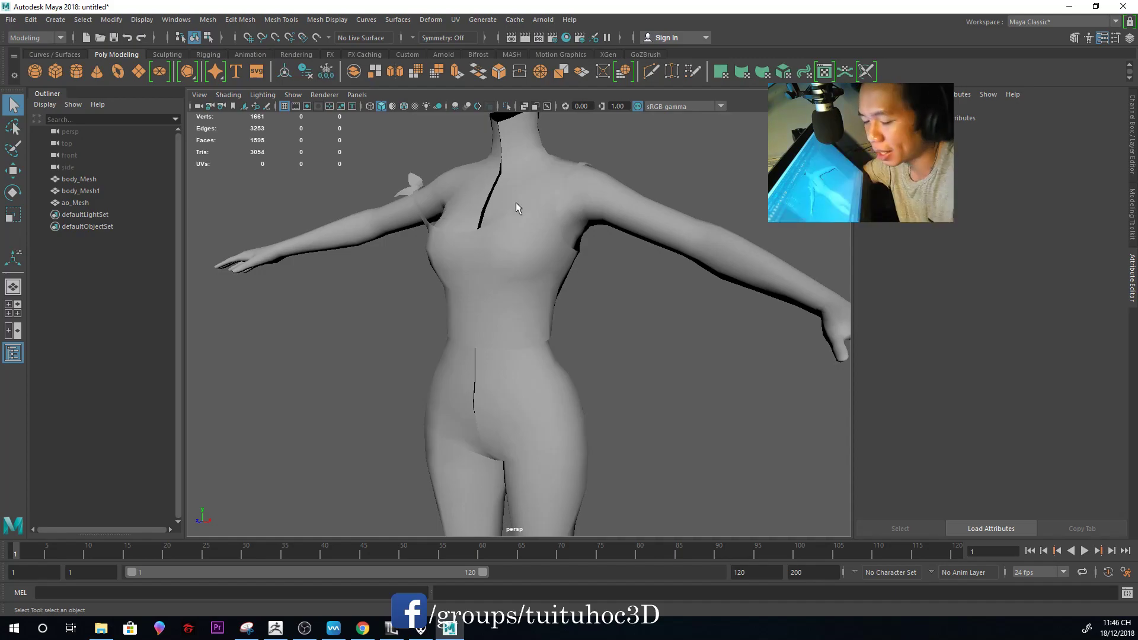
scroll(592, 249, "up", 3)
mouse_move(591, 249)
left_mouse_down("alt")
mouse_move(613, 412)
mouse_move(577, 289)
mouse_move(595, 308)
left_mouse_up("alt")
left_click(594, 308)
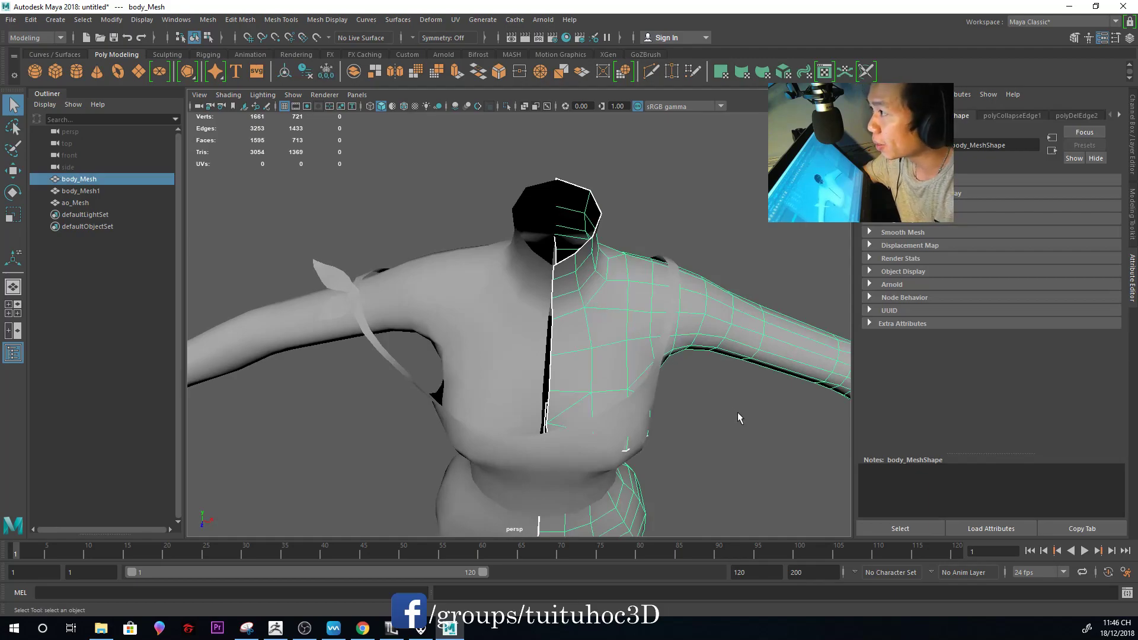
left_click(737, 411)
mouse_move(739, 412)
left_mouse_down("alt")
mouse_move(623, 330)
mouse_move(691, 330)
mouse_move(737, 347)
mouse_move(736, 406)
mouse_move(599, 360)
mouse_move(513, 297)
left_mouse_up("alt")
left_click(513, 296)
mouse_move(627, 394)
left_mouse_down("alt")
mouse_move(620, 357)
mouse_move(581, 353)
mouse_move(503, 247)
mouse_move(520, 285)
mouse_move(592, 316)
mouse_move(511, 288)
left_mouse_up("alt")
left_click(620, 357)
left_click(503, 248)
scroll(518, 296, "up", 2)
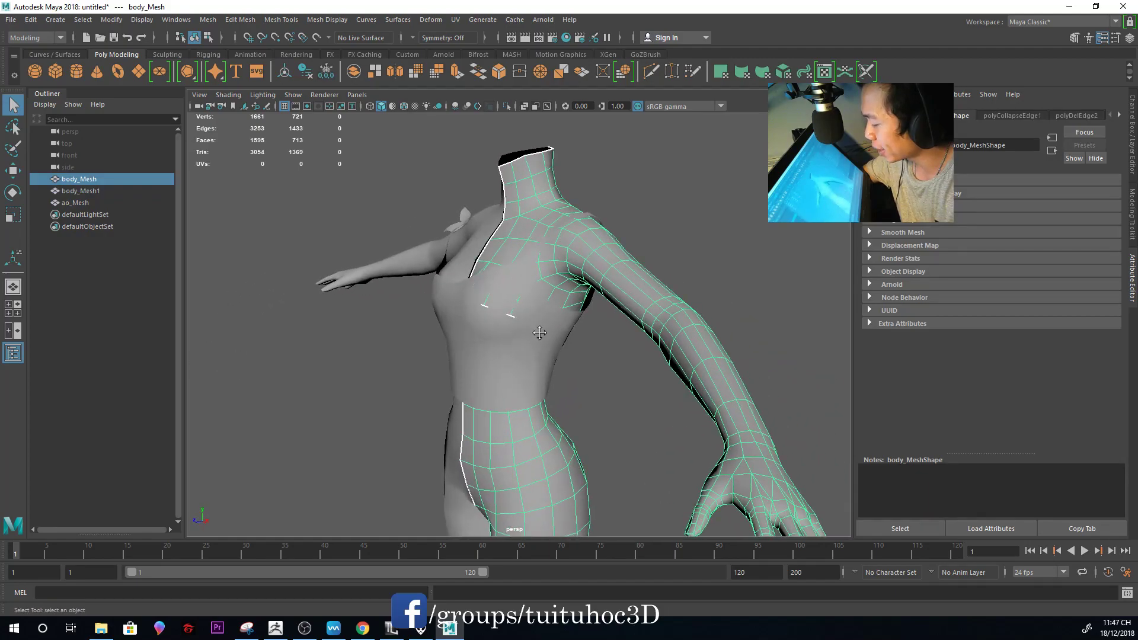
scroll(522, 293, "up", 3)
scroll(528, 291, "up", 2)
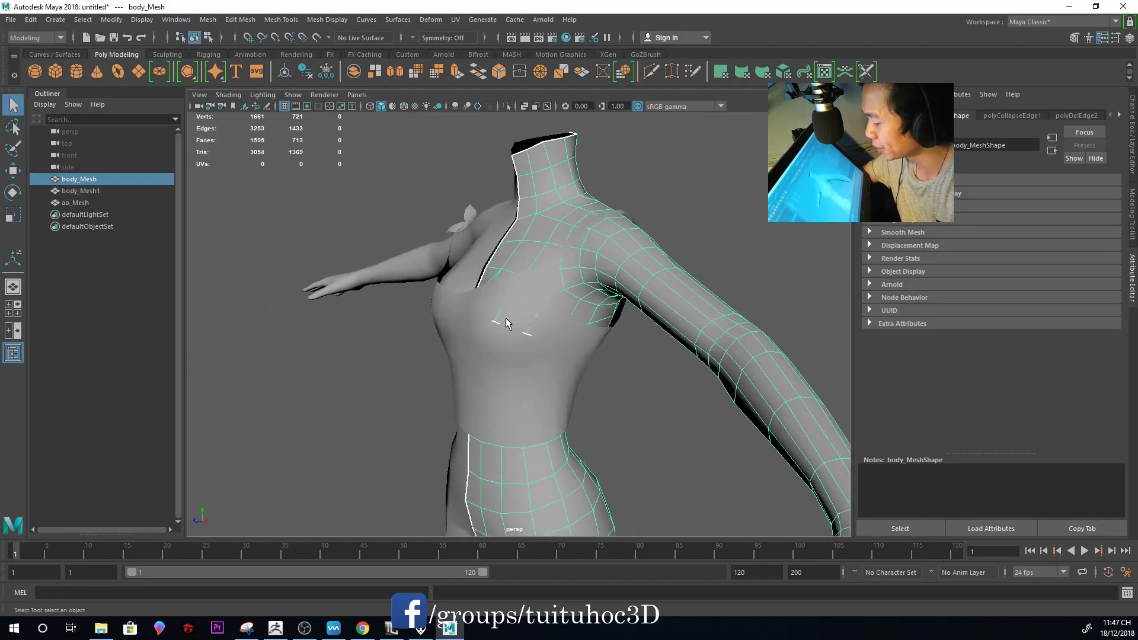
left_click(535, 106)
mouse_move(525, 313)
left_mouse_down("alt")
mouse_move(545, 313)
mouse_move(551, 344)
mouse_move(516, 341)
left_mouse_up("alt")
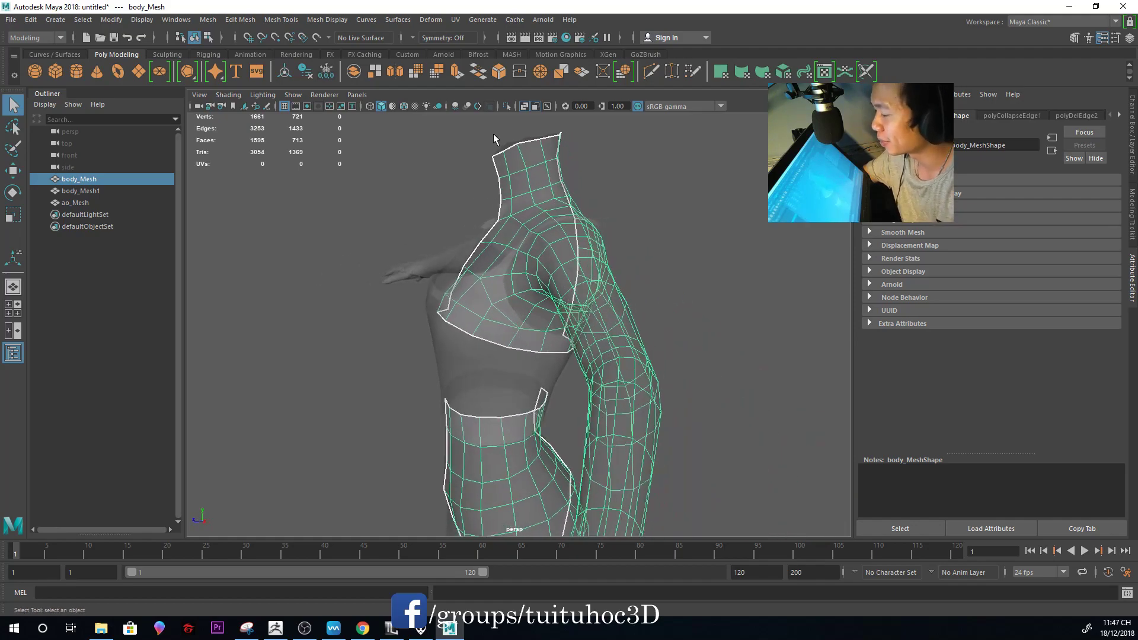
left_click(535, 107)
mouse_move(532, 117)
left_mouse_down("alt")
mouse_move(681, 200)
mouse_move(640, 237)
mouse_move(484, 281)
mouse_move(685, 292)
mouse_move(675, 313)
left_mouse_up("alt")
left_click(492, 295)
key("ctrl+h")
right_click_drag(676, 313, 517, 325, "alt")
mouse_move(581, 312)
left_mouse_down("alt")
mouse_move(704, 323)
mouse_move(719, 340)
mouse_move(624, 347)
mouse_move(486, 322)
left_mouse_up("alt")
mouse_move(486, 322)
right_mouse_down("alt")
mouse_move(564, 294)
mouse_move(677, 466)
mouse_move(481, 348)
right_mouse_up("alt")
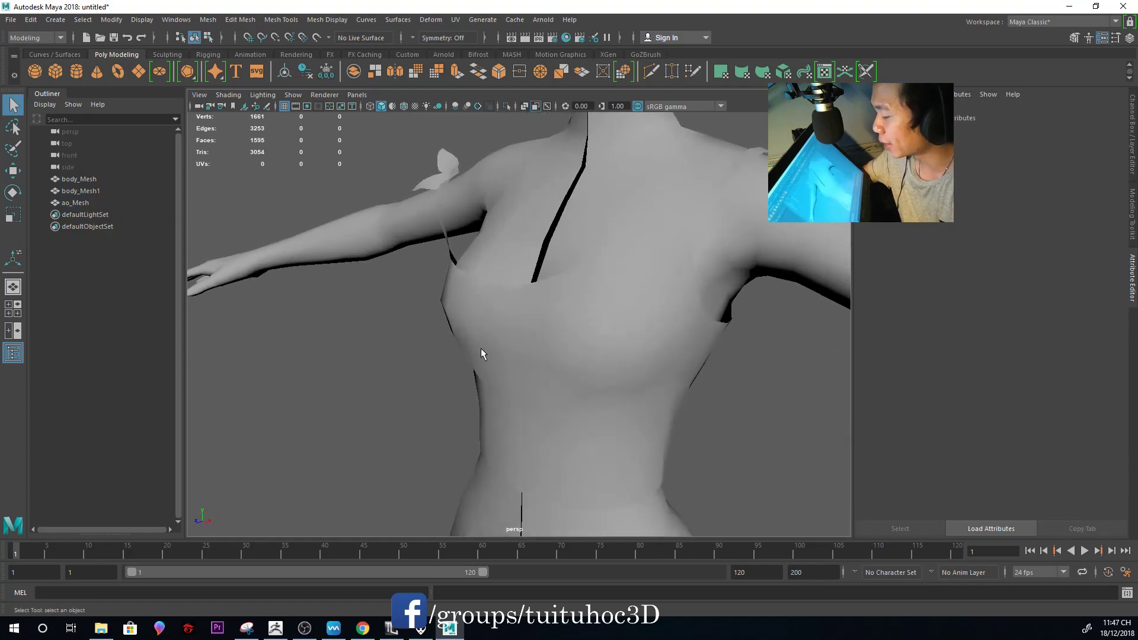
key("ctrl+z")
left_click_drag(482, 347, 488, 319, "alt")
mouse_move(474, 316)
left_mouse_down("alt")
mouse_move(460, 324)
mouse_move(579, 310)
mouse_move(660, 323)
mouse_move(425, 325)
mouse_move(391, 290)
mouse_move(393, 275)
mouse_move(383, 283)
left_mouse_up("alt")
left_click(424, 325)
scroll(425, 325, "down", 5)
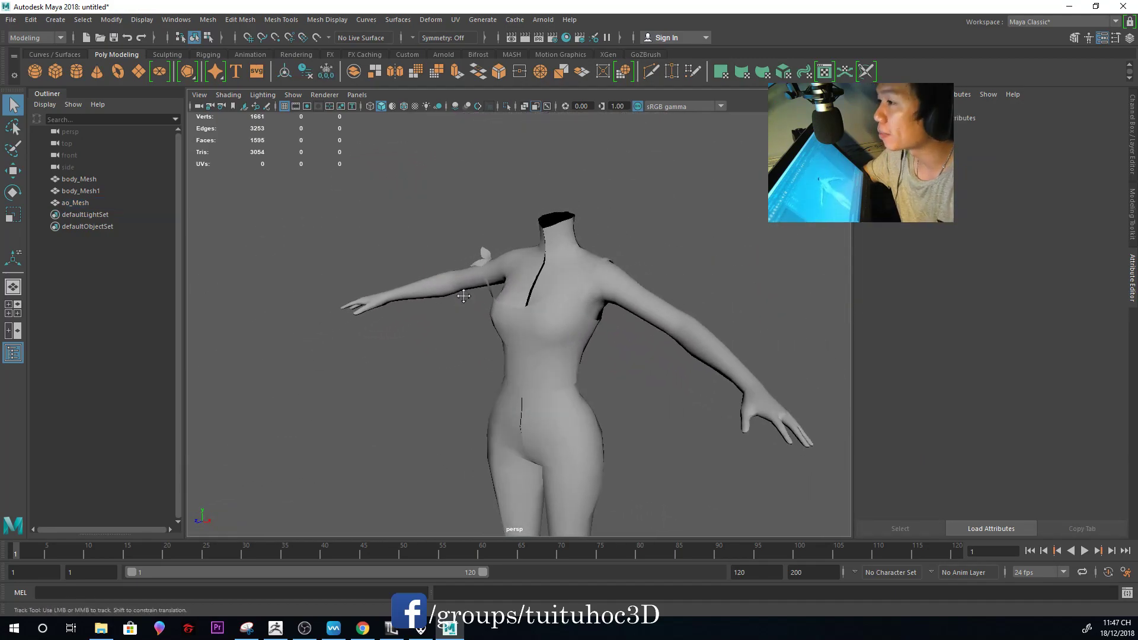
scroll(472, 325, "up", 3)
mouse_move(473, 325)
left_mouse_down("alt")
mouse_move(650, 327)
mouse_move(653, 317)
mouse_move(487, 274)
left_mouse_up("alt")
left_click(488, 274)
mouse_move(581, 319)
left_mouse_down("alt")
mouse_move(465, 293)
mouse_move(257, 294)
mouse_move(552, 302)
left_mouse_up("alt")
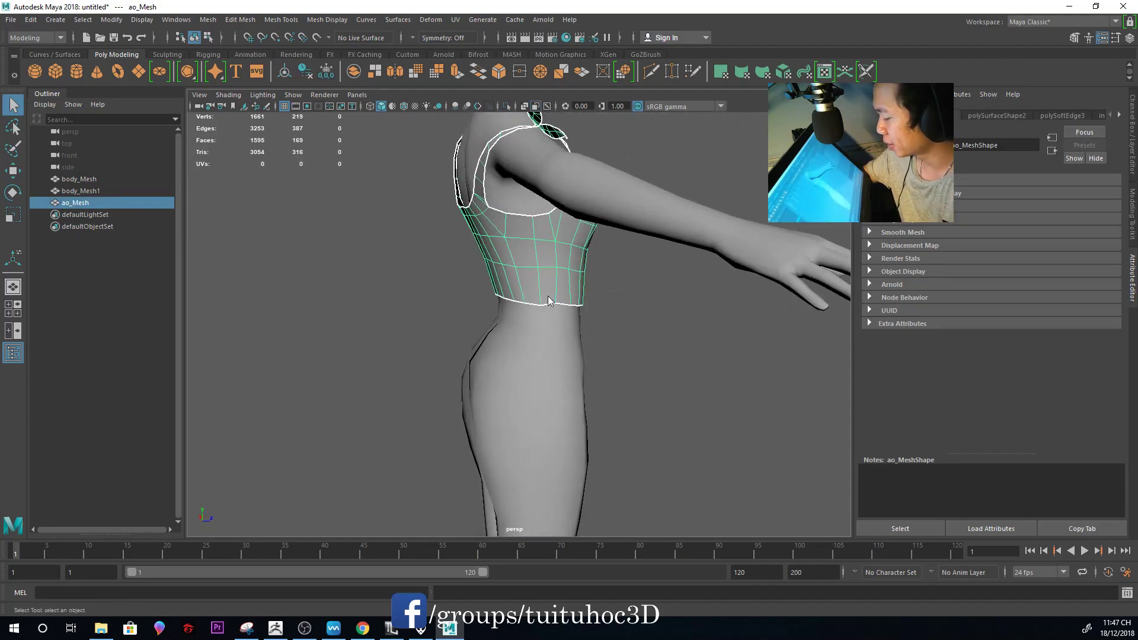
key("F9")
left_click(555, 304)
key("w")
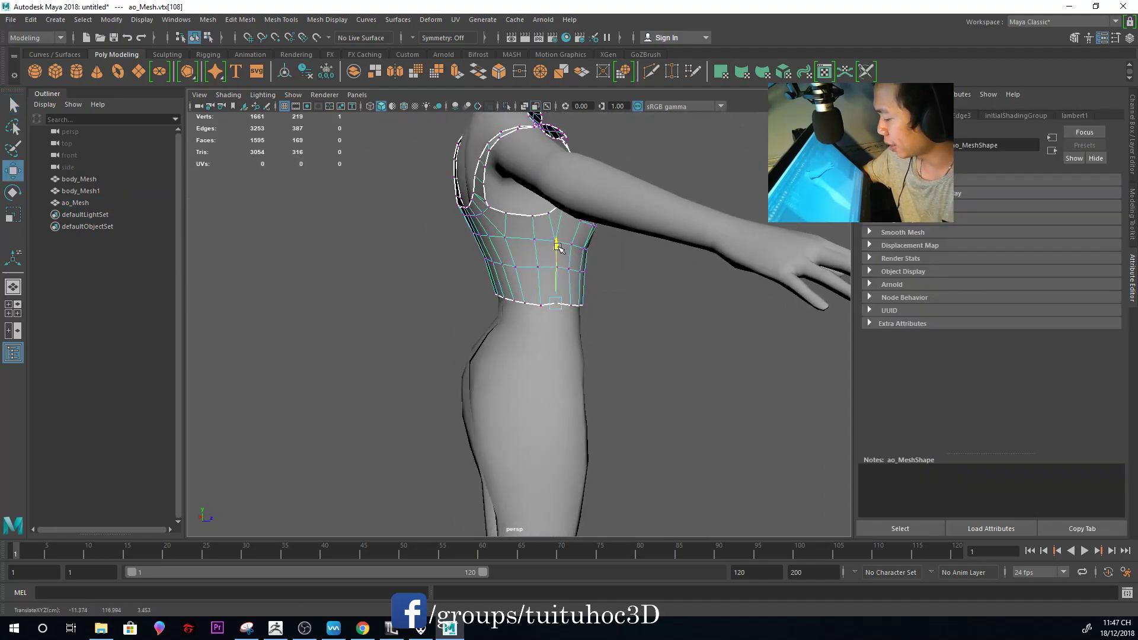
key("q")
left_click(634, 309)
mouse_move(634, 312)
left_mouse_down("alt")
mouse_move(531, 293)
mouse_move(490, 302)
left_mouse_up("alt")
left_click(531, 293)
left_click_drag(549, 335, 740, 341, "alt")
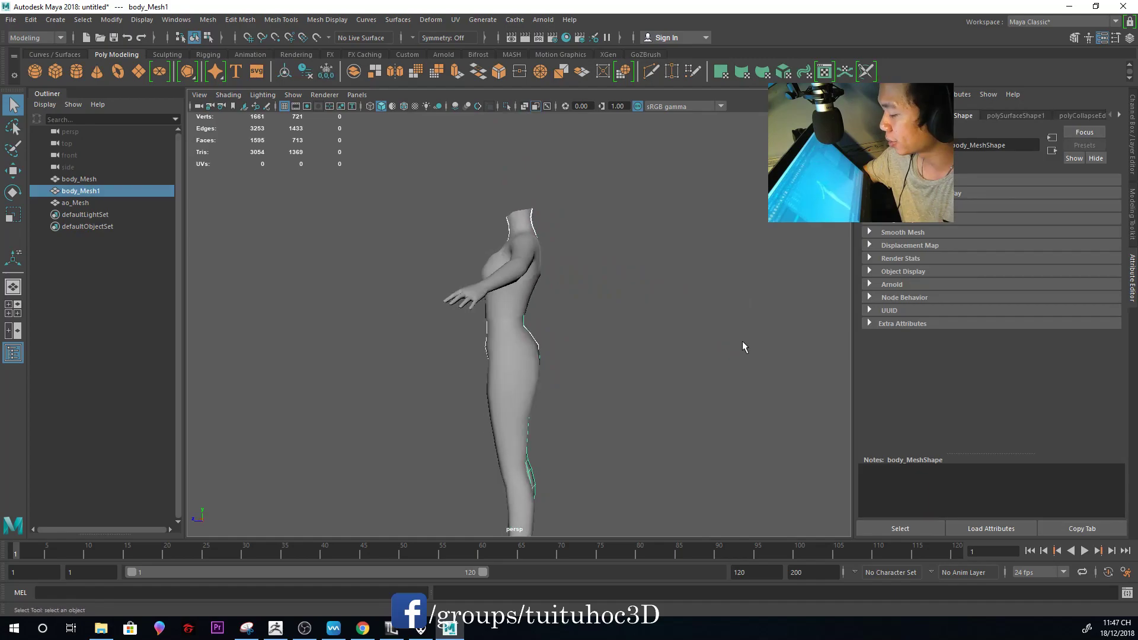
left_click(740, 341)
left_click_drag(658, 341, 605, 333, "alt")
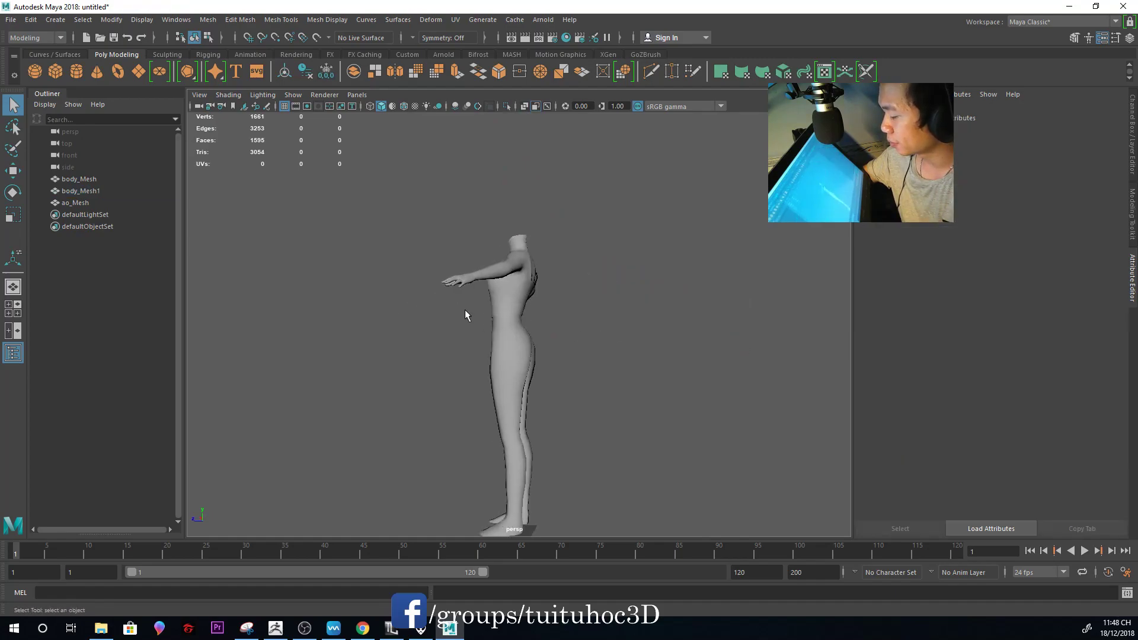
left_click_drag(507, 377, 464, 310)
mouse_move(560, 348)
left_mouse_down("alt")
mouse_move(600, 398)
mouse_move(613, 385)
mouse_move(589, 381)
mouse_move(624, 382)
left_mouse_up("alt")
left_click(624, 381)
scroll(589, 378, "down", 1)
mouse_move(548, 348)
left_mouse_down()
mouse_move(613, 424)
mouse_move(551, 409)
left_mouse_up()
left_click(613, 424)
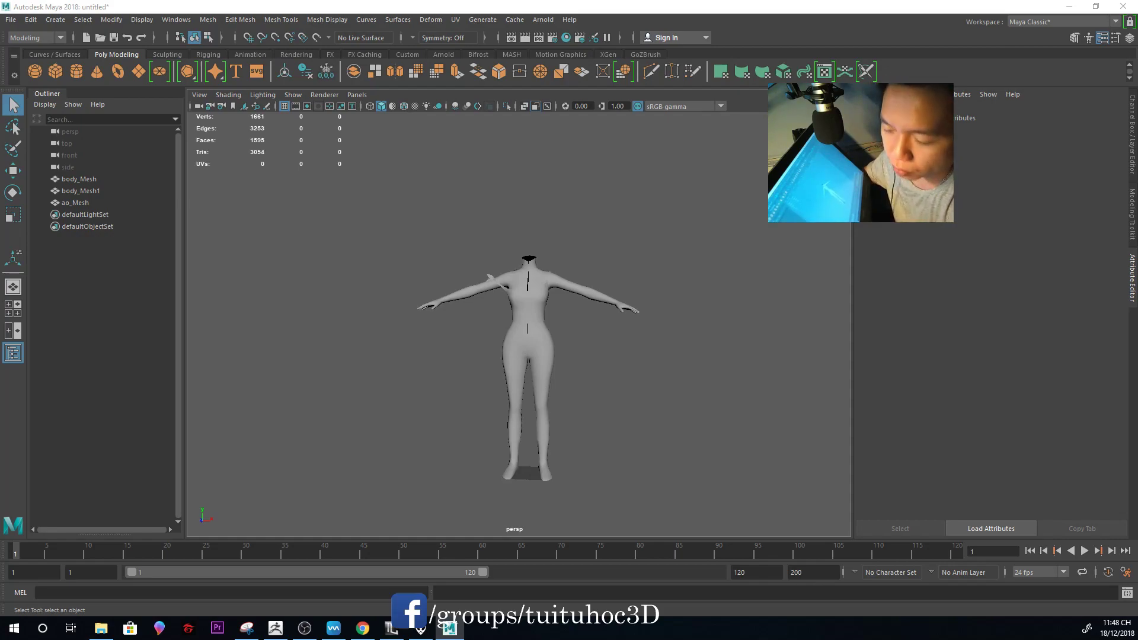
Save the scene as 01.ma, then close Maya and answer the Save Changes prompt
key("ctrl+s")
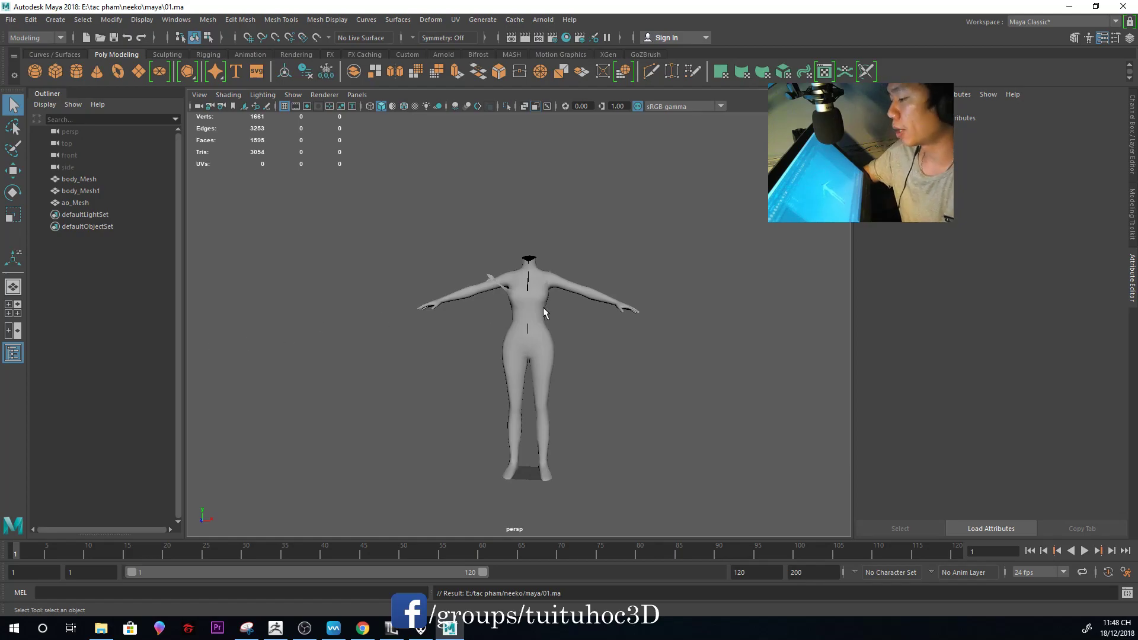
left_click_drag(724, 325, 559, 348, "alt")
right_click_drag(559, 348, 819, 403, "alt")
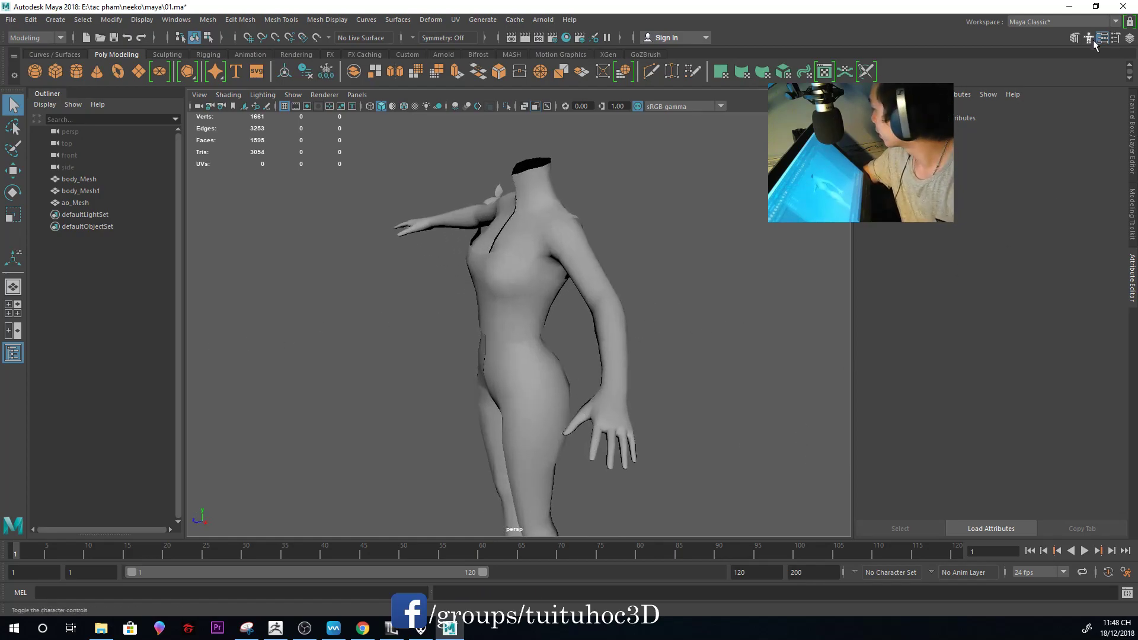
left_click(1123, 6)
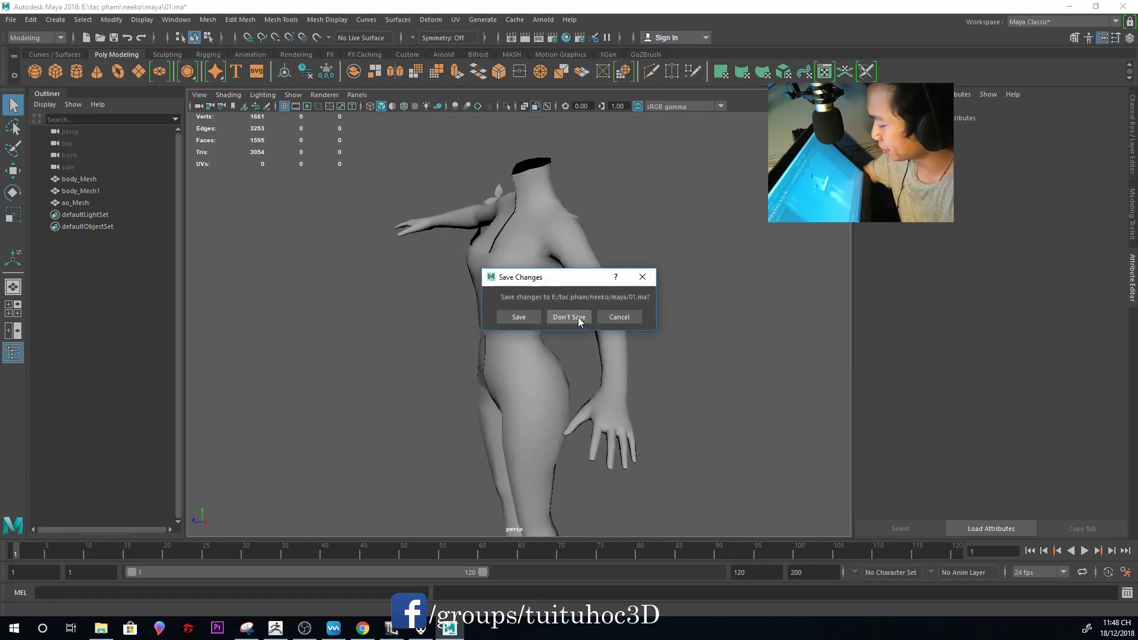
left_click(519, 317)
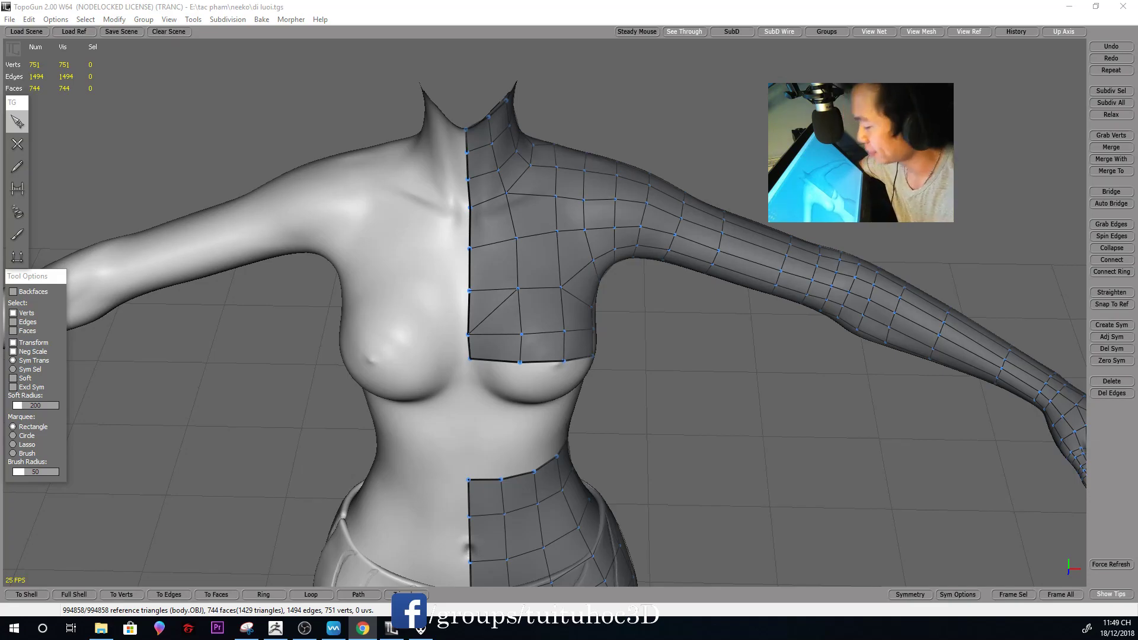
scroll(474, 317, "down", 5)
scroll(476, 318, "down", 3)
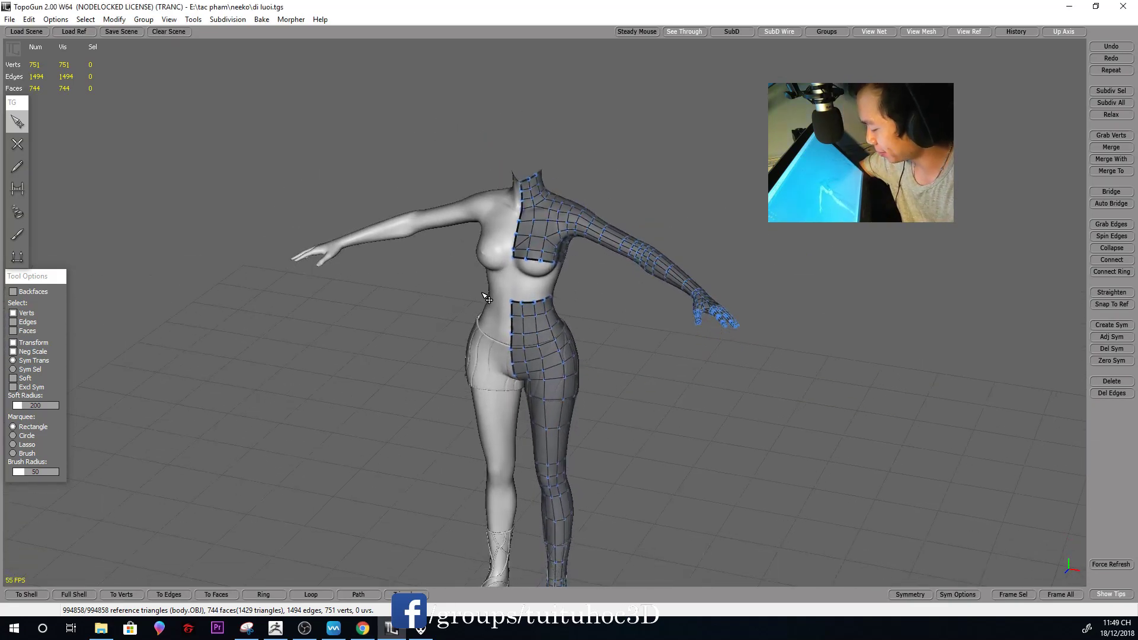
mouse_move(479, 293)
middle_mouse_down("alt")
mouse_move(478, 277)
mouse_move(450, 276)
middle_mouse_up("alt")
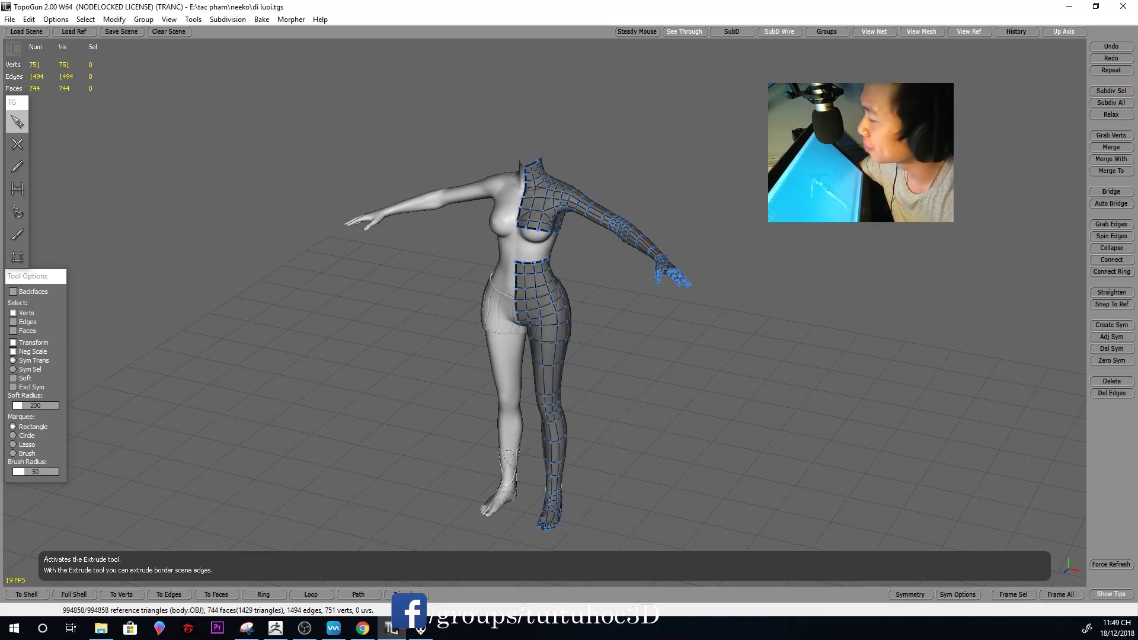
left_click(363, 628)
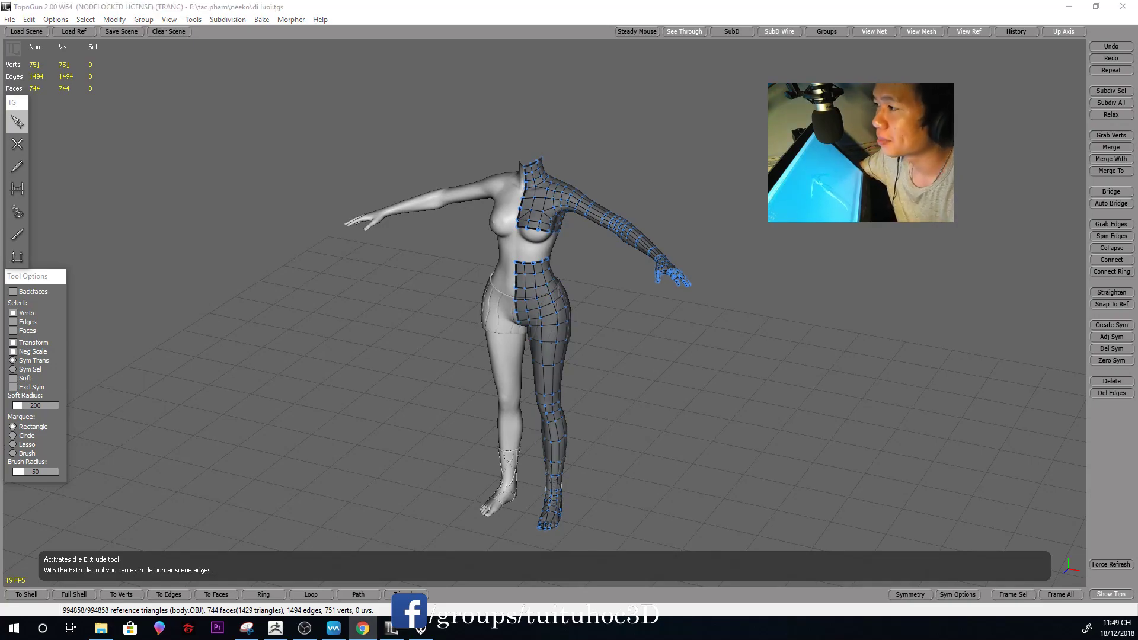